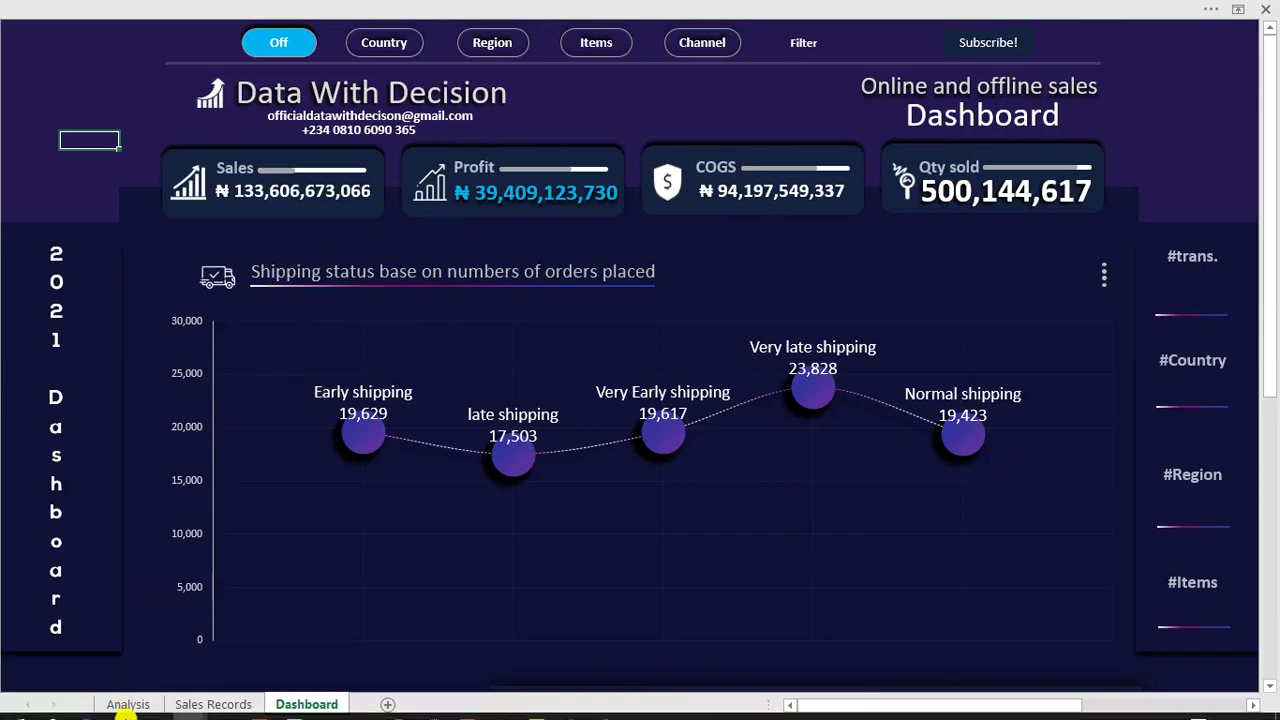
Step: Switch to the finished online and offline sales dashboard workbook, view its Items sales analysis, and turn the analysis overlay off
{"action": "mouse_move", "coordinate": [196, 708]}
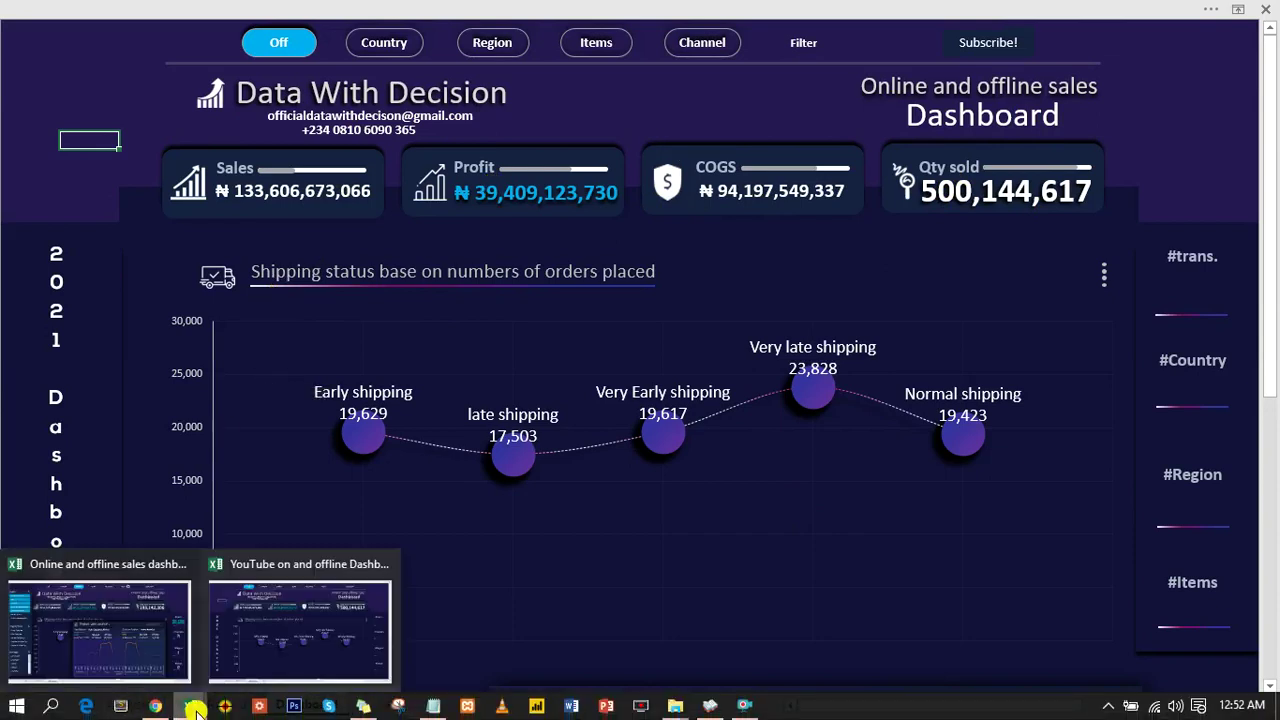
{"action": "left_click", "coordinate": [117, 632]}
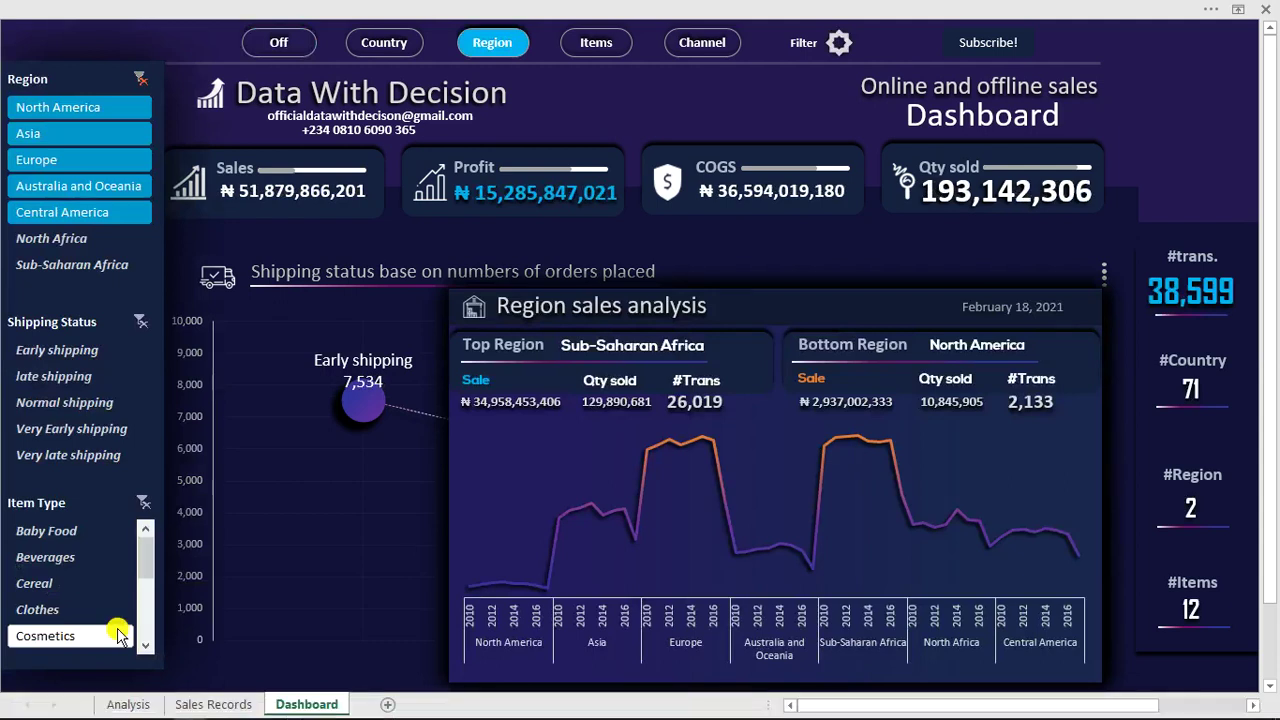
{"action": "left_click", "coordinate": [595, 45]}
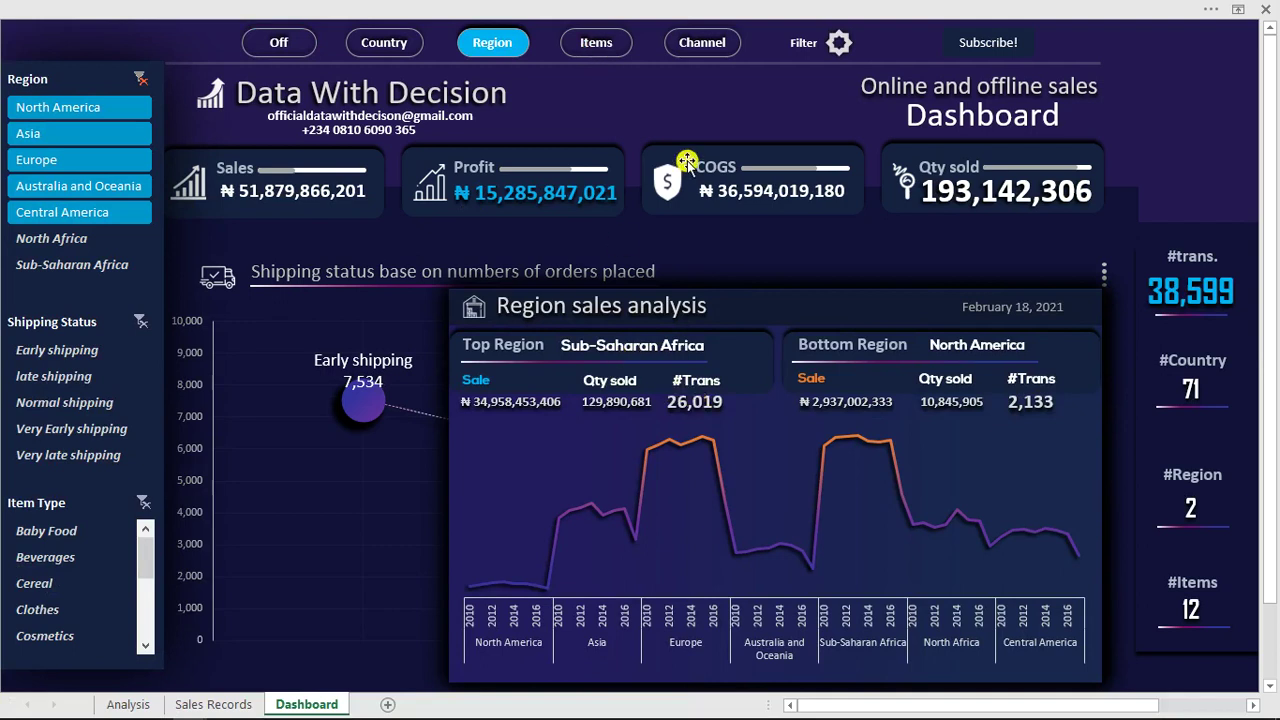
{"action": "left_click", "coordinate": [280, 52]}
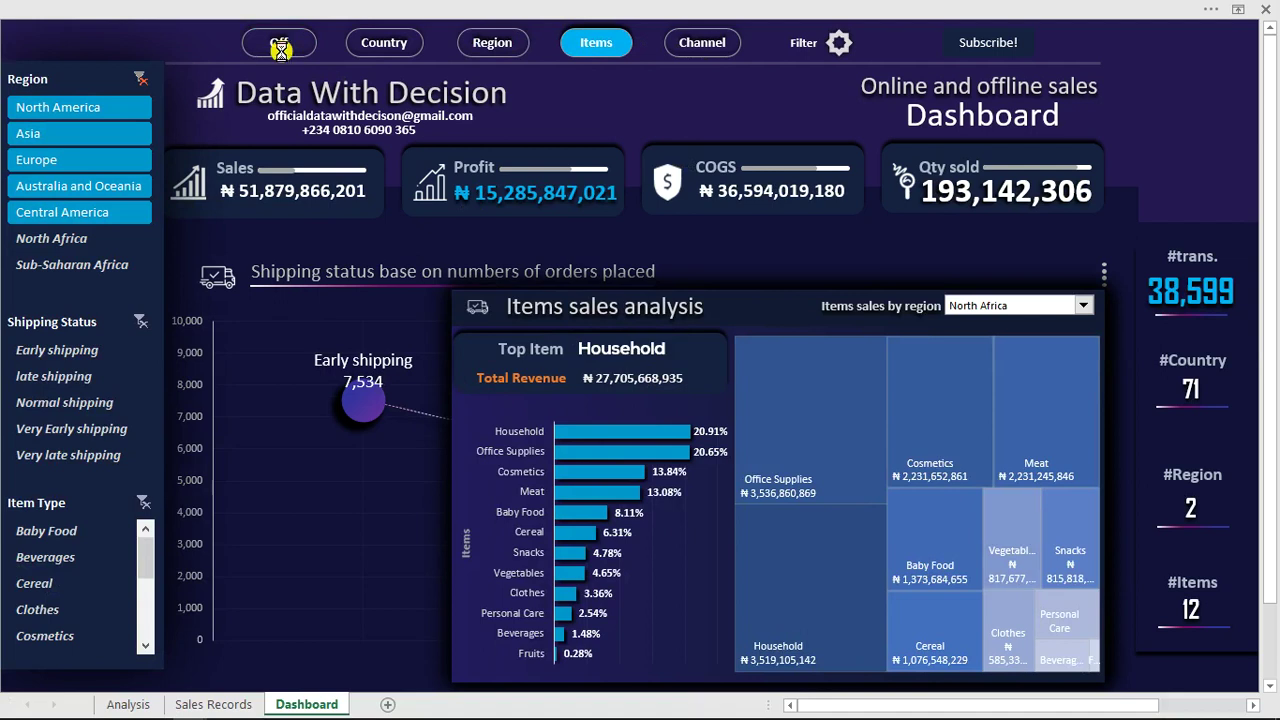
{"action": "left_click", "coordinate": [591, 173]}
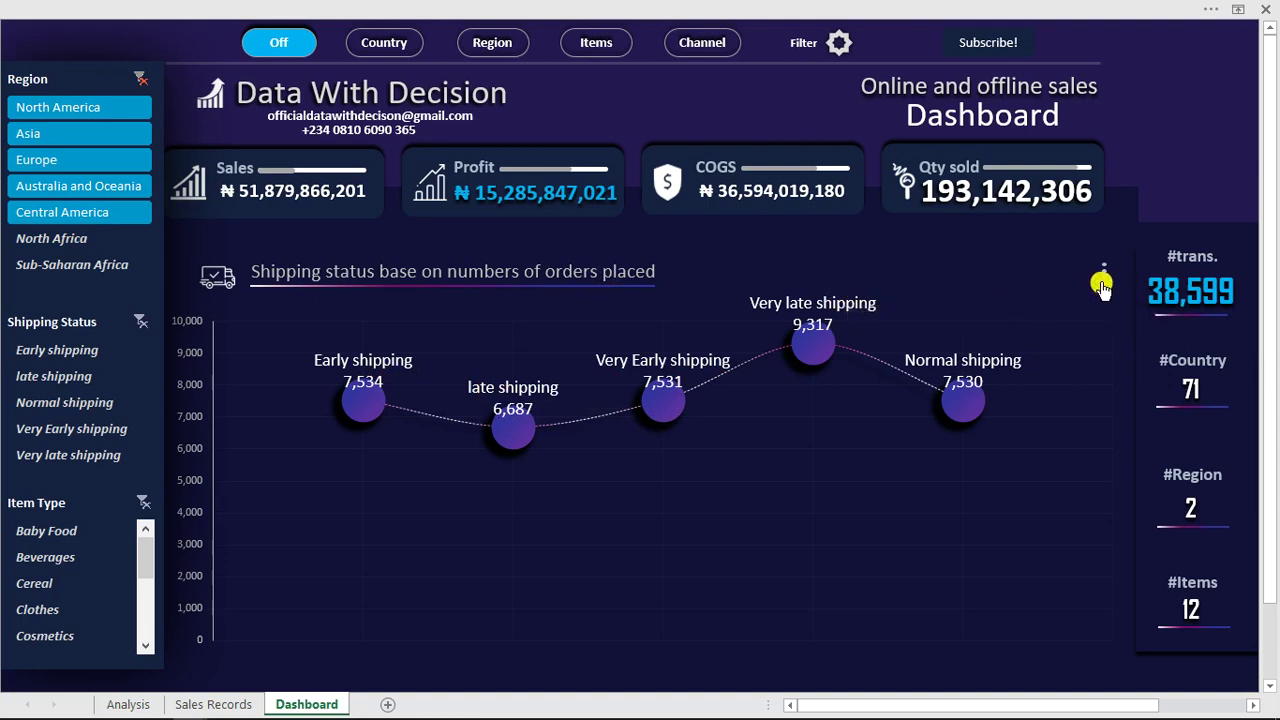
Step: Hide the slicer filter panel on the finished dashboard, and show and dismiss its Subscribe message
{"action": "mouse_move", "coordinate": [1108, 284]}
{"action": "left_click", "coordinate": [836, 44]}
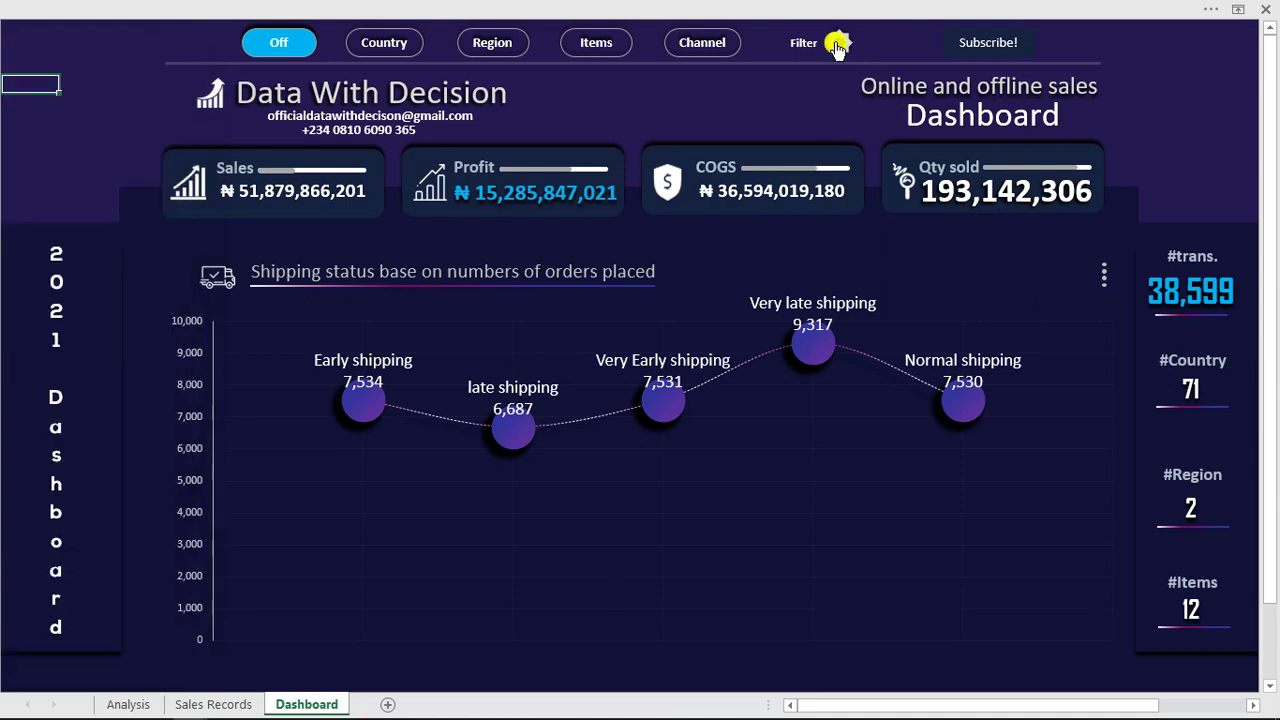
{"action": "left_click", "coordinate": [988, 44]}
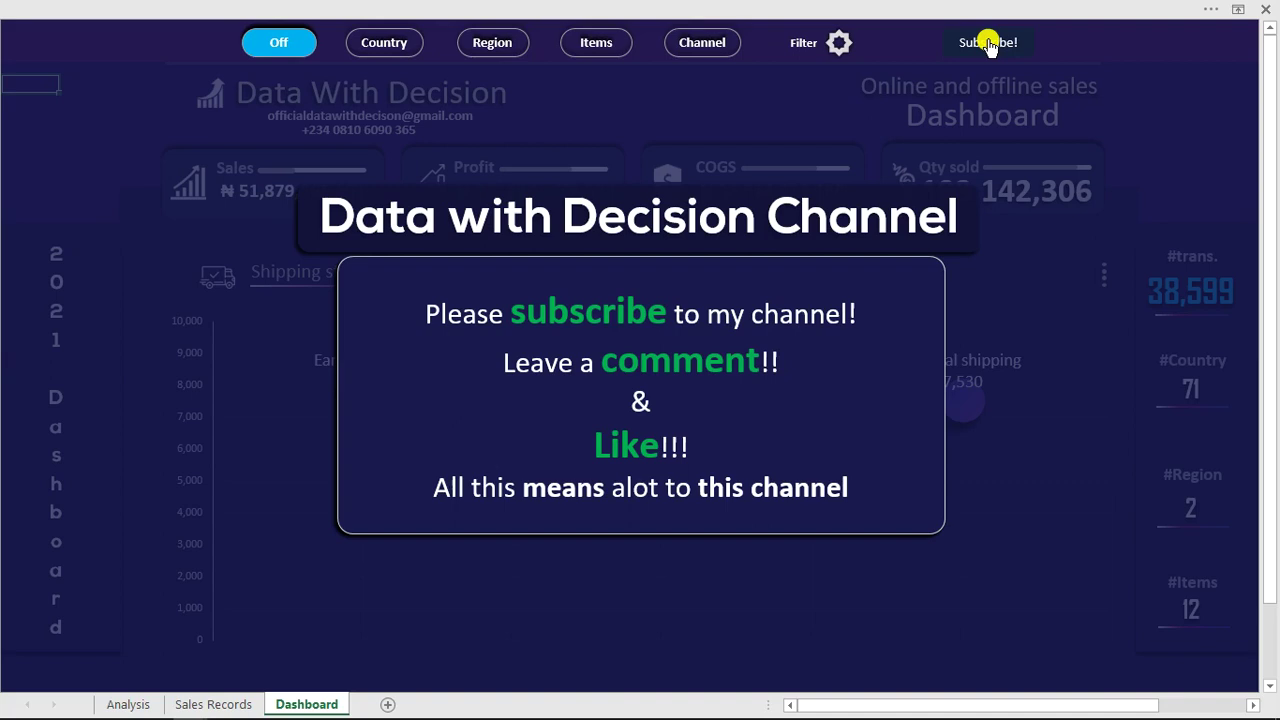
{"action": "left_click", "coordinate": [988, 44]}
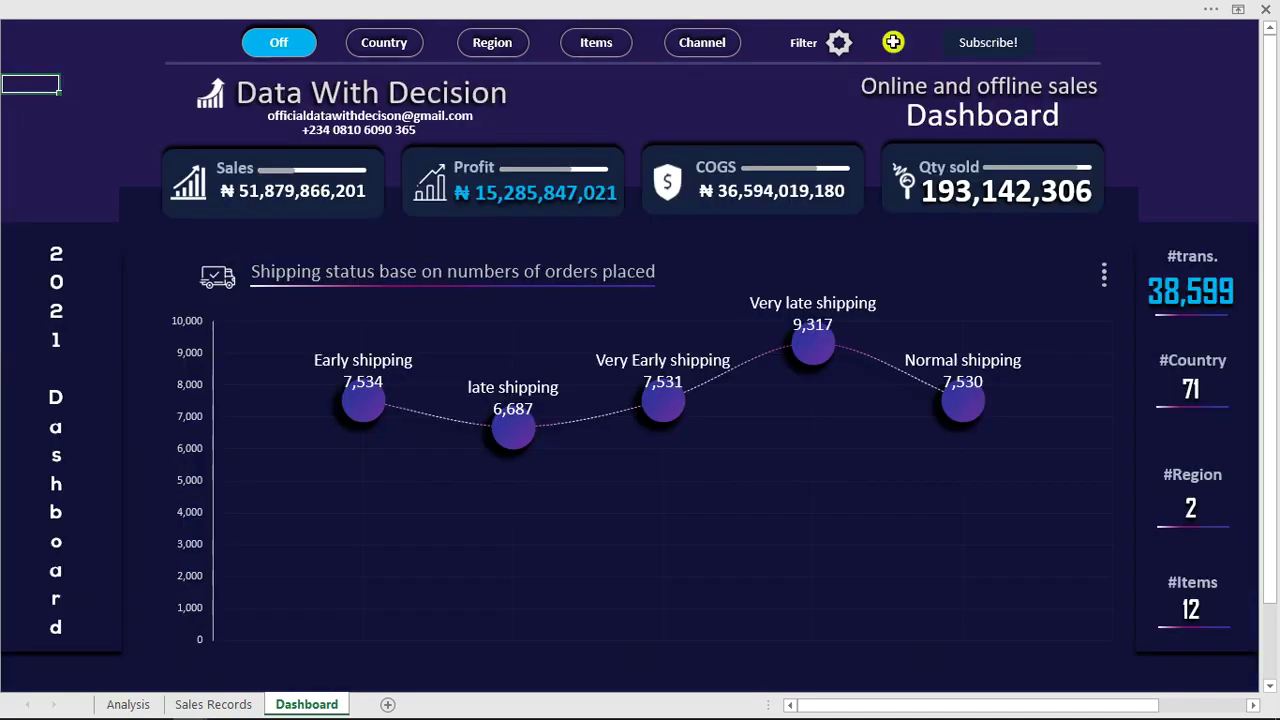
Step: Show the Channel analysis and filter panel, filtering to North America, Asia, Europe, Australia and Oceania, and Central America
{"action": "left_click", "coordinate": [716, 44]}
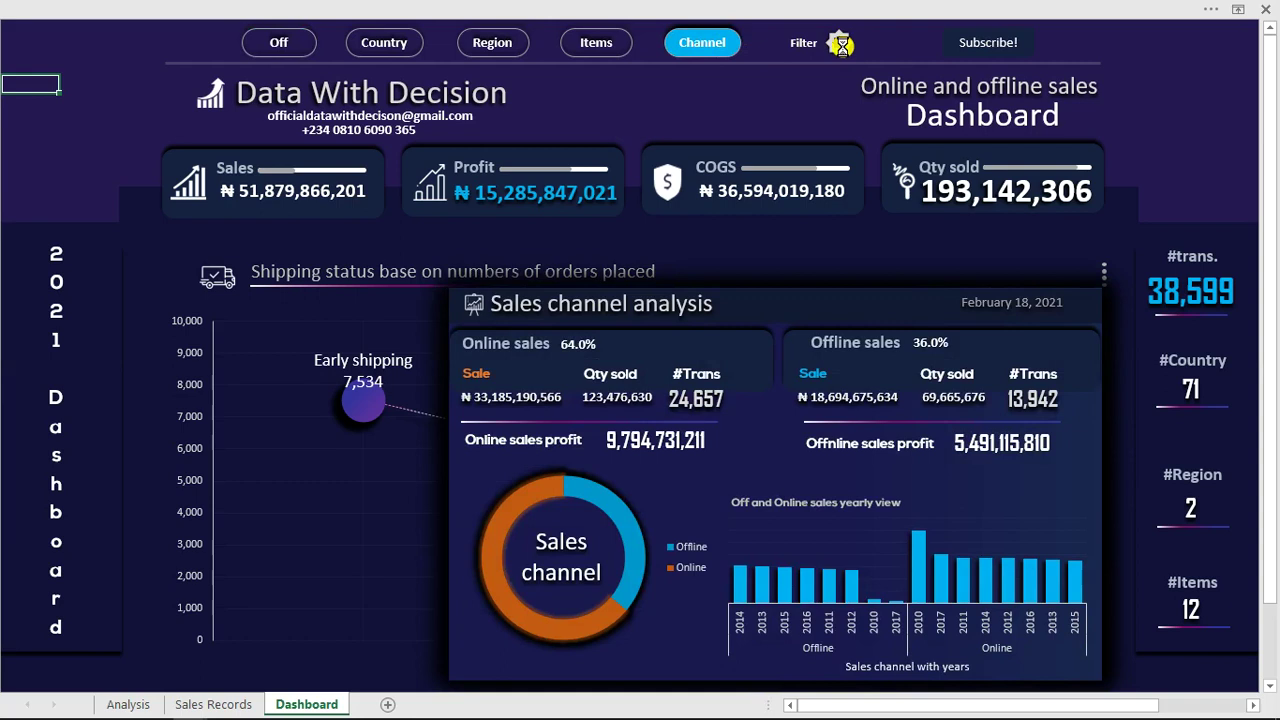
{"action": "left_click", "coordinate": [840, 47]}
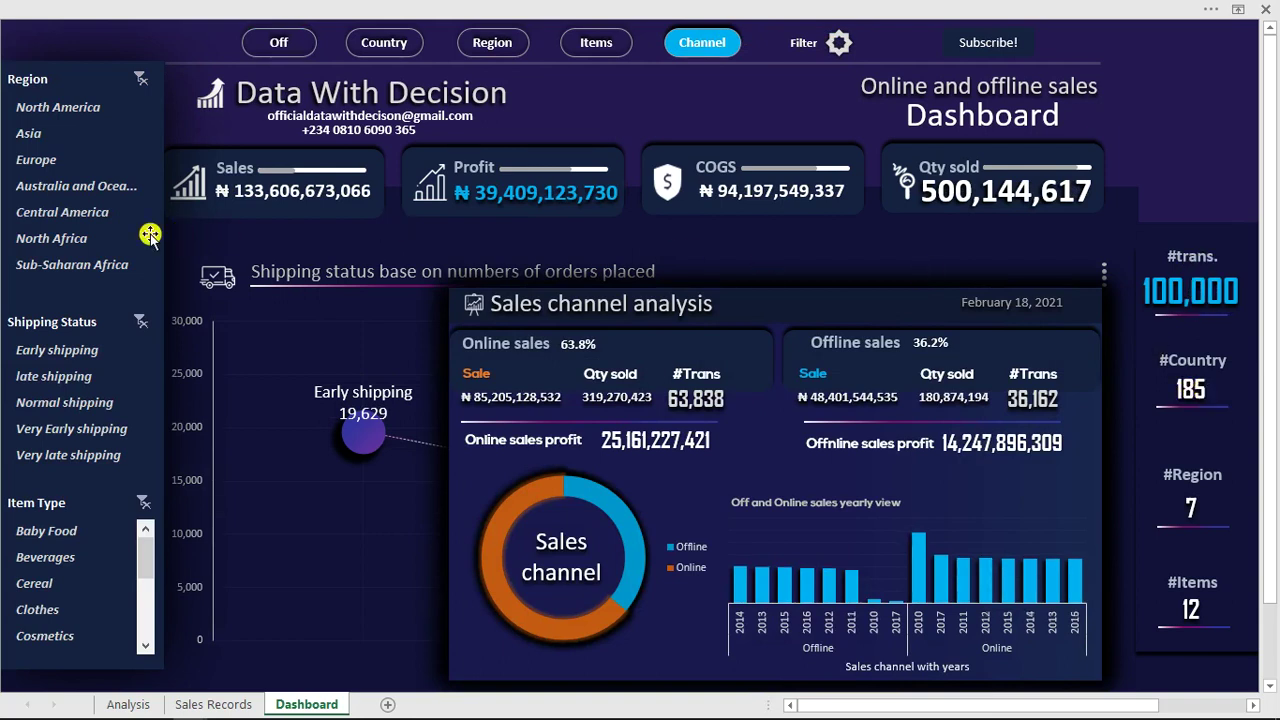
{"action": "left_click", "coordinate": [90, 240]}
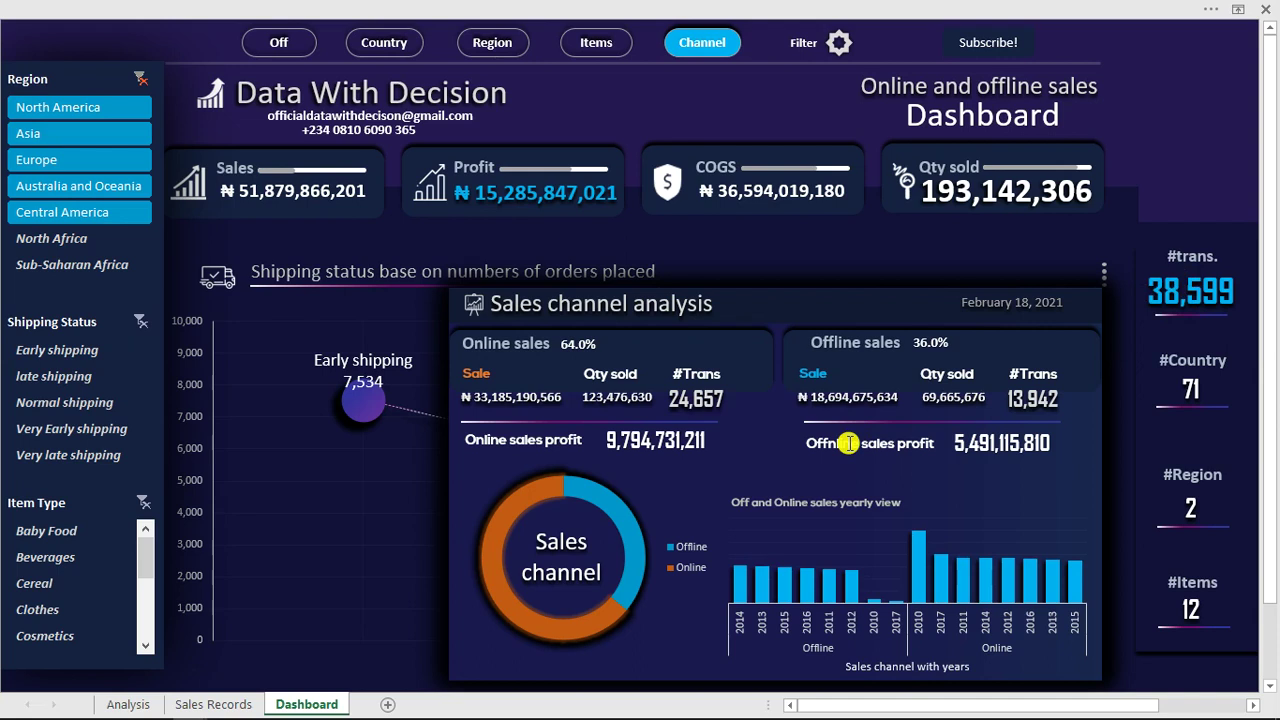
Step: Compare the finished dashboard with the lesson version, ending in the "YouTube on and offline Dashboard creation lesson" workbook
{"action": "mouse_move", "coordinate": [215, 714]}
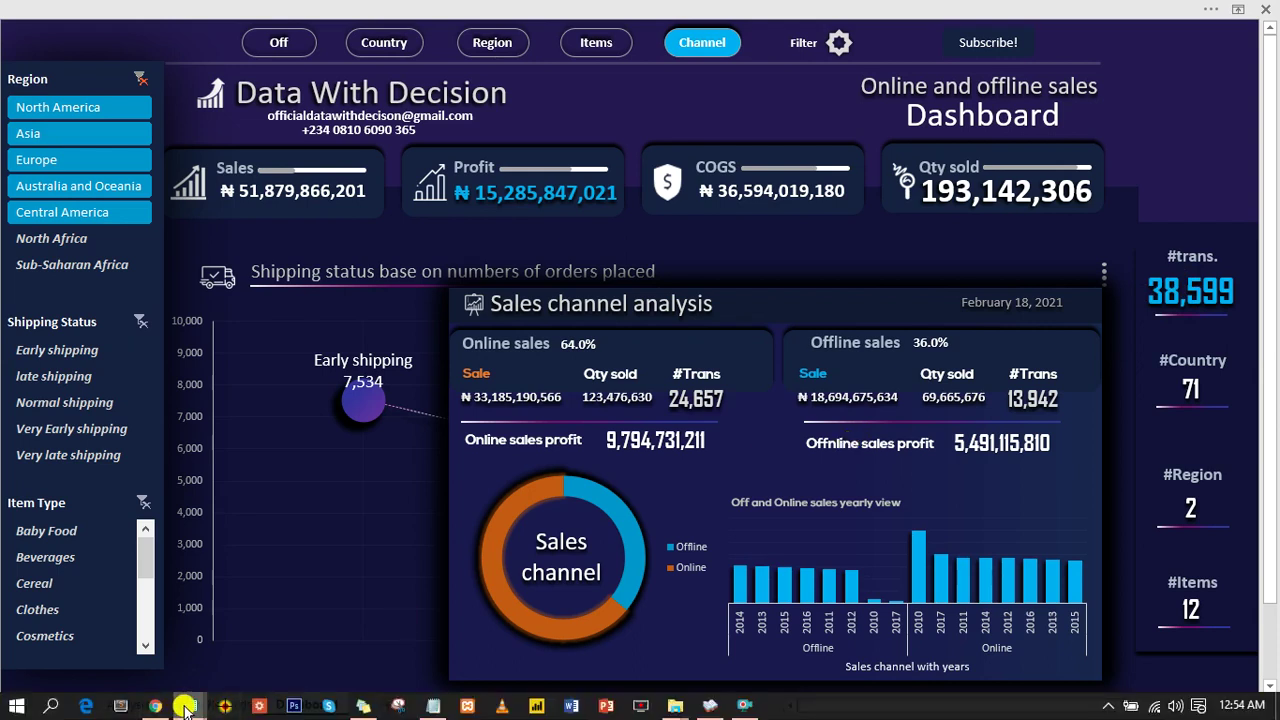
{"action": "left_click", "coordinate": [305, 608]}
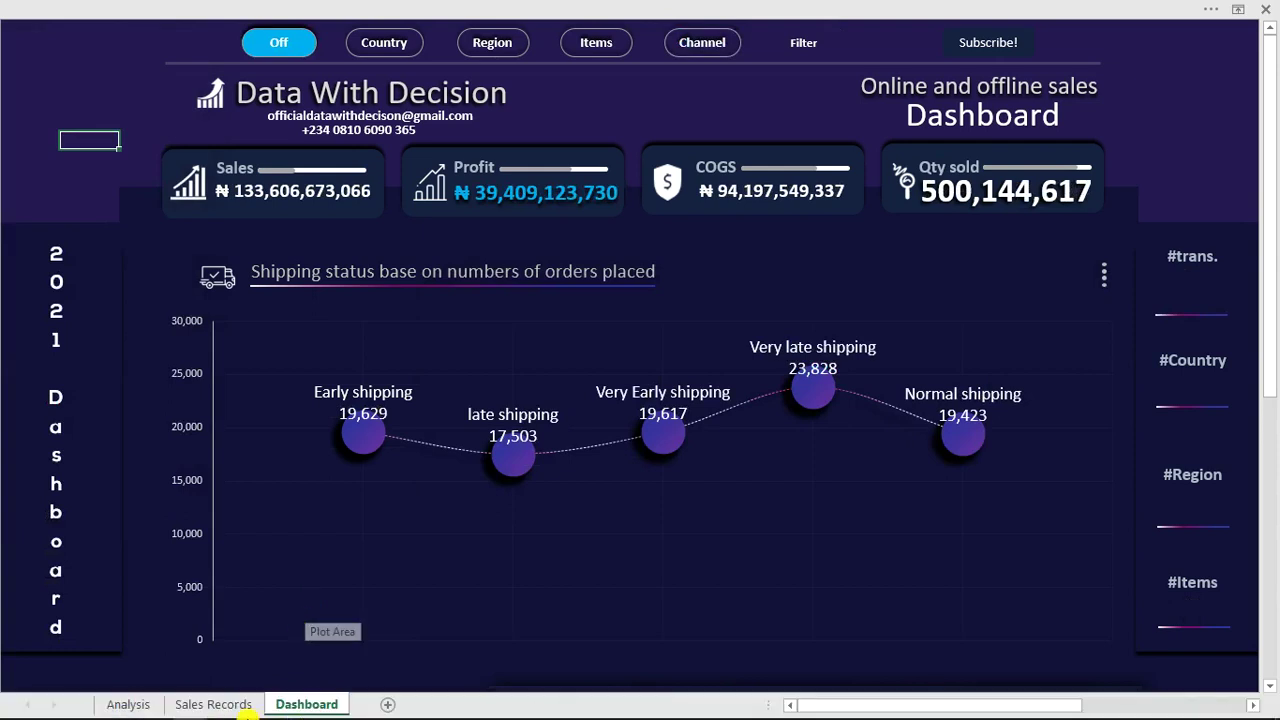
{"action": "mouse_move", "coordinate": [193, 708]}
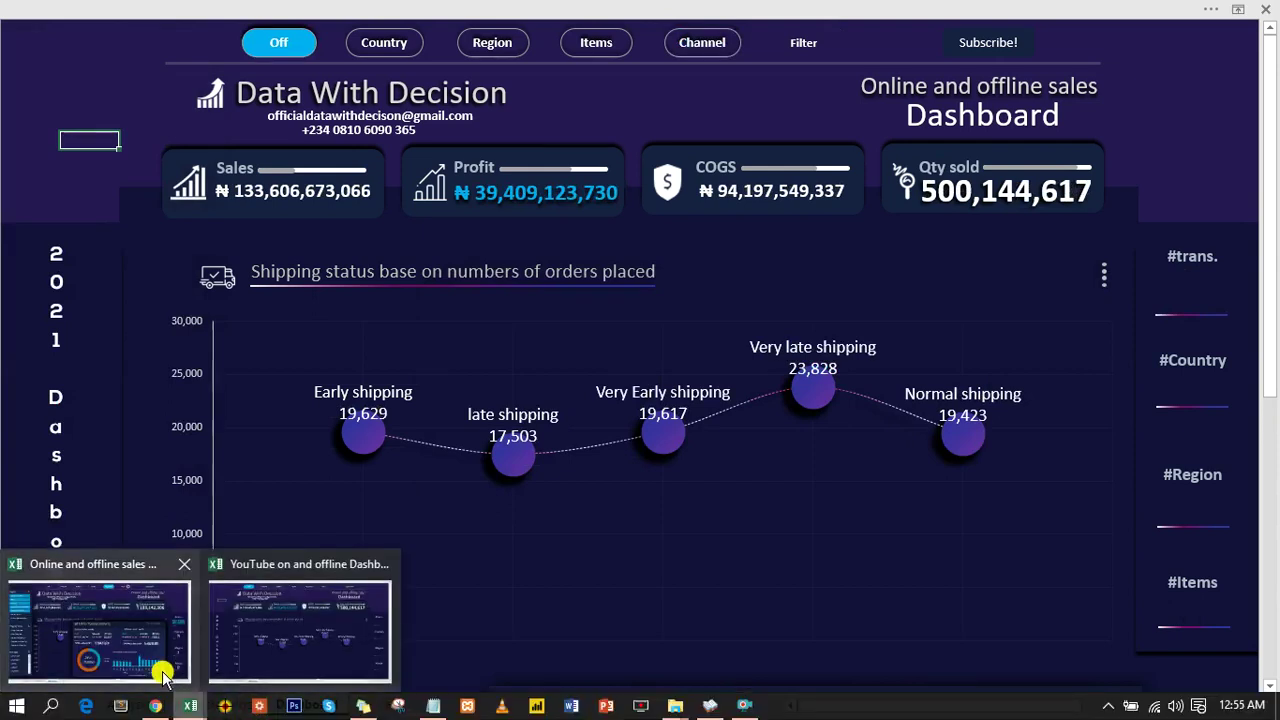
{"action": "left_click", "coordinate": [123, 640]}
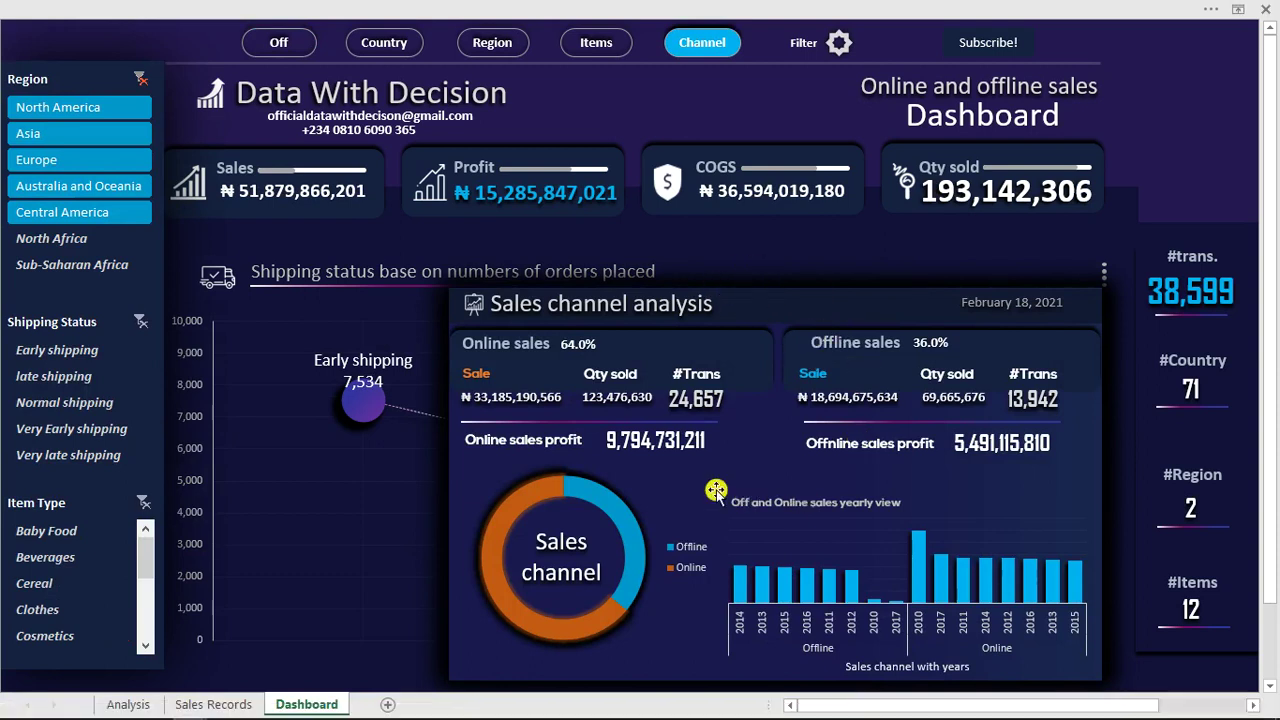
{"action": "mouse_move", "coordinate": [245, 714]}
{"action": "mouse_move", "coordinate": [190, 705]}
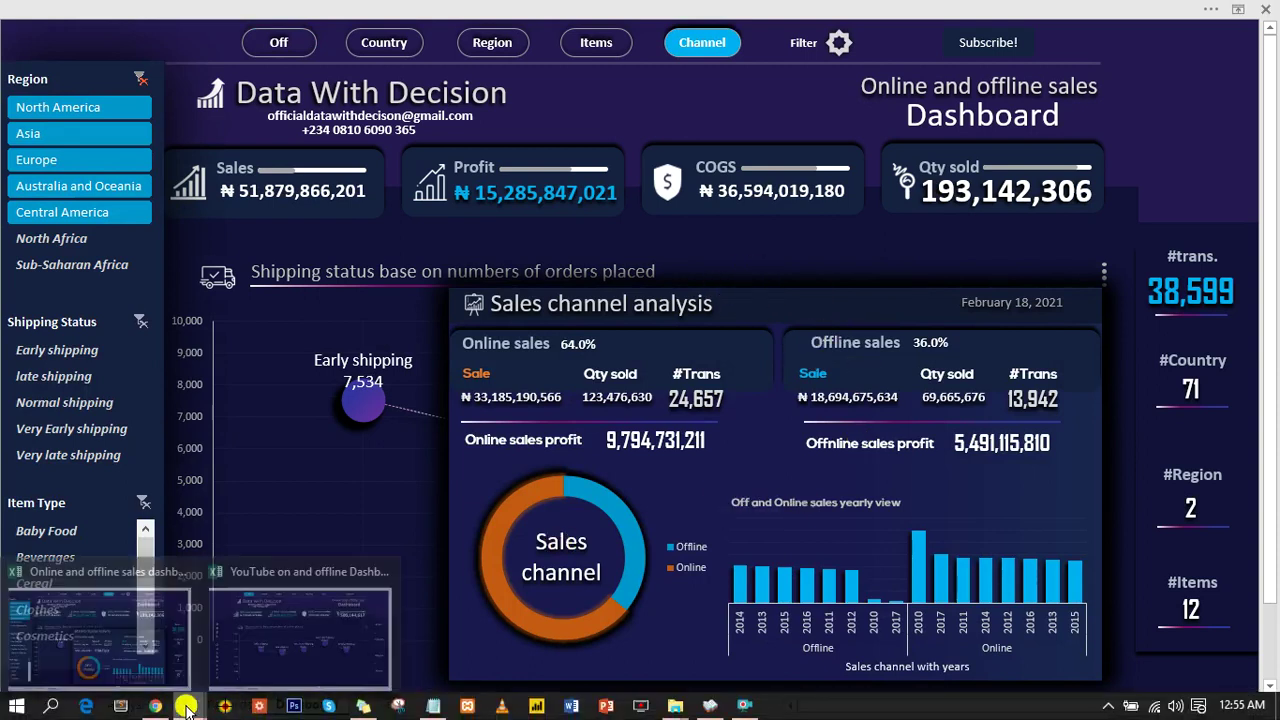
{"action": "left_click", "coordinate": [330, 590]}
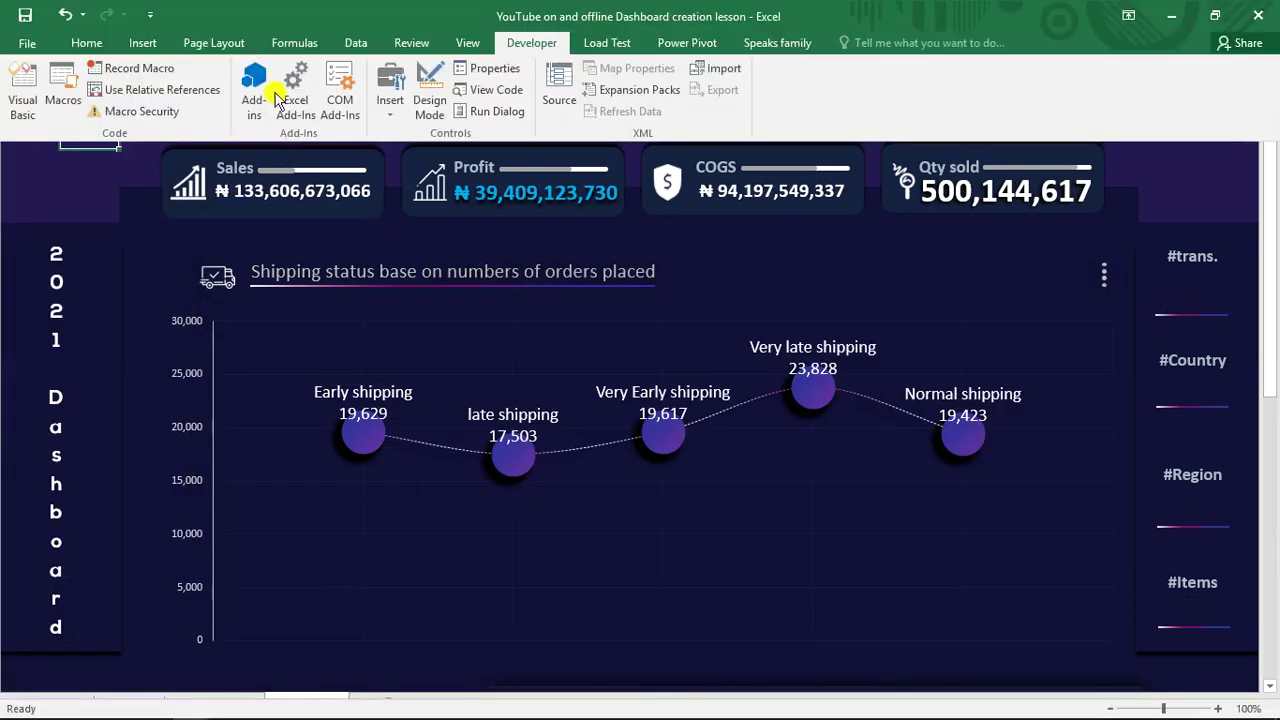
Step: Draw a rounded rectangle over the middle of the shipping status chart on the Dashboard sheet
{"action": "left_click", "coordinate": [146, 46]}
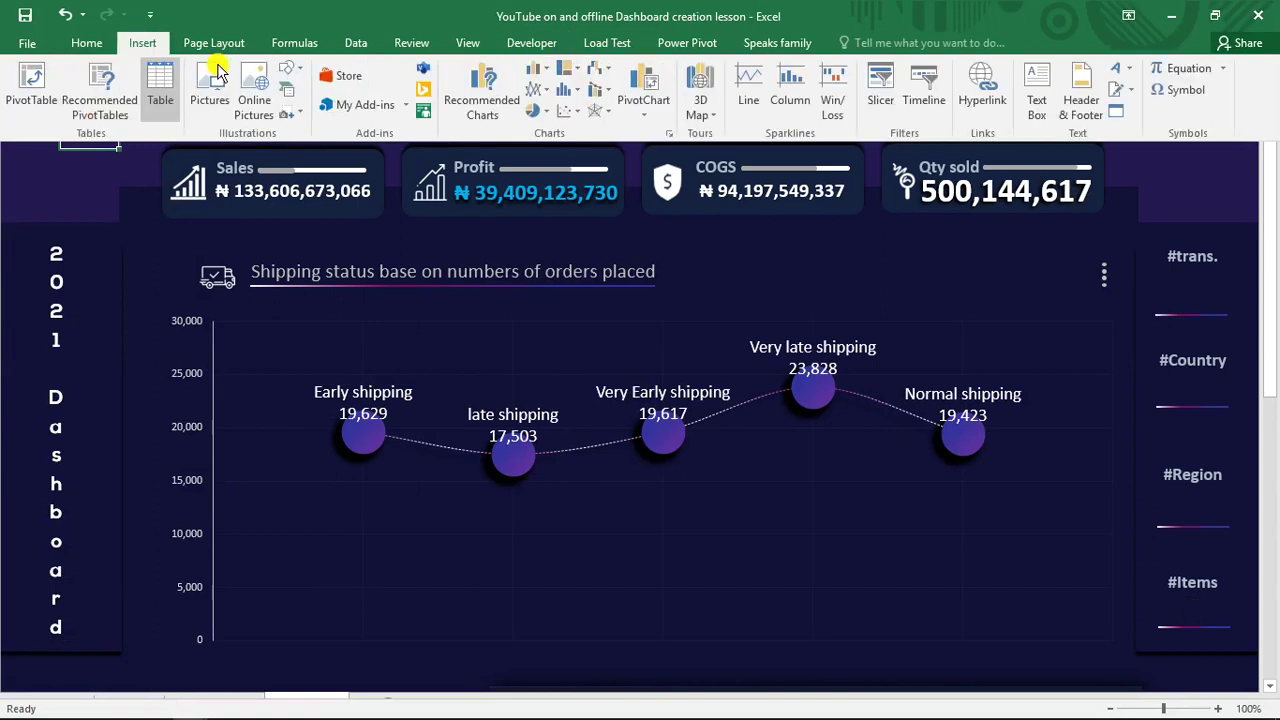
{"action": "left_click", "coordinate": [290, 72]}
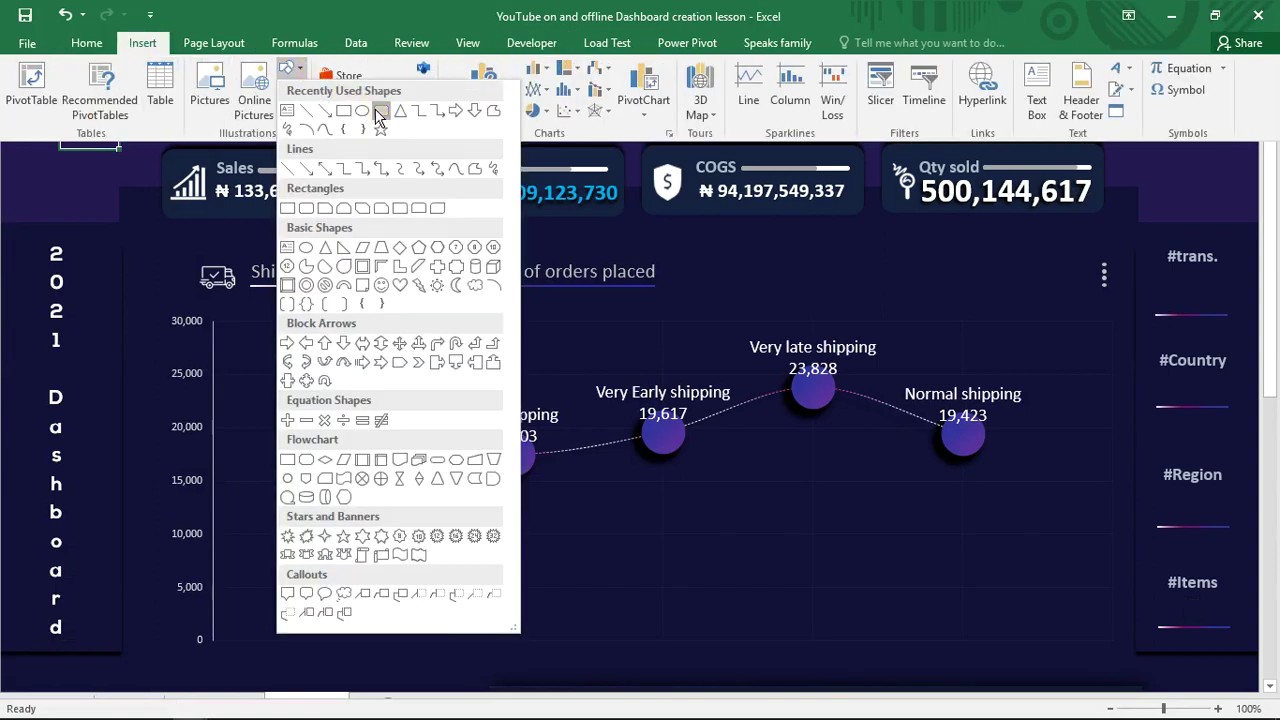
{"action": "left_click", "coordinate": [380, 113]}
{"action": "left_click_drag", "start_coordinate": [408, 305], "coordinate": [852, 553]}
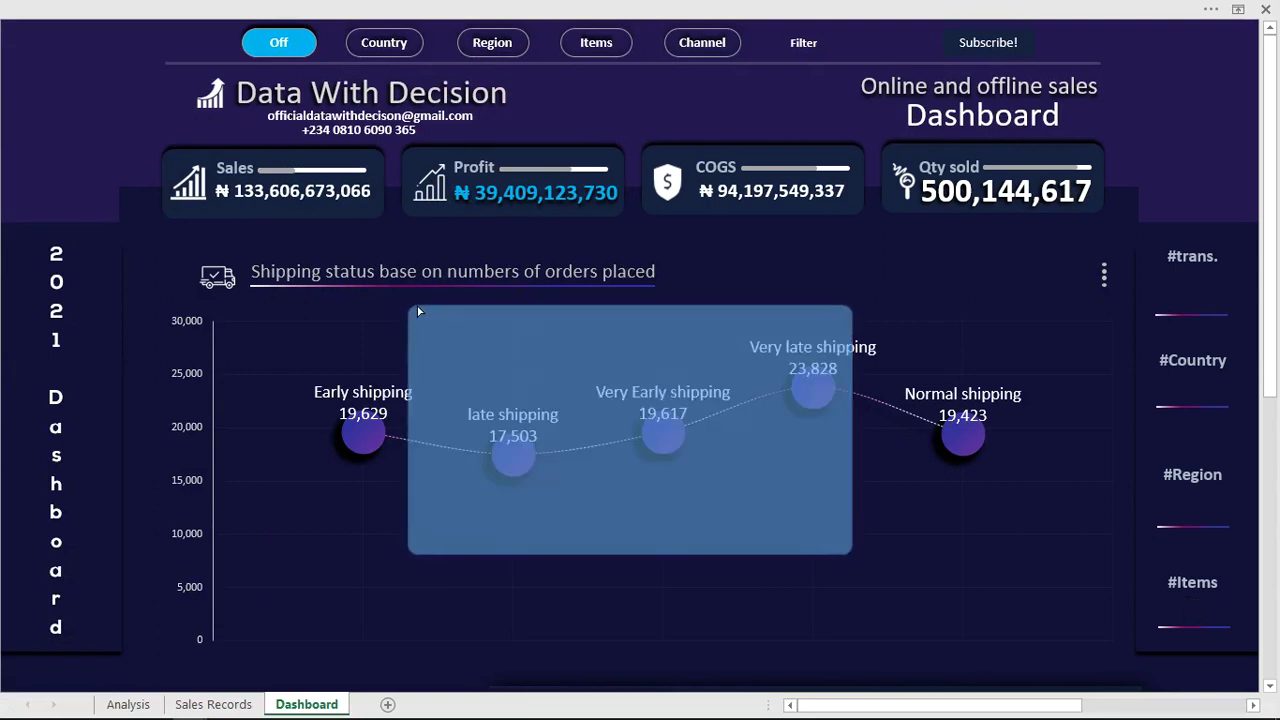
Step: Enlarge and move the rounded rectangle to cover the shipping chart from just past the Early shipping point to its far edge, below the heading
{"action": "left_click", "coordinate": [416, 306]}
{"action": "left_click_drag", "start_coordinate": [407, 305], "coordinate": [268, 240]}
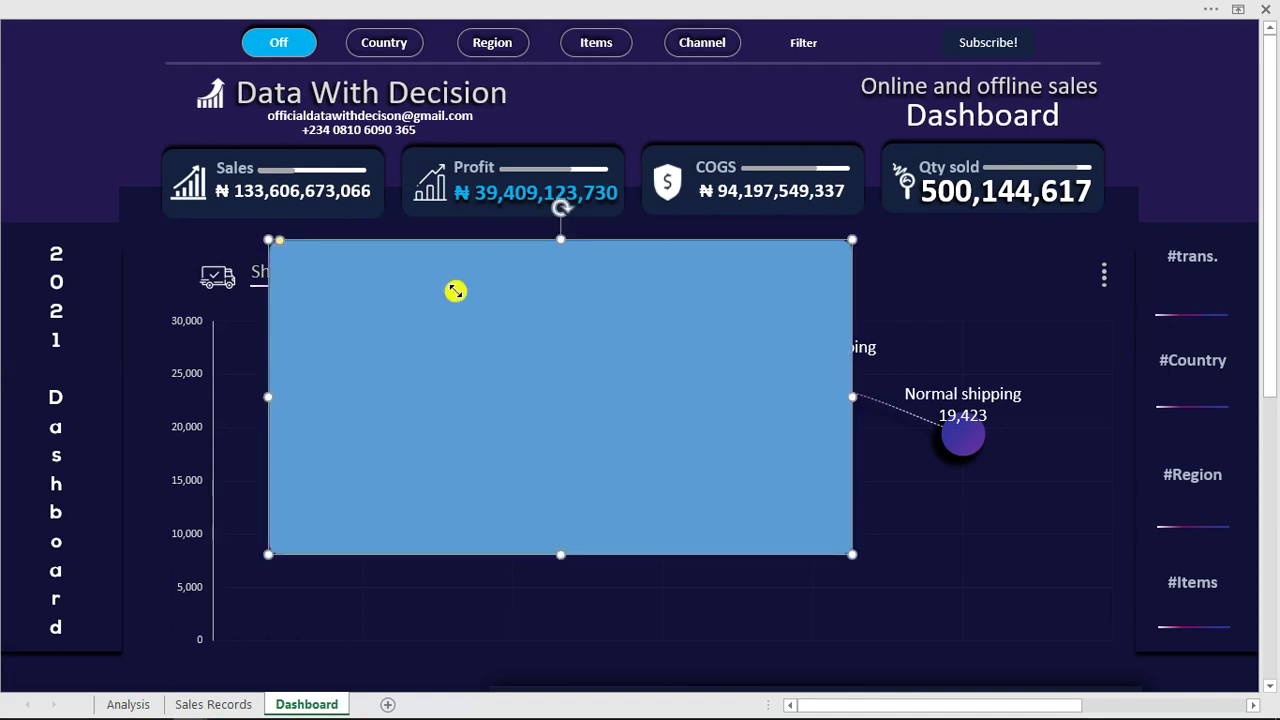
{"action": "left_click_drag", "start_coordinate": [460, 294], "coordinate": [555, 344]}
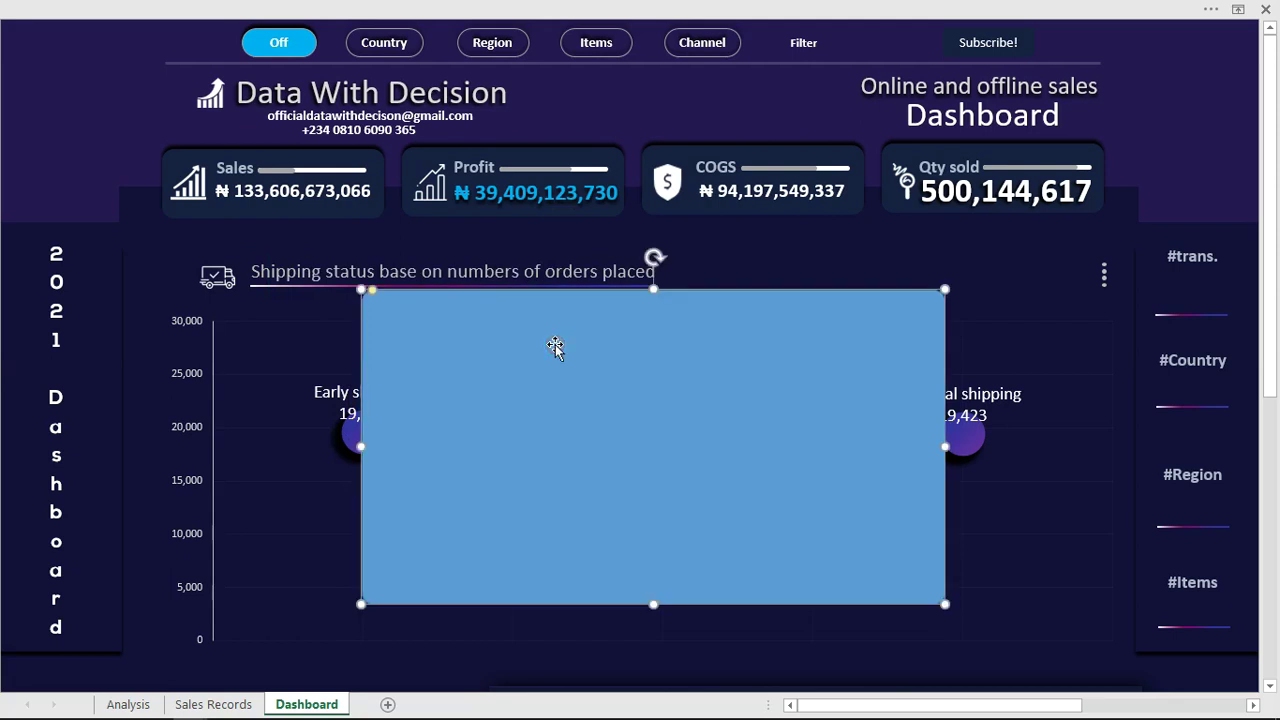
{"action": "left_click_drag", "start_coordinate": [948, 447], "coordinate": [1035, 462]}
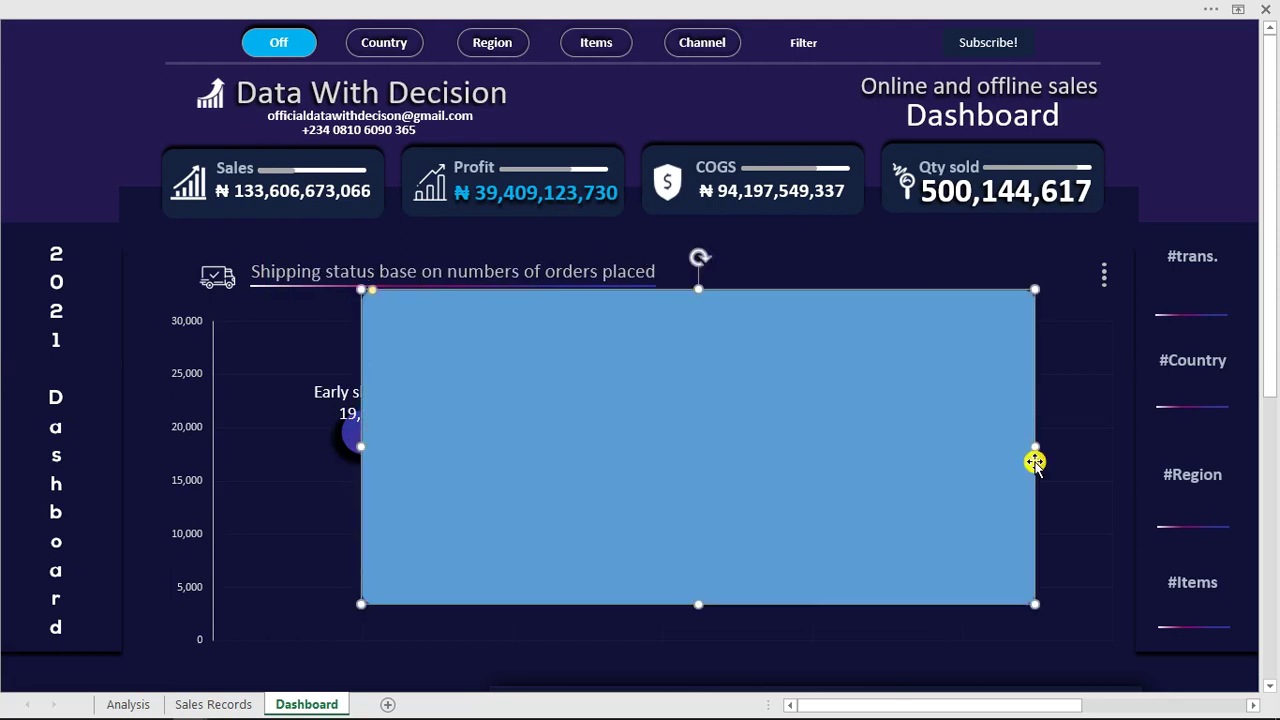
{"action": "left_click_drag", "start_coordinate": [698, 604], "coordinate": [698, 663]}
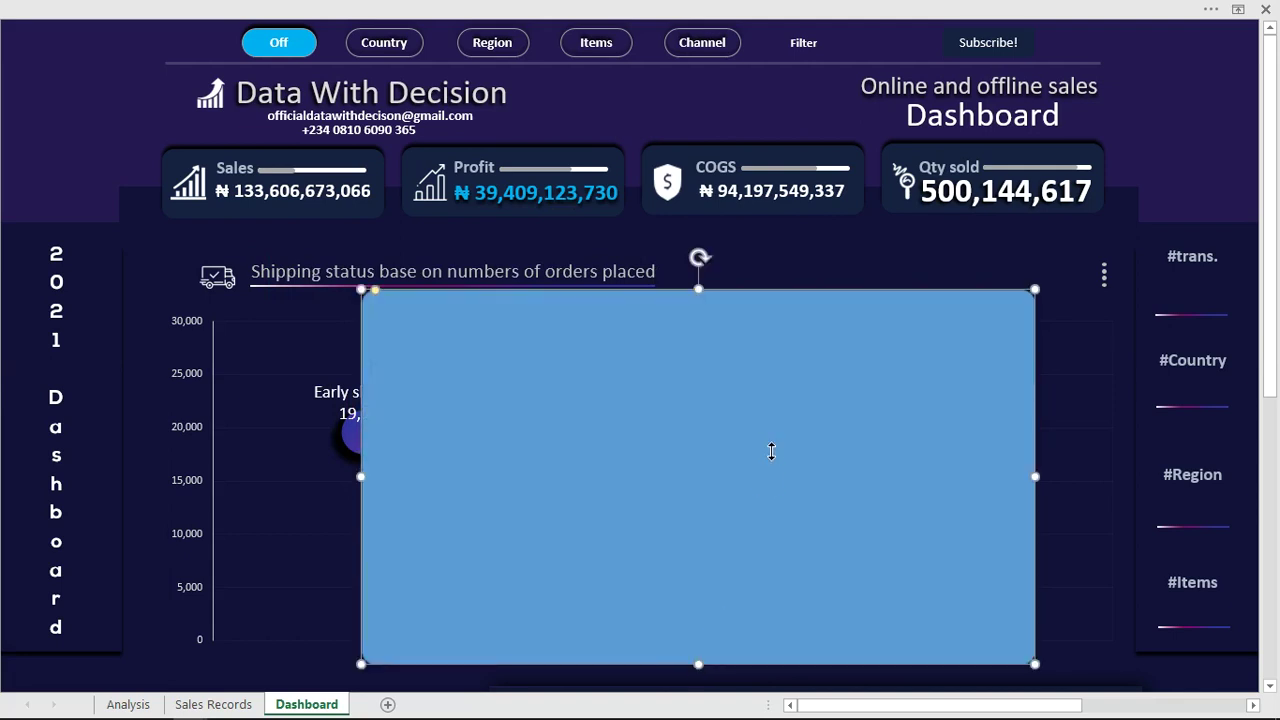
{"action": "left_click_drag", "start_coordinate": [772, 450], "coordinate": [830, 448]}
{"action": "left_click_drag", "start_coordinate": [817, 440], "coordinate": [843, 465]}
{"action": "left_click_drag", "start_coordinate": [795, 409], "coordinate": [793, 407]}
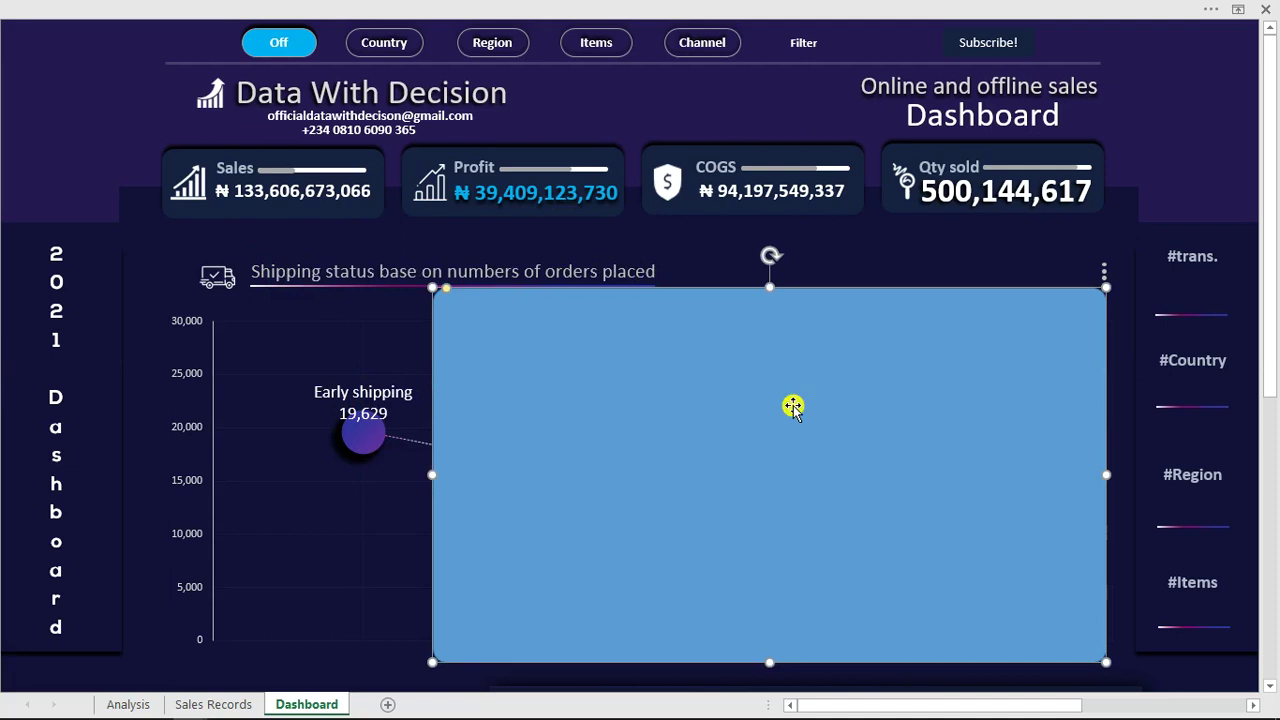
Step: Give the rounded rectangle a gradient fill and remove its two middle gradient stops
{"action": "right_click", "coordinate": [792, 404]}
{"action": "left_click", "coordinate": [851, 391]}
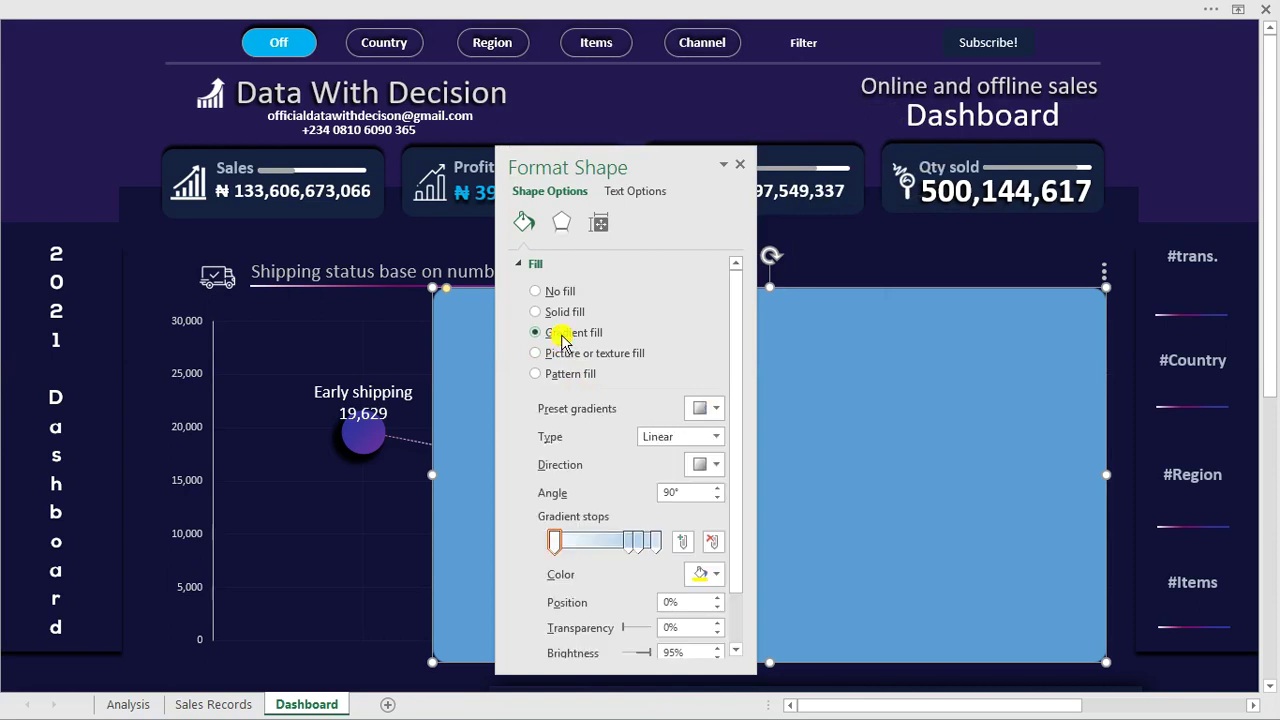
{"action": "left_click", "coordinate": [632, 541]}
{"action": "left_click", "coordinate": [638, 541]}
{"action": "left_click", "coordinate": [713, 542]}
{"action": "left_click", "coordinate": [713, 542]}
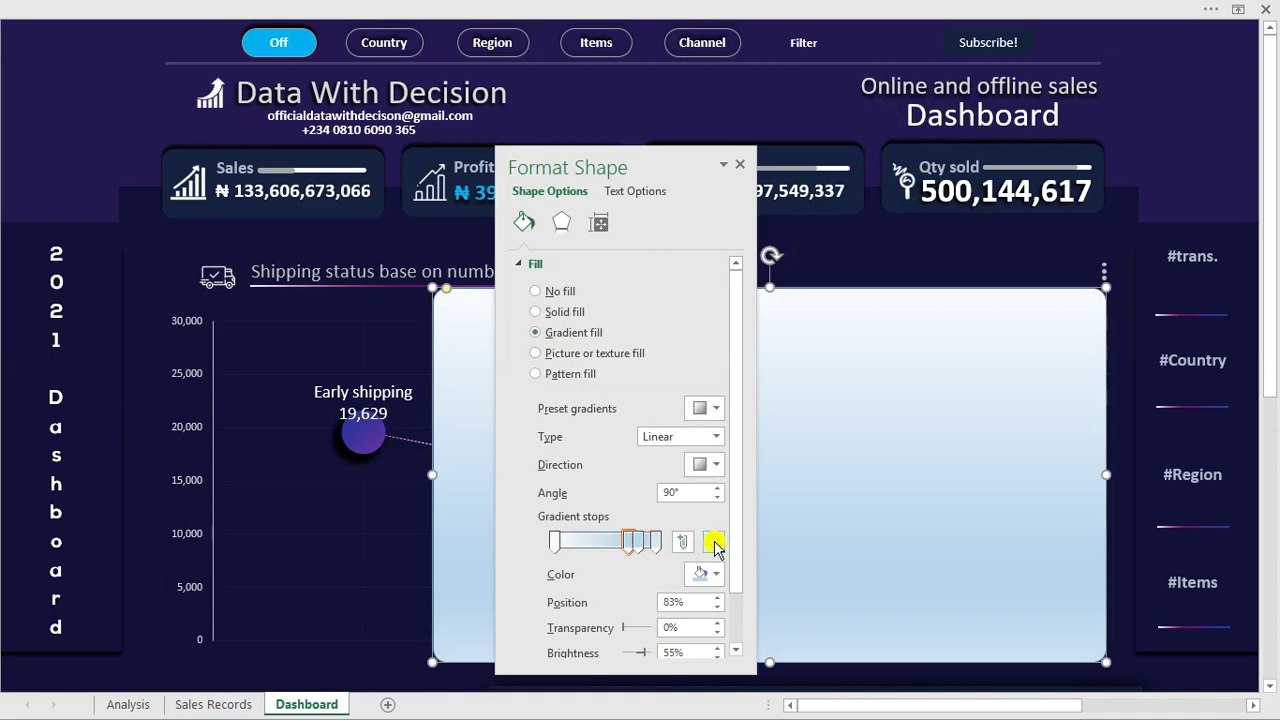
{"action": "left_click", "coordinate": [713, 542]}
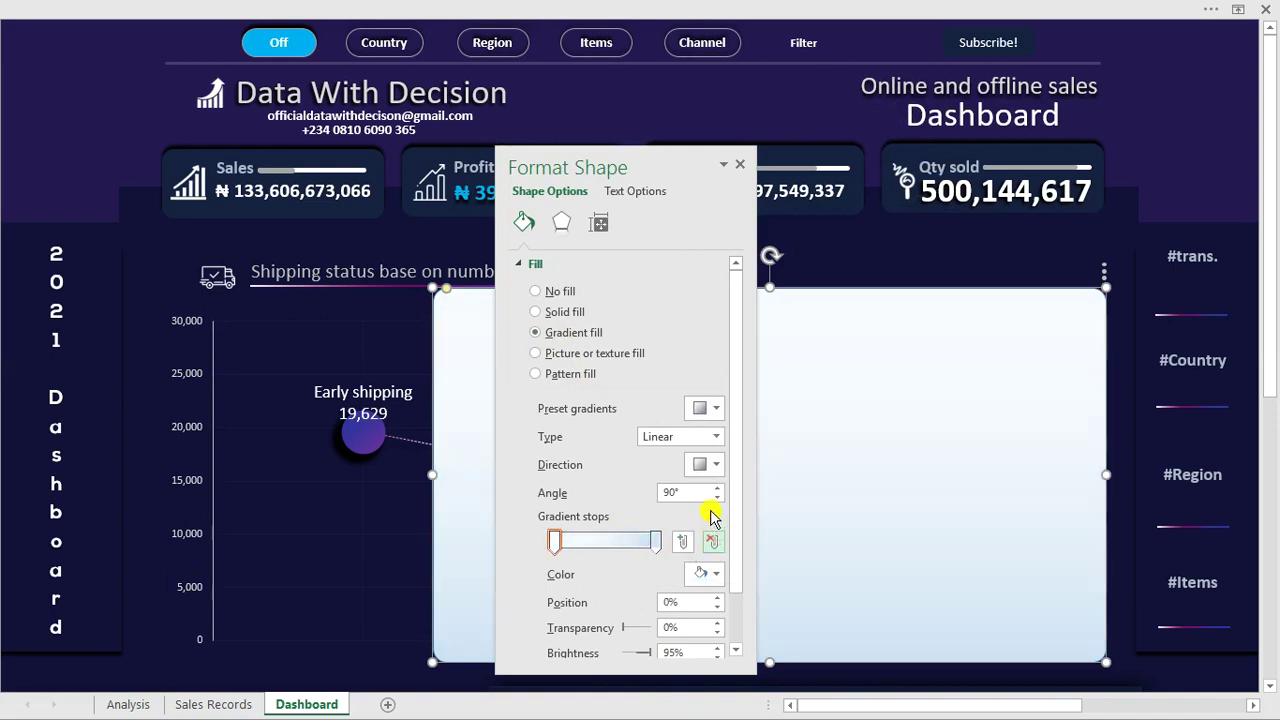
Step: Colour the first gradient stop with a recent dark navy and the last stop with the recent Indigo
{"action": "scroll", "coordinate": [736, 509], "scroll_direction": "down", "scroll_amount": 2}
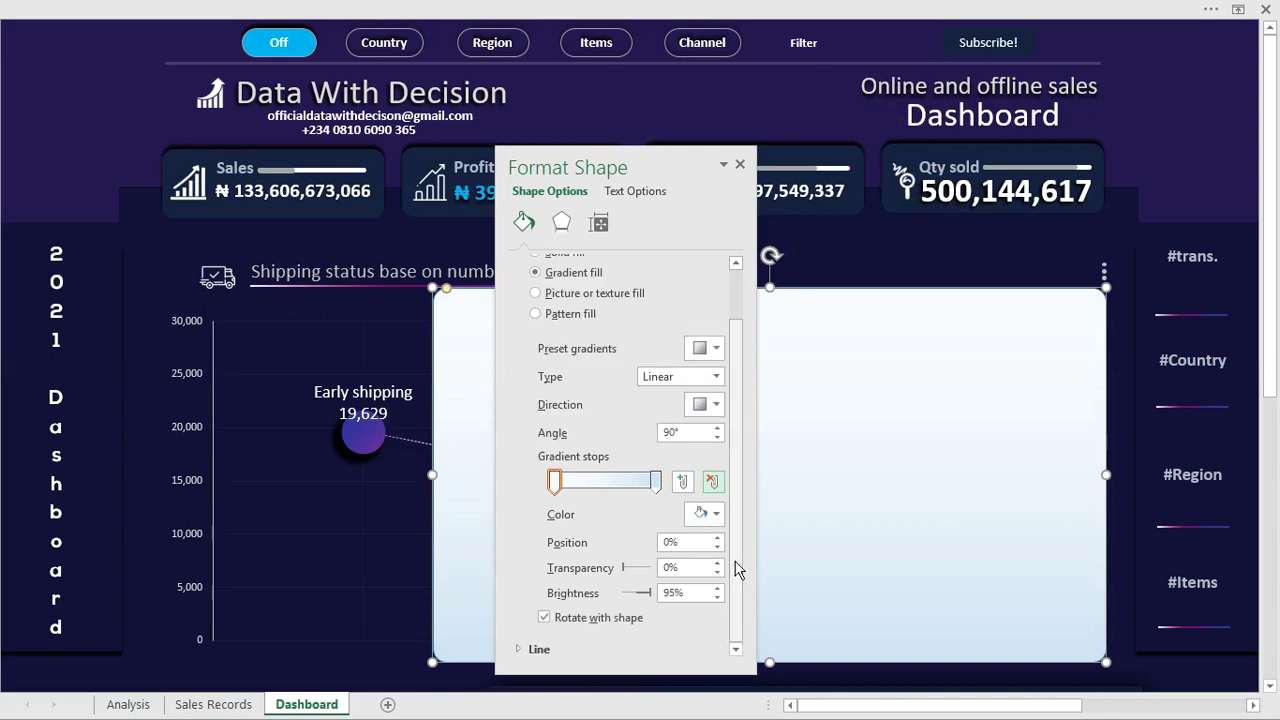
{"action": "left_click", "coordinate": [717, 518]}
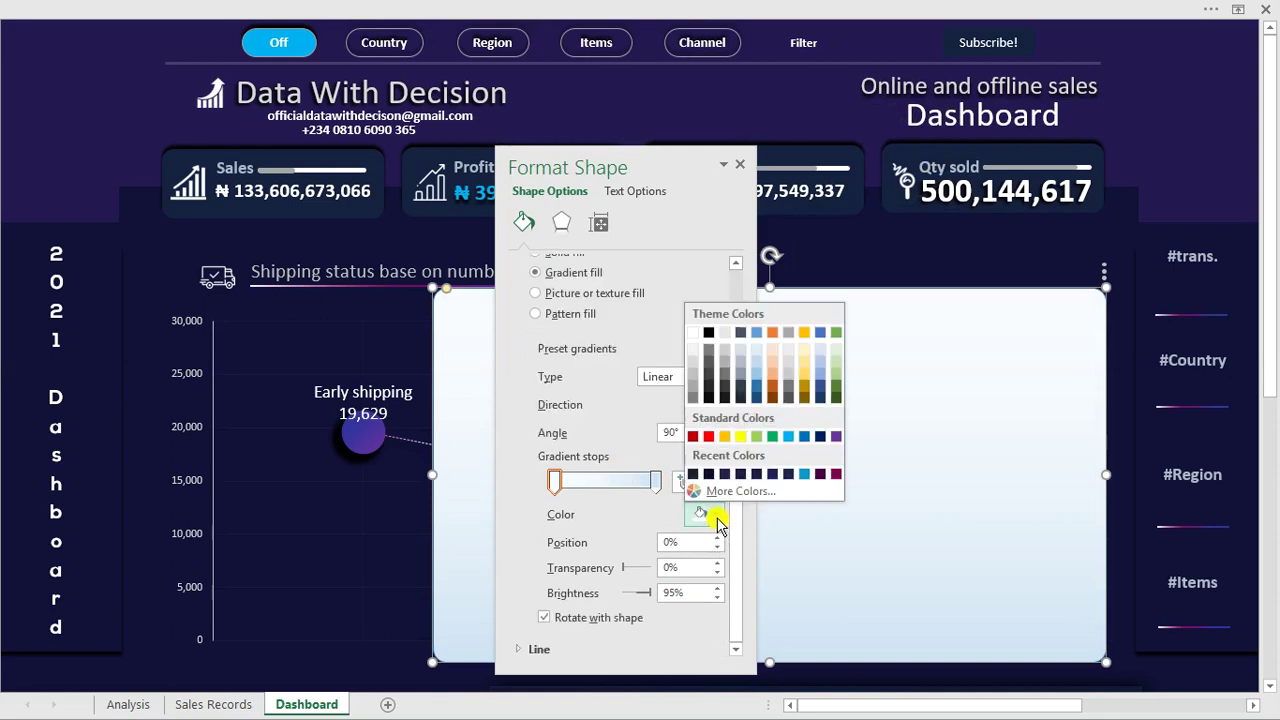
{"action": "left_click", "coordinate": [709, 474]}
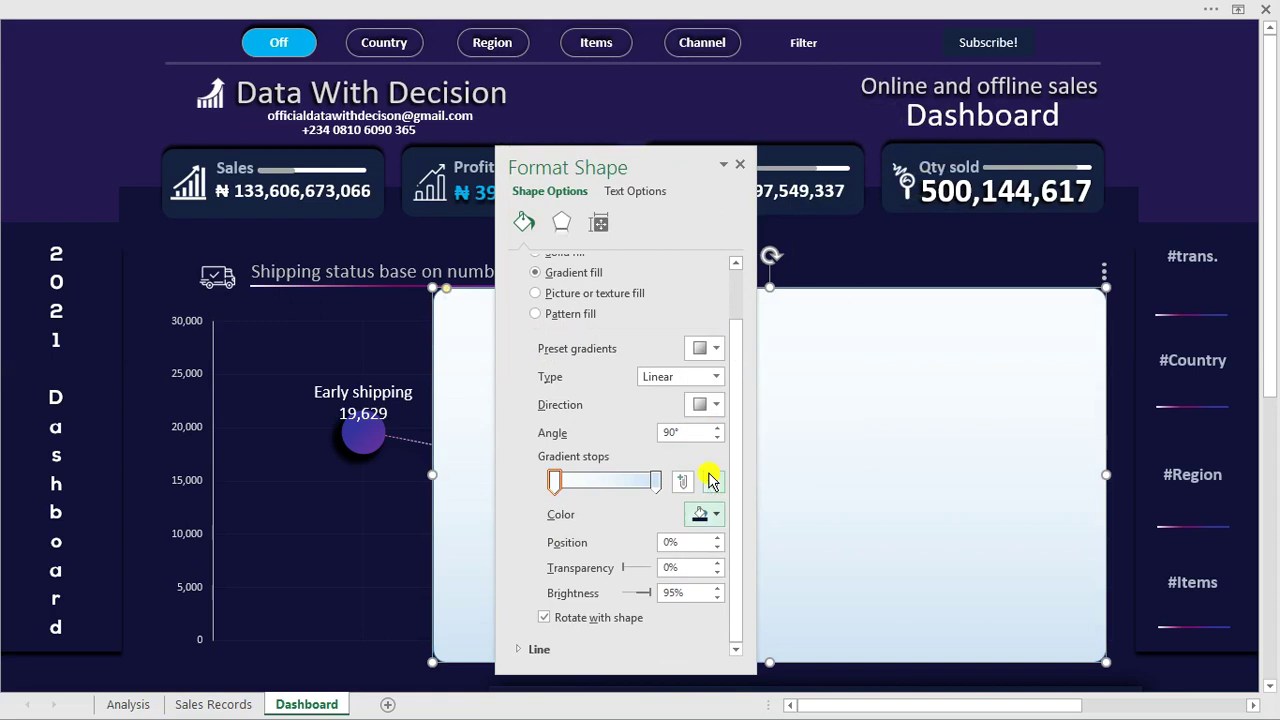
{"action": "left_click", "coordinate": [656, 483]}
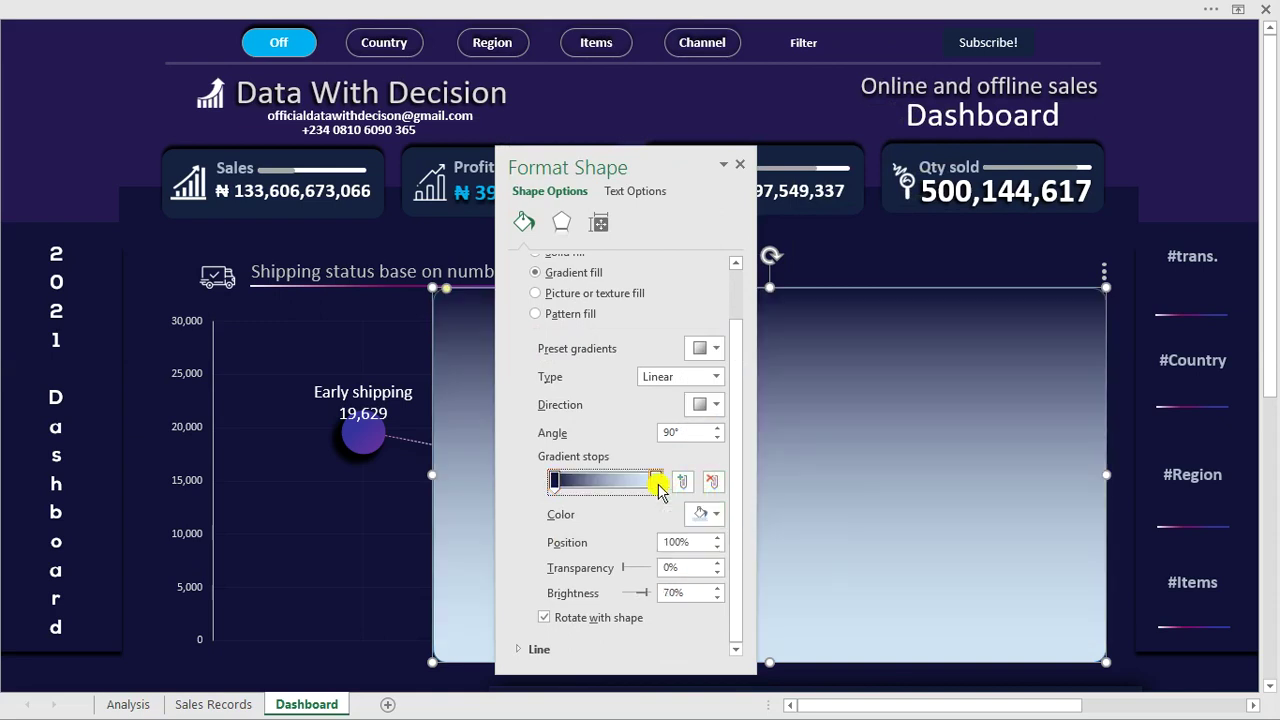
{"action": "left_click", "coordinate": [710, 517]}
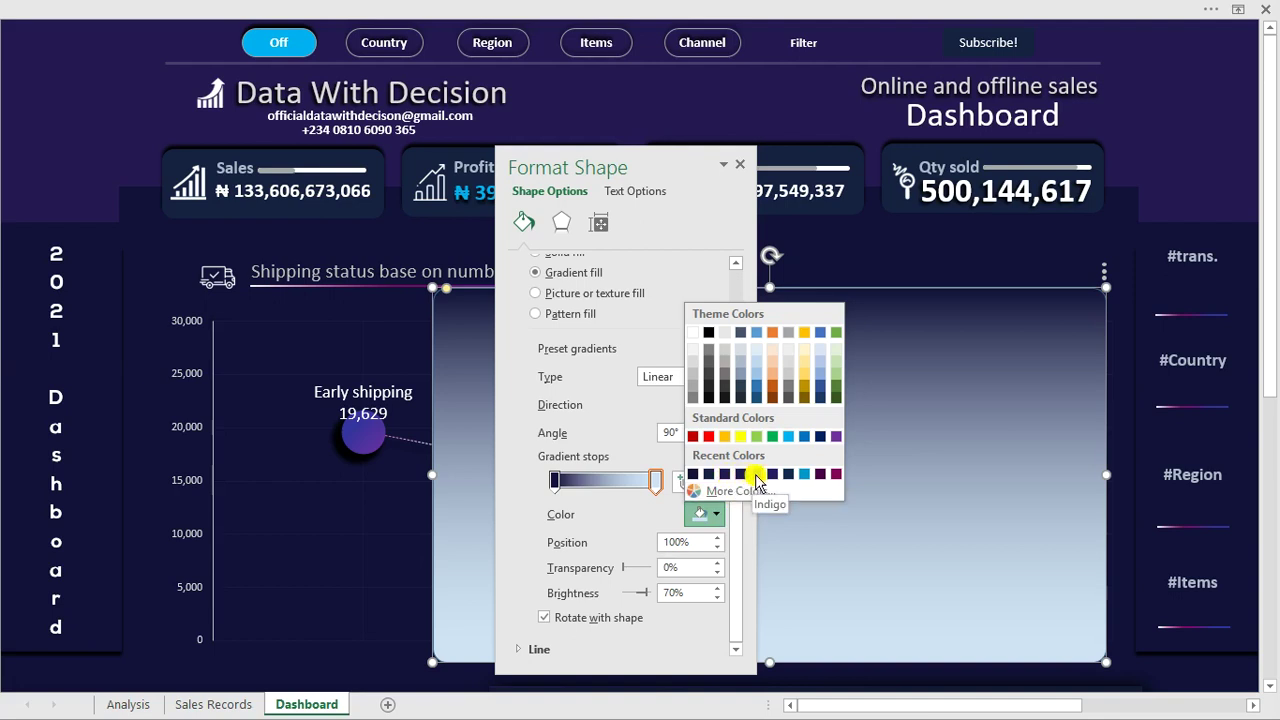
{"action": "left_click", "coordinate": [756, 475]}
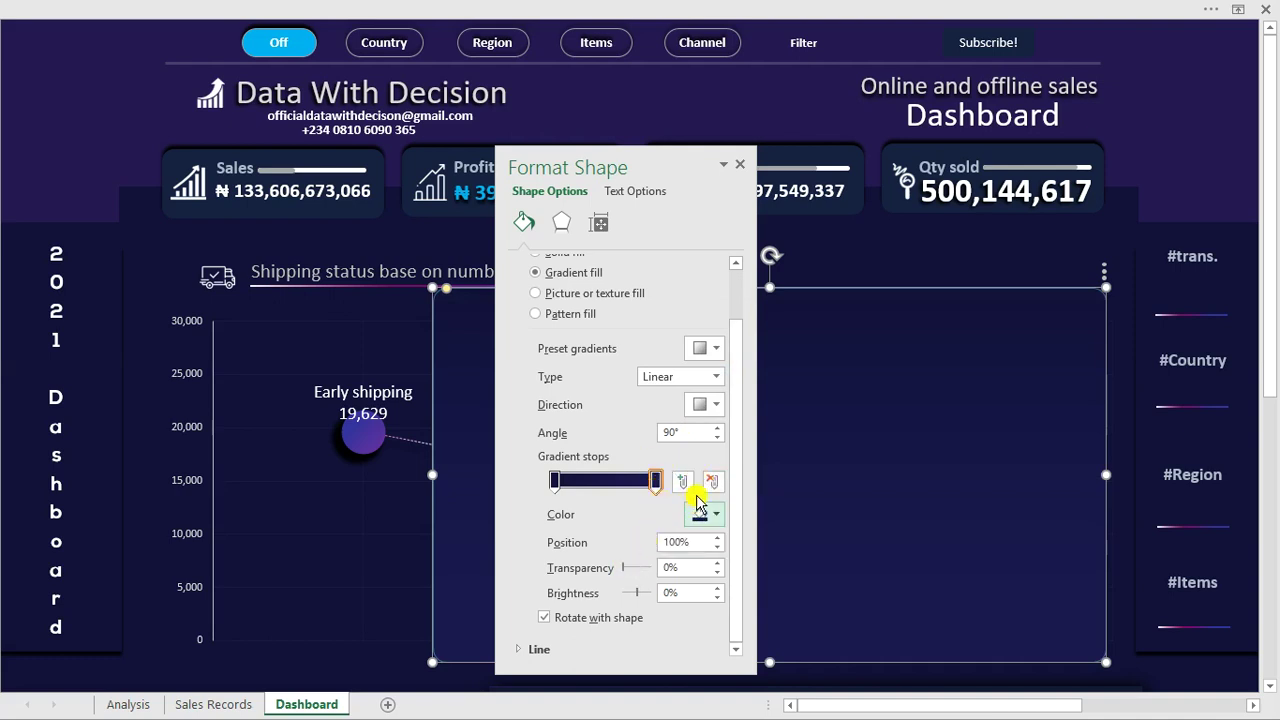
Step: Set the rounded rectangle's gradient direction to 270° and give it a centred outer shadow with 0% transparency
{"action": "left_click", "coordinate": [705, 404]}
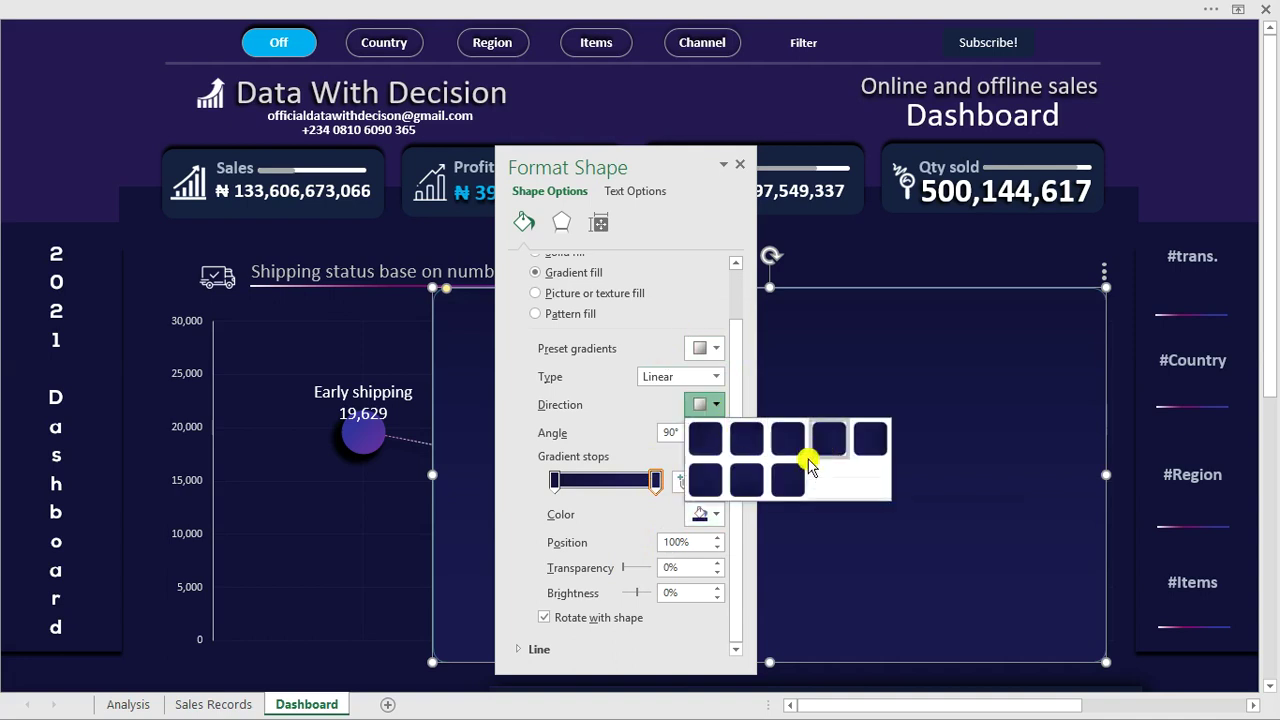
{"action": "left_click", "coordinate": [748, 479]}
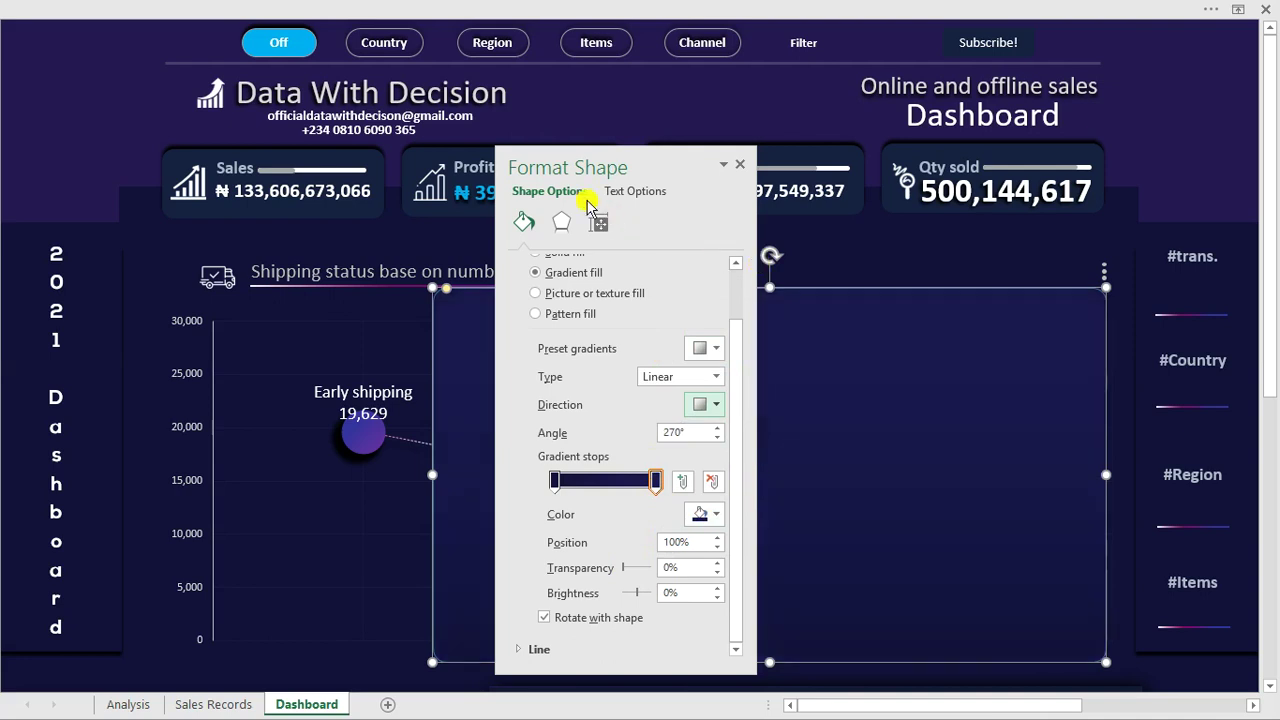
{"action": "left_click", "coordinate": [564, 224]}
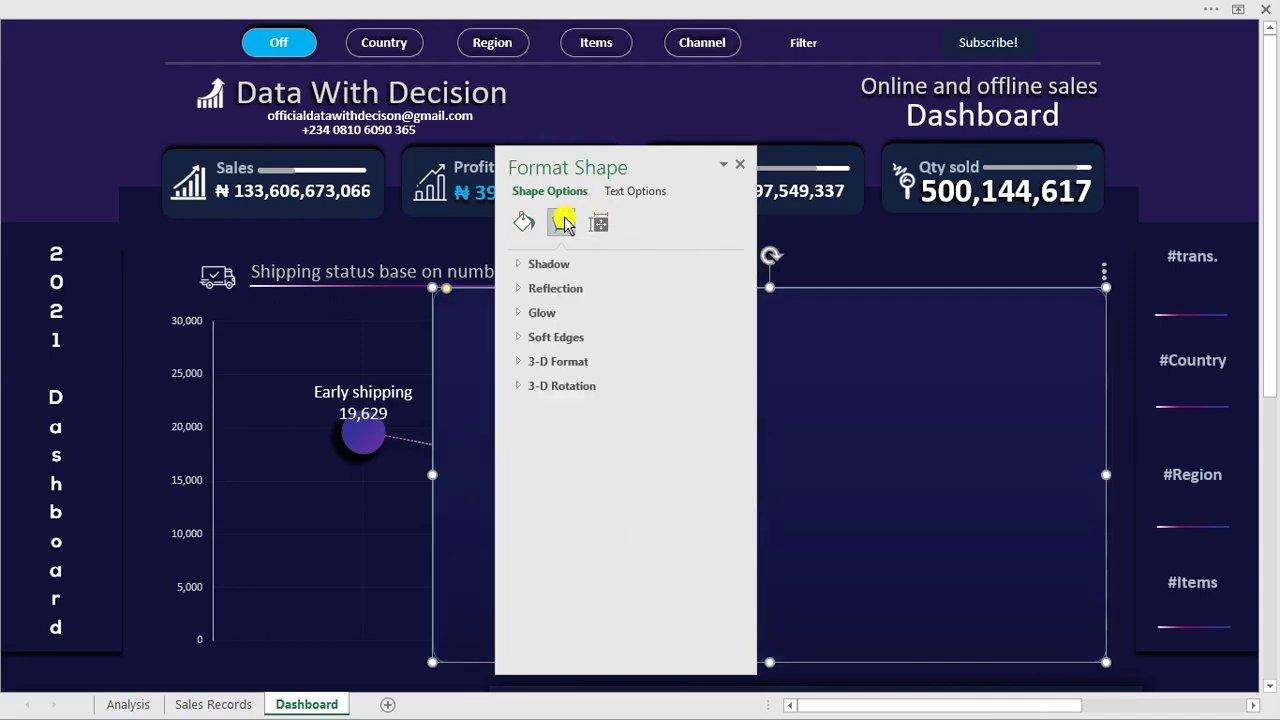
{"action": "left_click", "coordinate": [553, 266]}
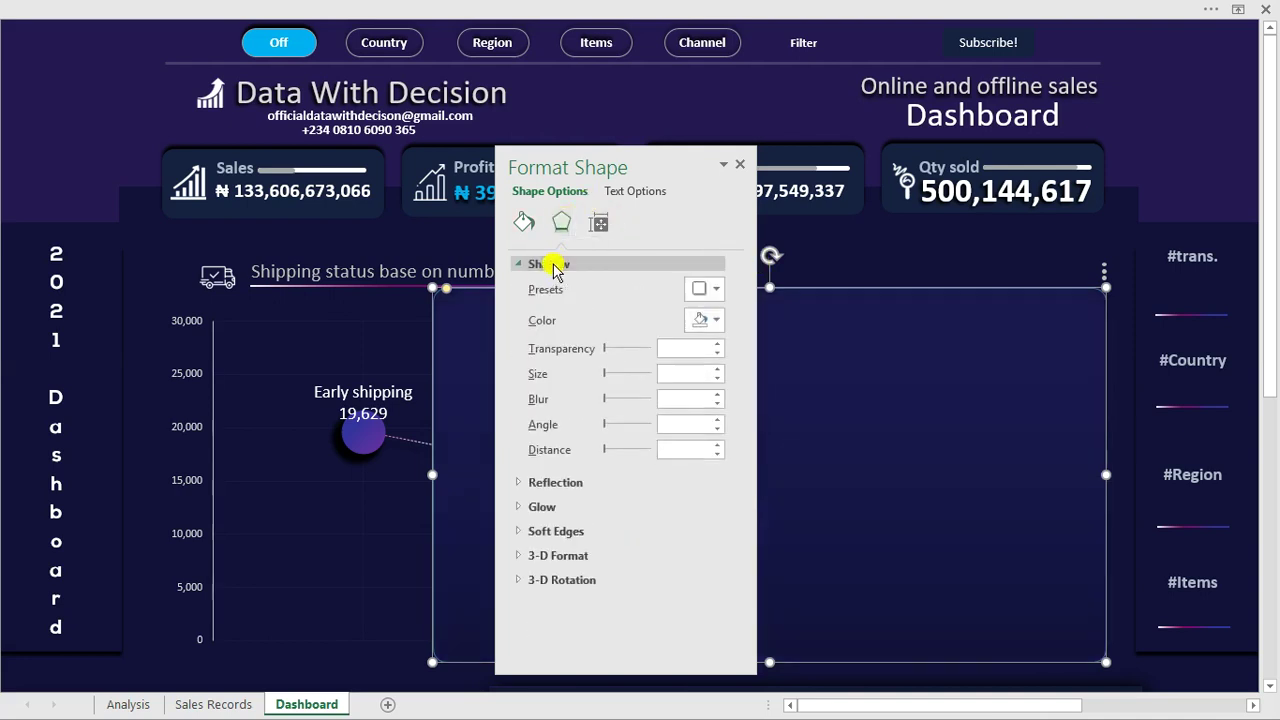
{"action": "left_click", "coordinate": [706, 289]}
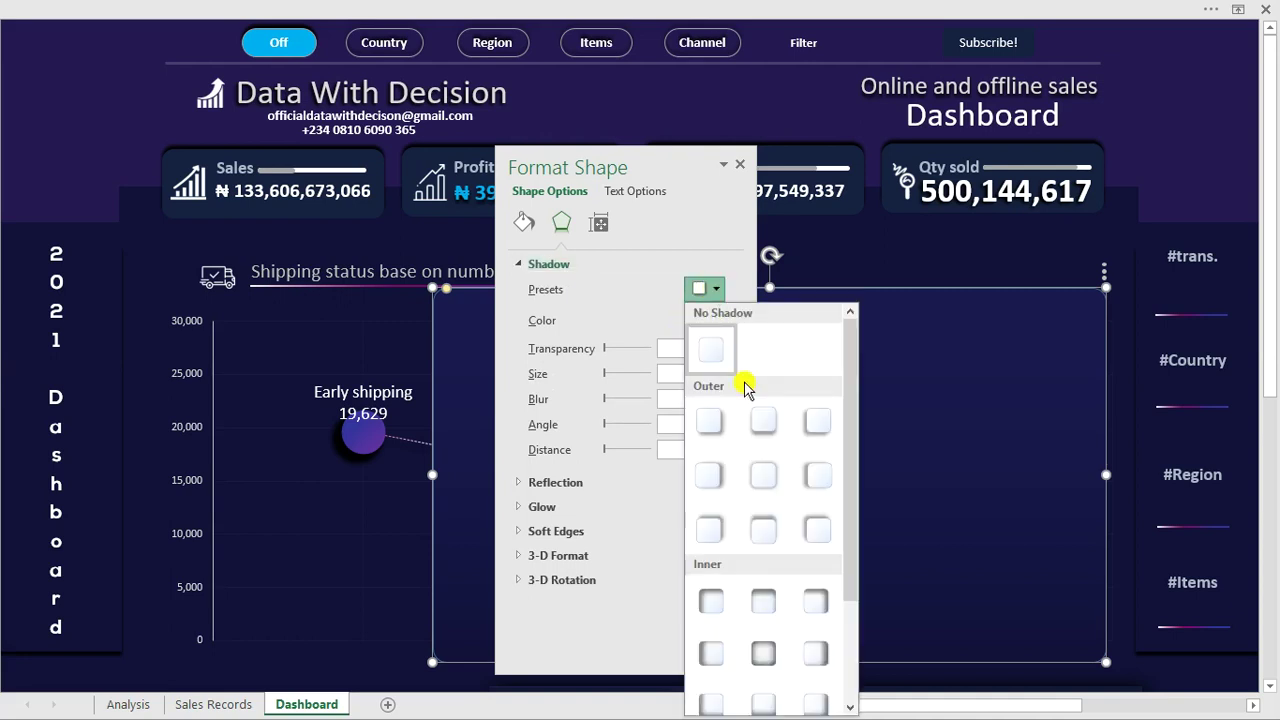
{"action": "left_click", "coordinate": [767, 485]}
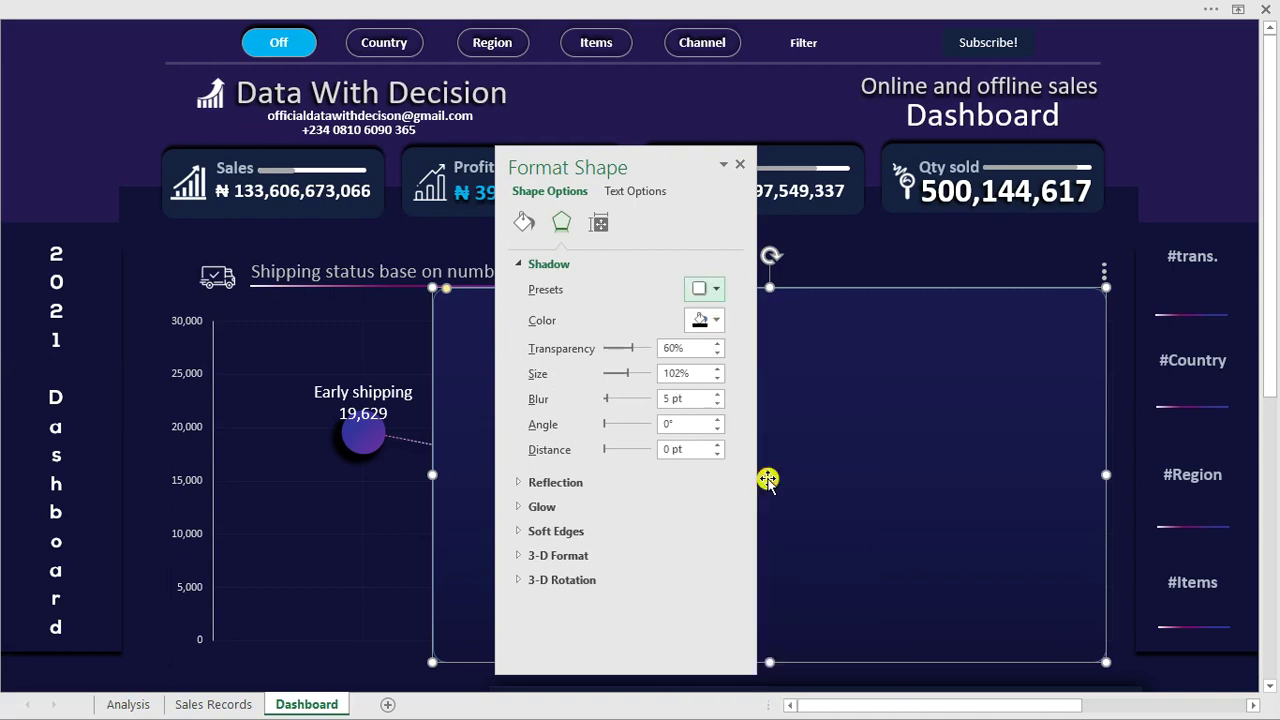
{"action": "left_click_drag", "start_coordinate": [631, 348], "coordinate": [590, 357]}
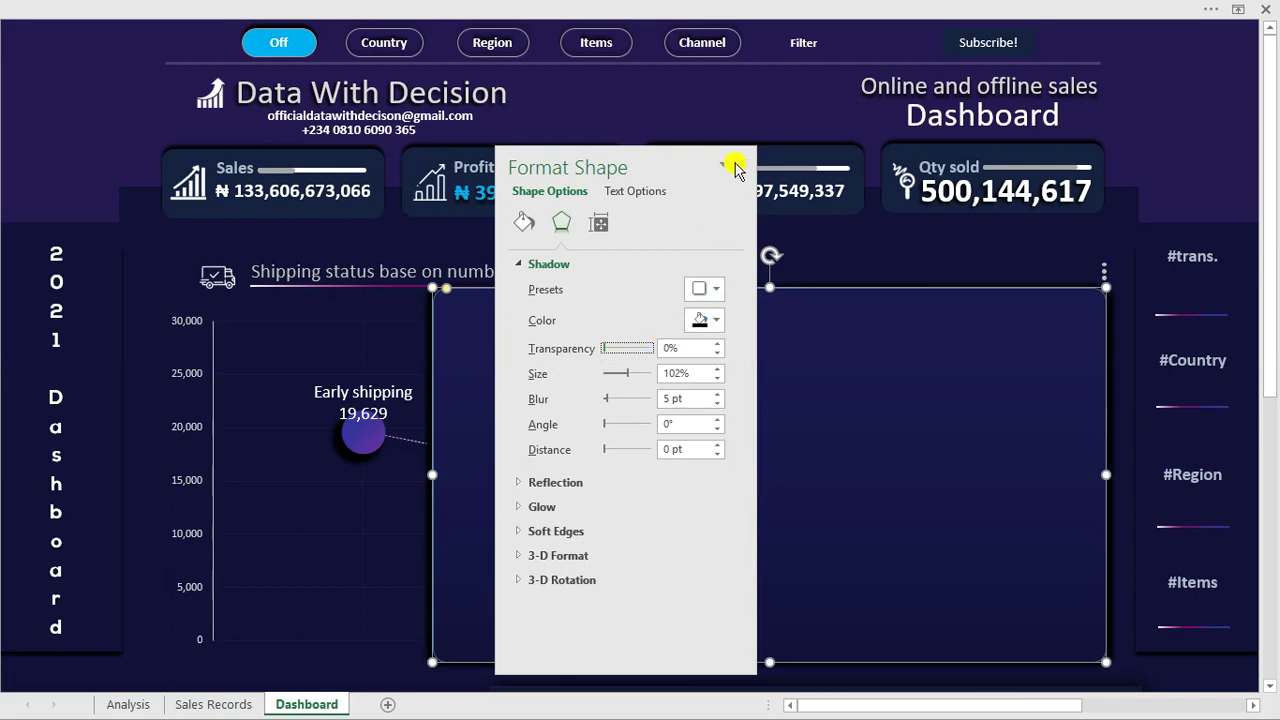
Step: Remove the rounded rectangle's outline and close its formatting options
{"action": "left_click", "coordinate": [530, 234]}
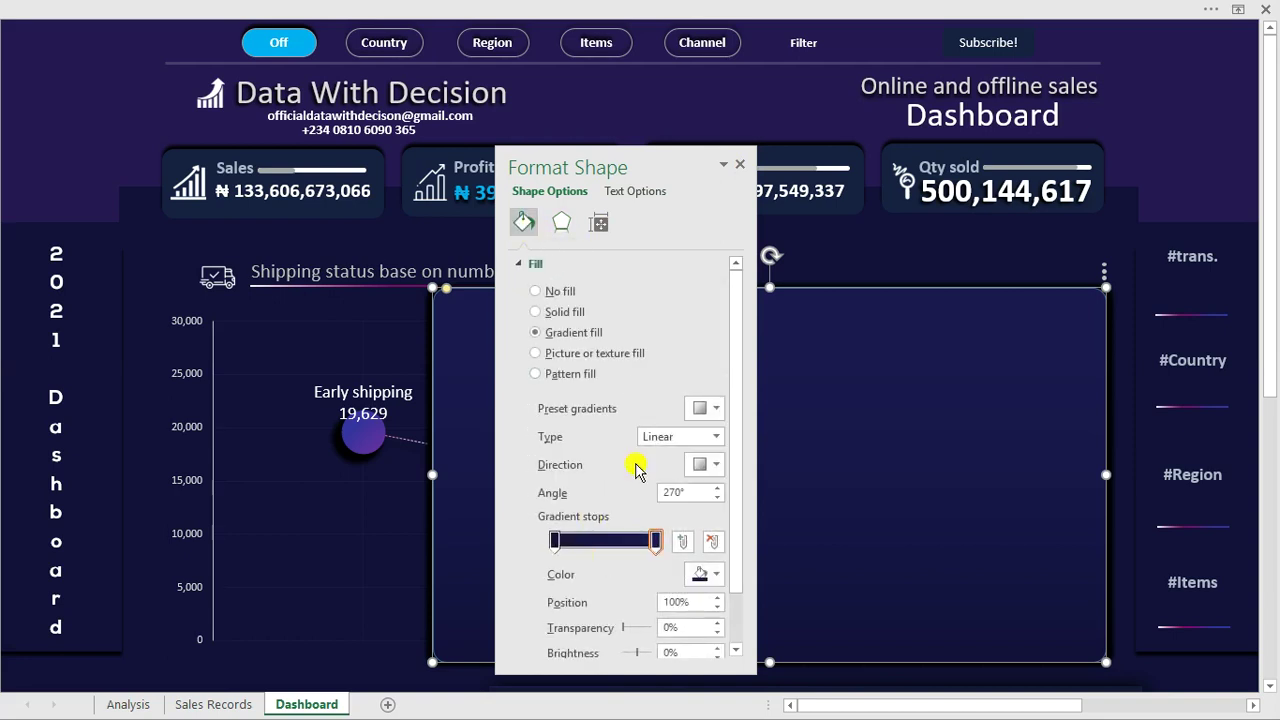
{"action": "left_click", "coordinate": [530, 264]}
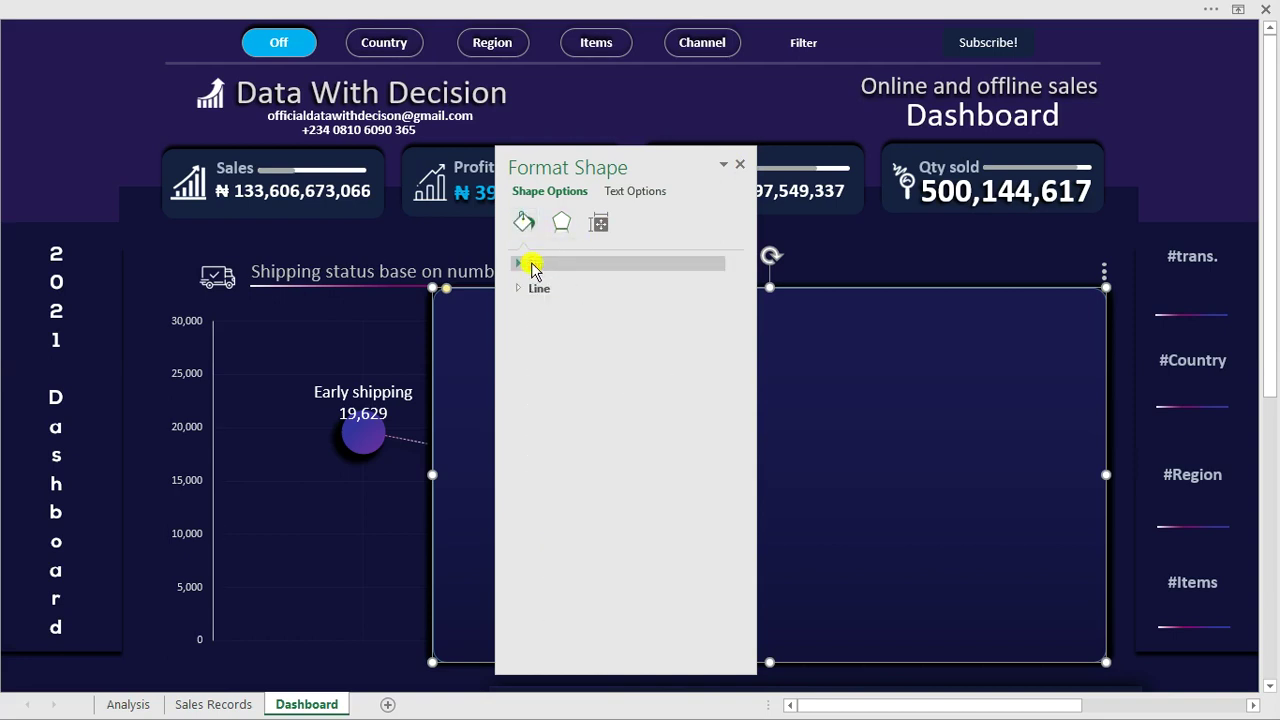
{"action": "left_click", "coordinate": [90, 140]}
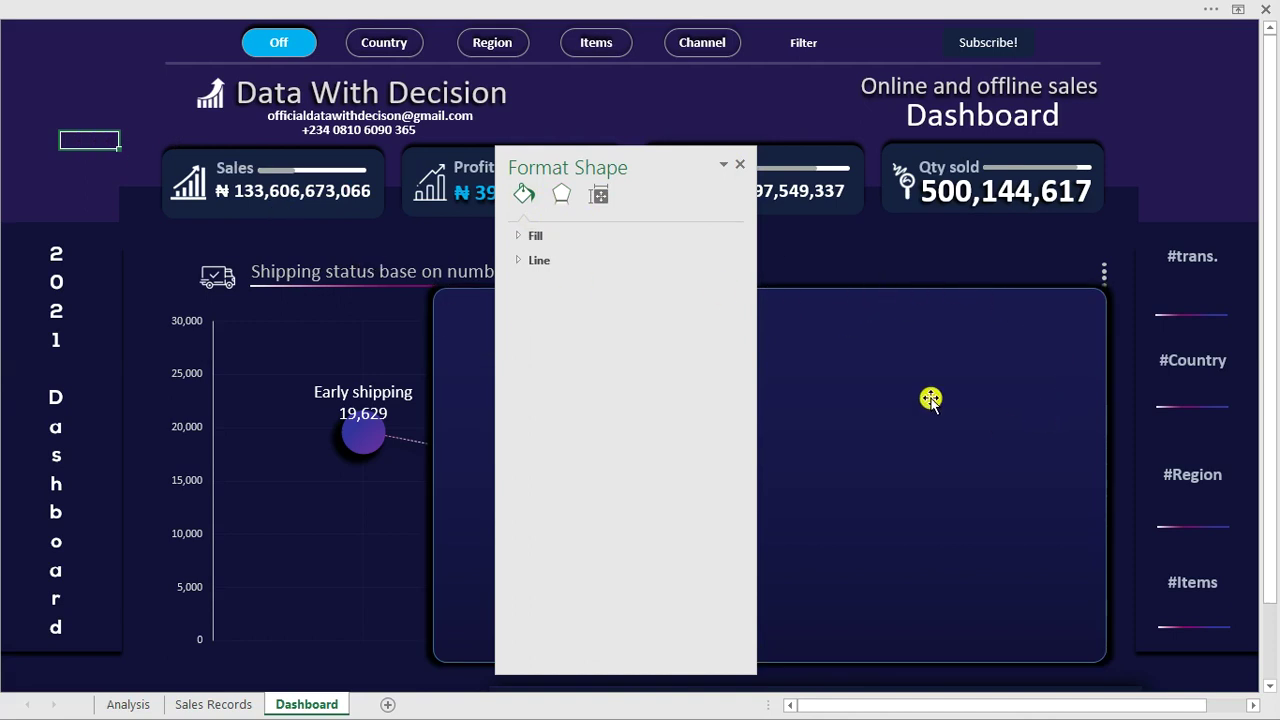
{"action": "left_click", "coordinate": [553, 262]}
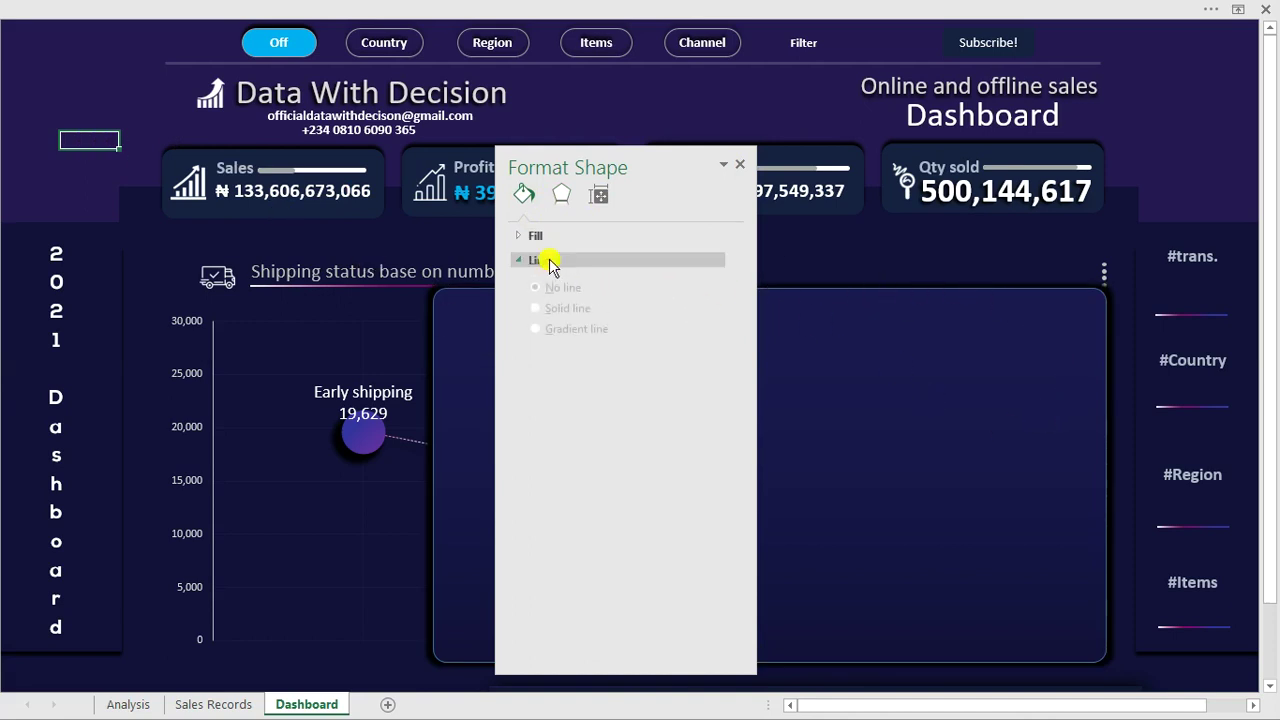
{"action": "left_click", "coordinate": [871, 414]}
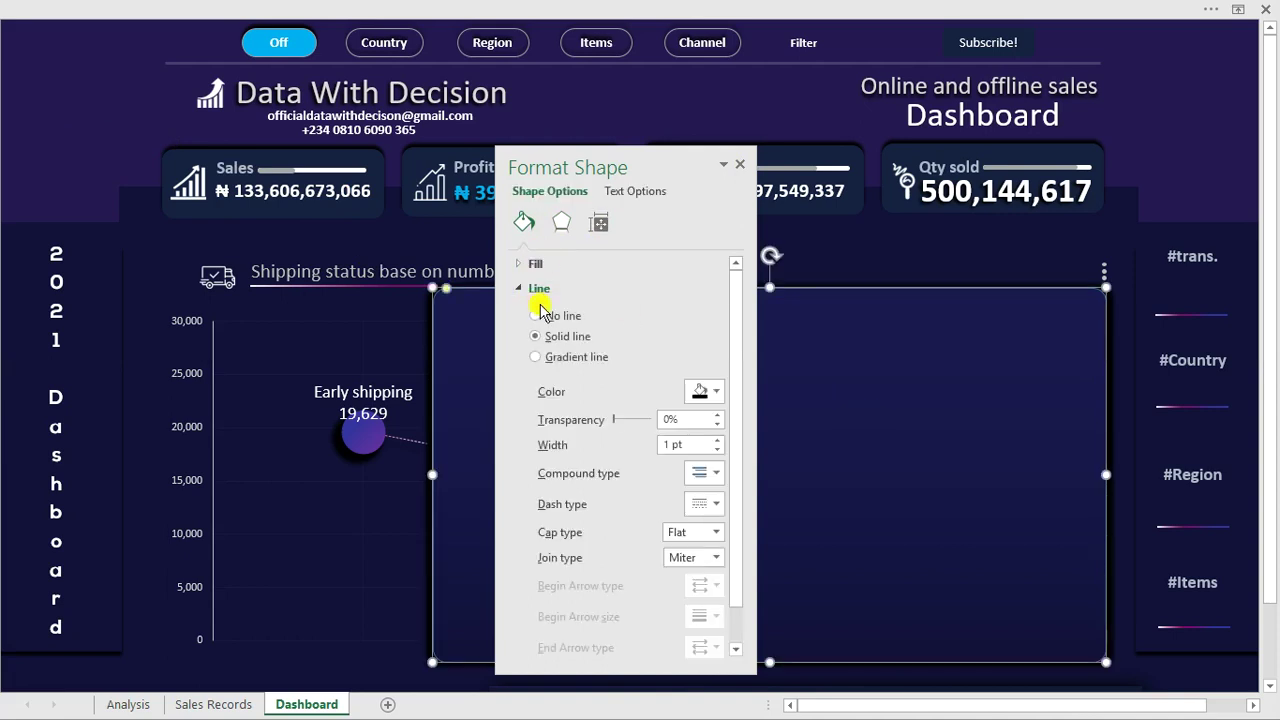
{"action": "left_click", "coordinate": [541, 316]}
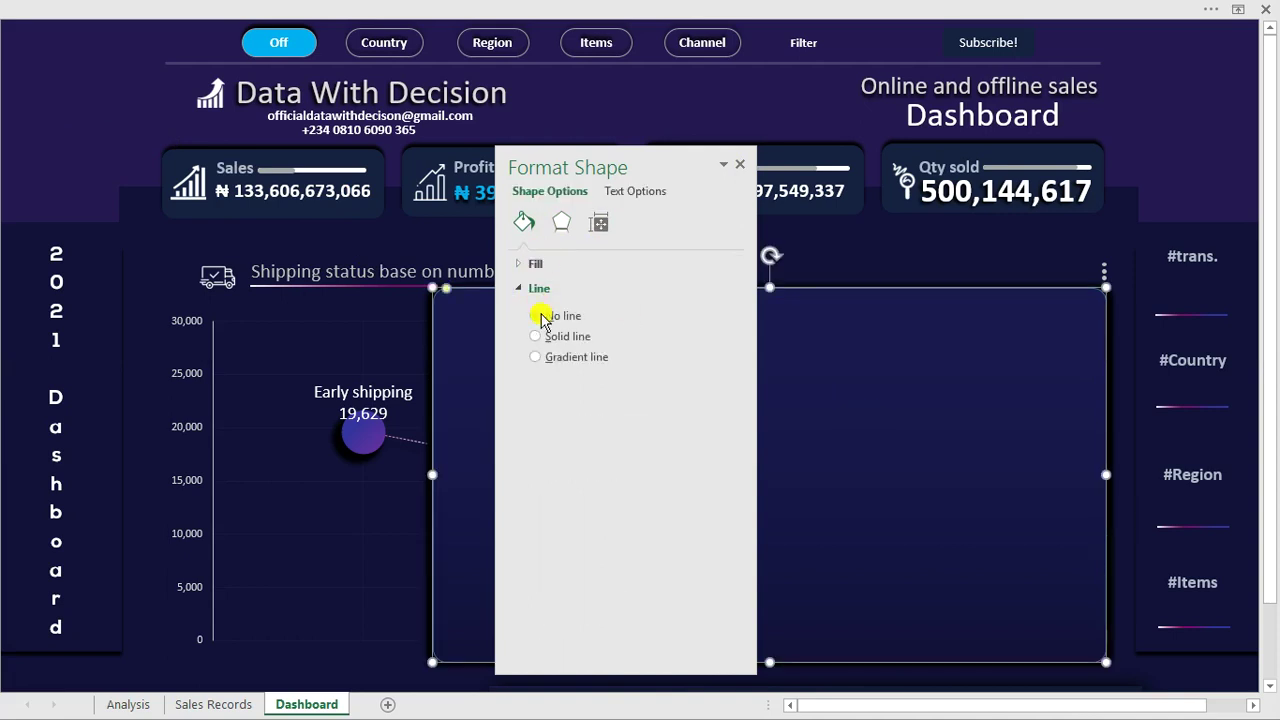
{"action": "left_click", "coordinate": [739, 164]}
{"action": "left_click", "coordinate": [84, 136]}
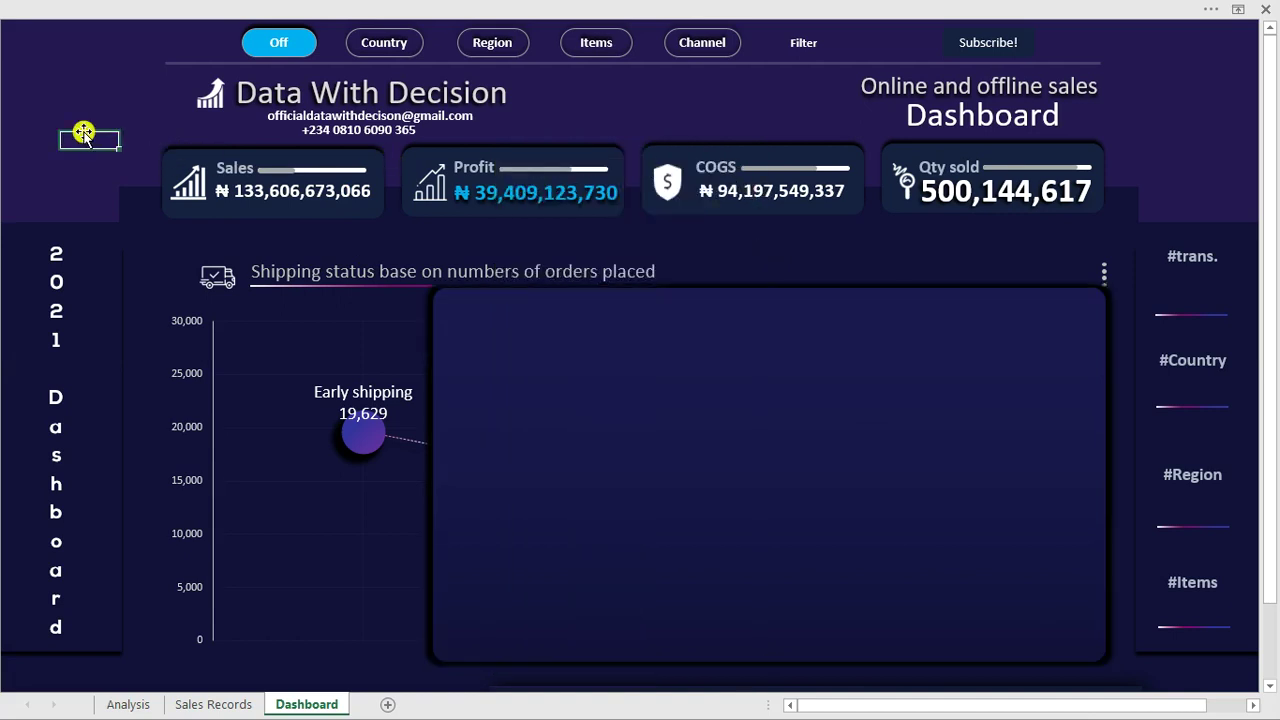
Step: Duplicate the Sales card's background shape and place the copy in the upper-left corner of the new rounded rectangle
{"action": "left_click", "coordinate": [546, 338]}
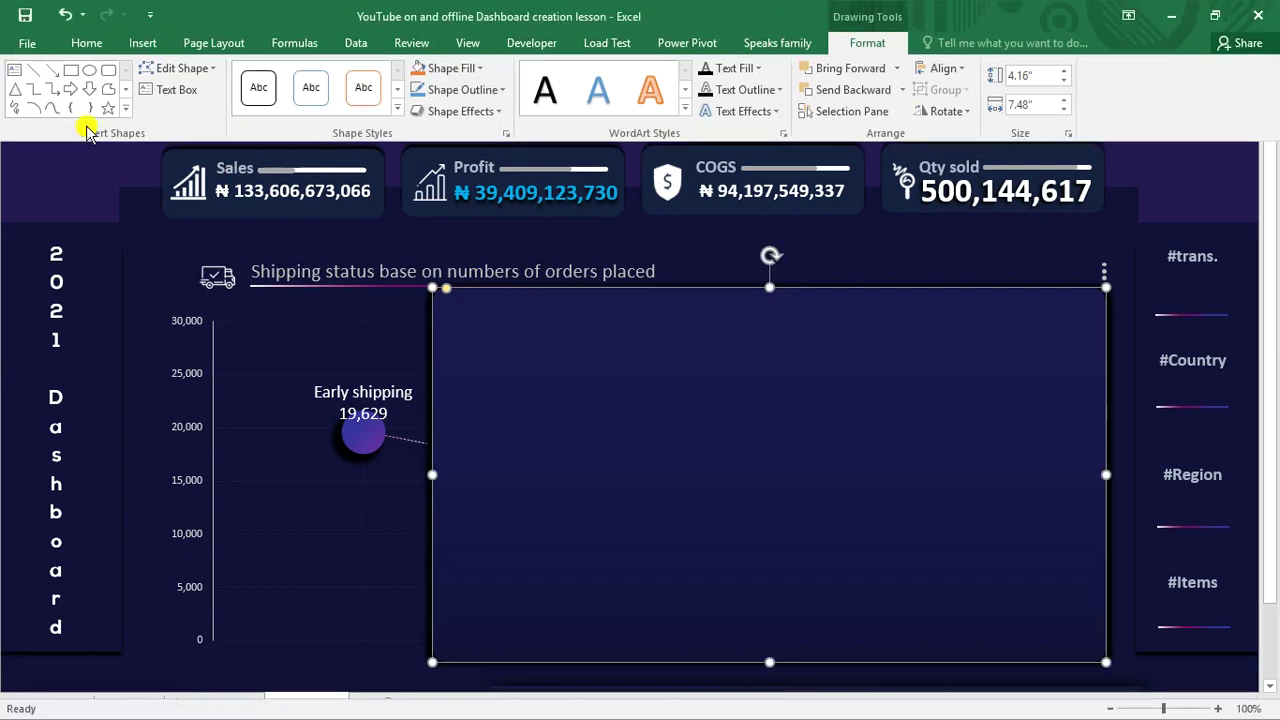
{"action": "left_click", "coordinate": [70, 189]}
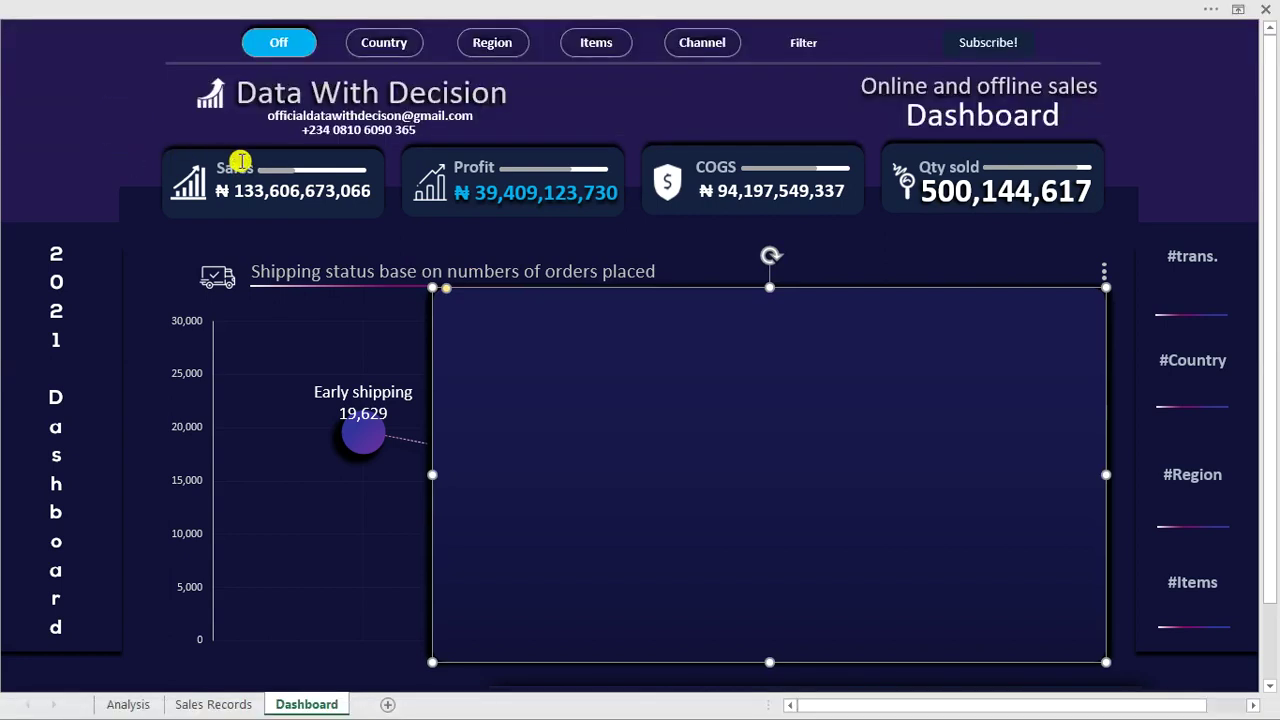
{"action": "left_click", "coordinate": [173, 161]}
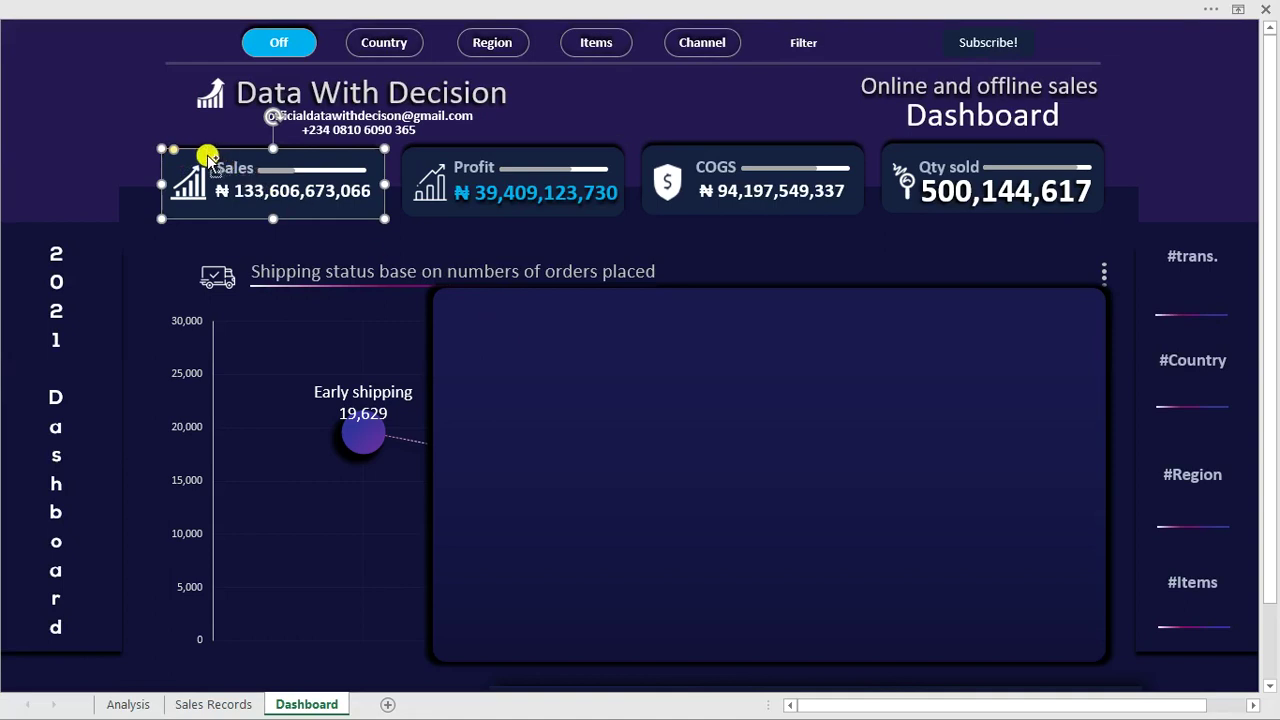
{"action": "left_click_drag", "start_coordinate": [209, 157], "coordinate": [540, 376]}
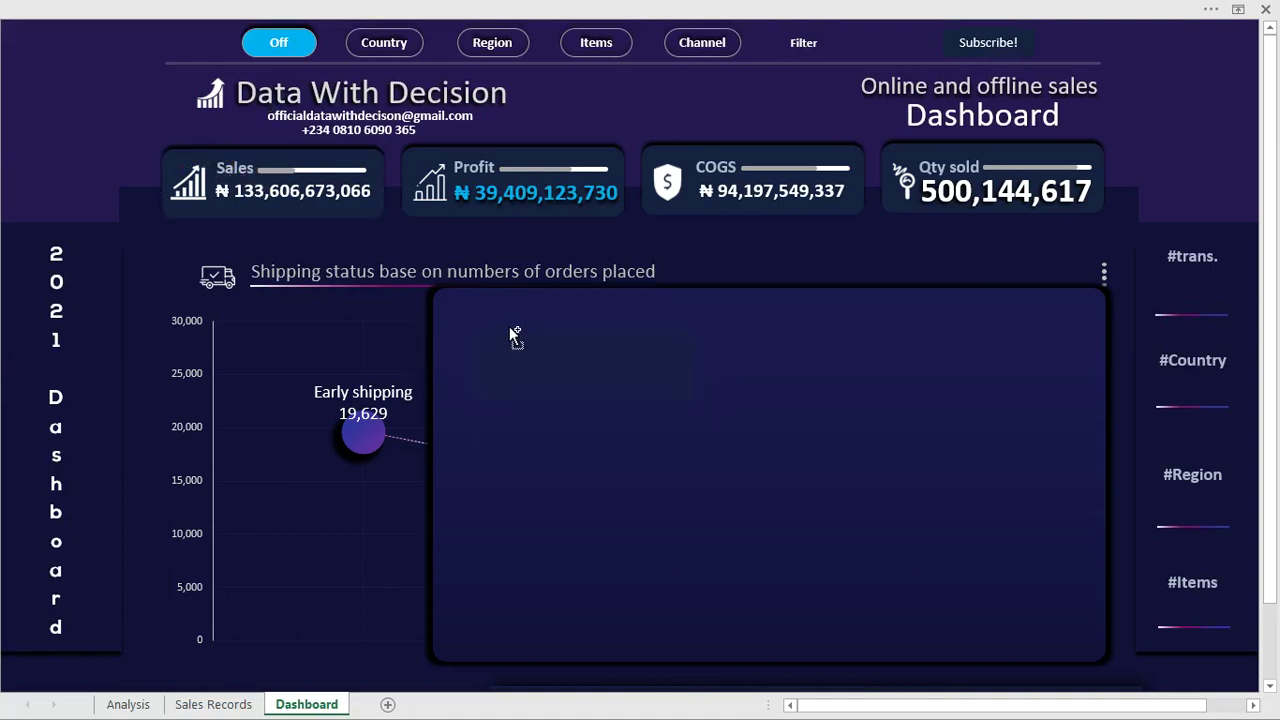
{"action": "left_click_drag", "start_coordinate": [508, 328], "coordinate": [483, 312]}
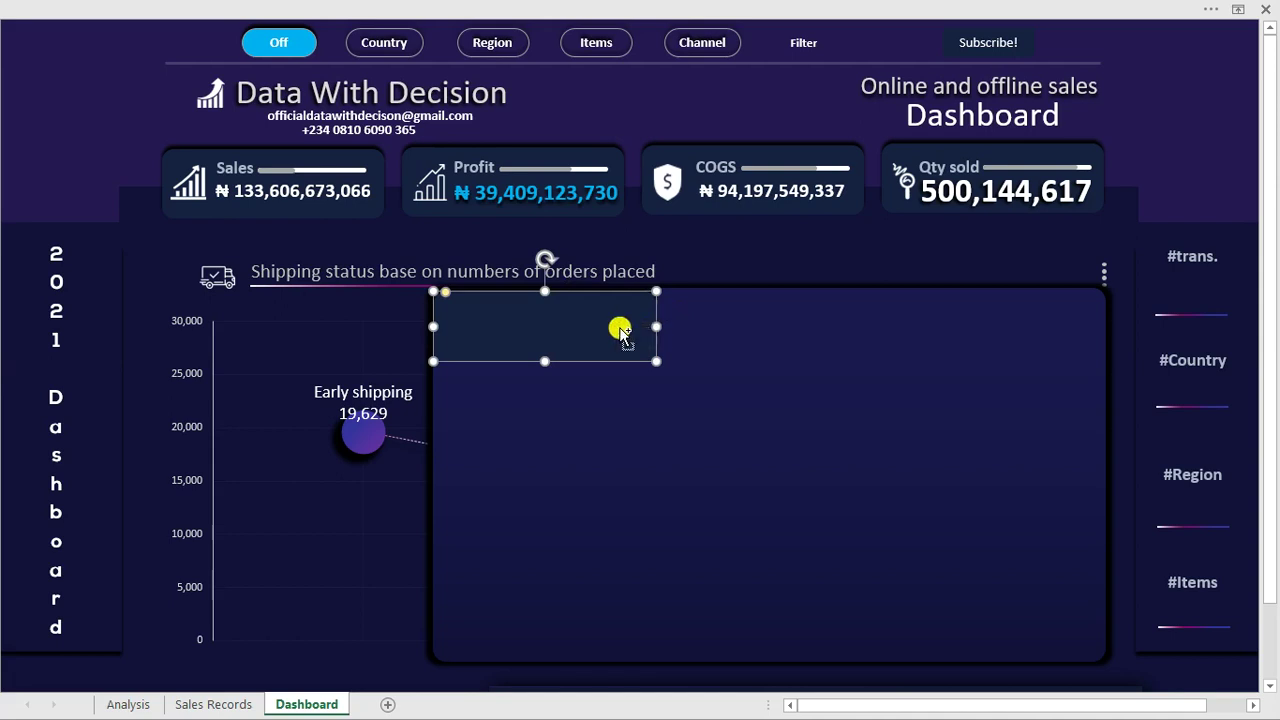
Step: Add a second copy of the card shape beside the first along the rounded rectangle's upper edge
{"action": "key", "text": "ctrl+v"}
{"action": "left_click_drag", "start_coordinate": [591, 329], "coordinate": [813, 321]}
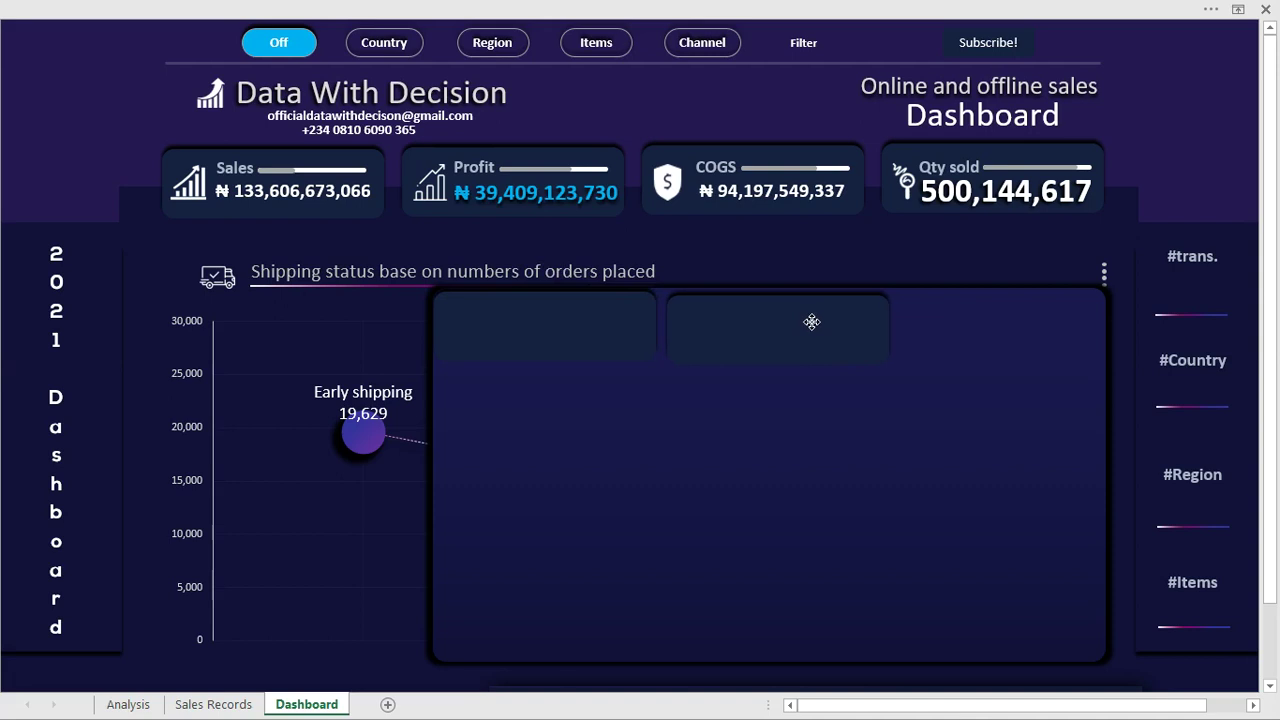
{"action": "left_click", "coordinate": [812, 321]}
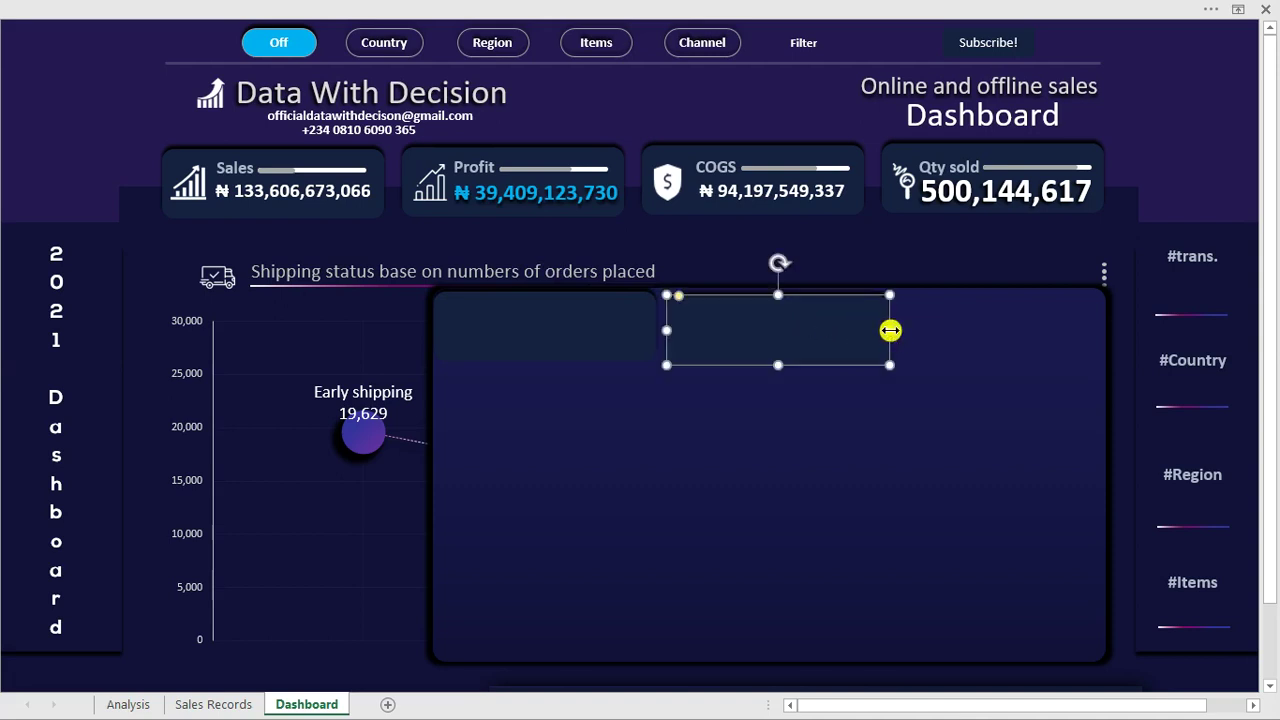
{"action": "left_click", "coordinate": [800, 326]}
{"action": "left_click", "coordinate": [799, 325]}
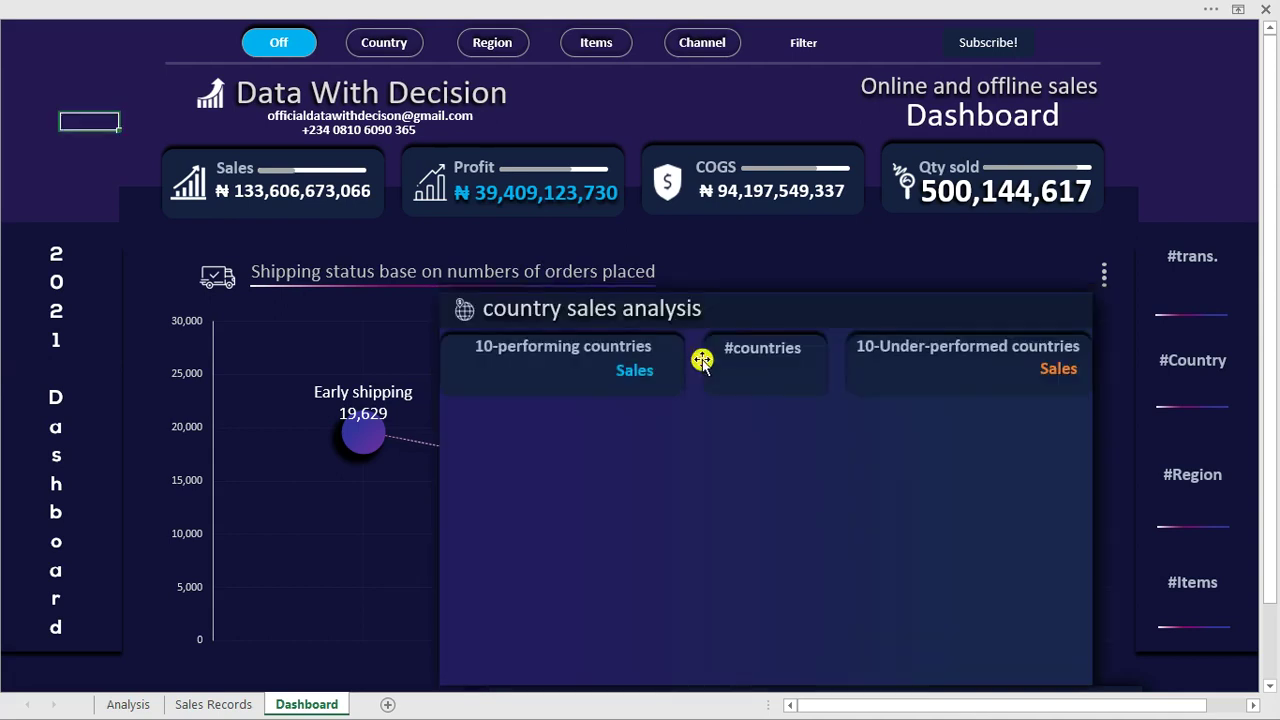
Step: Shift the country sales analysis panel slightly upward over the shipping chart
{"action": "left_click", "coordinate": [724, 312]}
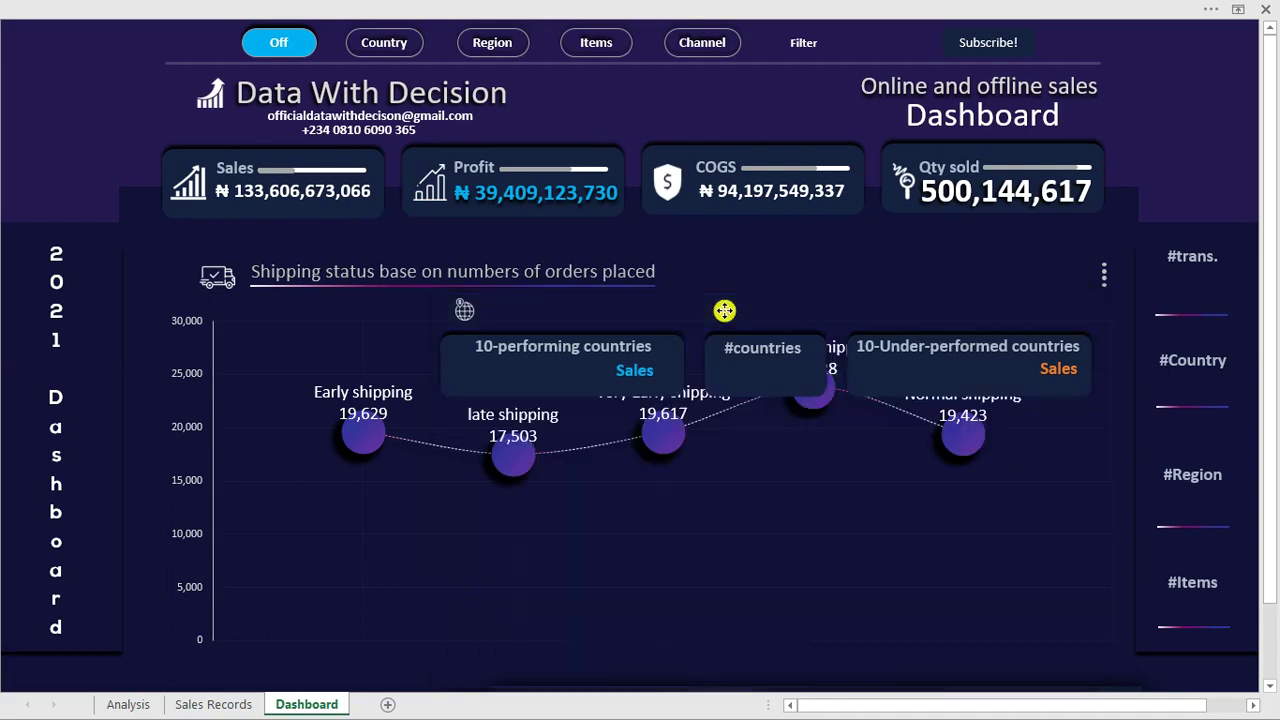
{"action": "left_click_drag", "start_coordinate": [740, 282], "coordinate": [739, 280]}
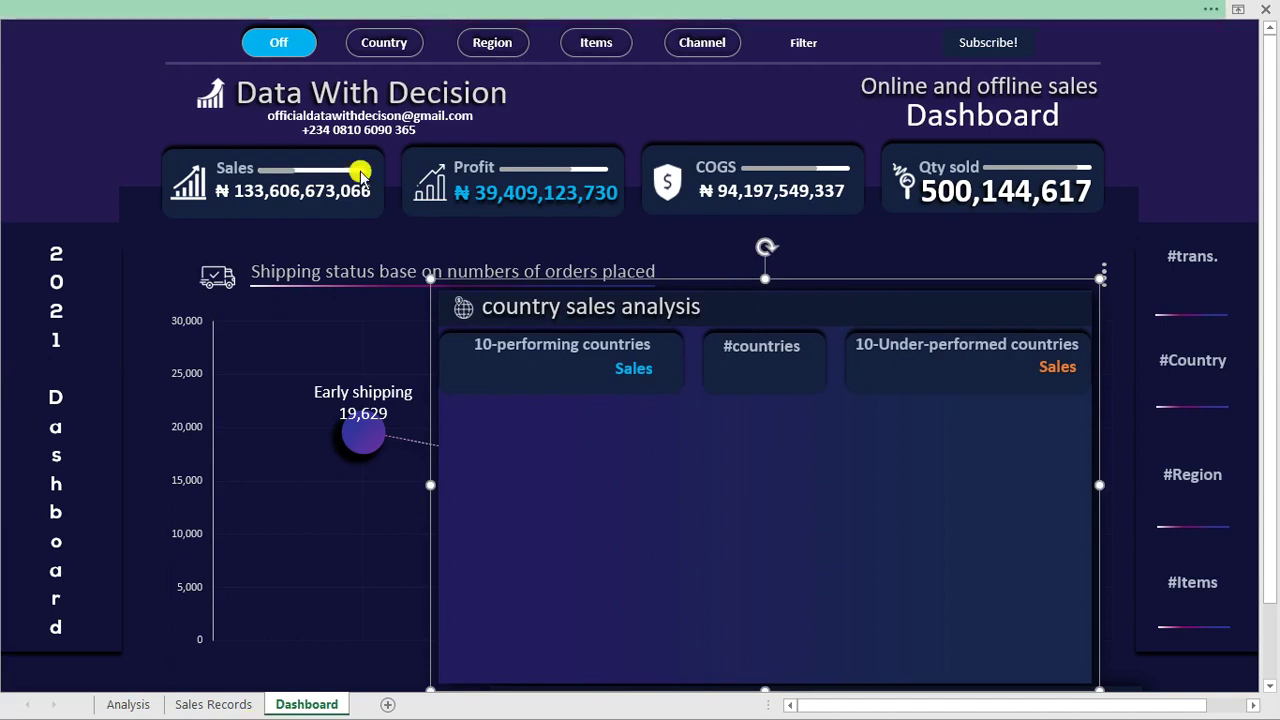
Step: Examine the sales channel analysis panel in the Online and offline sales dashboard workbook, and return to the dashboard creation lesson workbook
{"action": "left_click", "coordinate": [510, 9]}
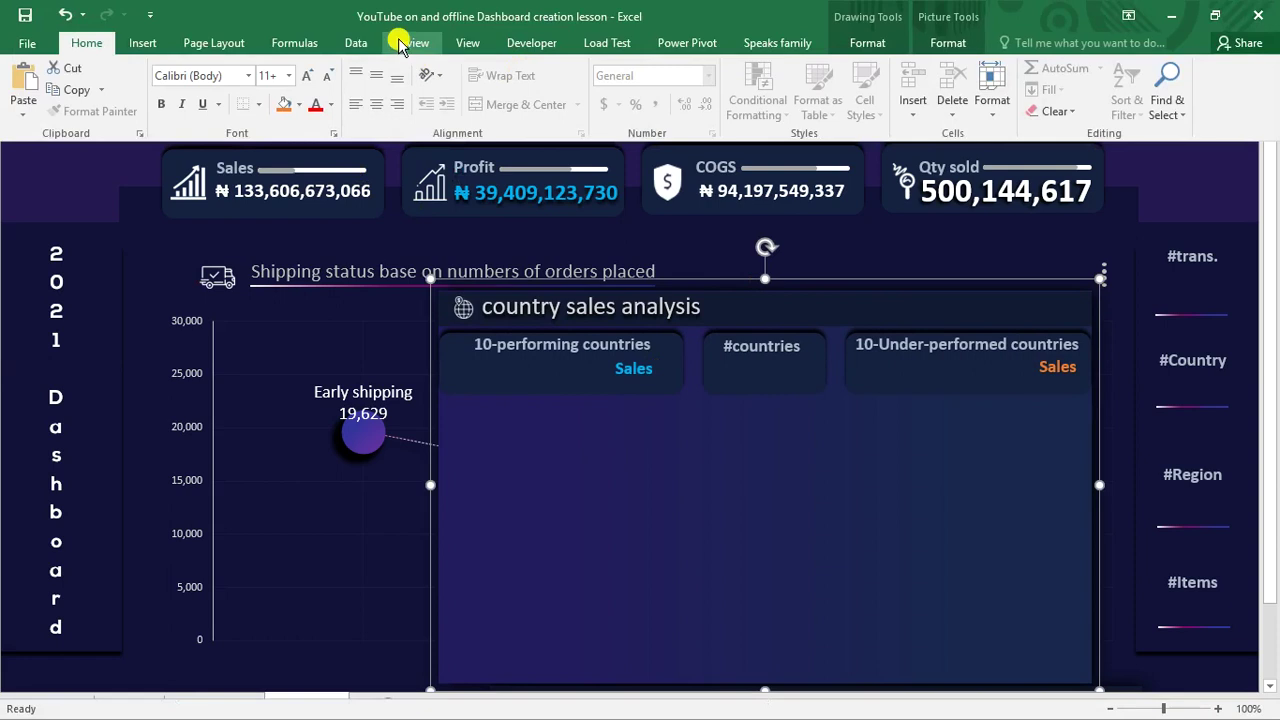
{"action": "left_click", "coordinate": [467, 42]}
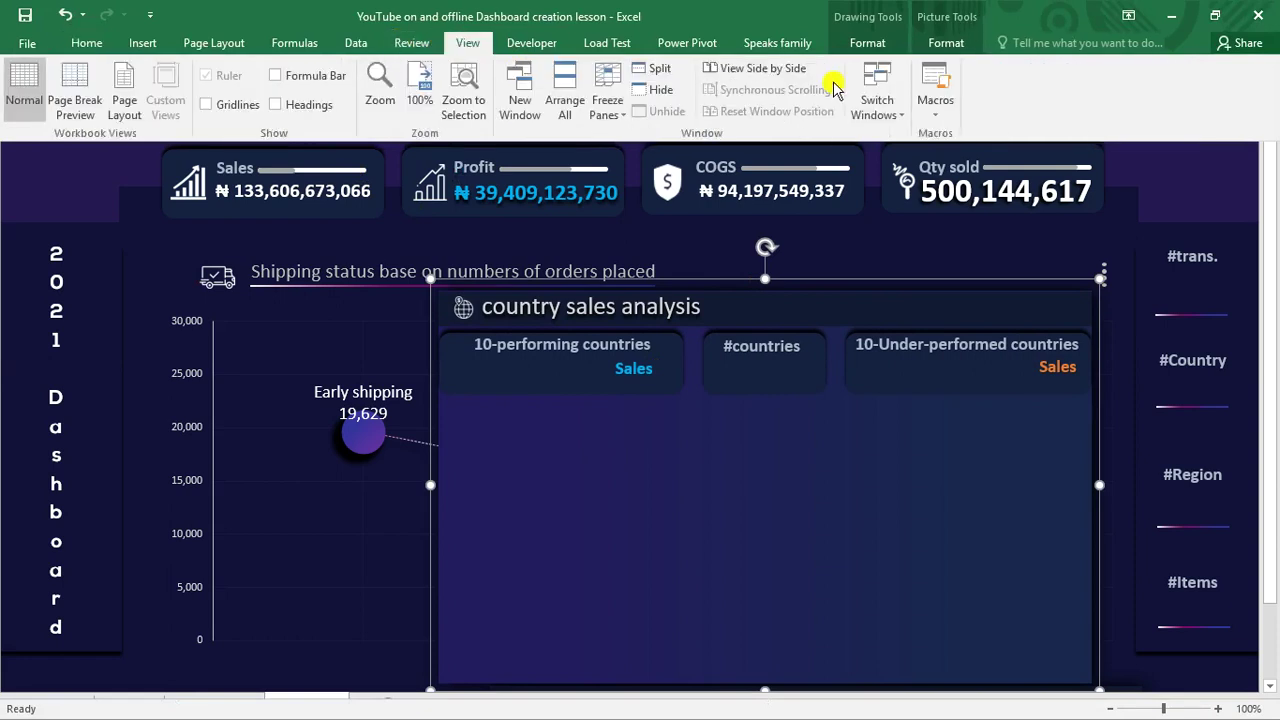
{"action": "left_click", "coordinate": [892, 104]}
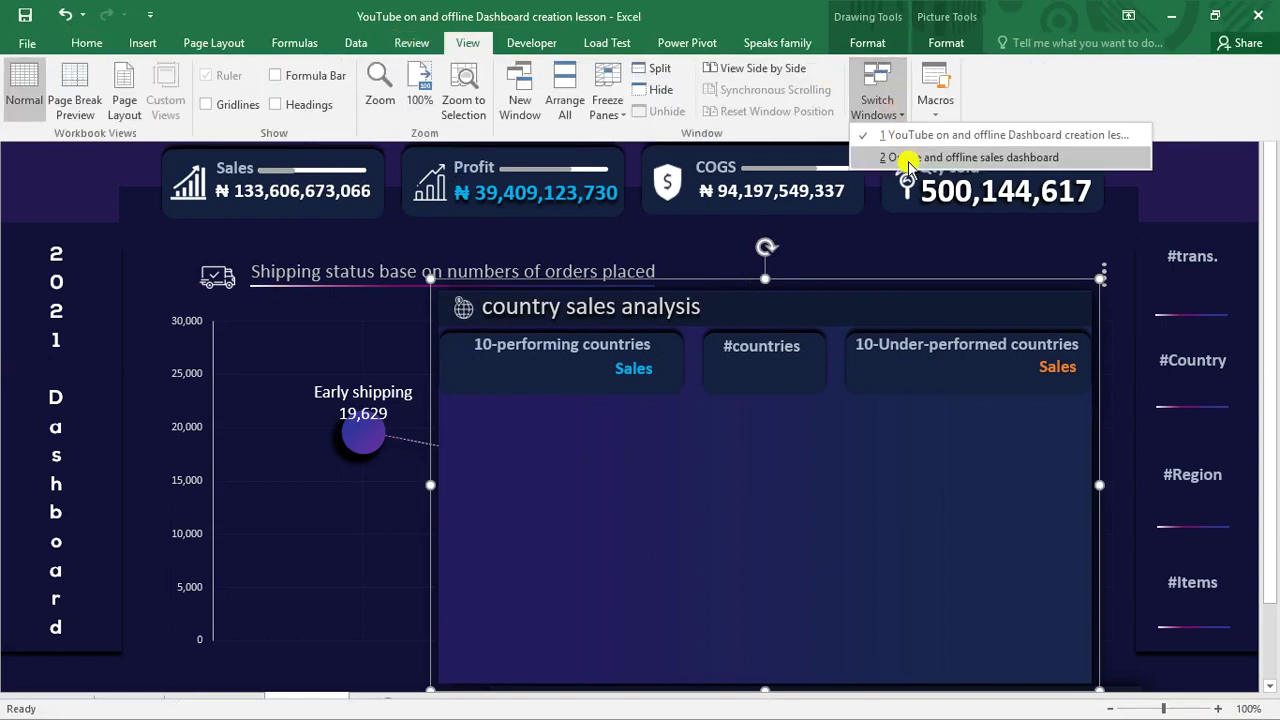
{"action": "left_click", "coordinate": [908, 160]}
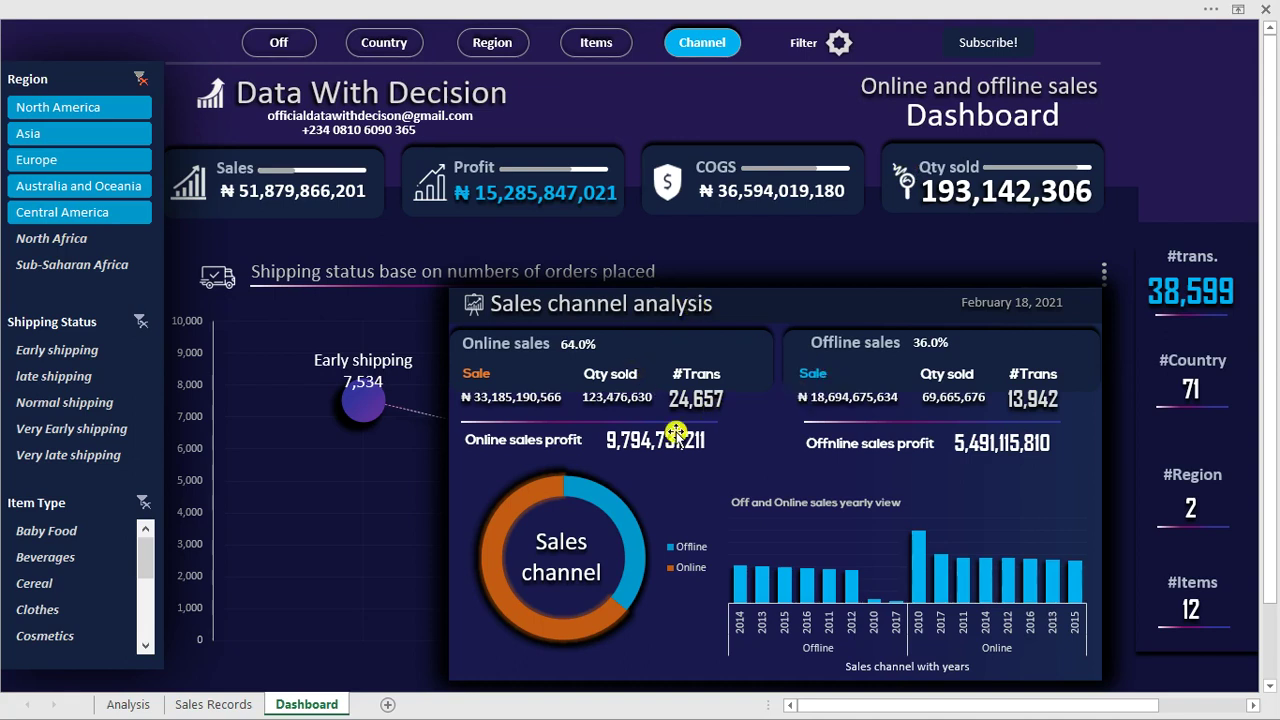
{"action": "left_click", "coordinate": [690, 8]}
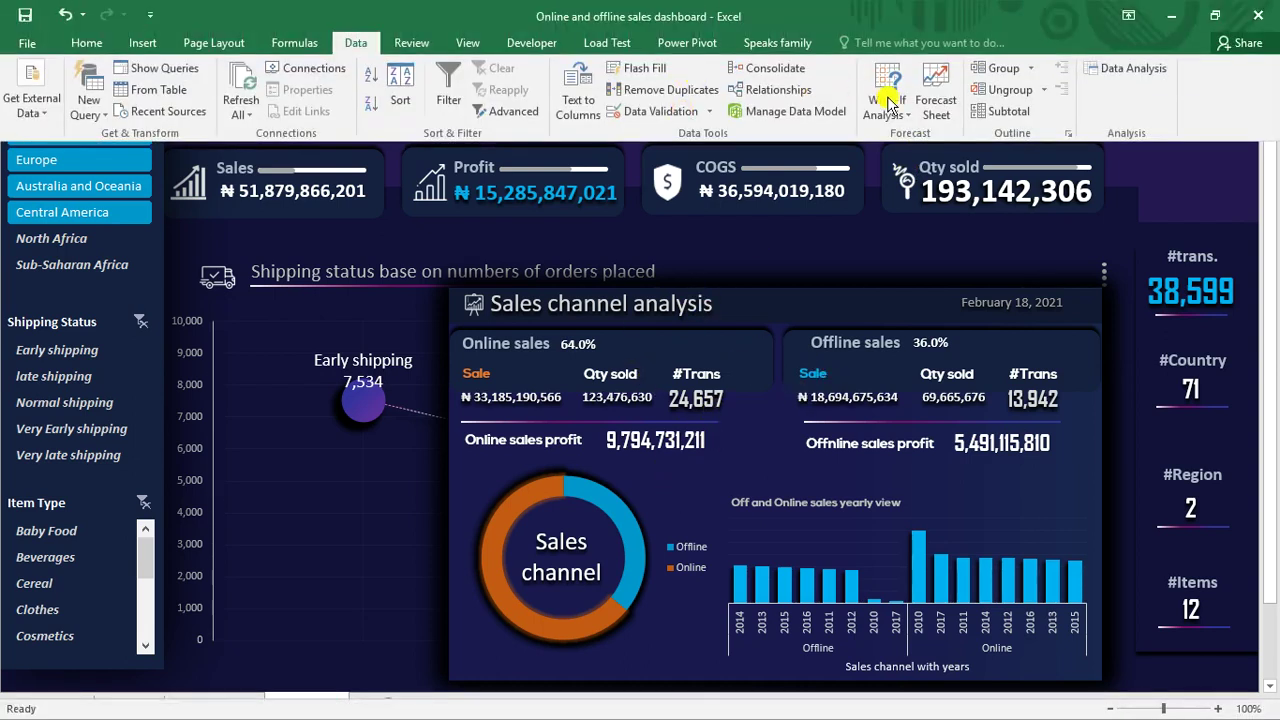
{"action": "left_click", "coordinate": [468, 45]}
{"action": "left_click", "coordinate": [876, 102]}
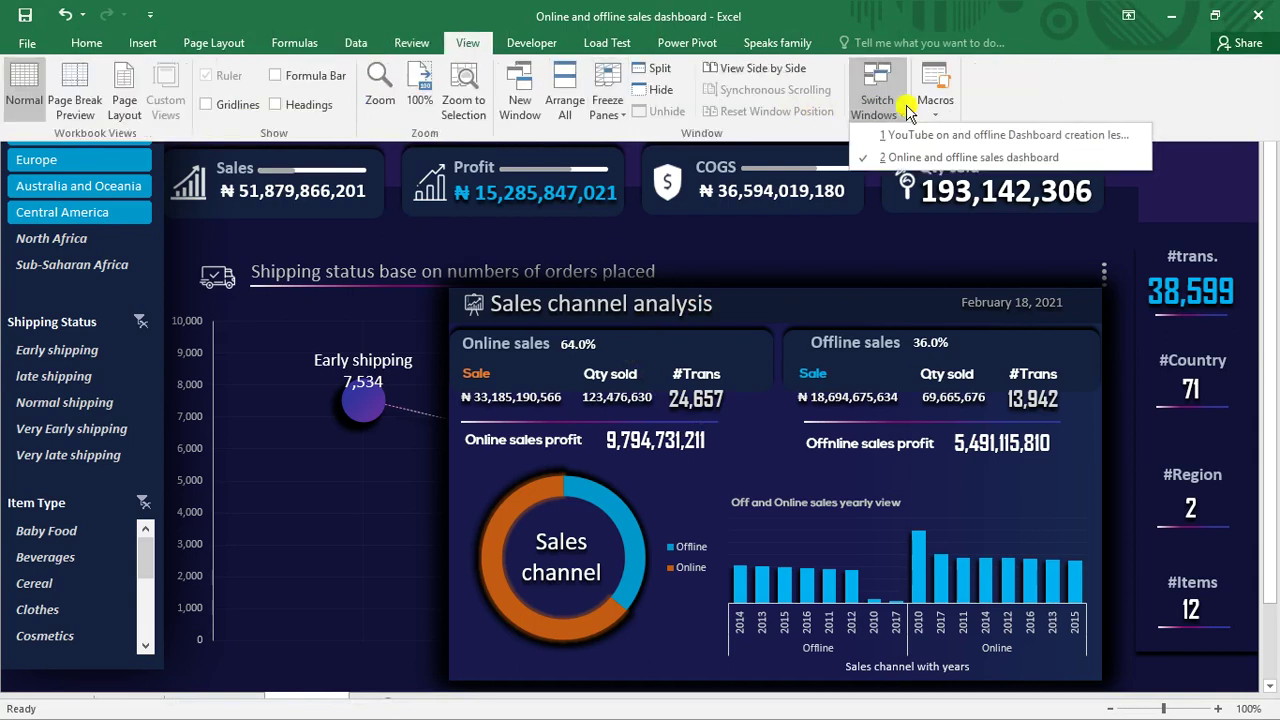
{"action": "left_click", "coordinate": [907, 137]}
{"action": "left_click", "coordinate": [680, 395]}
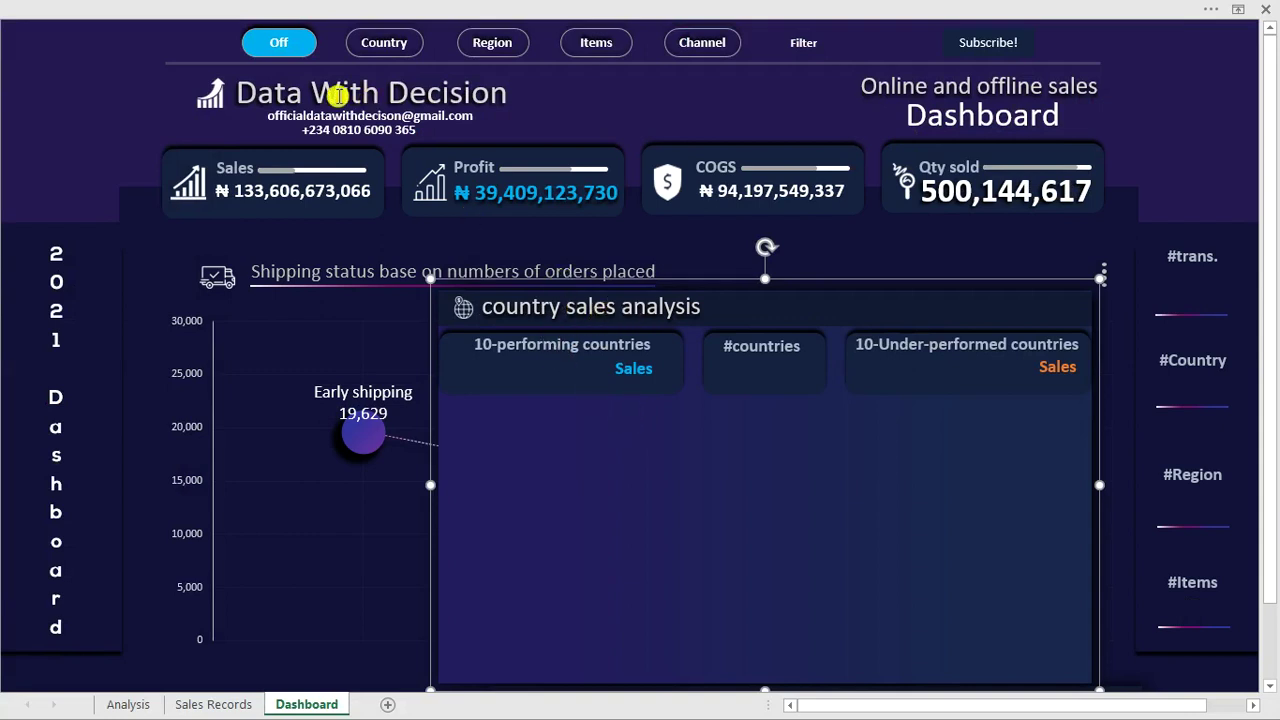
{"action": "left_click", "coordinate": [70, 98]}
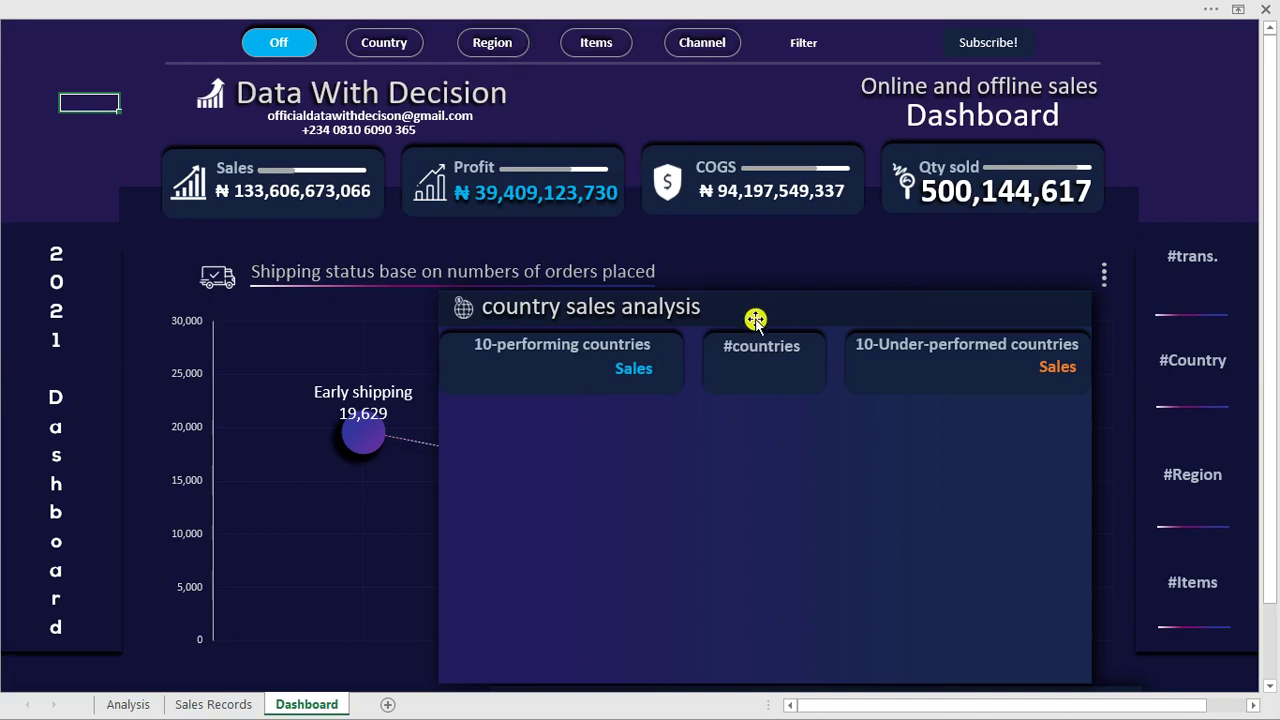
Step: Create a PivotTable from the Sales Records table (Table1) on a new worksheet
{"action": "left_click", "coordinate": [202, 705]}
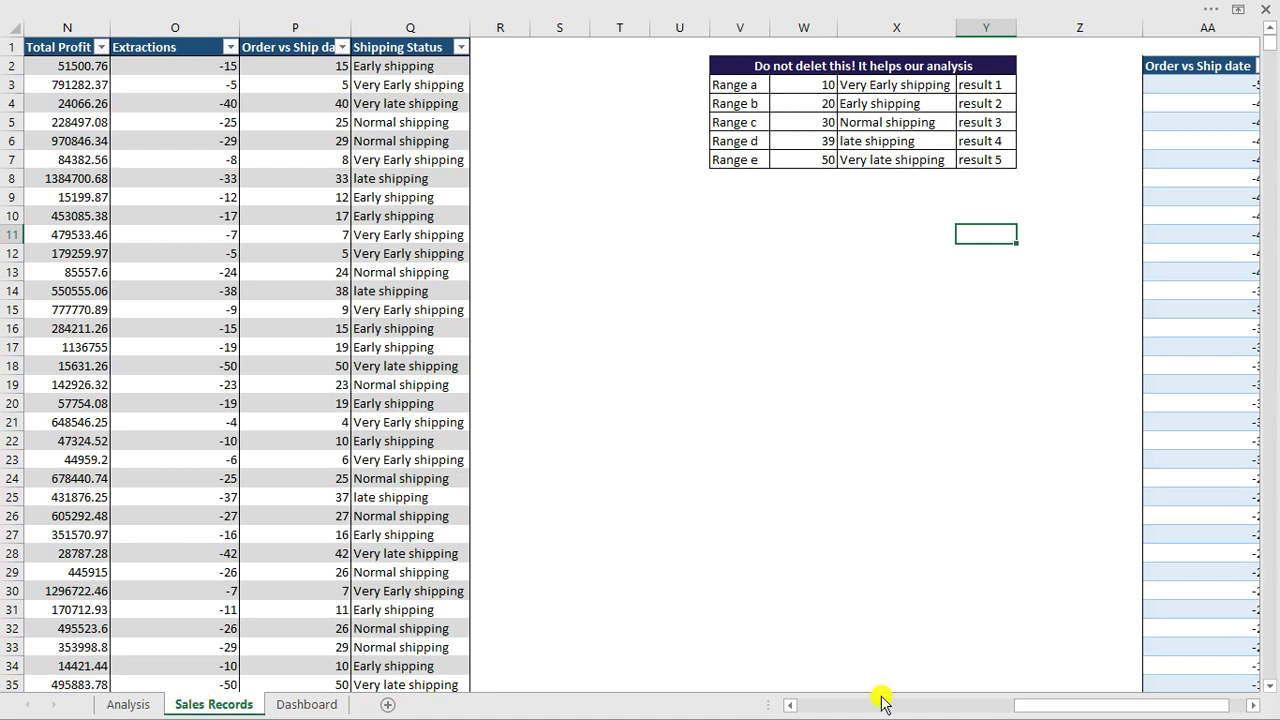
{"action": "left_click_drag", "start_coordinate": [1025, 707], "coordinate": [792, 710]}
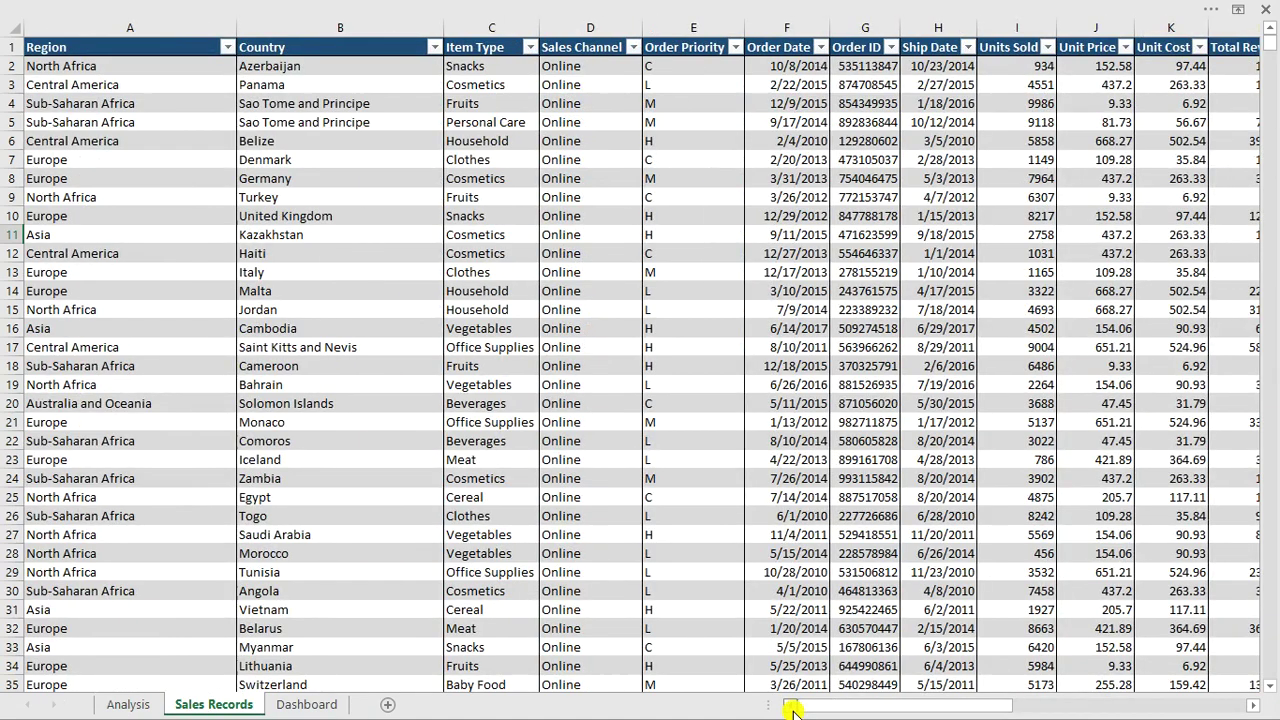
{"action": "left_click", "coordinate": [584, 367]}
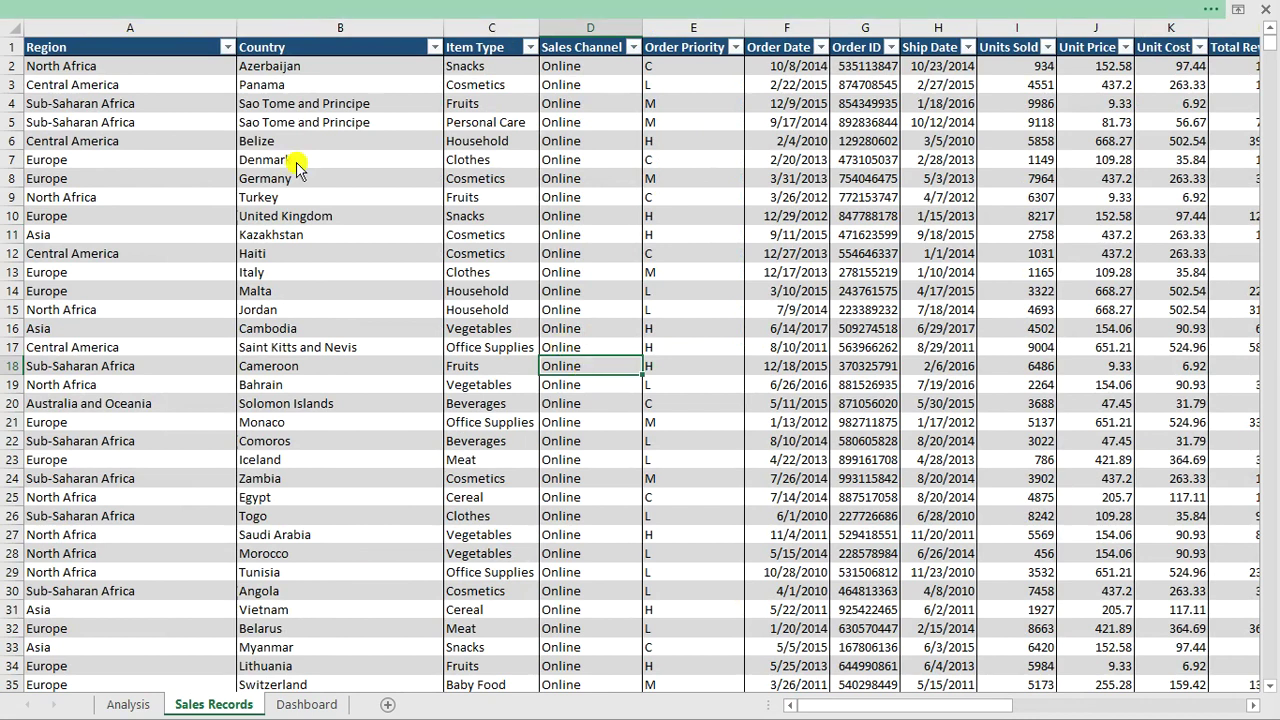
{"action": "left_click", "coordinate": [290, 9]}
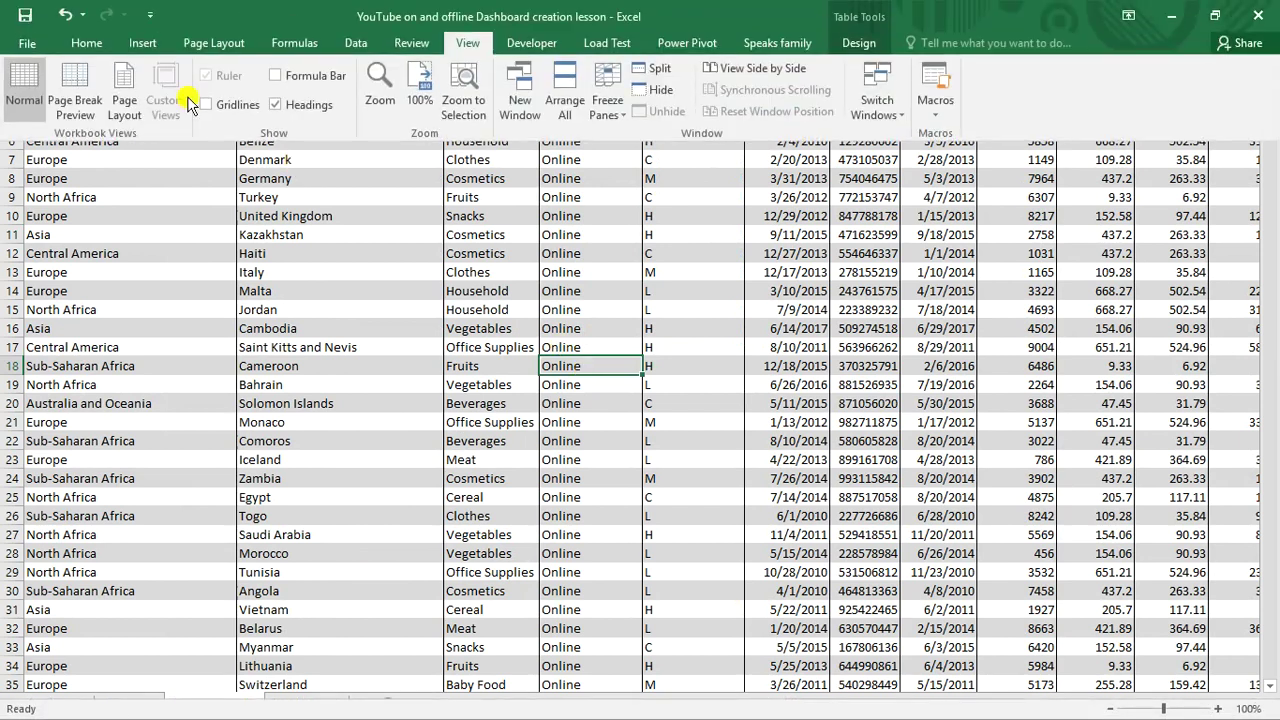
{"action": "left_click", "coordinate": [135, 45]}
{"action": "left_click", "coordinate": [37, 82]}
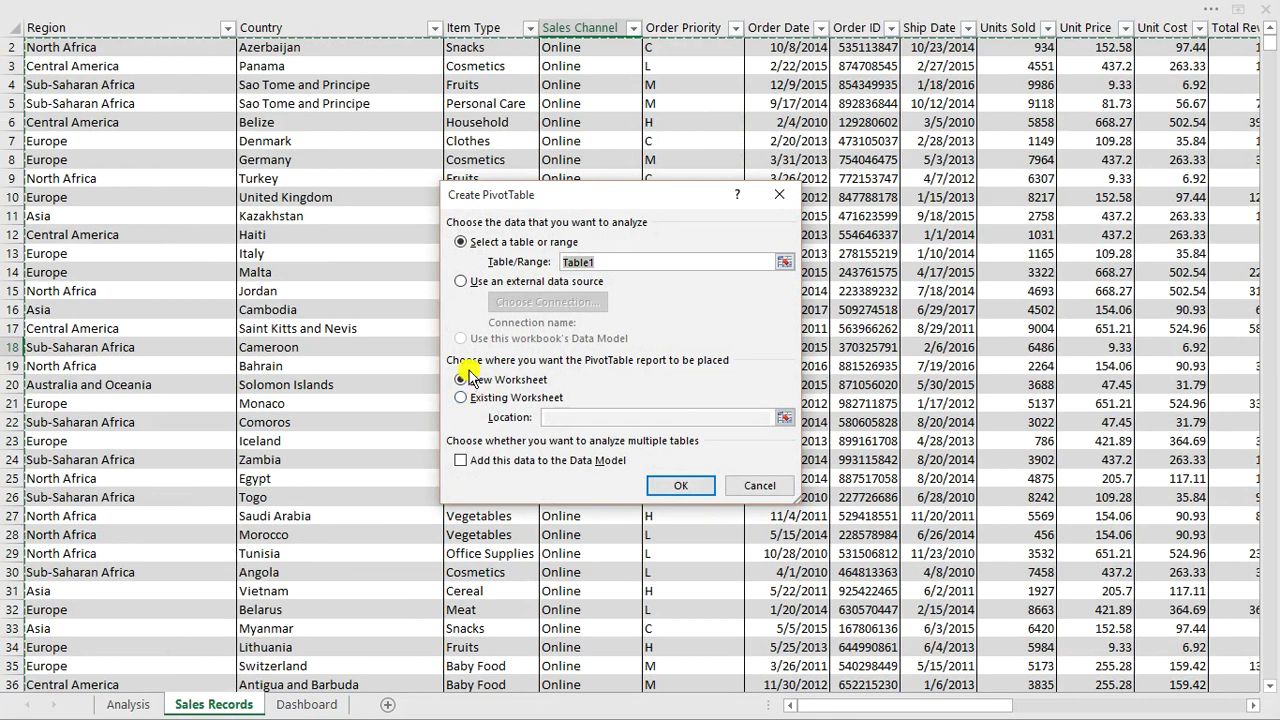
{"action": "left_click", "coordinate": [688, 485]}
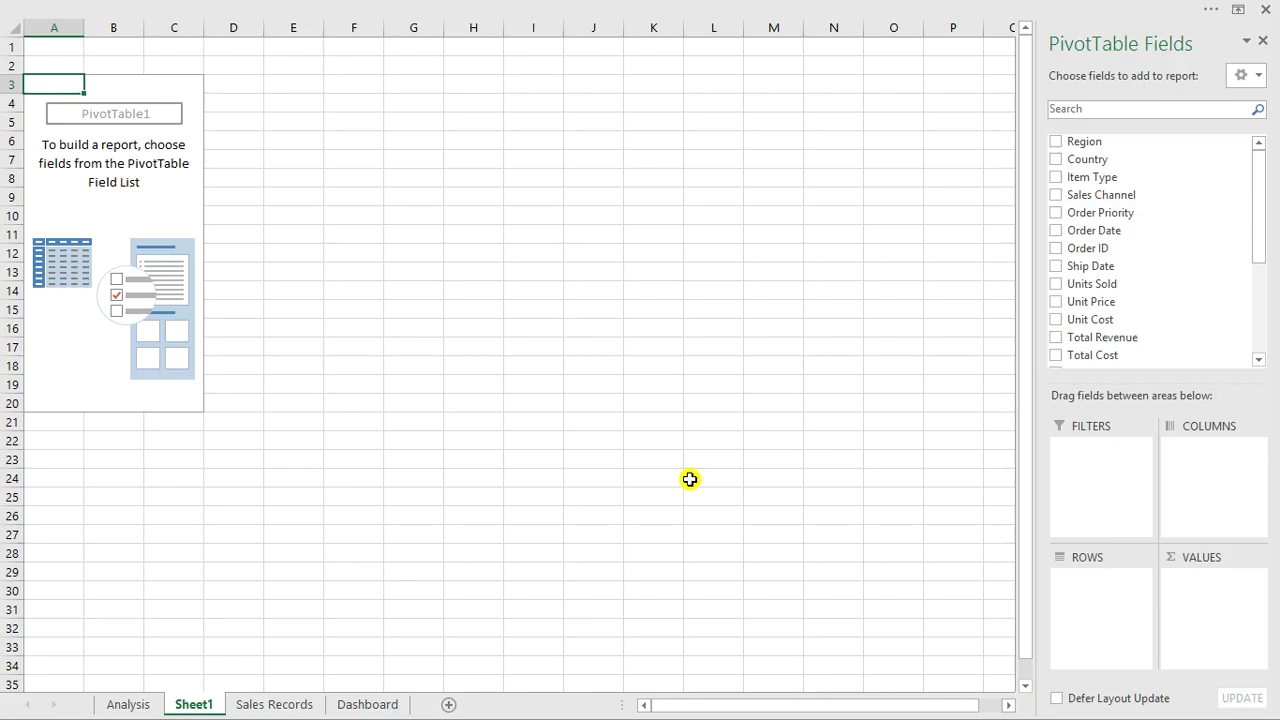
Step: Review the country sales analysis panel's cards on the Dashboard sheet, and return to the empty PivotTable on Sheet1
{"action": "left_click", "coordinate": [177, 239]}
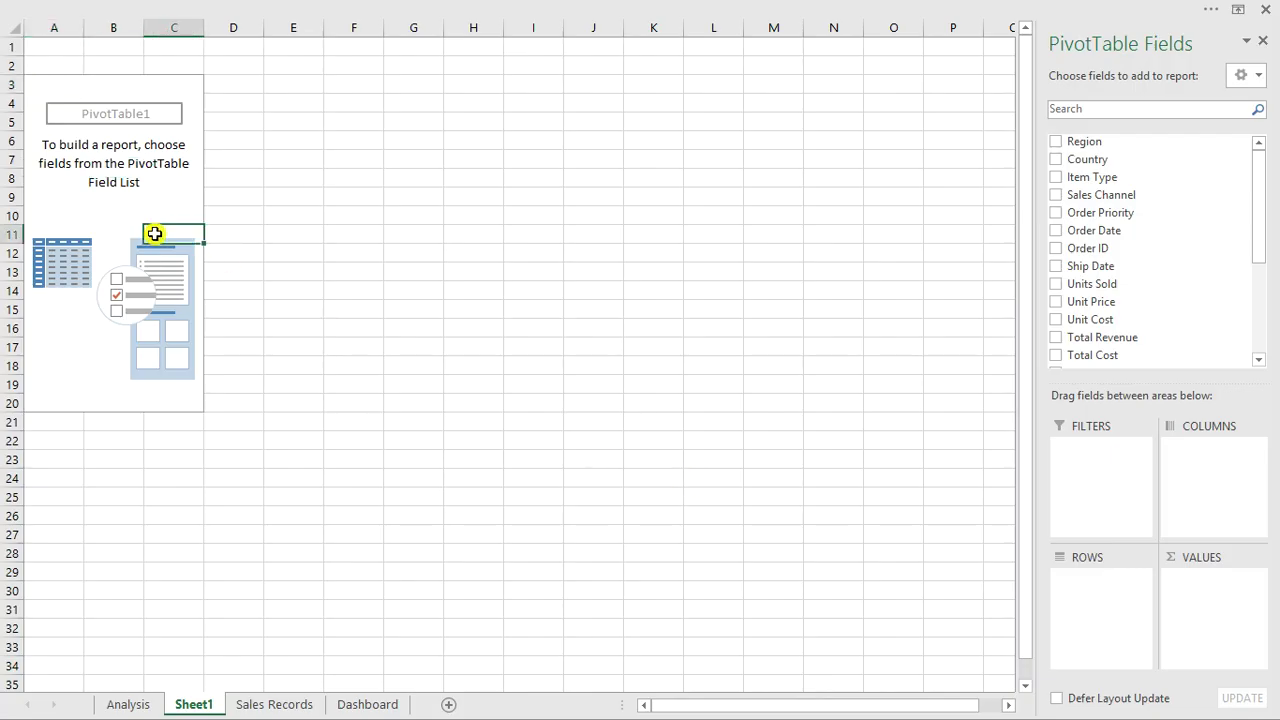
{"action": "left_click", "coordinate": [298, 706]}
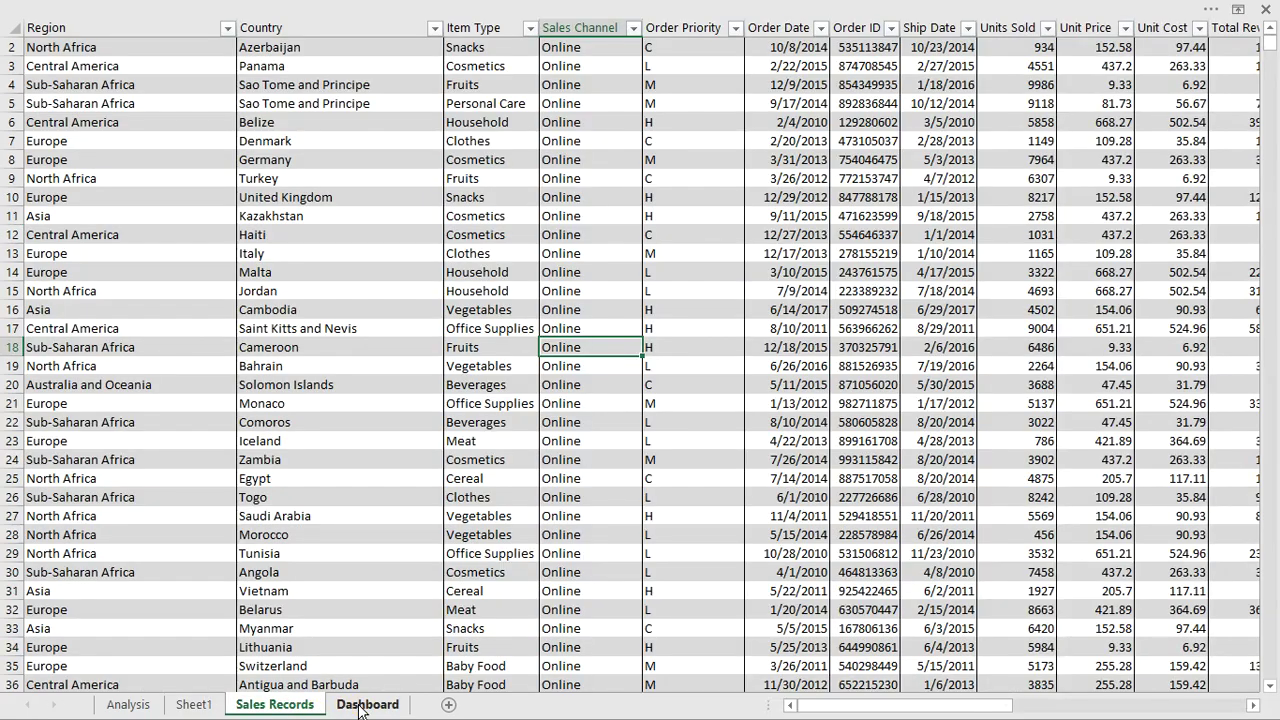
{"action": "left_click", "coordinate": [362, 706]}
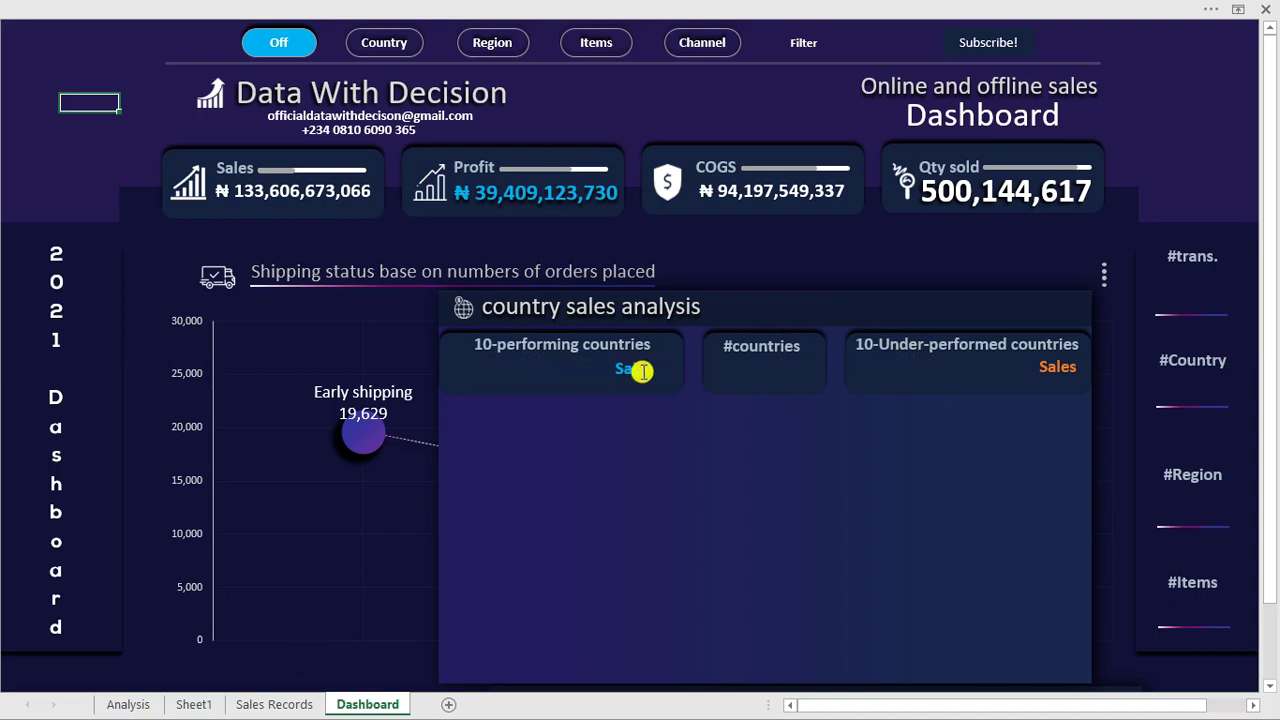
{"action": "left_click", "coordinate": [195, 704]}
{"action": "left_click", "coordinate": [175, 352]}
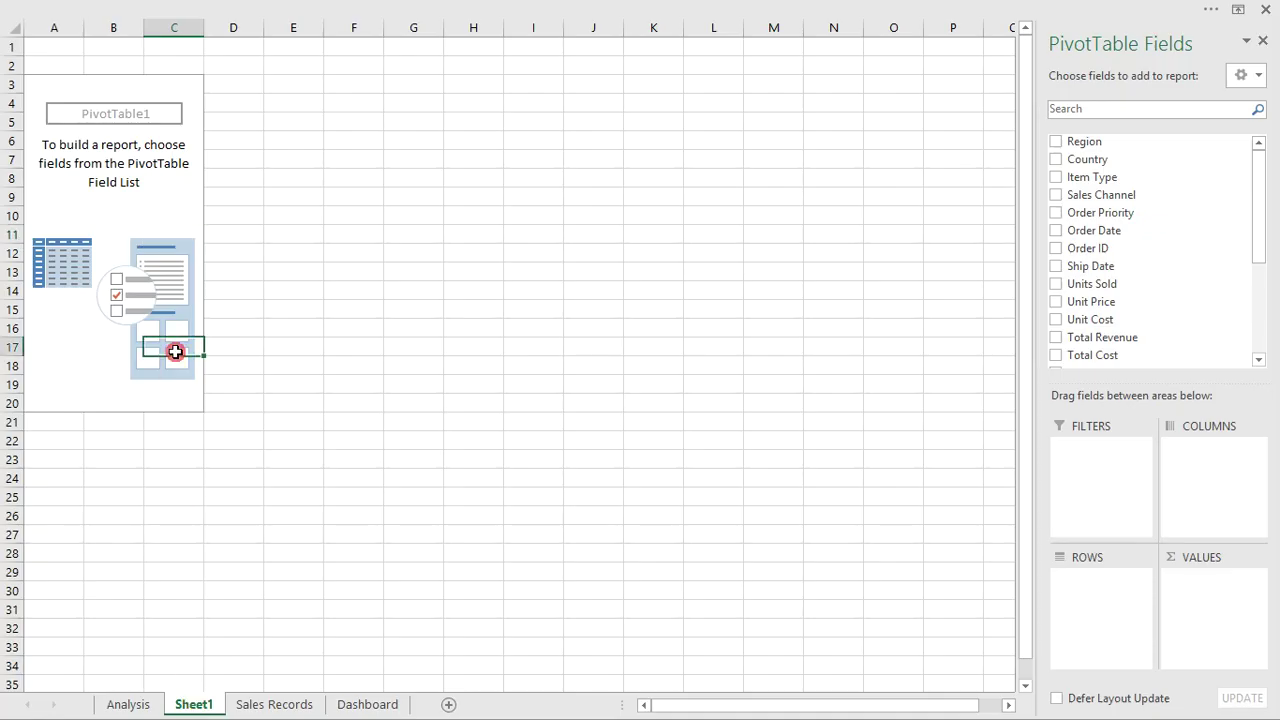
Step: Hide the PivotTable field list and restore it for the empty PivotTable
{"action": "left_click", "coordinate": [318, 345]}
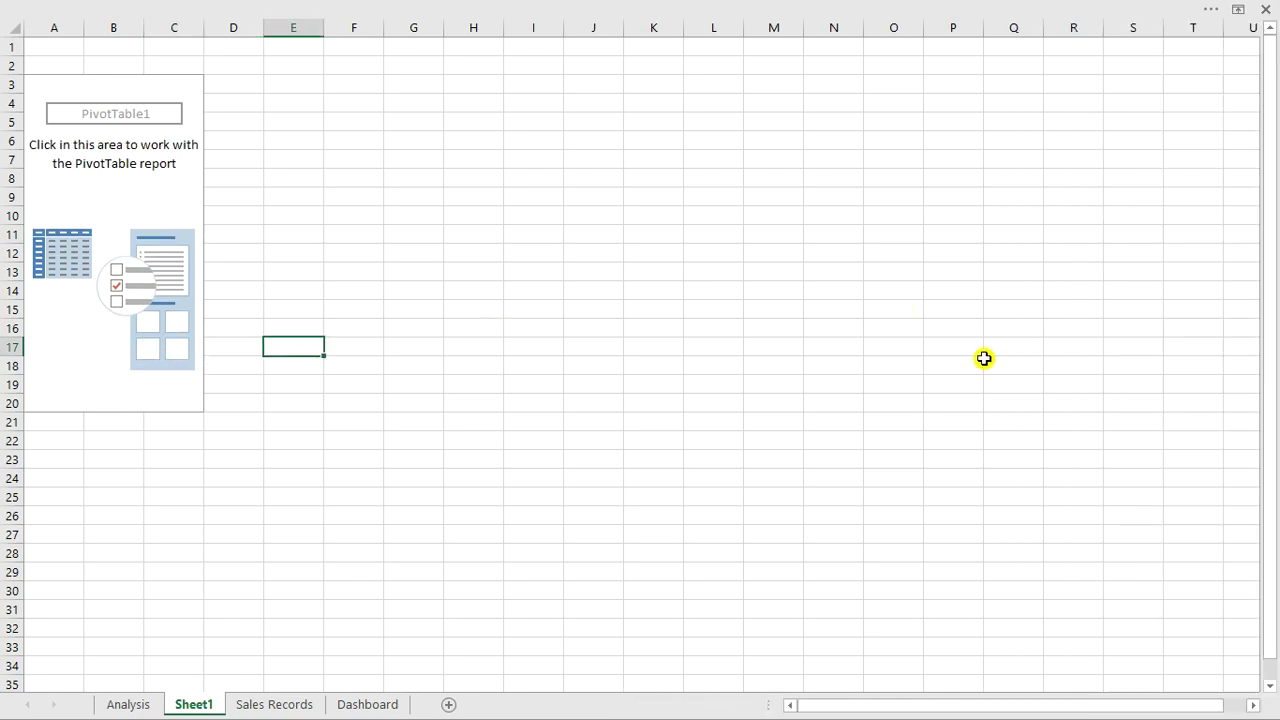
{"action": "left_click", "coordinate": [178, 346]}
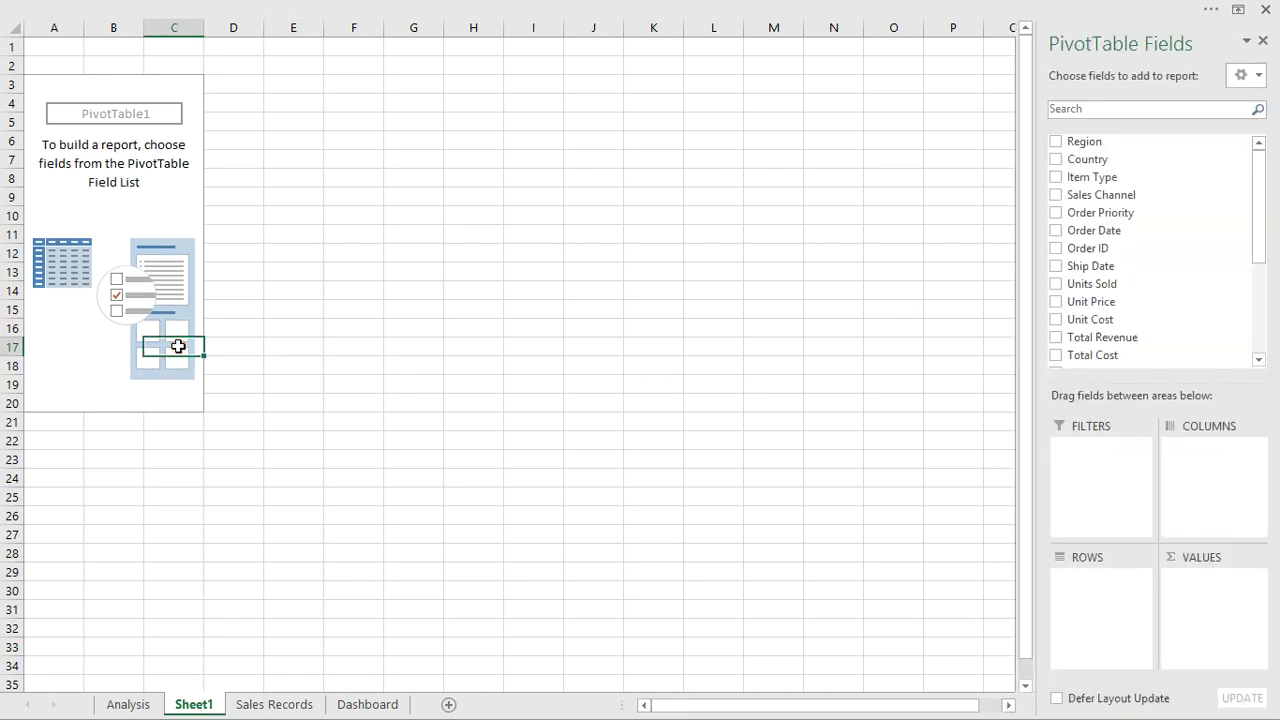
{"action": "left_click", "coordinate": [1264, 40]}
{"action": "left_click", "coordinate": [897, 151]}
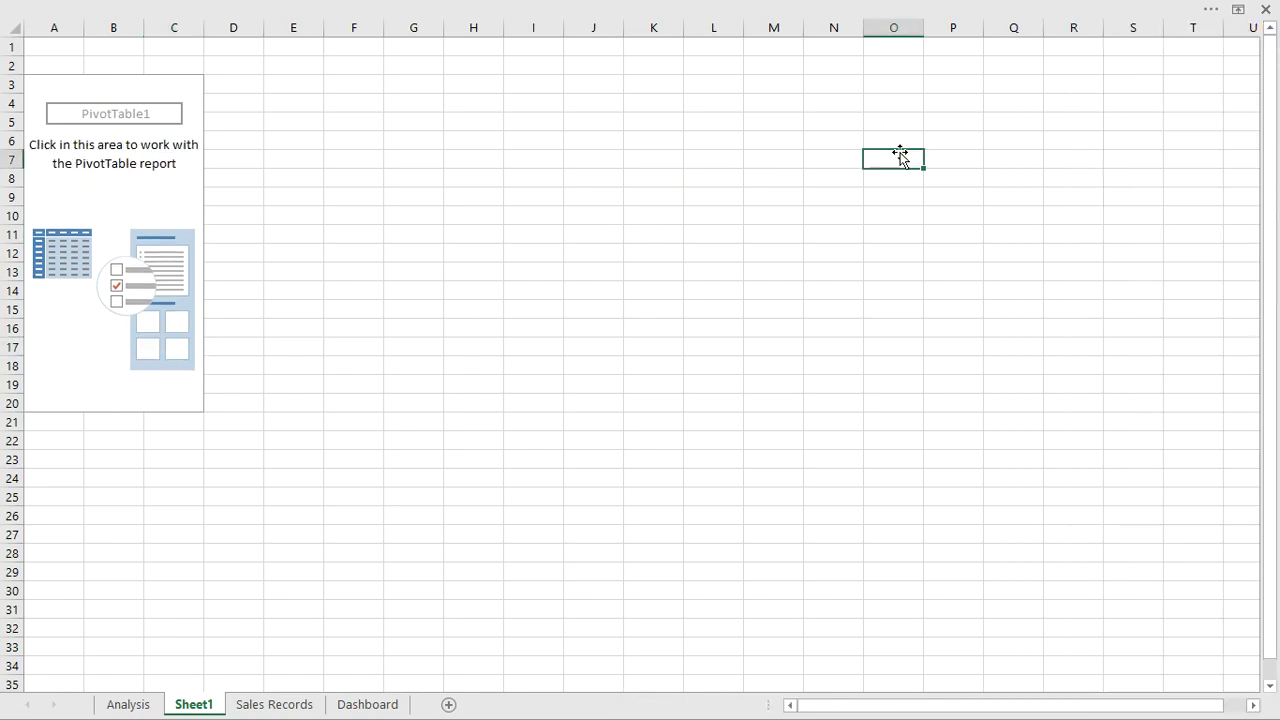
{"action": "left_click", "coordinate": [73, 275]}
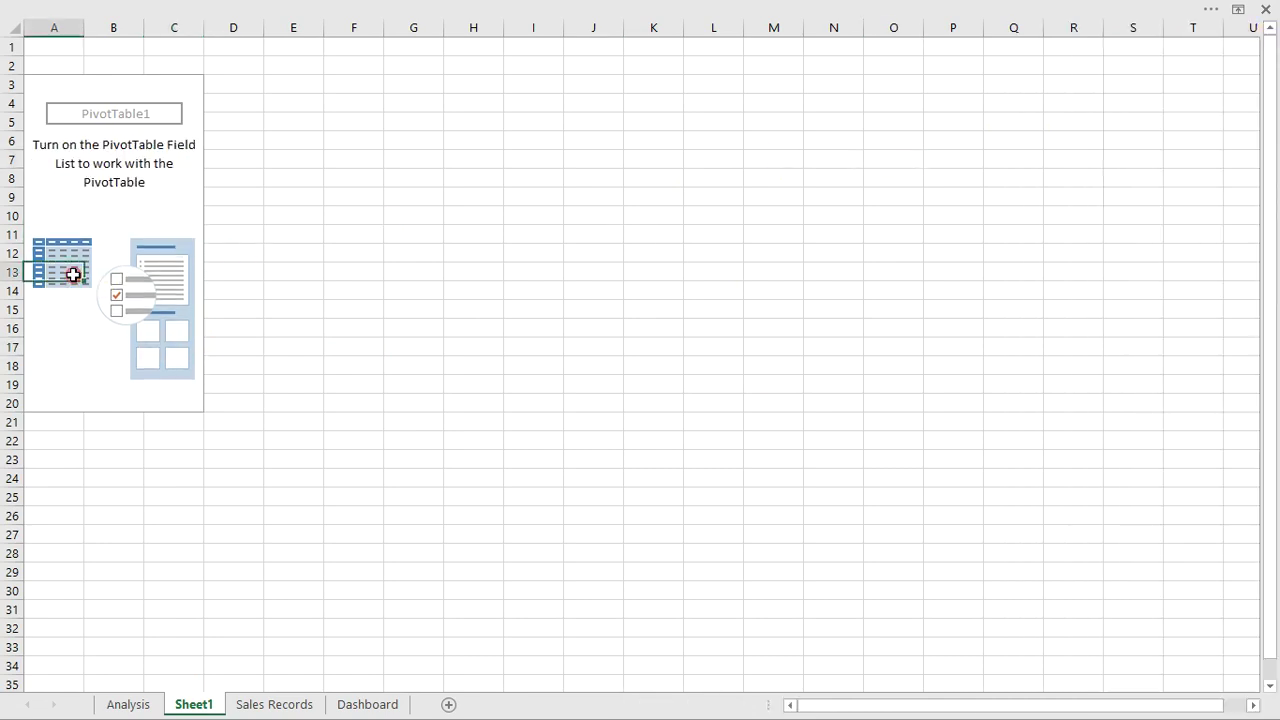
{"action": "left_click", "coordinate": [128, 239]}
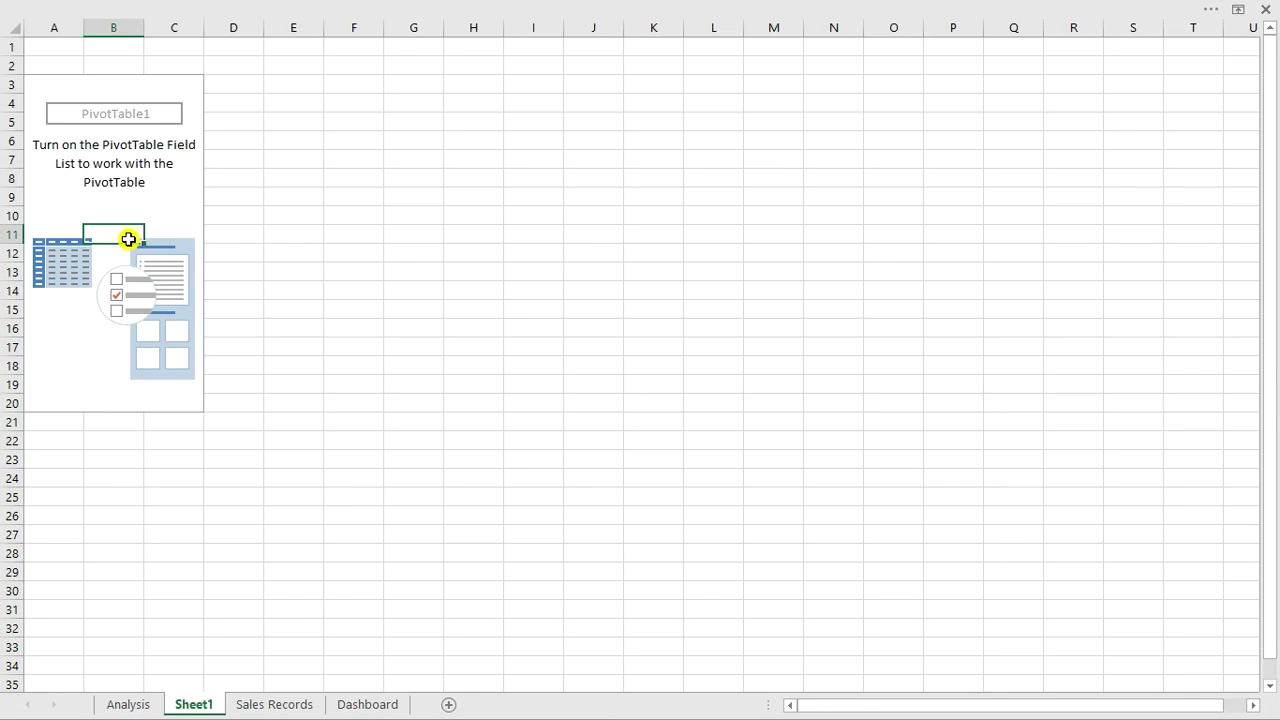
{"action": "right_click", "coordinate": [128, 239]}
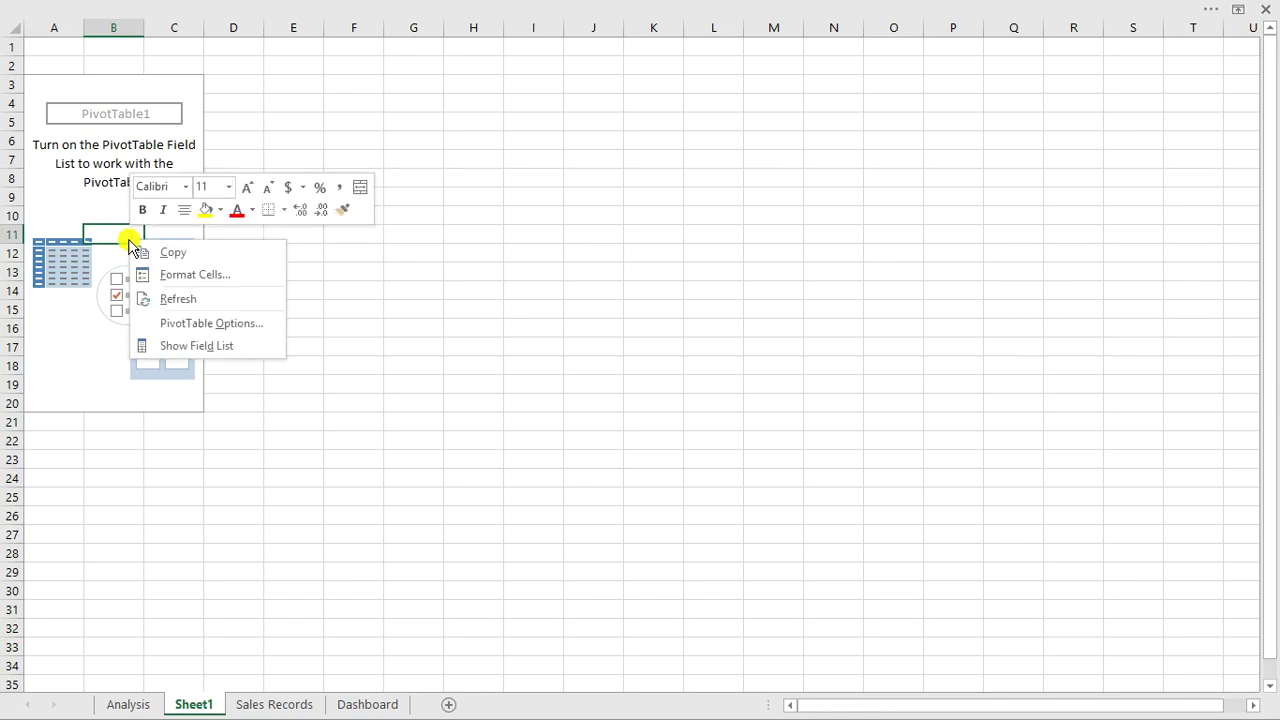
{"action": "left_click", "coordinate": [189, 346]}
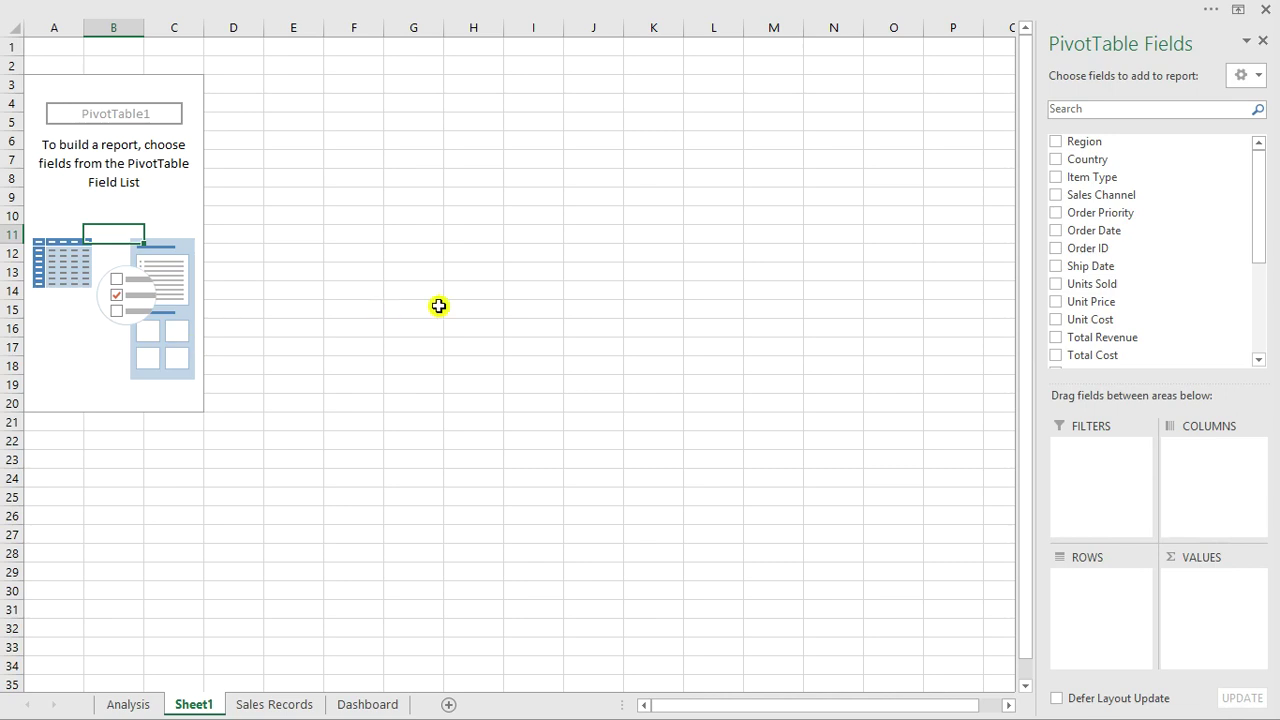
Step: Build the PivotTable with Country as rows and the sum of Total Revenue as values
{"action": "left_click", "coordinate": [438, 305]}
{"action": "left_click", "coordinate": [157, 267]}
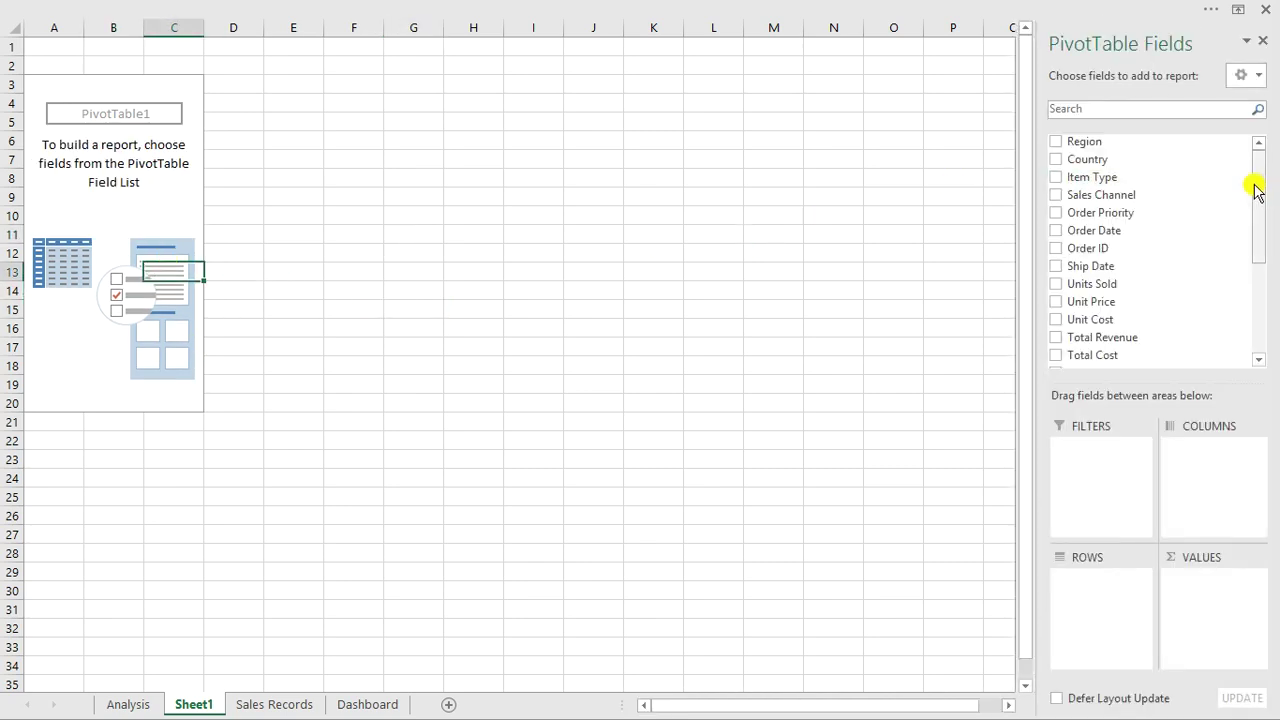
{"action": "left_click_drag", "start_coordinate": [1127, 283], "coordinate": [1120, 590]}
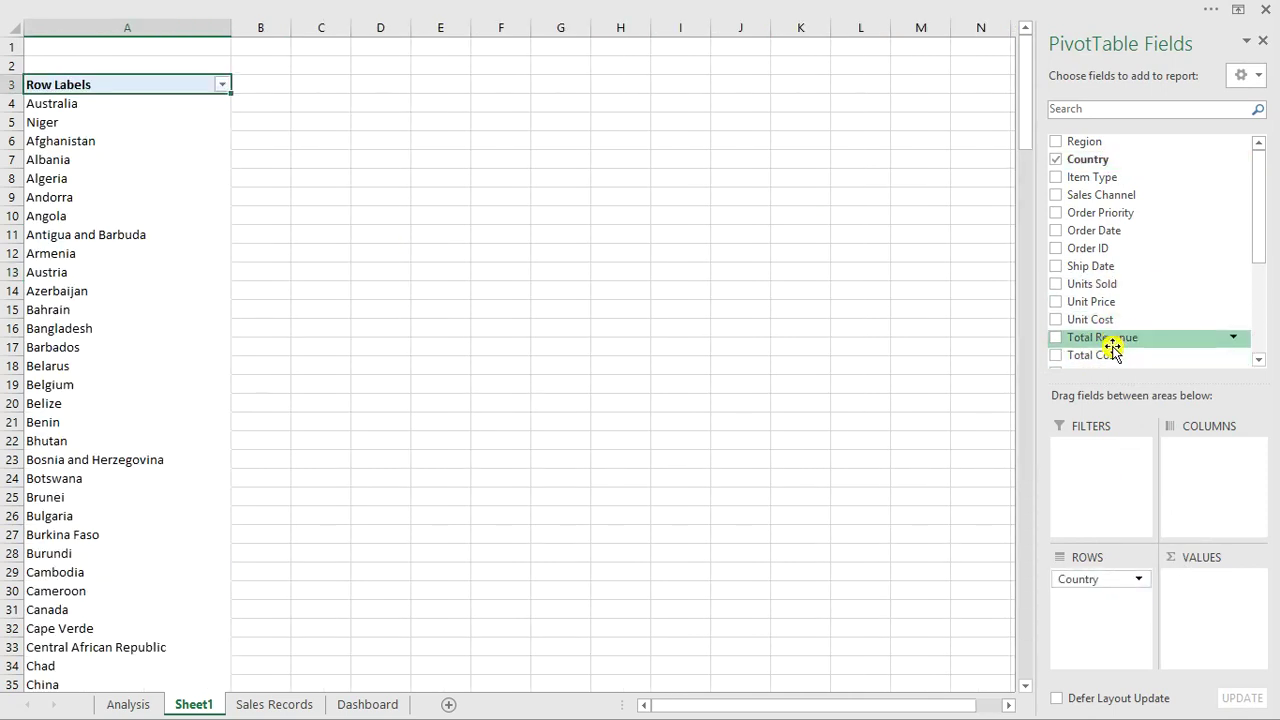
{"action": "left_click_drag", "start_coordinate": [1114, 340], "coordinate": [1200, 605]}
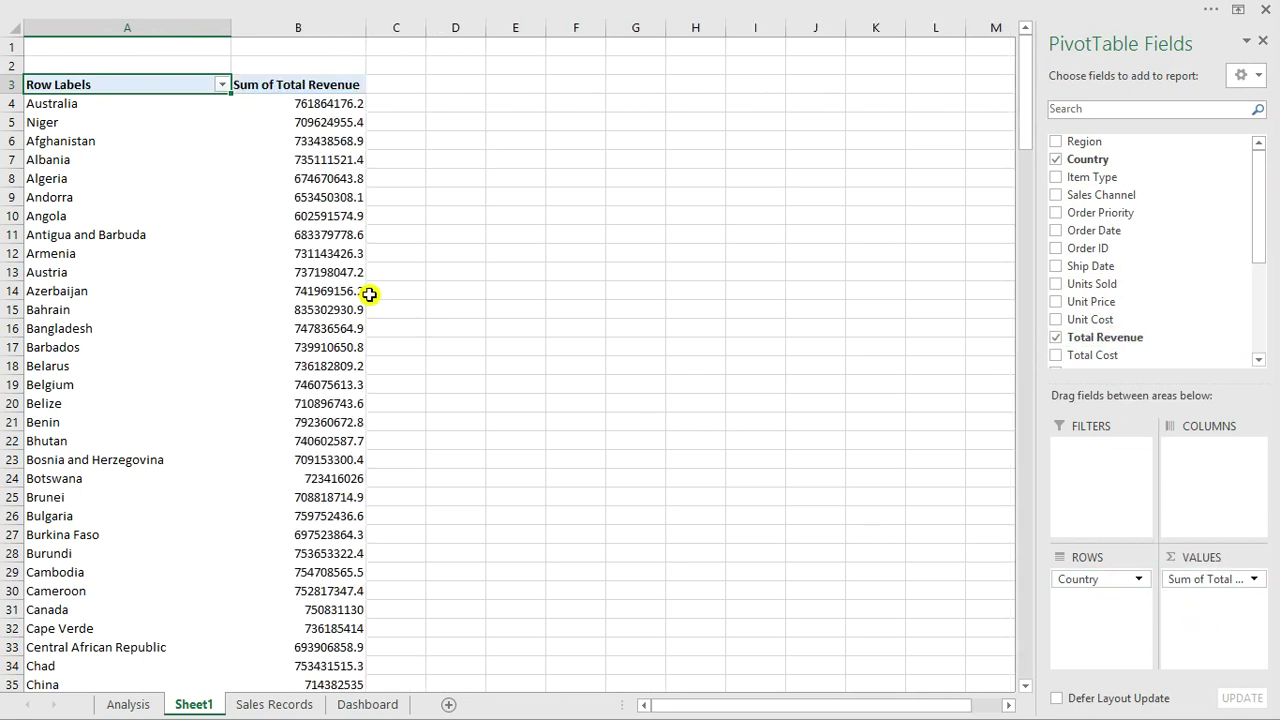
Step: Filter the PivotTable's countries to the top 10 items by Sum of Total Revenue
{"action": "left_click", "coordinate": [222, 84]}
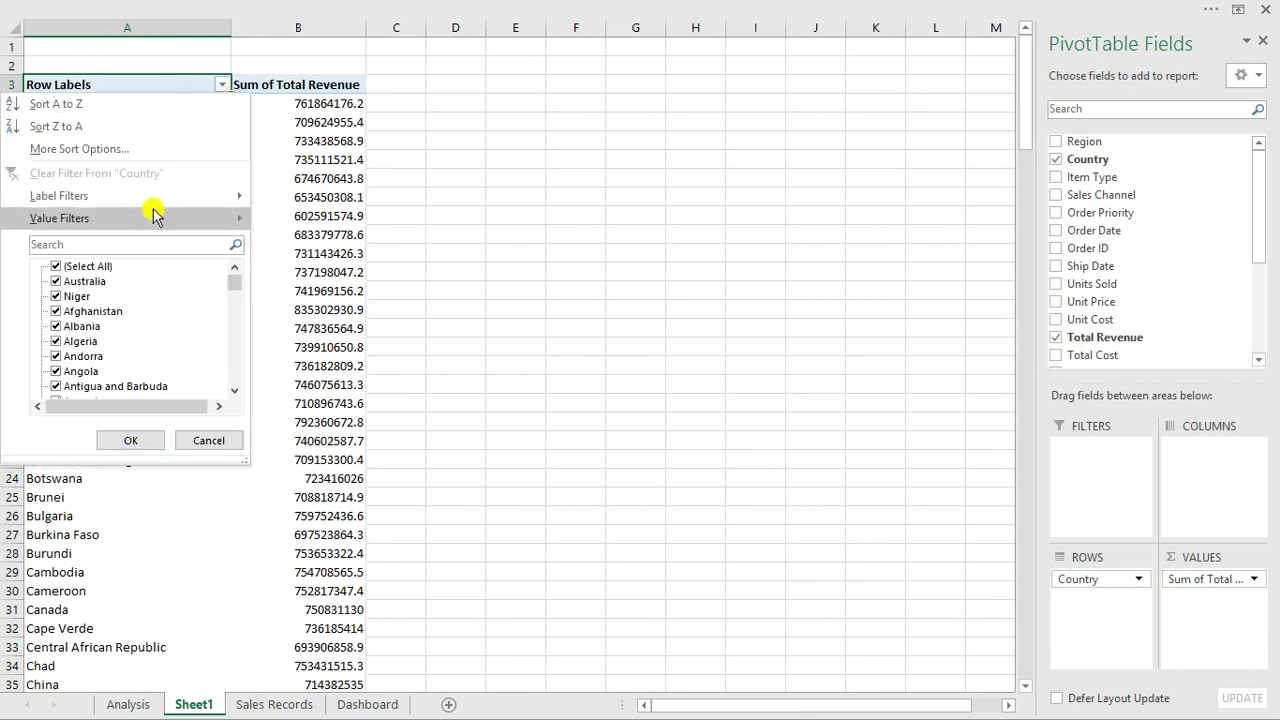
{"action": "mouse_move", "coordinate": [110, 228]}
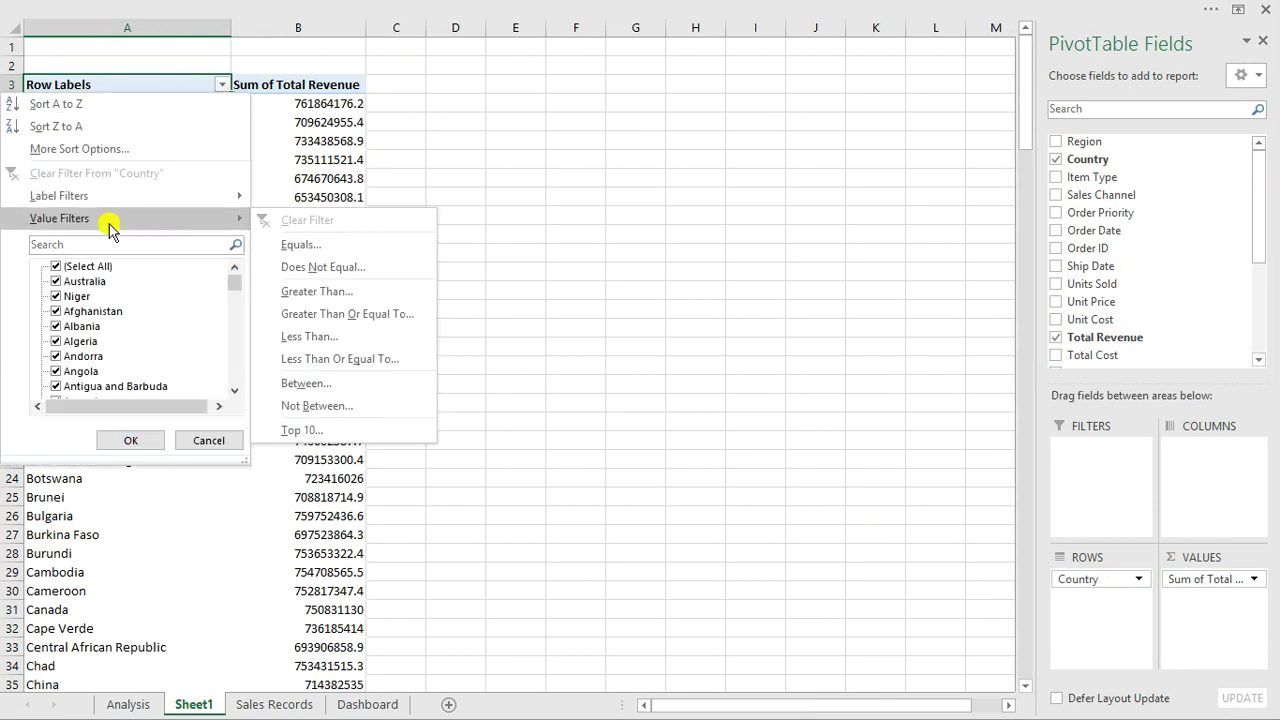
{"action": "left_click", "coordinate": [308, 430]}
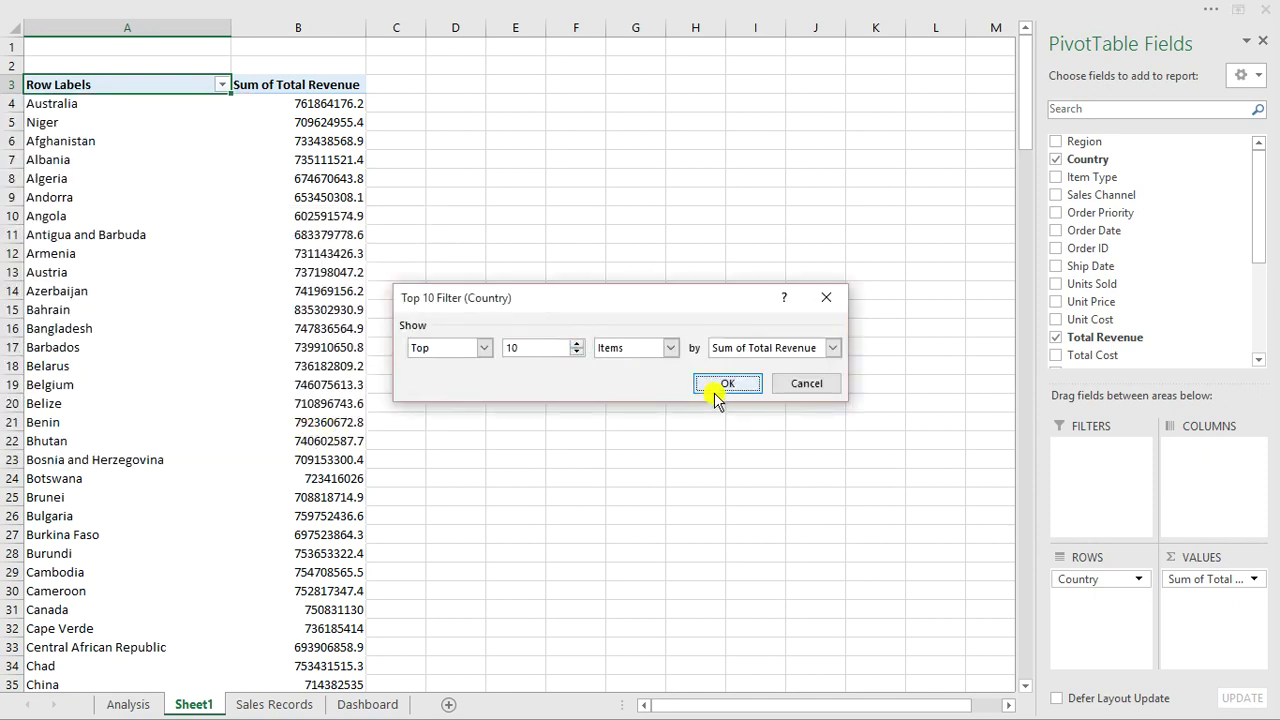
{"action": "left_click", "coordinate": [718, 385]}
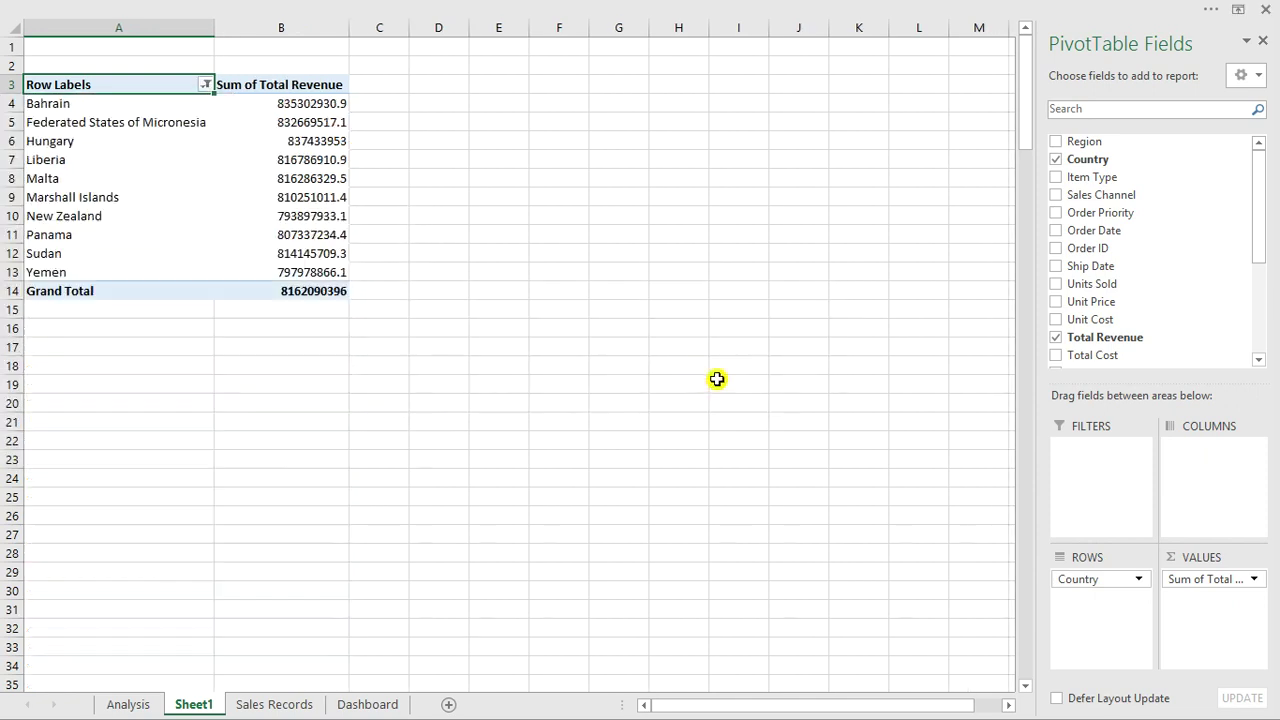
Step: Remove the Grand Total row from the top 10 countries PivotTable
{"action": "left_click", "coordinate": [89, 294]}
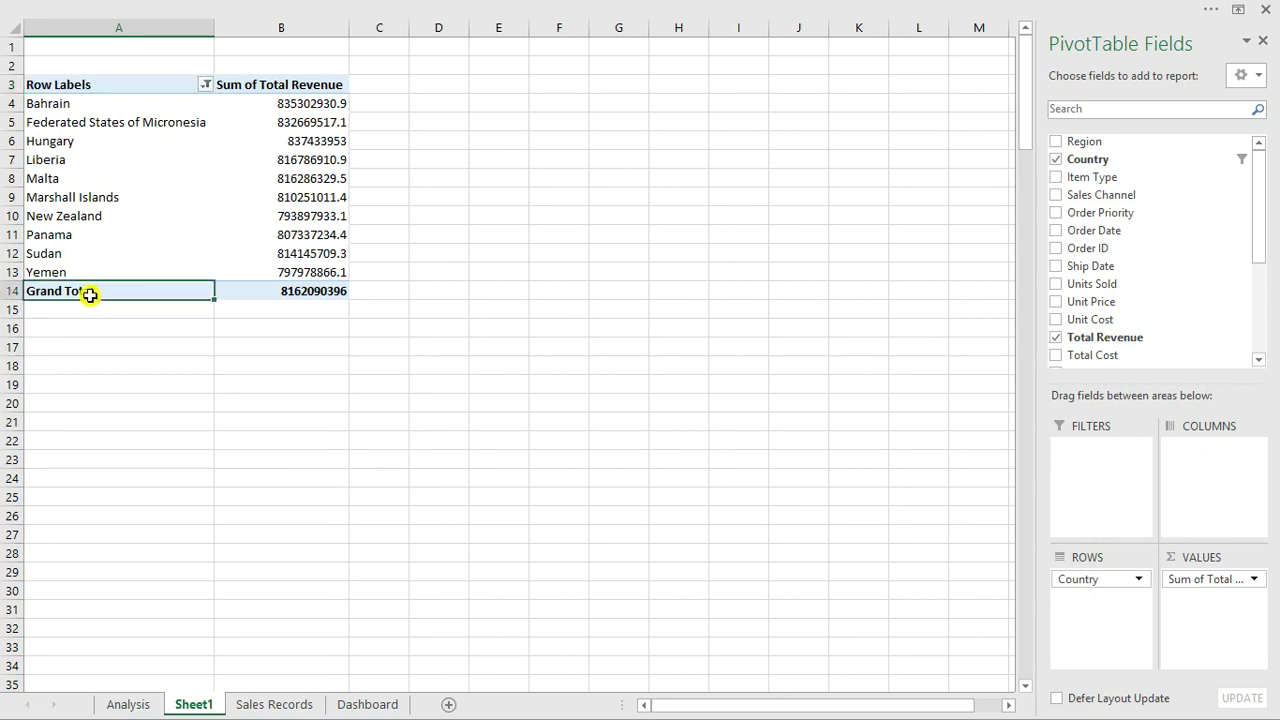
{"action": "right_click", "coordinate": [89, 294]}
{"action": "left_click", "coordinate": [162, 405]}
Step: Change the PivotTable's report layout to tabular form
{"action": "left_click", "coordinate": [62, 90]}
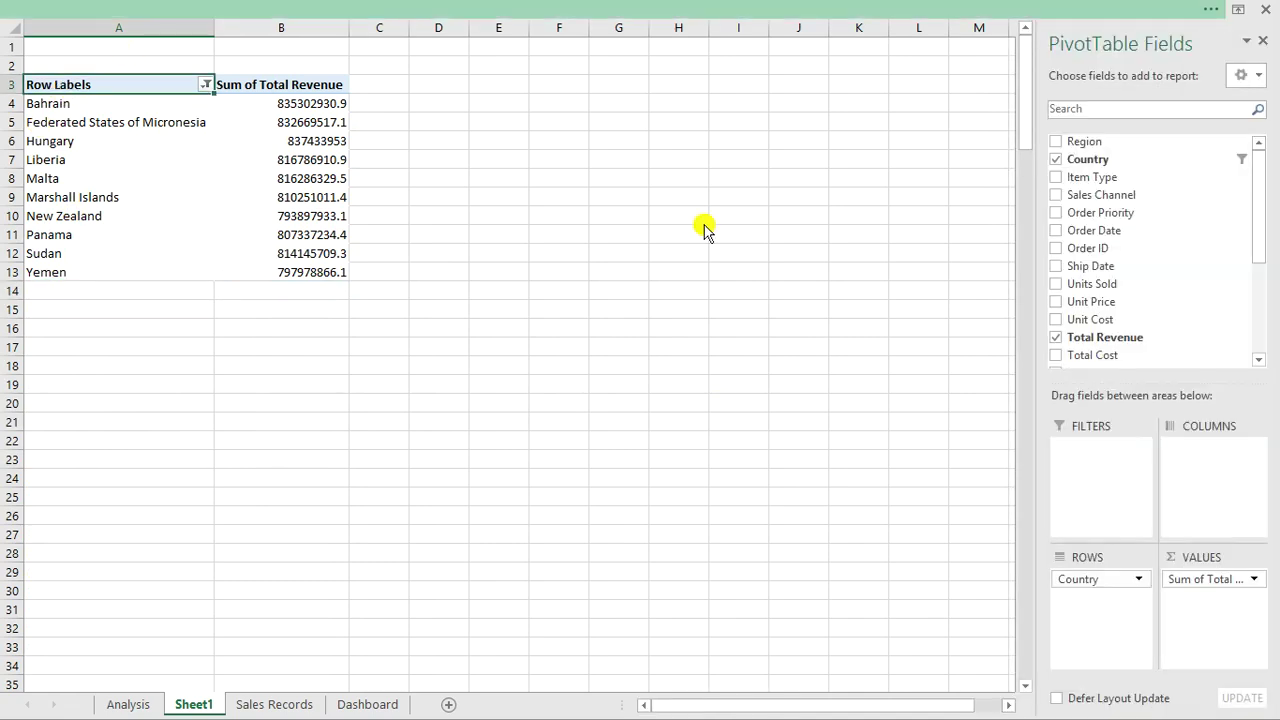
{"action": "left_click", "coordinate": [915, 9]}
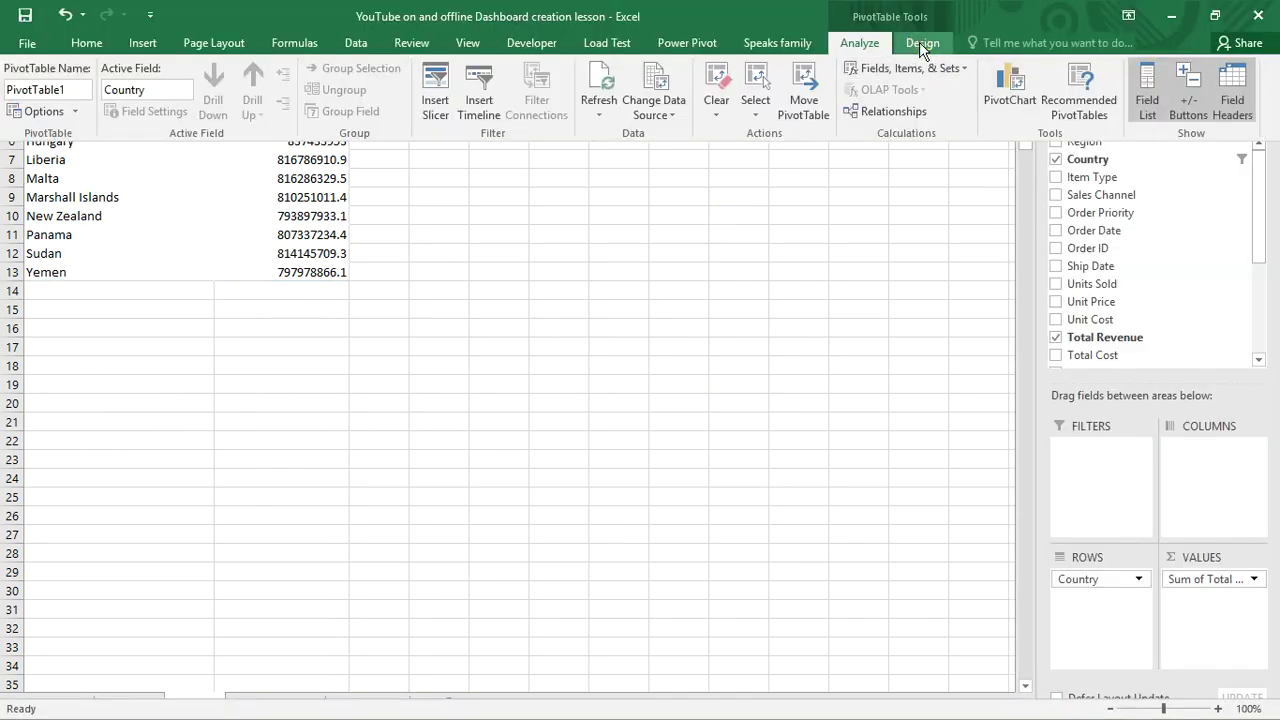
{"action": "left_click", "coordinate": [921, 46]}
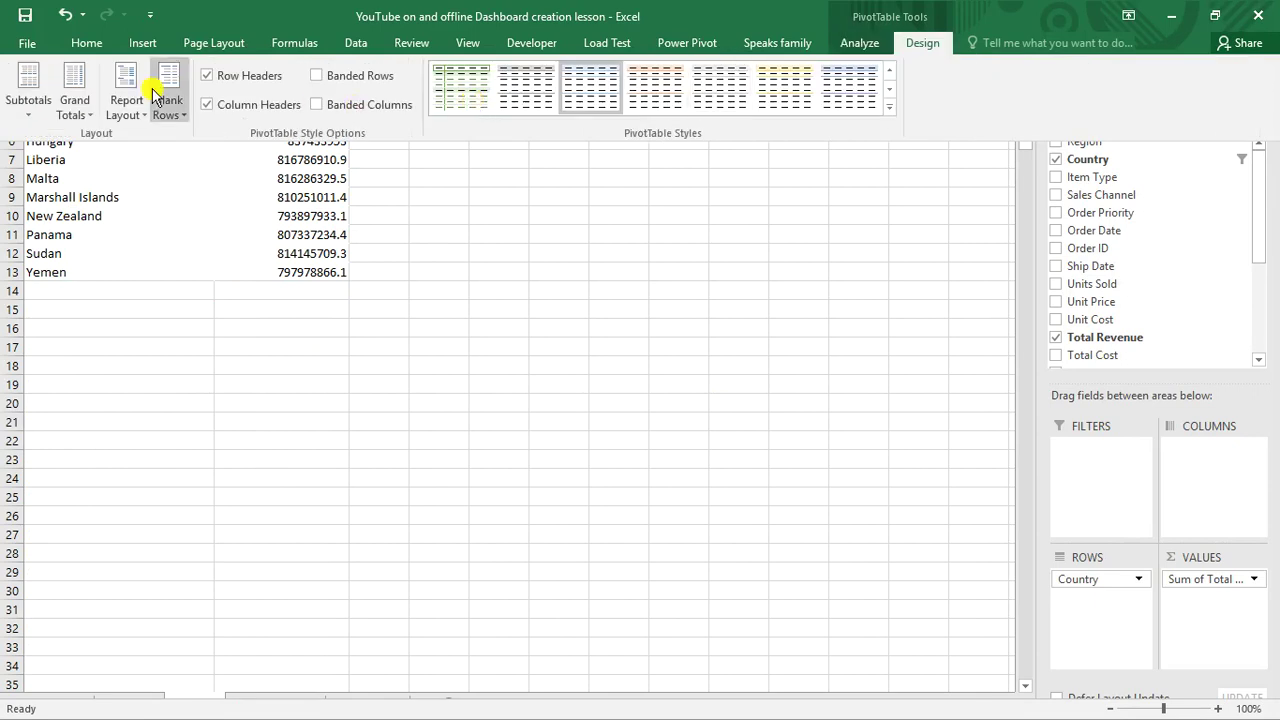
{"action": "left_click", "coordinate": [140, 116]}
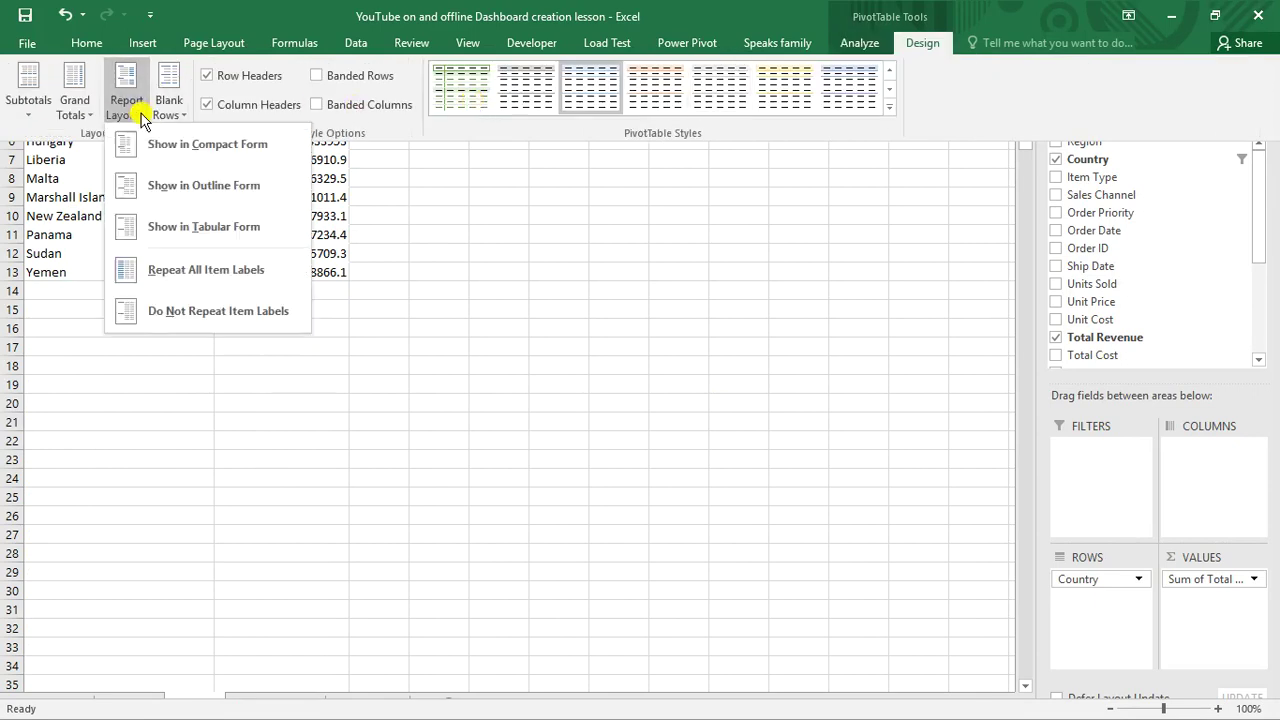
{"action": "left_click", "coordinate": [180, 226]}
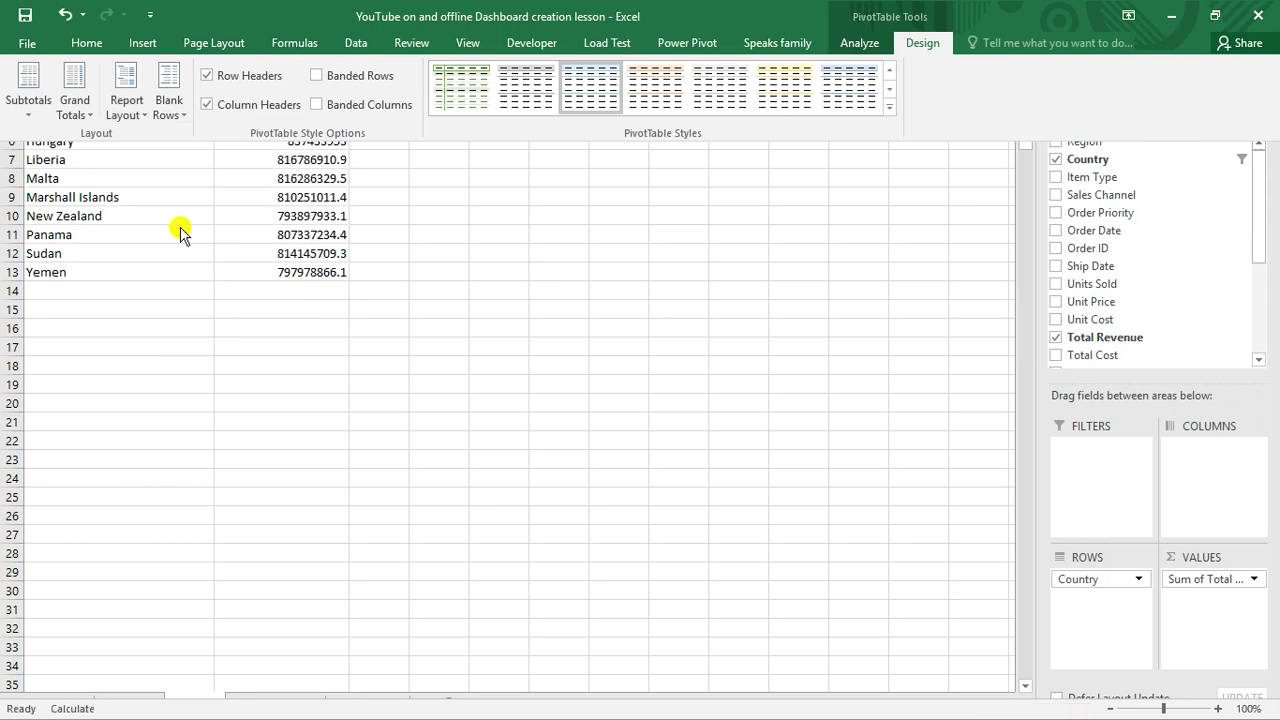
{"action": "left_click", "coordinate": [166, 199]}
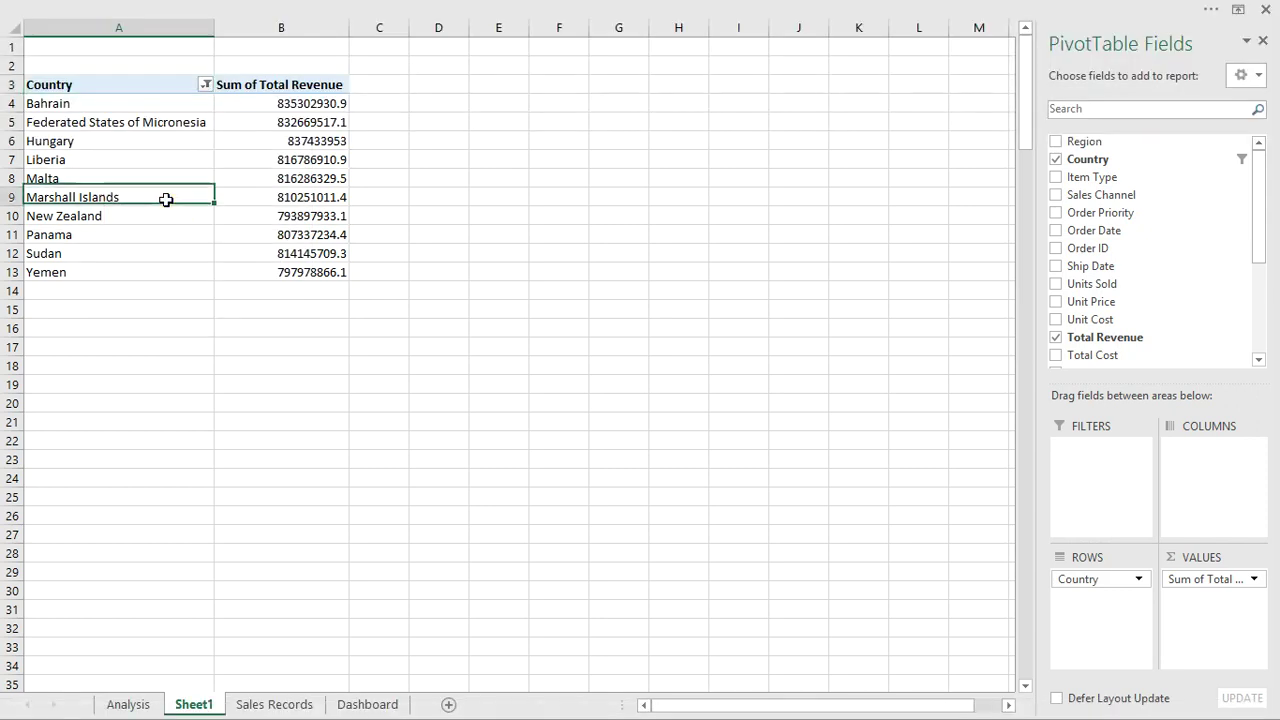
{"action": "left_click", "coordinate": [86, 86]}
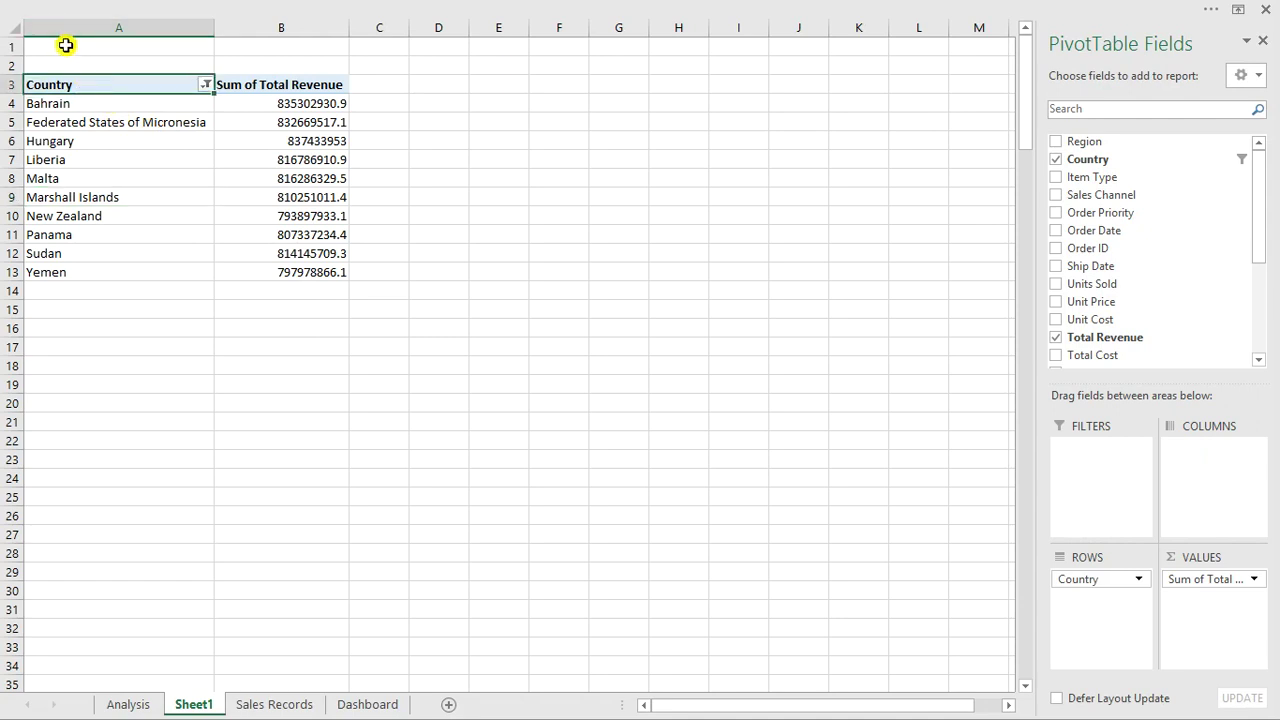
Step: Label cell A1 "top 10" above the PivotTable and cell F1 "bottom 10"
{"action": "left_click", "coordinate": [65, 45]}
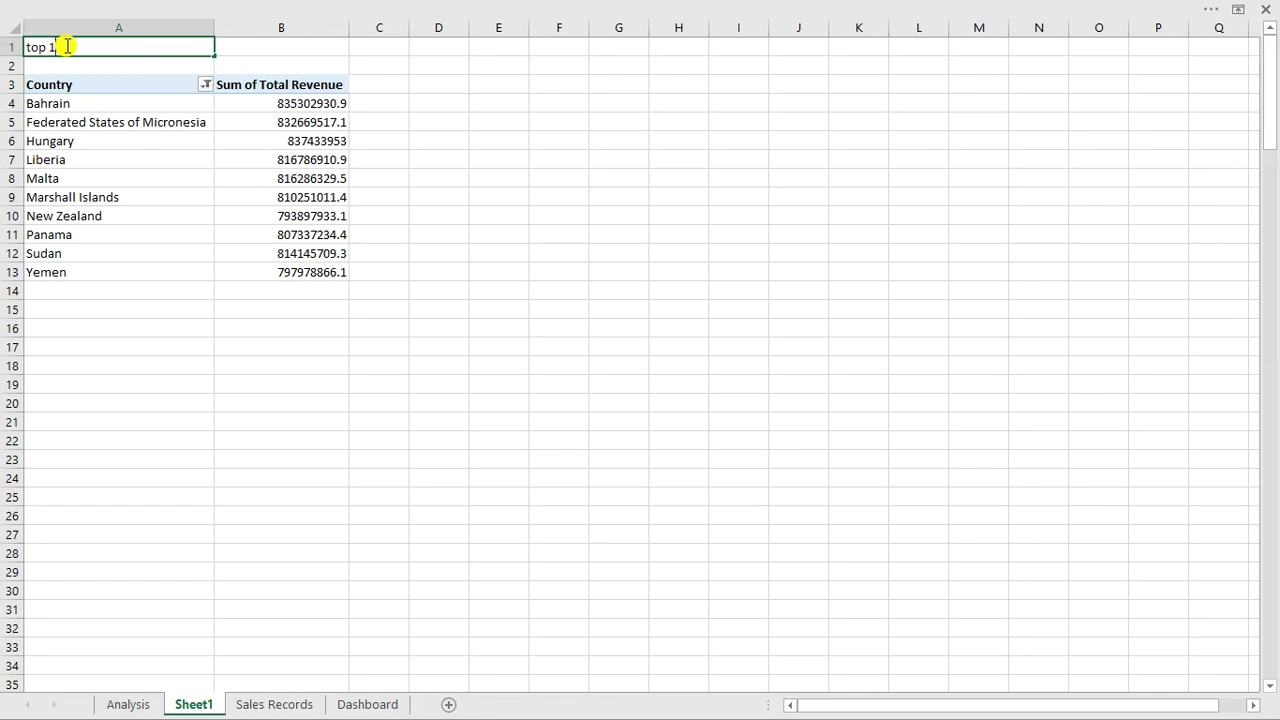
{"action": "type", "text": "top 10"}
{"action": "left_click", "coordinate": [560, 53]}
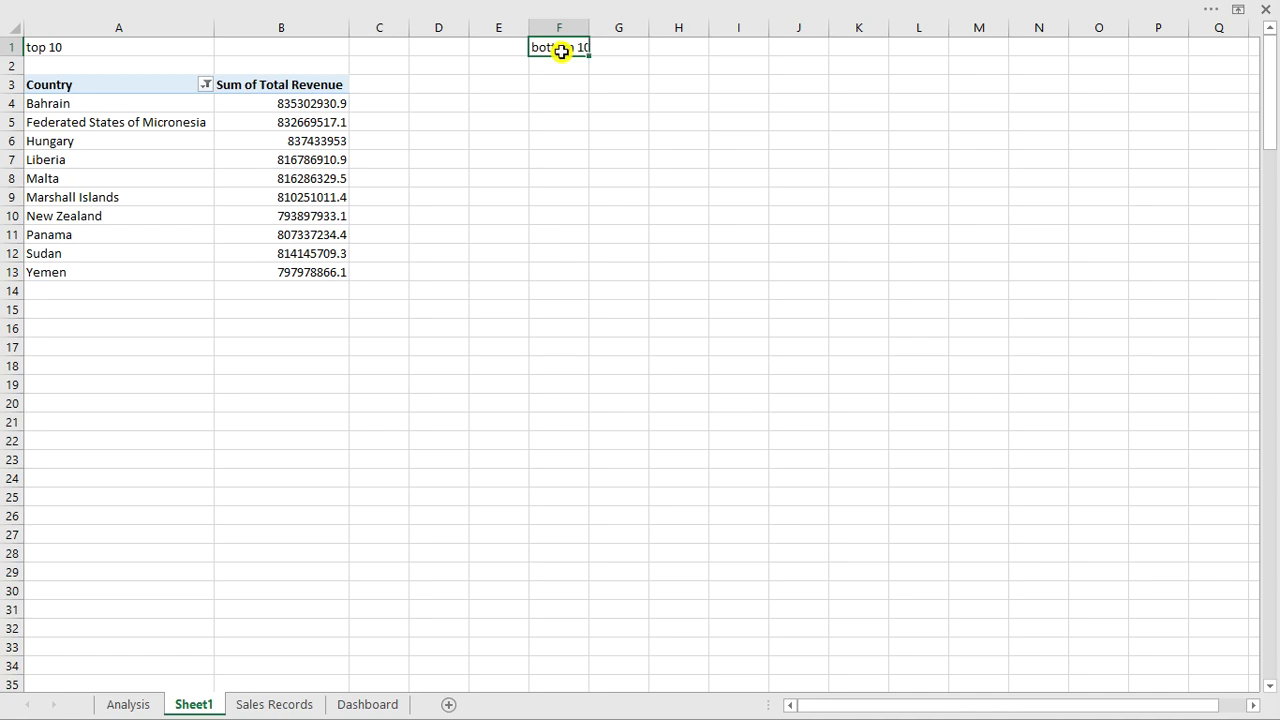
{"action": "key", "text": "Return"}
Step: Copy the top 10 countries PivotTable in A3:B13 and paste the copy at cell F3, under the "bottom 10" label
{"action": "left_click_drag", "start_coordinate": [49, 85], "coordinate": [295, 263]}
{"action": "key", "text": "ctrl+c"}
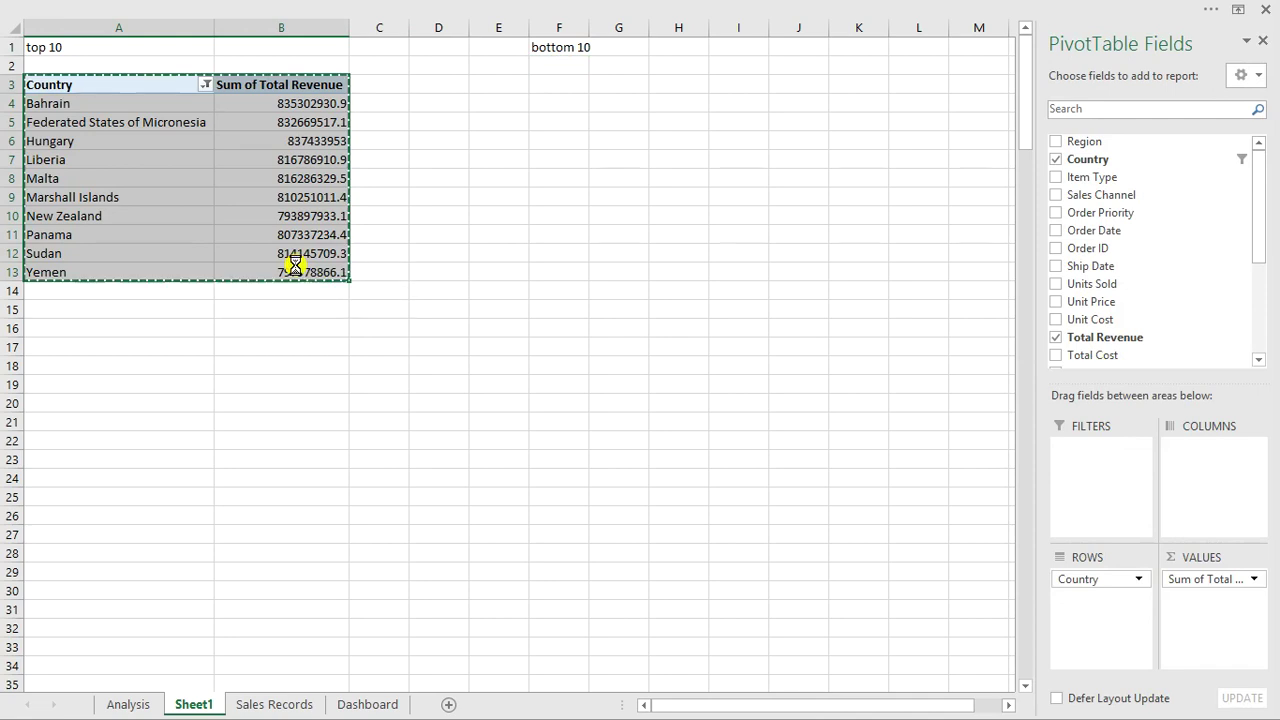
{"action": "left_click", "coordinate": [559, 88]}
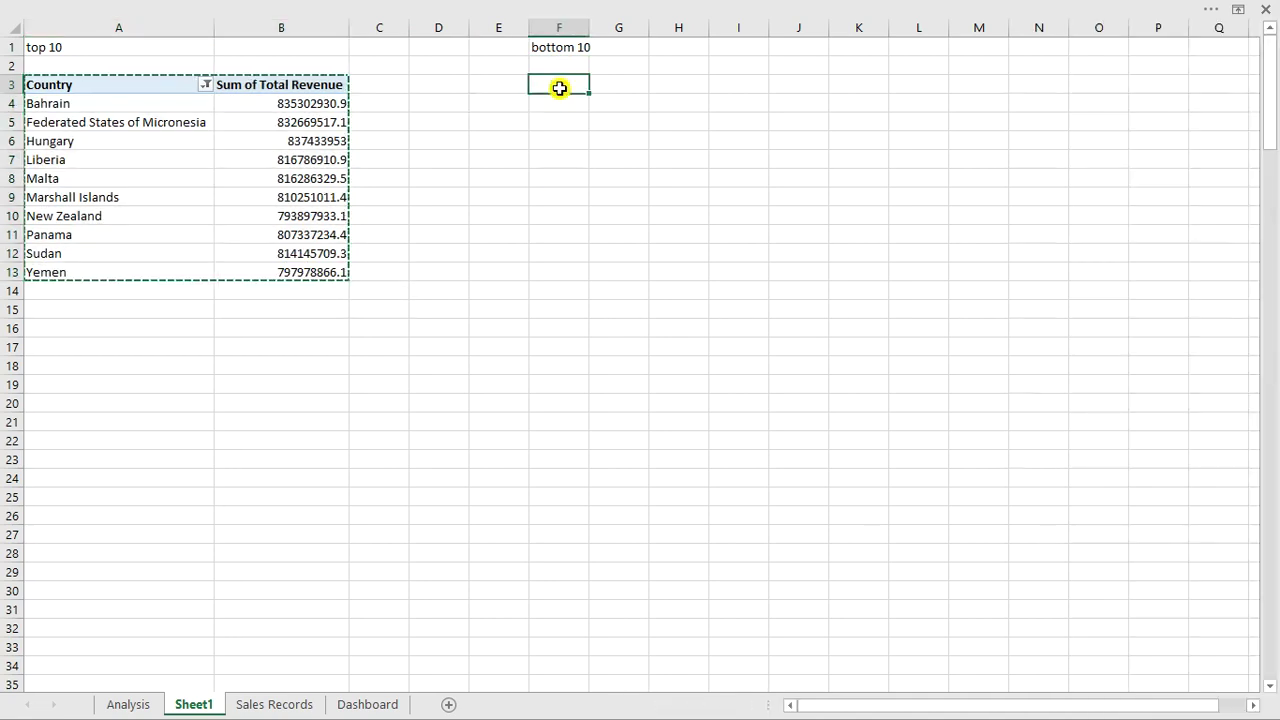
{"action": "key", "text": "ctrl+v"}
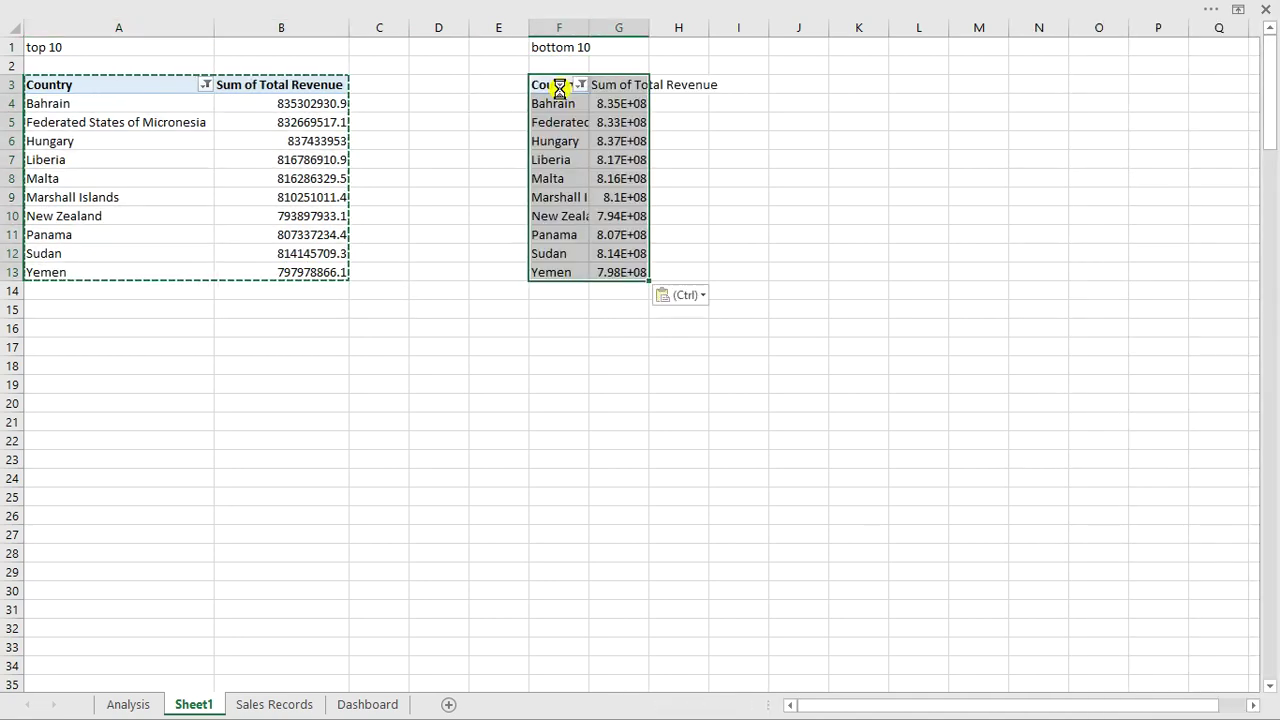
Step: Autofit columns F and G to the contents of the pasted PivotTable and clear the copy selection
{"action": "double_click", "coordinate": [649, 27]}
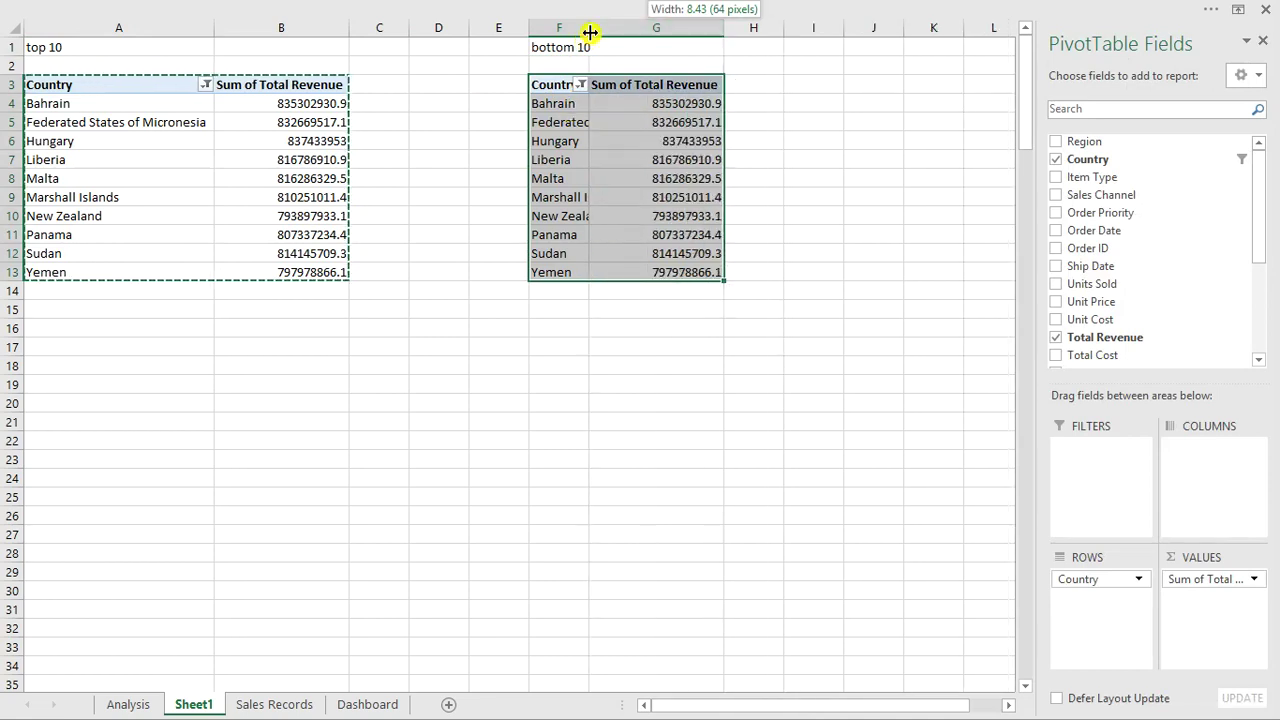
{"action": "double_click", "coordinate": [592, 90]}
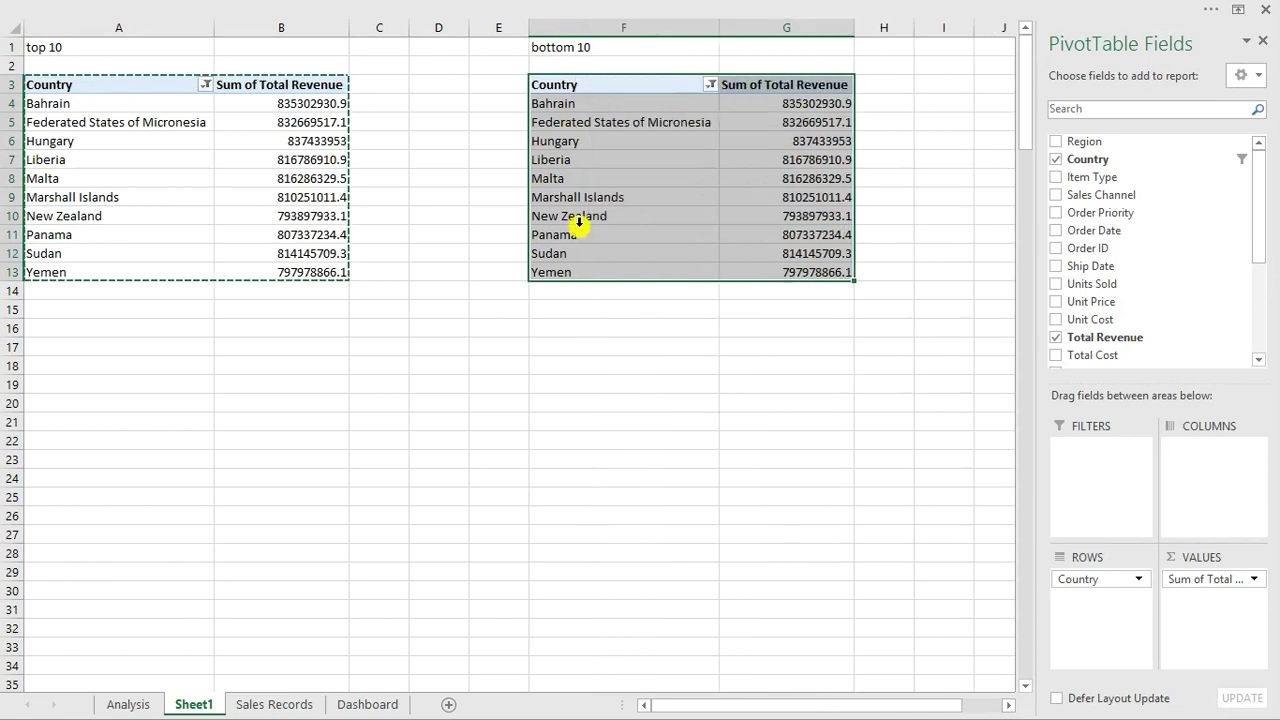
{"action": "left_click", "coordinate": [540, 390]}
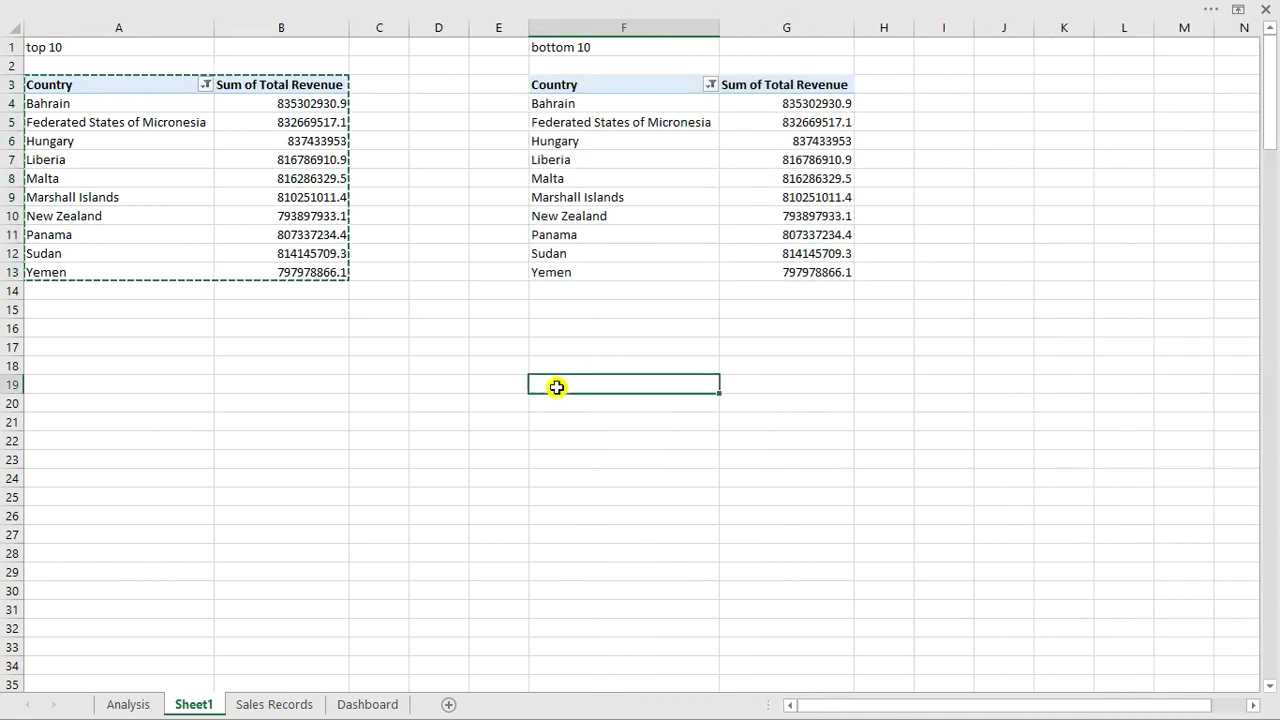
{"action": "key", "text": "Escape"}
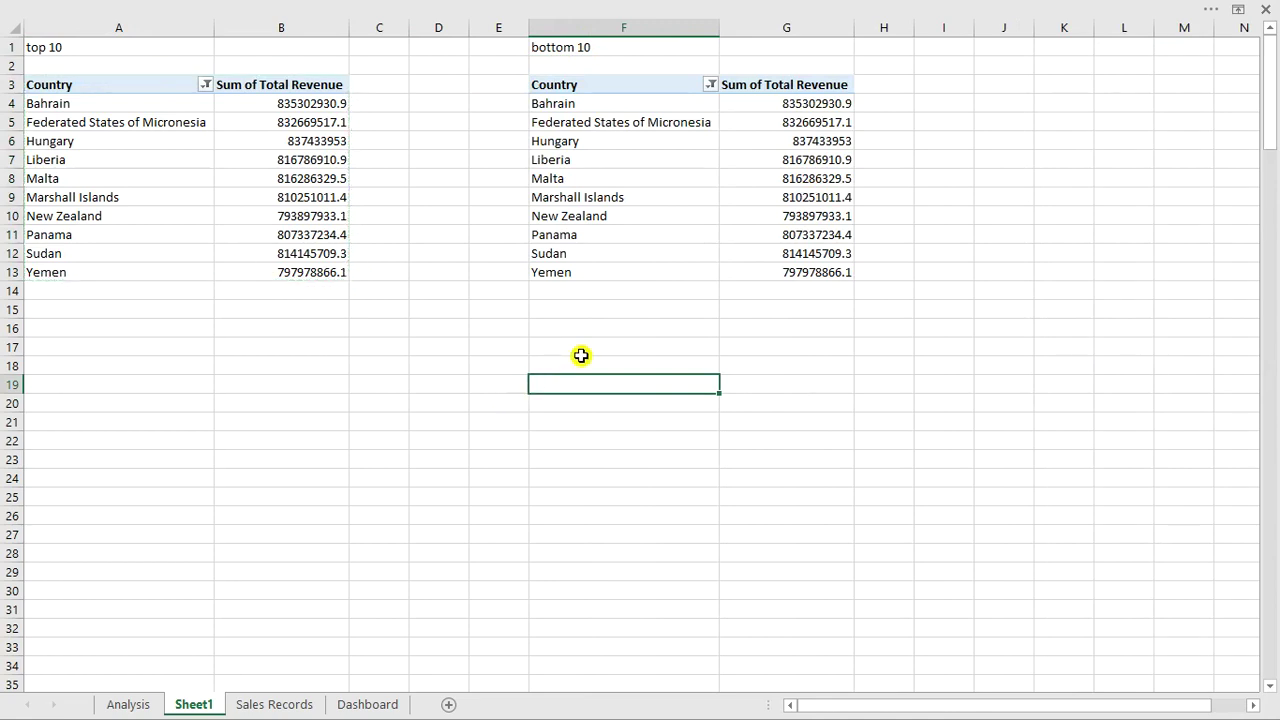
Step: Change the copied PivotTable's Country value filter to show the bottom 10 items by Sum of Total Revenue
{"action": "left_click", "coordinate": [710, 86]}
{"action": "mouse_move", "coordinate": [600, 218]}
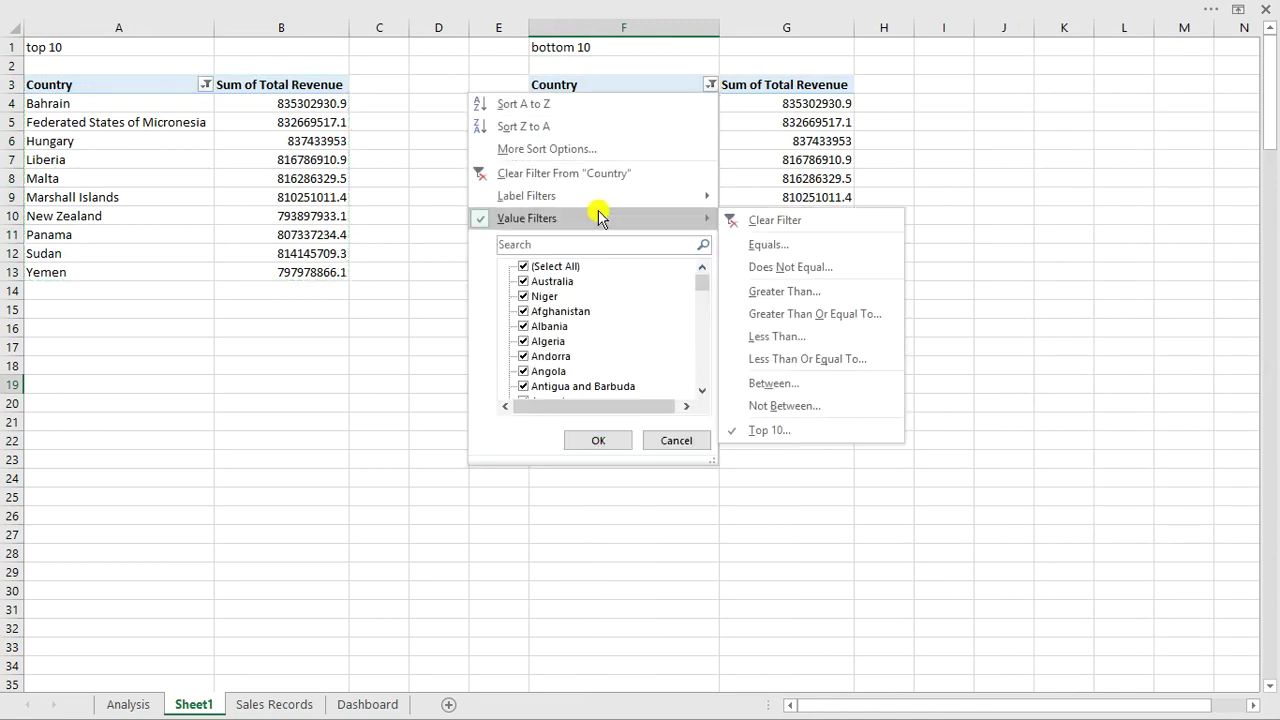
{"action": "left_click", "coordinate": [791, 432]}
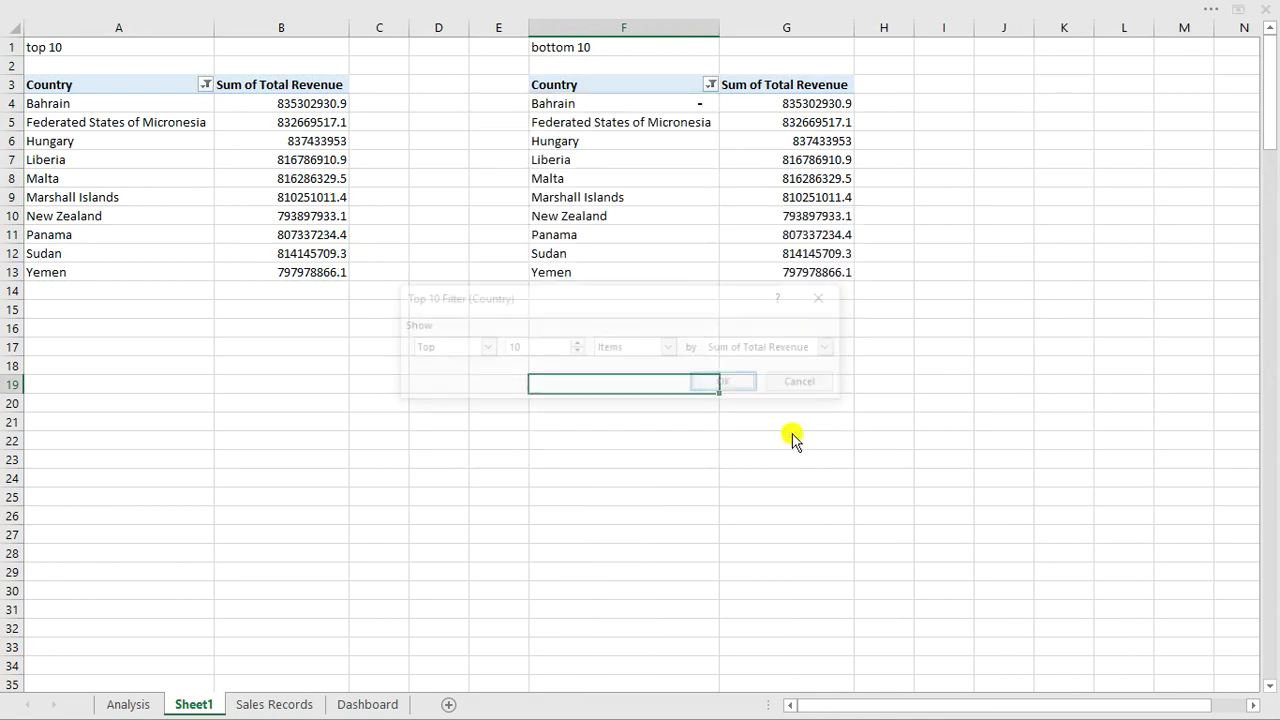
{"action": "left_click", "coordinate": [485, 350]}
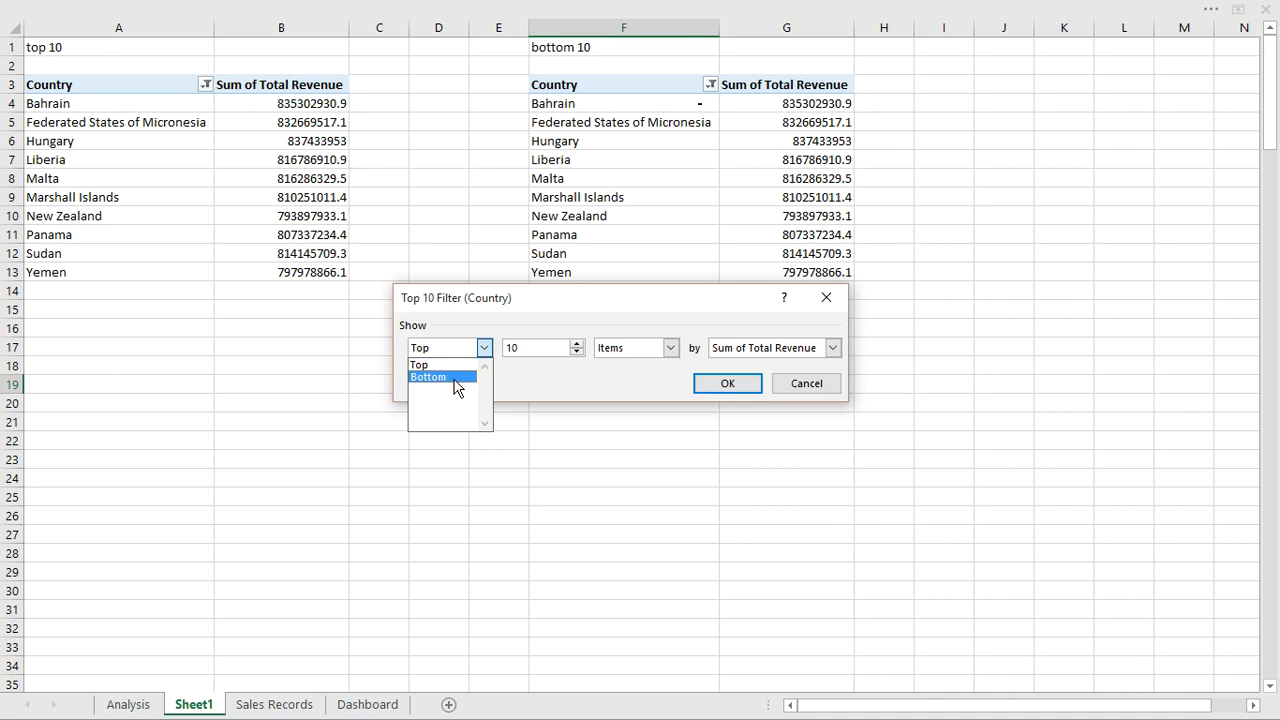
{"action": "left_click", "coordinate": [455, 378]}
{"action": "left_click", "coordinate": [714, 384]}
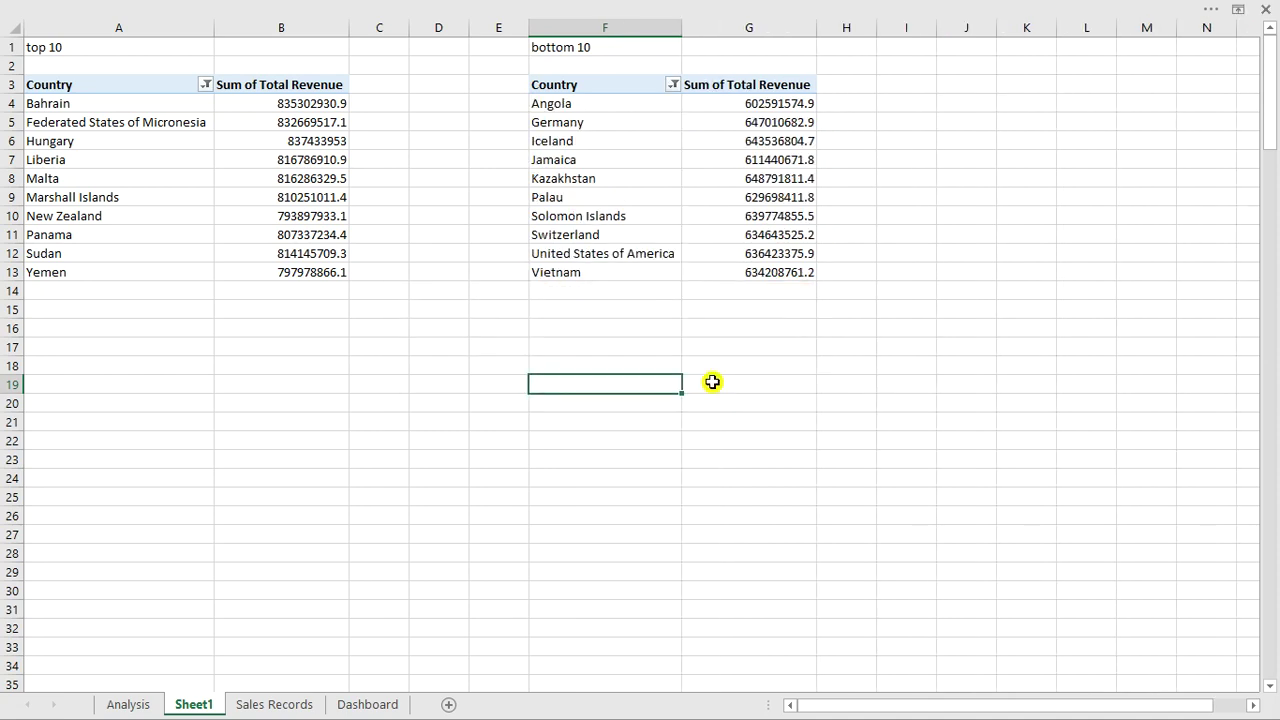
Step: Turn on grand totals for columns only in the bottom 10 countries PivotTable
{"action": "left_click", "coordinate": [770, 266]}
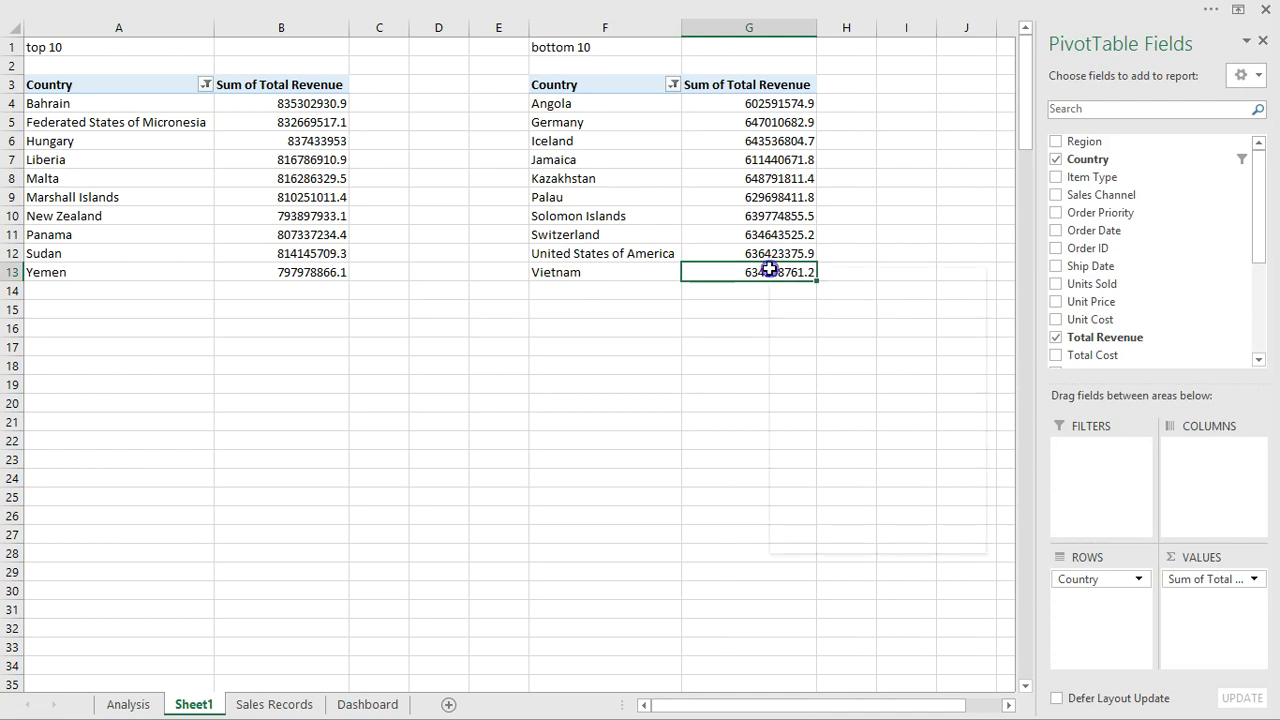
{"action": "right_click", "coordinate": [768, 269]}
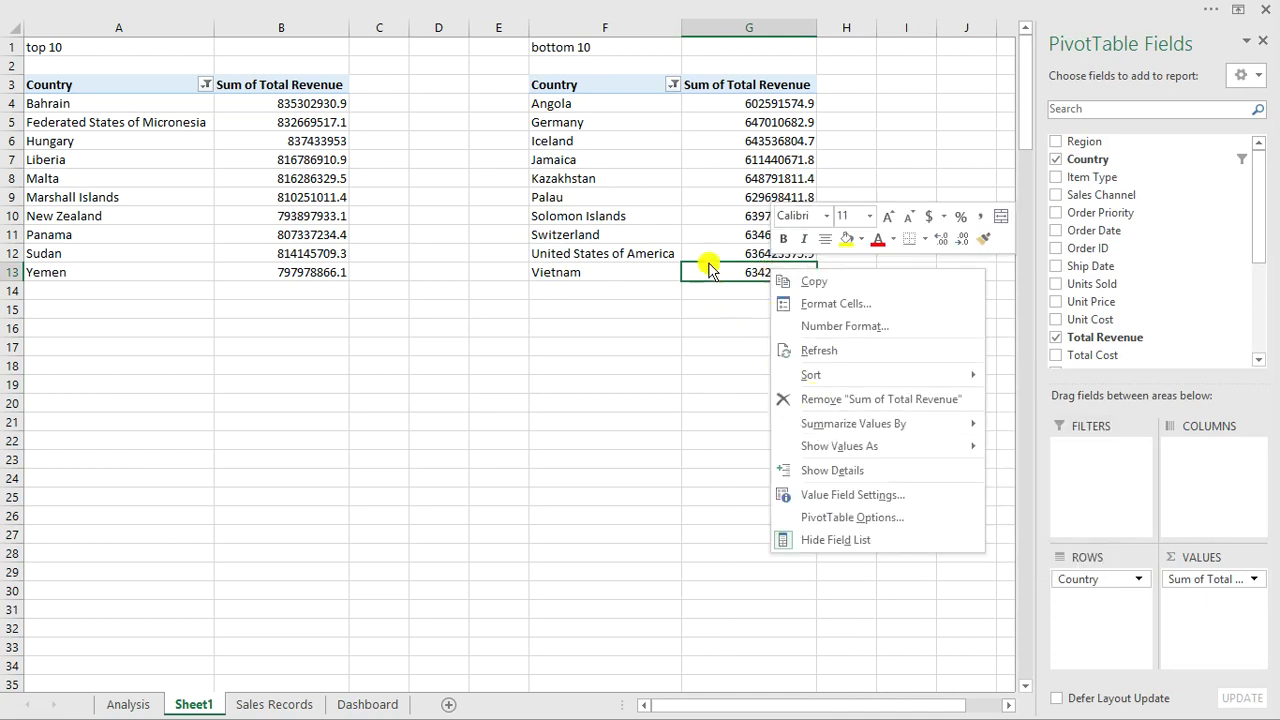
{"action": "left_click", "coordinate": [700, 8]}
{"action": "left_click", "coordinate": [700, 8]}
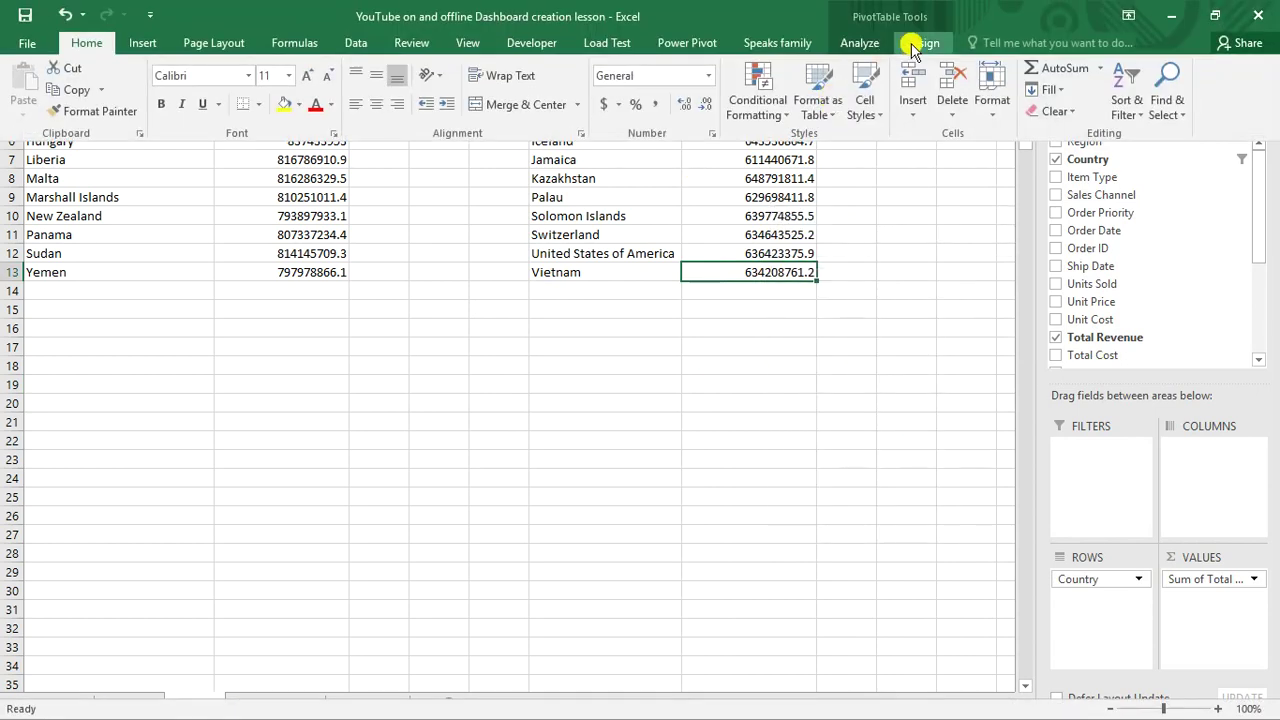
{"action": "left_click", "coordinate": [910, 44]}
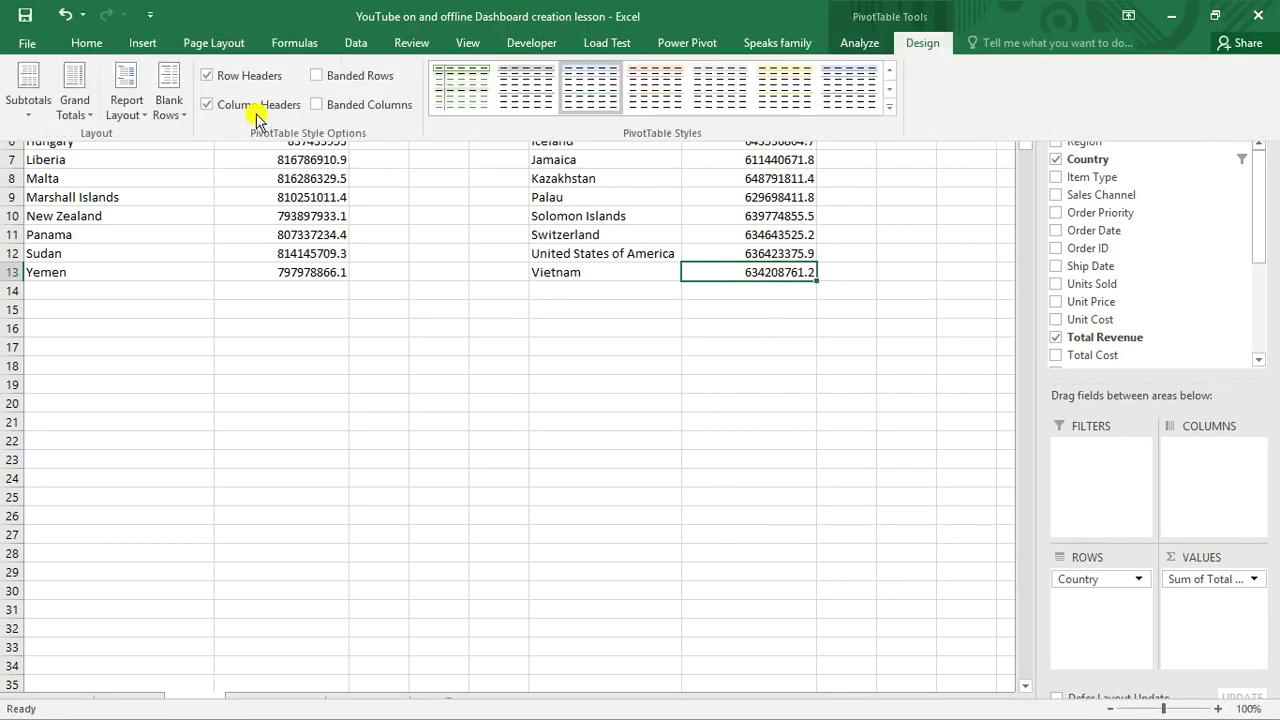
{"action": "left_click", "coordinate": [75, 105]}
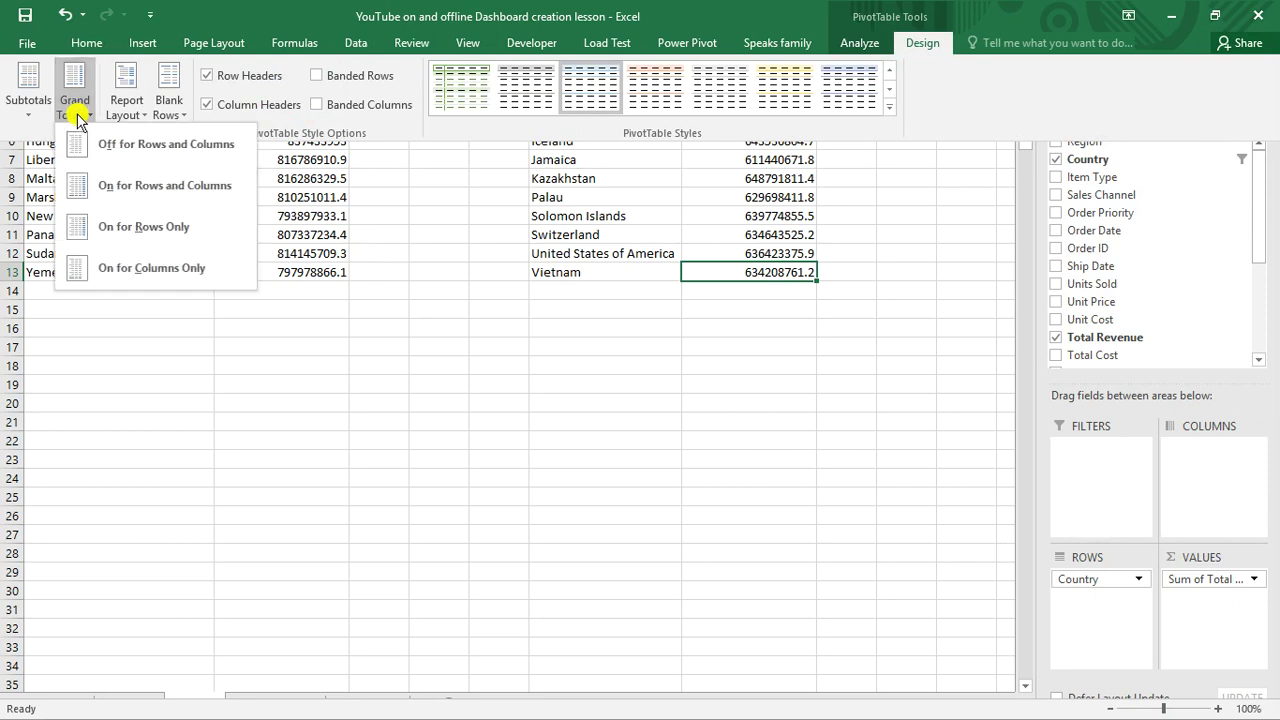
{"action": "left_click", "coordinate": [143, 271]}
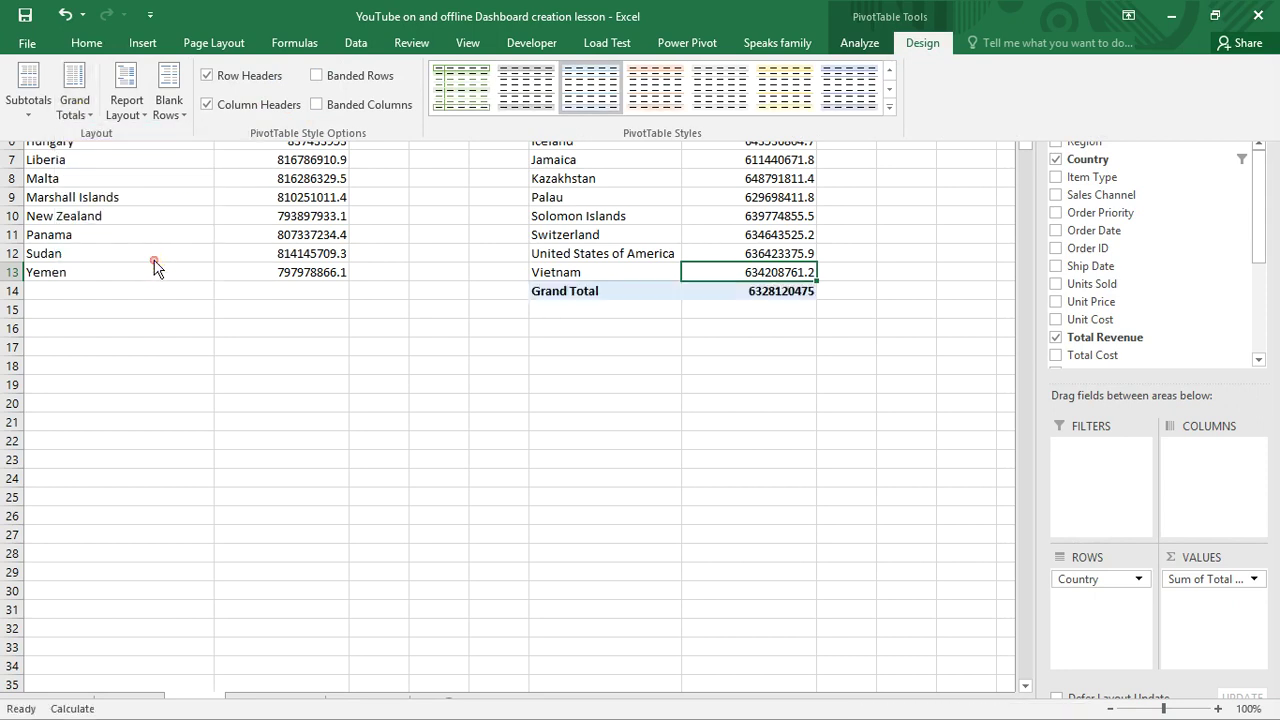
Step: Turn on grand totals for columns only in the top 10 countries PivotTable
{"action": "left_click", "coordinate": [154, 263]}
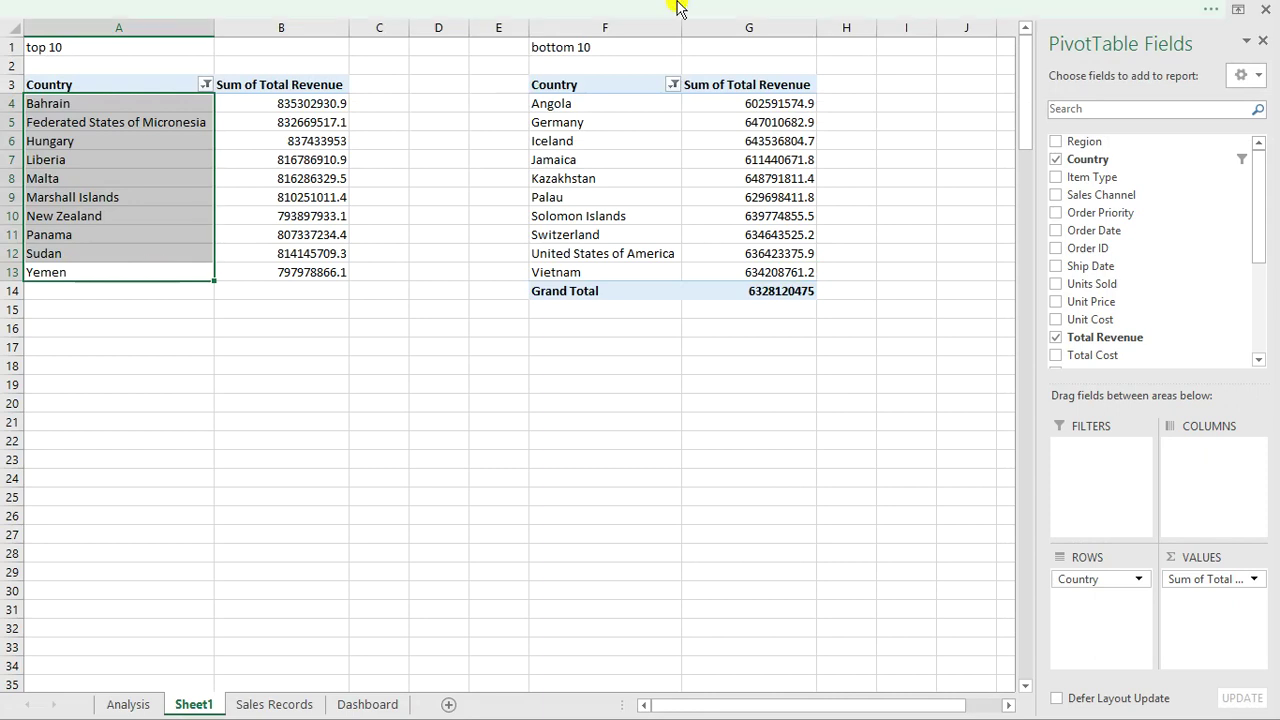
{"action": "left_click", "coordinate": [677, 5]}
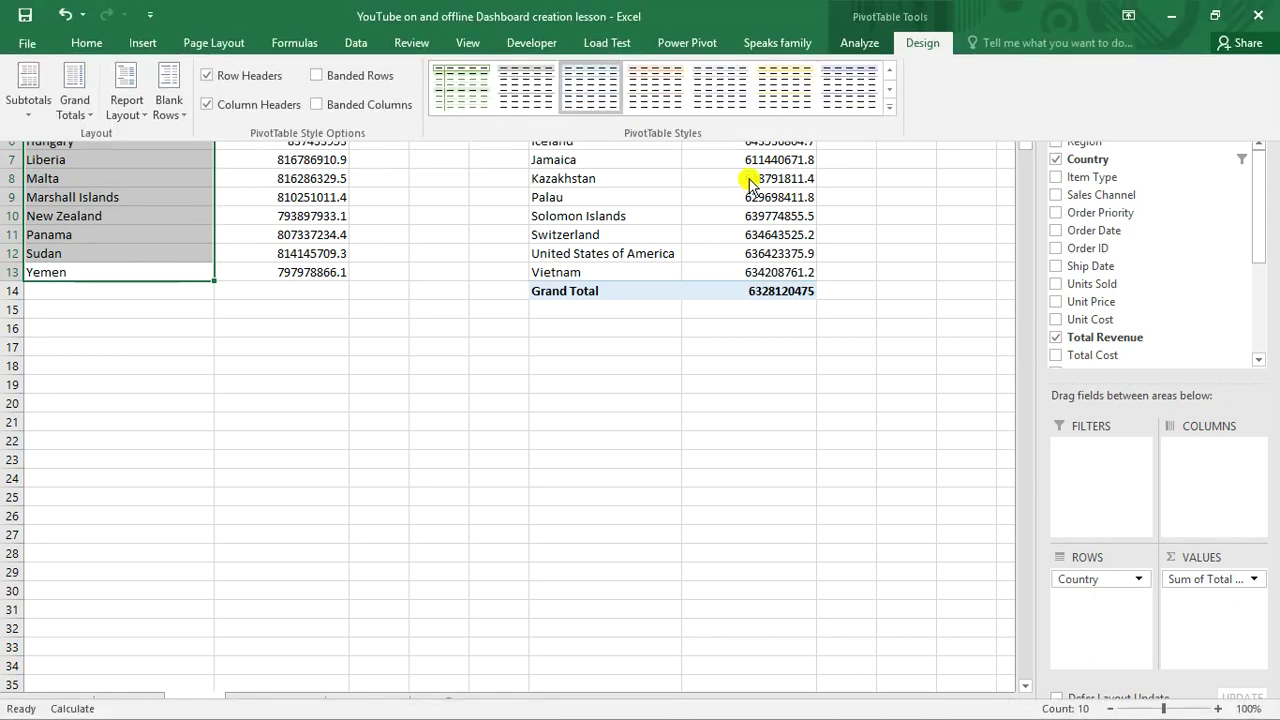
{"action": "left_click", "coordinate": [82, 114]}
{"action": "left_click", "coordinate": [148, 267]}
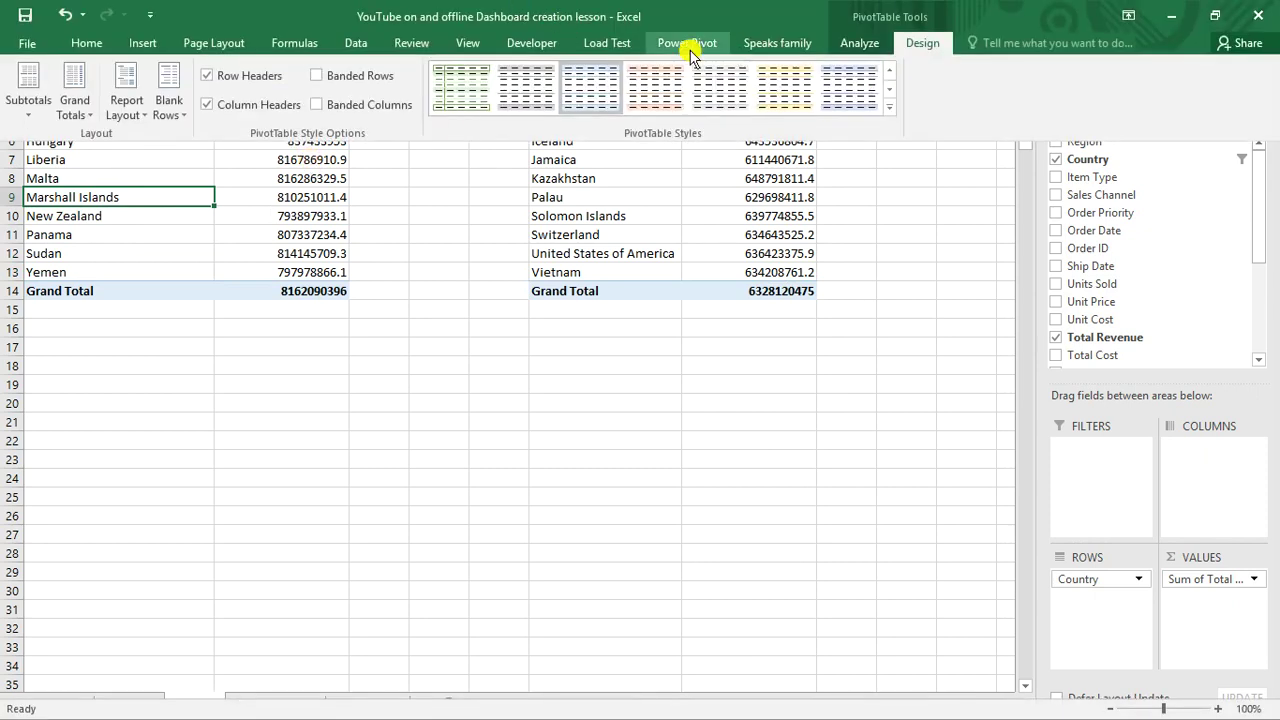
Step: Insert a Clustered Bar PivotChart based on the top 10 countries PivotTable
{"action": "left_click", "coordinate": [860, 45]}
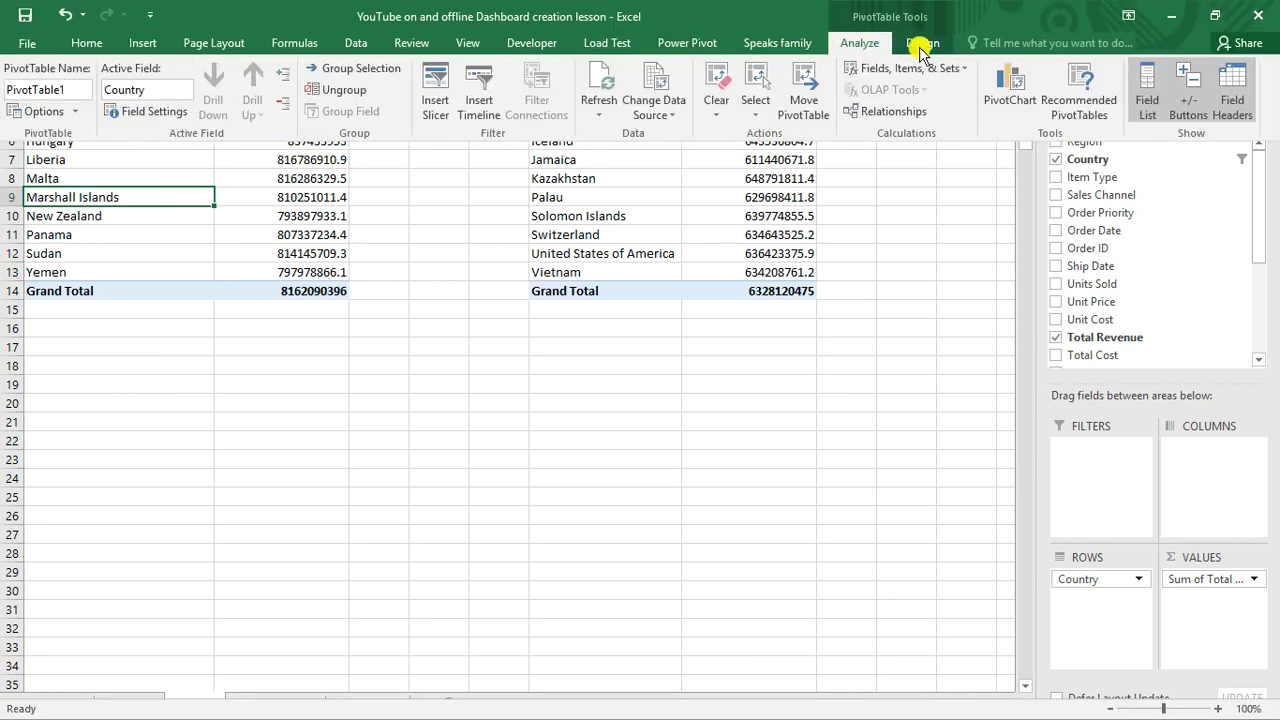
{"action": "left_click", "coordinate": [1010, 85]}
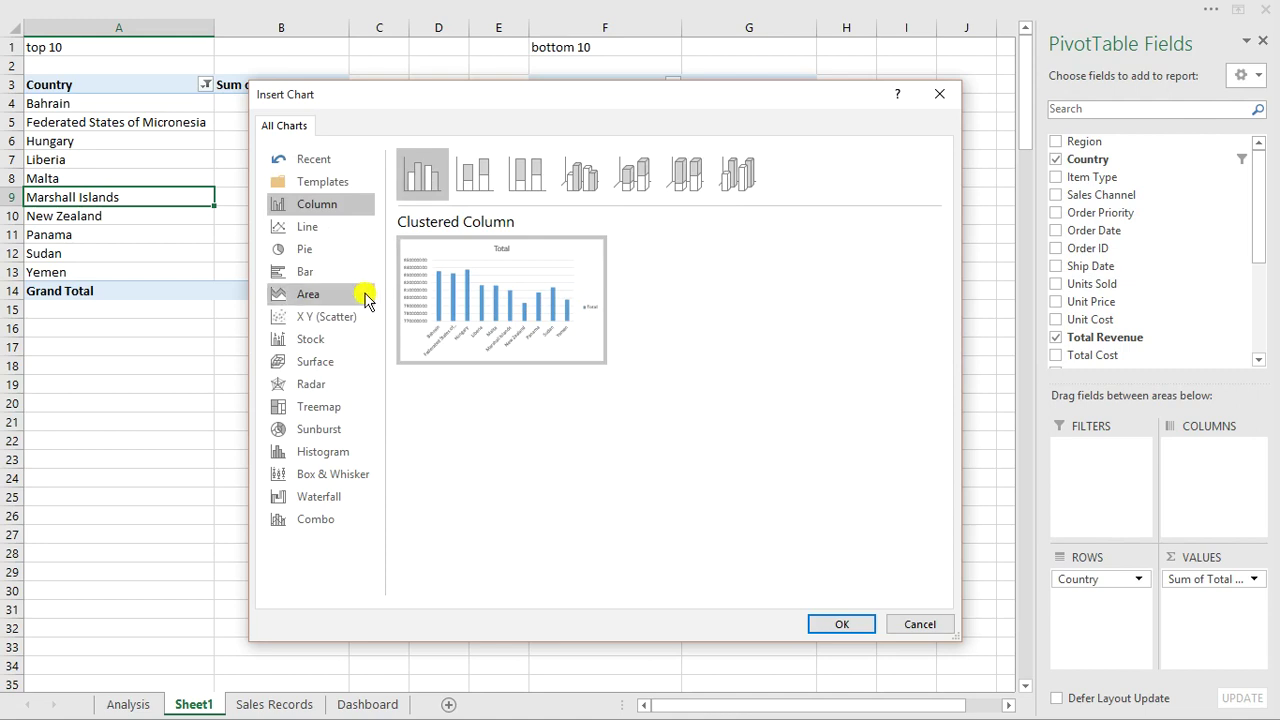
{"action": "left_click", "coordinate": [321, 276]}
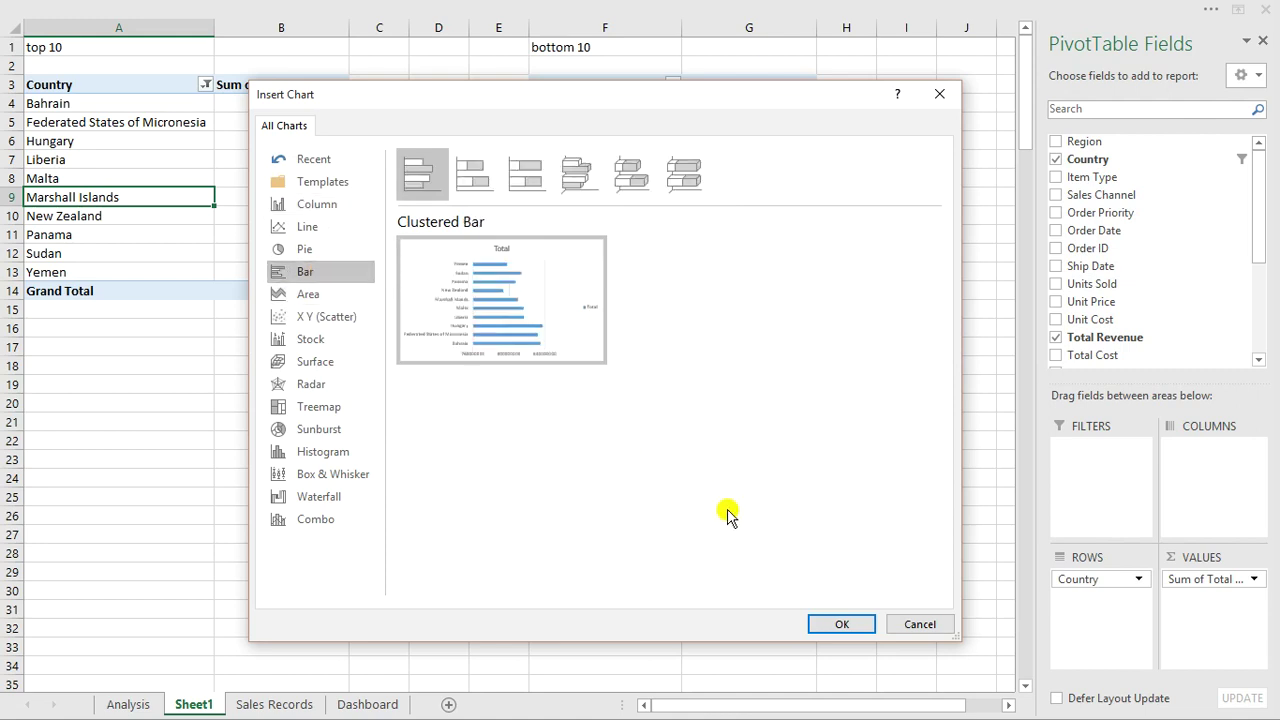
{"action": "left_click", "coordinate": [830, 630]}
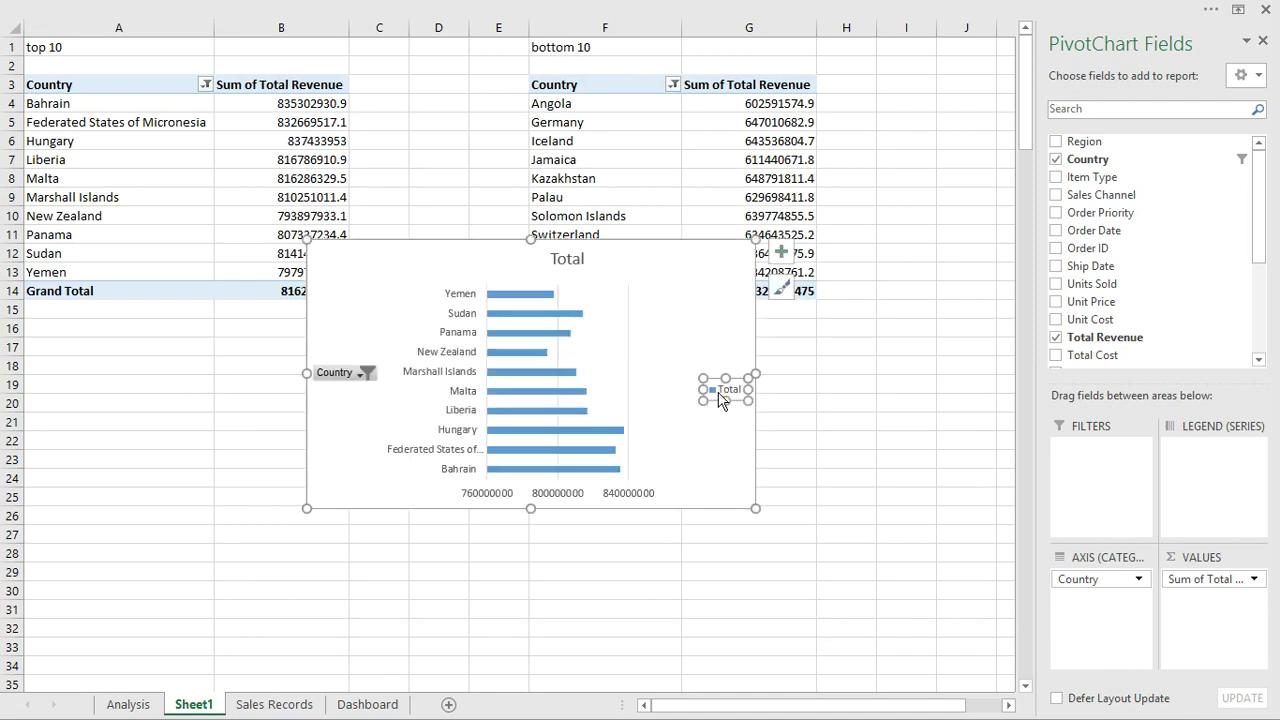
Step: Delete the legend, the horizontal value axis and the chart title from the top 10 countries bar chart
{"action": "key", "text": "Delete"}
{"action": "left_click", "coordinate": [631, 494]}
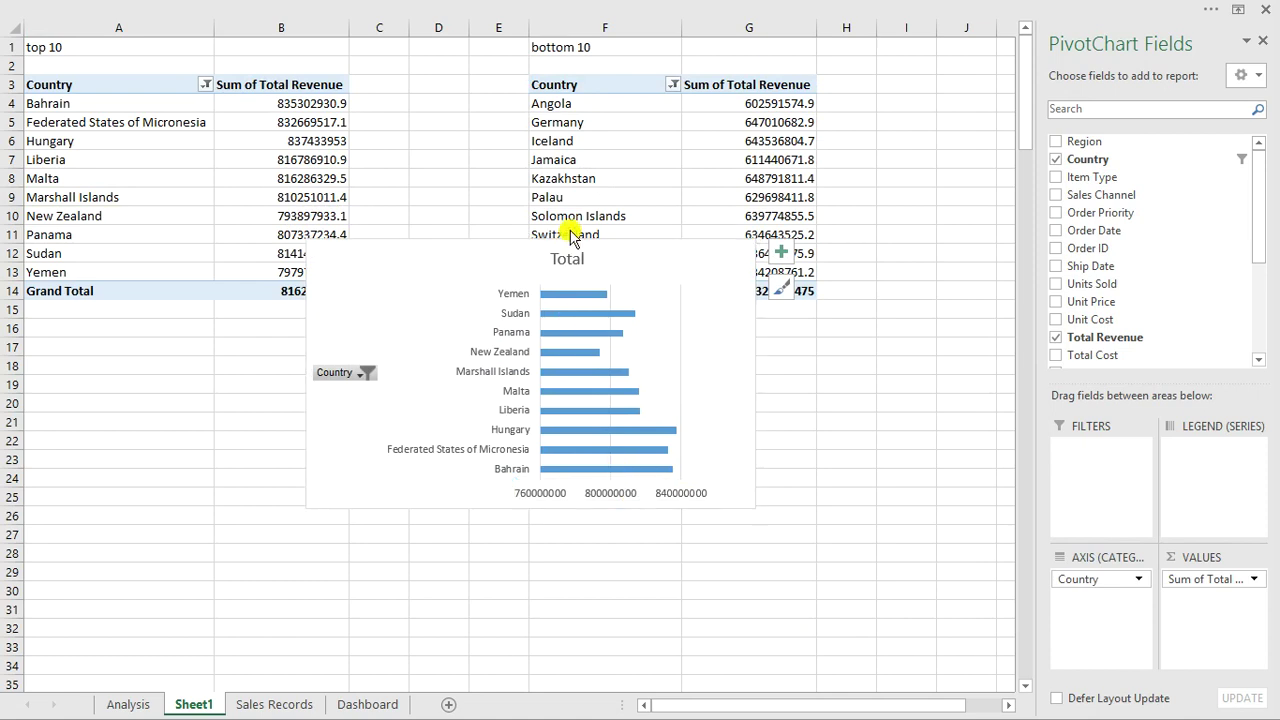
{"action": "key", "text": "Delete"}
{"action": "left_click", "coordinate": [573, 264]}
{"action": "left_click", "coordinate": [573, 263]}
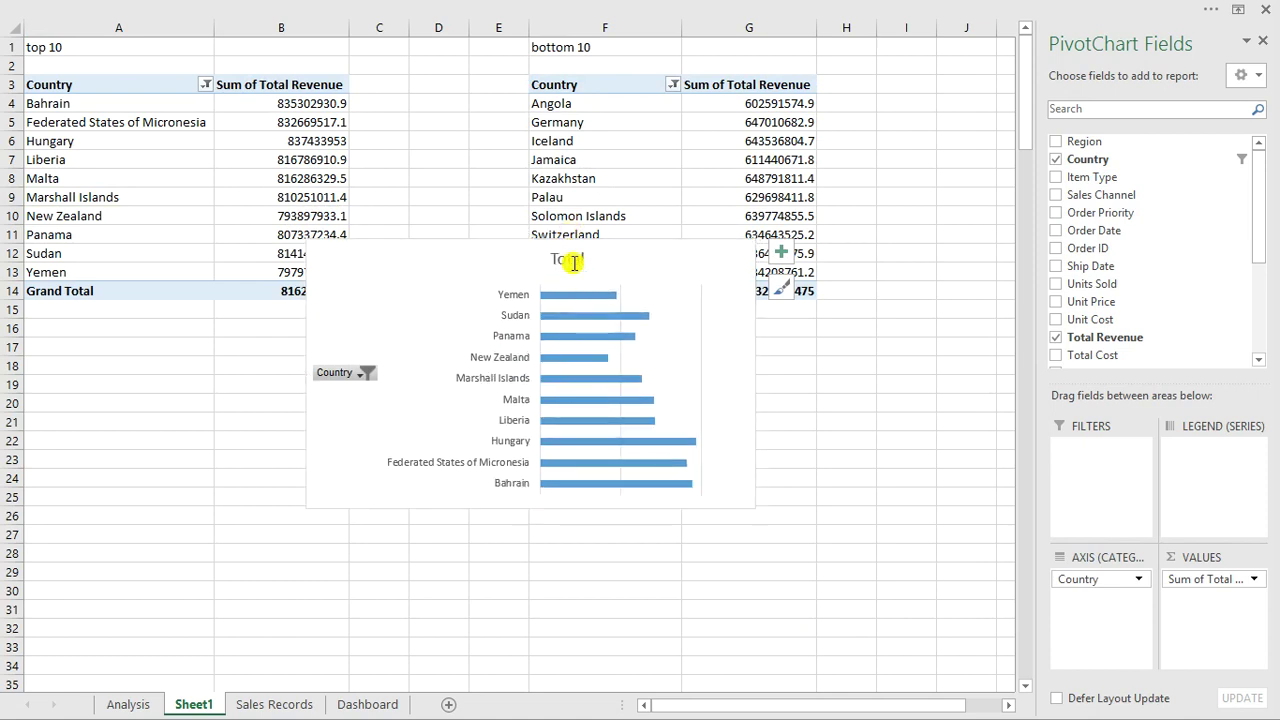
{"action": "key", "text": "Delete"}
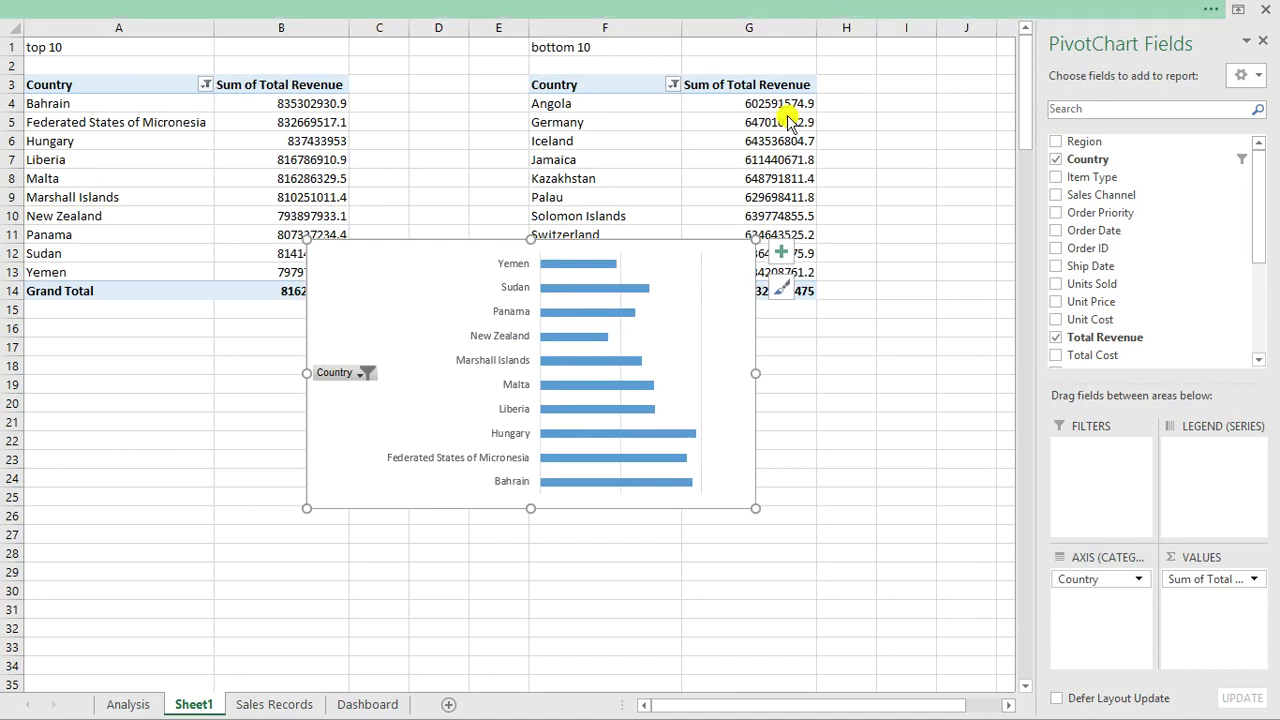
Step: Hide all field buttons on the top 10 countries PivotChart
{"action": "left_click", "coordinate": [960, 8]}
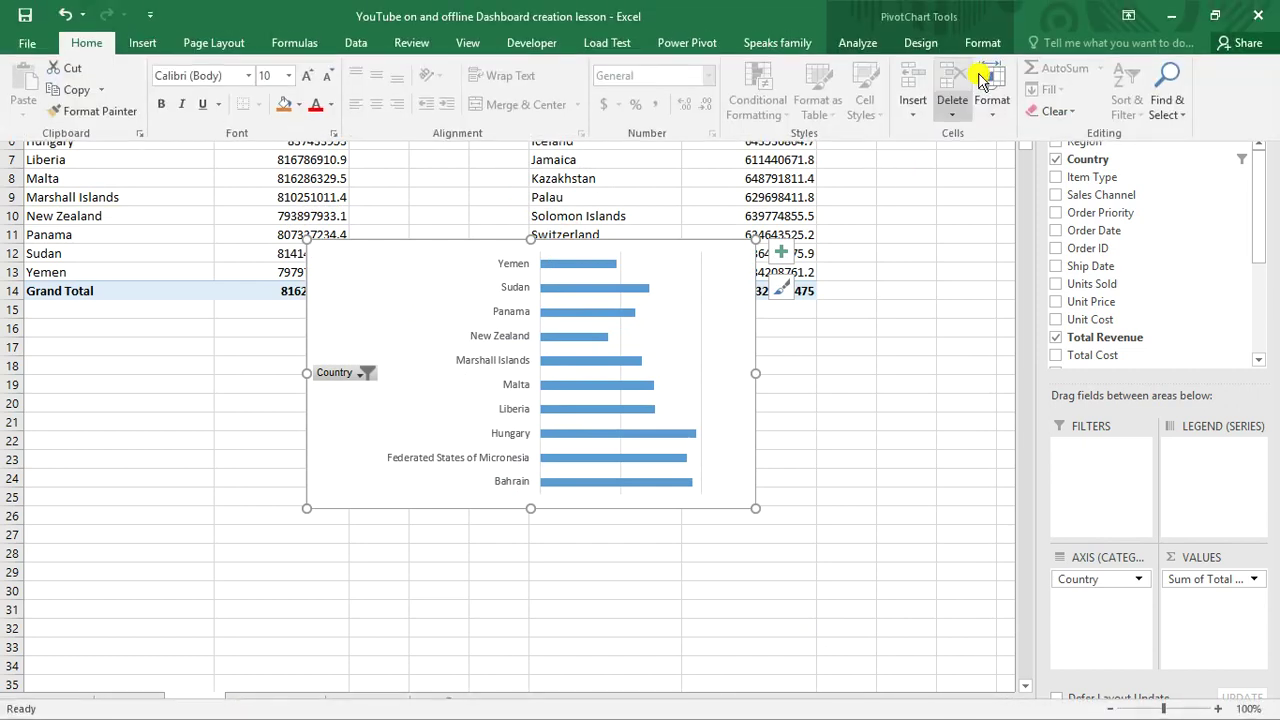
{"action": "left_click", "coordinate": [877, 46]}
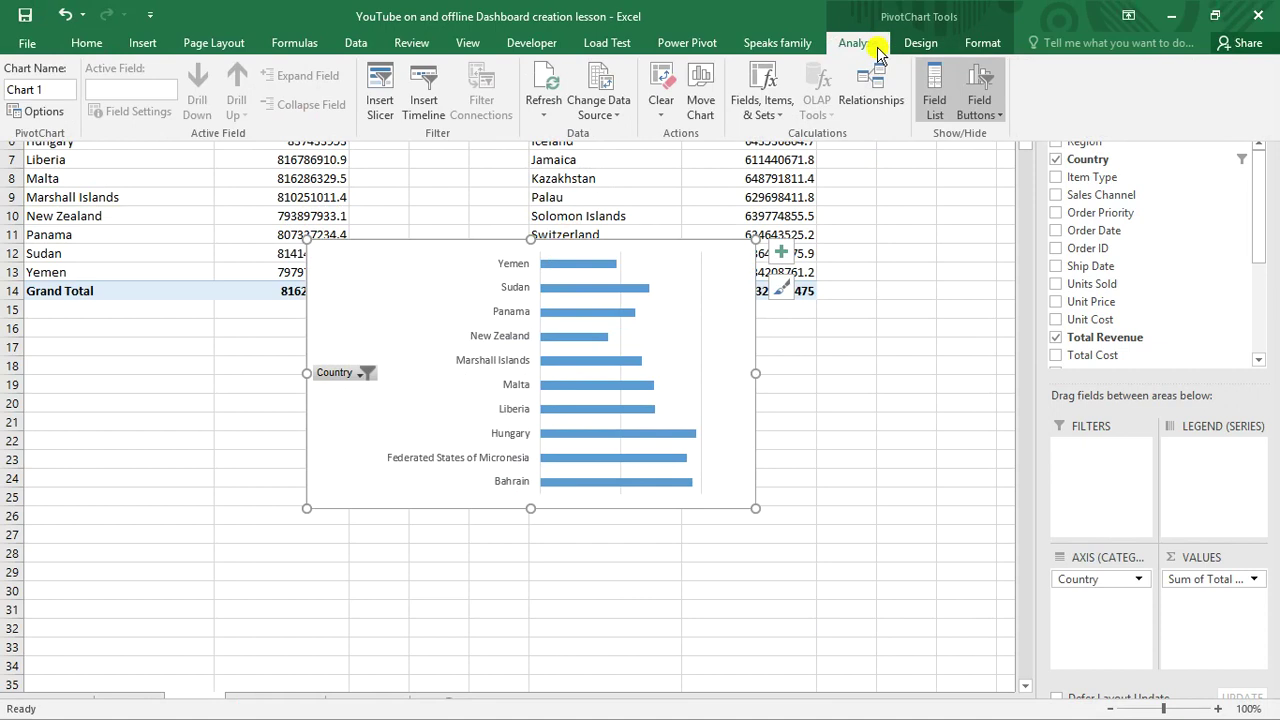
{"action": "left_click", "coordinate": [988, 113]}
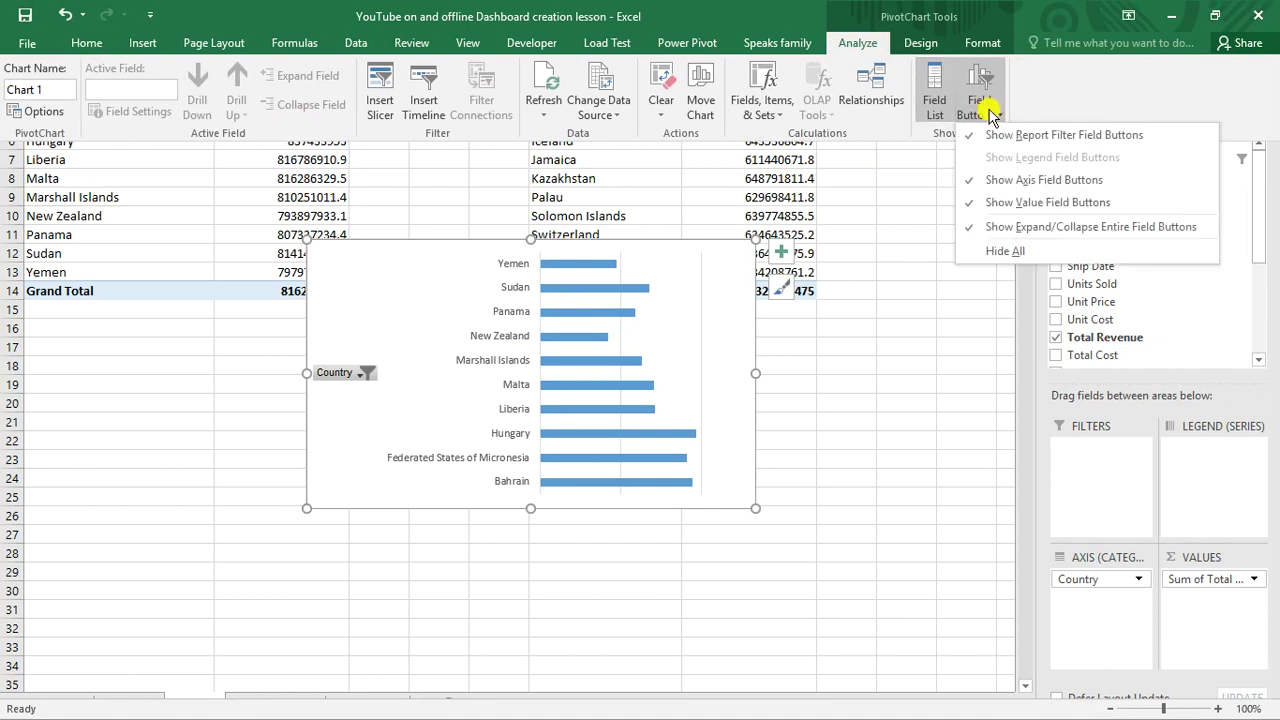
{"action": "left_click", "coordinate": [1024, 252]}
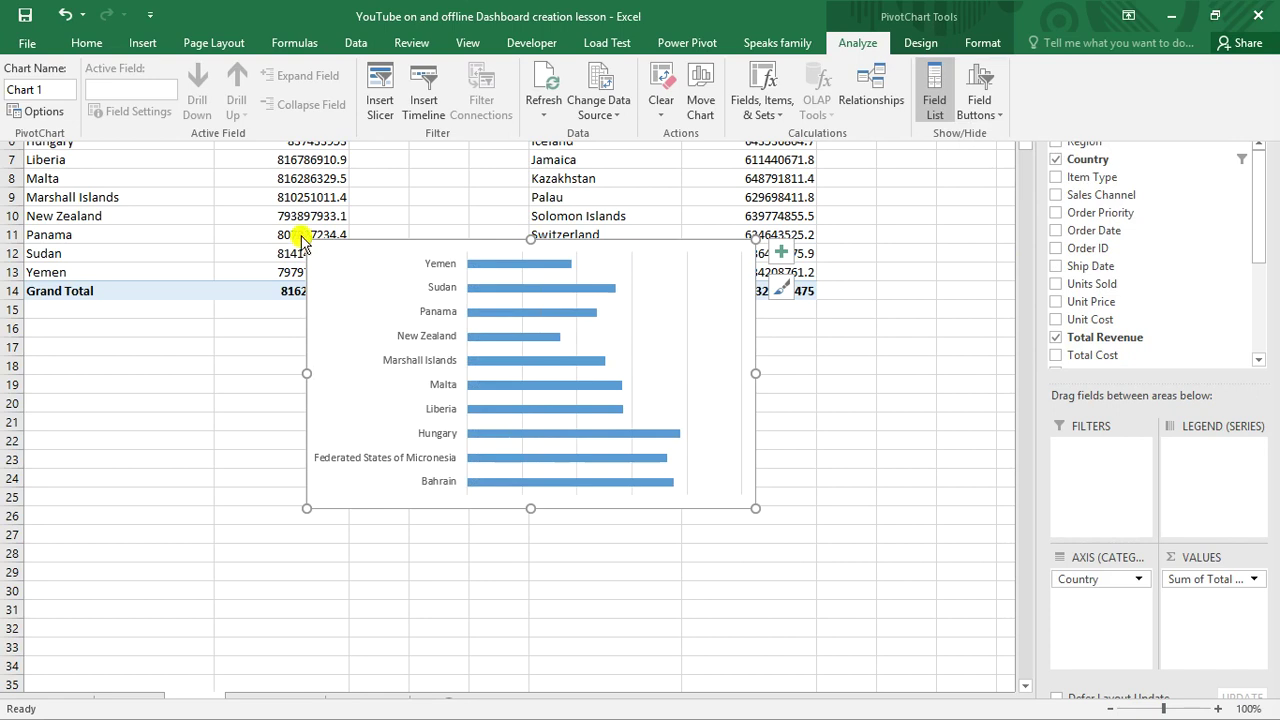
{"action": "key", "text": "ctrl+shift+F1"}
Step: Sort the top 10 countries PivotTable by Sum of Total Revenue from smallest to largest
{"action": "left_click", "coordinate": [297, 177]}
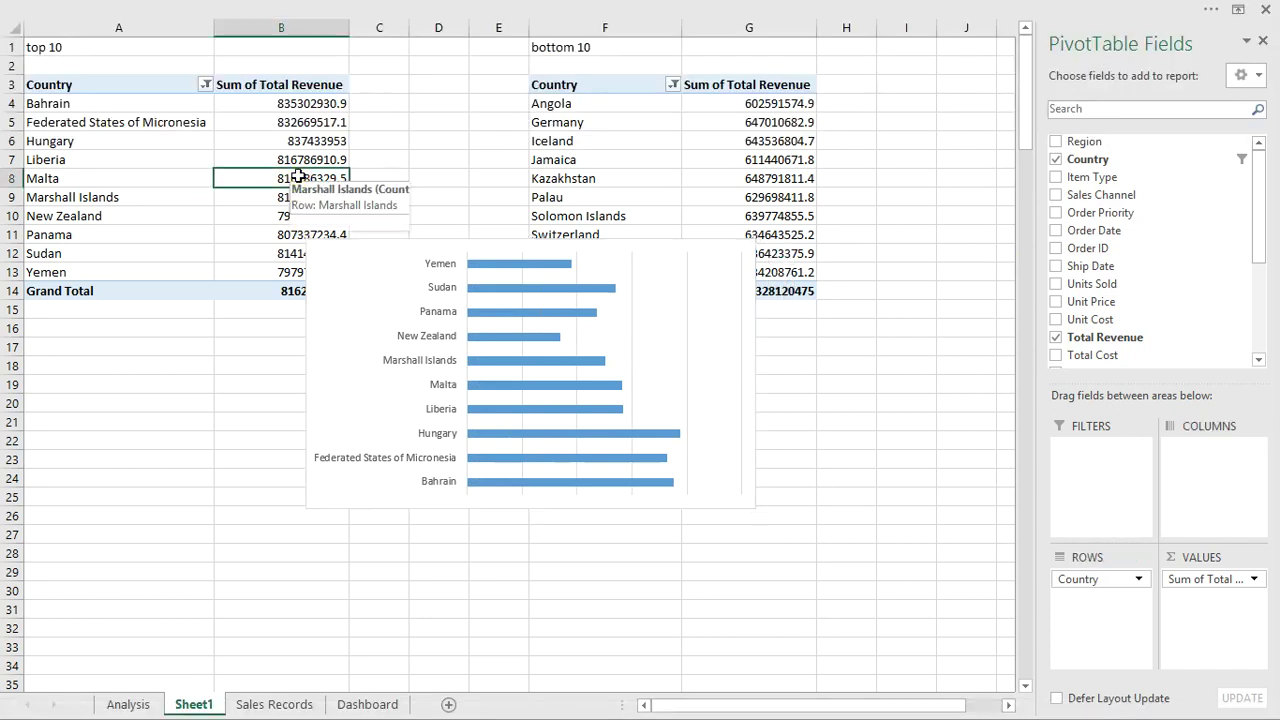
{"action": "right_click", "coordinate": [297, 177]}
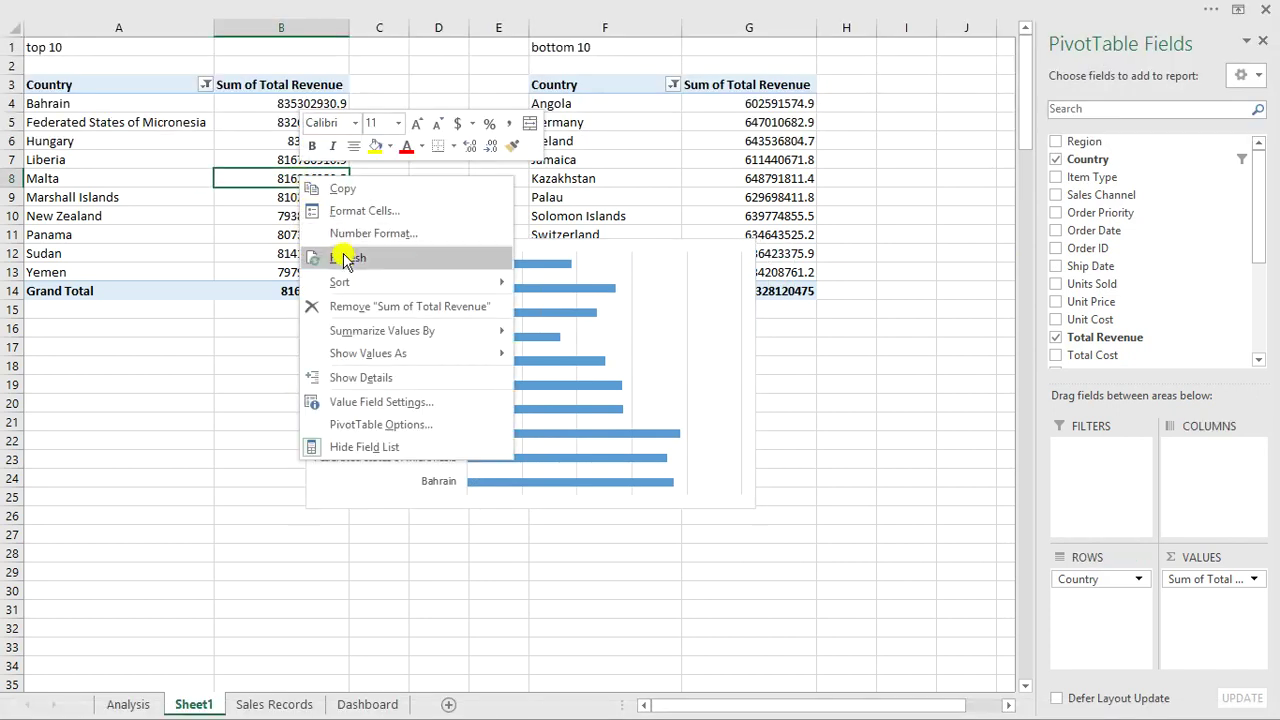
{"action": "mouse_move", "coordinate": [350, 283]}
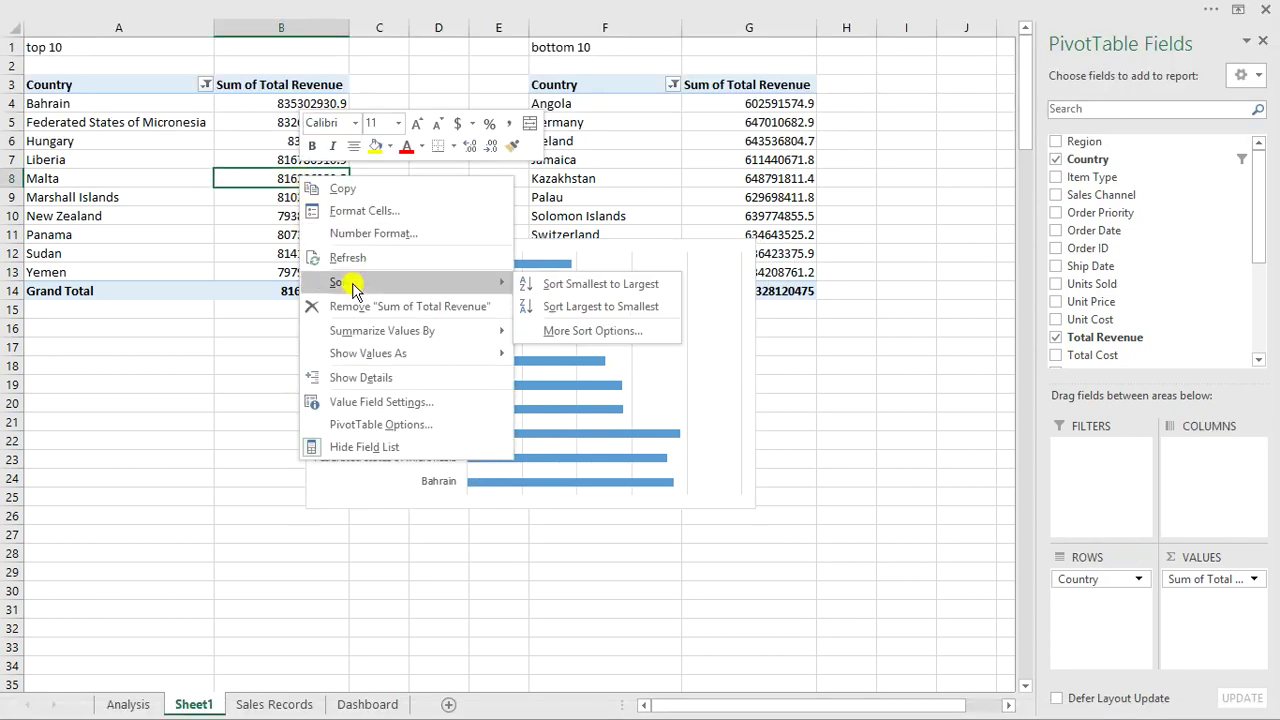
{"action": "left_click", "coordinate": [579, 288]}
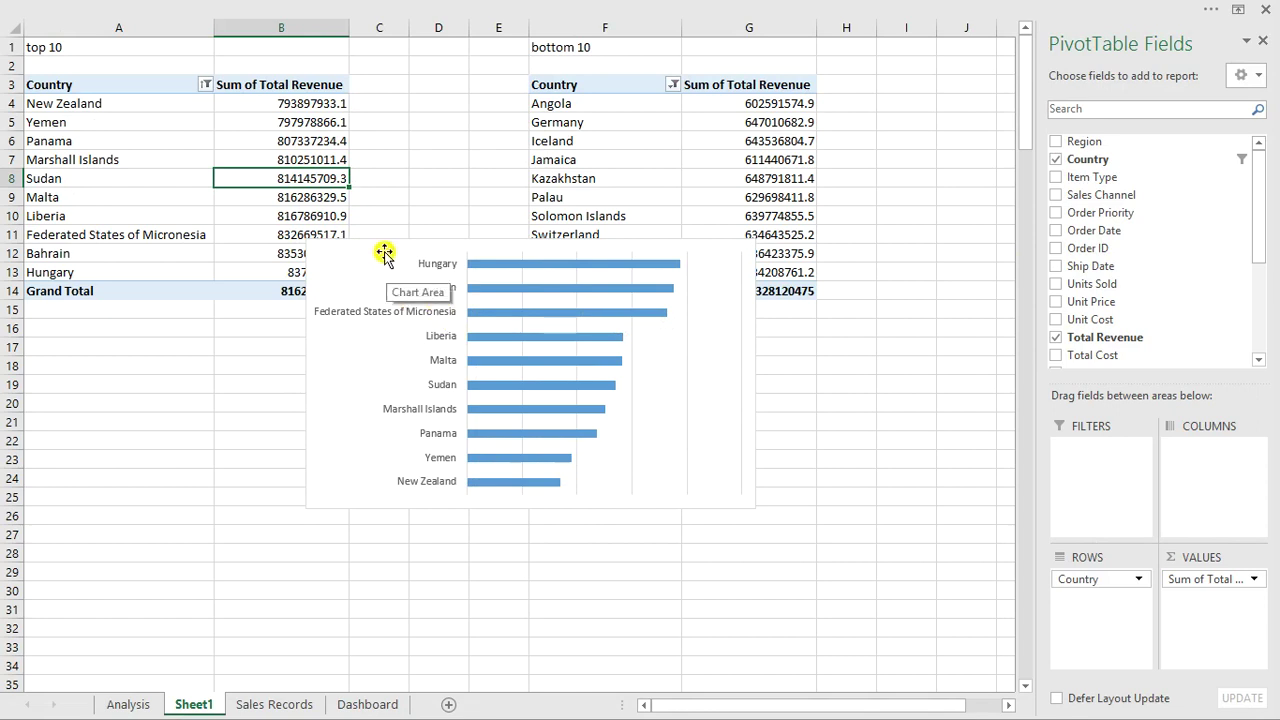
Step: Narrow the top 10 countries bar chart and delete its vertical gridlines
{"action": "left_click", "coordinate": [748, 374]}
{"action": "left_click_drag", "start_coordinate": [670, 374], "coordinate": [618, 374]}
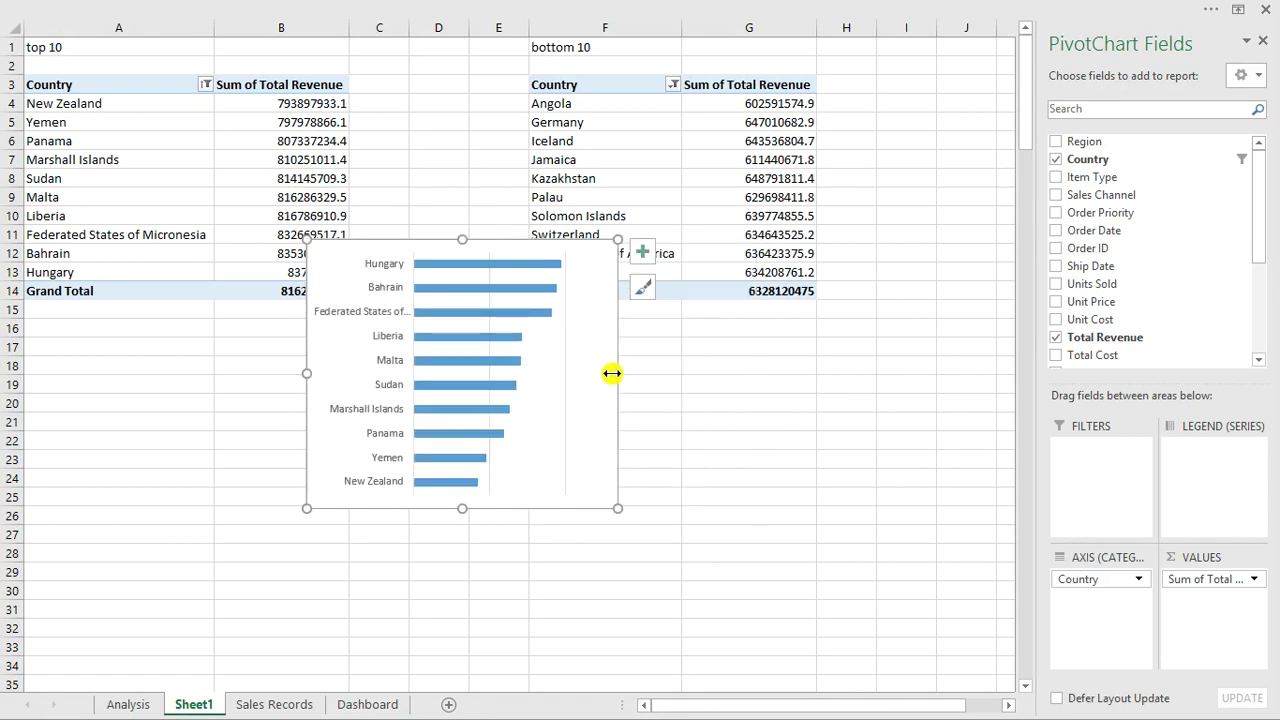
{"action": "left_click", "coordinate": [566, 333]}
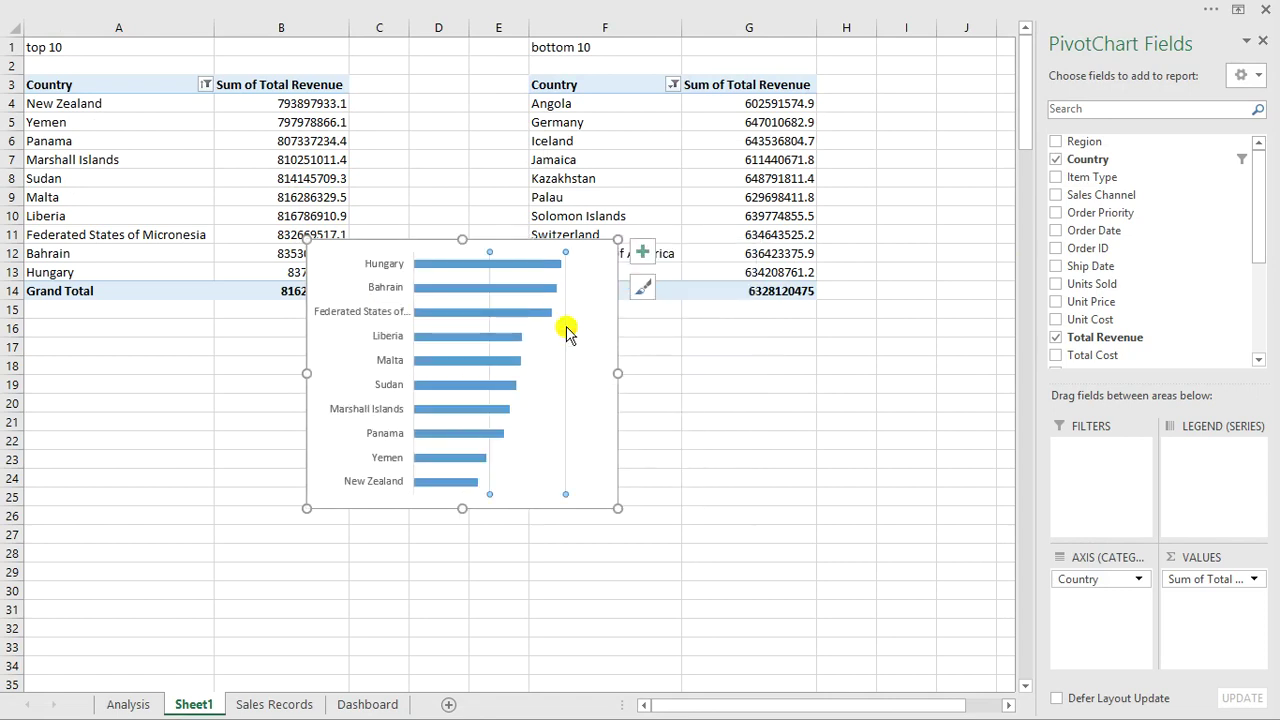
{"action": "key", "text": "Delete"}
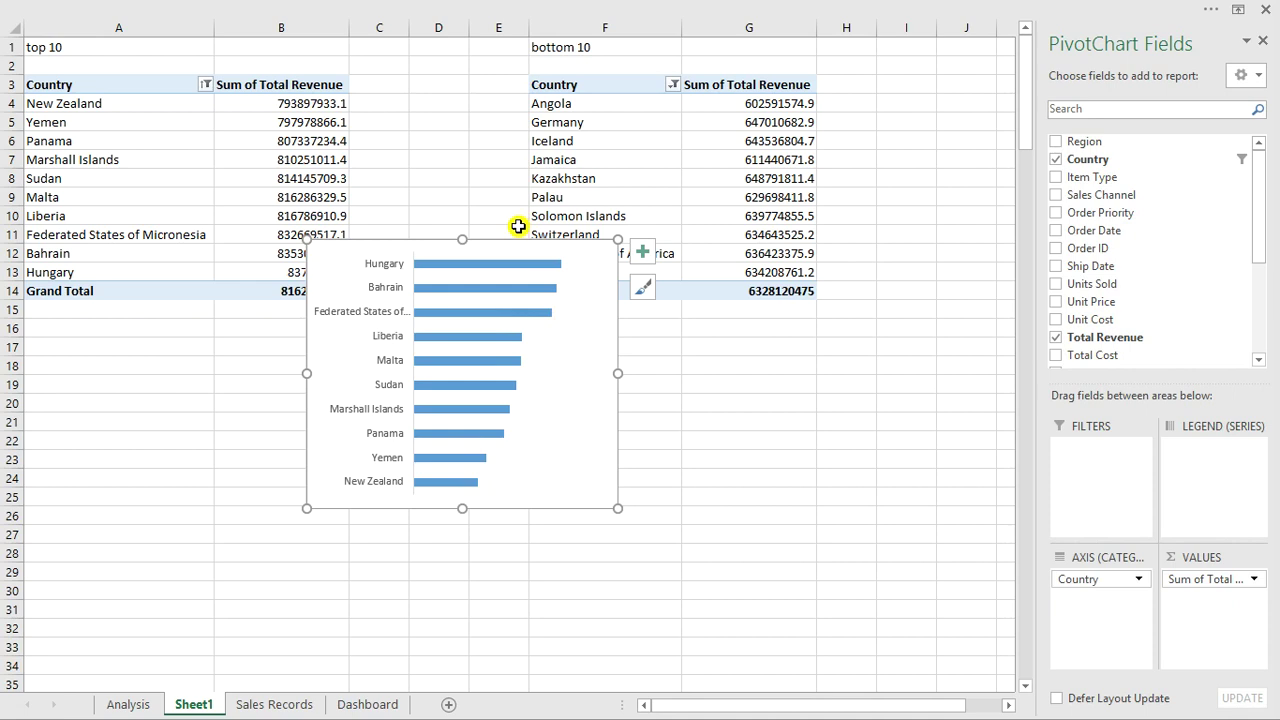
Step: Move the top 10 countries chart from Sheet1 to the Dashboard sheet, placing it below the 10-performing countries card
{"action": "key", "text": "ctrl+x"}
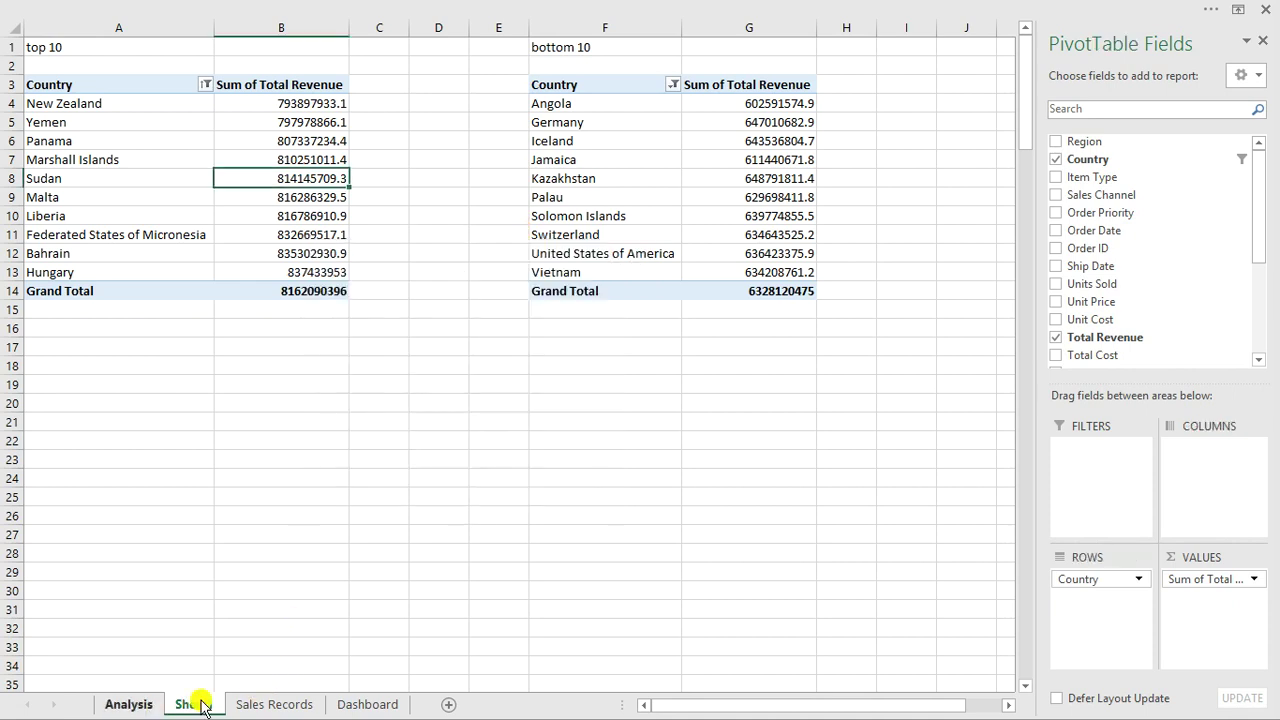
{"action": "left_click", "coordinate": [366, 704]}
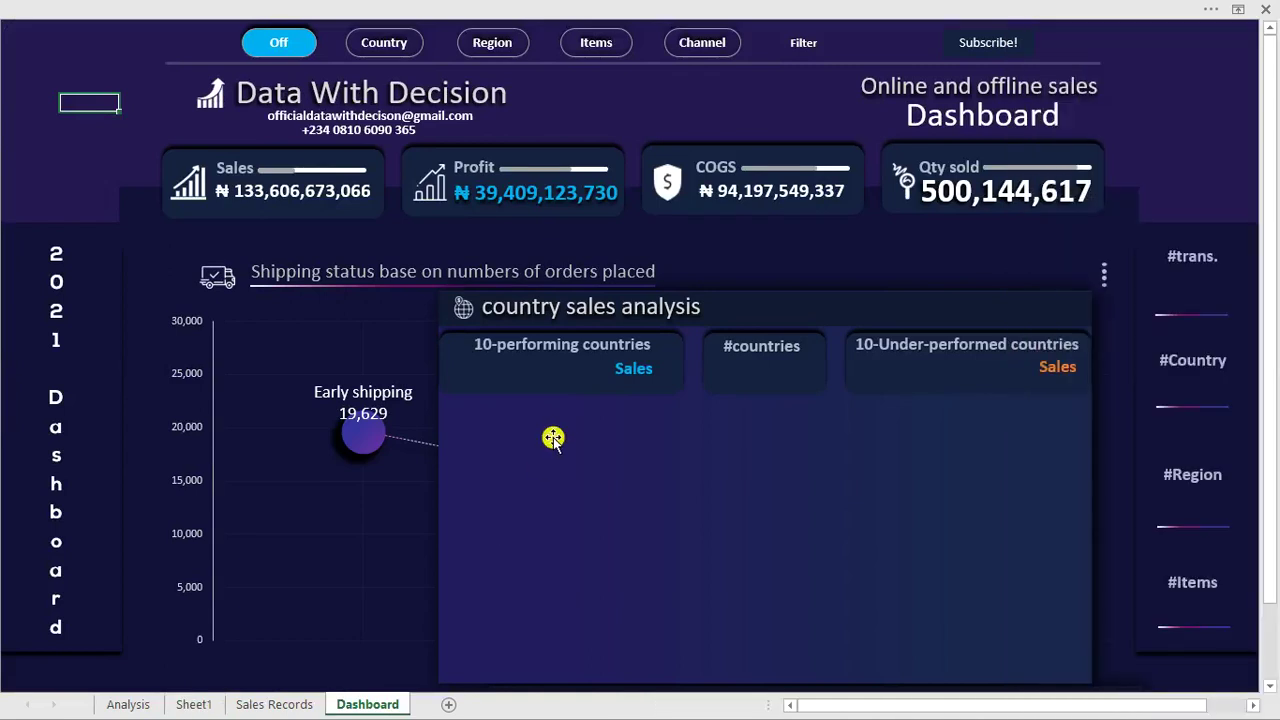
{"action": "left_click", "coordinate": [553, 436]}
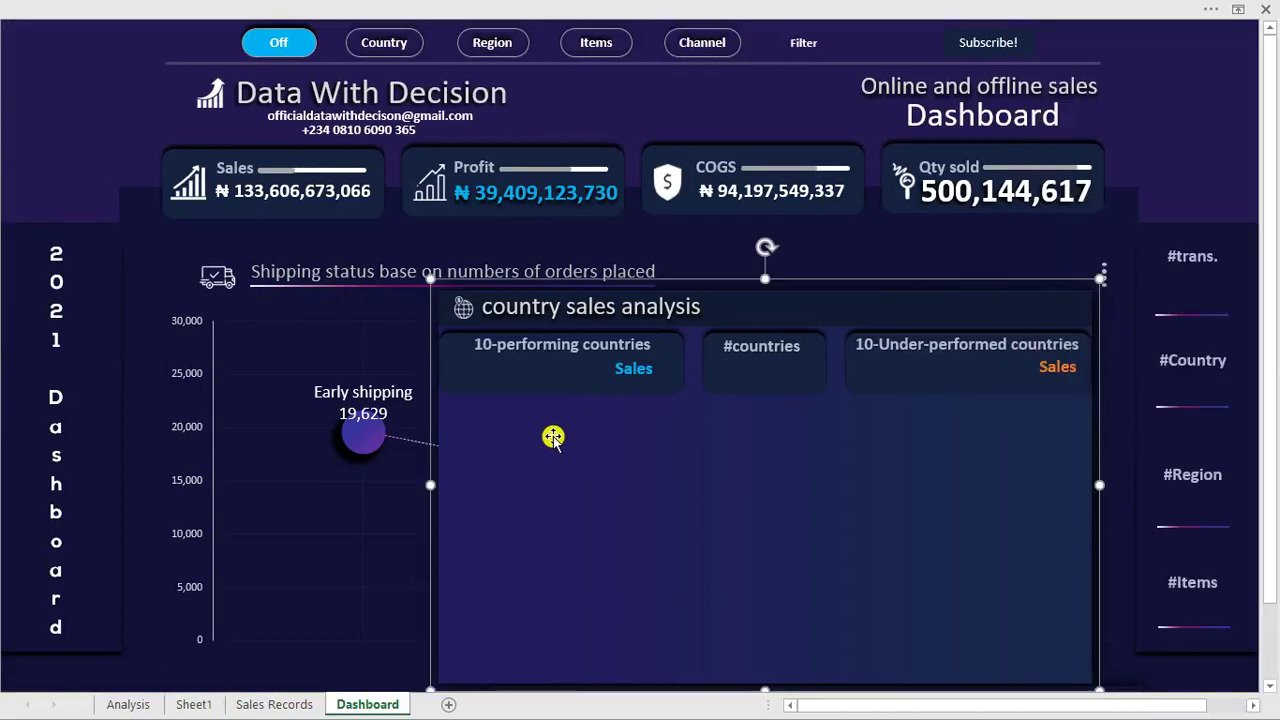
{"action": "key", "text": "ctrl+v"}
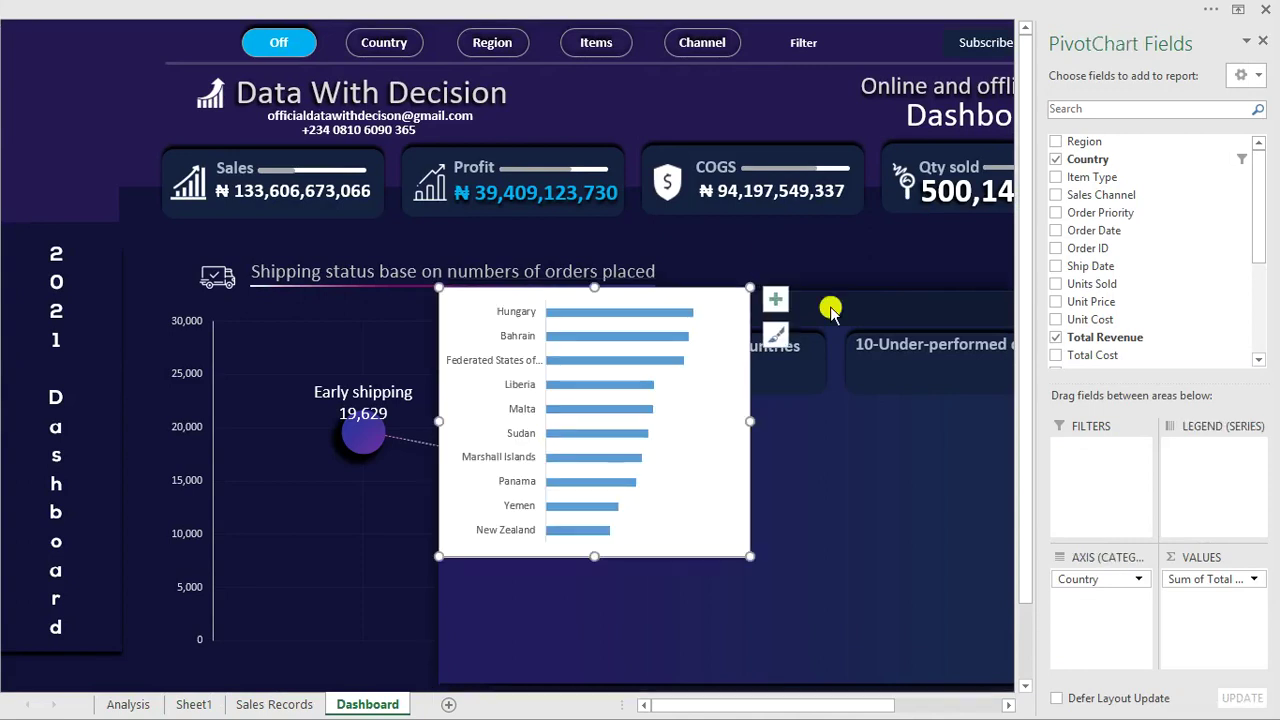
{"action": "left_click", "coordinate": [1263, 43]}
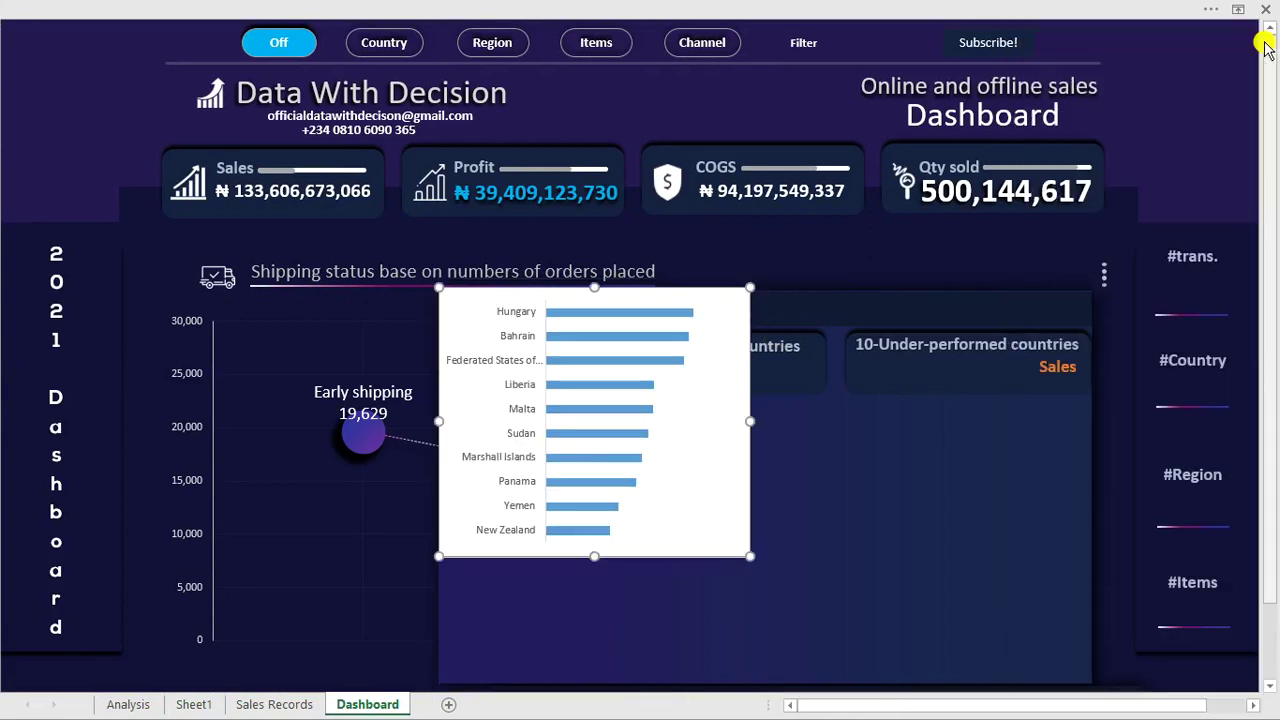
{"action": "left_click_drag", "start_coordinate": [725, 293], "coordinate": [727, 410]}
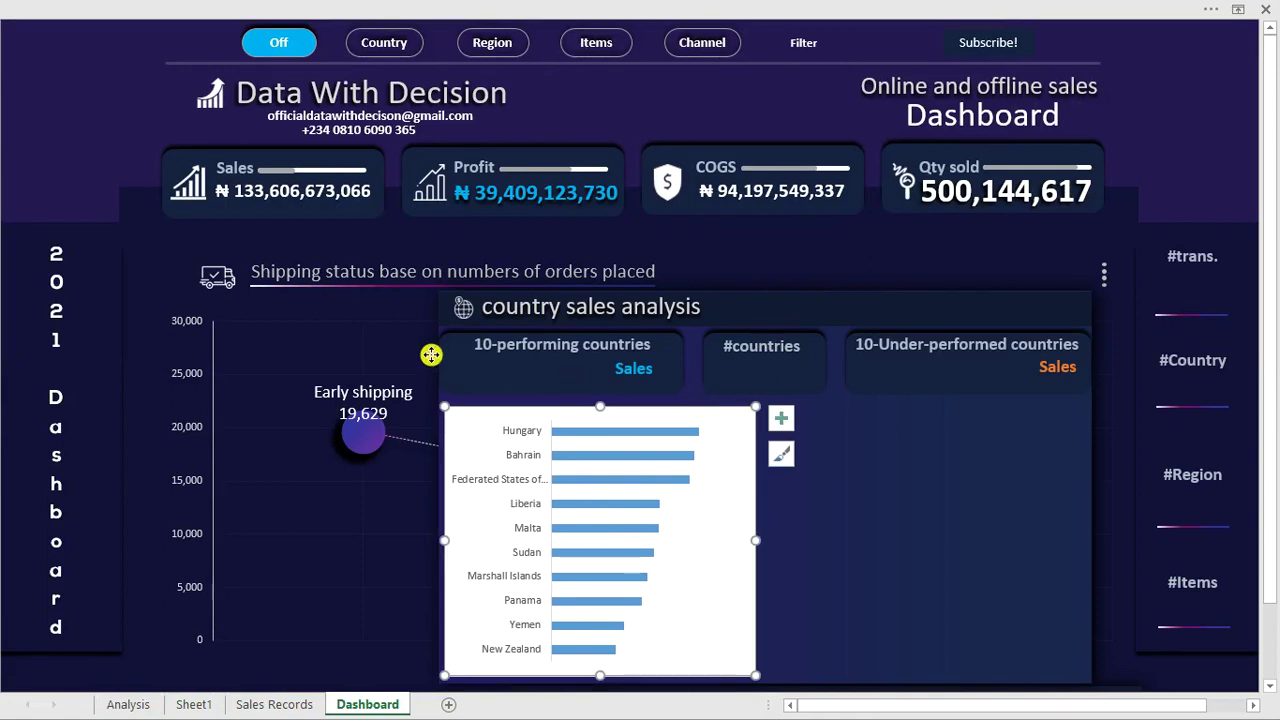
Step: Remove the border and fill from the chart area of the top 10 countries chart
{"action": "key", "text": "ctrl+1"}
{"action": "left_click_drag", "start_coordinate": [689, 160], "coordinate": [298, 135]}
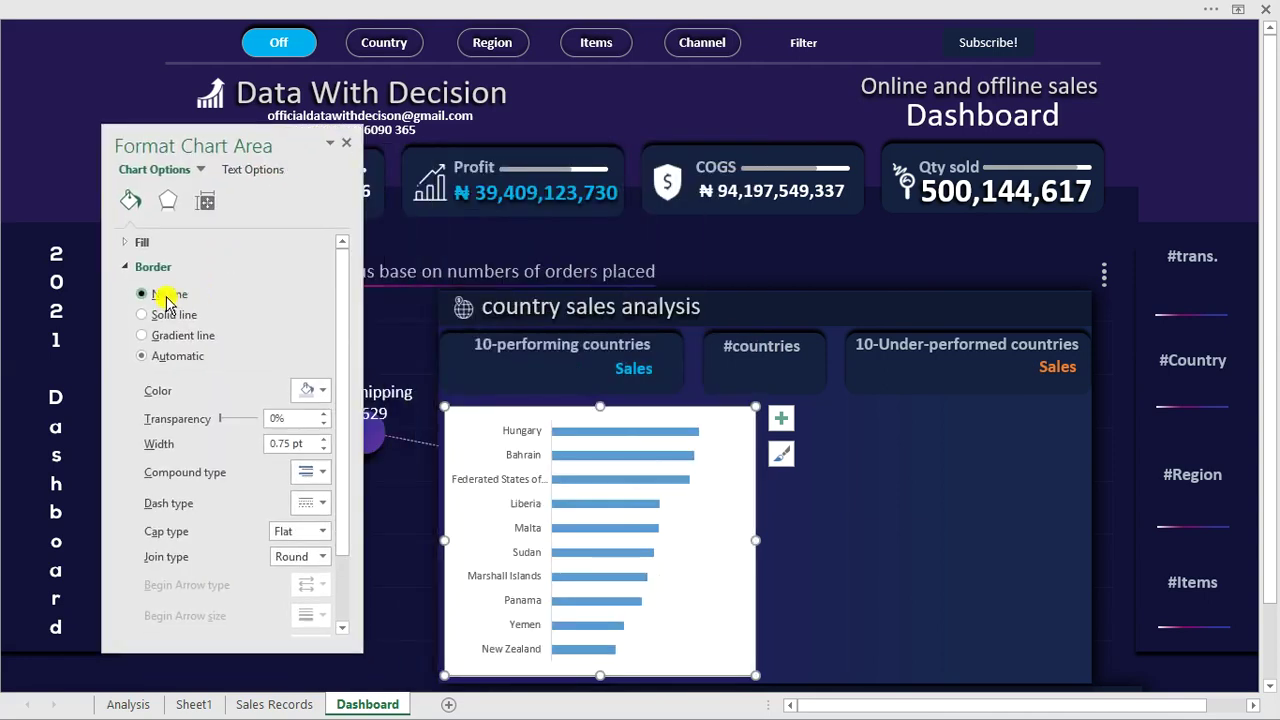
{"action": "left_click", "coordinate": [133, 245]}
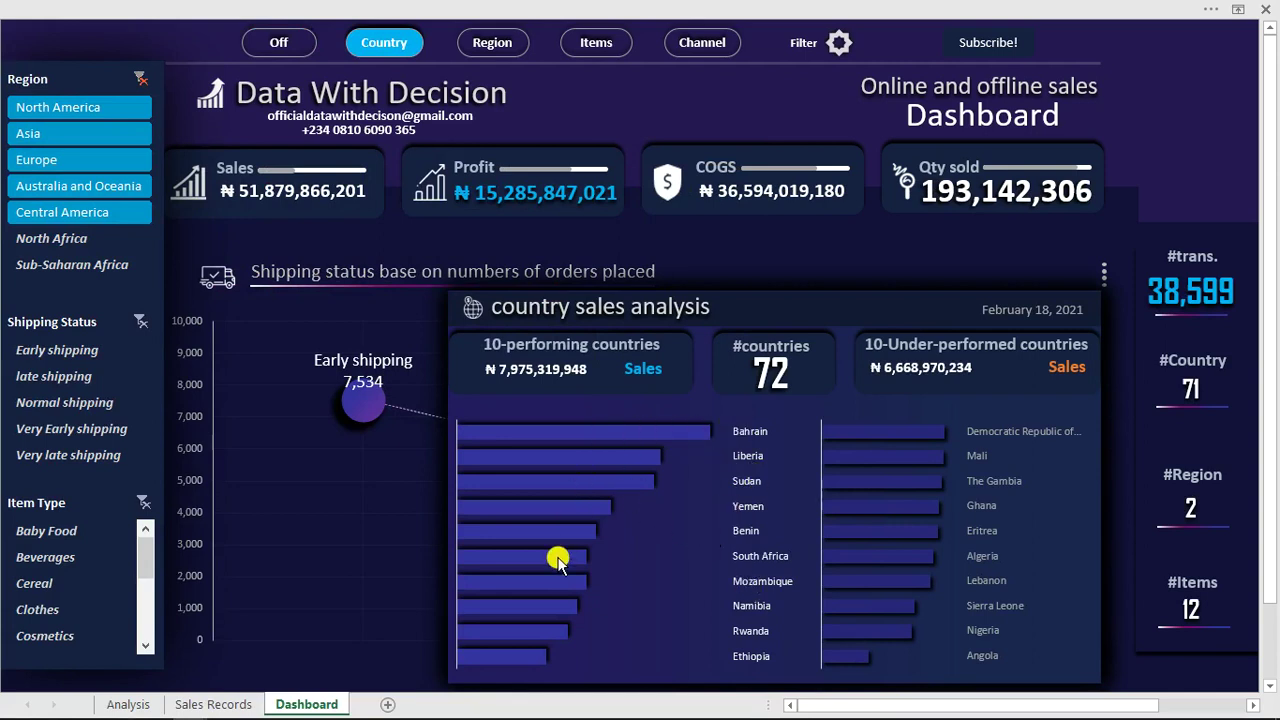
Step: Return to the dashboard workbook being built and set the top 10 chart's country axis label position to High
{"action": "mouse_move", "coordinate": [290, 712]}
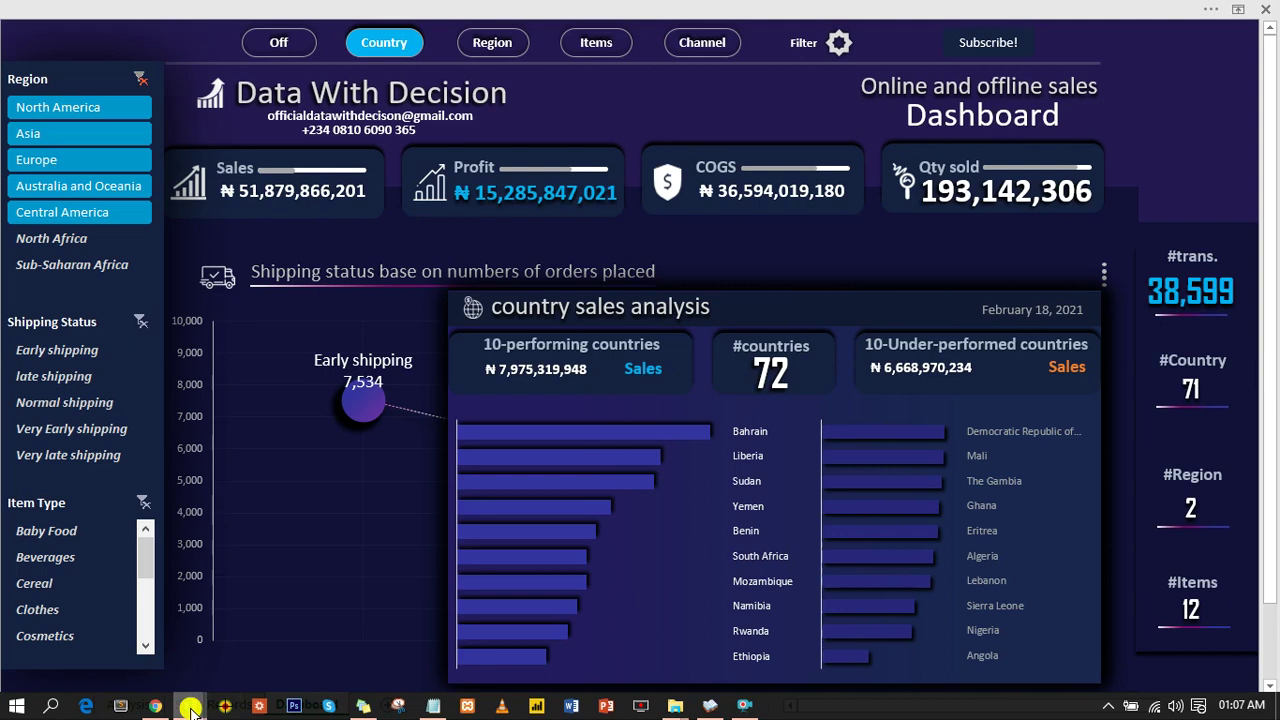
{"action": "mouse_move", "coordinate": [190, 708]}
{"action": "left_click", "coordinate": [264, 655]}
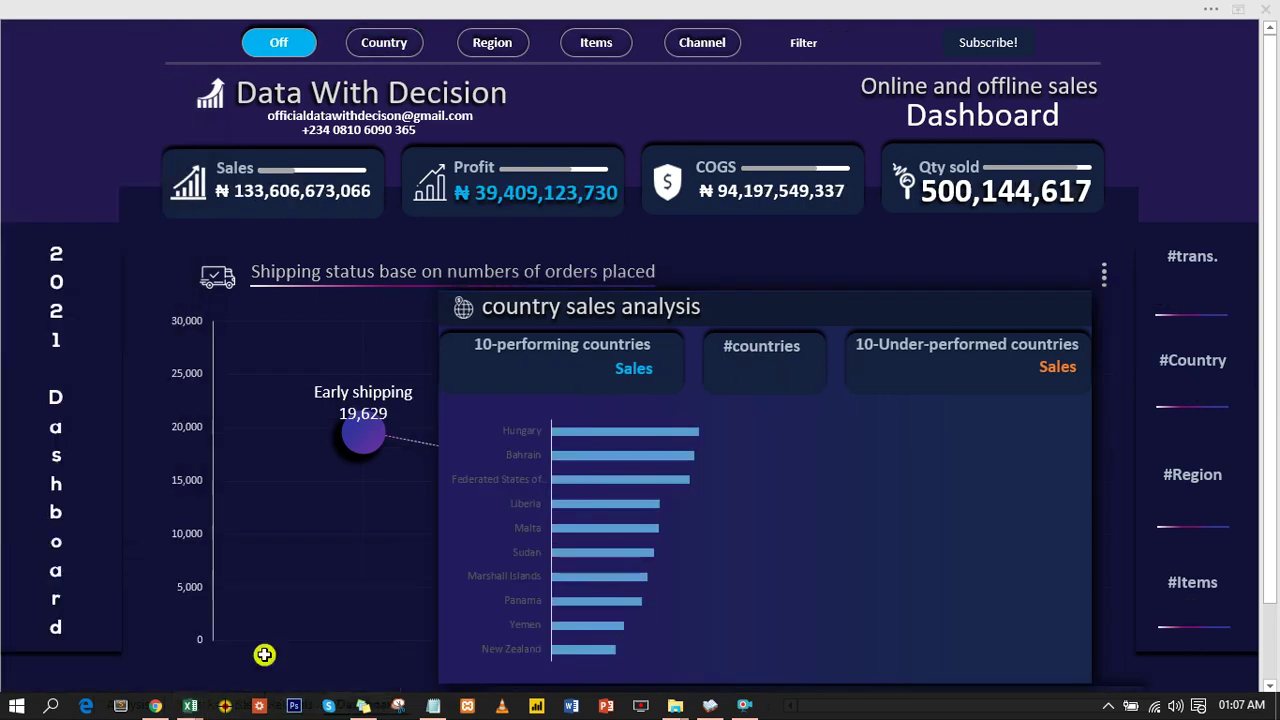
{"action": "left_click", "coordinate": [512, 483]}
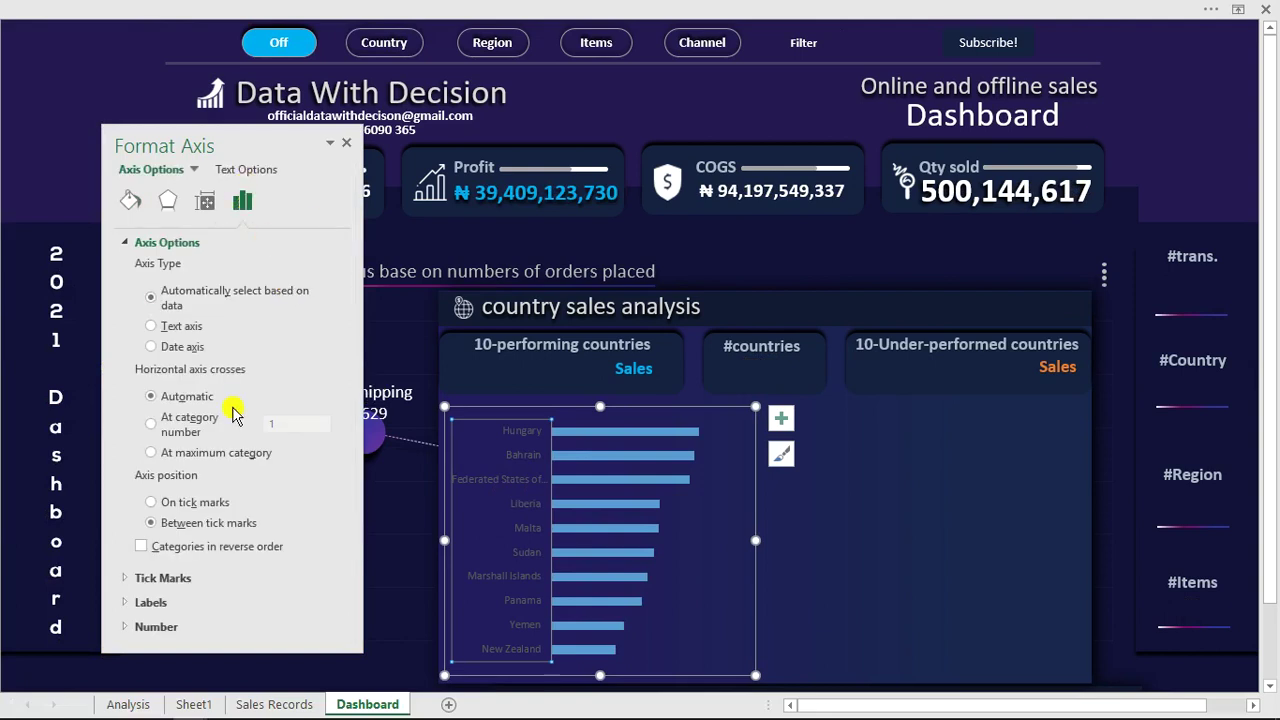
{"action": "left_click", "coordinate": [158, 602]}
{"action": "left_click_drag", "start_coordinate": [346, 482], "coordinate": [346, 594]}
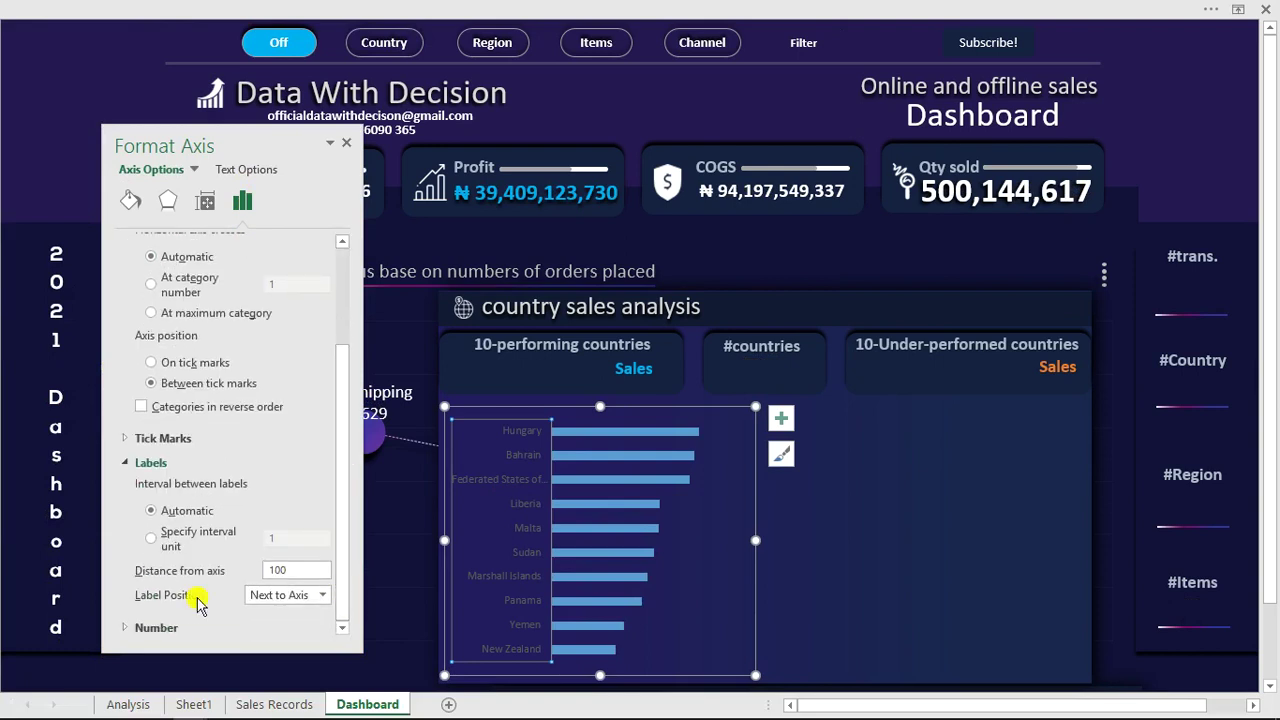
{"action": "left_click", "coordinate": [293, 598]}
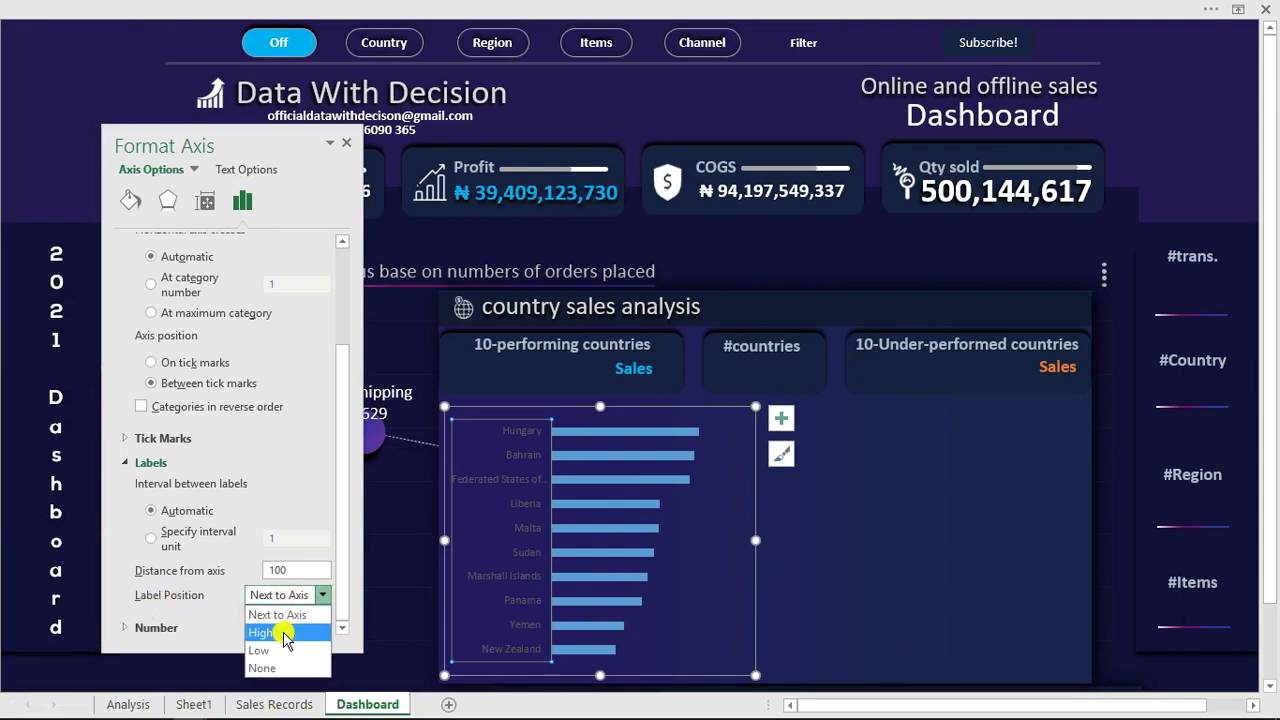
{"action": "left_click", "coordinate": [285, 634]}
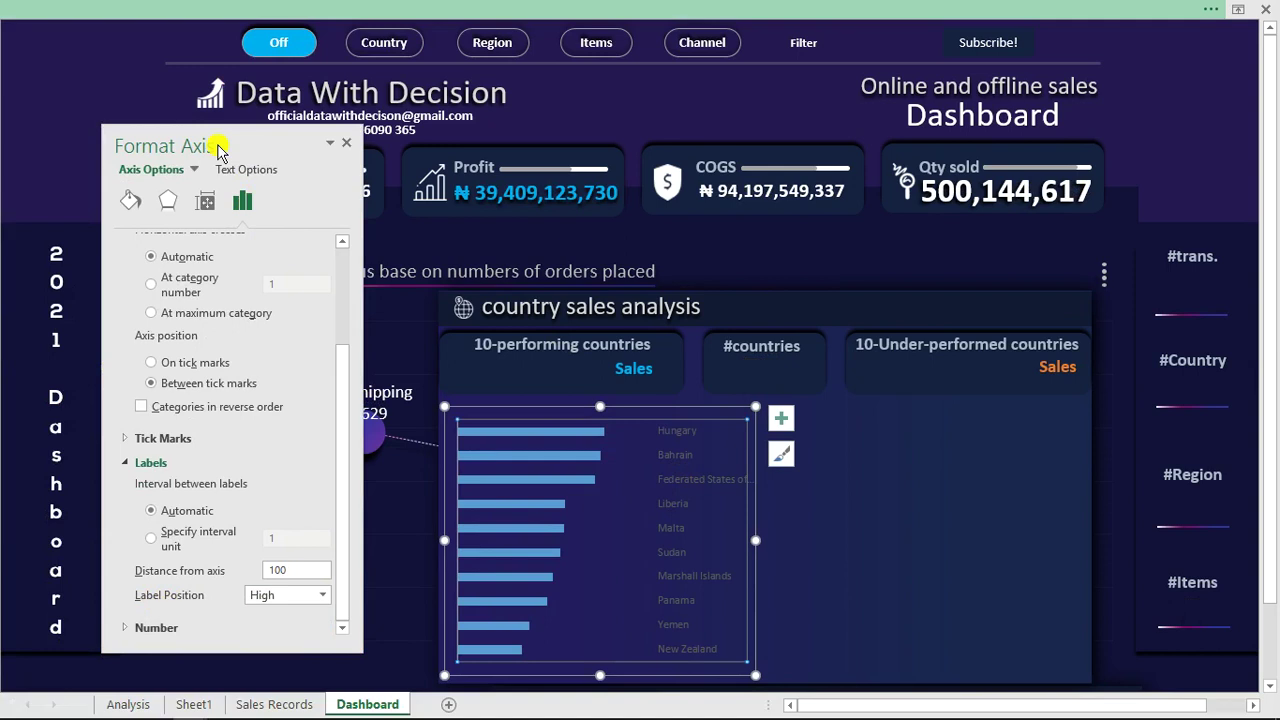
Step: Make the country axis labels of the top 10 chart white and bold
{"action": "left_click", "coordinate": [212, 9]}
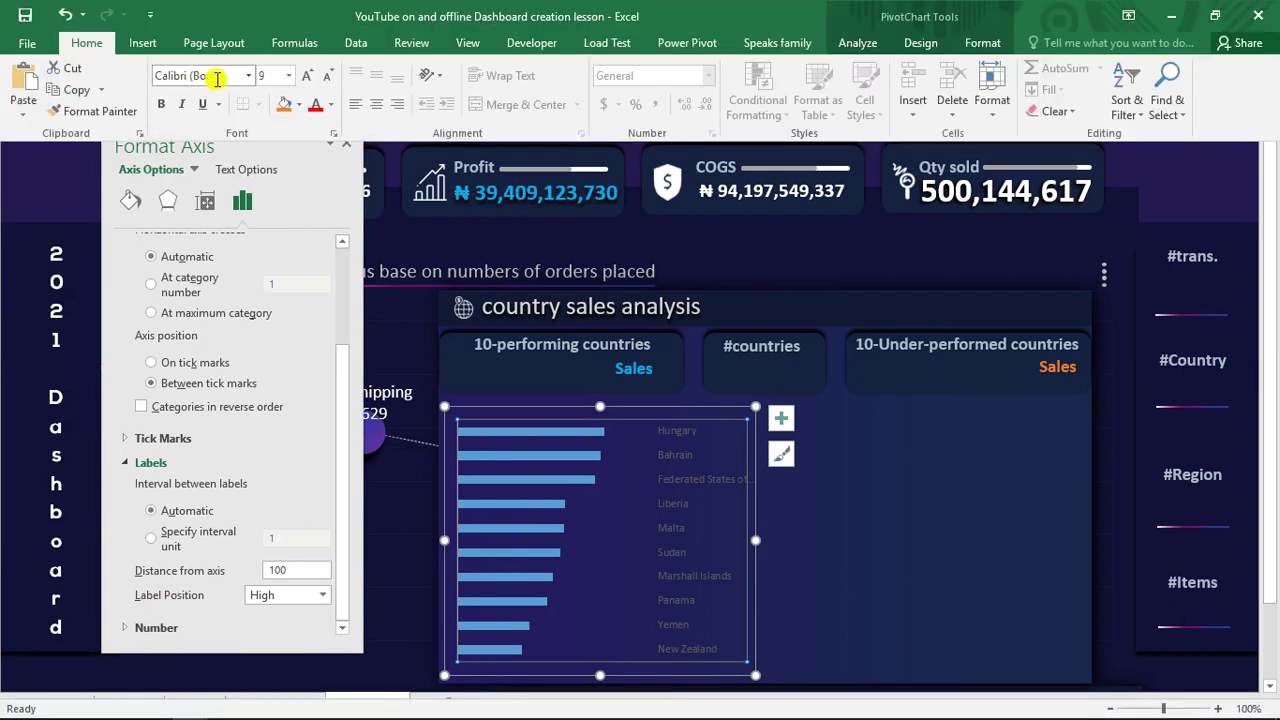
{"action": "left_click", "coordinate": [330, 105]}
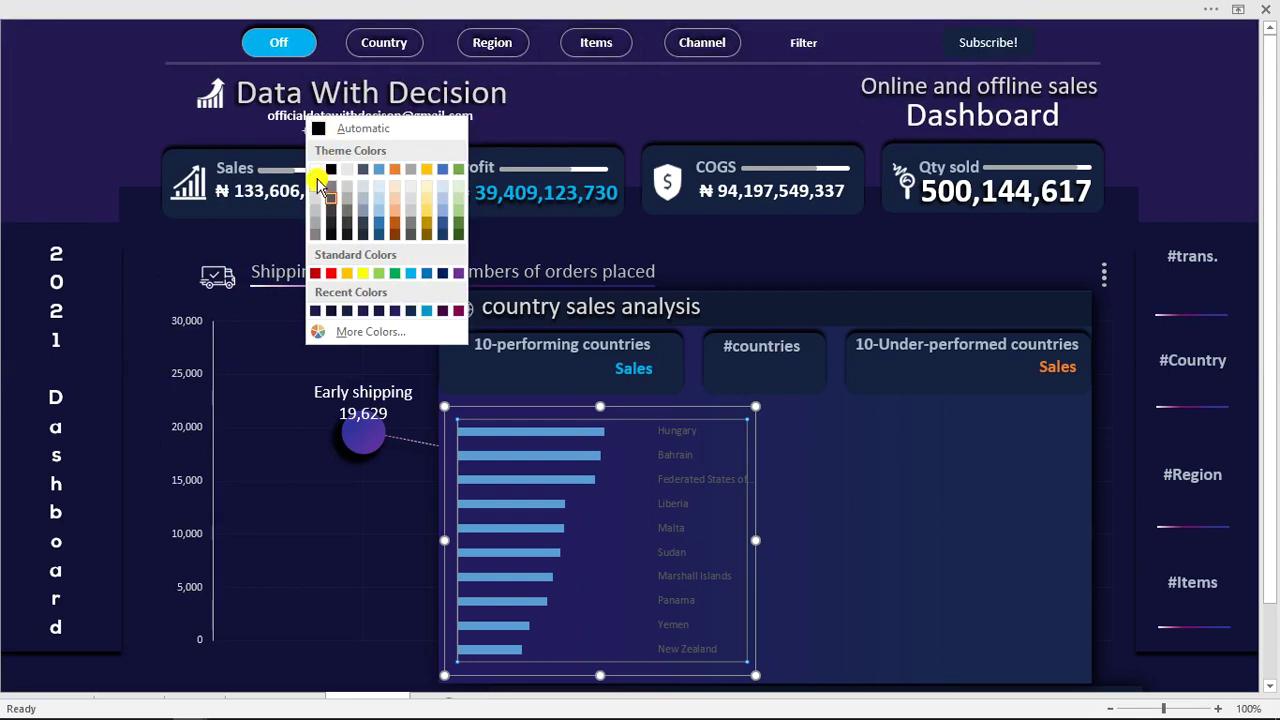
{"action": "left_click", "coordinate": [318, 182]}
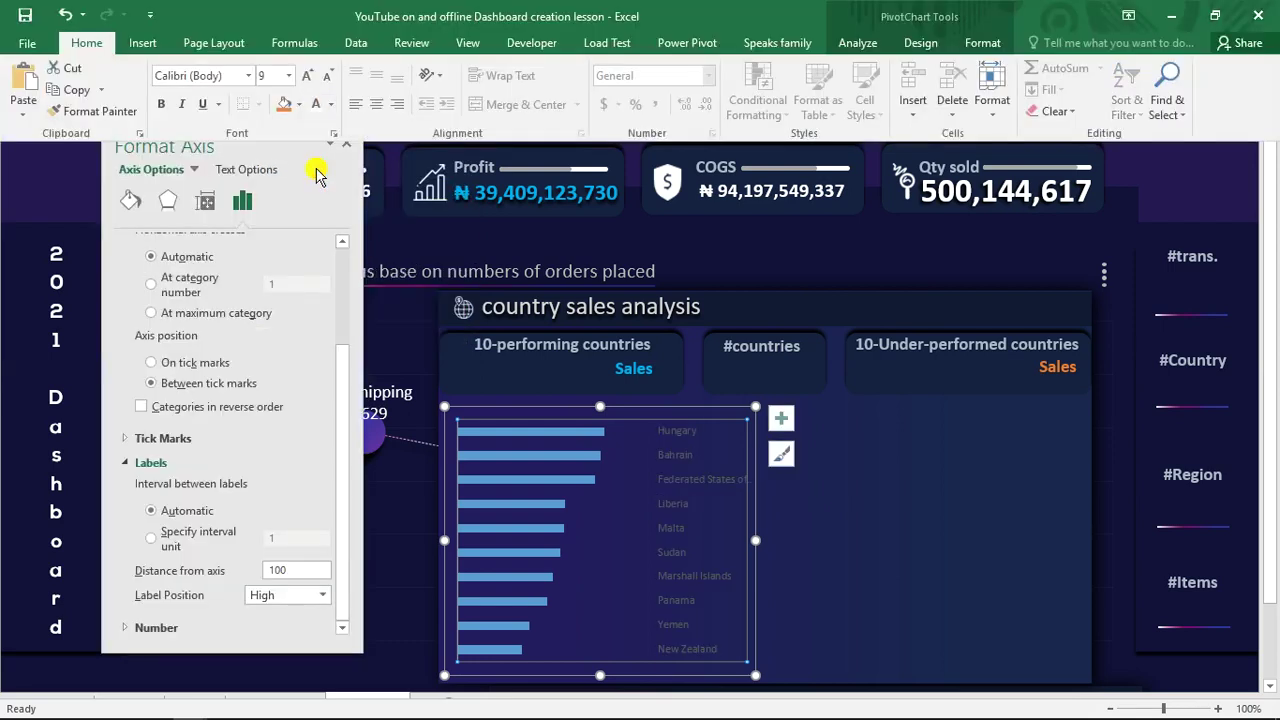
{"action": "left_click", "coordinate": [160, 105]}
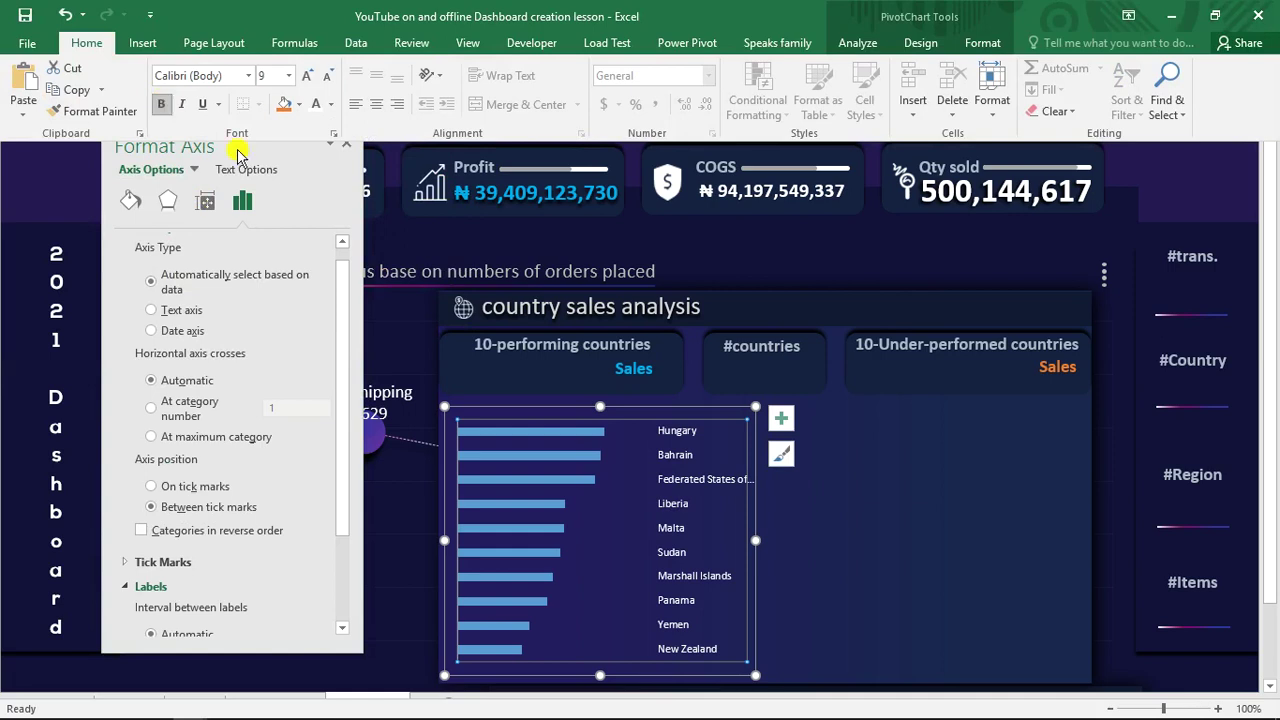
{"action": "key", "text": "ctrl+shift+F1"}
Step: Reduce the gap width of the top 10 chart's bars to about 64% and fill them with the recently used bright blue
{"action": "mouse_move", "coordinate": [570, 434]}
{"action": "left_click", "coordinate": [570, 432]}
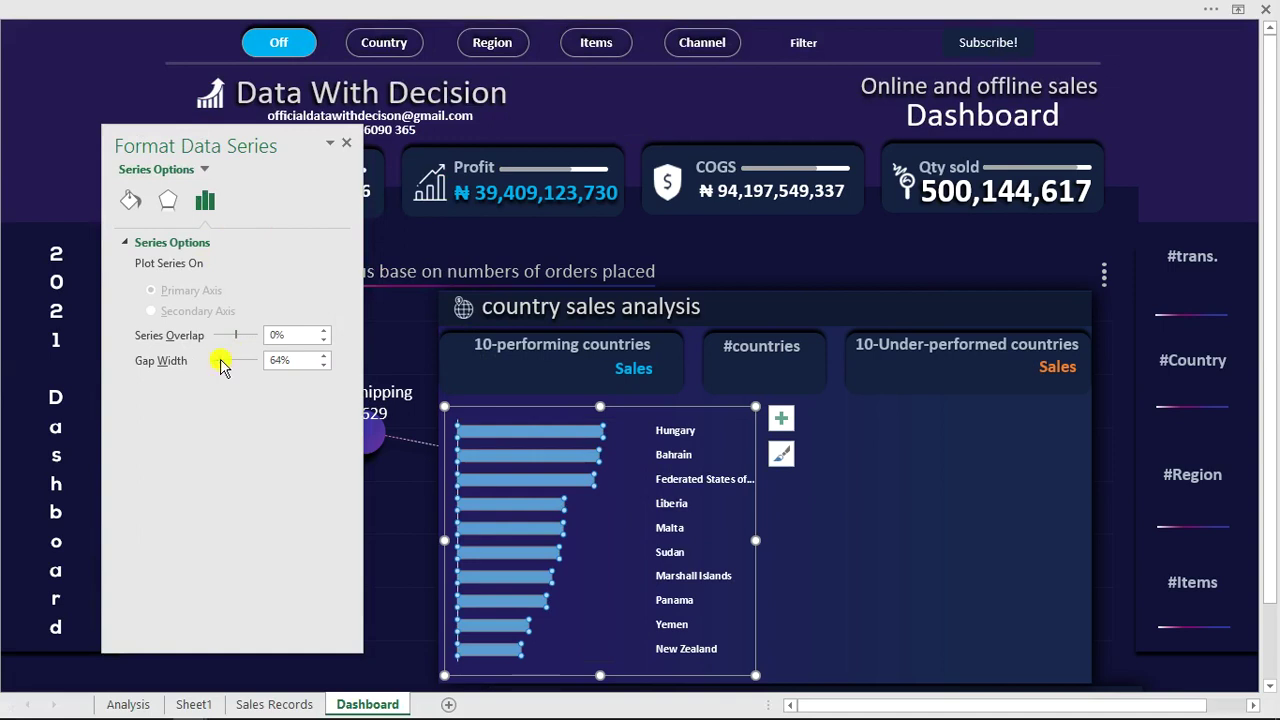
{"action": "left_click", "coordinate": [135, 203]}
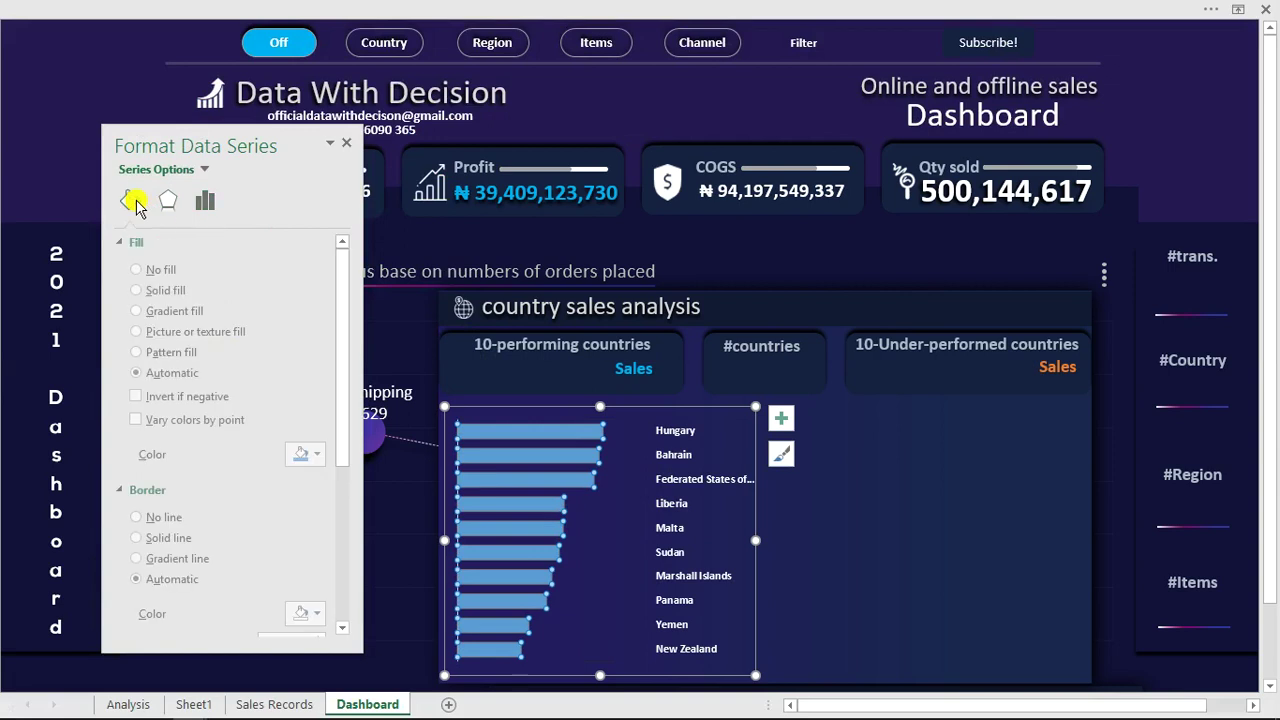
{"action": "left_click", "coordinate": [320, 456]}
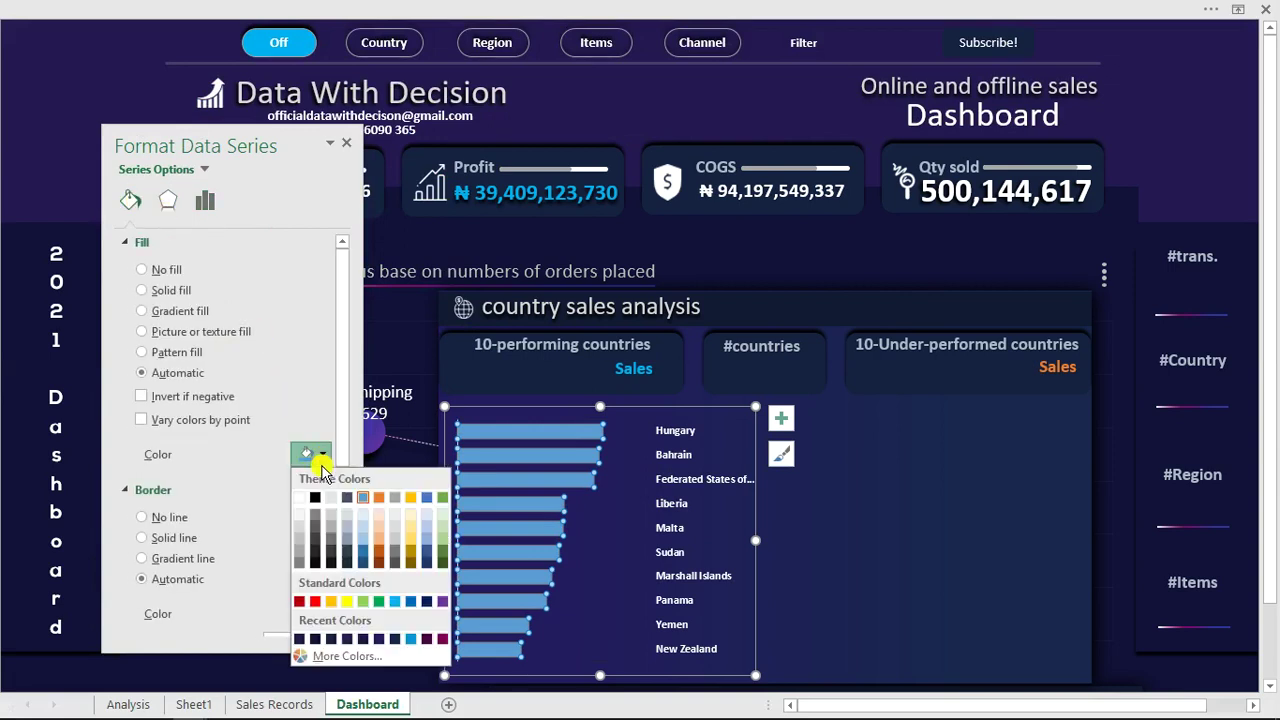
{"action": "left_click", "coordinate": [411, 641]}
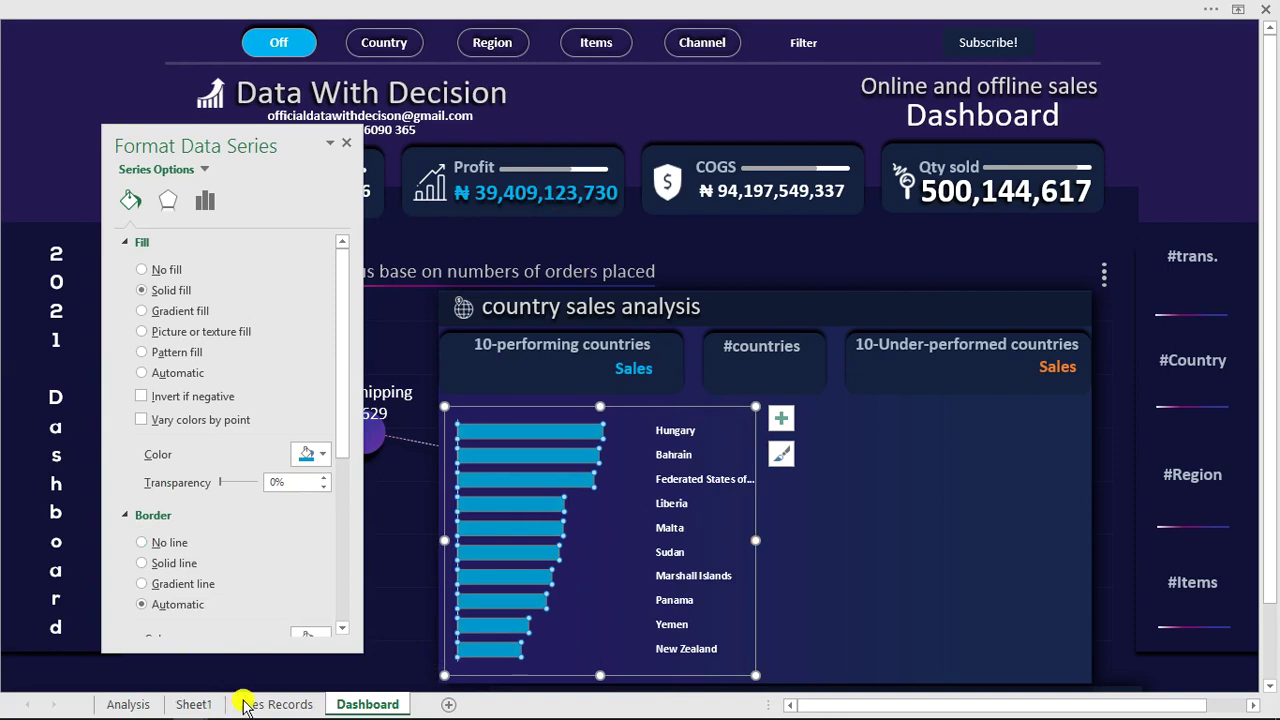
Step: Go to the bottom 10 countries PivotTable on Sheet1 and select a cell in it
{"action": "left_click", "coordinate": [190, 704]}
{"action": "left_click", "coordinate": [545, 208]}
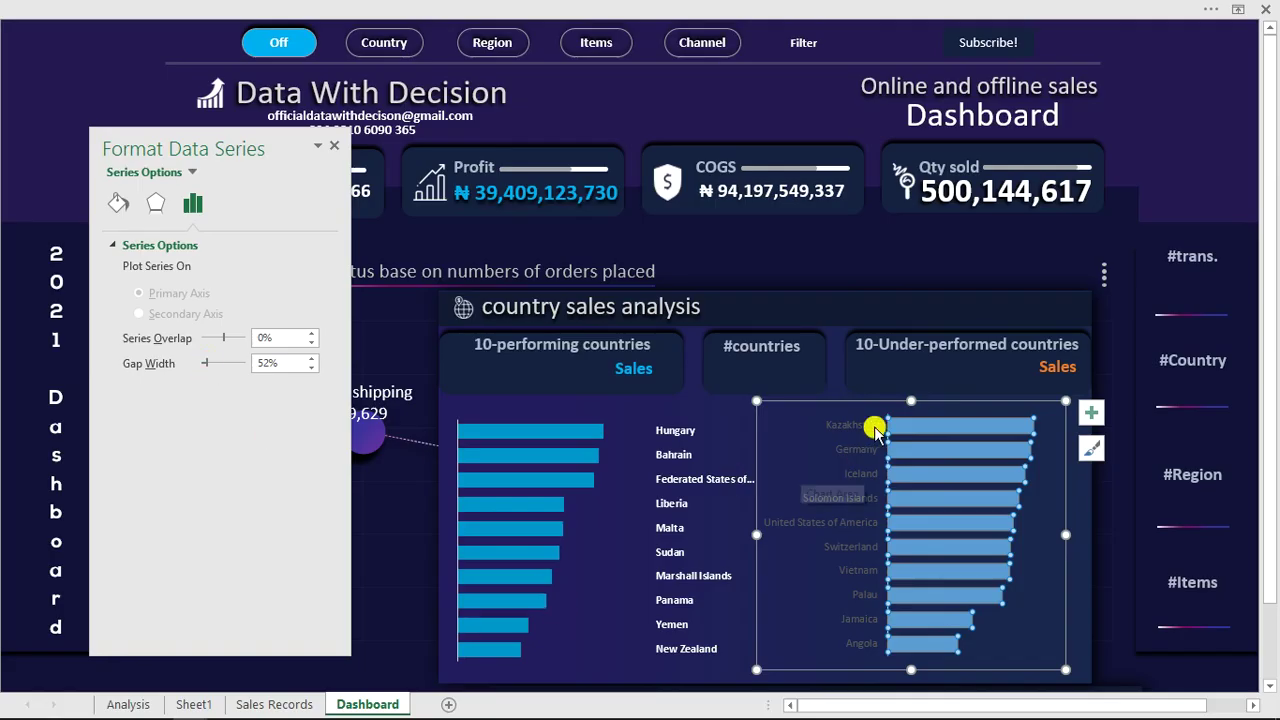
Step: Set the label position of the bottom 10 countries chart's vertical axis to High
{"action": "left_click", "coordinate": [853, 521]}
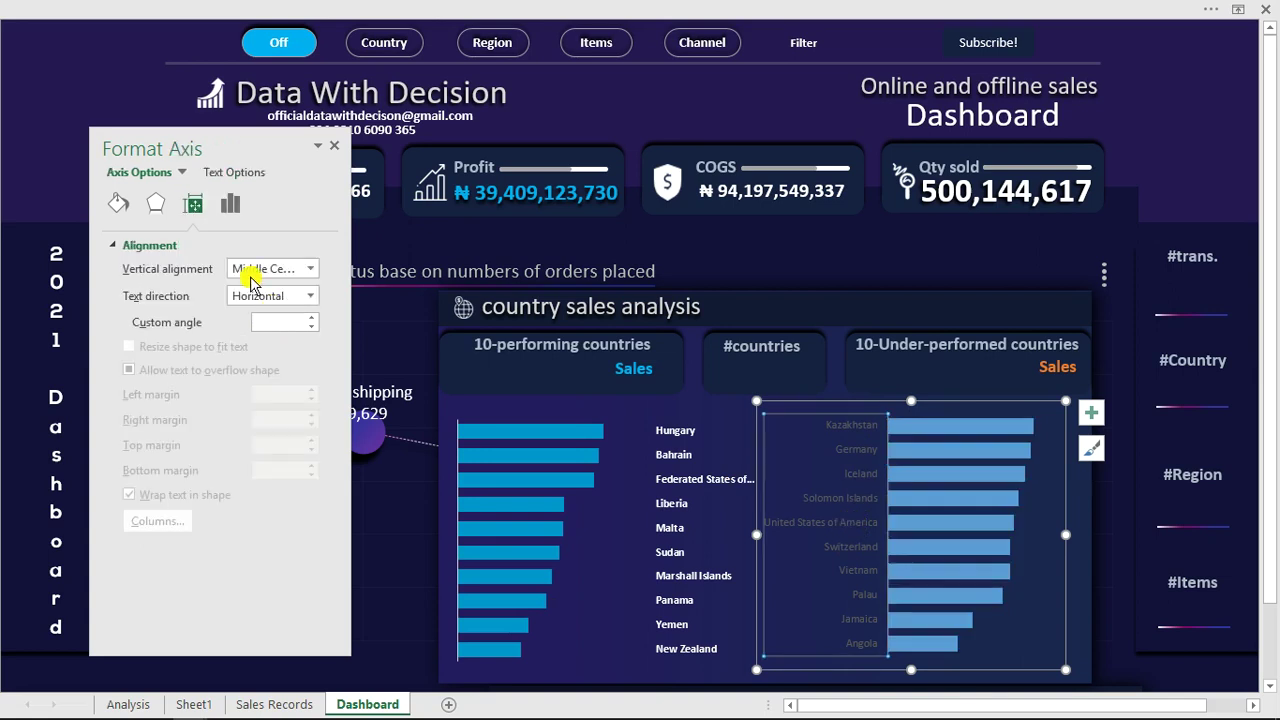
{"action": "left_click", "coordinate": [233, 204]}
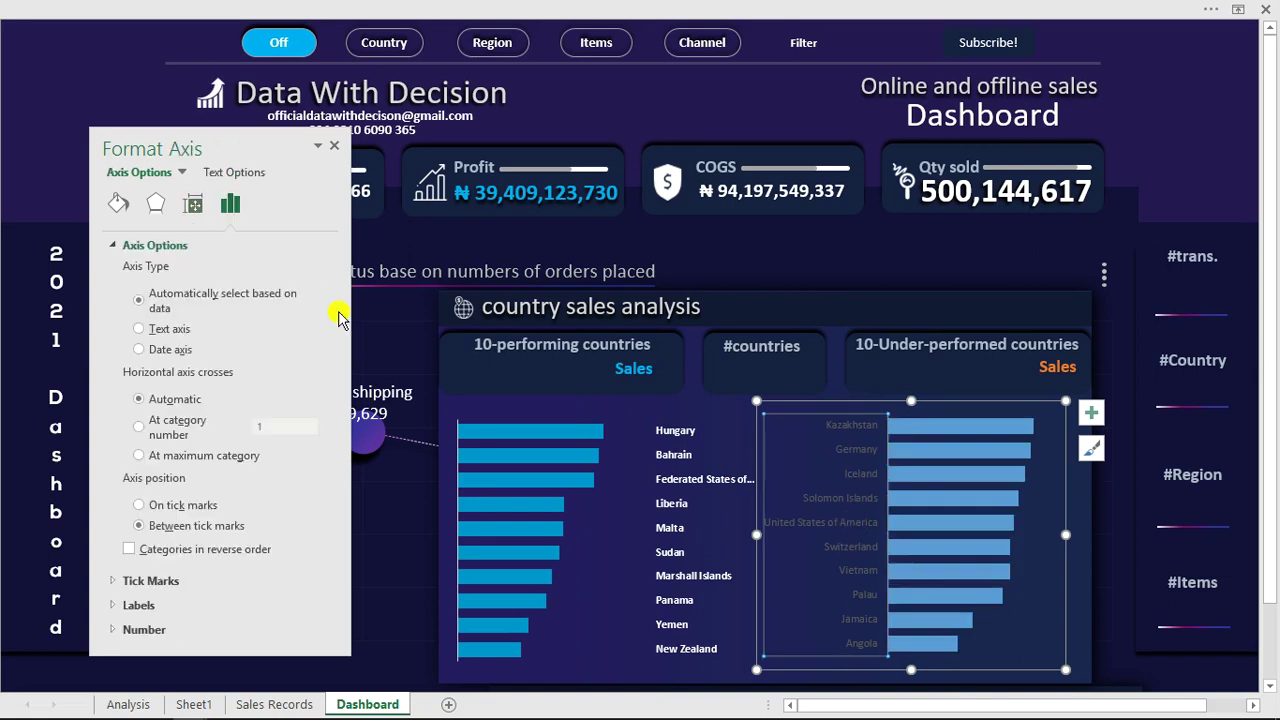
{"action": "left_click", "coordinate": [138, 605]}
{"action": "scroll", "coordinate": [338, 570], "scroll_direction": "down", "scroll_amount": 3}
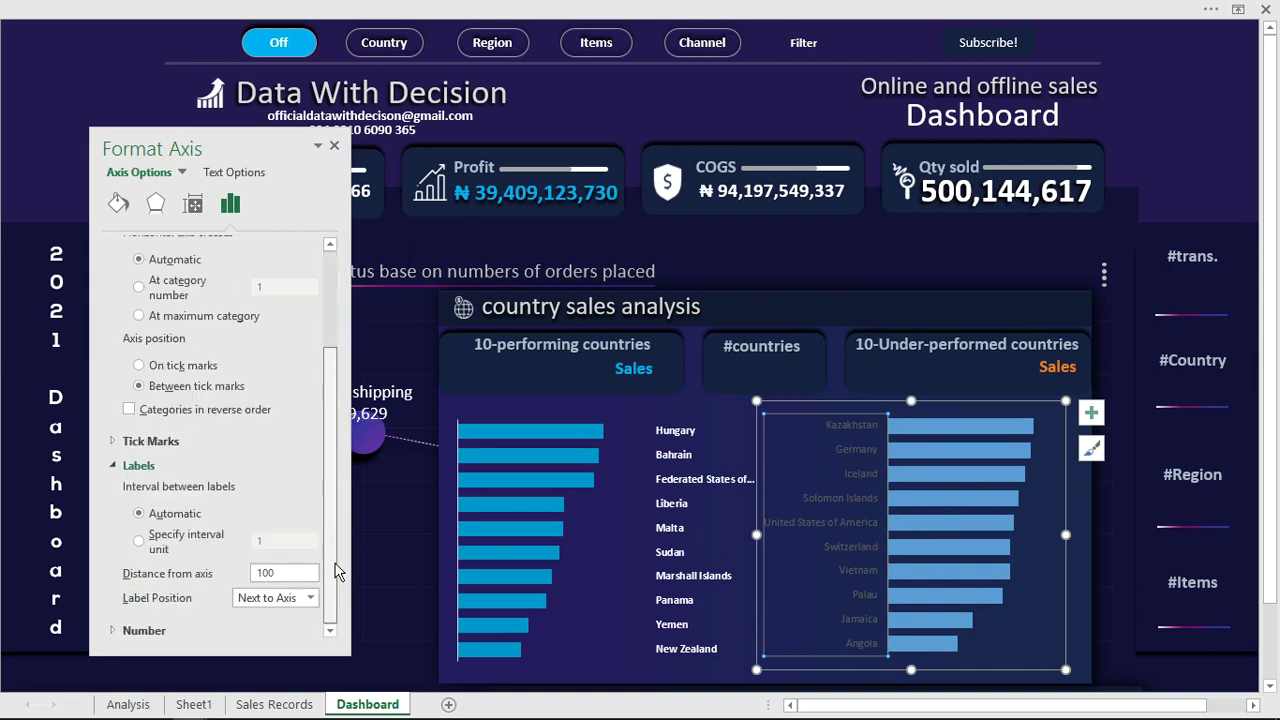
{"action": "left_click", "coordinate": [305, 597]}
{"action": "left_click", "coordinate": [308, 597]}
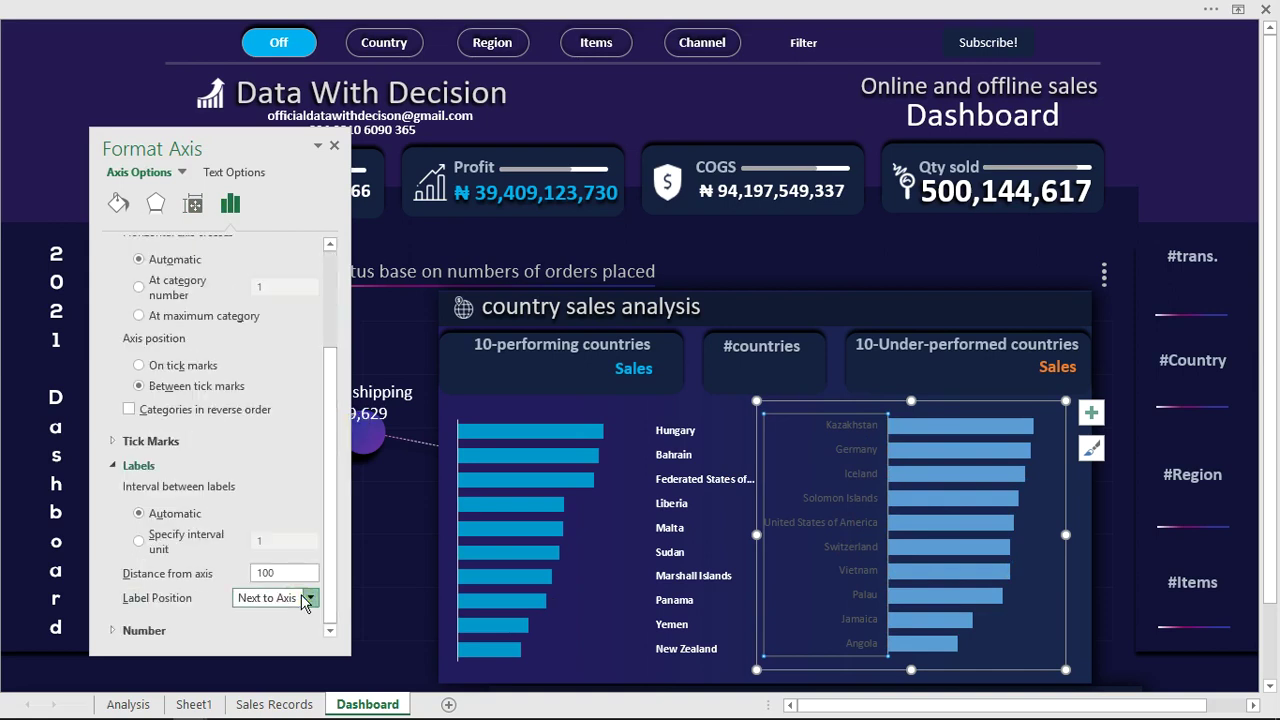
{"action": "left_click", "coordinate": [274, 637]}
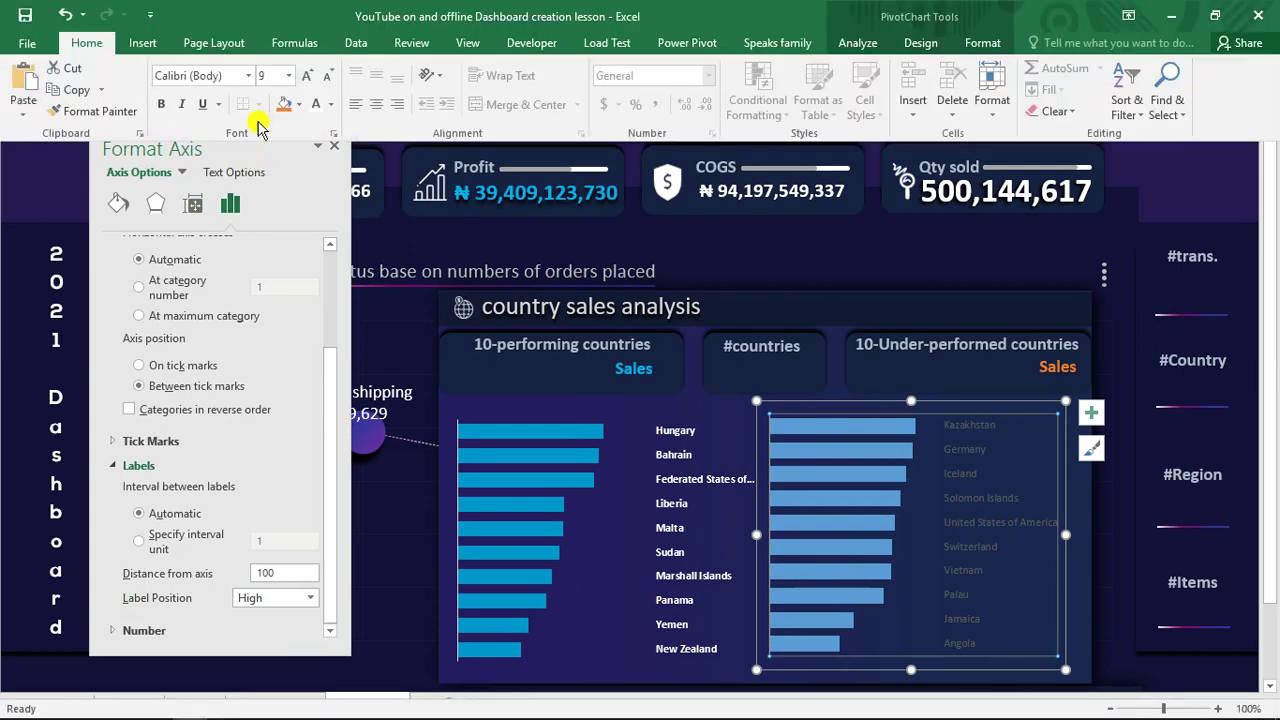
Step: Make the country axis labels of the bottom 10 chart white and bold
{"action": "left_click", "coordinate": [330, 105]}
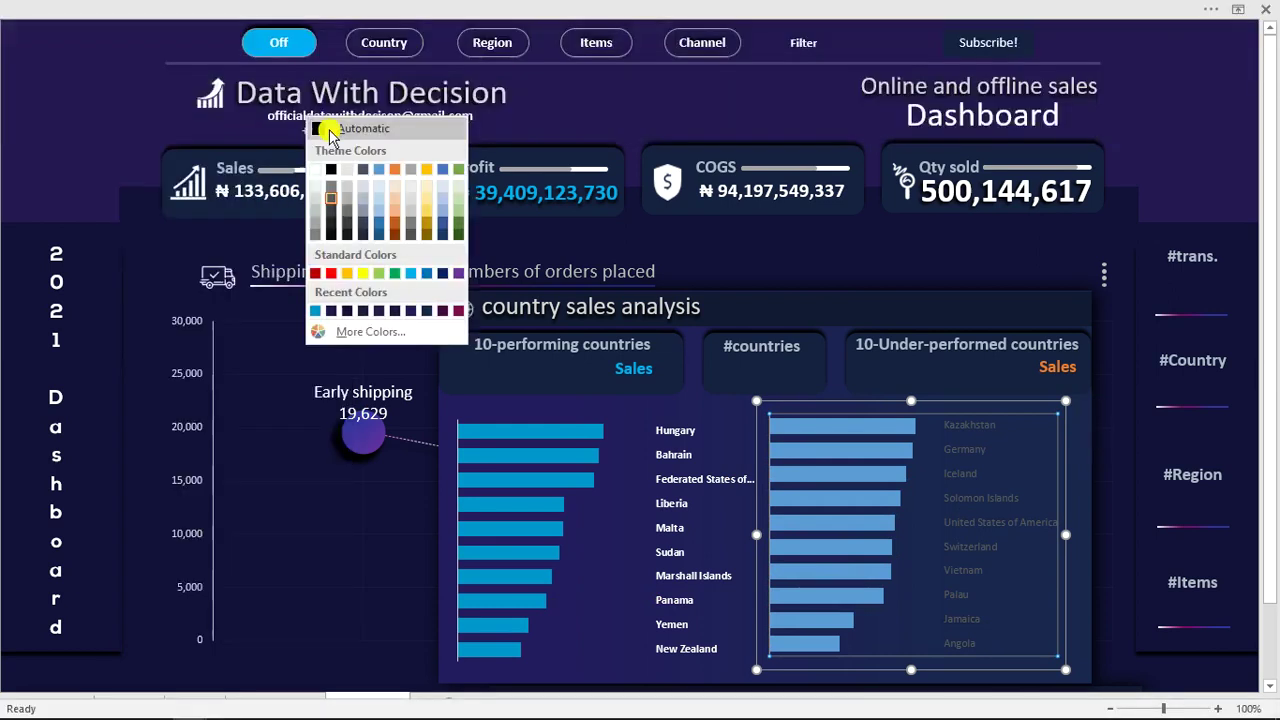
{"action": "left_click", "coordinate": [318, 203]}
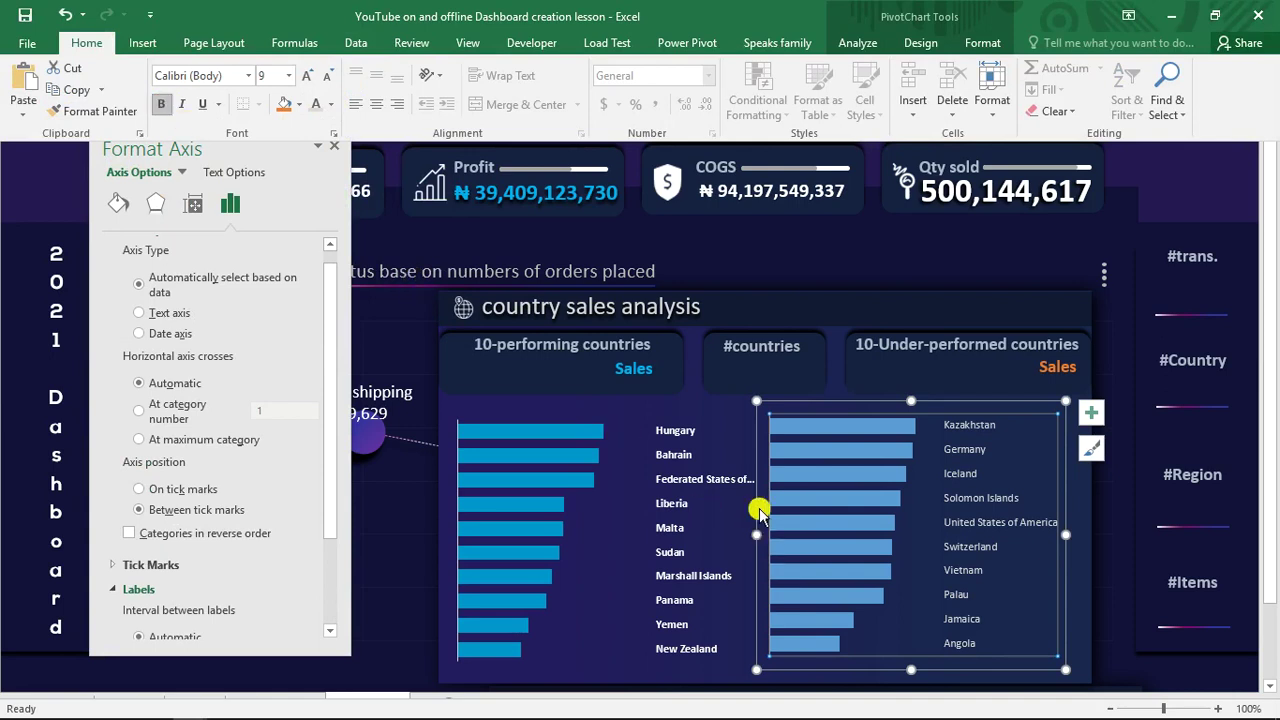
{"action": "key", "text": "ctrl+b"}
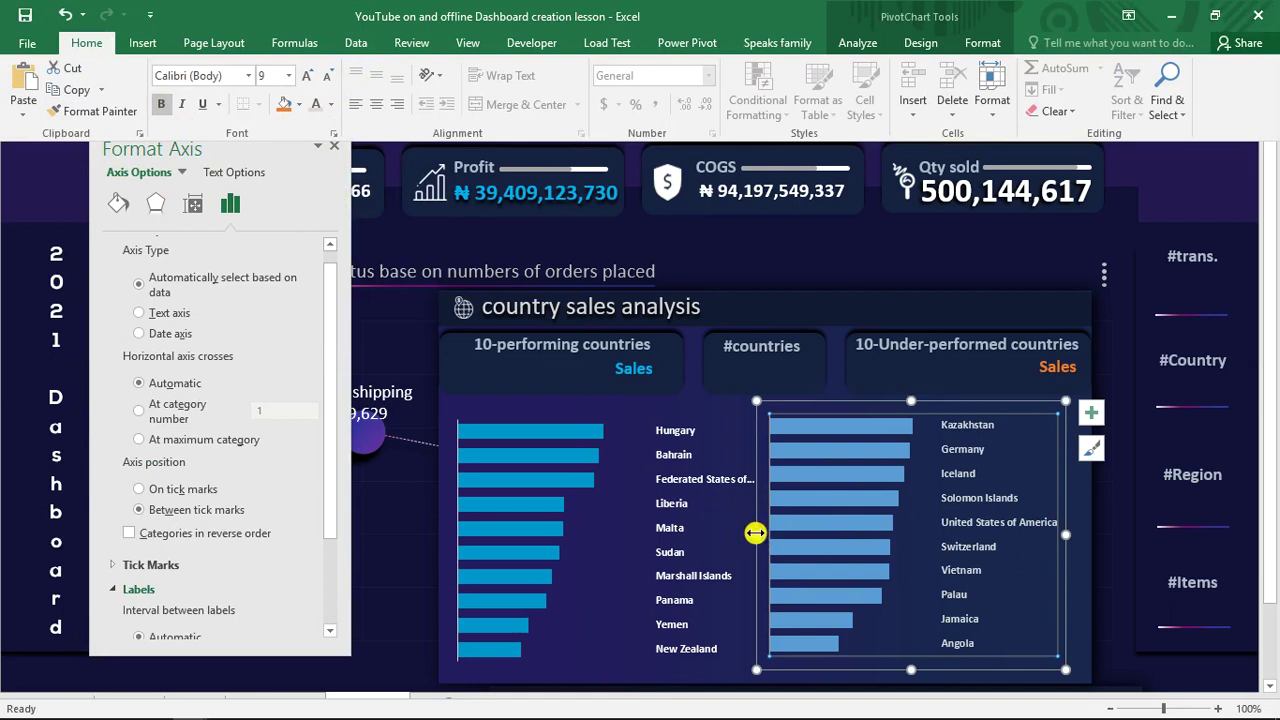
{"action": "key", "text": "ctrl+shift+F1"}
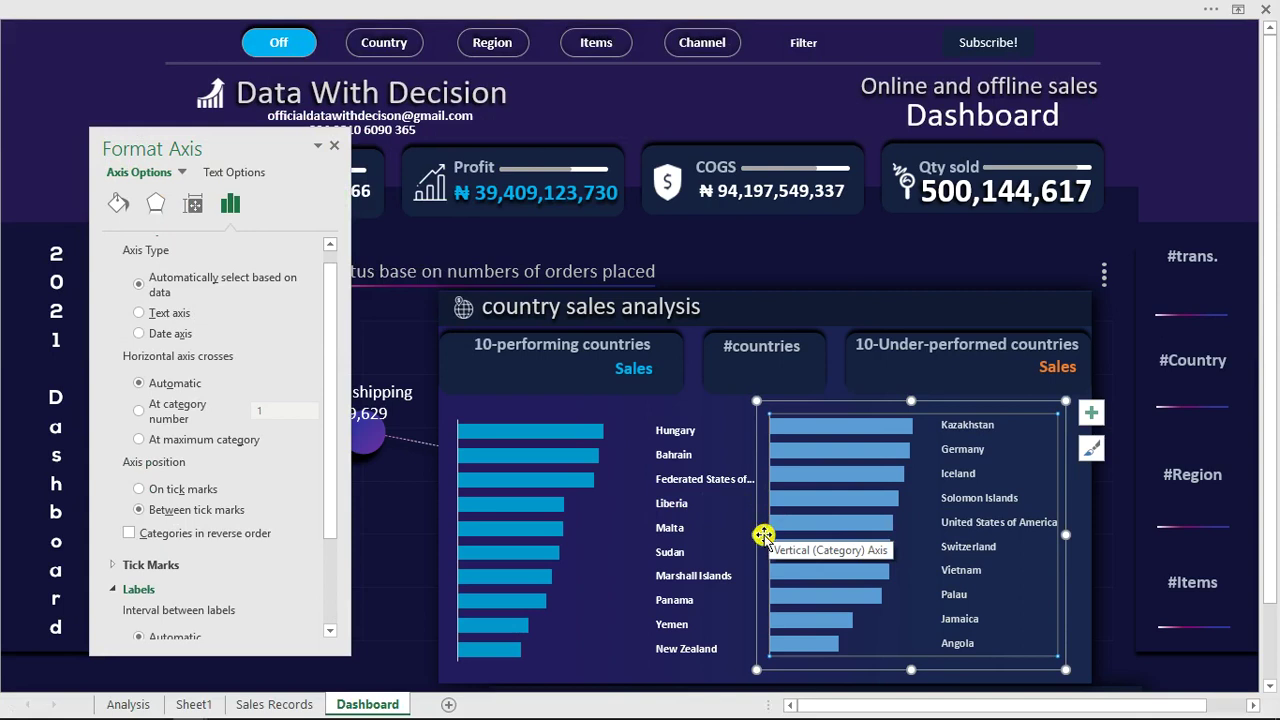
Step: Narrow the bottom 10 chart slightly and give its bars an outer Offset Diagonal Bottom Right shadow with transparency lowered to about 1%
{"action": "left_click_drag", "start_coordinate": [755, 535], "coordinate": [767, 535]}
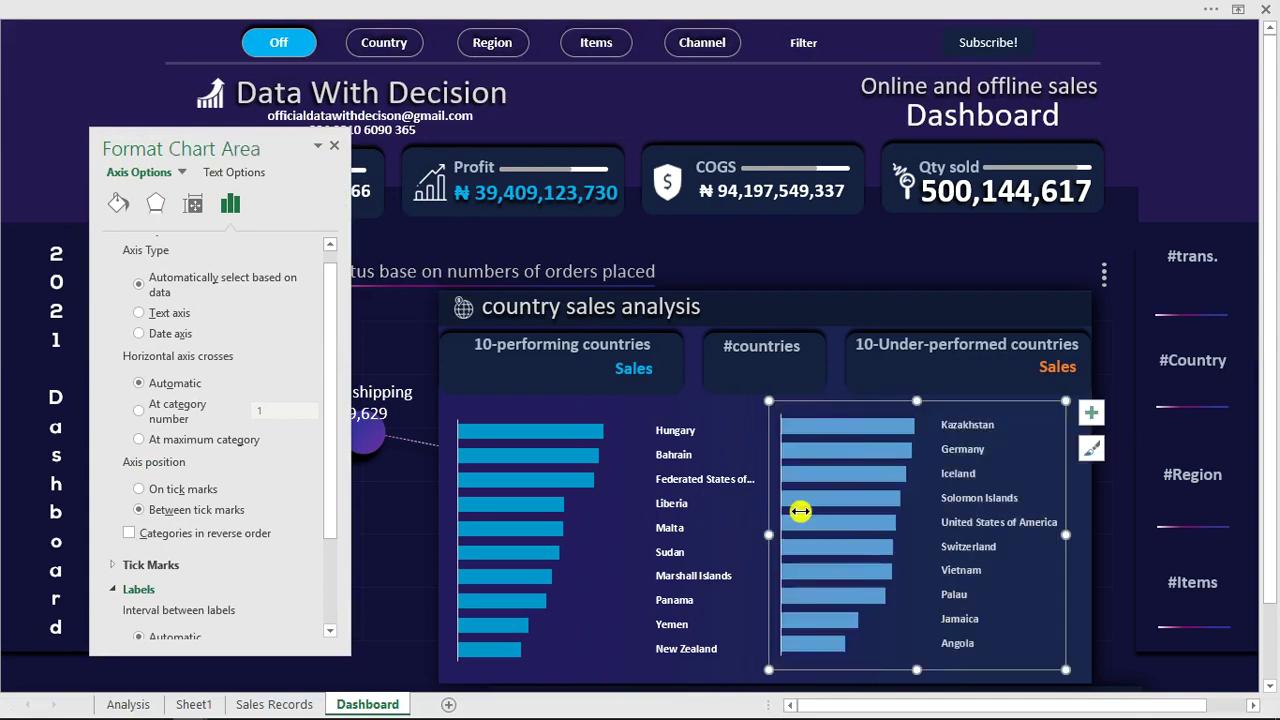
{"action": "left_click", "coordinate": [826, 478]}
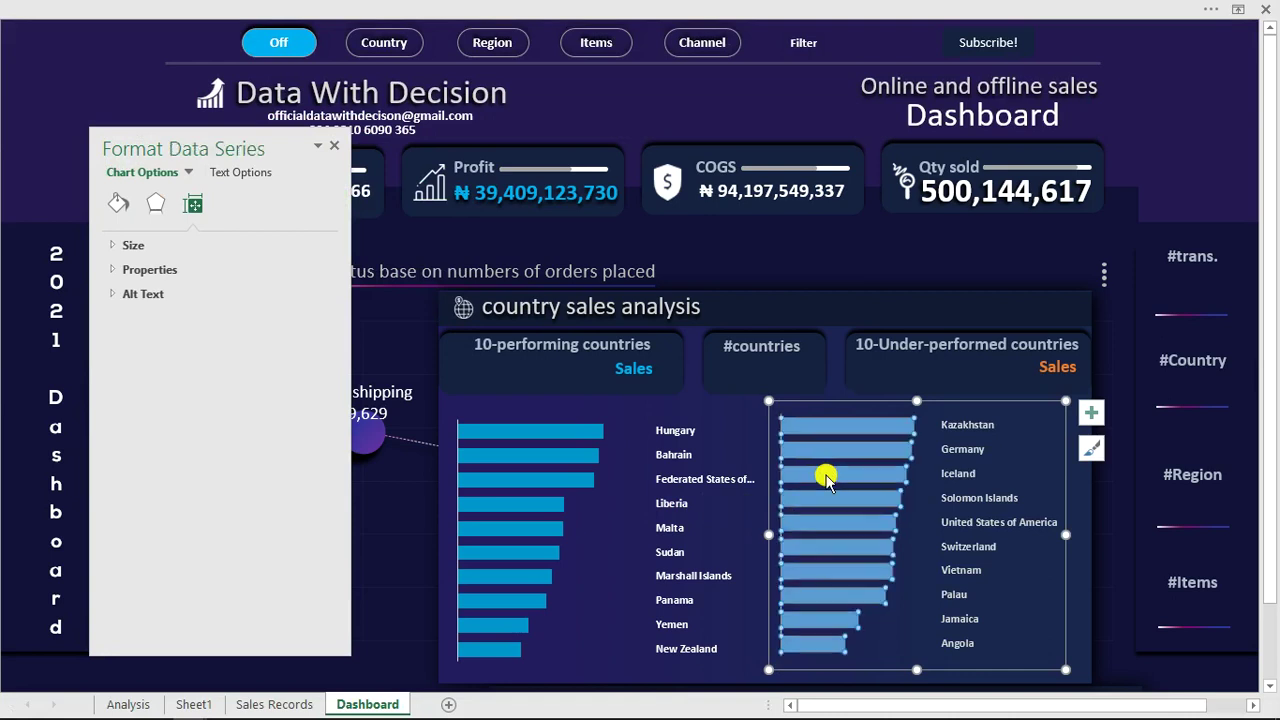
{"action": "left_click", "coordinate": [155, 207]}
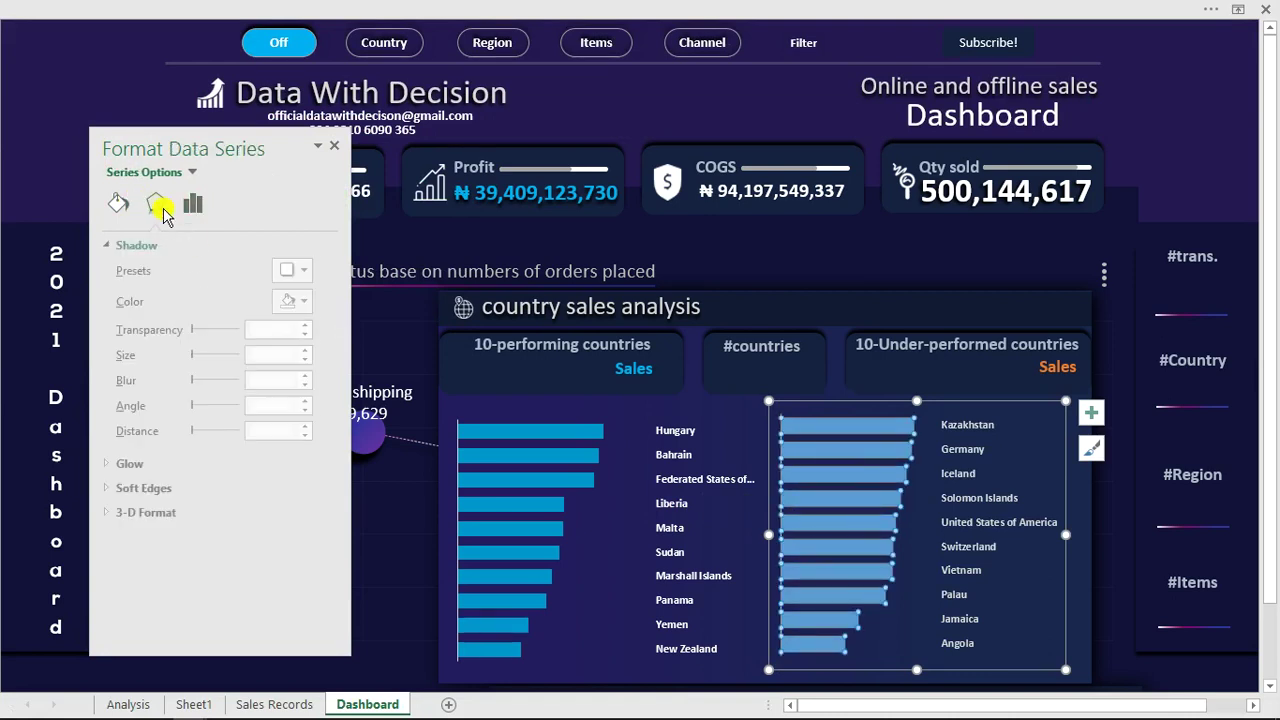
{"action": "left_click", "coordinate": [299, 271]}
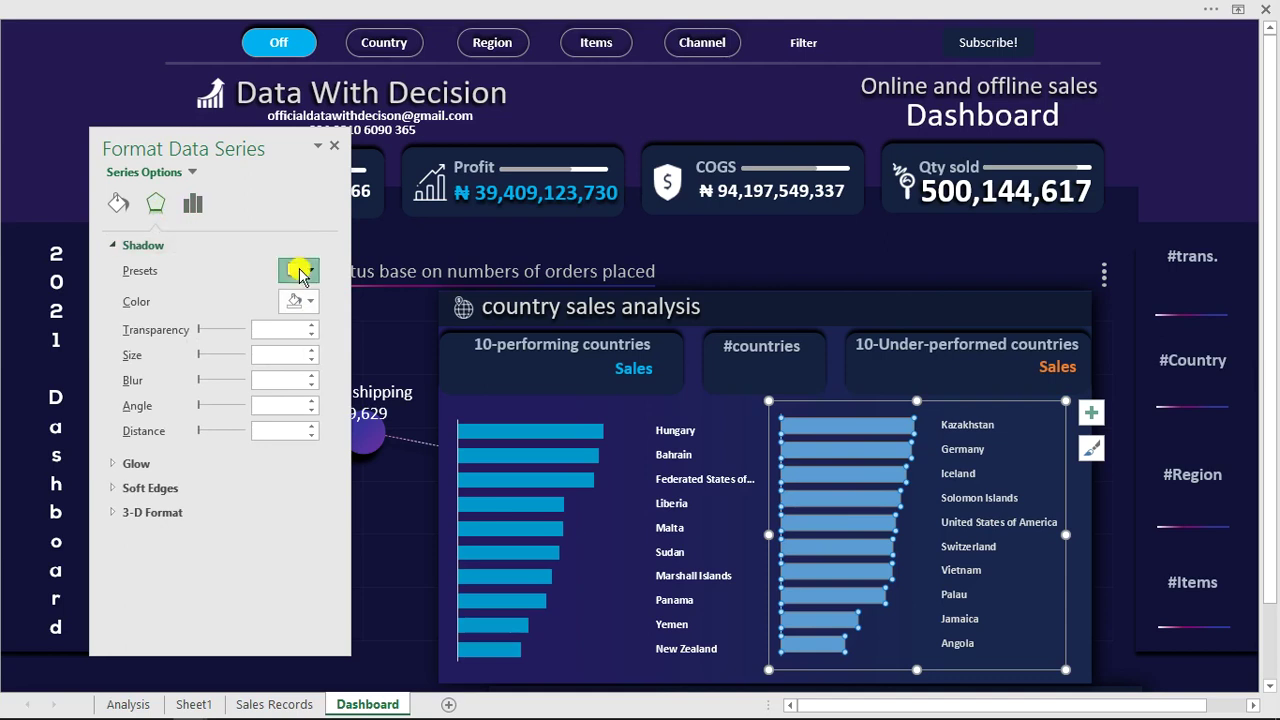
{"action": "left_click", "coordinate": [307, 404]}
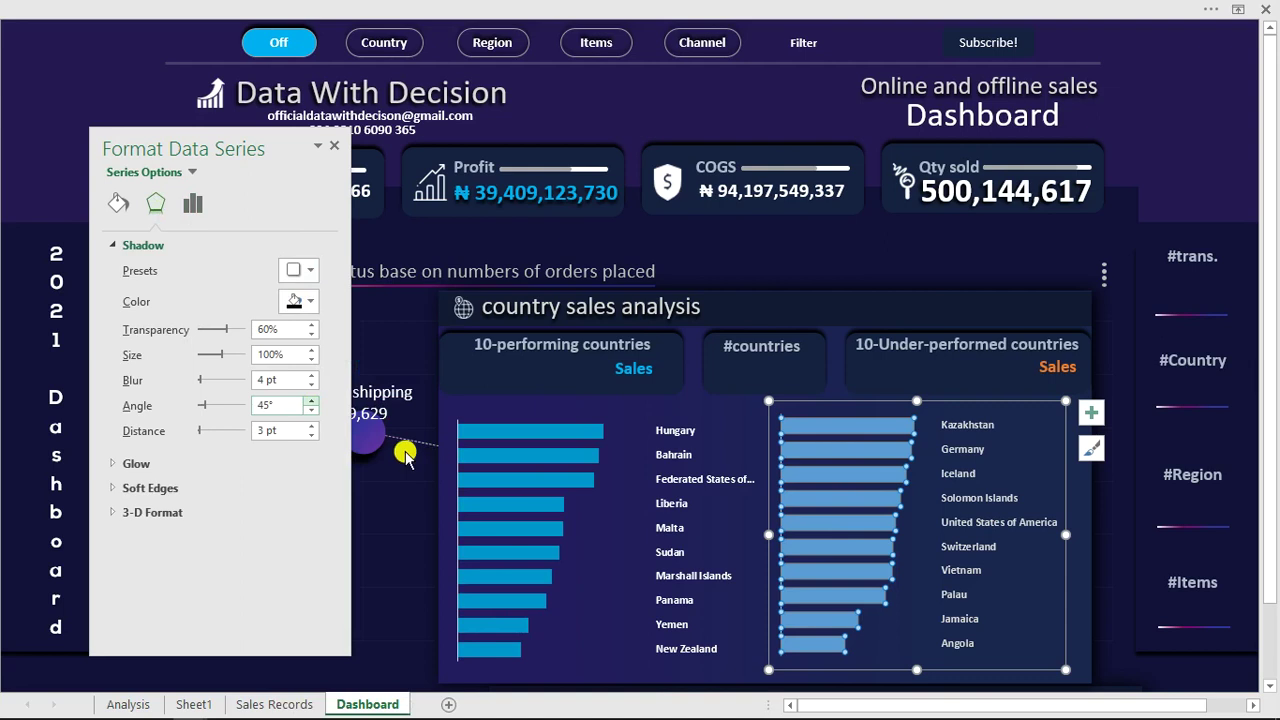
{"action": "left_click_drag", "start_coordinate": [216, 335], "coordinate": [201, 340]}
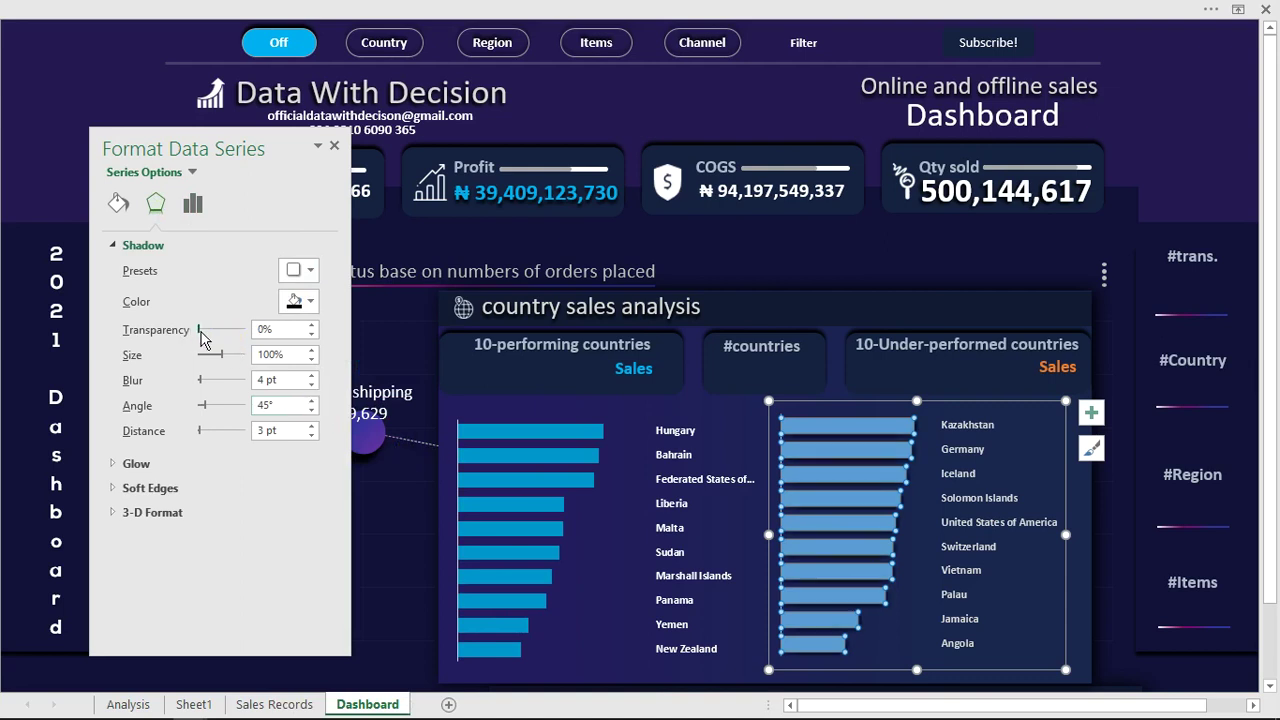
Step: Give the top 10 chart's bars an outer Offset Diagonal Bottom Right shadow with 0% transparency and deselect the chart
{"action": "left_click", "coordinate": [524, 430]}
{"action": "left_click", "coordinate": [524, 430]}
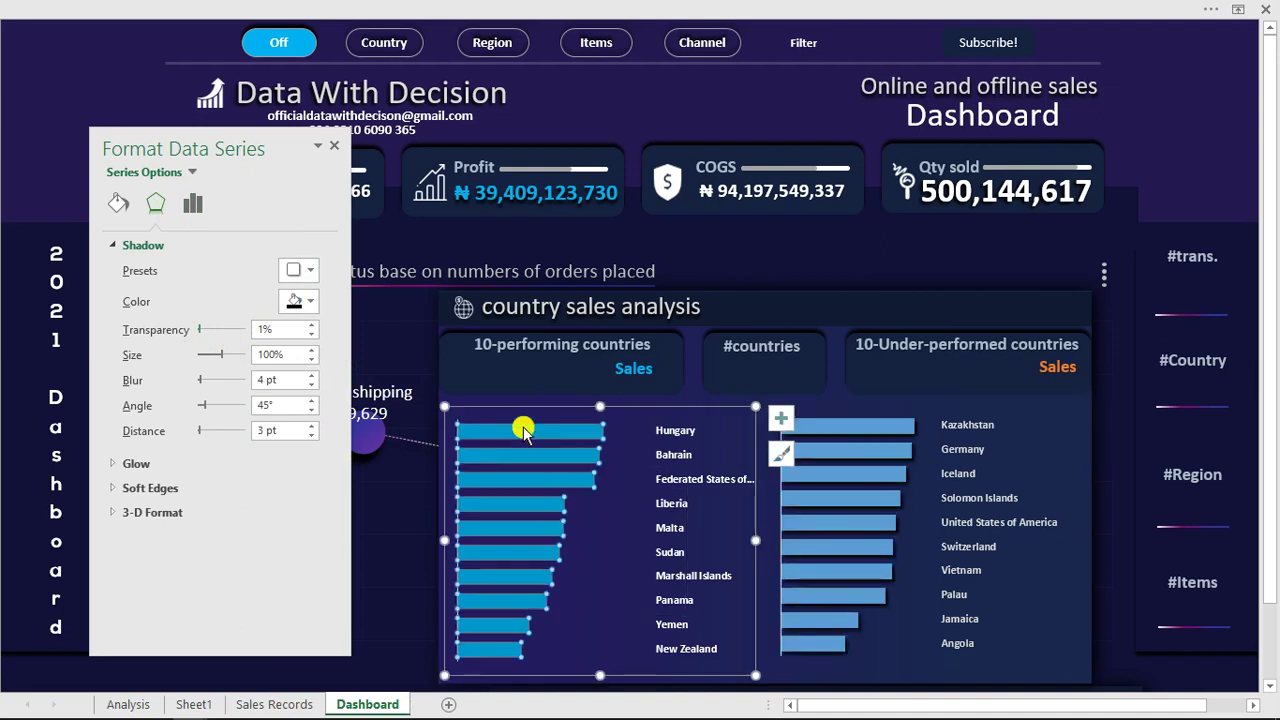
{"action": "left_click", "coordinate": [298, 271]}
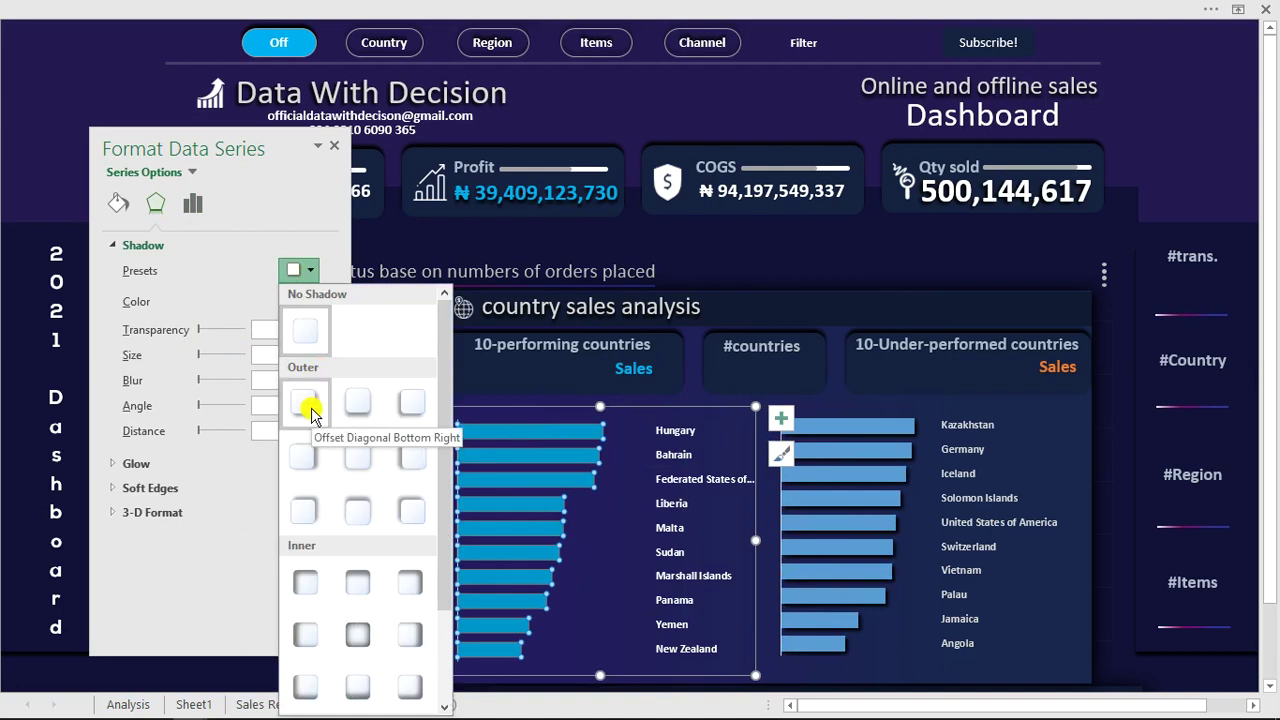
{"action": "left_click", "coordinate": [305, 404]}
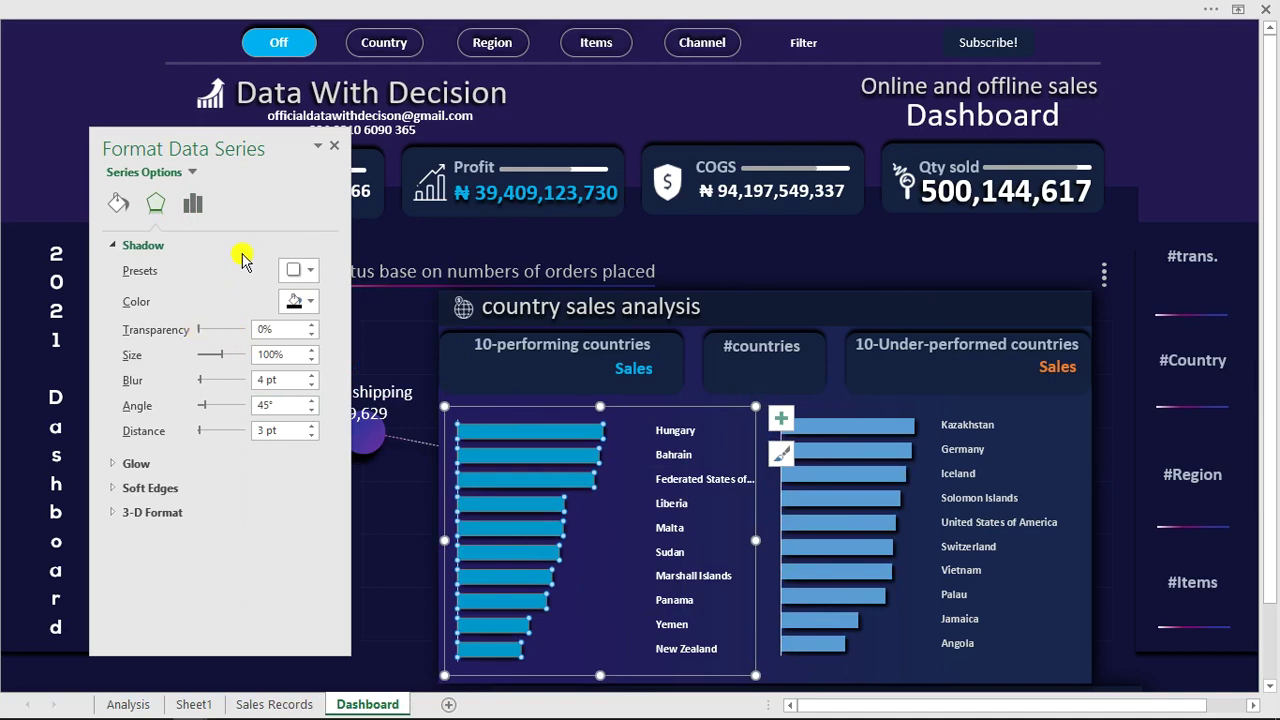
{"action": "left_click", "coordinate": [336, 152]}
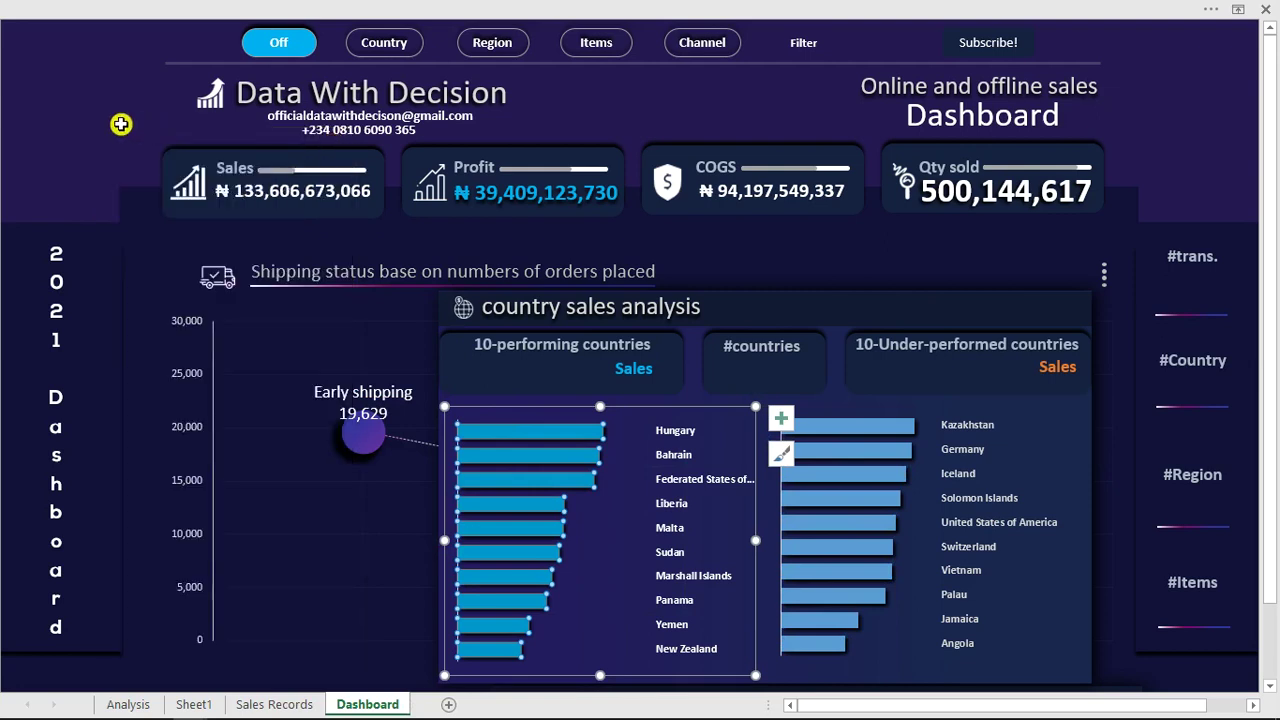
{"action": "left_click", "coordinate": [120, 124]}
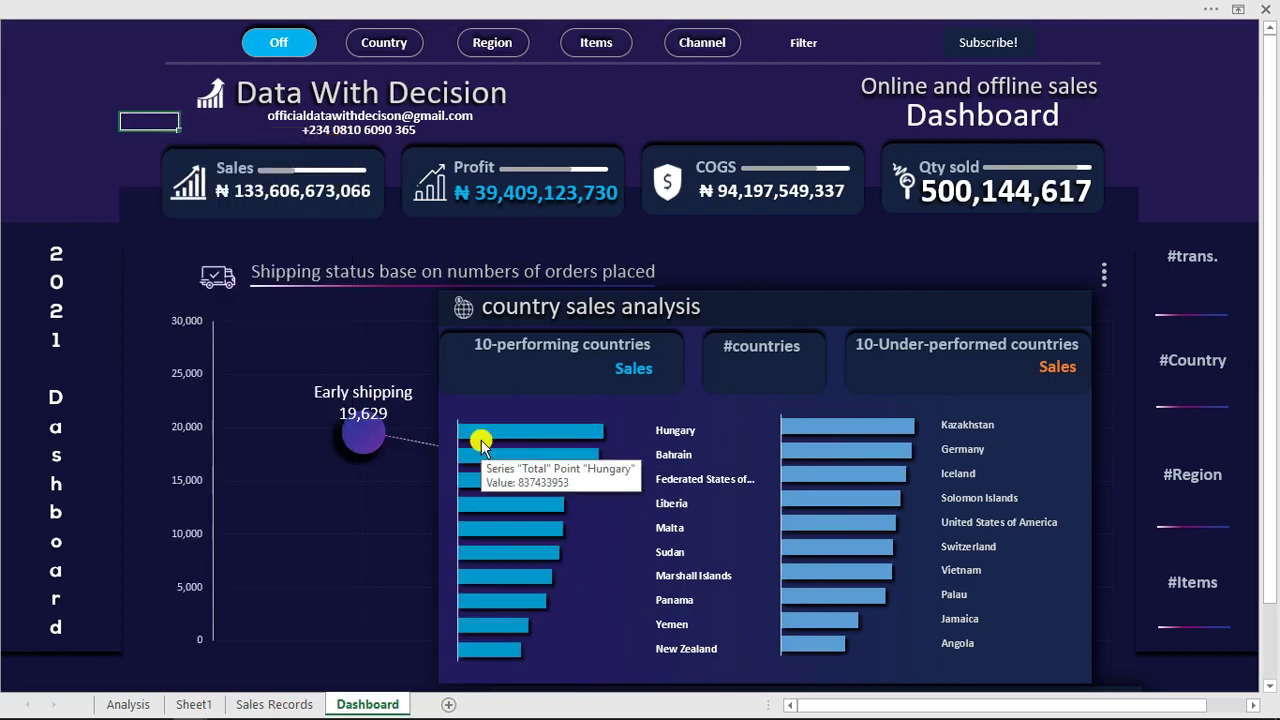
Step: Examine the country sales analysis panel in the finished Online and offline sales dashboard workbook and return to the YouTube lesson workbook
{"action": "mouse_move", "coordinate": [191, 700]}
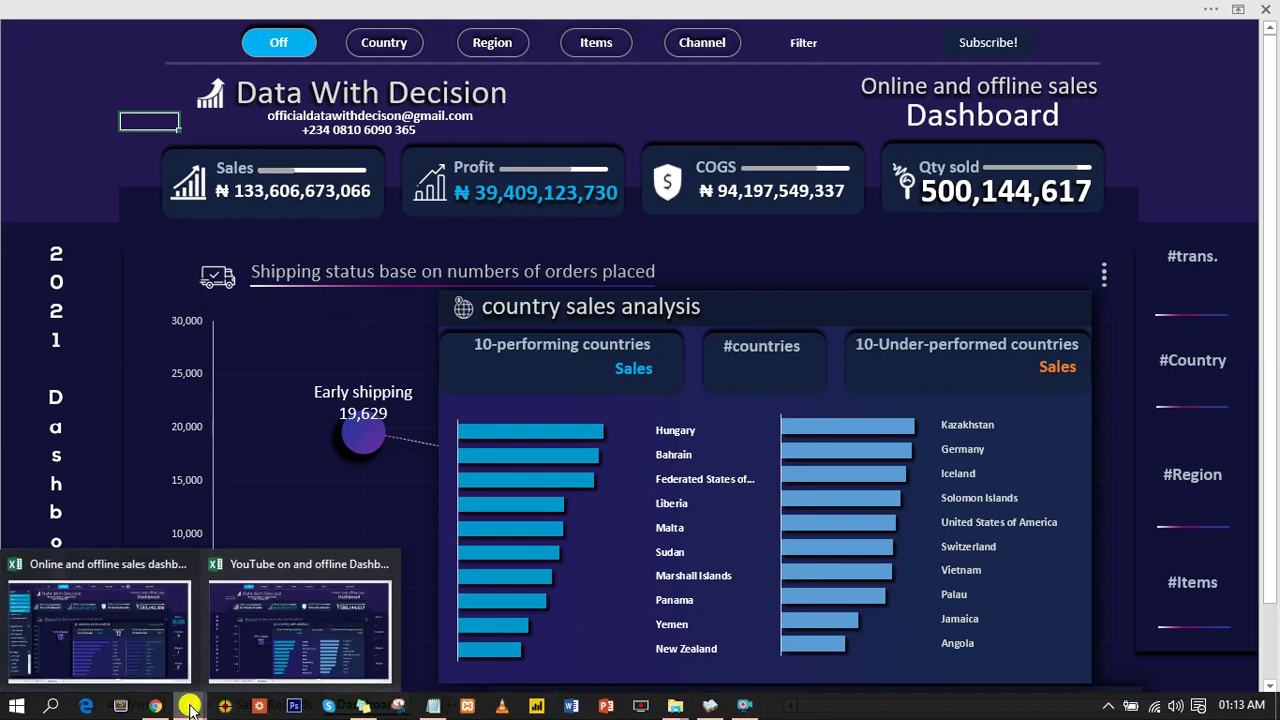
{"action": "left_click", "coordinate": [218, 655]}
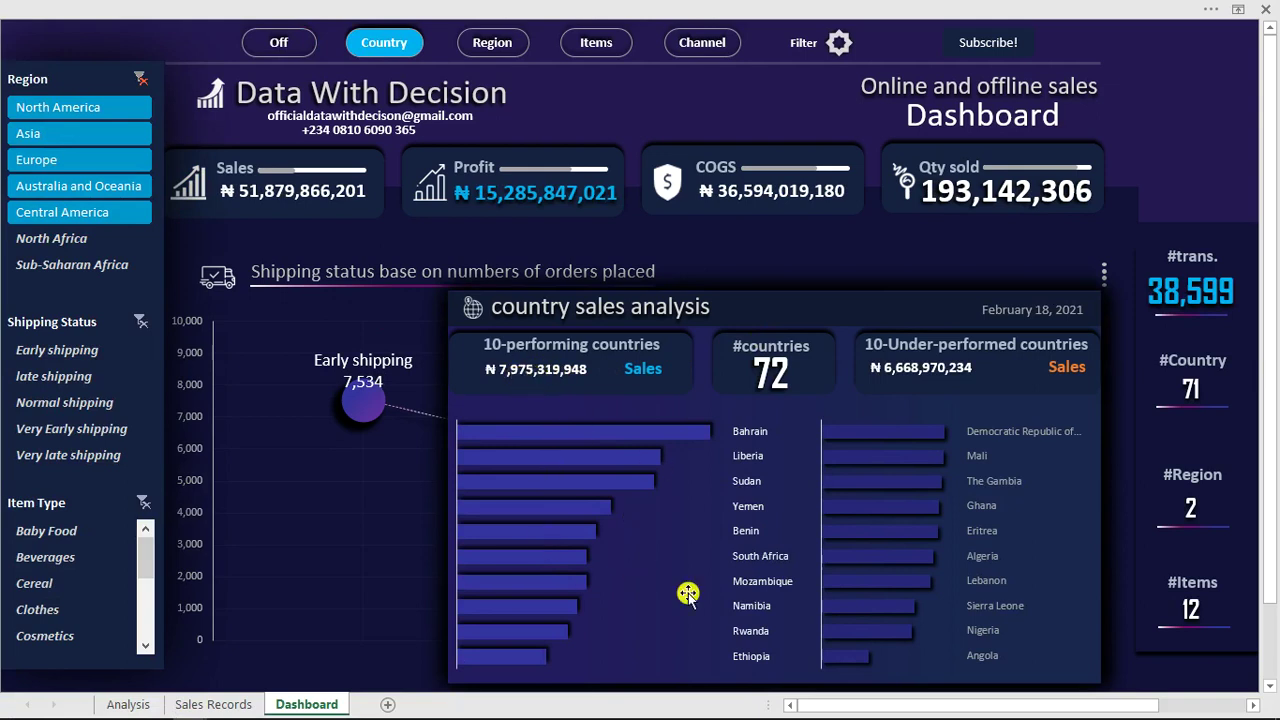
{"action": "mouse_move", "coordinate": [336, 708]}
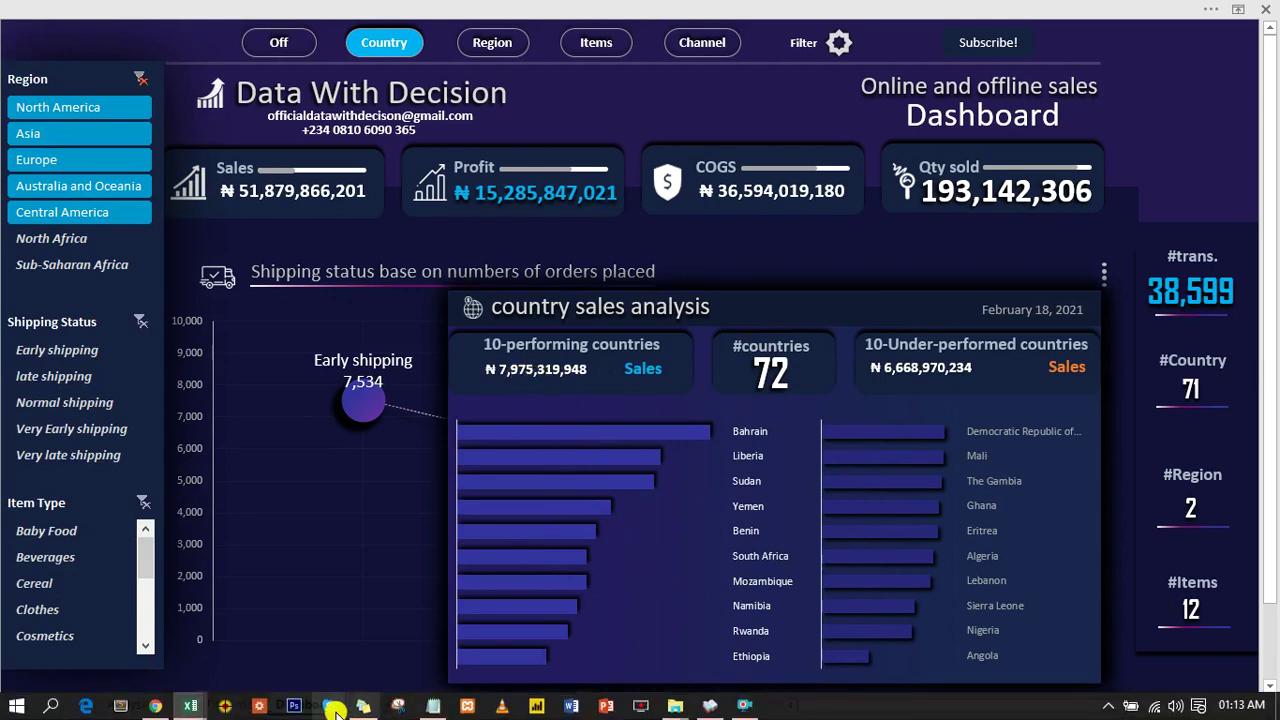
{"action": "mouse_move", "coordinate": [190, 706]}
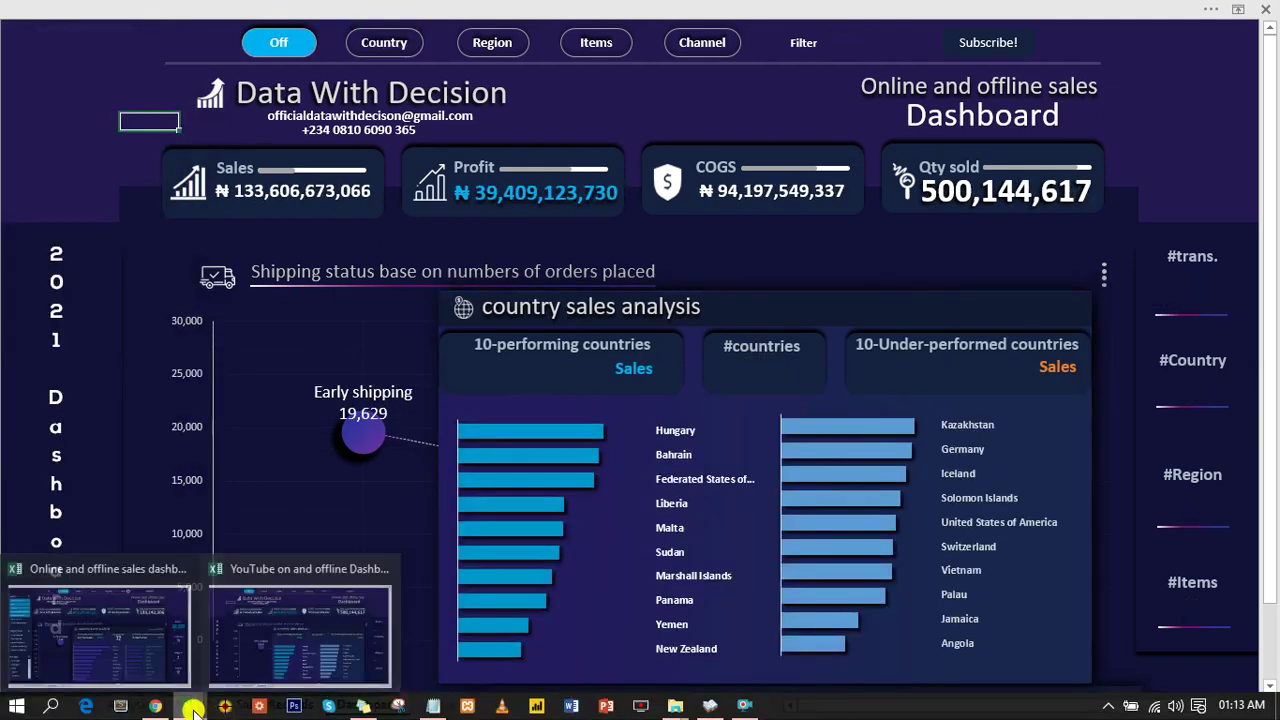
{"action": "left_click", "coordinate": [110, 634]}
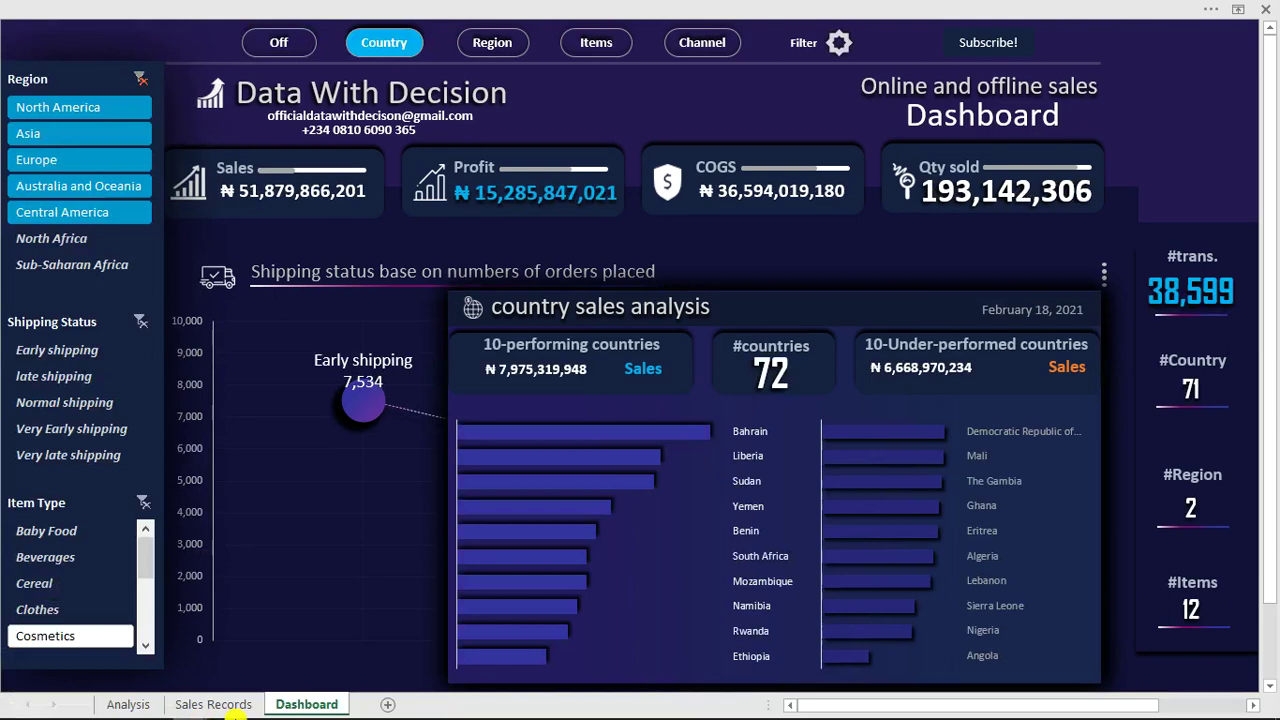
{"action": "mouse_move", "coordinate": [190, 708]}
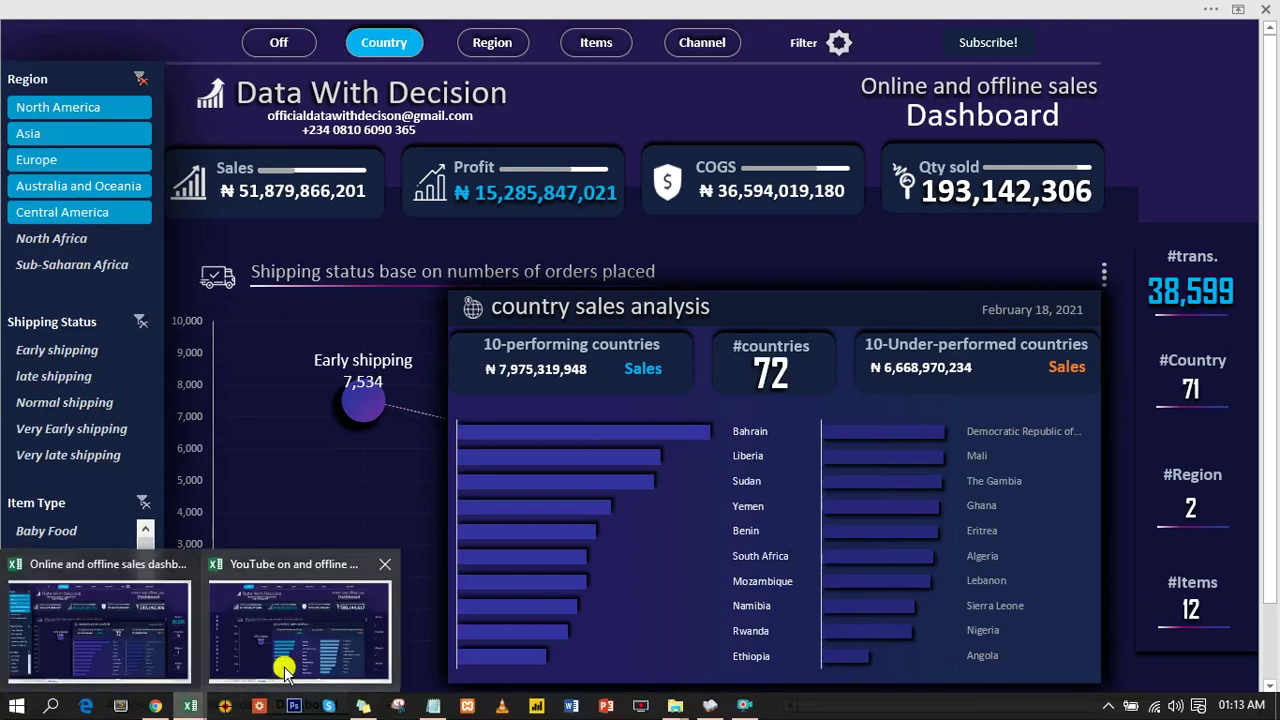
{"action": "left_click", "coordinate": [286, 666]}
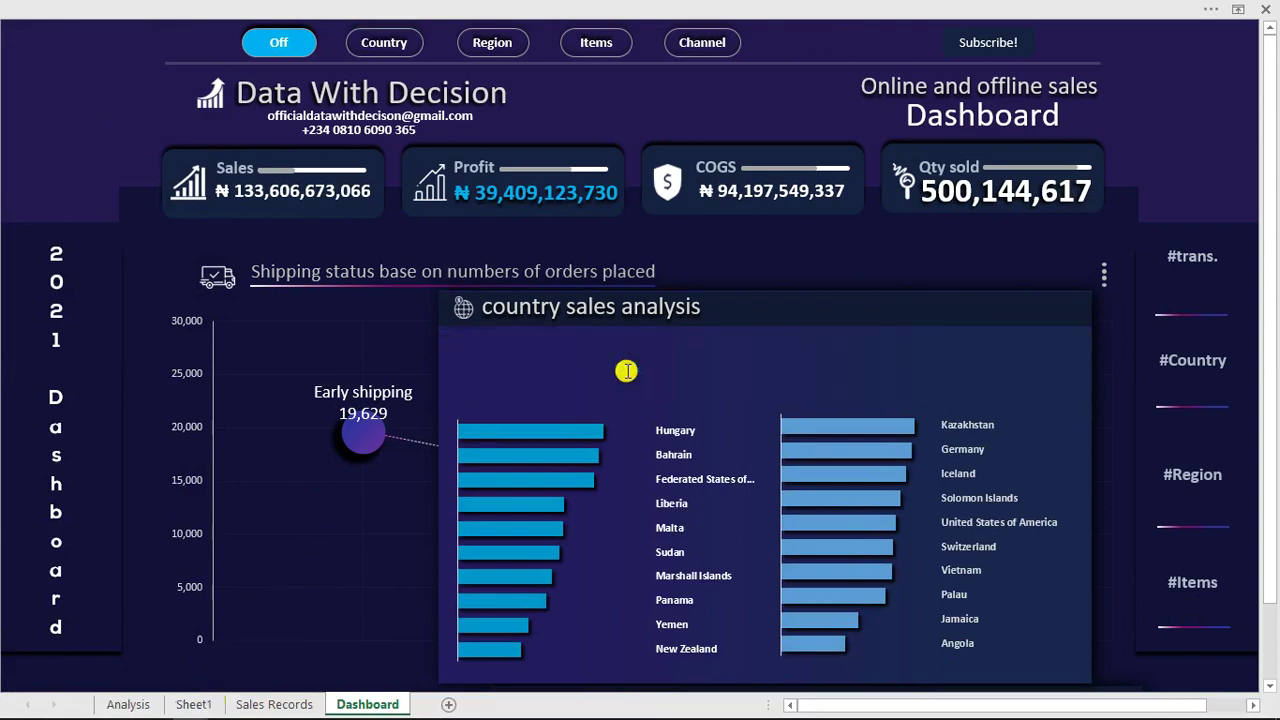
Step: Duplicate the blue Sales label on the 10-performing countries card and place the copy level with the original, beneath the card's heading
{"action": "double_click", "coordinate": [627, 369]}
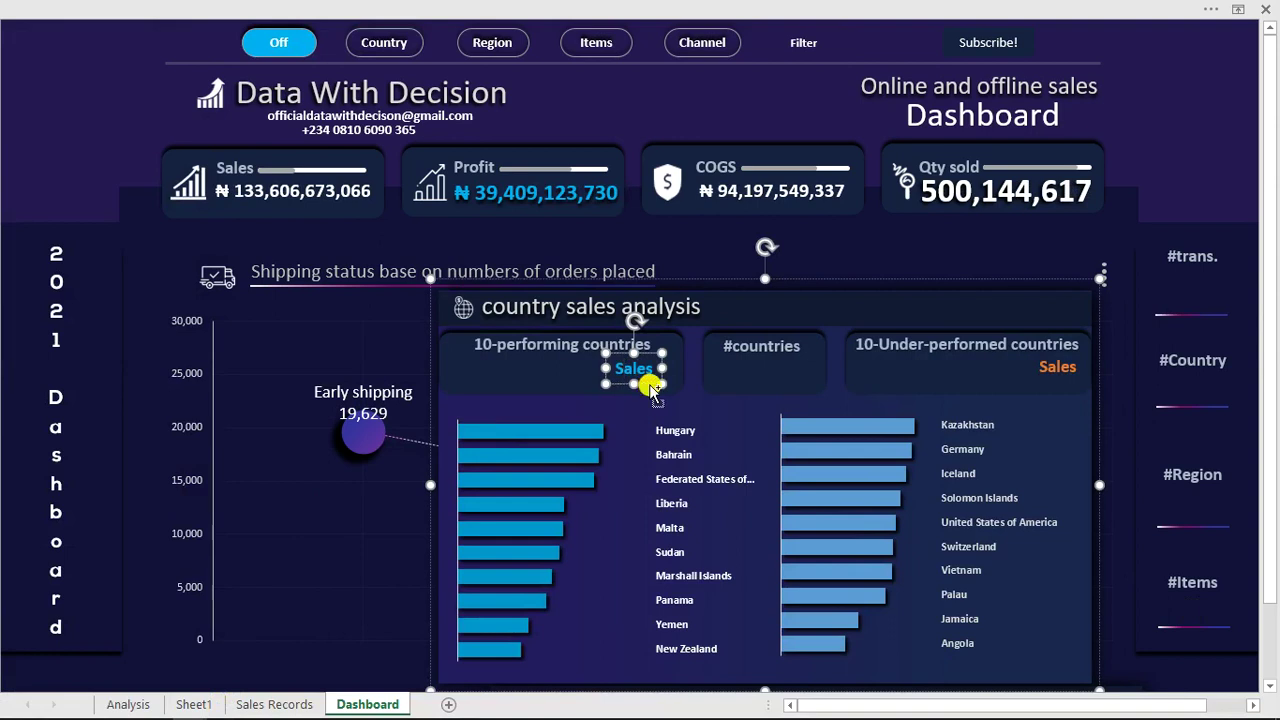
{"action": "key", "text": "ctrl+d"}
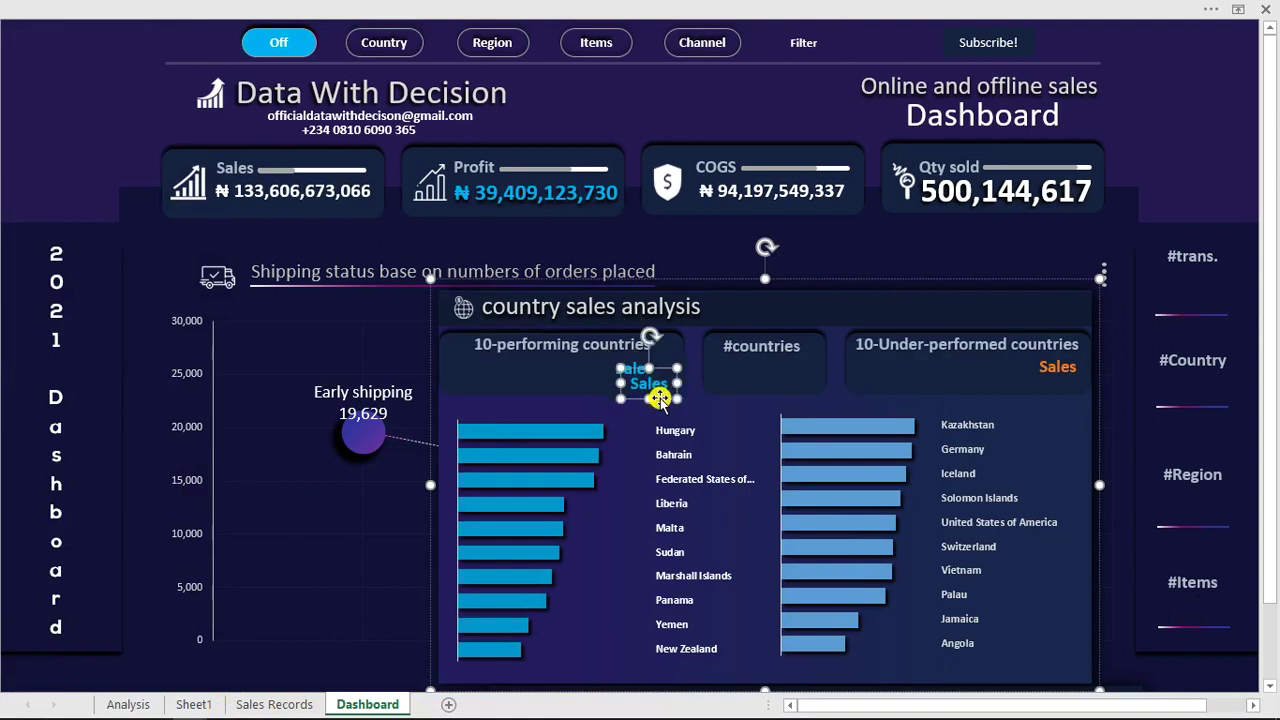
{"action": "left_click_drag", "start_coordinate": [660, 398], "coordinate": [547, 384]}
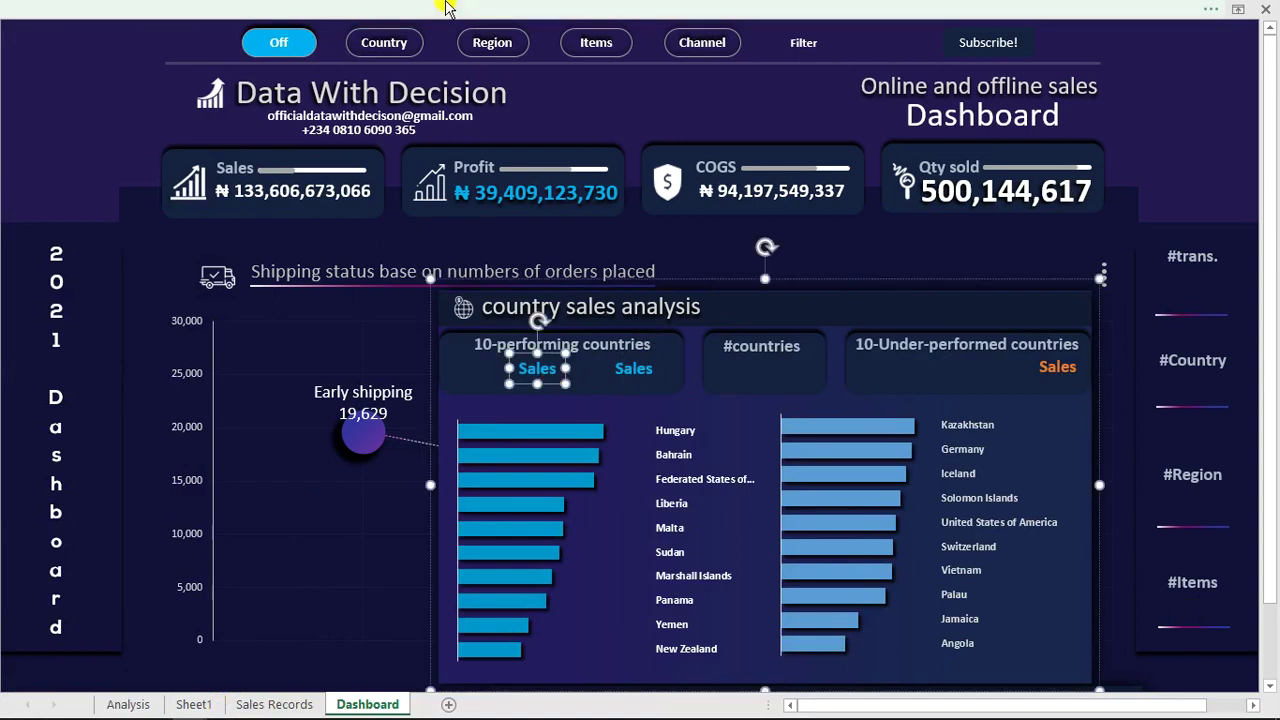
Step: Display the formula bar above the dashboard
{"action": "left_click", "coordinate": [447, 7]}
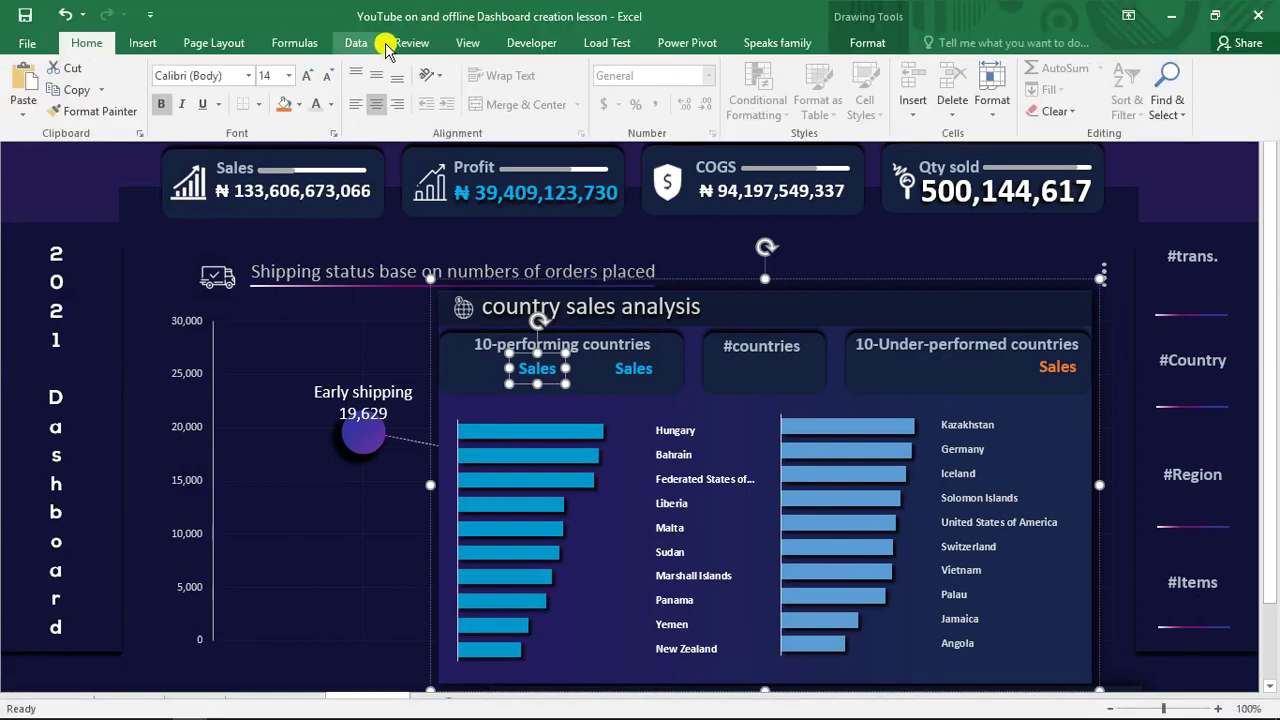
{"action": "left_click", "coordinate": [465, 43]}
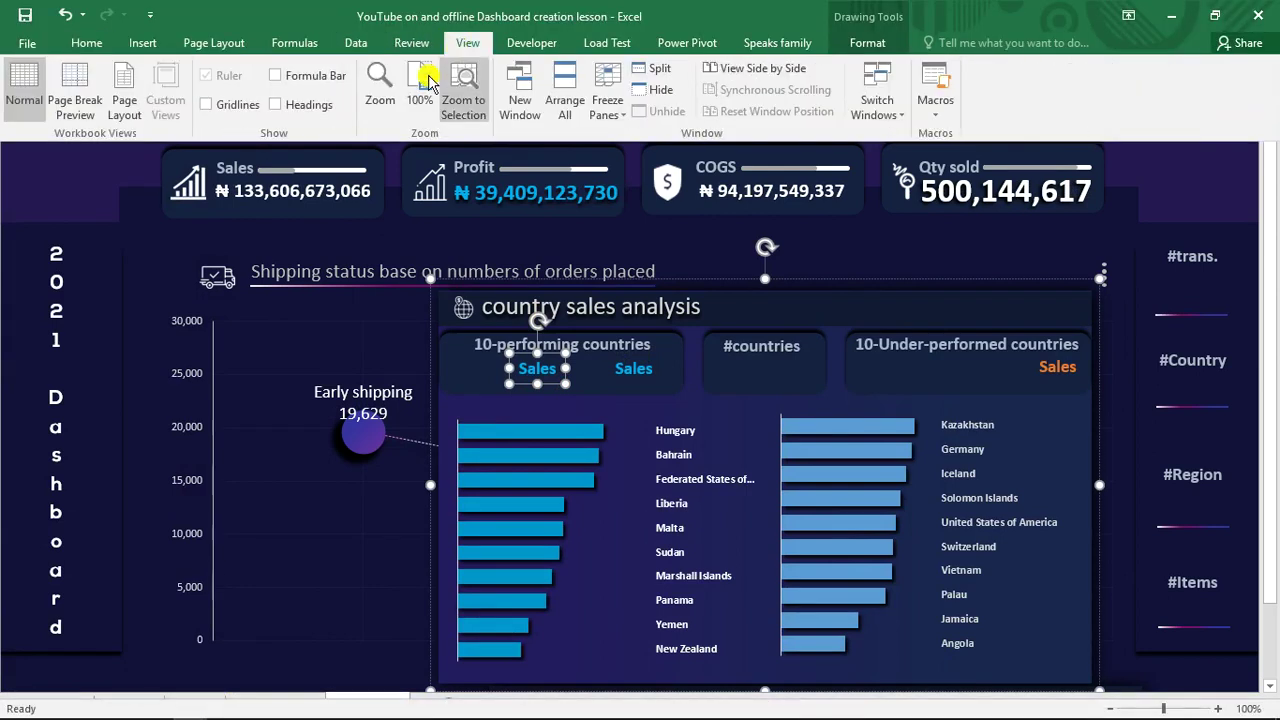
{"action": "left_click", "coordinate": [282, 75]}
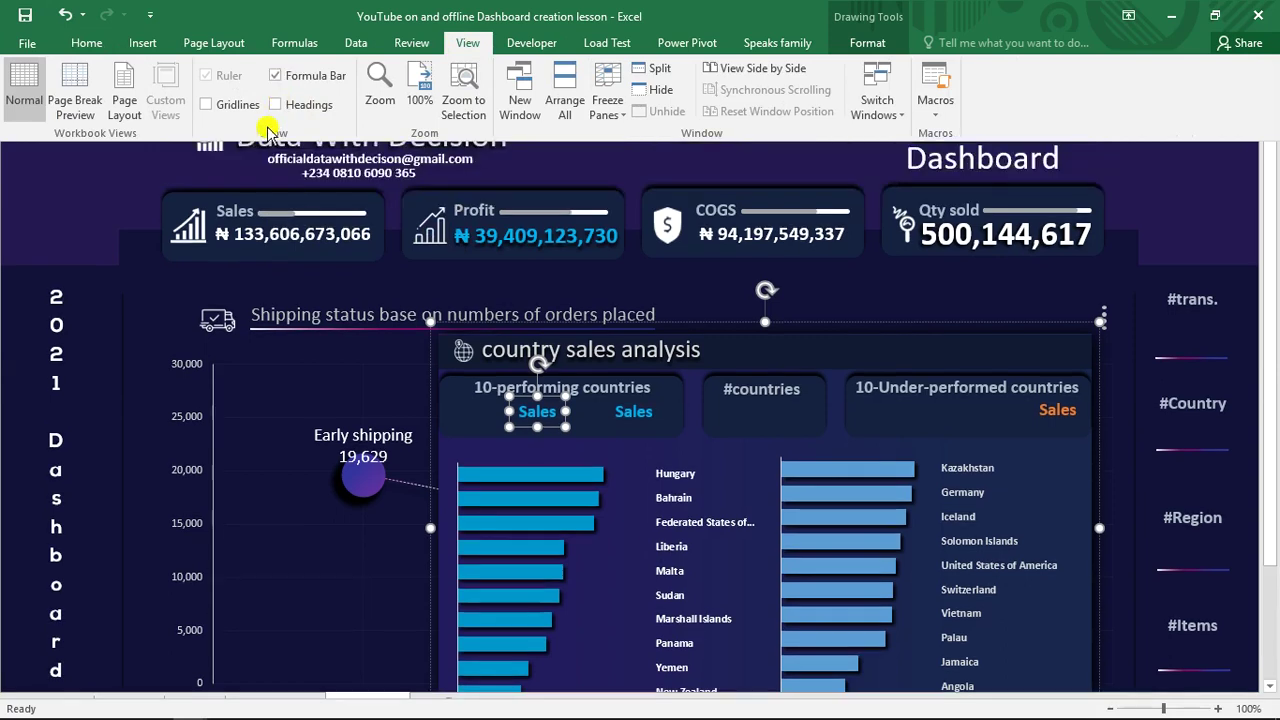
{"action": "left_click", "coordinate": [157, 168]}
Step: Link the duplicated Sales label to the top 10 PivotTable's grand total with the formula =Sheet1!B14
{"action": "left_click", "coordinate": [299, 42]}
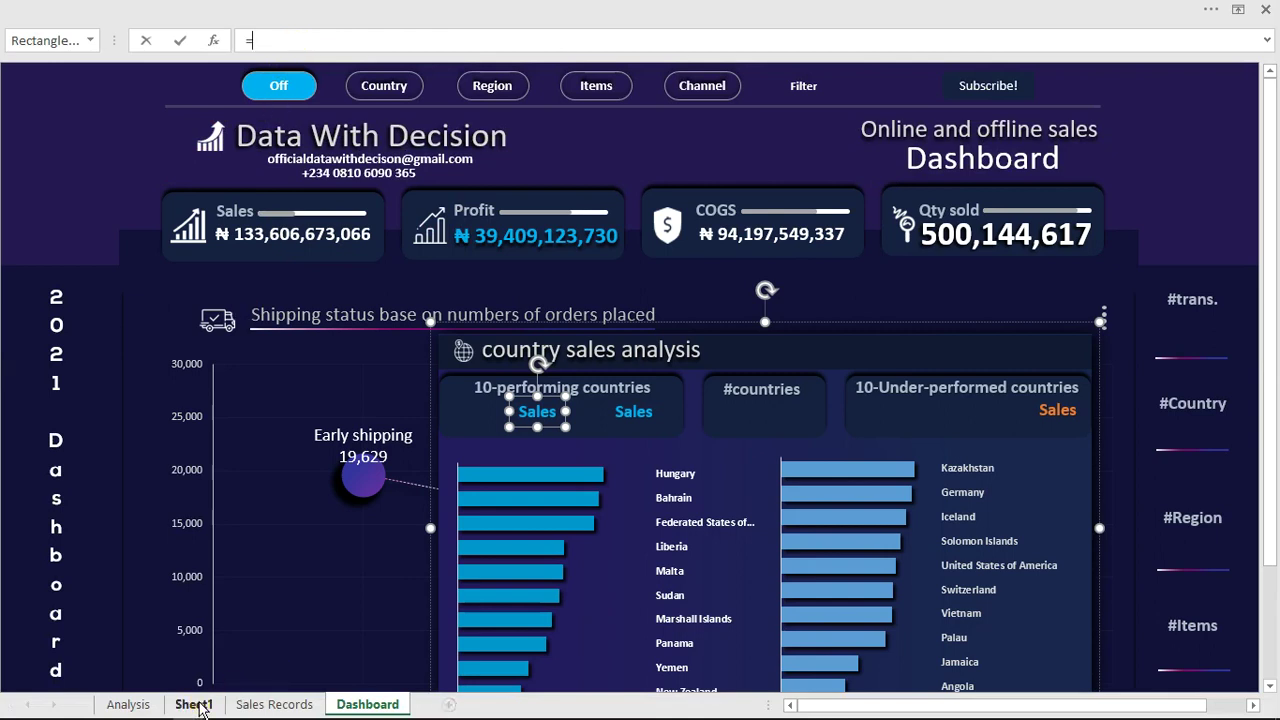
{"action": "left_click", "coordinate": [194, 704]}
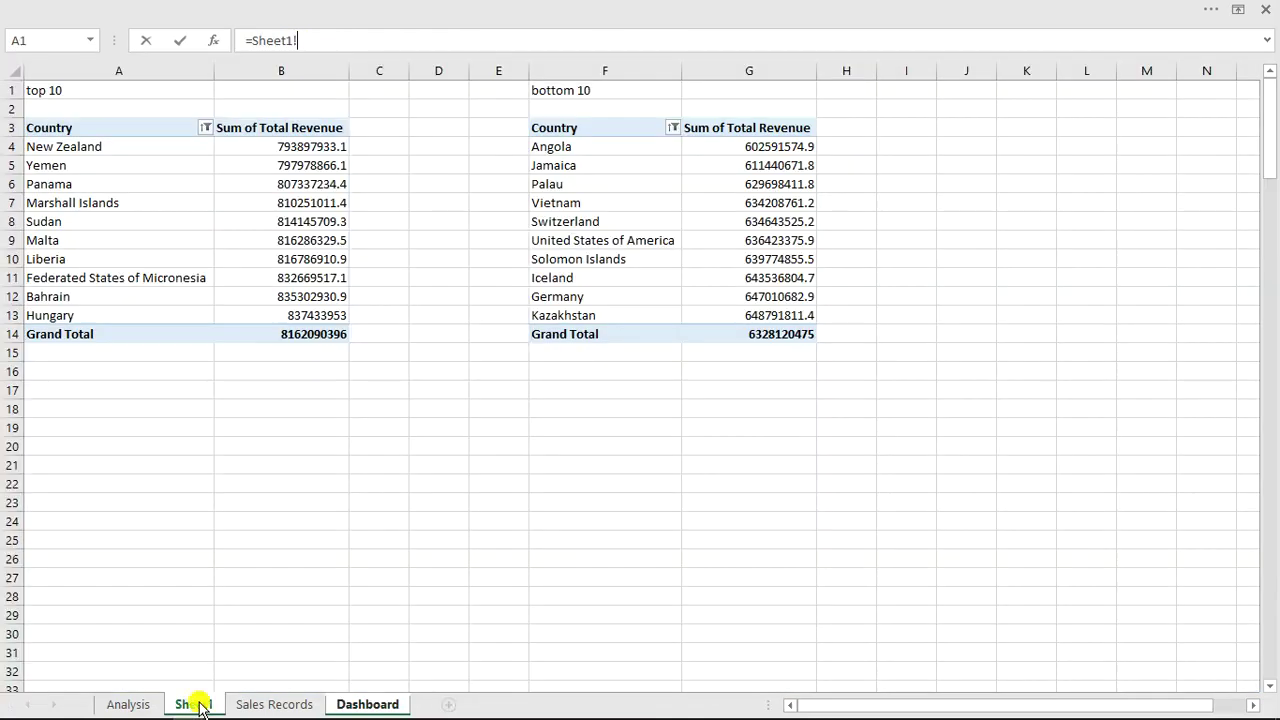
{"action": "left_click", "coordinate": [316, 335]}
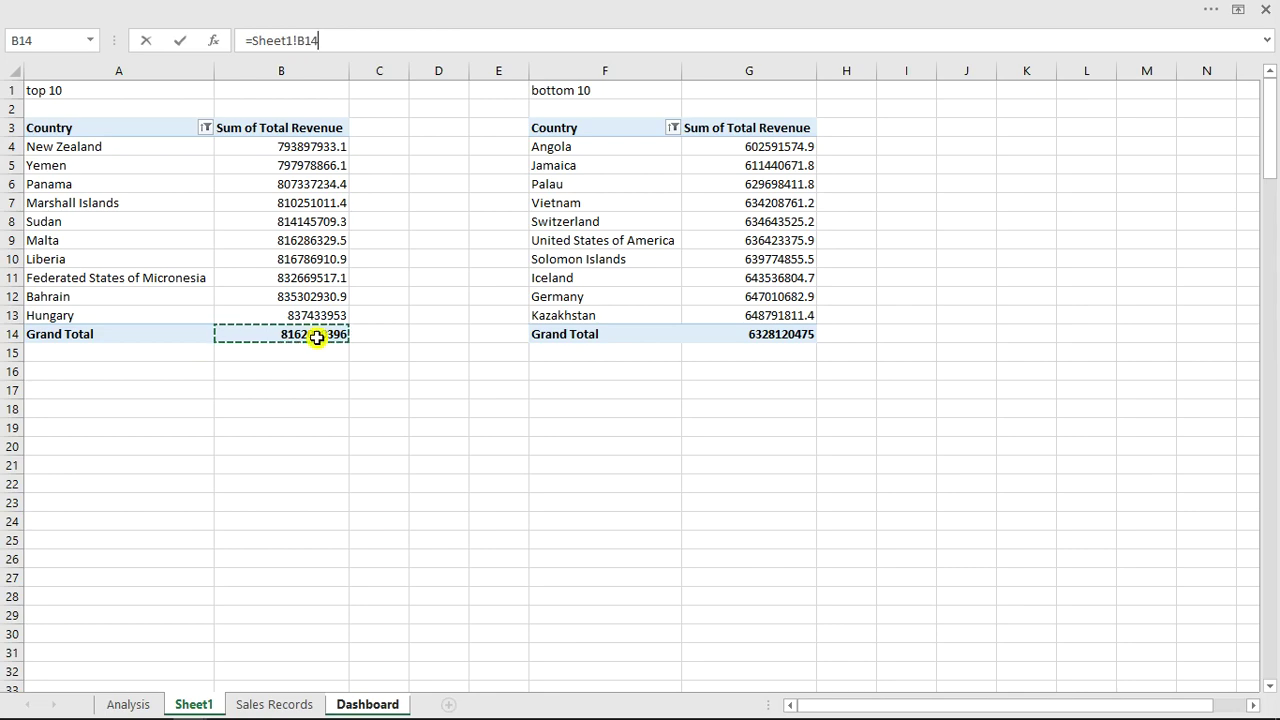
{"action": "key", "text": "Return"}
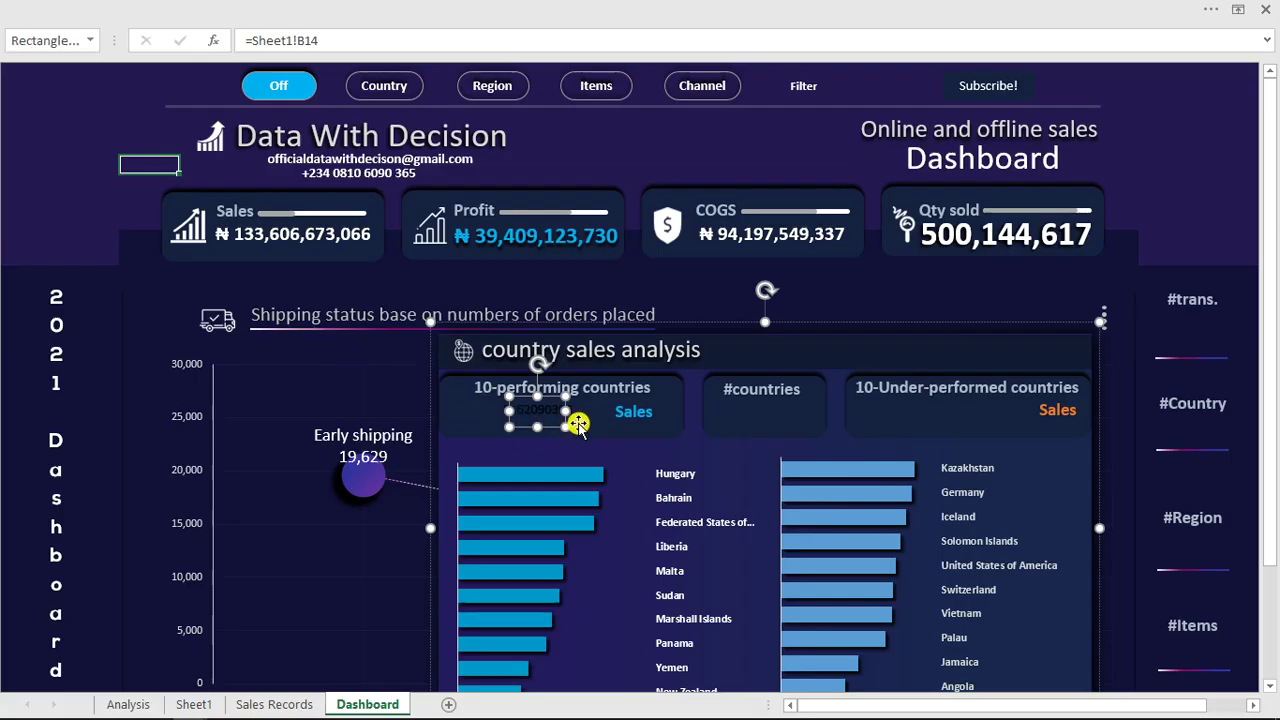
Step: Duplicate the linked total onto the 10-Under-performed countries card and link the copy to the bottom 10 grand total with =Sheet1!G14
{"action": "key", "text": "ctrl+d"}
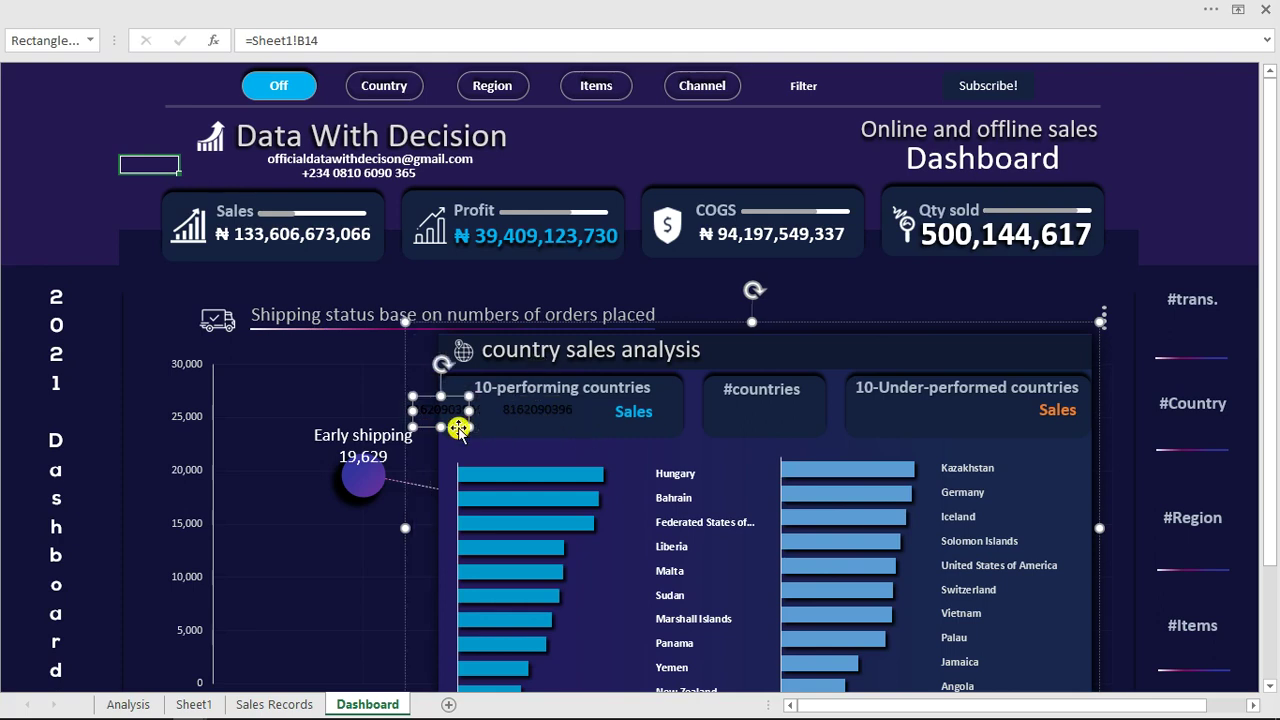
{"action": "left_click_drag", "start_coordinate": [472, 428], "coordinate": [929, 433]}
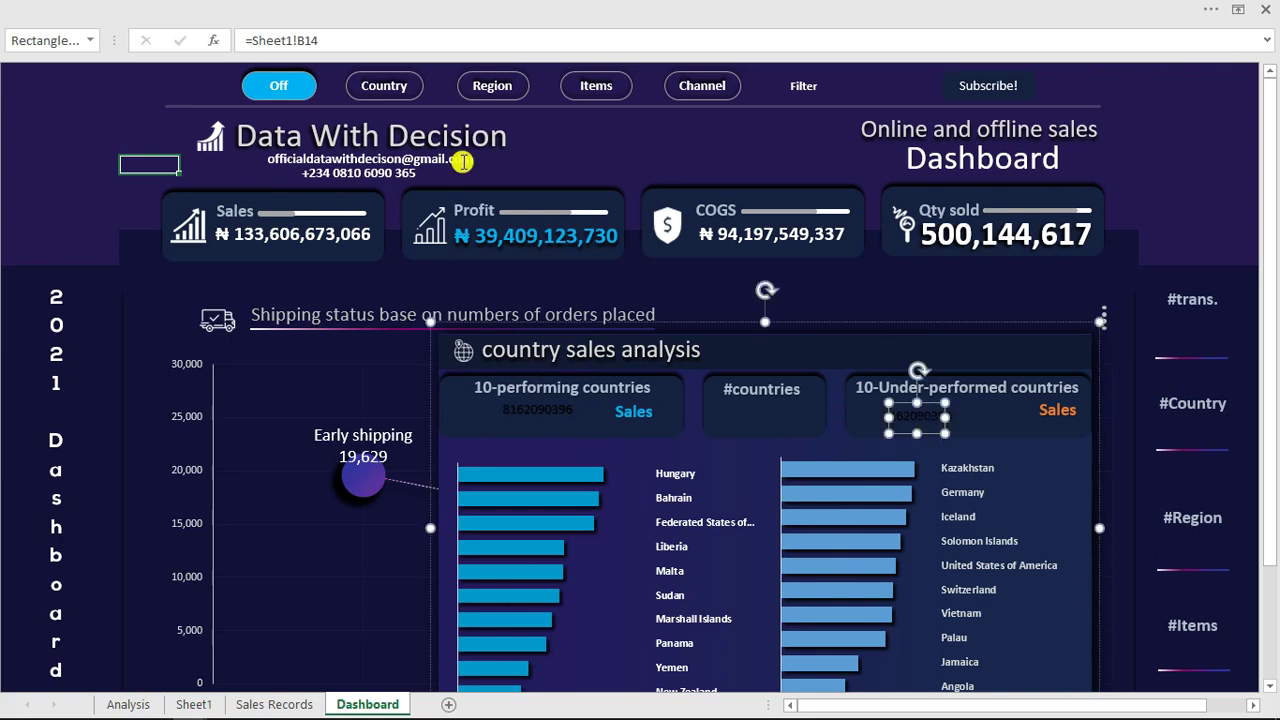
{"action": "left_click_drag", "start_coordinate": [319, 41], "coordinate": [251, 40]}
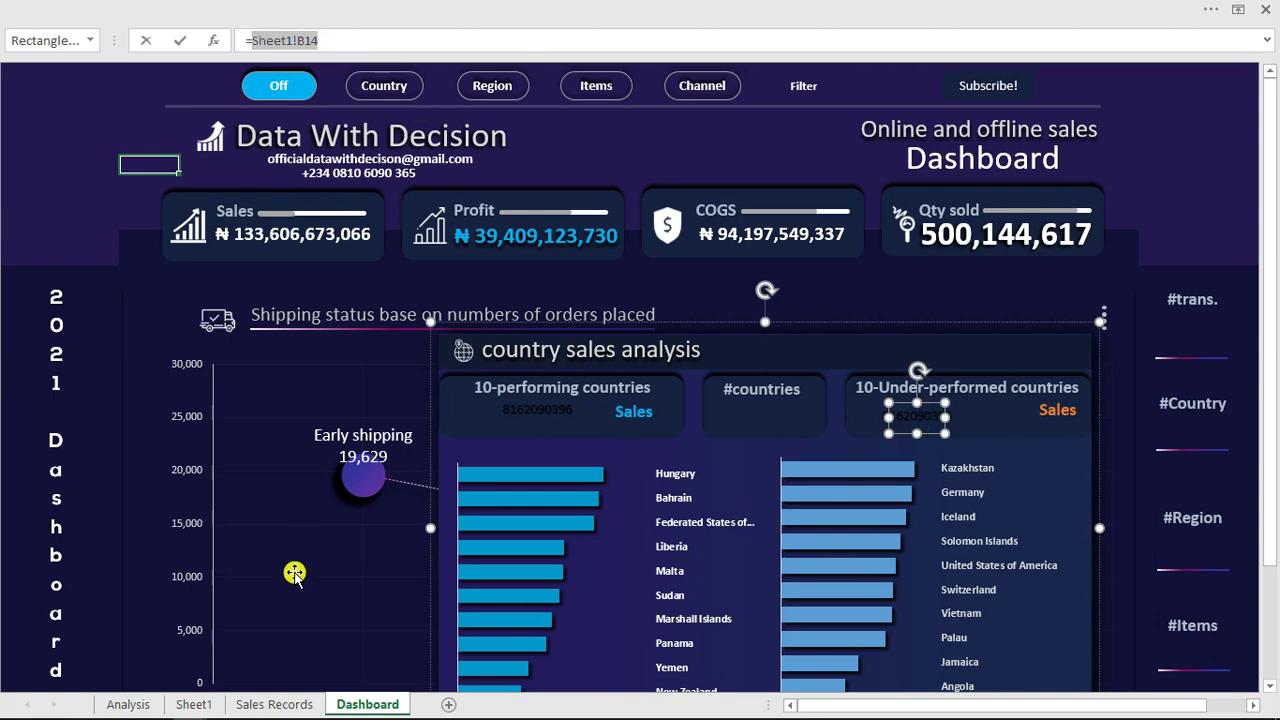
{"action": "left_click", "coordinate": [196, 704]}
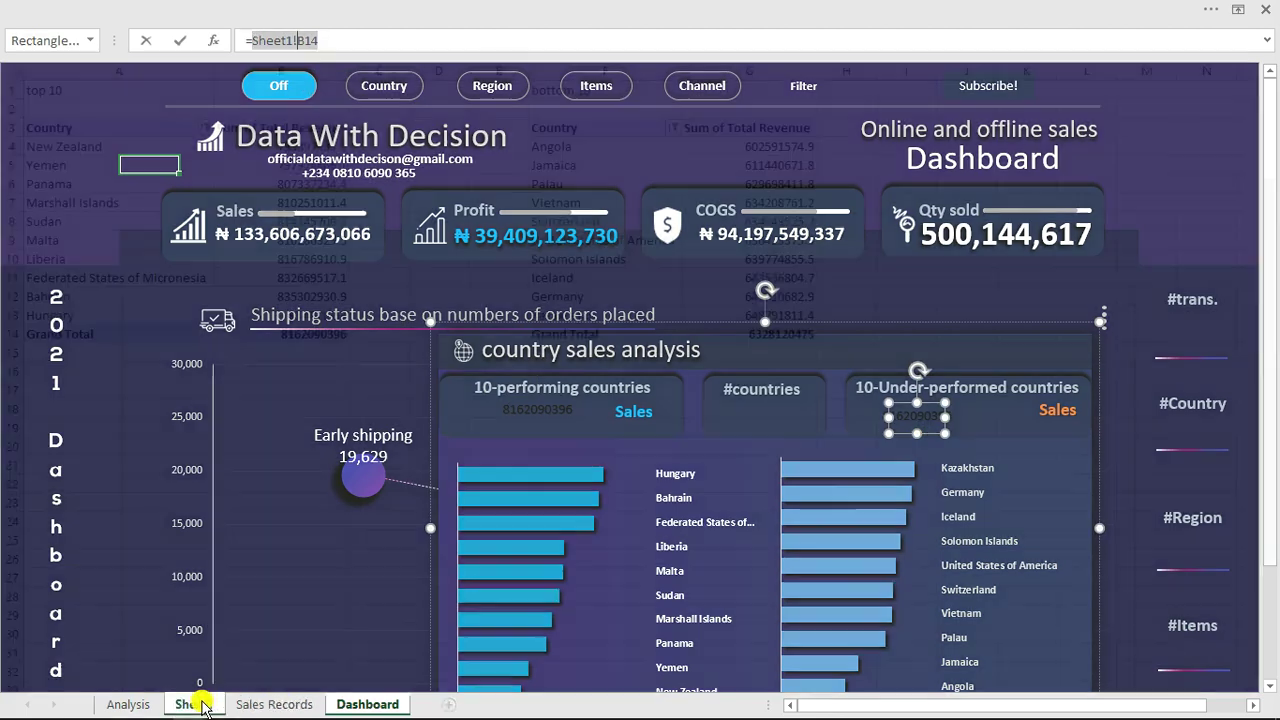
{"action": "left_click", "coordinate": [793, 335]}
{"action": "key", "text": "Return"}
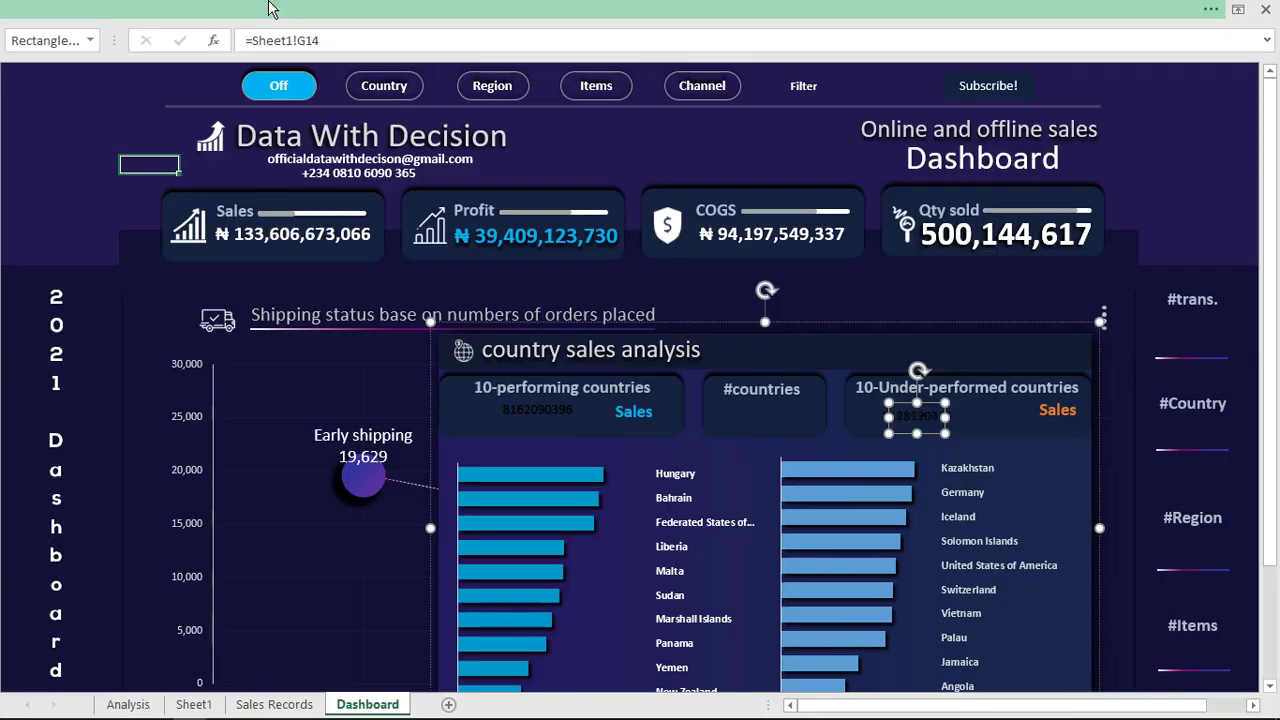
Step: Format the linked total on the 10-Under-performed countries card as 20 pt white text and copy that formatting to the 10-performing countries total
{"action": "left_click", "coordinate": [268, 8]}
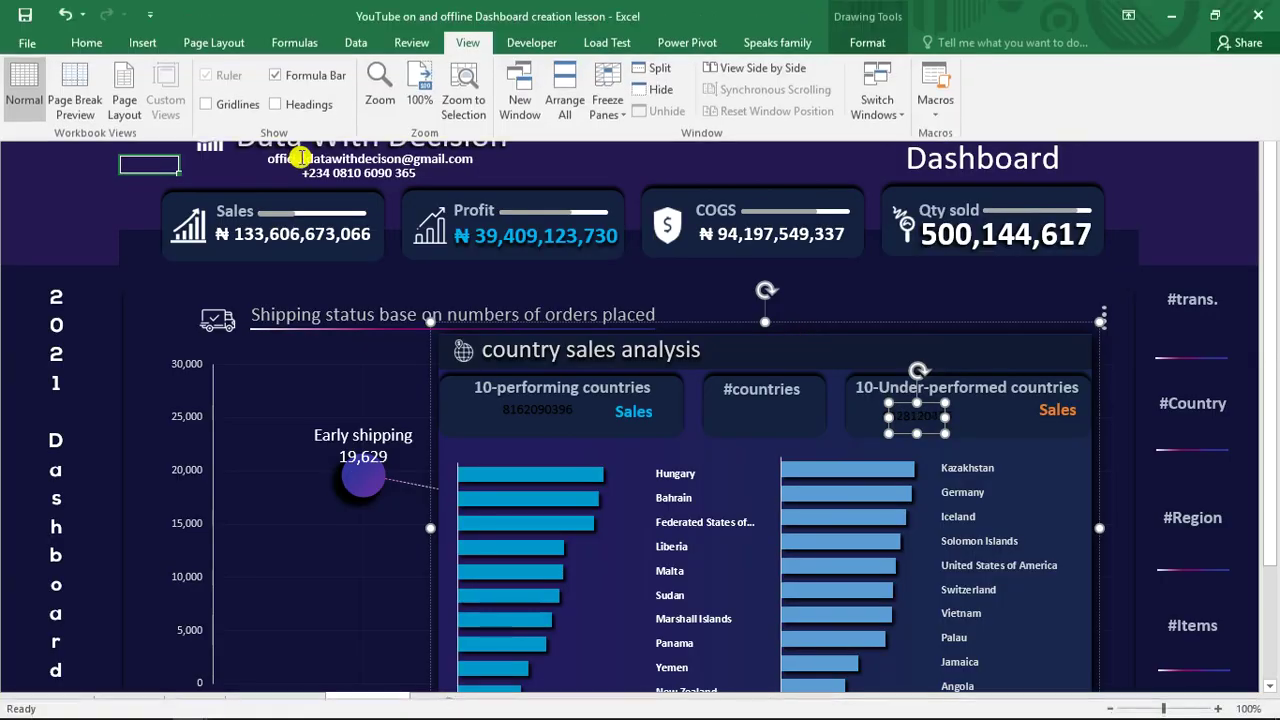
{"action": "left_click", "coordinate": [87, 43]}
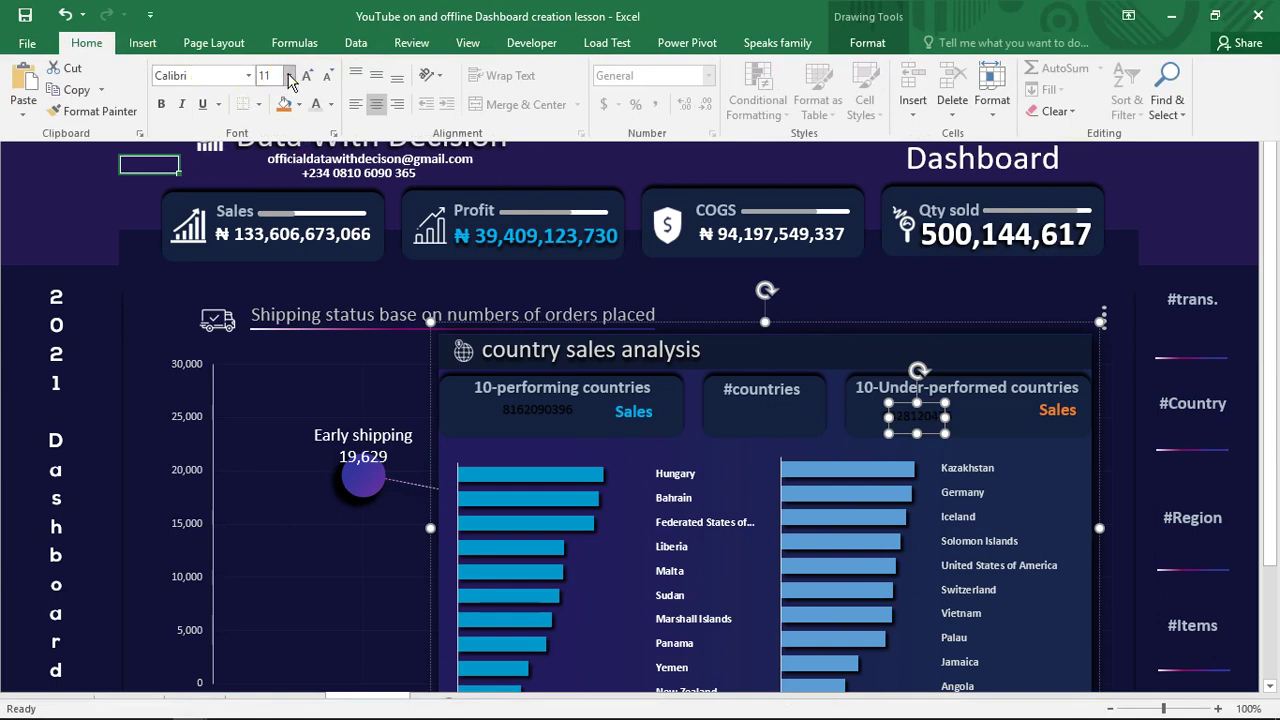
{"action": "left_click", "coordinate": [289, 77]}
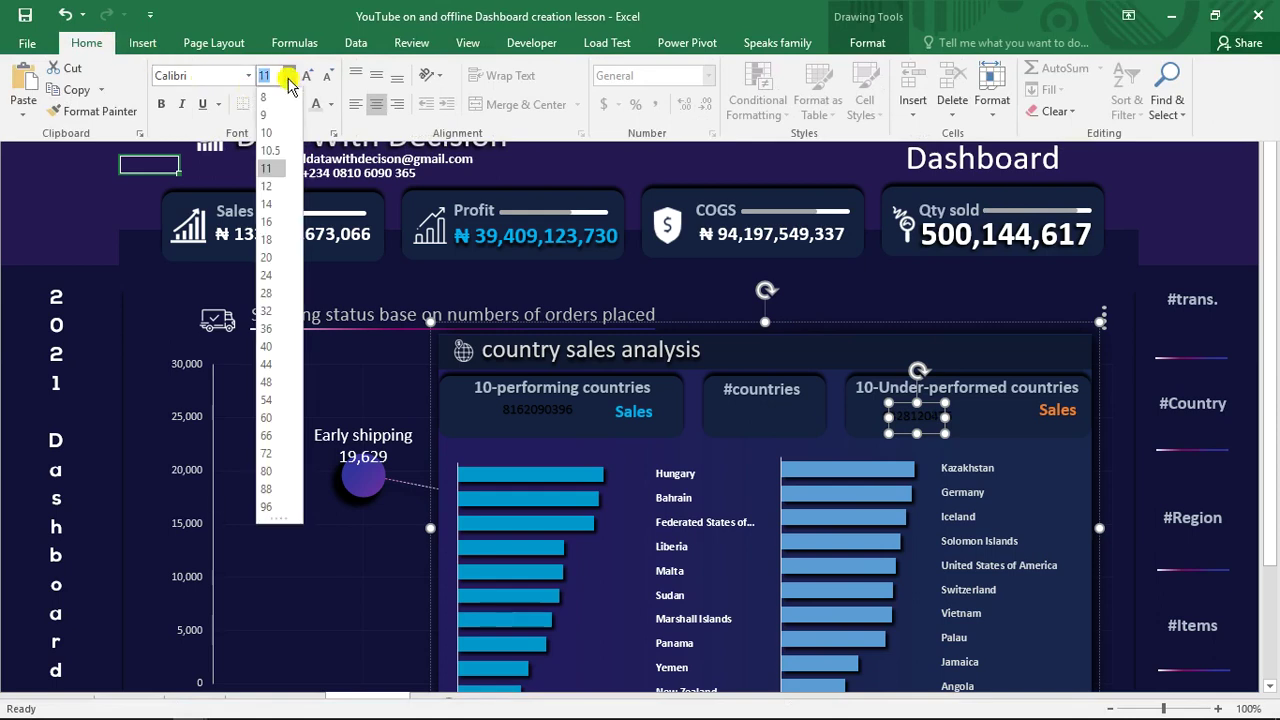
{"action": "left_click", "coordinate": [267, 258]}
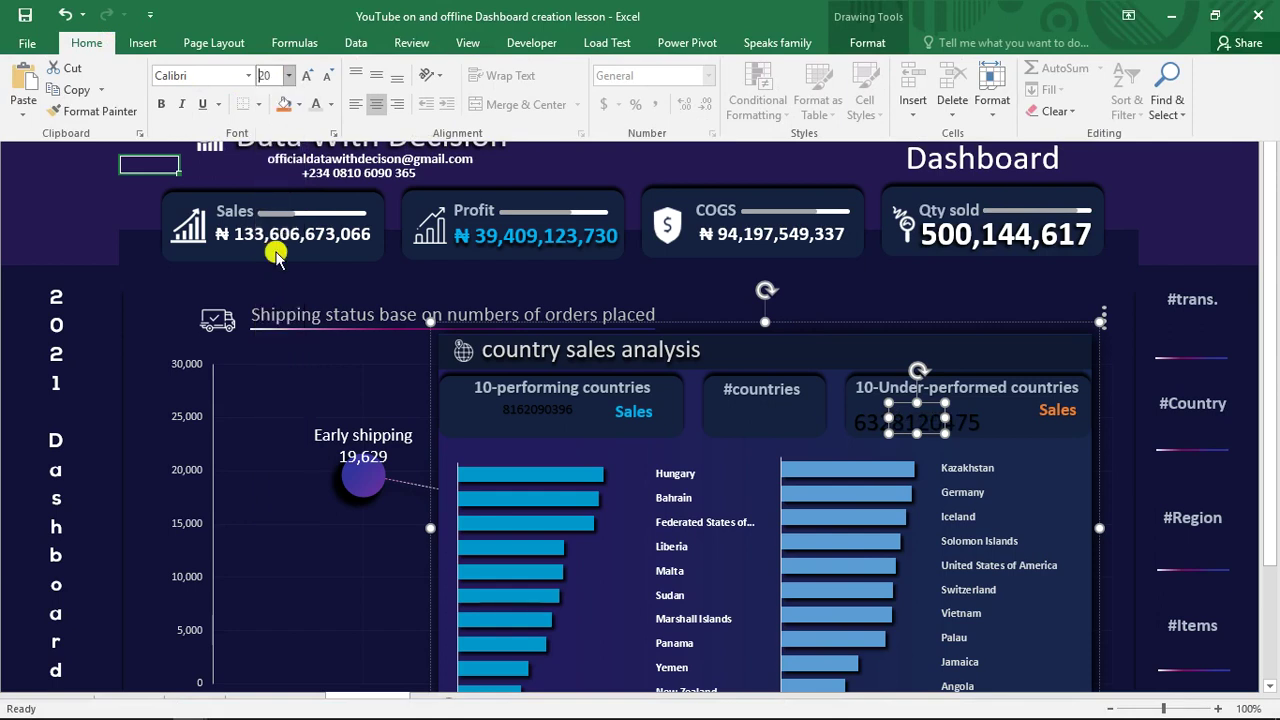
{"action": "left_click", "coordinate": [332, 104]}
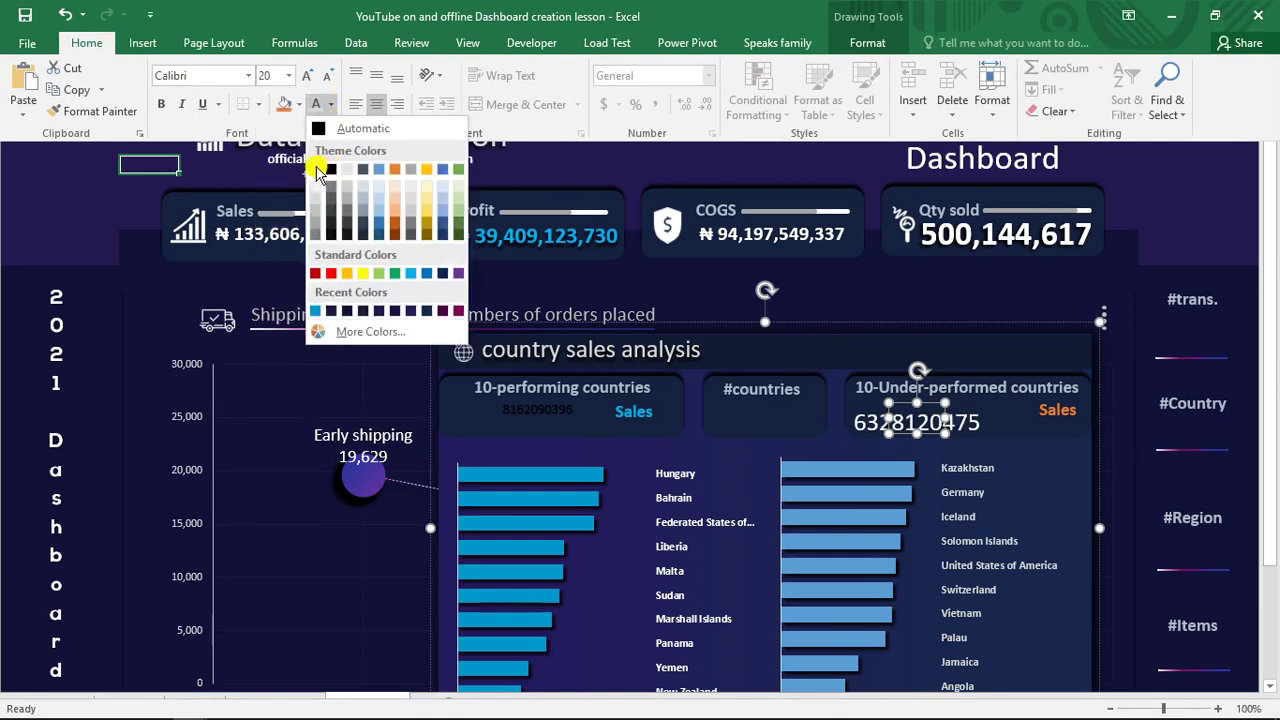
{"action": "left_click", "coordinate": [316, 170]}
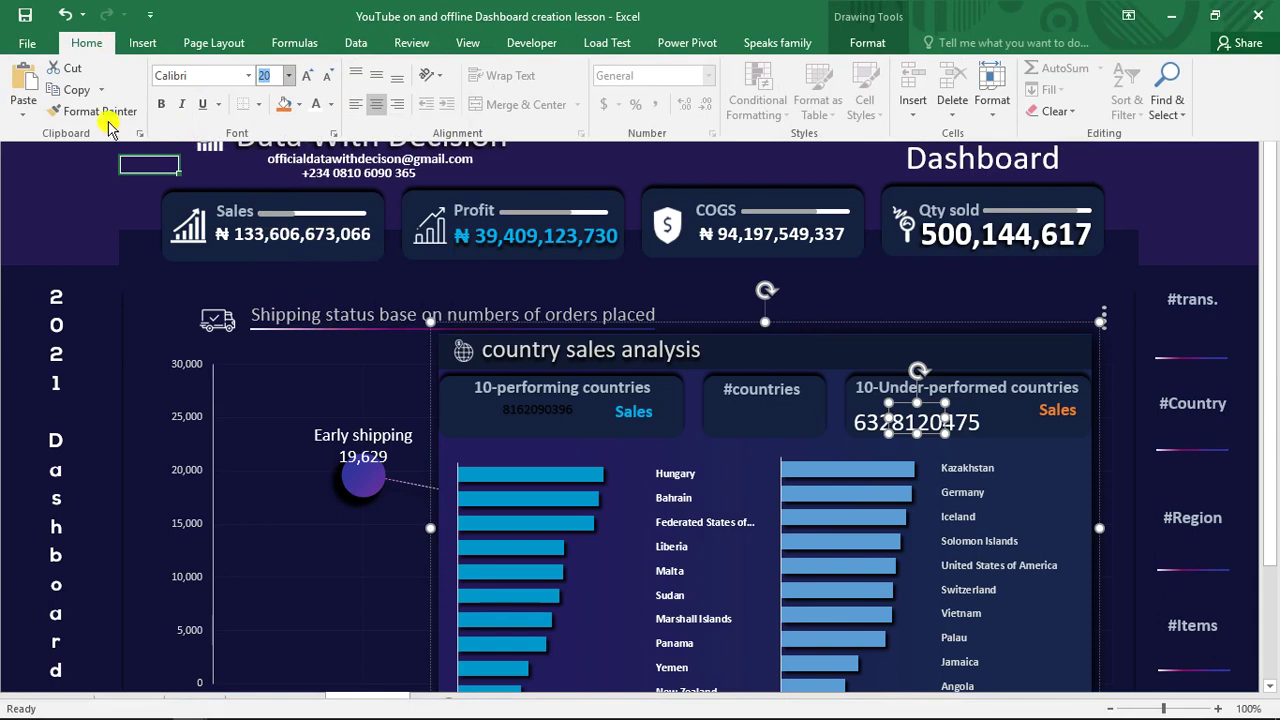
{"action": "left_click", "coordinate": [106, 118]}
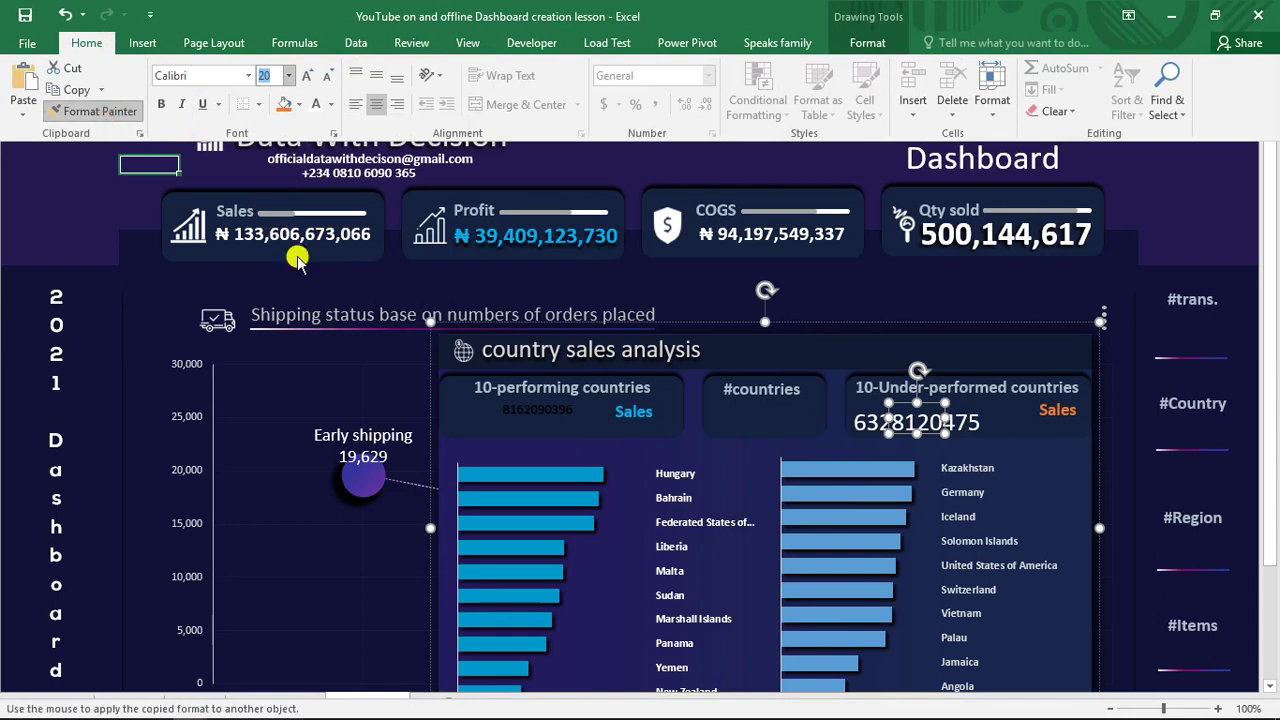
{"action": "left_click", "coordinate": [517, 412]}
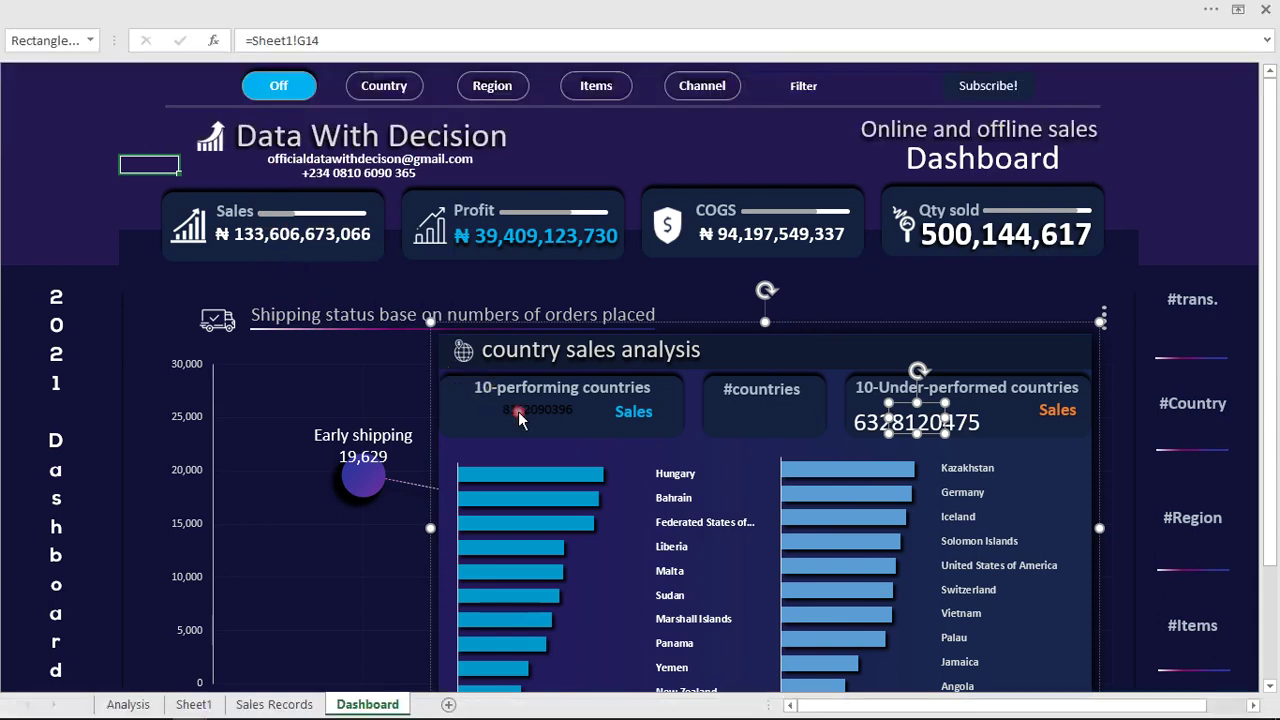
Step: Nudge the two linked totals and the orange Sales label so they line up beneath their card headings
{"action": "left_click", "coordinate": [896, 426]}
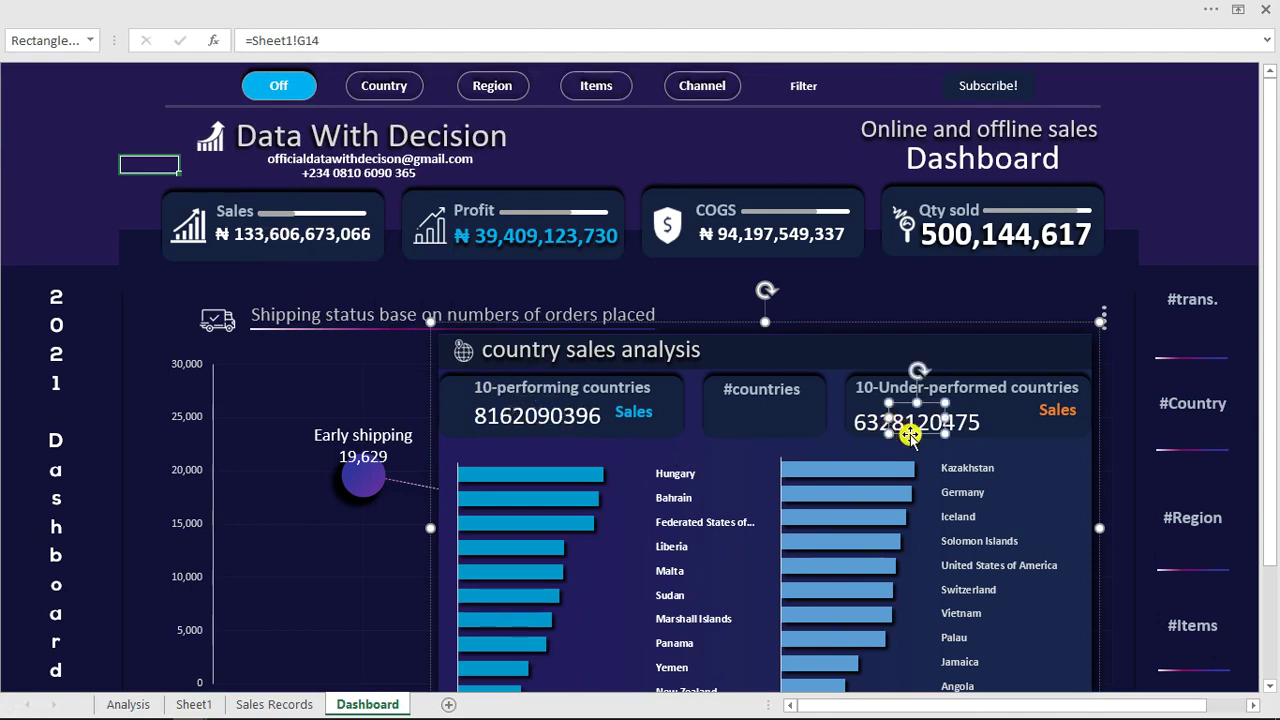
{"action": "left_click_drag", "start_coordinate": [908, 428], "coordinate": [910, 426]}
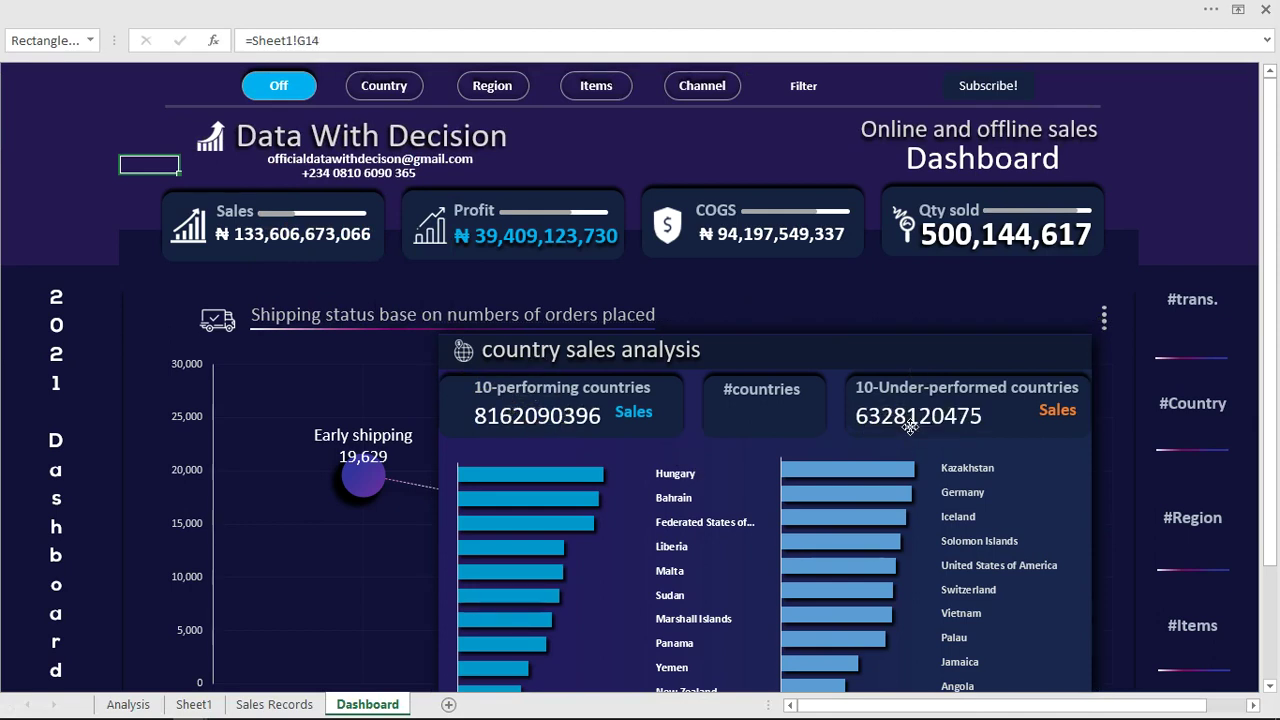
{"action": "left_click", "coordinate": [1043, 422]}
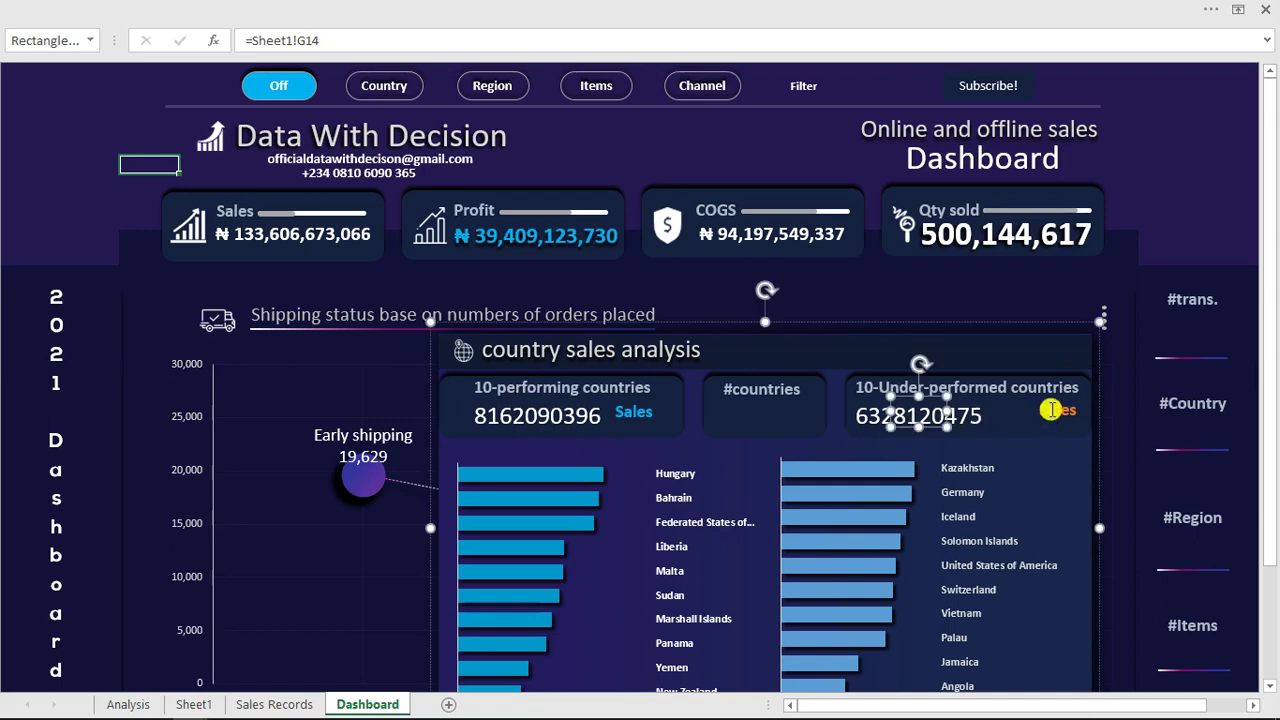
{"action": "left_click", "coordinate": [1055, 412]}
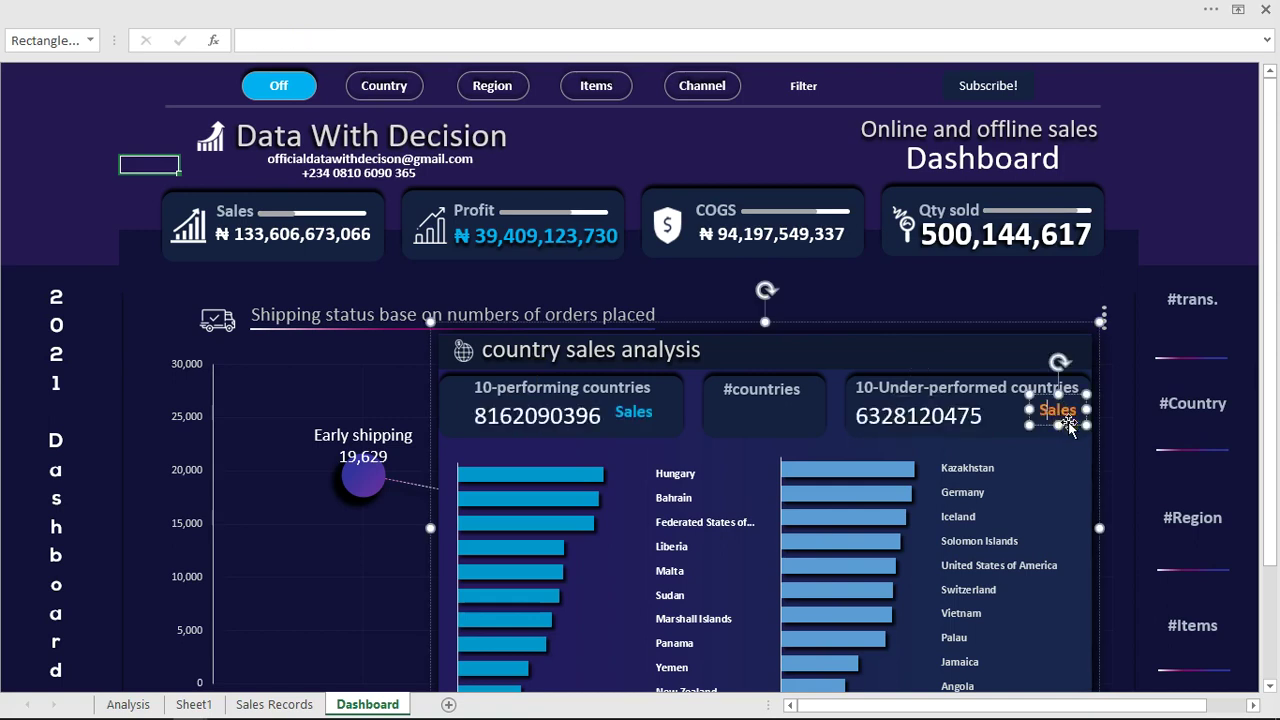
{"action": "left_click_drag", "start_coordinate": [1071, 427], "coordinate": [1071, 429]}
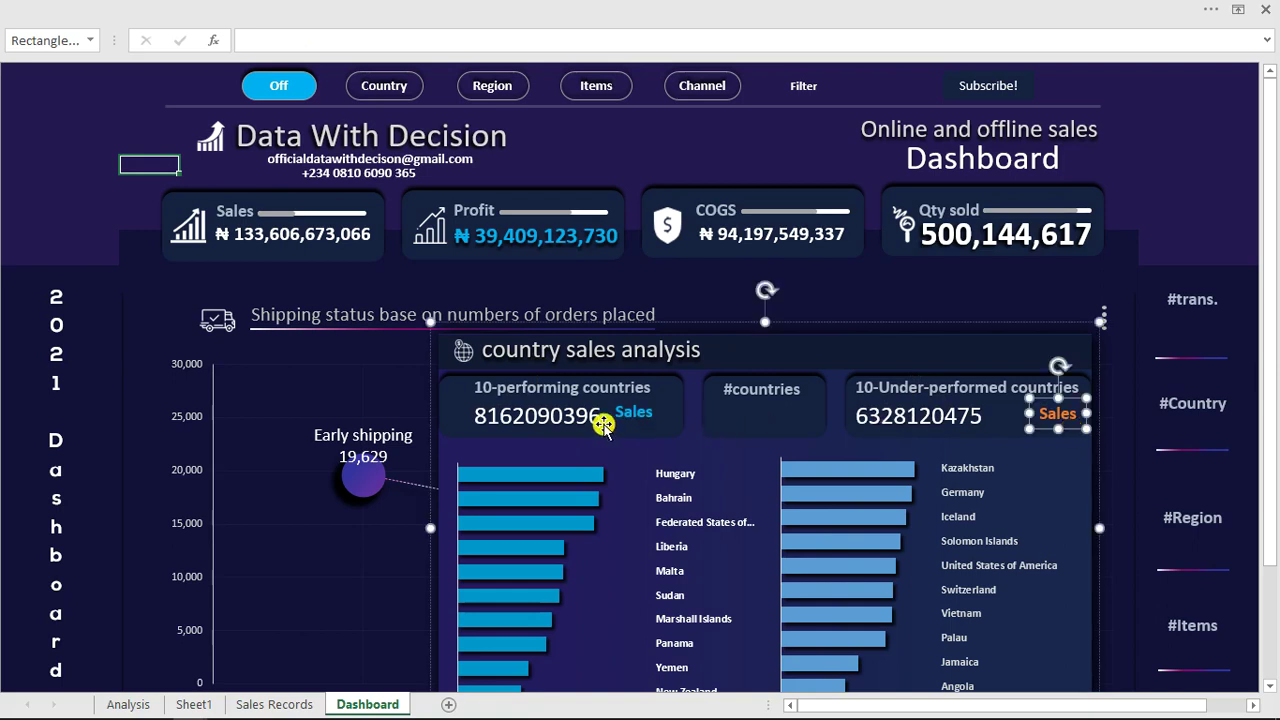
{"action": "left_click", "coordinate": [565, 422]}
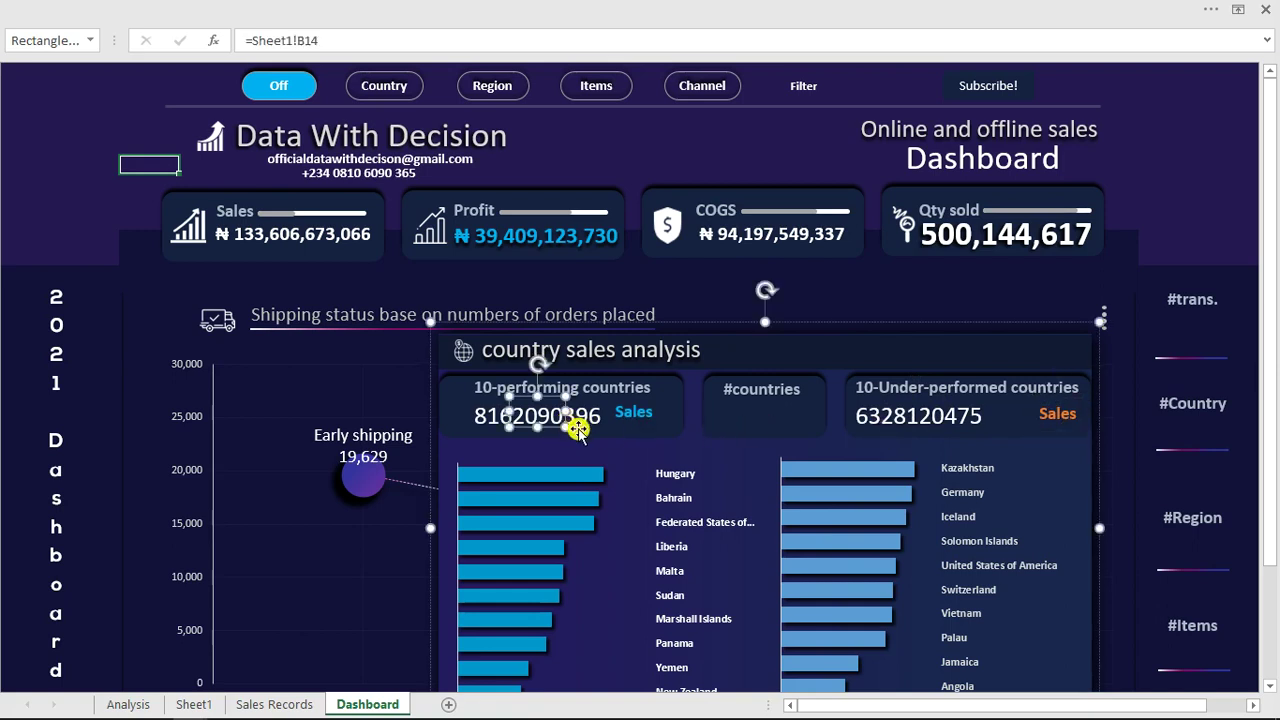
{"action": "left_click_drag", "start_coordinate": [551, 427], "coordinate": [546, 427]}
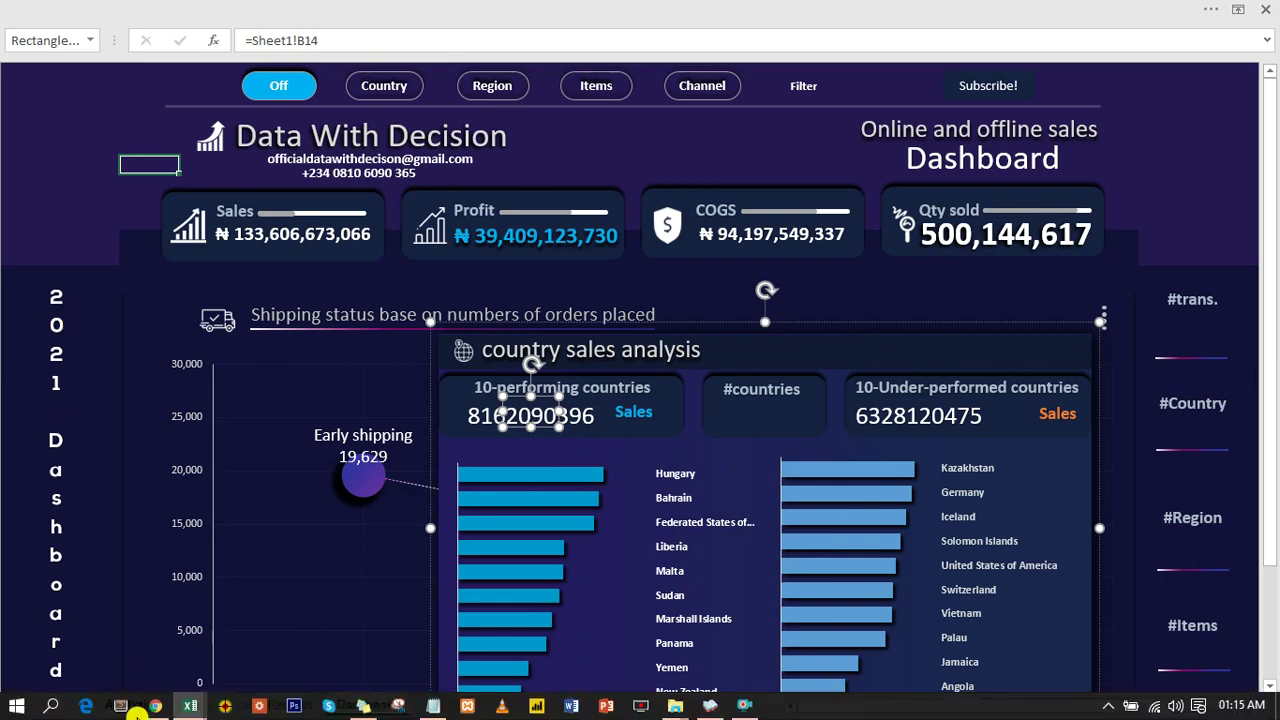
Step: Copy the bottom 10 PivotTable on Sheet1, including its grand total row, and paste it at cell K3
{"action": "left_click", "coordinate": [191, 703]}
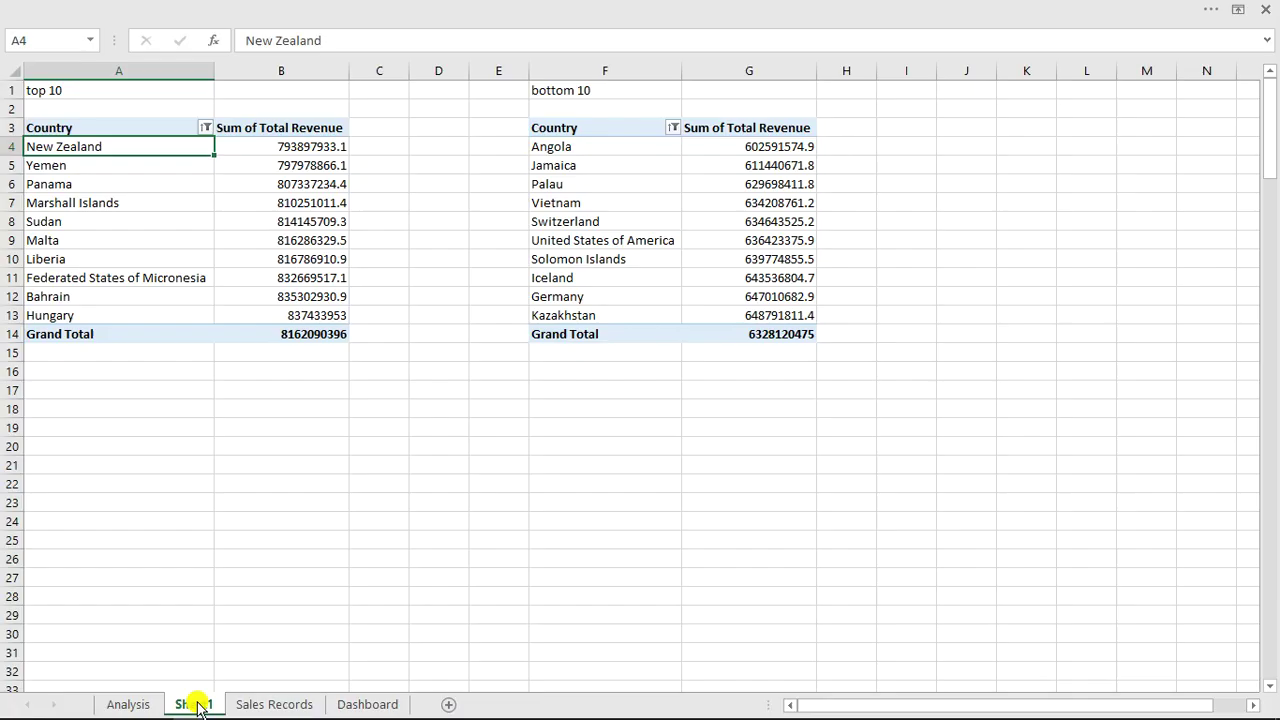
{"action": "left_click", "coordinate": [299, 705]}
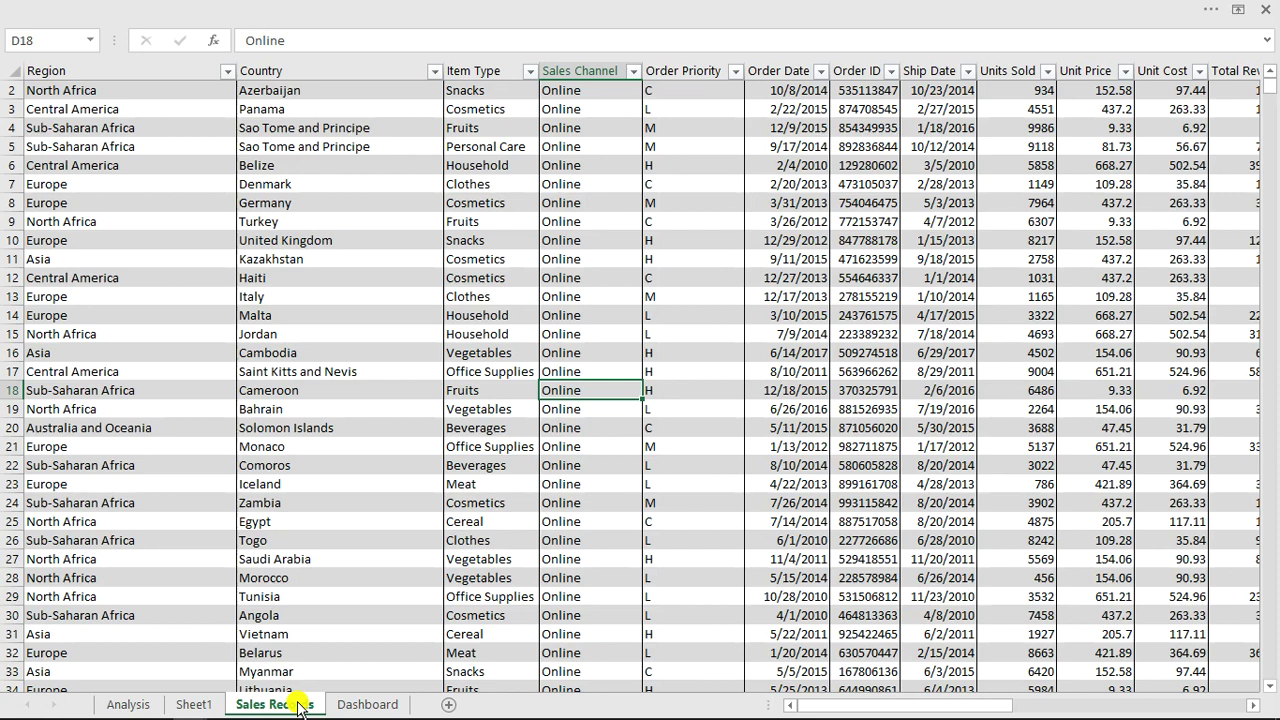
{"action": "left_click", "coordinate": [193, 705]}
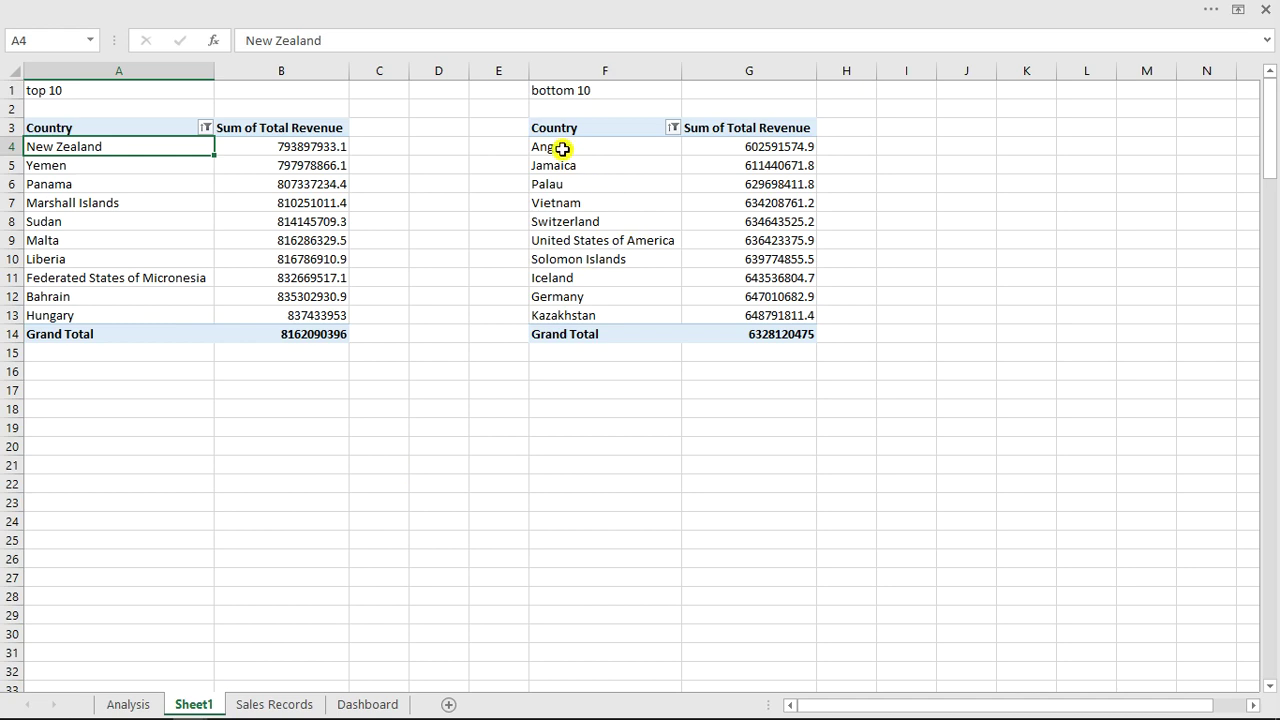
{"action": "left_click", "coordinate": [557, 120]}
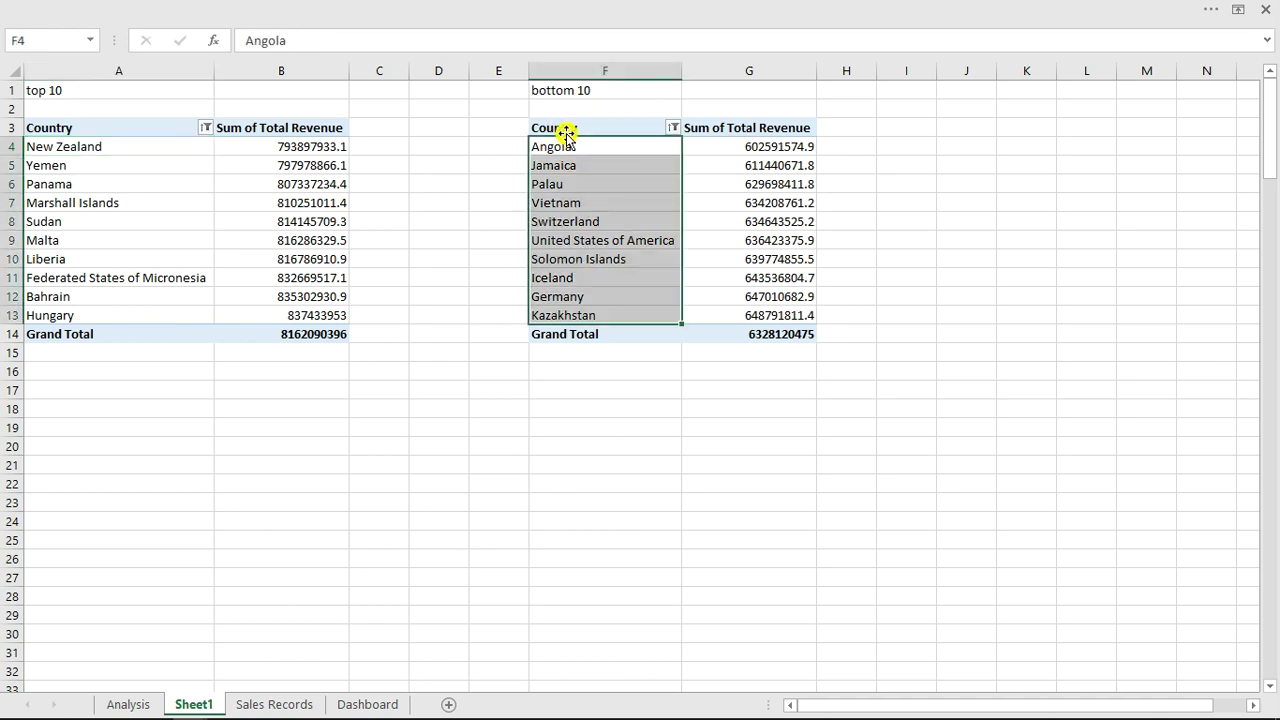
{"action": "left_click_drag", "start_coordinate": [566, 131], "coordinate": [772, 334]}
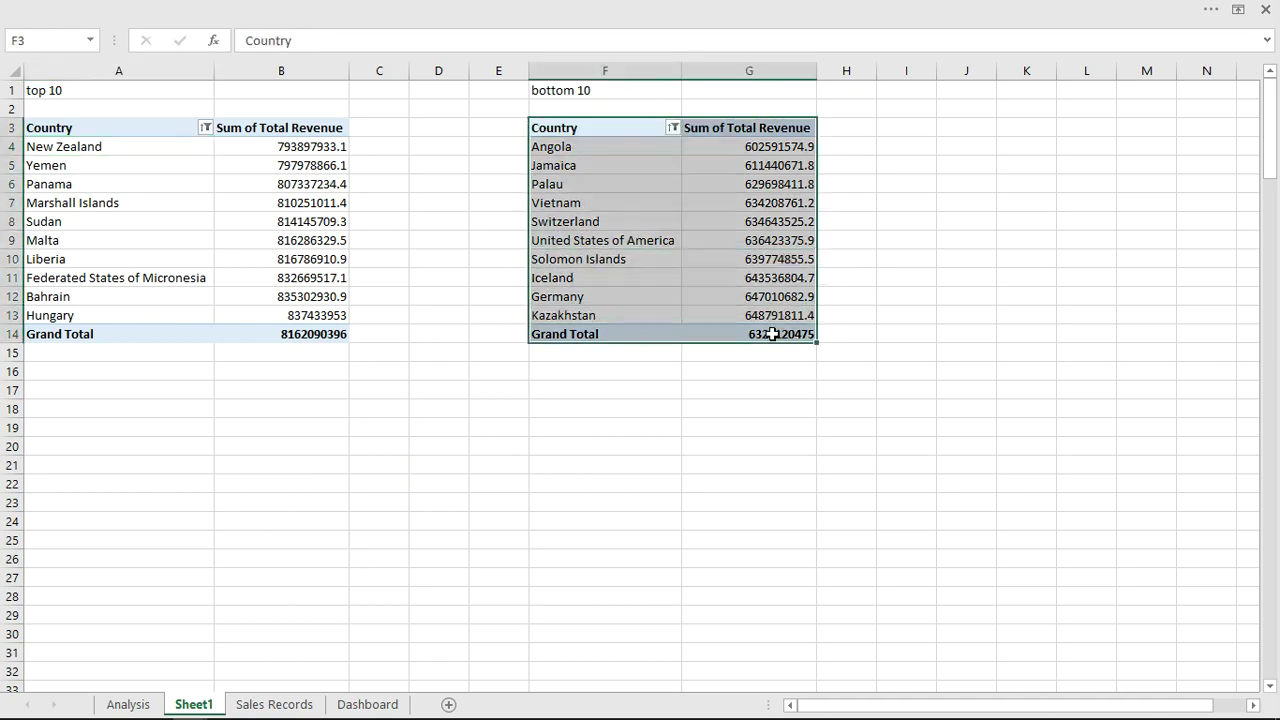
{"action": "key", "text": "ctrl+c"}
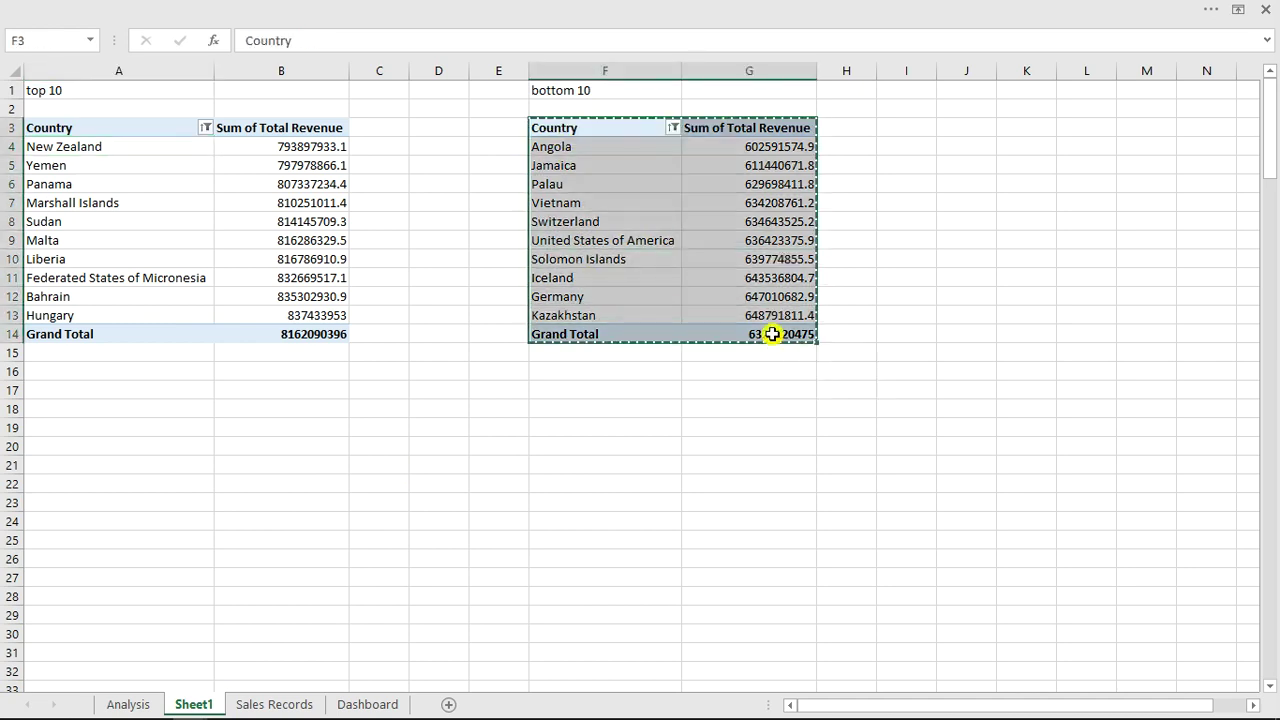
{"action": "left_click", "coordinate": [1018, 127]}
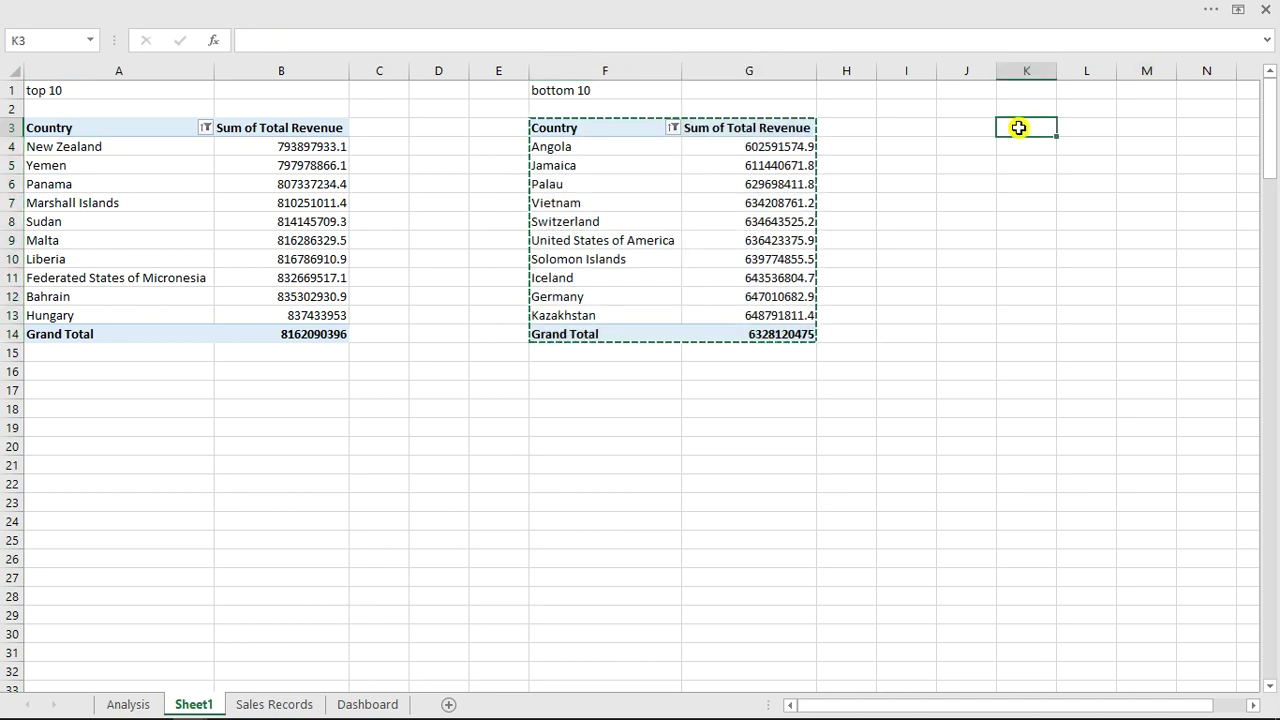
{"action": "key", "text": "ctrl+v"}
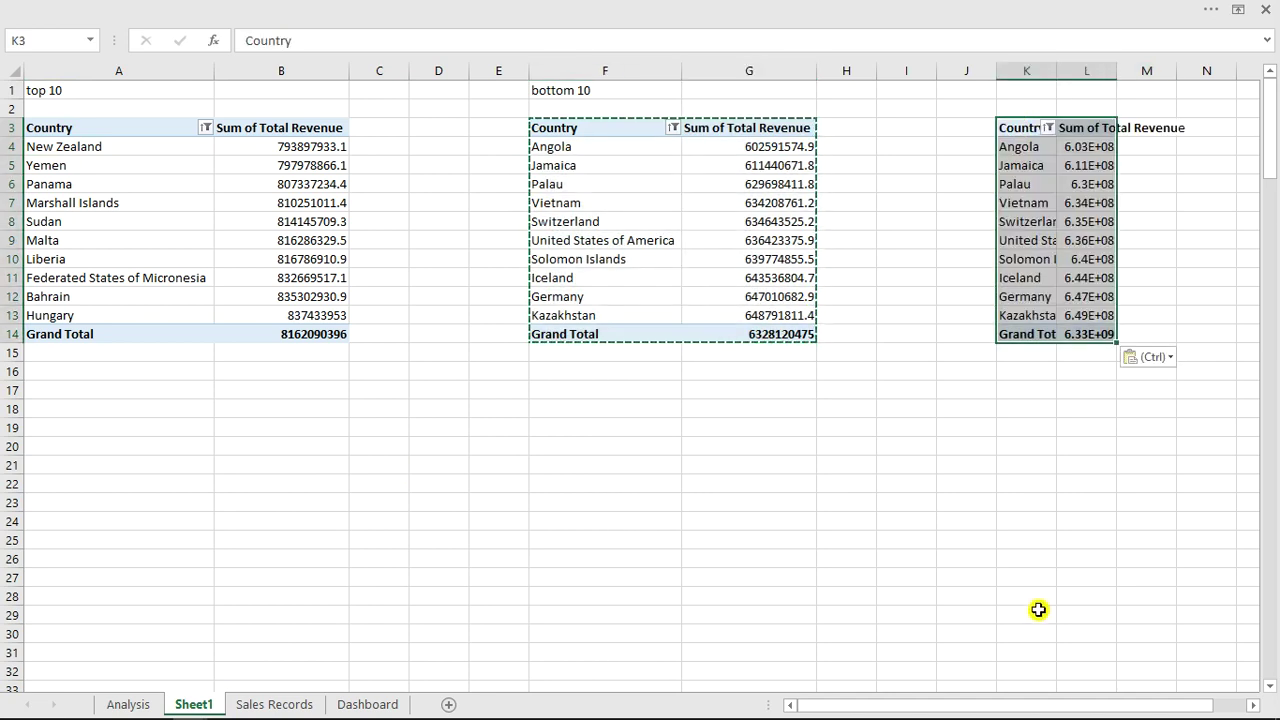
Step: Show the copied PivotTable's field list, remove Sum of Total Revenue and clear the Country filter to leave all countries in rows
{"action": "left_click_drag", "start_coordinate": [1087, 712], "coordinate": [1215, 708]}
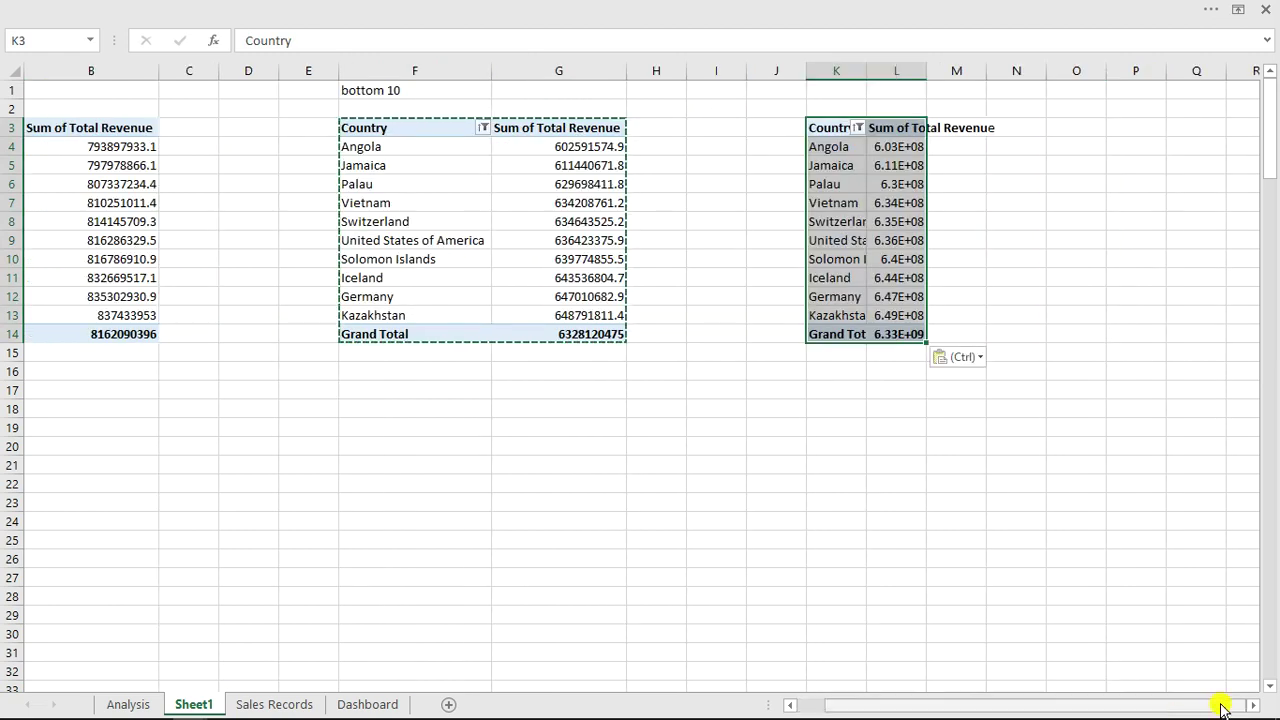
{"action": "left_click", "coordinate": [1250, 706]}
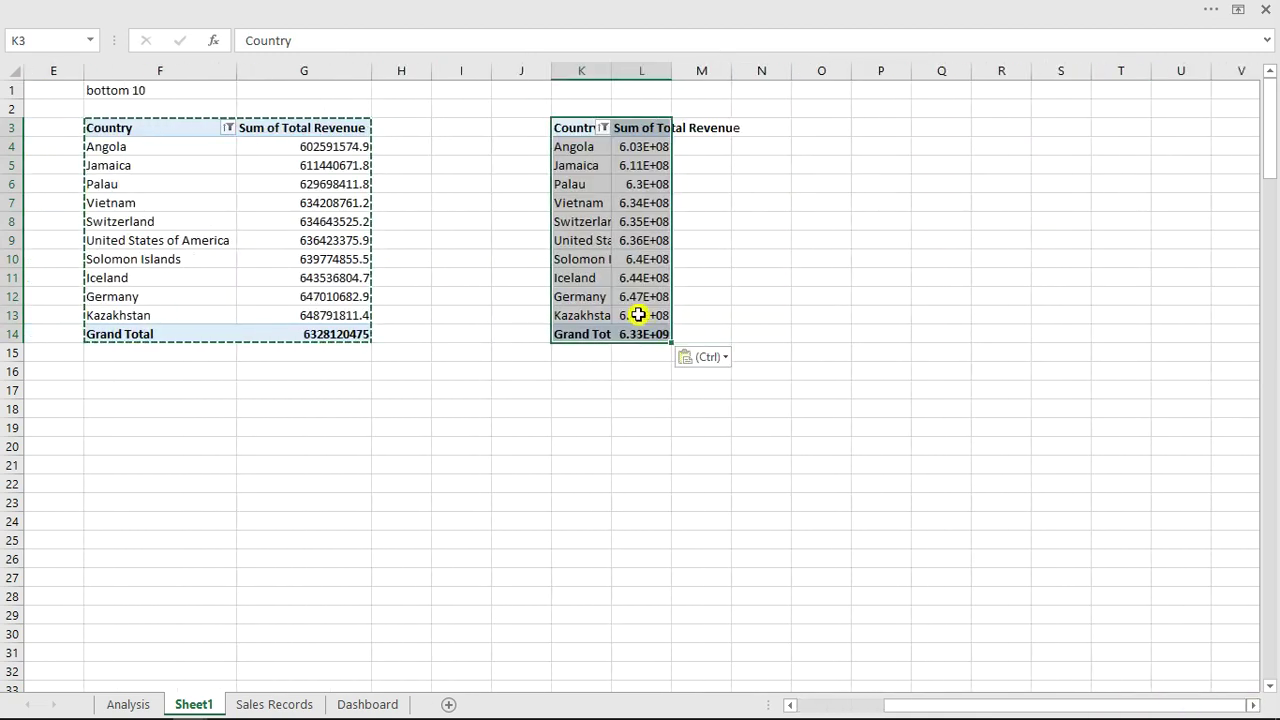
{"action": "left_click", "coordinate": [638, 314]}
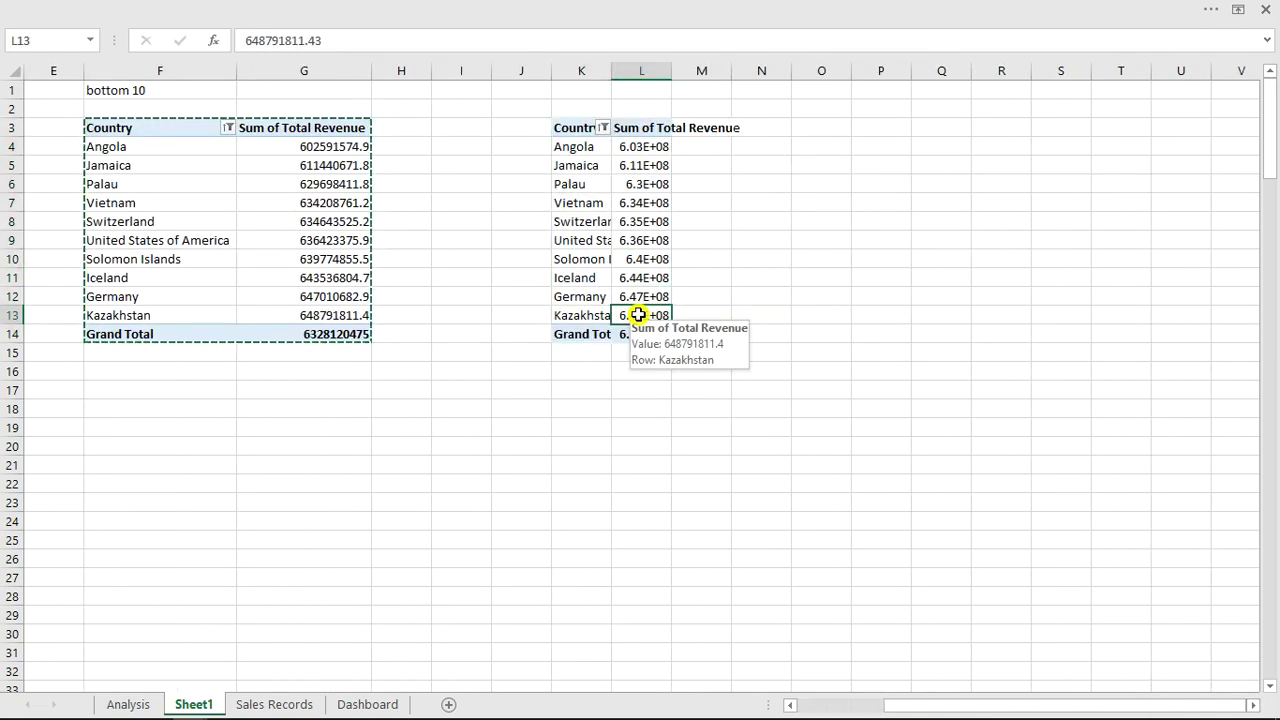
{"action": "right_click", "coordinate": [638, 314]}
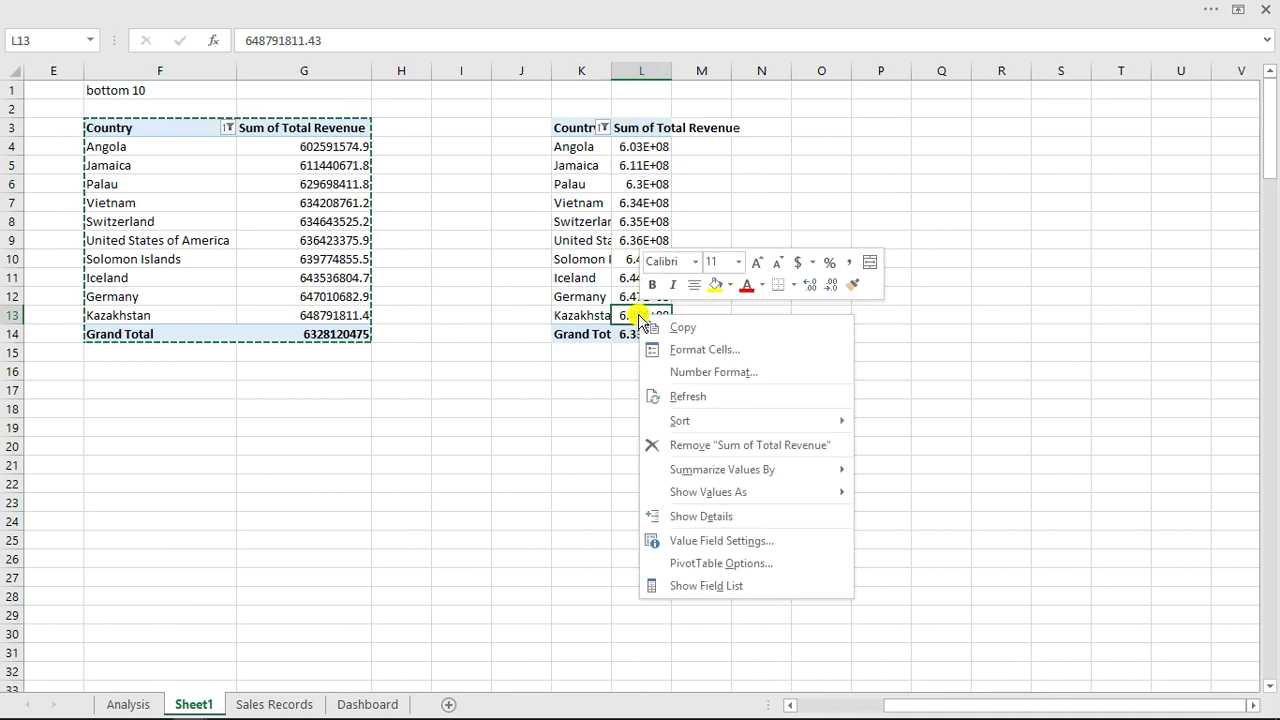
{"action": "left_click", "coordinate": [706, 586]}
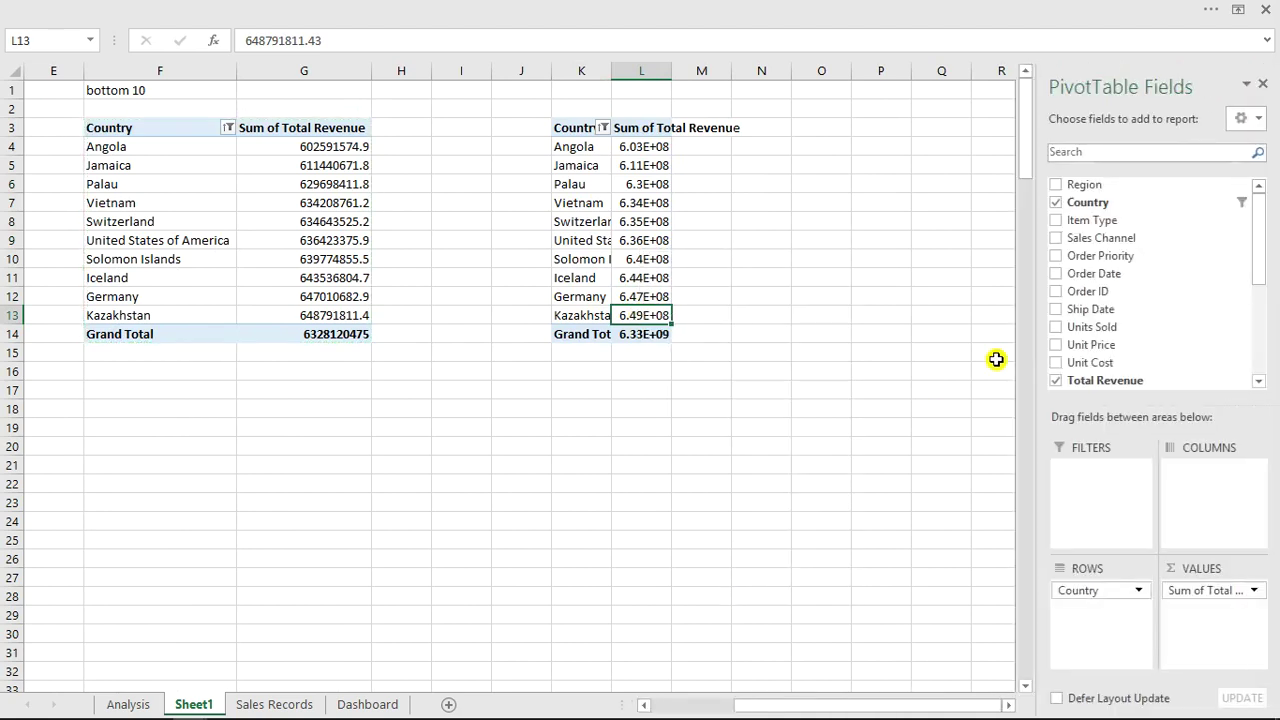
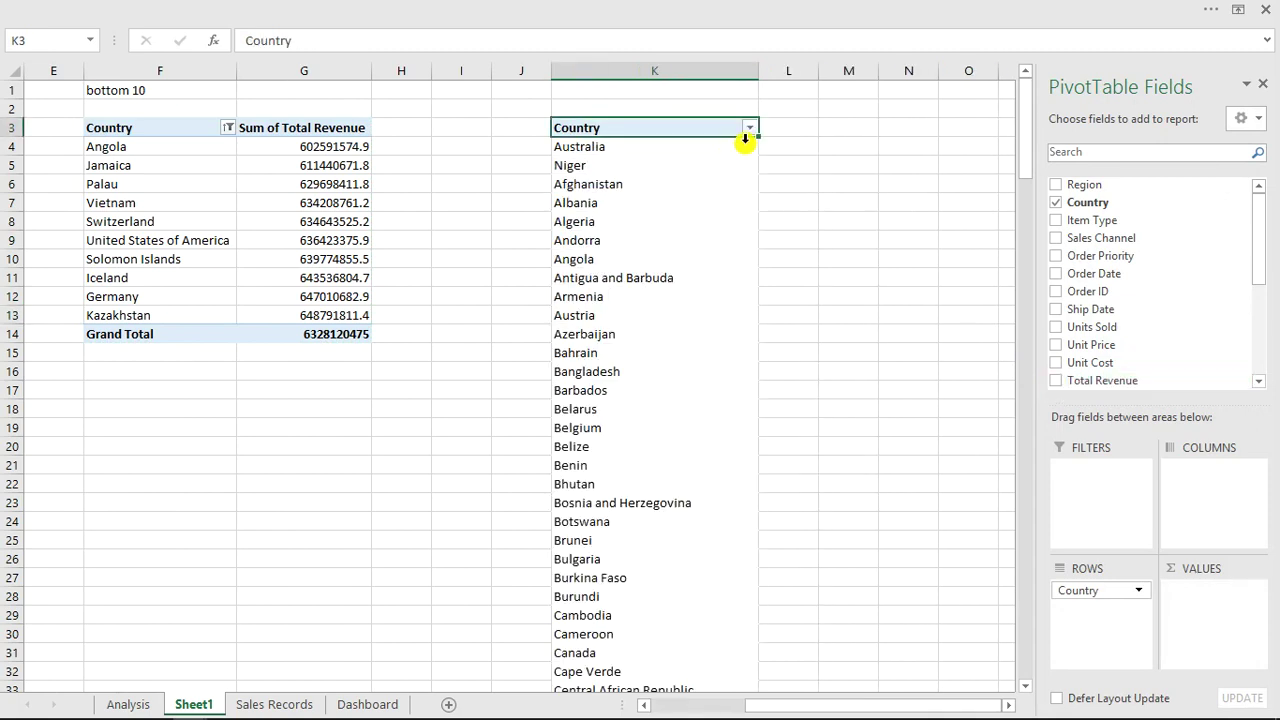
Step: Turn off grand totals for rows and columns in the Country-only PivotTable
{"action": "left_click", "coordinate": [774, 126]}
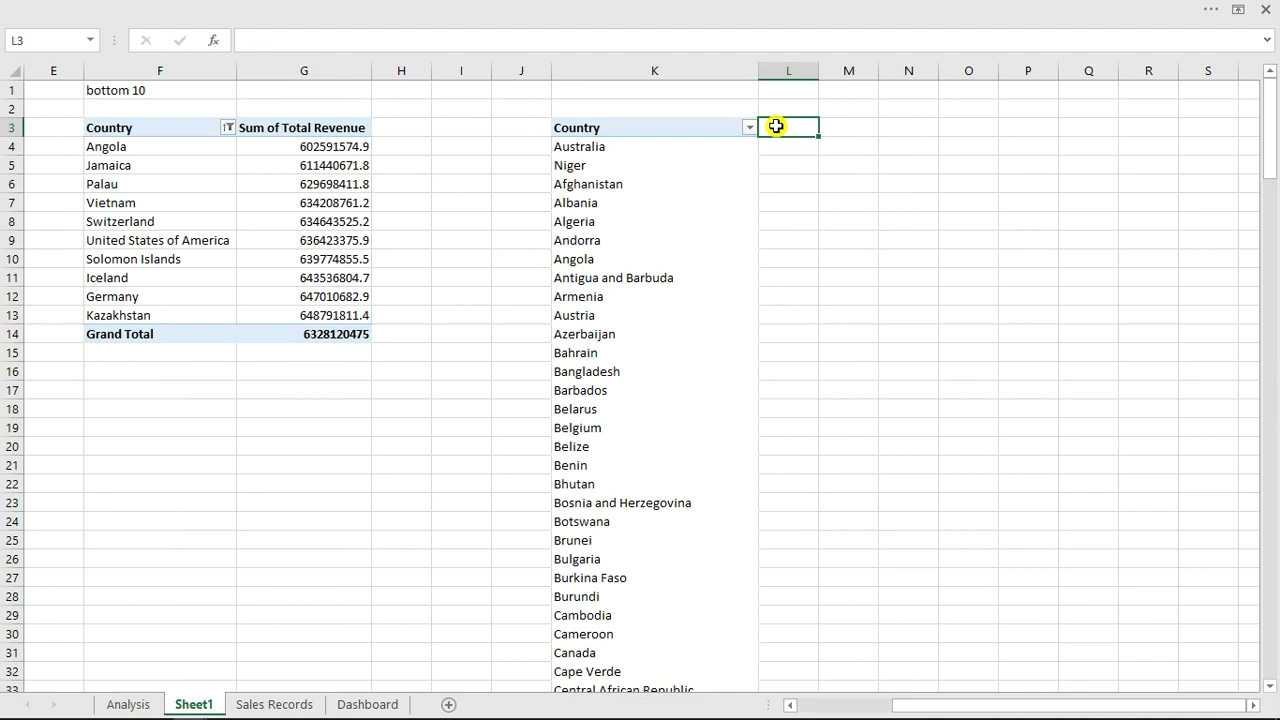
{"action": "left_click", "coordinate": [701, 150]}
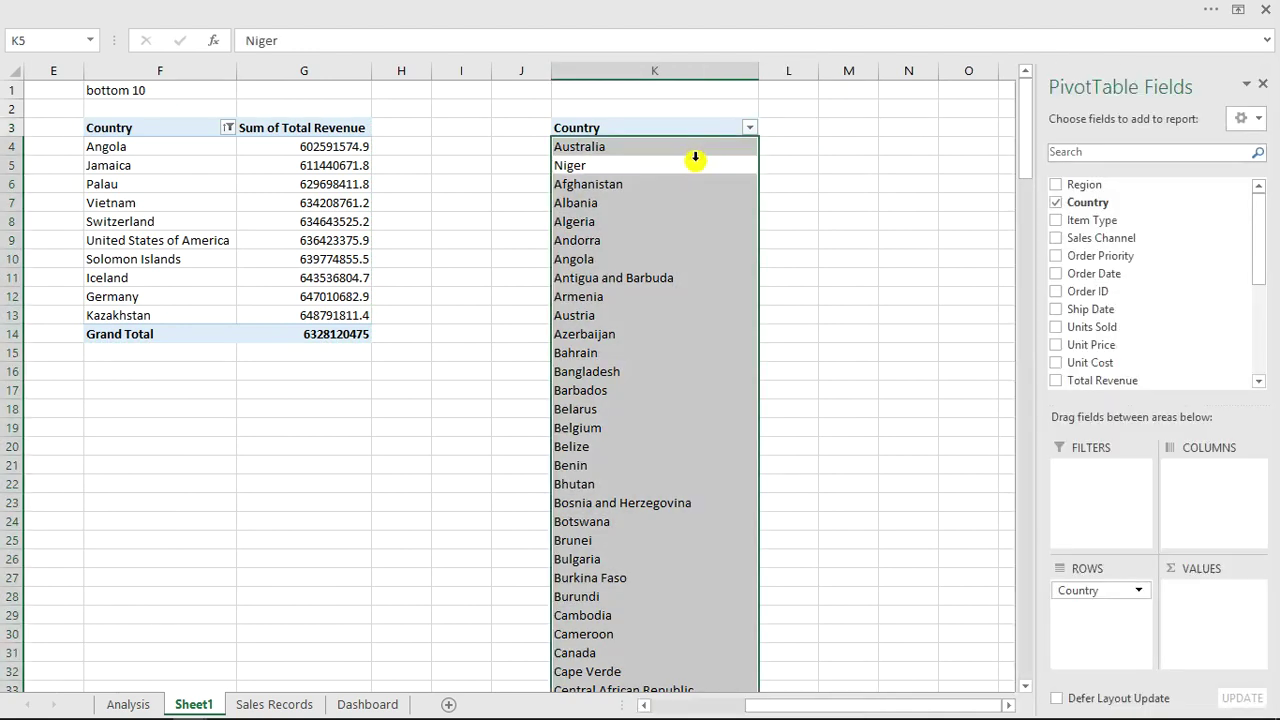
{"action": "left_click", "coordinate": [694, 166]}
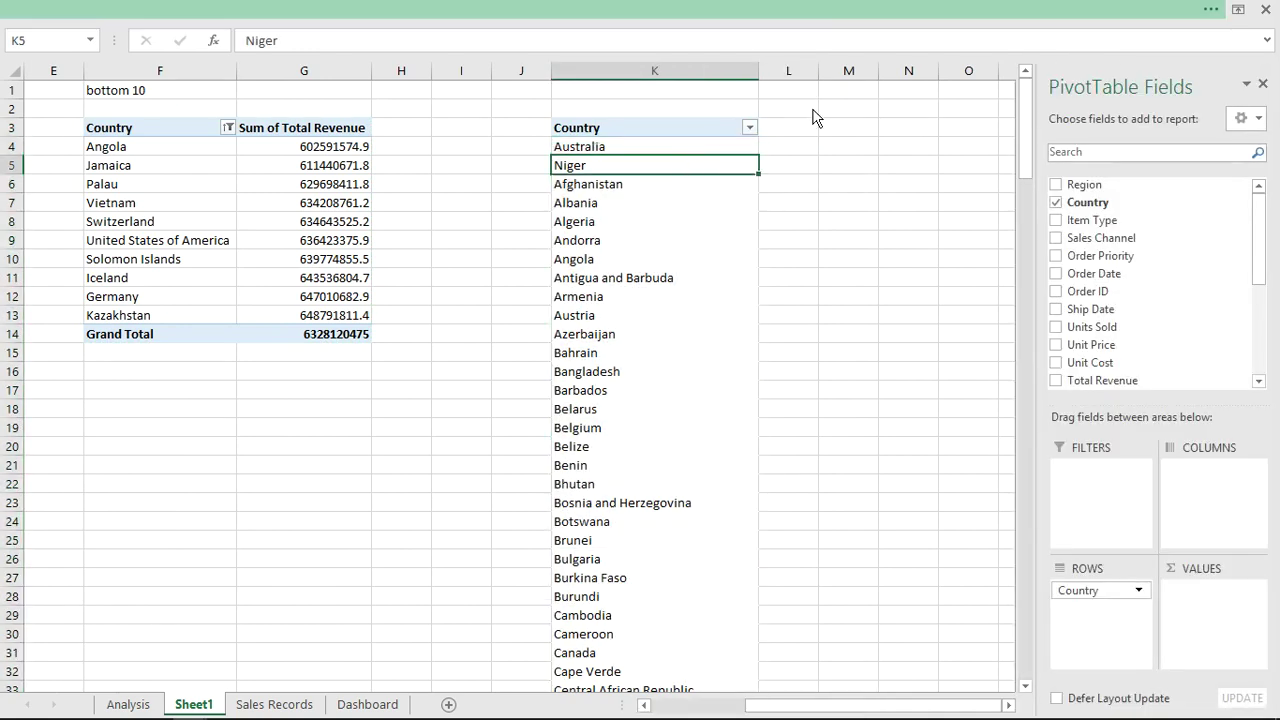
{"action": "left_click", "coordinate": [845, 8]}
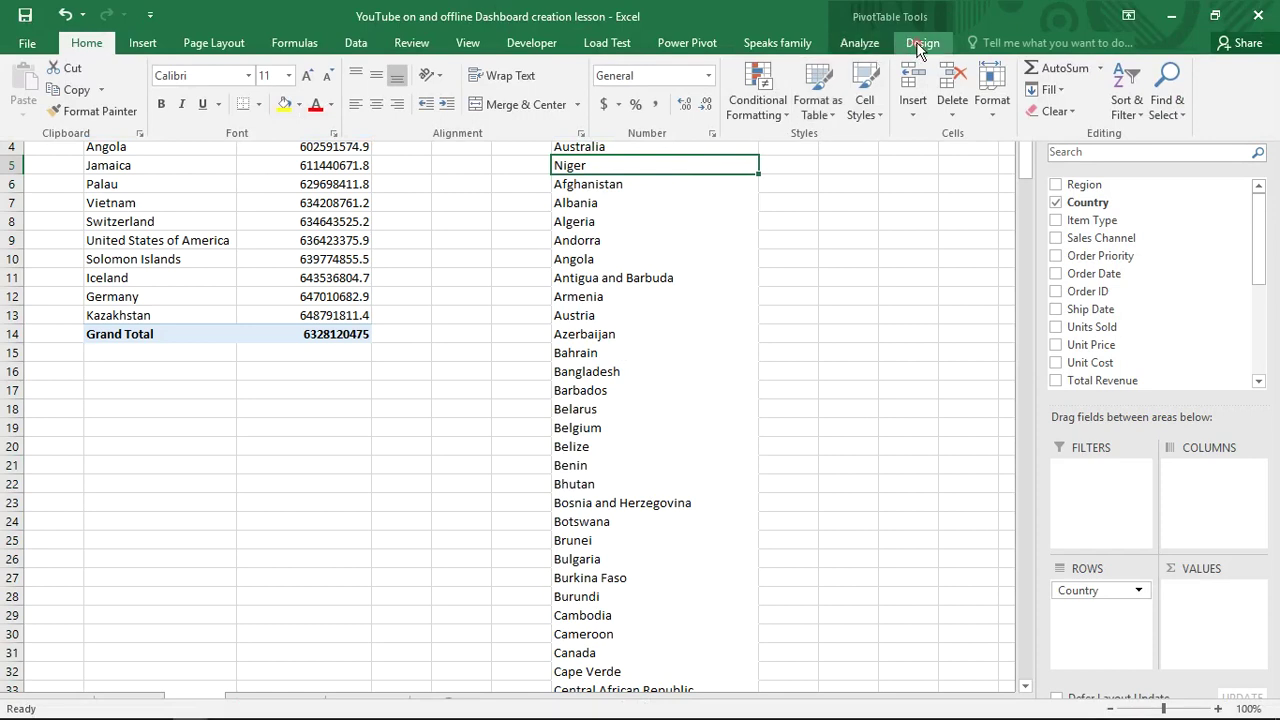
{"action": "left_click", "coordinate": [918, 45]}
{"action": "left_click", "coordinate": [89, 113]}
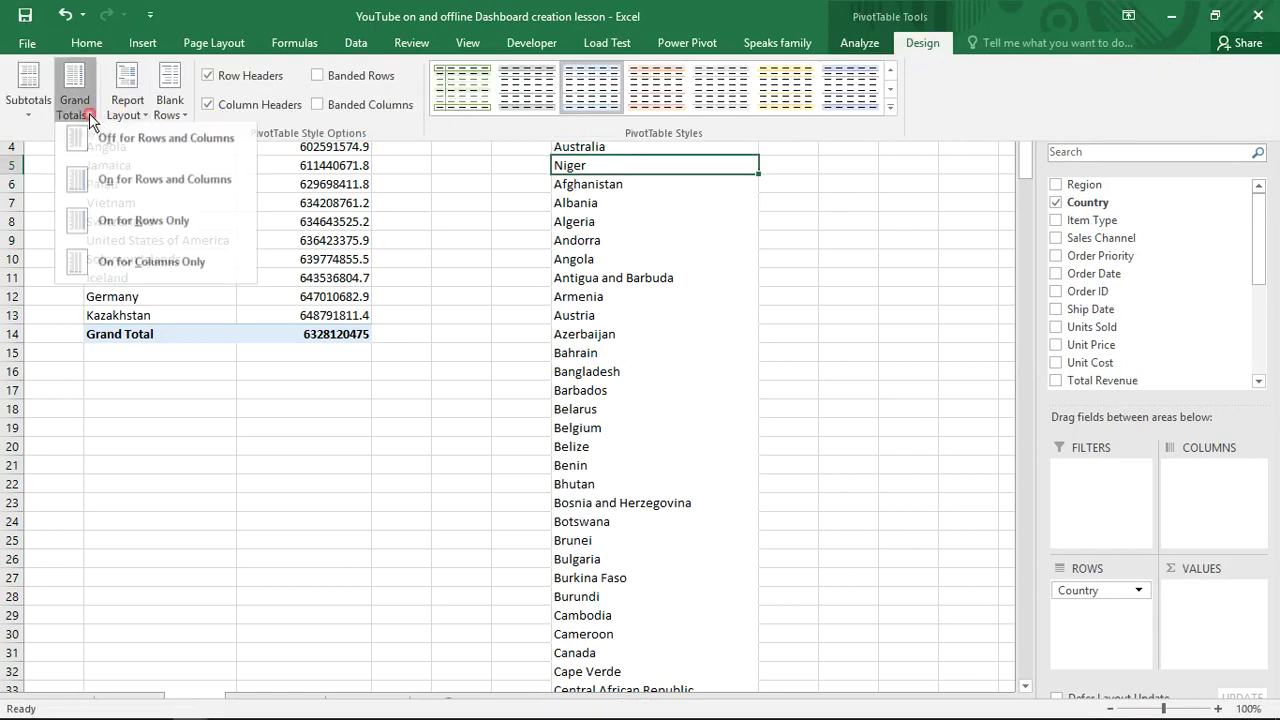
{"action": "left_click", "coordinate": [106, 139]}
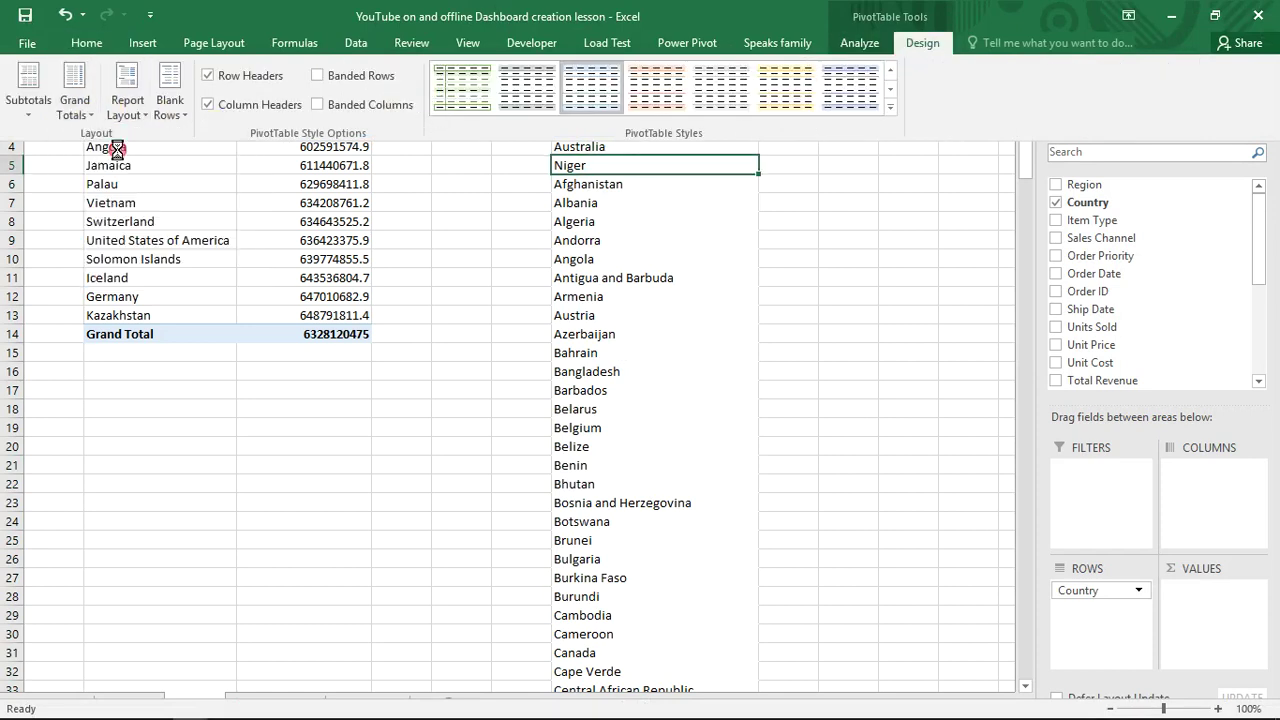
Step: Enter the formula =COUNTA(K:K)-1 in cell L3 of Sheet1 to count the listed countries
{"action": "left_click", "coordinate": [617, 216]}
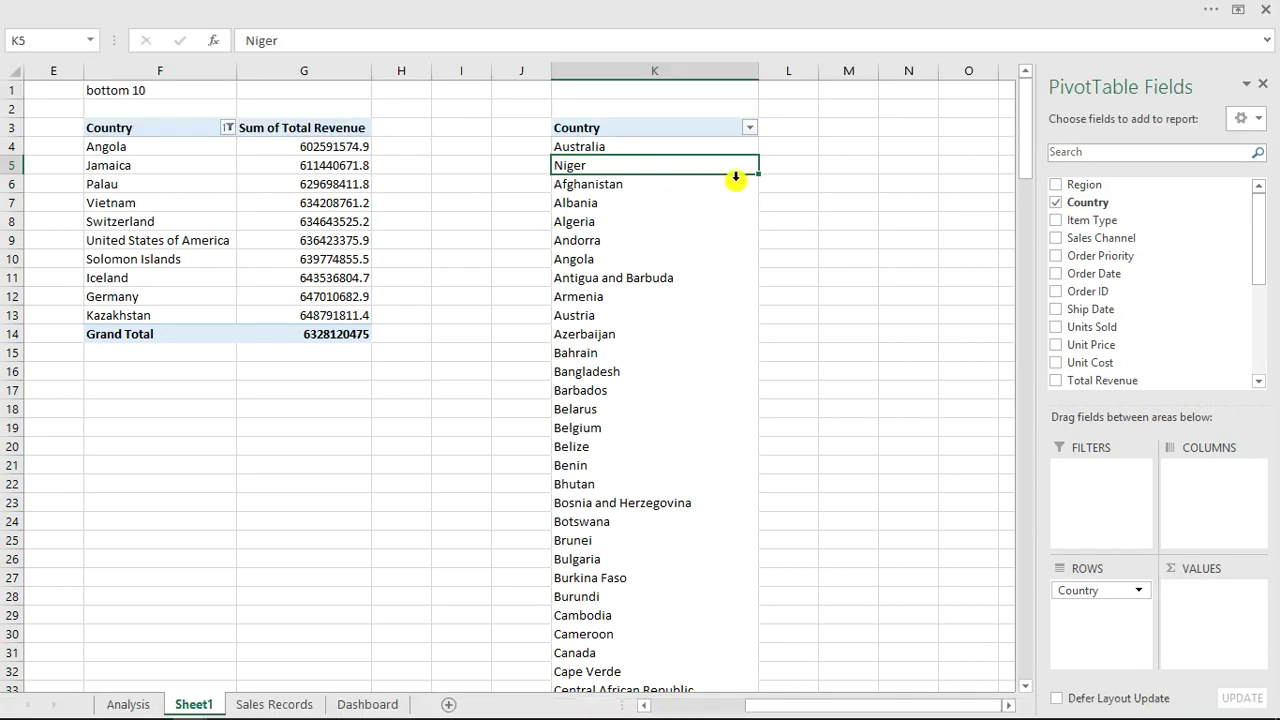
{"action": "left_click", "coordinate": [795, 131]}
{"action": "type", "text": "=counta"}
{"action": "key", "text": "Tab"}
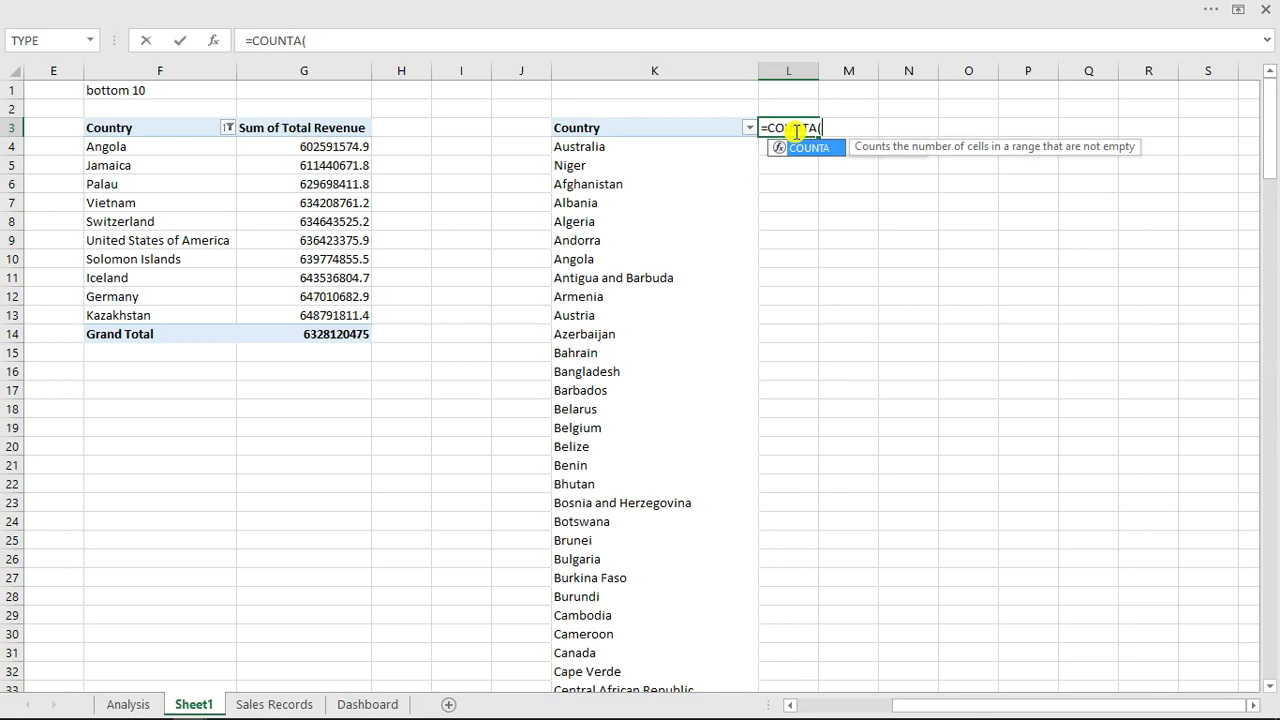
{"action": "left_click", "coordinate": [680, 66]}
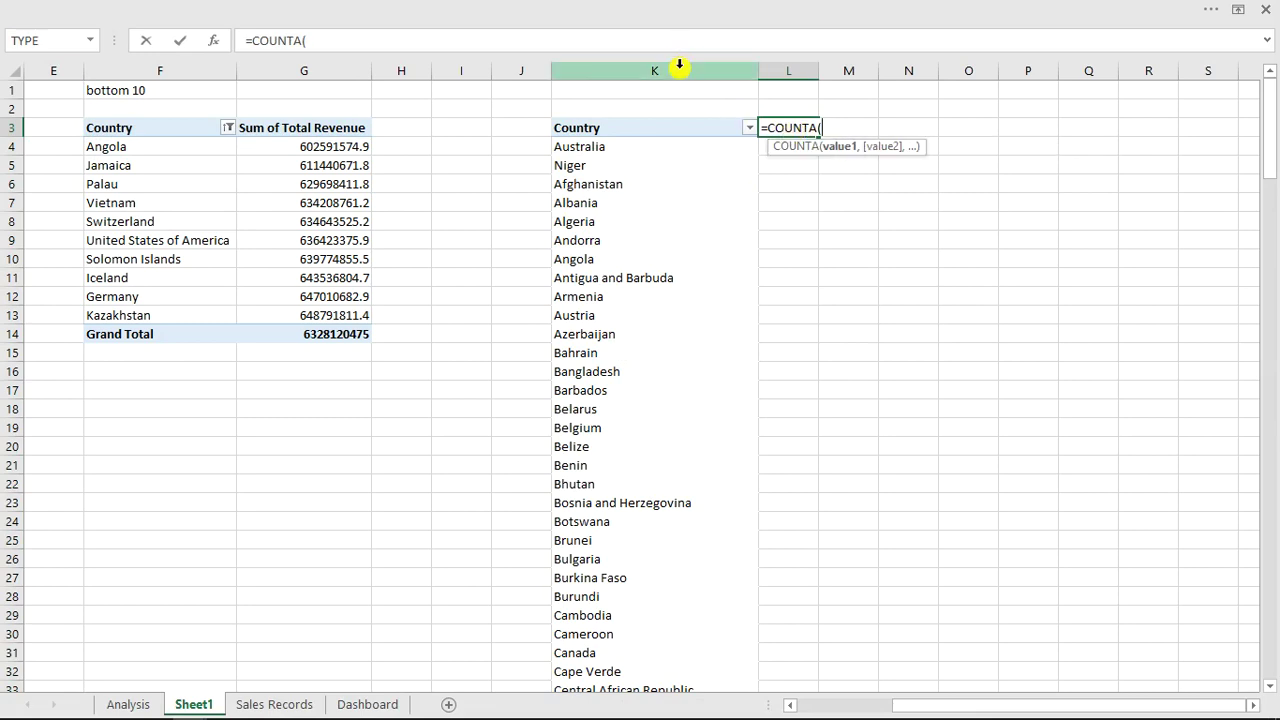
{"action": "left_click", "coordinate": [677, 71]}
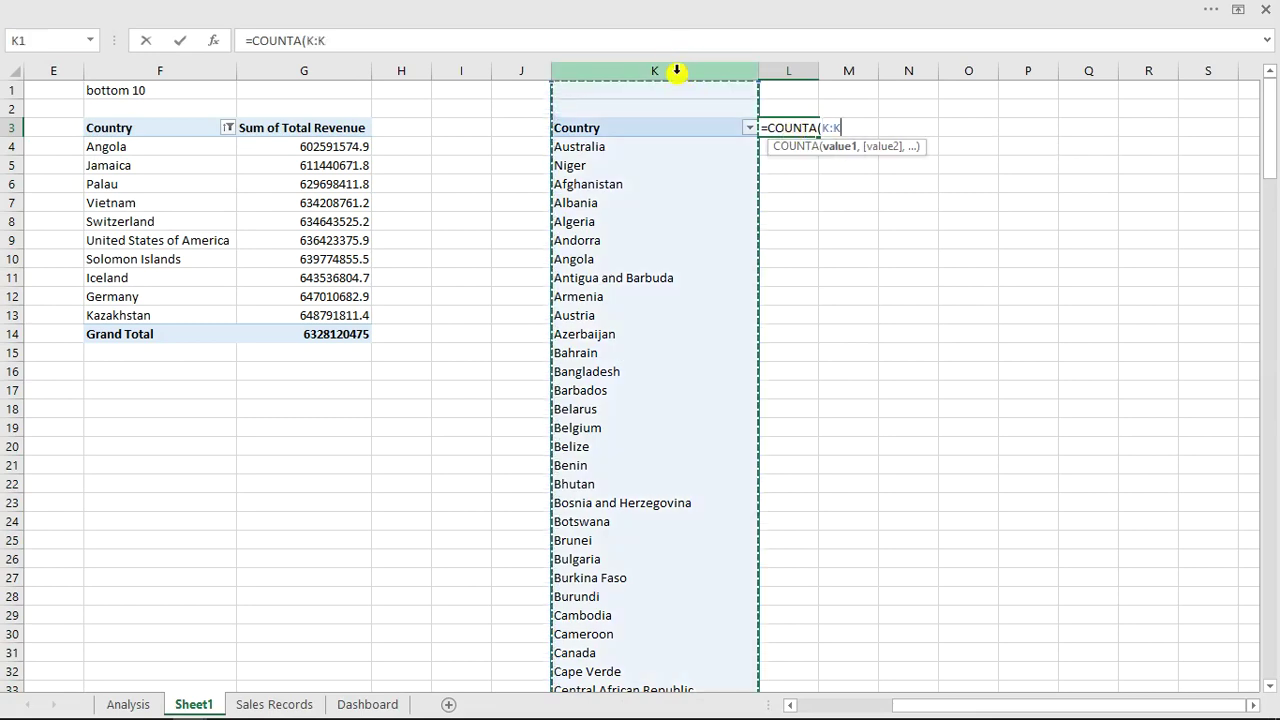
{"action": "type", "text": ")"}
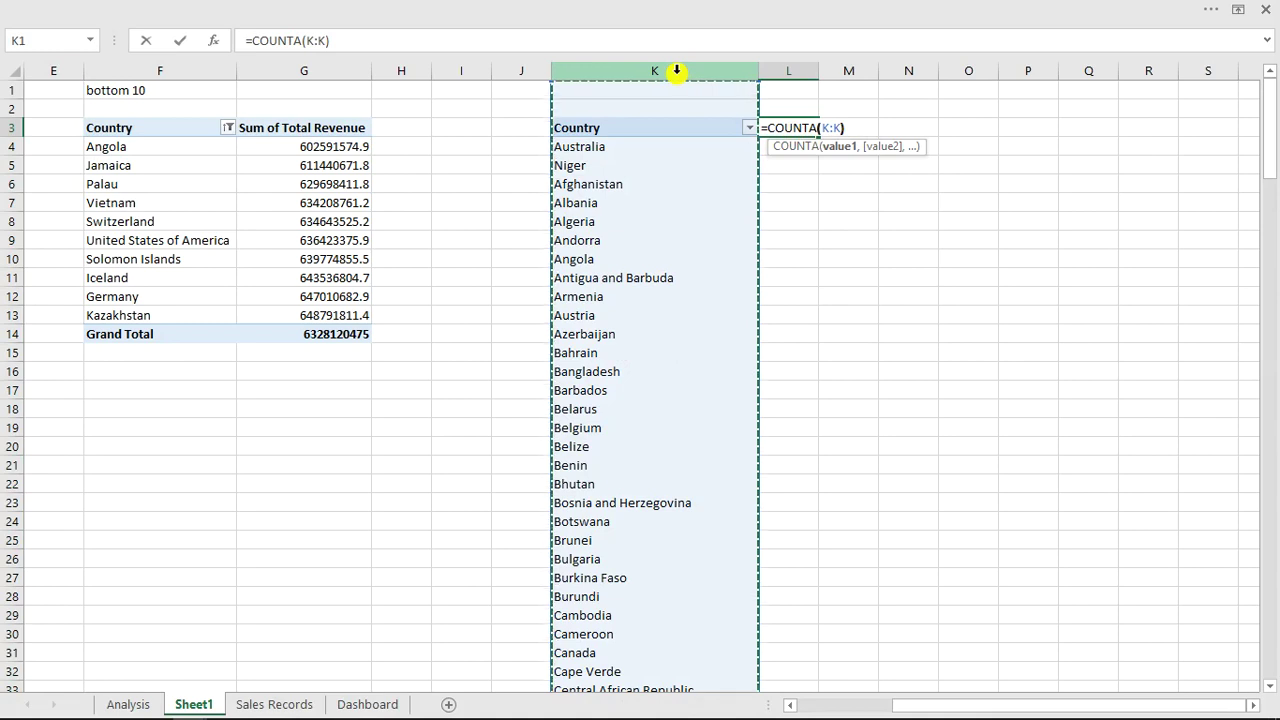
{"action": "type", "text": "-"}
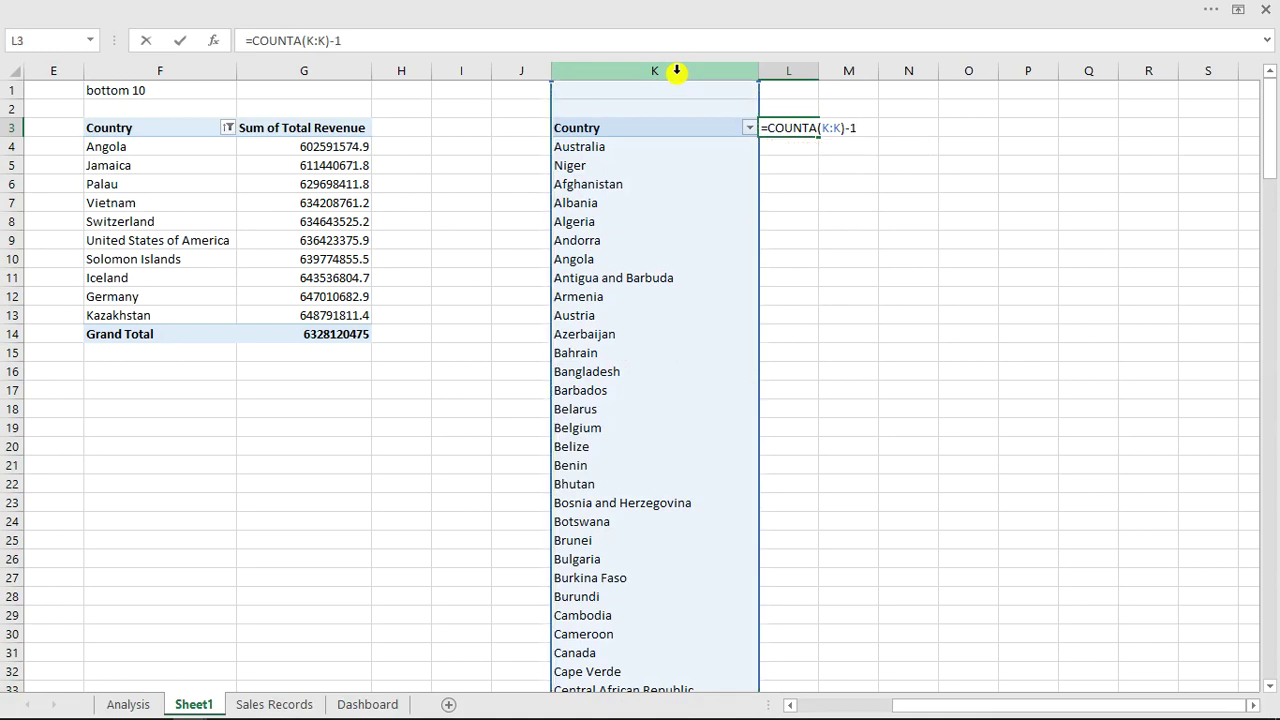
{"action": "type", "text": "1"}
{"action": "key", "text": "Return"}
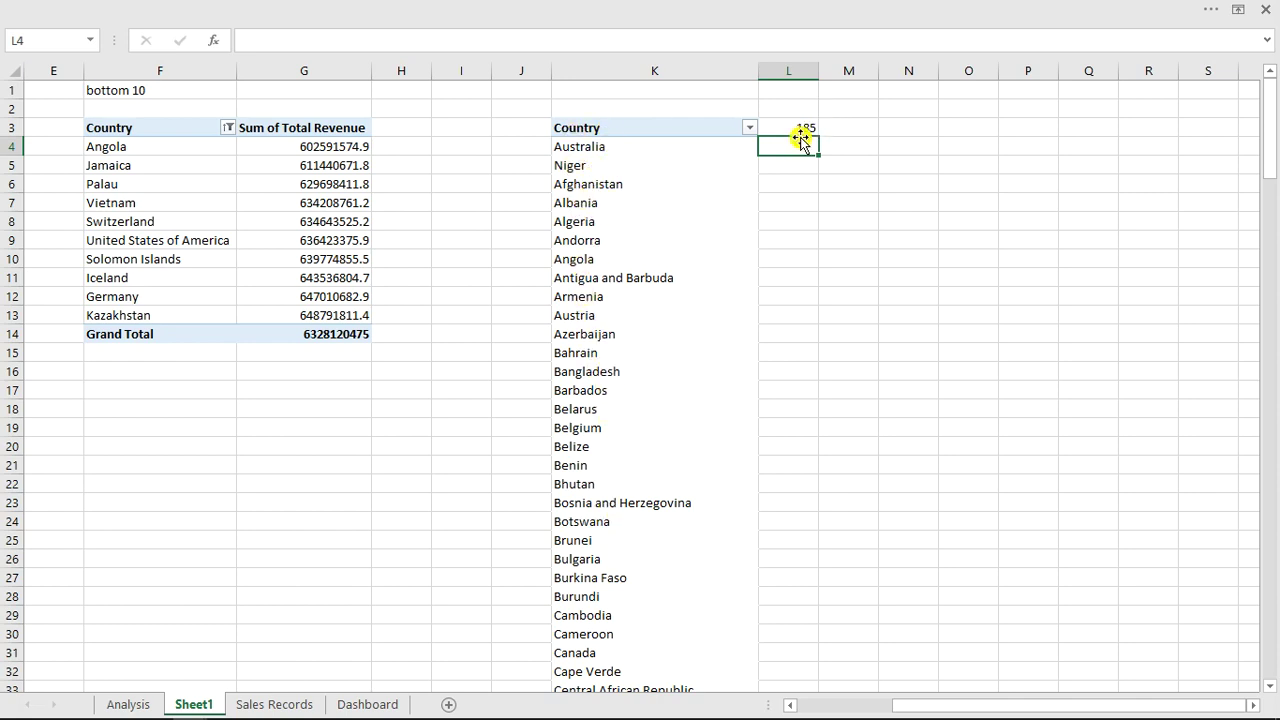
{"action": "left_click_drag", "start_coordinate": [391, 557], "coordinate": [250, 560]}
{"action": "left_click", "coordinate": [248, 563]}
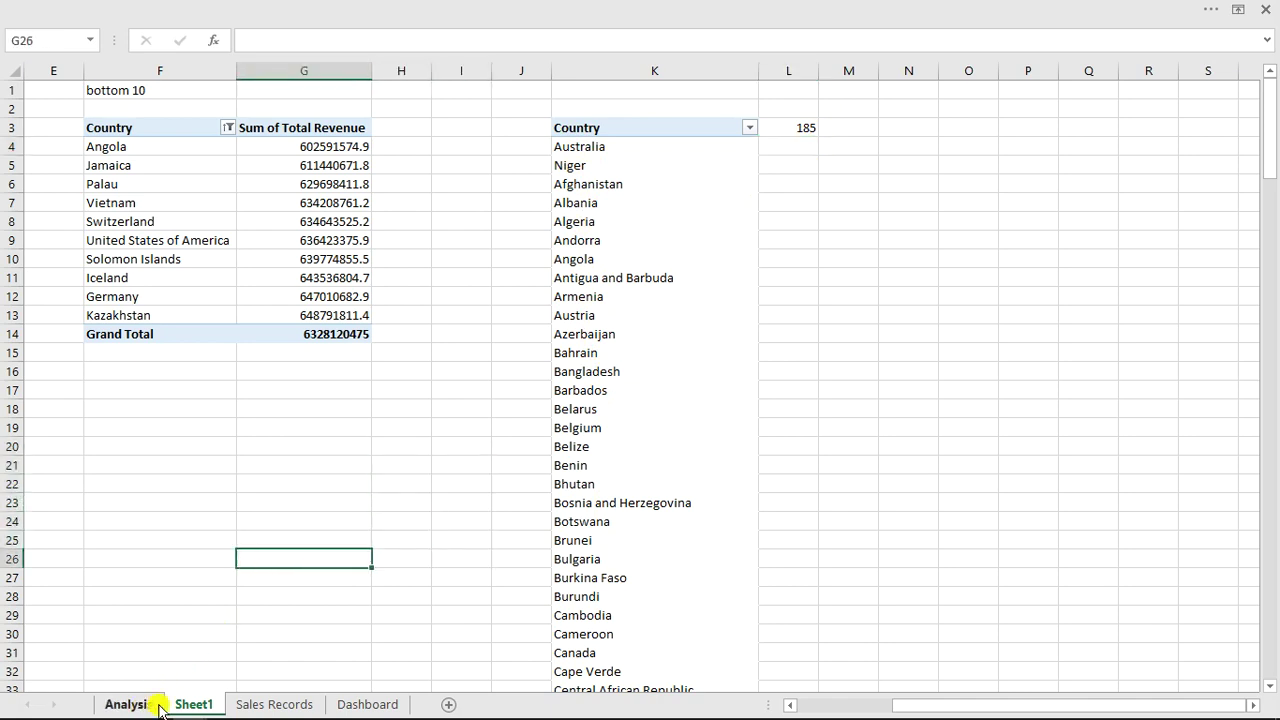
Step: Copy the top 10 sales total on the Dashboard sheet onto the #countries card and link the copy to Sheet1!L3
{"action": "left_click", "coordinate": [350, 705]}
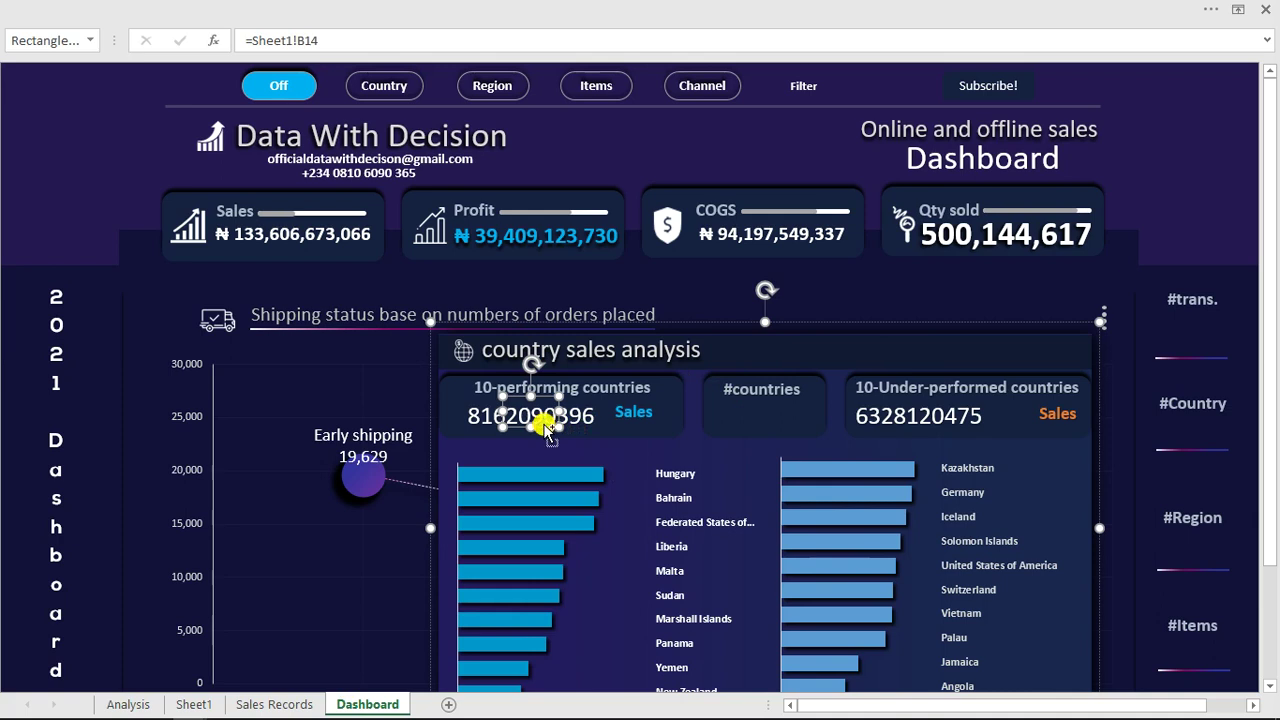
{"action": "left_click_drag", "start_coordinate": [547, 428], "coordinate": [776, 428]}
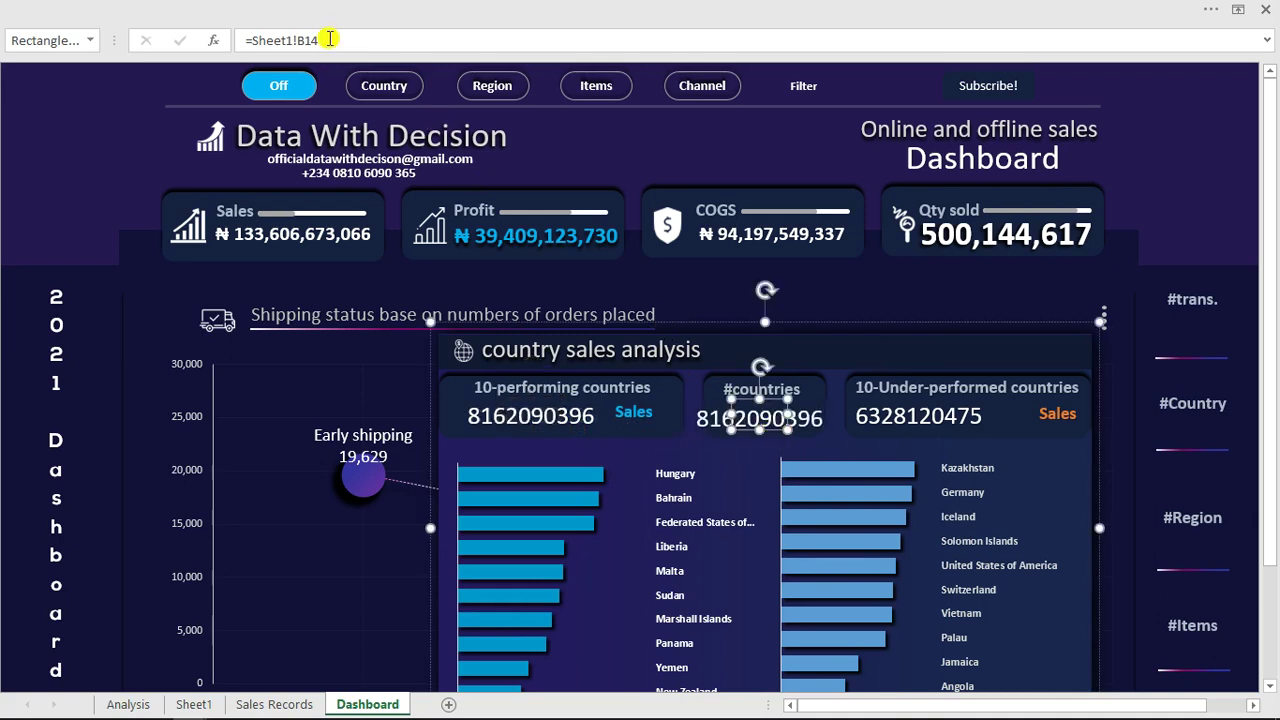
{"action": "left_click_drag", "start_coordinate": [321, 40], "coordinate": [268, 40]}
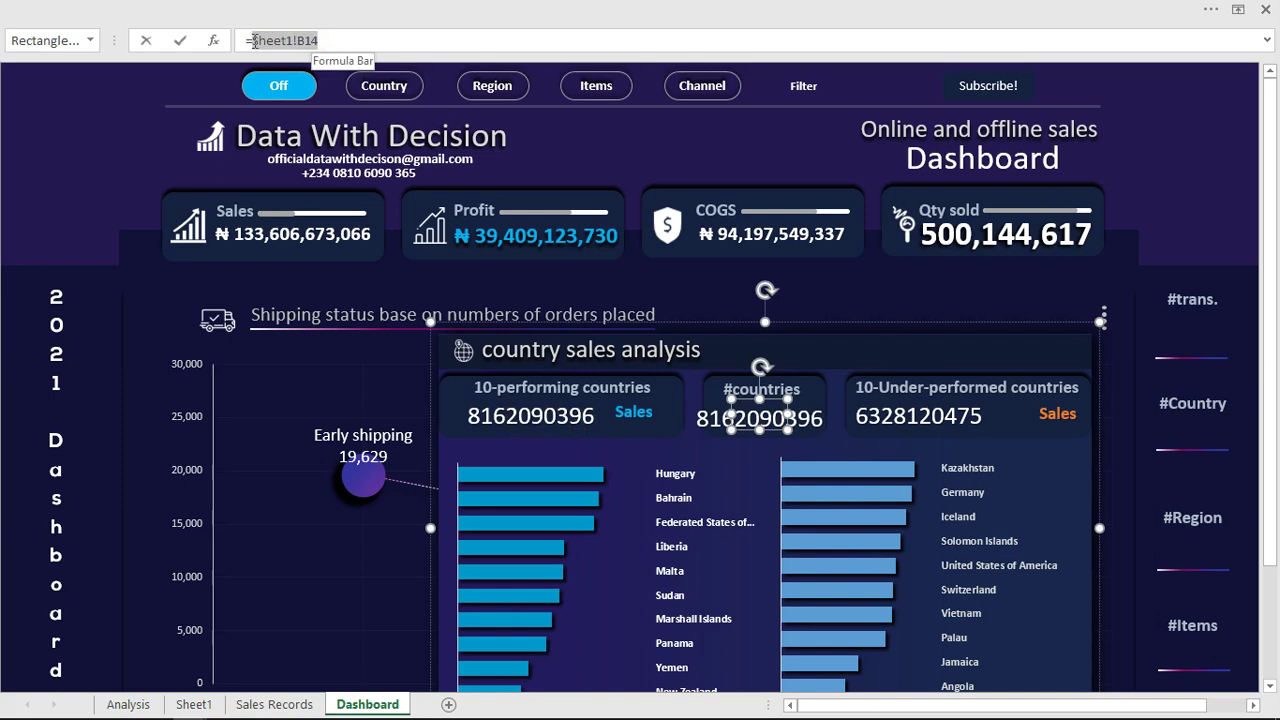
{"action": "left_click", "coordinate": [208, 705]}
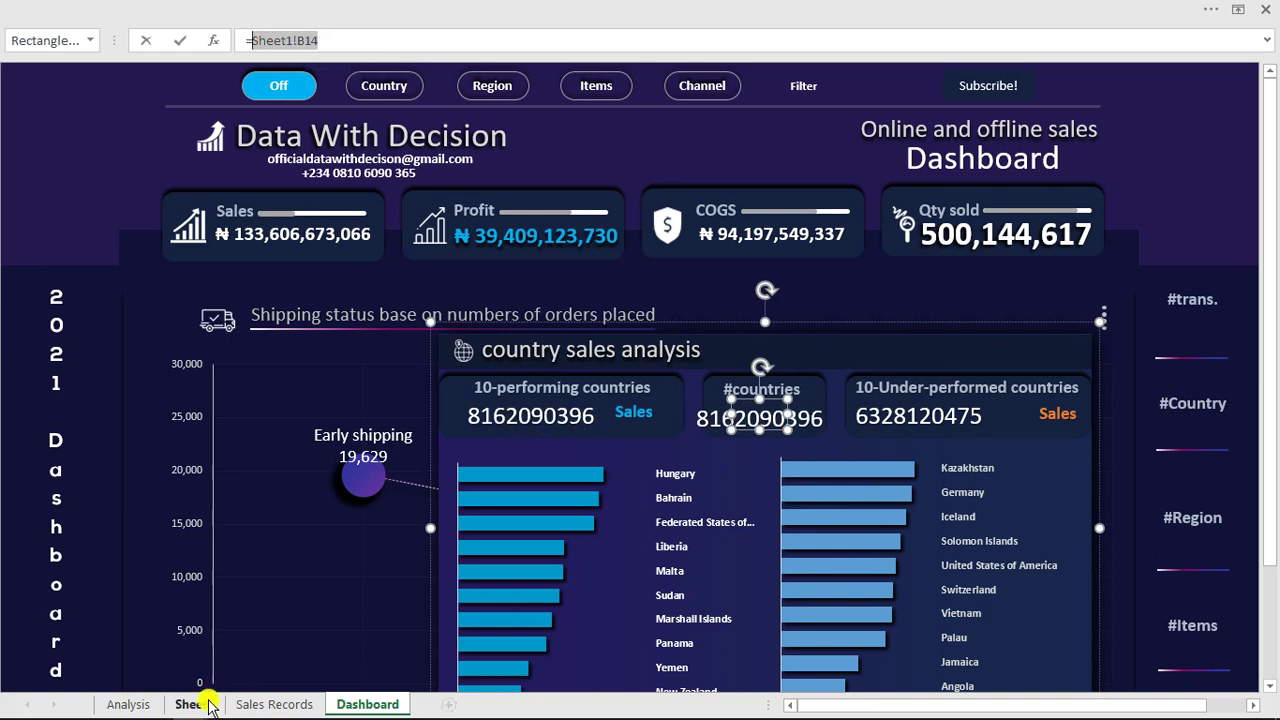
{"action": "left_click", "coordinate": [800, 128]}
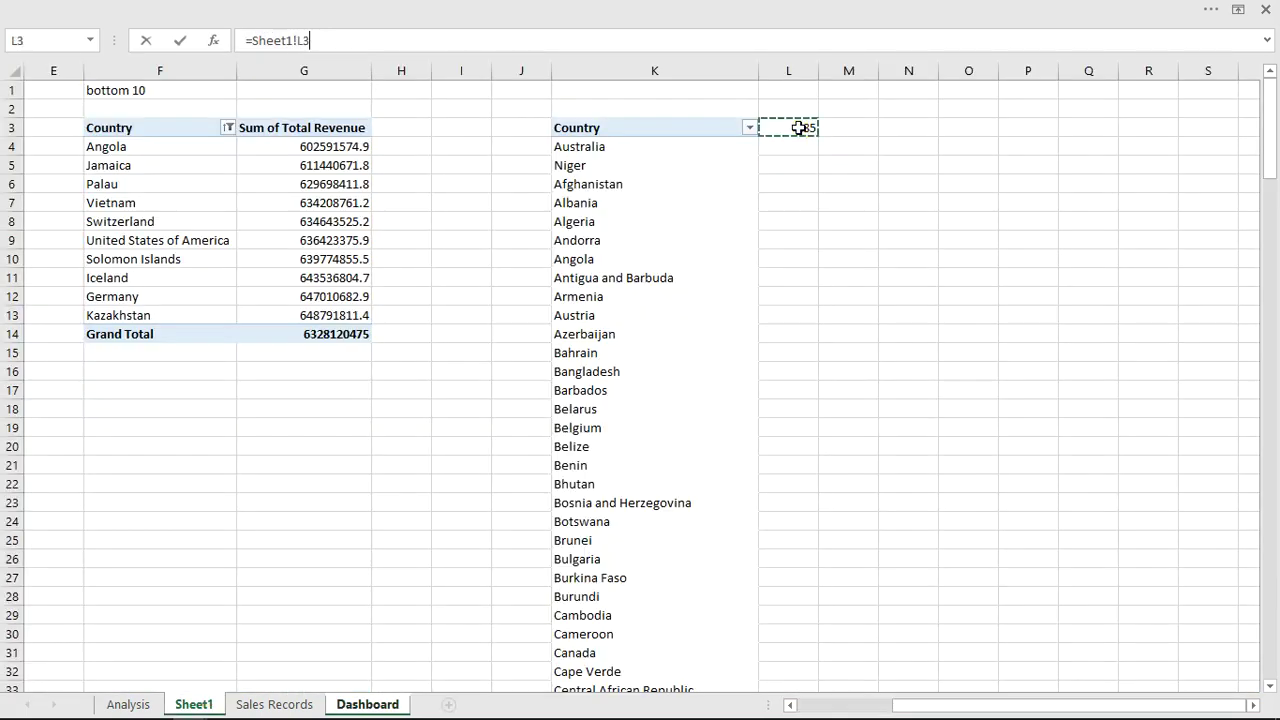
{"action": "key", "text": "Return"}
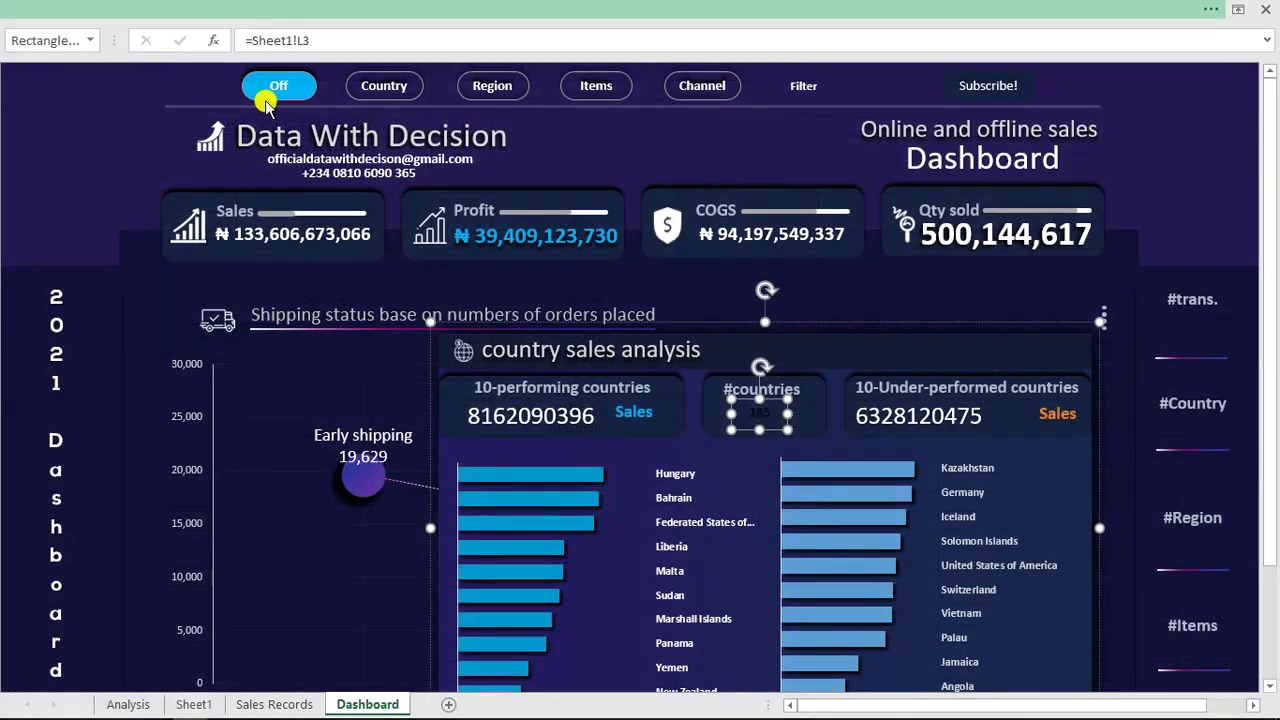
Step: Try different fonts on the linked country count, ending with NewsGoth Cn BT
{"action": "left_click", "coordinate": [265, 10]}
{"action": "left_click", "coordinate": [217, 75]}
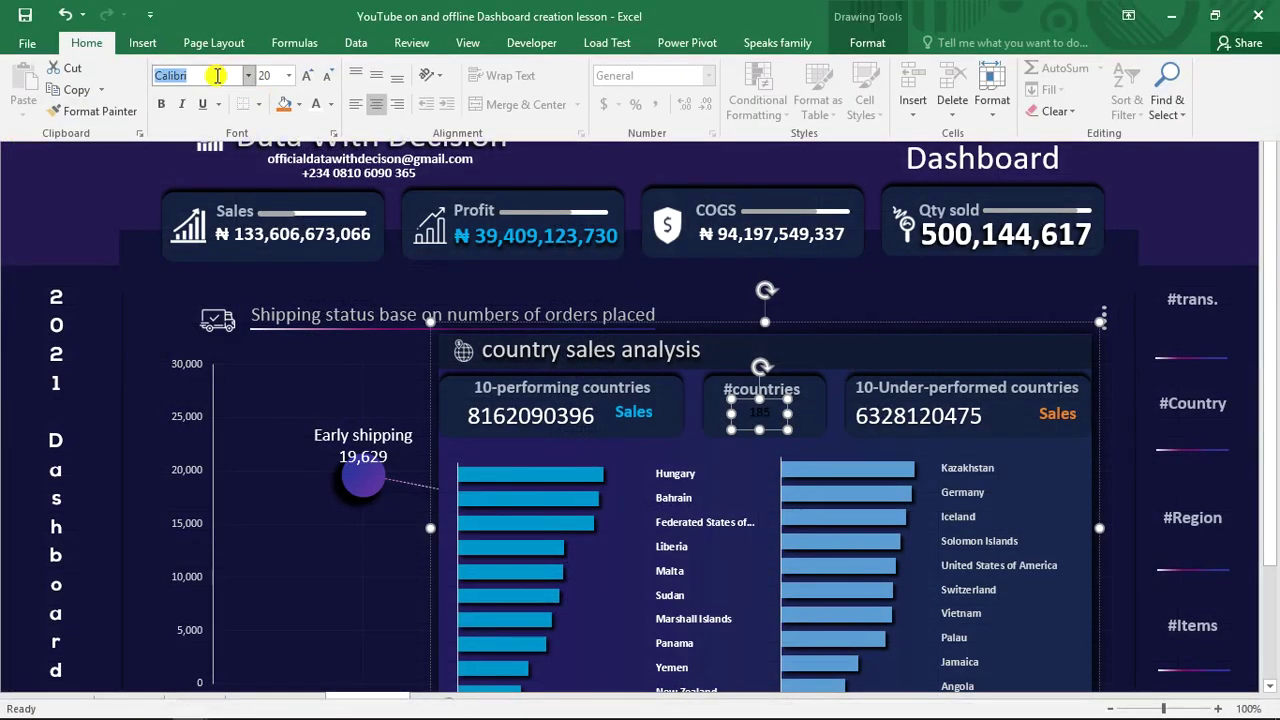
{"action": "type", "text": "A"}
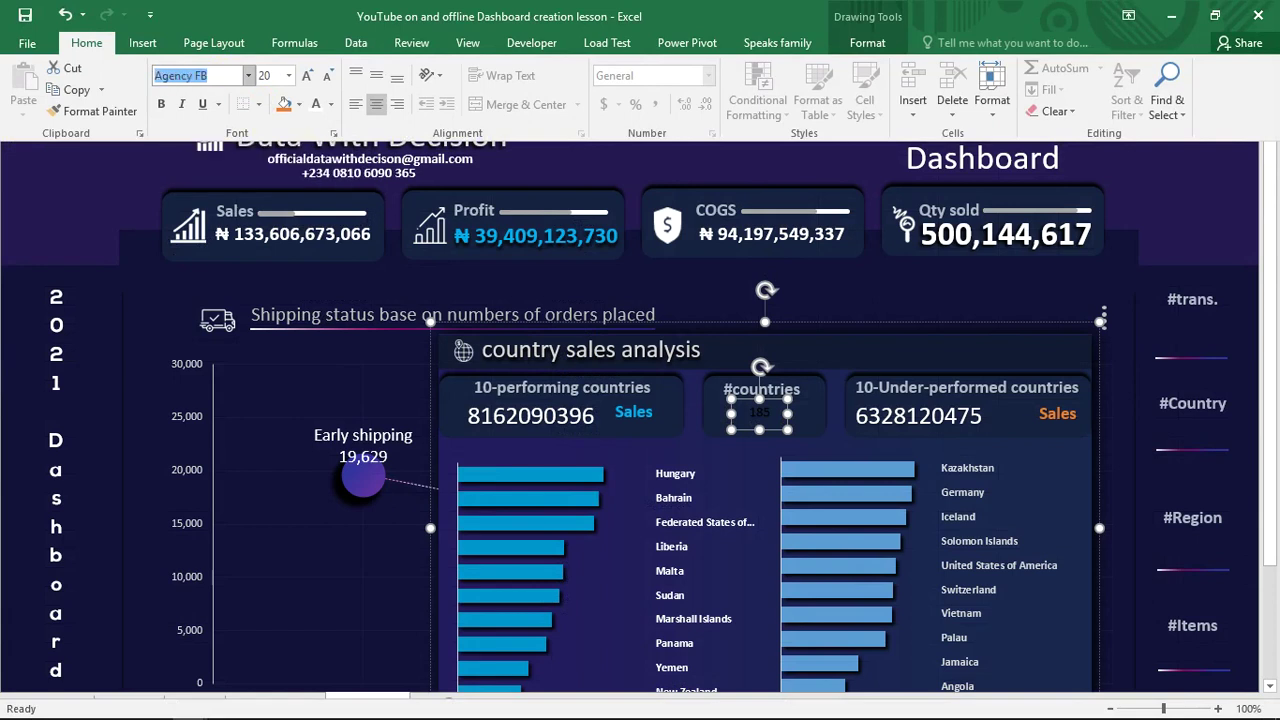
{"action": "key", "text": "Escape"}
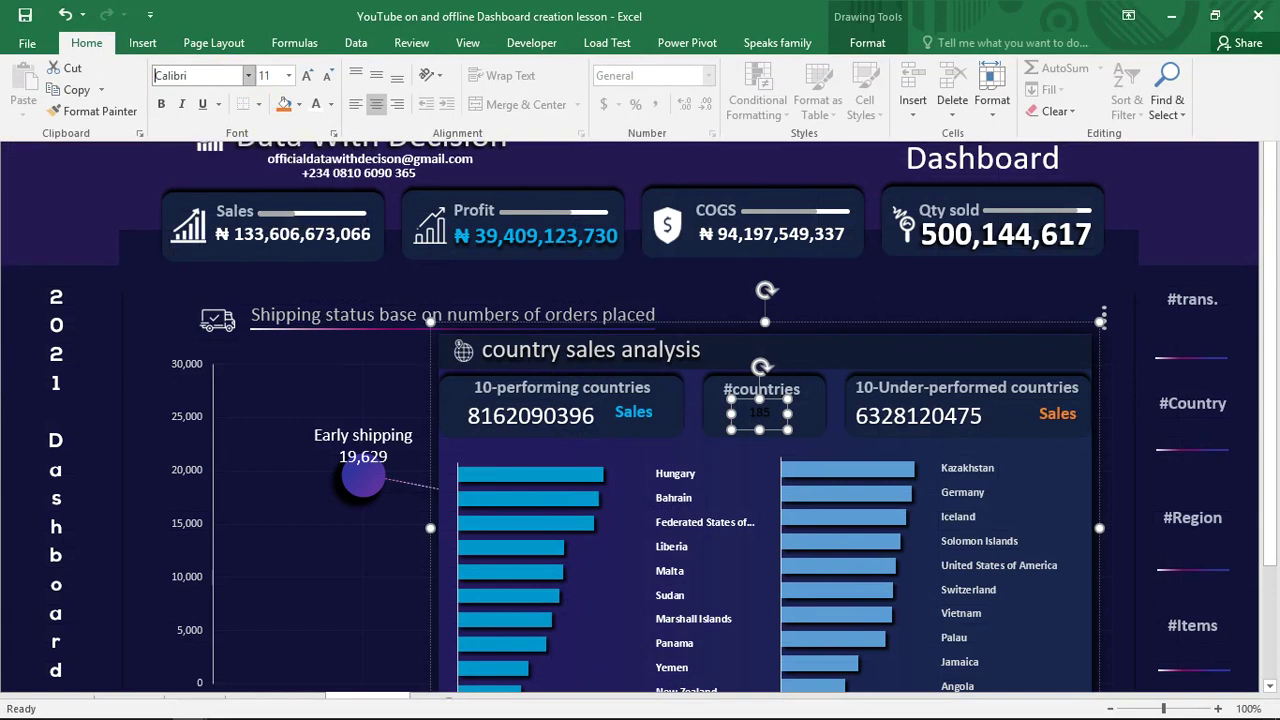
{"action": "left_click", "coordinate": [195, 75]}
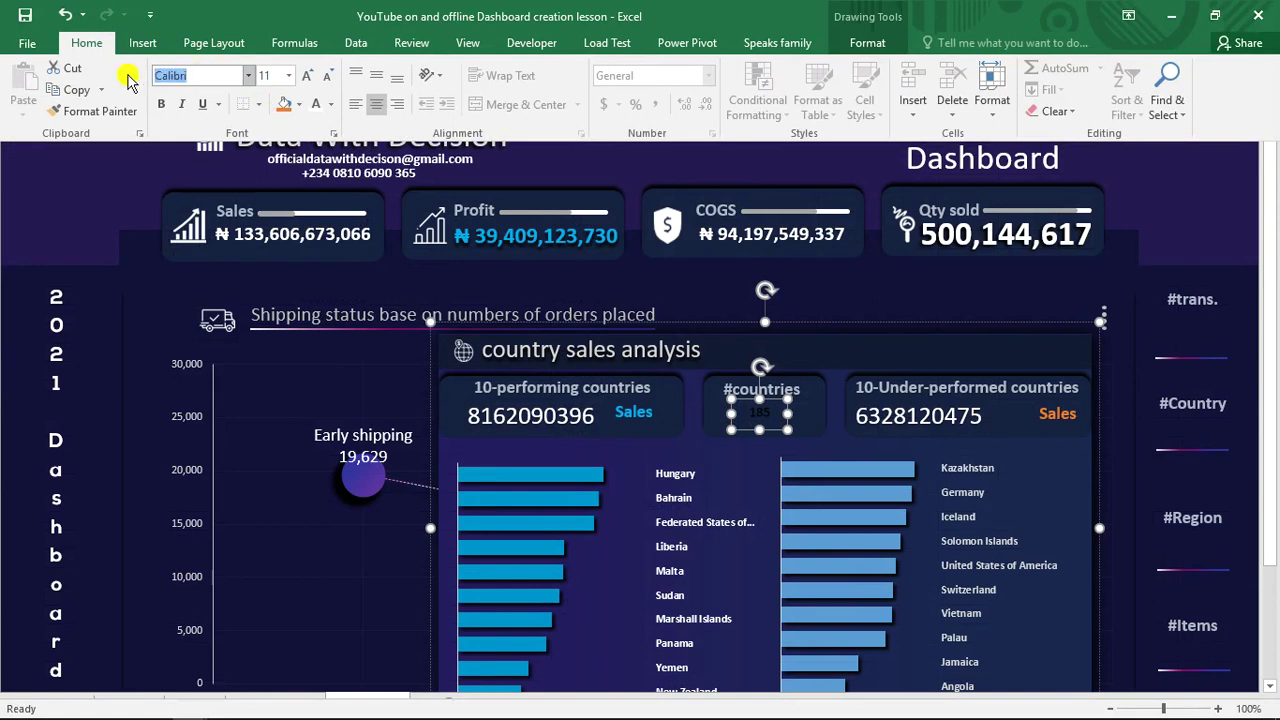
{"action": "type", "text": "Agency FB"}
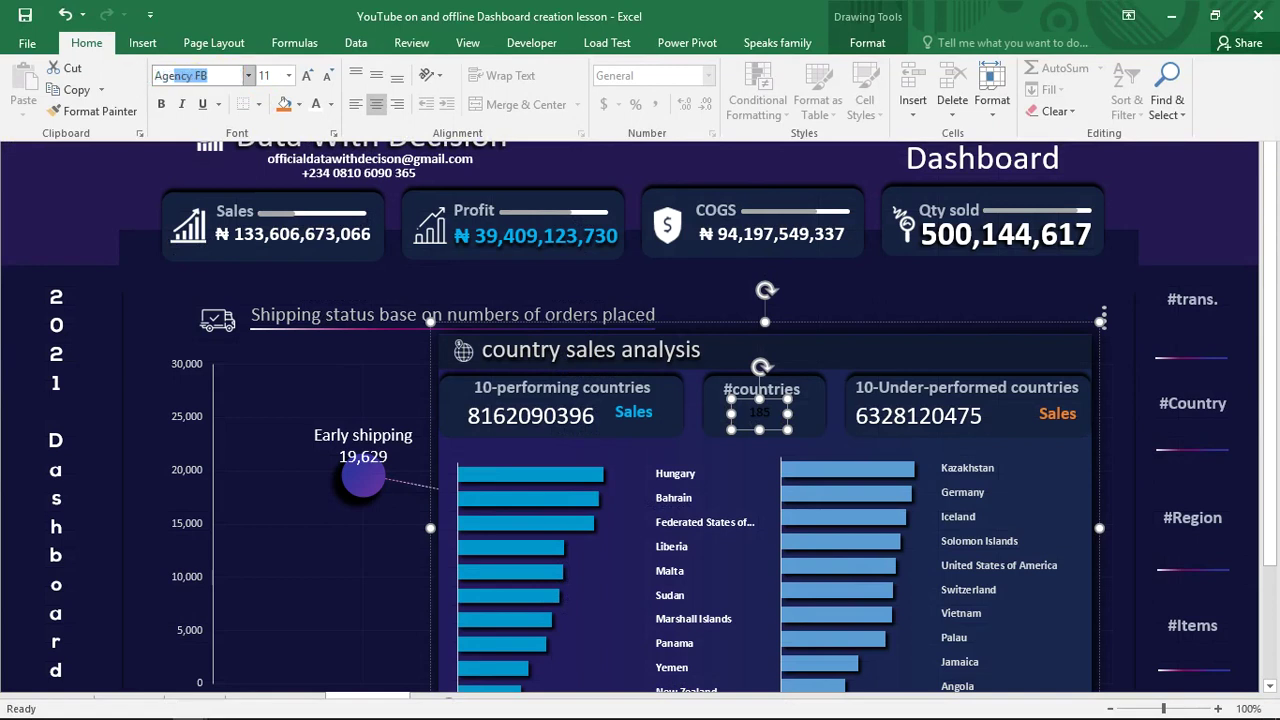
{"action": "key", "text": "Up"}
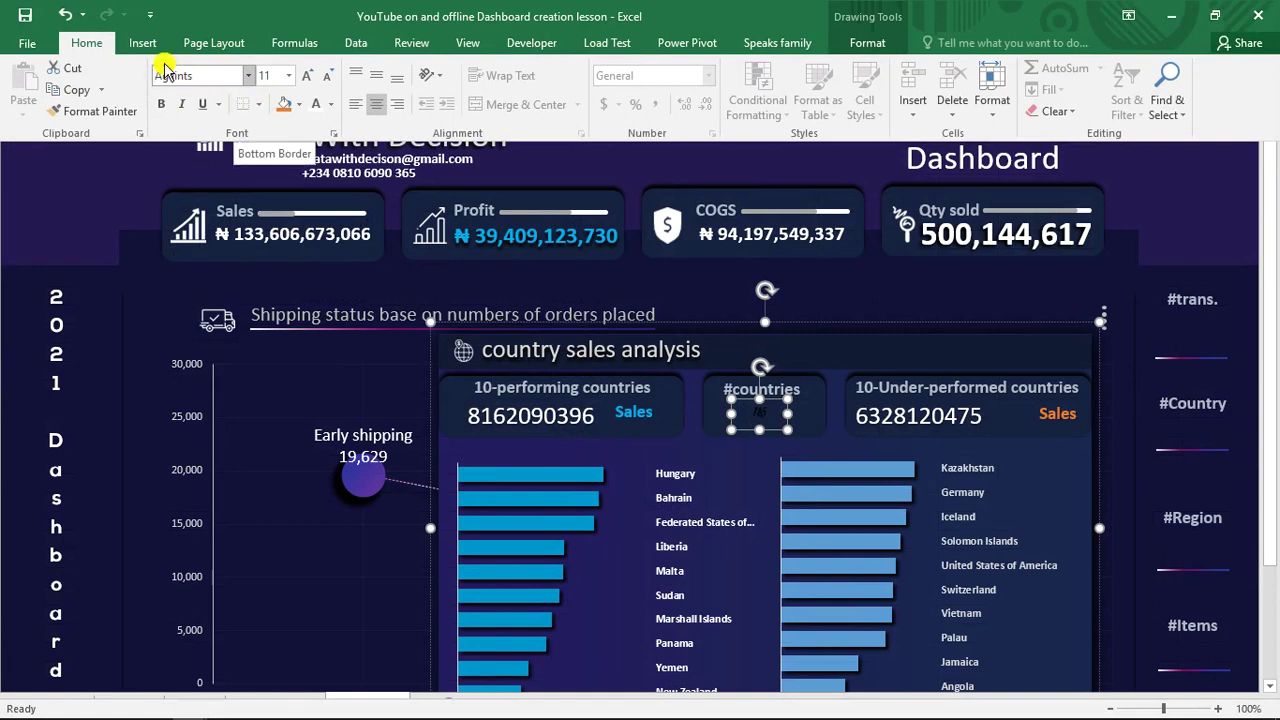
{"action": "left_click_drag", "start_coordinate": [196, 77], "coordinate": [145, 78]}
{"action": "type", "text": "Ned"}
{"action": "type", "text": "xa Bold"}
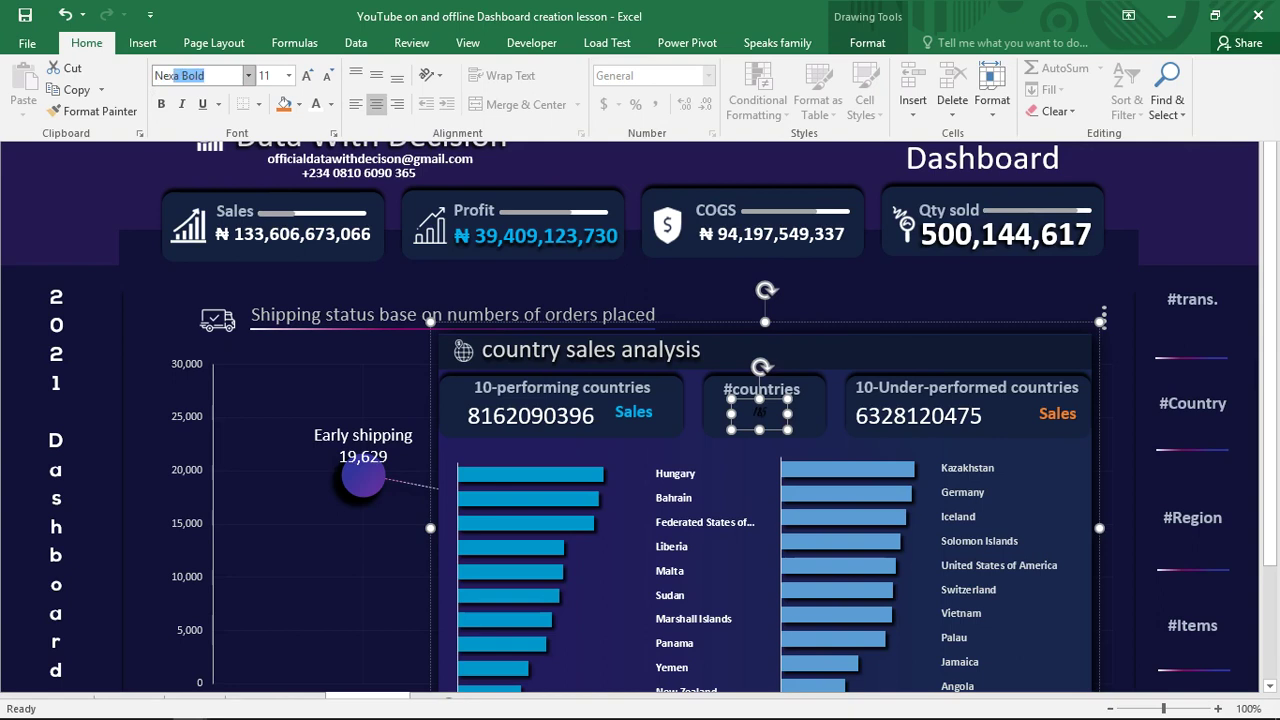
{"action": "key", "text": "Up"}
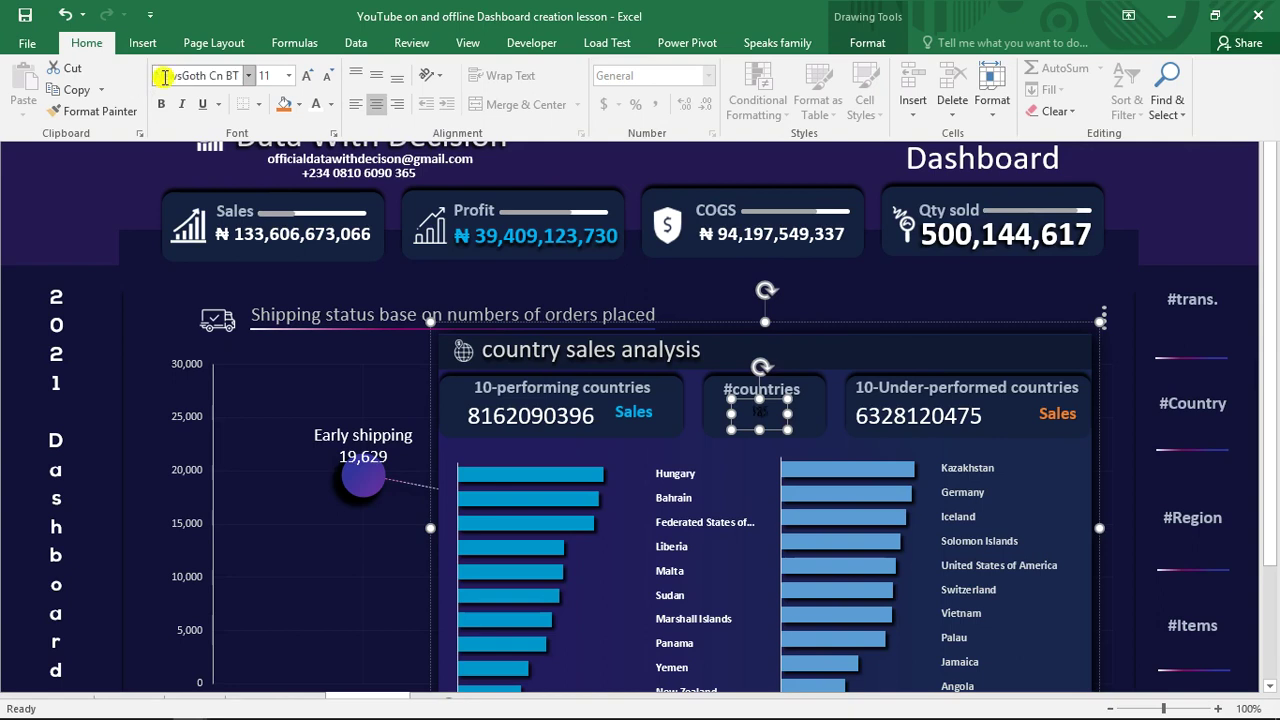
Step: Format the country count on the #countries card in white 24 pt Nexa Bold
{"action": "left_click", "coordinate": [289, 76]}
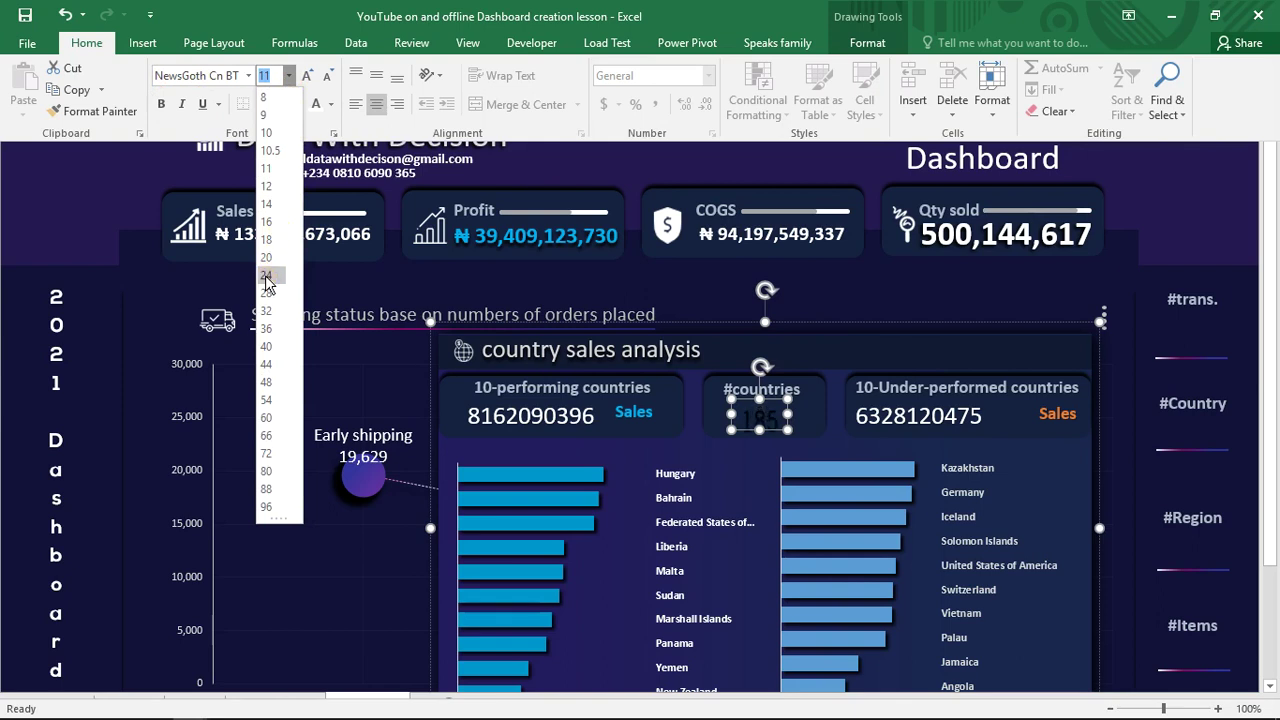
{"action": "left_click", "coordinate": [266, 276]}
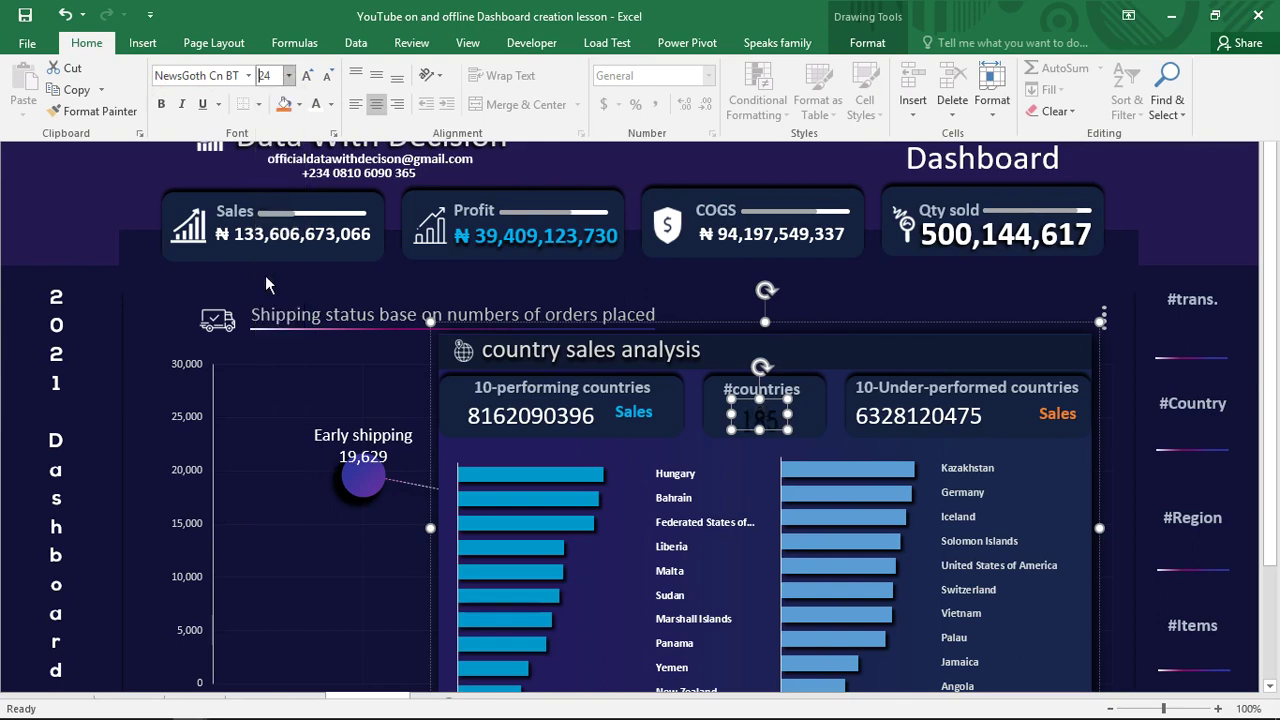
{"action": "left_click", "coordinate": [329, 104]}
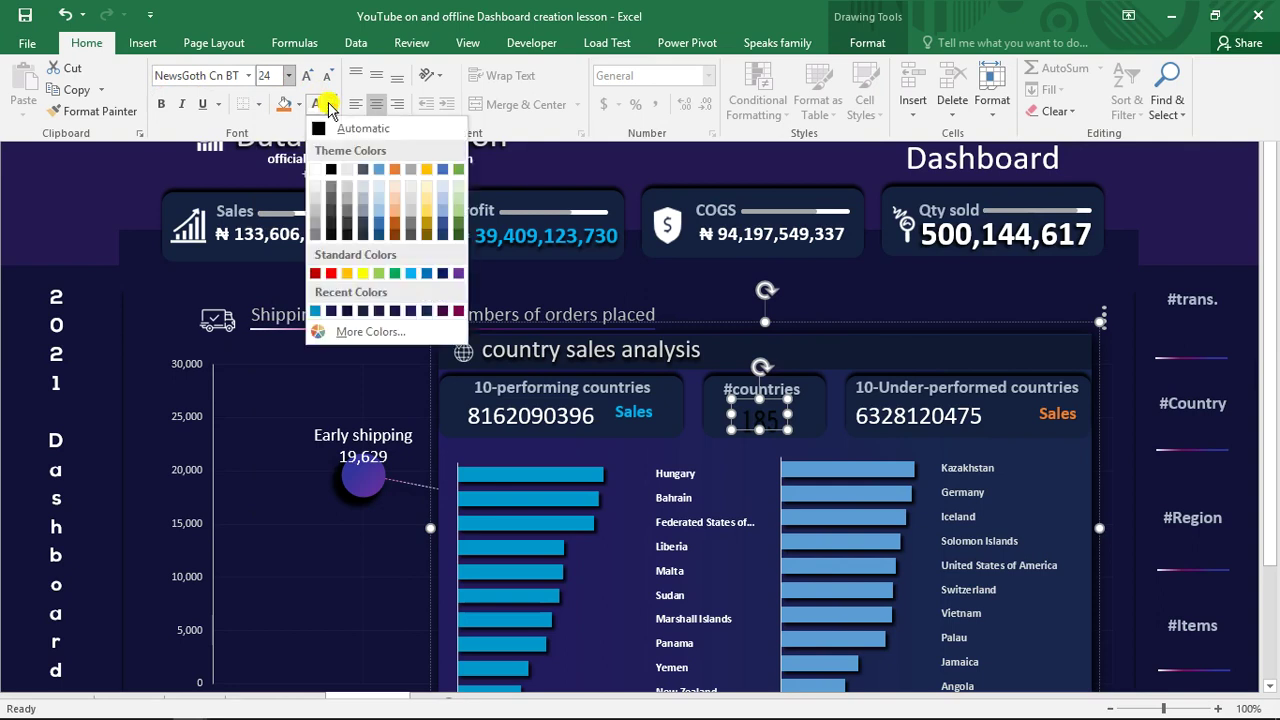
{"action": "left_click", "coordinate": [318, 172]}
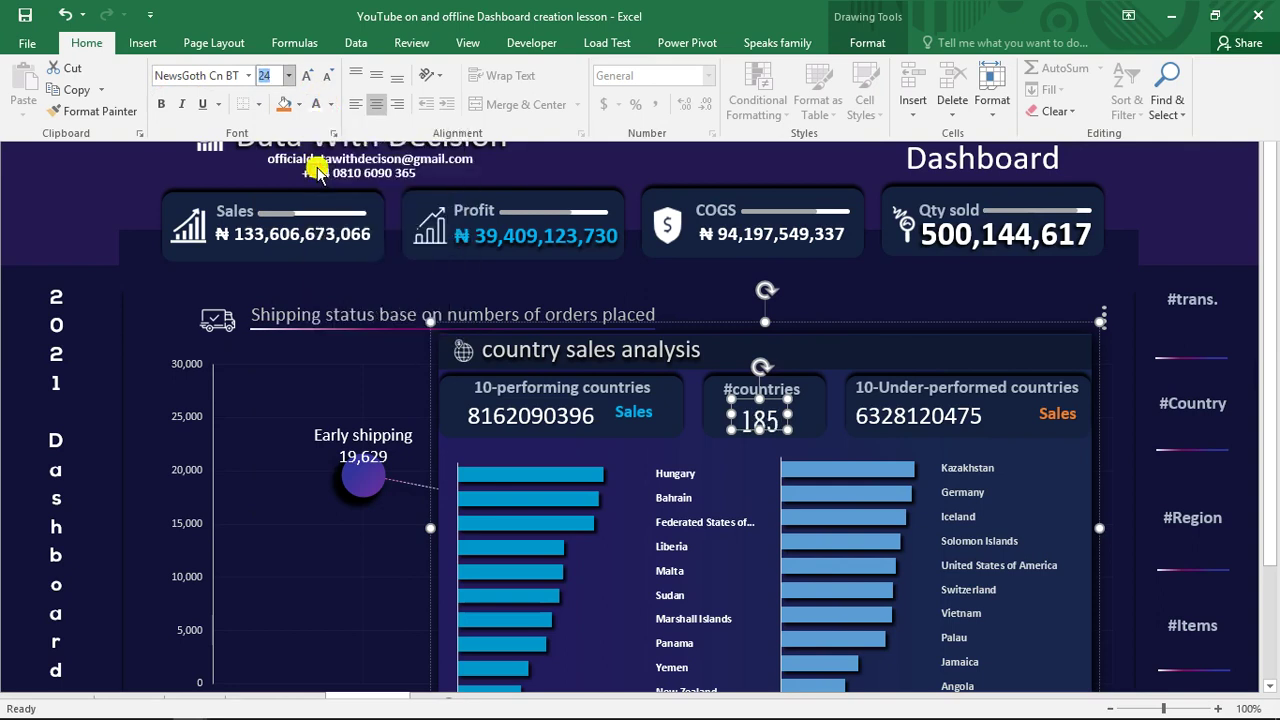
{"action": "left_click", "coordinate": [241, 75]}
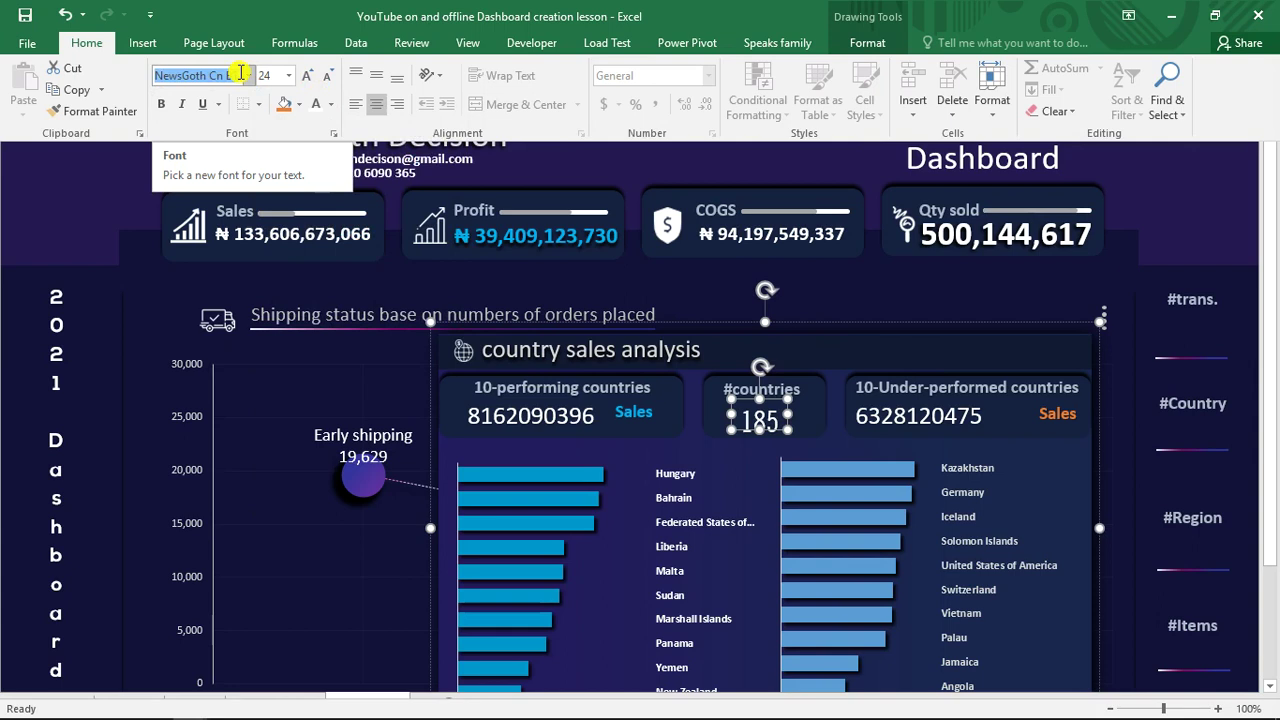
{"action": "type", "text": "Ne"}
{"action": "key", "text": "Return"}
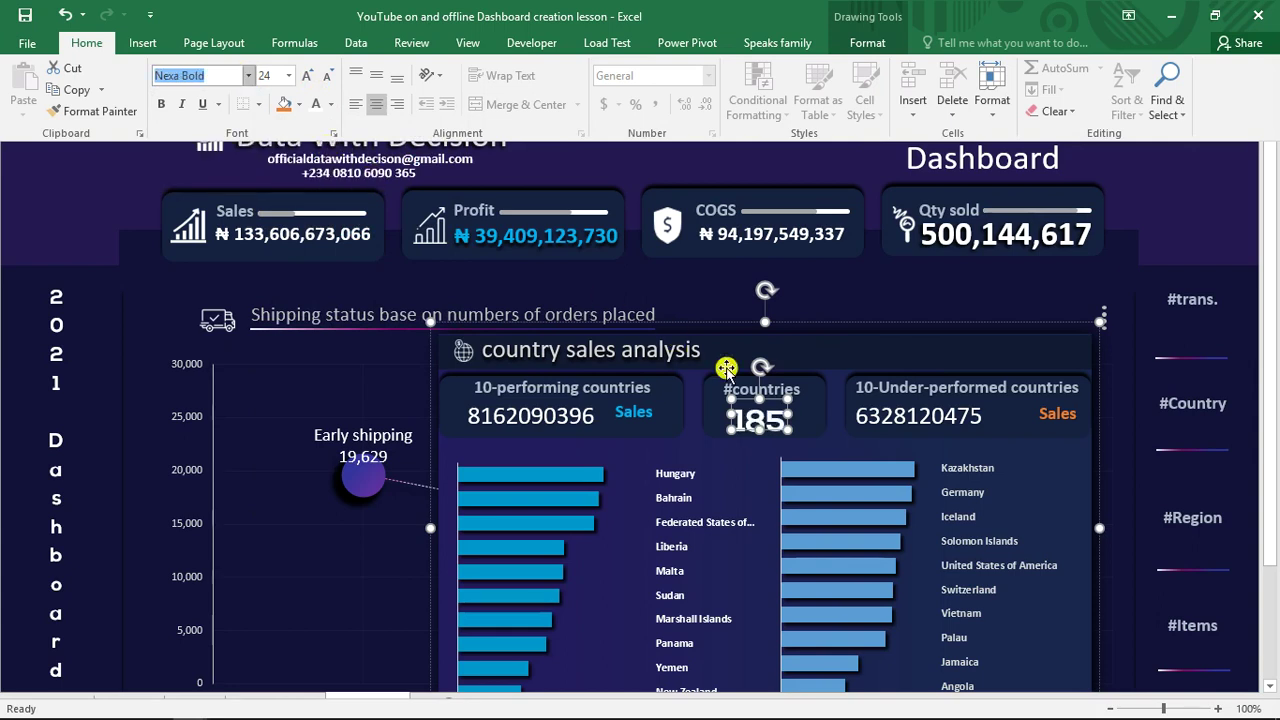
{"action": "key", "text": "ctrl+shift+F1"}
{"action": "left_click", "coordinate": [688, 281]}
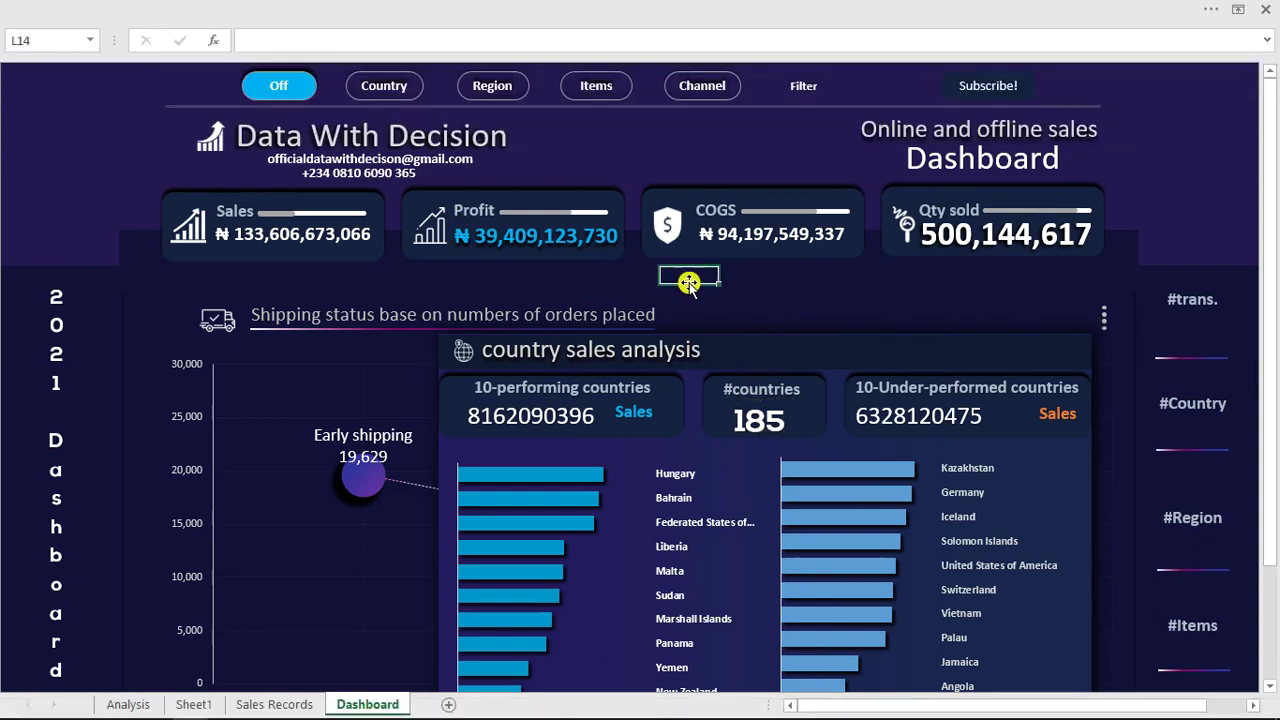
Step: Group the country sales analysis panel with its two charts and move the group rightward off most of the shipping status chart
{"action": "left_click_drag", "start_coordinate": [1270, 252], "coordinate": [1275, 295]}
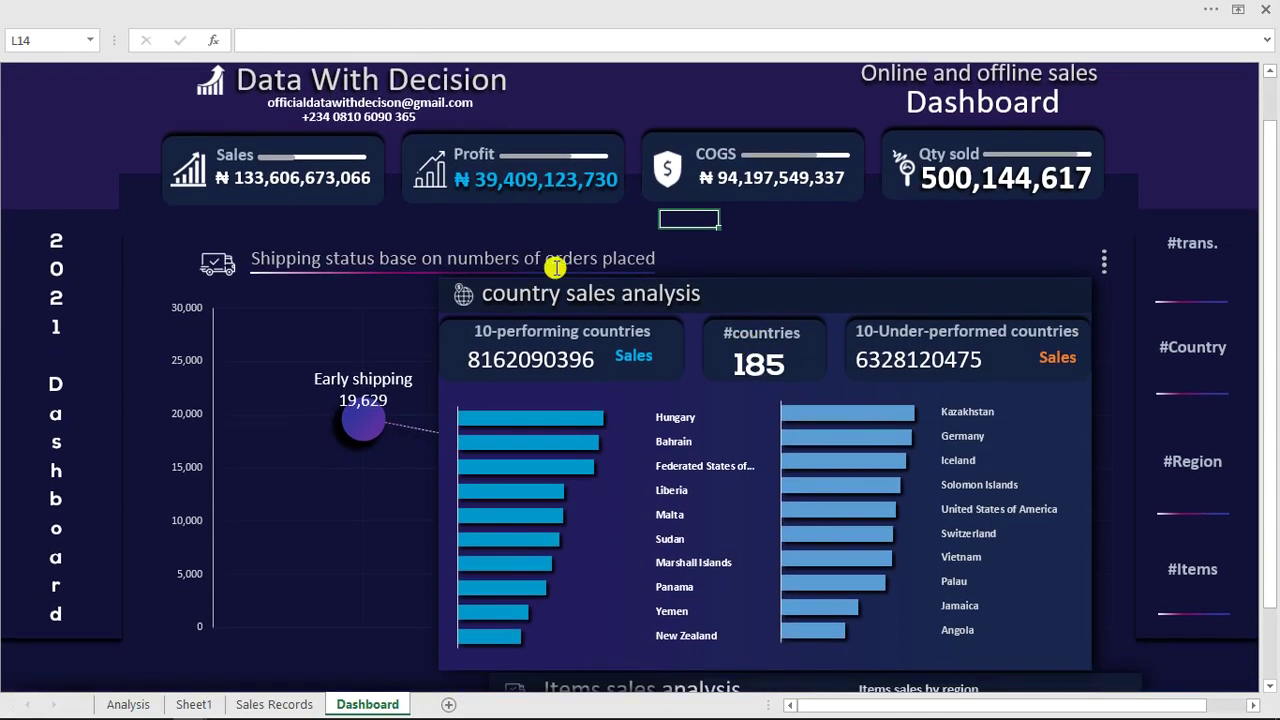
{"action": "left_click", "coordinate": [763, 296]}
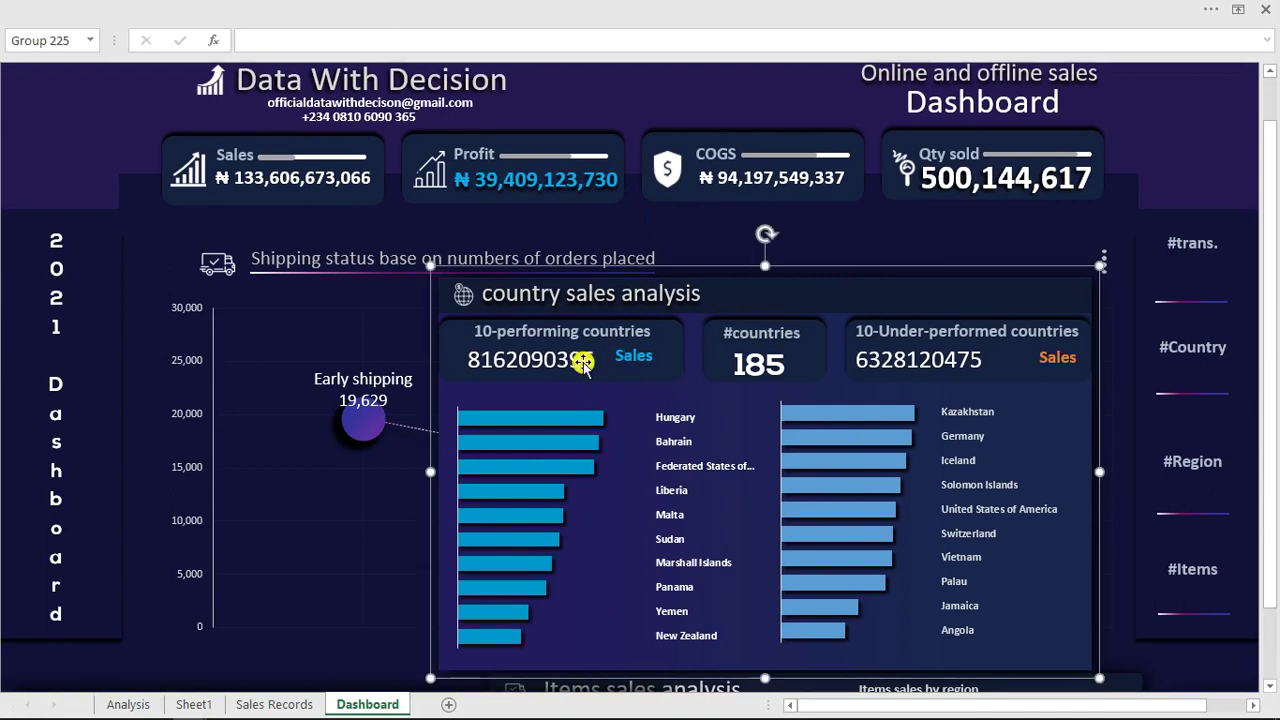
{"action": "left_click", "coordinate": [577, 362]}
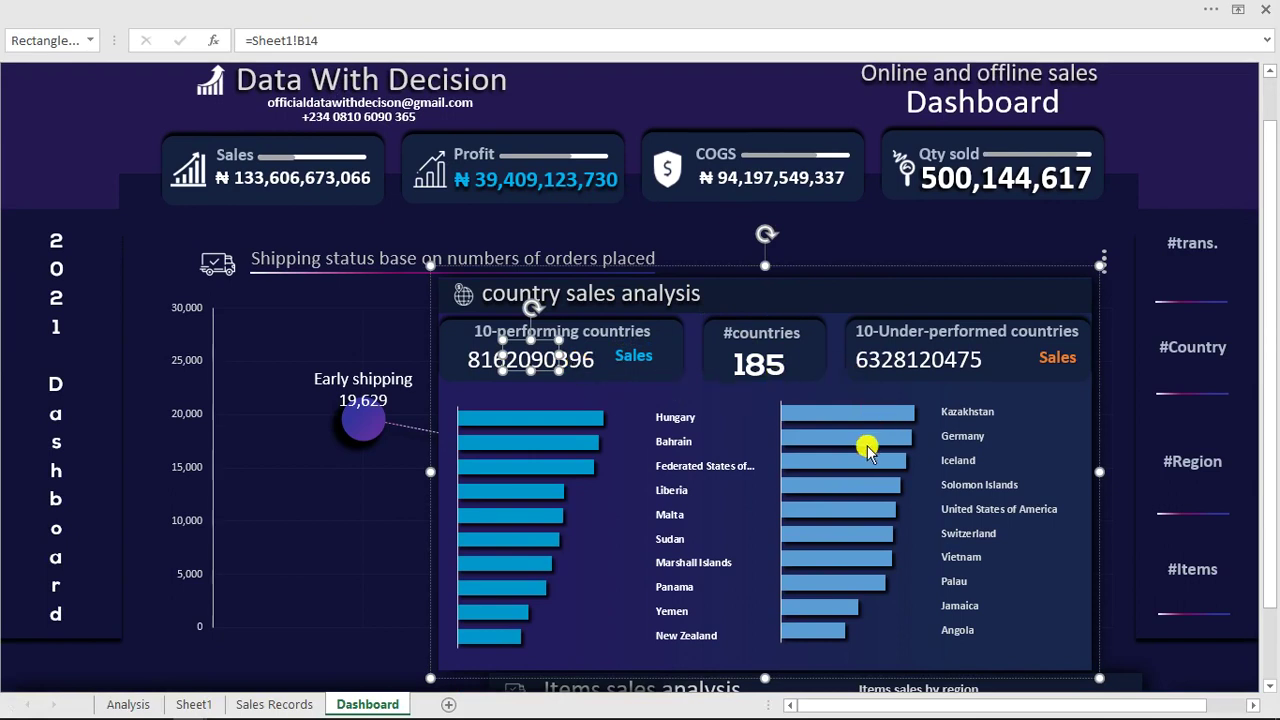
{"action": "mouse_move", "coordinate": [866, 447]}
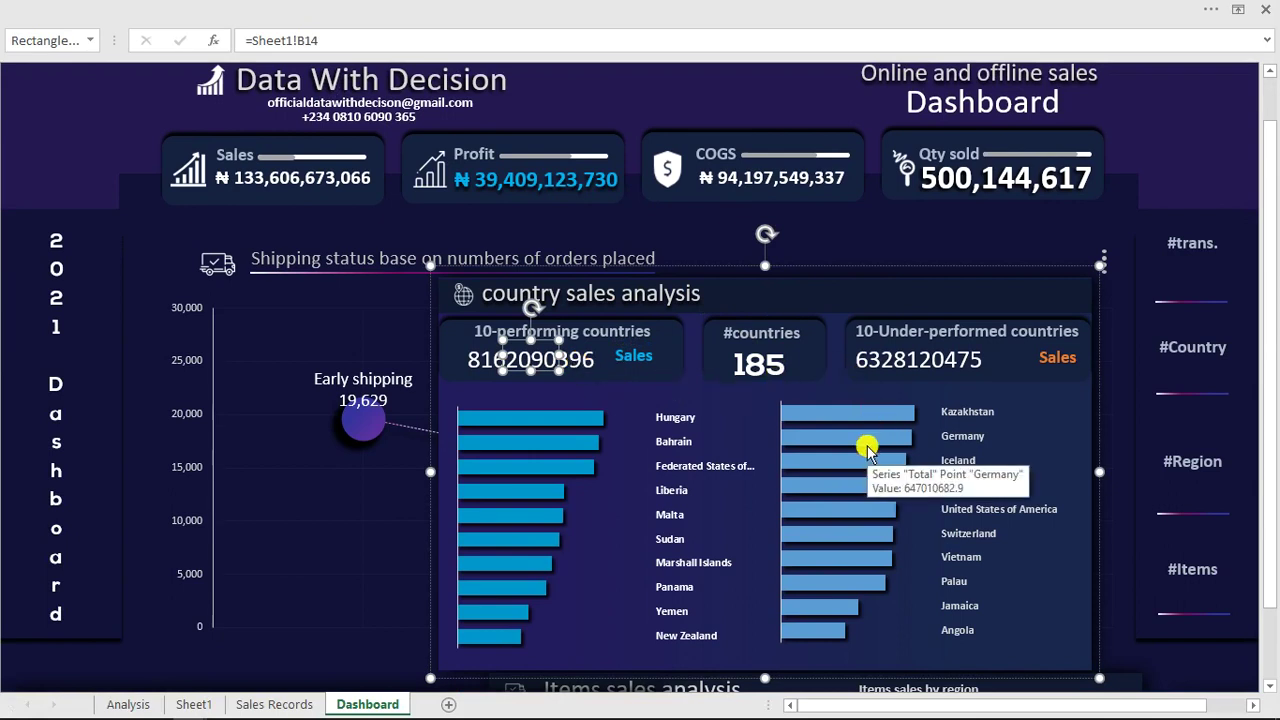
{"action": "left_click_drag", "start_coordinate": [931, 301], "coordinate": [949, 233]}
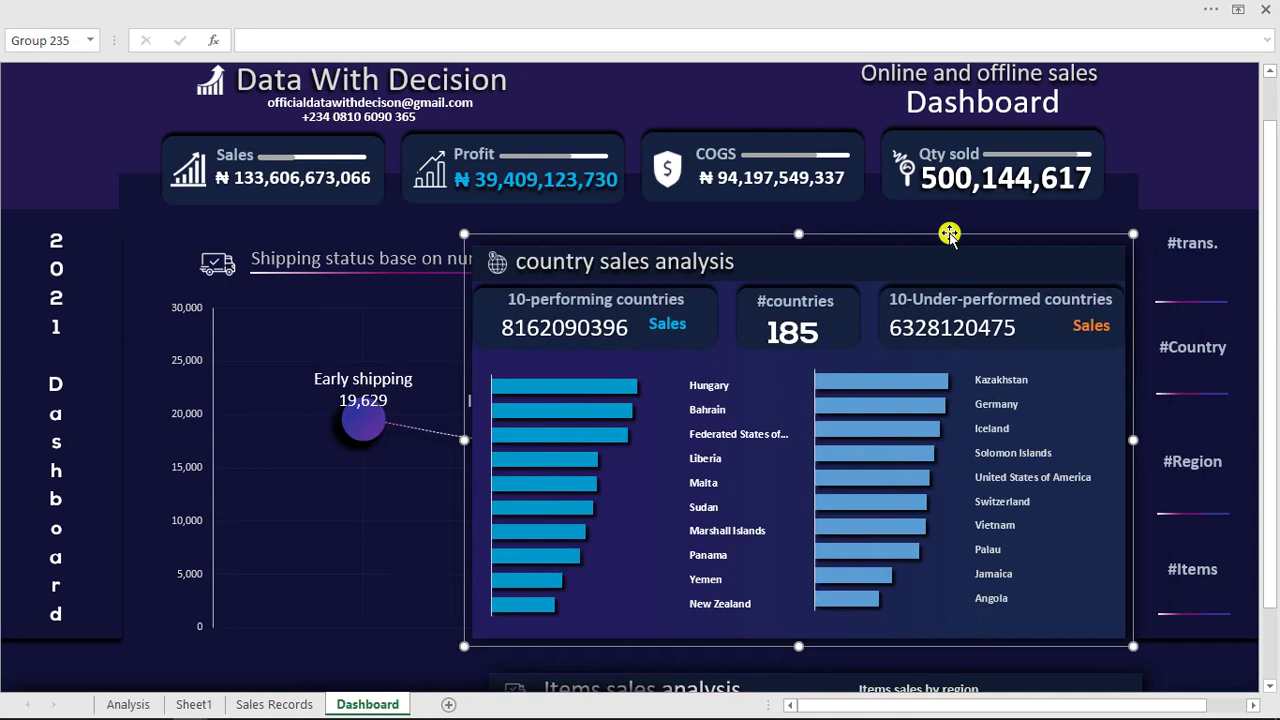
{"action": "left_click_drag", "start_coordinate": [941, 233], "coordinate": [1140, 310]}
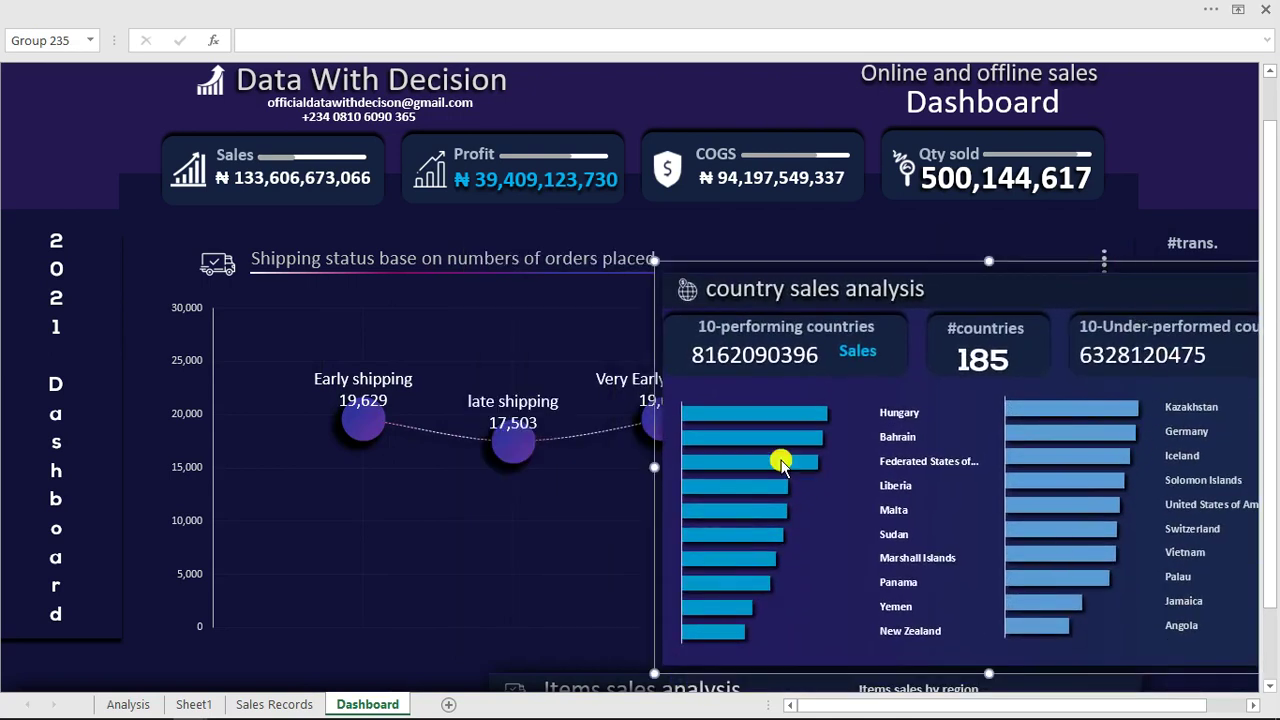
Step: Move the country sales analysis panel off the dashboard's edge and place the Items sales analysis panel over the shipping status chart
{"action": "left_click_drag", "start_coordinate": [654, 436], "coordinate": [1240, 459]}
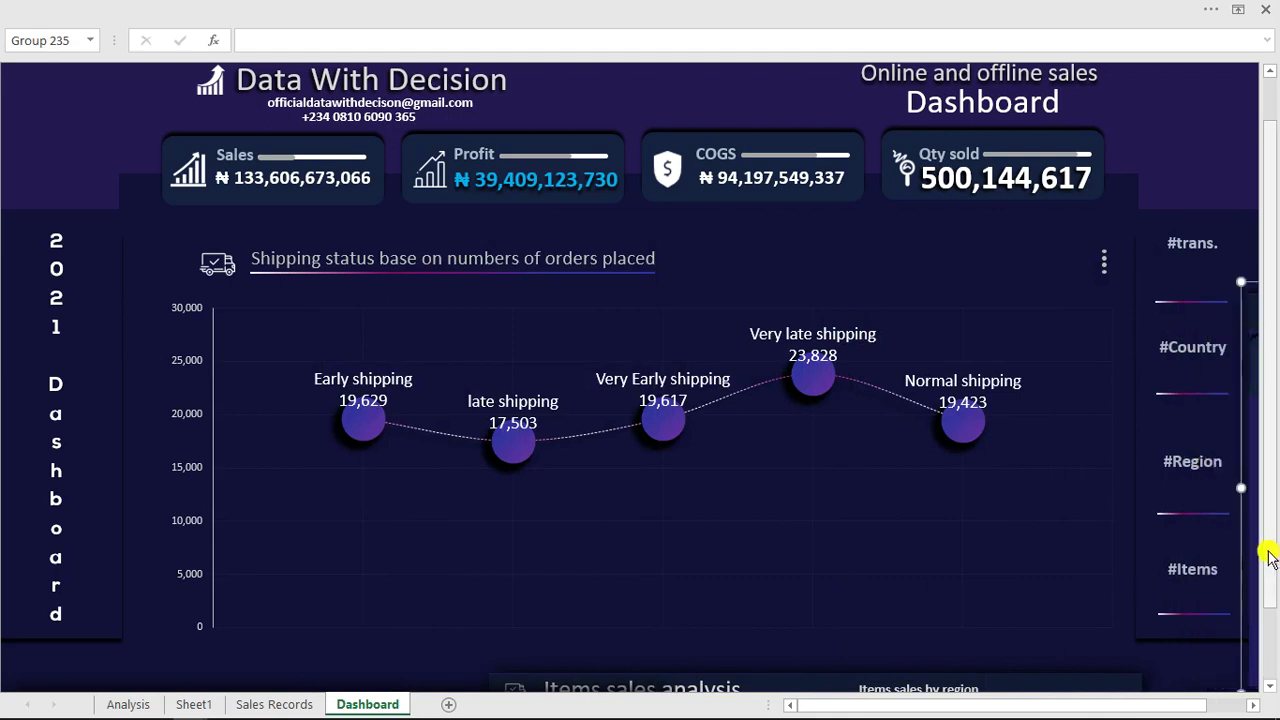
{"action": "scroll", "coordinate": [1266, 556], "scroll_direction": "down", "scroll_amount": 1}
{"action": "left_click", "coordinate": [1031, 617]}
{"action": "left_click_drag", "start_coordinate": [989, 587], "coordinate": [889, 190]}
{"action": "left_click_drag", "start_coordinate": [1268, 334], "coordinate": [1270, 290]}
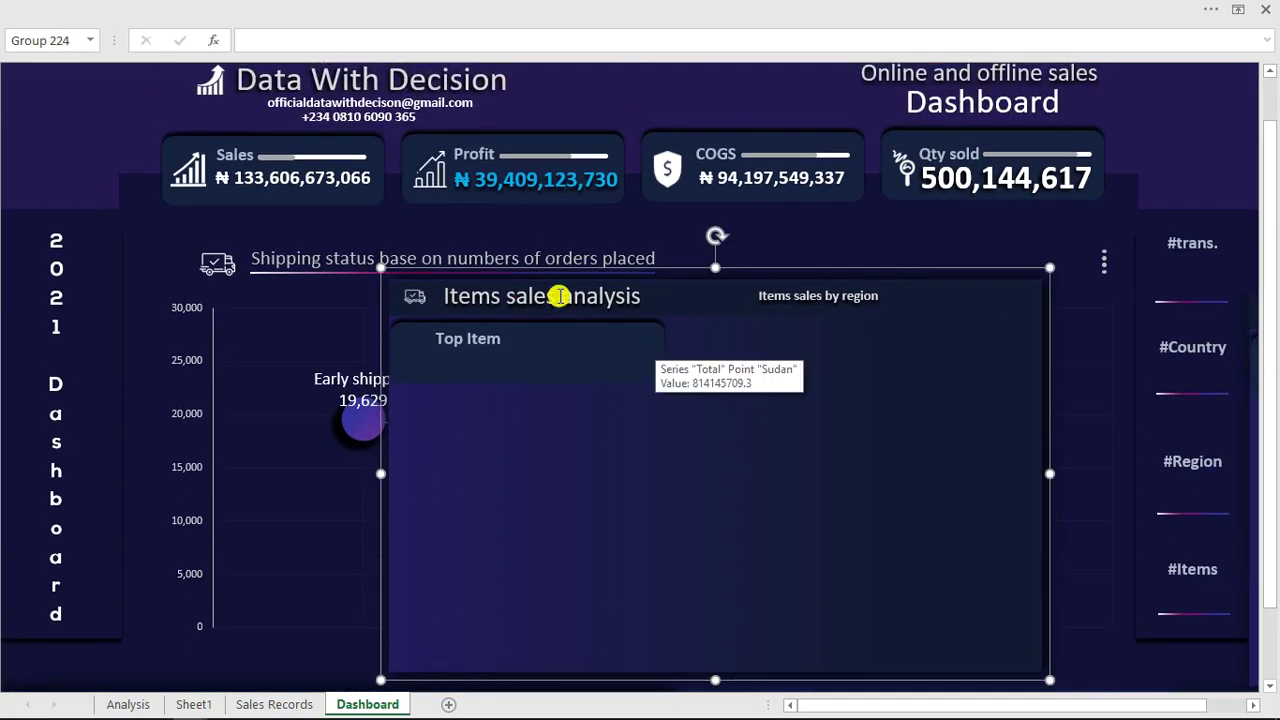
Step: Examine the Items view in the finished online and offline sales workbook, including its region selector, and return to the lesson workbook
{"action": "mouse_move", "coordinate": [200, 712]}
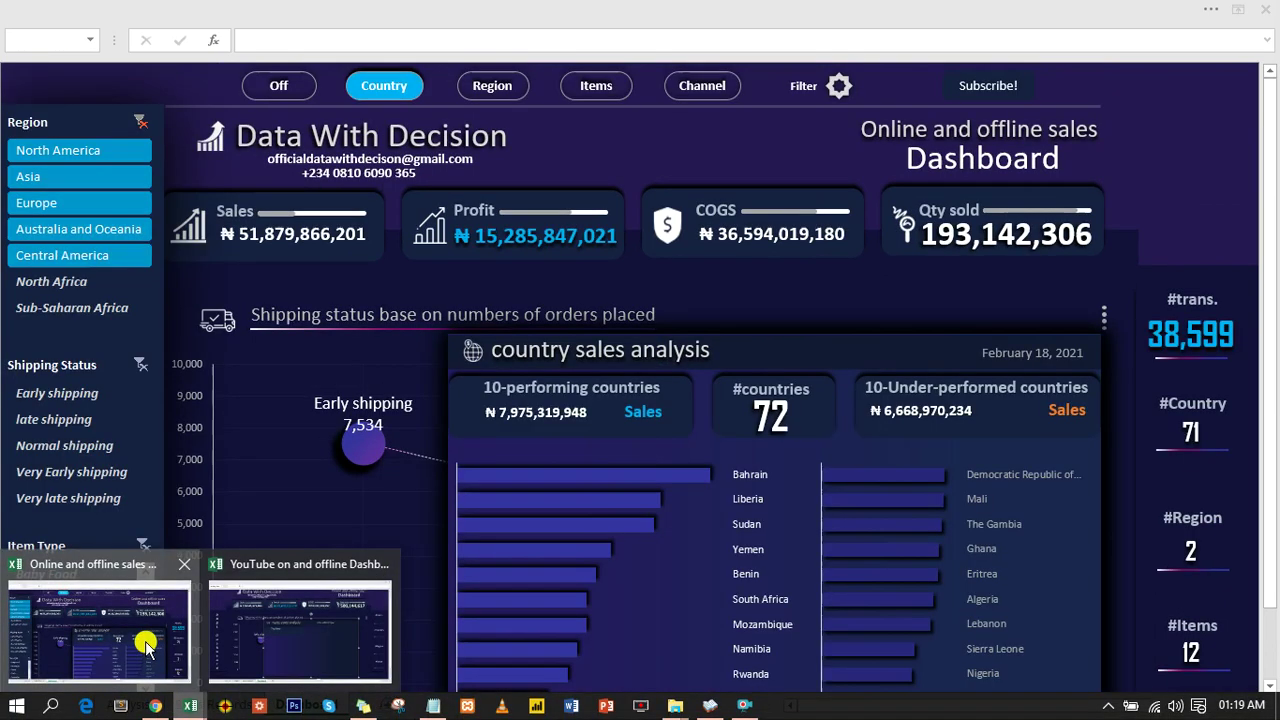
{"action": "left_click", "coordinate": [145, 641]}
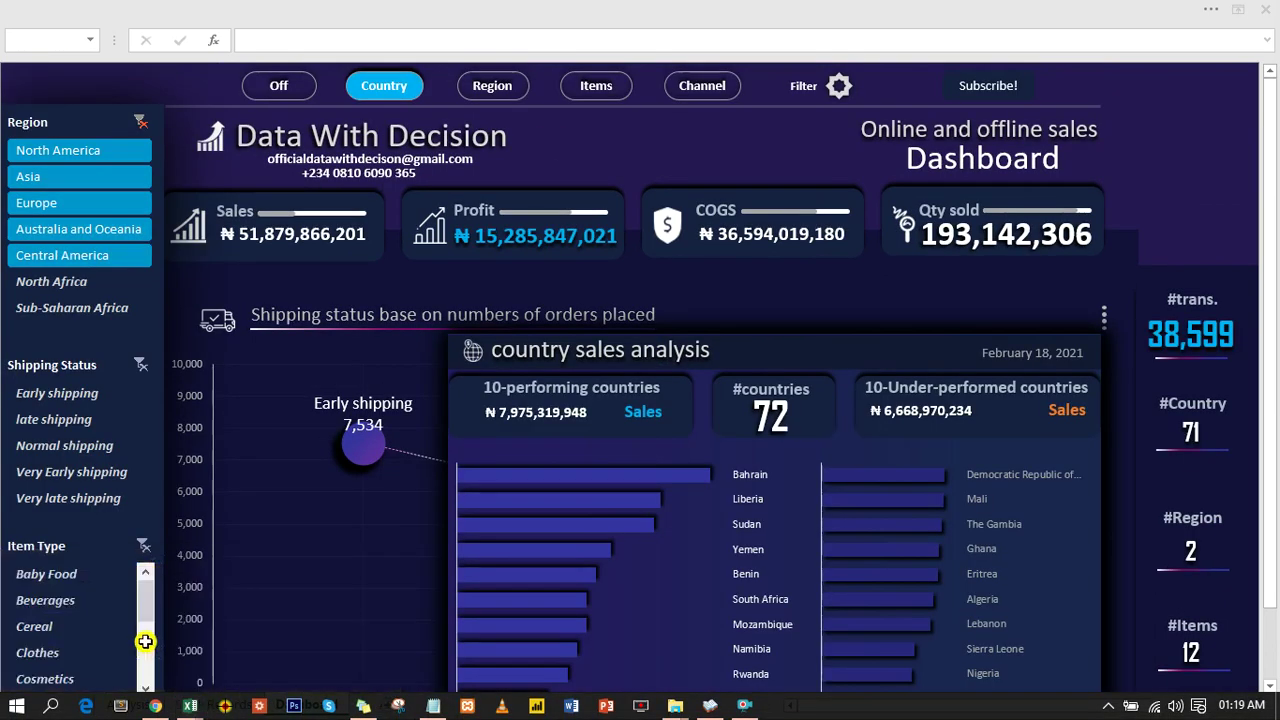
{"action": "left_click", "coordinate": [595, 88]}
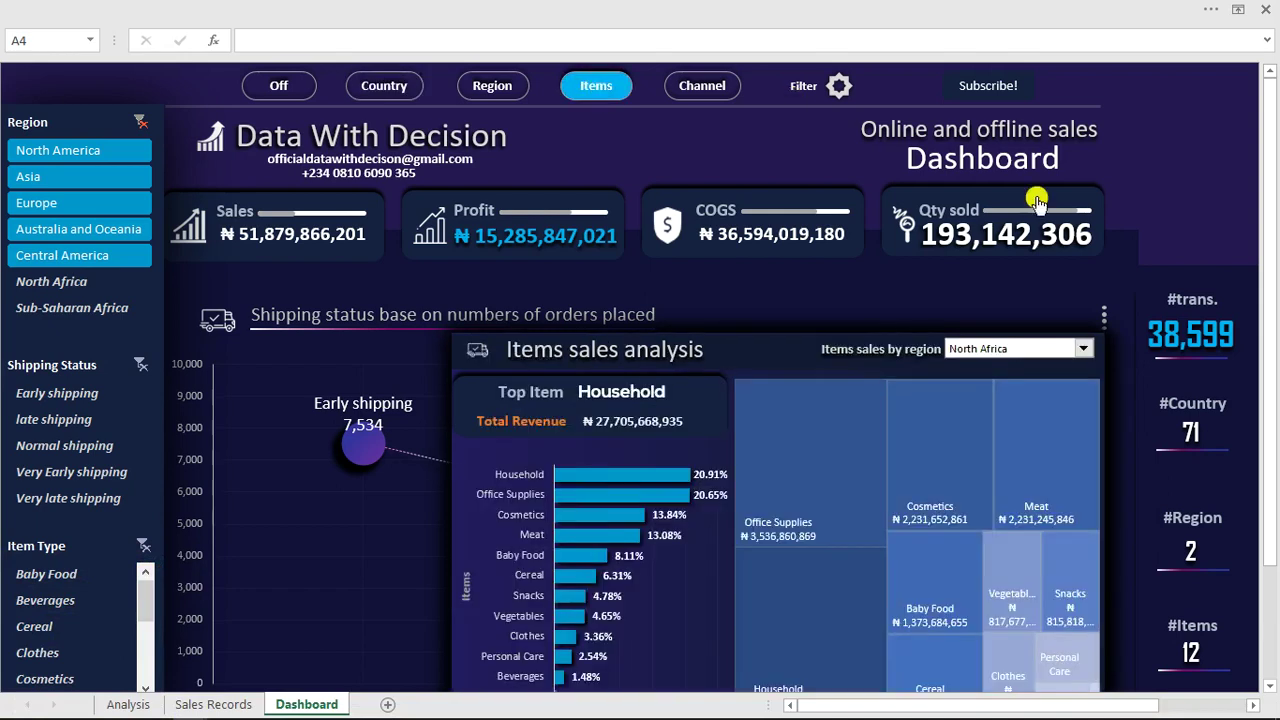
{"action": "left_click_drag", "start_coordinate": [1275, 241], "coordinate": [1273, 297]}
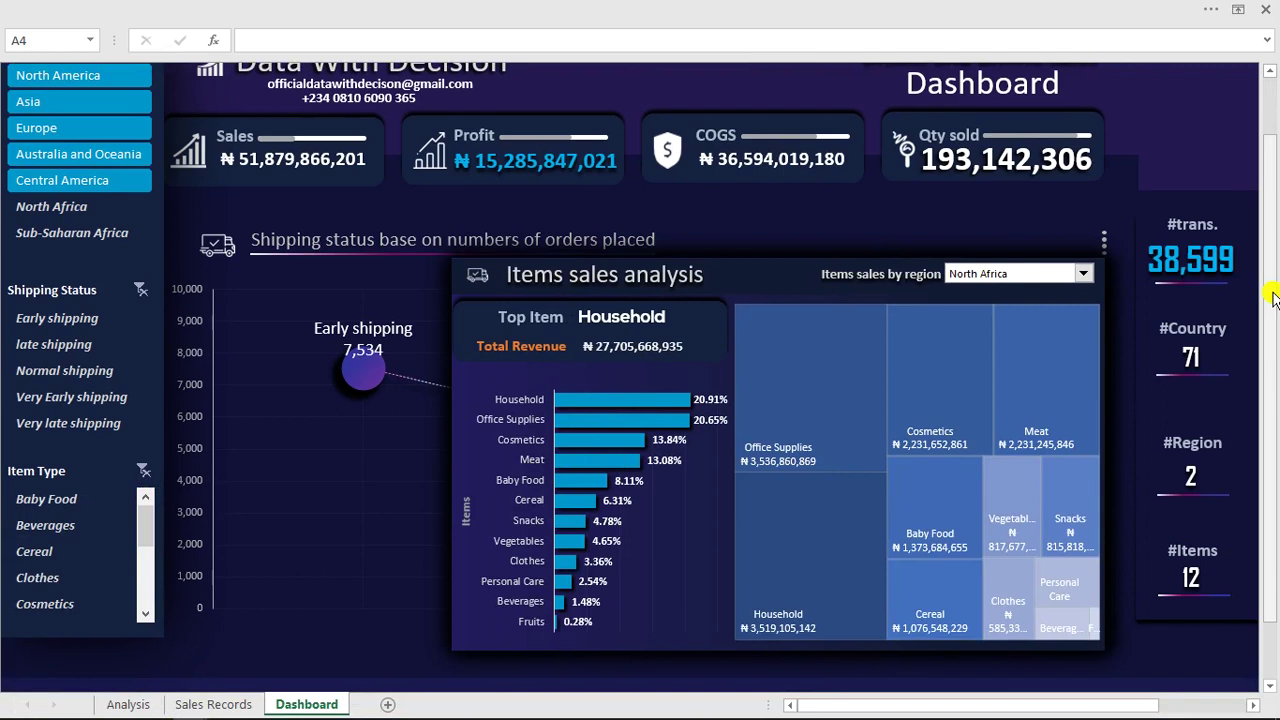
{"action": "mouse_move", "coordinate": [187, 713]}
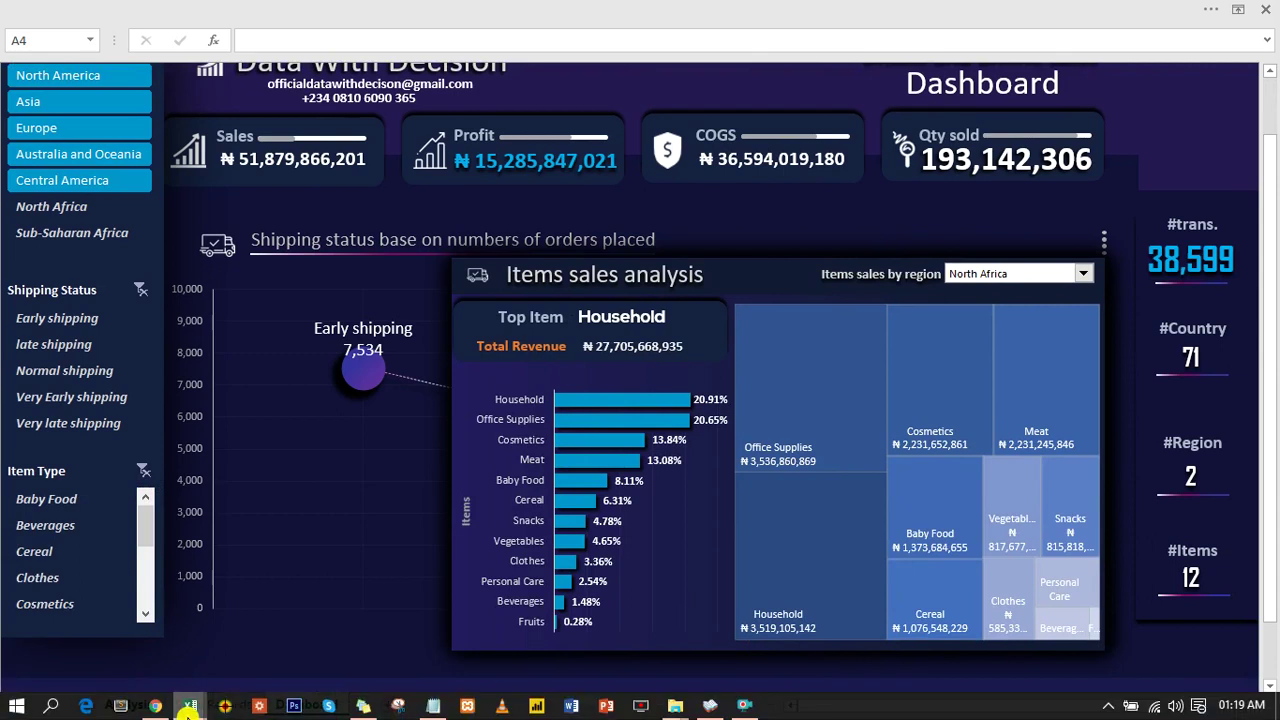
{"action": "left_click", "coordinate": [337, 643]}
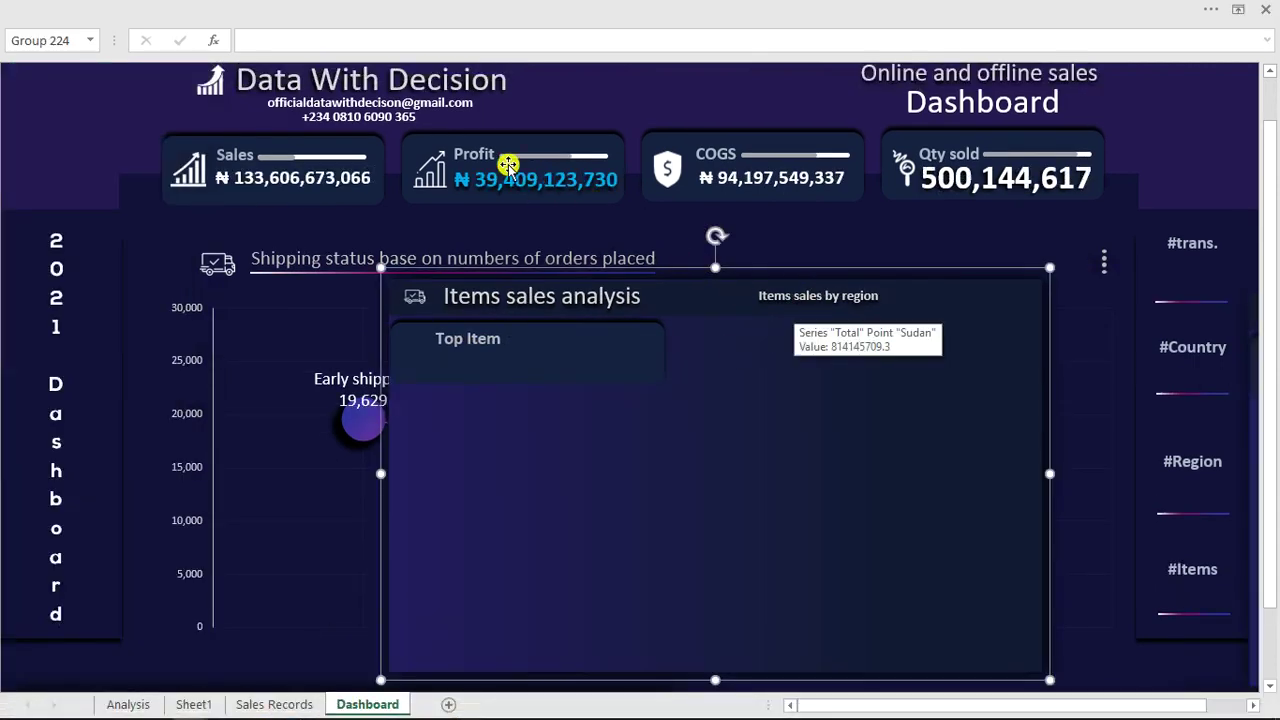
Step: Insert a combo box form control beside the "Items sales by region" label on the Items sales analysis panel
{"action": "left_click", "coordinate": [108, 92]}
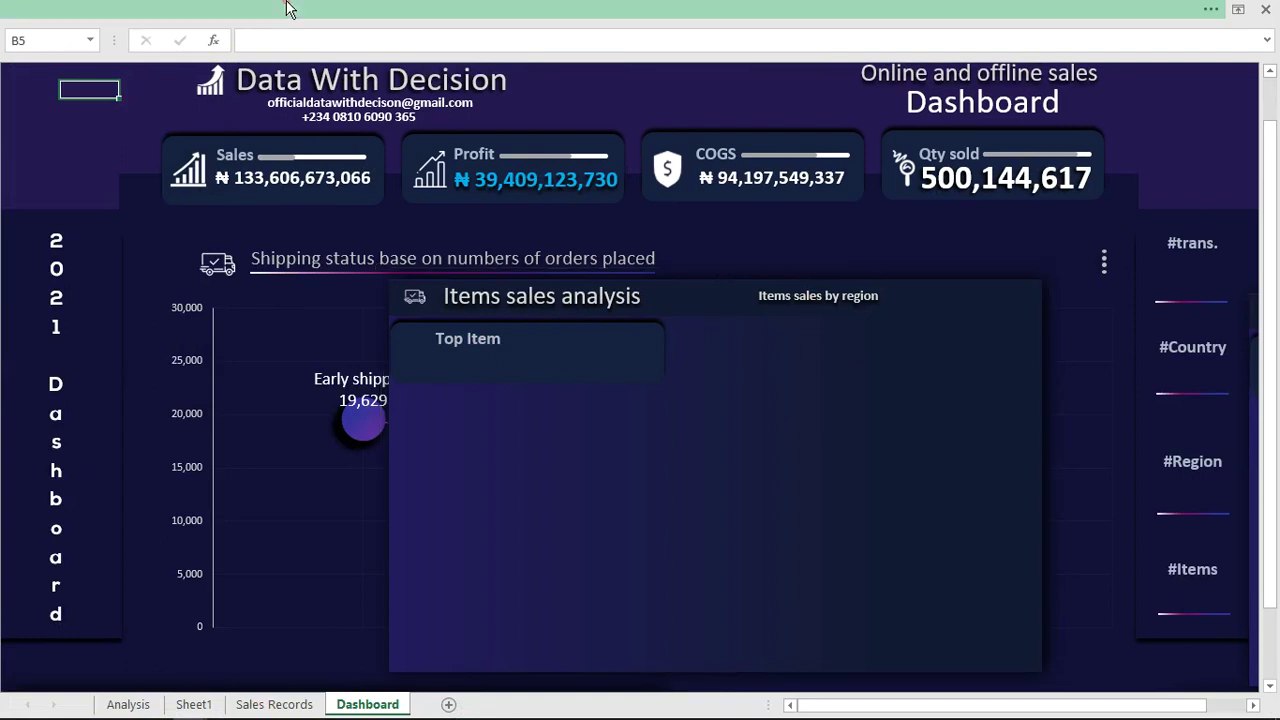
{"action": "left_click", "coordinate": [270, 11]}
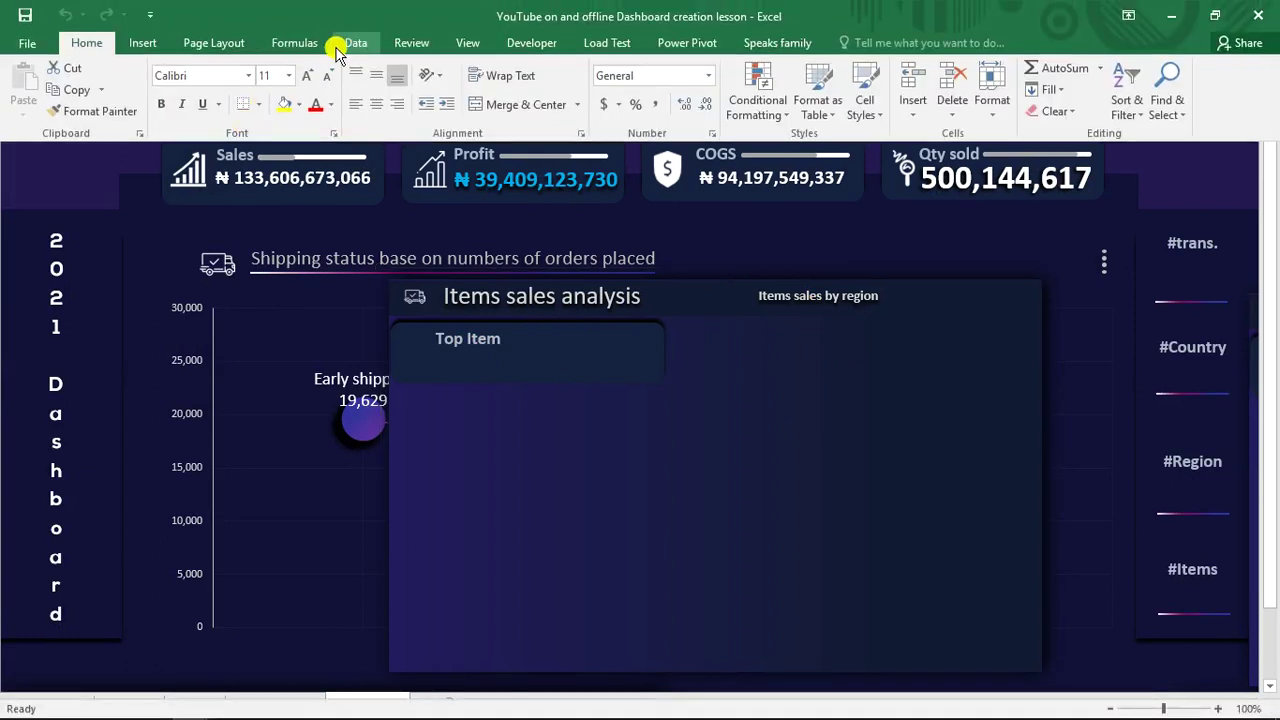
{"action": "left_click", "coordinate": [513, 48]}
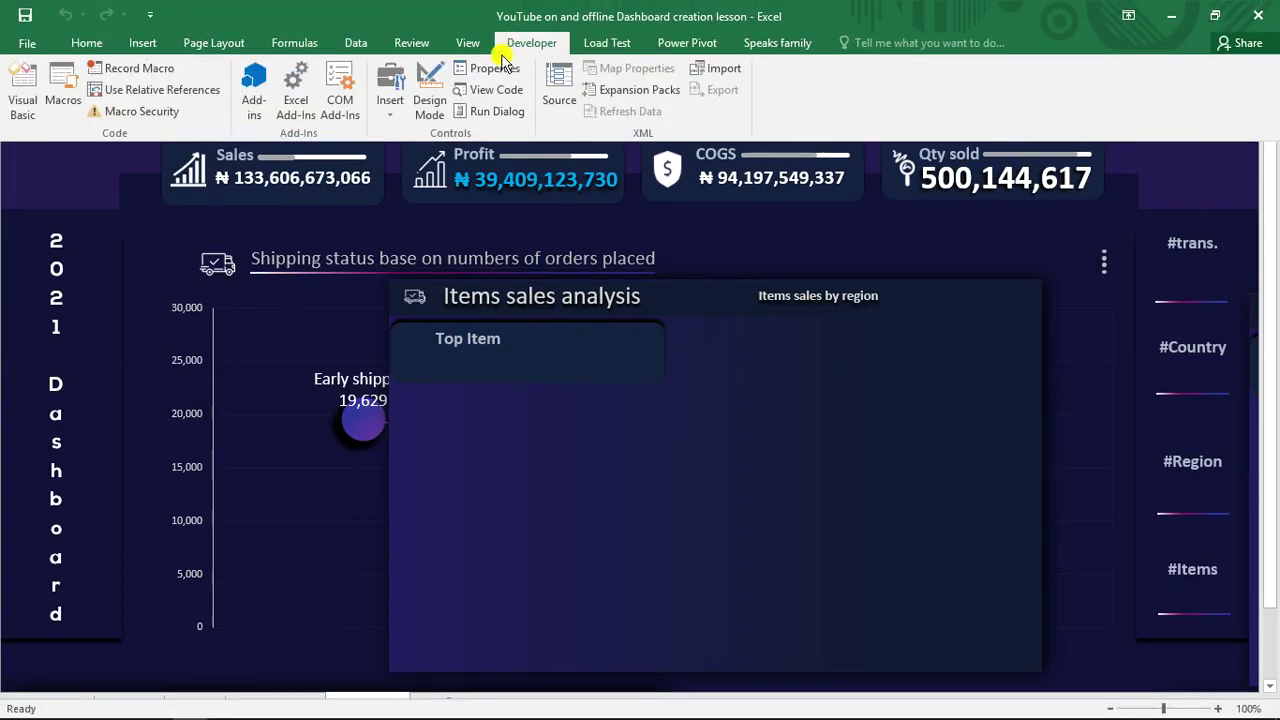
{"action": "left_click", "coordinate": [390, 112]}
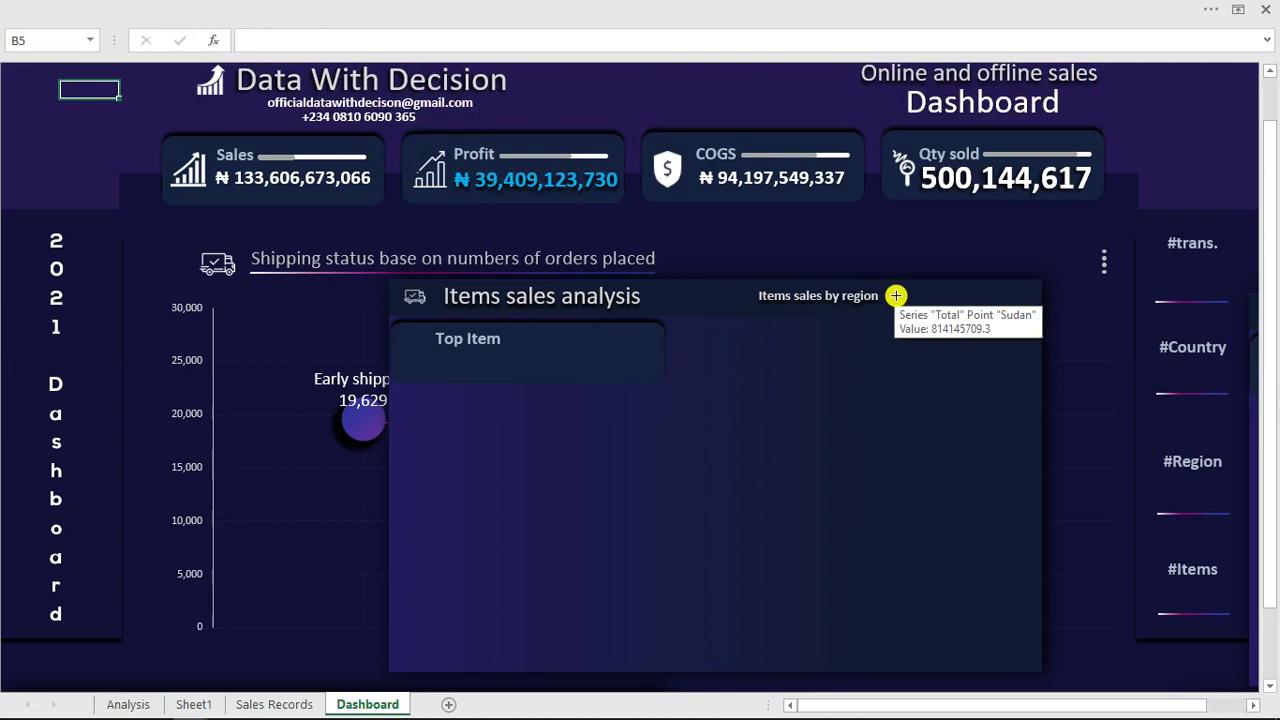
{"action": "left_click_drag", "start_coordinate": [896, 291], "coordinate": [1017, 310]}
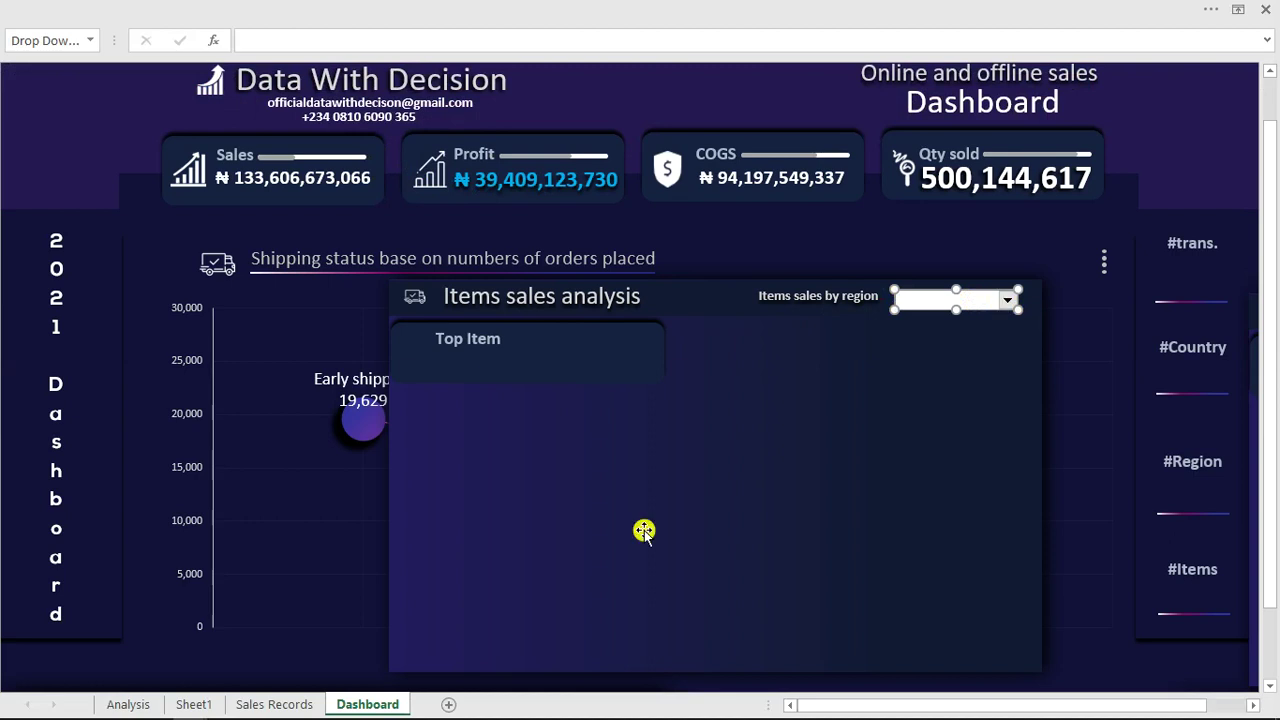
Step: Copy the bottom 10 country pivot table F3:G14 on Sheet1 and paste it at cell O3
{"action": "left_click", "coordinate": [194, 705]}
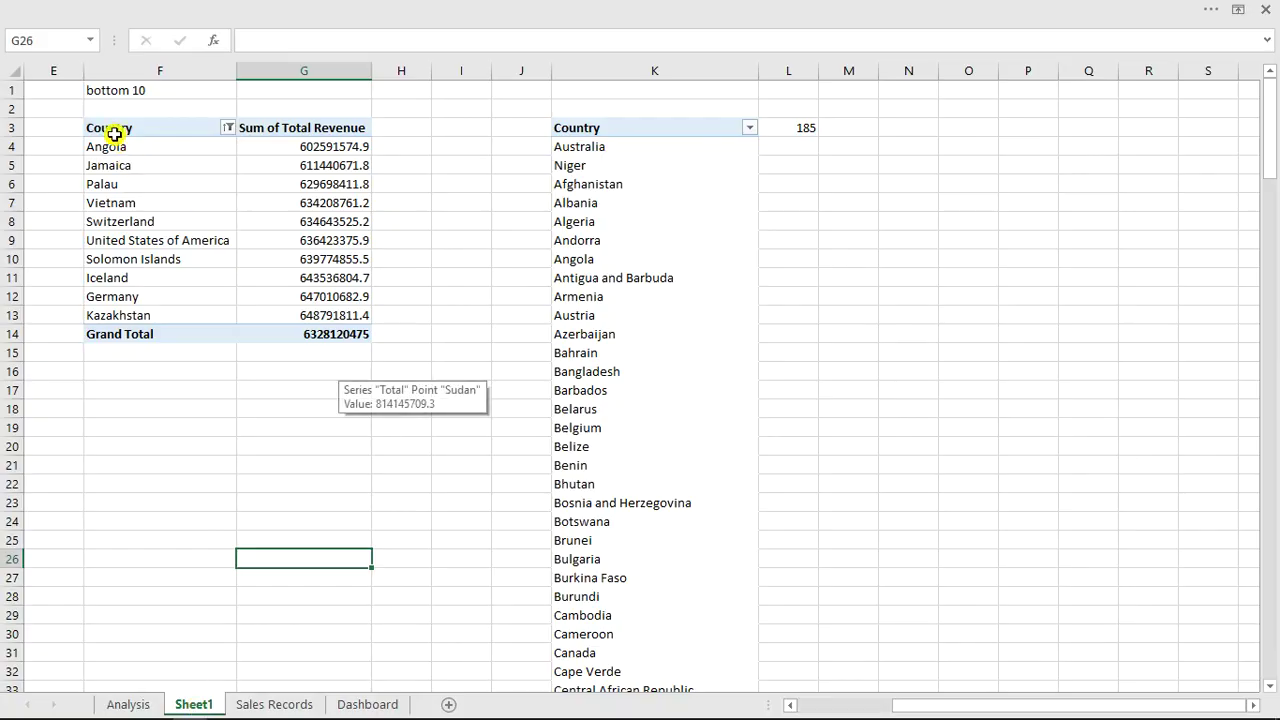
{"action": "left_click_drag", "start_coordinate": [113, 128], "coordinate": [358, 342]}
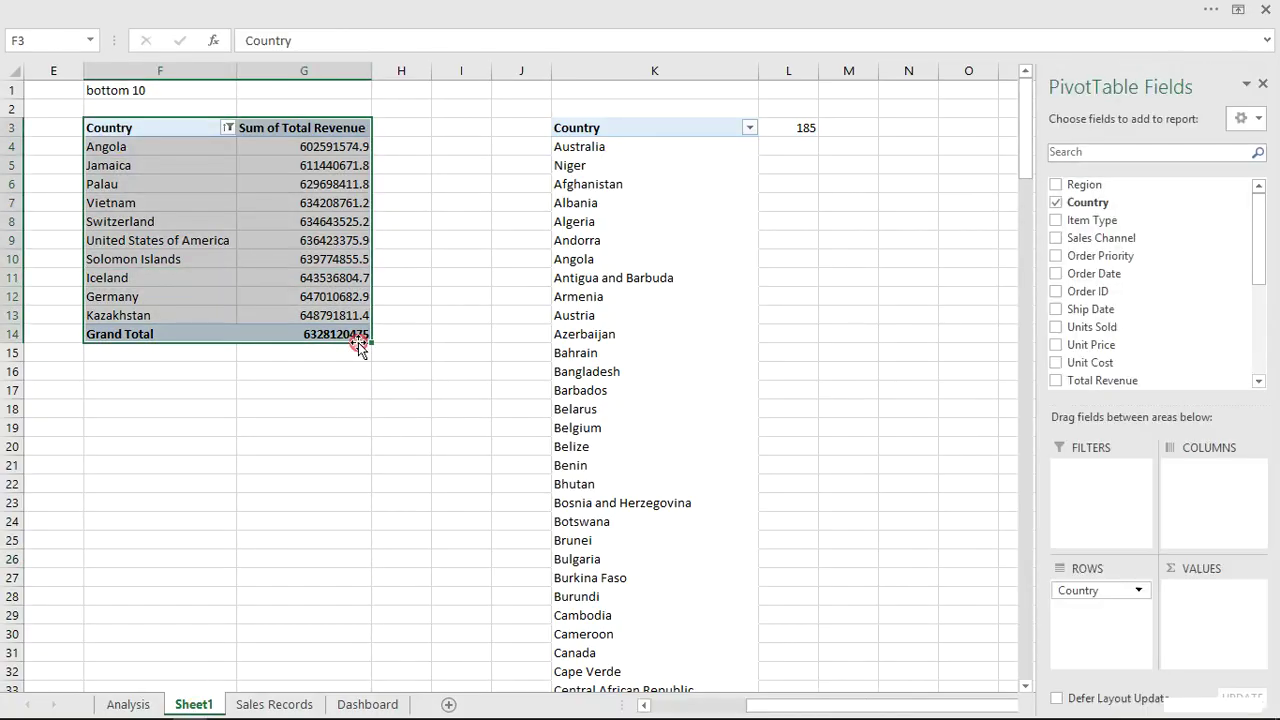
{"action": "key", "text": "ctrl+c"}
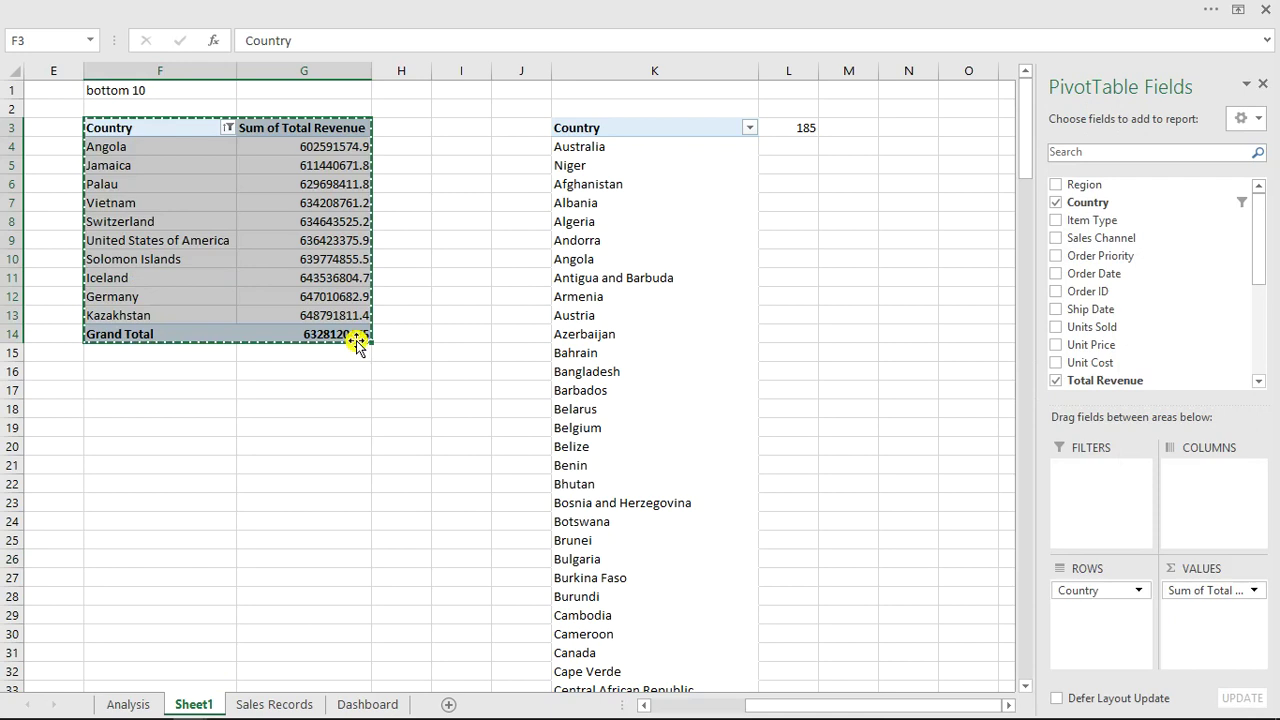
{"action": "left_click", "coordinate": [966, 137]}
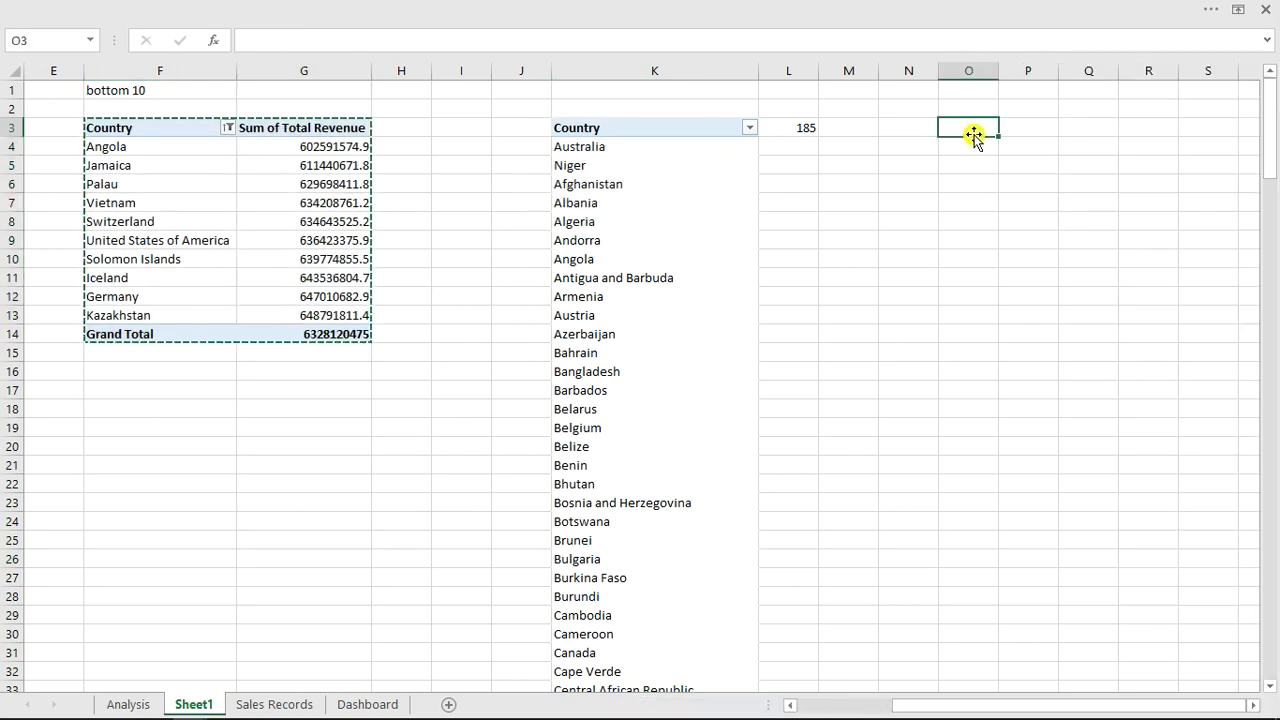
{"action": "key", "text": "ctrl+v"}
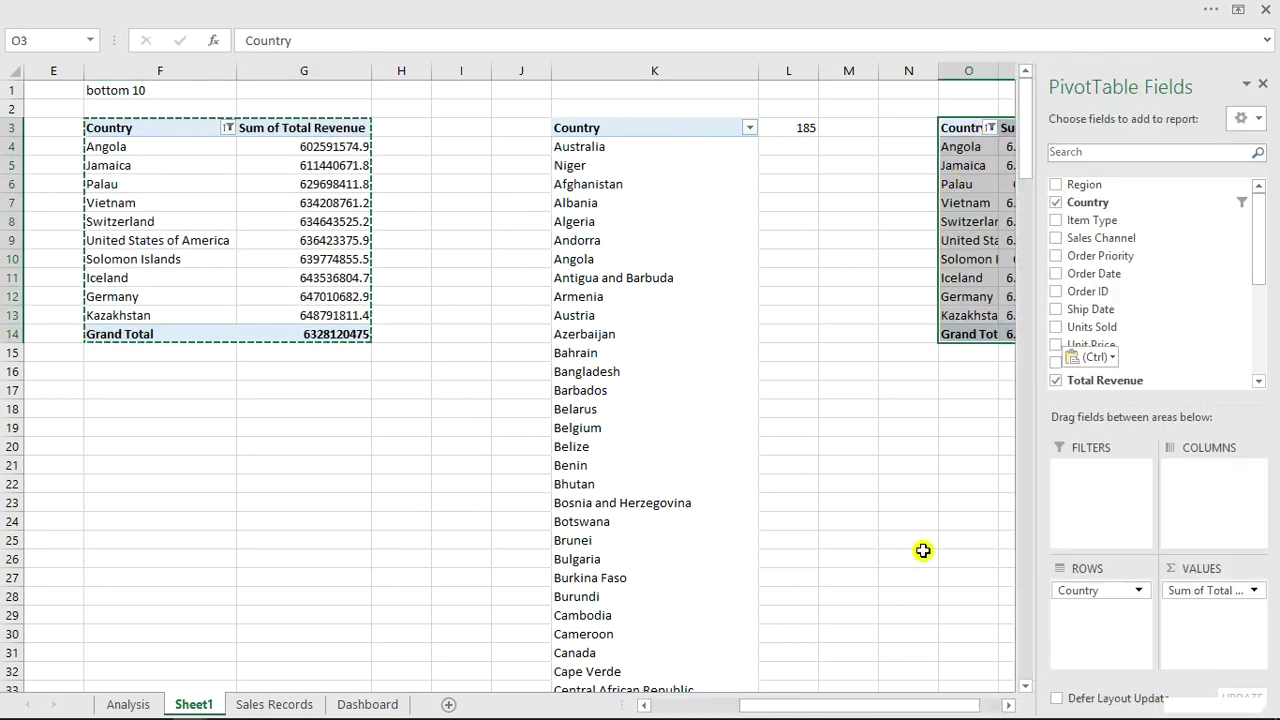
{"action": "left_click", "coordinate": [1007, 705]}
{"action": "left_click", "coordinate": [1007, 705]}
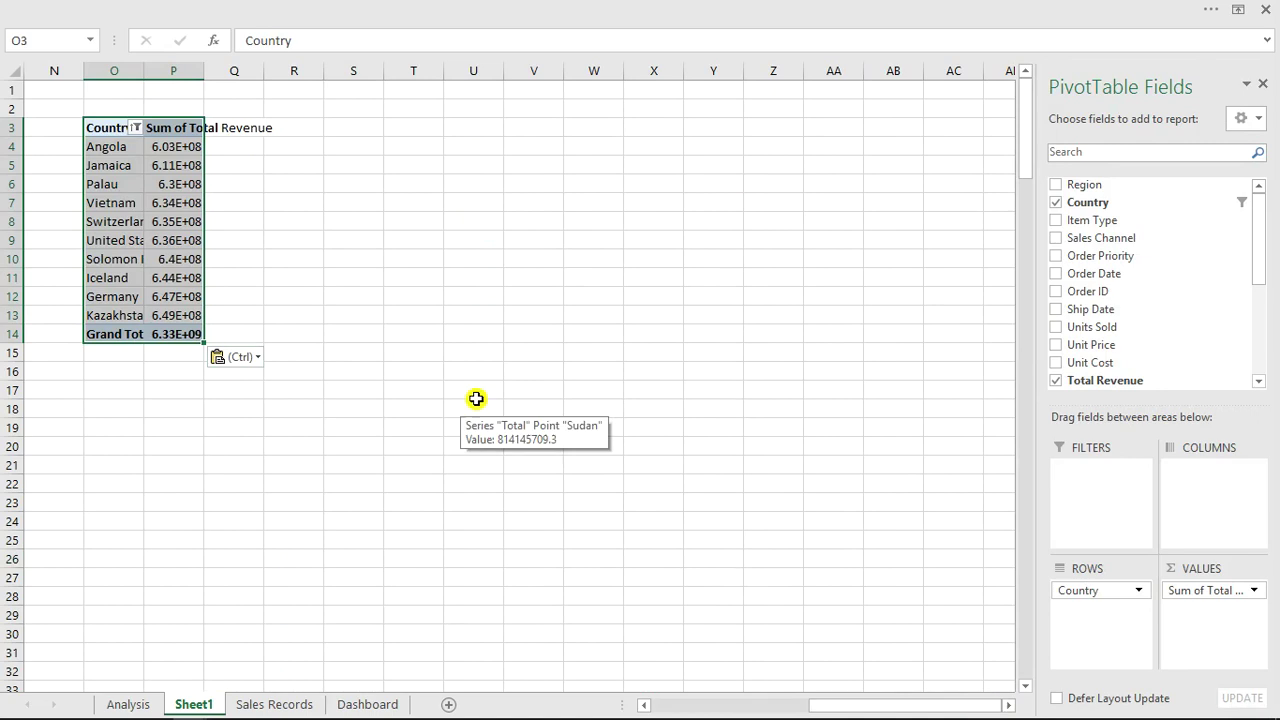
{"action": "key", "text": "ctrl"}
{"action": "key", "text": "Escape"}
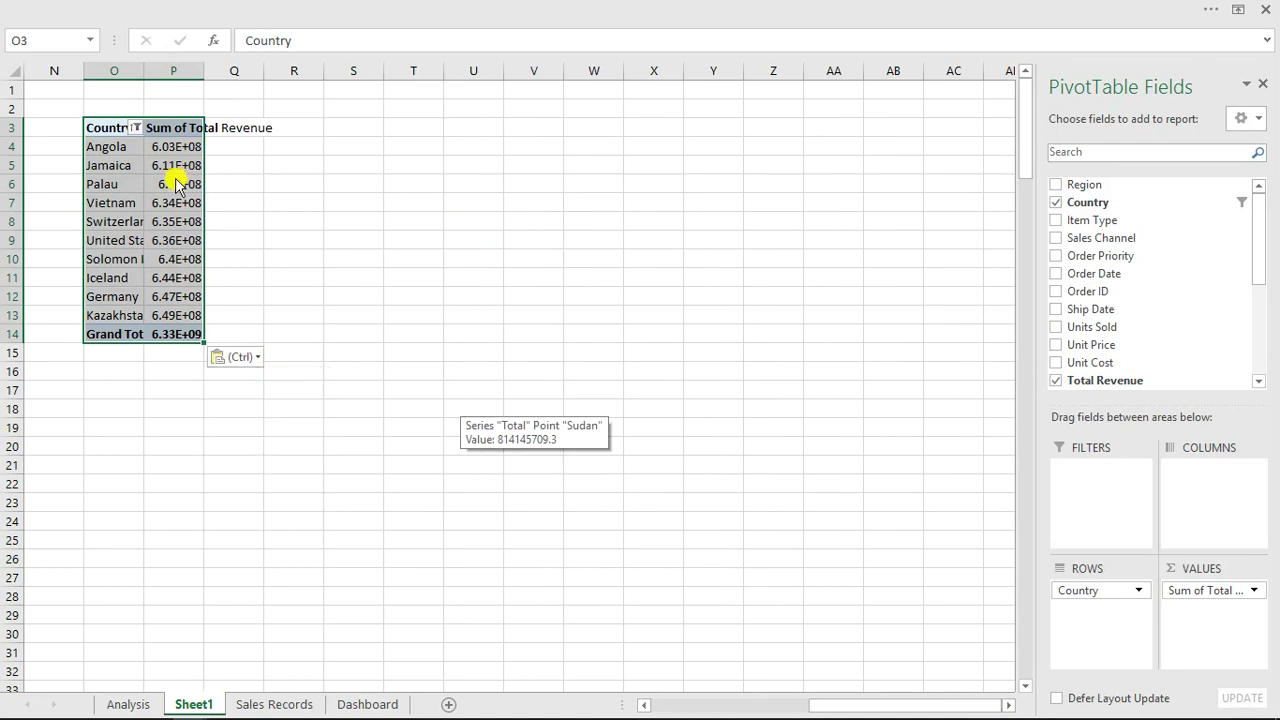
{"action": "left_click", "coordinate": [175, 178]}
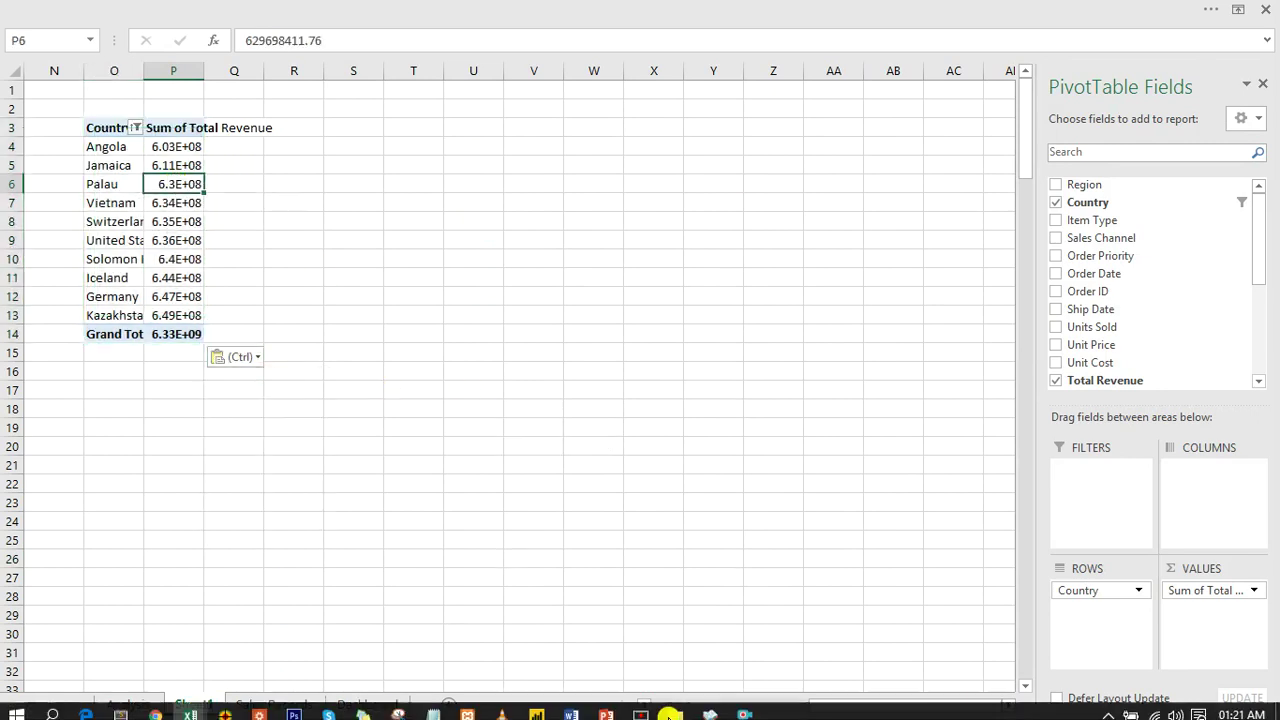
{"action": "left_click", "coordinate": [735, 708]}
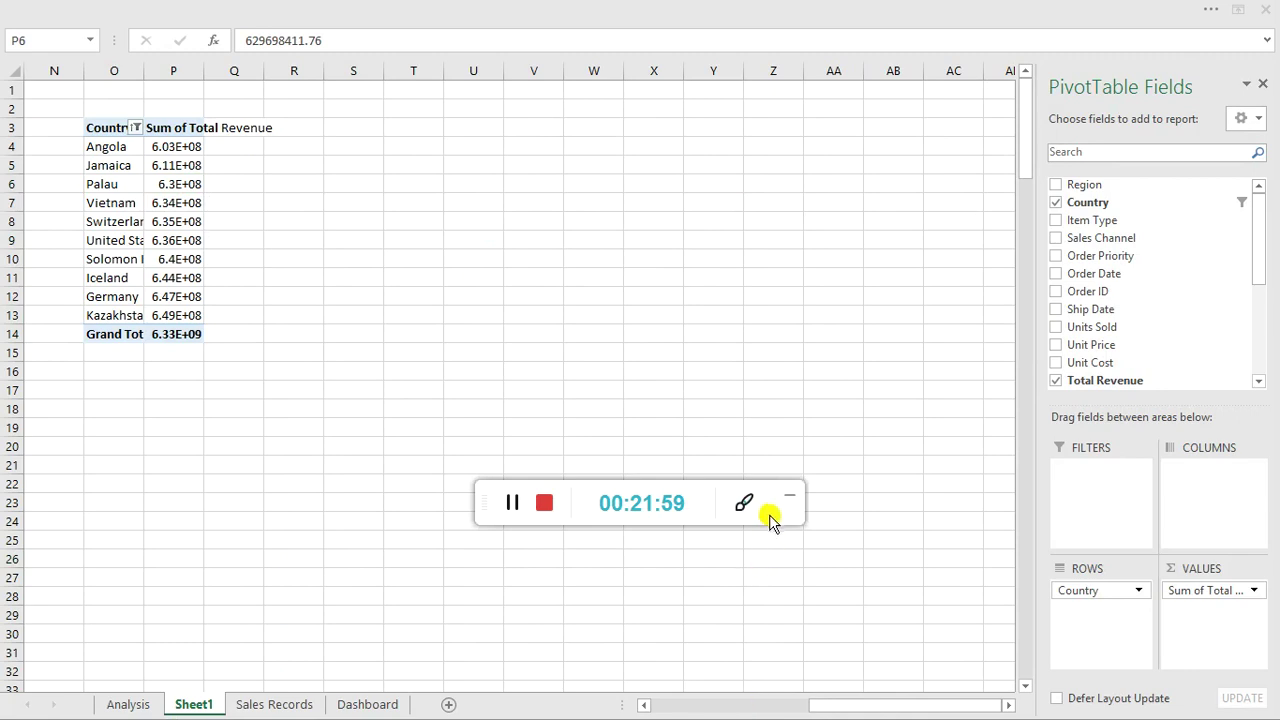
{"action": "left_click", "coordinate": [790, 505]}
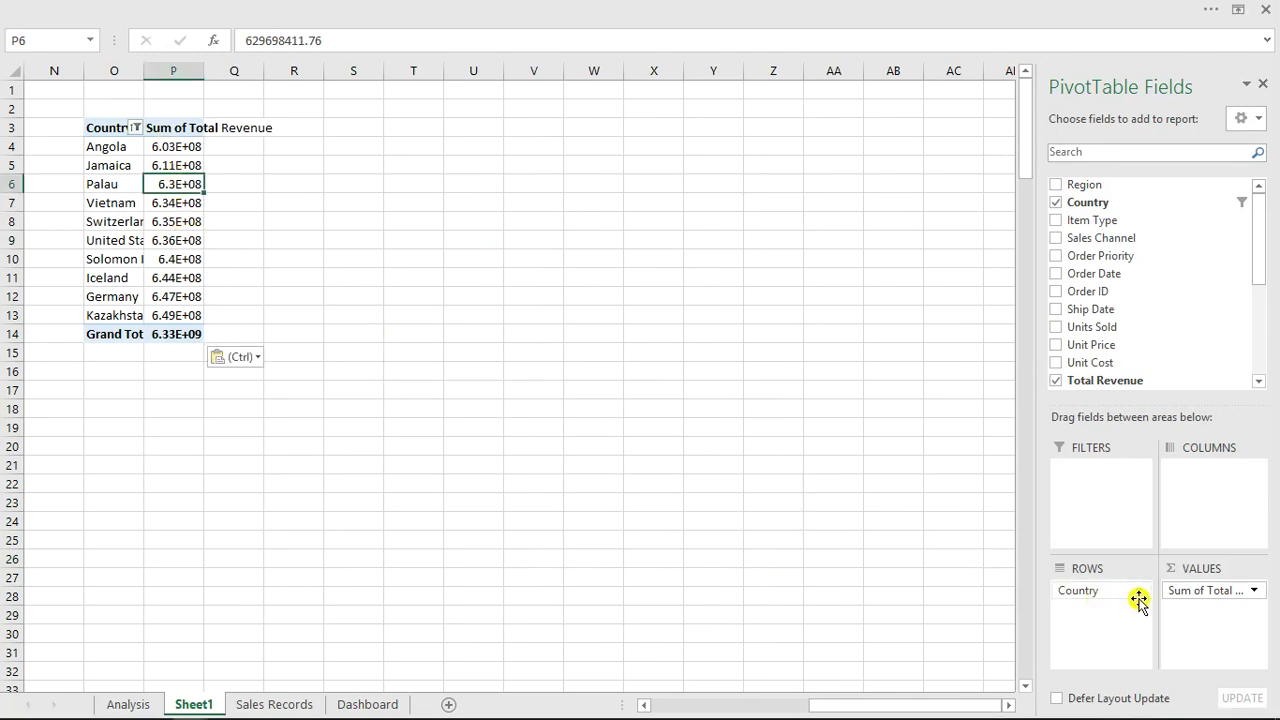
Step: Replace the copied pivot table's Country and Total Revenue fields with Item Type as rows and Region as columns
{"action": "left_click_drag", "start_coordinate": [1170, 591], "coordinate": [923, 597]}
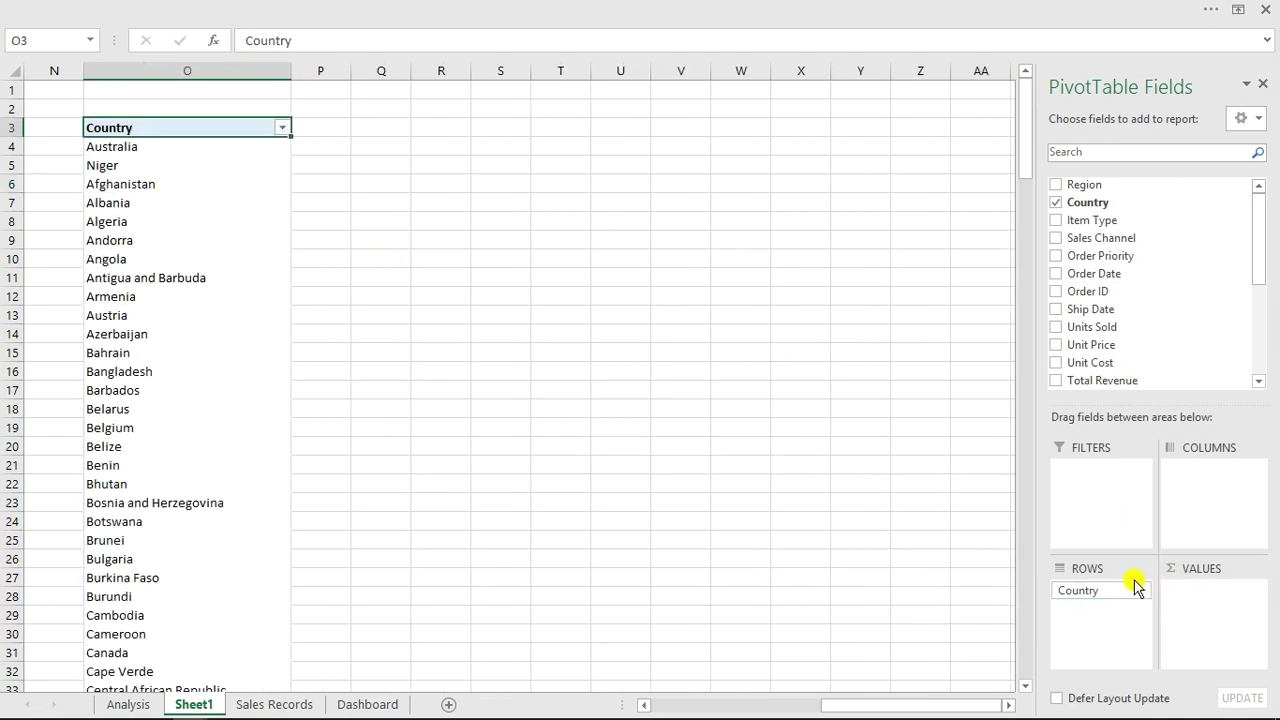
{"action": "left_click_drag", "start_coordinate": [1112, 596], "coordinate": [906, 557]}
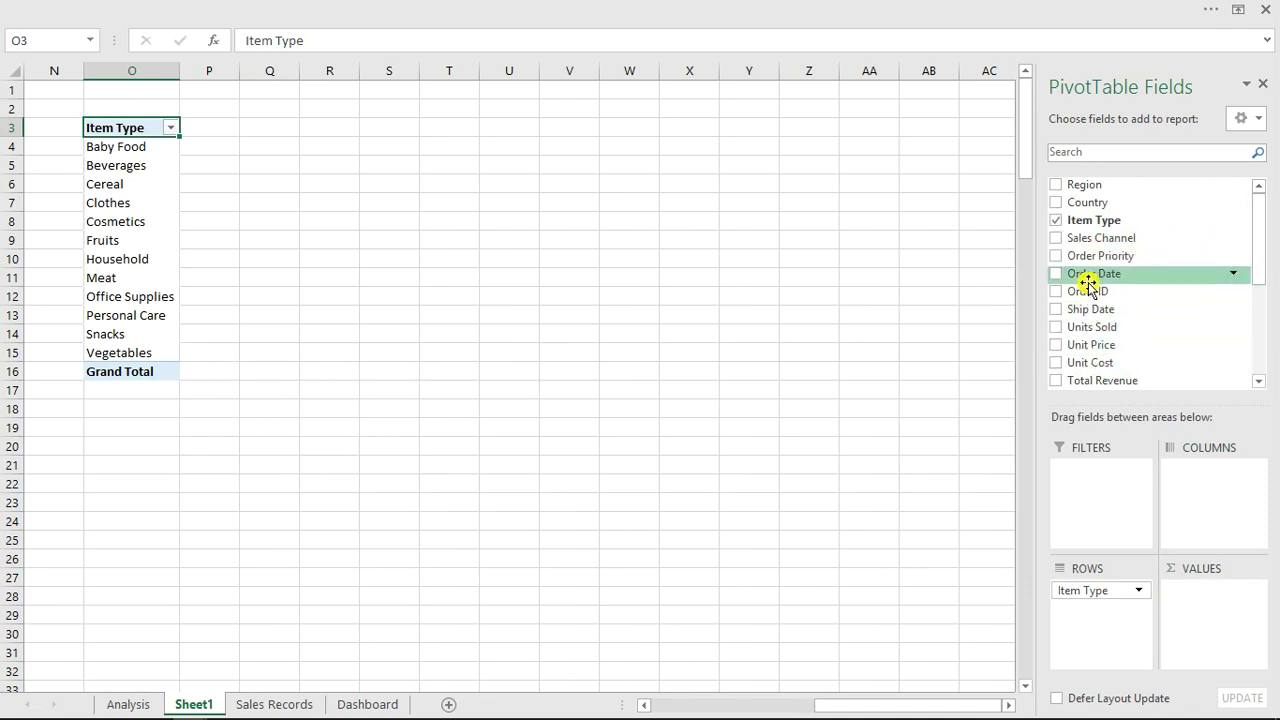
{"action": "left_click_drag", "start_coordinate": [1087, 190], "coordinate": [1231, 515]}
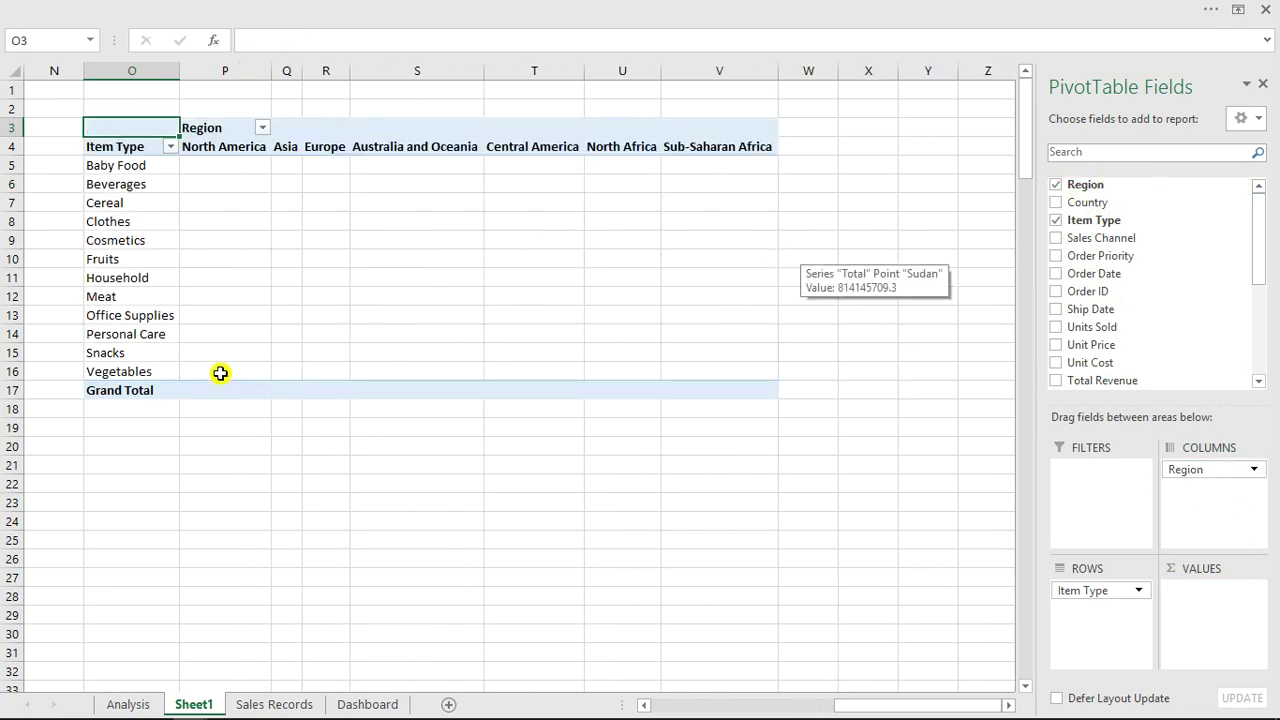
Step: Remove the Grand Total row from the Item Type pivot table and add Total Revenue to its values
{"action": "left_click", "coordinate": [131, 394]}
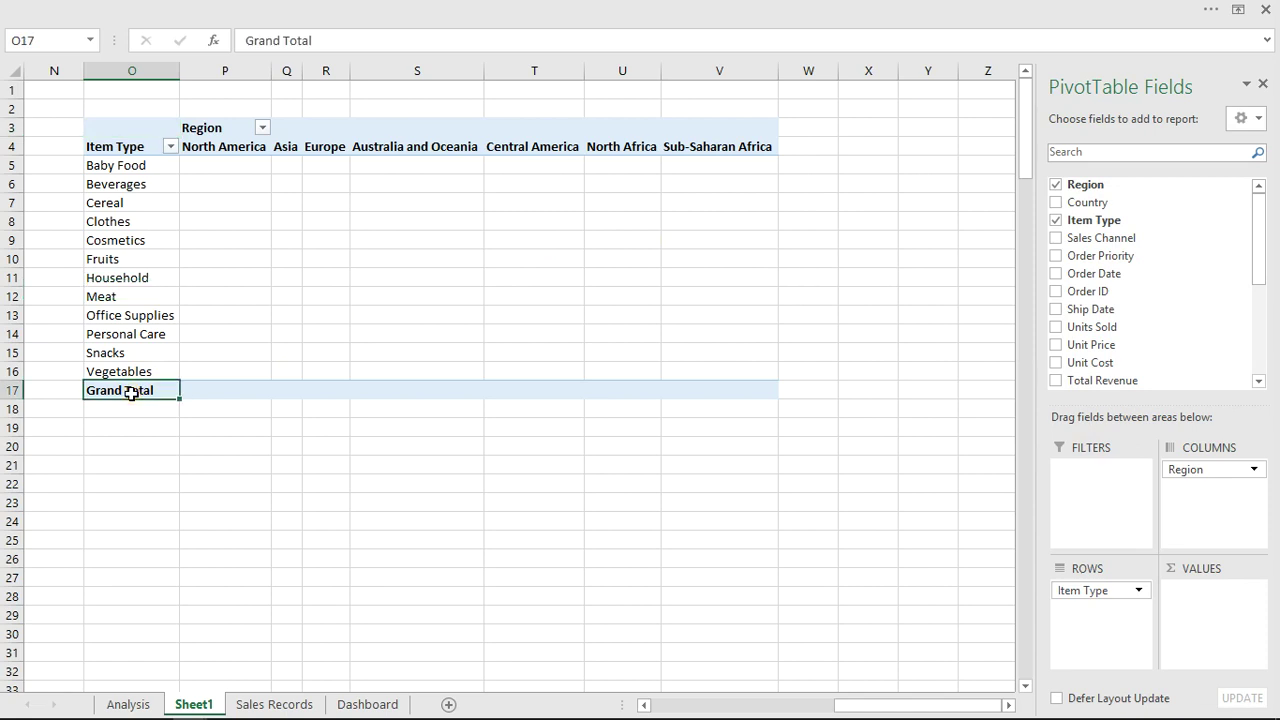
{"action": "right_click", "coordinate": [131, 394]}
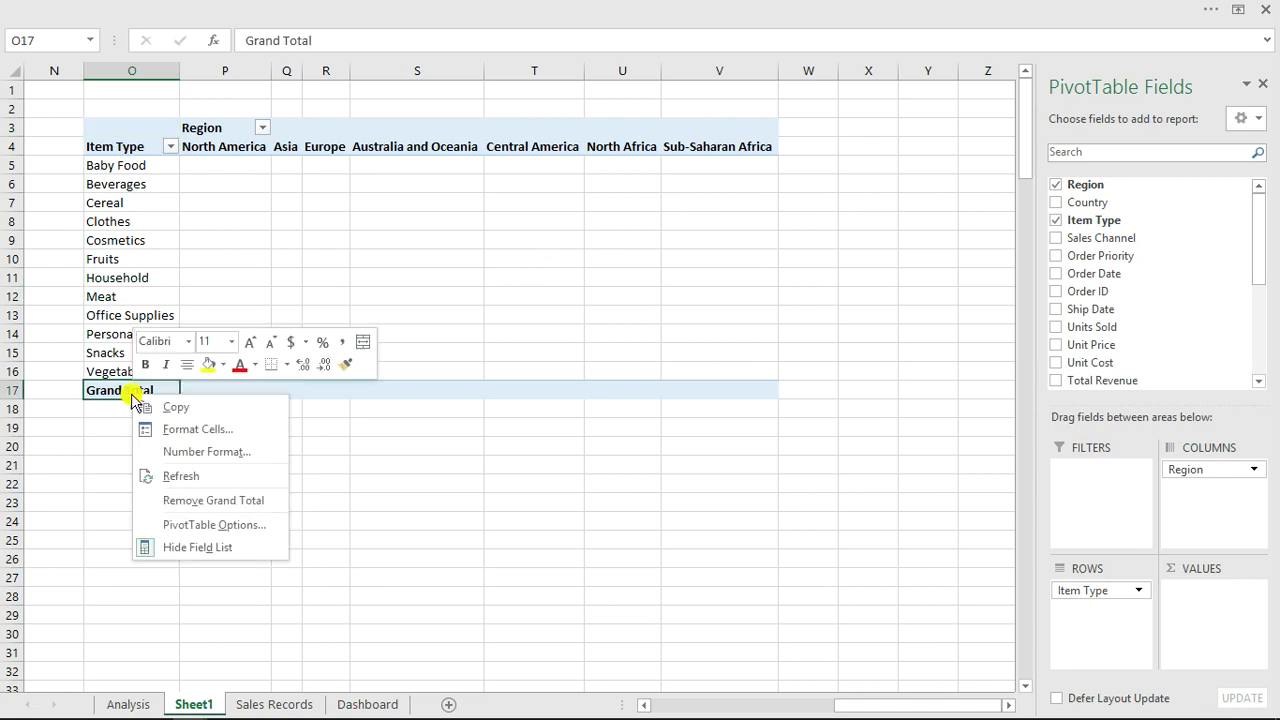
{"action": "left_click", "coordinate": [214, 501]}
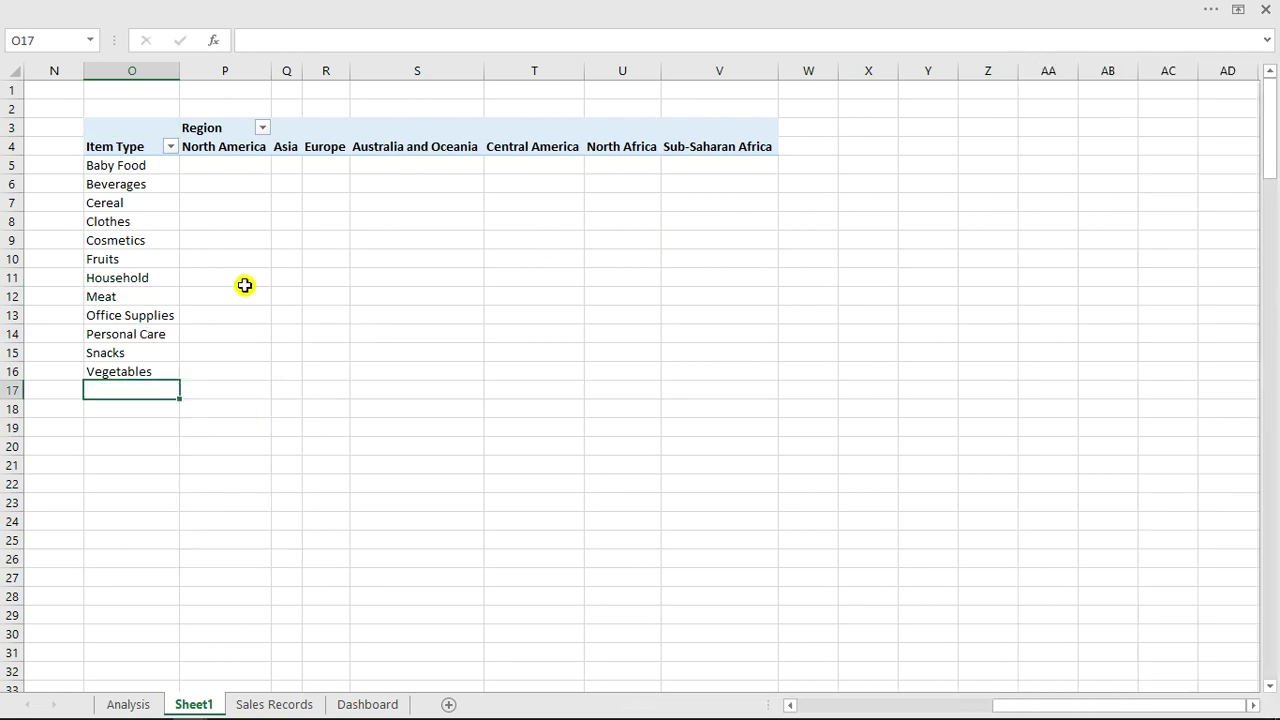
{"action": "left_click", "coordinate": [166, 281]}
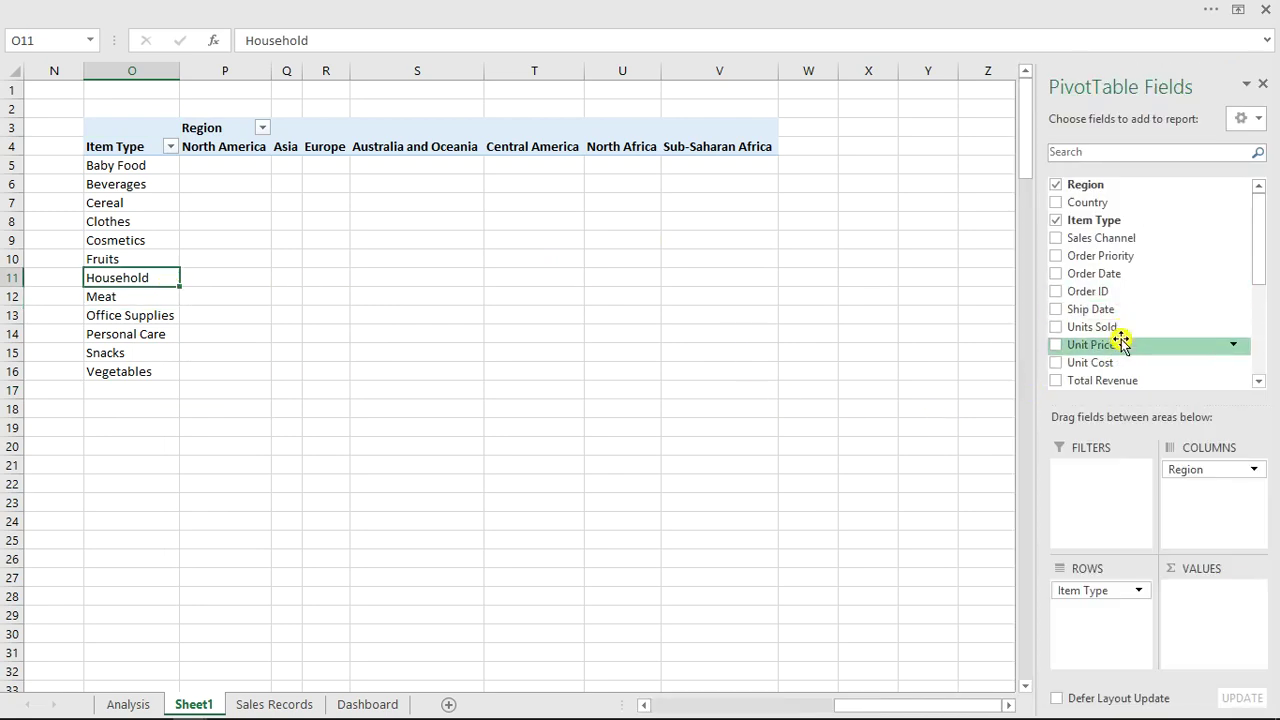
{"action": "left_click_drag", "start_coordinate": [1118, 383], "coordinate": [1209, 615]}
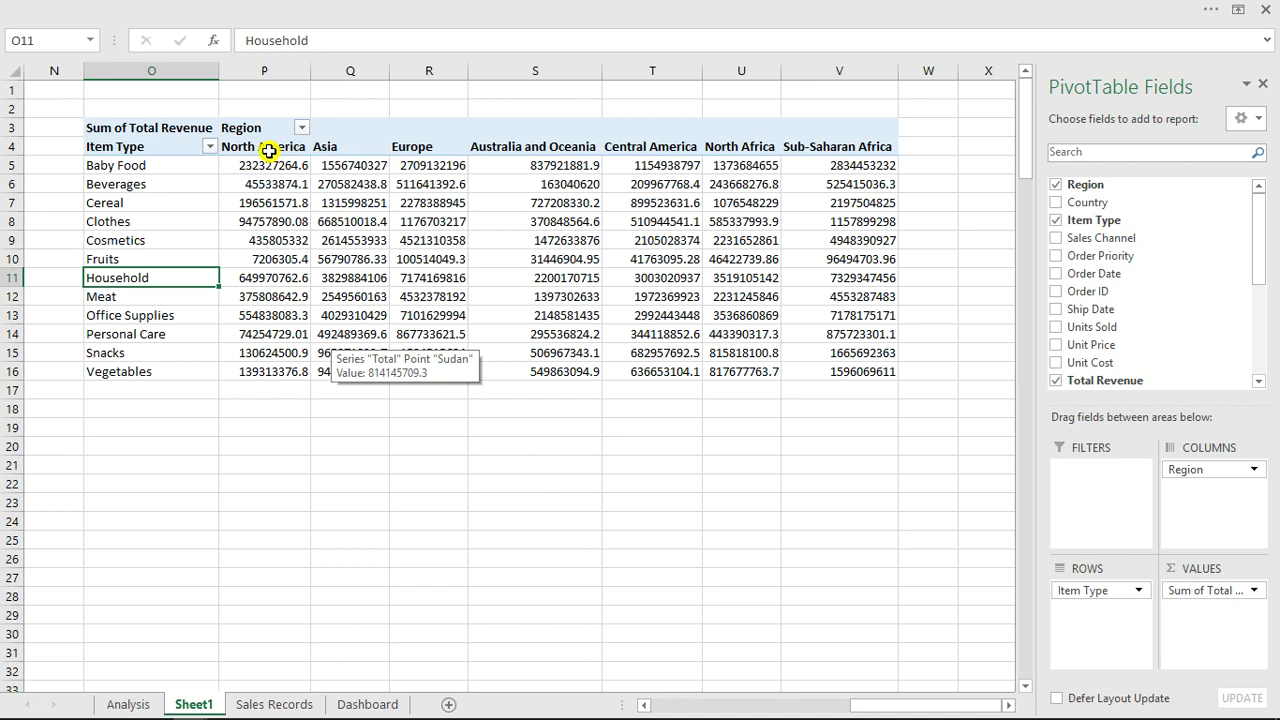
Step: Copy the region headers P4:V4 and paste them transposed at Q20, fitting column Q's width to the names
{"action": "left_click_drag", "start_coordinate": [268, 148], "coordinate": [870, 148]}
{"action": "key", "text": "ctrl+c"}
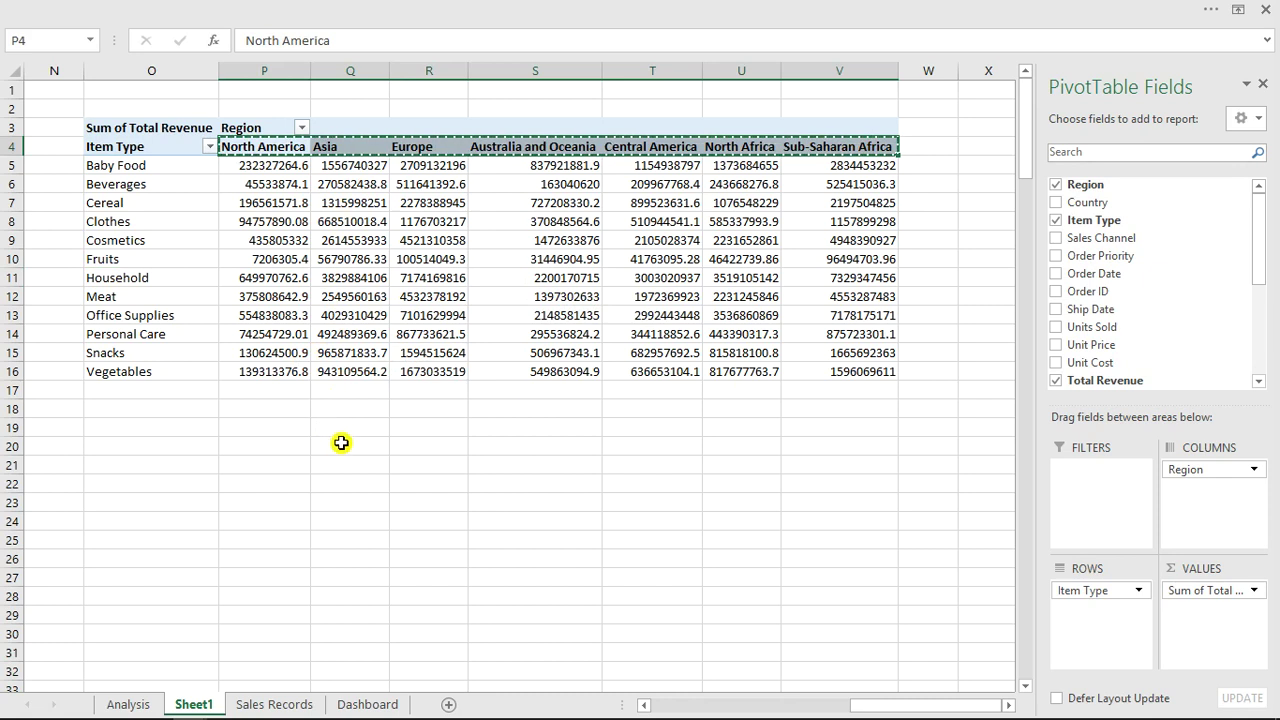
{"action": "left_click", "coordinate": [341, 443]}
{"action": "right_click", "coordinate": [341, 445]}
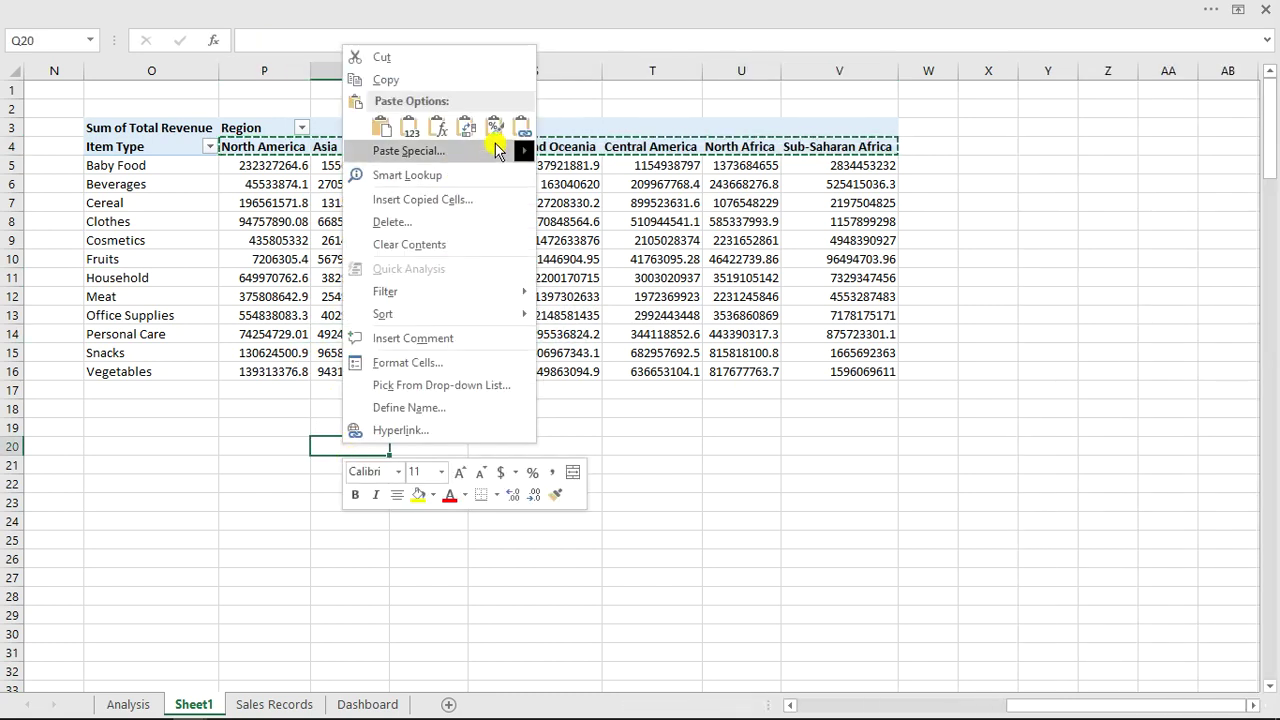
{"action": "mouse_move", "coordinate": [518, 150]}
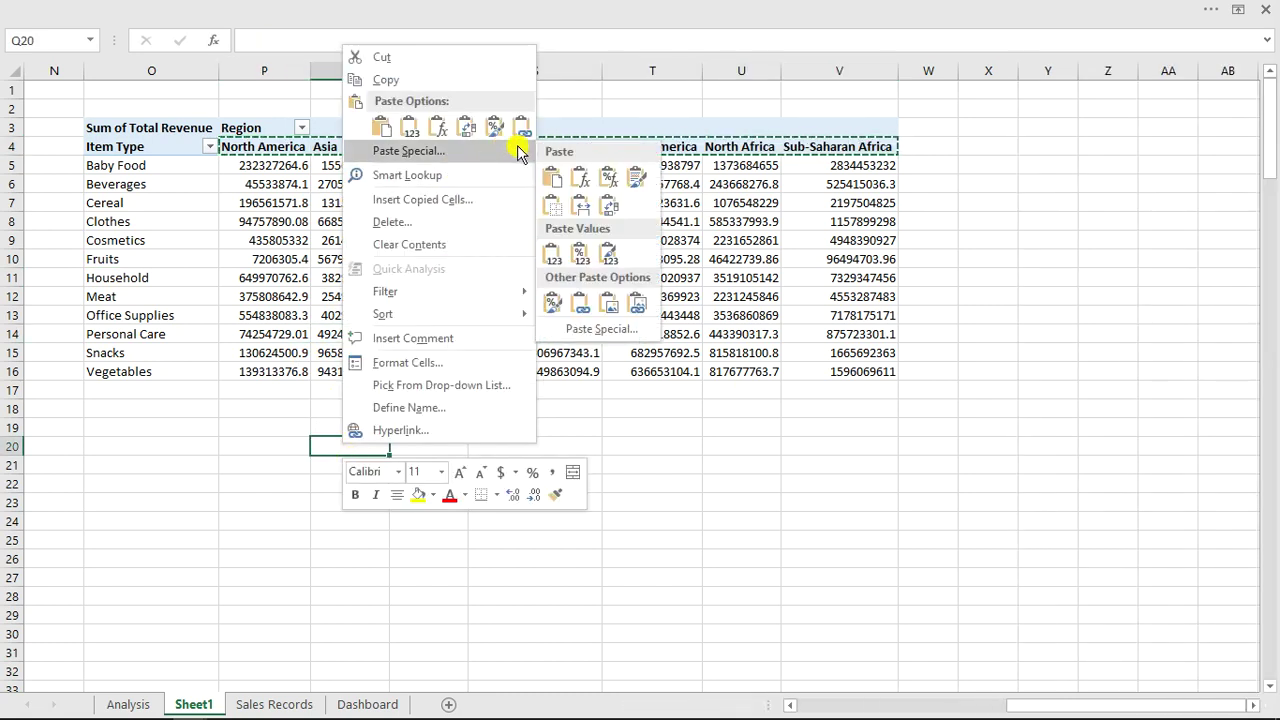
{"action": "left_click", "coordinate": [620, 330]}
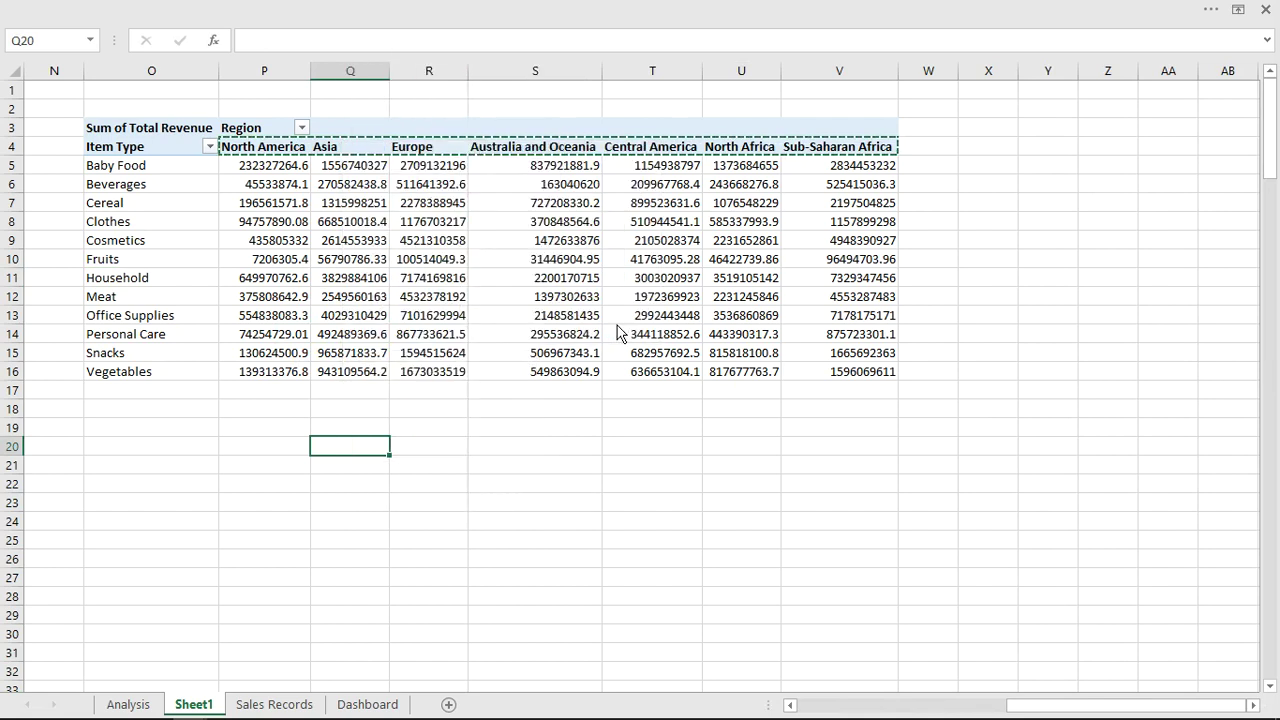
{"action": "left_click", "coordinate": [660, 420]}
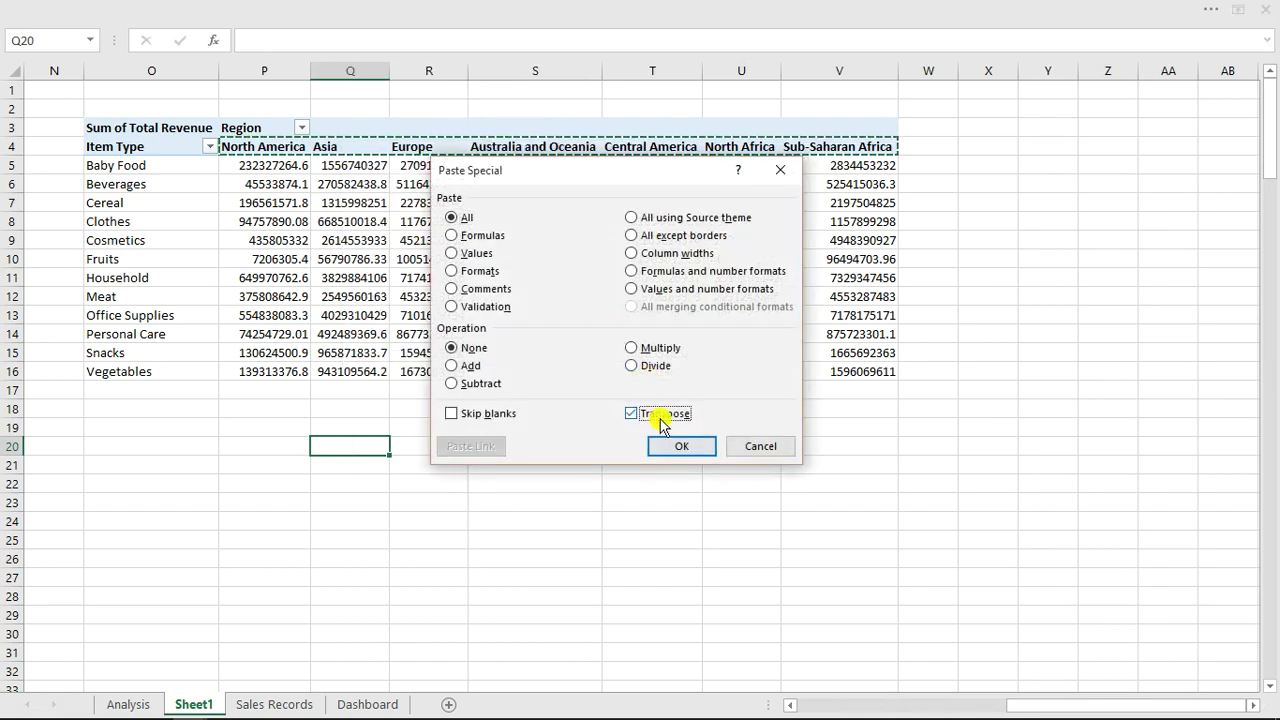
{"action": "left_click", "coordinate": [672, 447]}
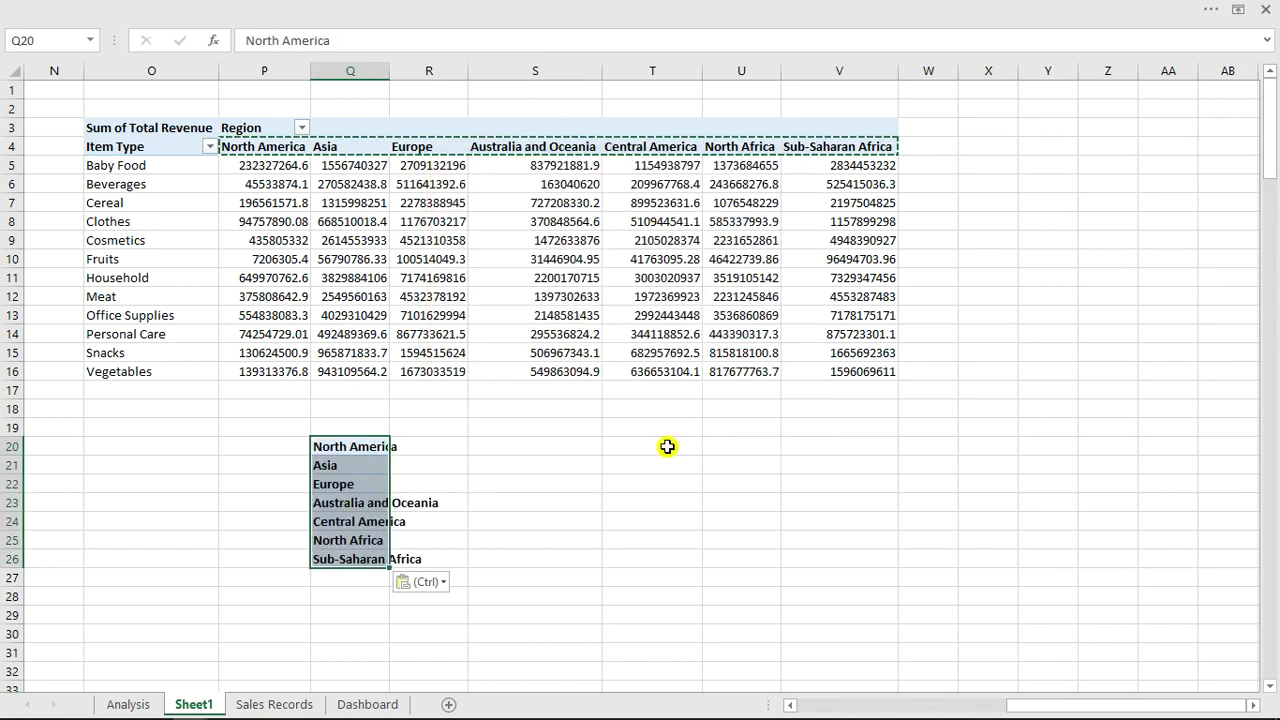
{"action": "double_click", "coordinate": [389, 70]}
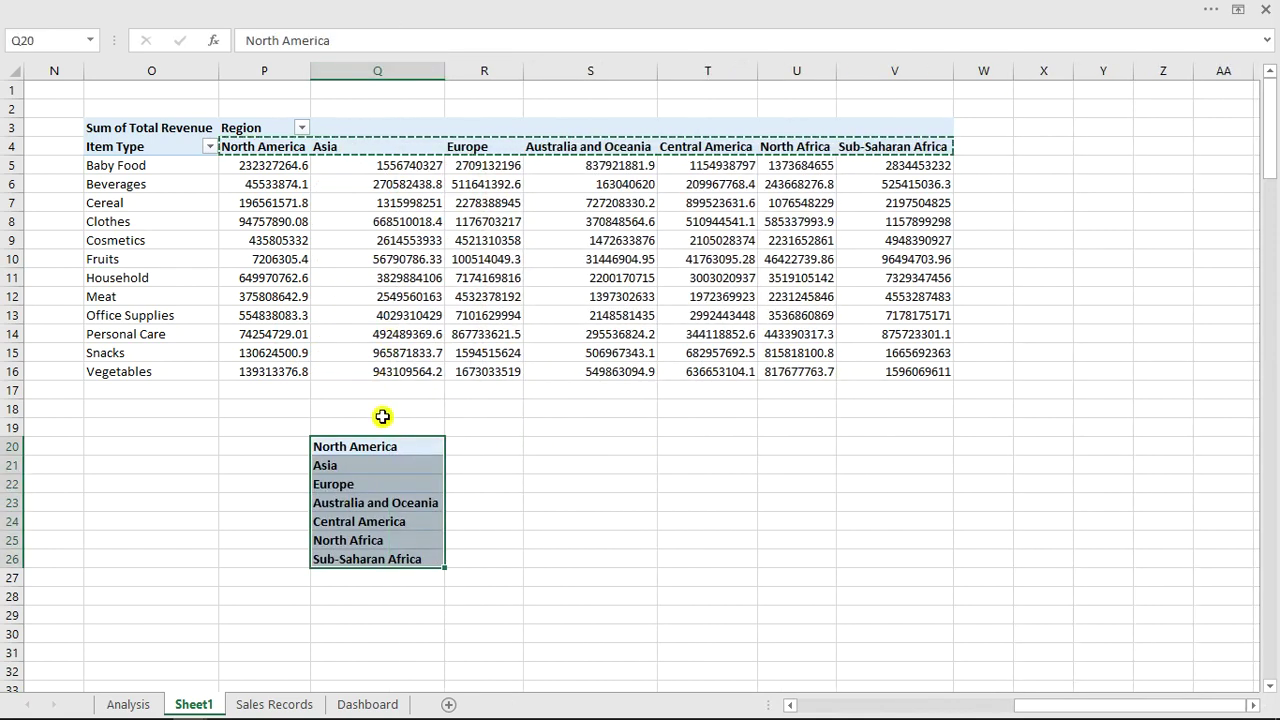
Step: Clear the pasted region names from Q20:Q26
{"action": "left_click_drag", "start_coordinate": [380, 443], "coordinate": [382, 561]}
{"action": "key", "text": "Delete"}
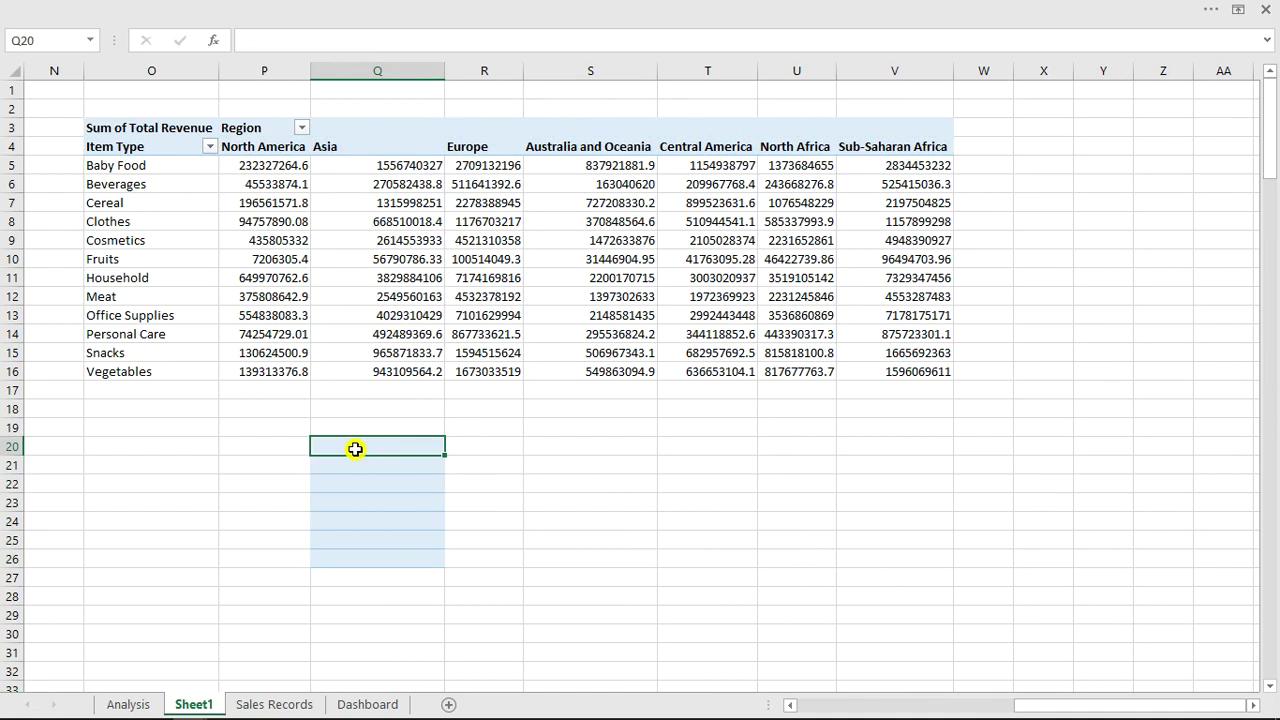
{"action": "type", "text": "="}
{"action": "key", "text": "Return"}
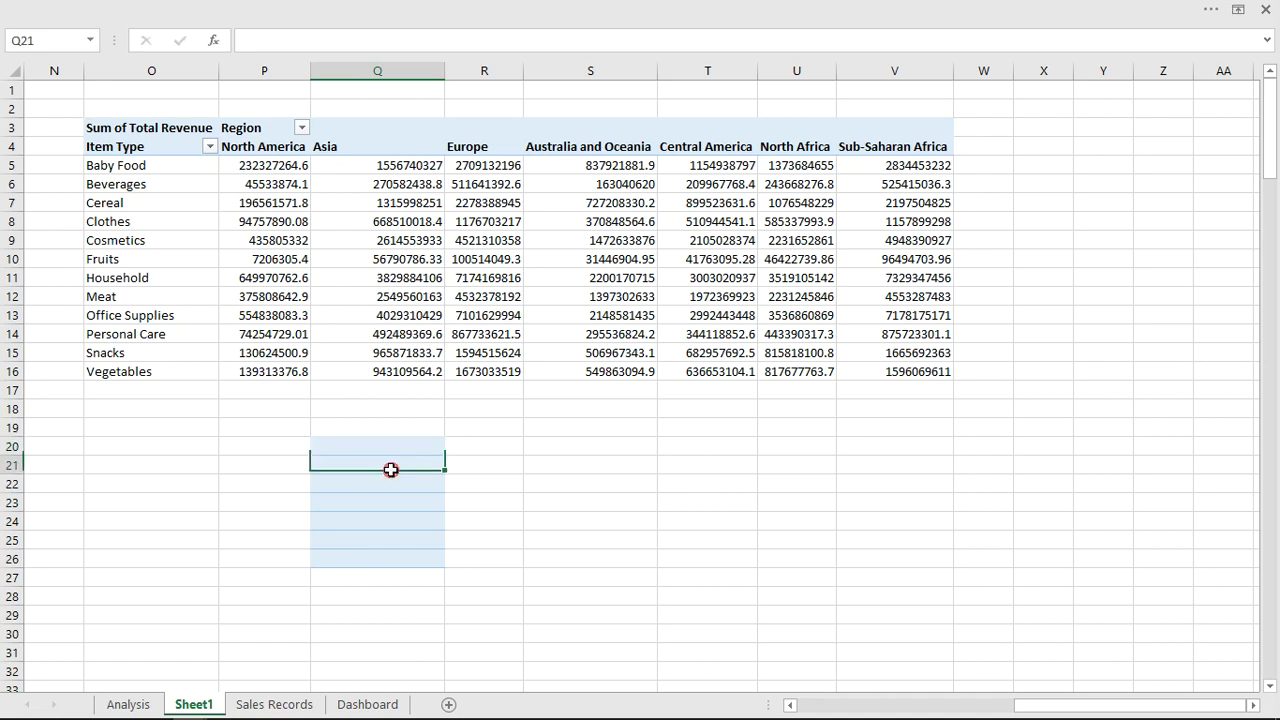
Step: Enter =TRANSPOSE(P4:V4) as an array formula across Q20:Q26
{"action": "left_click_drag", "start_coordinate": [392, 444], "coordinate": [392, 562]}
{"action": "type", "text": "=tr"}
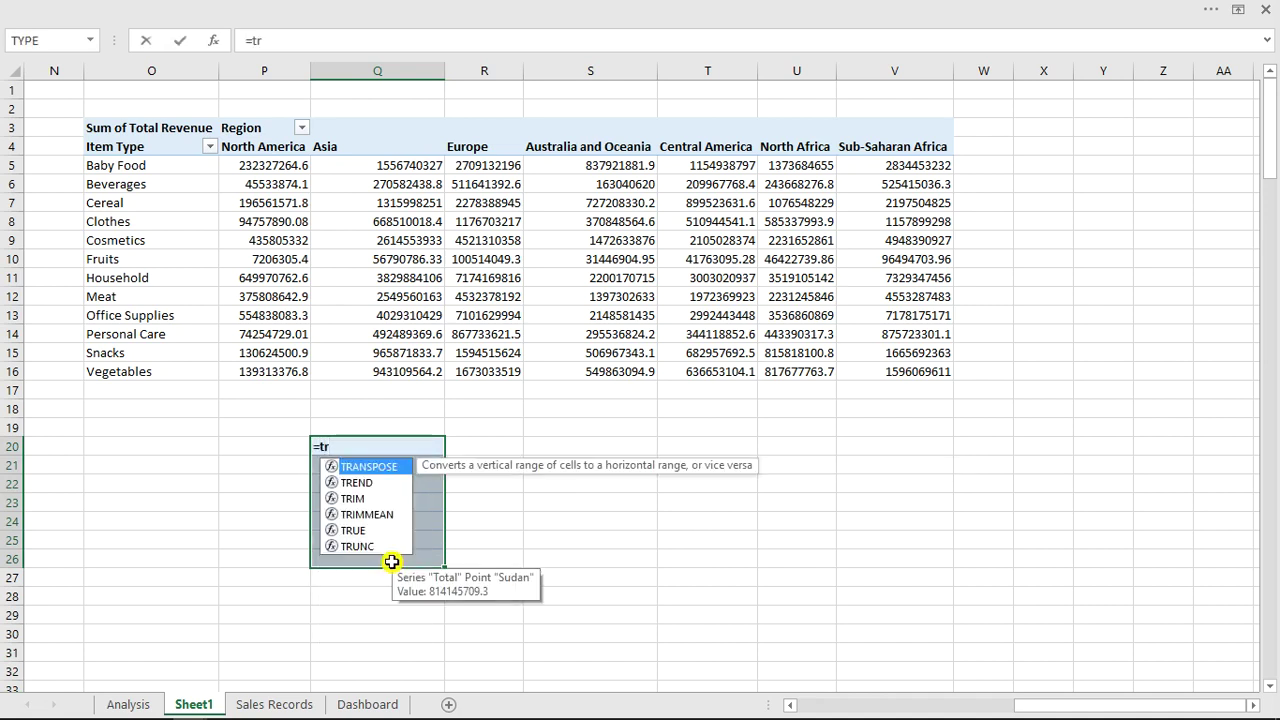
{"action": "key", "text": "Tab"}
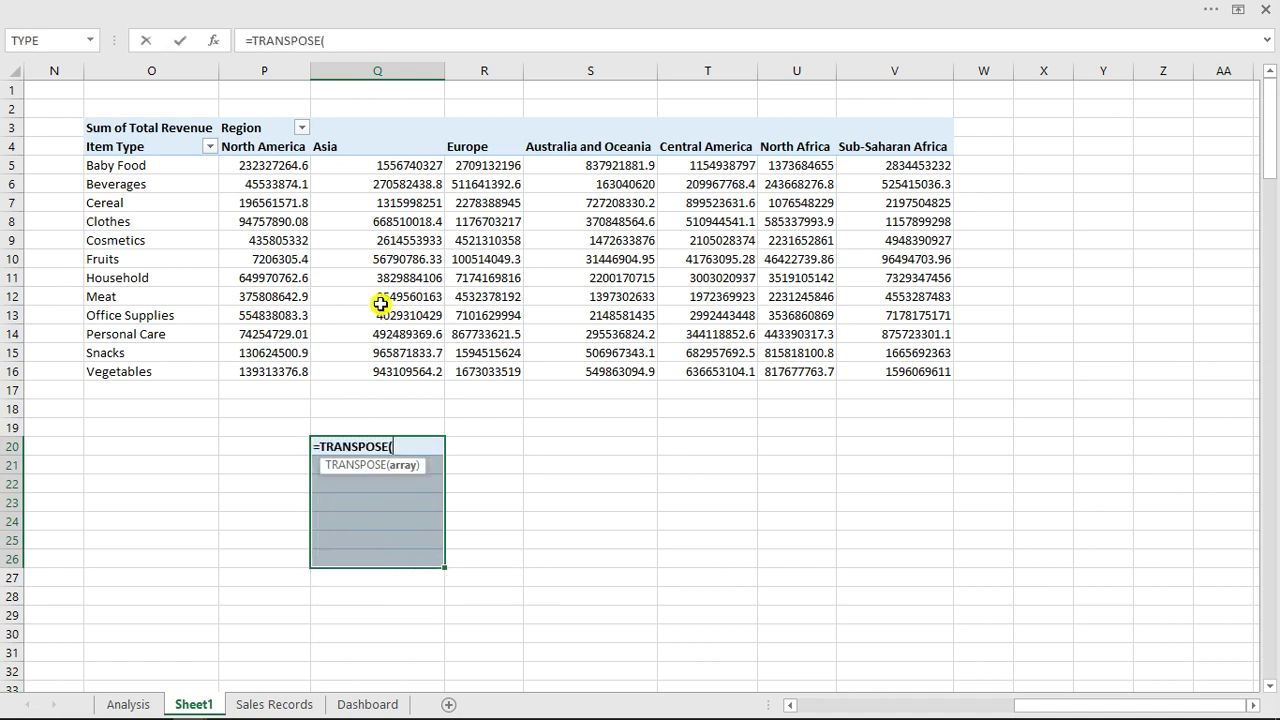
{"action": "left_click_drag", "start_coordinate": [264, 147], "coordinate": [707, 92]}
{"action": "left_click_drag", "start_coordinate": [886, 178], "coordinate": [906, 147]}
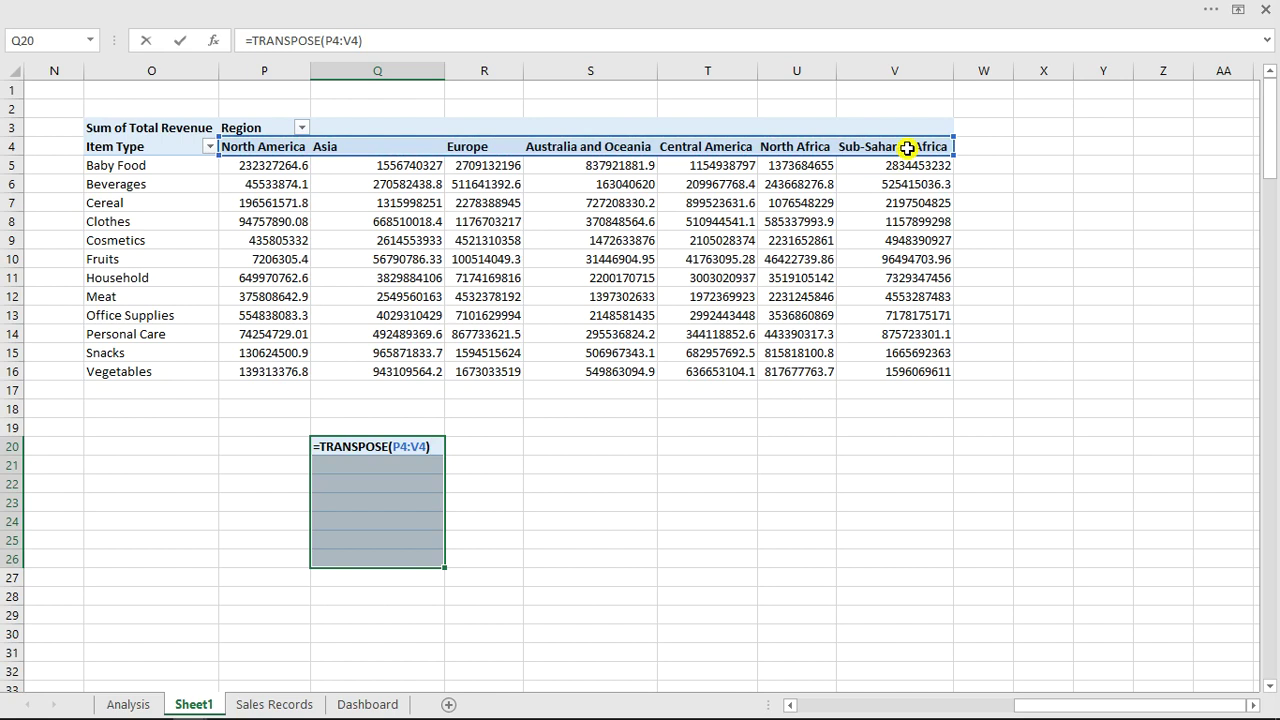
{"action": "key", "text": "ctrl+shift+Return"}
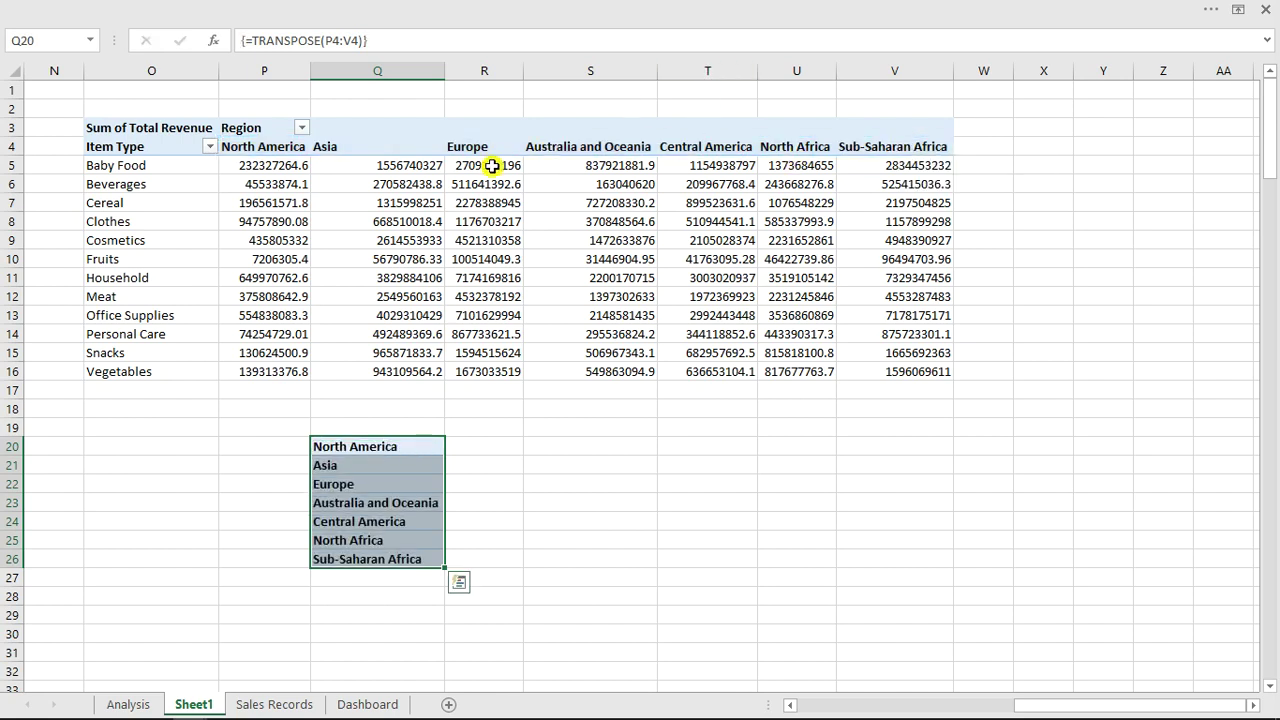
Step: Try to re-enter the formula in Q21 alone and delete Q23 alone within the transposed region array
{"action": "double_click", "coordinate": [390, 466]}
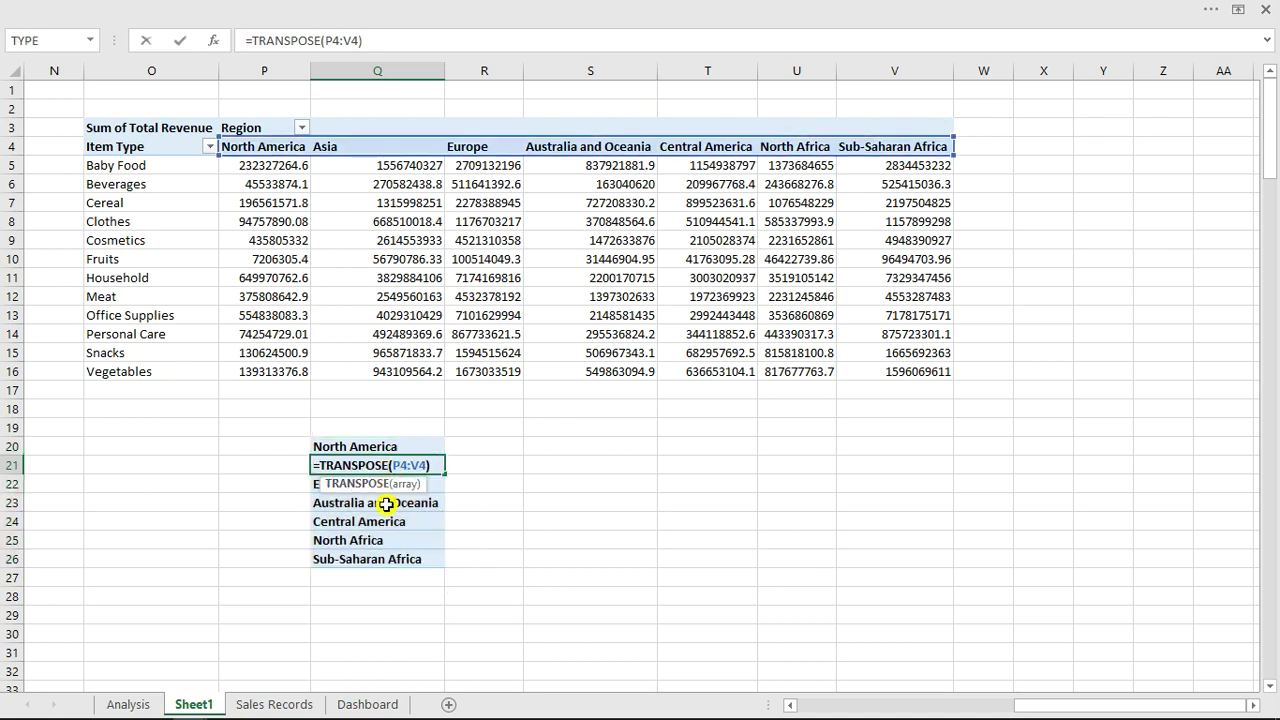
{"action": "key", "text": "Return"}
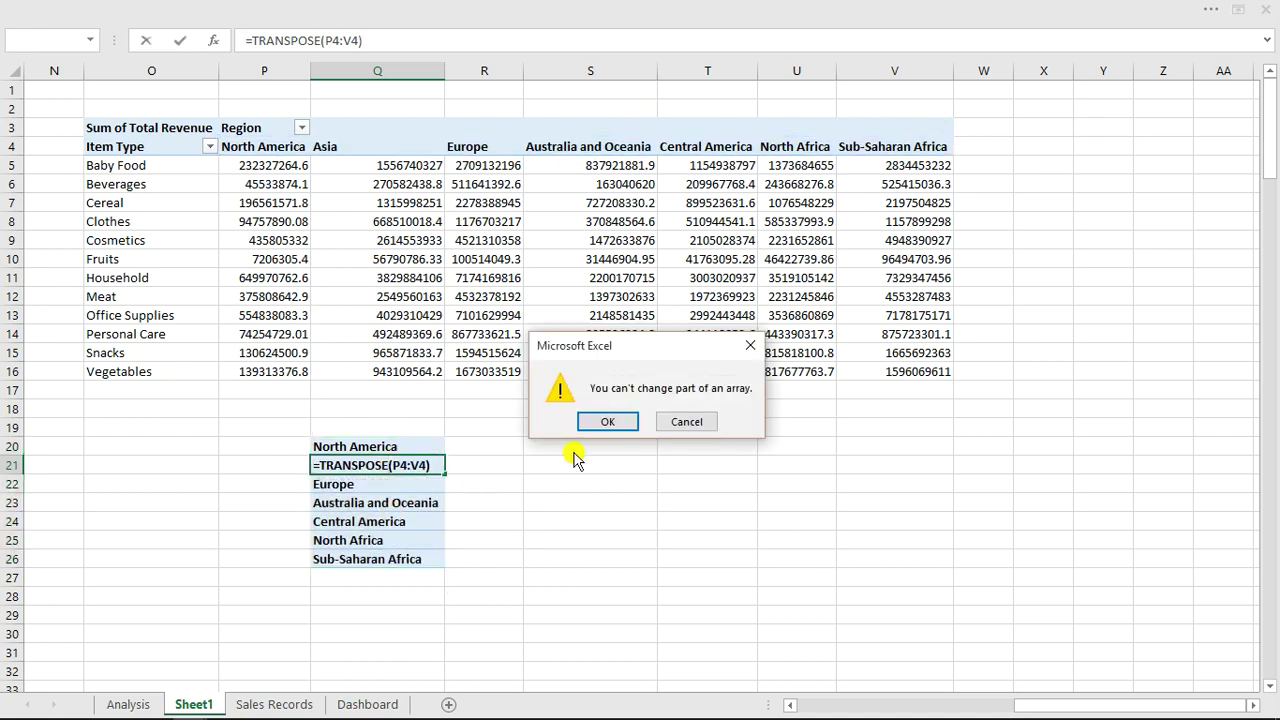
{"action": "left_click", "coordinate": [686, 421]}
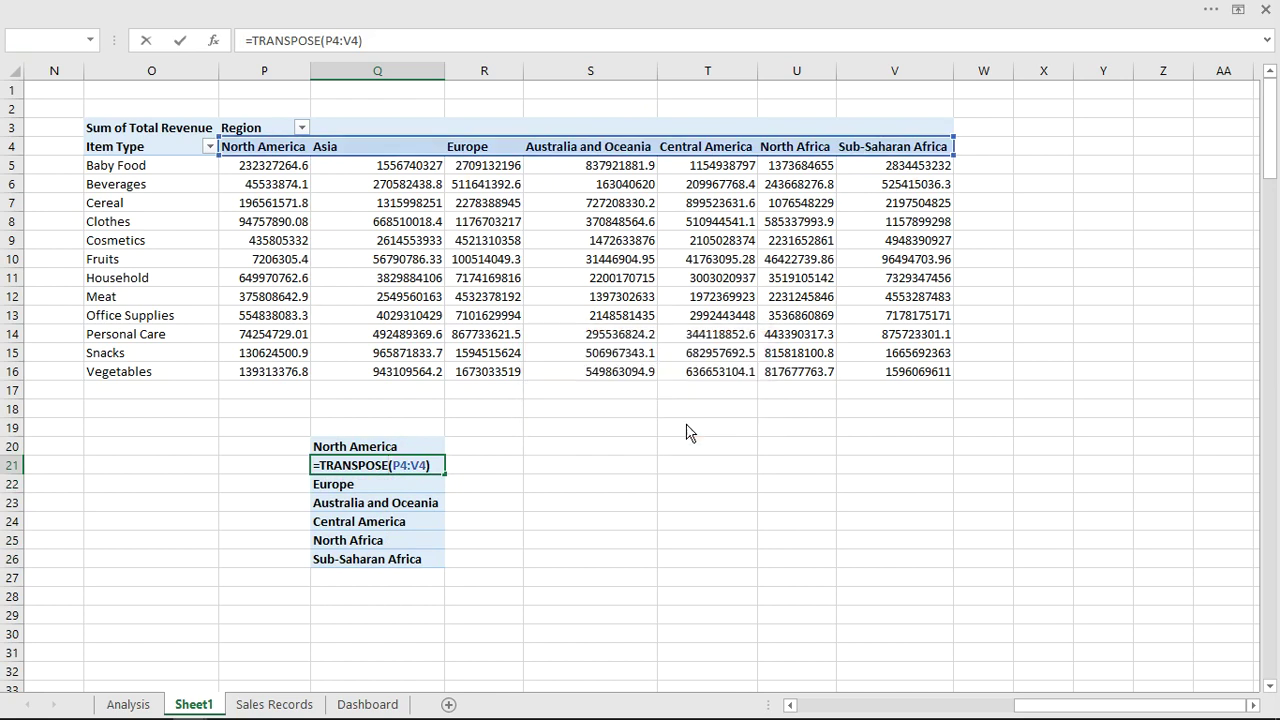
{"action": "left_click", "coordinate": [369, 503]}
{"action": "key", "text": "Delete"}
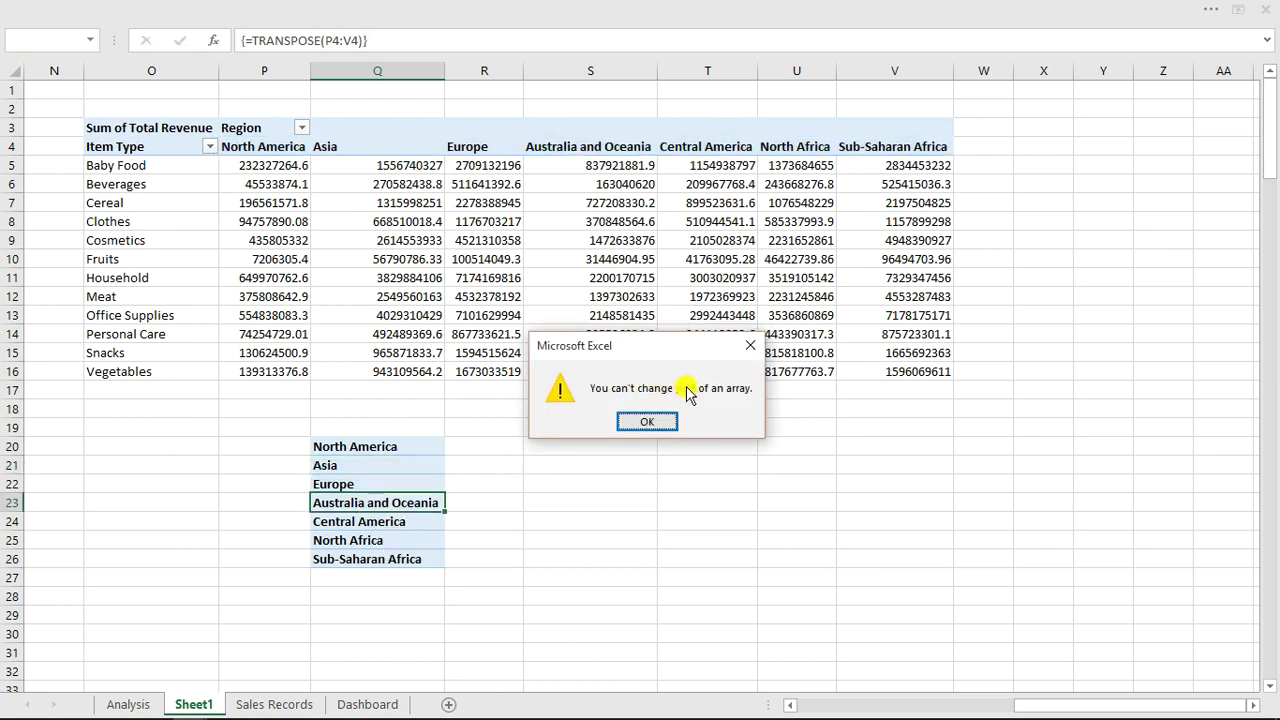
{"action": "left_click", "coordinate": [648, 421]}
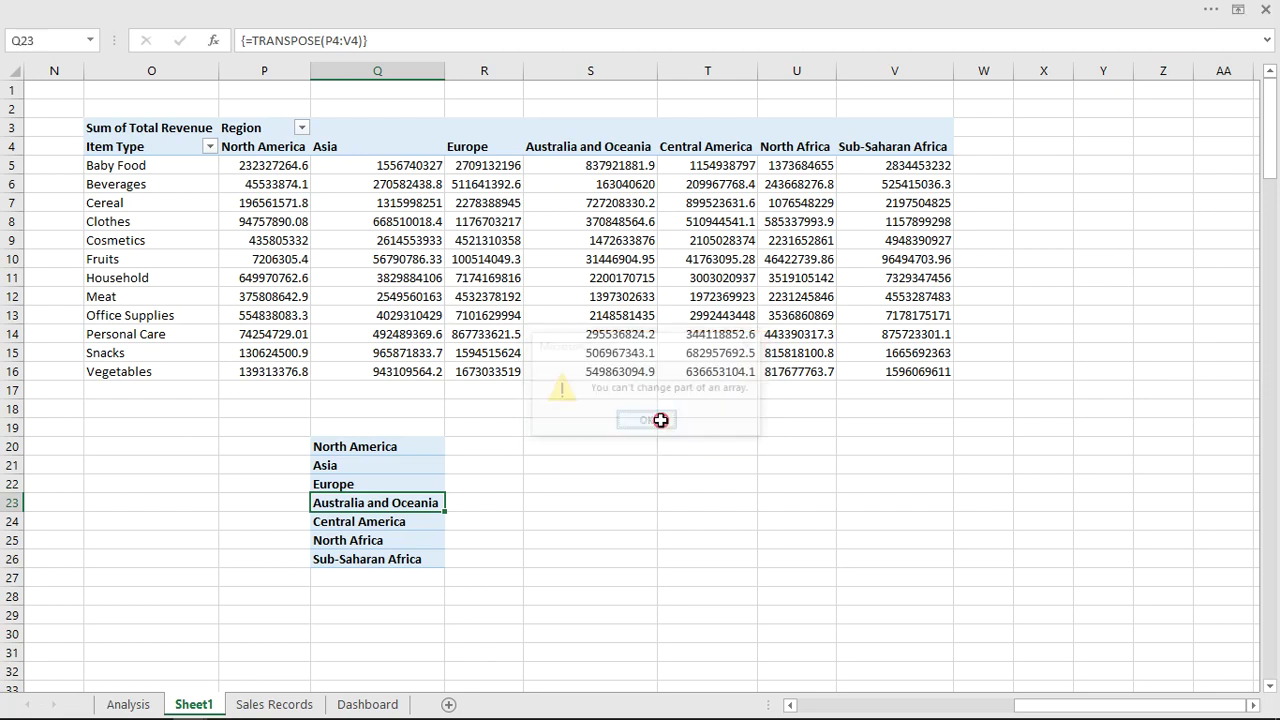
{"action": "left_click", "coordinate": [396, 558]}
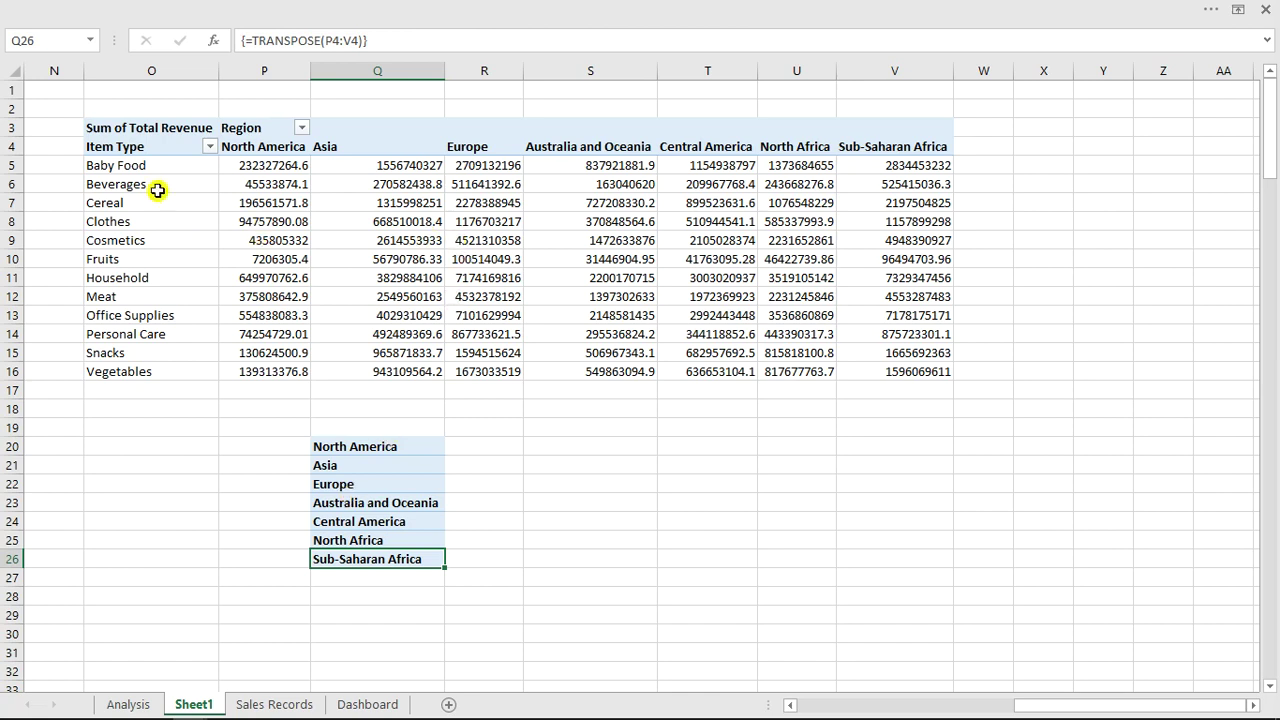
Step: Copy the item types O5:O16 from the pivot table and paste them as linked cells starting at S19
{"action": "left_click", "coordinate": [131, 167]}
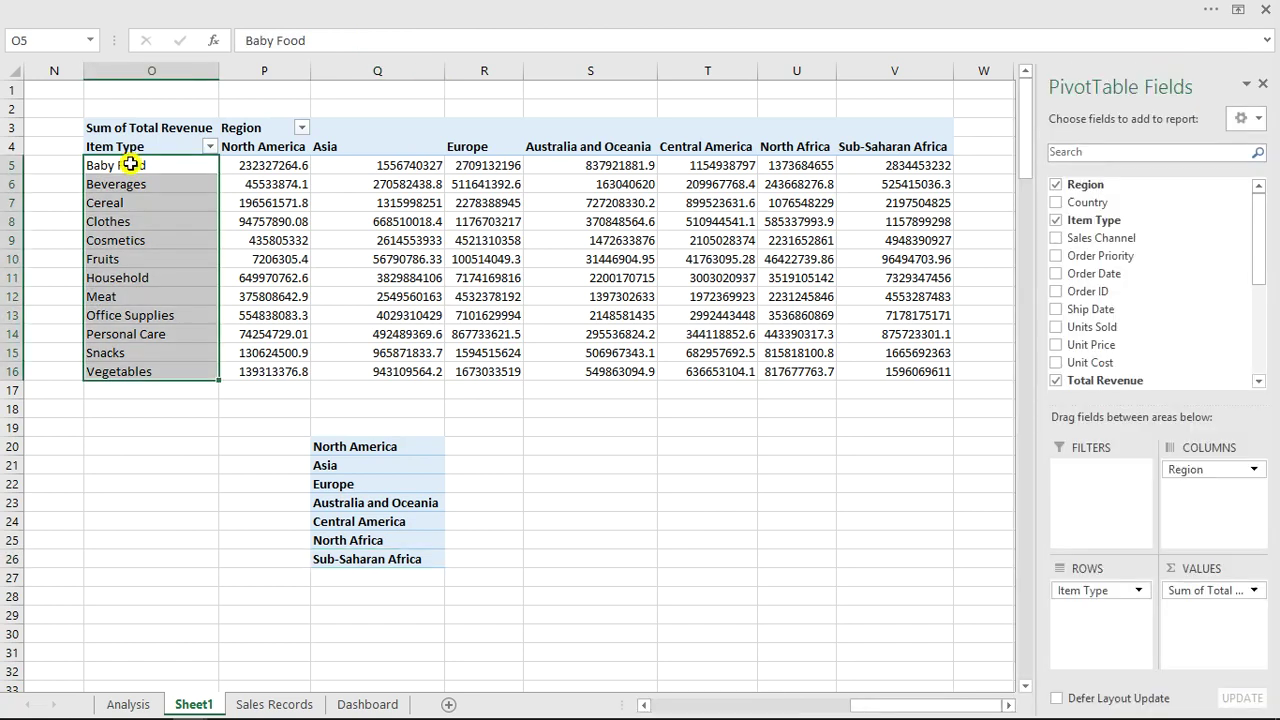
{"action": "key", "text": "ctrl+c"}
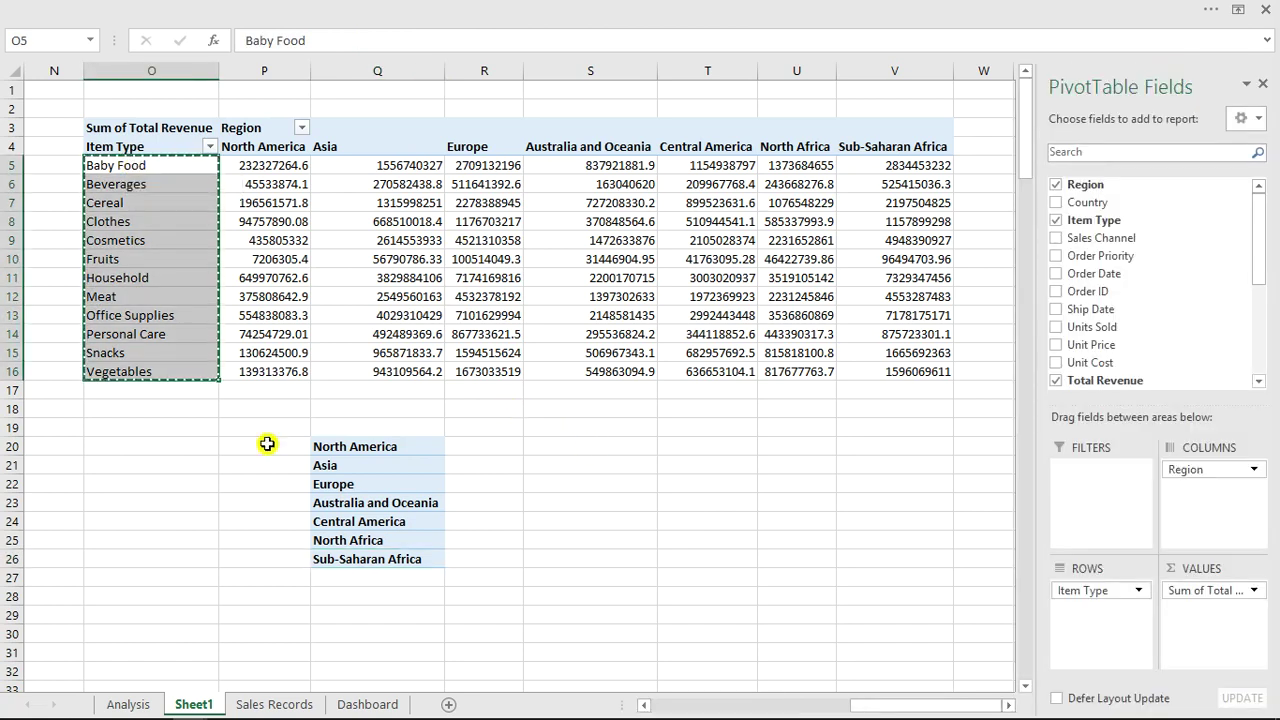
{"action": "left_click", "coordinate": [566, 450]}
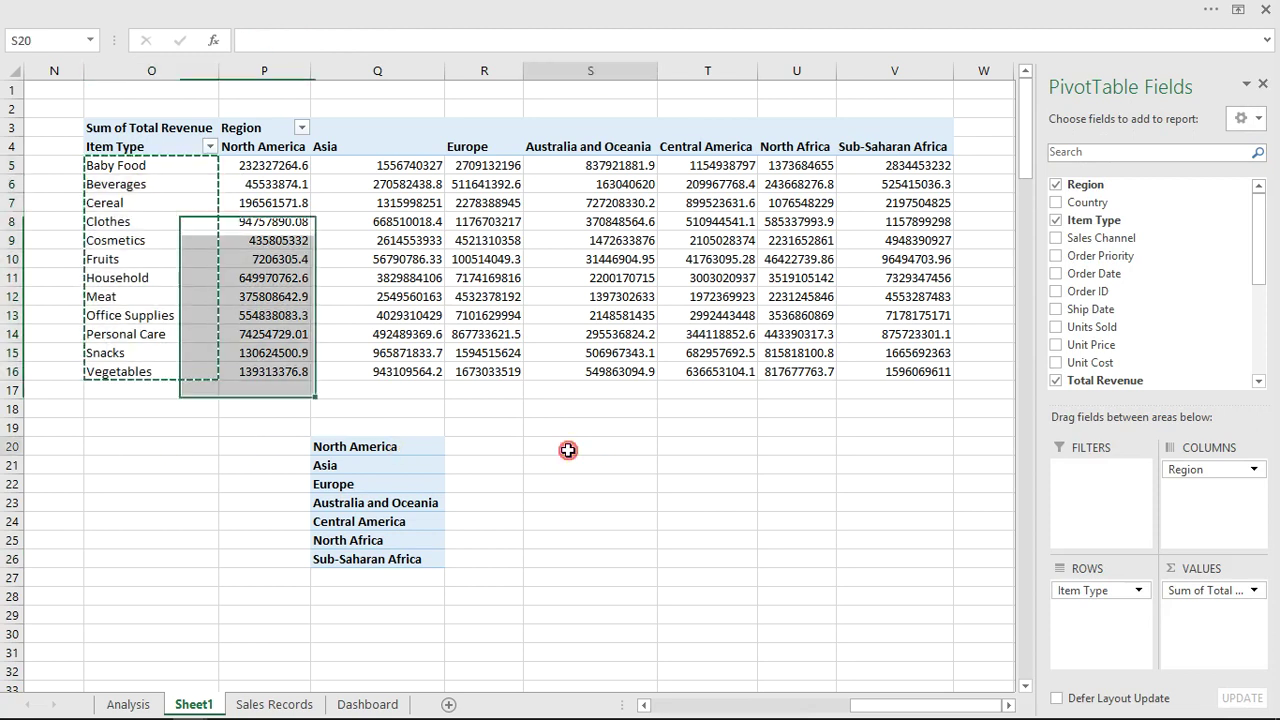
{"action": "left_click", "coordinate": [572, 430]}
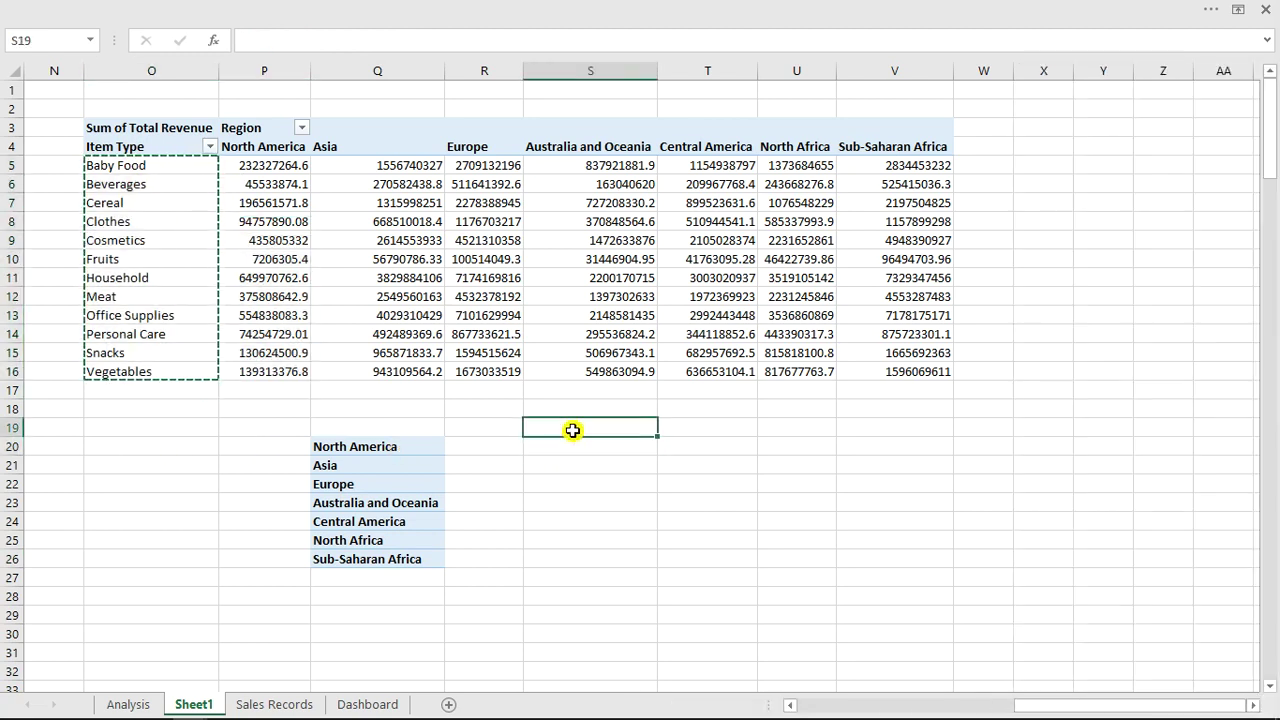
{"action": "right_click", "coordinate": [572, 430]}
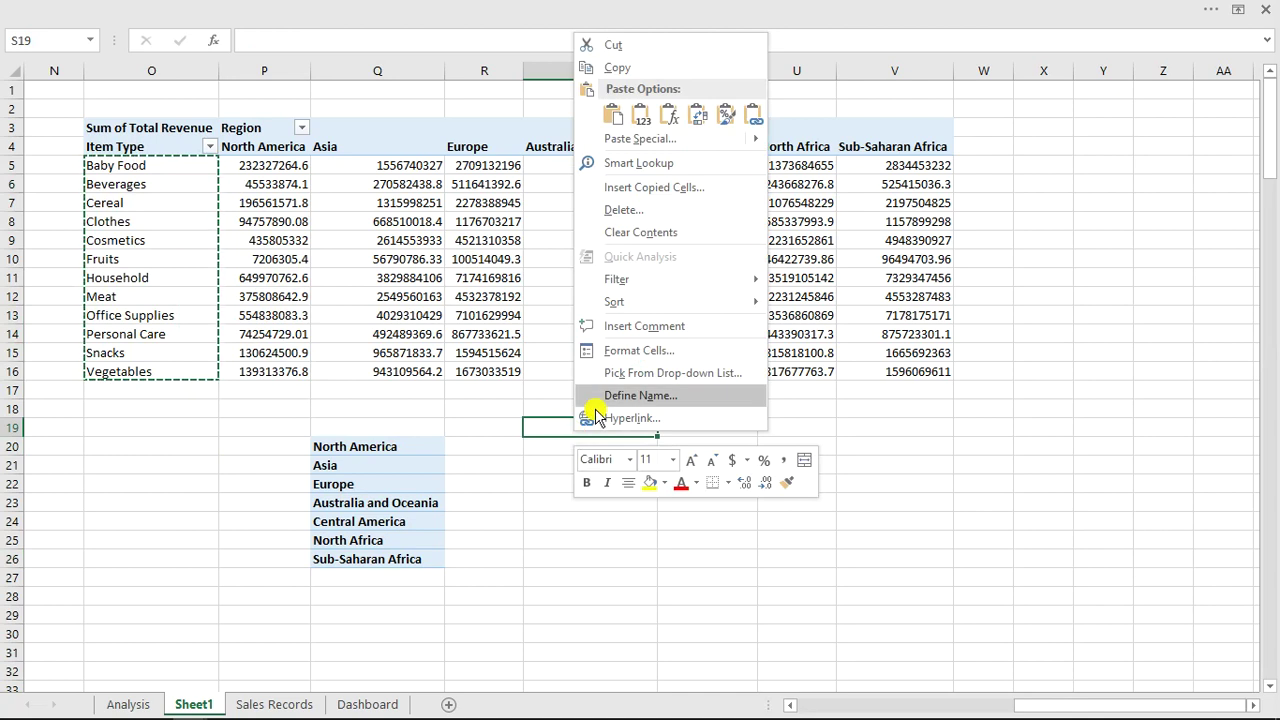
{"action": "left_click", "coordinate": [752, 116]}
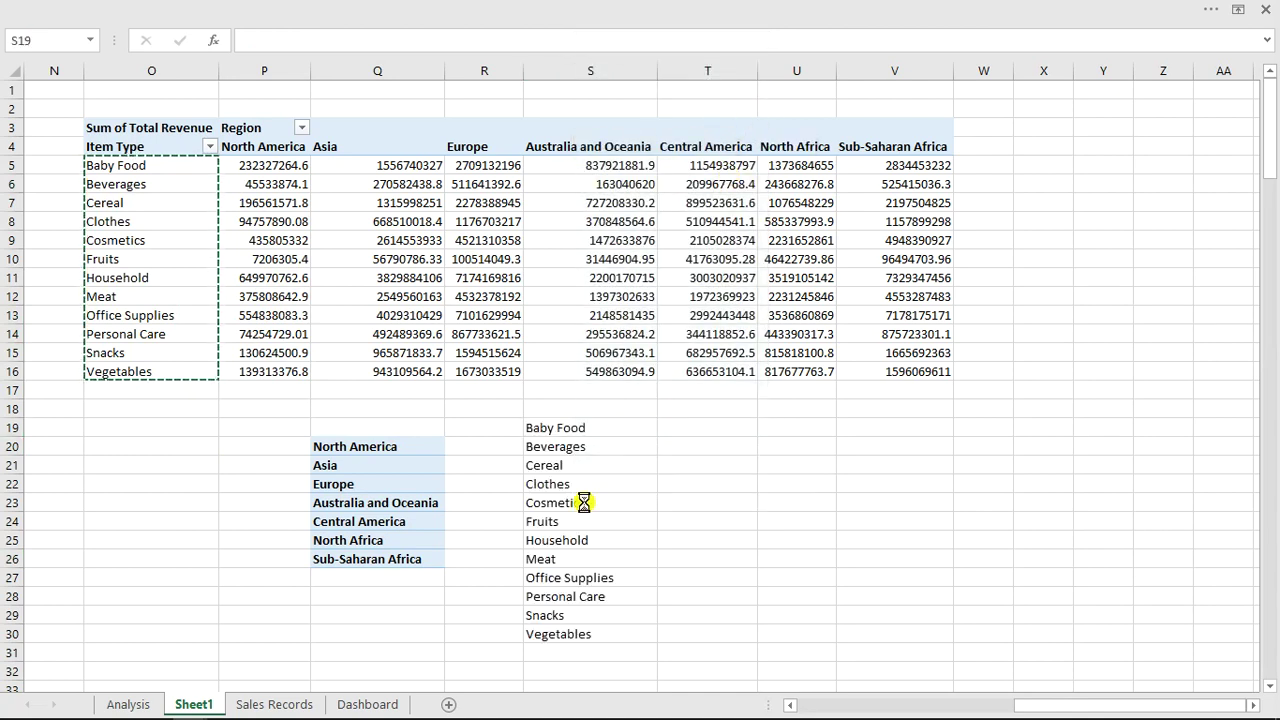
Step: Check which pivot table cells the linked item names in S20 and S24 refer to
{"action": "left_click", "coordinate": [577, 447]}
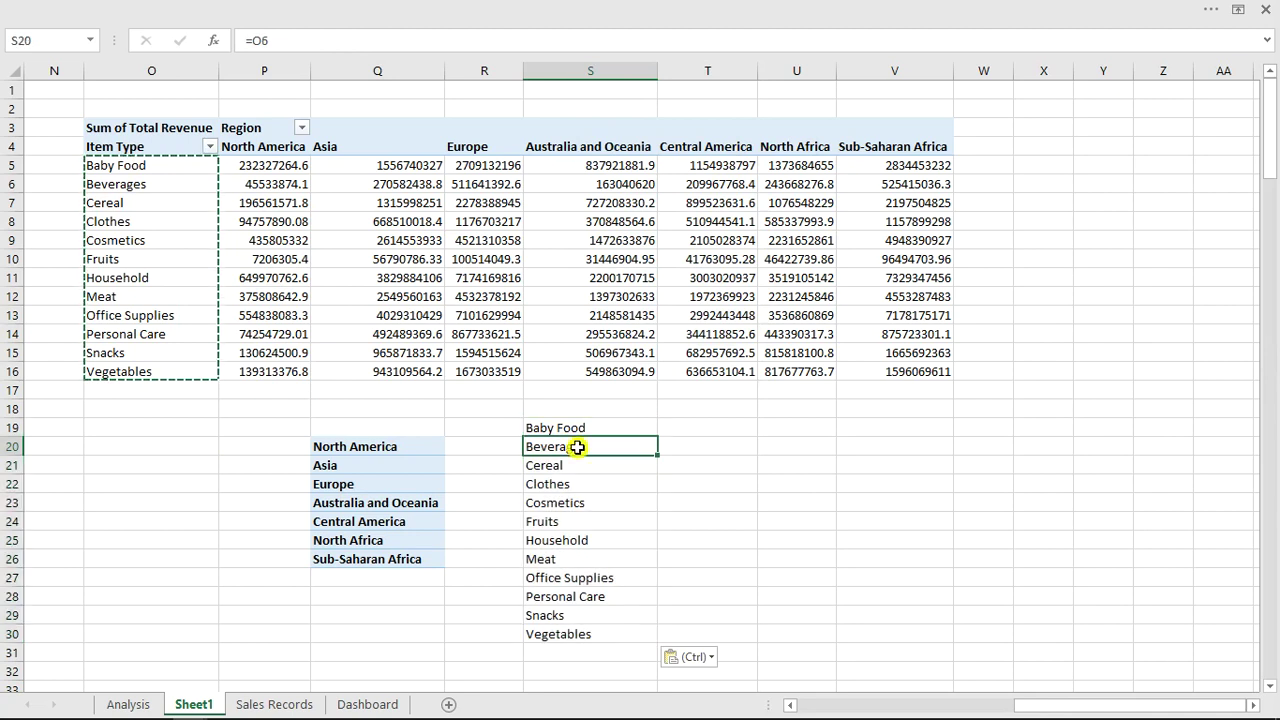
{"action": "key", "text": "Escape"}
{"action": "double_click", "coordinate": [577, 447]}
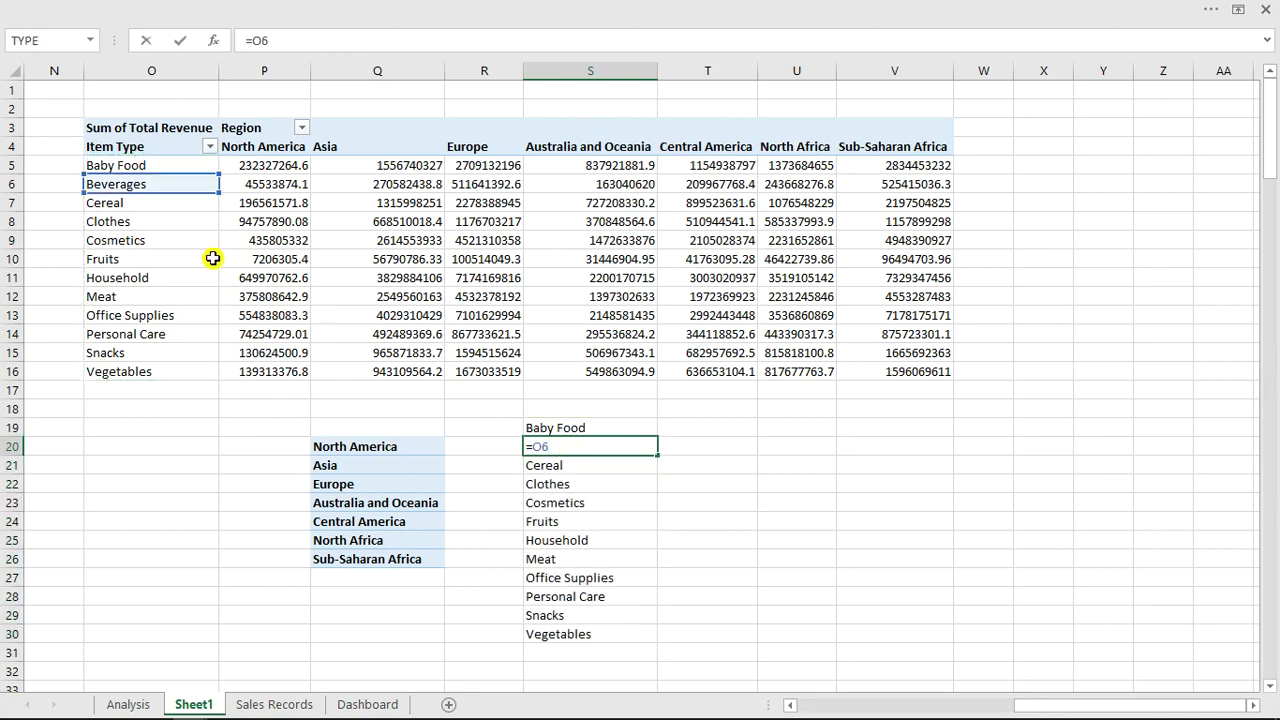
{"action": "double_click", "coordinate": [555, 521]}
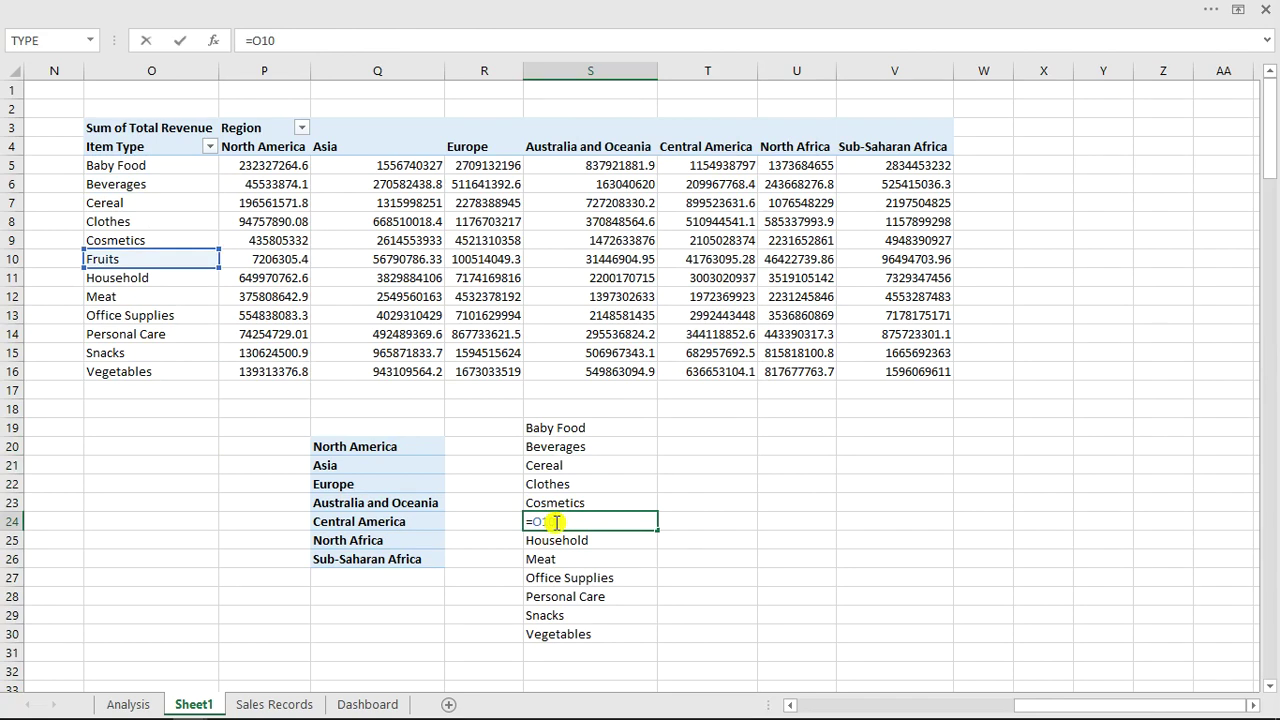
{"action": "key", "text": "Escape"}
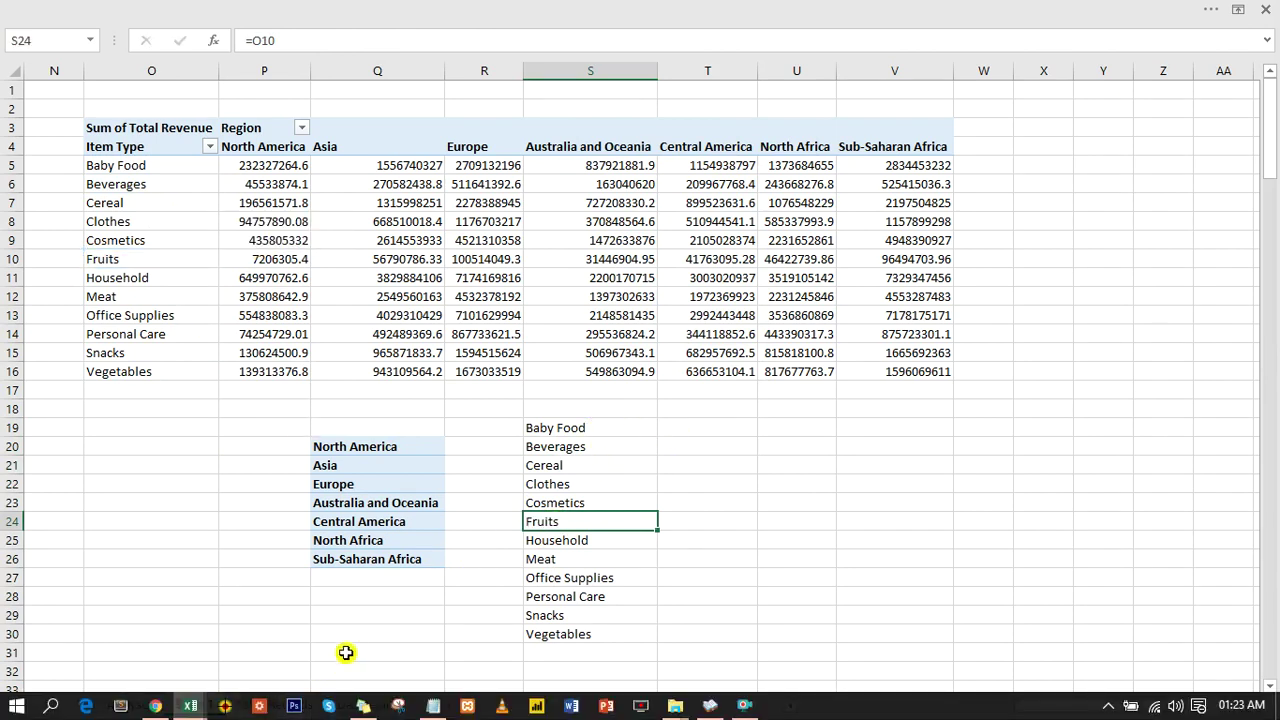
Step: Set the input range of the Dashboard sheet's region combo box to Sheet1!$Q$20:$Q$26
{"action": "left_click", "coordinate": [364, 705]}
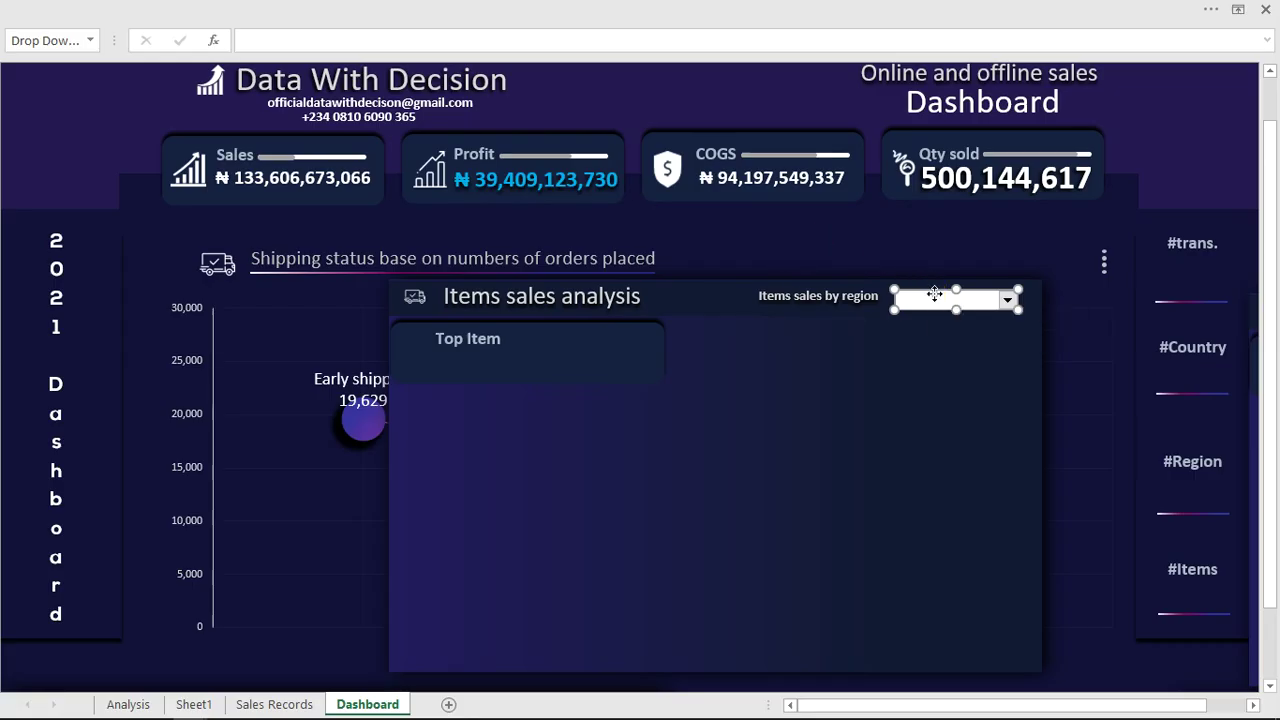
{"action": "right_click", "coordinate": [934, 295]}
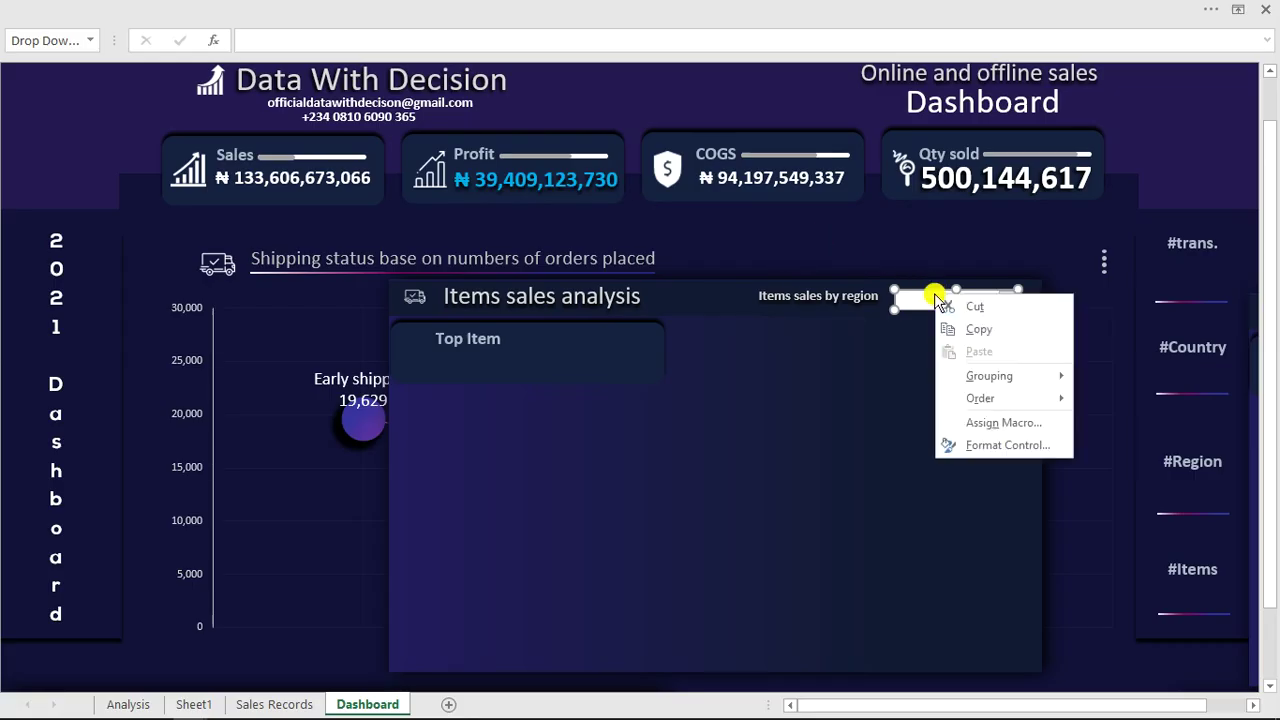
{"action": "left_click", "coordinate": [1000, 445]}
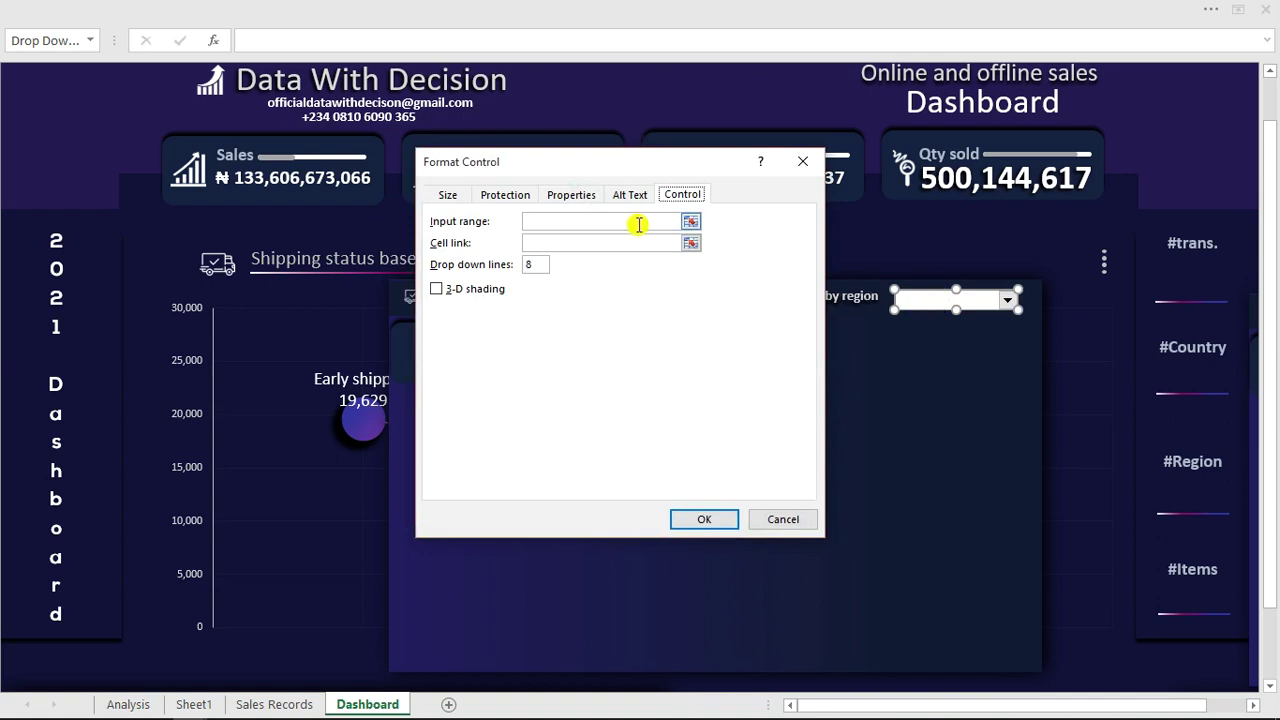
{"action": "left_click", "coordinate": [624, 222]}
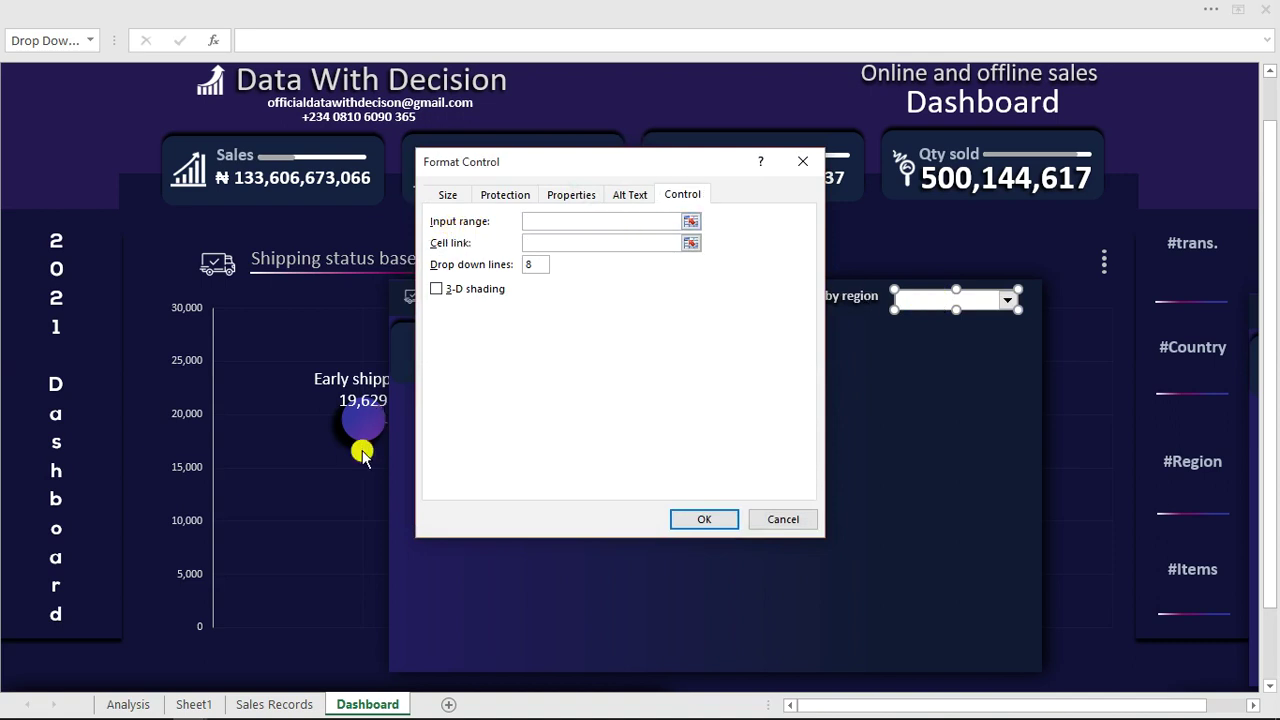
{"action": "left_click", "coordinate": [196, 705]}
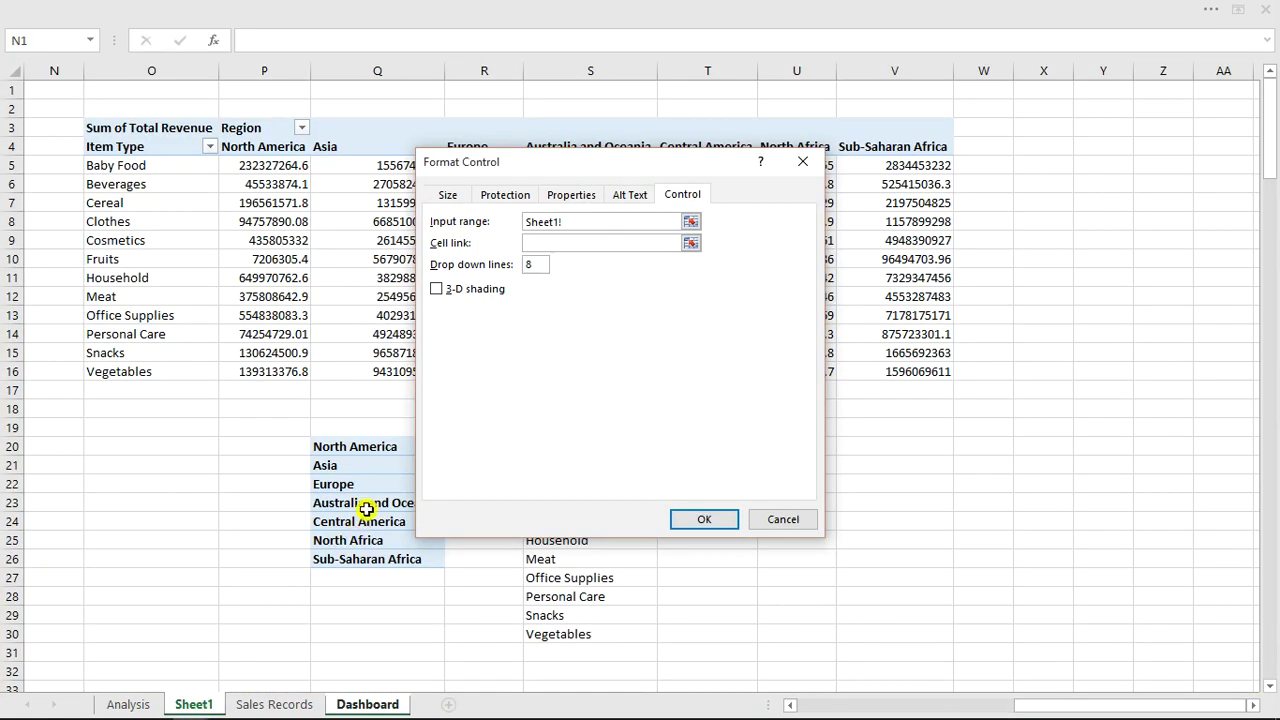
{"action": "left_click_drag", "start_coordinate": [372, 446], "coordinate": [374, 552]}
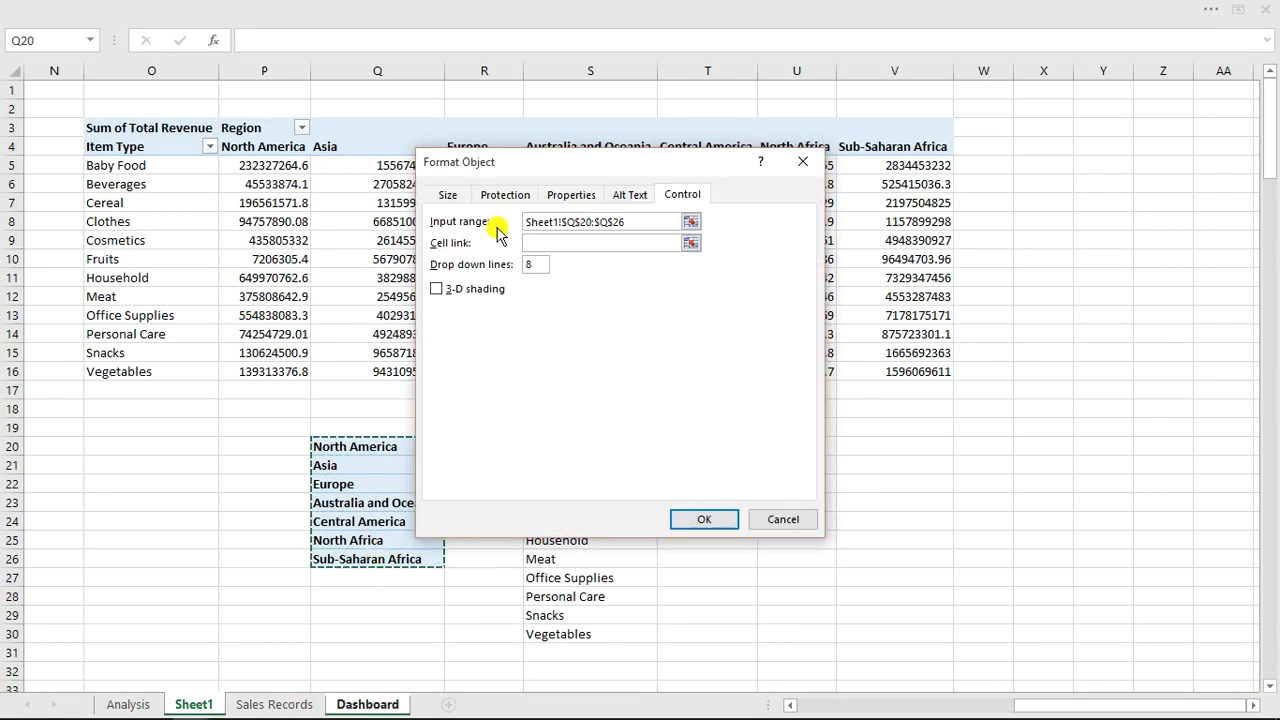
Step: Set the cell link of the region combo box to Sheet1!$Q$19 and apply the control settings
{"action": "left_click", "coordinate": [555, 240]}
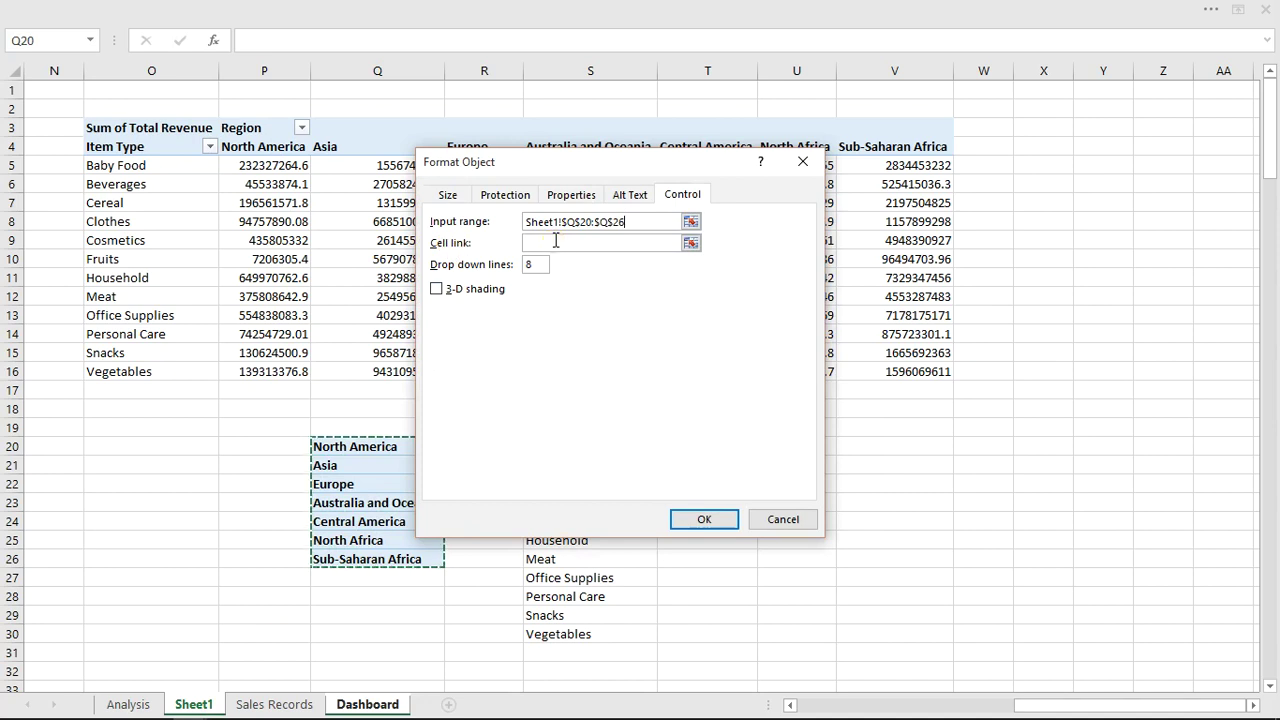
{"action": "left_click", "coordinate": [195, 705]}
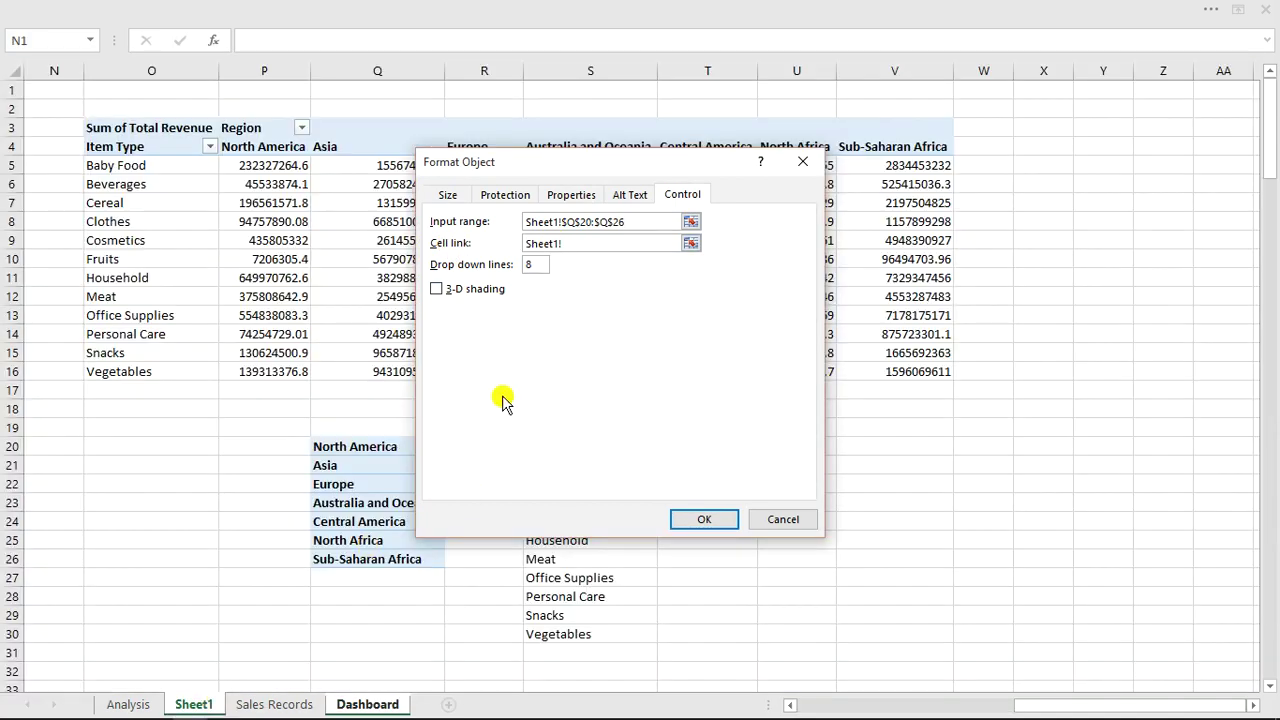
{"action": "left_click", "coordinate": [378, 424]}
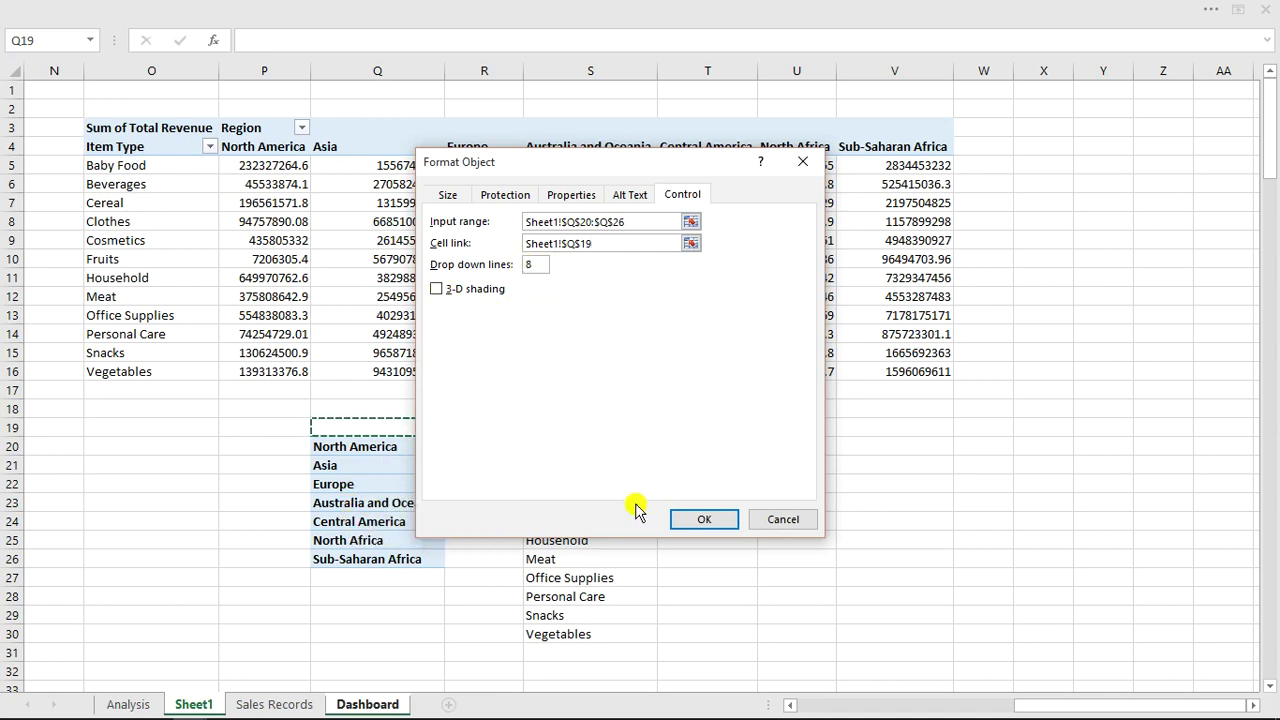
{"action": "left_click", "coordinate": [700, 519]}
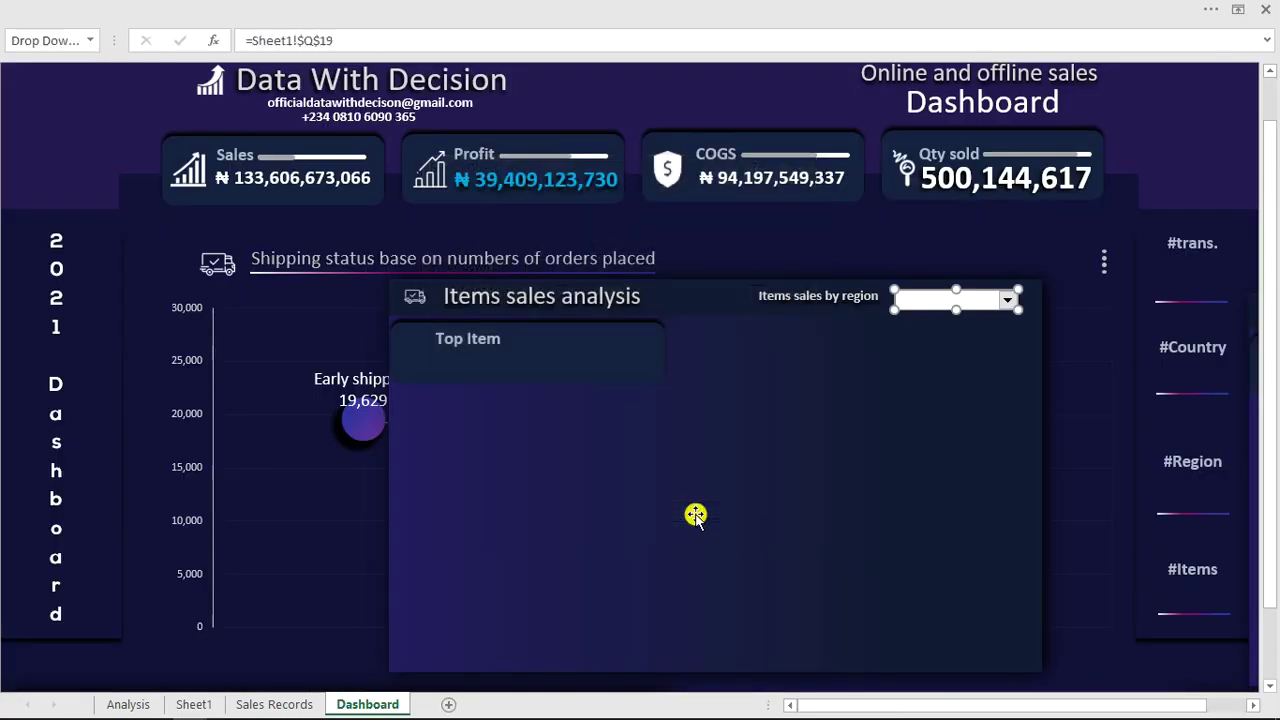
Step: Choose North America in the Dashboard's region combo box and check the linked cell Q19 on Sheet1
{"action": "left_click", "coordinate": [196, 700]}
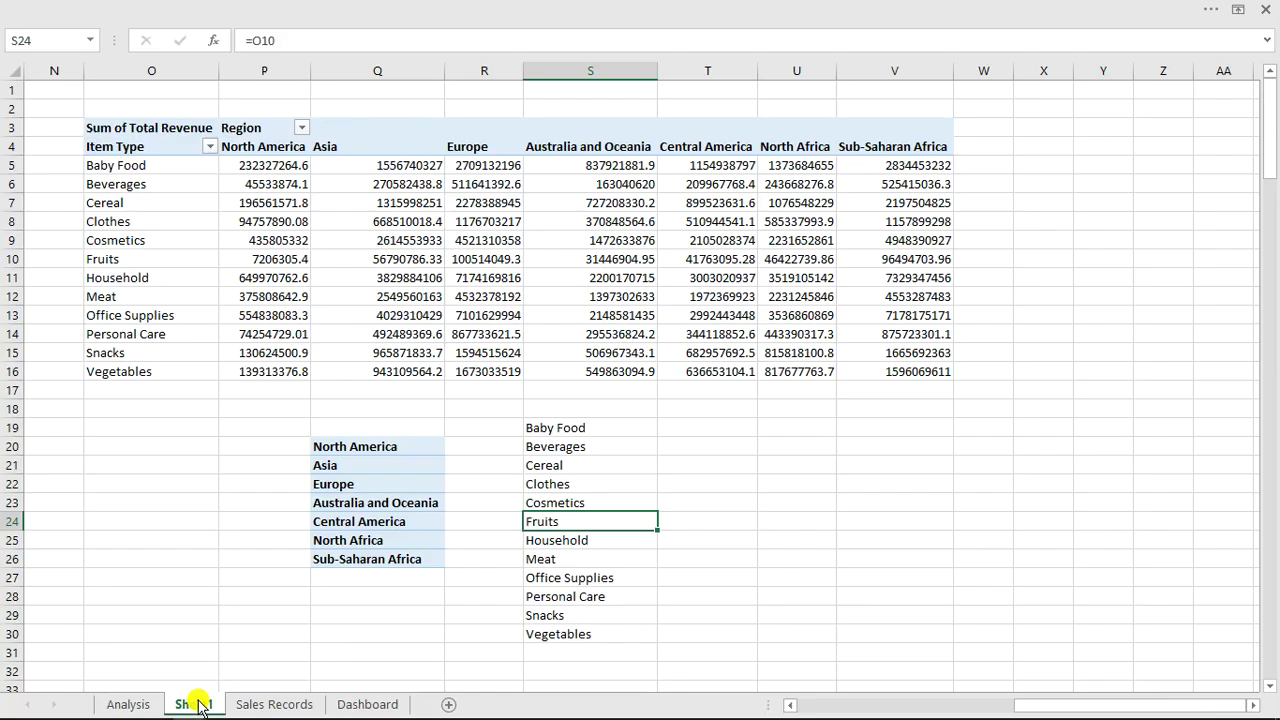
{"action": "left_click", "coordinate": [360, 704]}
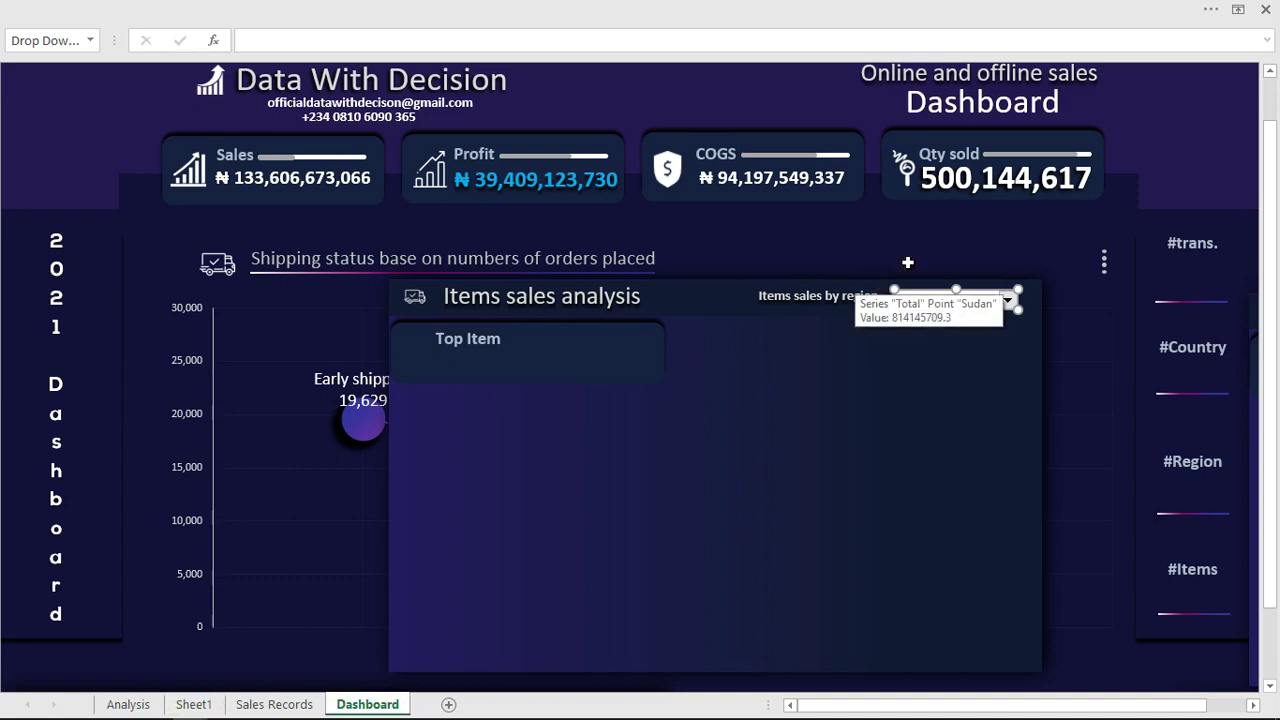
{"action": "left_click", "coordinate": [912, 260]}
{"action": "left_click", "coordinate": [1007, 300]}
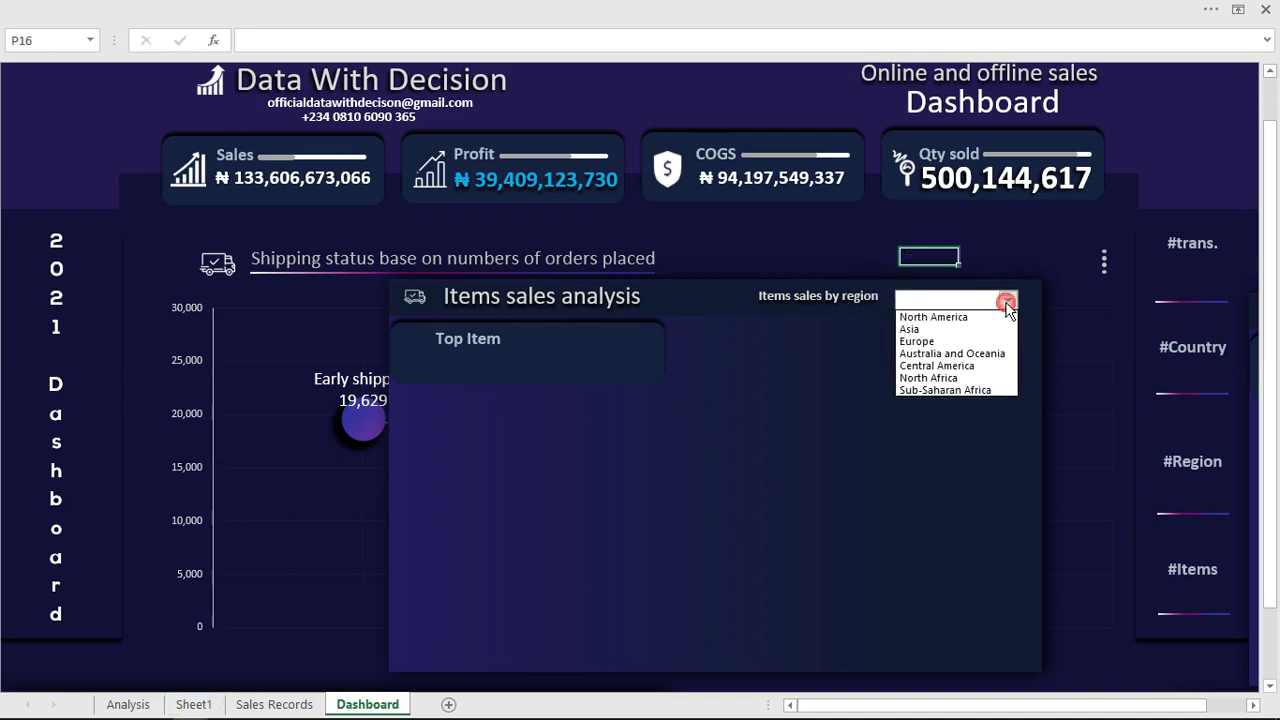
{"action": "left_click", "coordinate": [948, 318]}
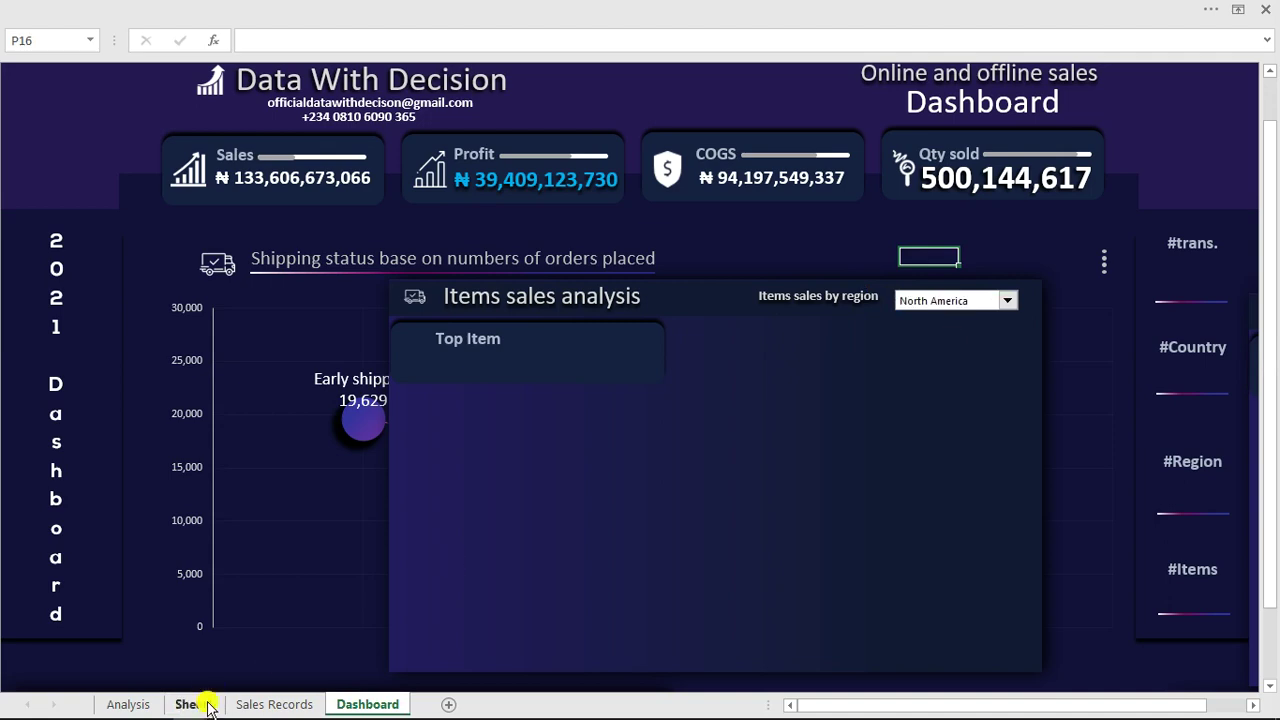
{"action": "left_click", "coordinate": [205, 705]}
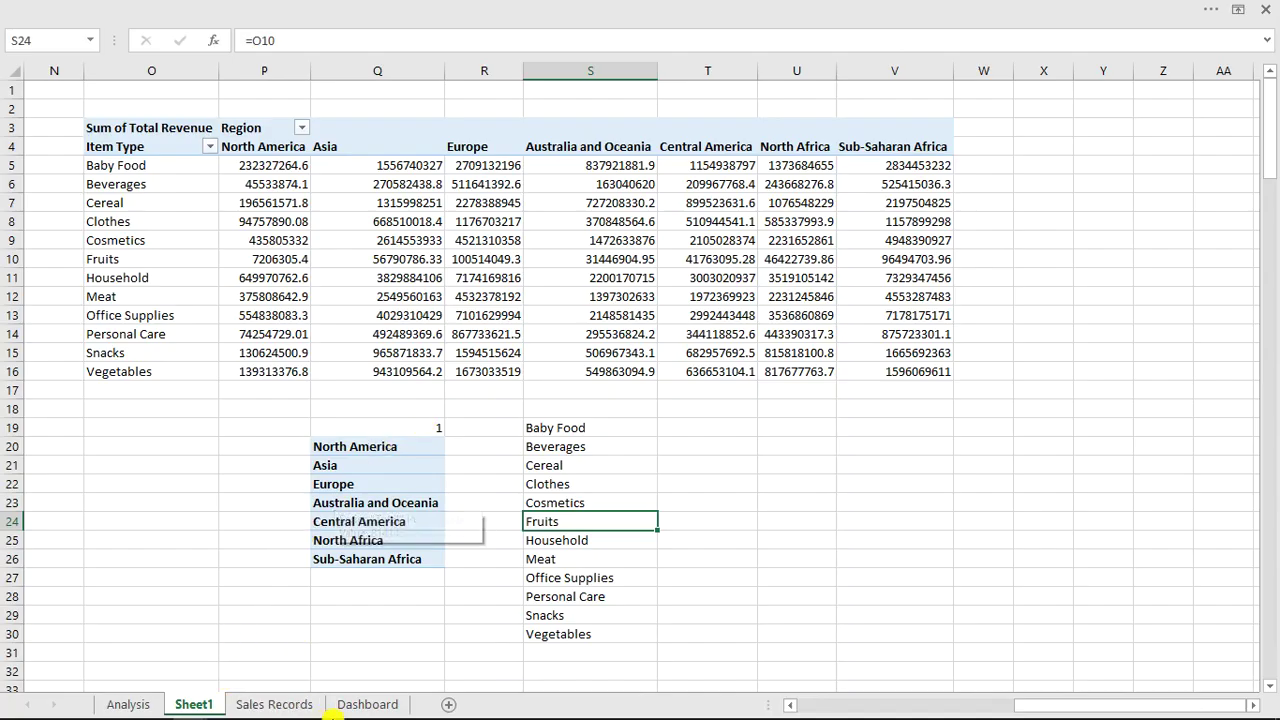
Step: Choose Sub-Saharan Africa in the Dashboard's region combo box and check the linked cell Q19 on Sheet1
{"action": "left_click", "coordinate": [357, 706]}
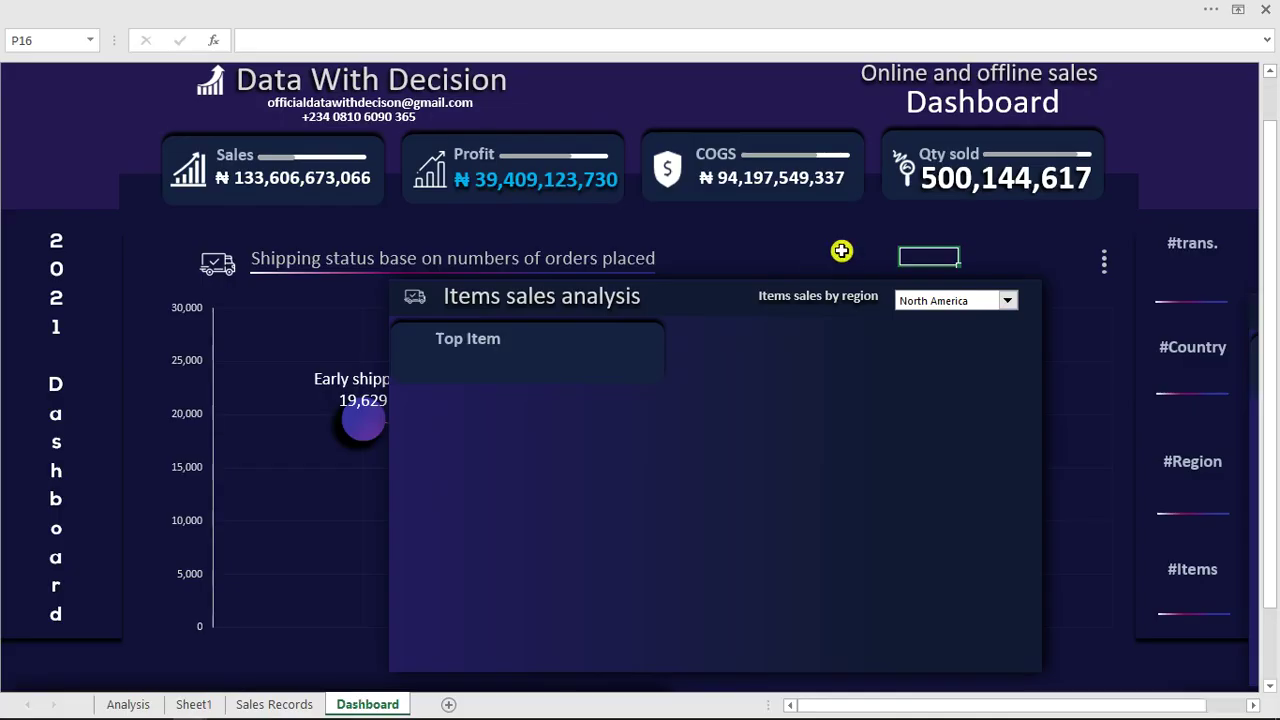
{"action": "left_click", "coordinate": [1009, 301]}
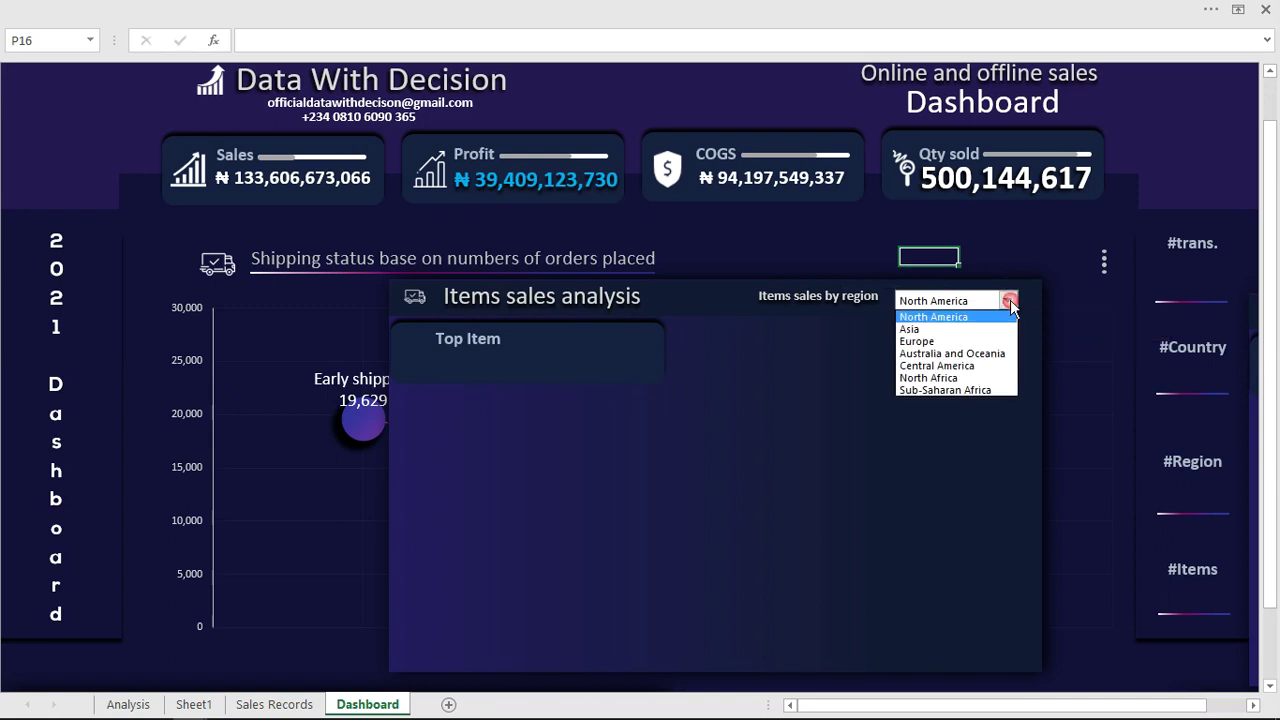
{"action": "left_click", "coordinate": [975, 390]}
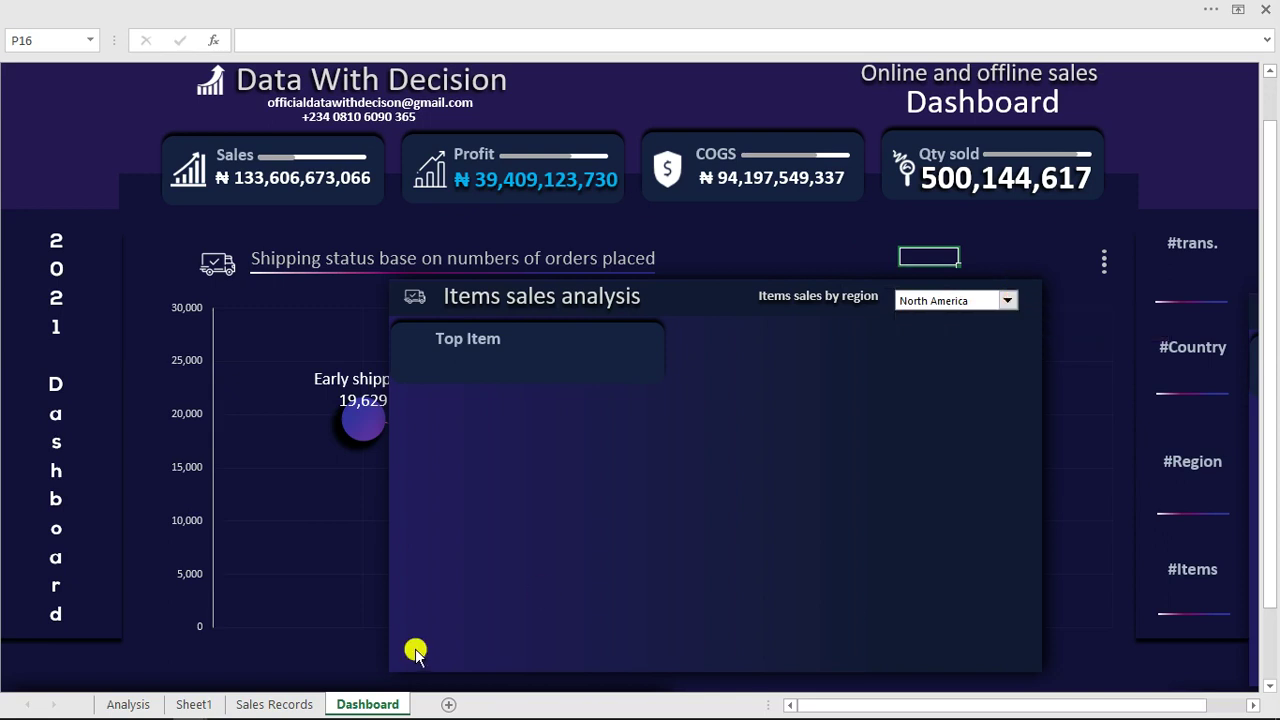
{"action": "left_click", "coordinate": [190, 704]}
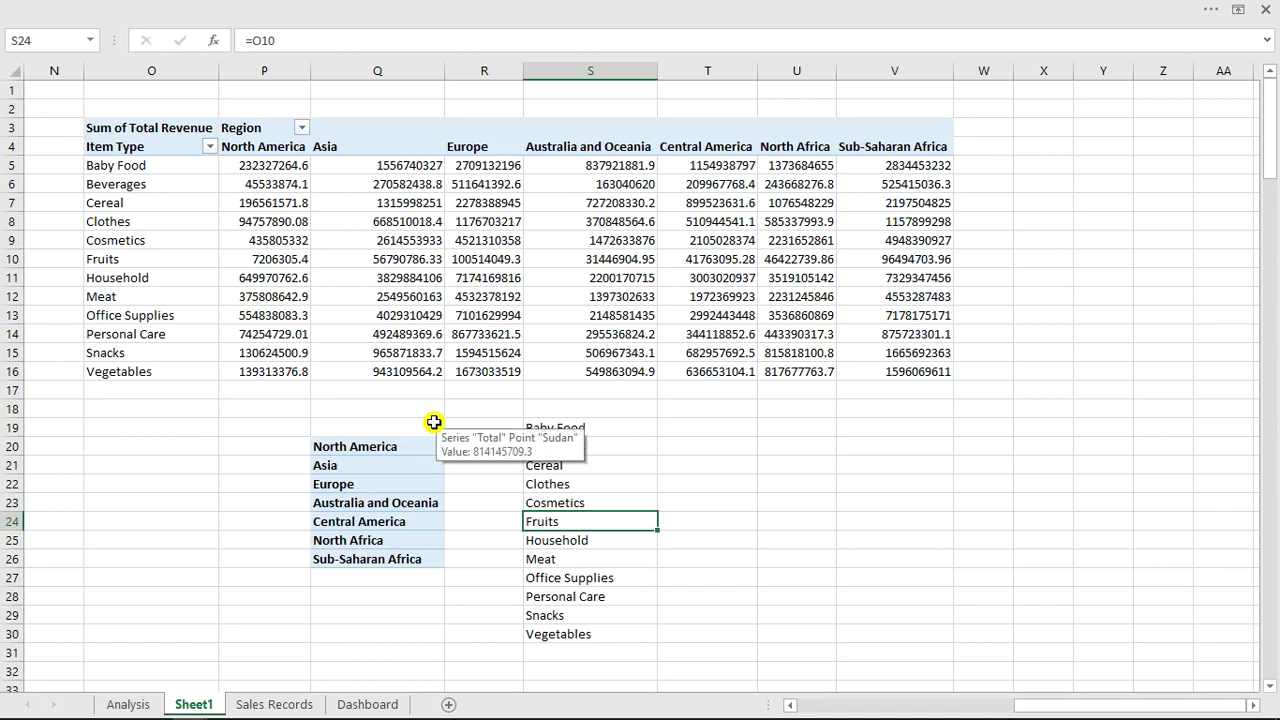
Step: Select T19 on Sheet1, and examine the finished dashboard workbook's item treemap for Asia and for Australia and Oceania
{"action": "left_click", "coordinate": [677, 427]}
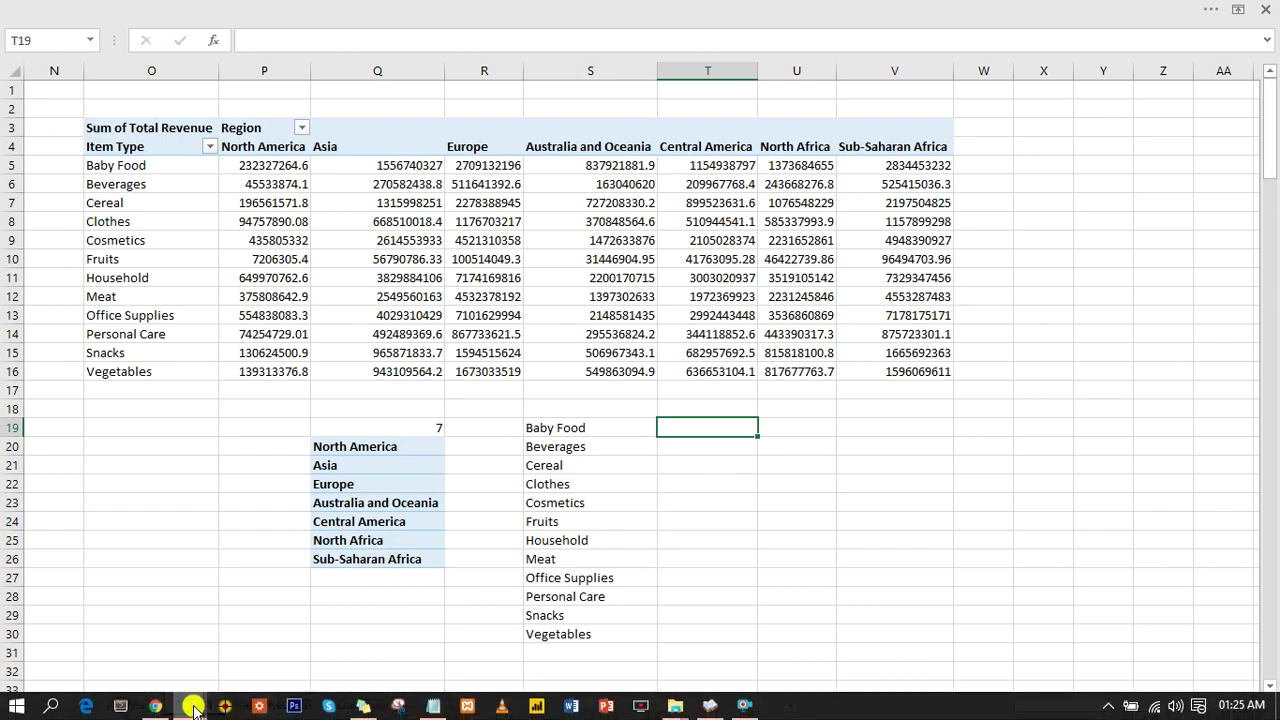
{"action": "mouse_move", "coordinate": [193, 707]}
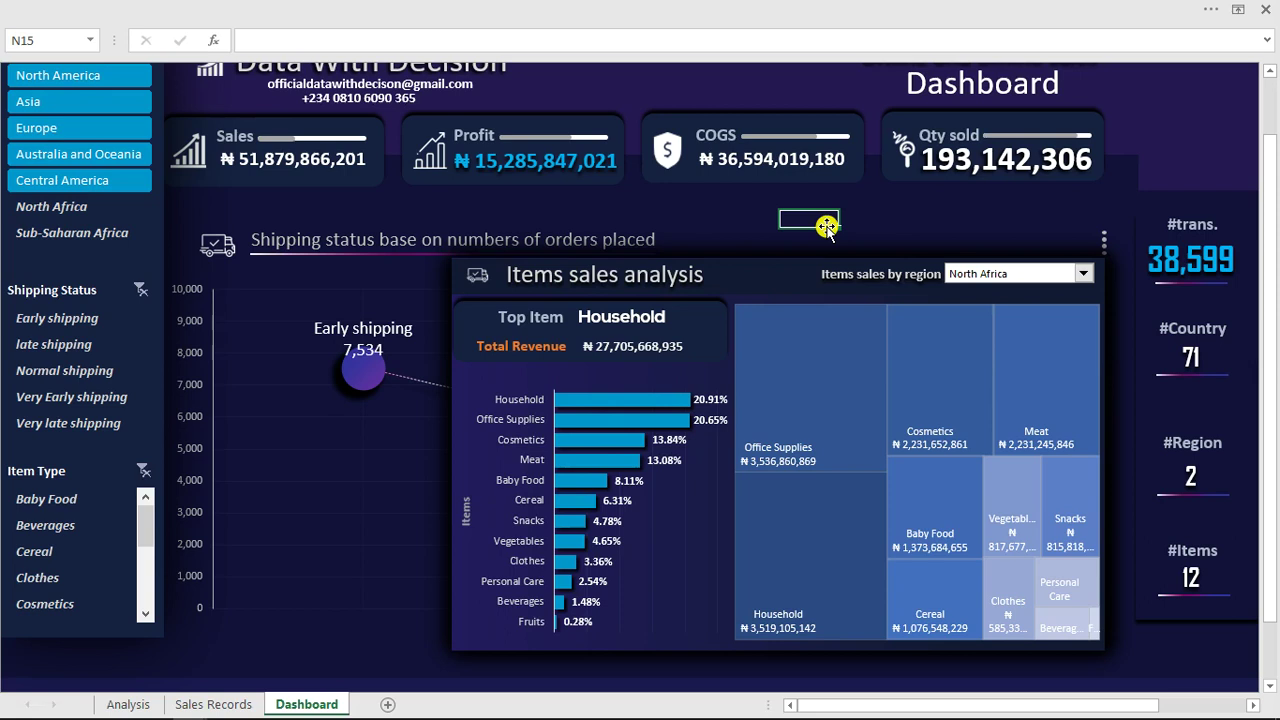
{"action": "left_click", "coordinate": [1081, 276]}
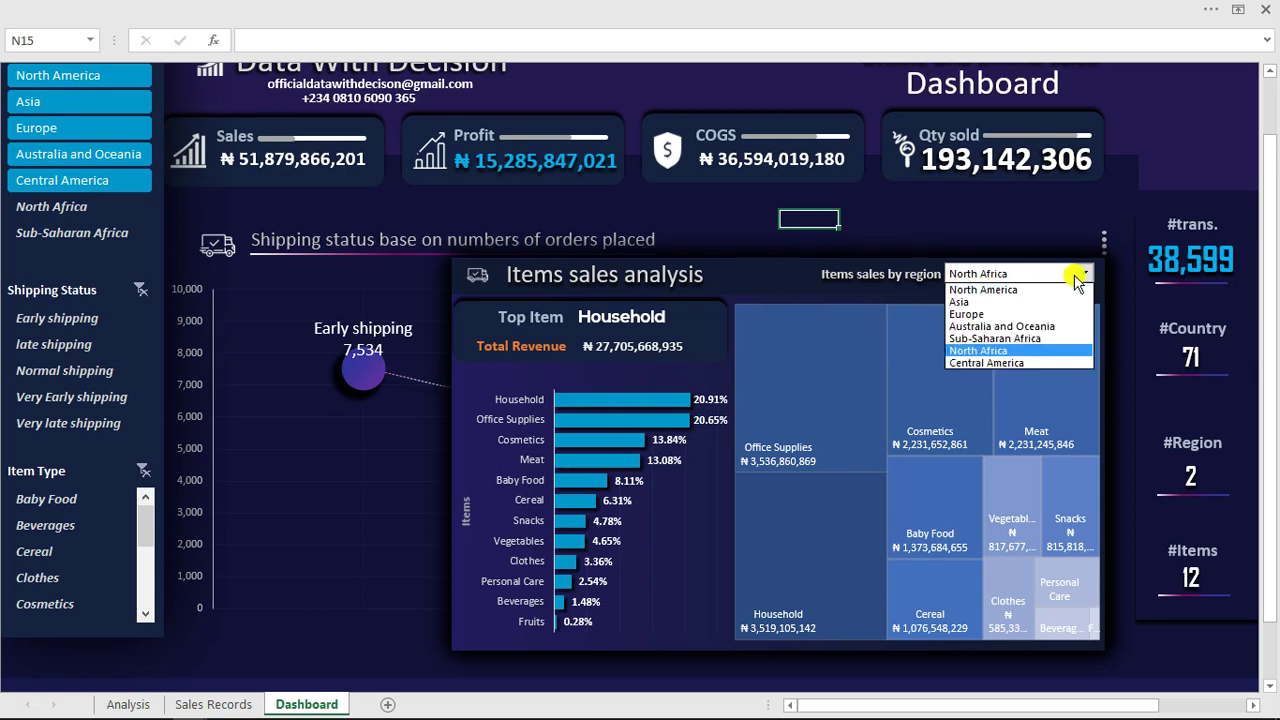
{"action": "left_click", "coordinate": [984, 304]}
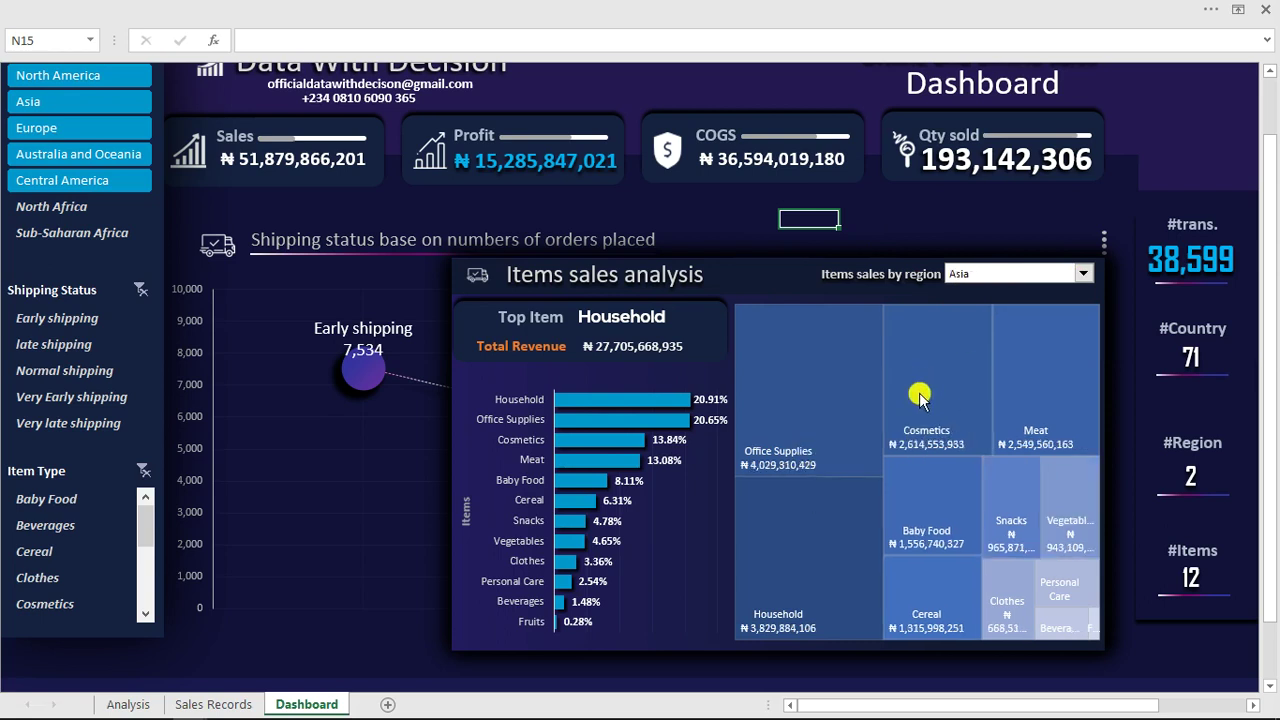
{"action": "left_click", "coordinate": [1082, 274]}
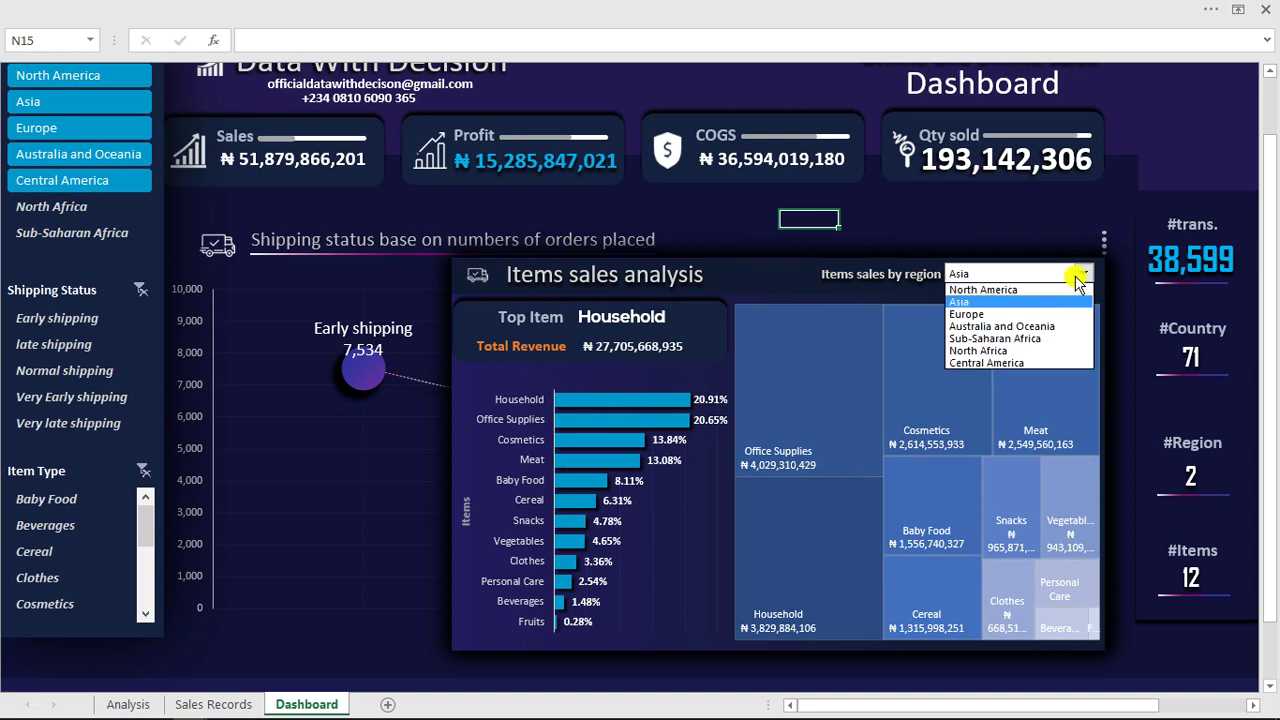
{"action": "left_click", "coordinate": [1013, 329]}
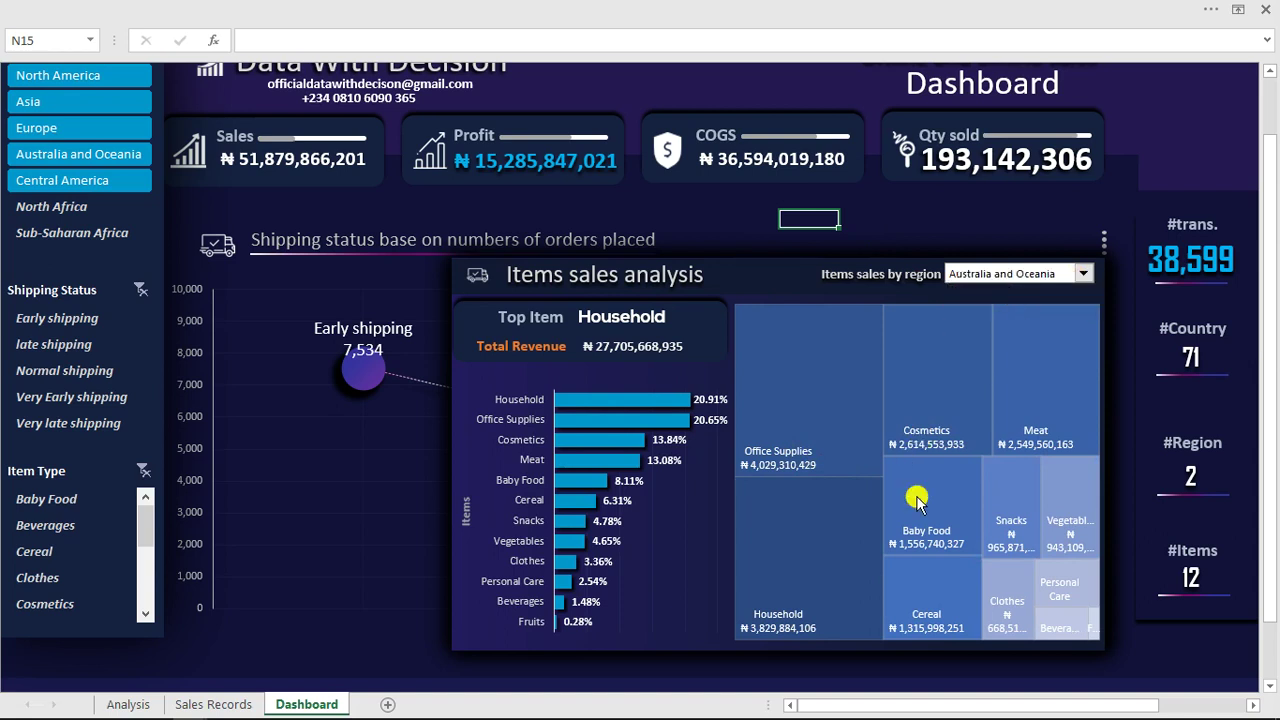
{"action": "mouse_move", "coordinate": [935, 432]}
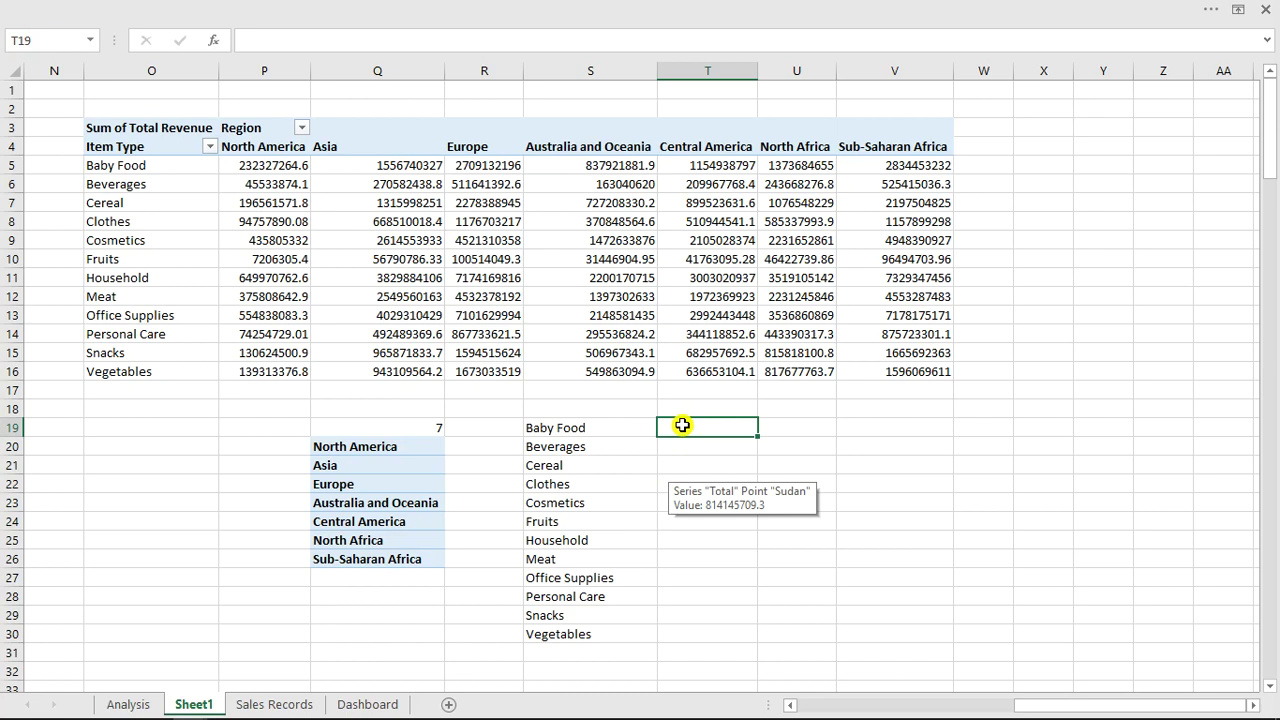
Step: Enter =OFFSET(O5,0,$Q$19) in T19 and fill it down beside the item types to T30
{"action": "type", "text": "=of"}
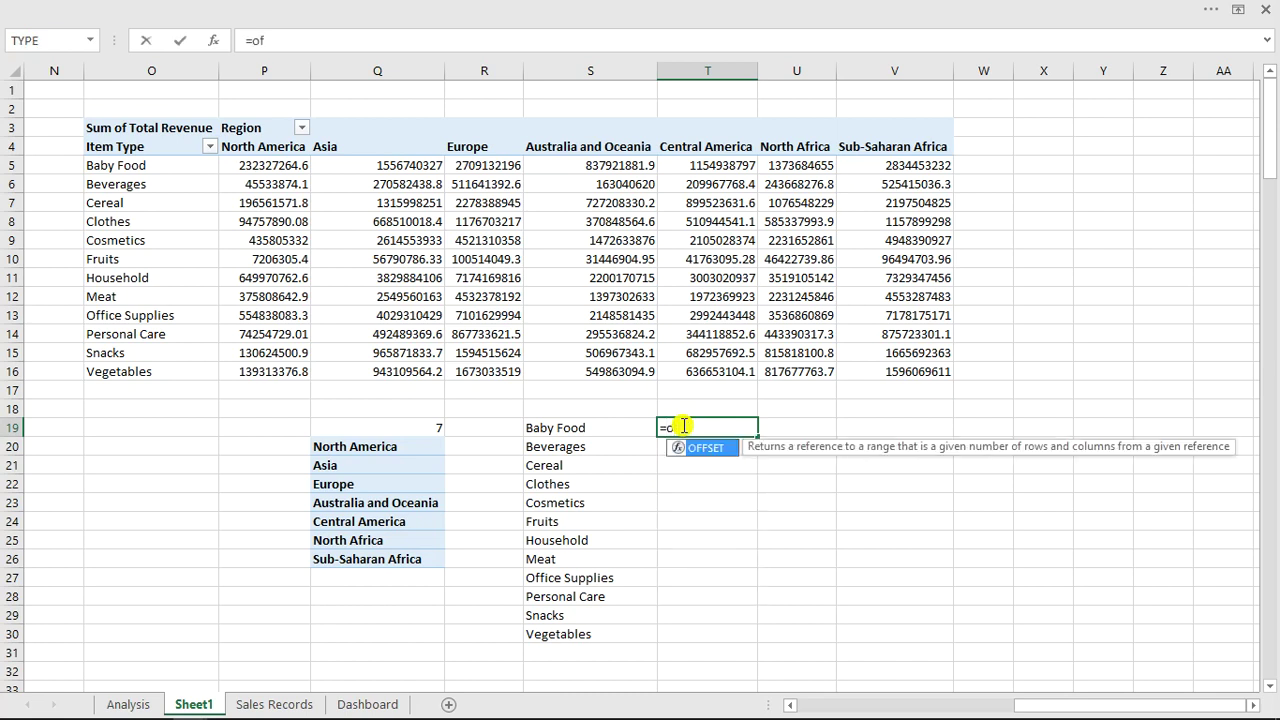
{"action": "key", "text": "Tab"}
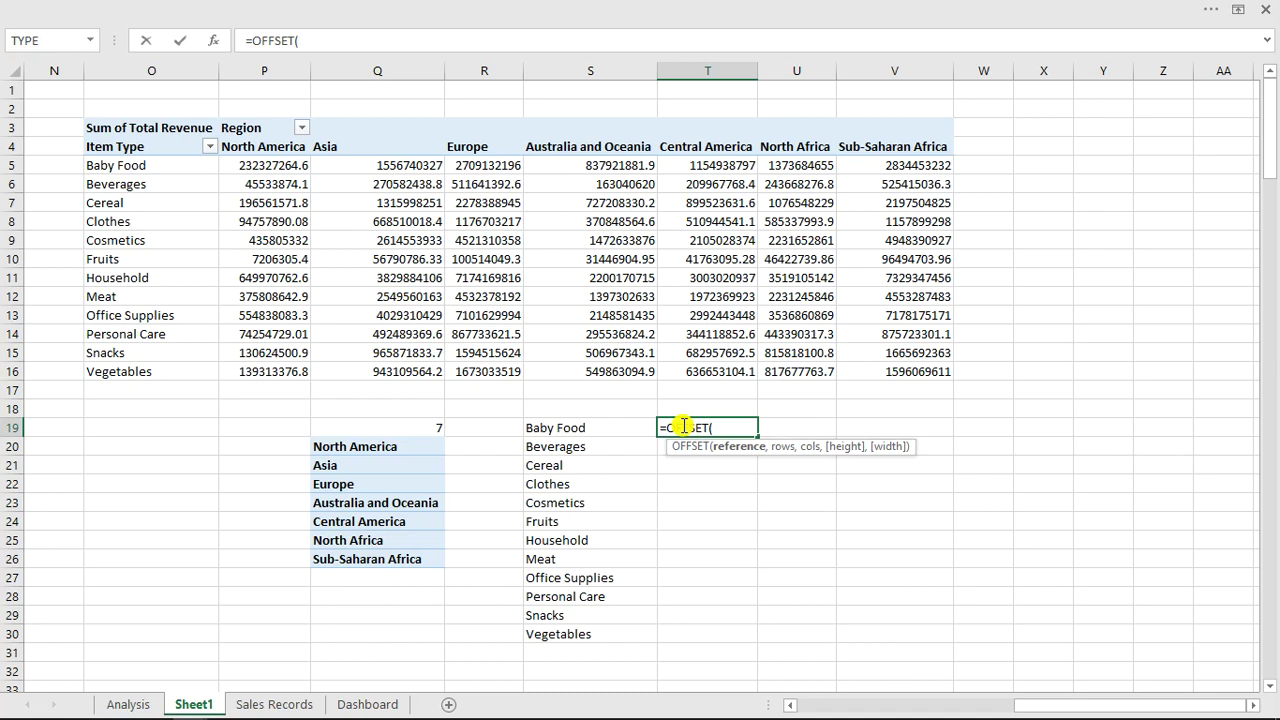
{"action": "left_click", "coordinate": [143, 170]}
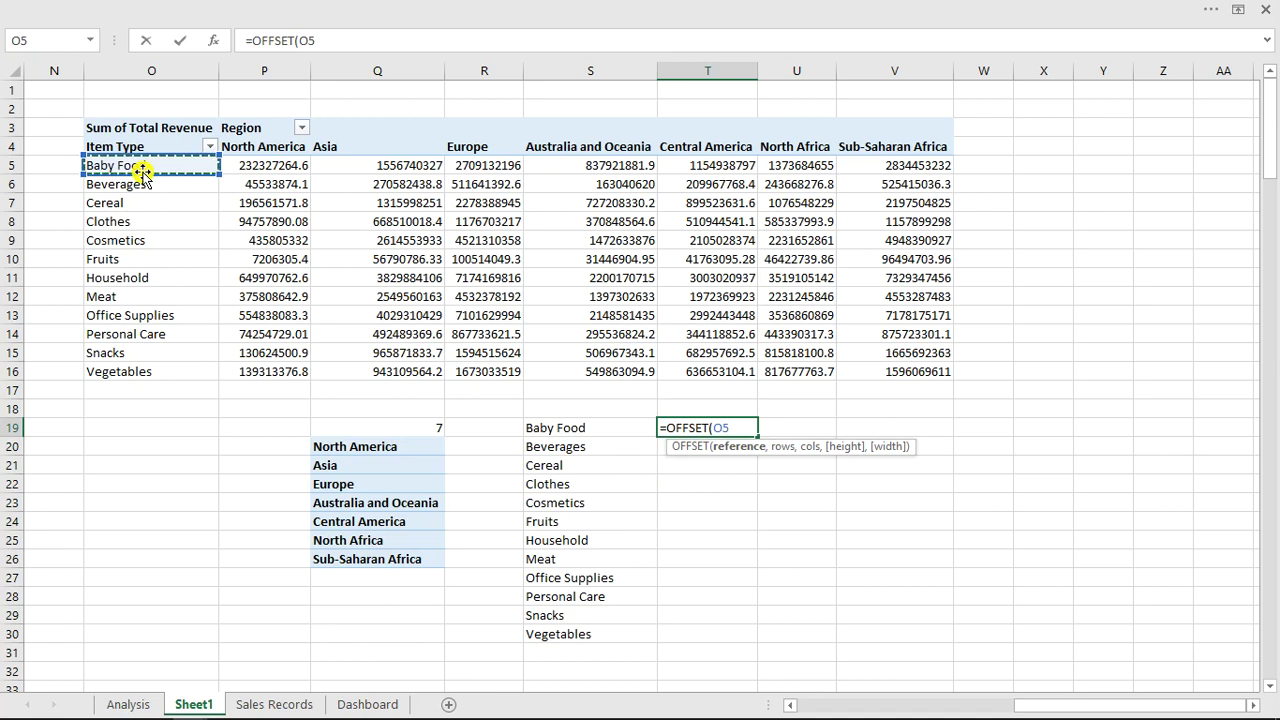
{"action": "type", "text": ",0"}
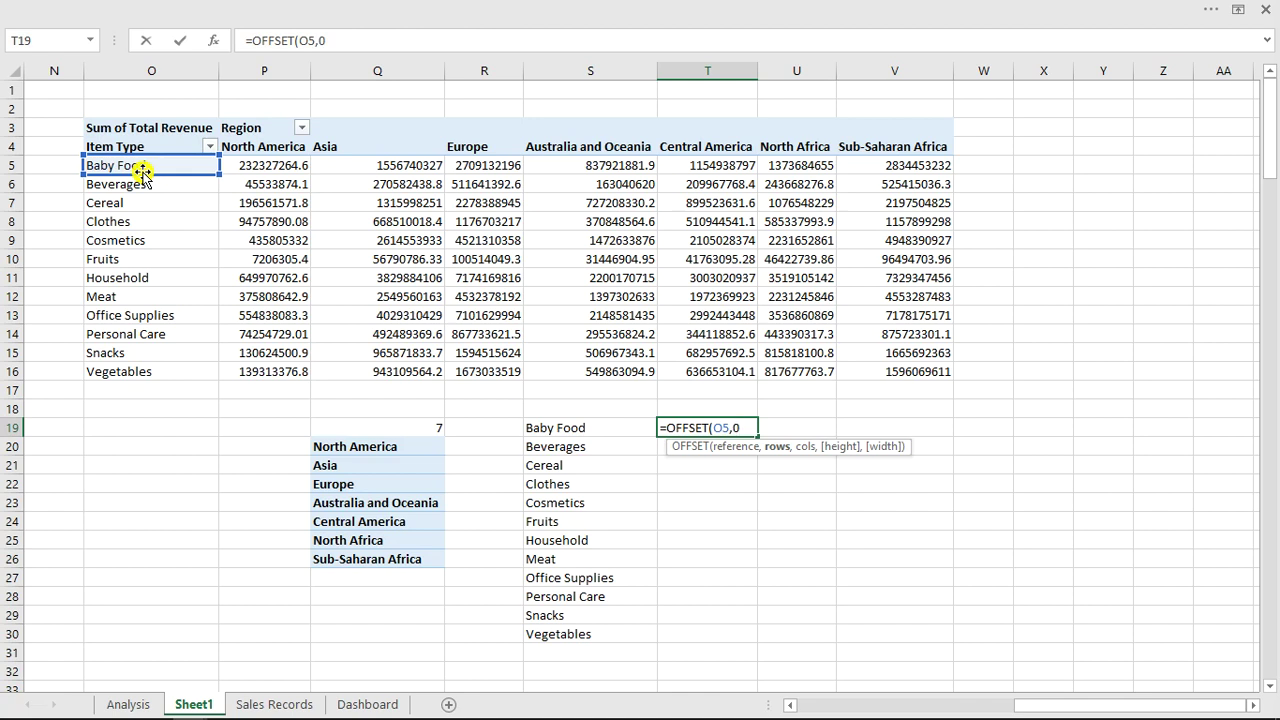
{"action": "type", "text": ","}
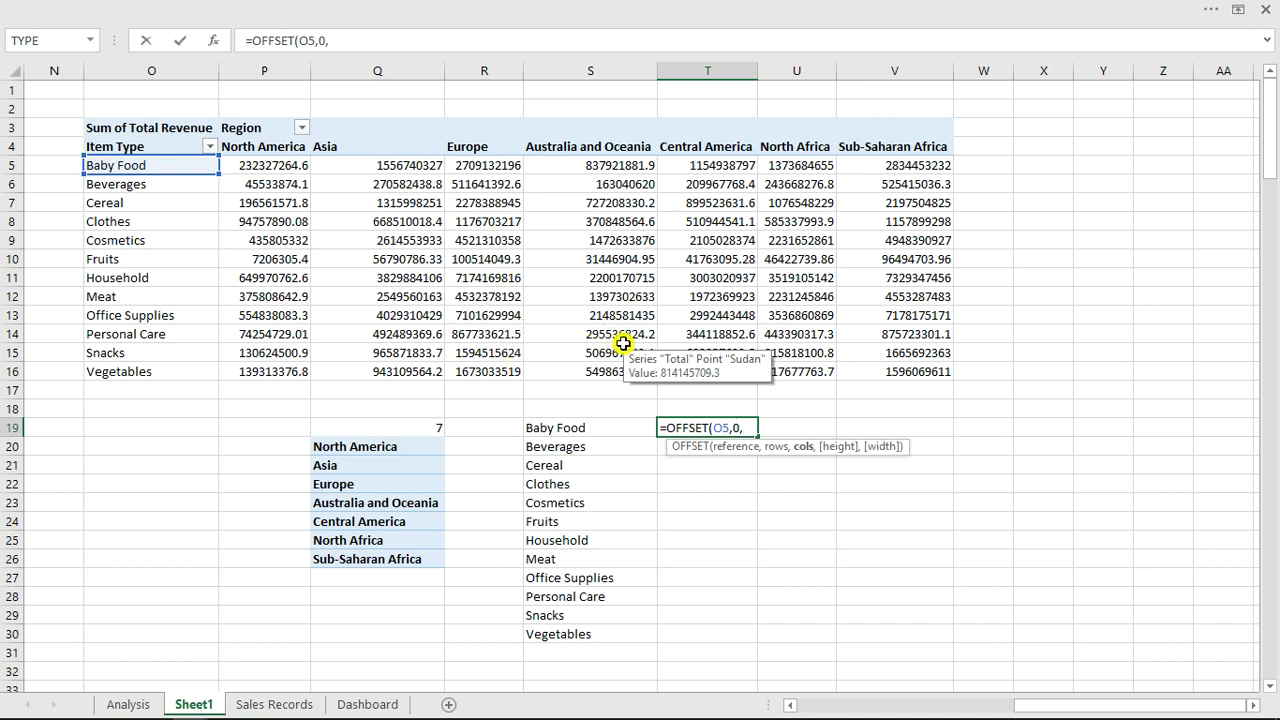
{"action": "left_click", "coordinate": [365, 430]}
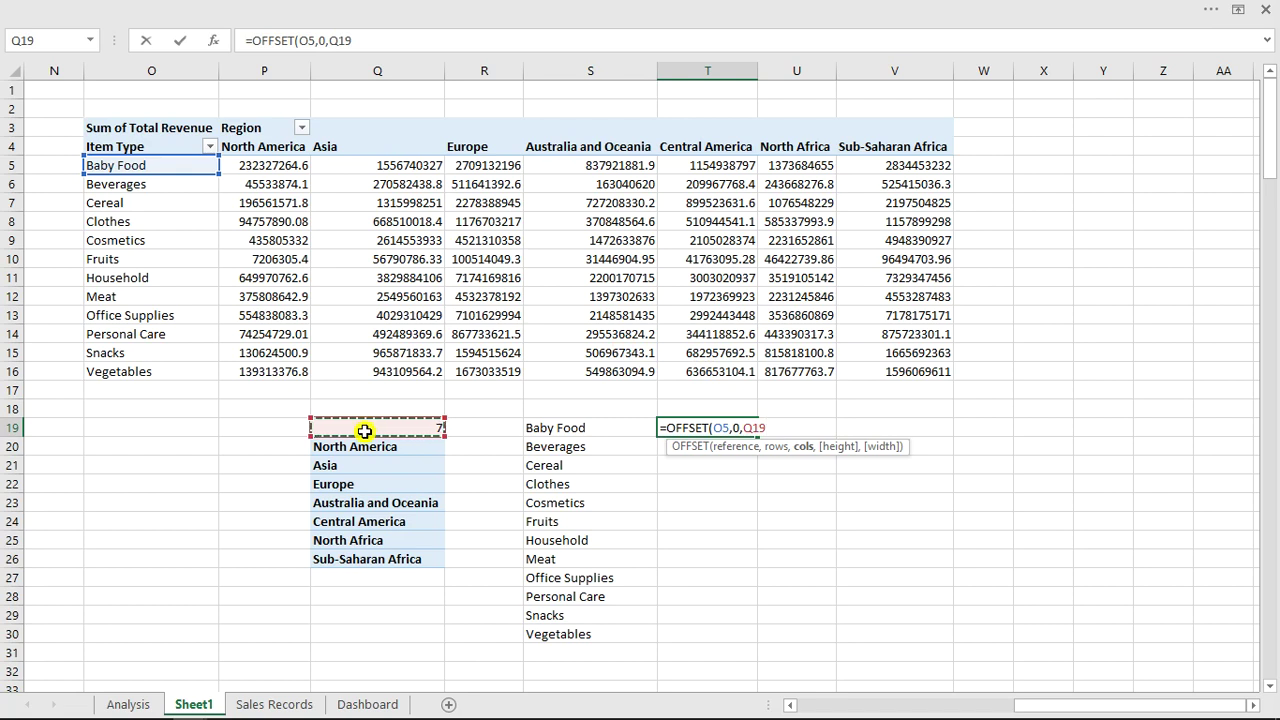
{"action": "left_click", "coordinate": [745, 428]}
{"action": "type", "text": "$Q$"}
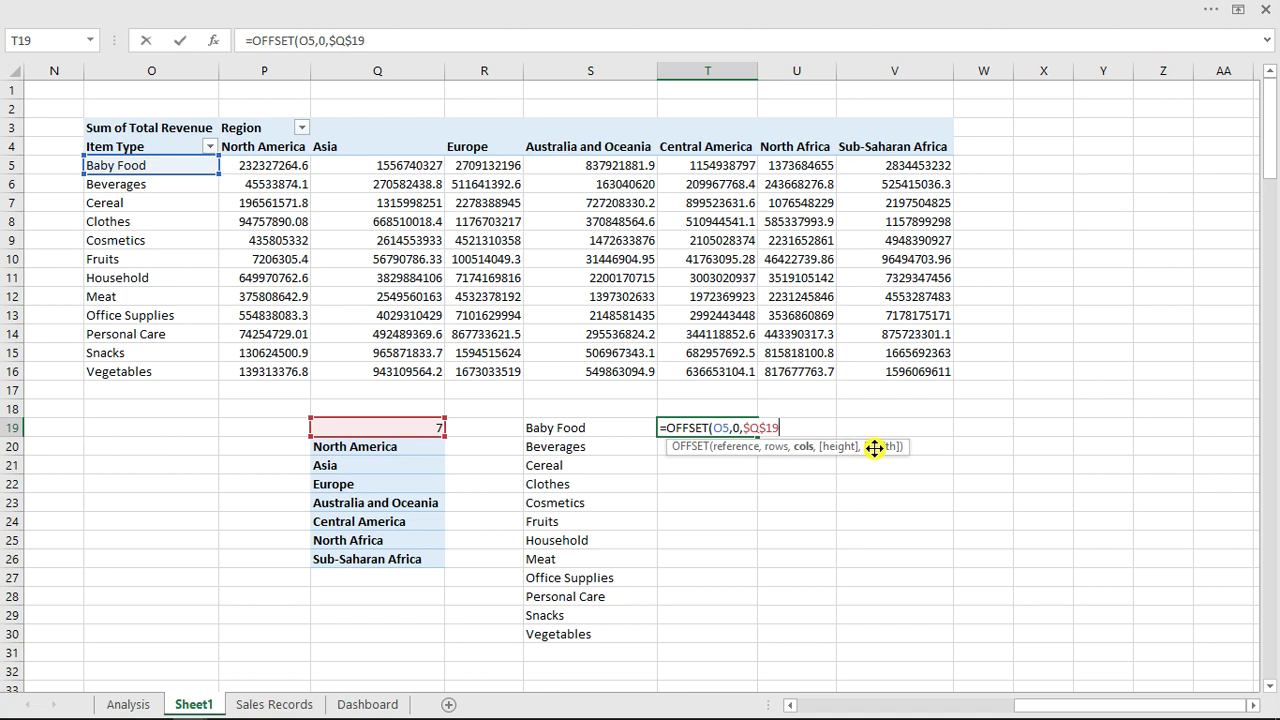
{"action": "key", "text": "Return"}
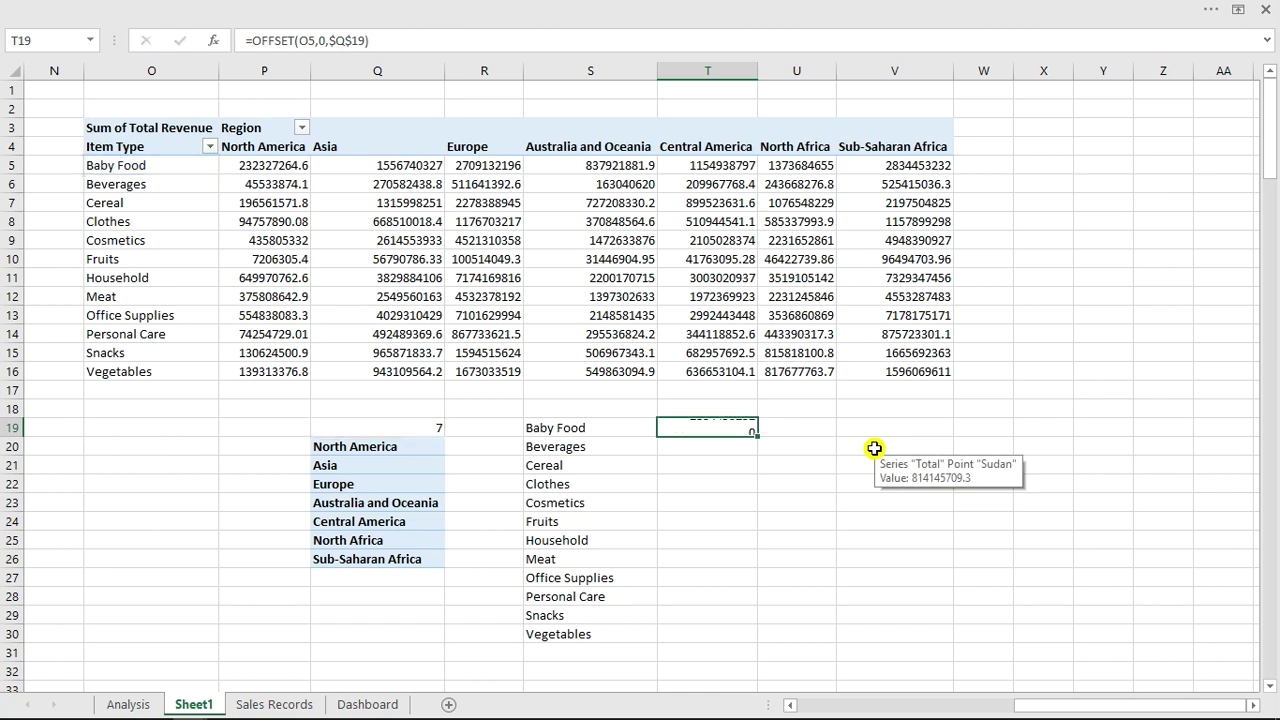
{"action": "left_click", "coordinate": [750, 428]}
{"action": "double_click", "coordinate": [756, 436]}
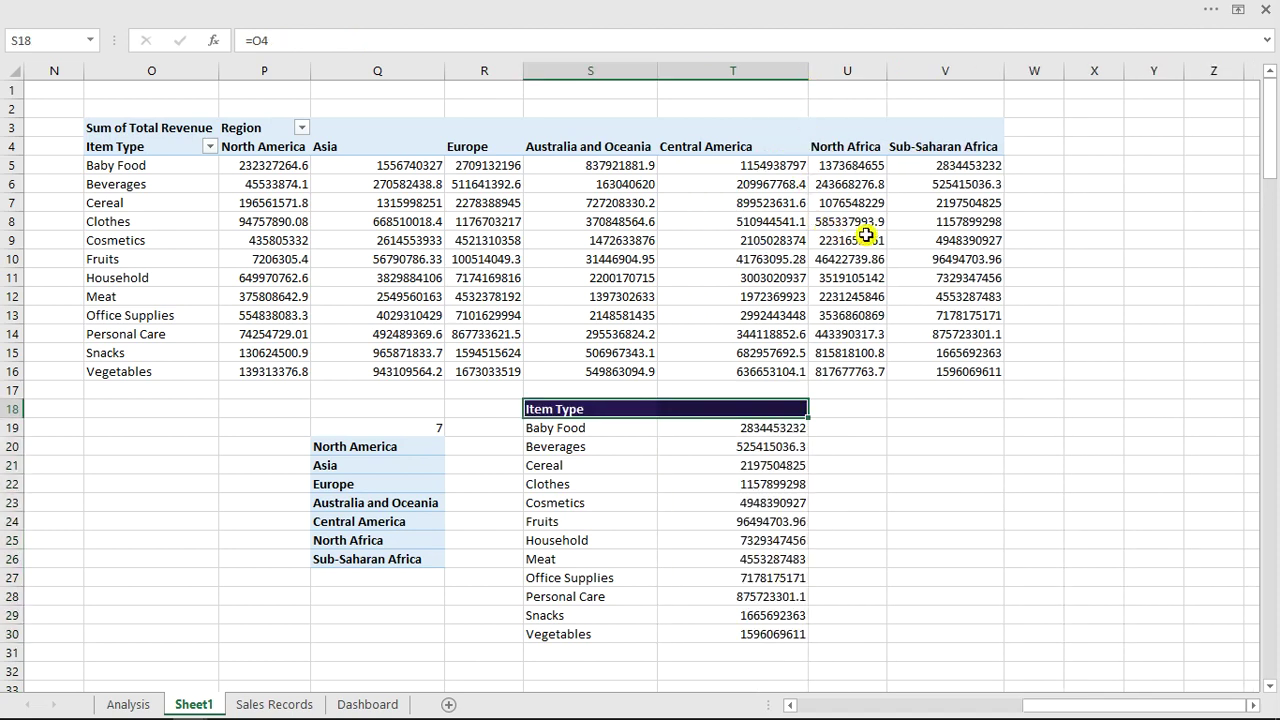
Step: Enter =INDEX(P4:V4,Q19) in header cell T18 to return the selected region's name
{"action": "left_click", "coordinate": [740, 409]}
{"action": "left_click", "coordinate": [740, 409]}
{"action": "type", "text": "=in"}
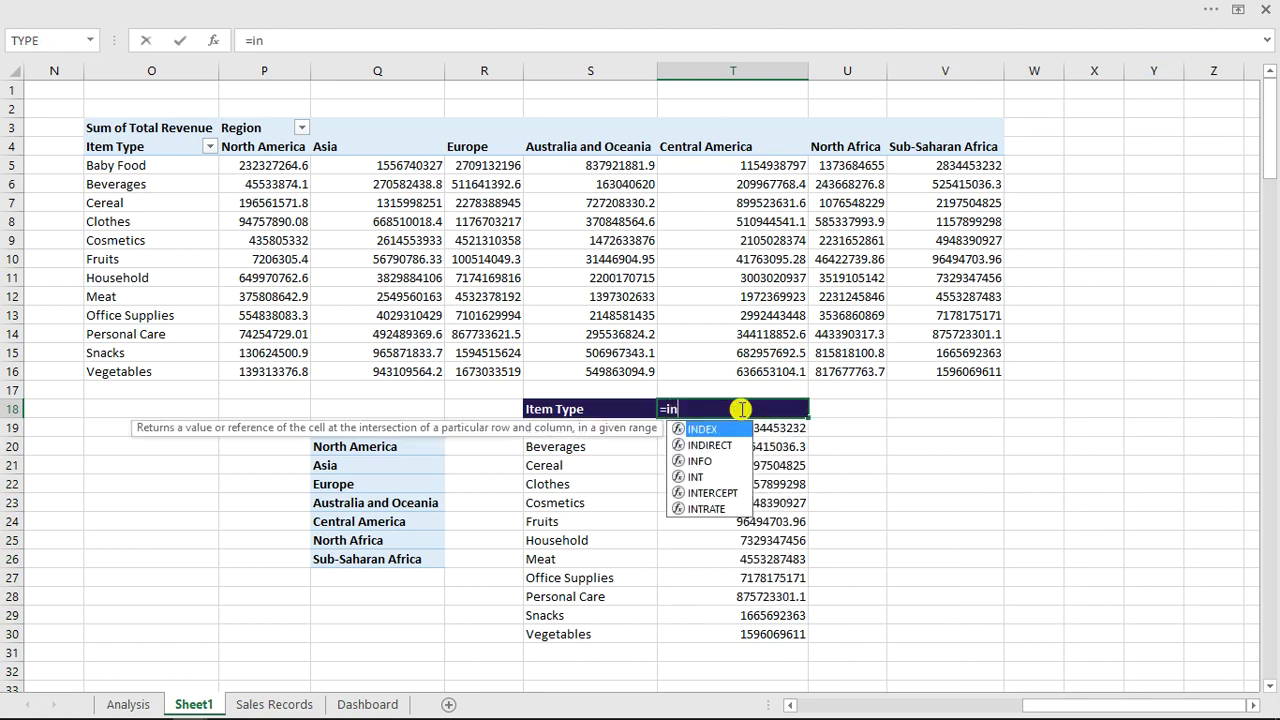
{"action": "key", "text": "Tab"}
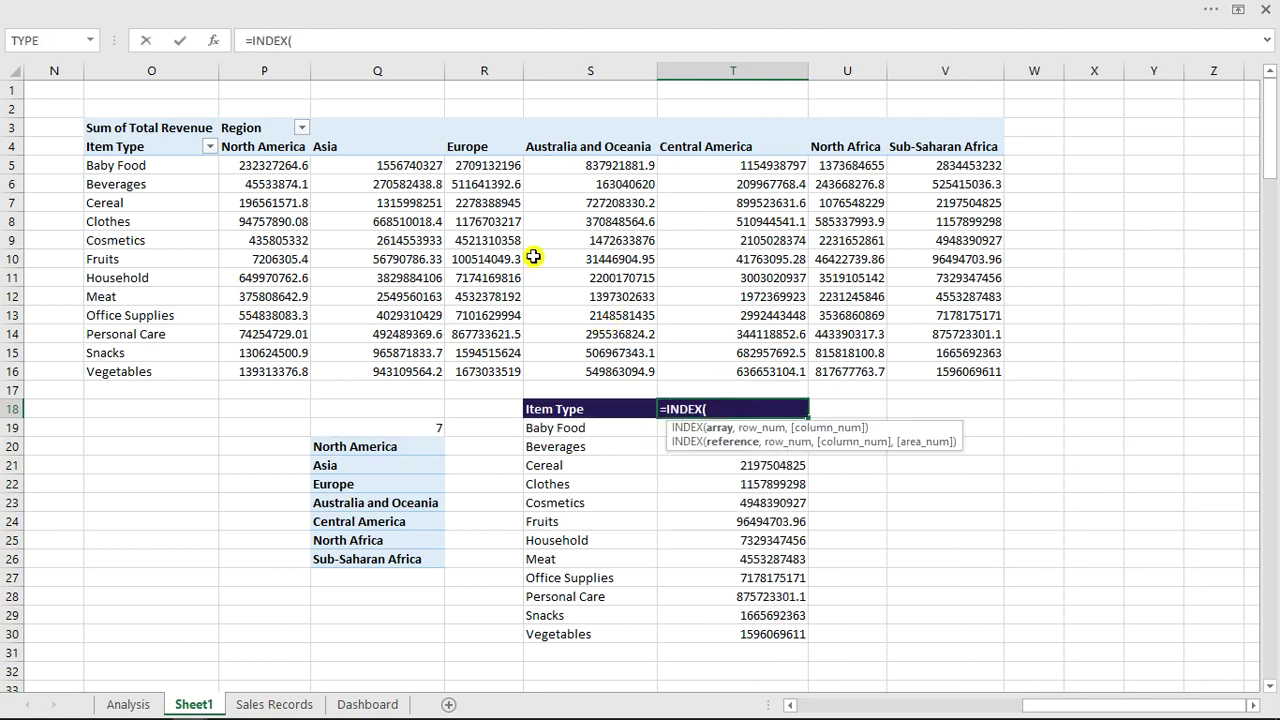
{"action": "left_click_drag", "start_coordinate": [272, 148], "coordinate": [962, 146]}
{"action": "type", "text": ","}
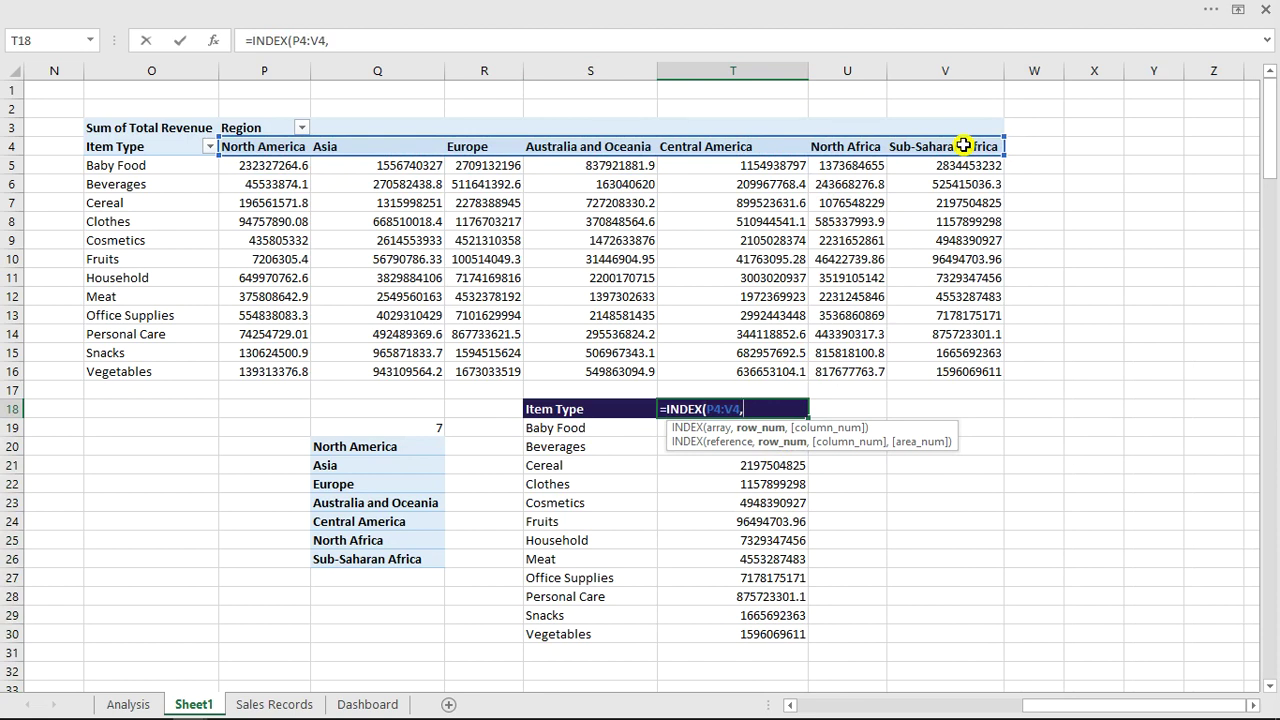
{"action": "left_click", "coordinate": [430, 428]}
{"action": "type", "text": ")"}
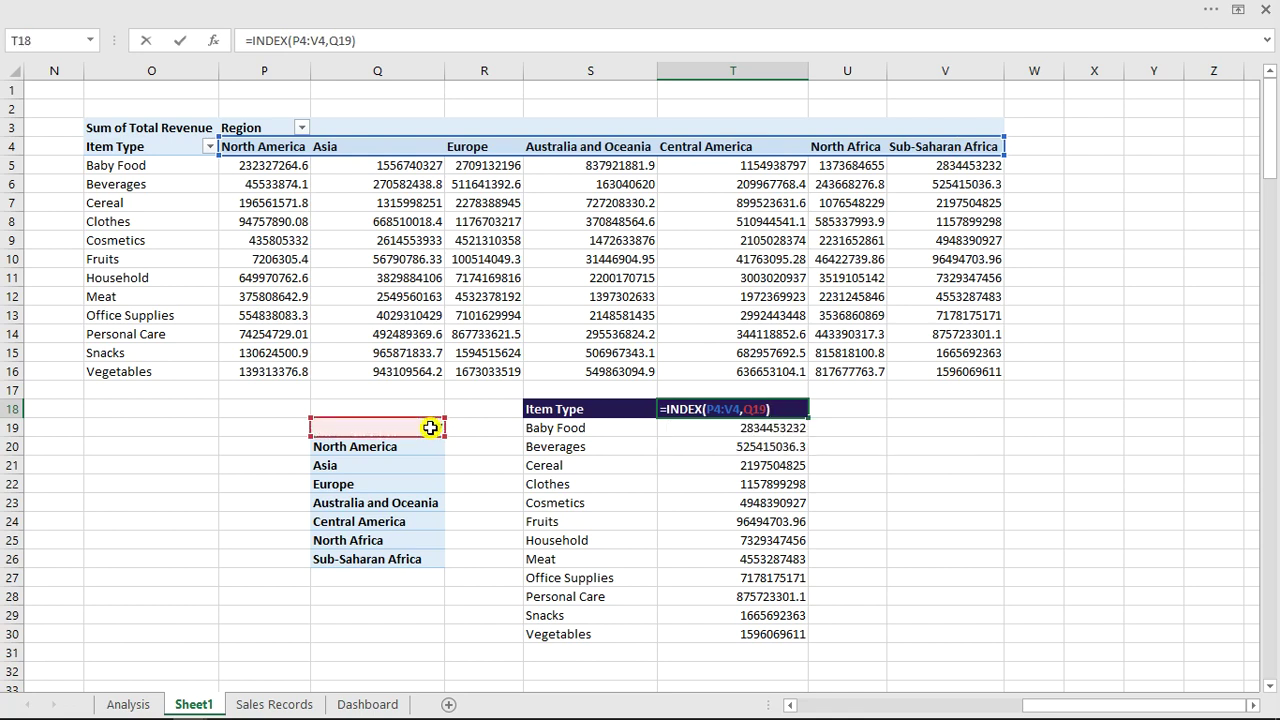
{"action": "key", "text": "Return"}
{"action": "key", "text": "Return"}
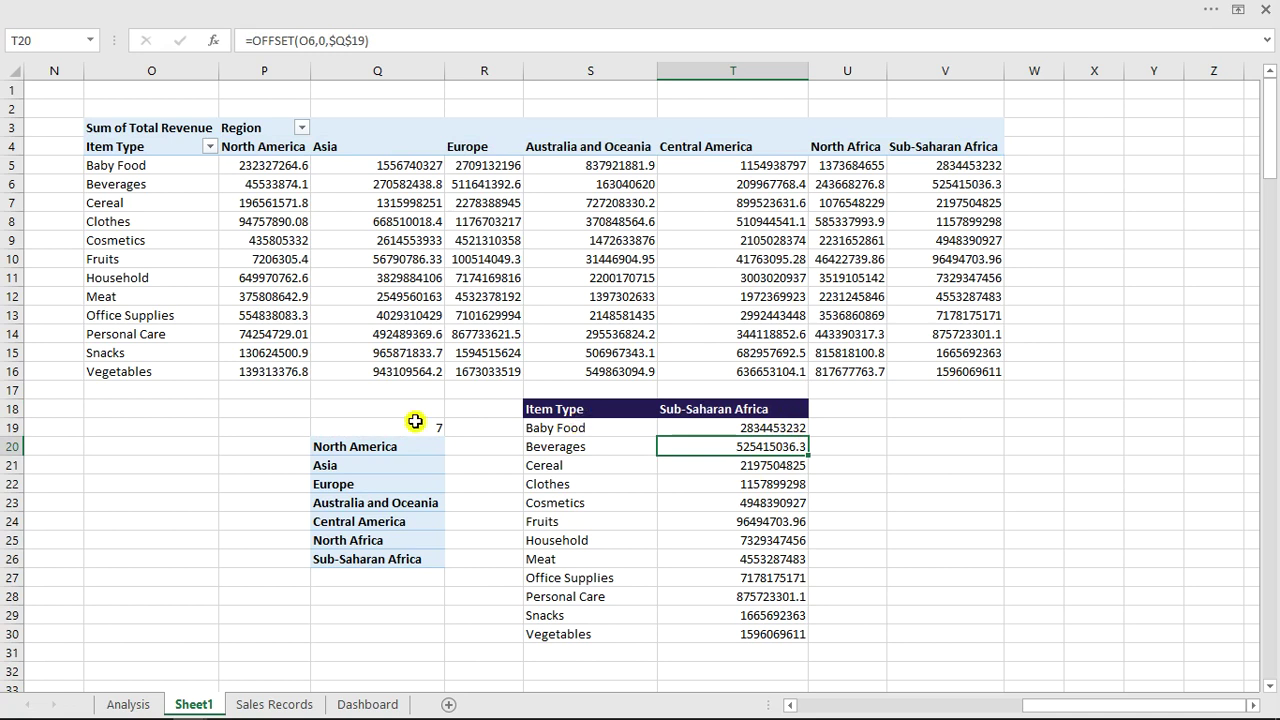
Step: Set the linked cell Q19 on Sheet1 to 1 and then to 2 to test the region revenue table
{"action": "left_click", "coordinate": [414, 427]}
{"action": "type", "text": "1"}
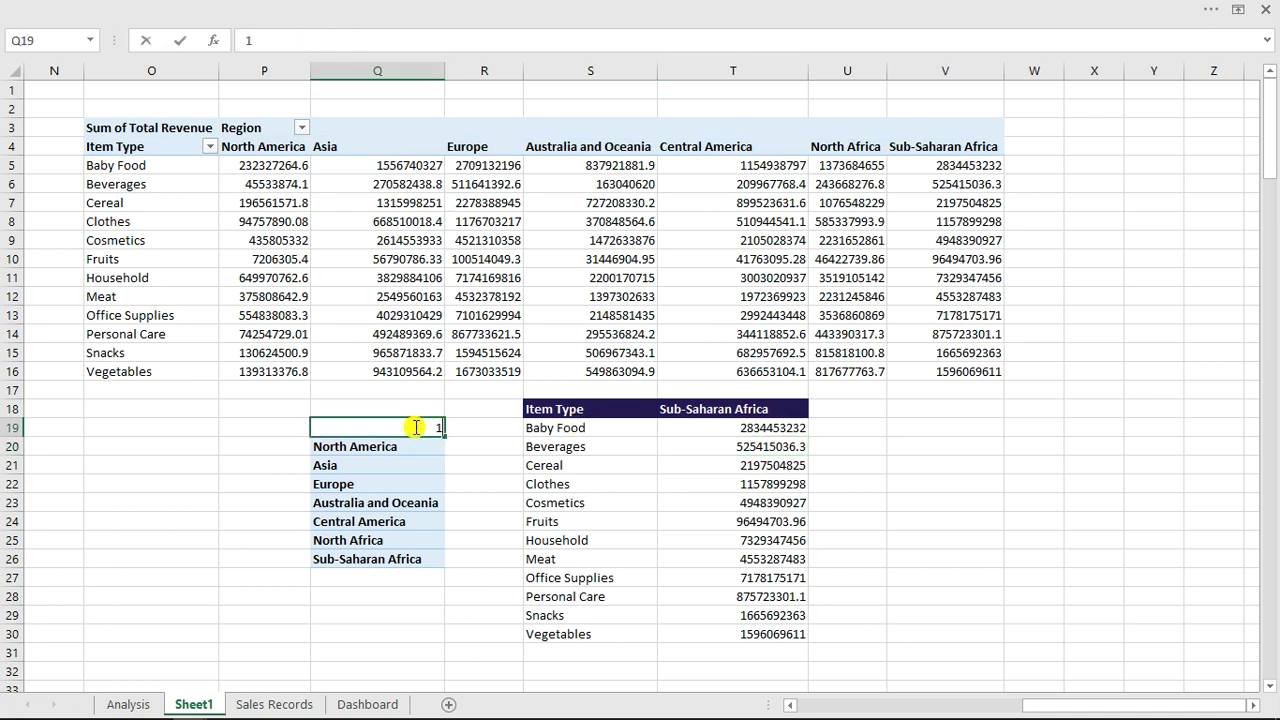
{"action": "key", "text": "Return"}
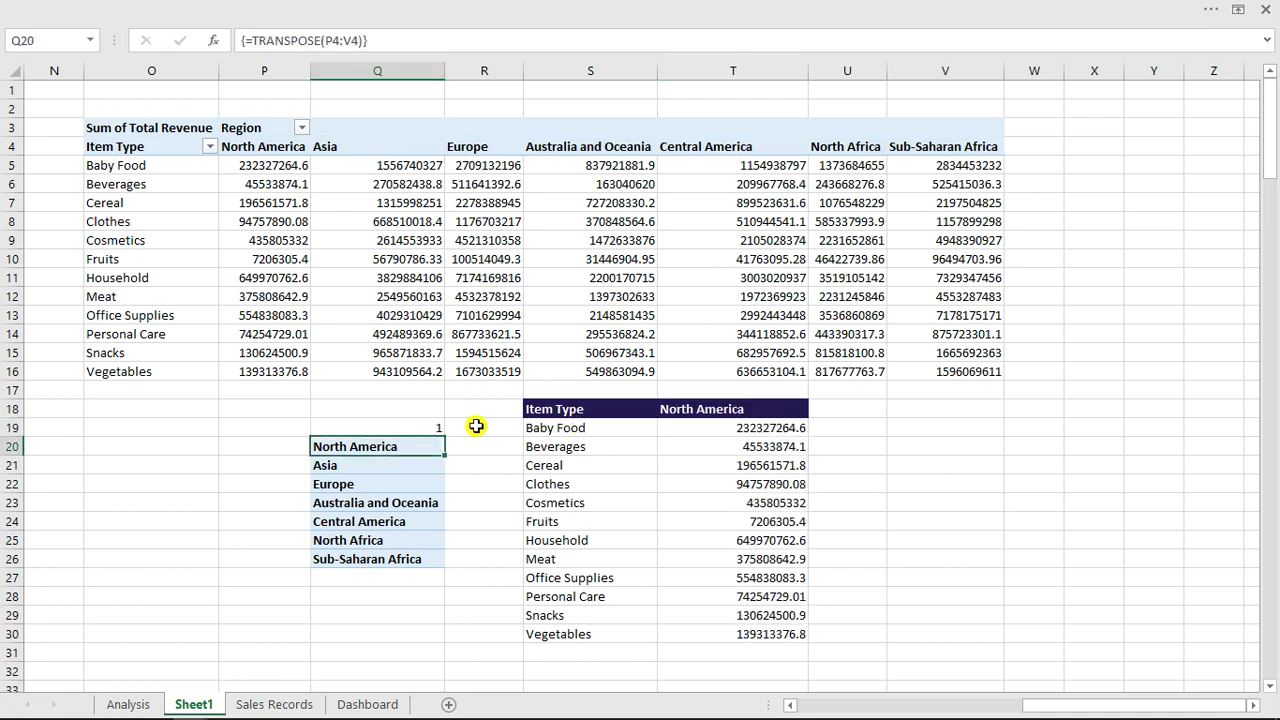
{"action": "left_click", "coordinate": [414, 422]}
{"action": "type", "text": "2"}
{"action": "key", "text": "Return"}
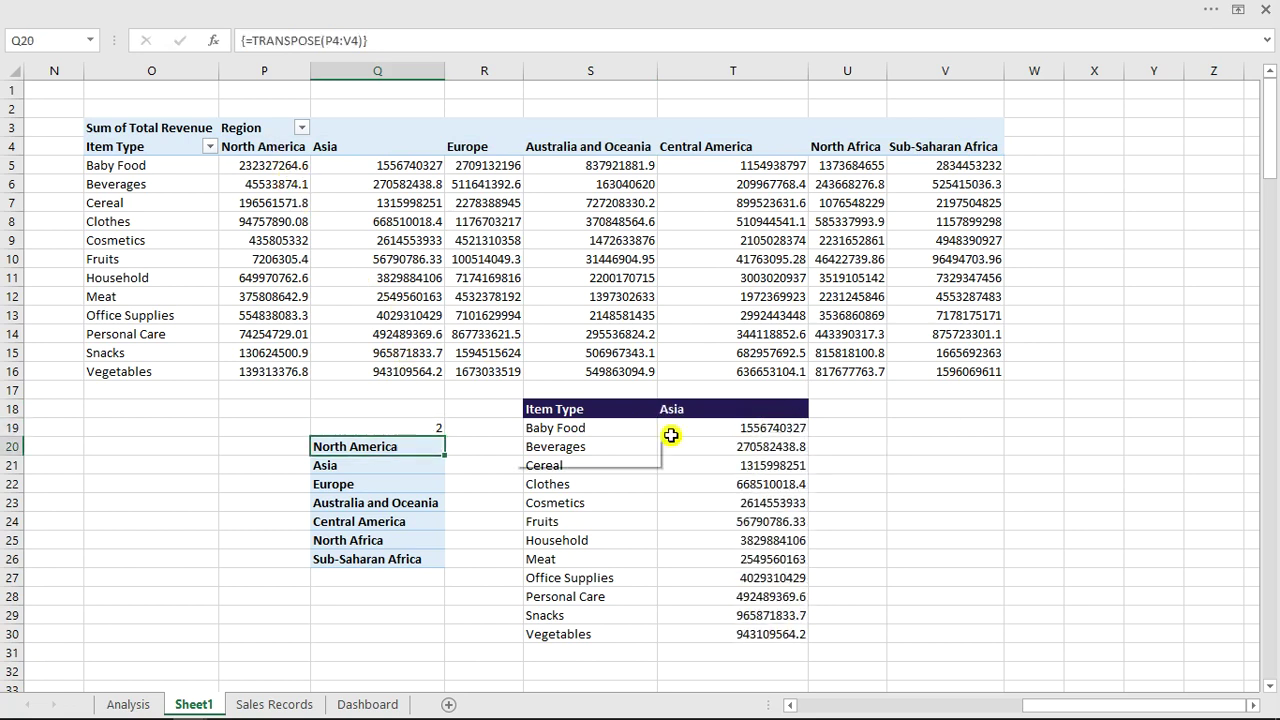
Step: Choose Central America in the Dashboard's region combo box and check the item revenue table on Sheet1
{"action": "left_click", "coordinate": [358, 704]}
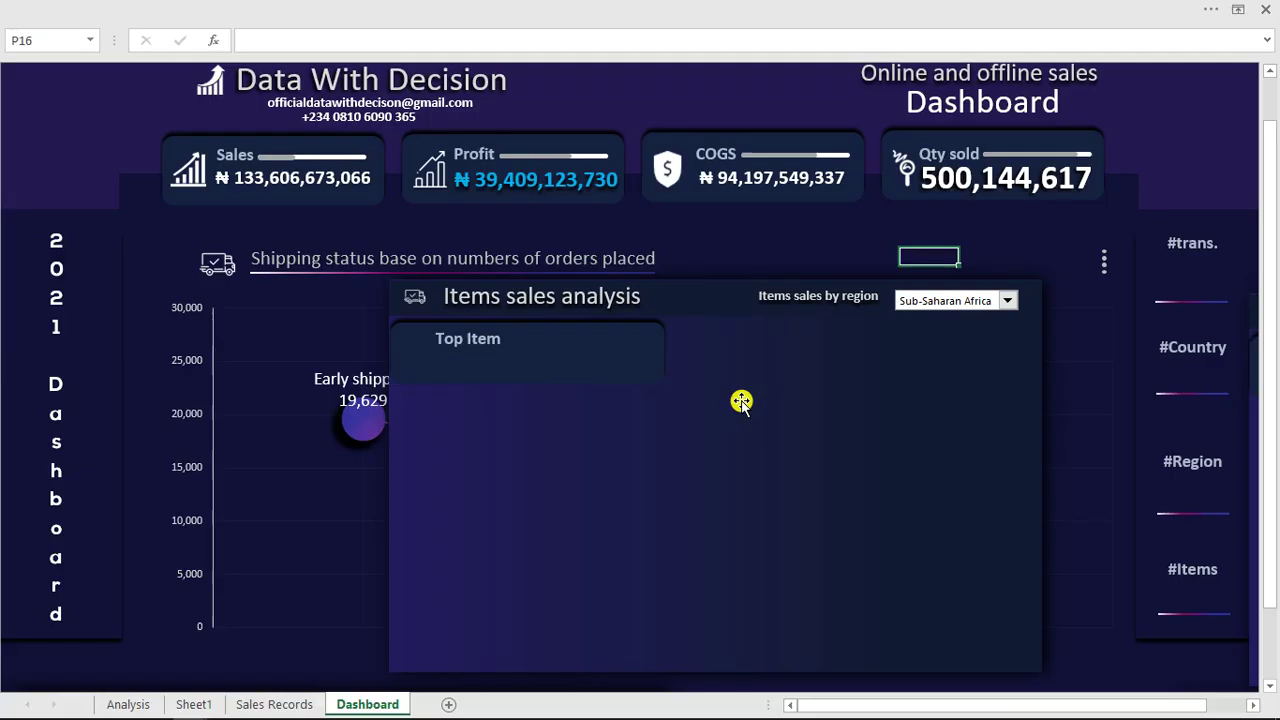
{"action": "left_click", "coordinate": [1007, 300]}
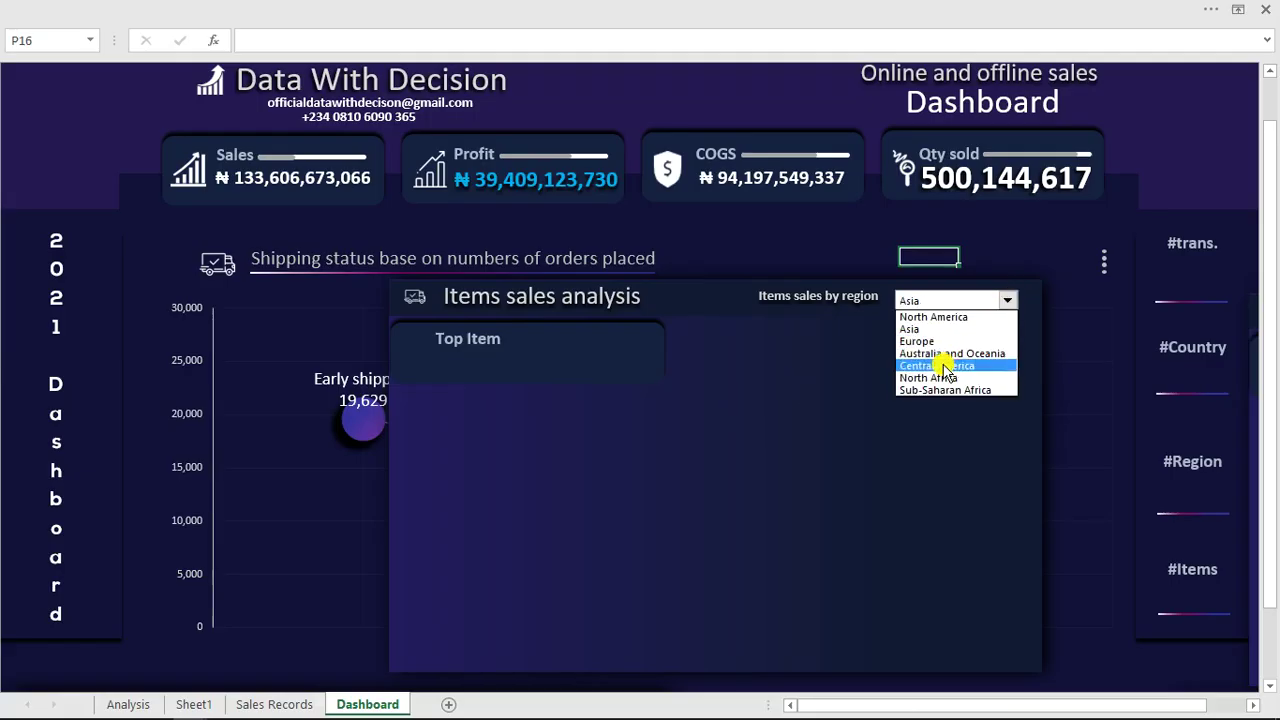
{"action": "left_click", "coordinate": [943, 366]}
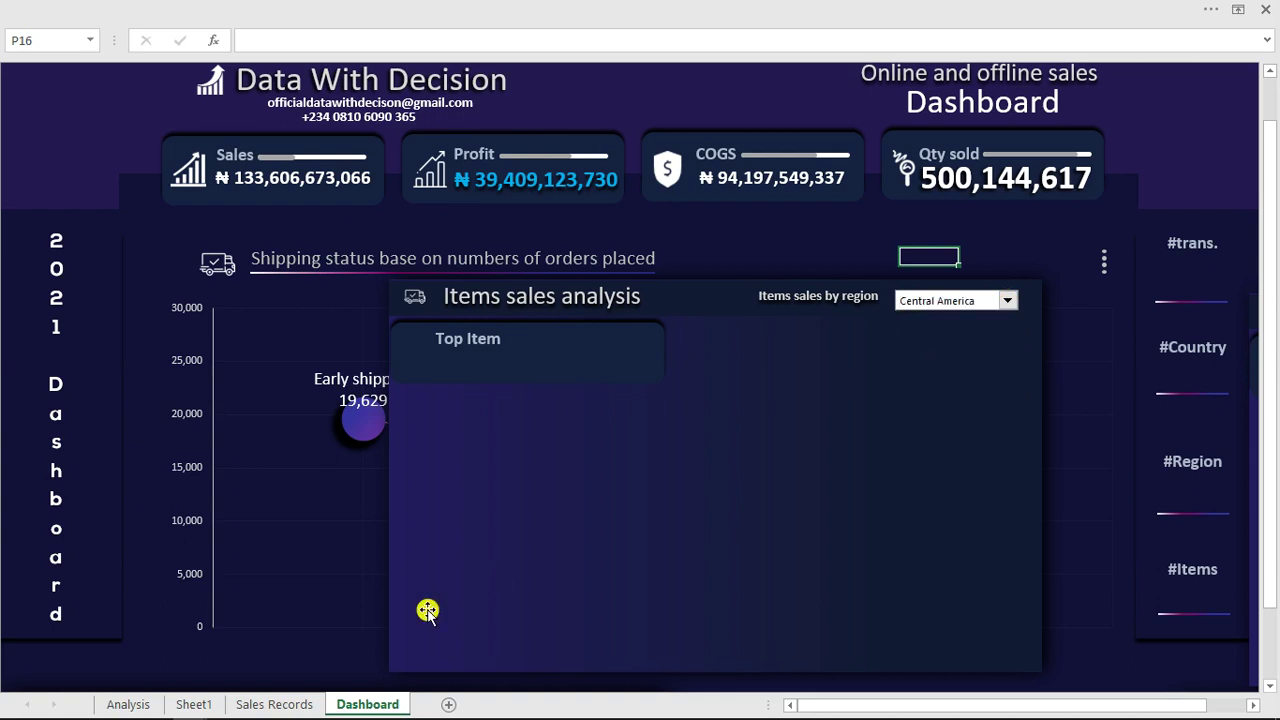
{"action": "left_click", "coordinate": [193, 705]}
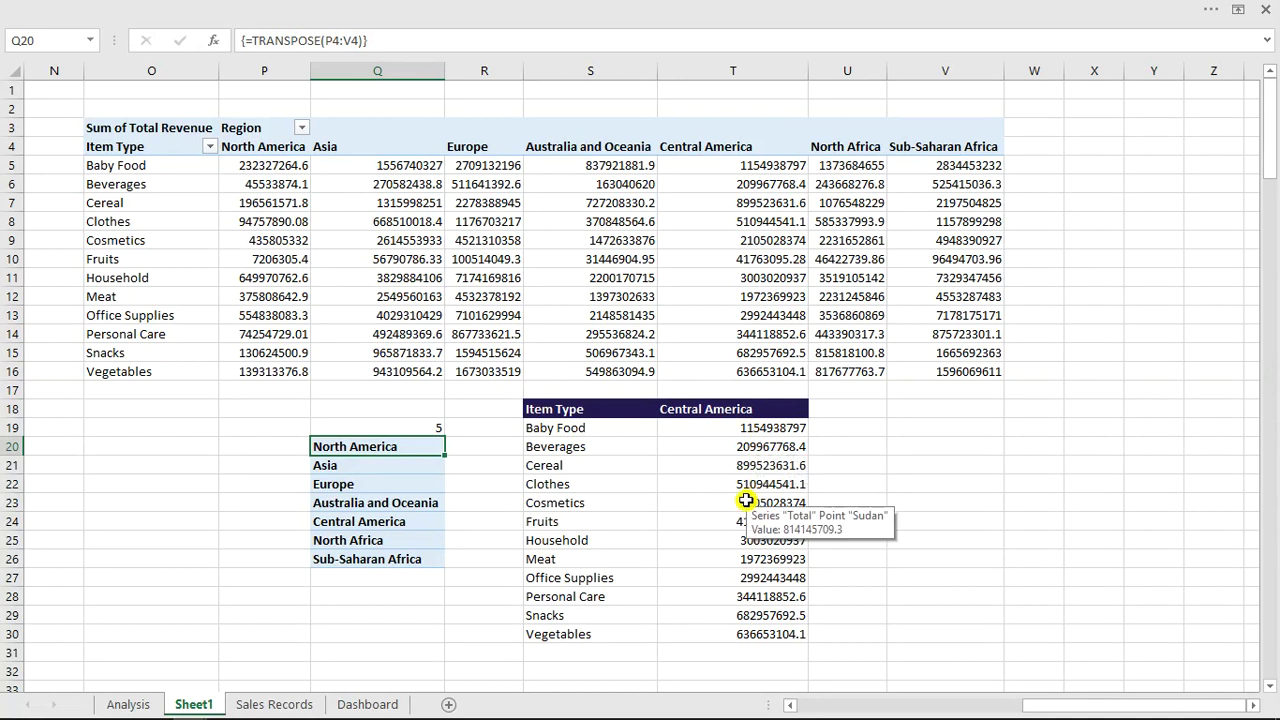
Step: Insert a treemap chart on Sheet1 from the item revenue table in S18:T30
{"action": "left_click_drag", "start_coordinate": [575, 409], "coordinate": [741, 634]}
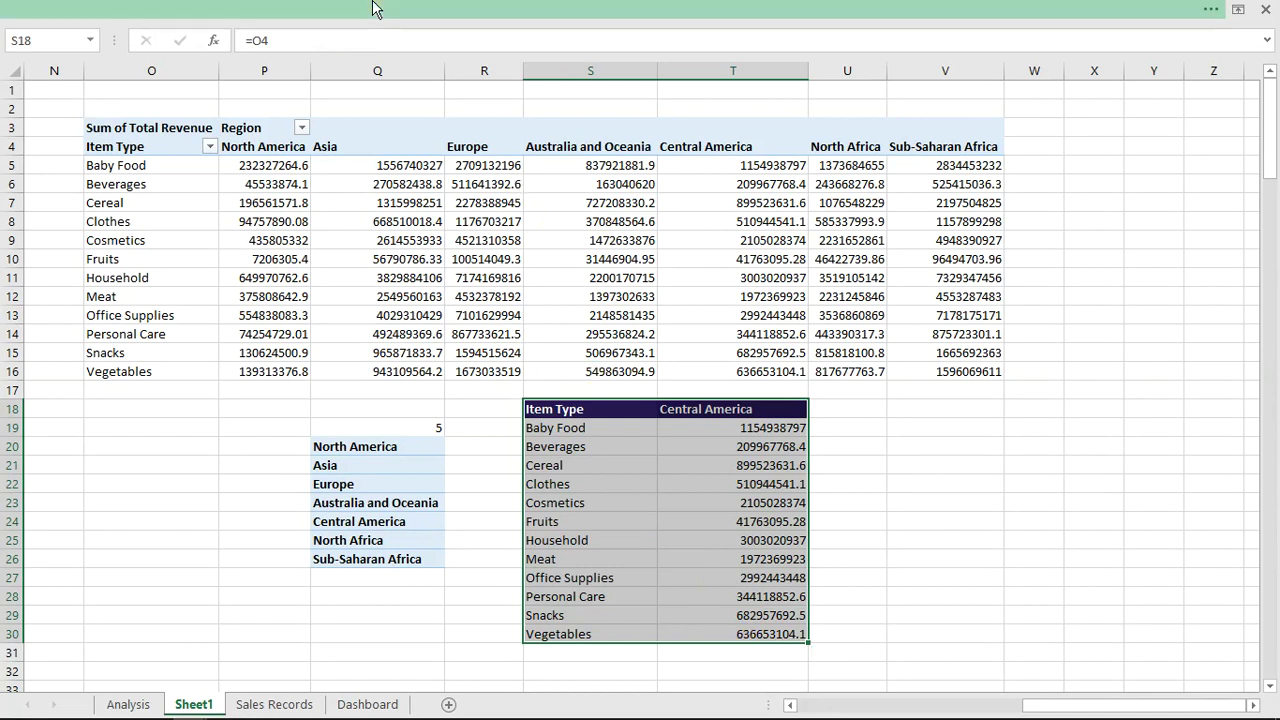
{"action": "key", "text": "ctrl+shift+F1"}
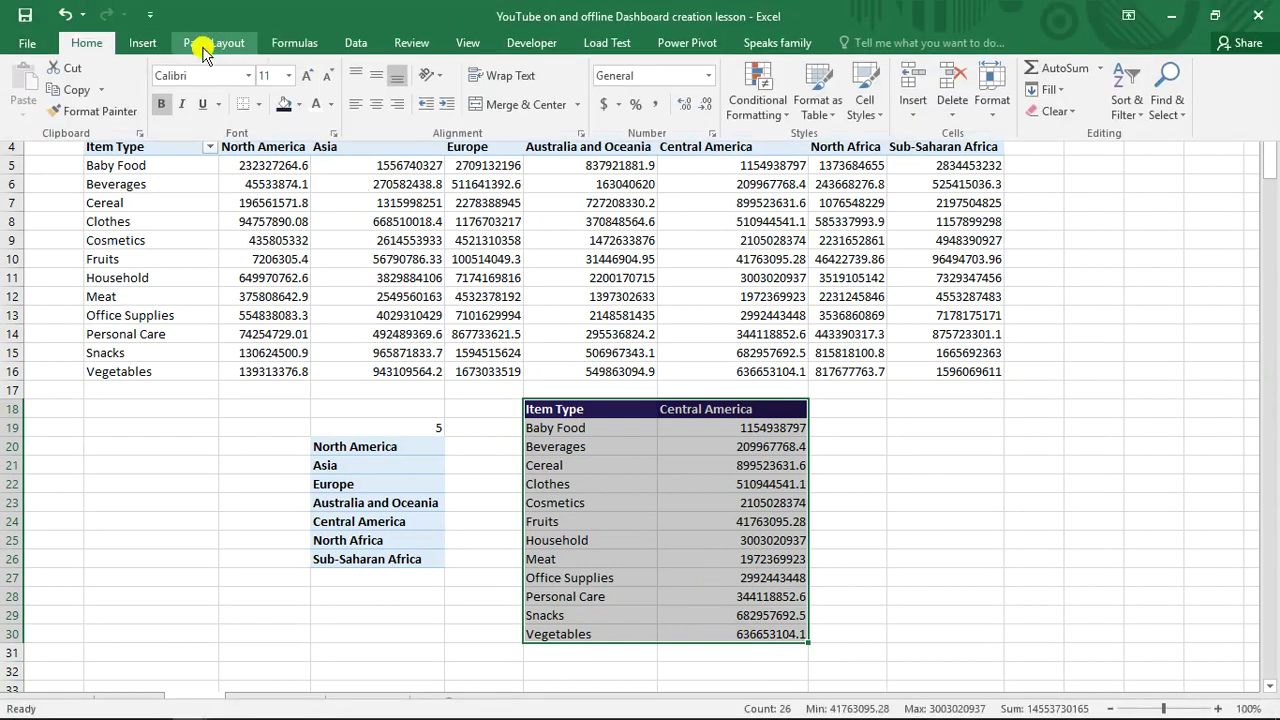
{"action": "left_click", "coordinate": [145, 45]}
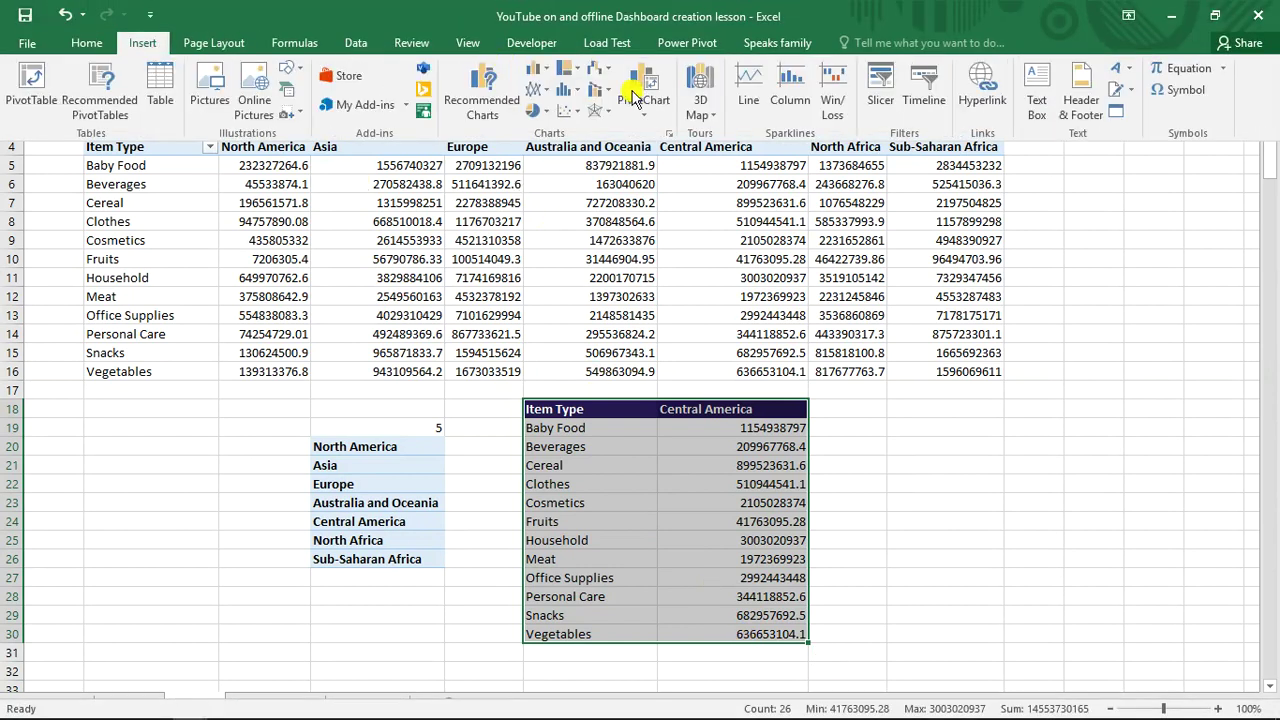
{"action": "left_click", "coordinate": [578, 74]}
{"action": "left_click", "coordinate": [583, 125]}
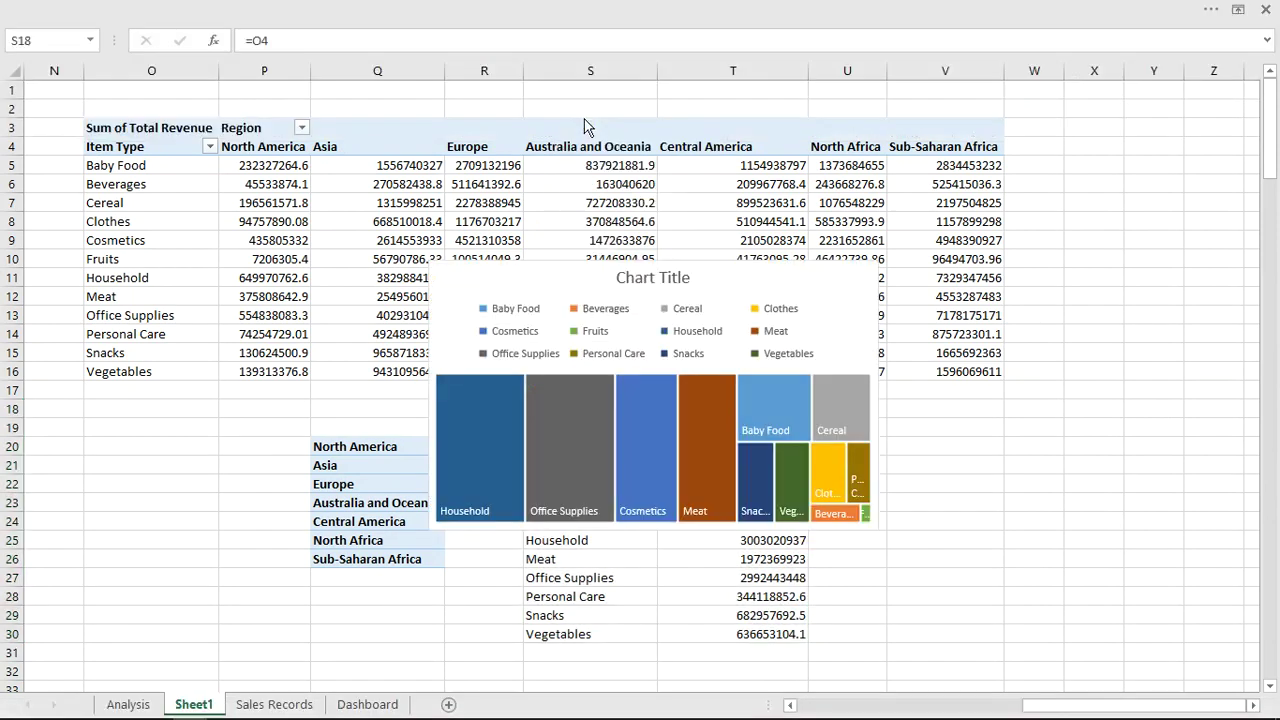
Step: Remove the legend and the chart title from the treemap
{"action": "left_click", "coordinate": [596, 317]}
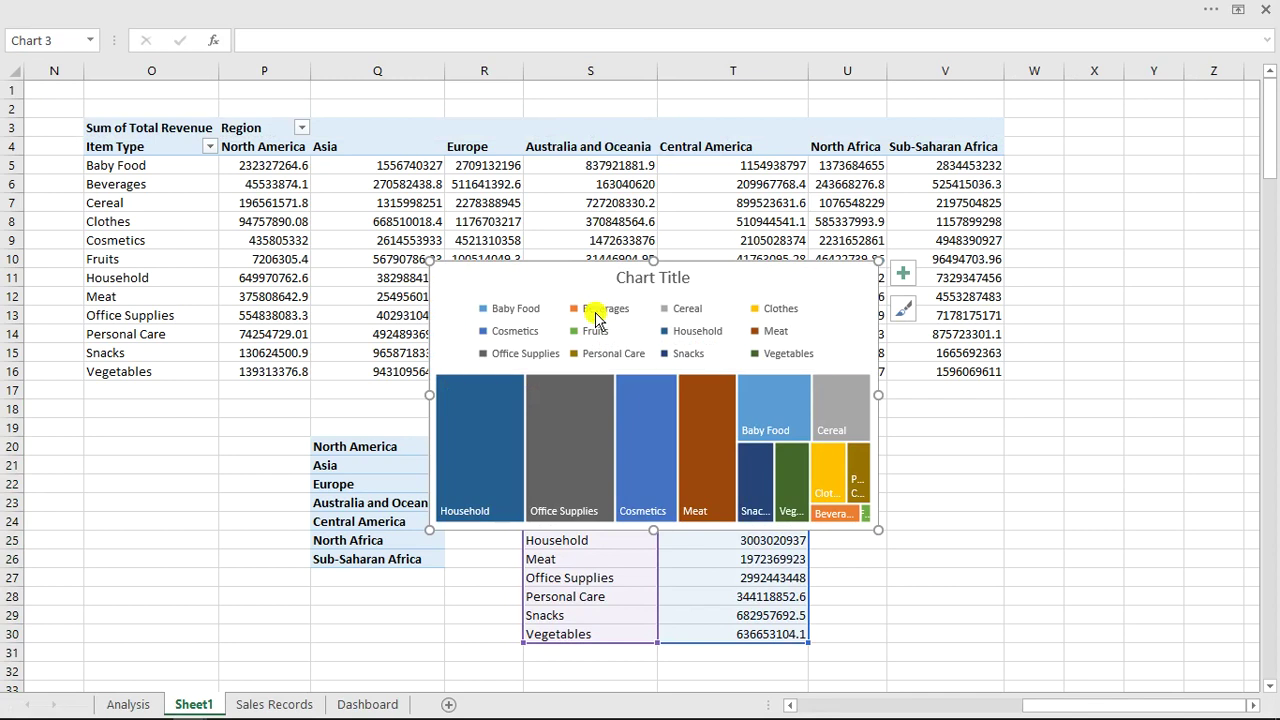
{"action": "key", "text": "Delete"}
{"action": "left_click", "coordinate": [658, 276]}
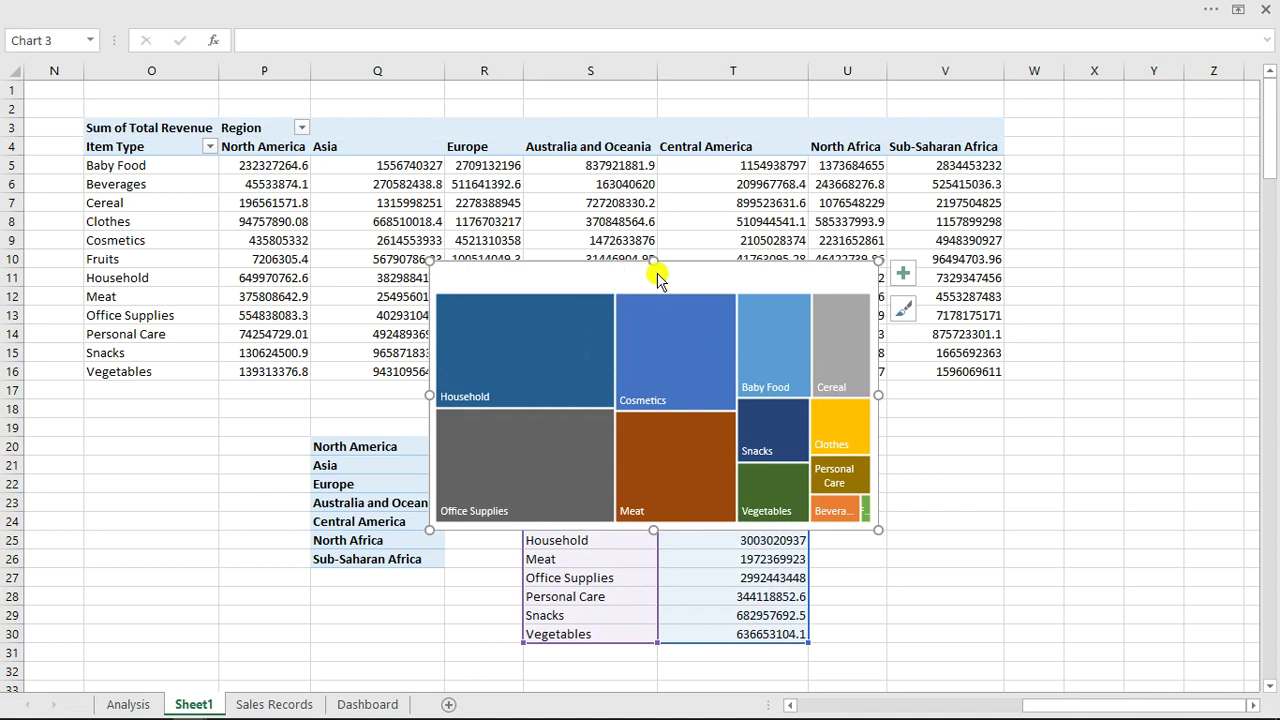
{"action": "key", "text": "Delete"}
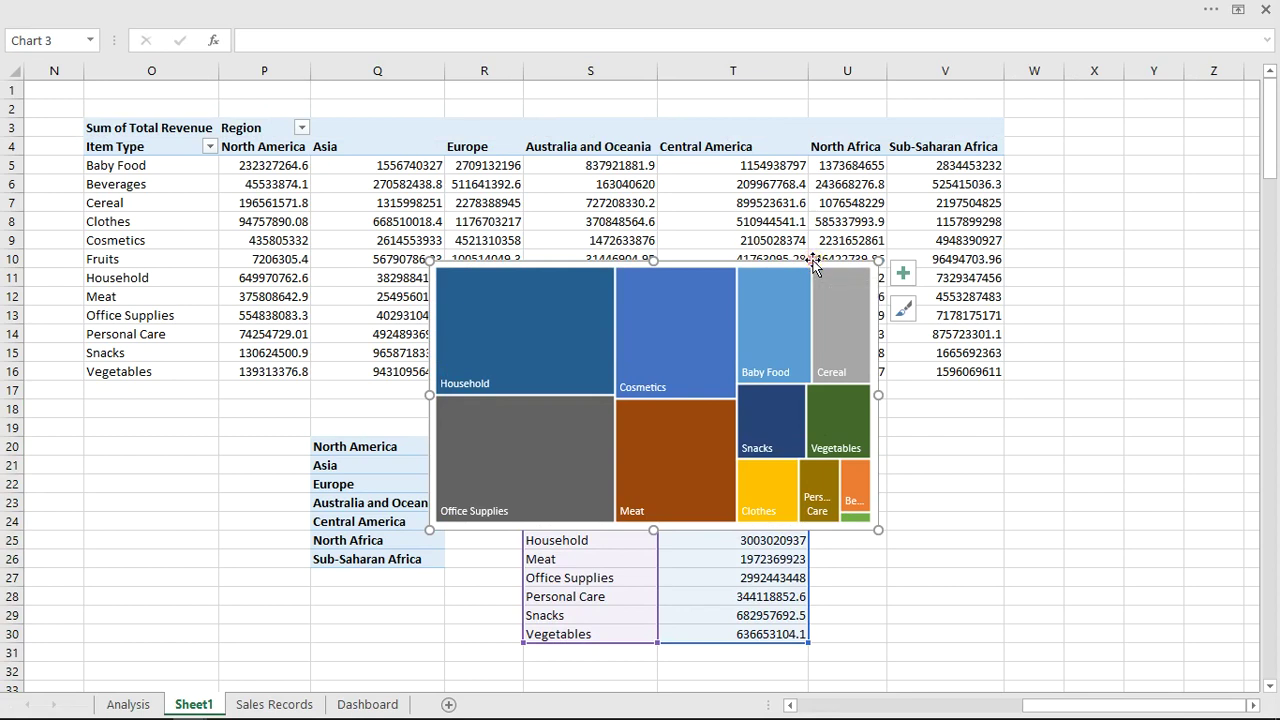
Step: Move the treemap from Sheet1 to the Dashboard sheet, over the Items sales analysis panel
{"action": "key", "text": "Delete"}
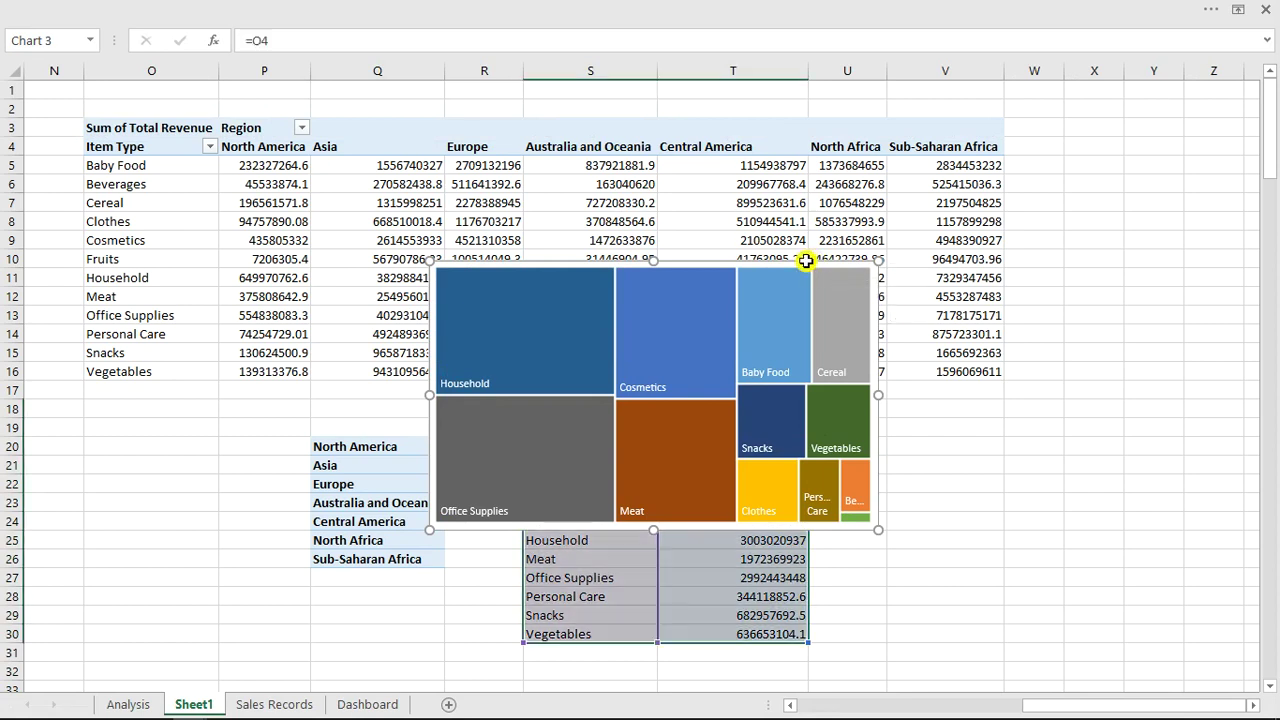
{"action": "left_click", "coordinate": [352, 704]}
{"action": "left_click", "coordinate": [761, 424]}
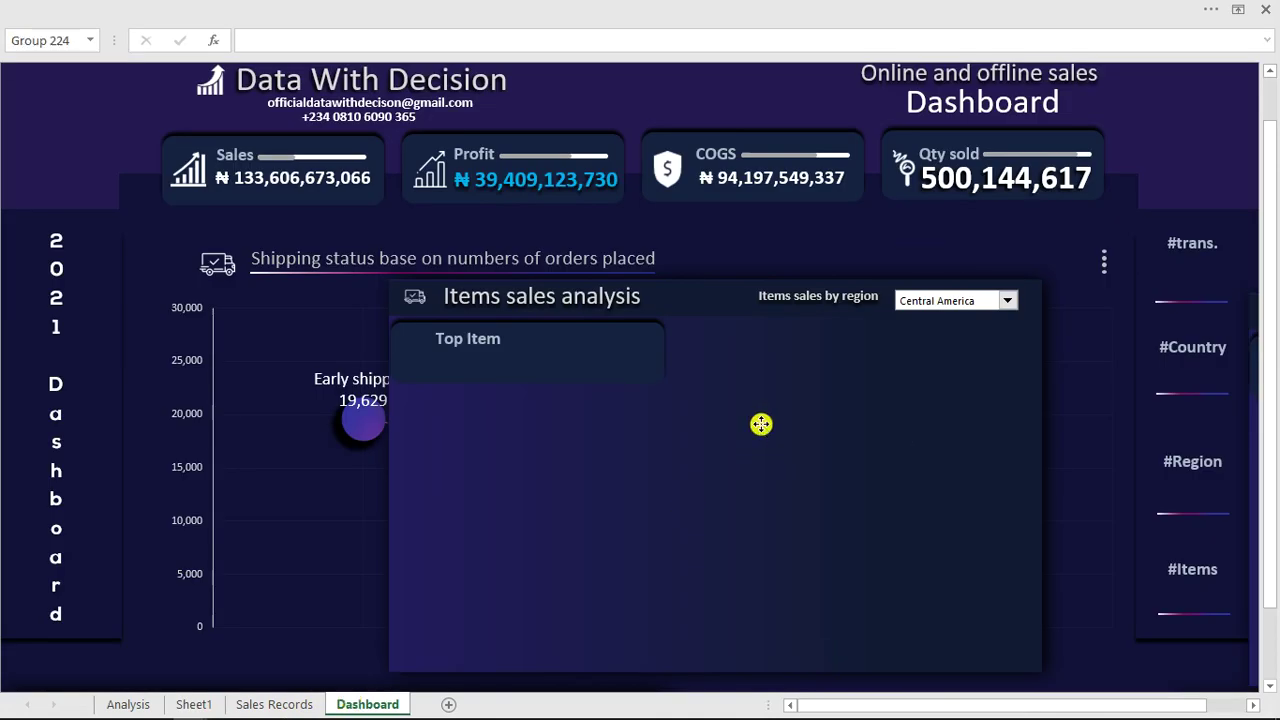
{"action": "left_click", "coordinate": [761, 426]}
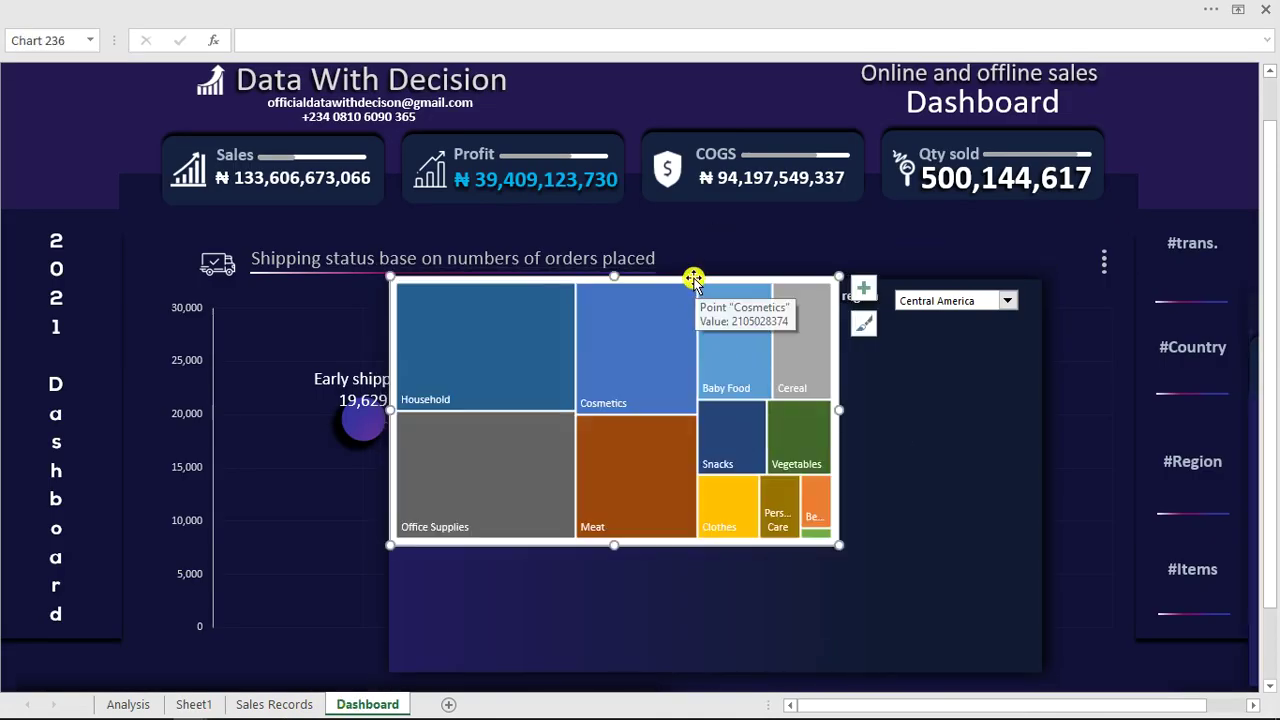
Step: Position the treemap below the region combo box, then narrow and lengthen it to fill that side of the Items sales analysis panel
{"action": "left_click_drag", "start_coordinate": [693, 279], "coordinate": [890, 339]}
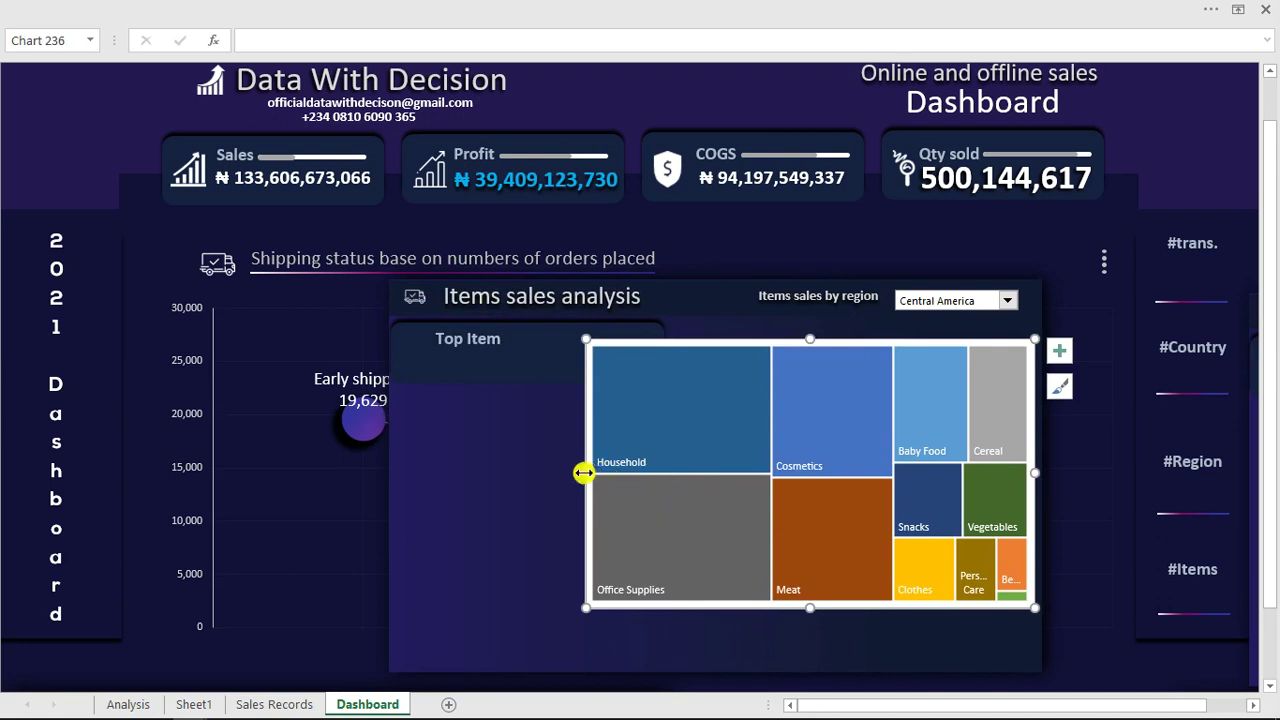
{"action": "left_click_drag", "start_coordinate": [586, 472], "coordinate": [682, 470]}
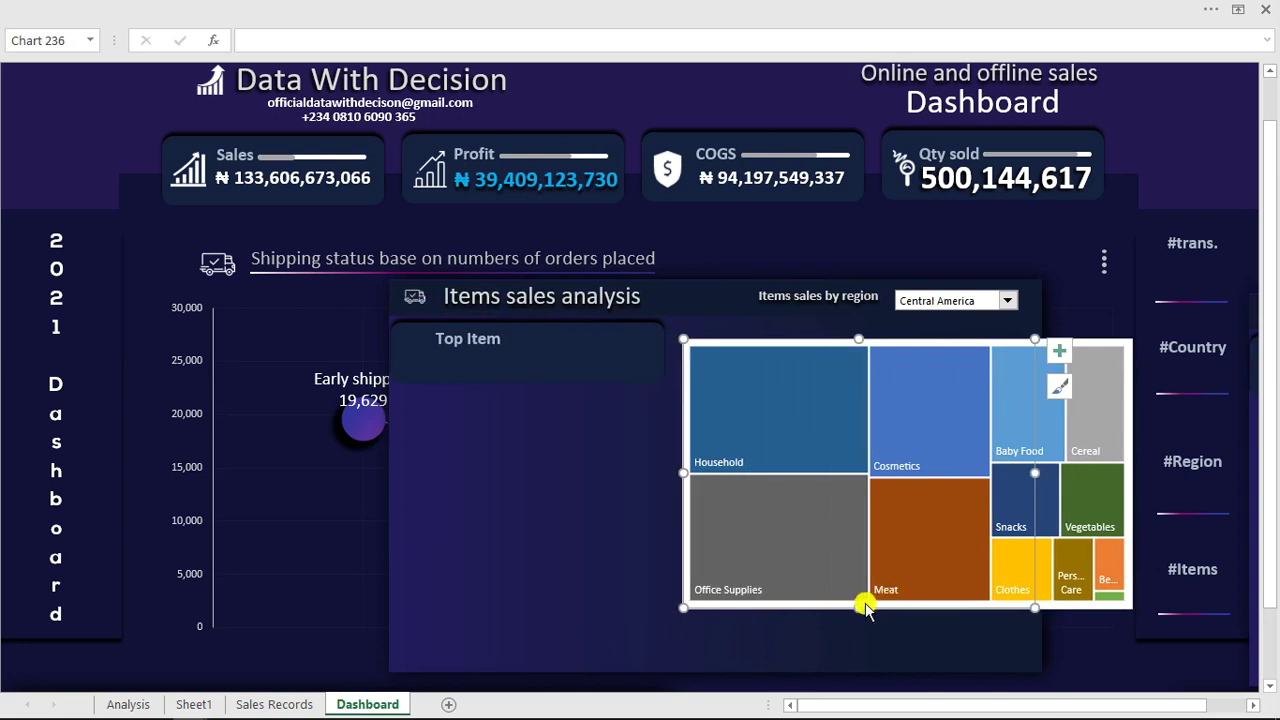
{"action": "left_click_drag", "start_coordinate": [857, 607], "coordinate": [860, 662]}
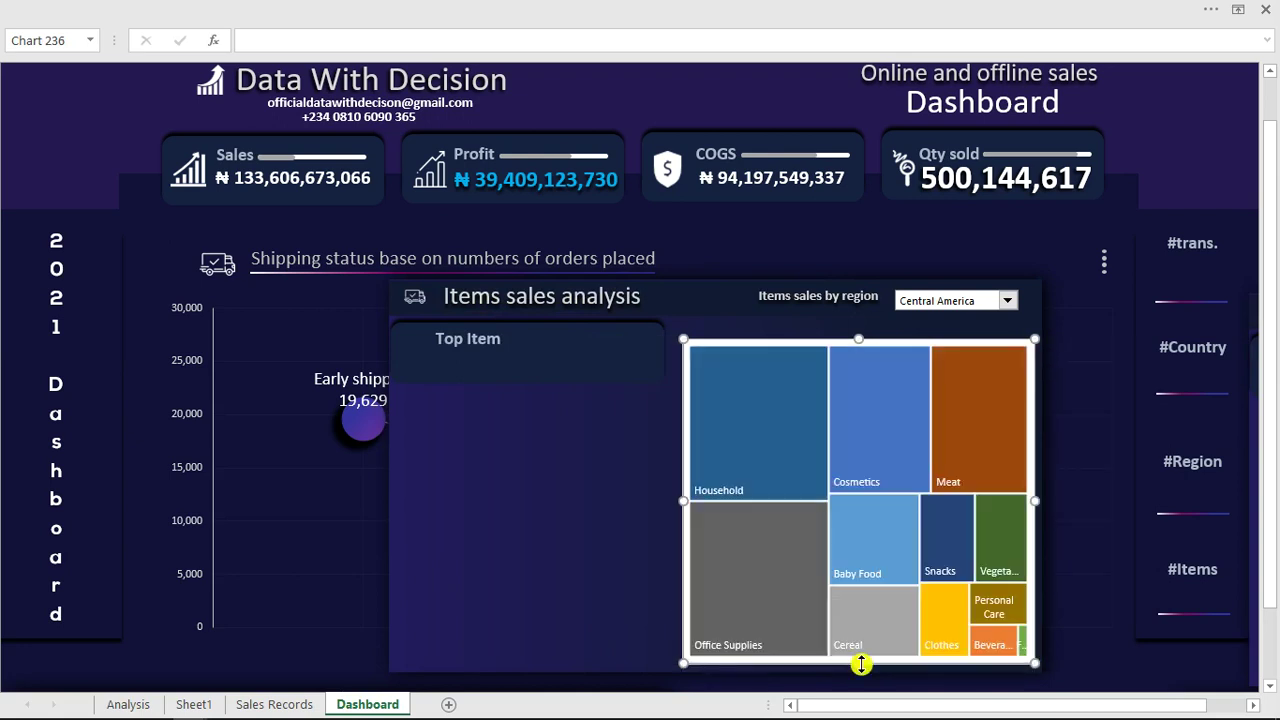
Step: Format the treemap's chart area with no fill and no border line
{"action": "left_click", "coordinate": [781, 343]}
{"action": "double_click", "coordinate": [781, 343]}
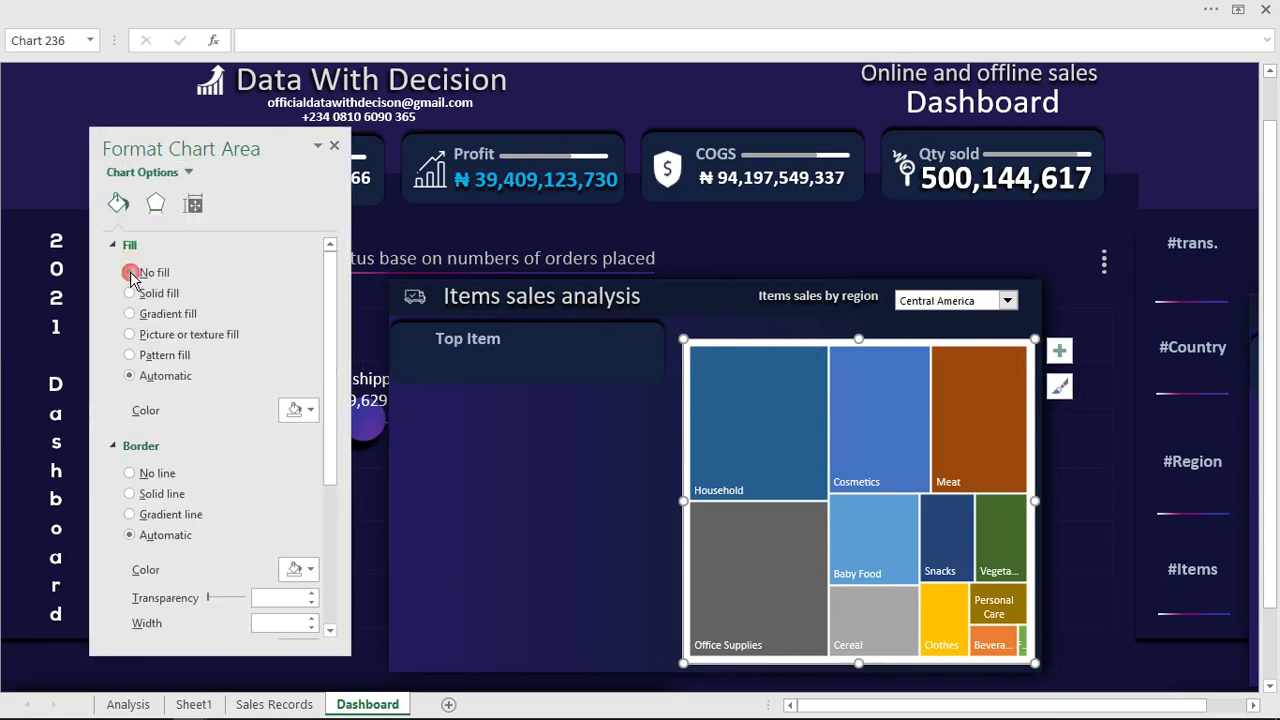
{"action": "left_click", "coordinate": [131, 273]}
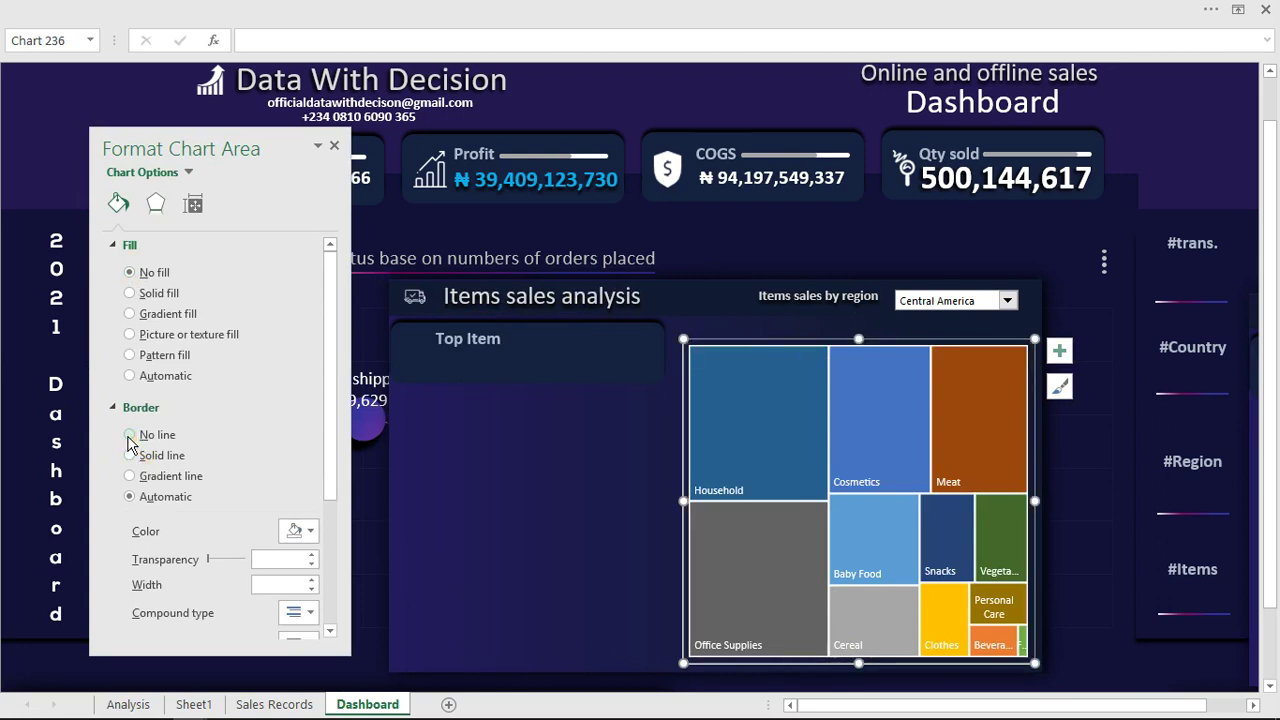
{"action": "left_click", "coordinate": [129, 455]}
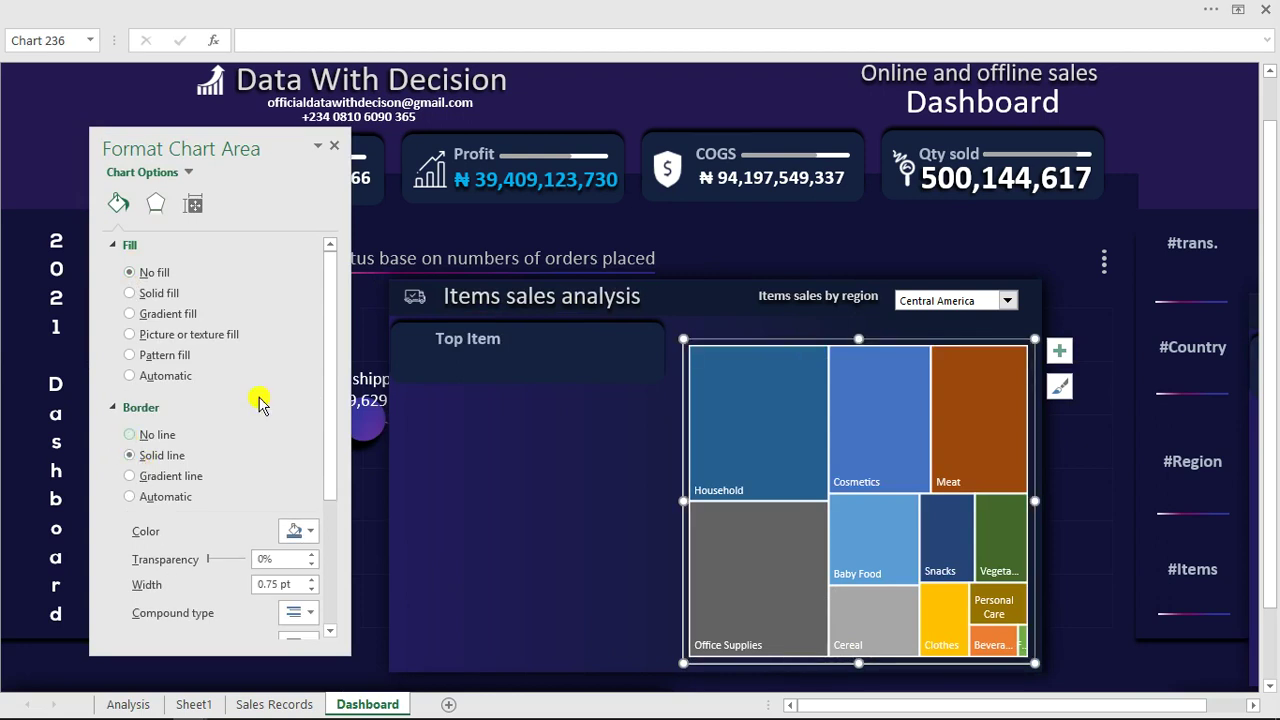
{"action": "left_click", "coordinate": [730, 340]}
{"action": "left_click", "coordinate": [150, 438]}
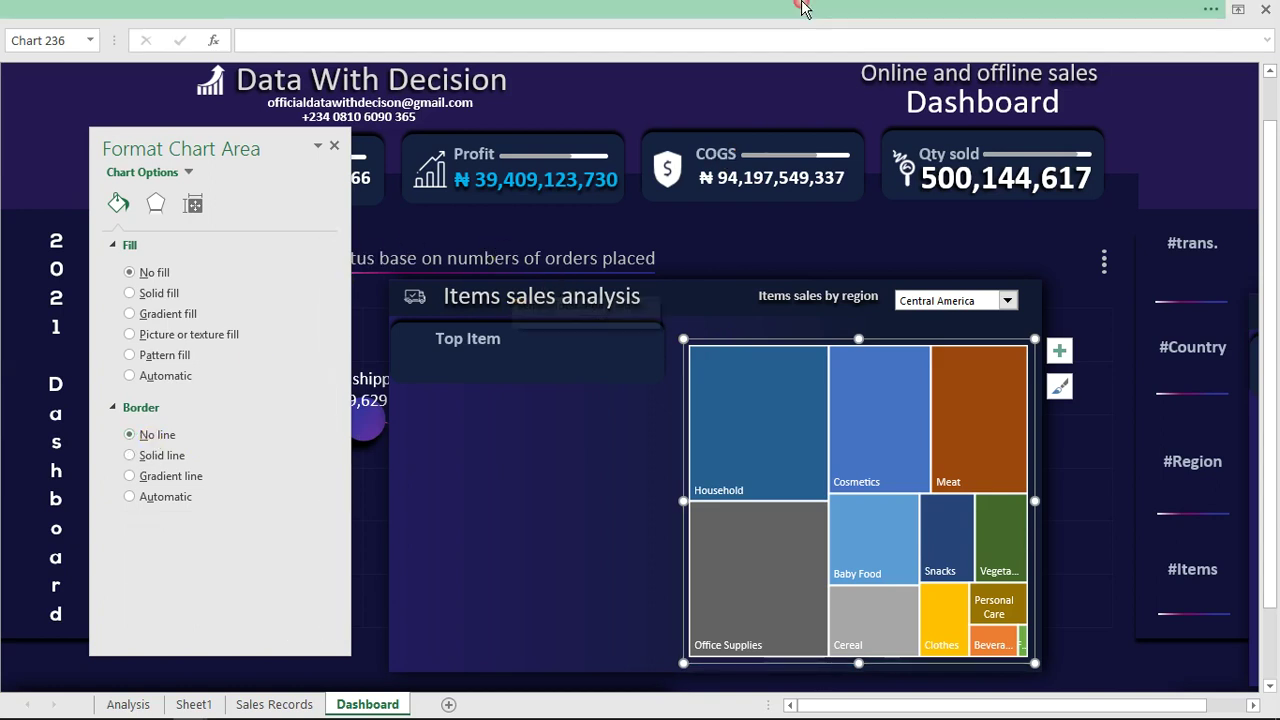
Step: Recolor the treemap with the blue monochromatic palette and deselect the chart
{"action": "left_click", "coordinate": [480, 9]}
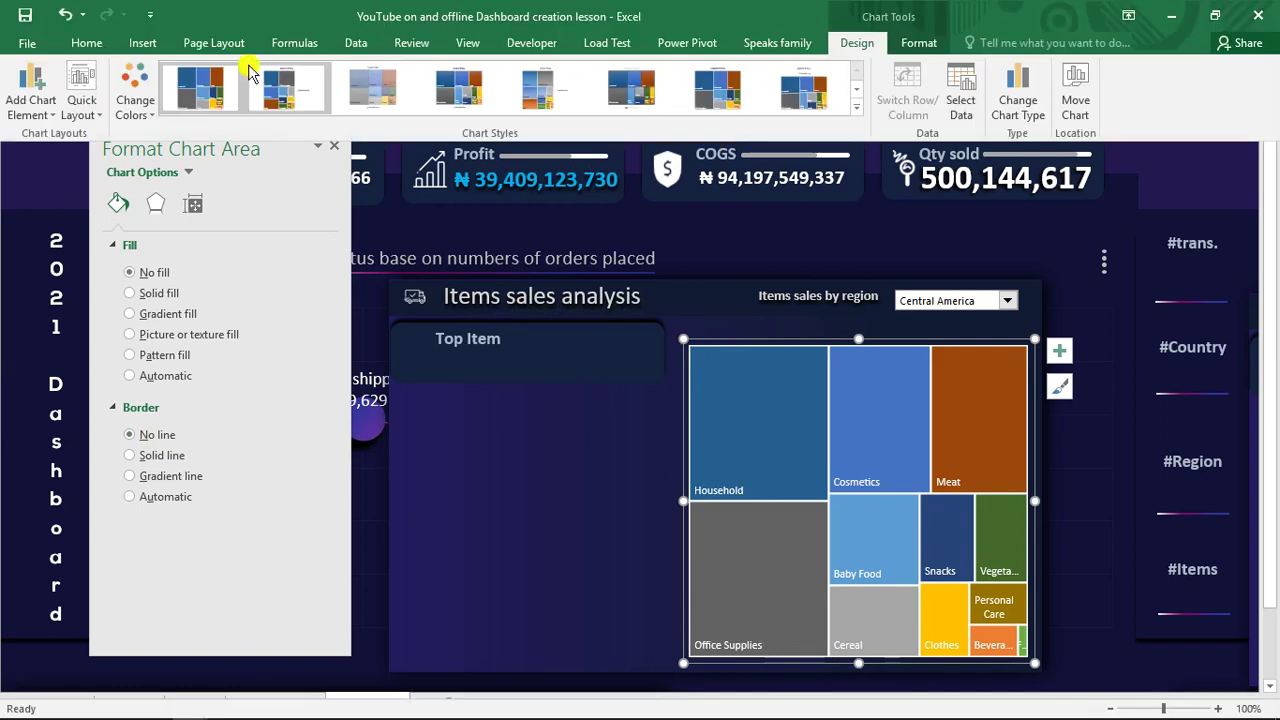
{"action": "left_click", "coordinate": [140, 100]}
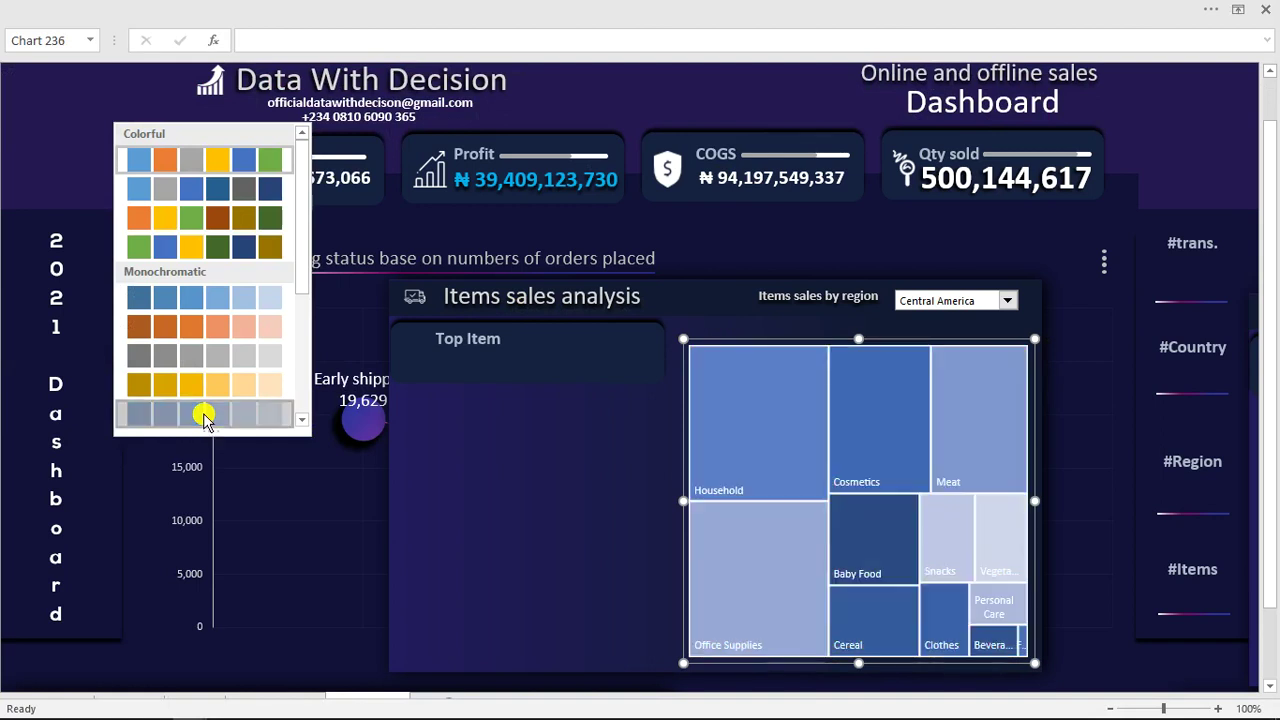
{"action": "left_click", "coordinate": [204, 416]}
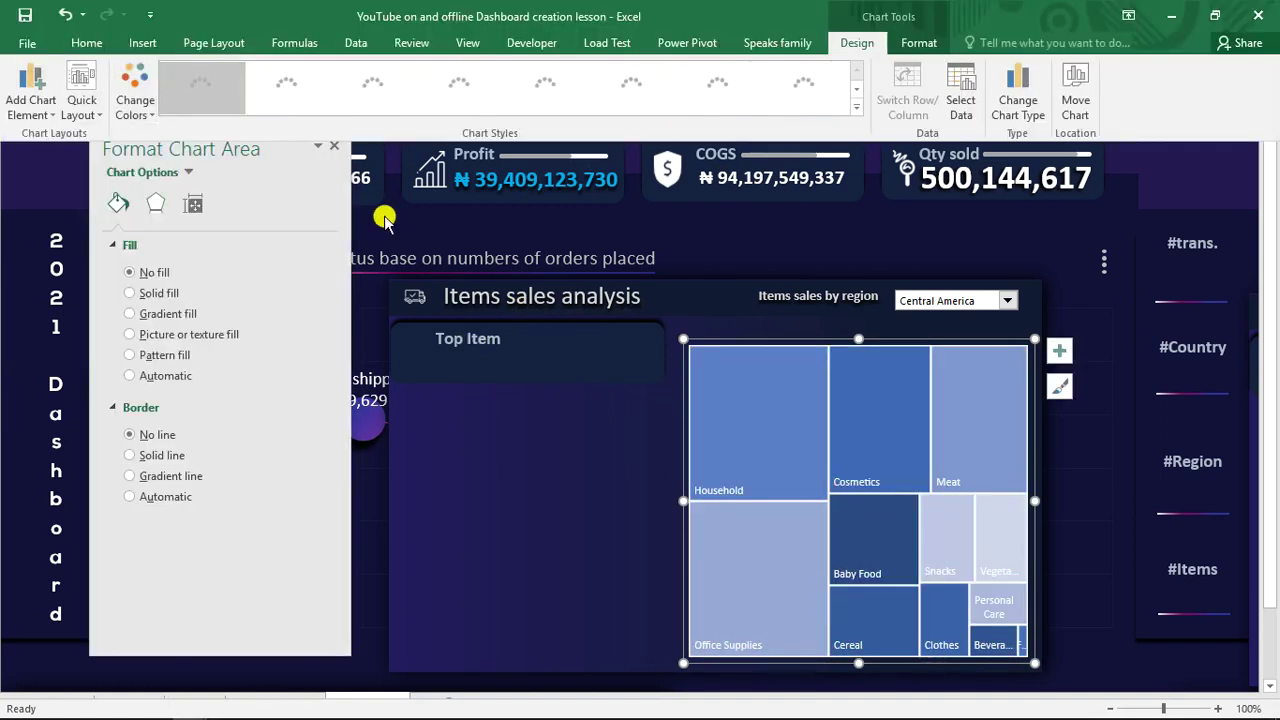
{"action": "key", "text": "ctrl+shift+F1"}
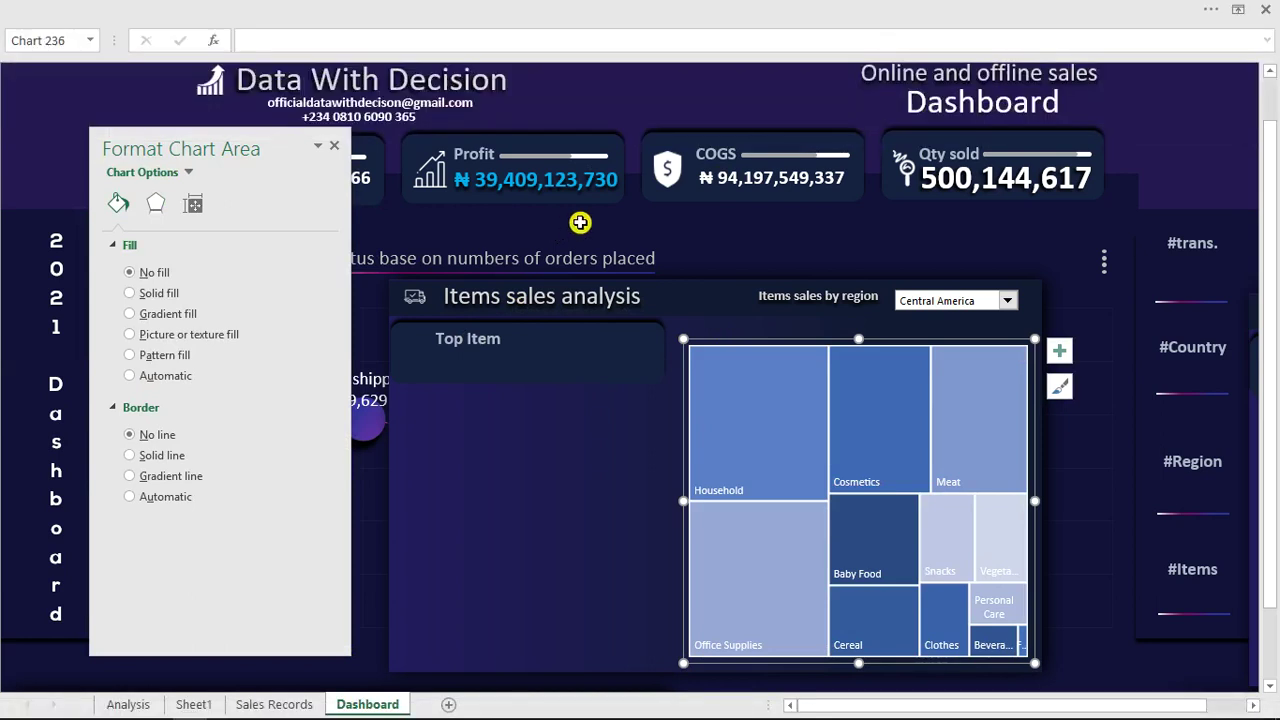
{"action": "left_click", "coordinate": [580, 219]}
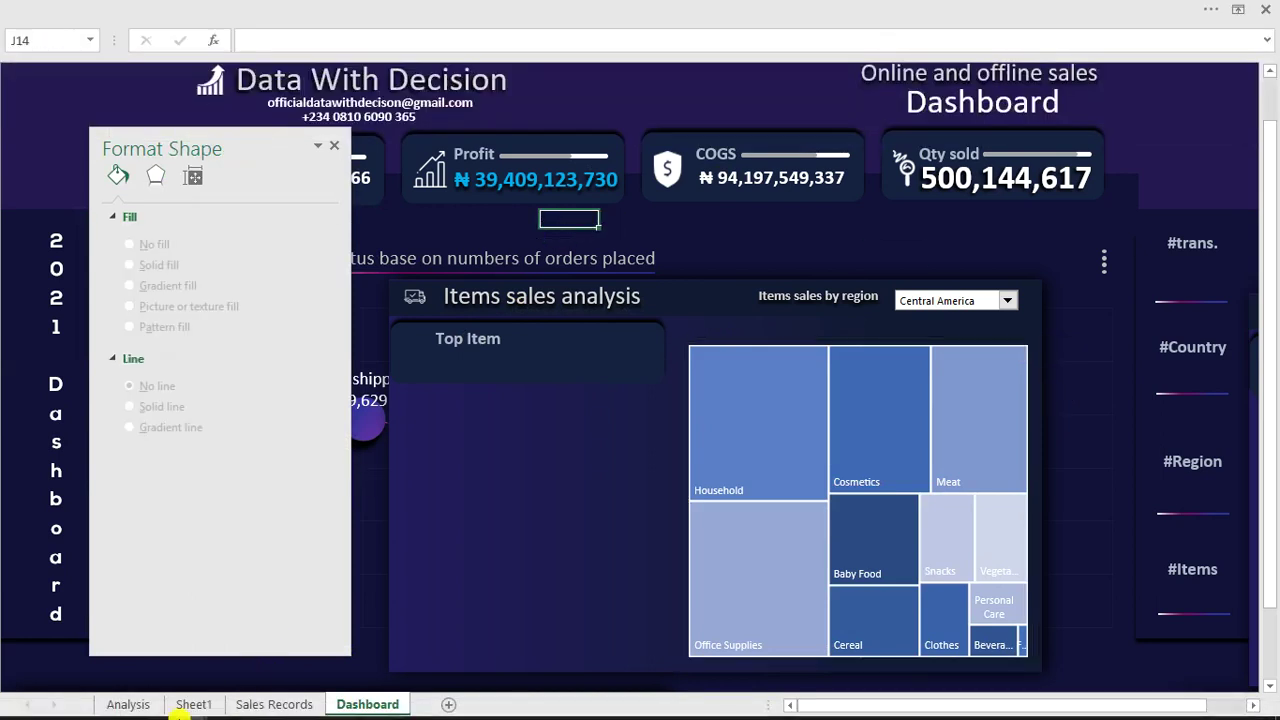
Step: Switch to the finished dashboard workbook and examine its Top Item card and item percentage bar chart
{"action": "mouse_move", "coordinate": [190, 700]}
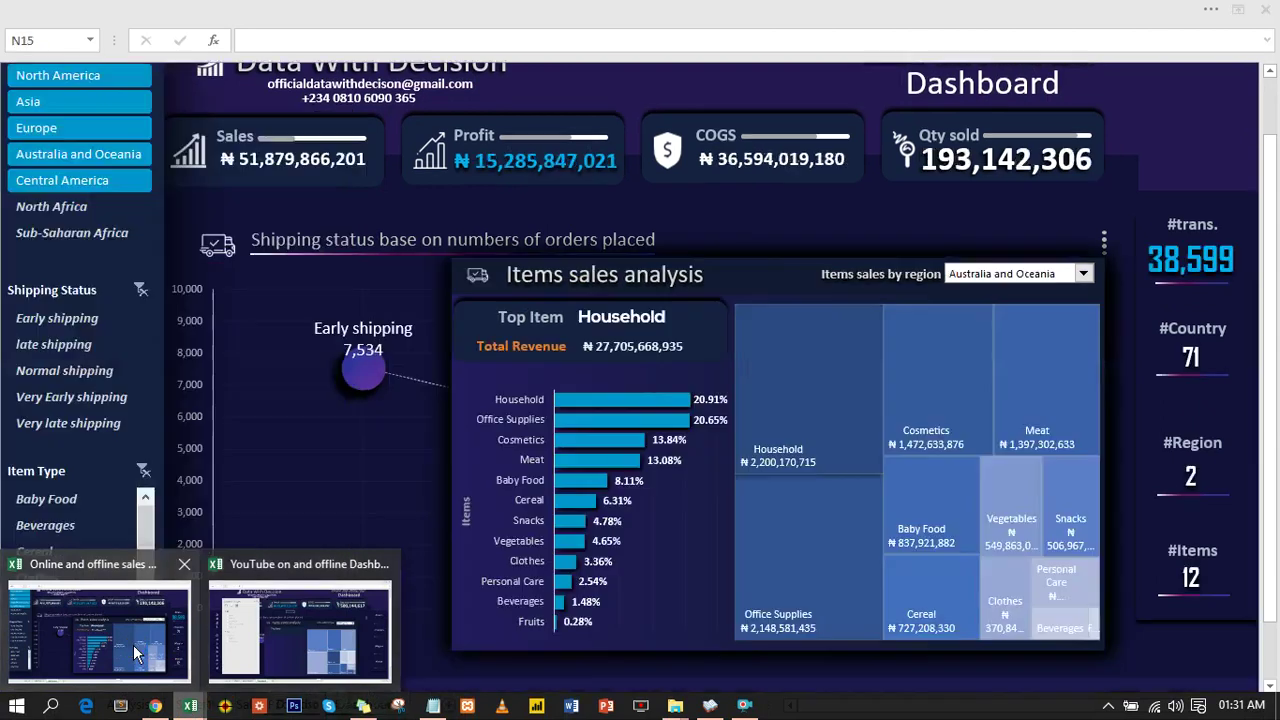
{"action": "left_click", "coordinate": [135, 652]}
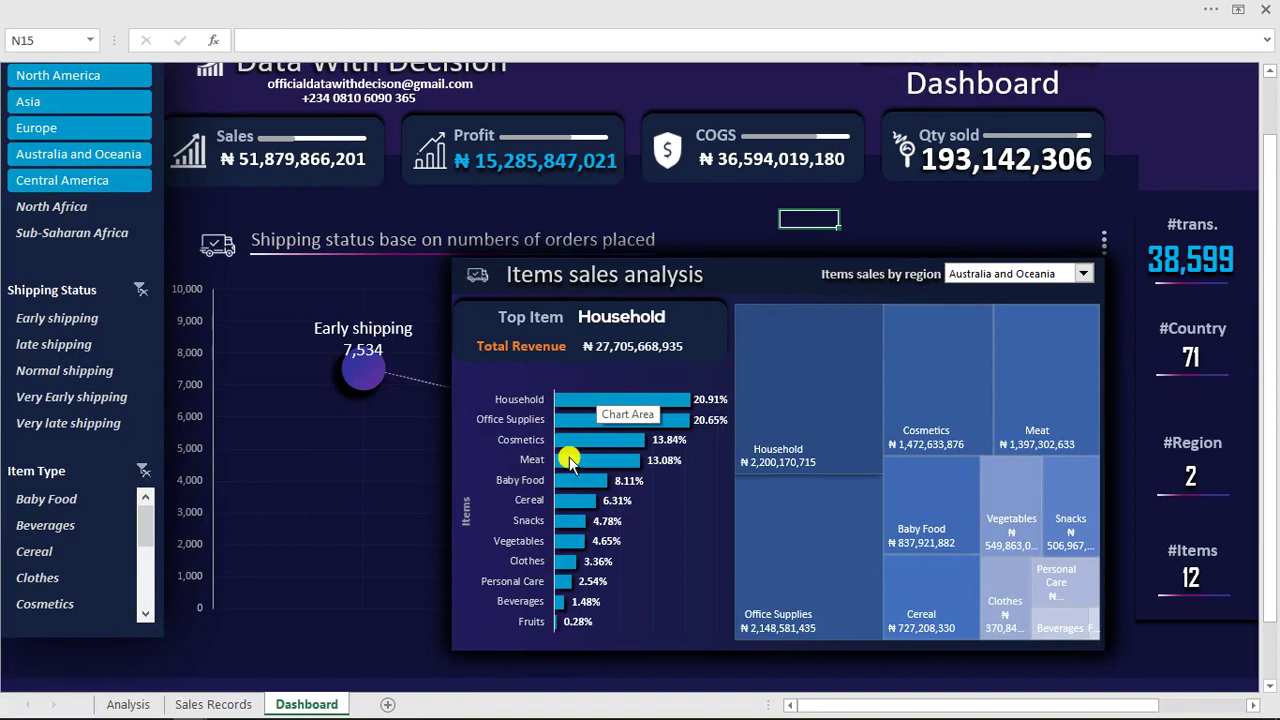
{"action": "mouse_move", "coordinate": [567, 455]}
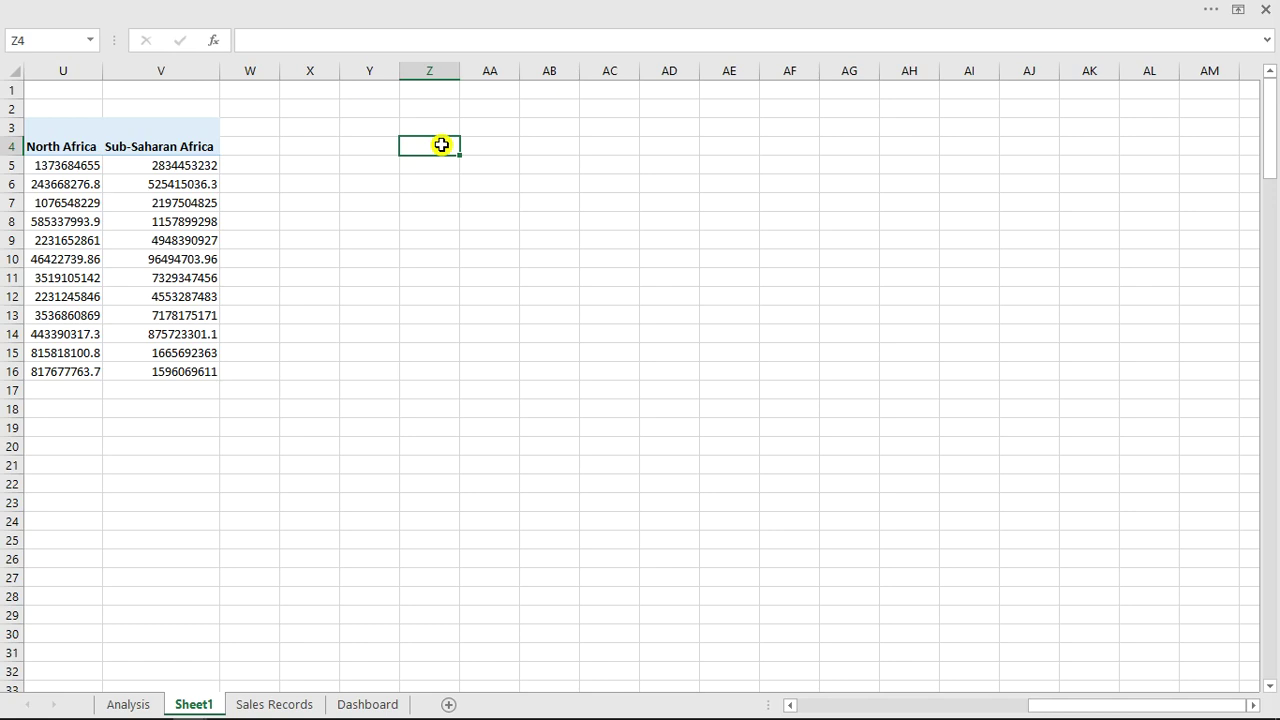
Step: Paste the country revenue PivotTable at Z4 on Sheet1 and remove its Country field
{"action": "key", "text": "ctrl+v"}
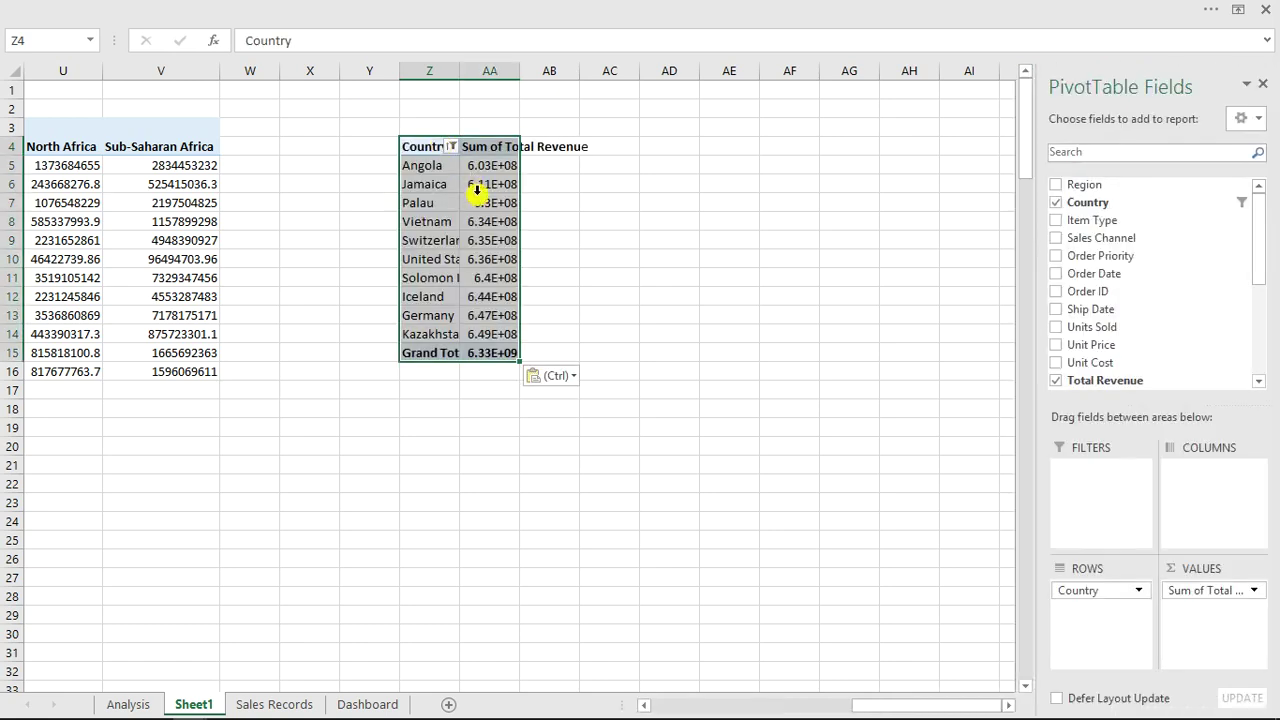
{"action": "left_click", "coordinate": [482, 198]}
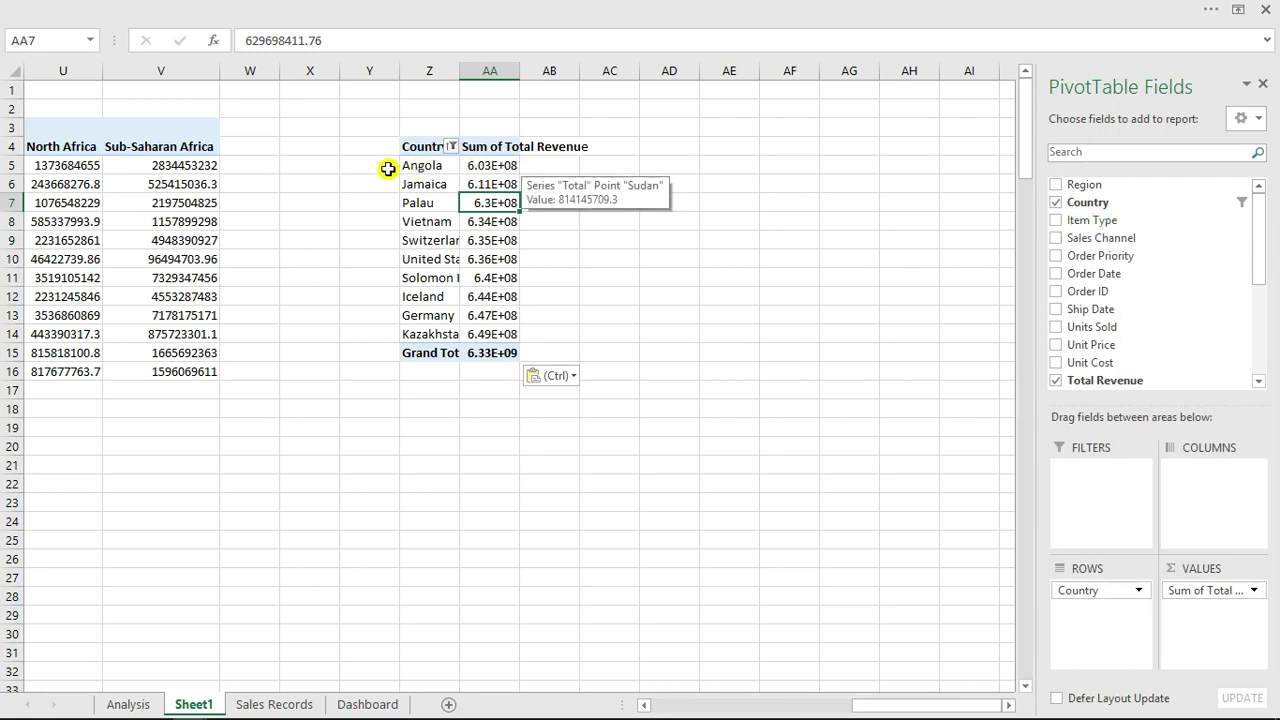
{"action": "left_click", "coordinate": [1056, 203]}
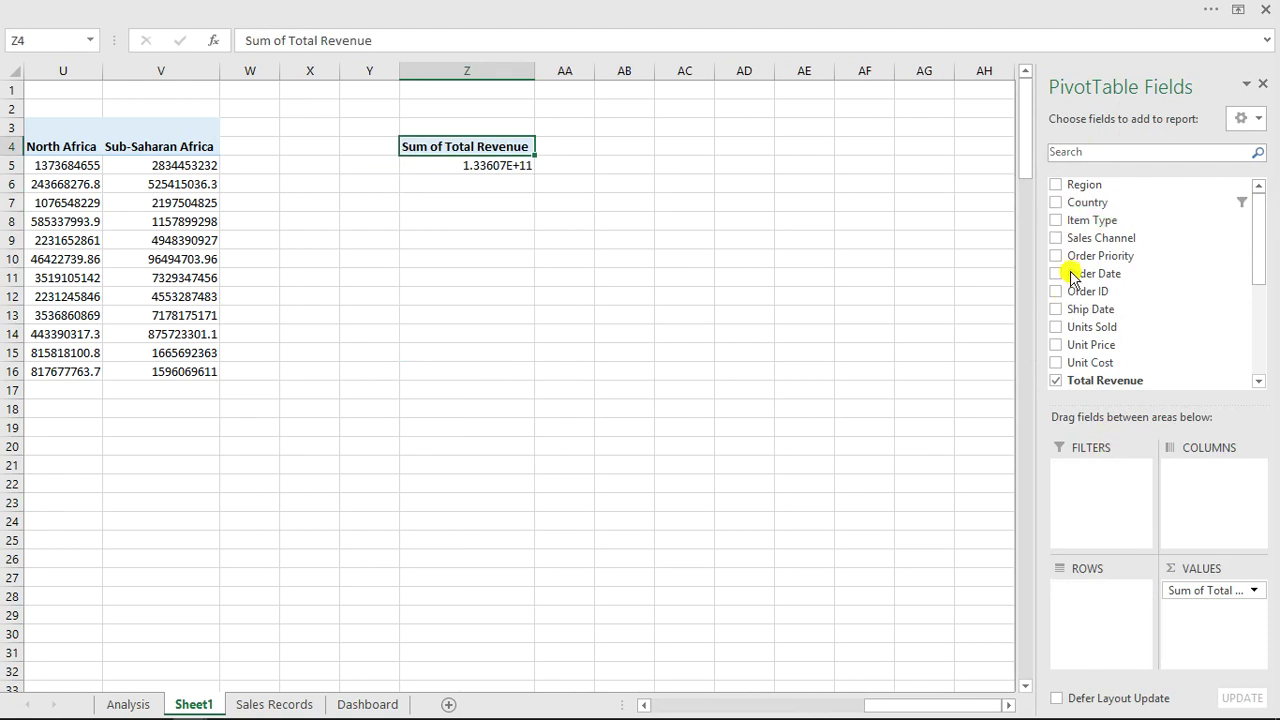
Step: Add Item Type to the PivotTable's rows and show its Total Revenue values as % of Column Total
{"action": "left_click", "coordinate": [1056, 221]}
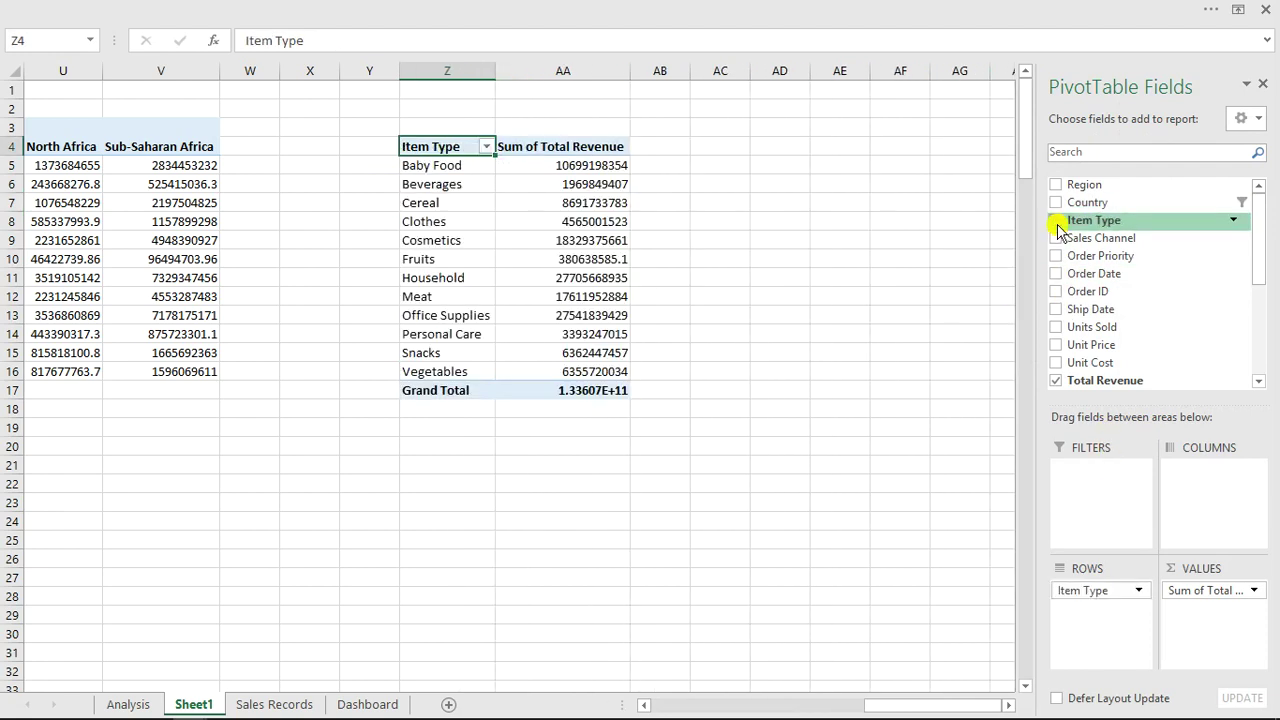
{"action": "left_click", "coordinate": [610, 183]}
{"action": "right_click", "coordinate": [611, 183]}
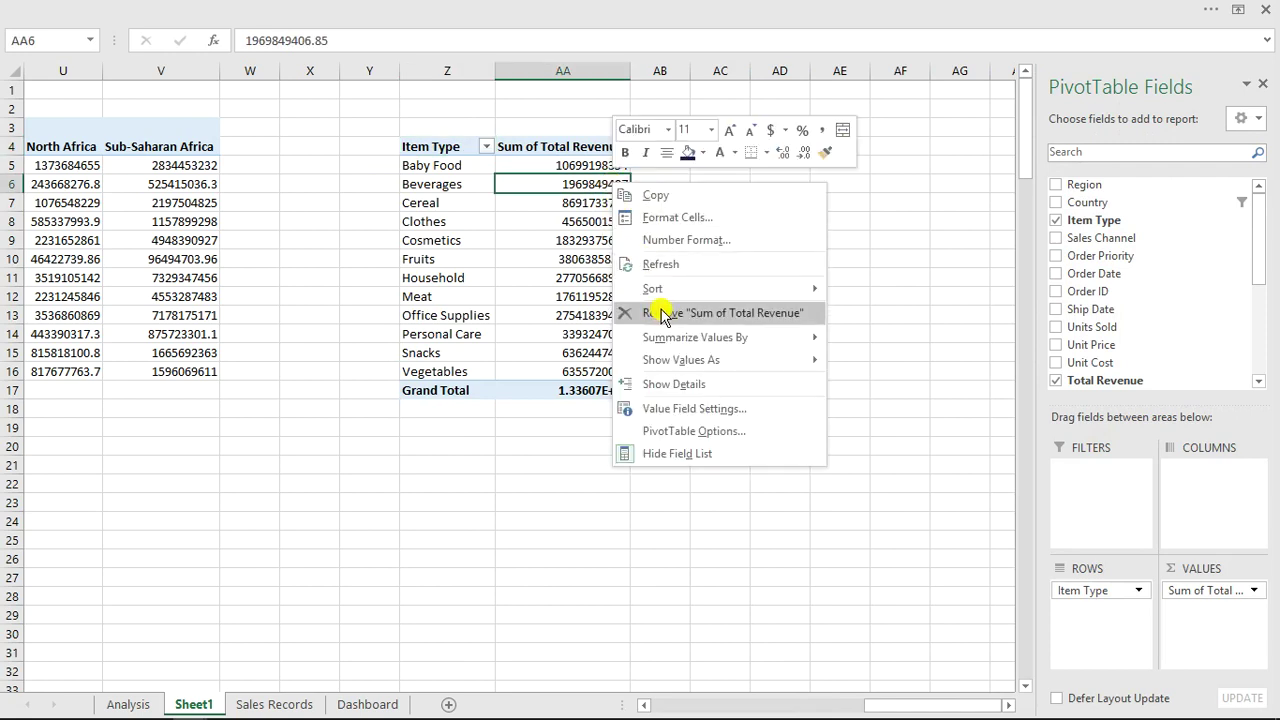
{"action": "mouse_move", "coordinate": [690, 347]}
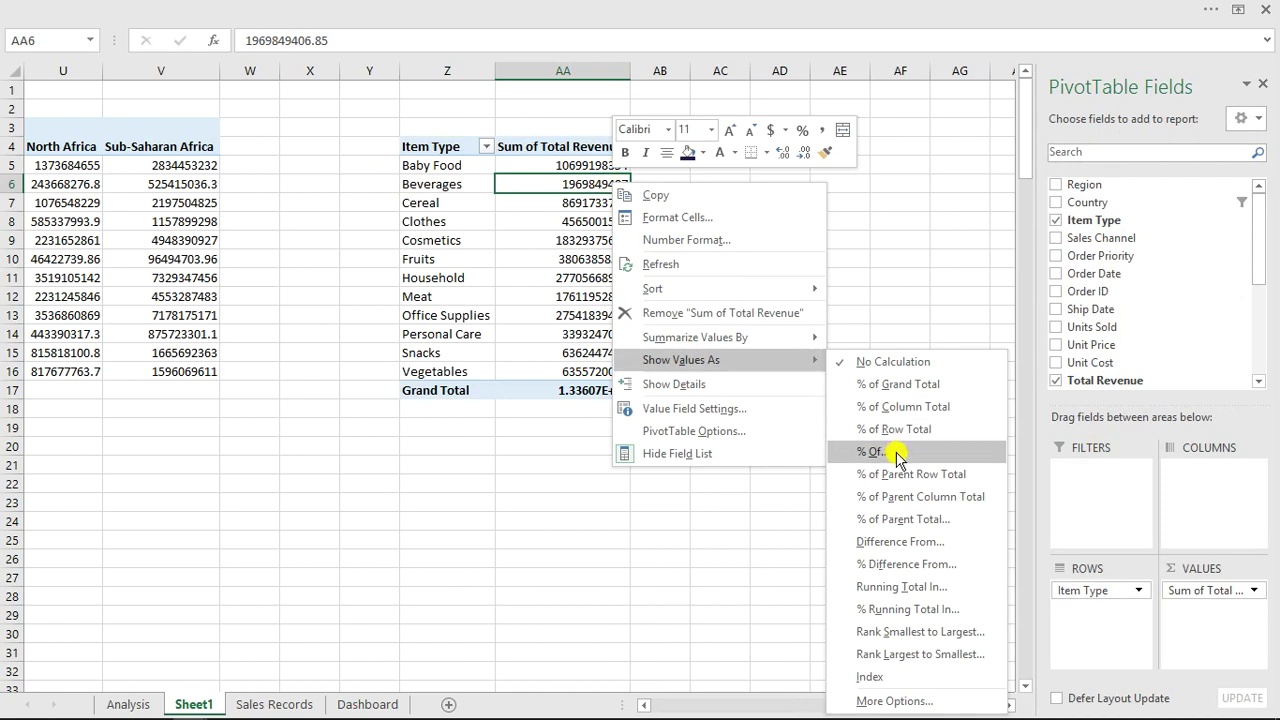
{"action": "left_click", "coordinate": [910, 407]}
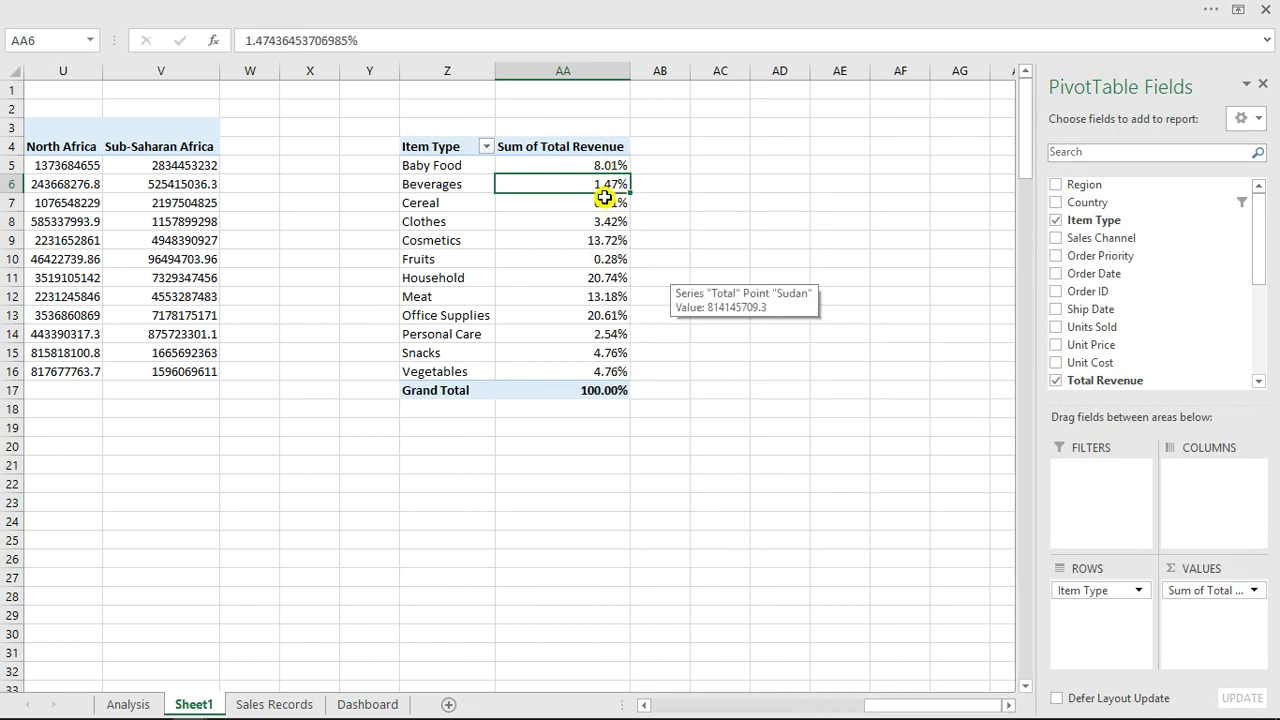
Step: Format the item revenue percentages in AA5:AA16 with one decimal place
{"action": "left_click_drag", "start_coordinate": [600, 166], "coordinate": [608, 371]}
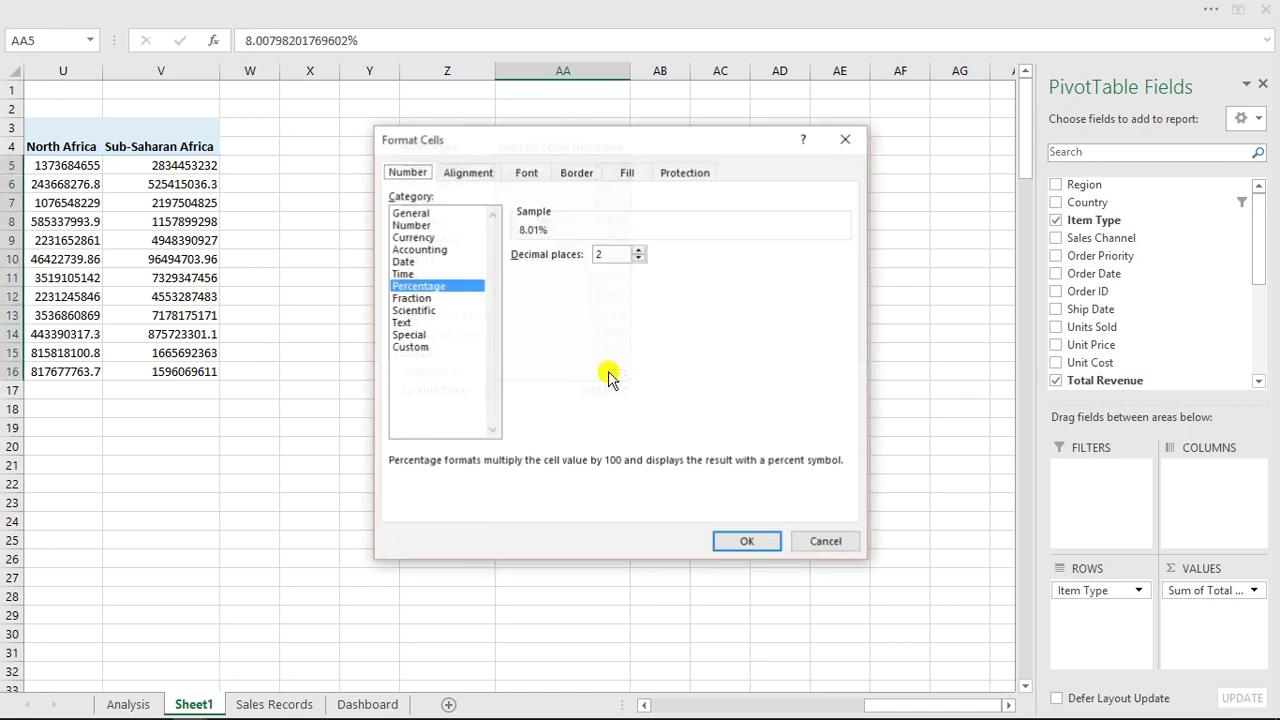
{"action": "left_click", "coordinate": [639, 258]}
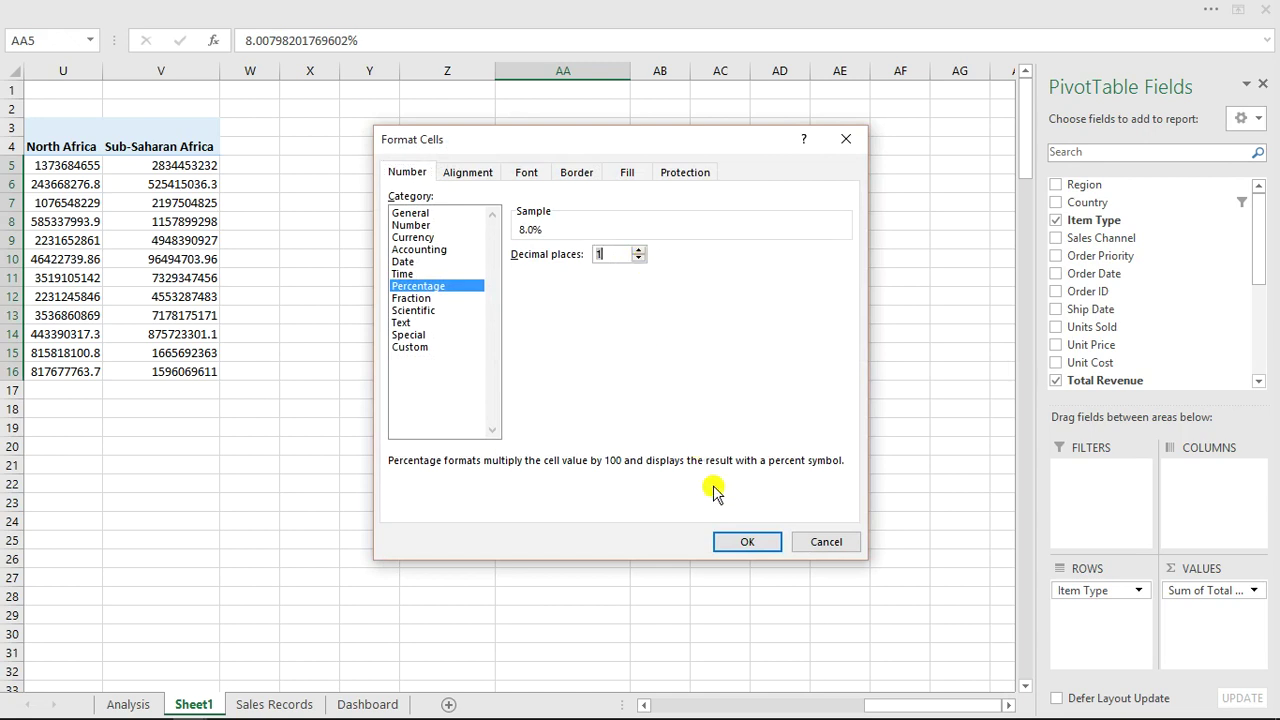
{"action": "left_click", "coordinate": [740, 548]}
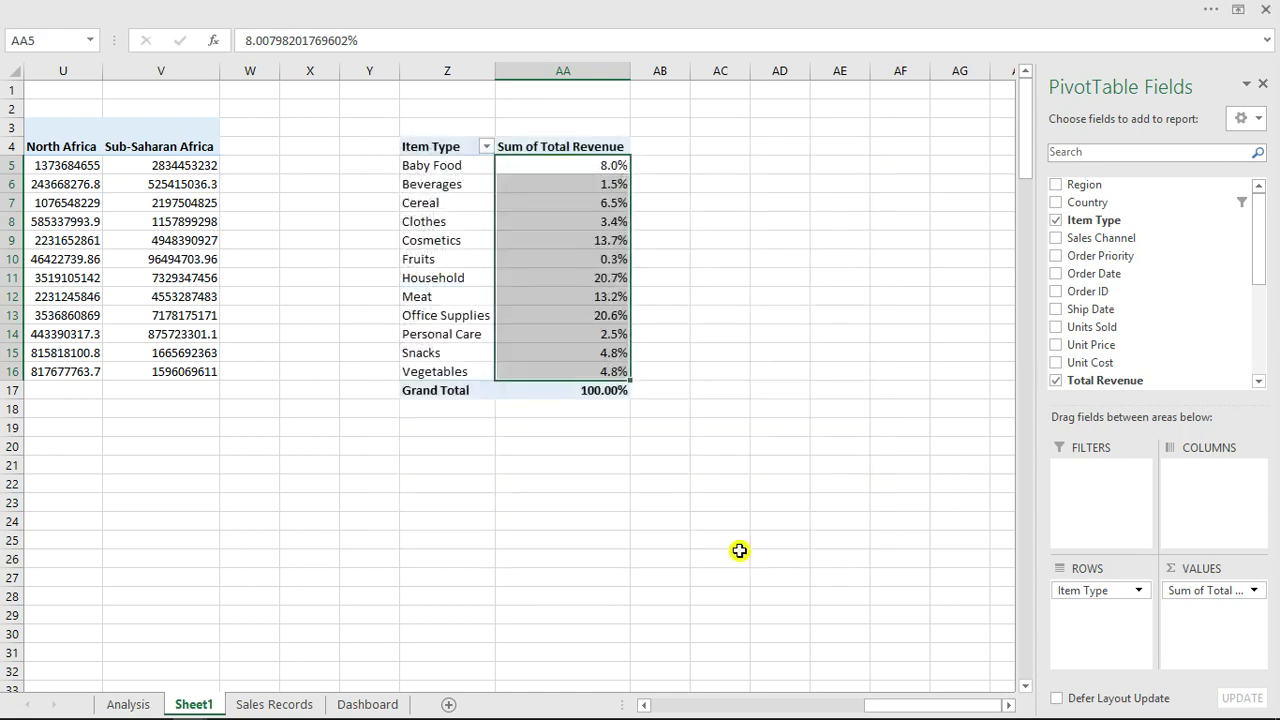
Step: Insert a Clustered Bar PivotChart from the item percentage PivotTable
{"action": "left_click", "coordinate": [547, 246]}
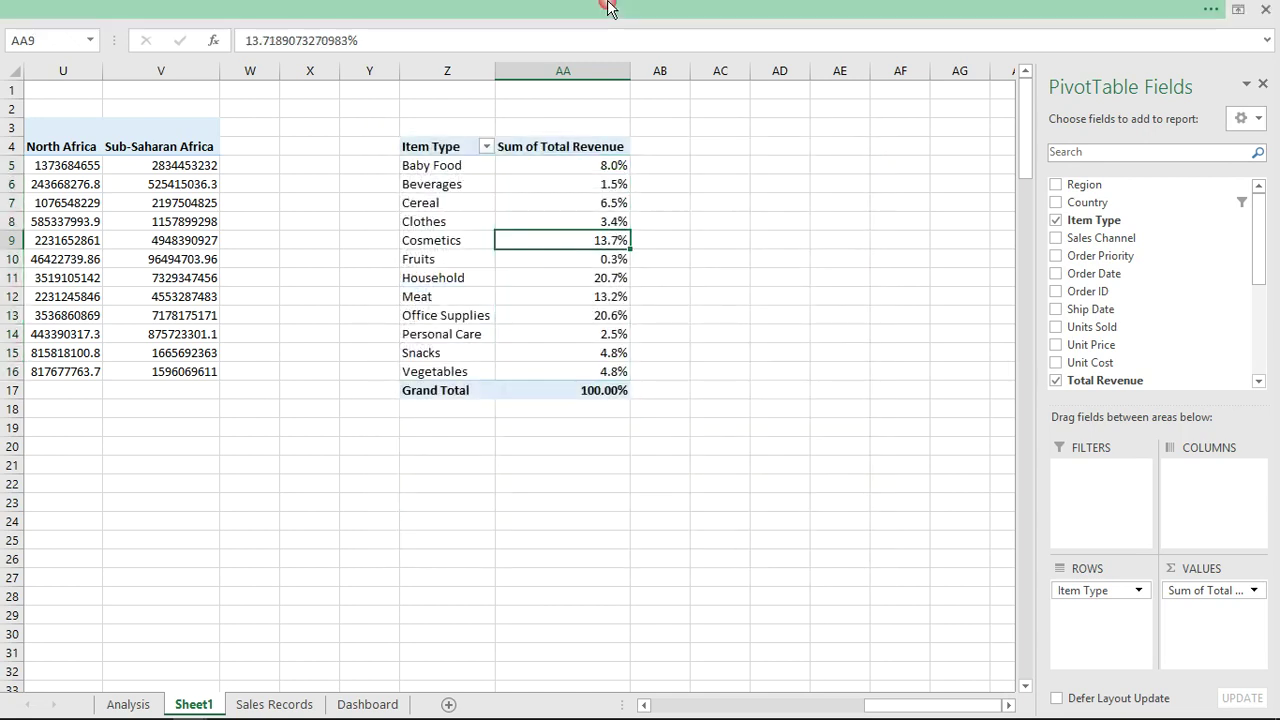
{"action": "left_click", "coordinate": [614, 10]}
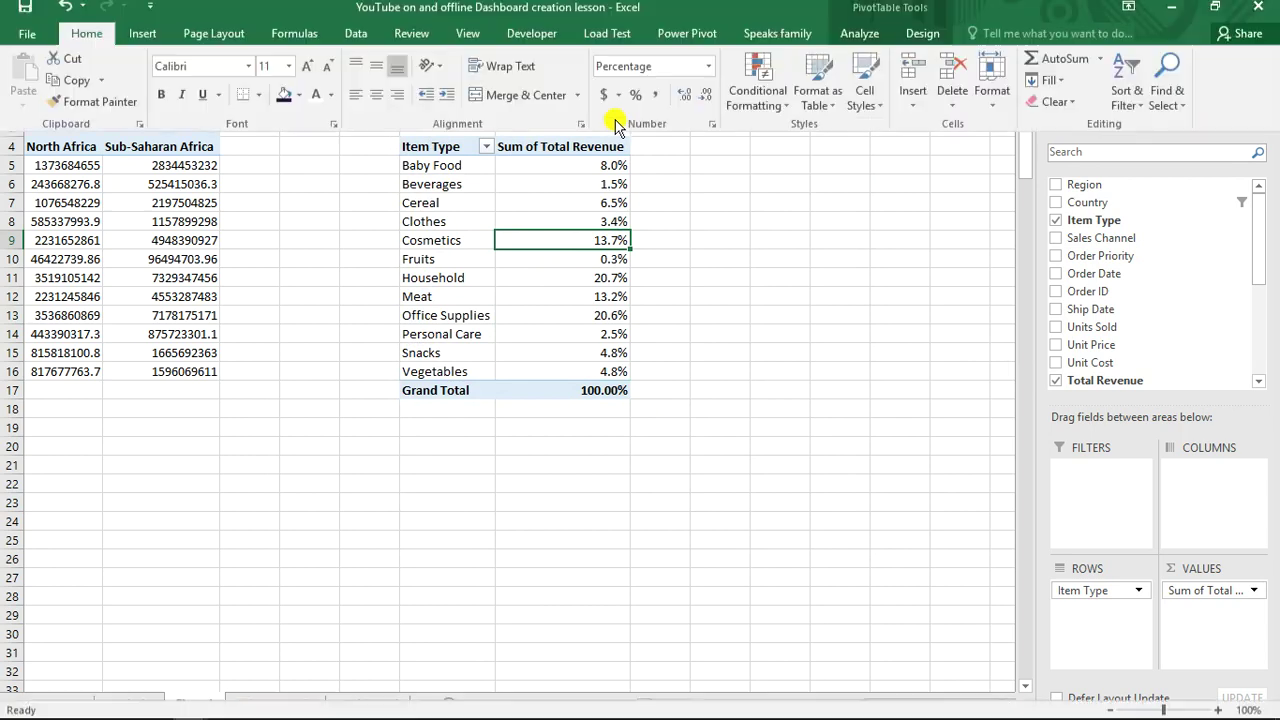
{"action": "left_click", "coordinate": [858, 44]}
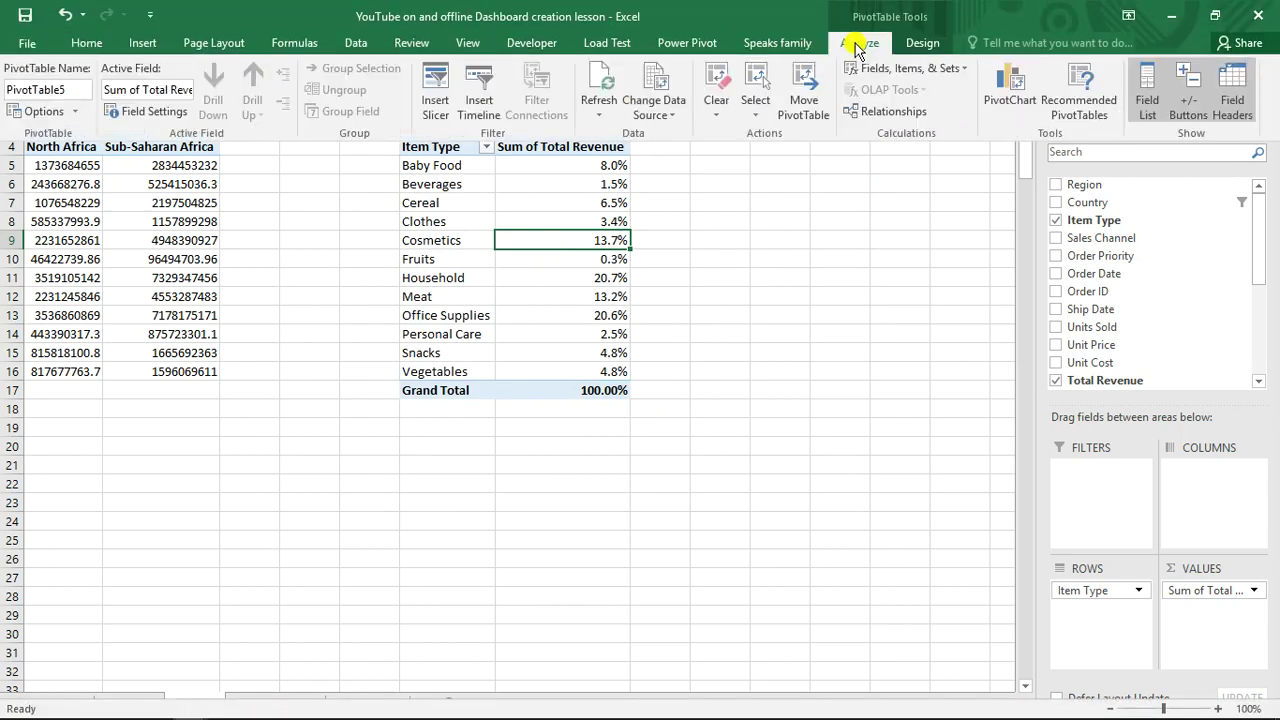
{"action": "left_click", "coordinate": [1000, 80]}
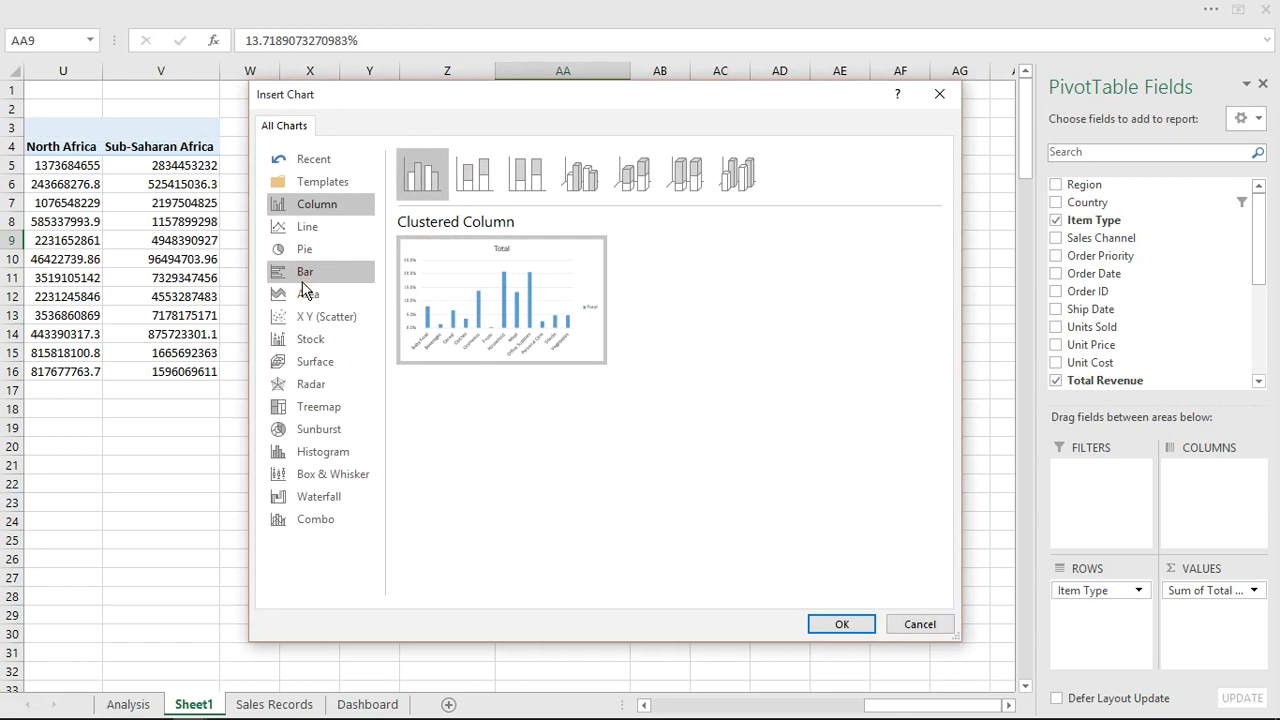
{"action": "left_click", "coordinate": [304, 276]}
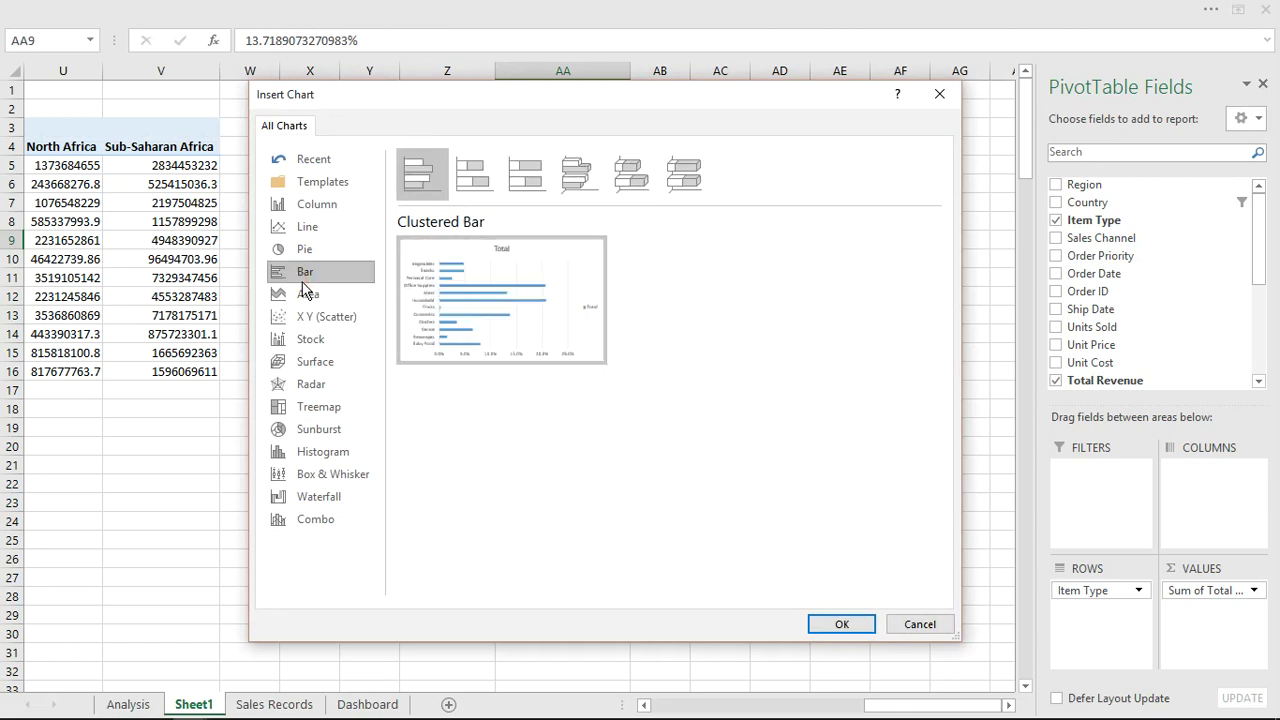
{"action": "left_click", "coordinate": [819, 626]}
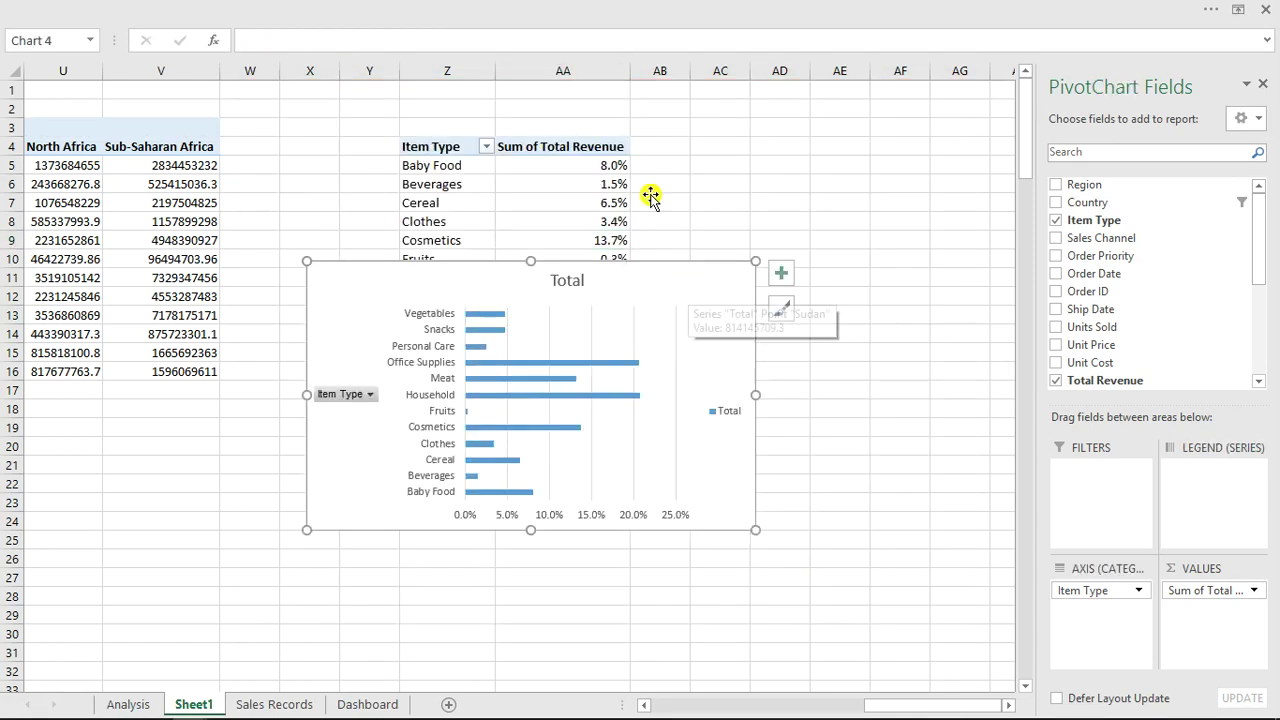
Step: Sort the item PivotTable by Sum of Total Revenue from smallest to largest
{"action": "left_click", "coordinate": [609, 222]}
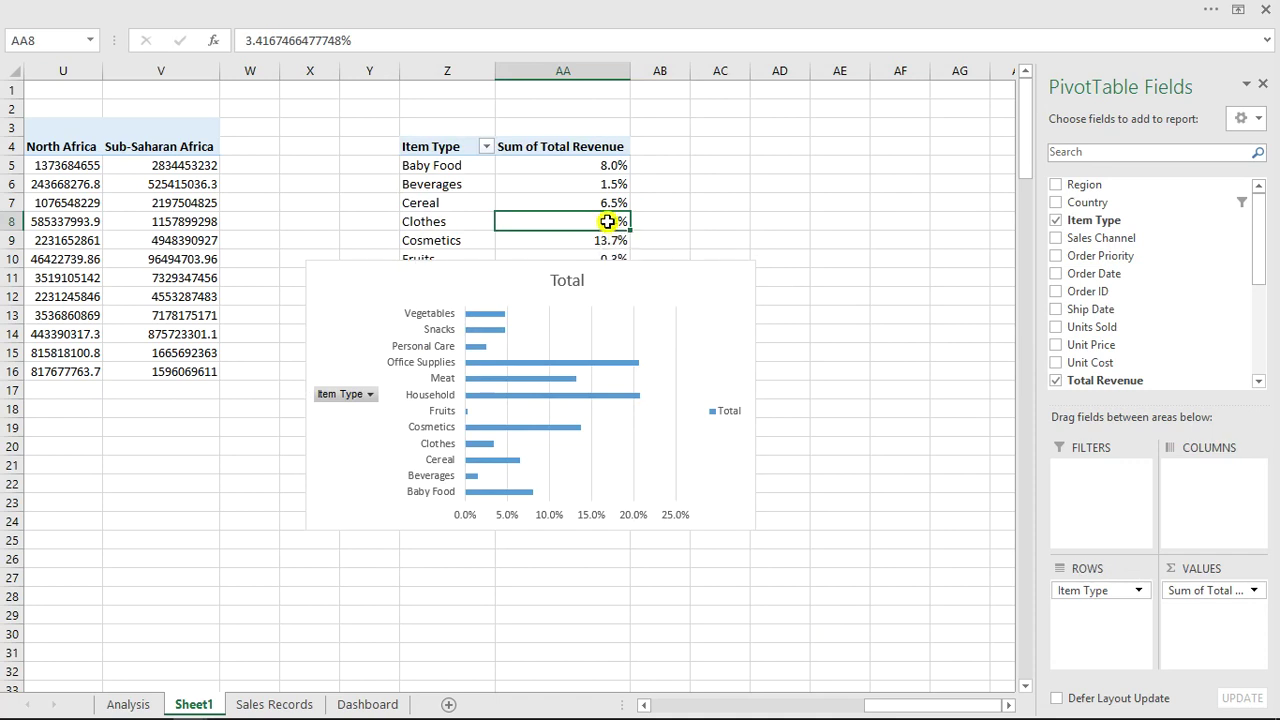
{"action": "right_click", "coordinate": [608, 224]}
{"action": "mouse_move", "coordinate": [676, 335]}
{"action": "left_click", "coordinate": [860, 332]}
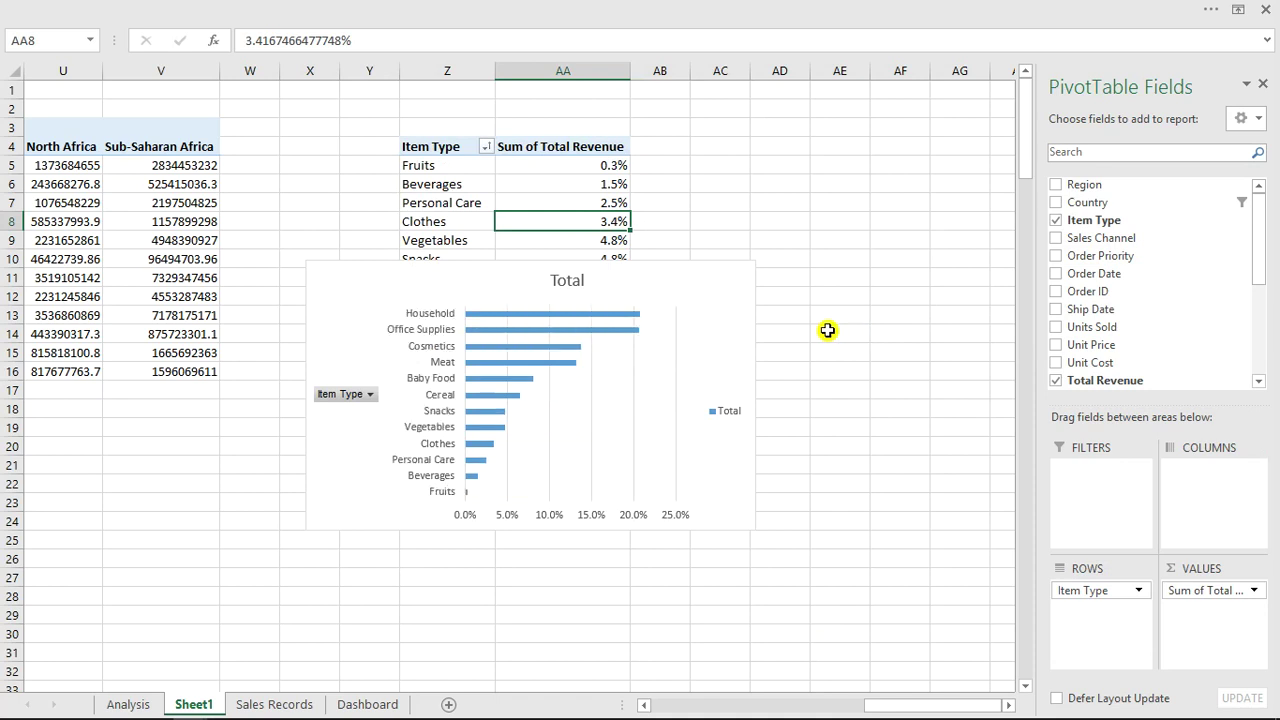
Step: Delete the title, legend and percentage axis from the item bar chart
{"action": "left_click", "coordinate": [580, 278]}
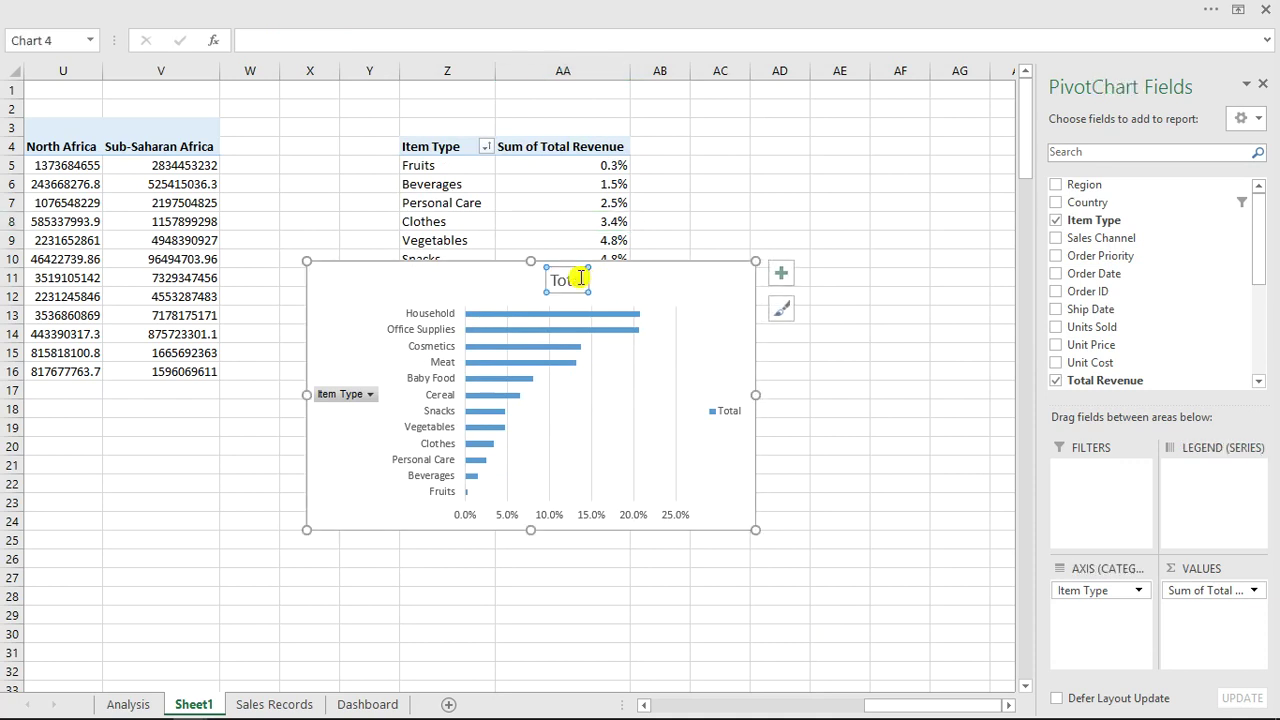
{"action": "key", "text": "Delete"}
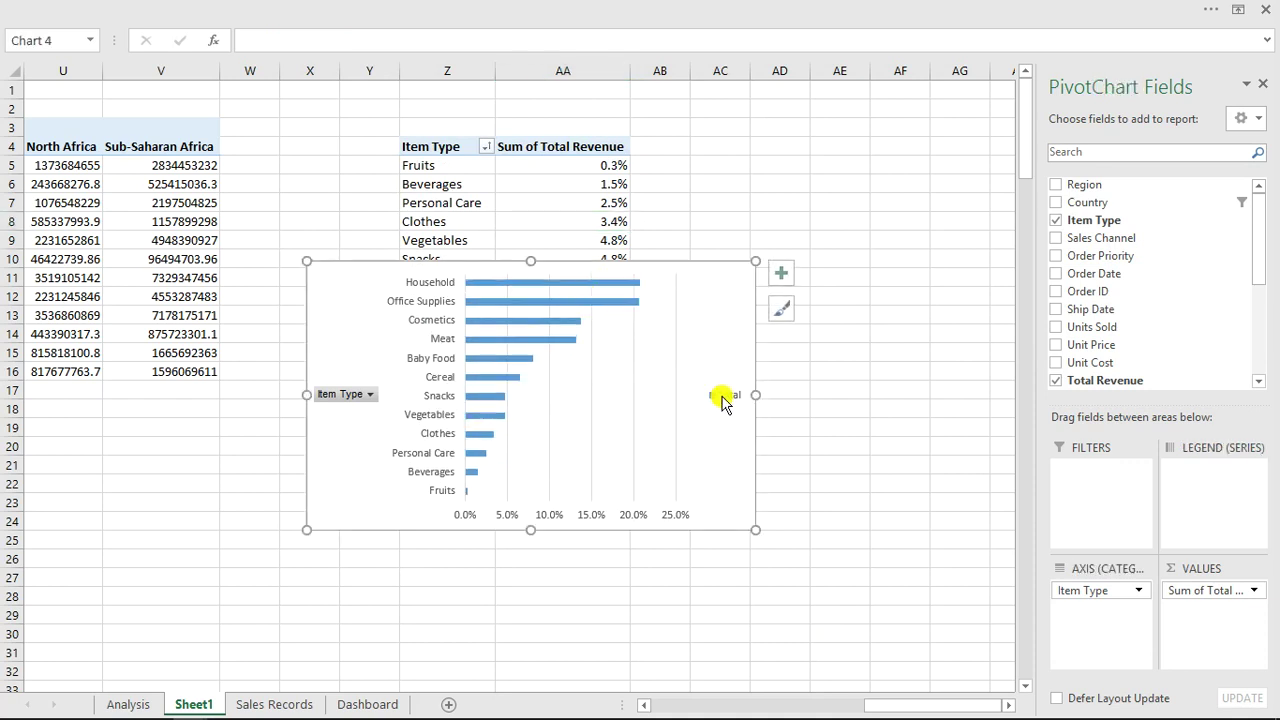
{"action": "left_click", "coordinate": [723, 398]}
{"action": "key", "text": "Delete"}
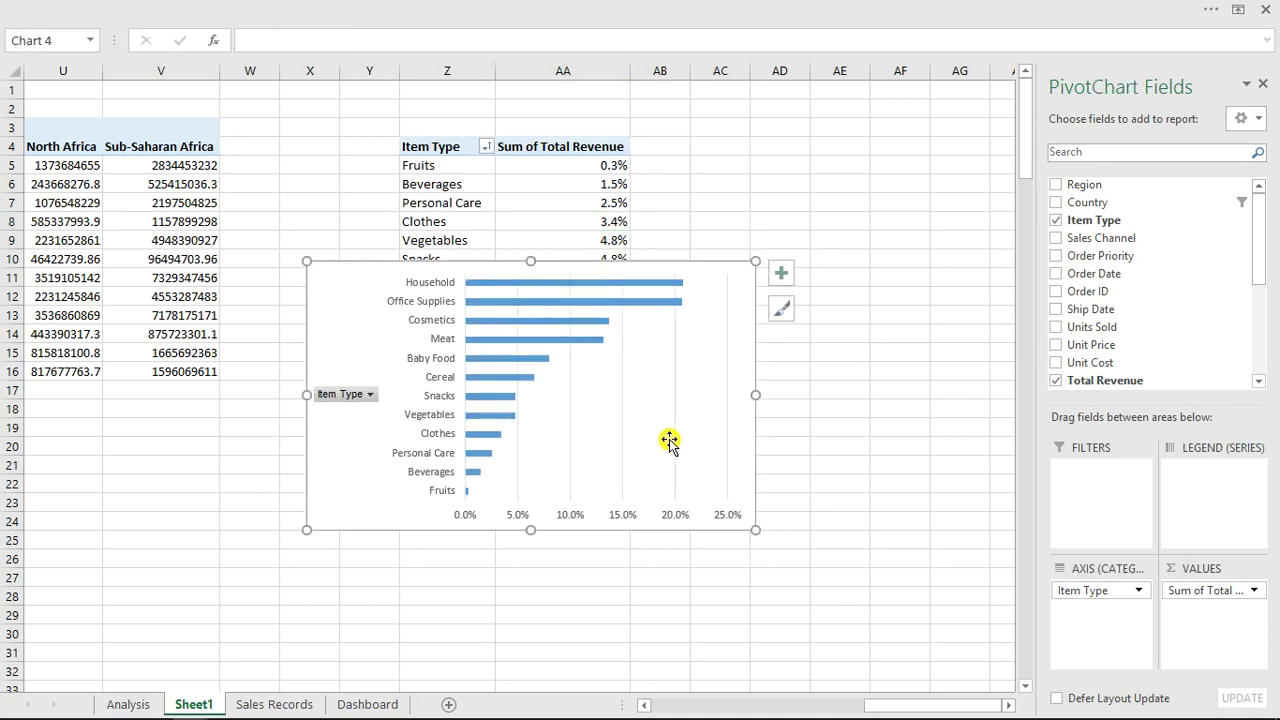
{"action": "left_click", "coordinate": [627, 520]}
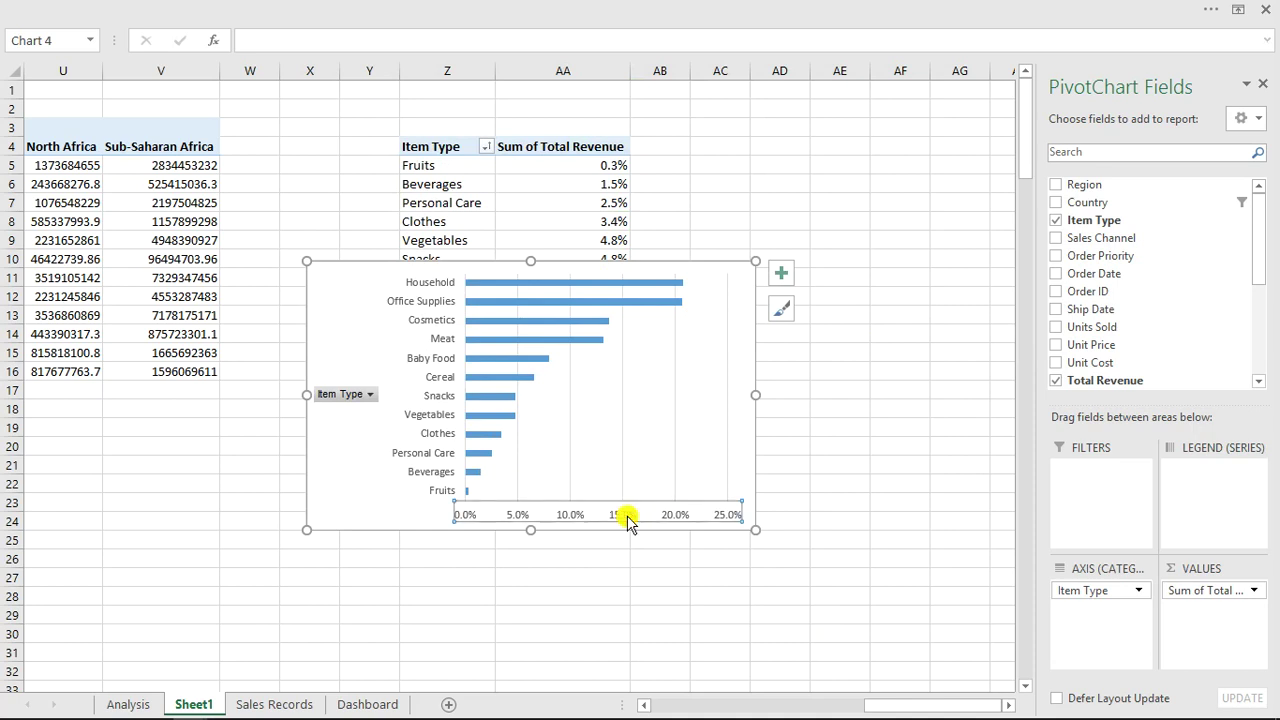
{"action": "key", "text": "Delete"}
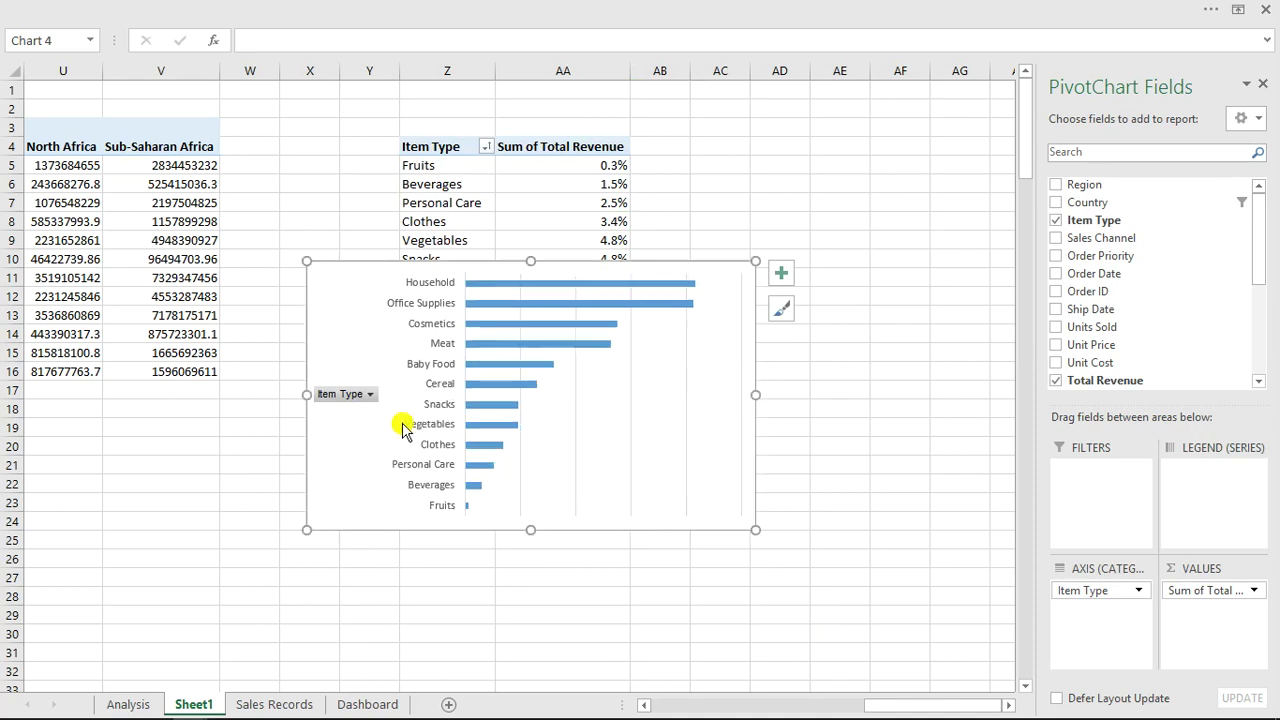
Step: Hide all field buttons on the item bar chart and make the chart narrower
{"action": "right_click", "coordinate": [340, 397]}
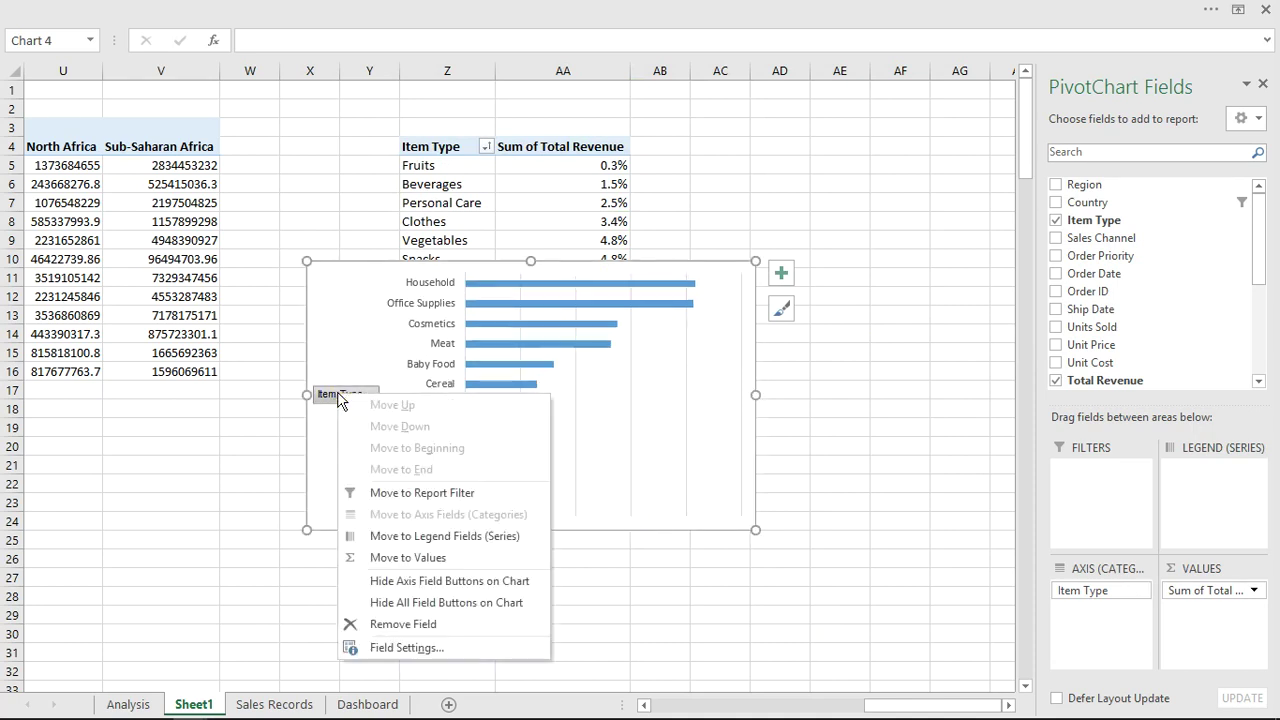
{"action": "left_click", "coordinate": [400, 603]}
{"action": "left_click_drag", "start_coordinate": [756, 394], "coordinate": [597, 390]}
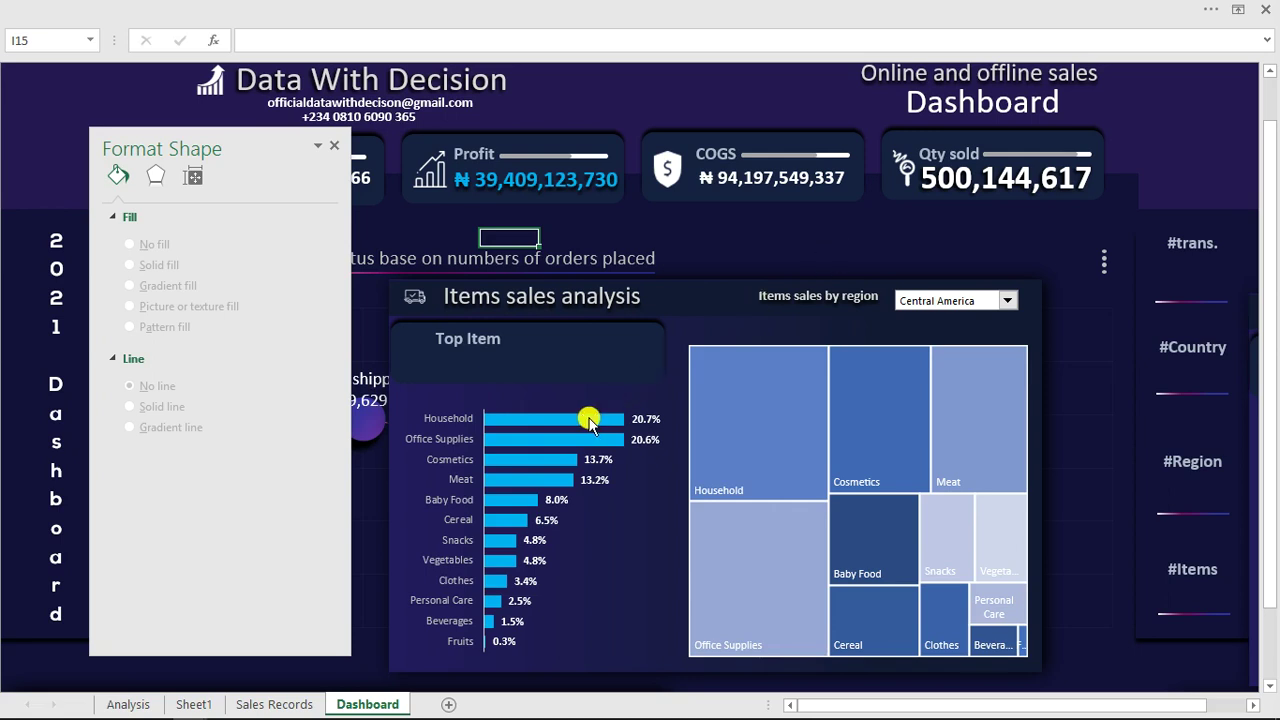
Step: Apply the first outer shadow preset with 0% transparency to the dashboard's item bars, and deselect the chart
{"action": "left_click", "coordinate": [580, 400]}
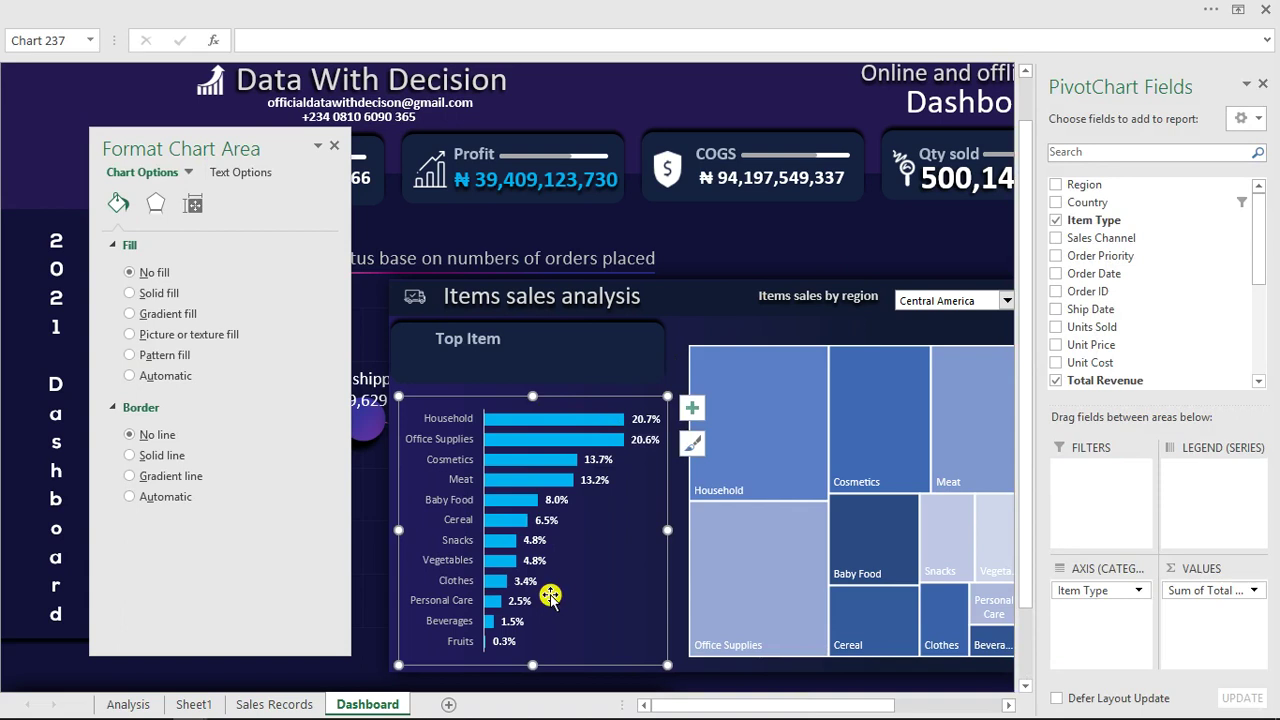
{"action": "left_click", "coordinate": [539, 445]}
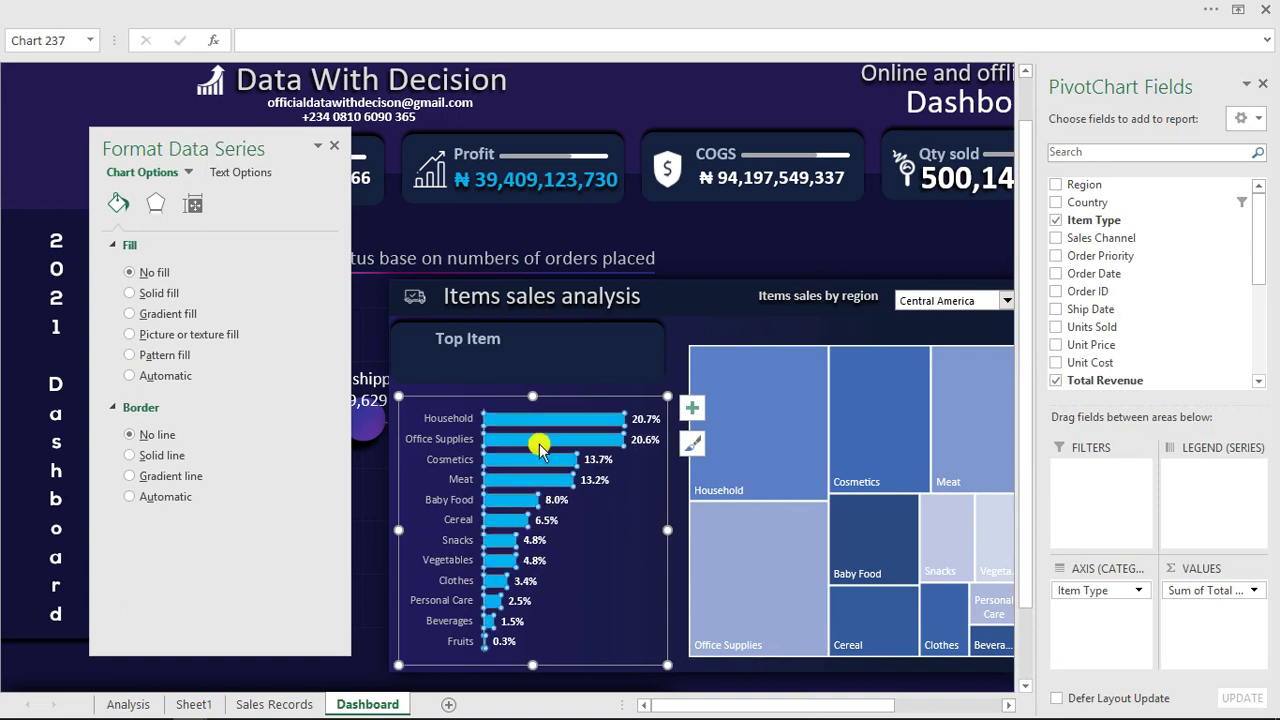
{"action": "left_click", "coordinate": [152, 205]}
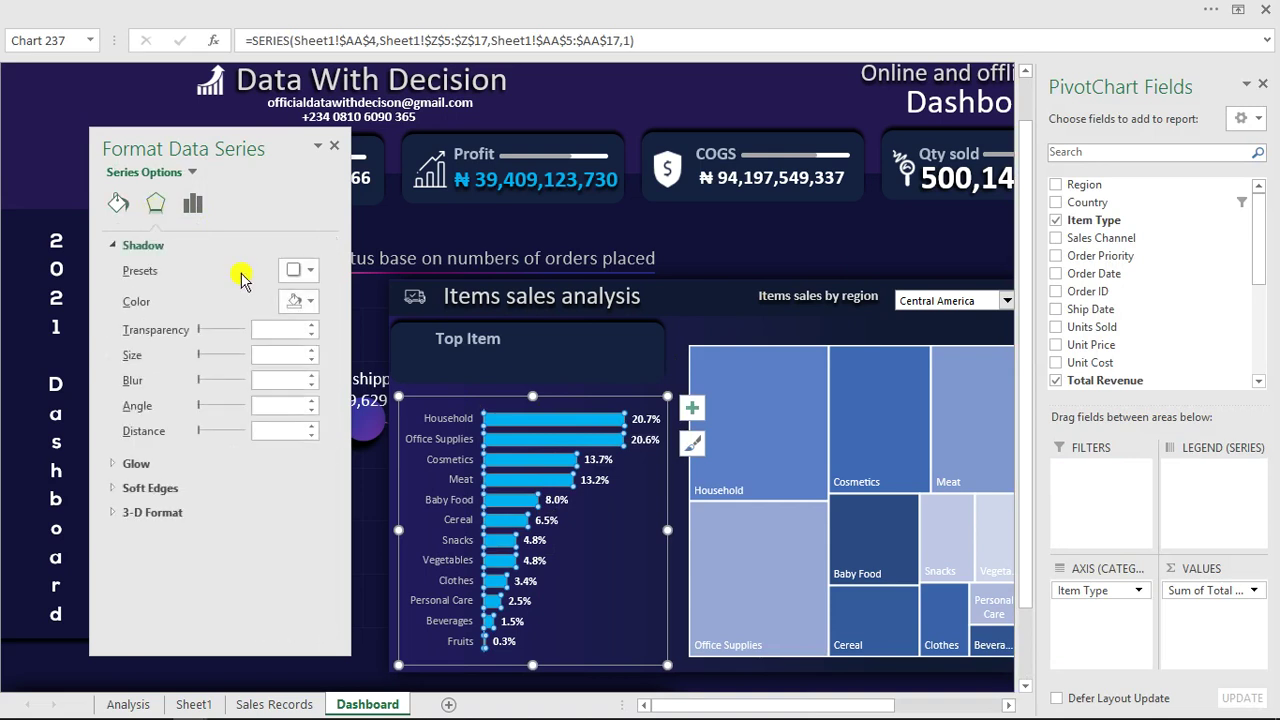
{"action": "left_click", "coordinate": [311, 271]}
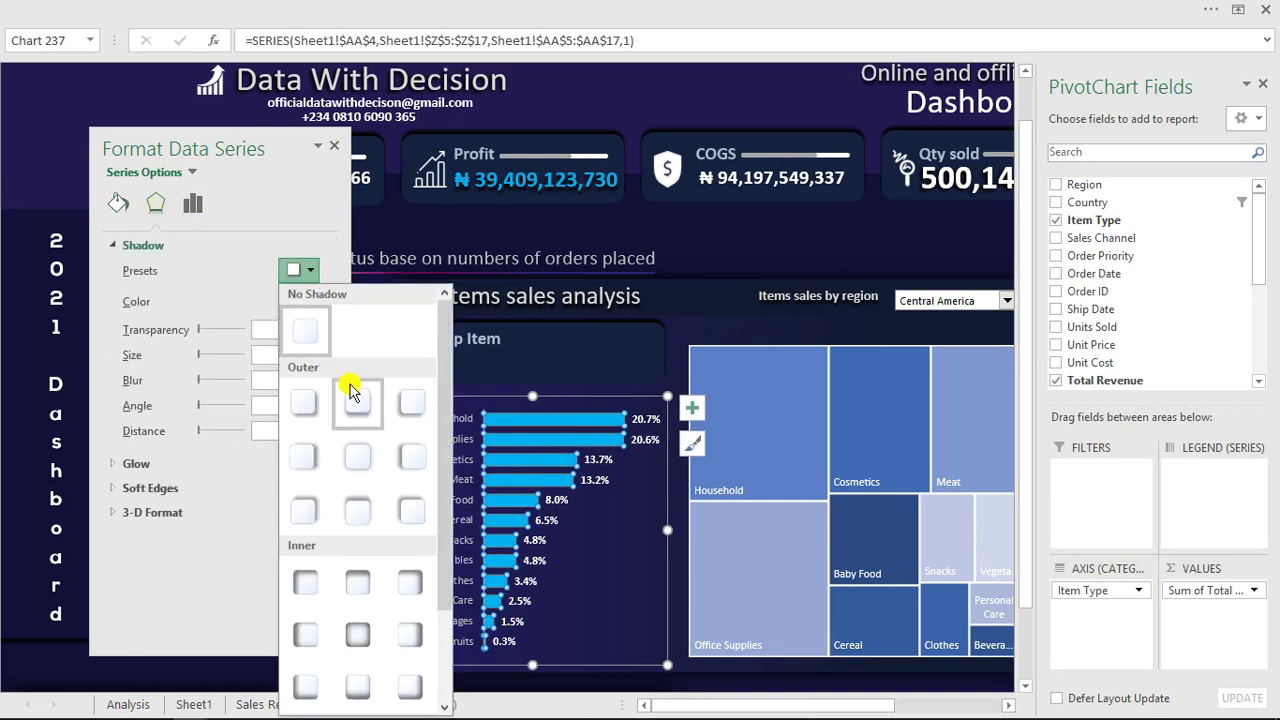
{"action": "left_click", "coordinate": [322, 401]}
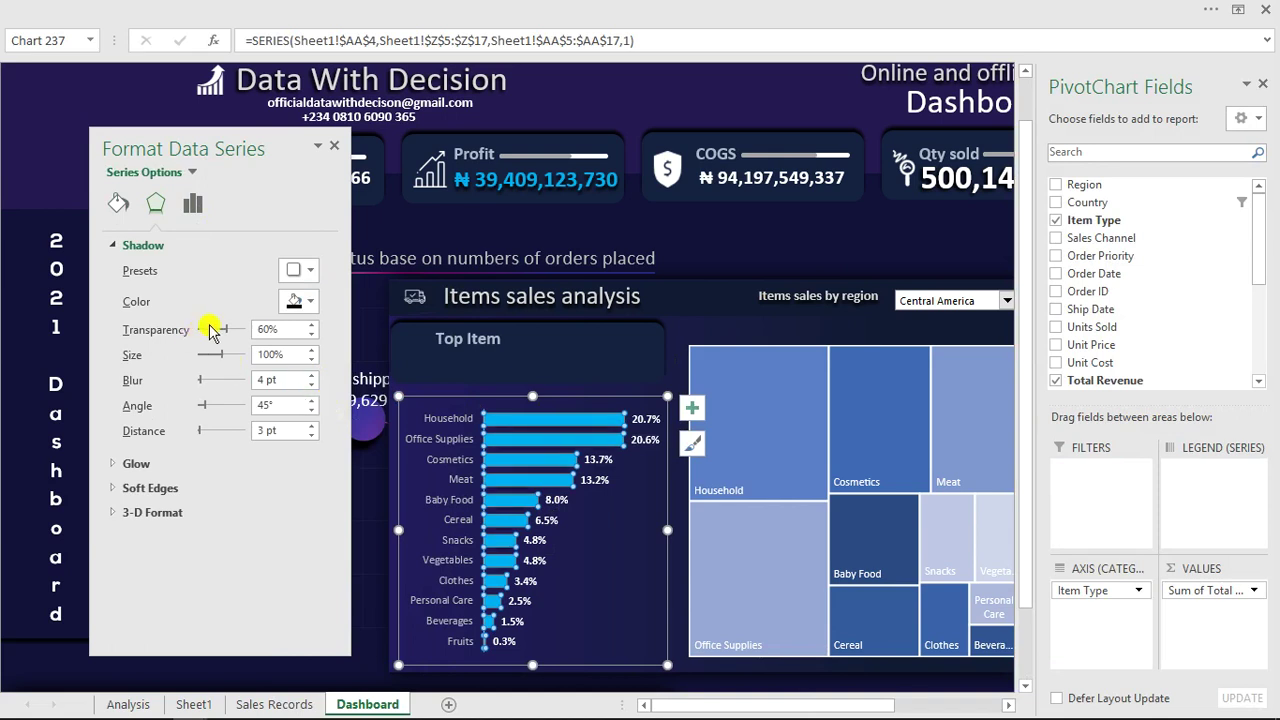
{"action": "left_click_drag", "start_coordinate": [200, 327], "coordinate": [196, 327]}
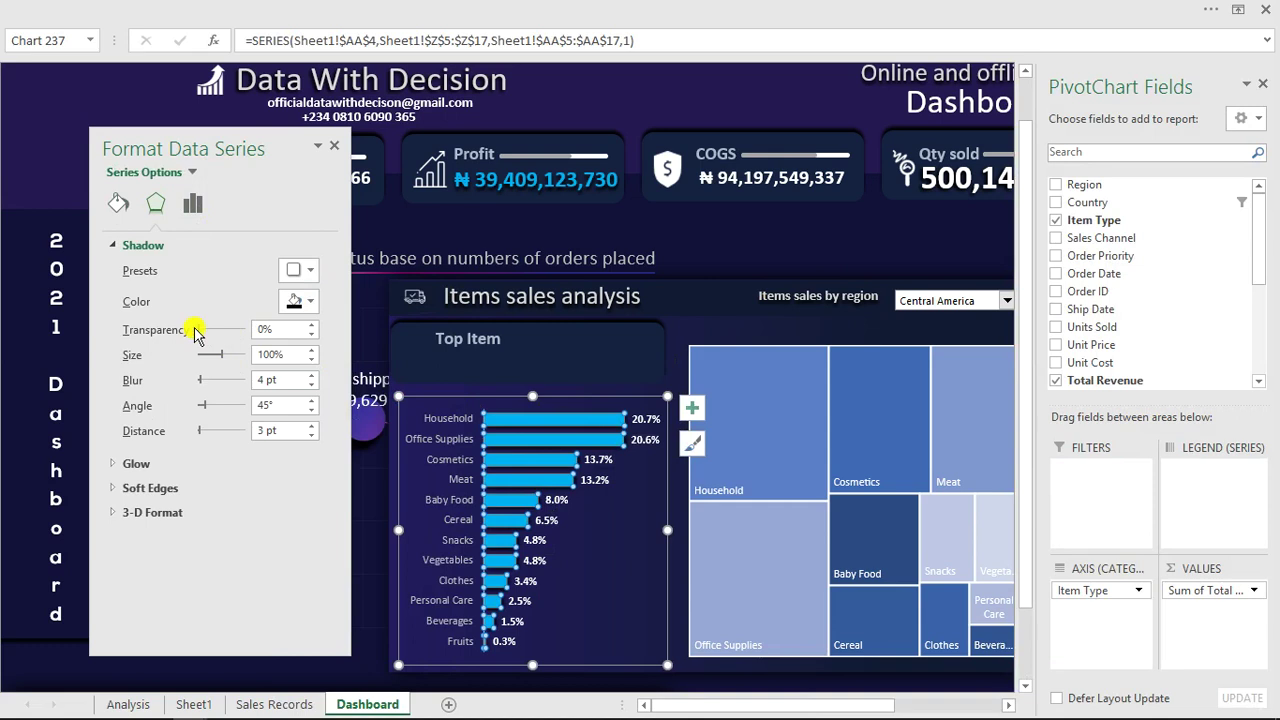
{"action": "left_click", "coordinate": [50, 148]}
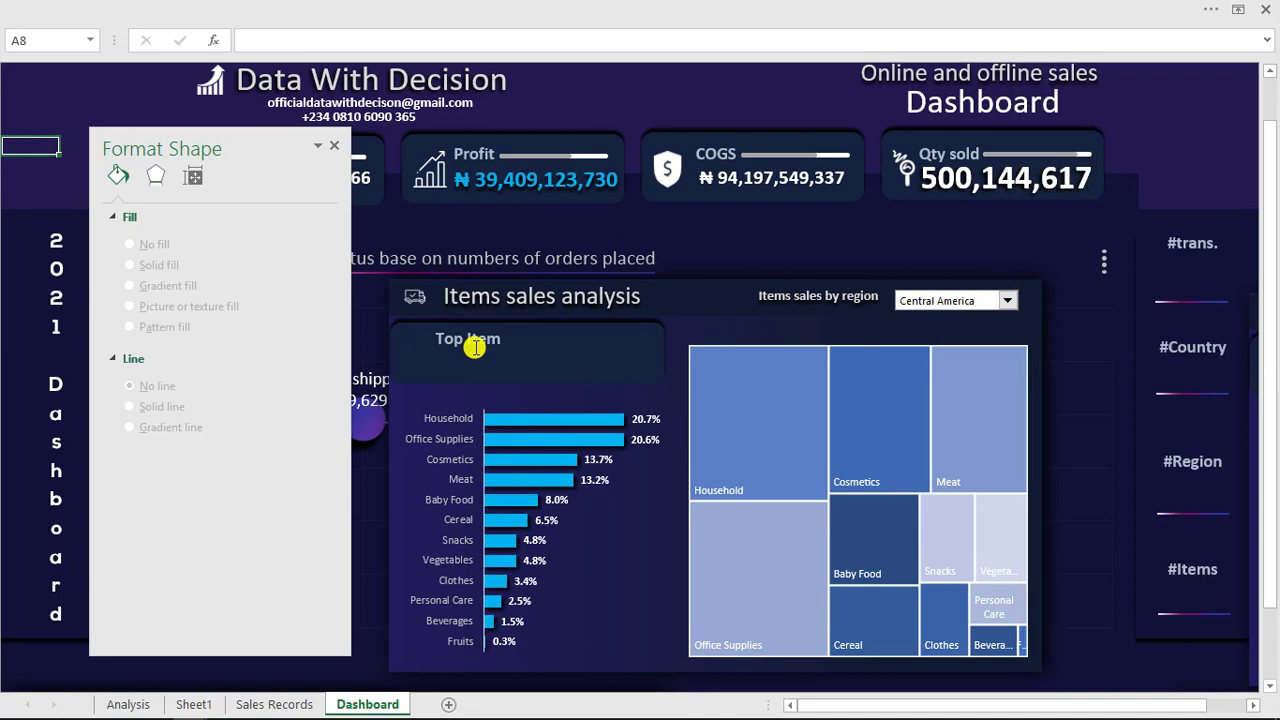
Step: Copy the item percentage PivotTable Z4:AA17 on Sheet1 and paste it at AE4
{"action": "left_click", "coordinate": [212, 705]}
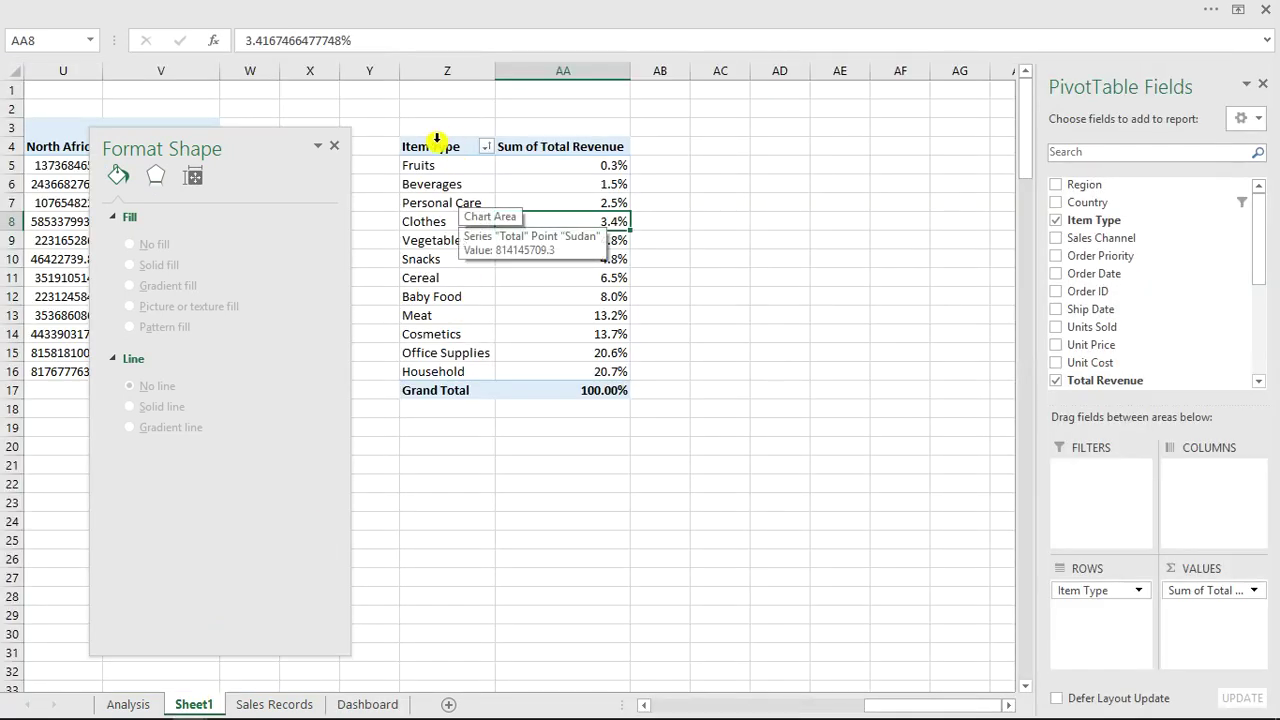
{"action": "left_click_drag", "start_coordinate": [436, 147], "coordinate": [605, 400]}
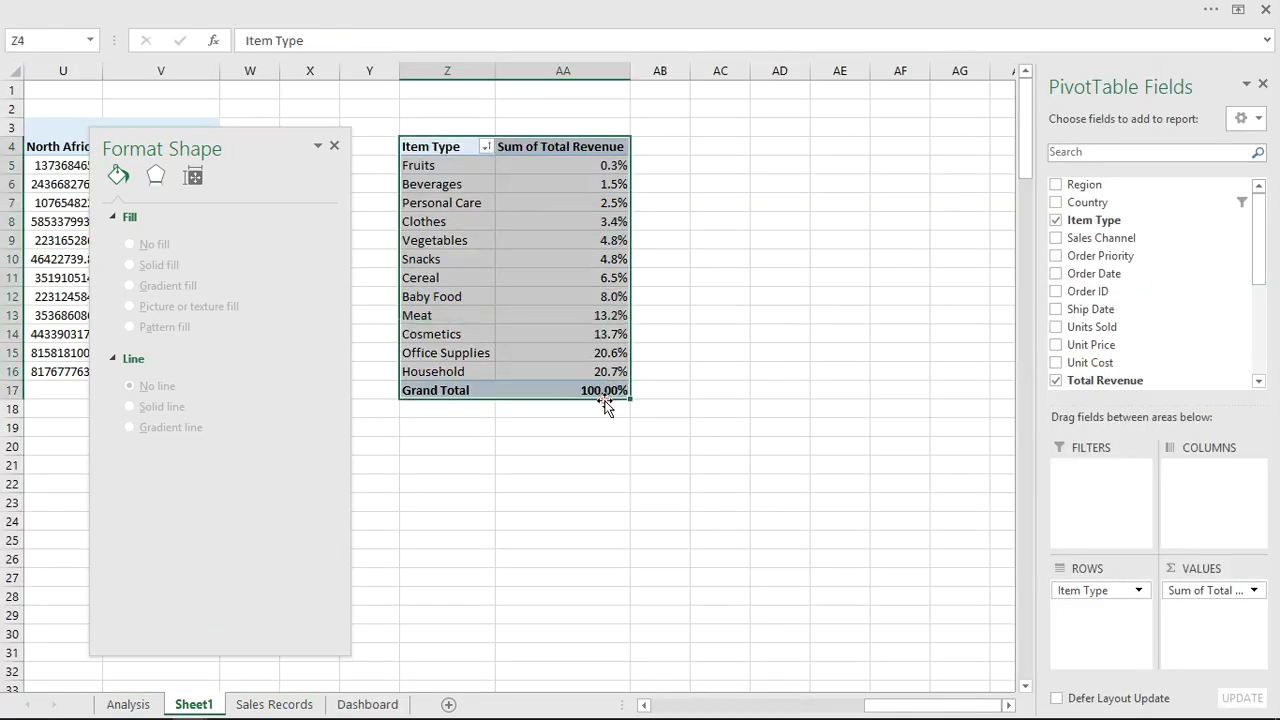
{"action": "key", "text": "ctrl+c"}
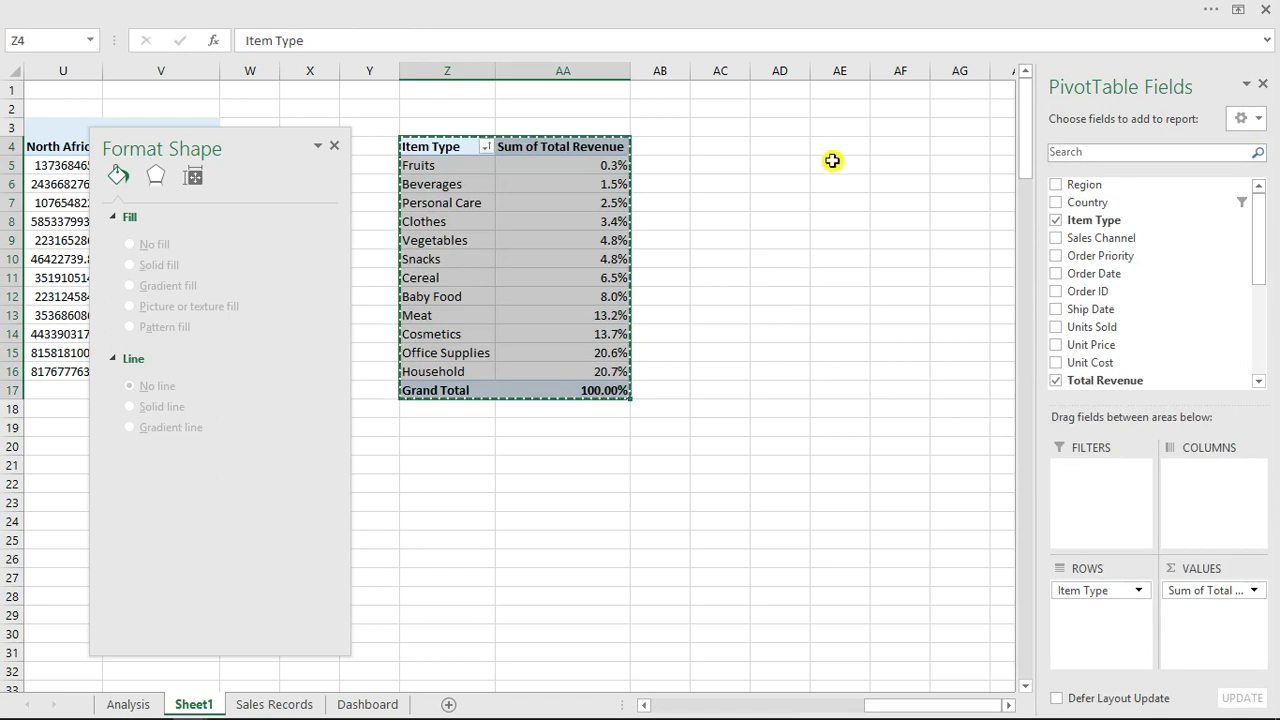
{"action": "left_click", "coordinate": [832, 147]}
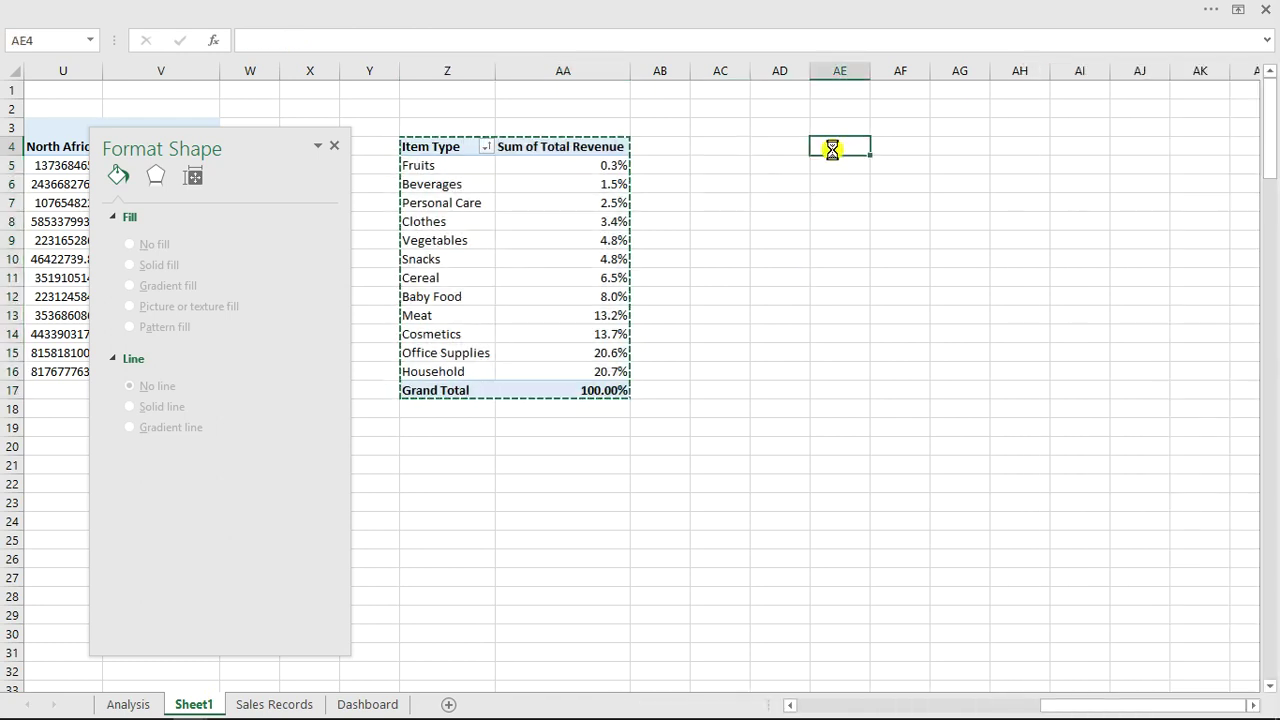
{"action": "key", "text": "ctrl+v"}
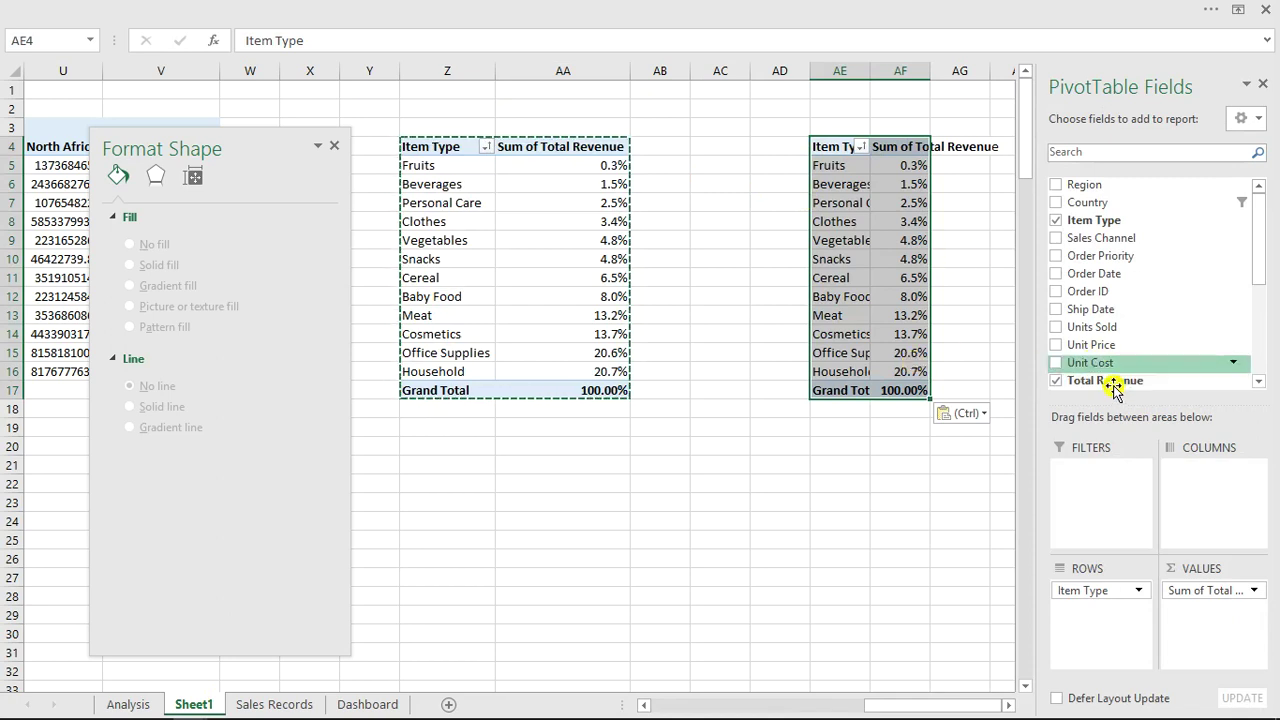
{"action": "left_click", "coordinate": [903, 167]}
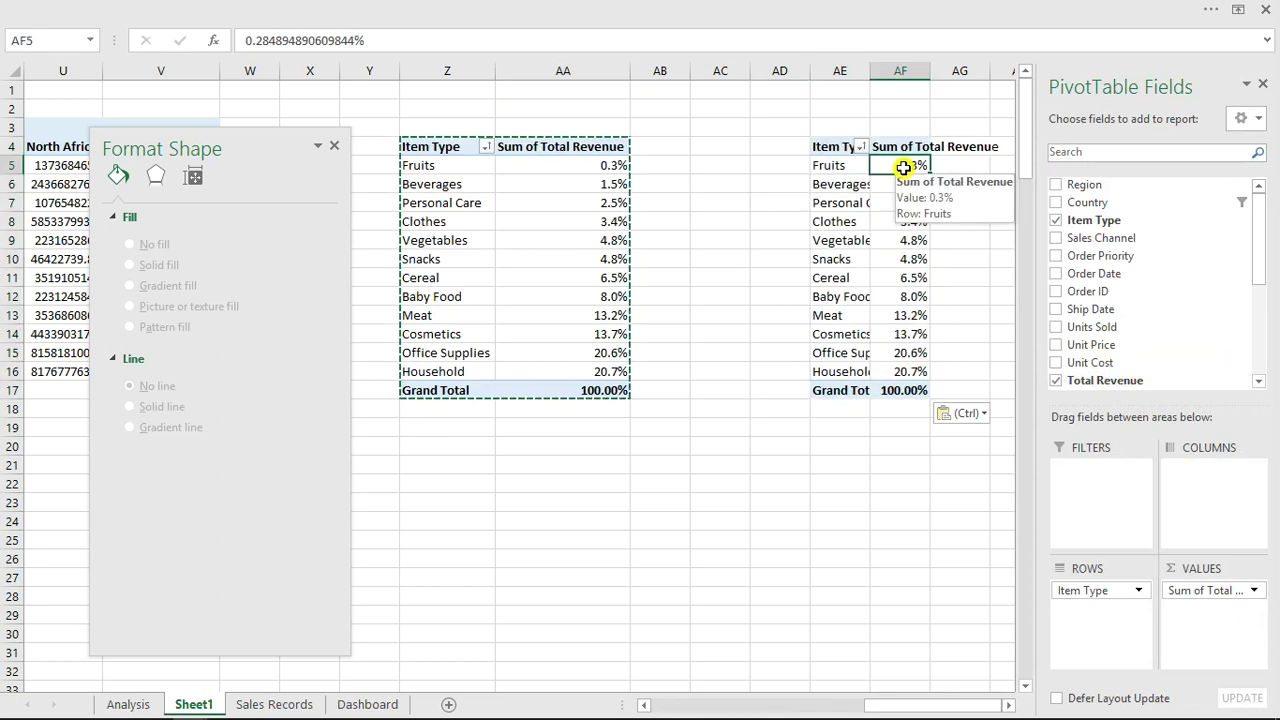
Step: Format the copied PivotTable's values in AF5:AF17 as Currency with the $ symbol and 0 decimal places
{"action": "left_click_drag", "start_coordinate": [903, 167], "coordinate": [915, 390]}
{"action": "key", "text": "ctrl+1"}
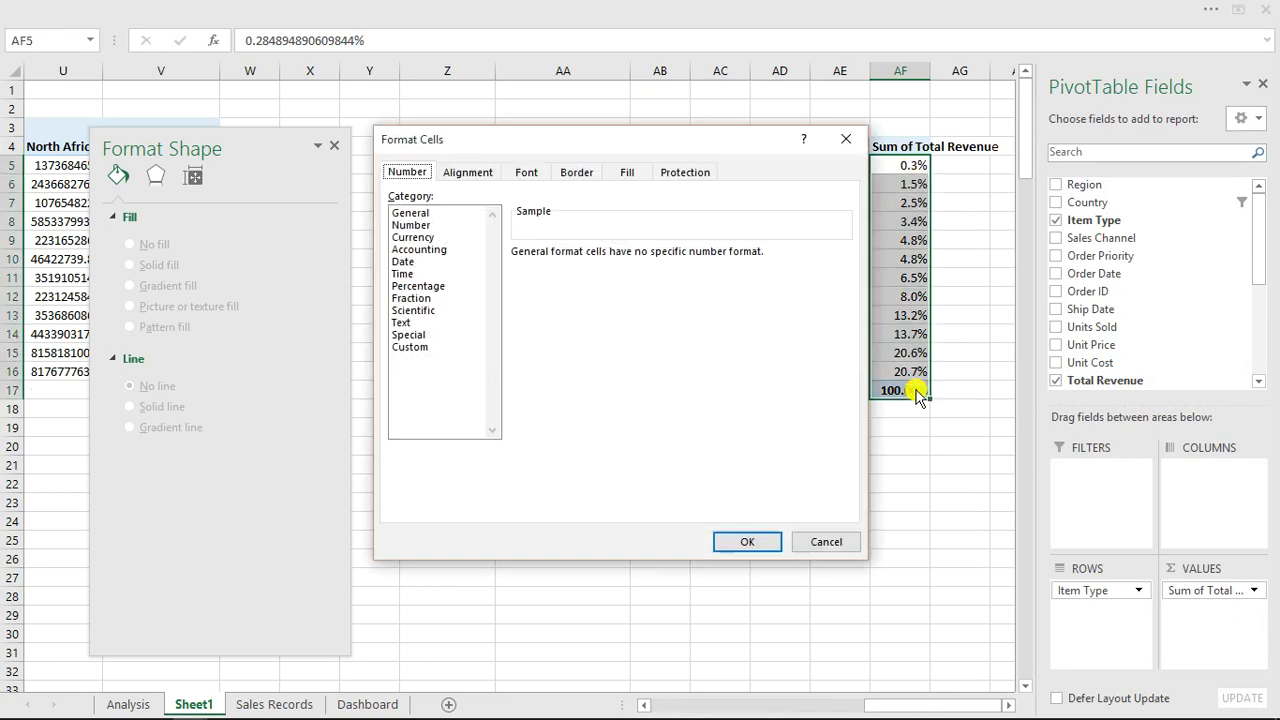
{"action": "left_click", "coordinate": [420, 238]}
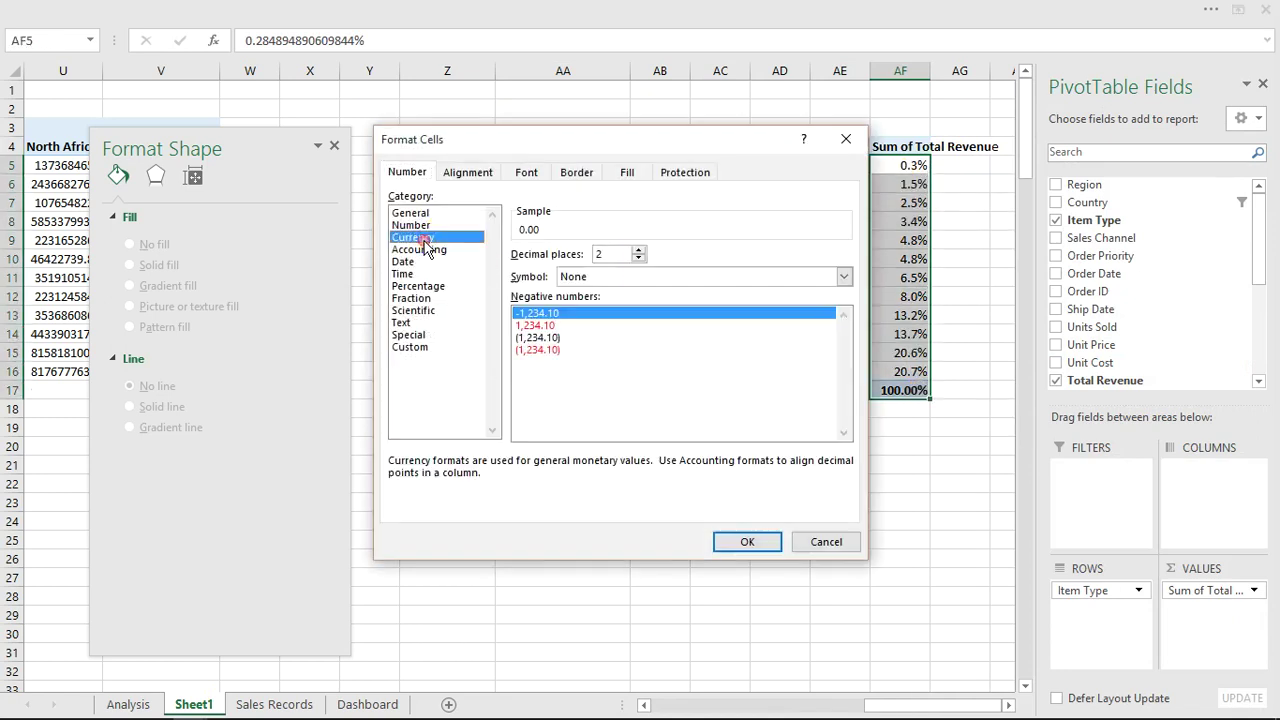
{"action": "left_click", "coordinate": [637, 251]}
{"action": "left_click", "coordinate": [637, 251]}
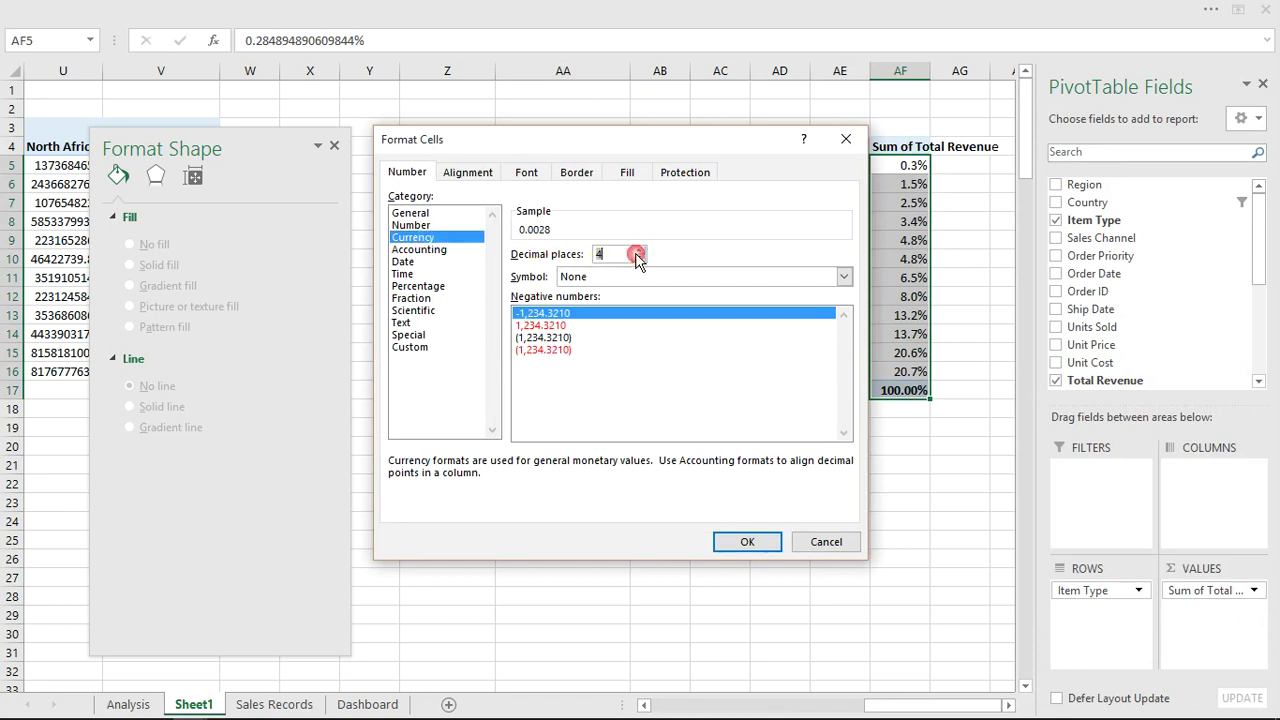
{"action": "left_click", "coordinate": [638, 258]}
{"action": "left_click", "coordinate": [638, 258]}
{"action": "left_click", "coordinate": [638, 258]}
{"action": "left_click", "coordinate": [639, 259]}
{"action": "left_click", "coordinate": [580, 277]}
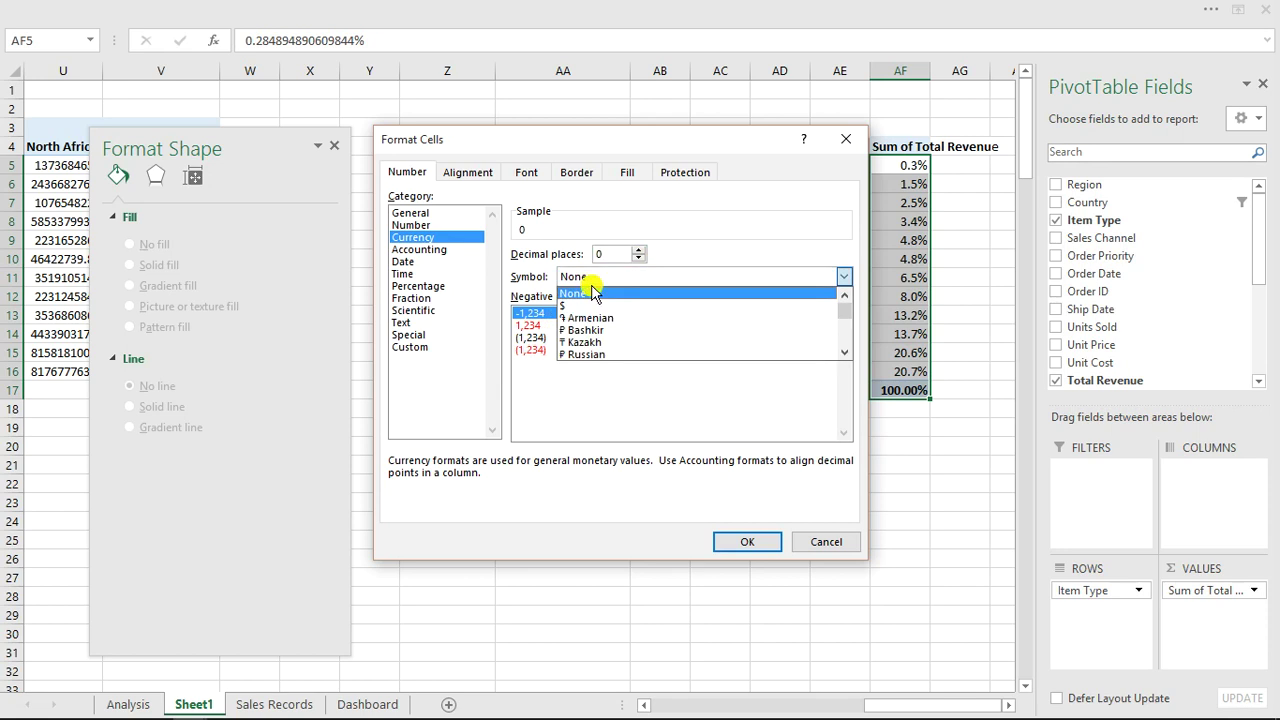
{"action": "left_click", "coordinate": [584, 306]}
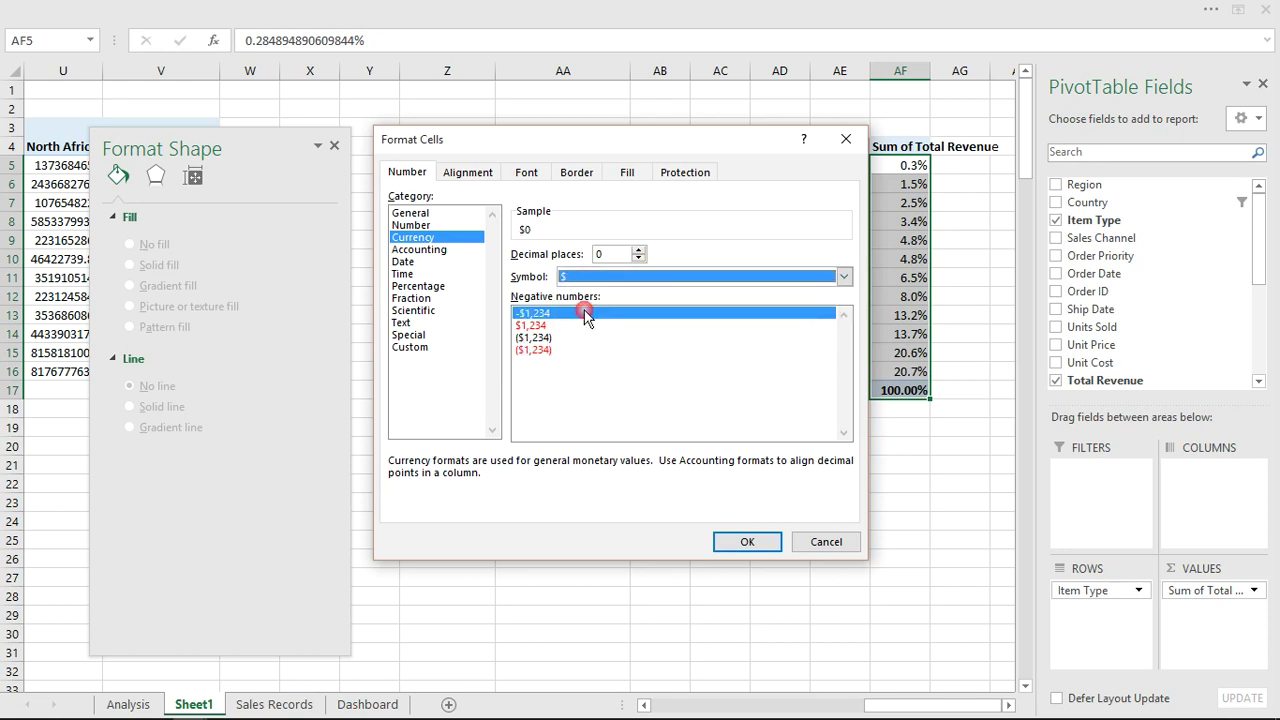
{"action": "left_click", "coordinate": [726, 541]}
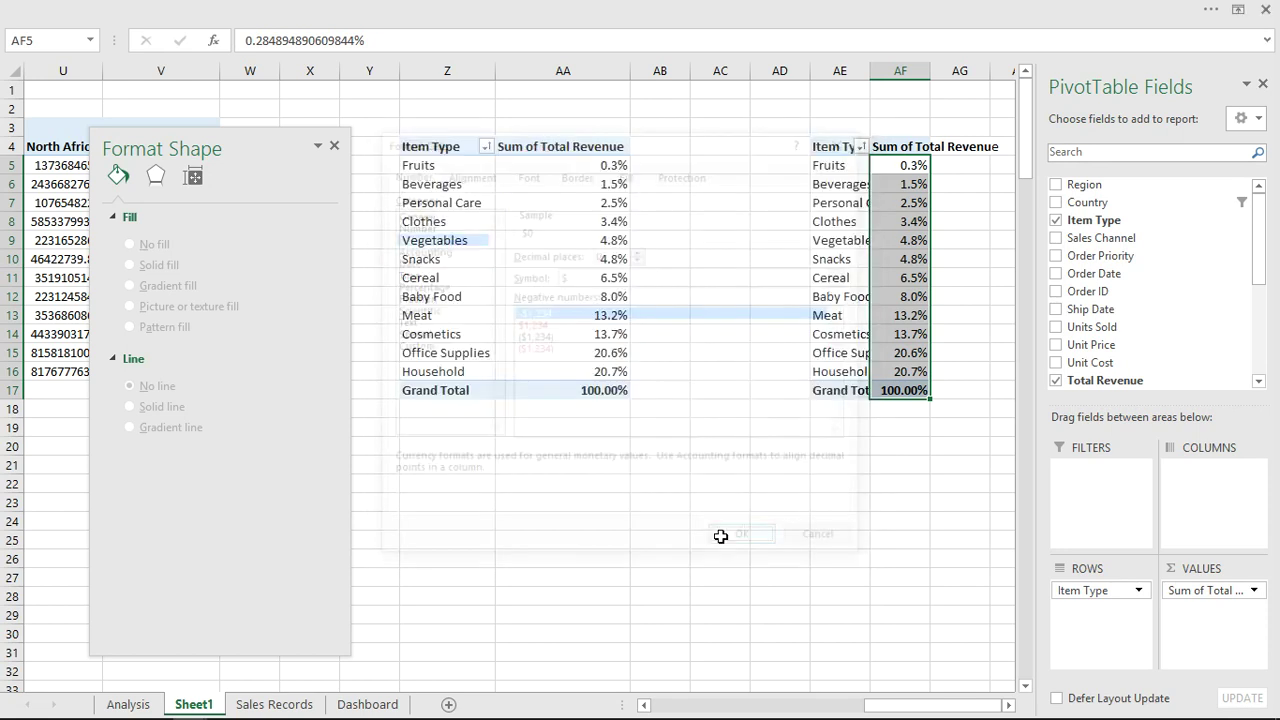
Step: Show the copied PivotTable's Sum of Total Revenue values with No Calculation instead of as a percentage of the column total
{"action": "right_click", "coordinate": [906, 170]}
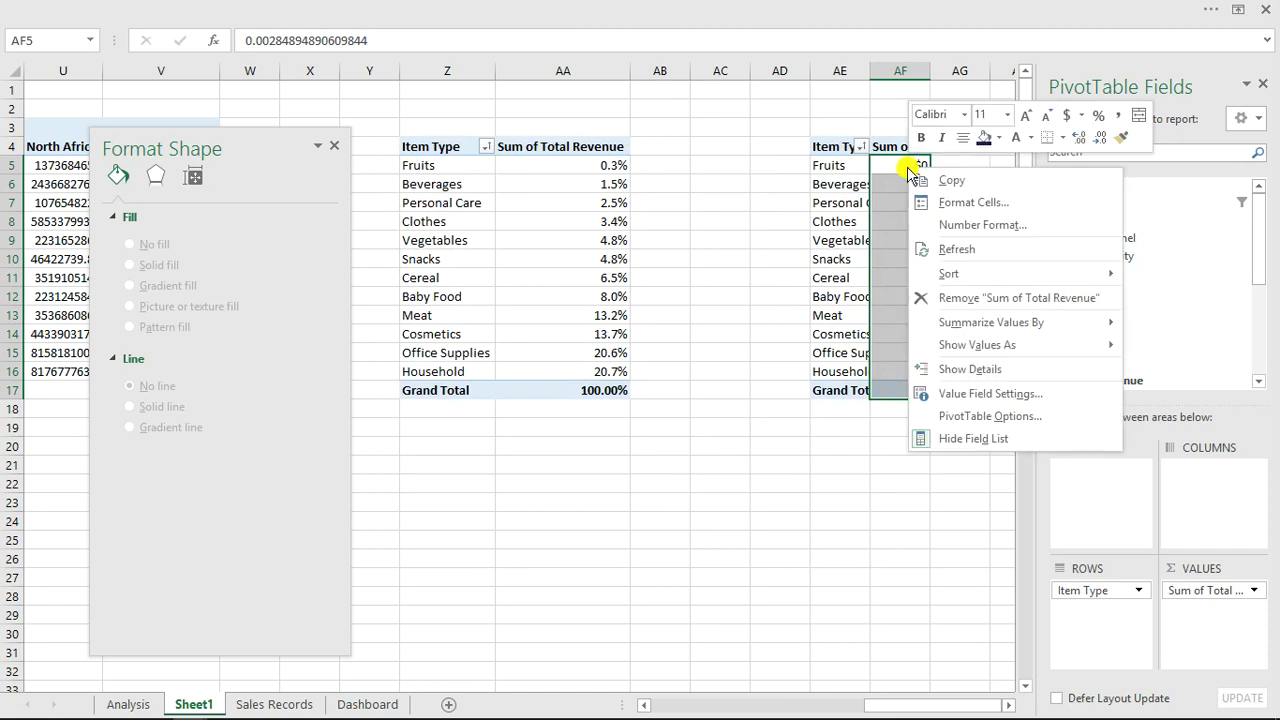
{"action": "mouse_move", "coordinate": [975, 356]}
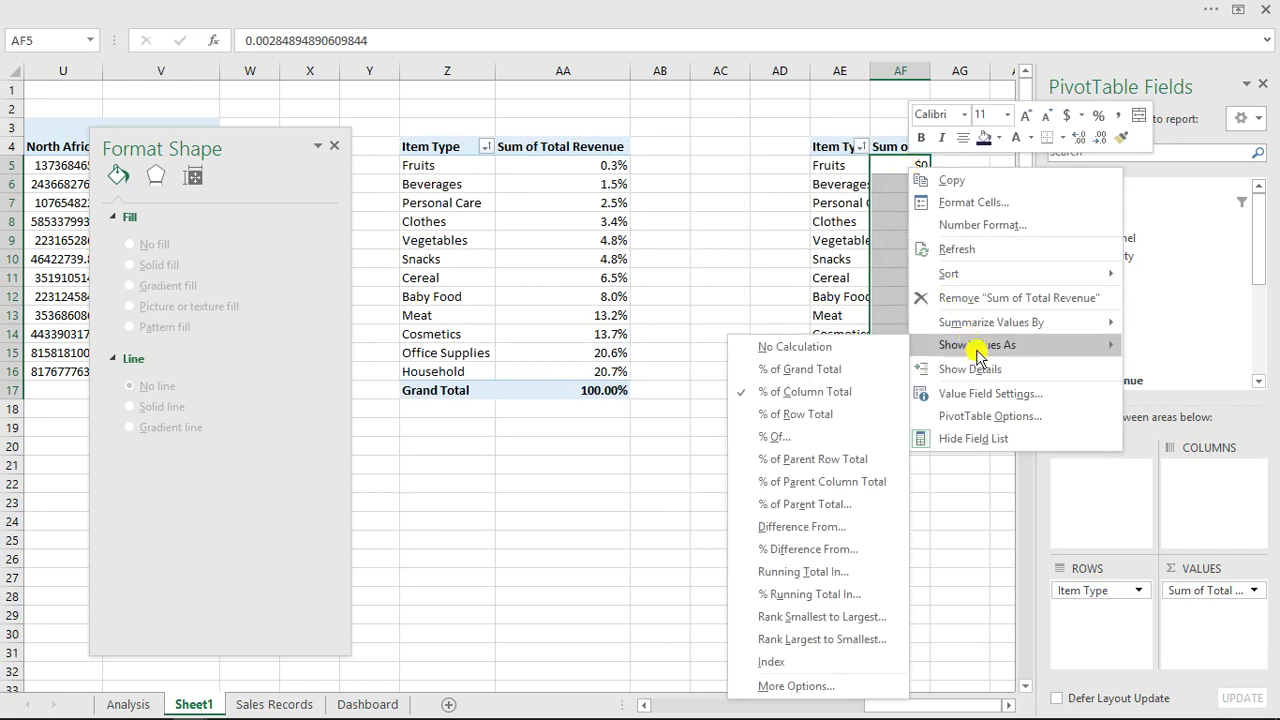
{"action": "left_click", "coordinate": [804, 347]}
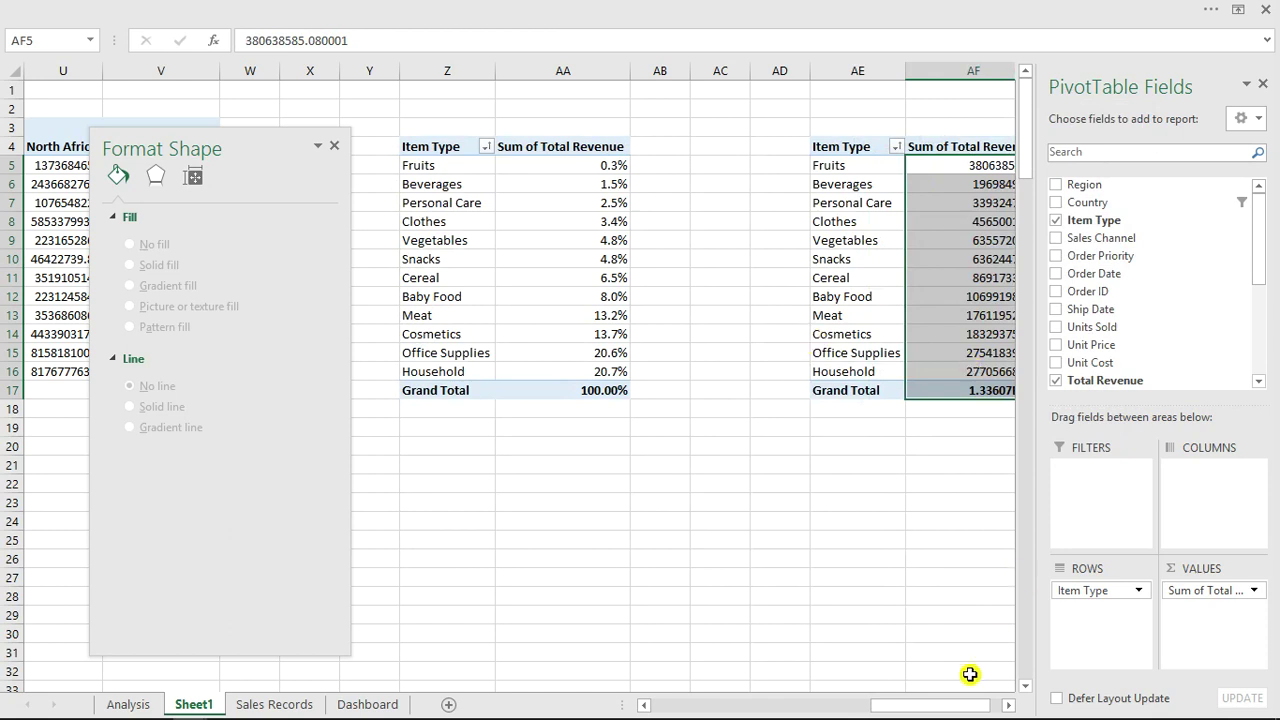
Step: Format the revenue amounts in AF5:AF17 as $ currency with 0 decimal places
{"action": "left_click_drag", "start_coordinate": [960, 706], "coordinate": [977, 710]}
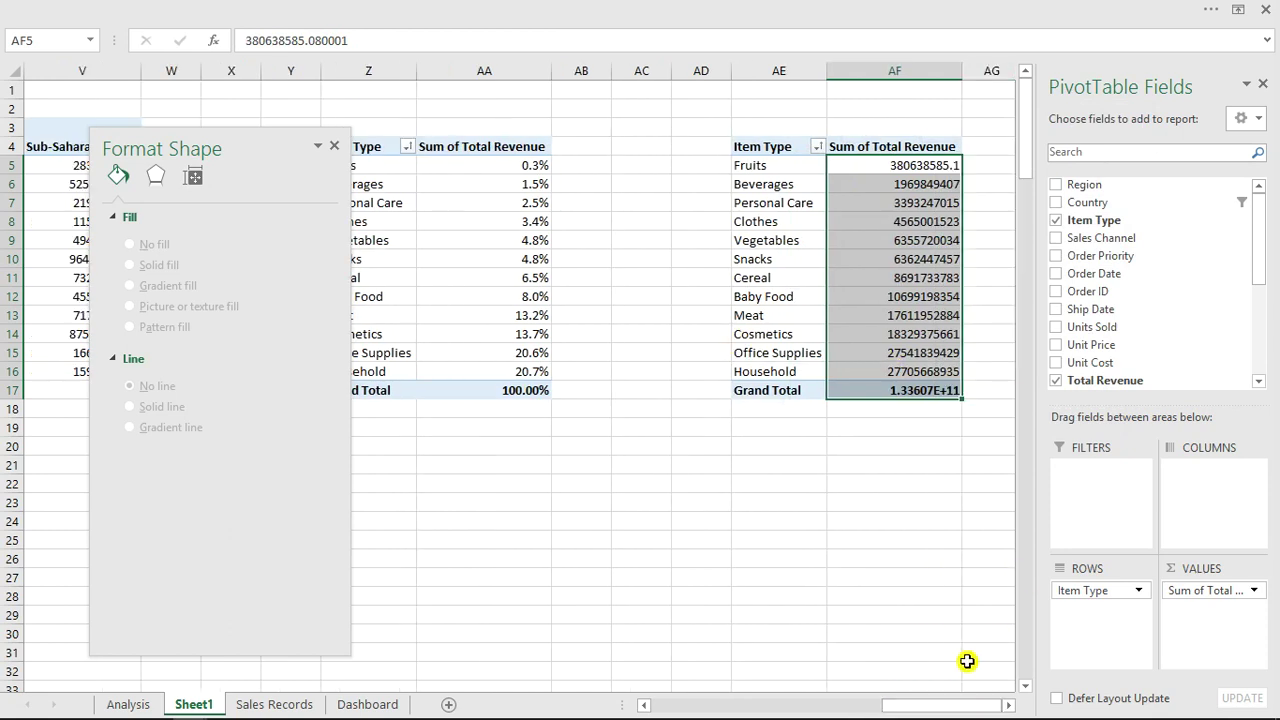
{"action": "key", "text": "ctrl+1"}
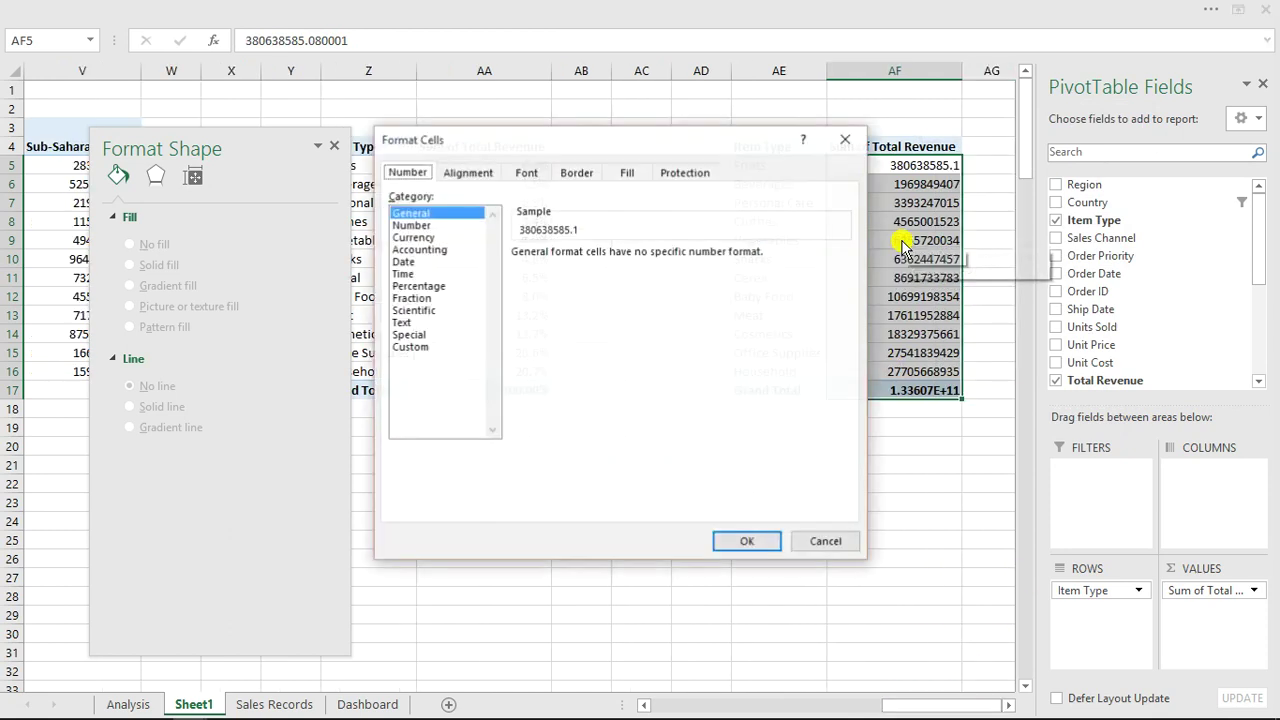
{"action": "left_click", "coordinate": [425, 238]}
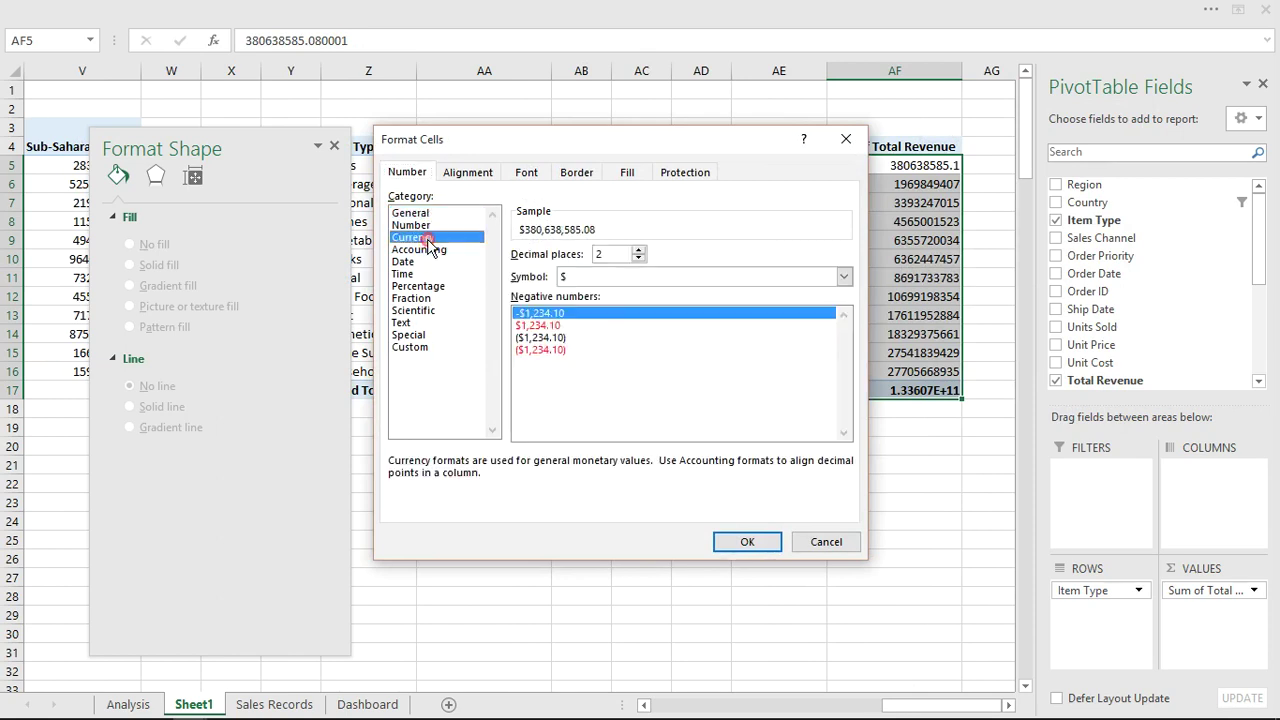
{"action": "left_click", "coordinate": [639, 259]}
{"action": "left_click", "coordinate": [639, 259]}
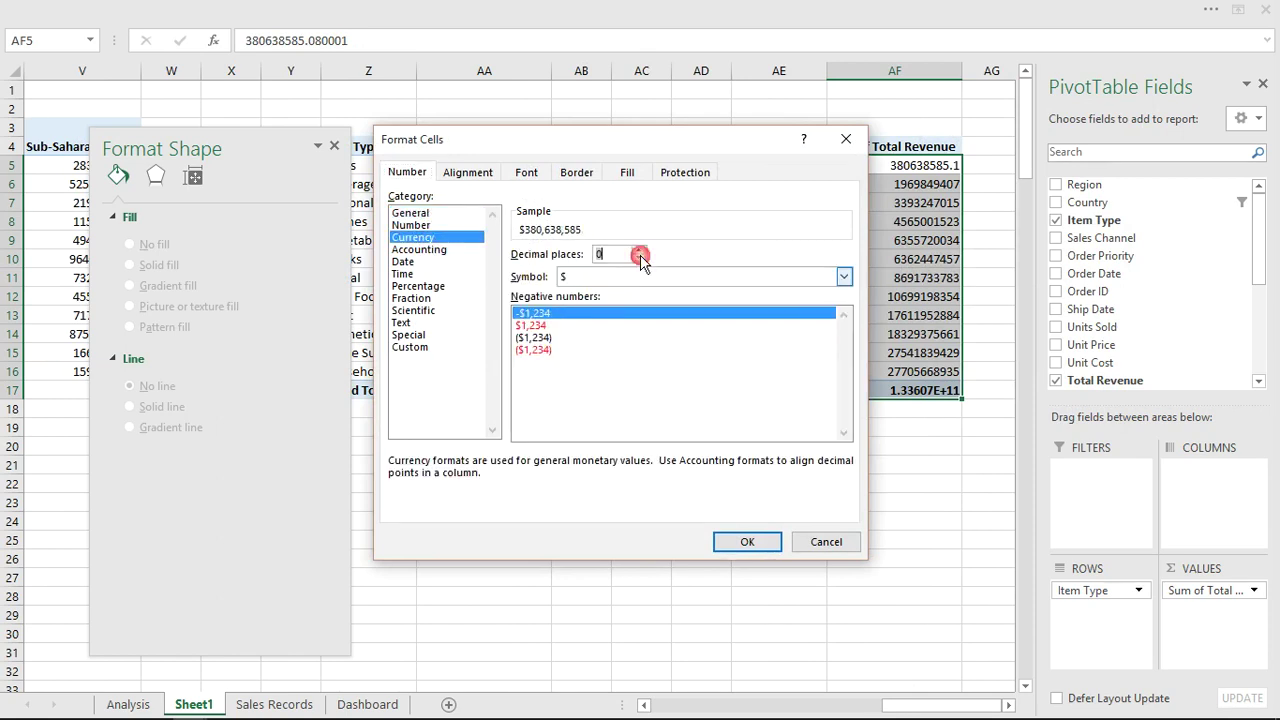
{"action": "left_click", "coordinate": [744, 542]}
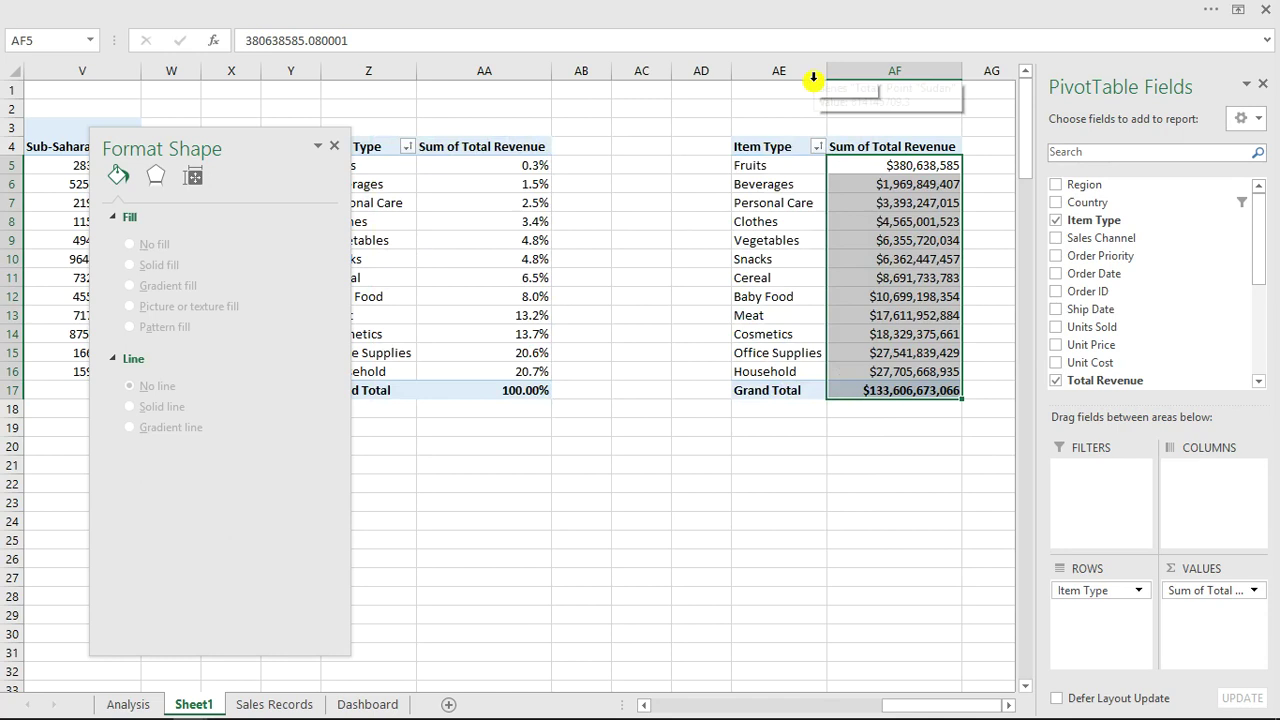
Step: Filter the copied PivotTable's Item Type to the top 1 item by Sum of Total Revenue
{"action": "left_click", "coordinate": [818, 148]}
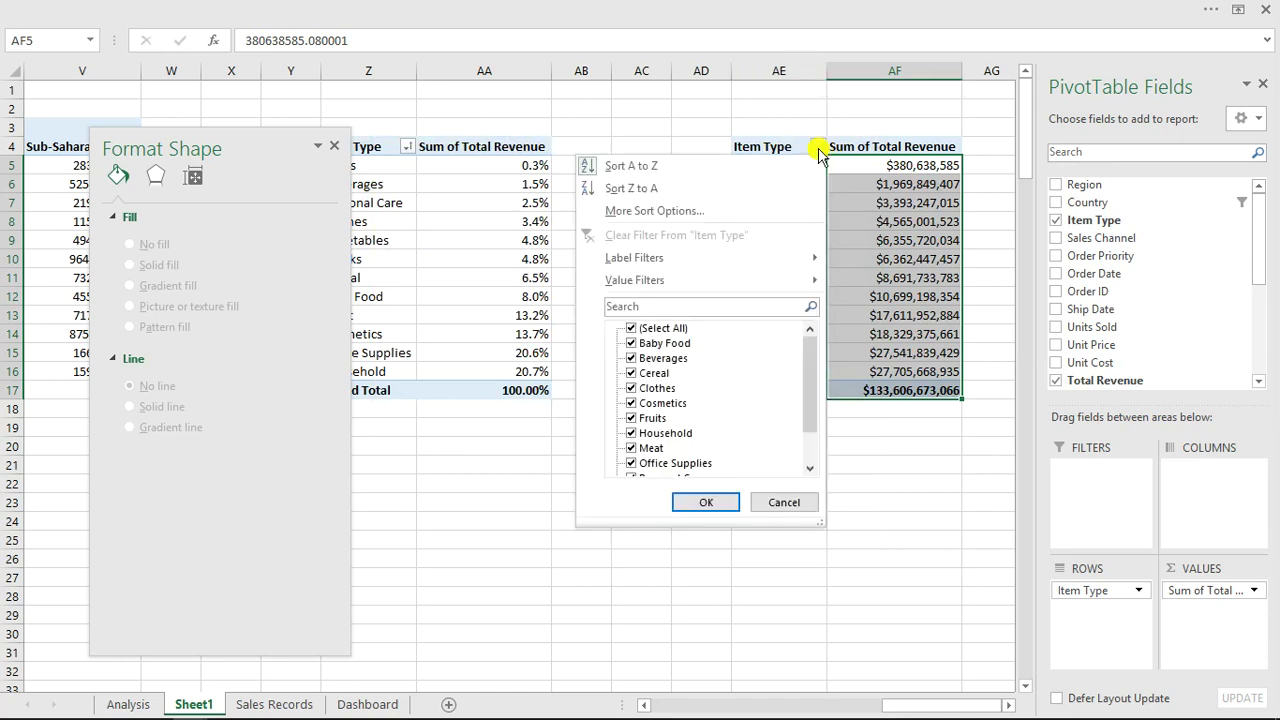
{"action": "left_click", "coordinate": [674, 280]}
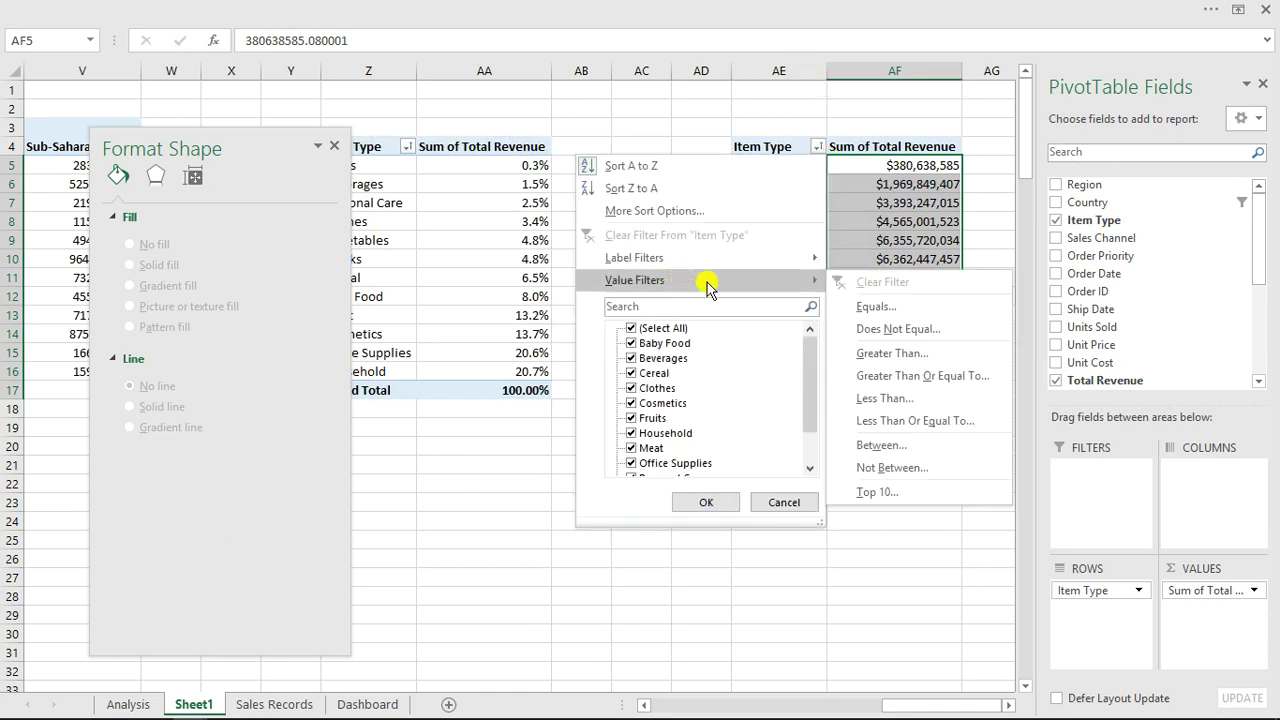
{"action": "left_click", "coordinate": [878, 492]}
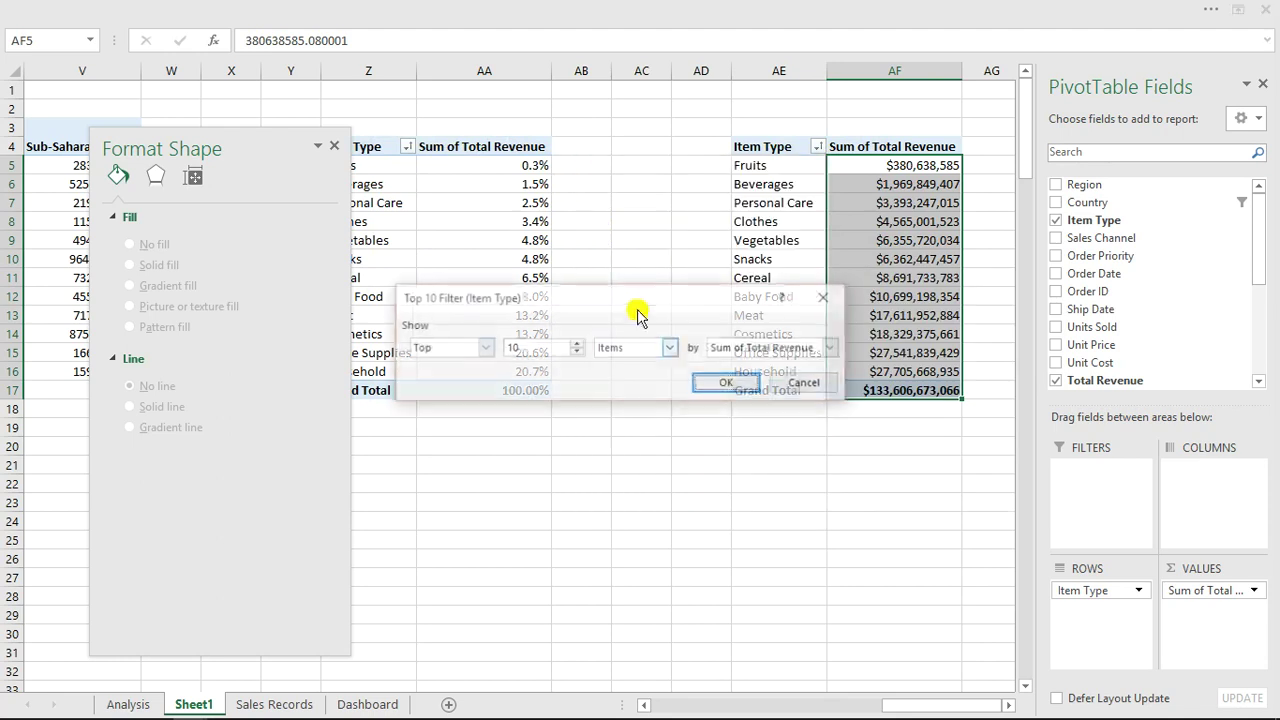
{"action": "left_click", "coordinate": [521, 347]}
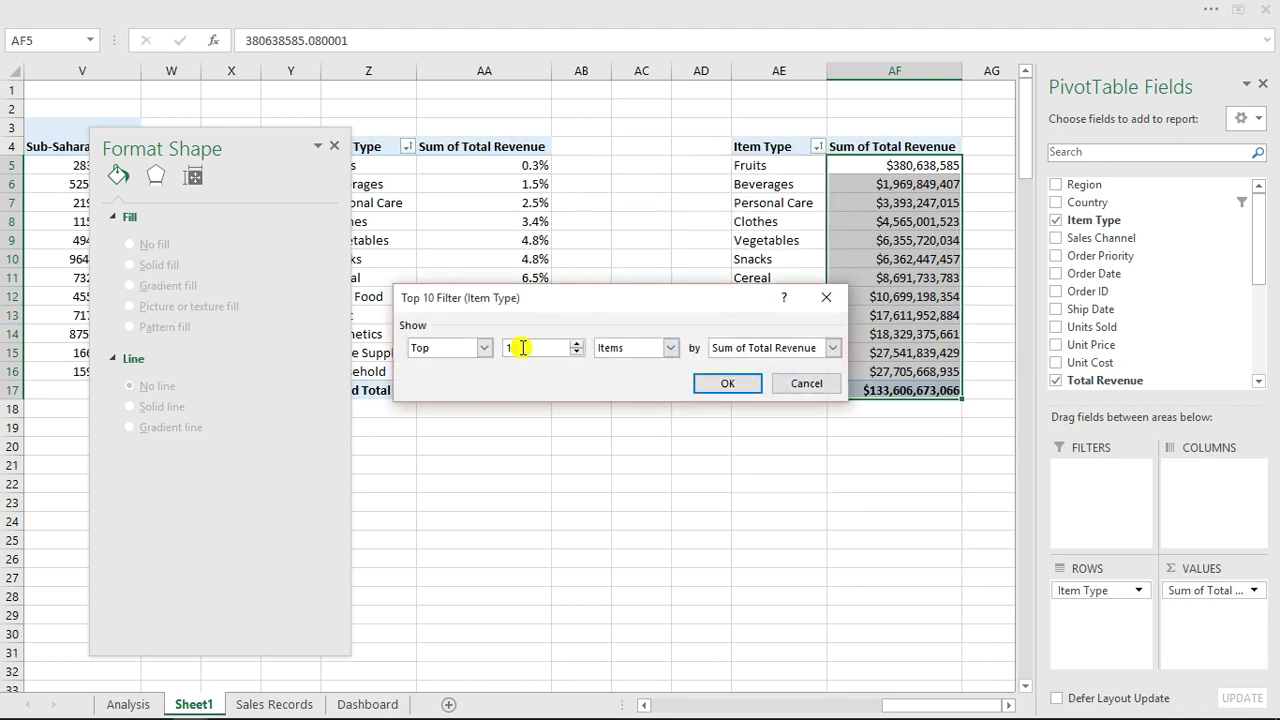
{"action": "left_click", "coordinate": [722, 385]}
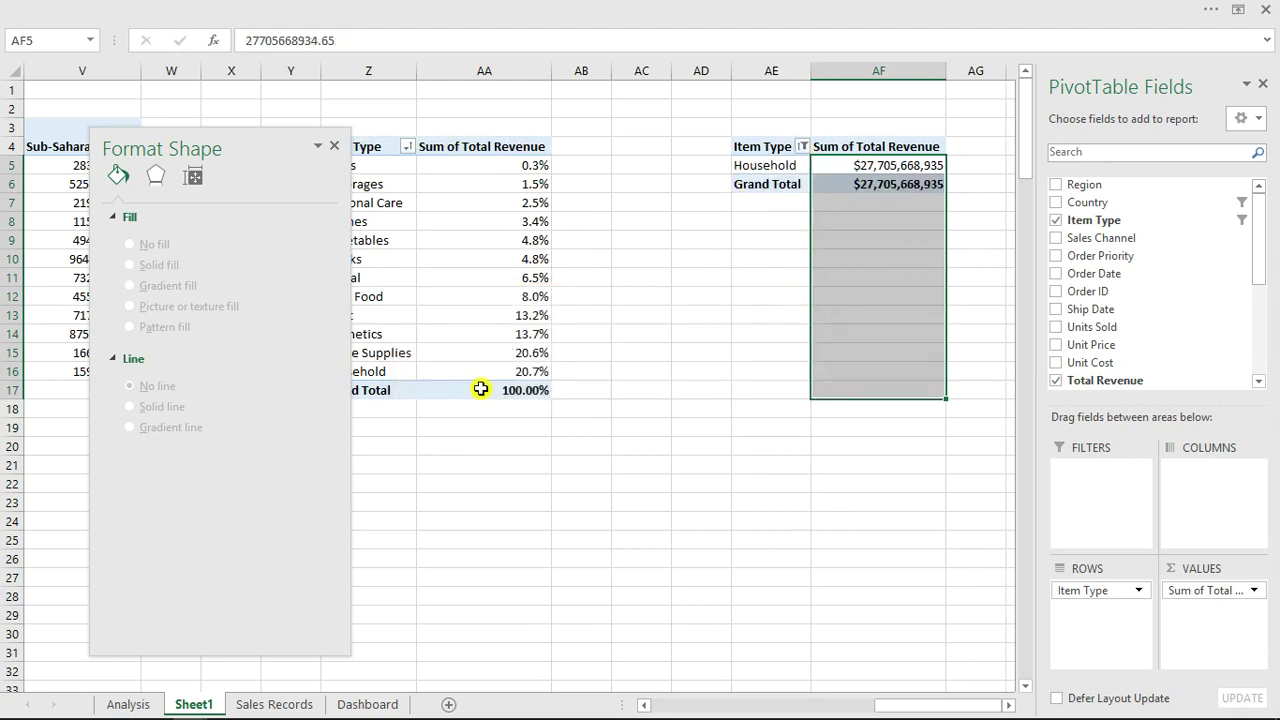
Step: Duplicate the Top Item label on the Dashboard sheet and place the copy beside the original in the card
{"action": "left_click", "coordinate": [336, 704]}
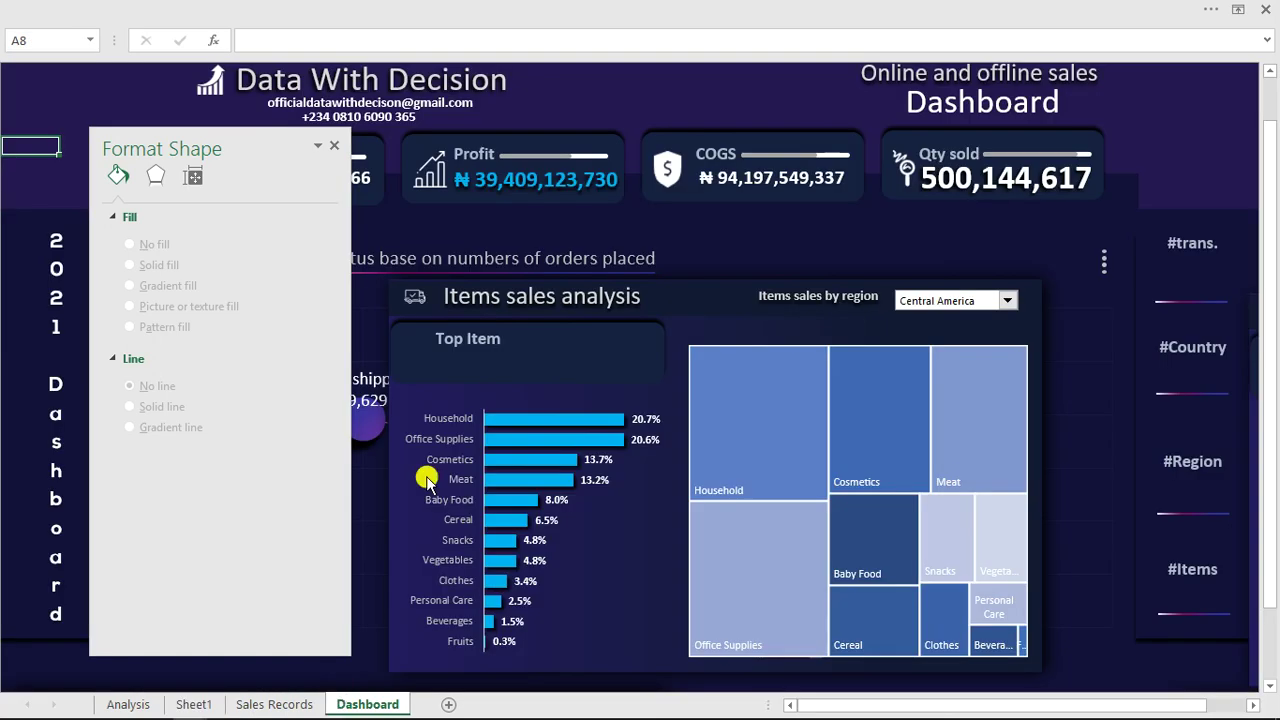
{"action": "left_click", "coordinate": [478, 342]}
{"action": "left_click", "coordinate": [492, 356]}
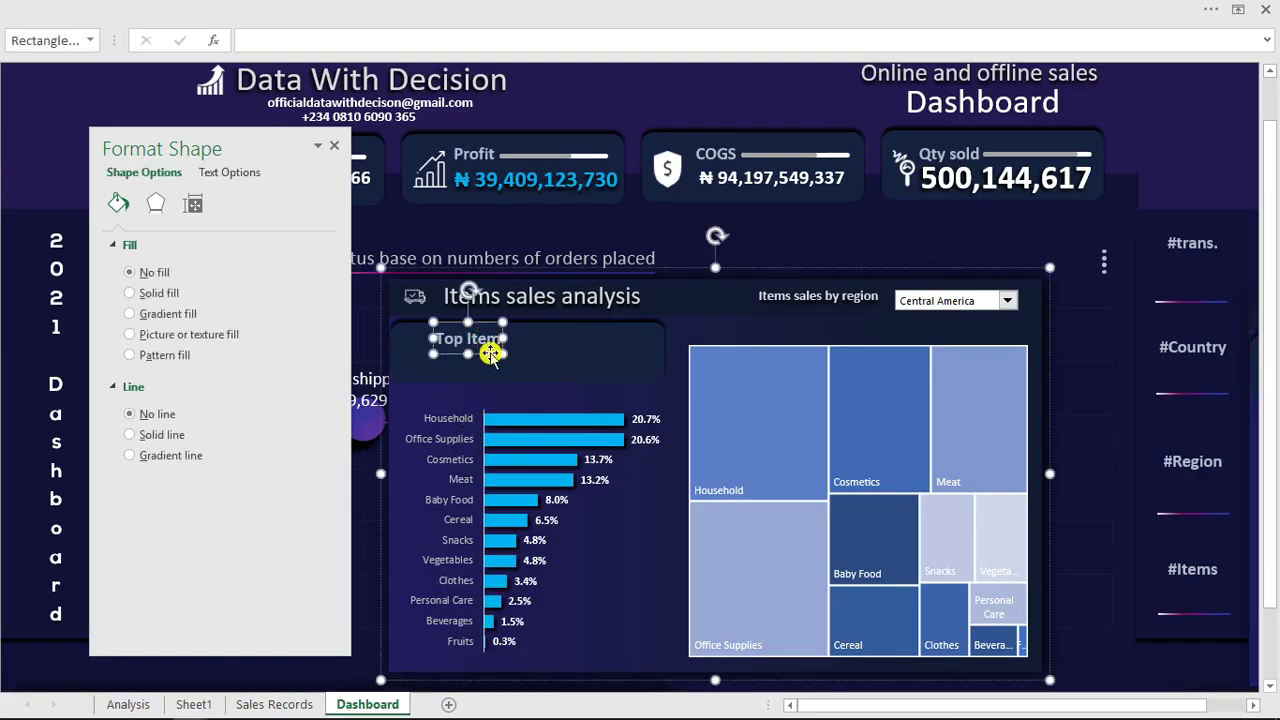
{"action": "left_click_drag", "start_coordinate": [492, 356], "coordinate": [606, 347]}
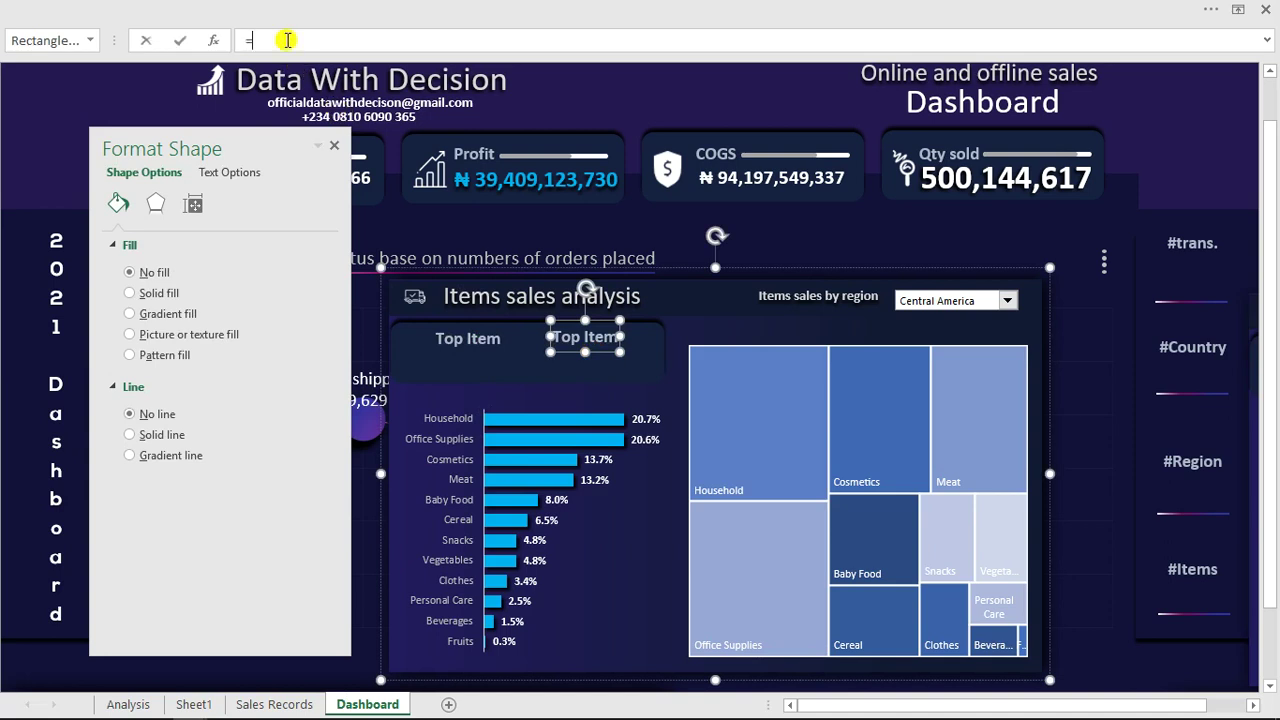
Step: Link the copied Top Item label to Sheet1!AE5 and move it slightly down to line up with the original
{"action": "left_click", "coordinate": [287, 40]}
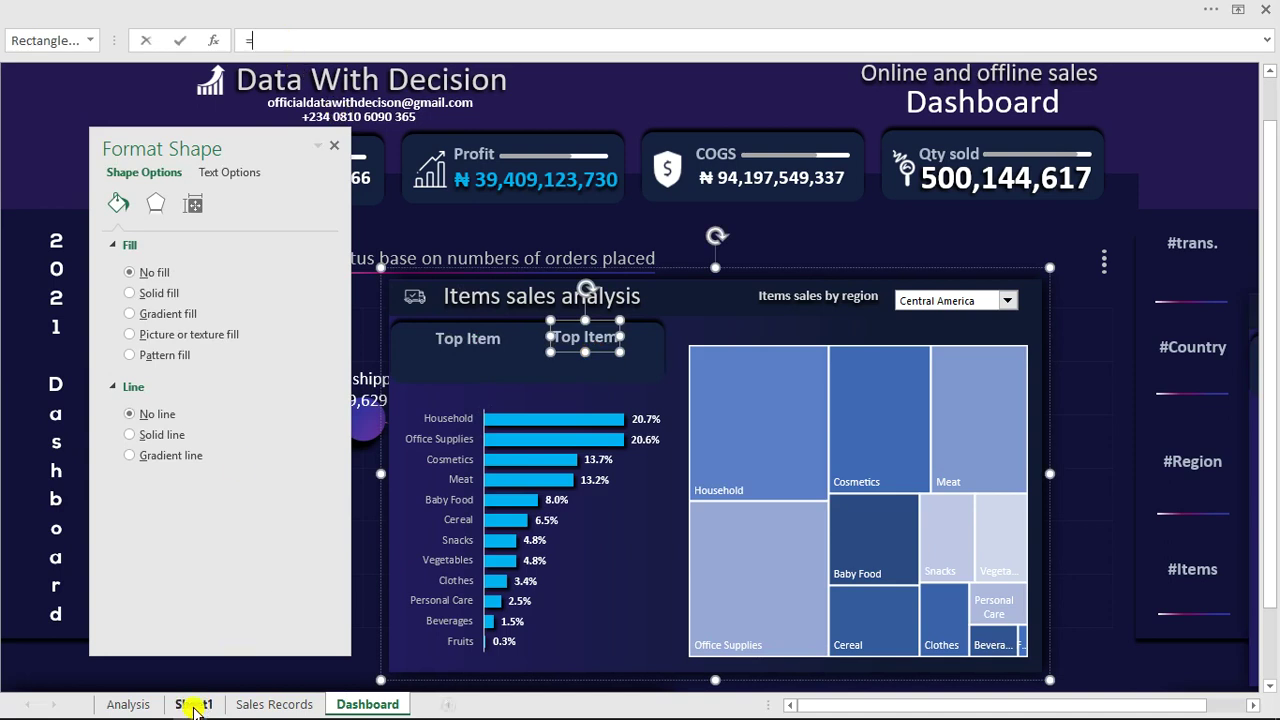
{"action": "left_click", "coordinate": [194, 705]}
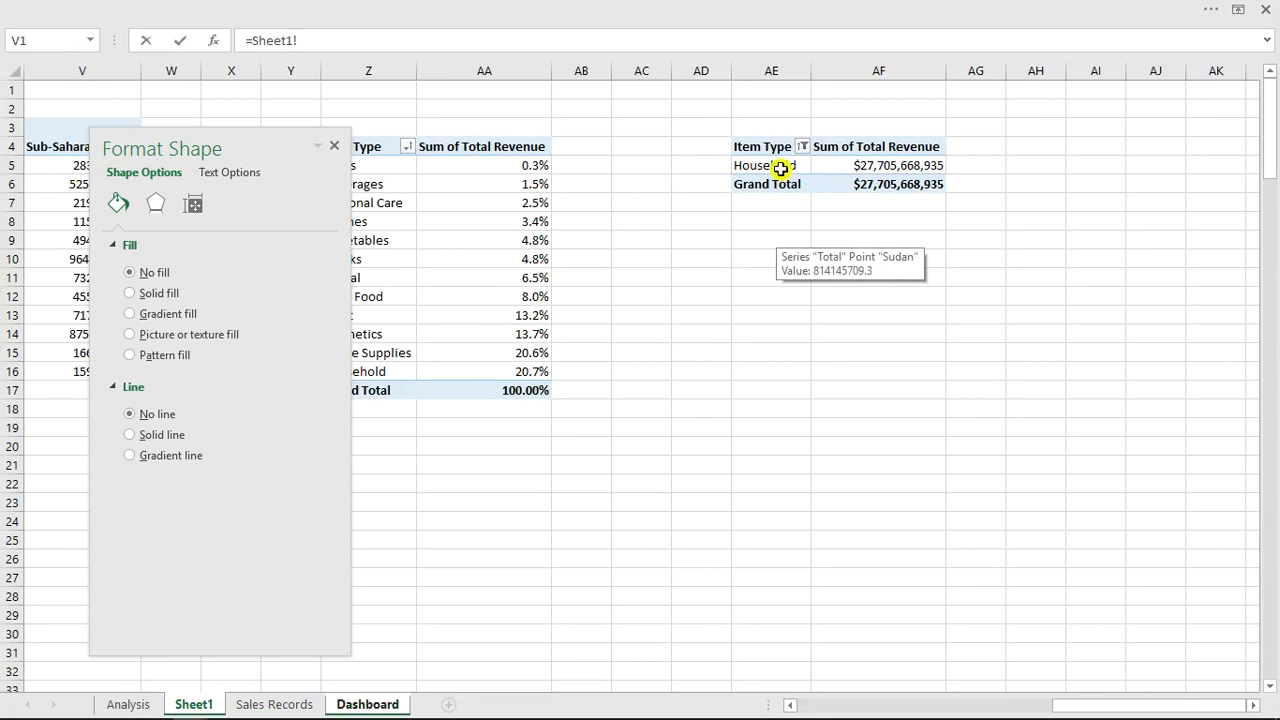
{"action": "left_click", "coordinate": [780, 169]}
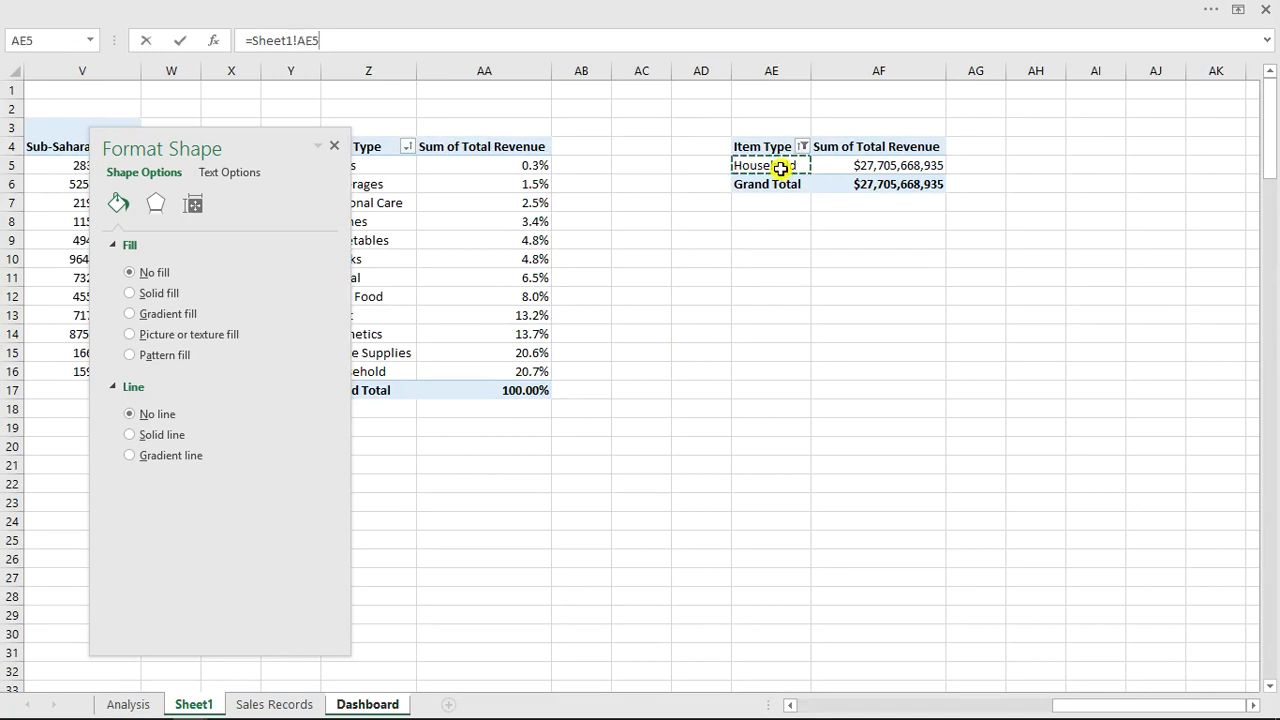
{"action": "key", "text": "Return"}
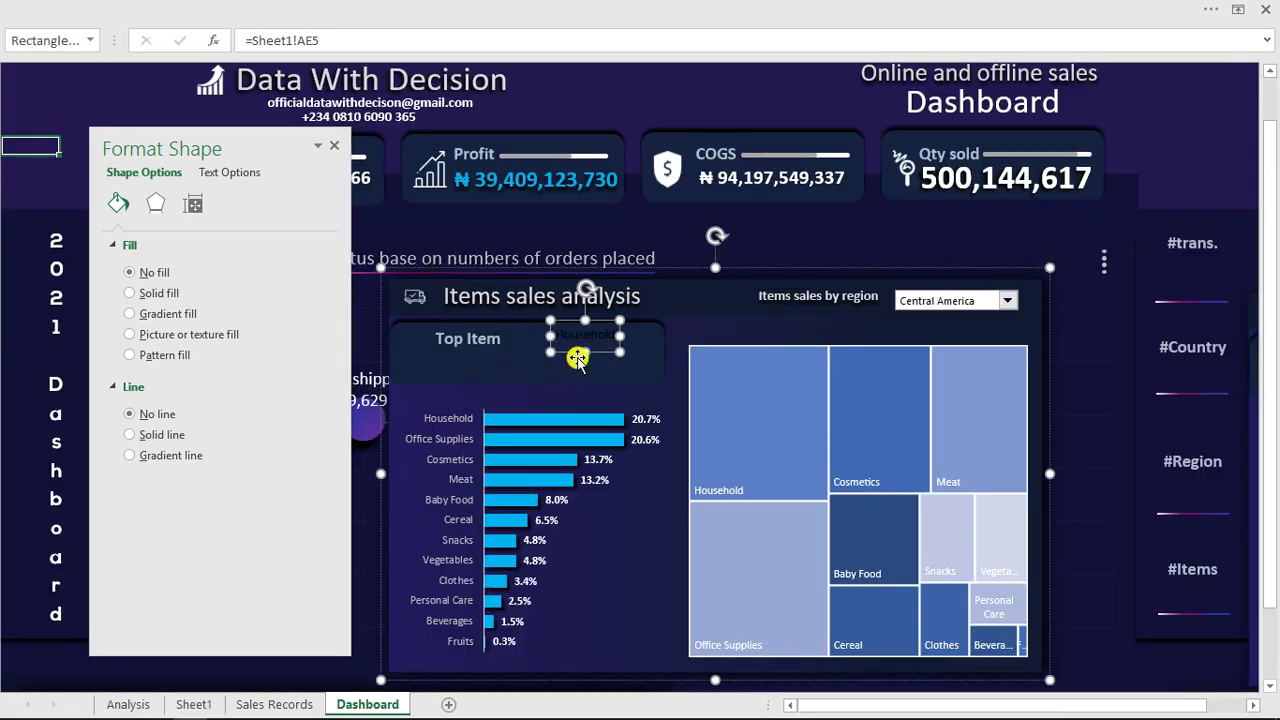
{"action": "left_click_drag", "start_coordinate": [601, 354], "coordinate": [601, 360]}
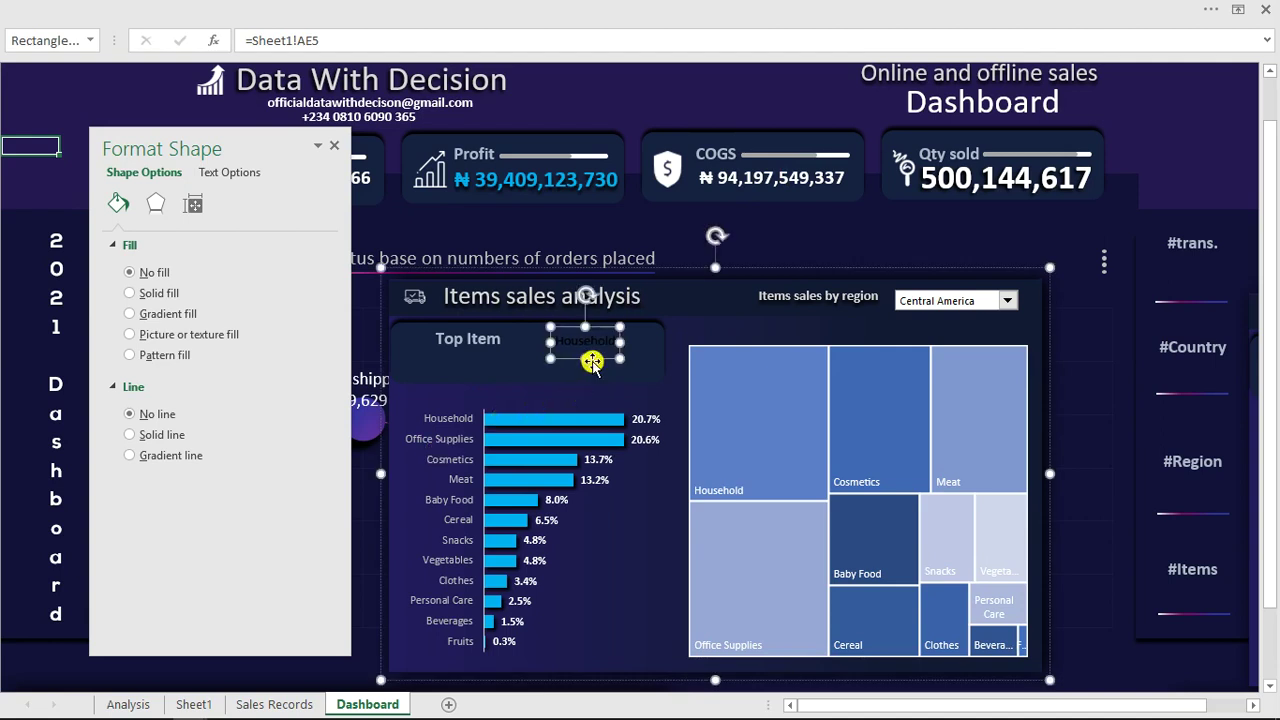
Step: Duplicate the linked item name label, place the copy below it in the card and link it to Sheet1!AF5
{"action": "key", "text": "ctrl+d"}
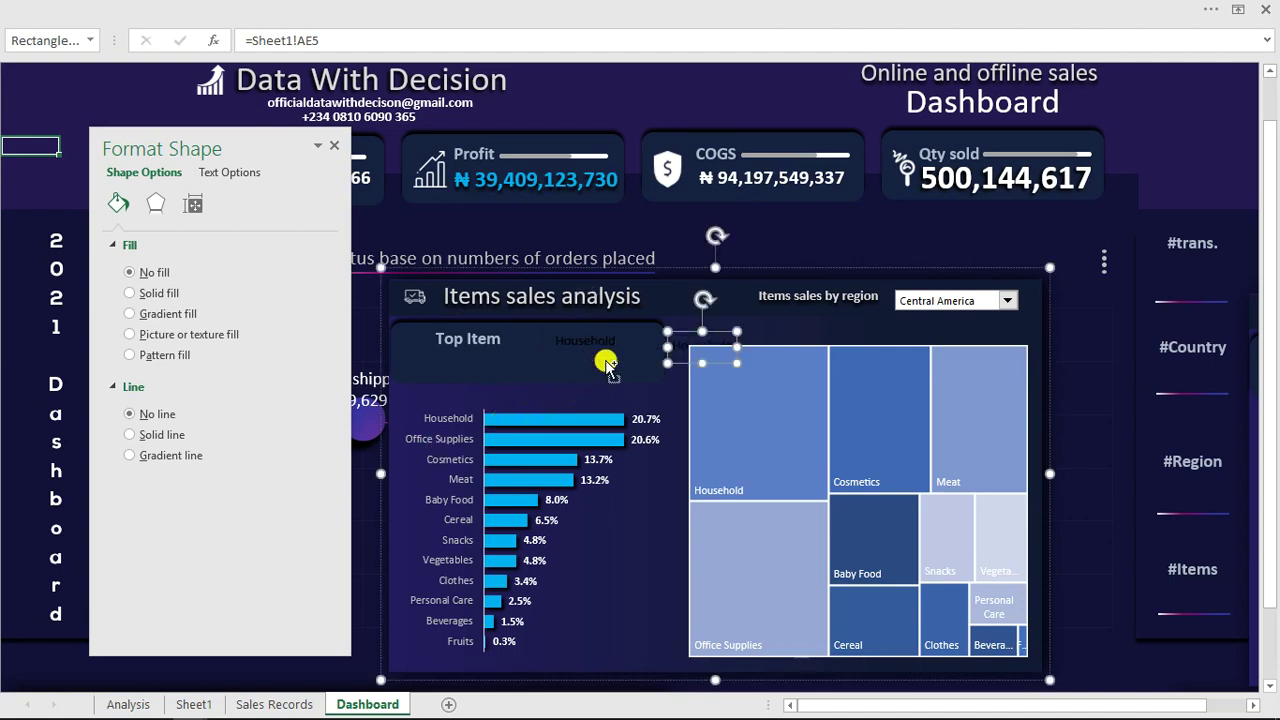
{"action": "left_click_drag", "start_coordinate": [682, 362], "coordinate": [523, 379]}
{"action": "left_click_drag", "start_coordinate": [325, 36], "coordinate": [275, 36]}
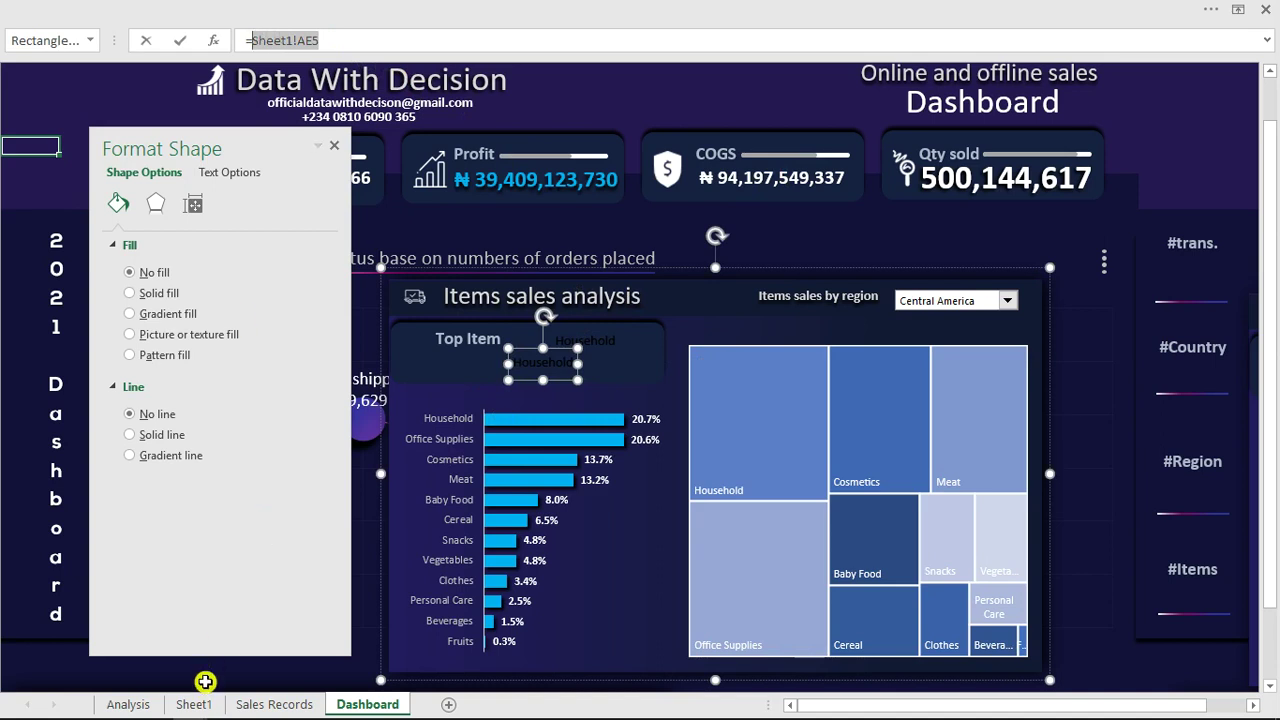
{"action": "left_click", "coordinate": [197, 704]}
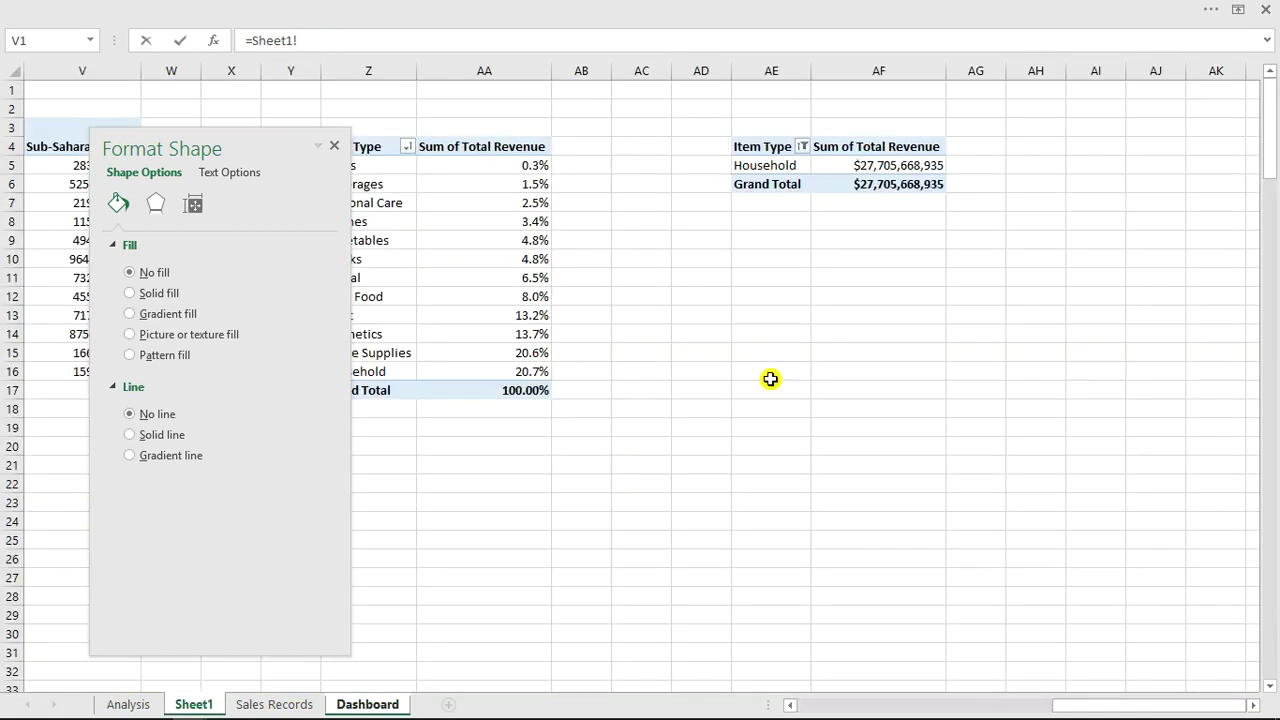
{"action": "left_click", "coordinate": [905, 165]}
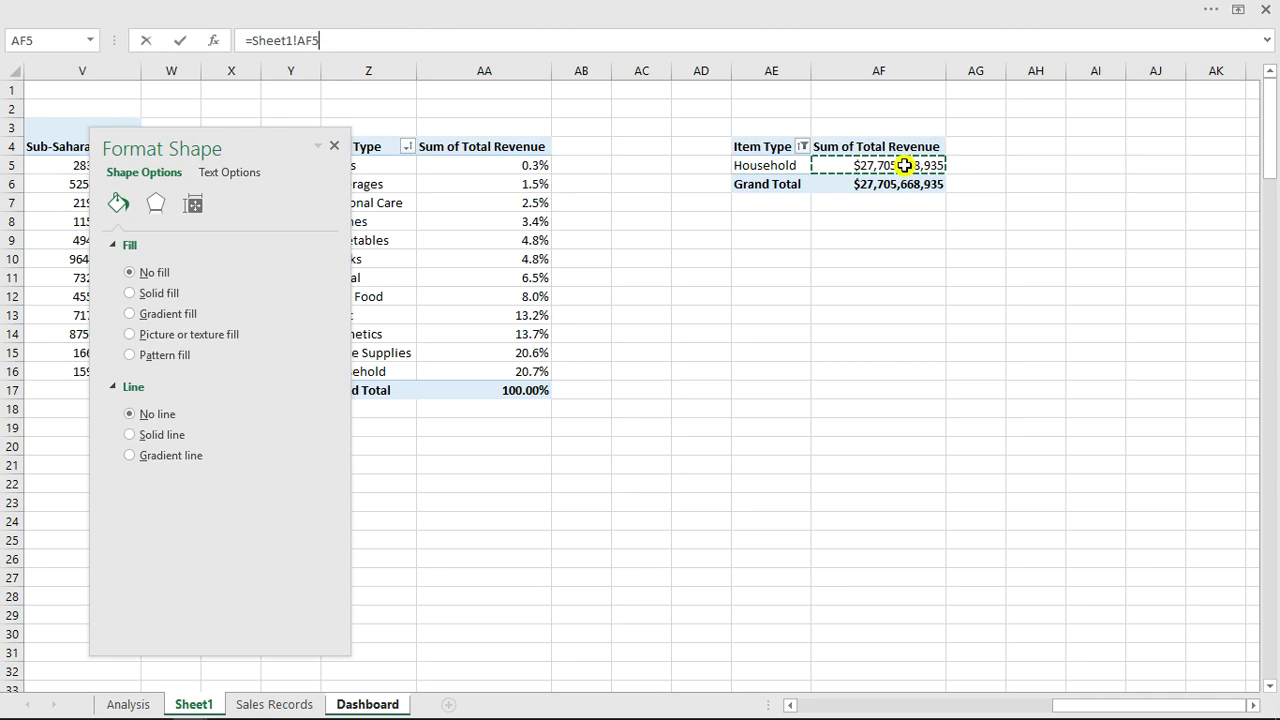
{"action": "key", "text": "Return"}
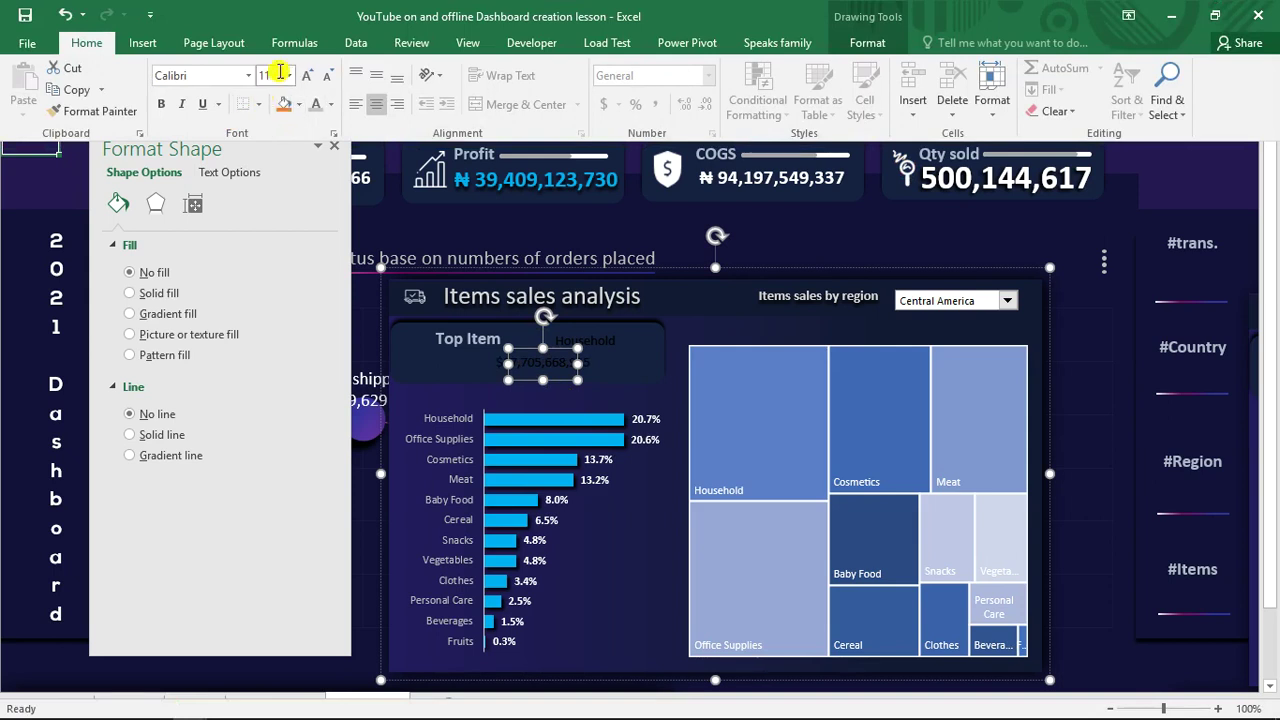
Step: Set the linked revenue label in the Top Item card to font size 28 and white text
{"action": "left_click", "coordinate": [288, 76]}
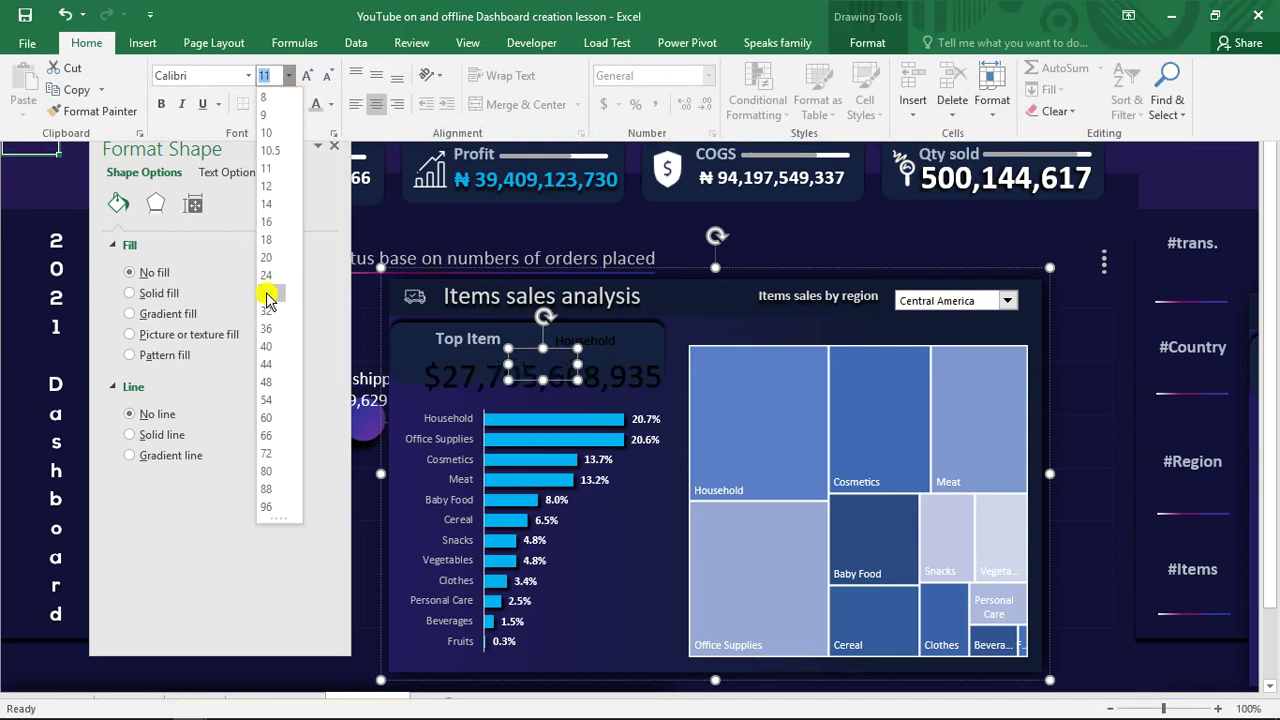
{"action": "left_click", "coordinate": [267, 294]}
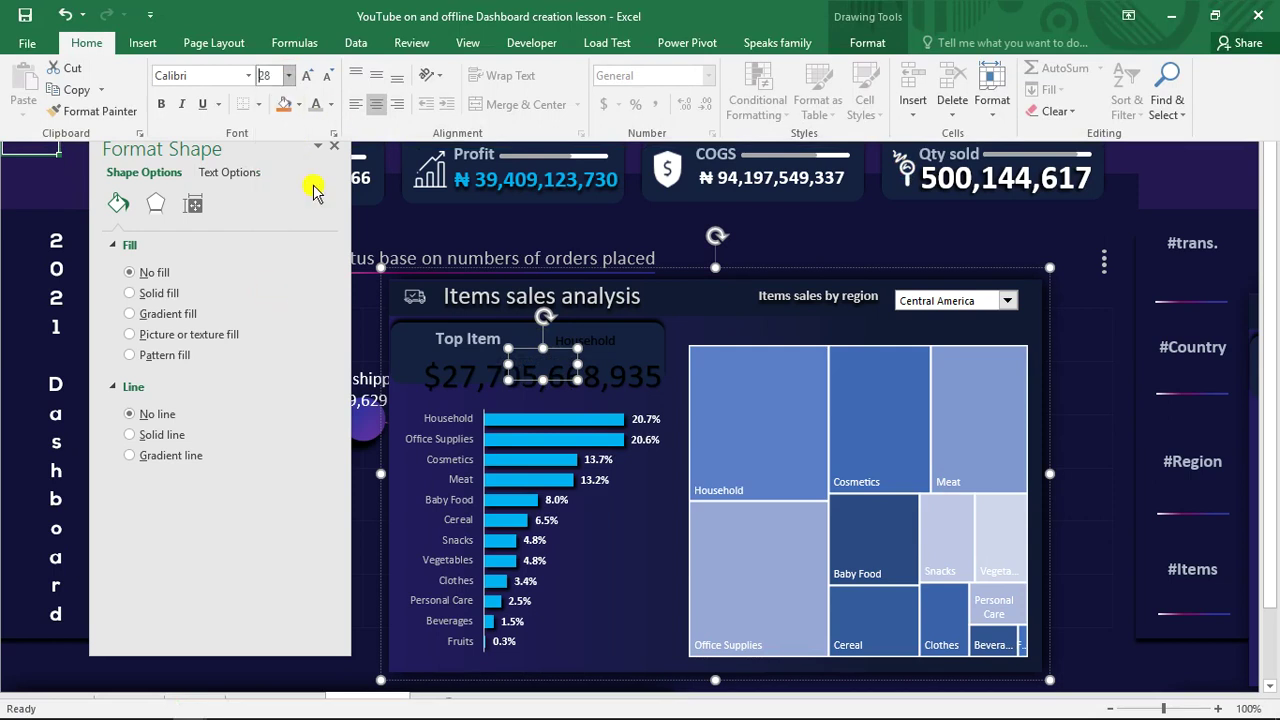
{"action": "left_click", "coordinate": [330, 108]}
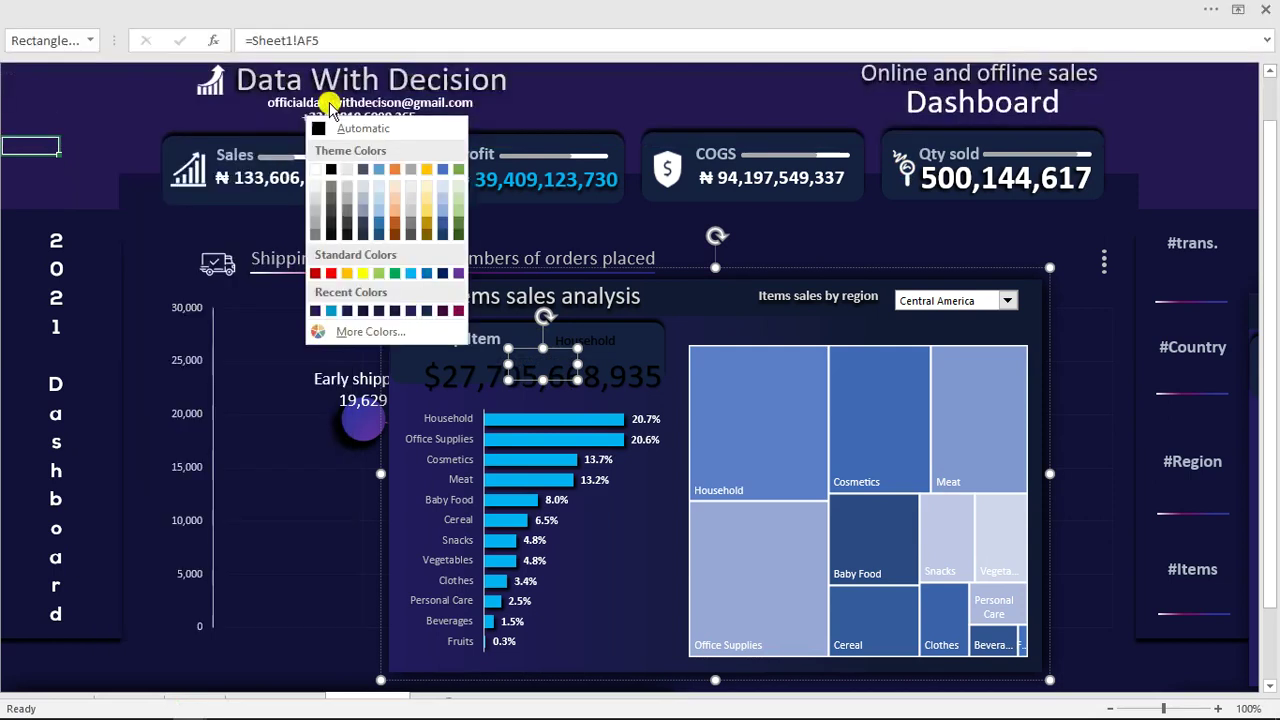
{"action": "left_click", "coordinate": [316, 171]}
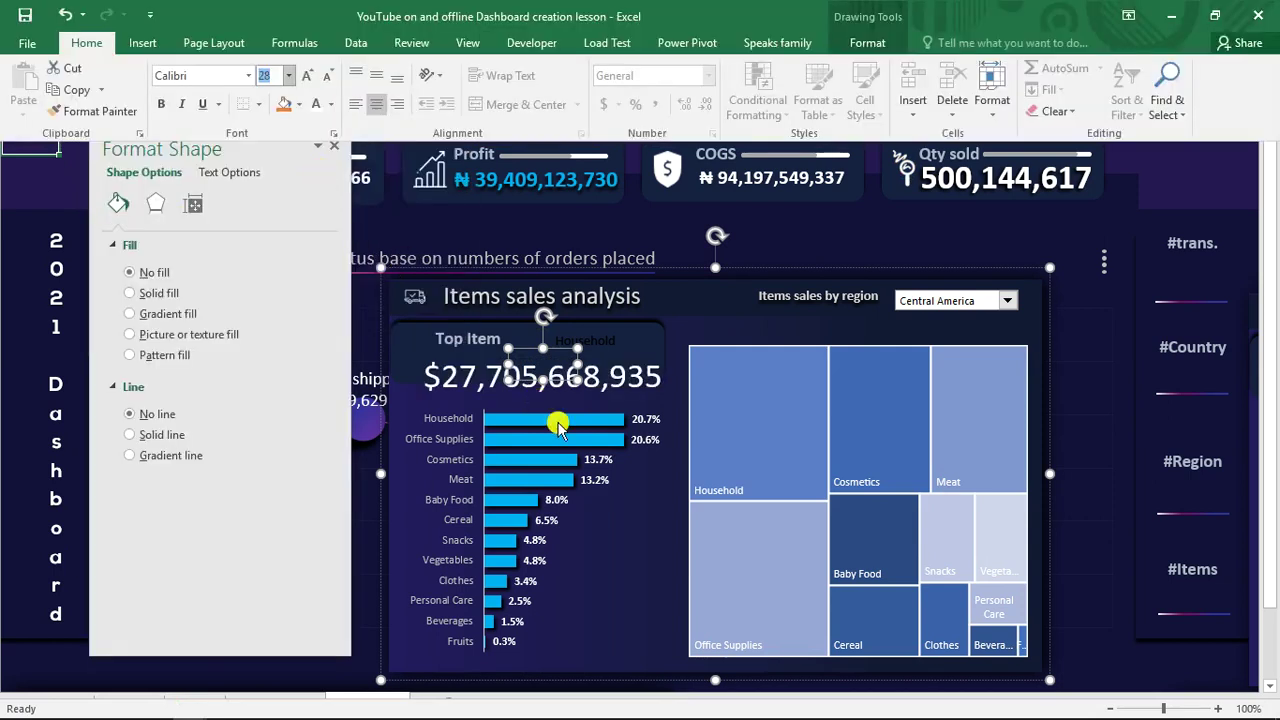
Step: Move the revenue label slightly up so it sits inside the Top Item card, and deselect it
{"action": "left_click", "coordinate": [555, 378]}
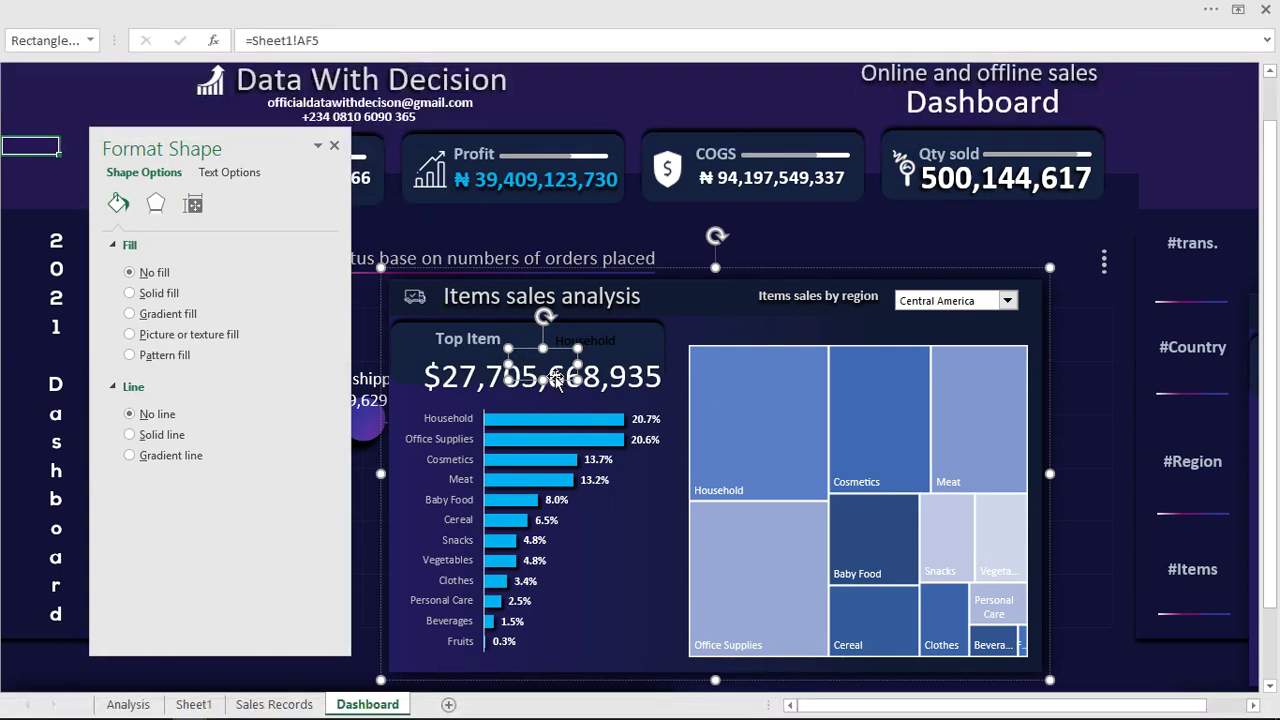
{"action": "left_click_drag", "start_coordinate": [551, 373], "coordinate": [548, 368]}
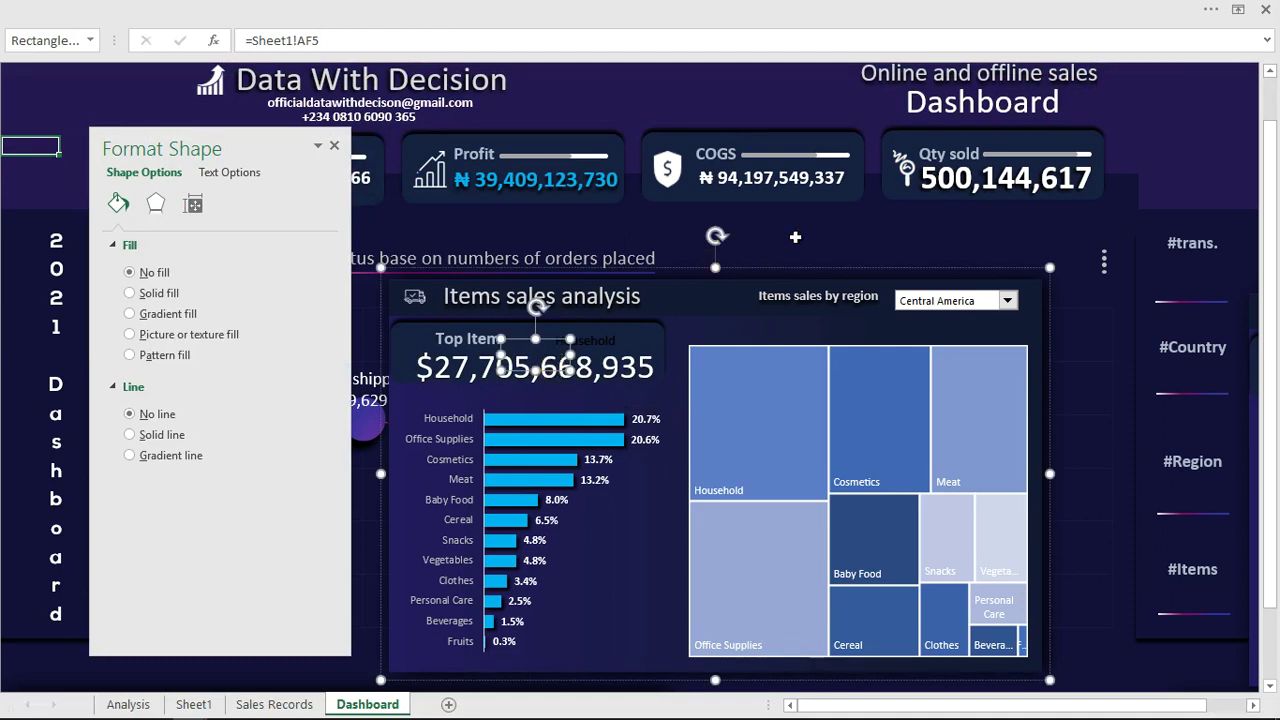
{"action": "left_click", "coordinate": [795, 237]}
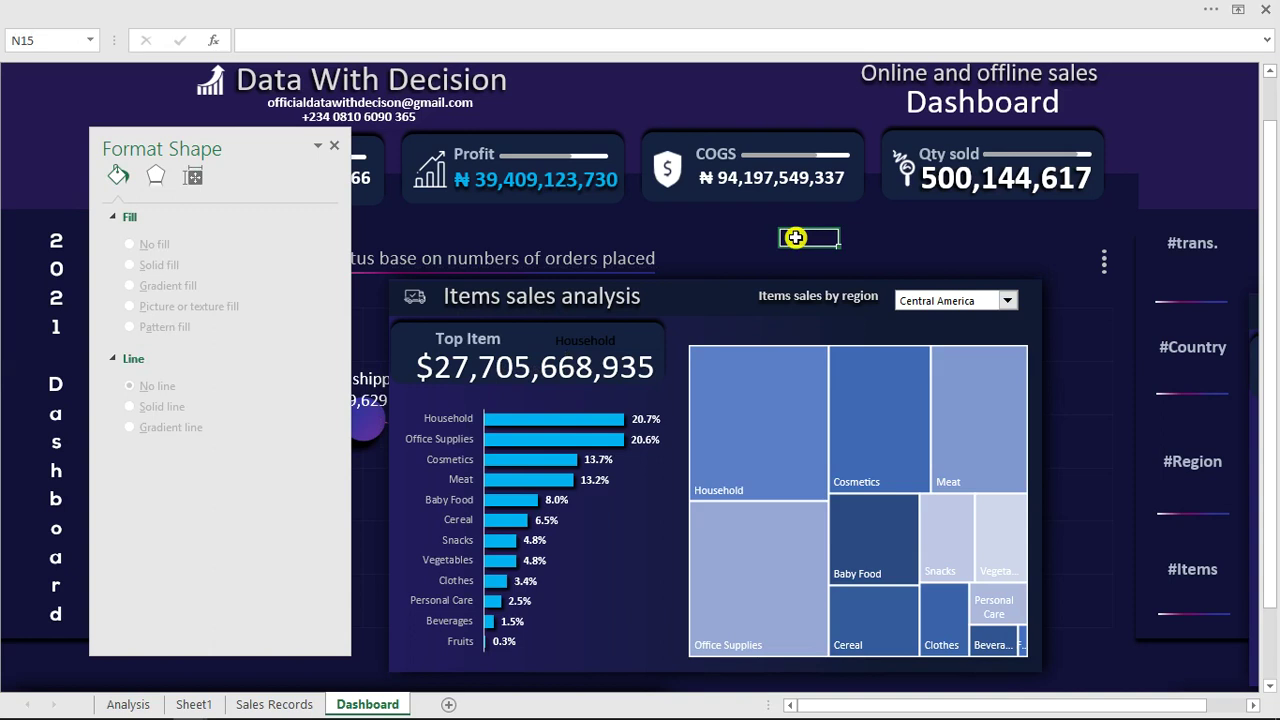
Step: Move the grouped Items sales analysis panel off the shipping status chart to the area beside the dashboard
{"action": "left_click", "coordinate": [776, 268]}
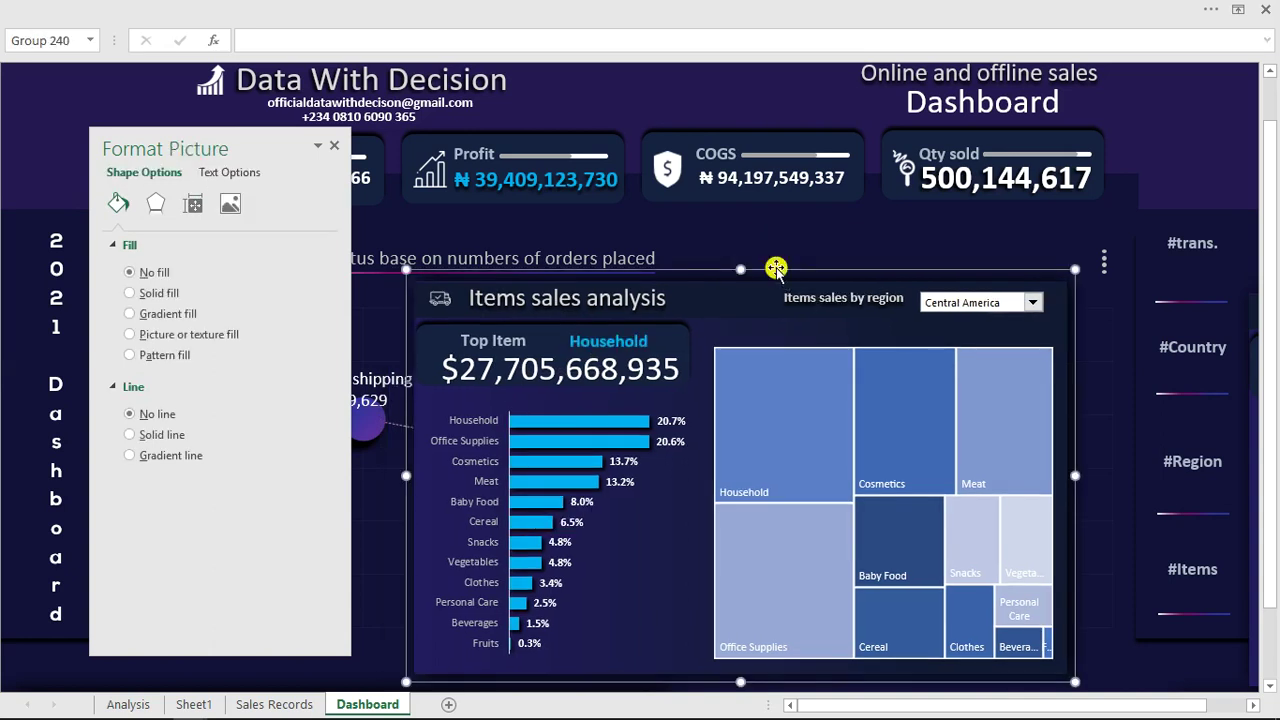
{"action": "left_click_drag", "start_coordinate": [776, 268], "coordinate": [1154, 417]}
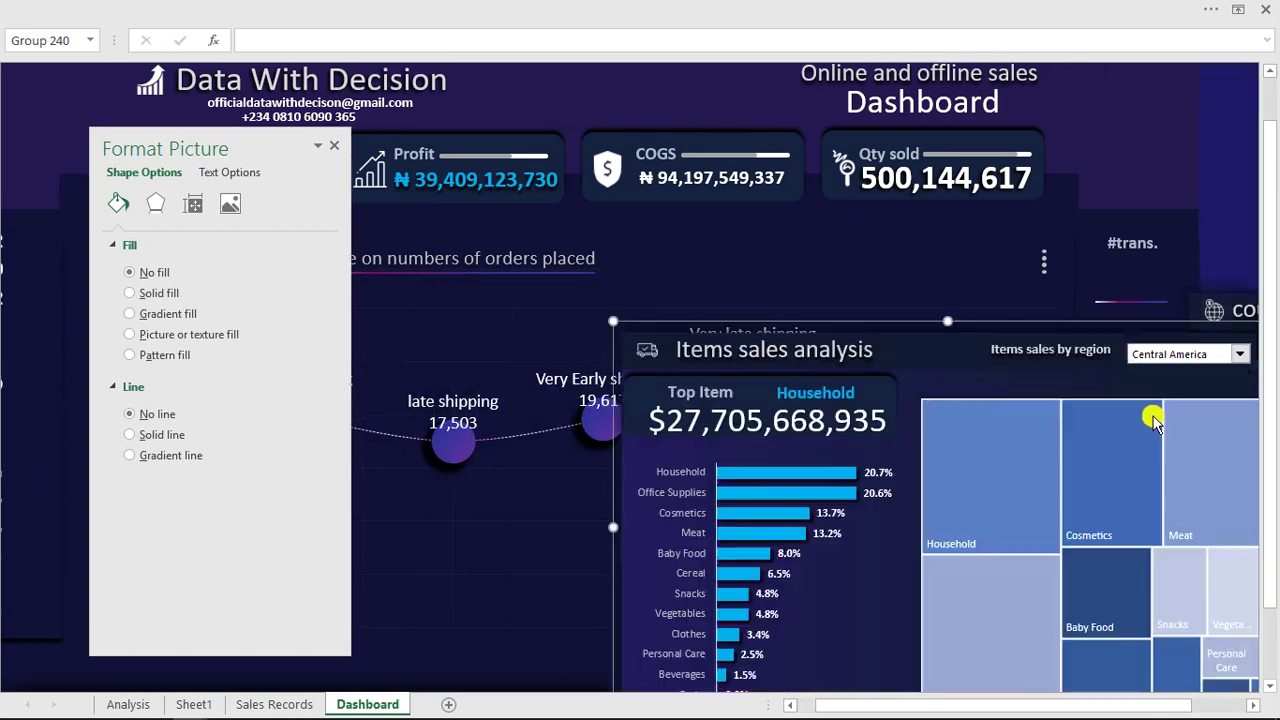
{"action": "left_click_drag", "start_coordinate": [891, 322], "coordinate": [1122, 340]}
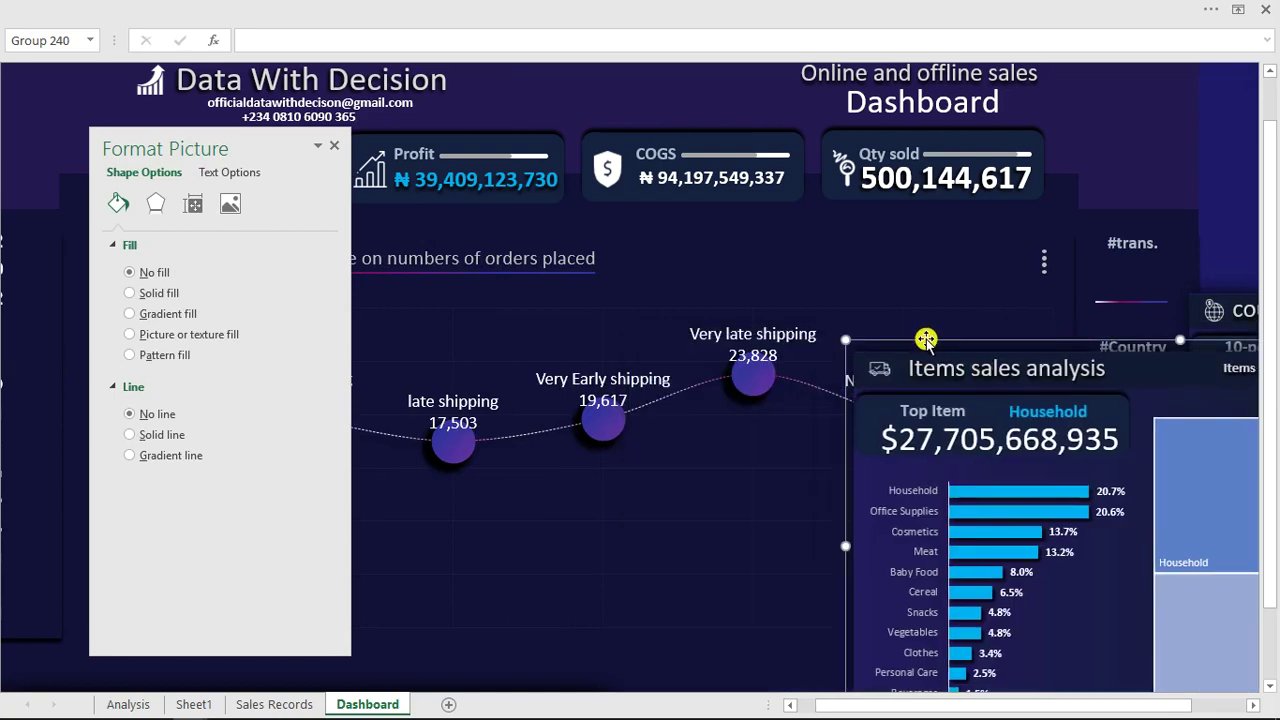
{"action": "left_click_drag", "start_coordinate": [928, 341], "coordinate": [1128, 386]}
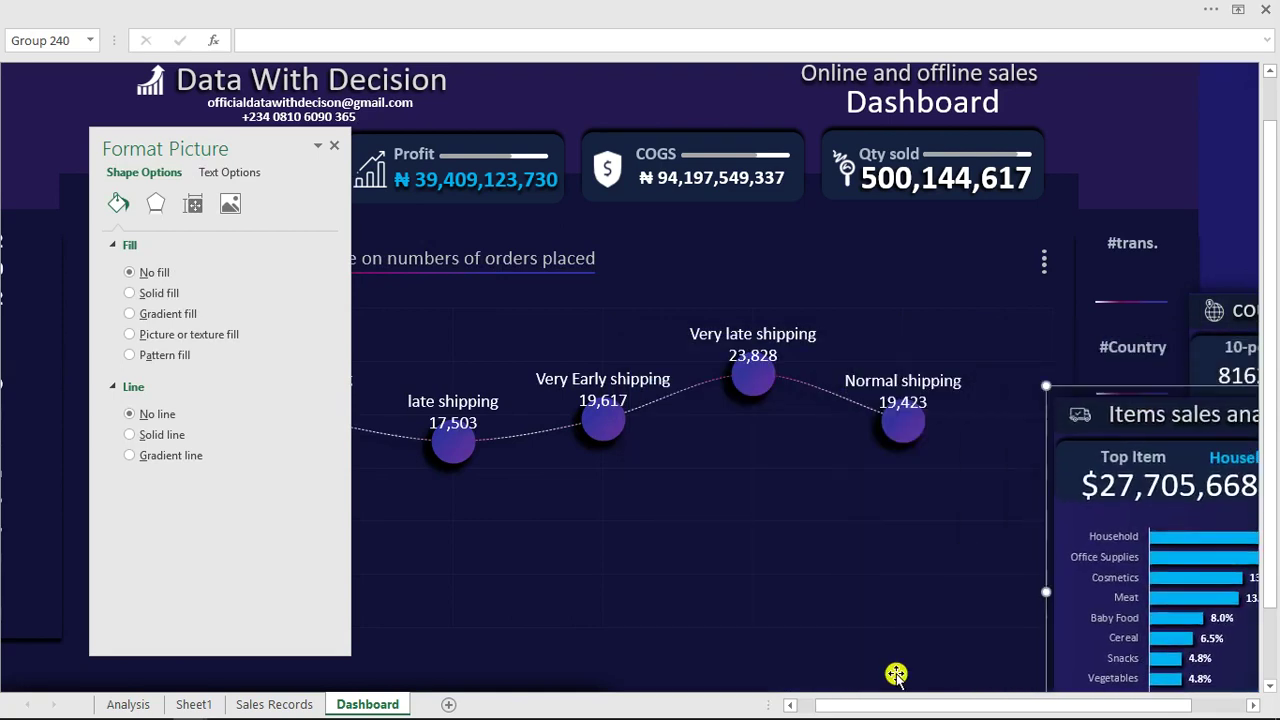
{"action": "left_click_drag", "start_coordinate": [876, 707], "coordinate": [858, 707]}
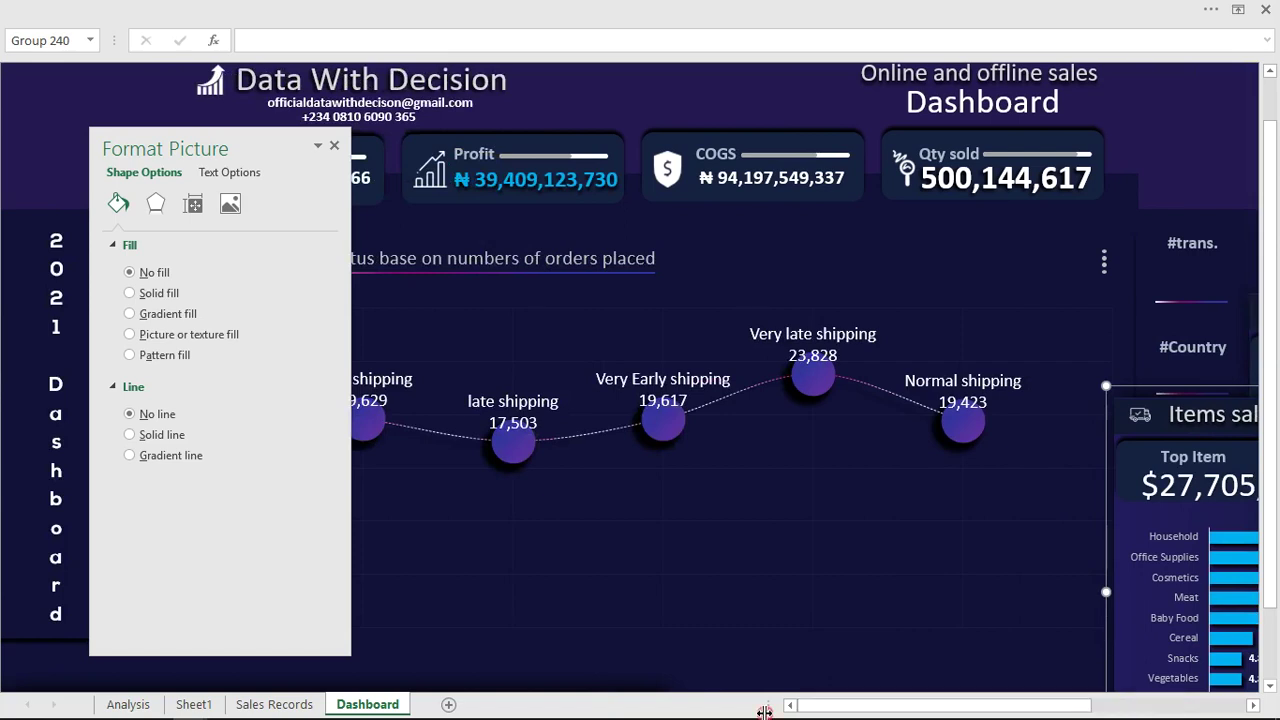
Step: Move the Region sales analysis panel up onto the shipping status chart area
{"action": "left_click_drag", "start_coordinate": [1270, 368], "coordinate": [1275, 442]}
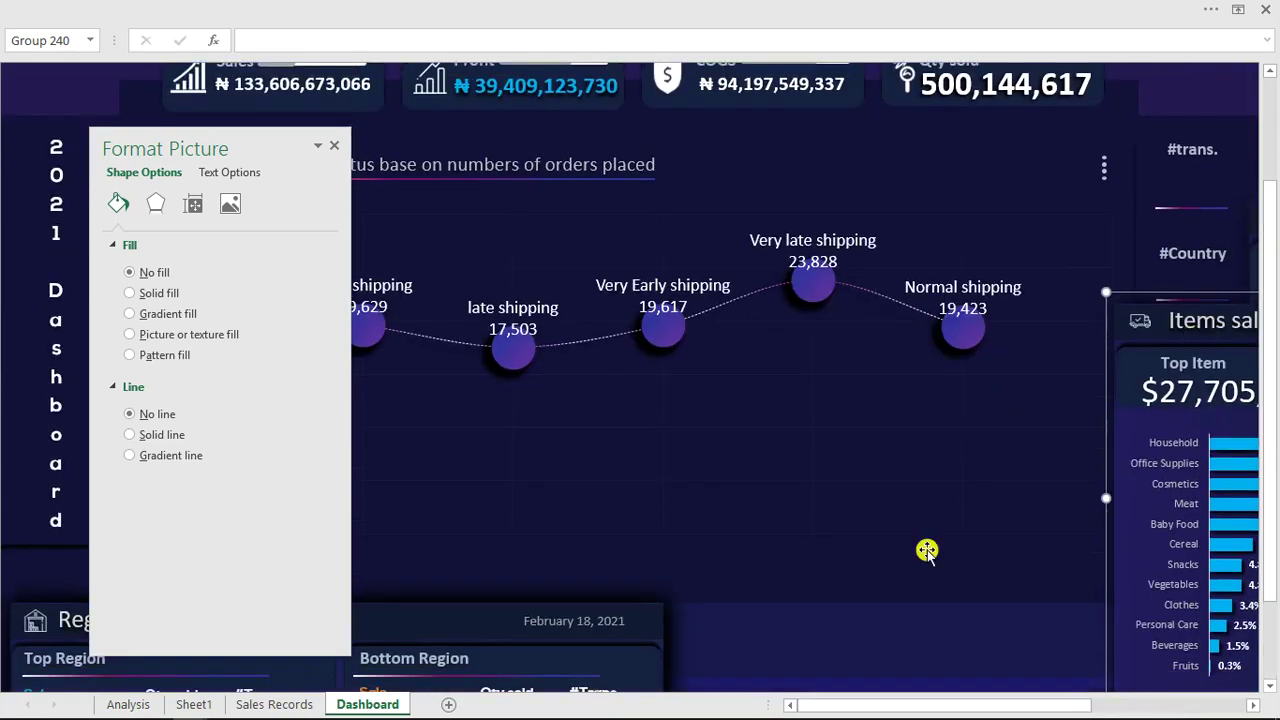
{"action": "left_click", "coordinate": [479, 626]}
{"action": "left_click_drag", "start_coordinate": [479, 626], "coordinate": [840, 212]}
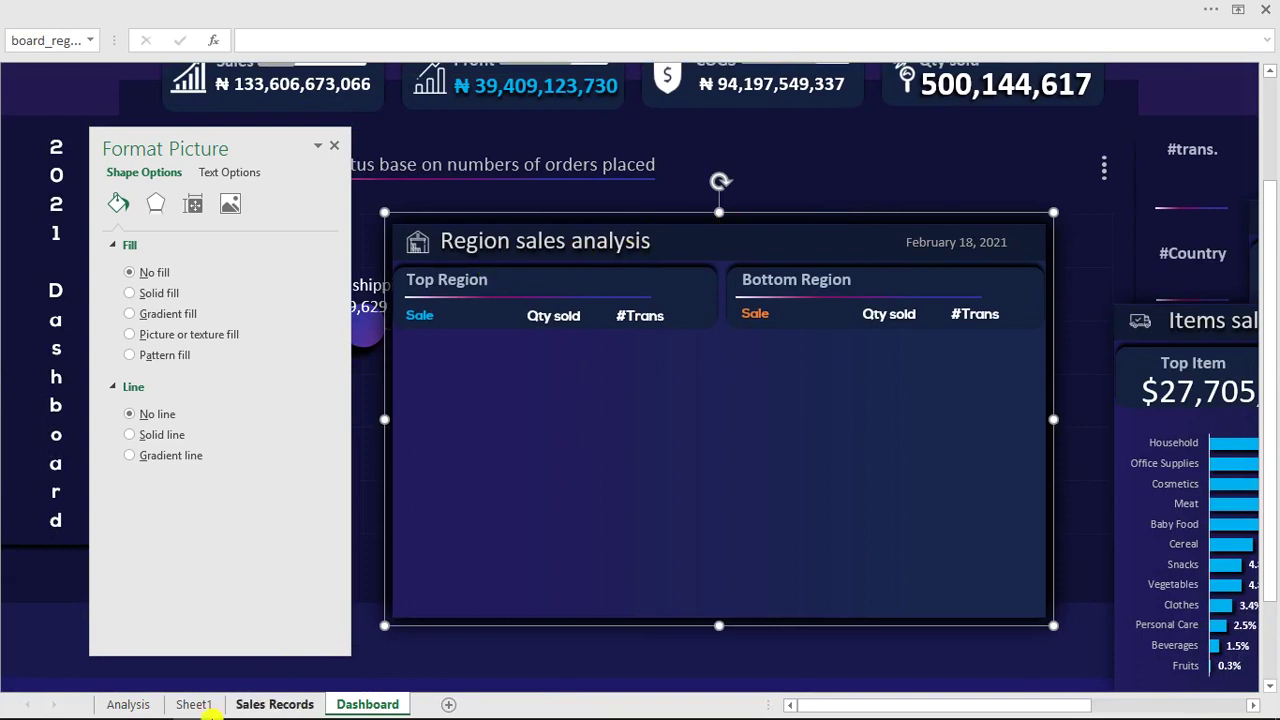
Step: Switch to the finished Online and offline sales dashboard workbook and examine its Region sales analysis panel
{"action": "mouse_move", "coordinate": [195, 710]}
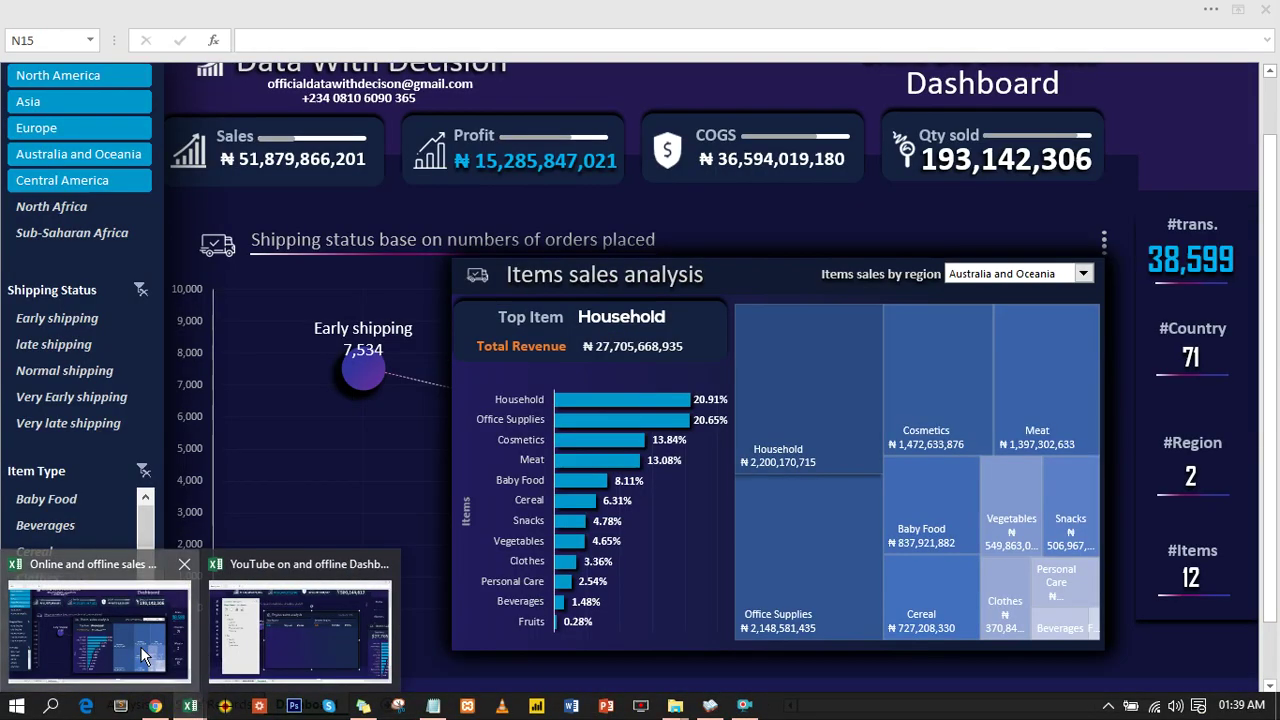
{"action": "left_click", "coordinate": [140, 646]}
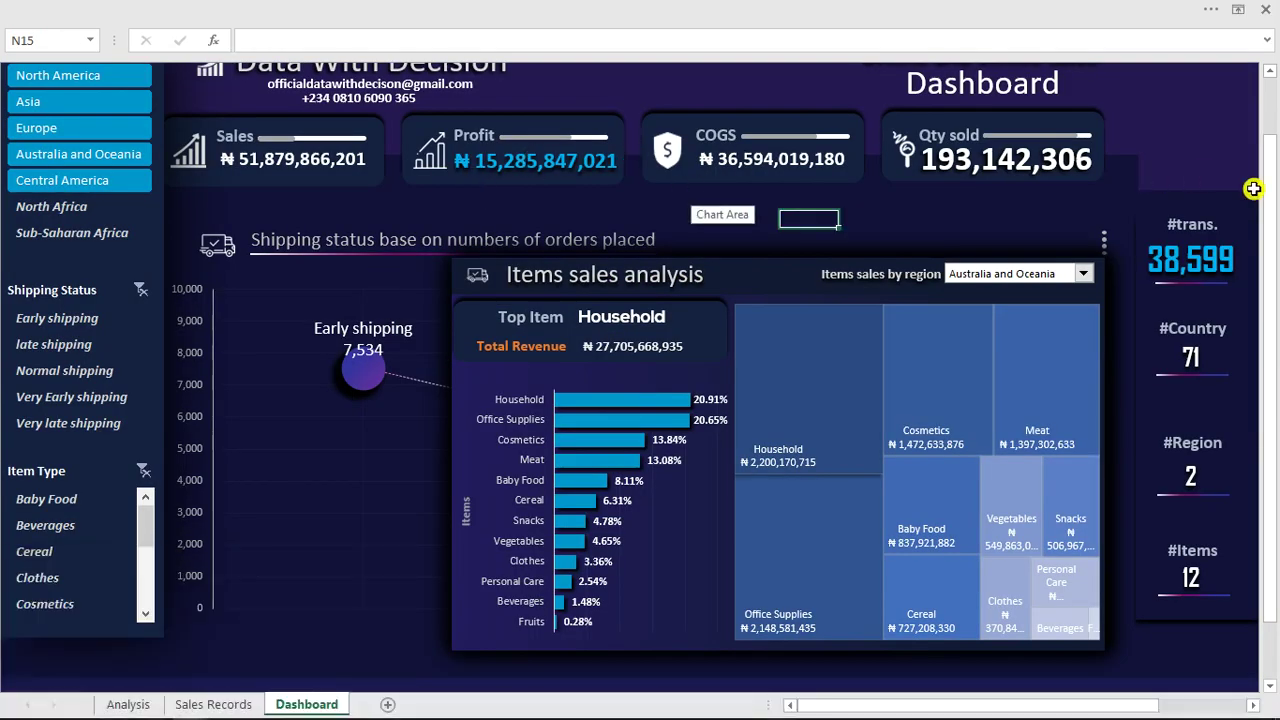
{"action": "left_click_drag", "start_coordinate": [1273, 200], "coordinate": [1273, 88]}
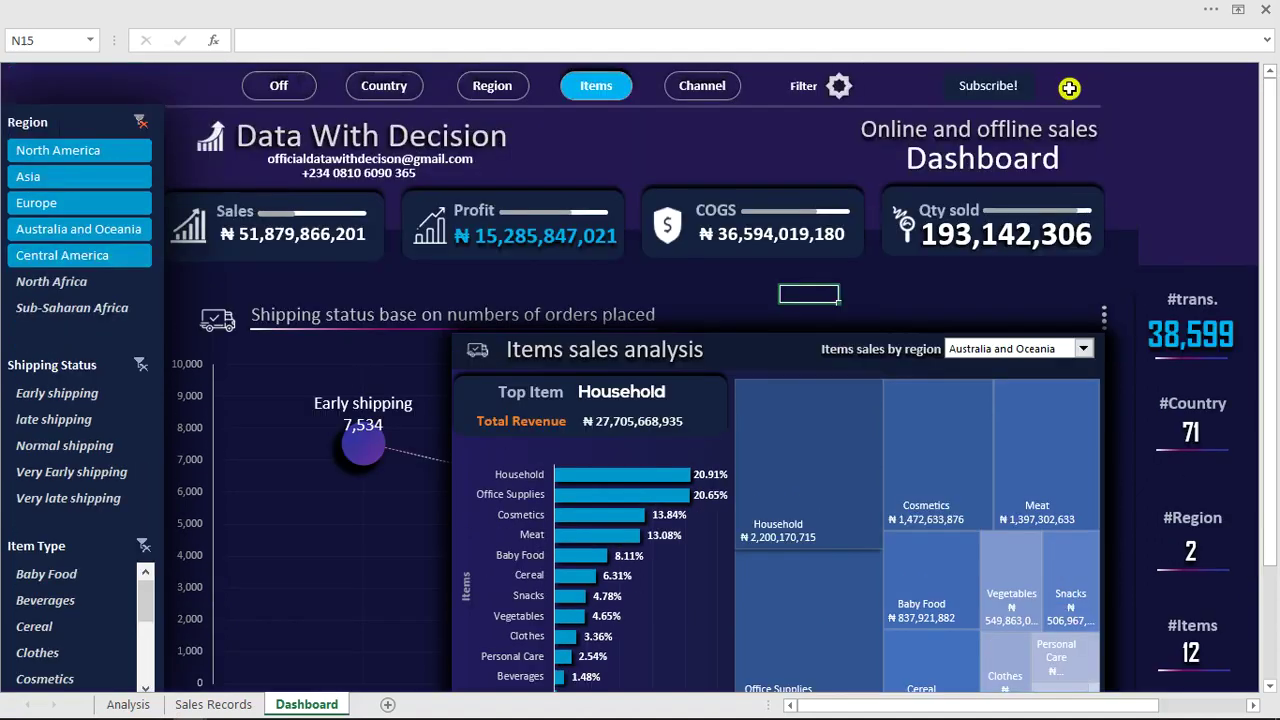
{"action": "left_click", "coordinate": [483, 85]}
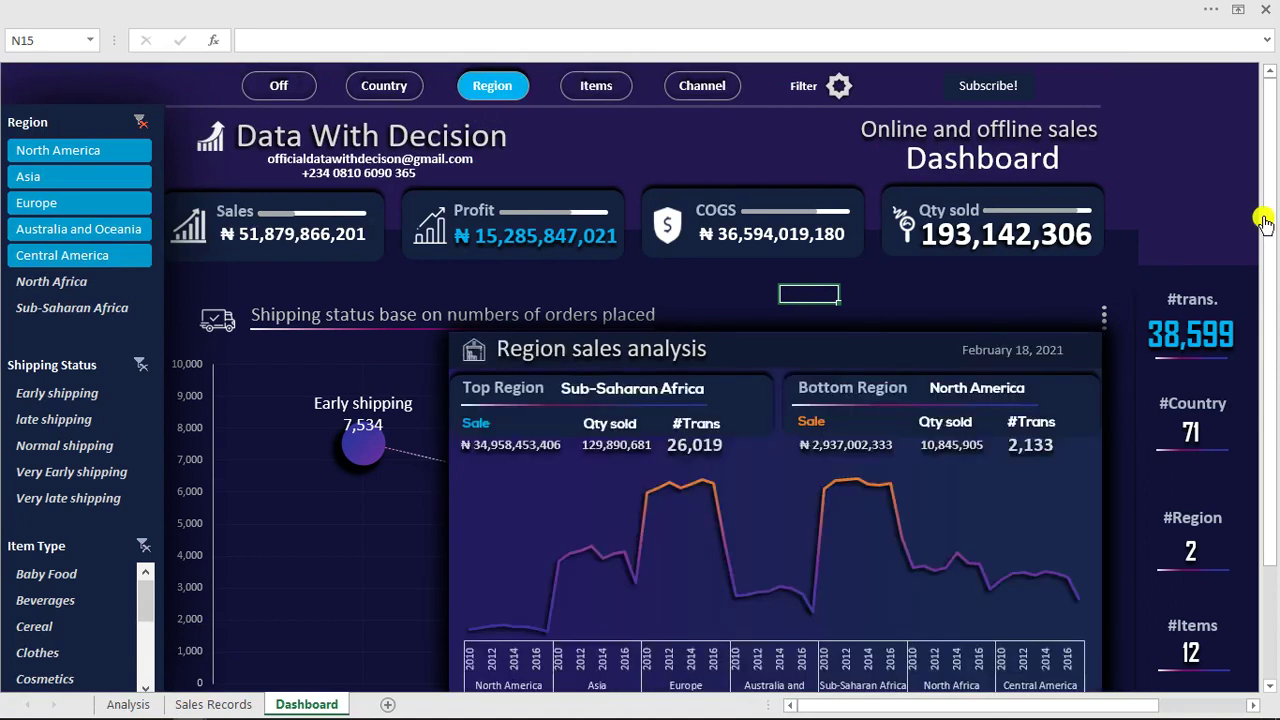
{"action": "left_click_drag", "start_coordinate": [1273, 223], "coordinate": [1274, 258]}
{"action": "scroll", "coordinate": [680, 545], "scroll_direction": "down", "scroll_amount": 1}
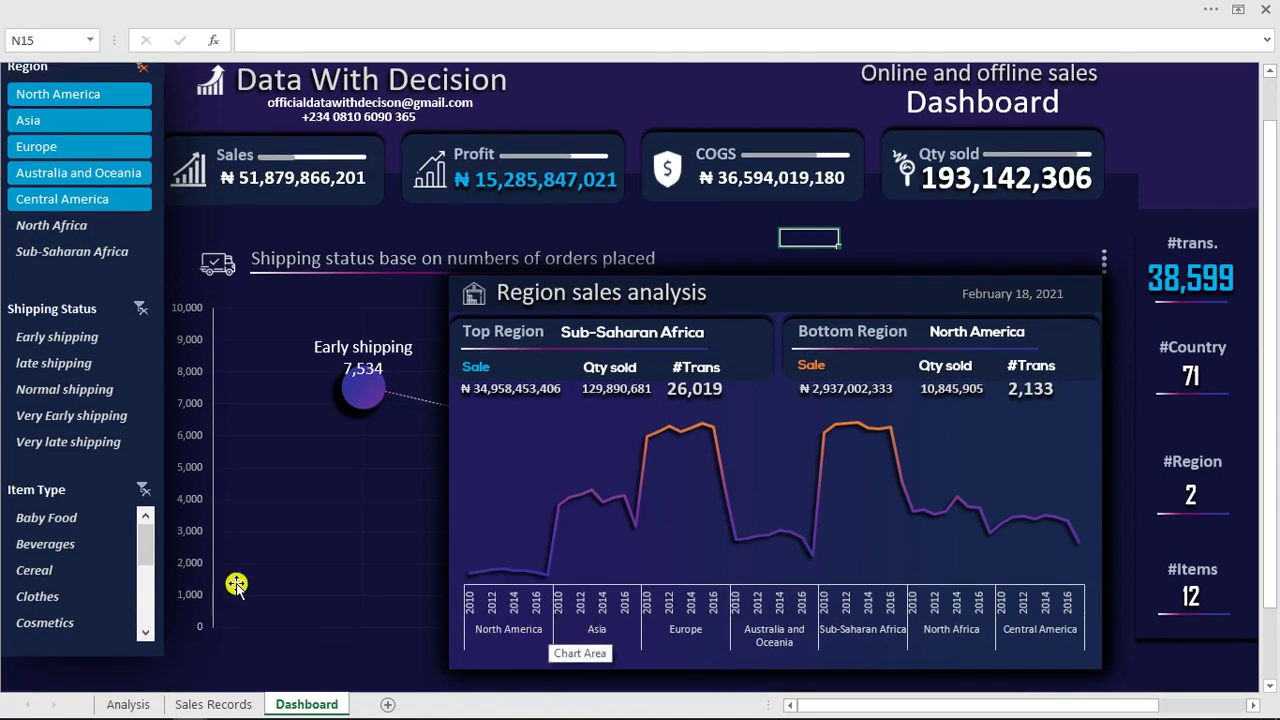
Step: Return to the YouTube on and offline Dashboard workbook and copy Sheet1's top-item PivotTable at AE4 to AJ4
{"action": "mouse_move", "coordinate": [183, 708]}
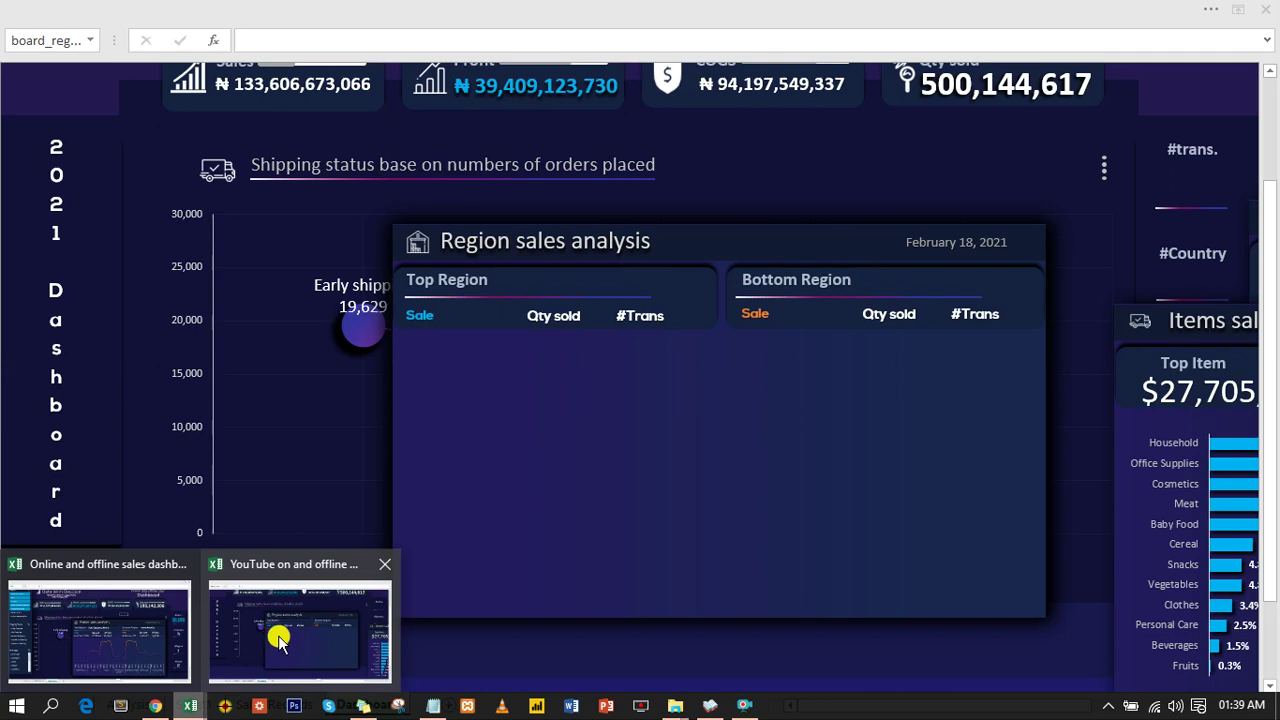
{"action": "left_click", "coordinate": [278, 640]}
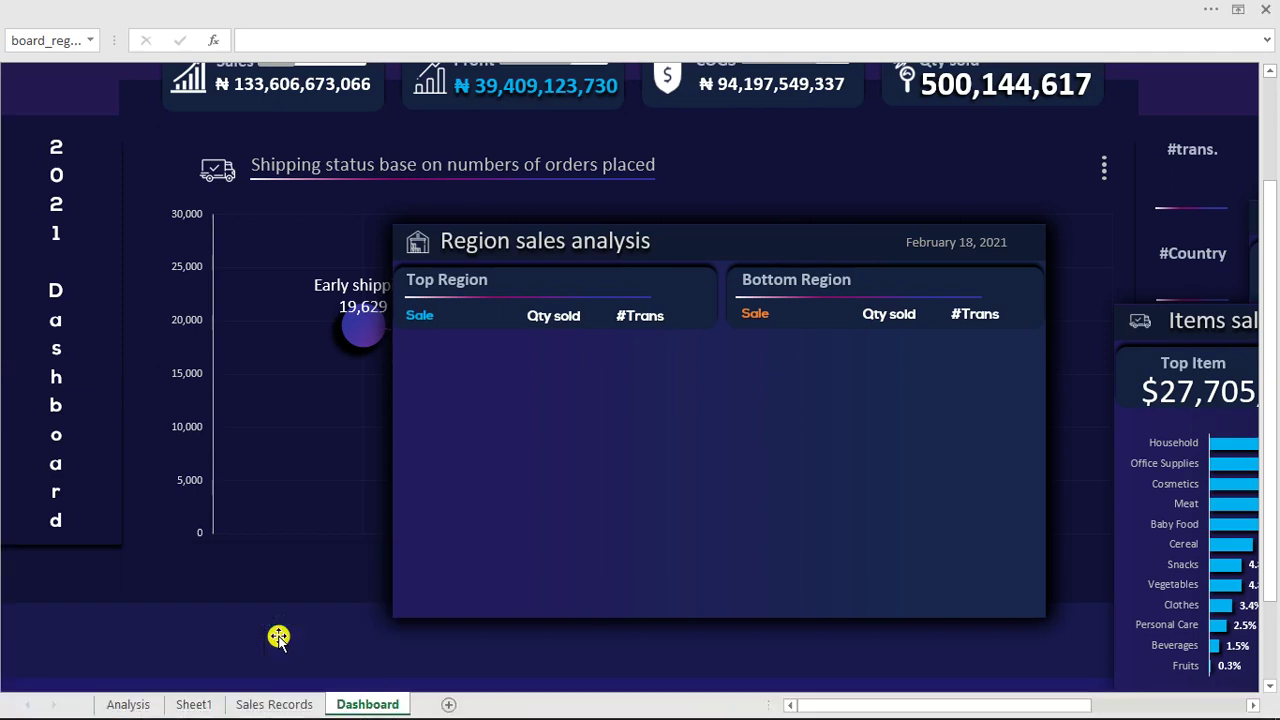
{"action": "left_click", "coordinate": [194, 705]}
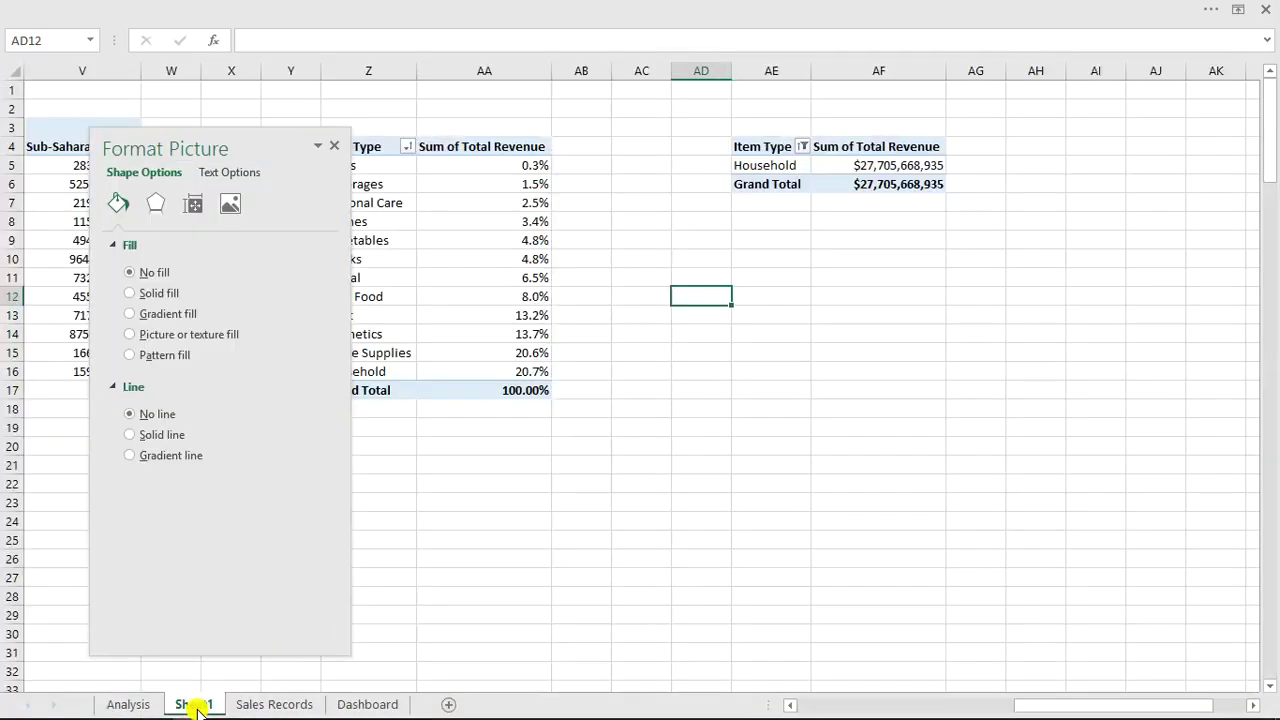
{"action": "left_click_drag", "start_coordinate": [770, 148], "coordinate": [859, 184]}
{"action": "key", "text": "ctrl+c"}
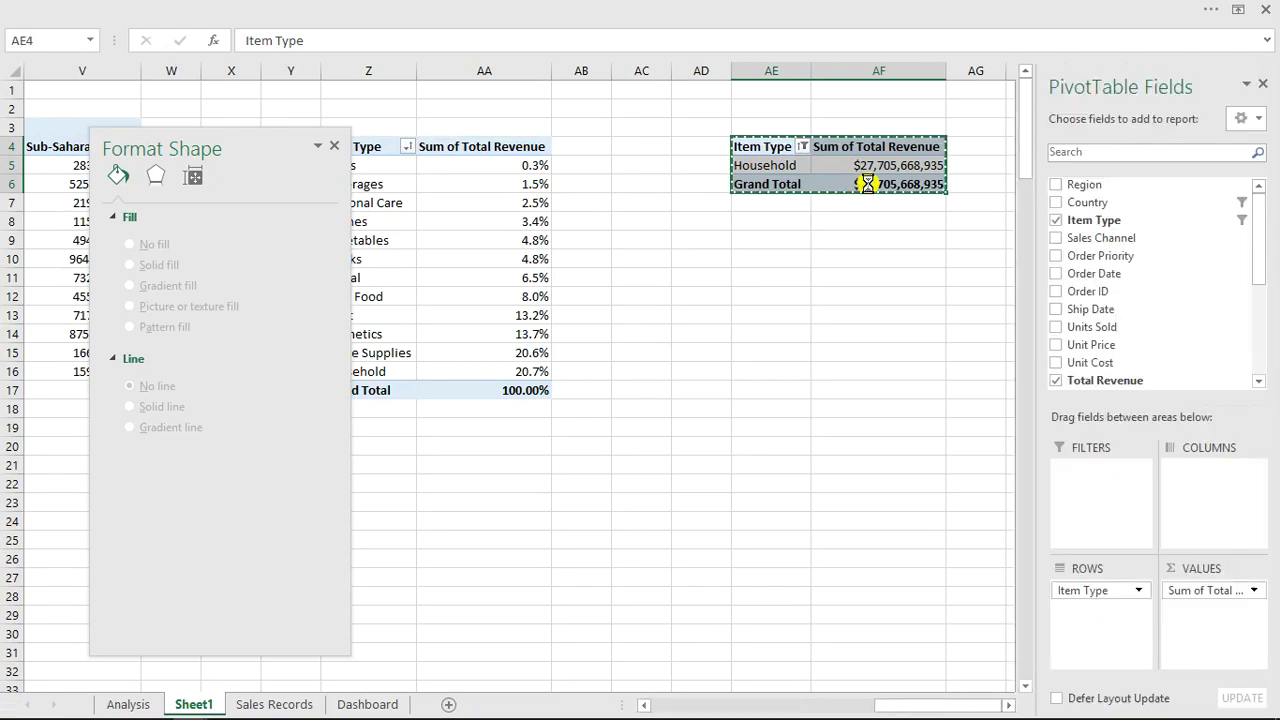
{"action": "left_click", "coordinate": [1009, 705]}
{"action": "left_click", "coordinate": [1009, 705]}
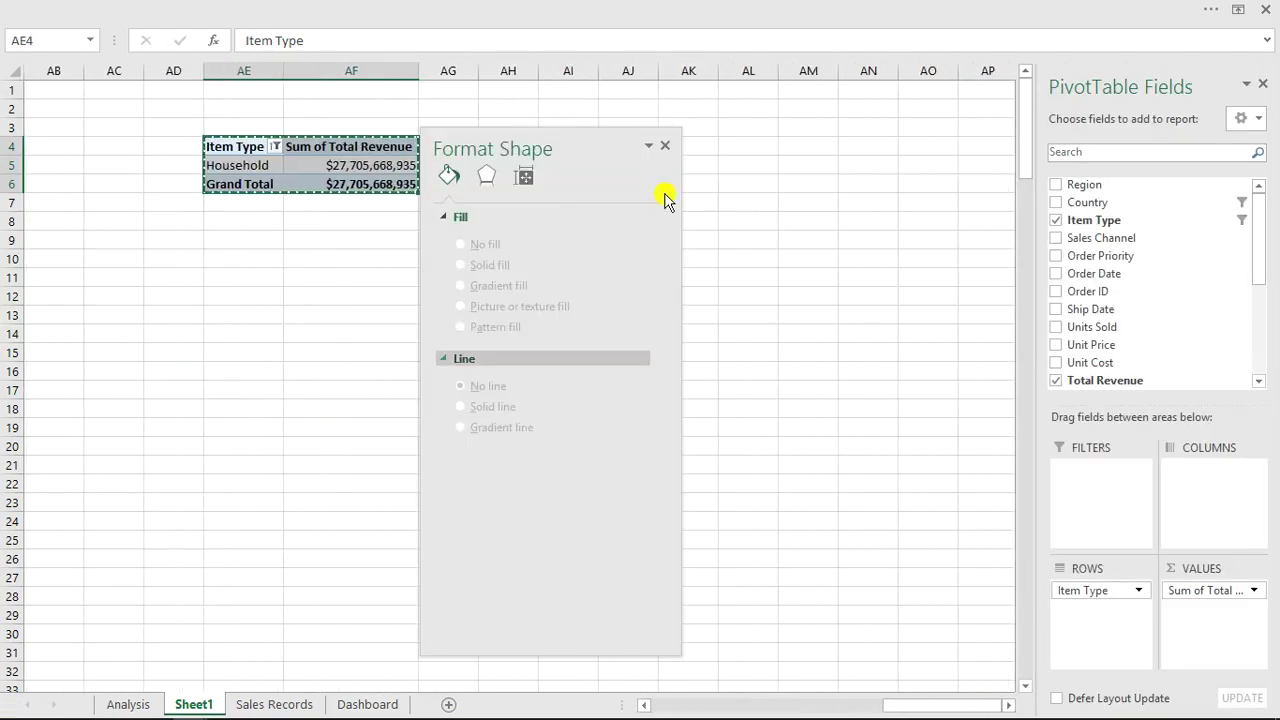
{"action": "left_click", "coordinate": [668, 148]}
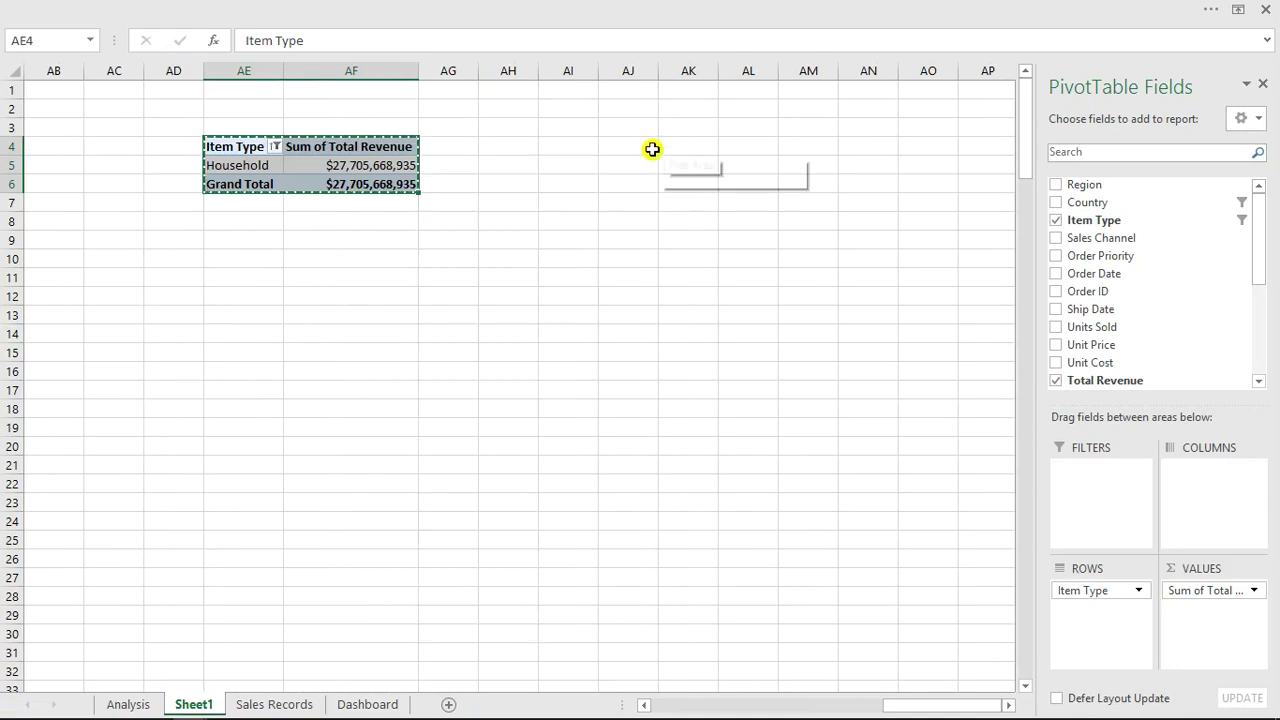
{"action": "left_click", "coordinate": [631, 148]}
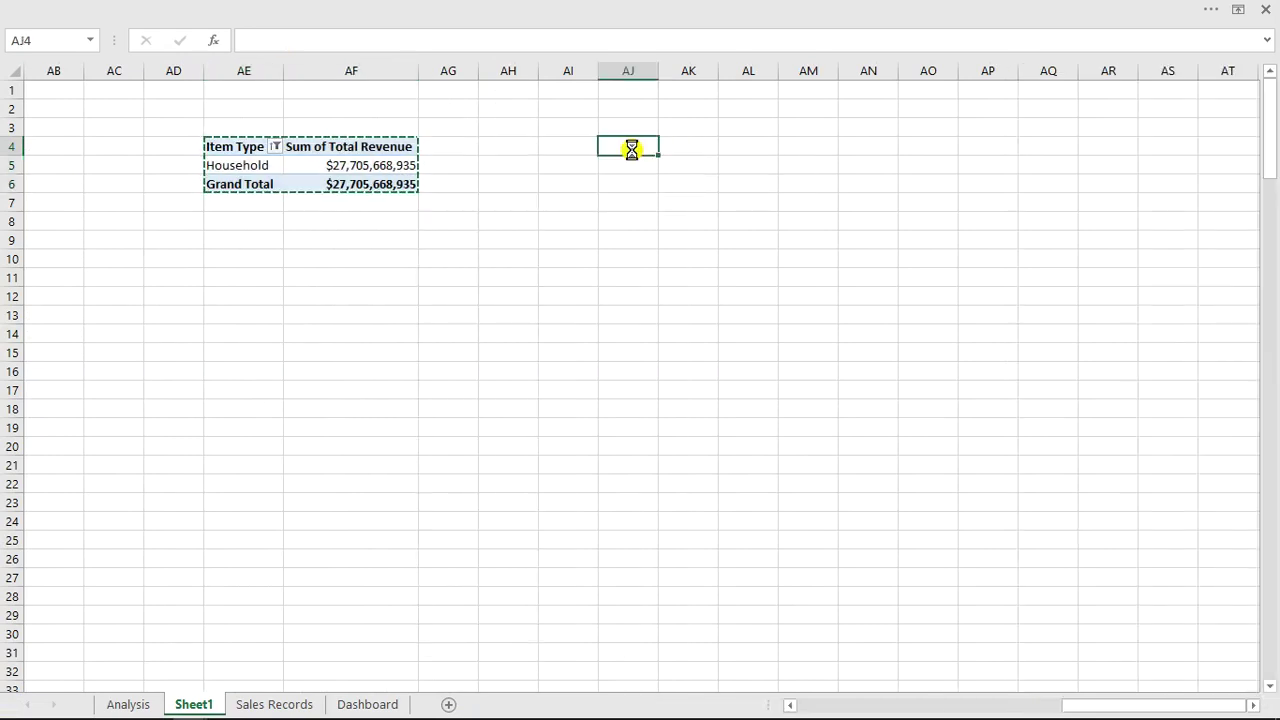
{"action": "key", "text": "ctrl+v"}
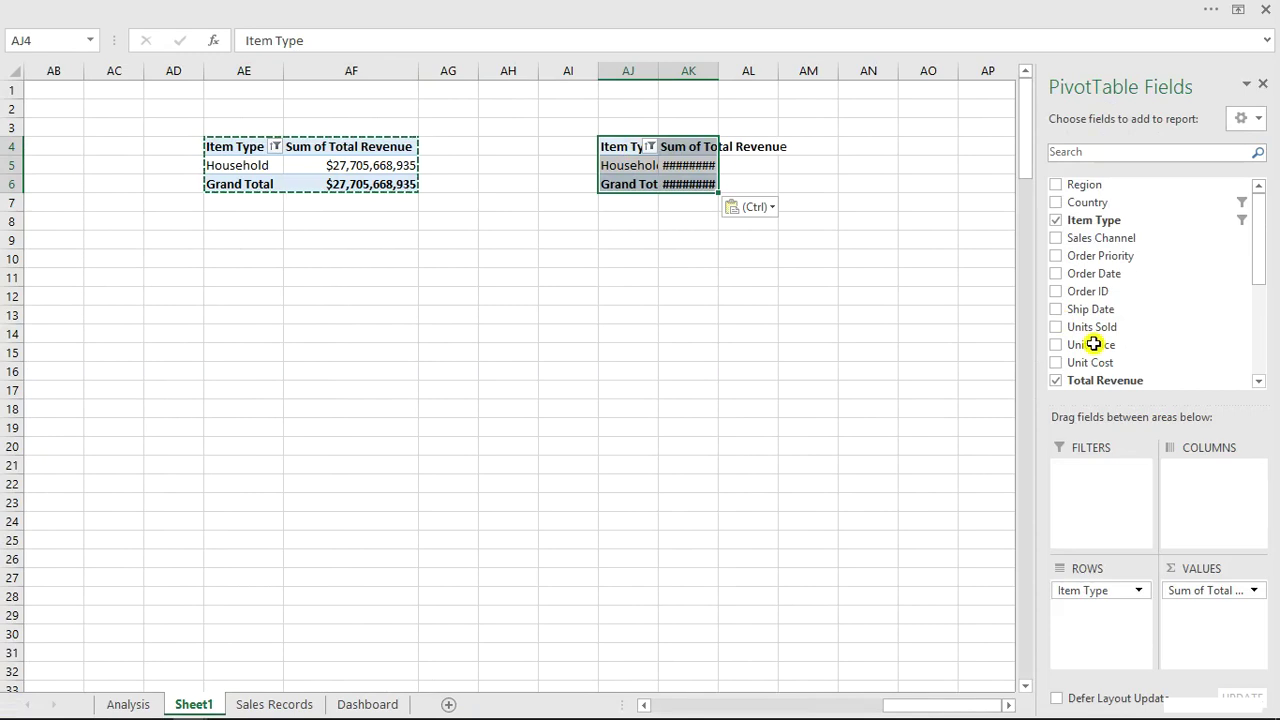
Step: Remove Item Type from the copied PivotTable and add Region and Years as its row fields
{"action": "left_click", "coordinate": [1056, 220]}
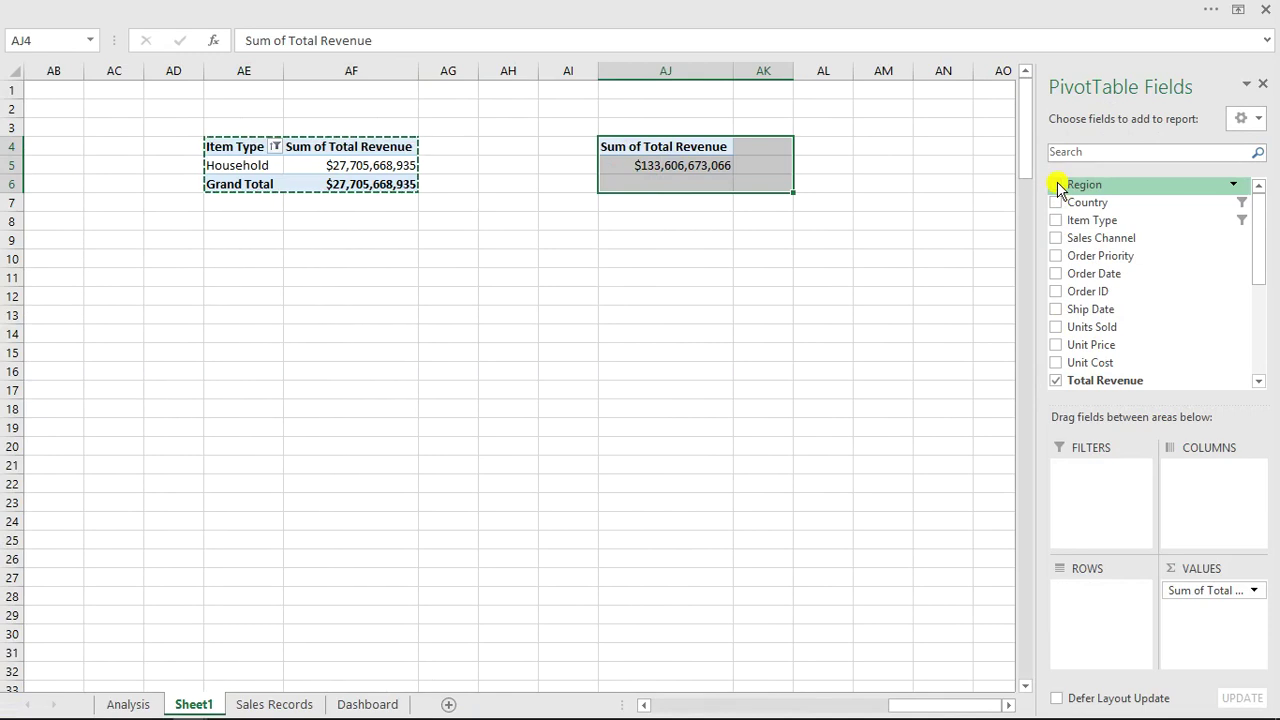
{"action": "left_click", "coordinate": [1057, 185]}
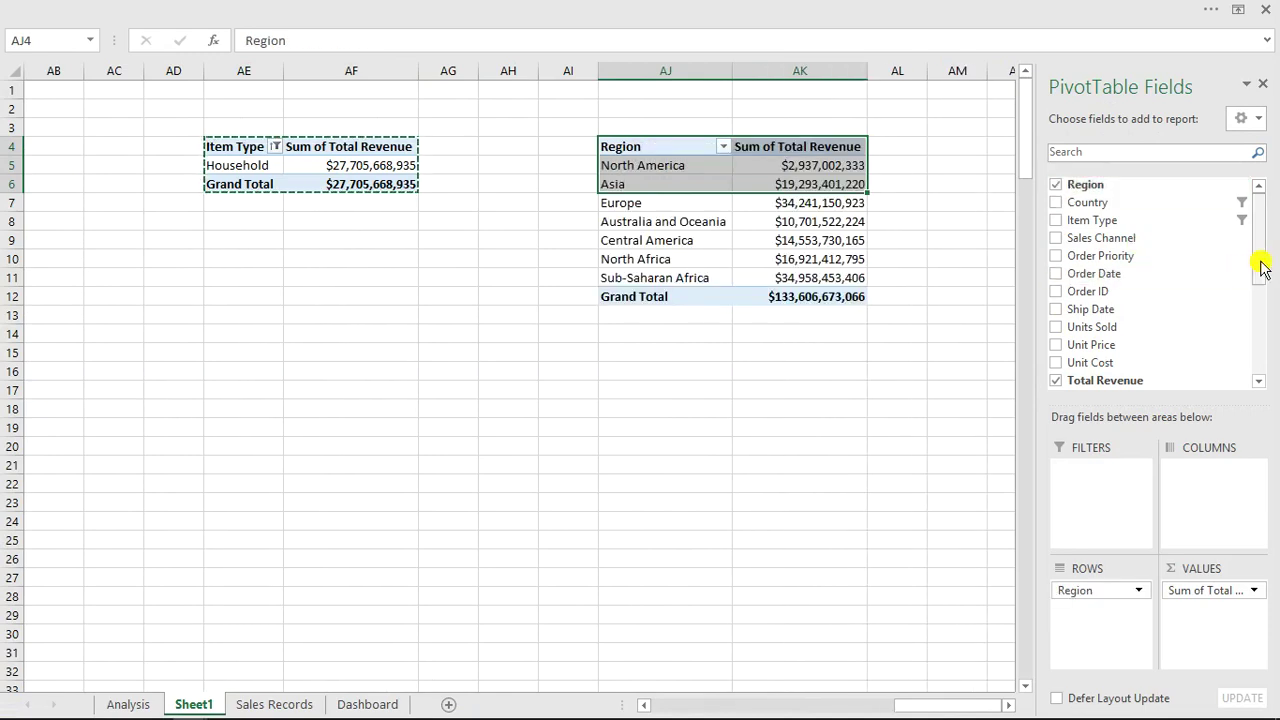
{"action": "left_click_drag", "start_coordinate": [1261, 263], "coordinate": [1266, 405]}
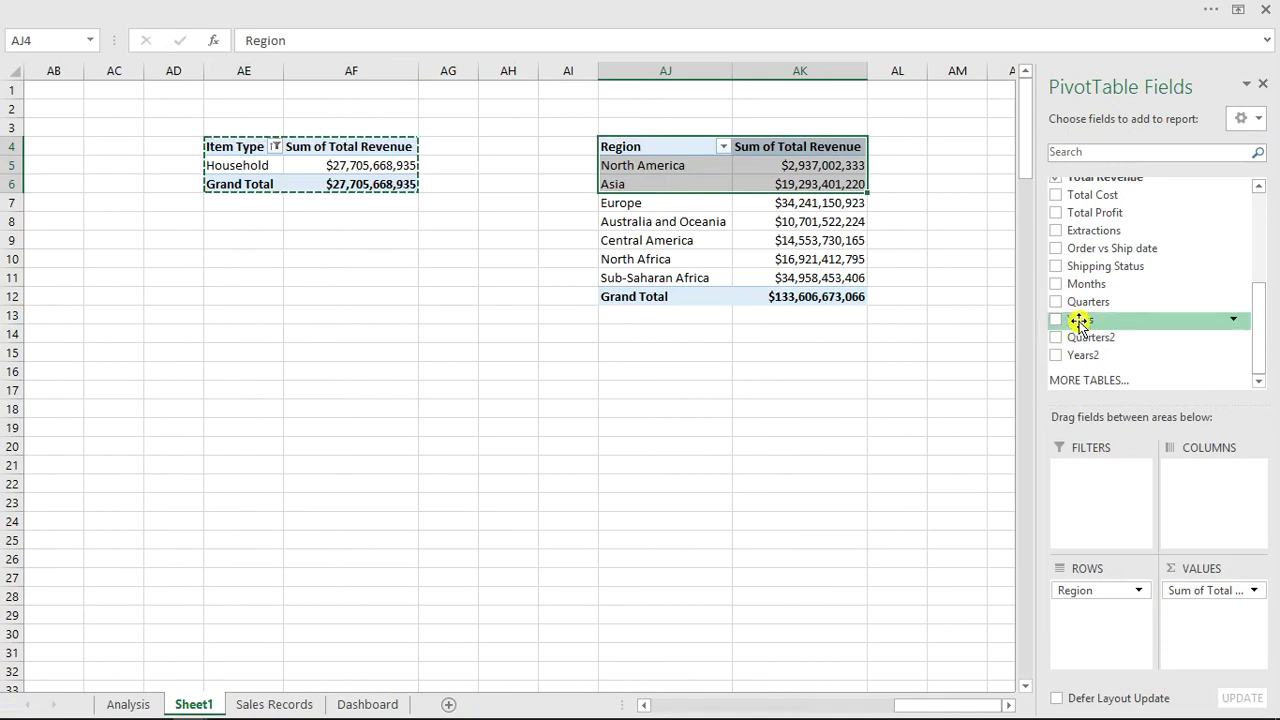
{"action": "left_click_drag", "start_coordinate": [1079, 322], "coordinate": [1101, 611]}
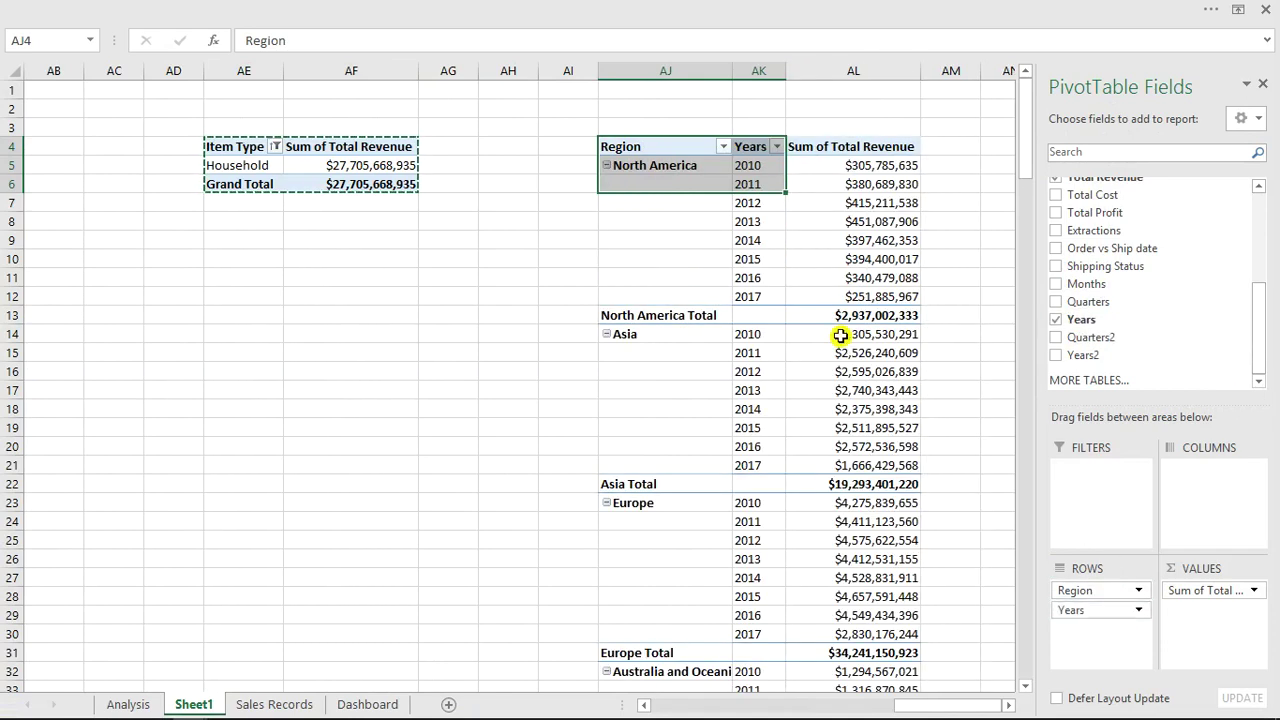
Step: Insert a line PivotChart from the Region and Years PivotTable and select its vertical axis
{"action": "left_click", "coordinate": [842, 338]}
{"action": "left_click", "coordinate": [846, 351]}
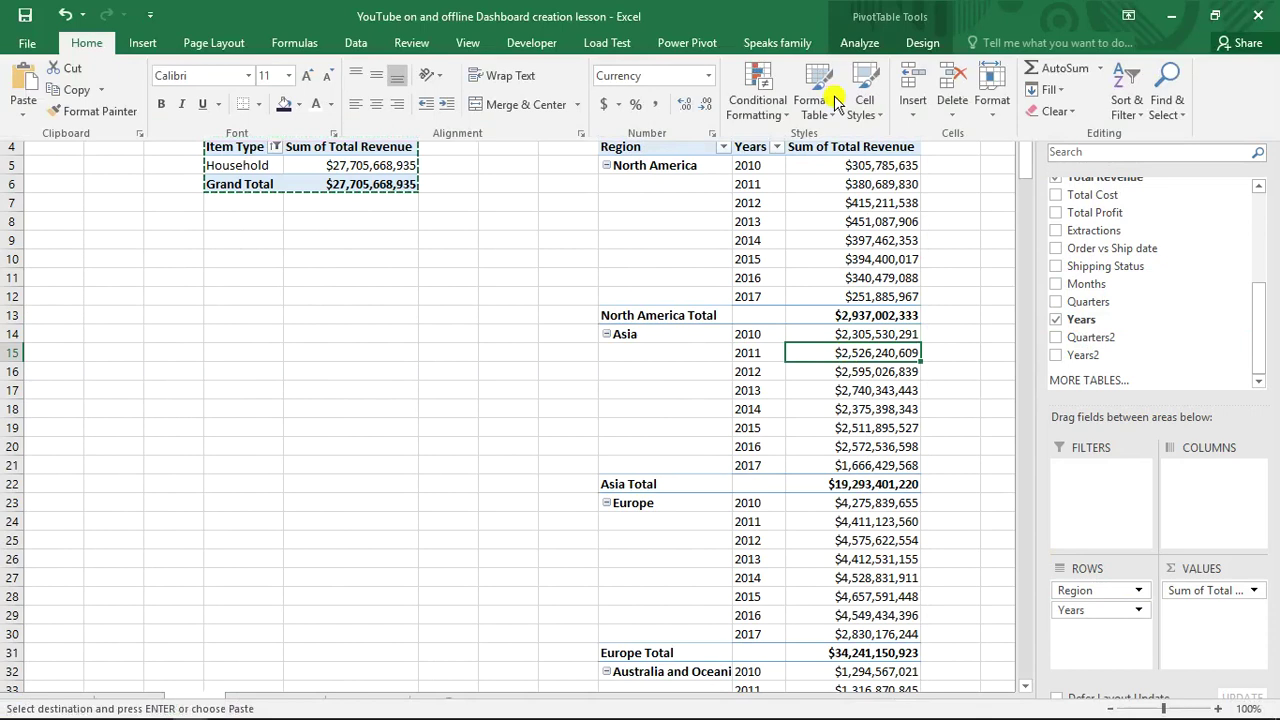
{"action": "left_click", "coordinate": [858, 50]}
{"action": "left_click", "coordinate": [1004, 88]}
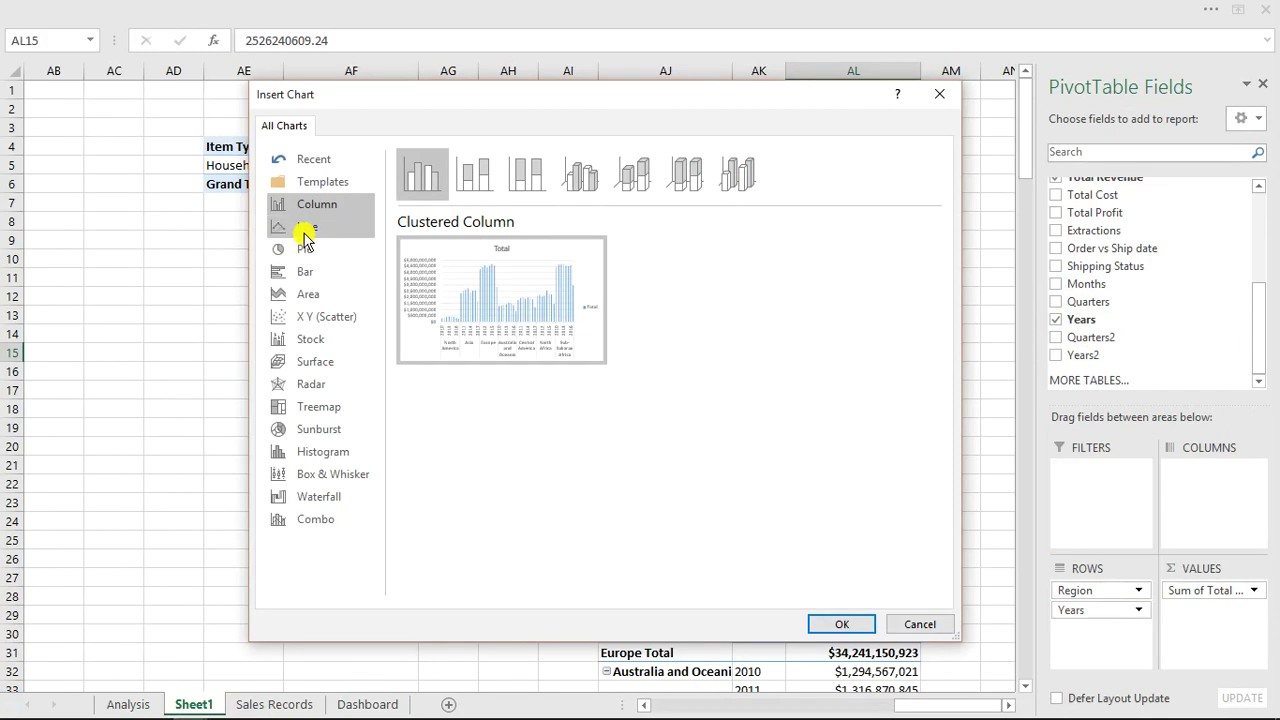
{"action": "left_click", "coordinate": [304, 230]}
{"action": "left_click", "coordinate": [817, 625]}
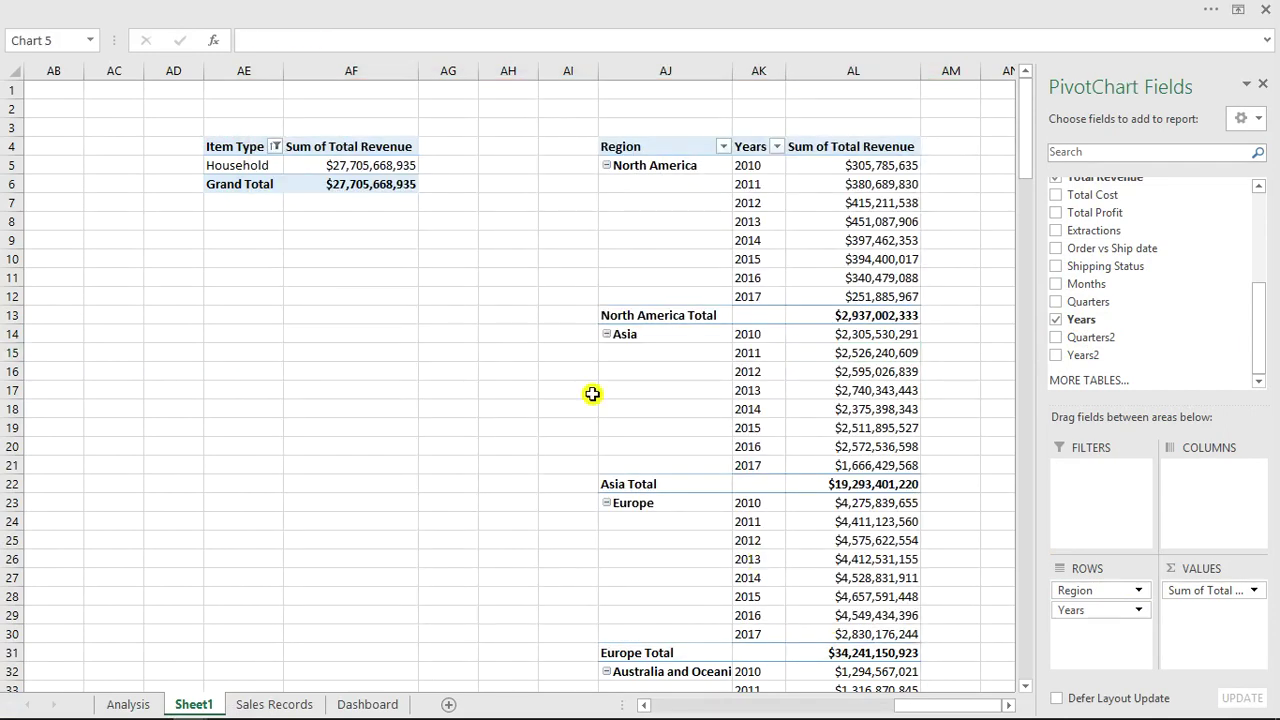
{"action": "left_click", "coordinate": [371, 344]}
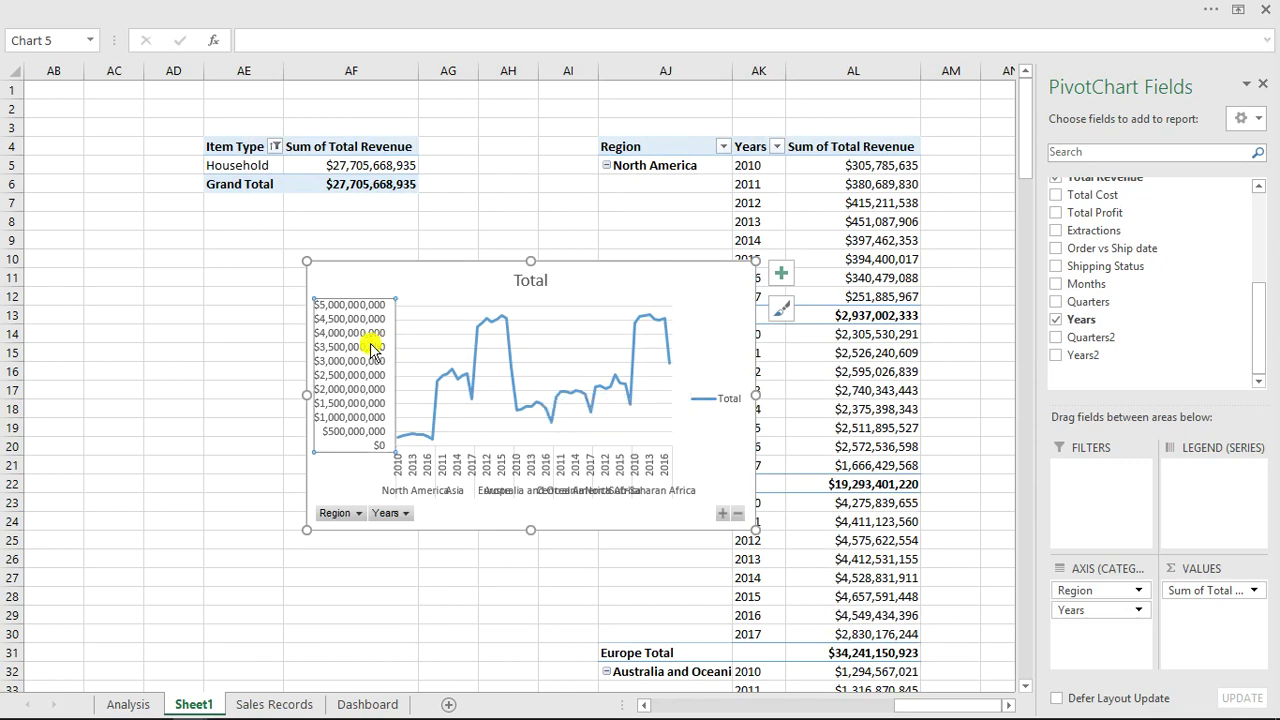
Step: Remove the vertical axis from the Region and Years line PivotChart and hide all its field buttons
{"action": "key", "text": "Delete"}
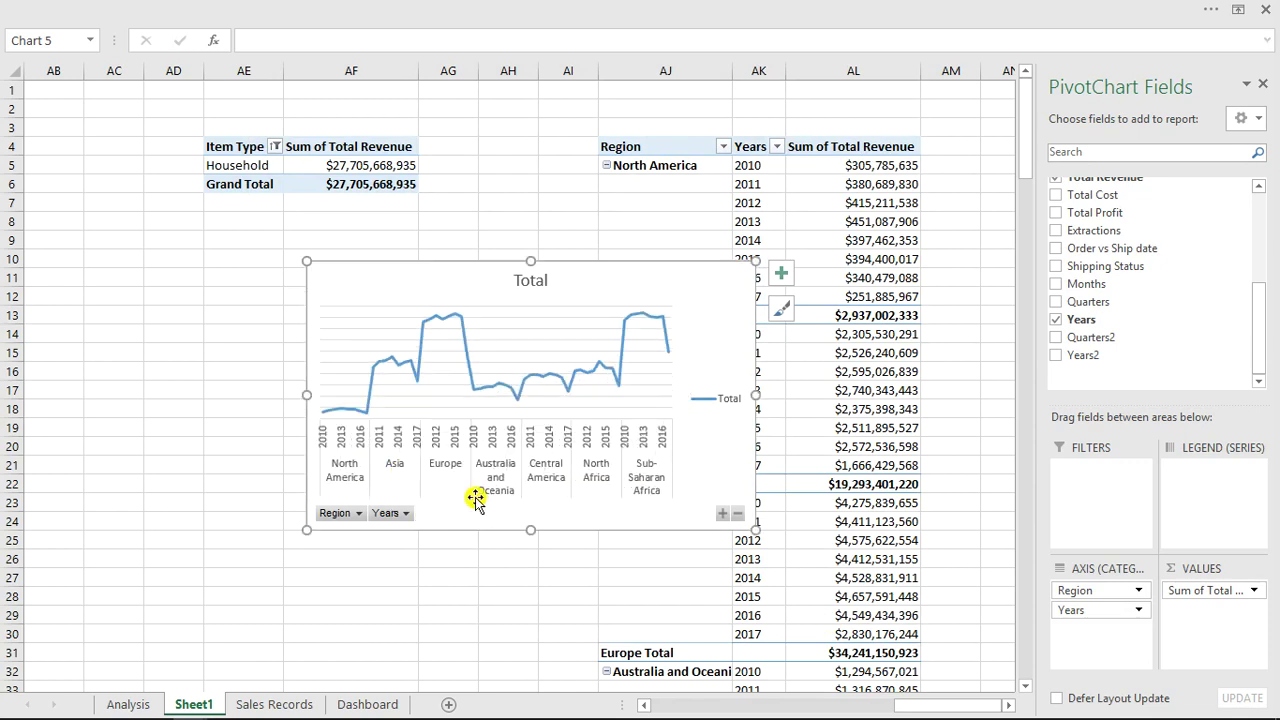
{"action": "right_click", "coordinate": [360, 518]}
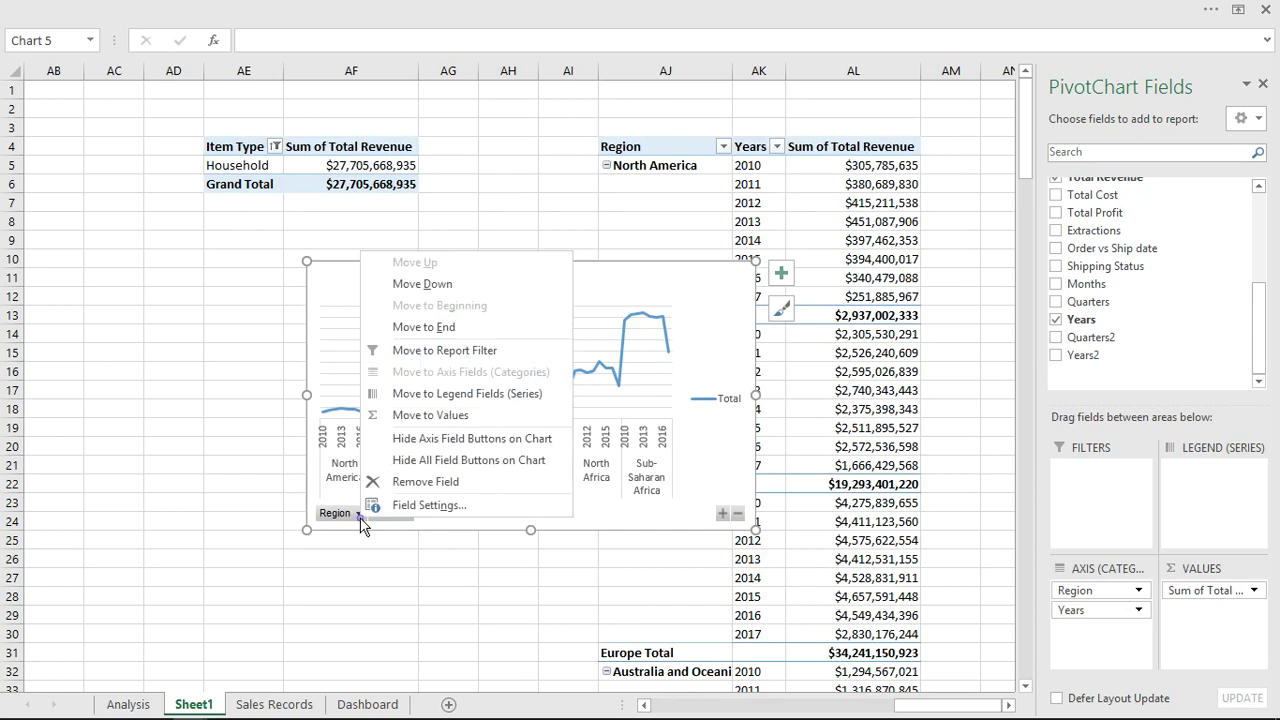
{"action": "left_click", "coordinate": [425, 482]}
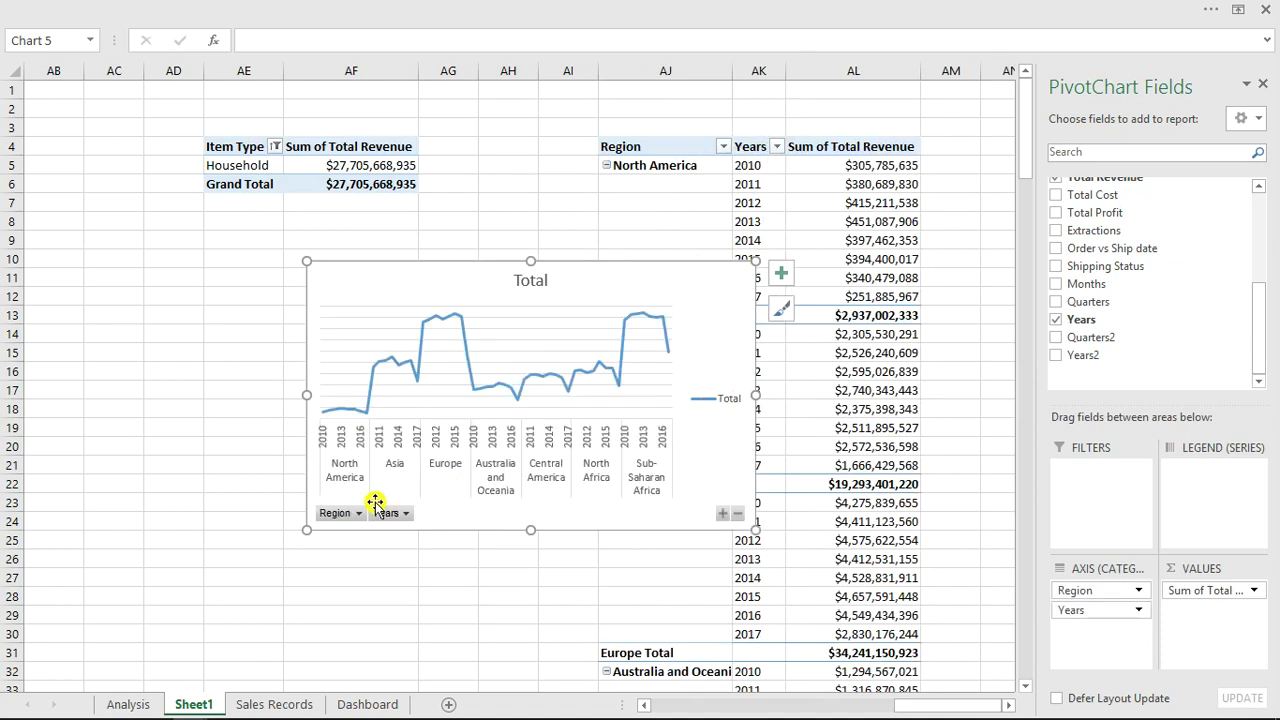
{"action": "right_click", "coordinate": [372, 515]}
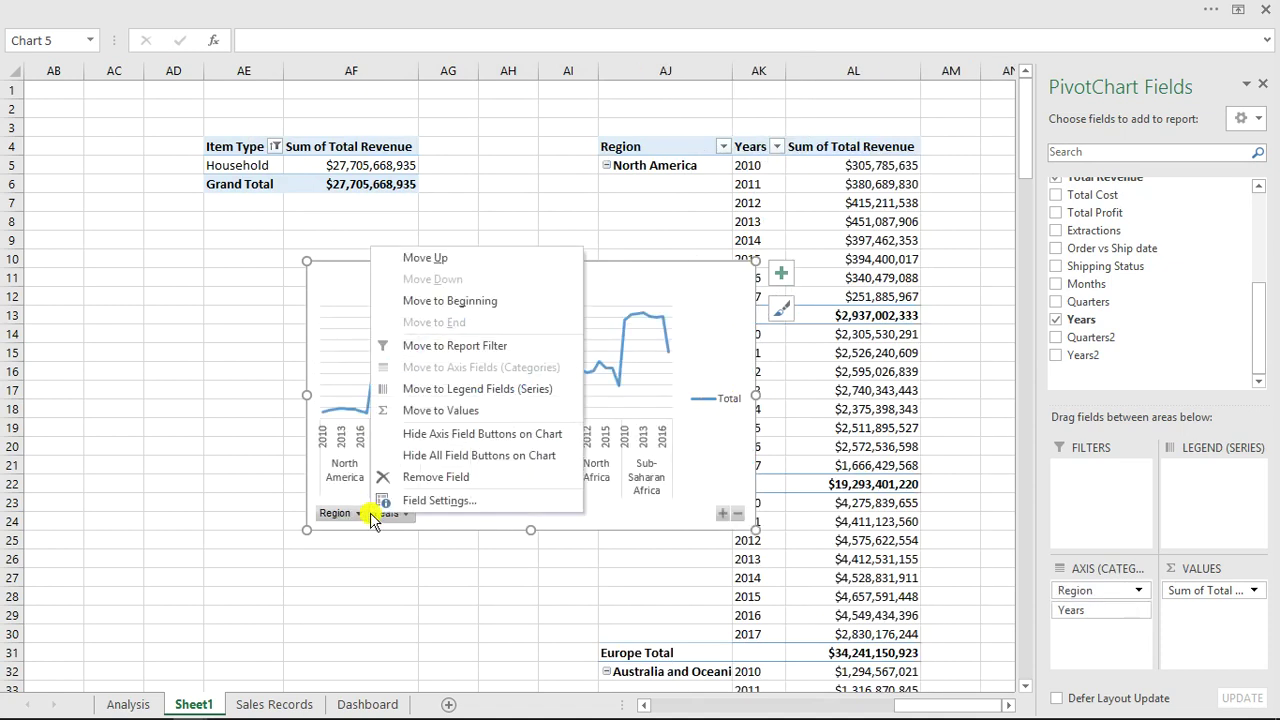
{"action": "left_click", "coordinate": [420, 463]}
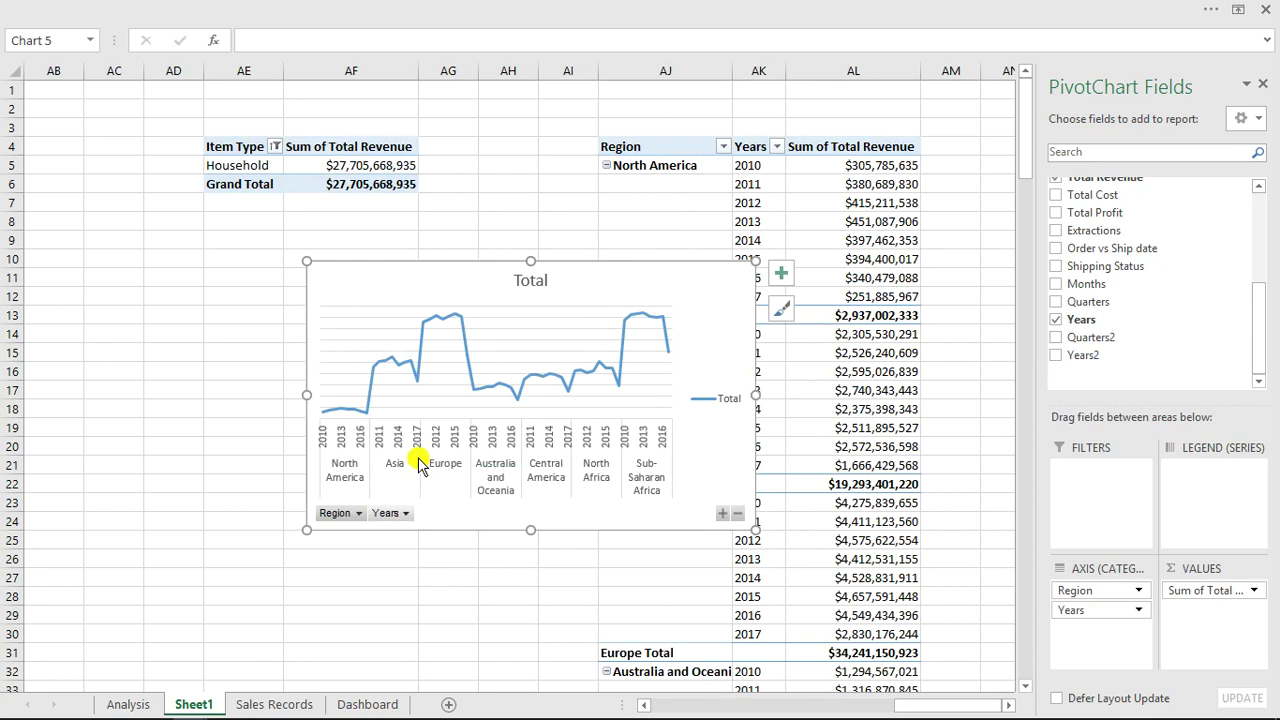
Step: Delete the legend and the chart title from the line PivotChart
{"action": "left_click", "coordinate": [738, 414]}
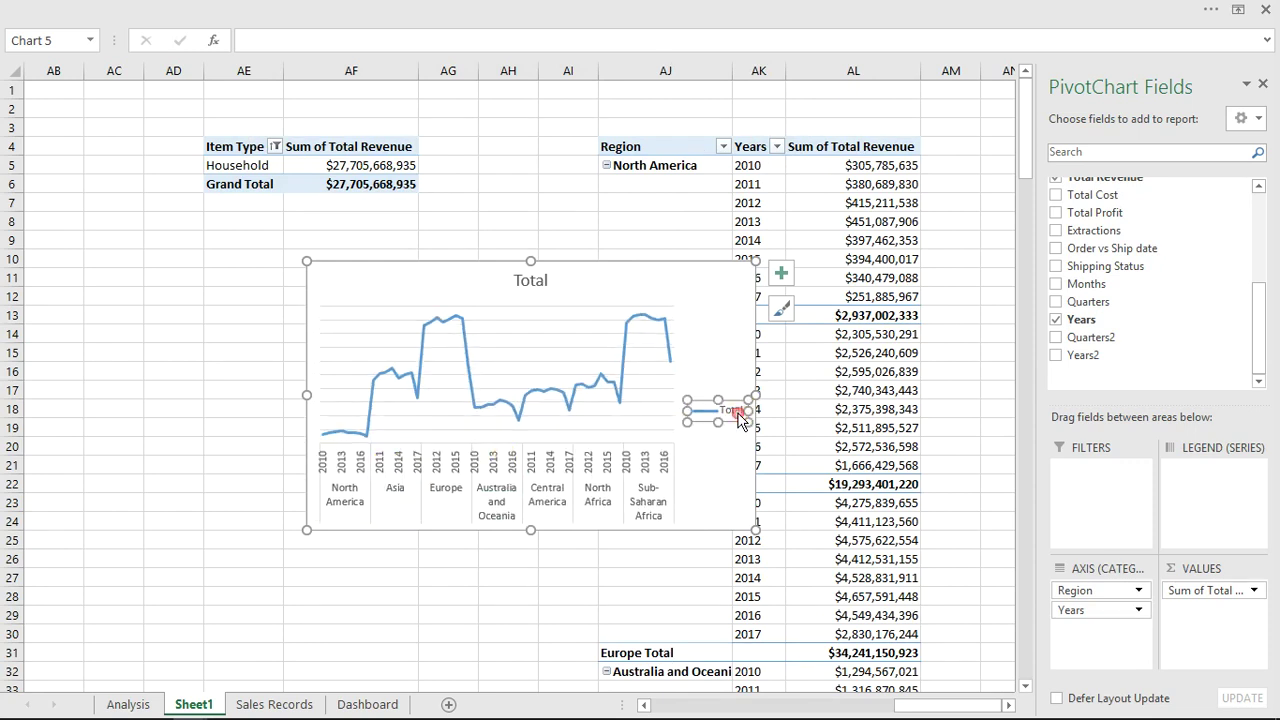
{"action": "key", "text": "Delete"}
{"action": "left_click", "coordinate": [528, 281]}
{"action": "key", "text": "Delete"}
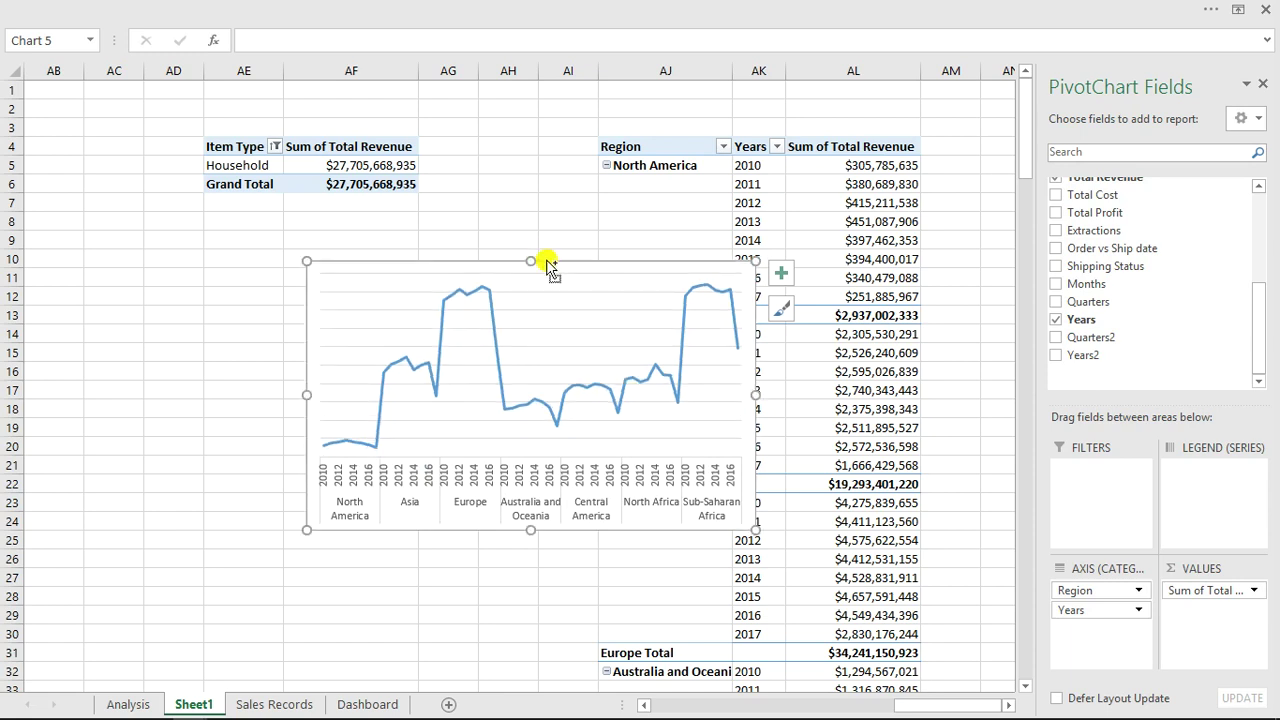
Step: Move the line PivotChart to the Dashboard sheet and fit it inside the Region sales analysis panel, below the Top Region and Bottom Region boxes
{"action": "key", "text": "Delete"}
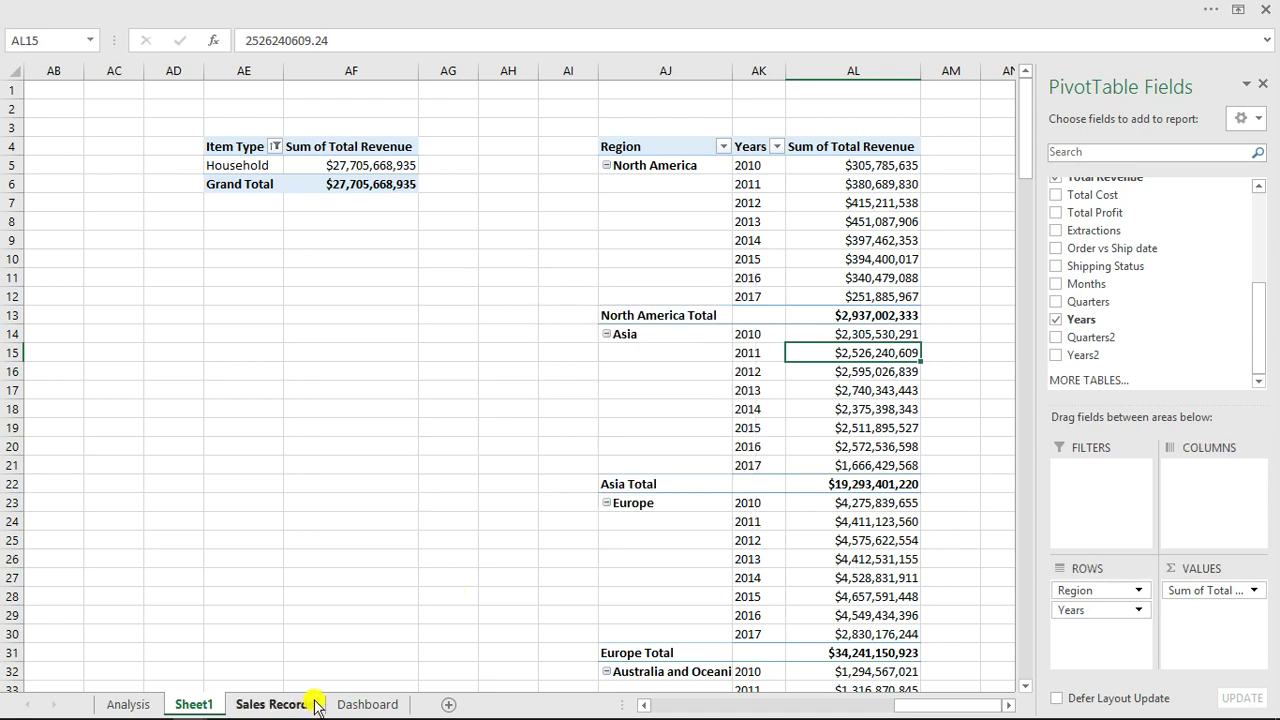
{"action": "left_click", "coordinate": [368, 704]}
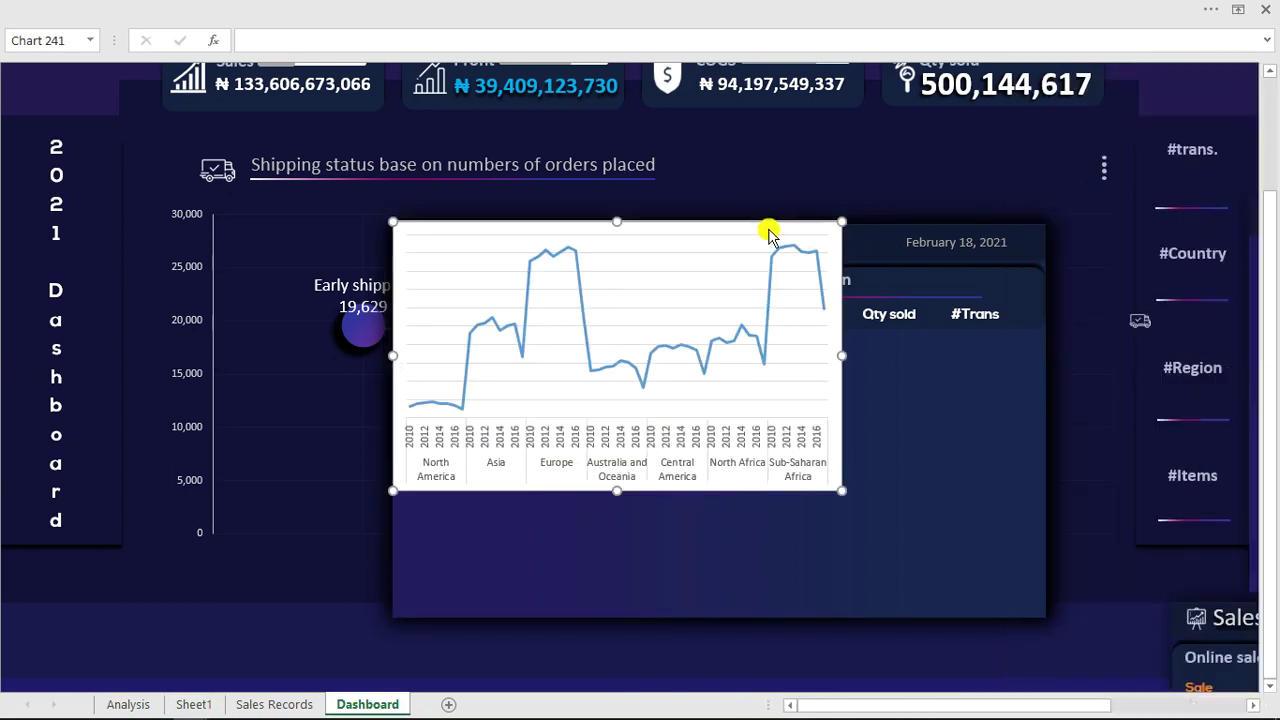
{"action": "mouse_move", "coordinate": [768, 228]}
{"action": "left_mouse_down"}
{"action": "mouse_move", "coordinate": [820, 297]}
{"action": "mouse_move", "coordinate": [811, 331]}
{"action": "mouse_move", "coordinate": [779, 342]}
{"action": "left_mouse_up"}
{"action": "left_click_drag", "start_coordinate": [853, 473], "coordinate": [1041, 469]}
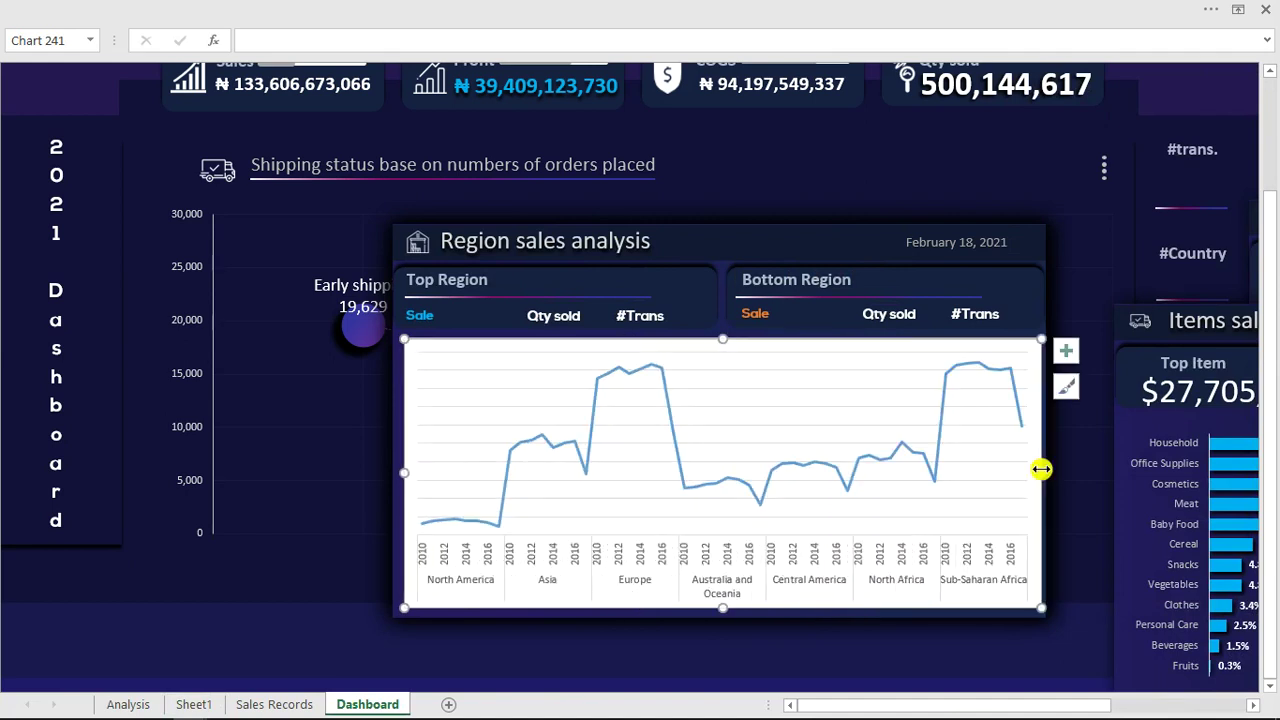
Step: Set the line chart's area to no fill and its border to no line
{"action": "double_click", "coordinate": [803, 341]}
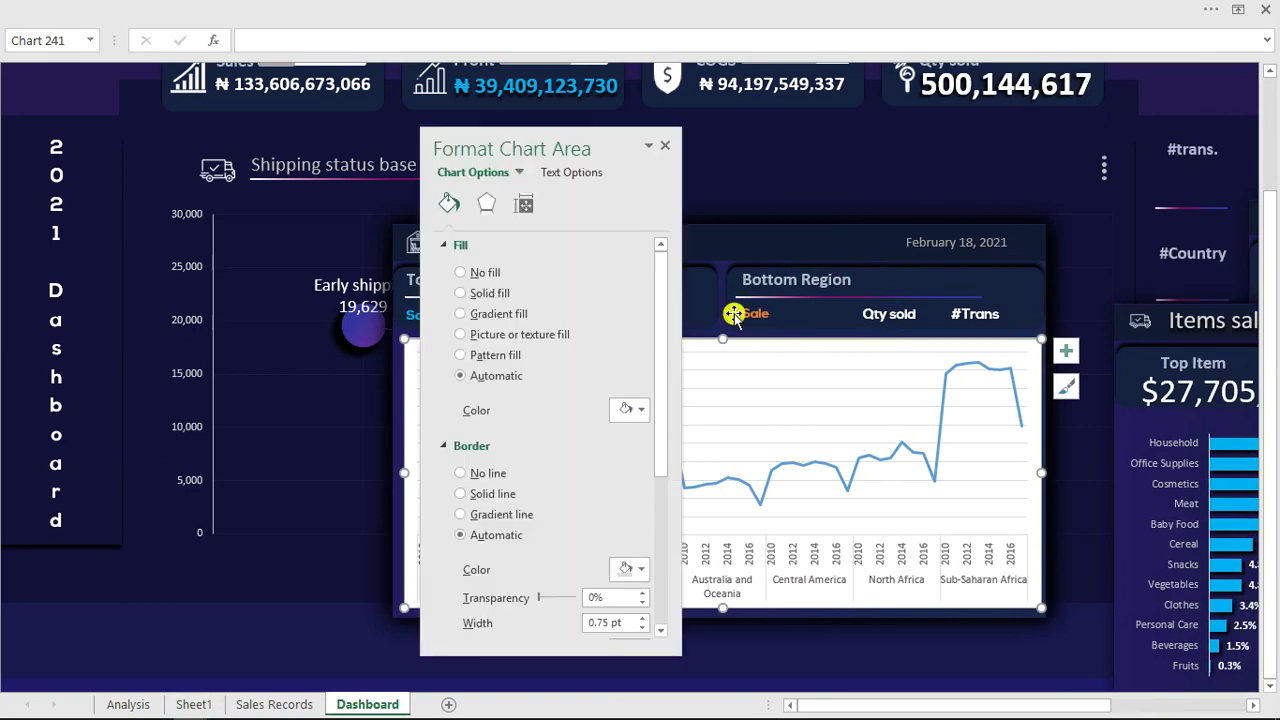
{"action": "left_click_drag", "start_coordinate": [531, 146], "coordinate": [182, 135]}
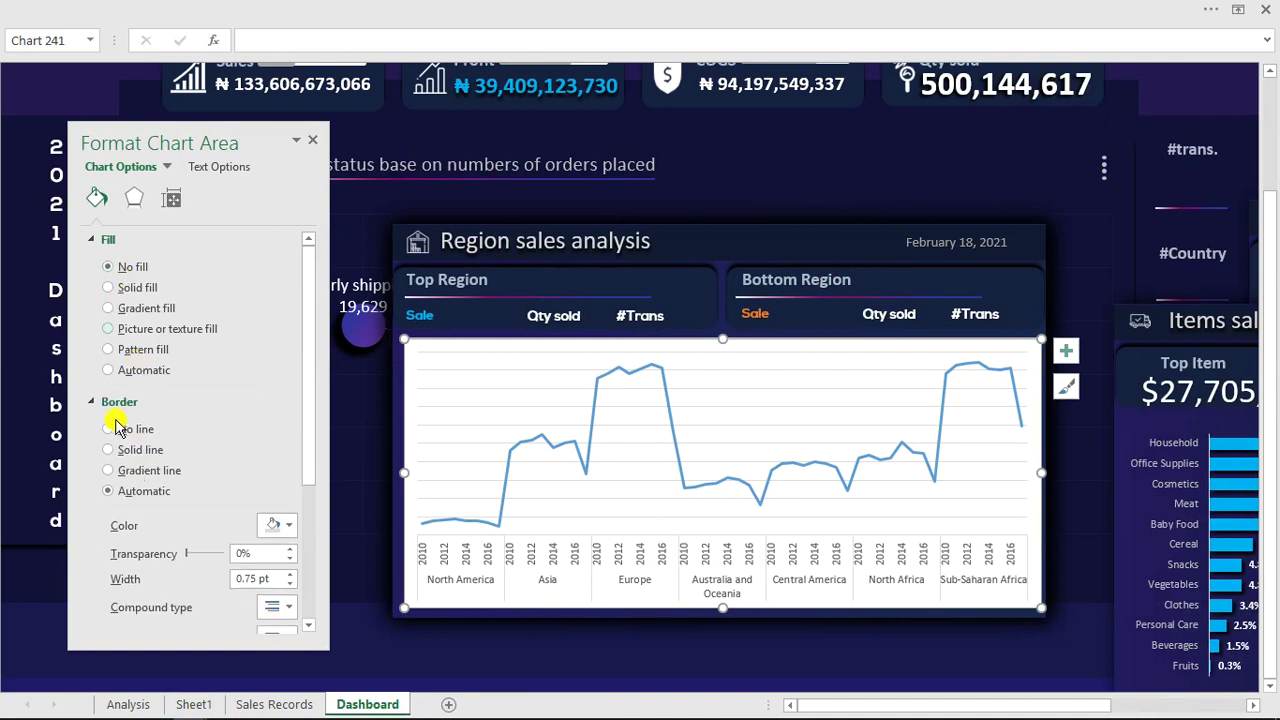
{"action": "left_click", "coordinate": [114, 428]}
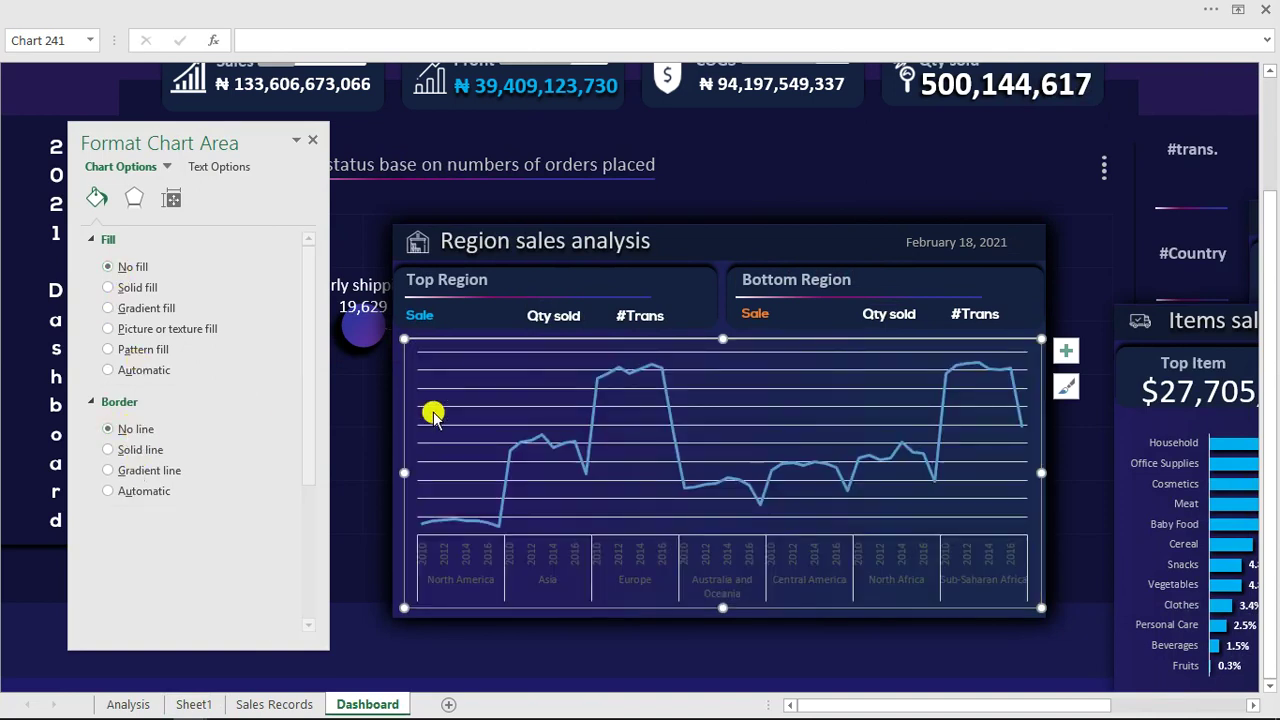
Step: Fade the chart's major gridlines by setting their line transparency to 90%
{"action": "left_click", "coordinate": [480, 387]}
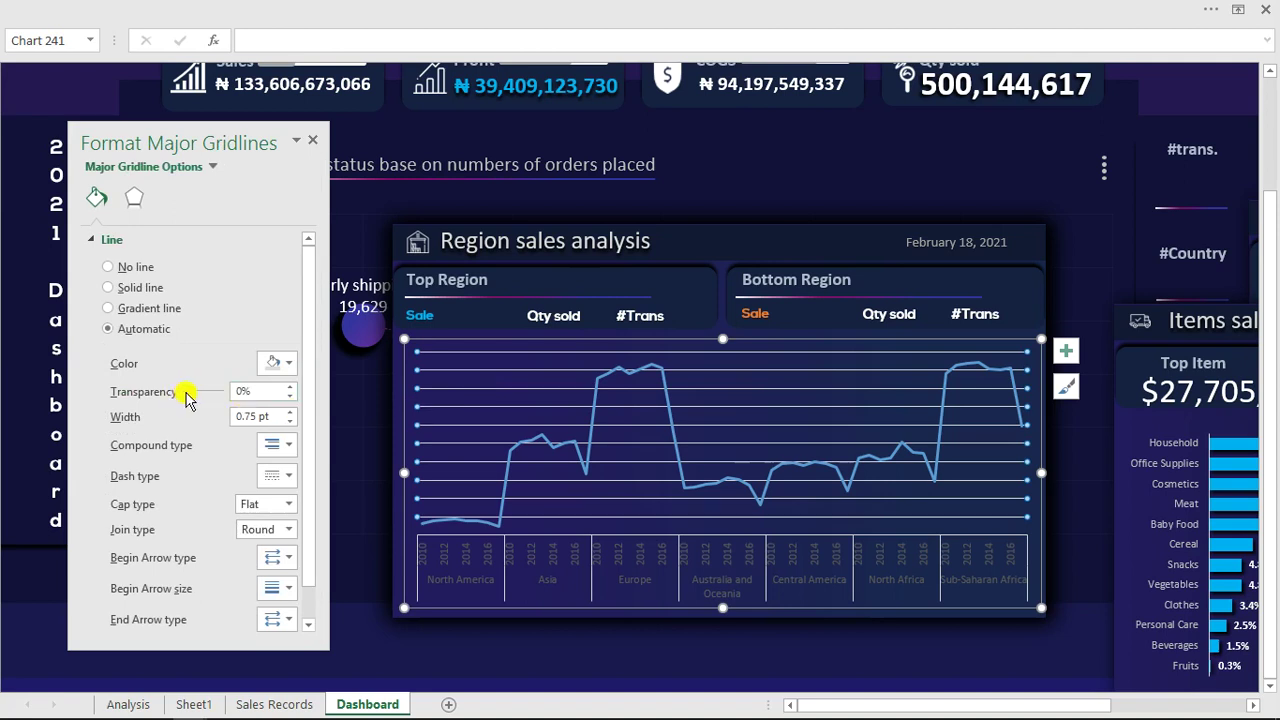
{"action": "left_click_drag", "start_coordinate": [220, 399], "coordinate": [218, 398]}
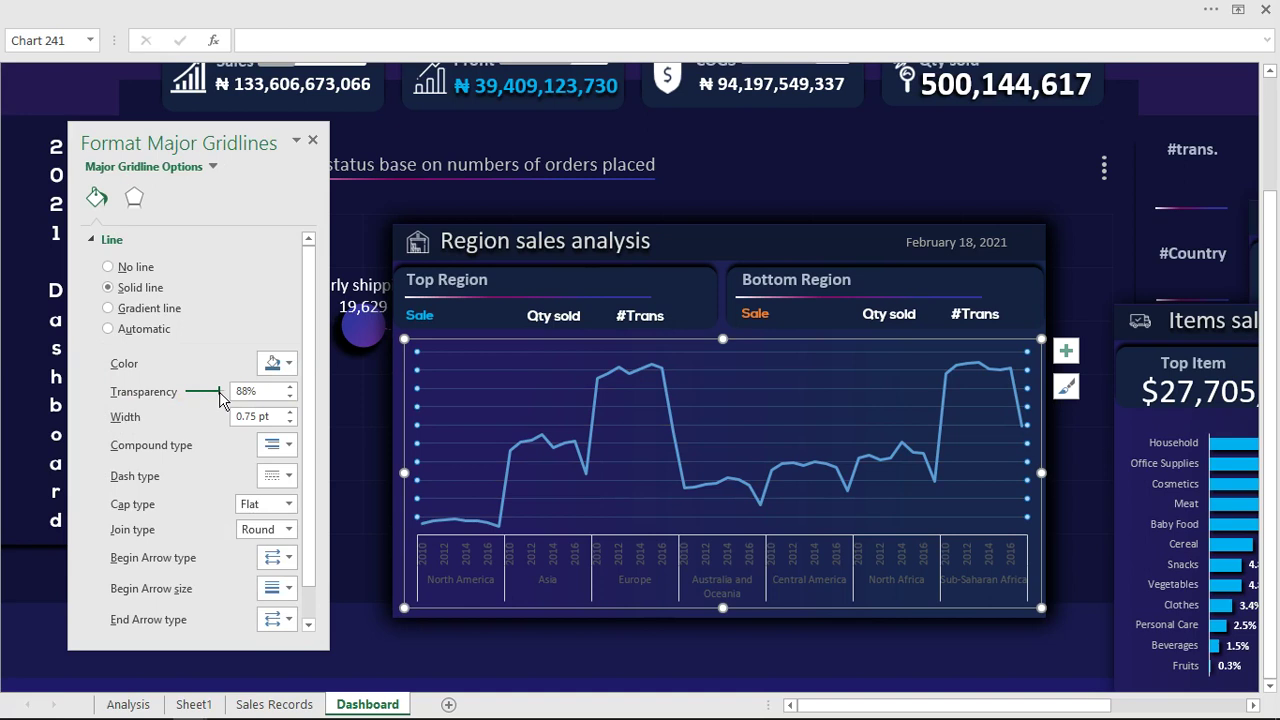
{"action": "left_click_drag", "start_coordinate": [219, 393], "coordinate": [220, 393]}
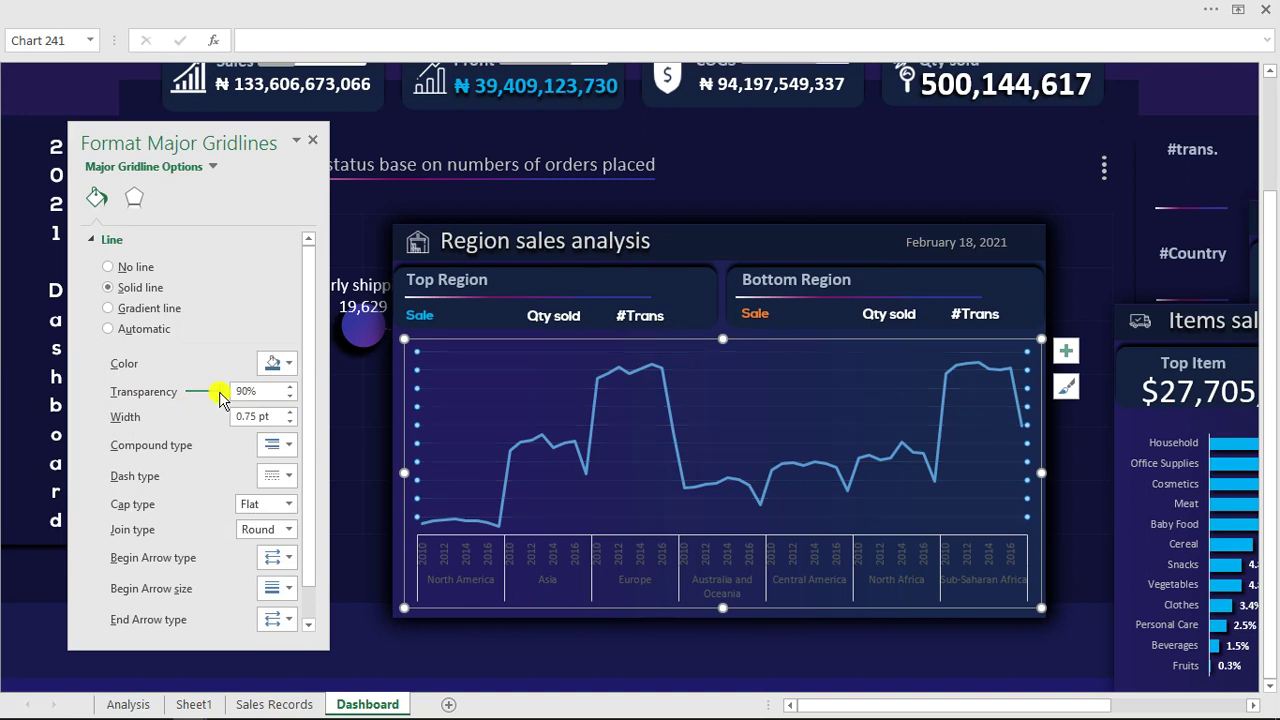
Step: Set the font color of the chart's horizontal axis labels to white
{"action": "left_click", "coordinate": [531, 554]}
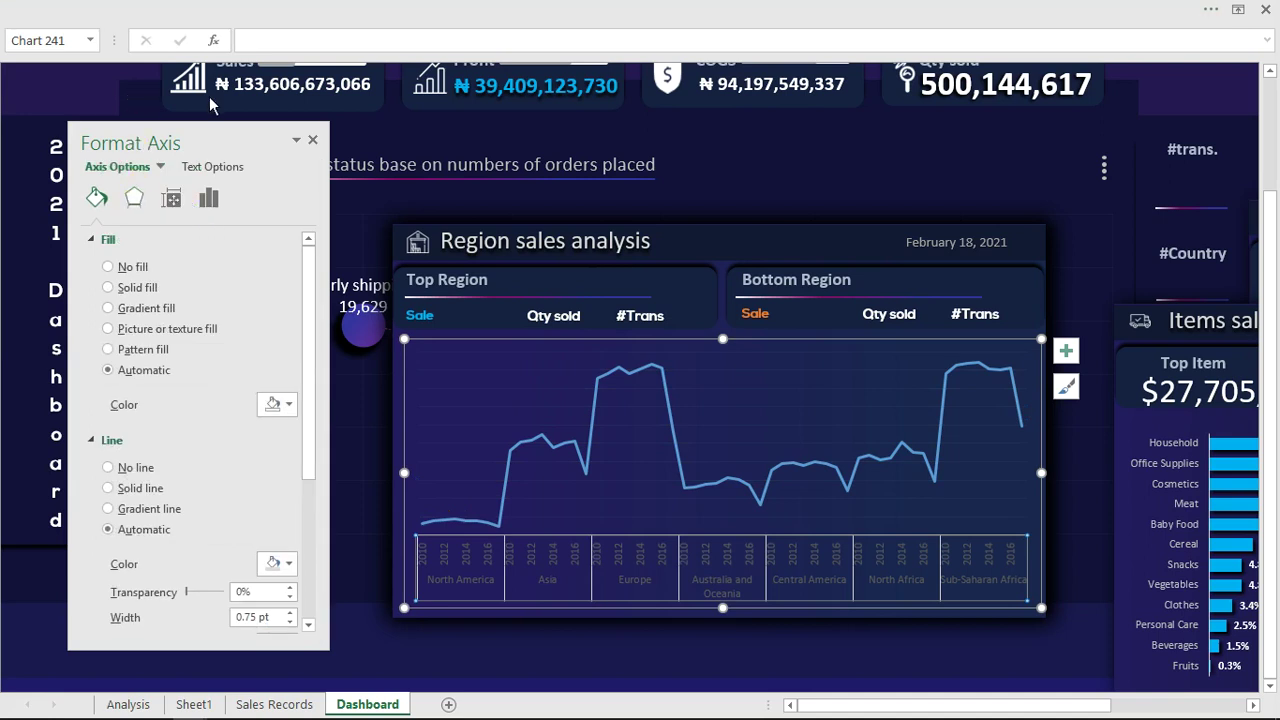
{"action": "left_click", "coordinate": [335, 105]}
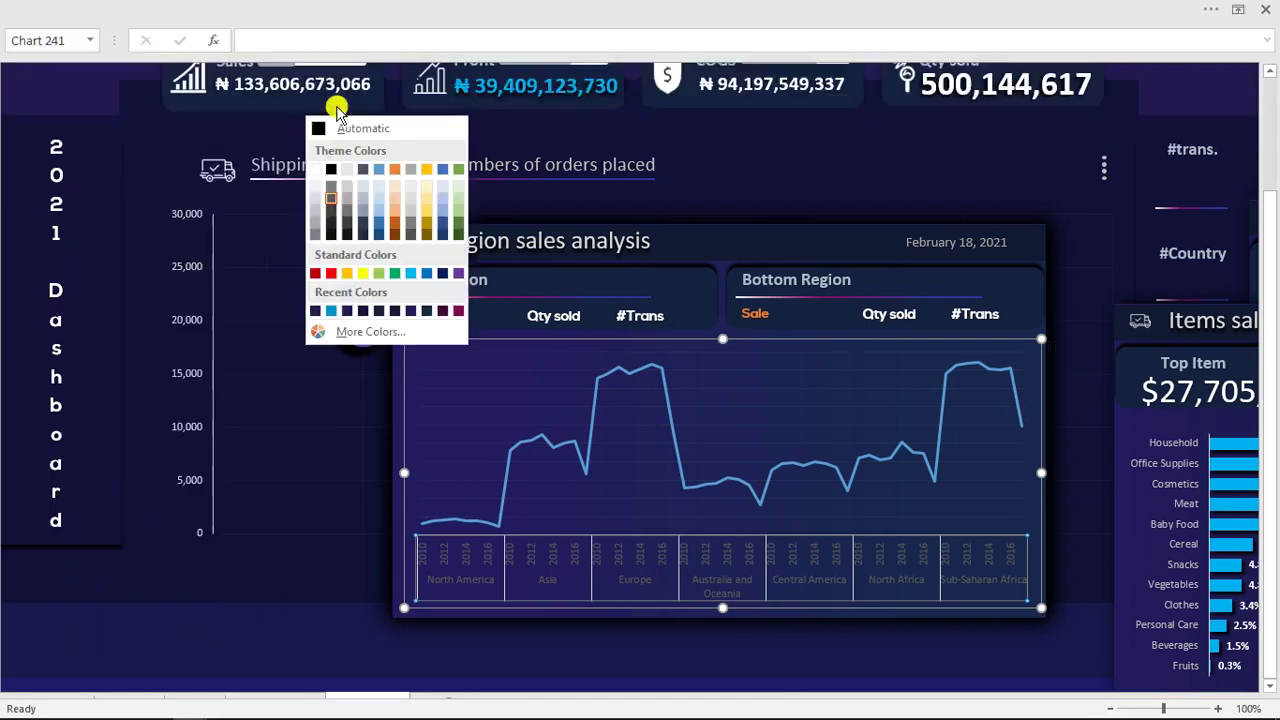
{"action": "left_click", "coordinate": [317, 204]}
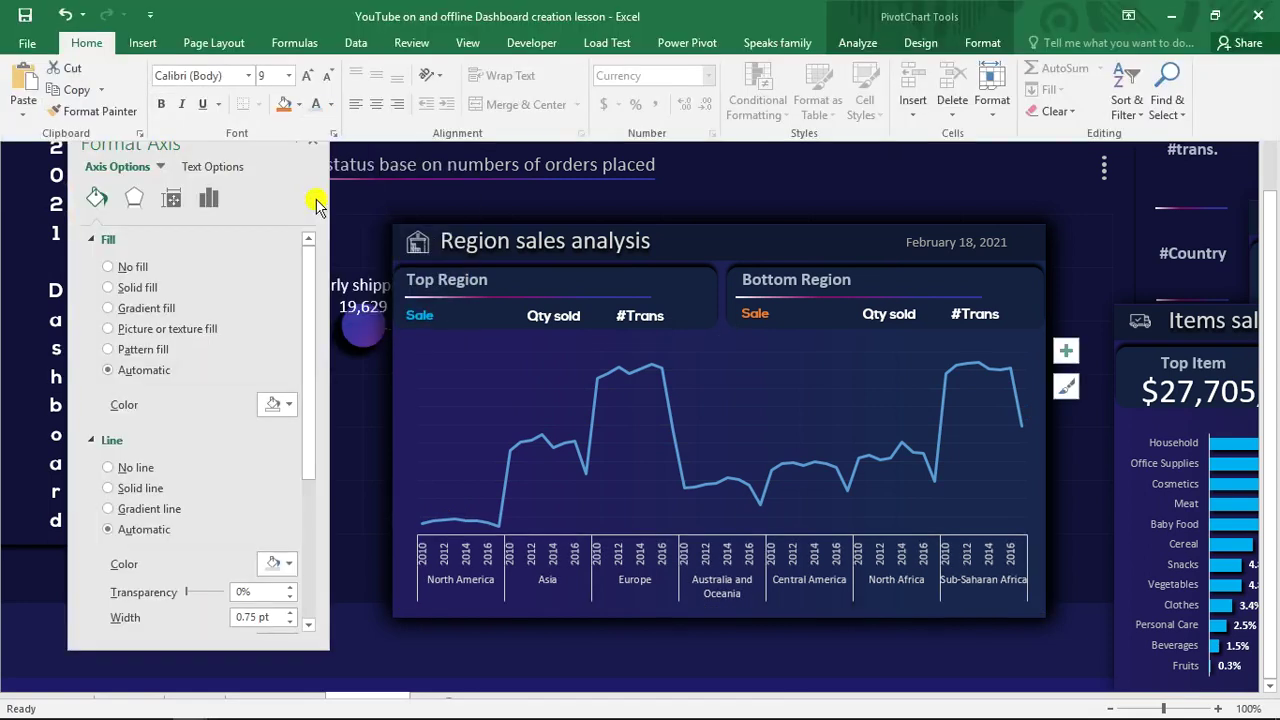
Step: Give the chart's line series an outer bottom-left offset shadow with 0% transparency, 4 pt blur, 135° angle and 3 pt distance
{"action": "left_click", "coordinate": [588, 432]}
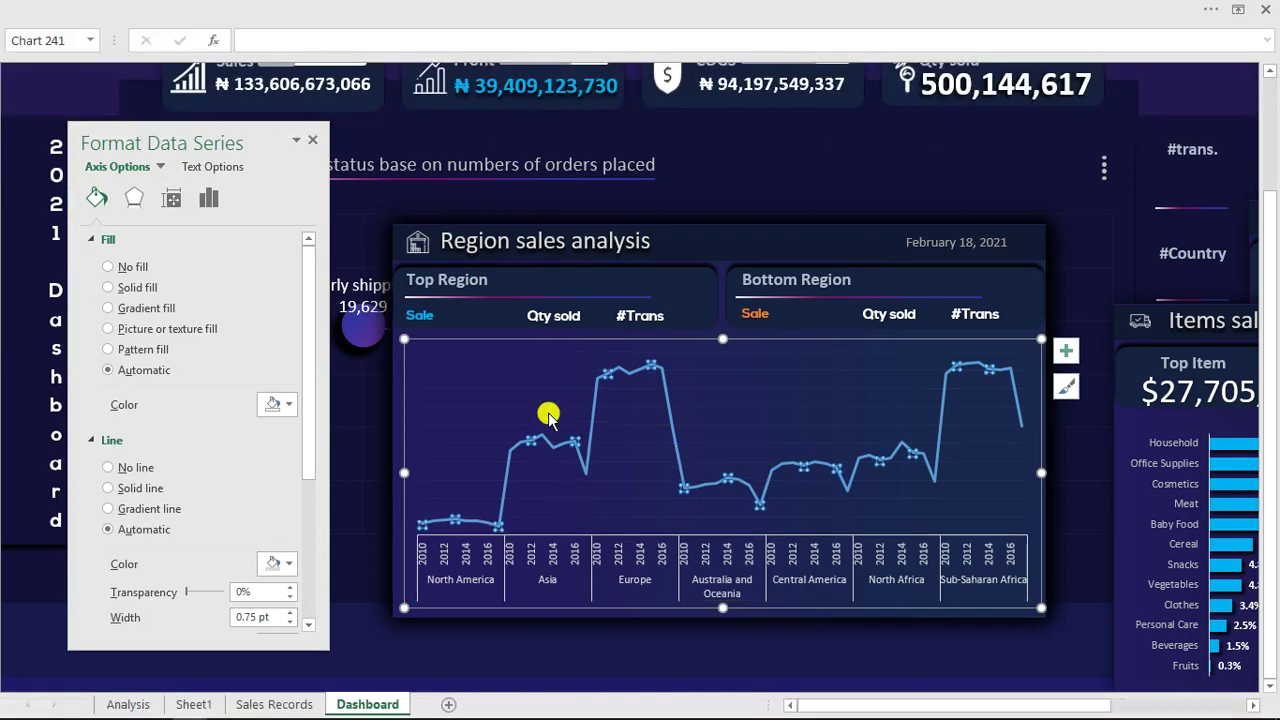
{"action": "left_click", "coordinate": [134, 199]}
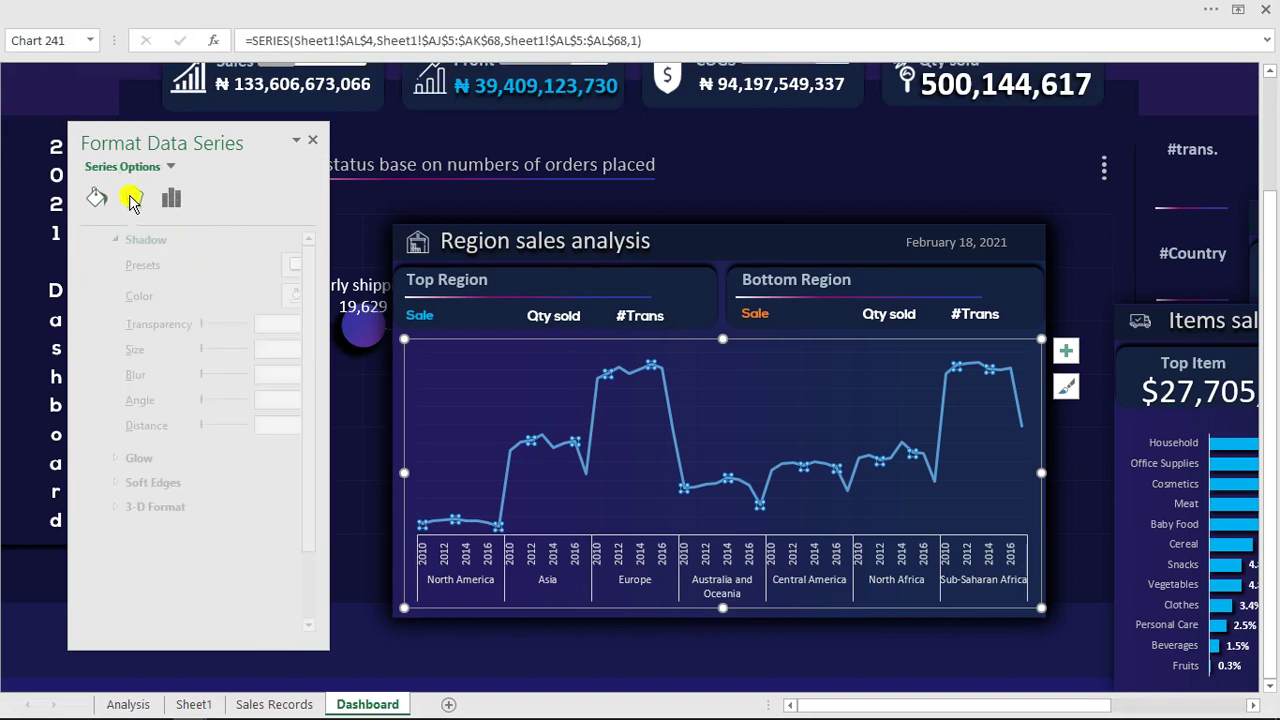
{"action": "left_click", "coordinate": [285, 266]}
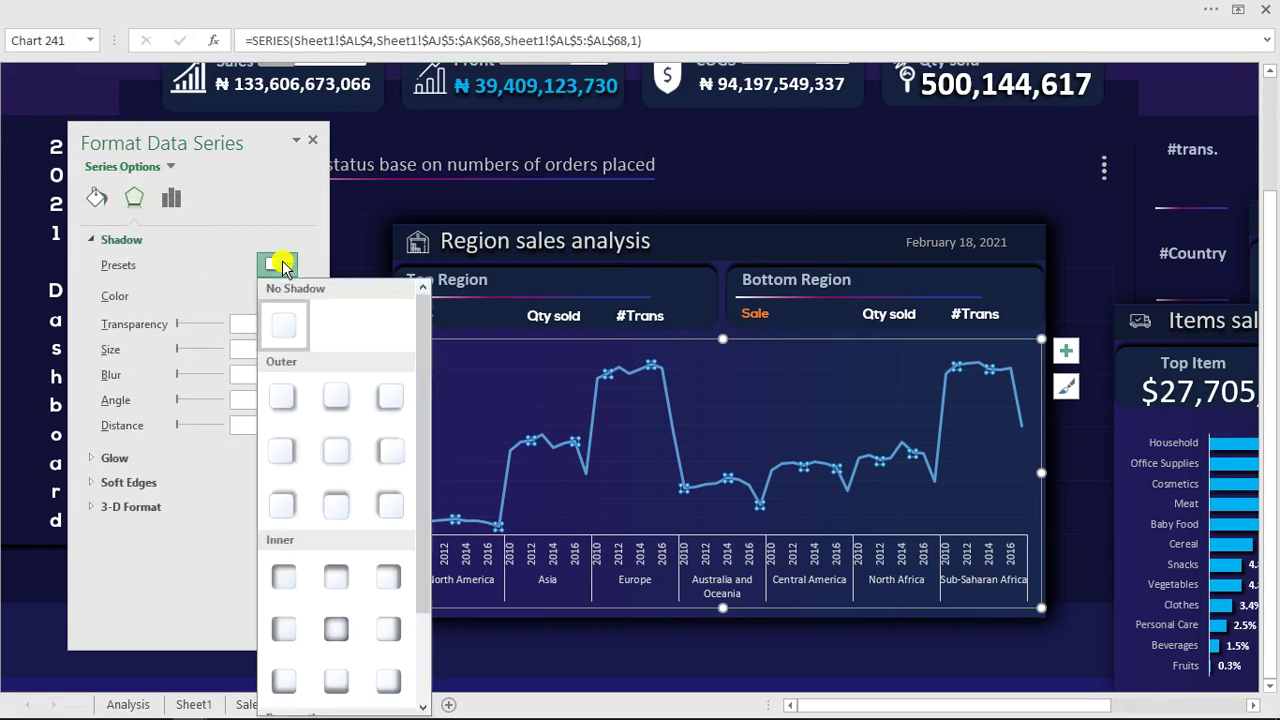
{"action": "left_click", "coordinate": [386, 400]}
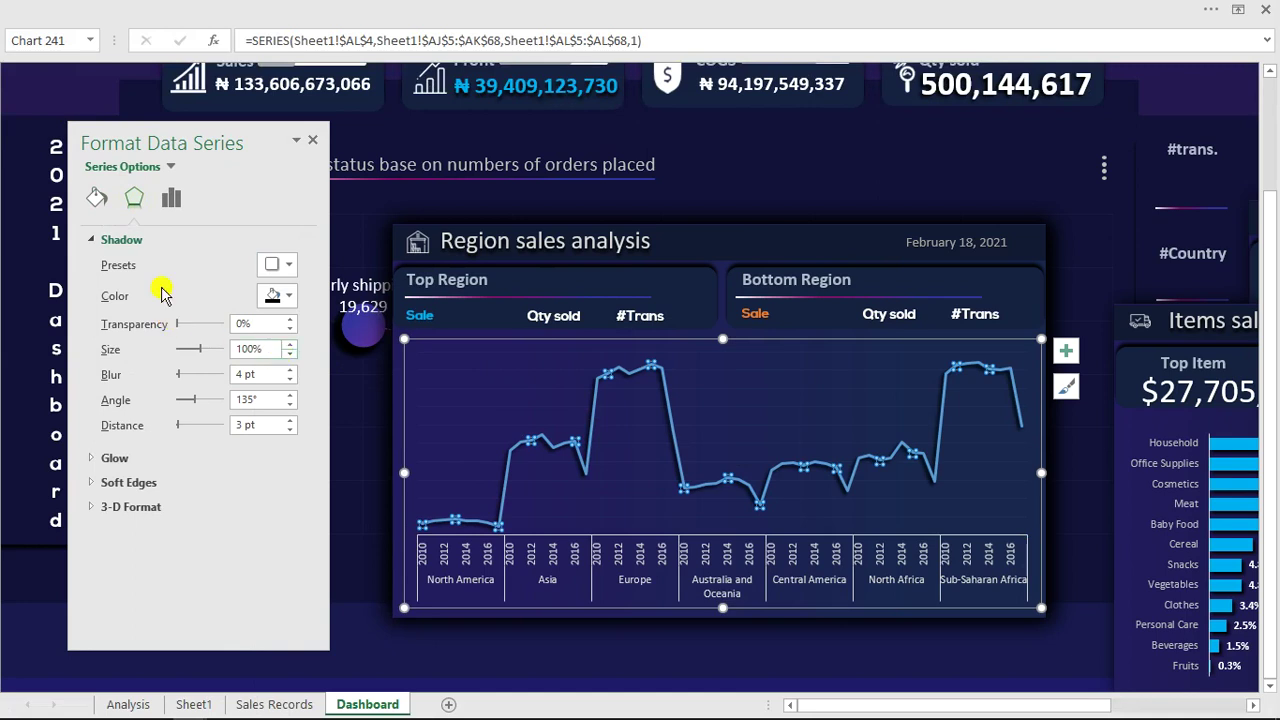
Step: Change the series line to a linear gradient line and remove its 83% gradient stop
{"action": "left_click", "coordinate": [97, 198]}
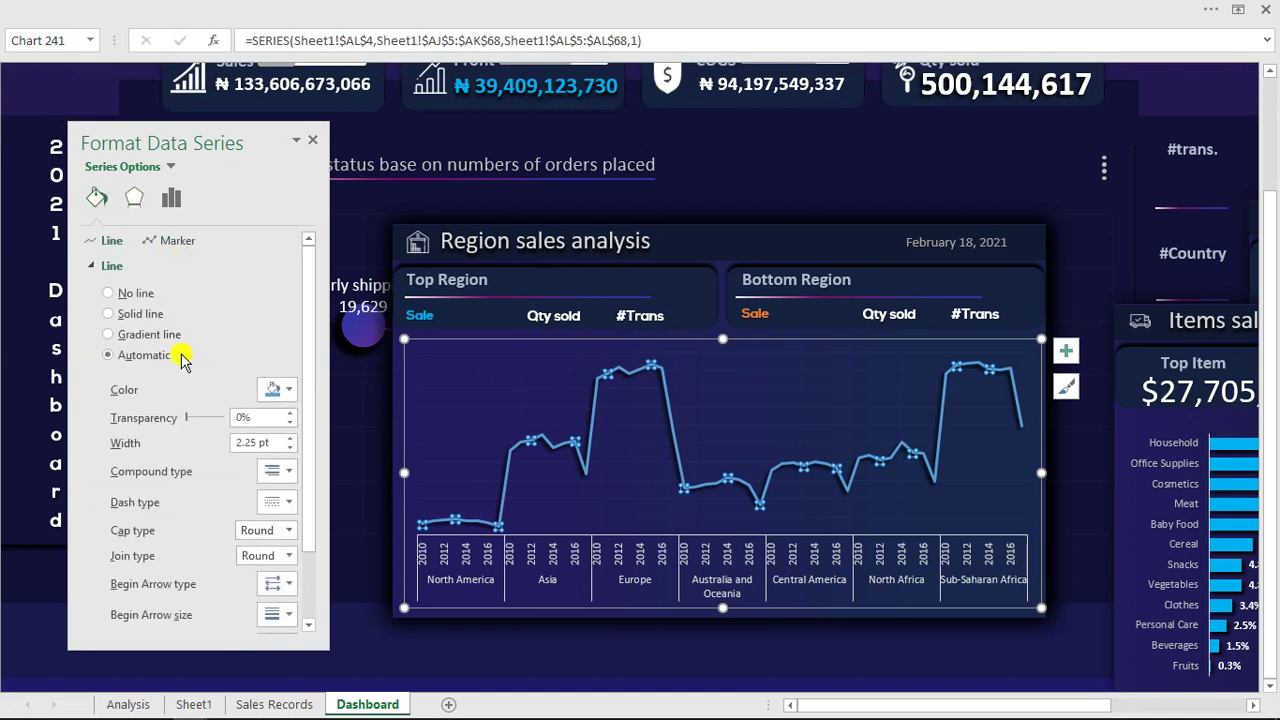
{"action": "left_click", "coordinate": [165, 245]}
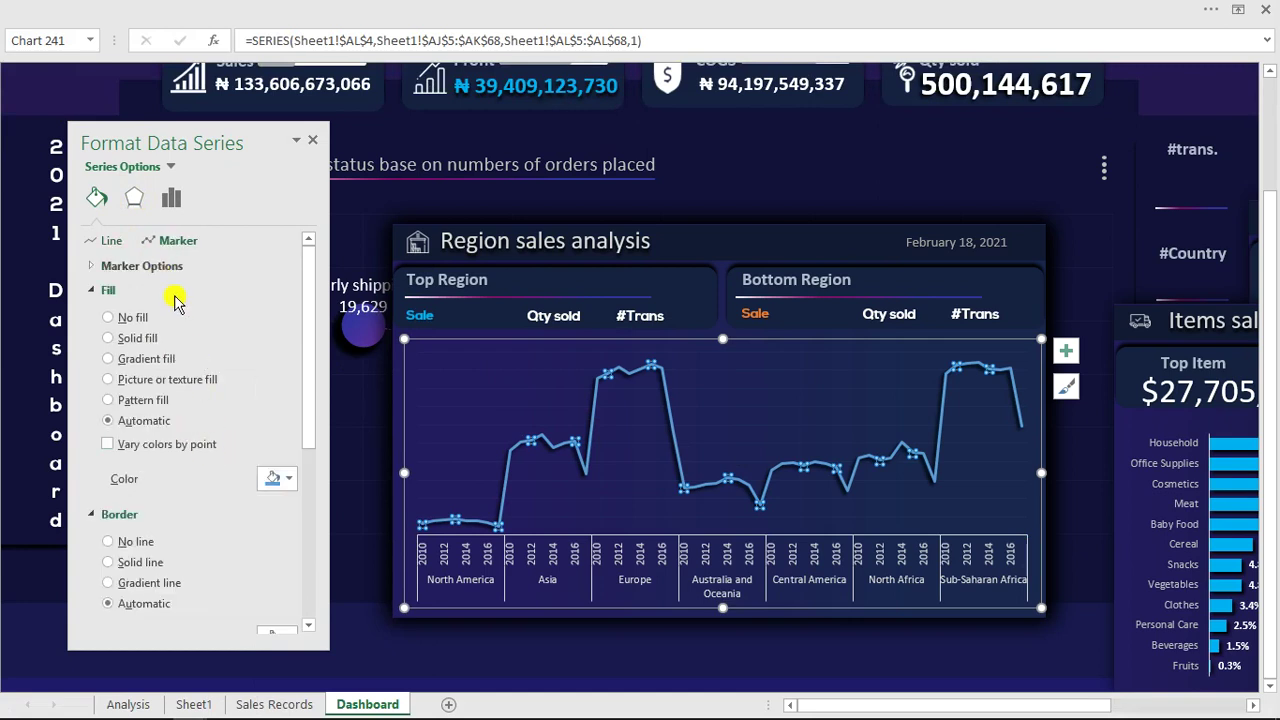
{"action": "left_click", "coordinate": [112, 241]}
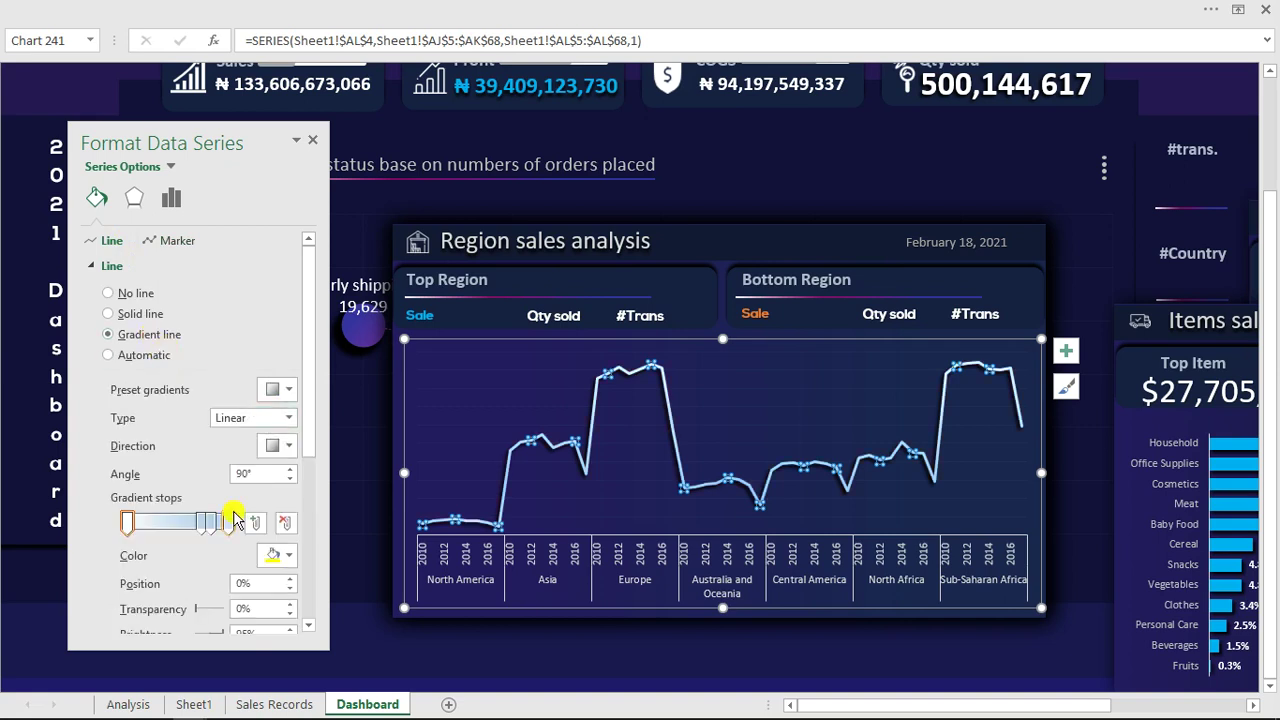
{"action": "left_click", "coordinate": [213, 529]}
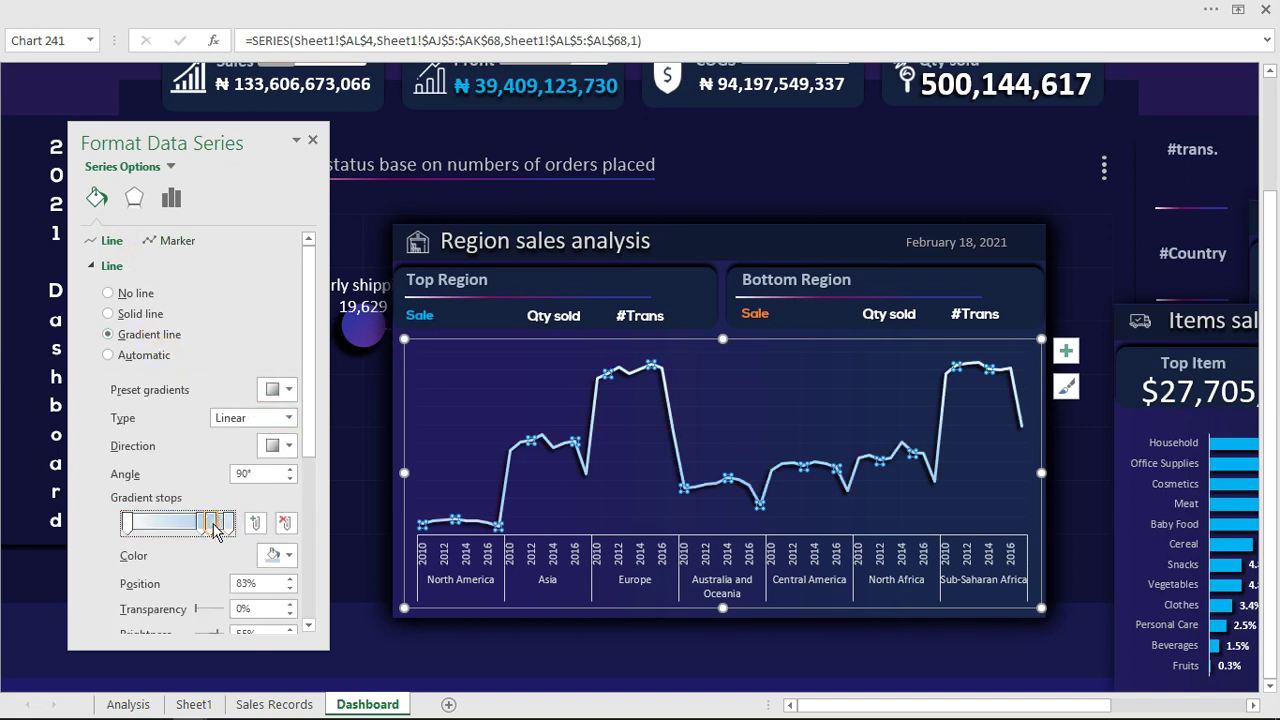
{"action": "left_click", "coordinate": [286, 529]}
{"action": "left_click", "coordinate": [286, 529]}
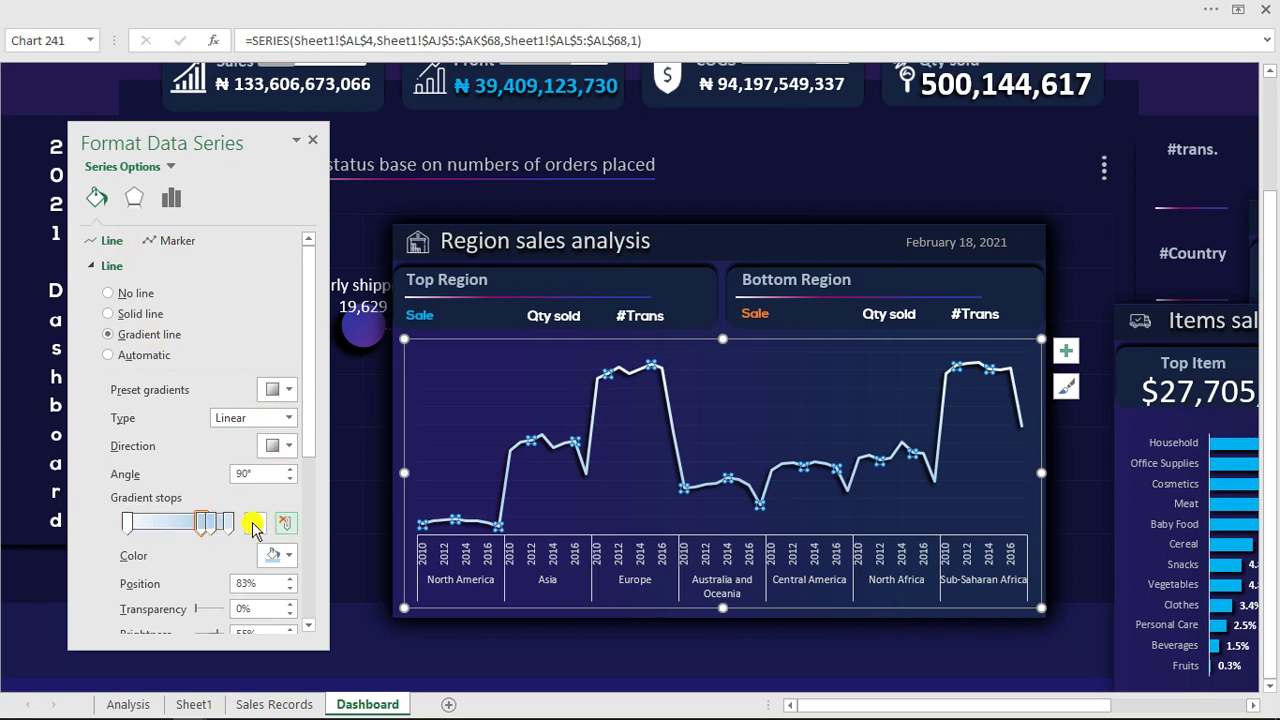
Step: Color the series line's 74% gradient stop orange
{"action": "left_click", "coordinate": [130, 522]}
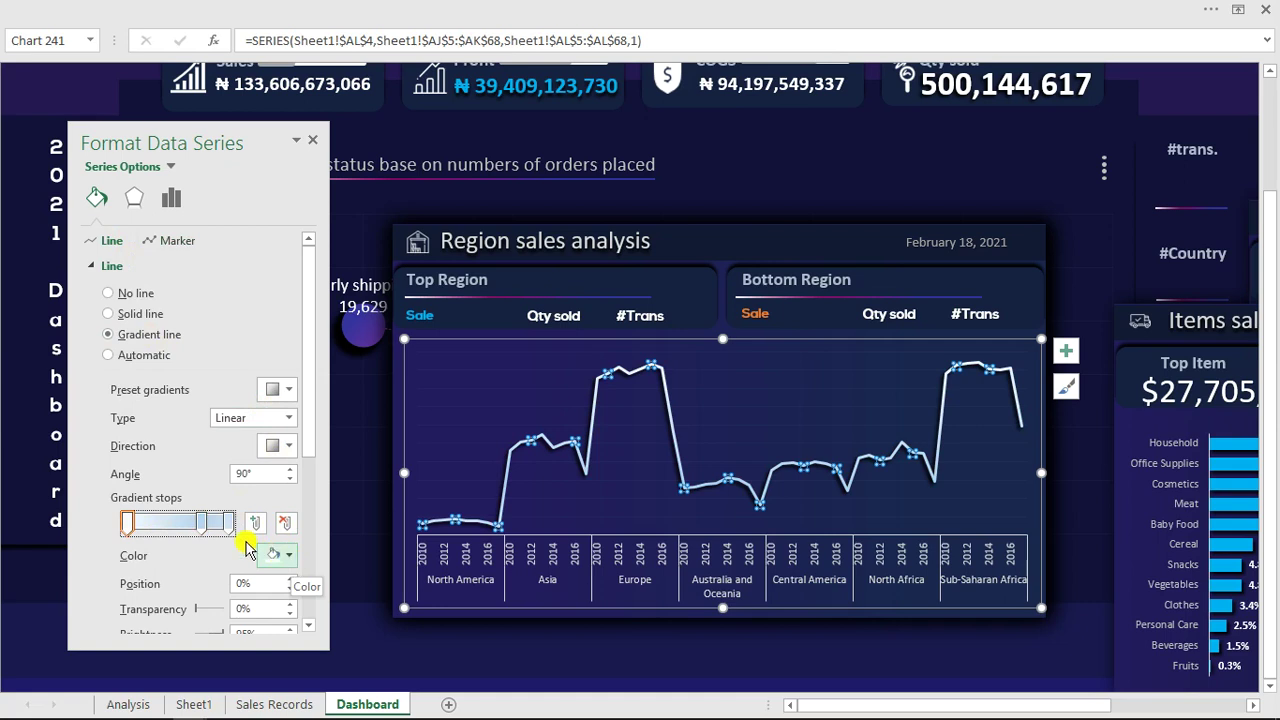
{"action": "left_click", "coordinate": [200, 522]}
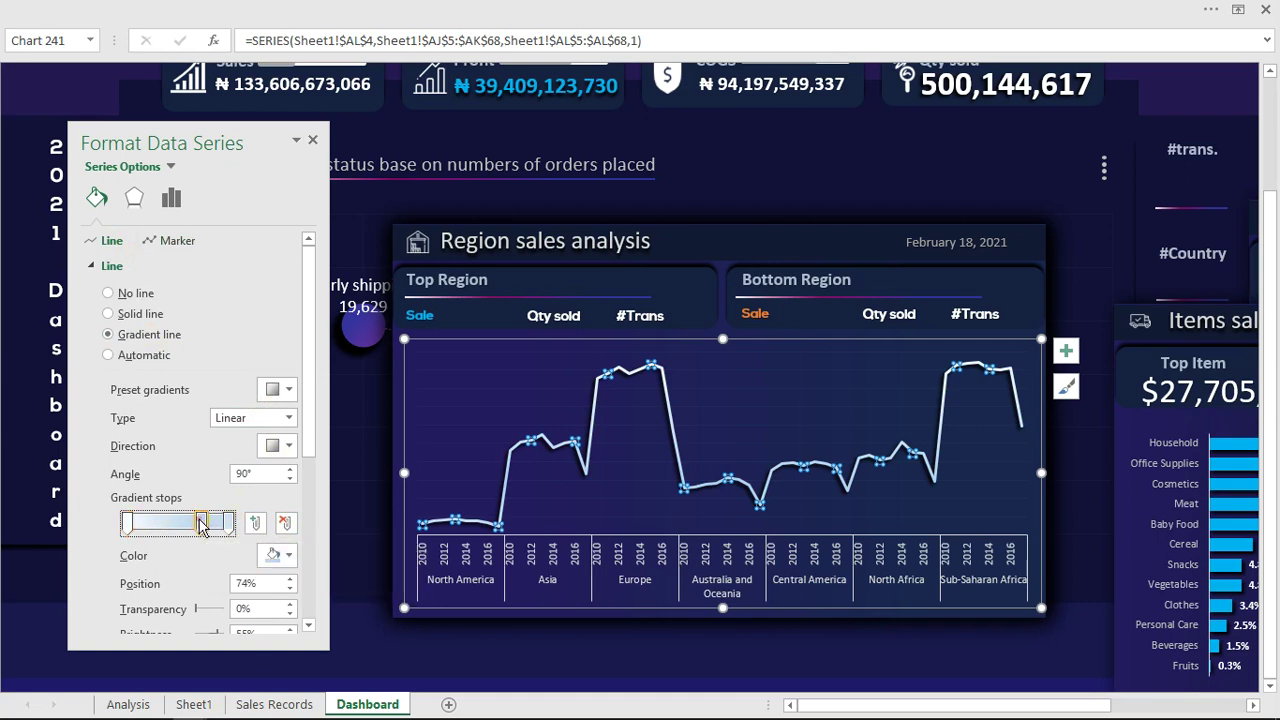
{"action": "left_click", "coordinate": [284, 556]}
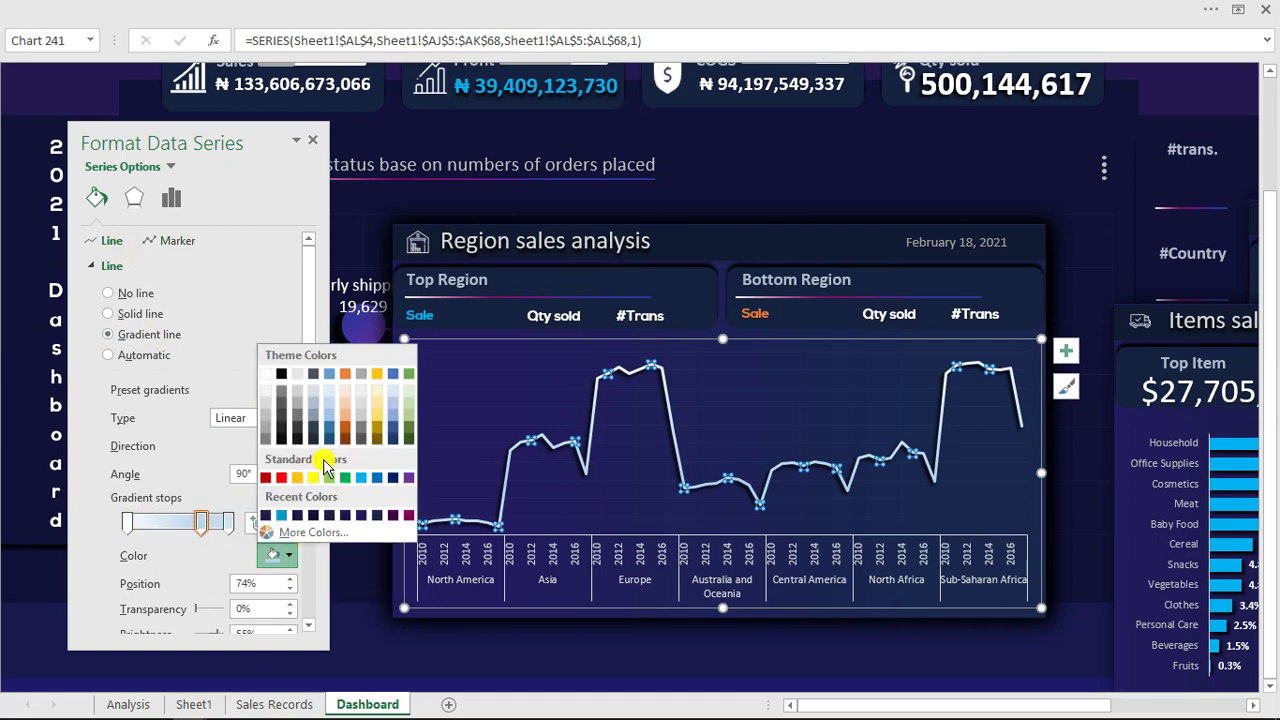
{"action": "left_click", "coordinate": [346, 376]}
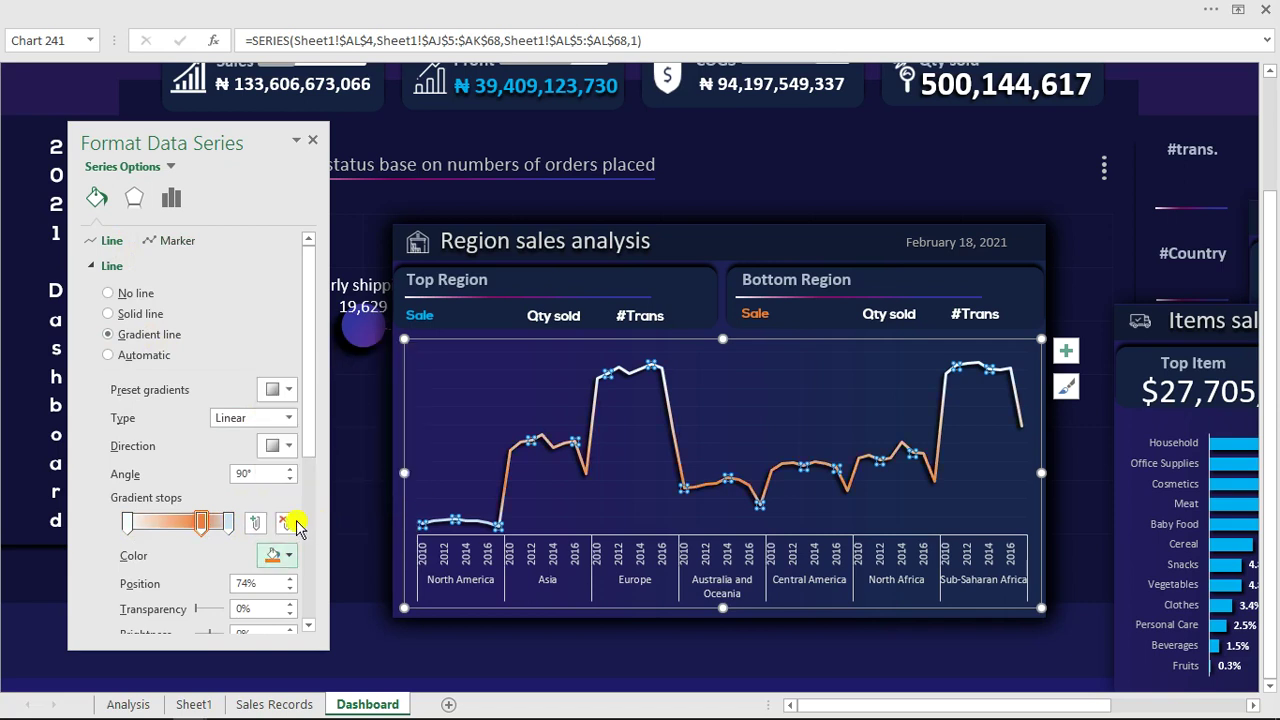
Step: Color the 100% gradient stop light blue and shift the orange stop to position 64%
{"action": "left_click", "coordinate": [231, 523]}
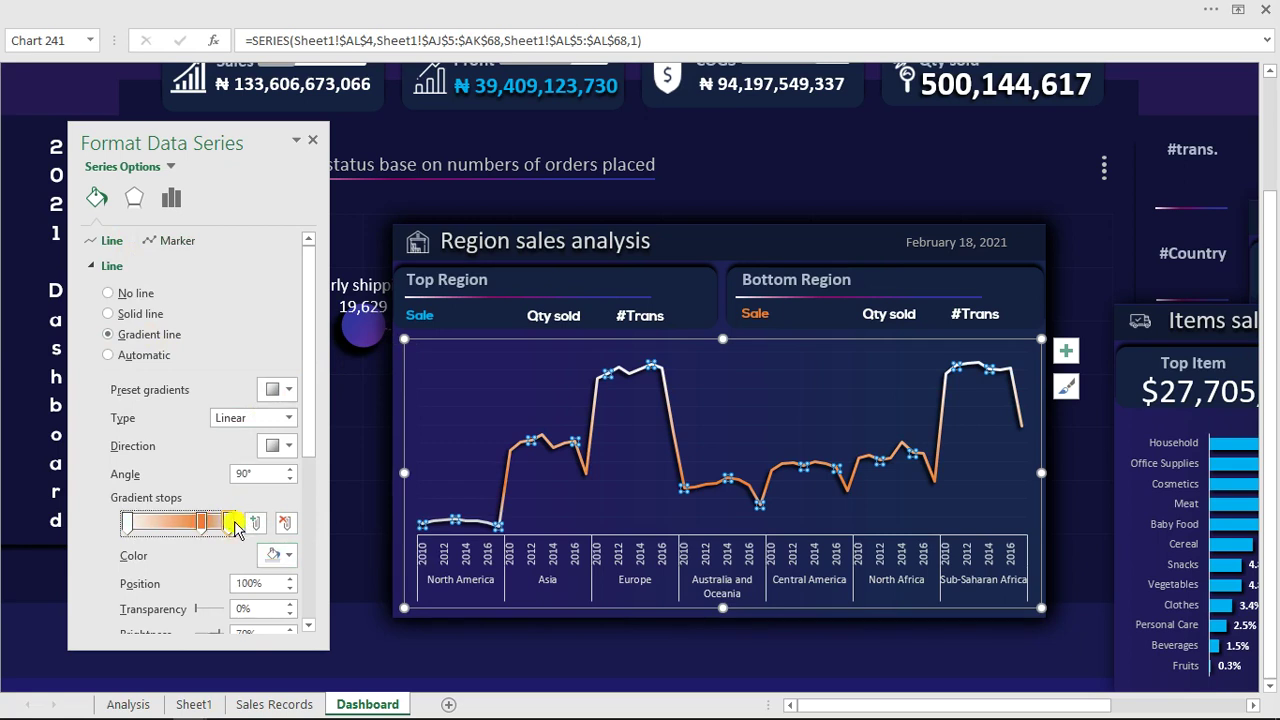
{"action": "left_click", "coordinate": [288, 555]}
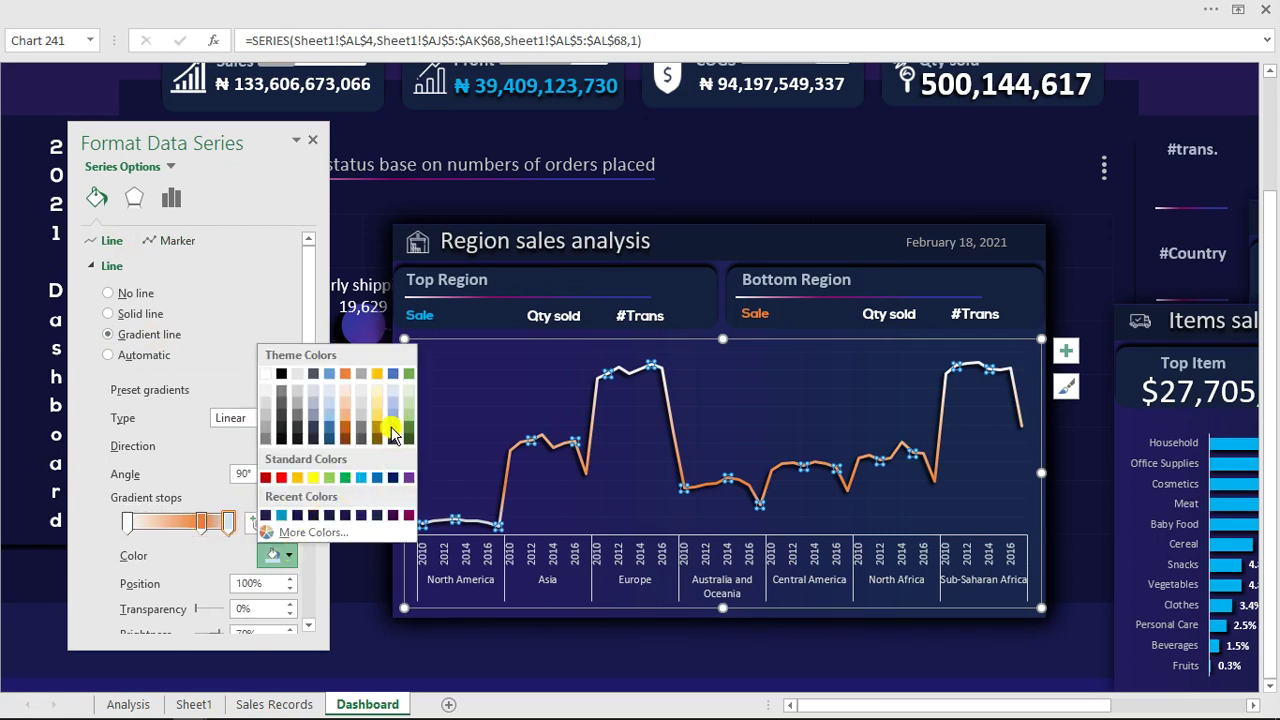
{"action": "left_click", "coordinate": [360, 477]}
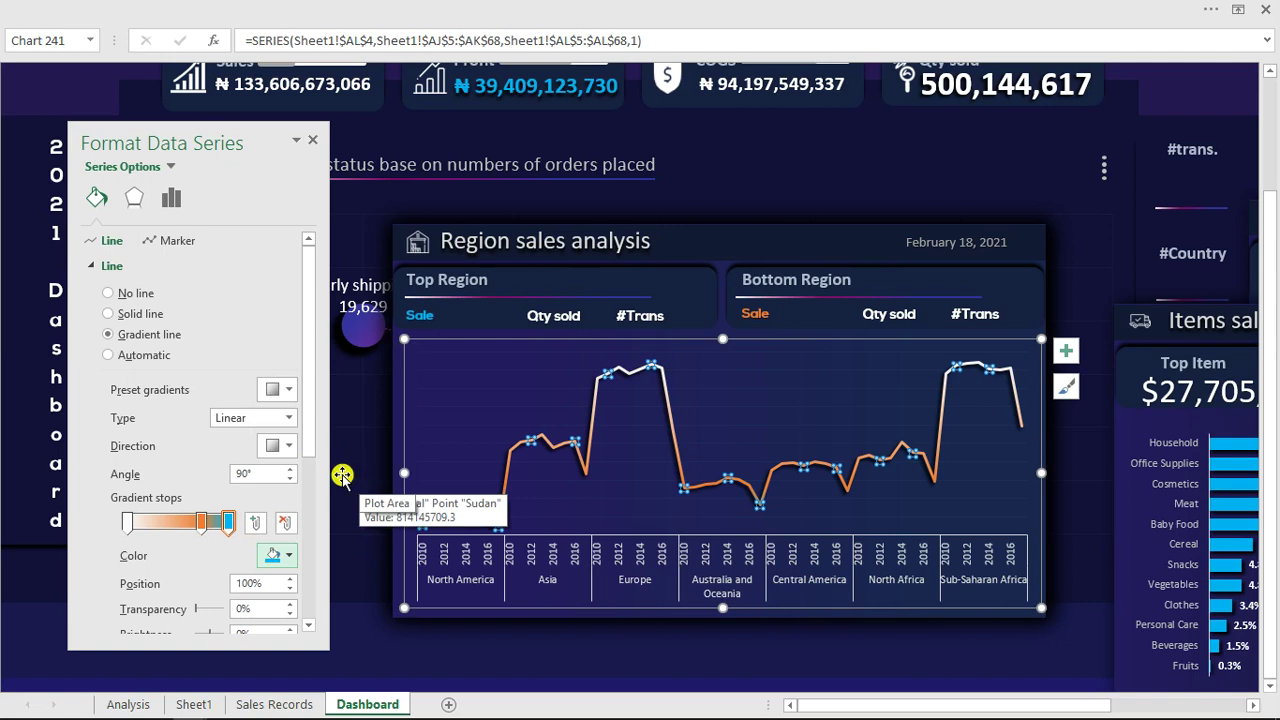
{"action": "left_click", "coordinate": [190, 522]}
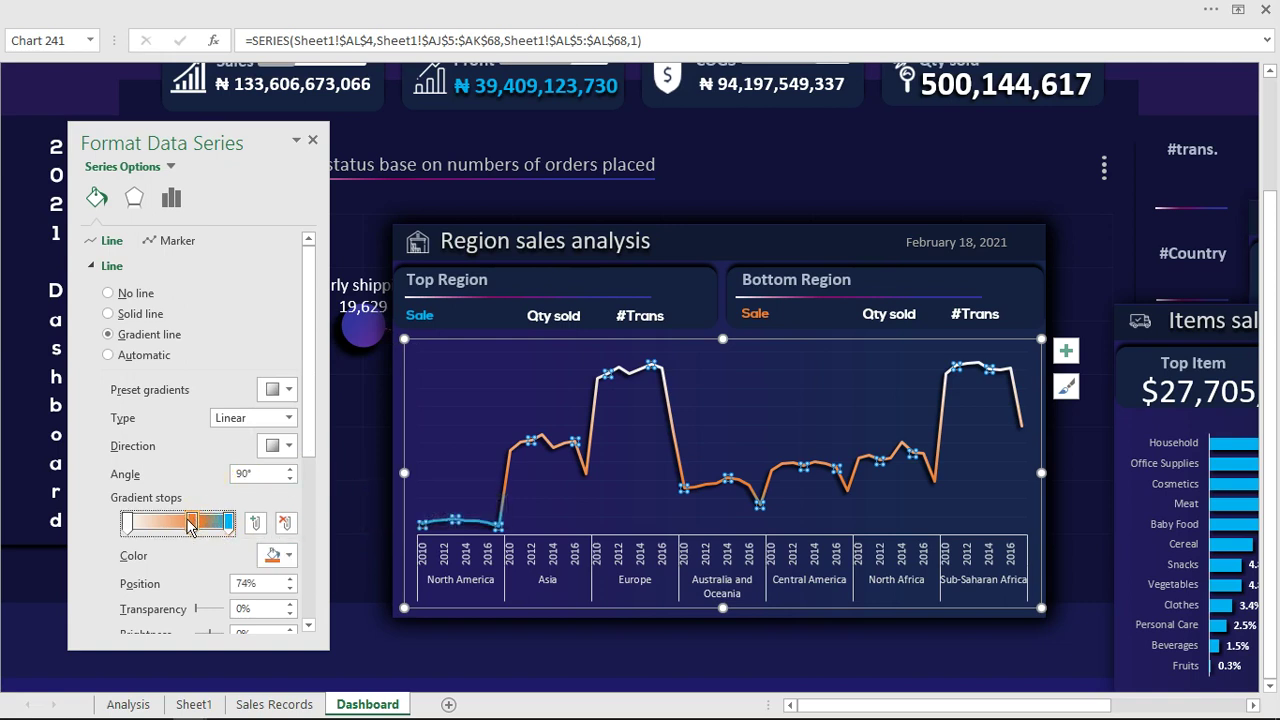
{"action": "left_click", "coordinate": [182, 523]}
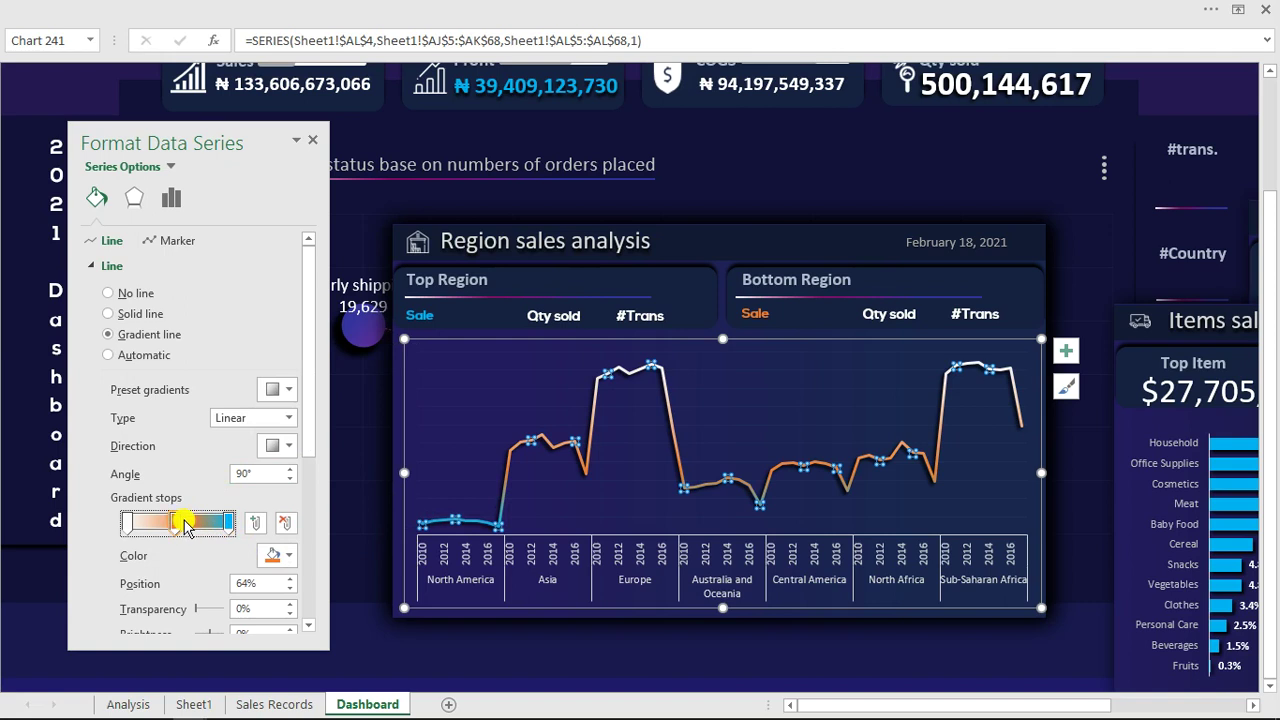
Step: Move the blue gradient stop of the region sales chart line to the 80% position and deselect the chart
{"action": "left_click_drag", "start_coordinate": [227, 523], "coordinate": [206, 522]}
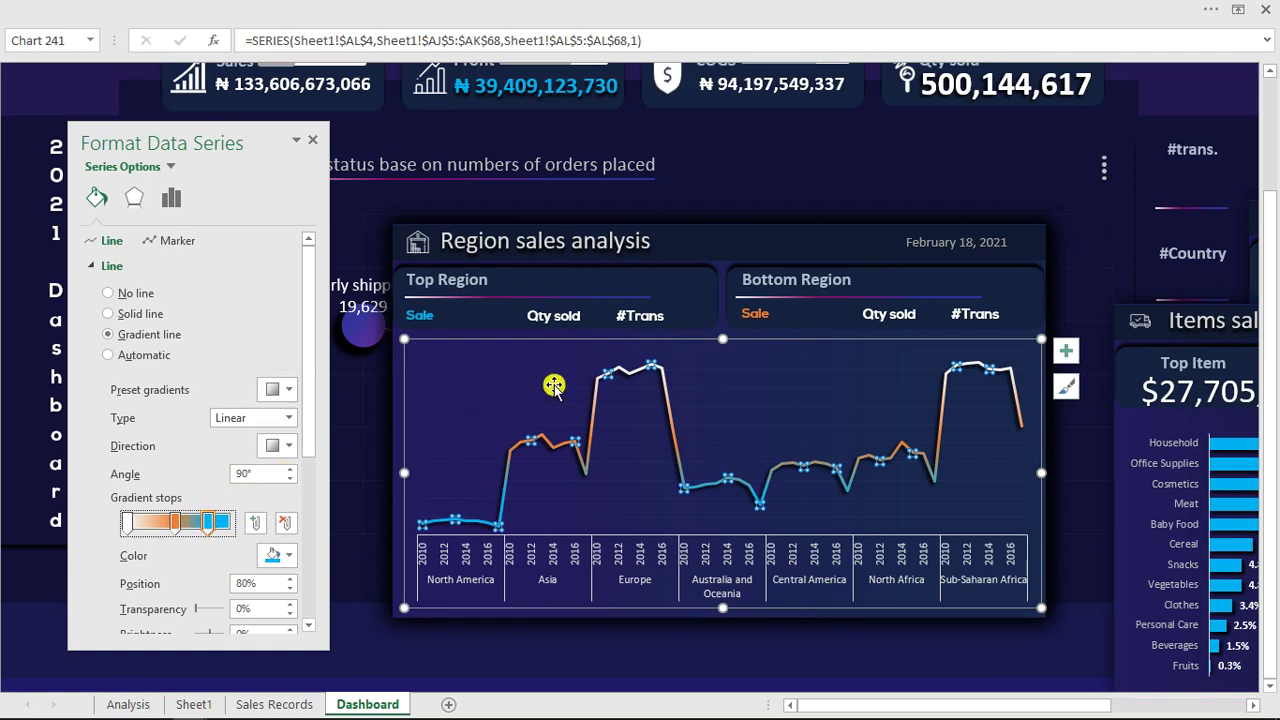
{"action": "left_click", "coordinate": [731, 159]}
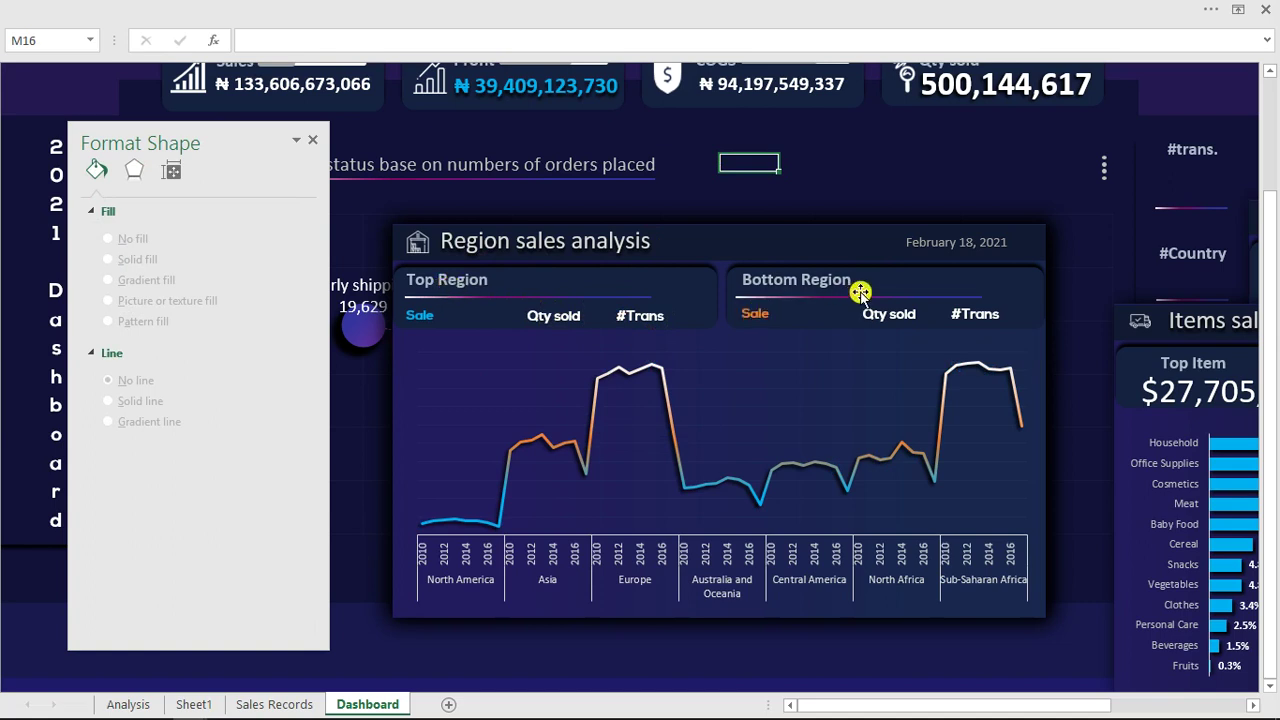
{"action": "mouse_move", "coordinate": [190, 717]}
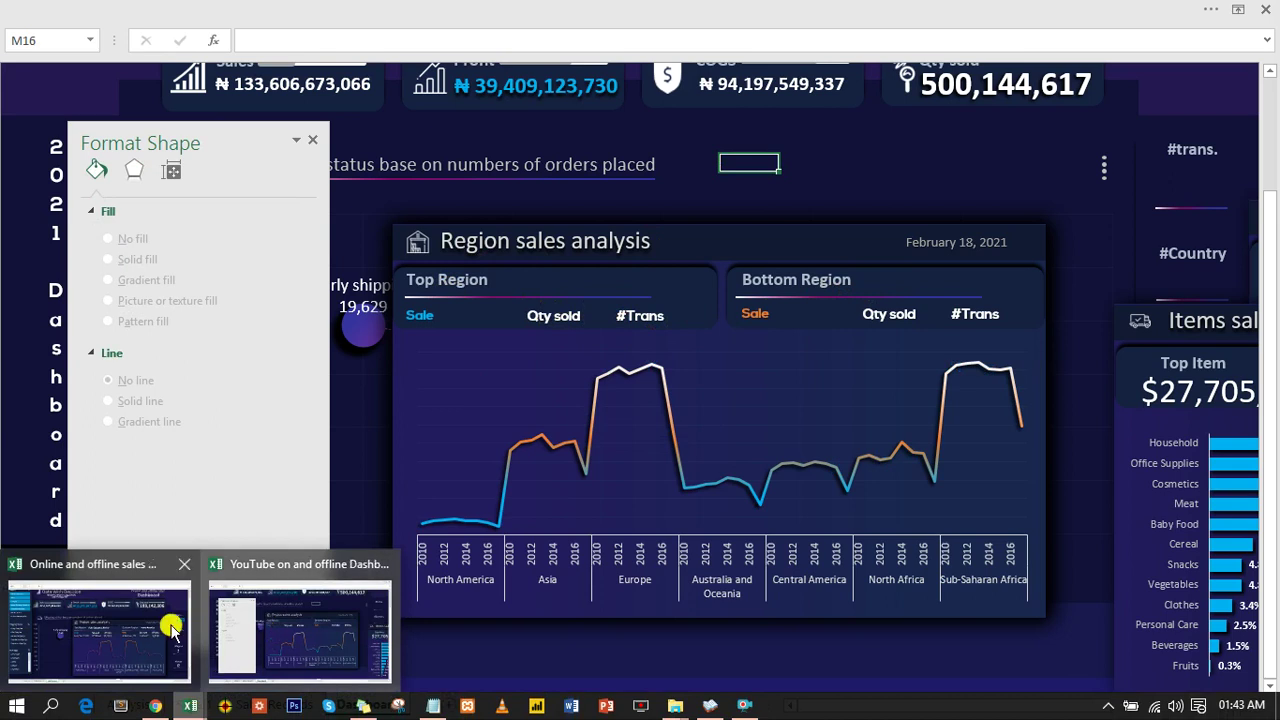
{"action": "mouse_move", "coordinate": [148, 627]}
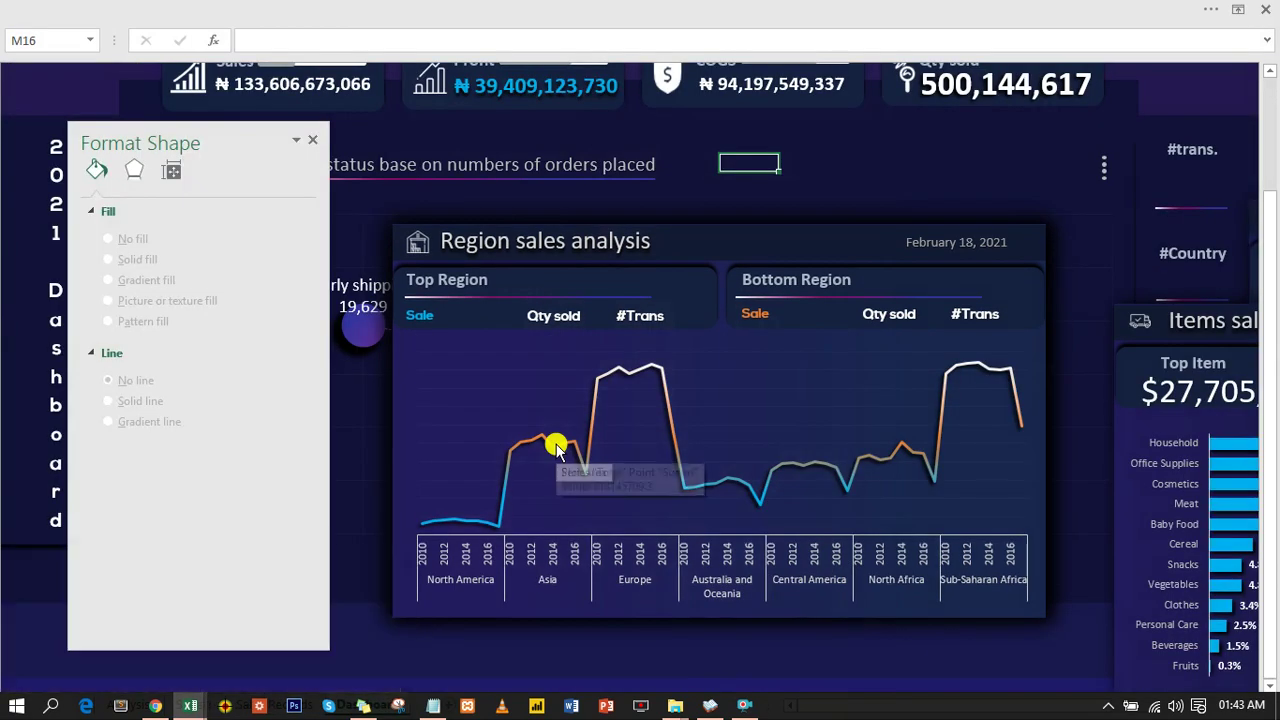
{"action": "left_click", "coordinate": [257, 622]}
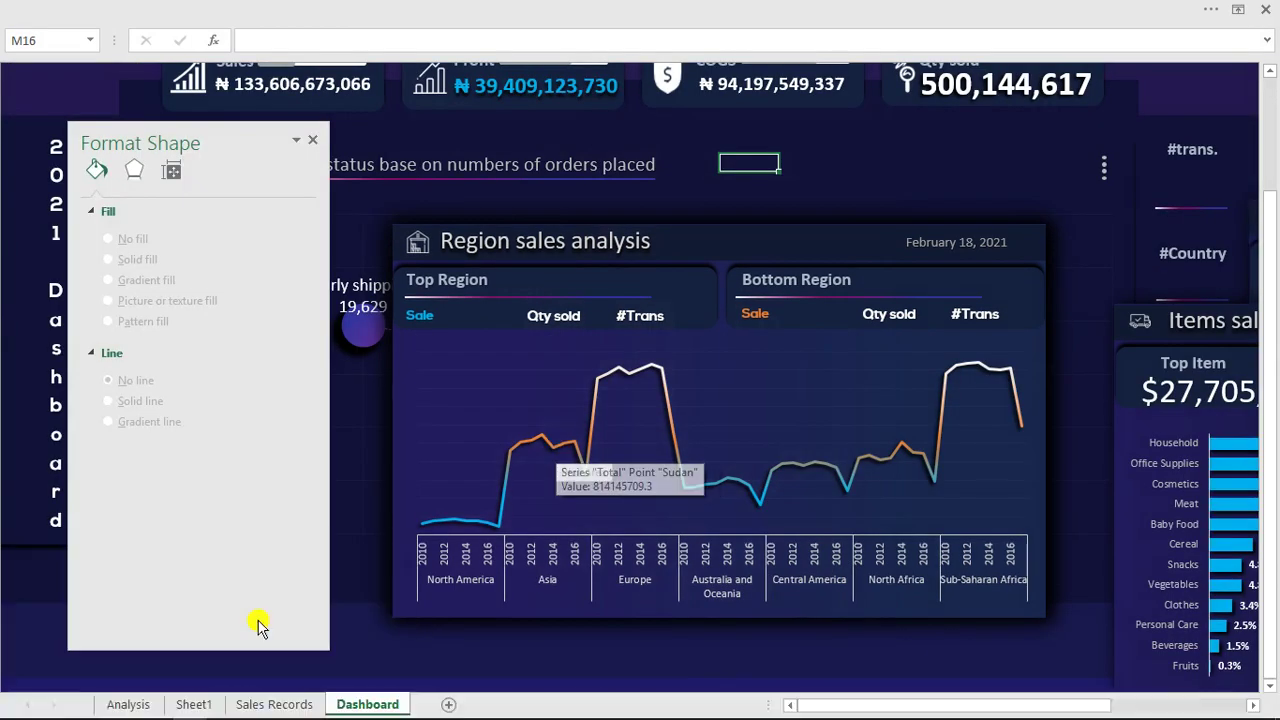
Step: Copy the Item Type pivot table in AE4:AF6 on Sheet1 and paste it at cell AO4
{"action": "left_click", "coordinate": [195, 702]}
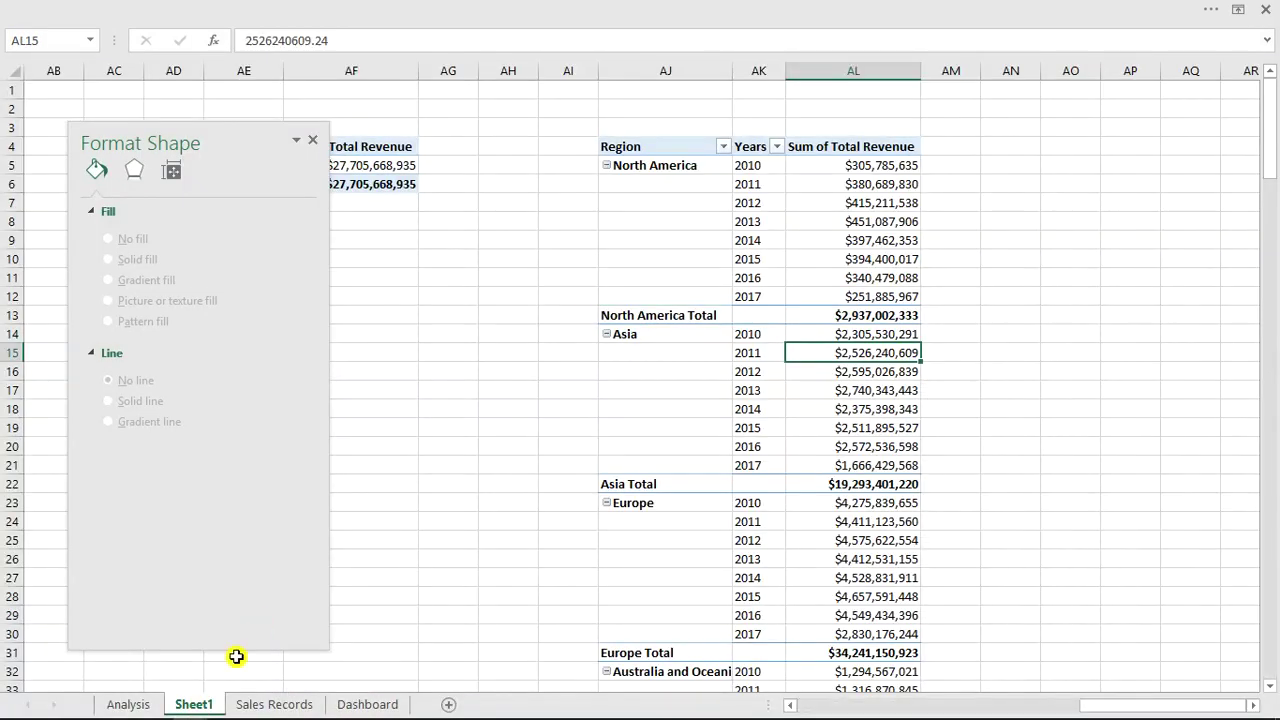
{"action": "left_click", "coordinate": [312, 141]}
{"action": "left_click_drag", "start_coordinate": [250, 147], "coordinate": [413, 179]}
{"action": "key", "text": "ctrl+c"}
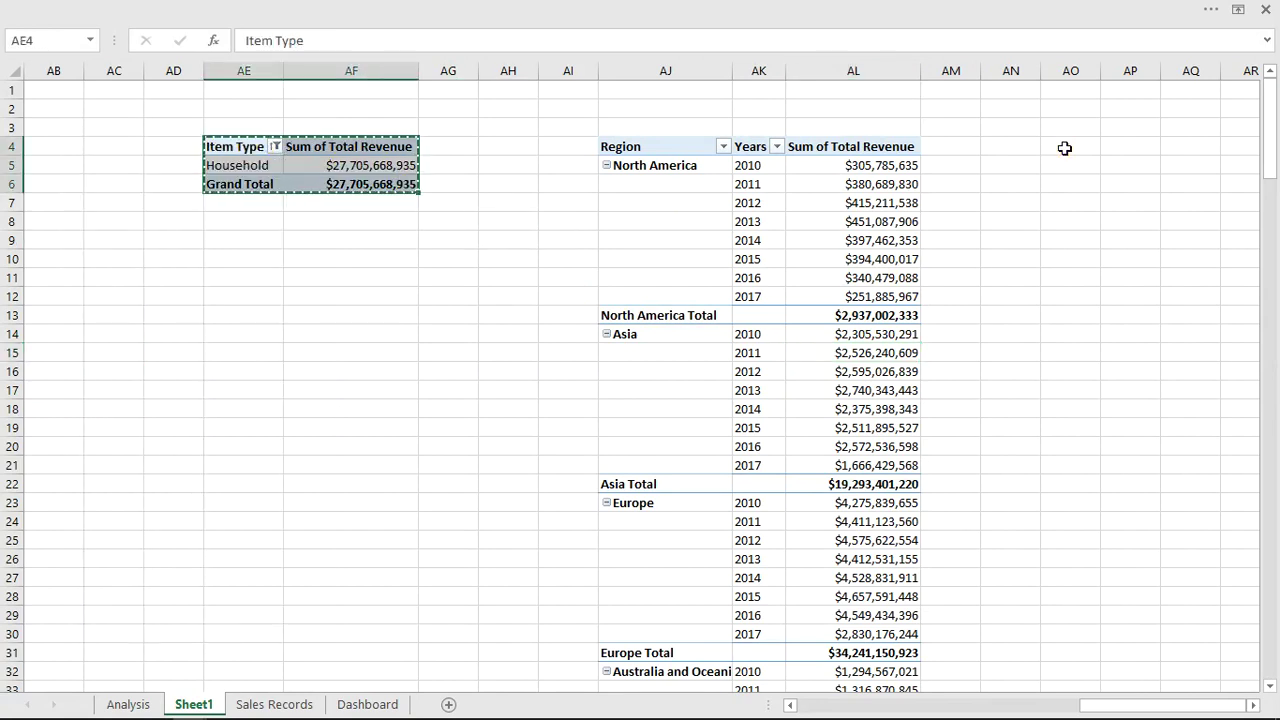
{"action": "left_click", "coordinate": [1065, 148]}
{"action": "key", "text": "ctrl+v"}
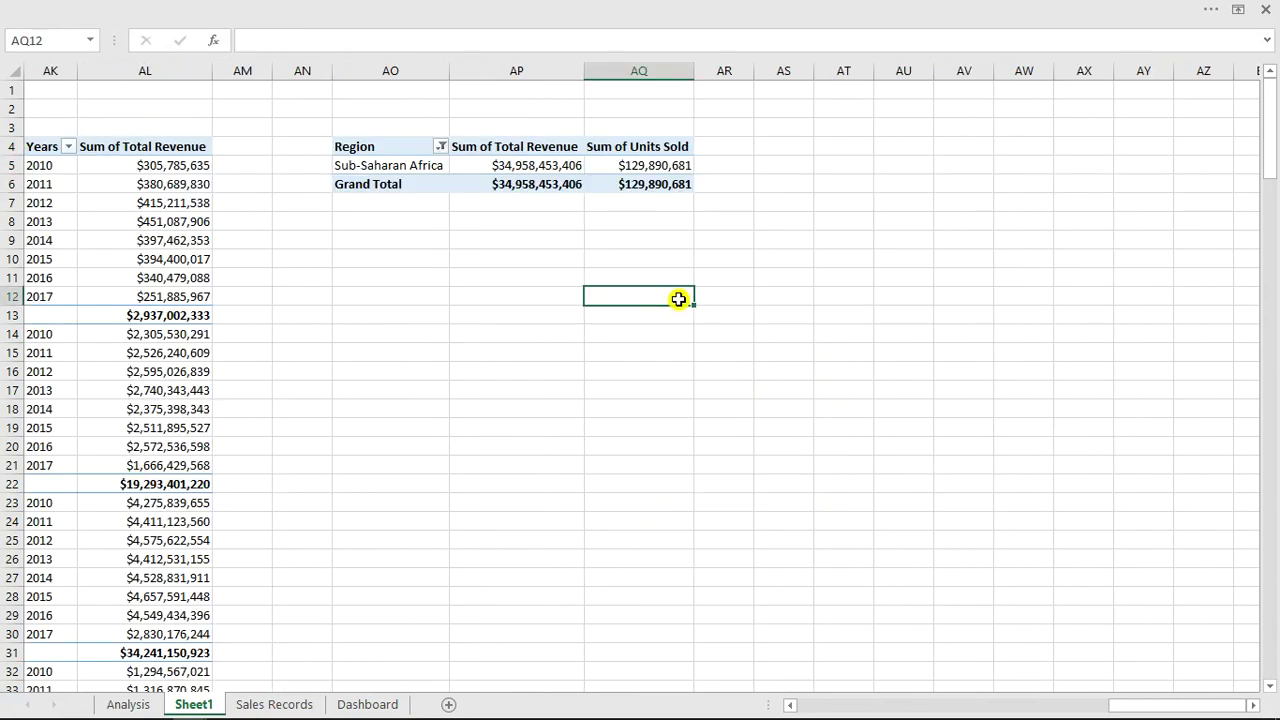
Step: Add a count of Order Date to the Region pivot table's values and remove its grand total row
{"action": "left_click", "coordinate": [529, 166]}
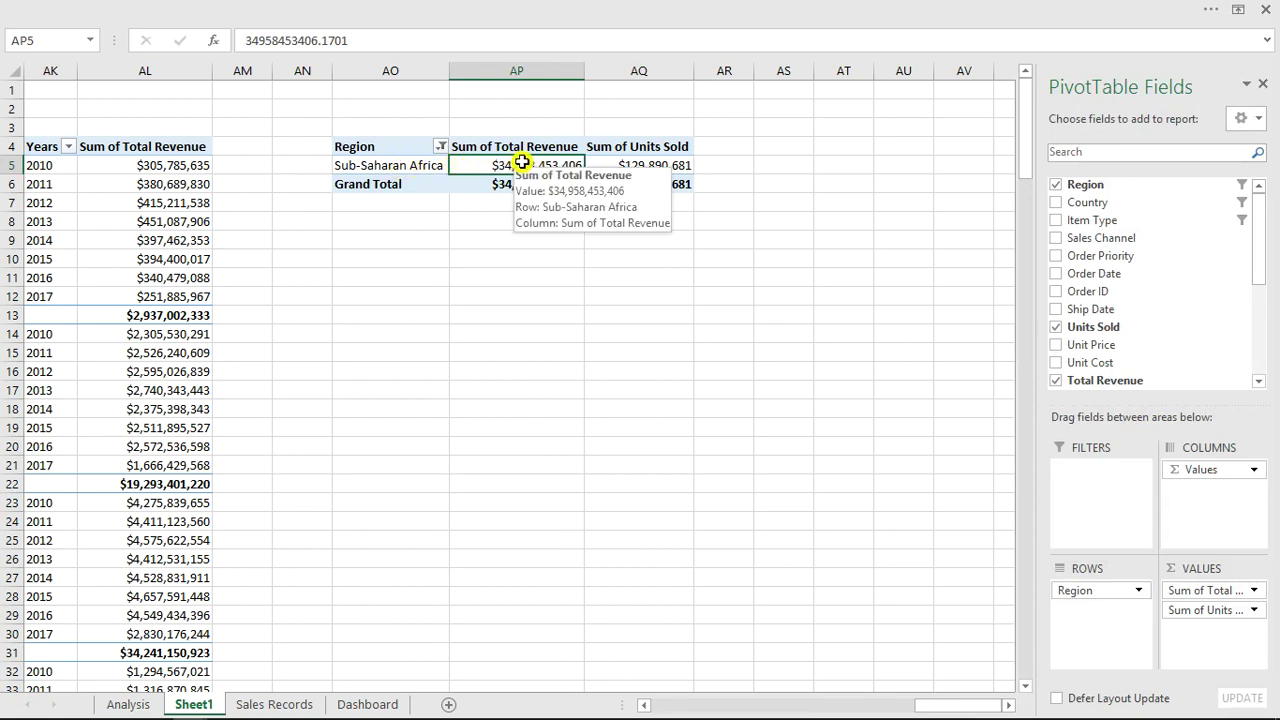
{"action": "left_click", "coordinate": [667, 168]}
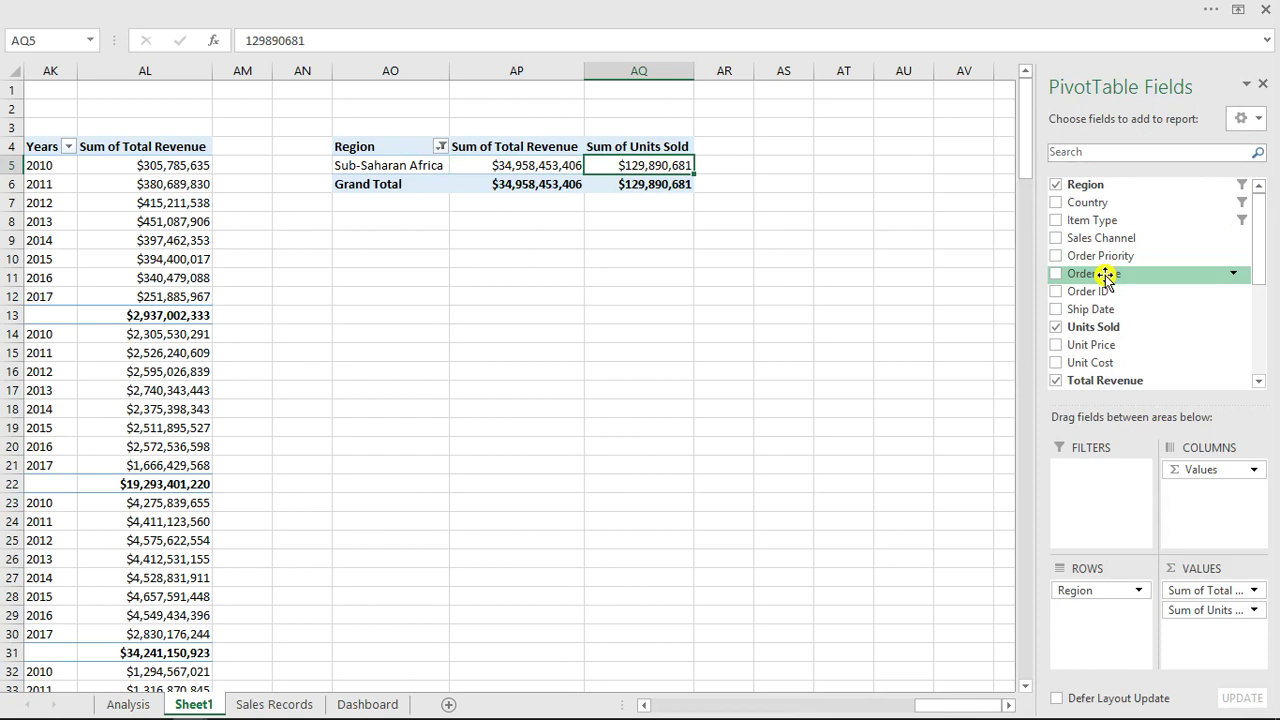
{"action": "left_click_drag", "start_coordinate": [1105, 280], "coordinate": [1224, 631]}
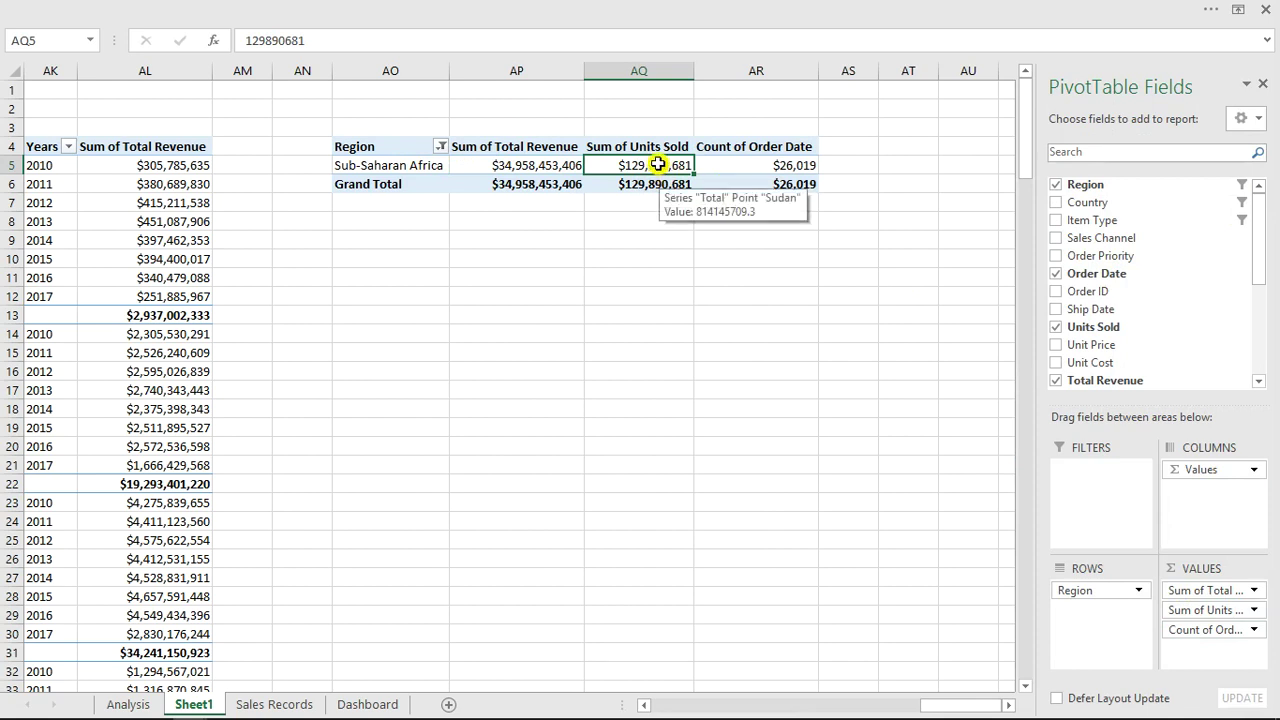
{"action": "left_click", "coordinate": [396, 187]}
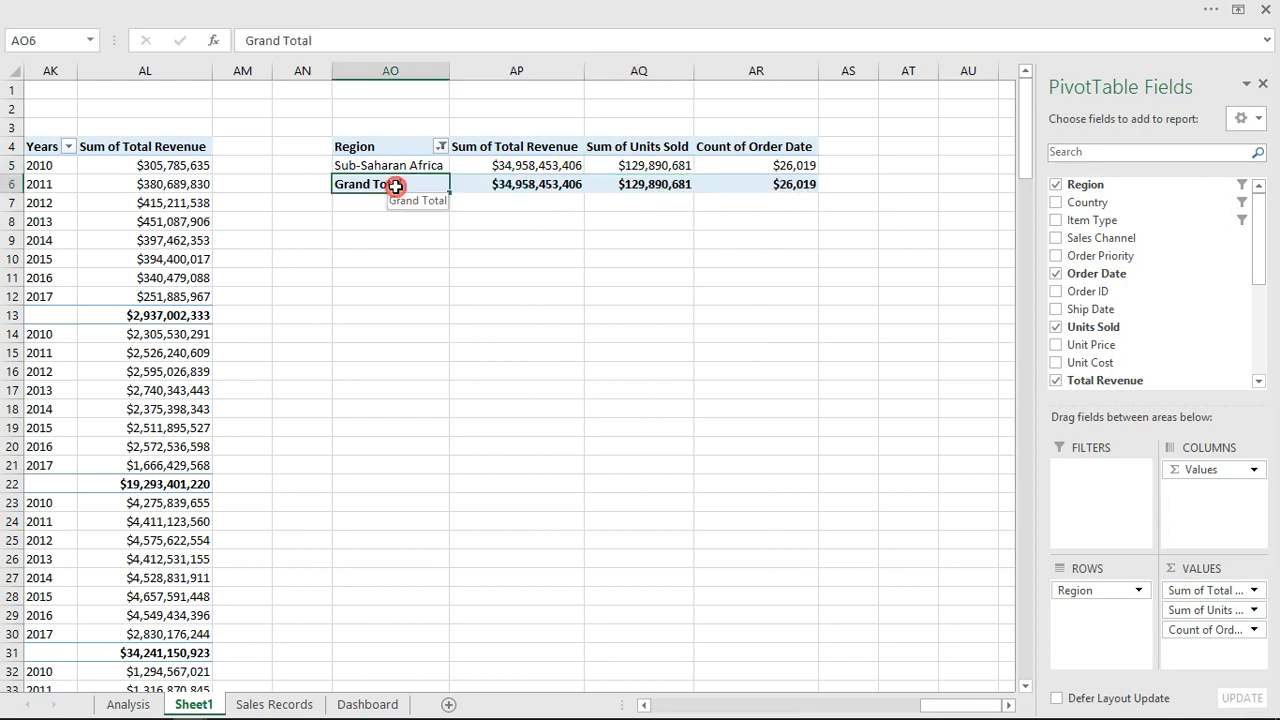
{"action": "right_click", "coordinate": [396, 187]}
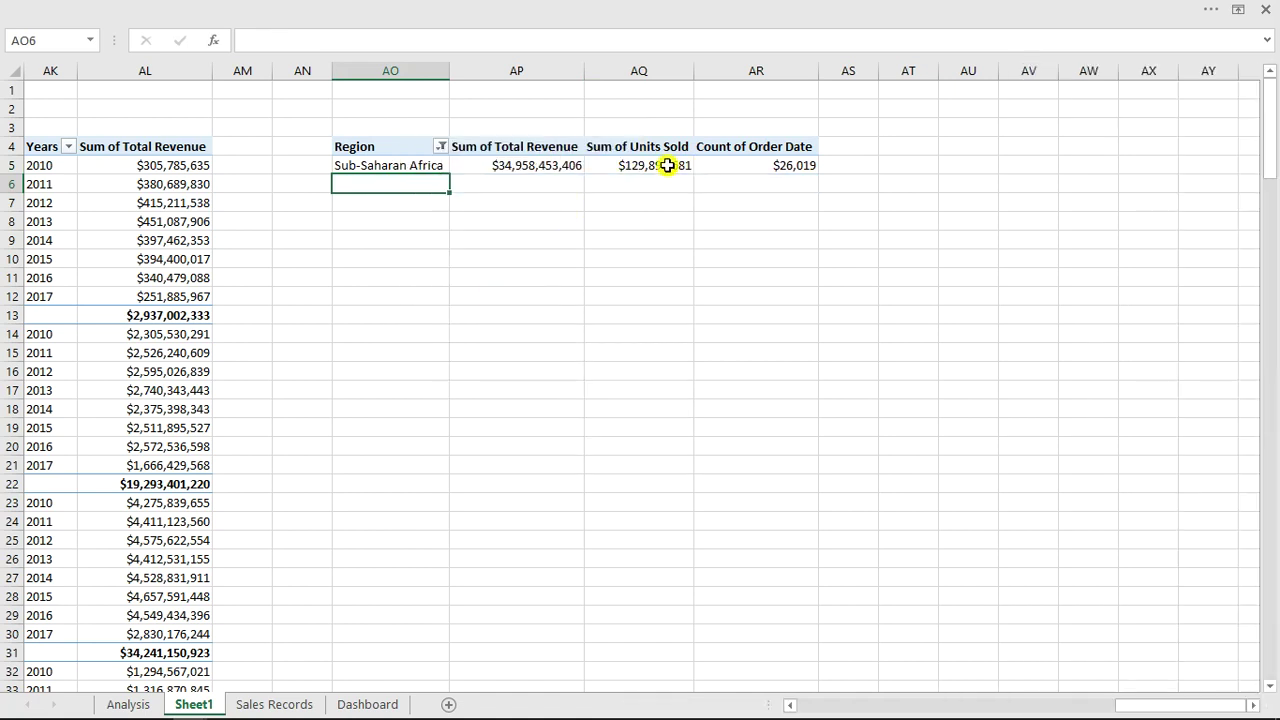
Step: Apply the comma number style to the units sold and order count values in AQ5:AR5
{"action": "left_click", "coordinate": [667, 165]}
{"action": "left_click_drag", "start_coordinate": [682, 165], "coordinate": [777, 164]}
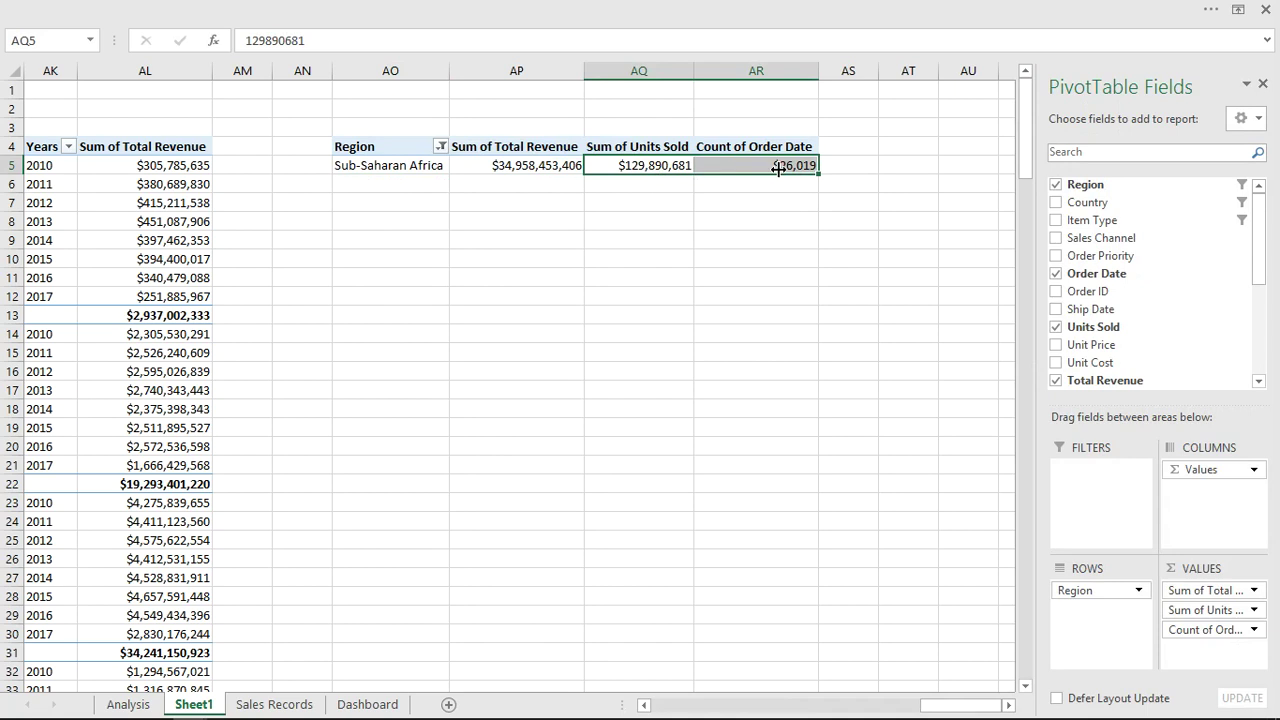
{"action": "left_click", "coordinate": [455, 9]}
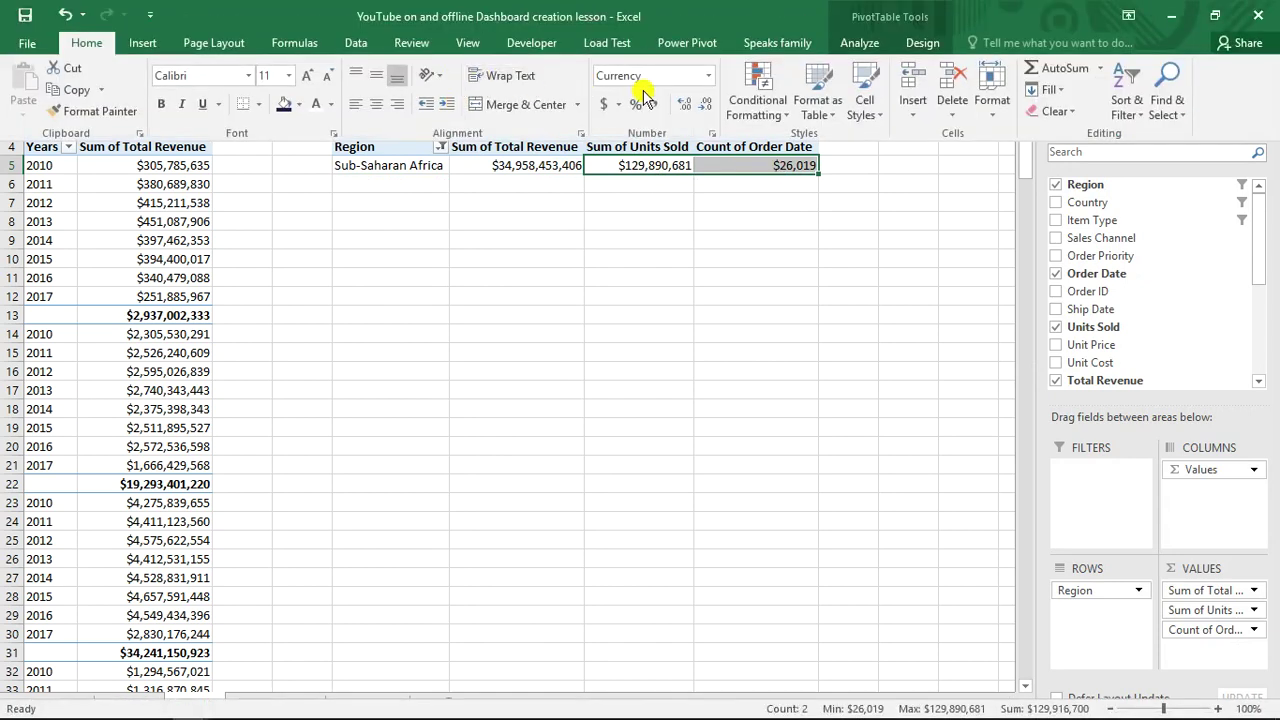
{"action": "left_click", "coordinate": [657, 106]}
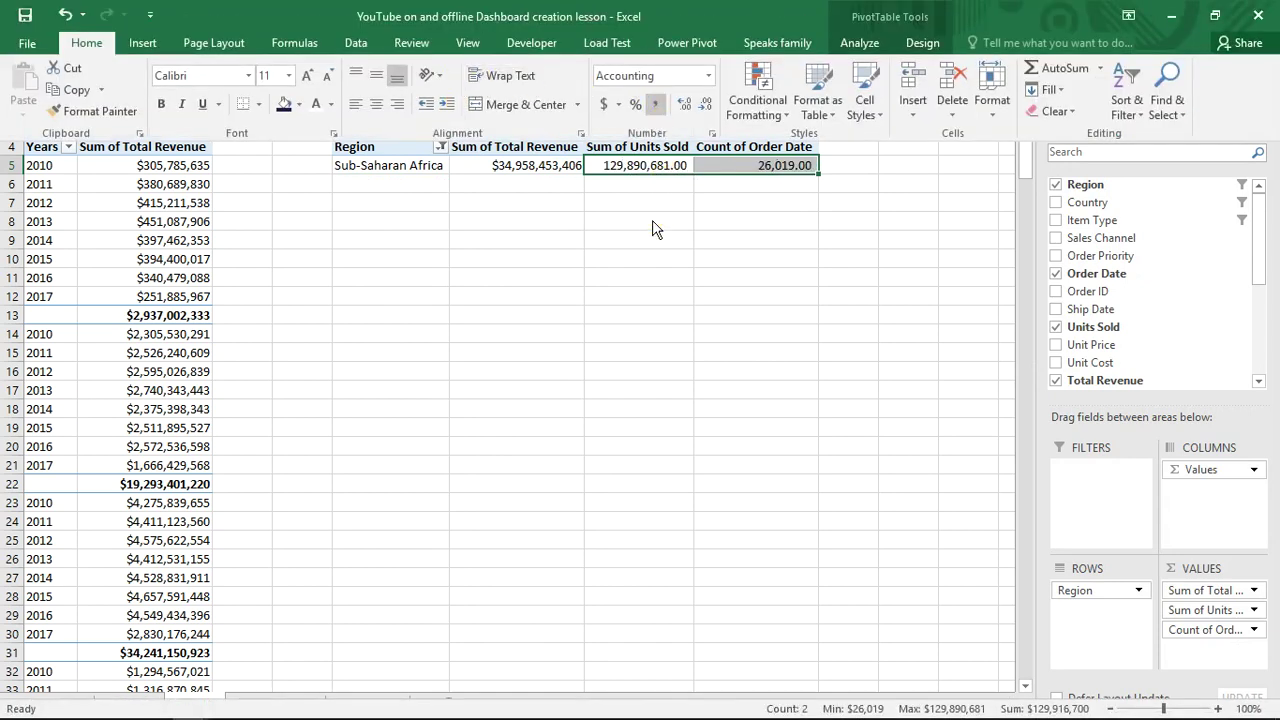
Step: Copy the top-region pivot table in AO4:AR5 and paste the duplicate at cell AO12
{"action": "left_click_drag", "start_coordinate": [378, 149], "coordinate": [765, 162]}
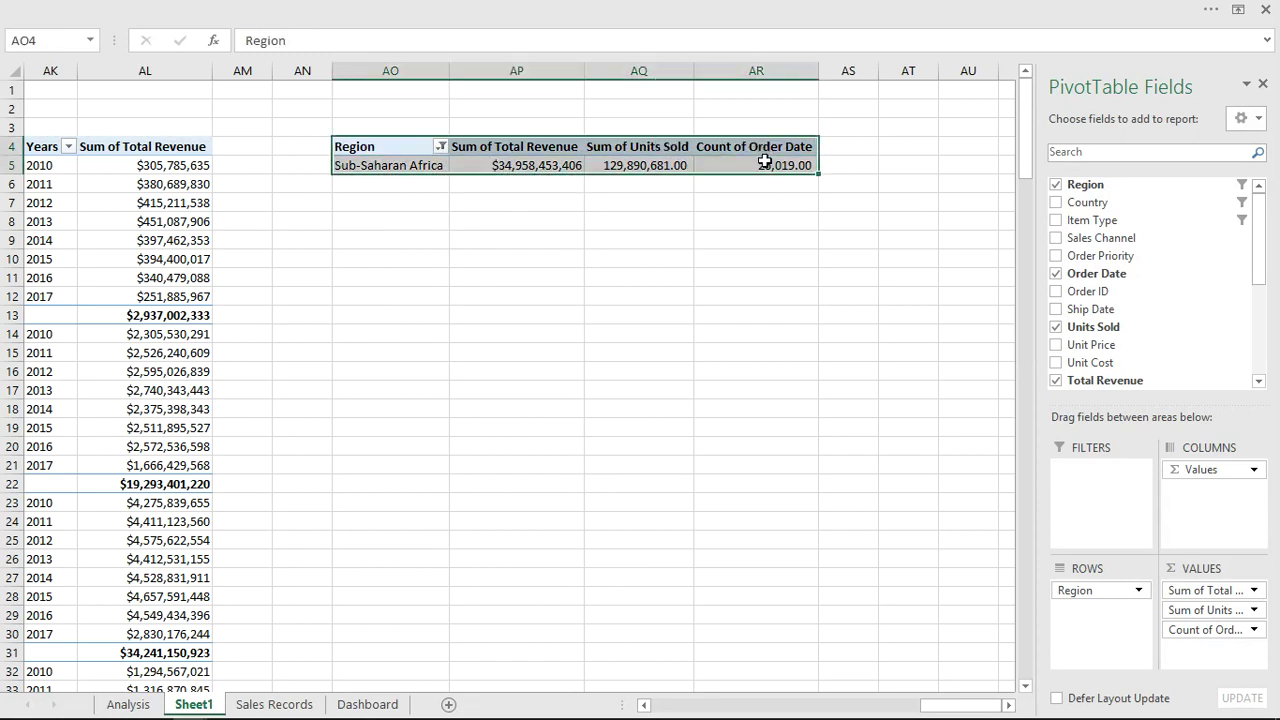
{"action": "key", "text": "ctrl+c"}
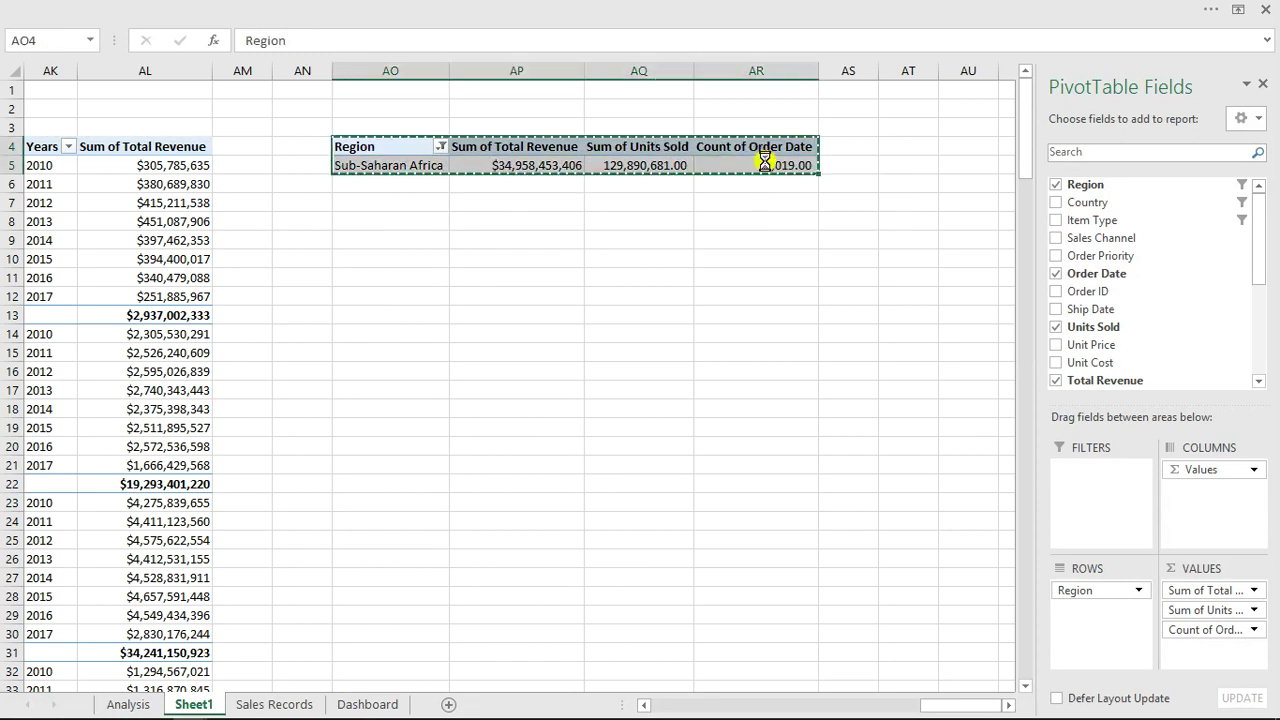
{"action": "left_click", "coordinate": [387, 296]}
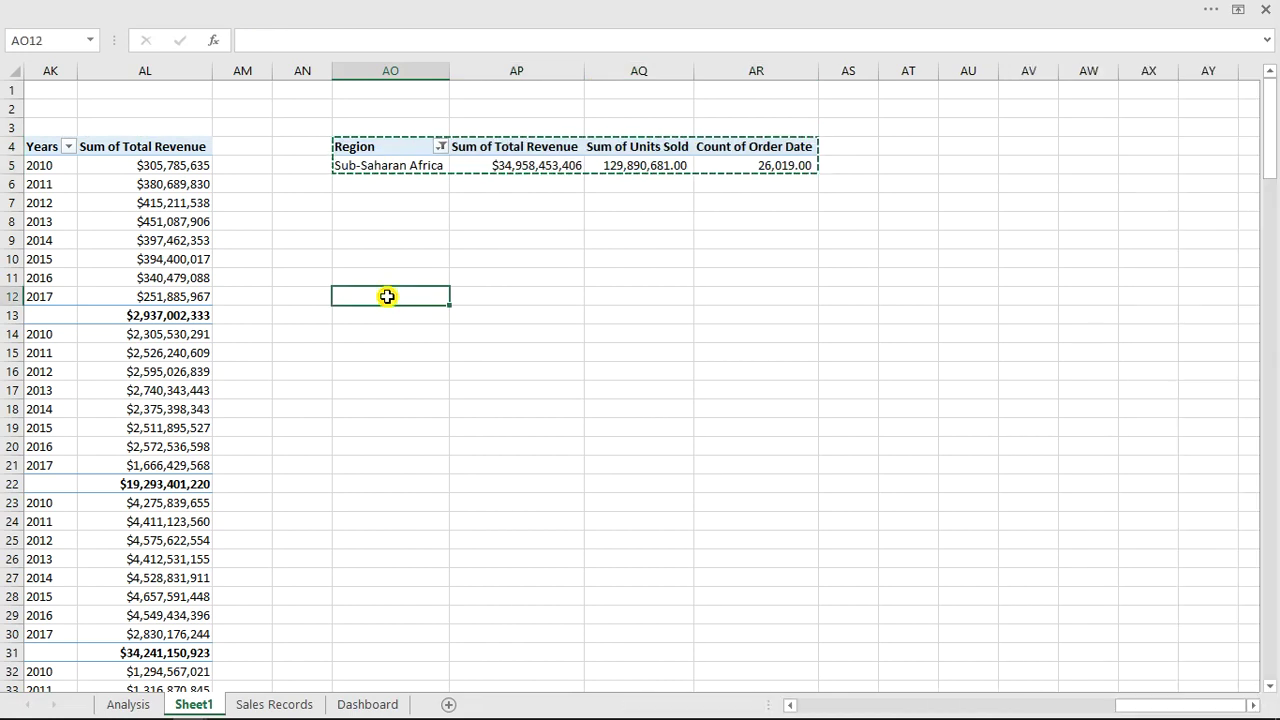
{"action": "key", "text": "ctrl+v"}
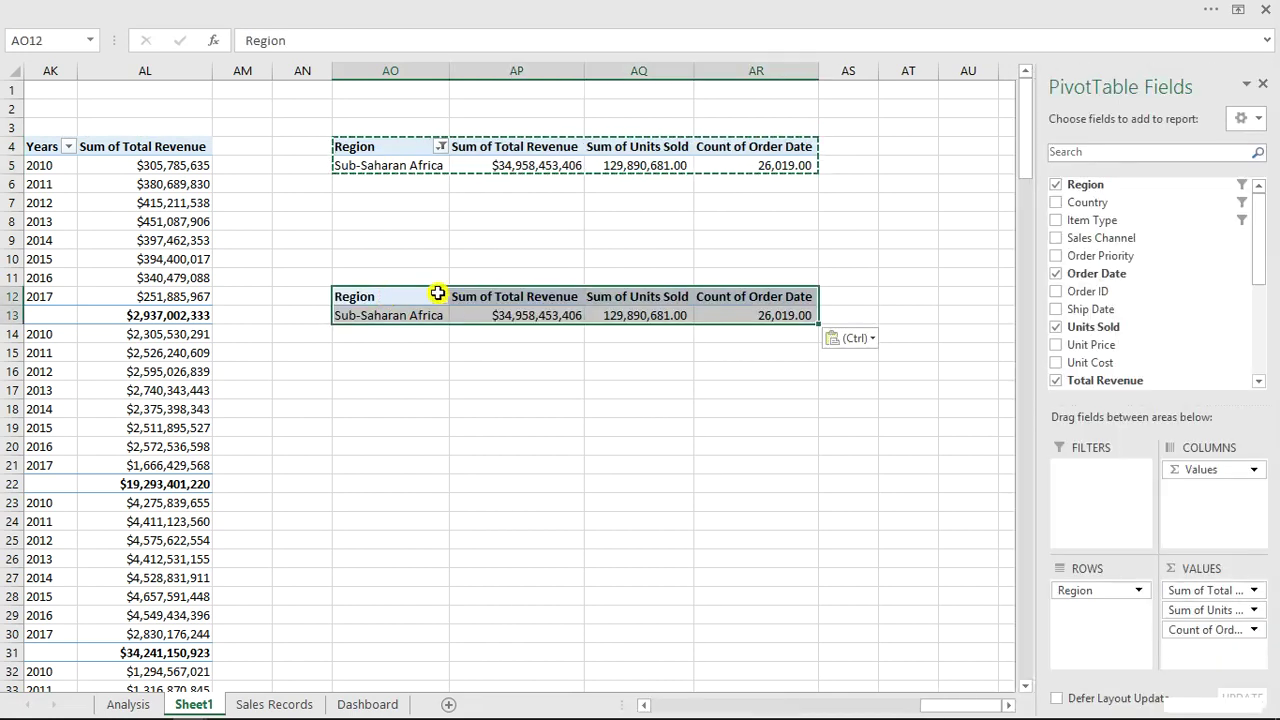
Step: Filter the duplicated pivot table's Region field to the bottom 1 item by Sum of Total Revenue
{"action": "left_click", "coordinate": [440, 297]}
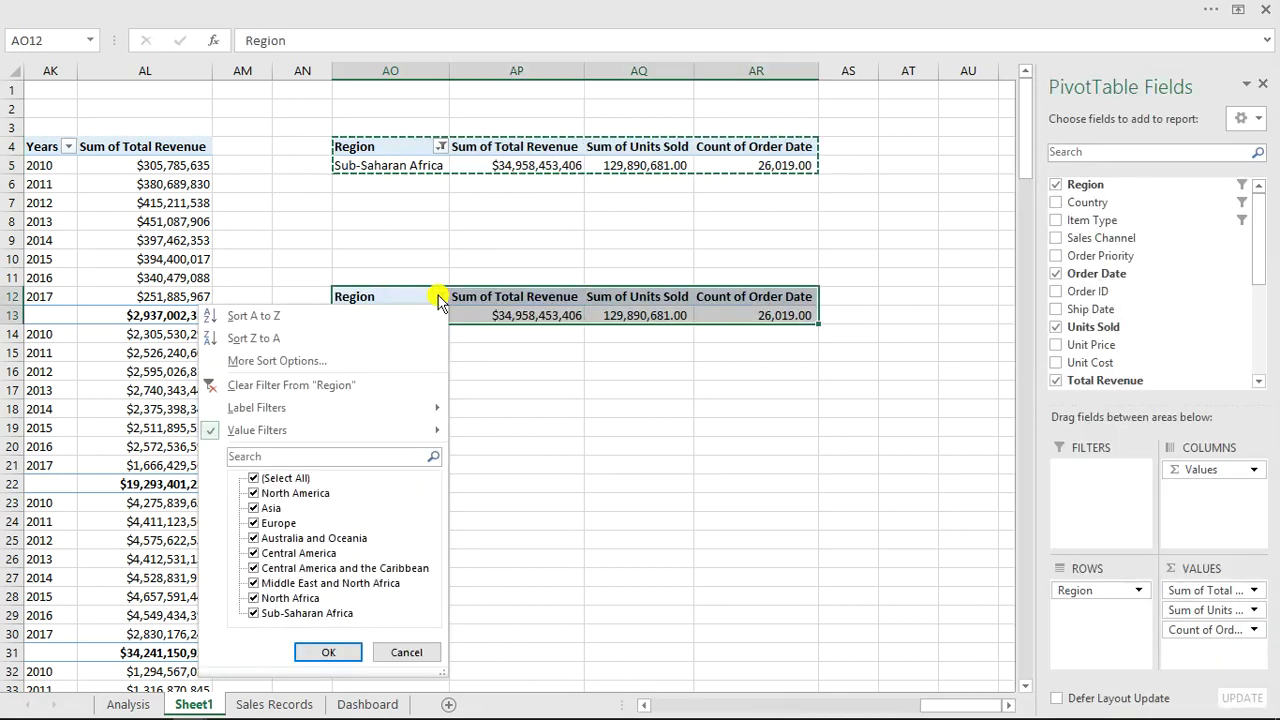
{"action": "mouse_move", "coordinate": [388, 440]}
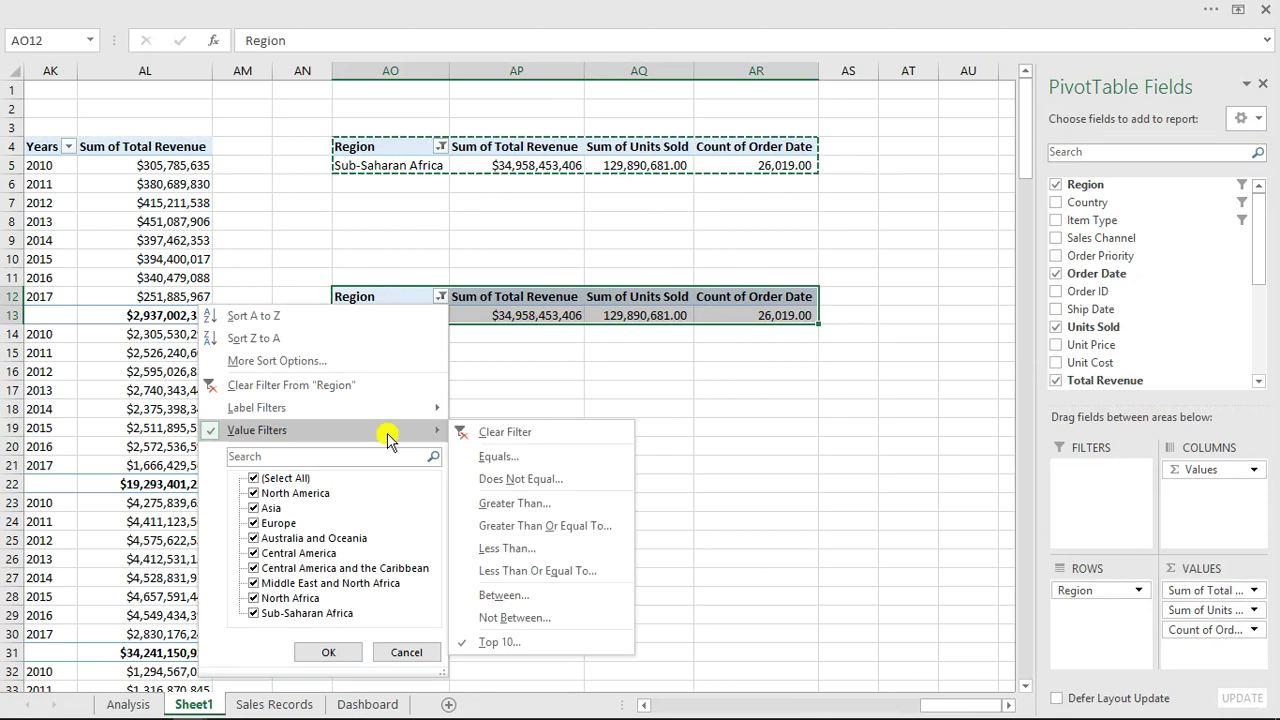
{"action": "left_click", "coordinate": [495, 642]}
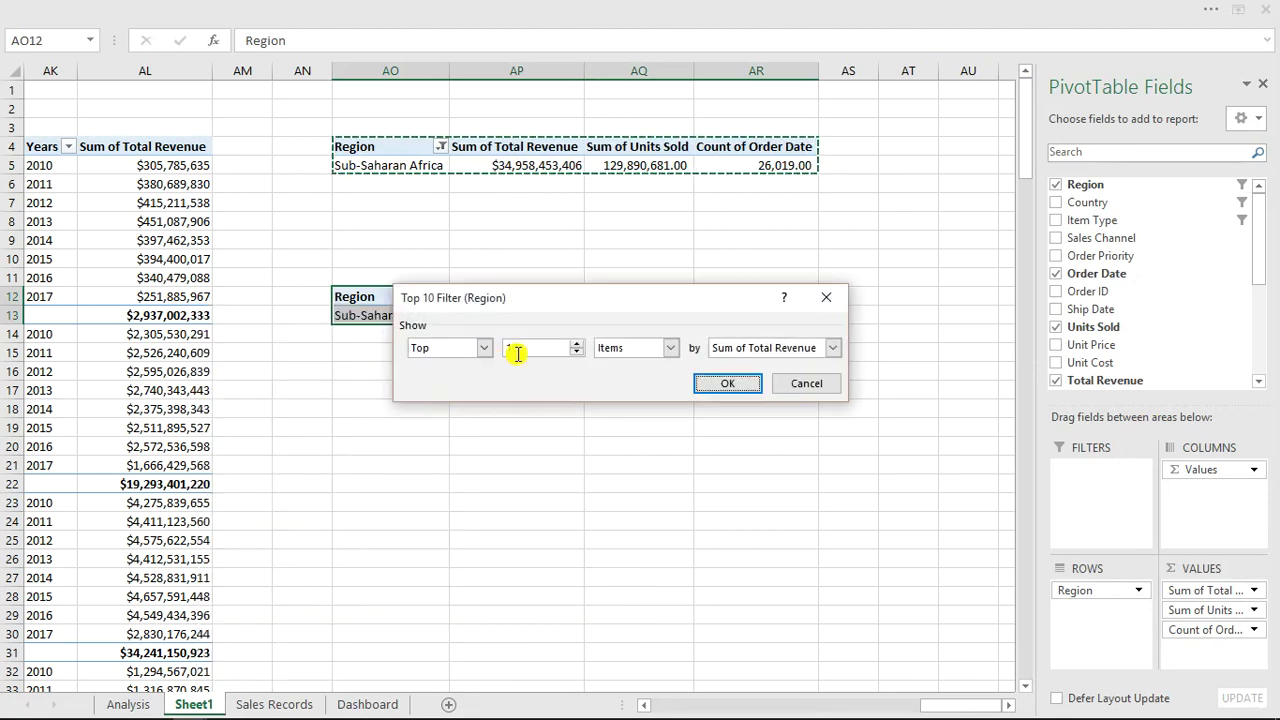
{"action": "left_click", "coordinate": [488, 350]}
{"action": "left_click", "coordinate": [470, 388]}
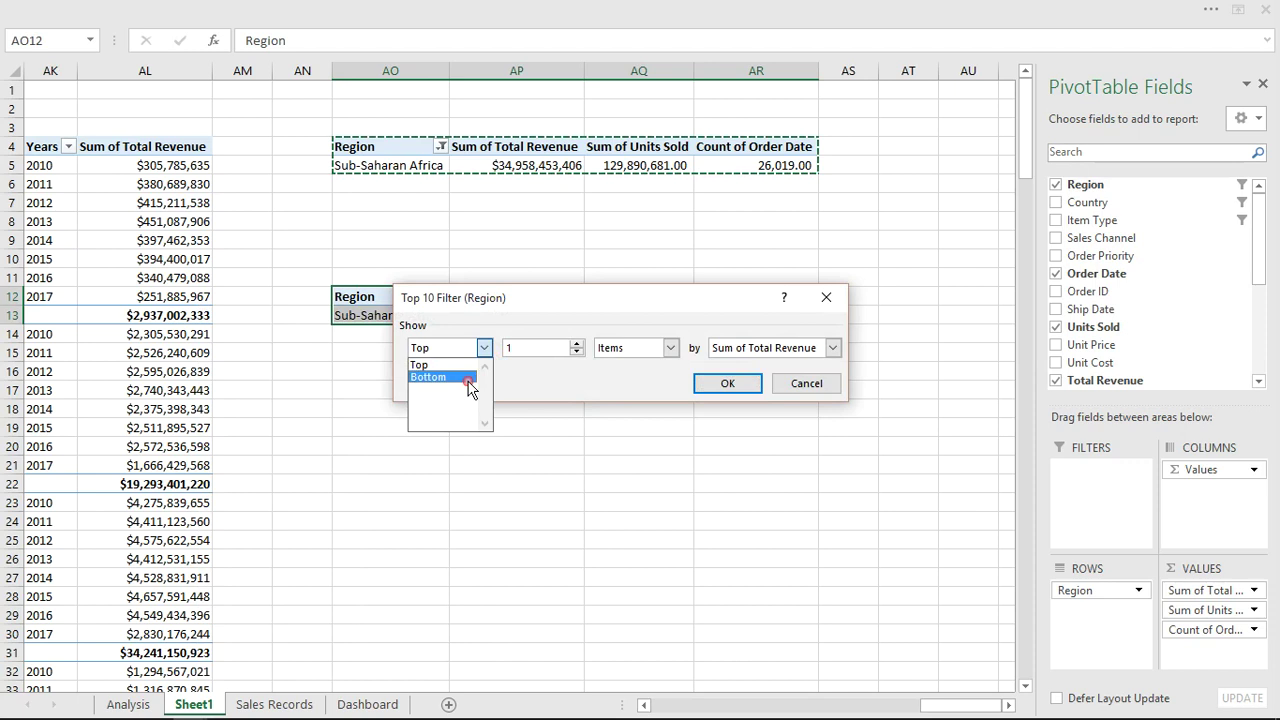
{"action": "left_click", "coordinate": [714, 387]}
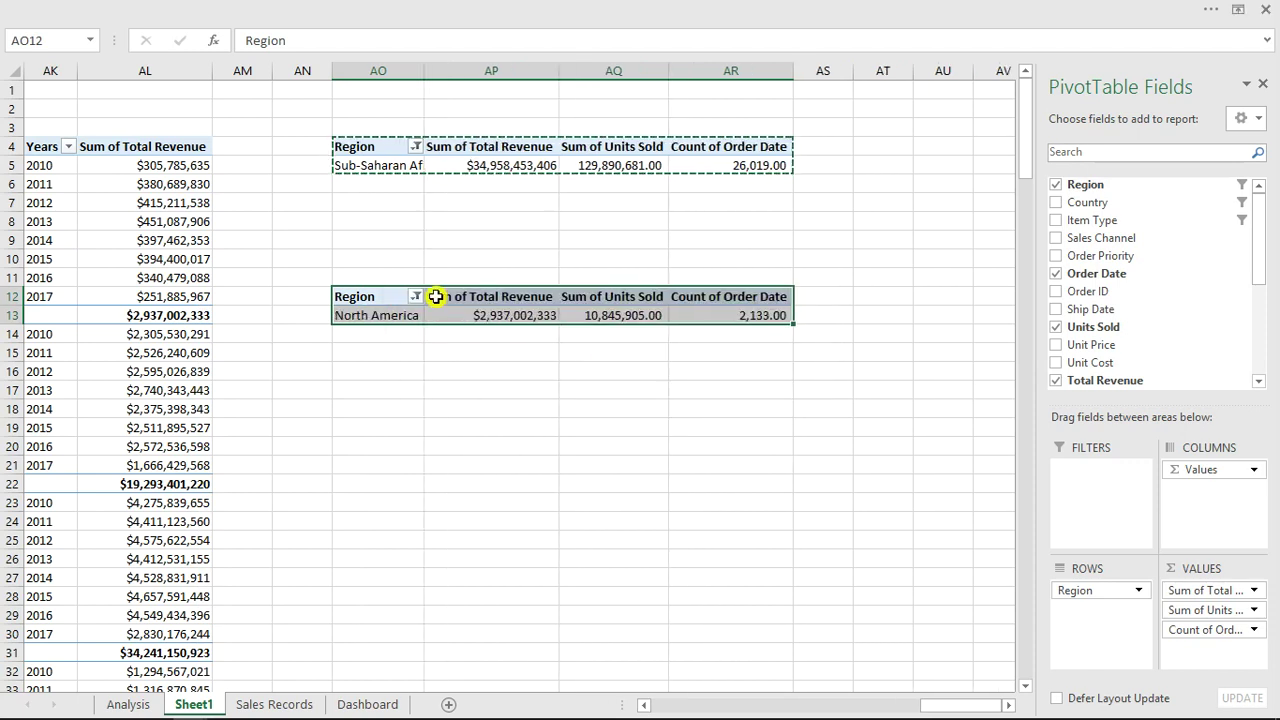
{"action": "key", "text": "Escape"}
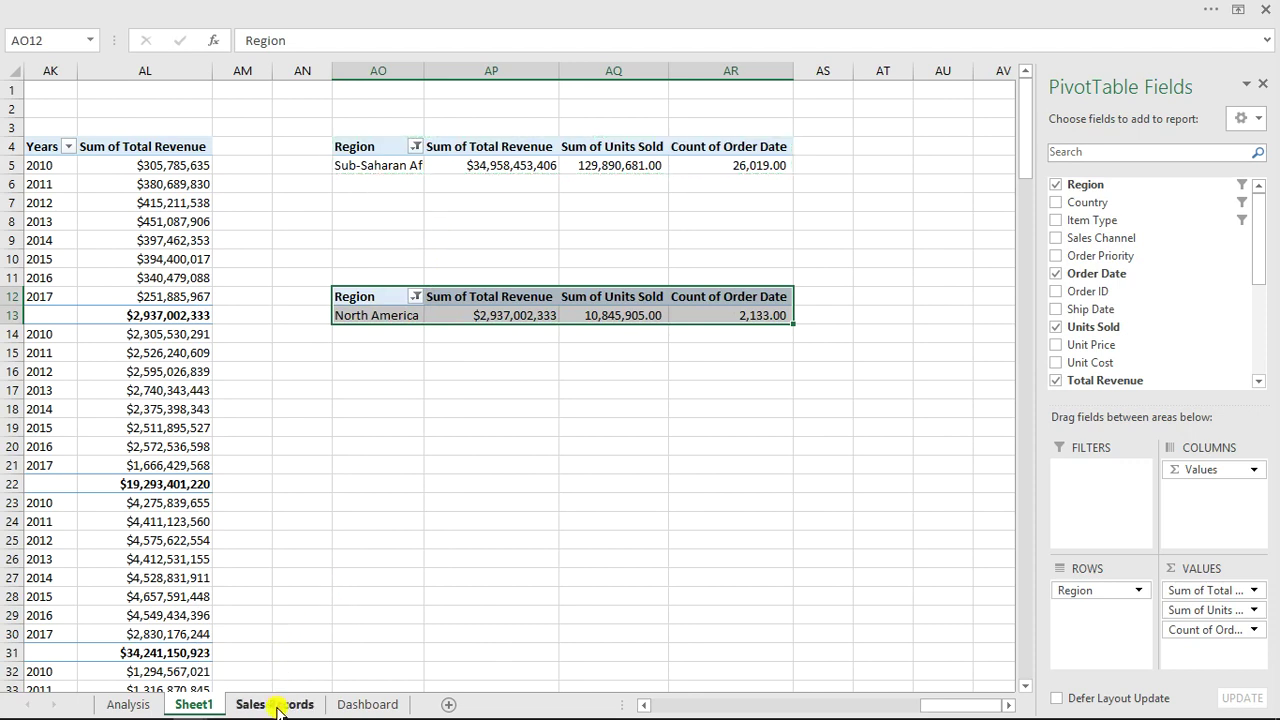
Step: Duplicate the Top Region label on the Dashboard sheet and place the copy beside it in the same card
{"action": "left_click", "coordinate": [345, 704]}
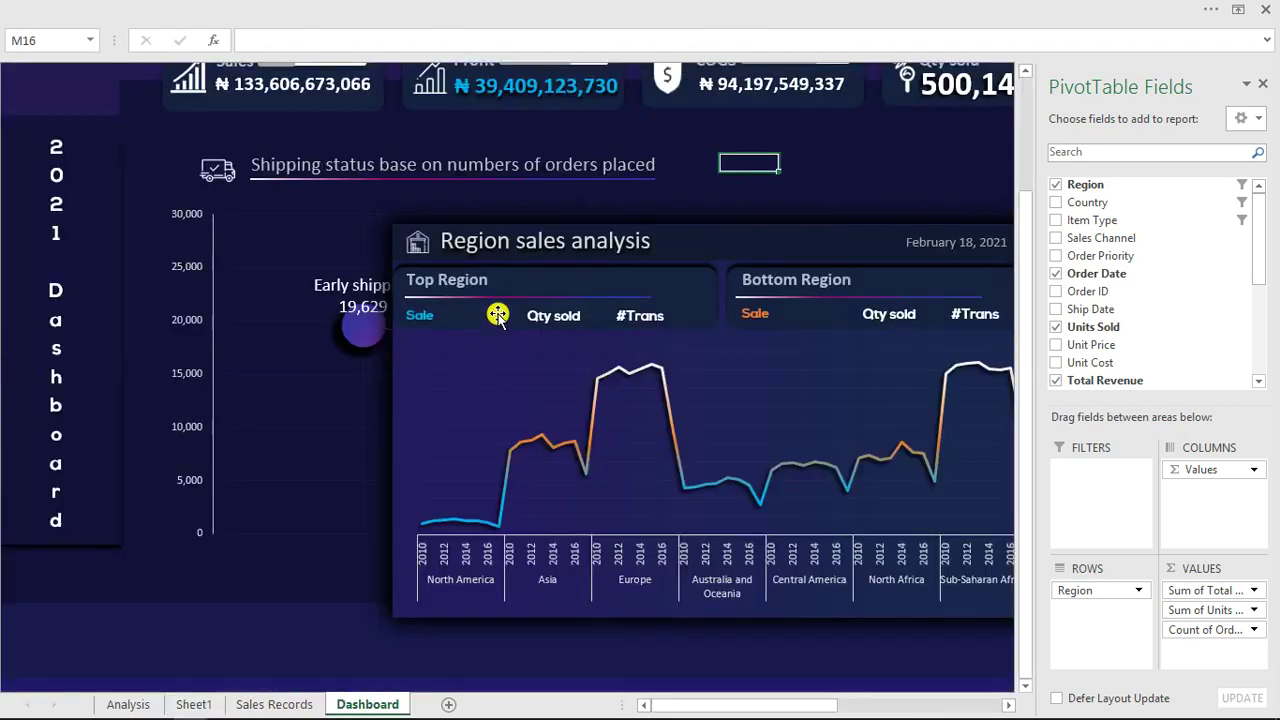
{"action": "left_click", "coordinate": [474, 284]}
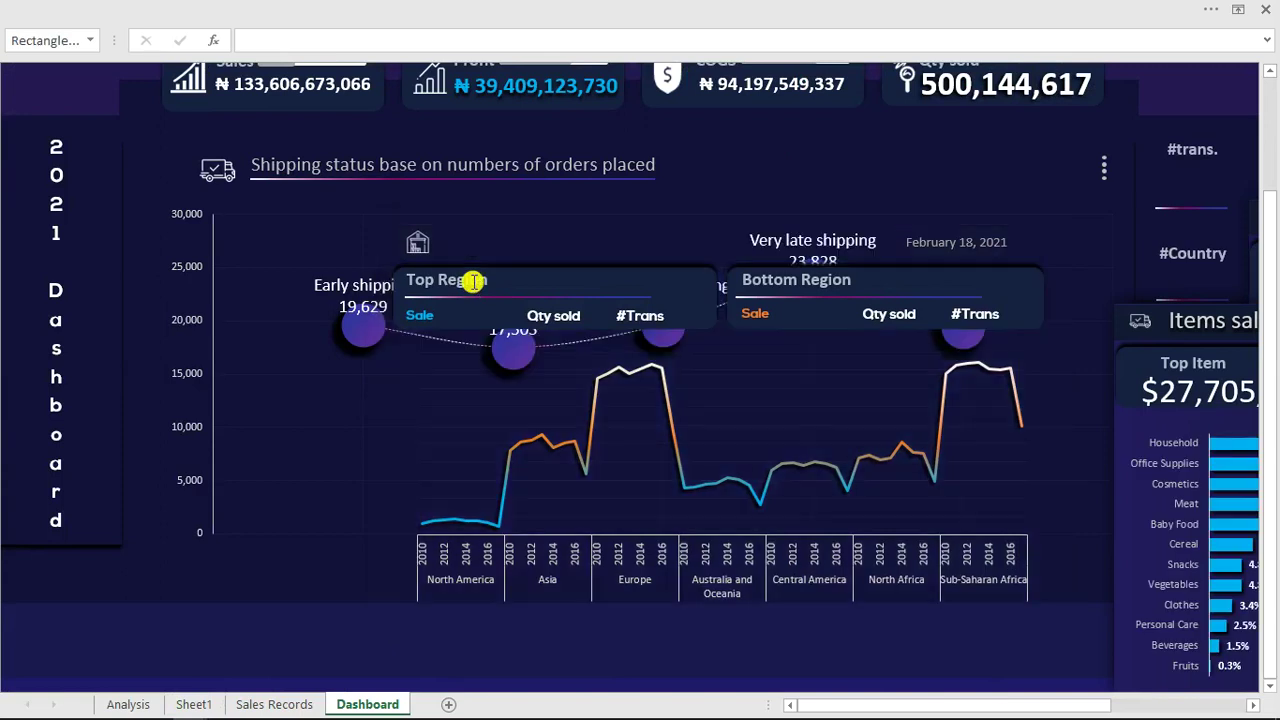
{"action": "left_click", "coordinate": [476, 281]}
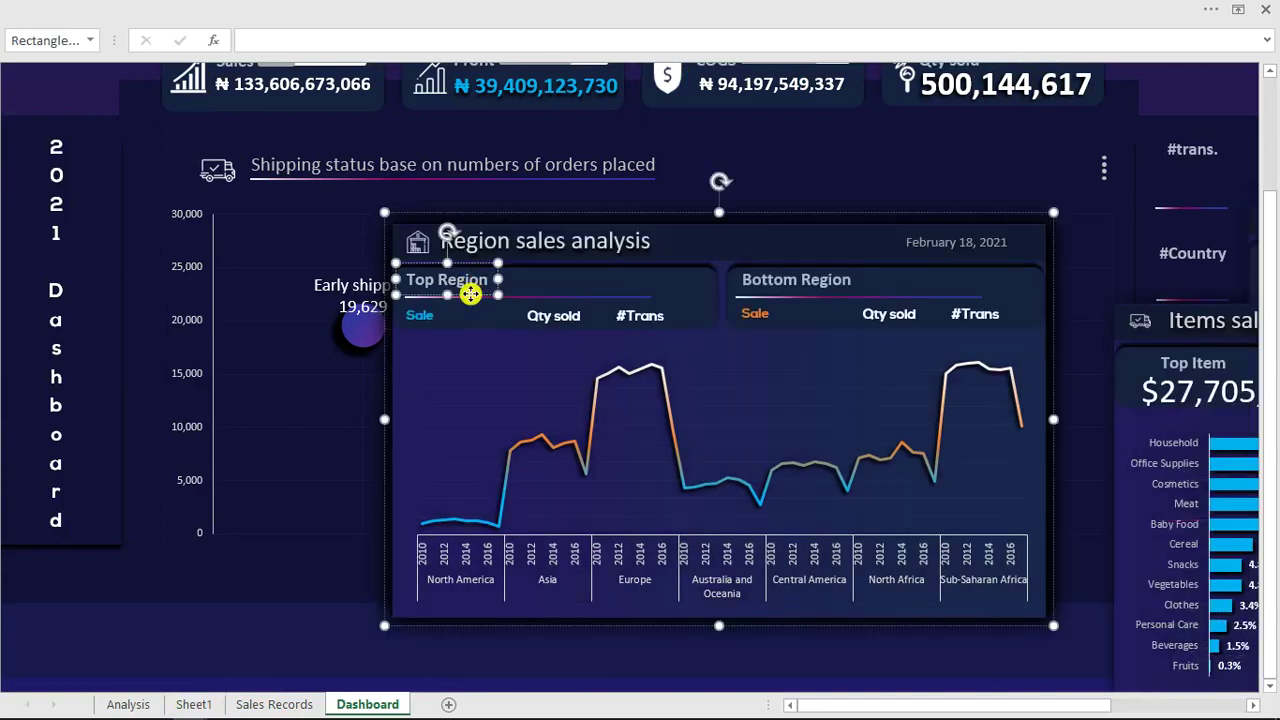
{"action": "key", "text": "ctrl+d"}
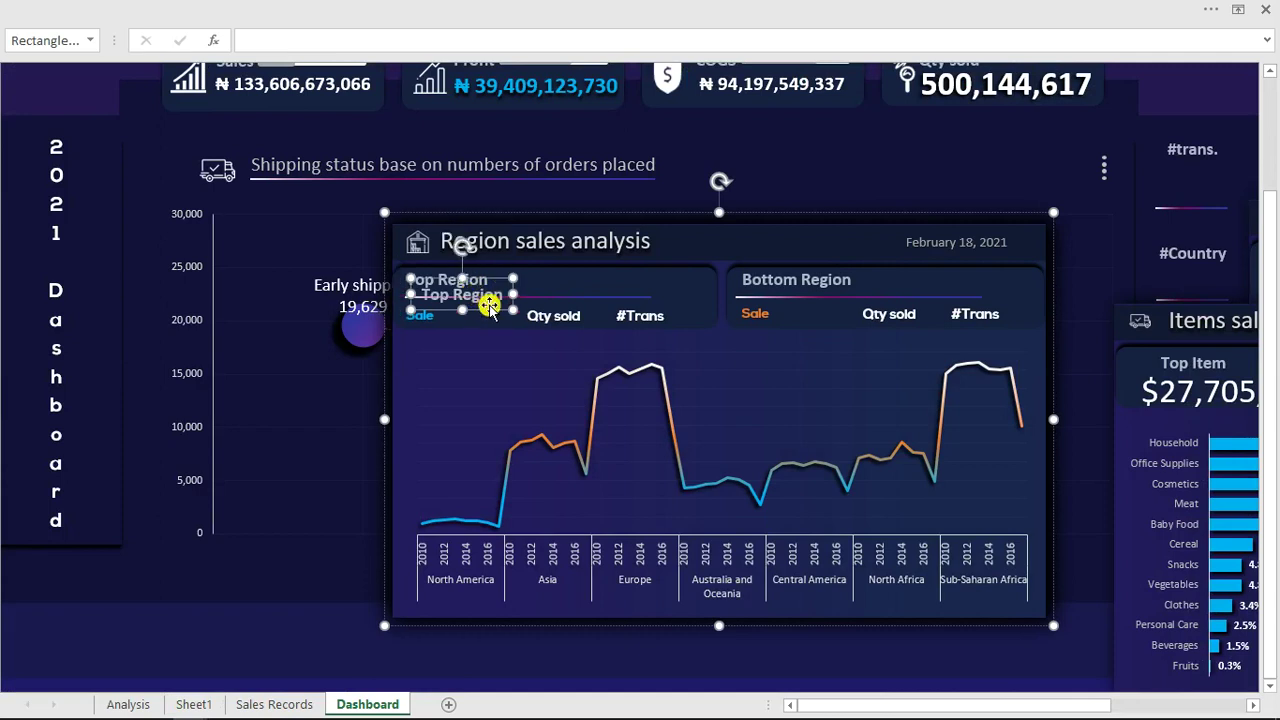
{"action": "left_click_drag", "start_coordinate": [493, 311], "coordinate": [616, 297]}
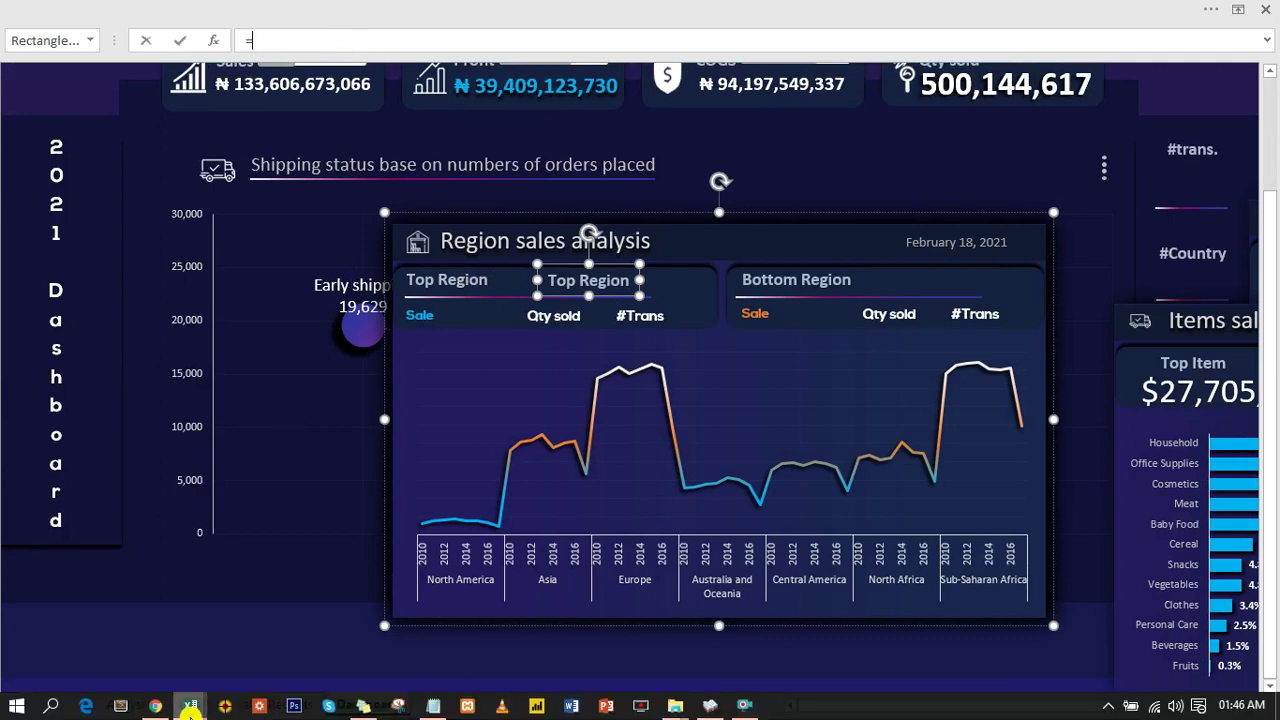
Step: Link the duplicated label to the top region's name in Sheet1 cell AO5
{"action": "left_click", "coordinate": [194, 704]}
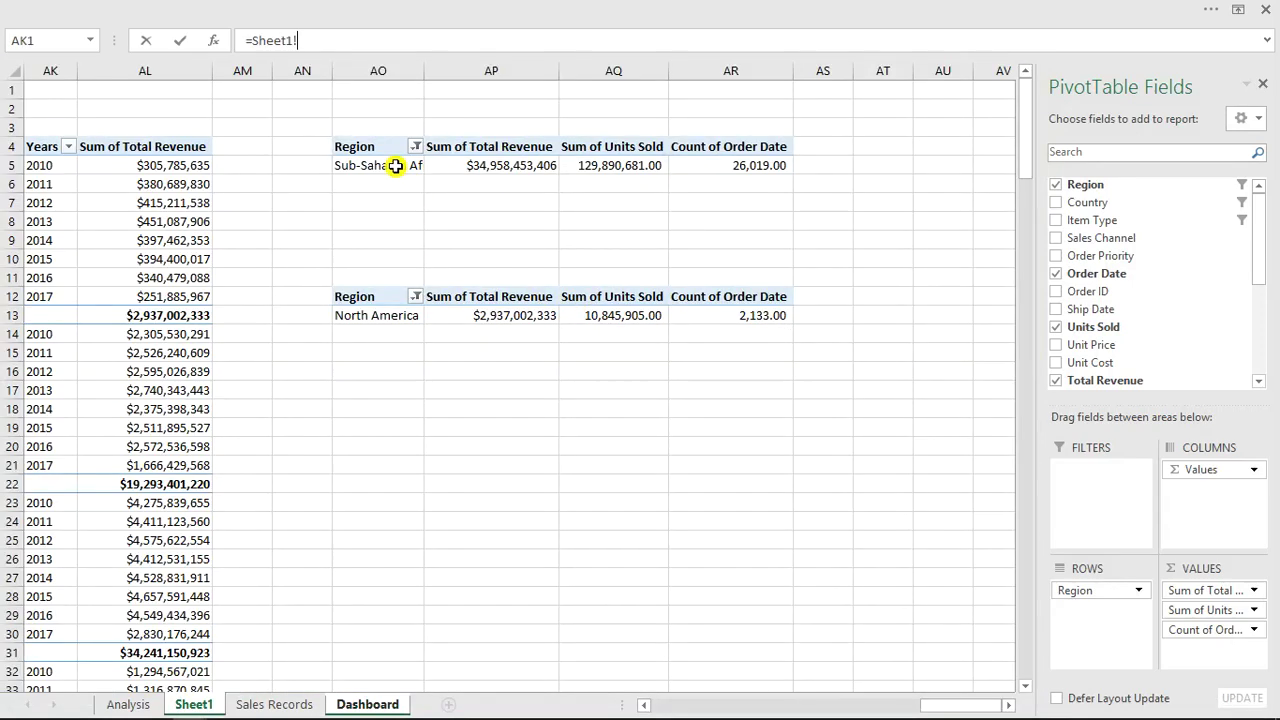
{"action": "left_click", "coordinate": [396, 166]}
{"action": "key", "text": "Return"}
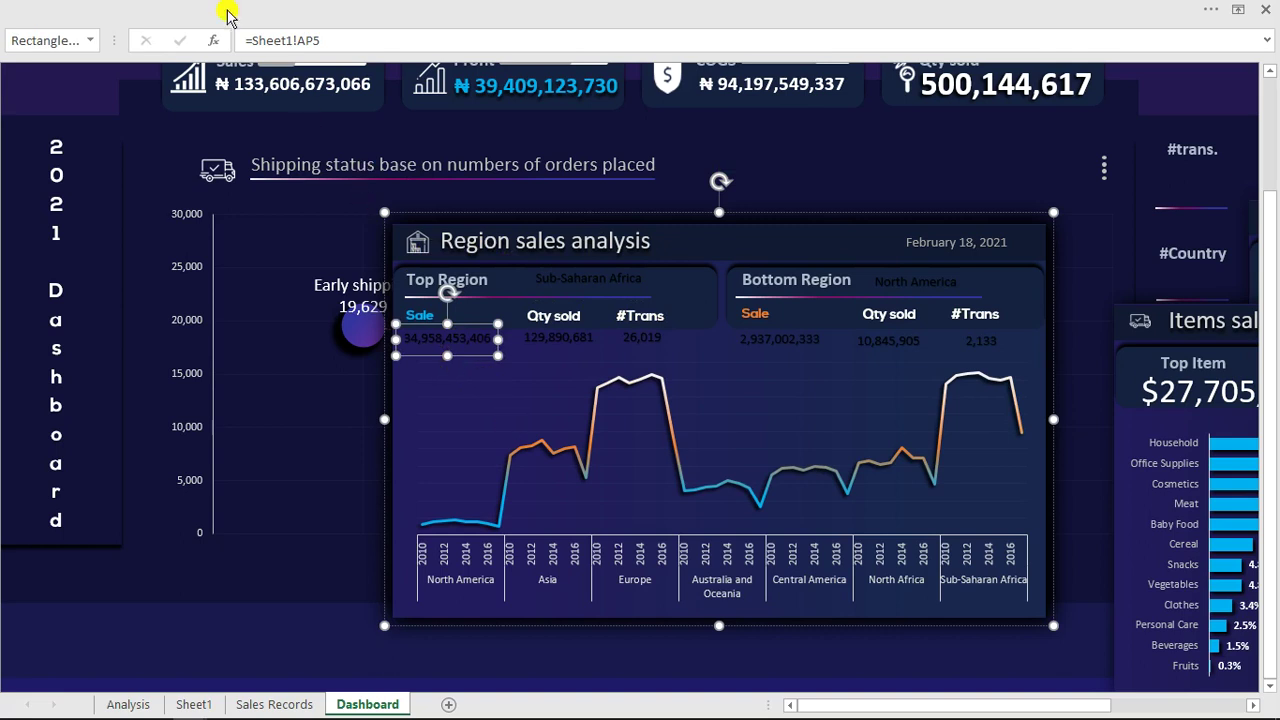
Step: Color the top region's Sale figure white in the Region sales analysis card
{"action": "left_click", "coordinate": [198, 8]}
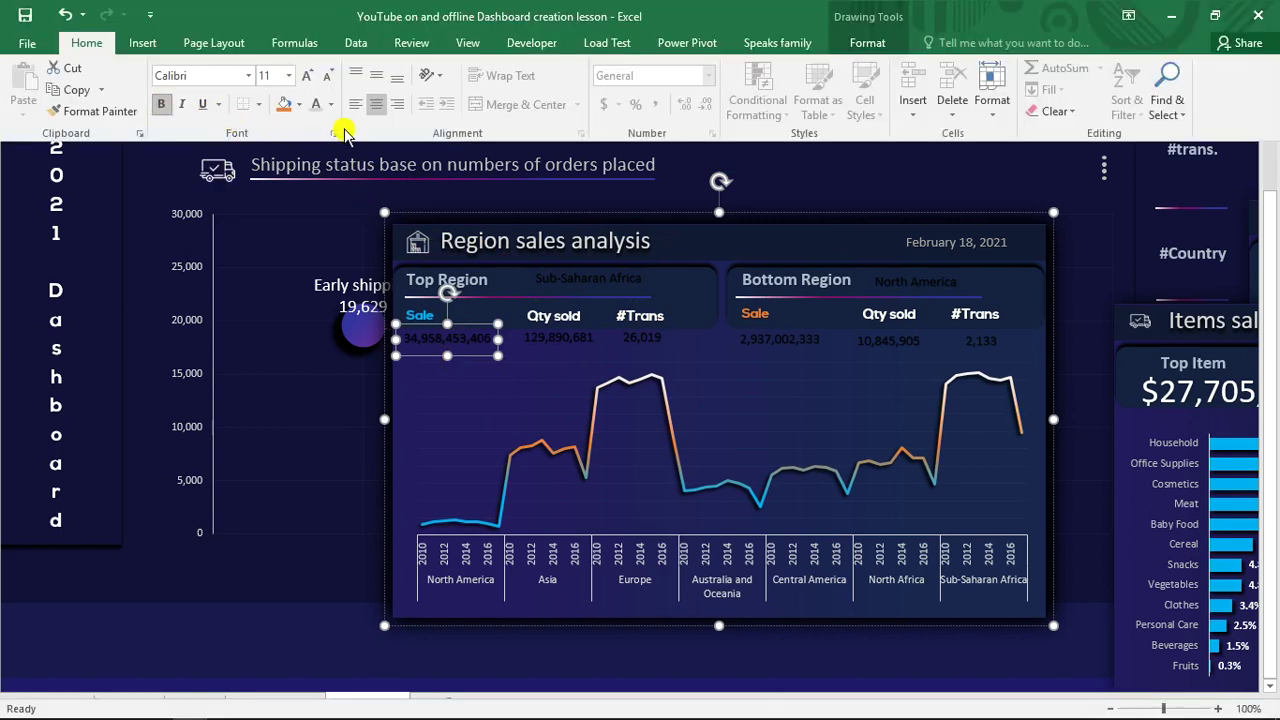
{"action": "left_click", "coordinate": [329, 106]}
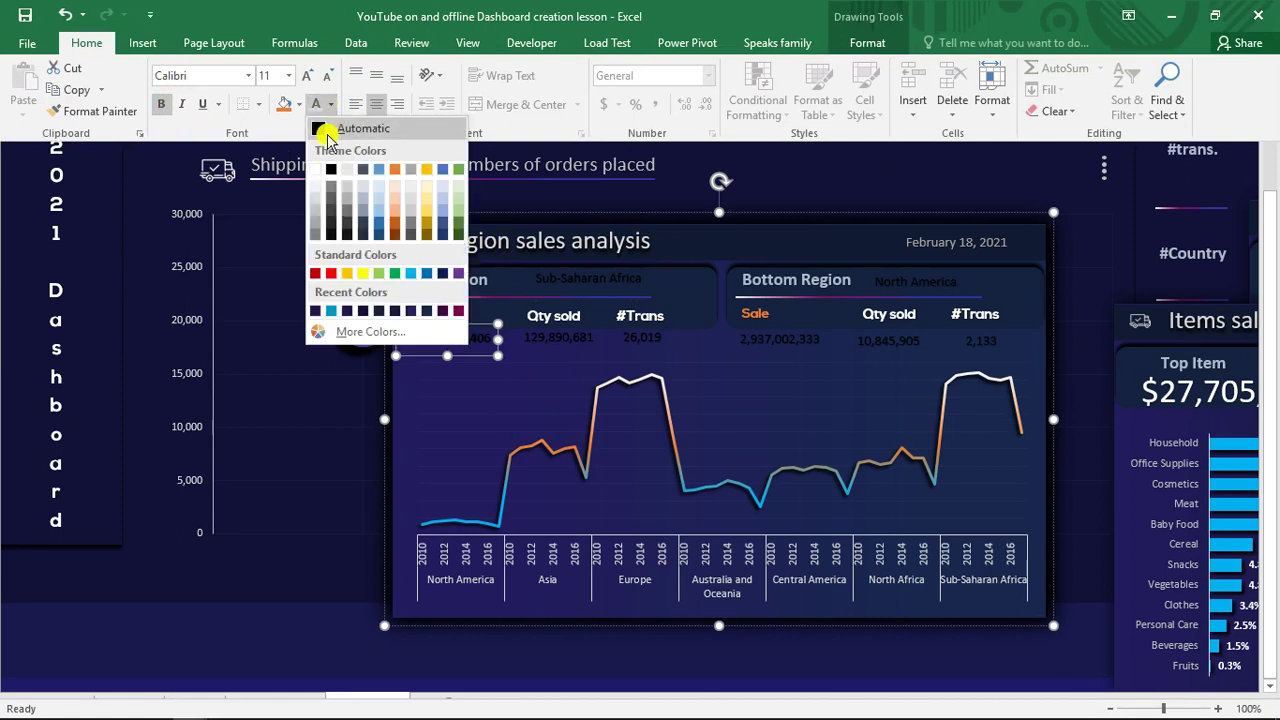
{"action": "left_click", "coordinate": [315, 190]}
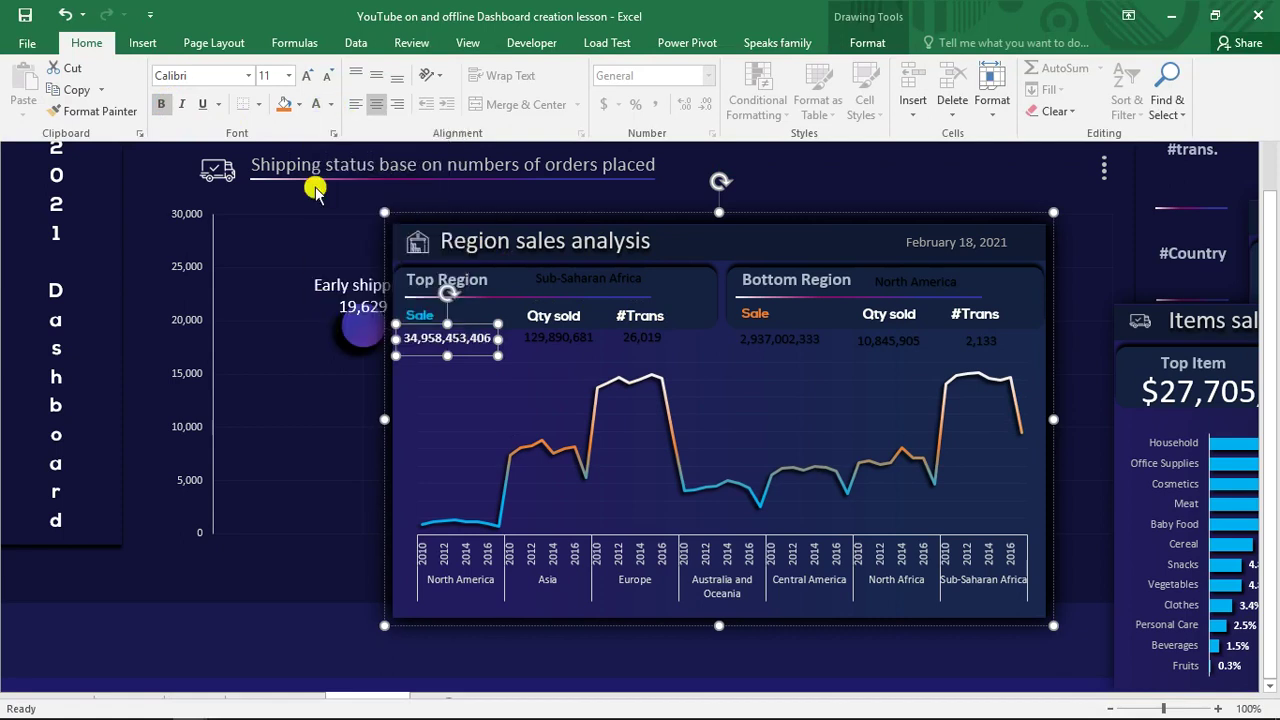
Step: Copy the top region's Sale figure formatting onto its Qty sold and #Trans figures and all three bottom region figures
{"action": "key", "text": "ctrl+shift+F1"}
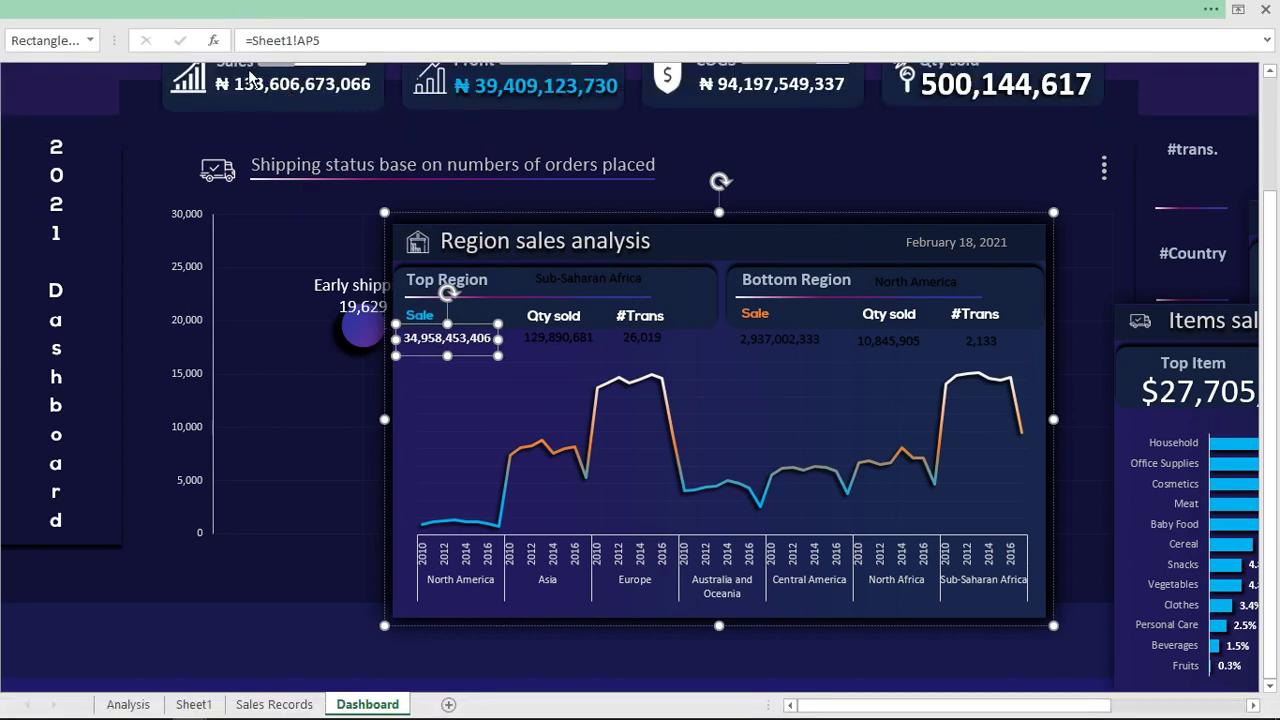
{"action": "key", "text": "ctrl+shift+F1"}
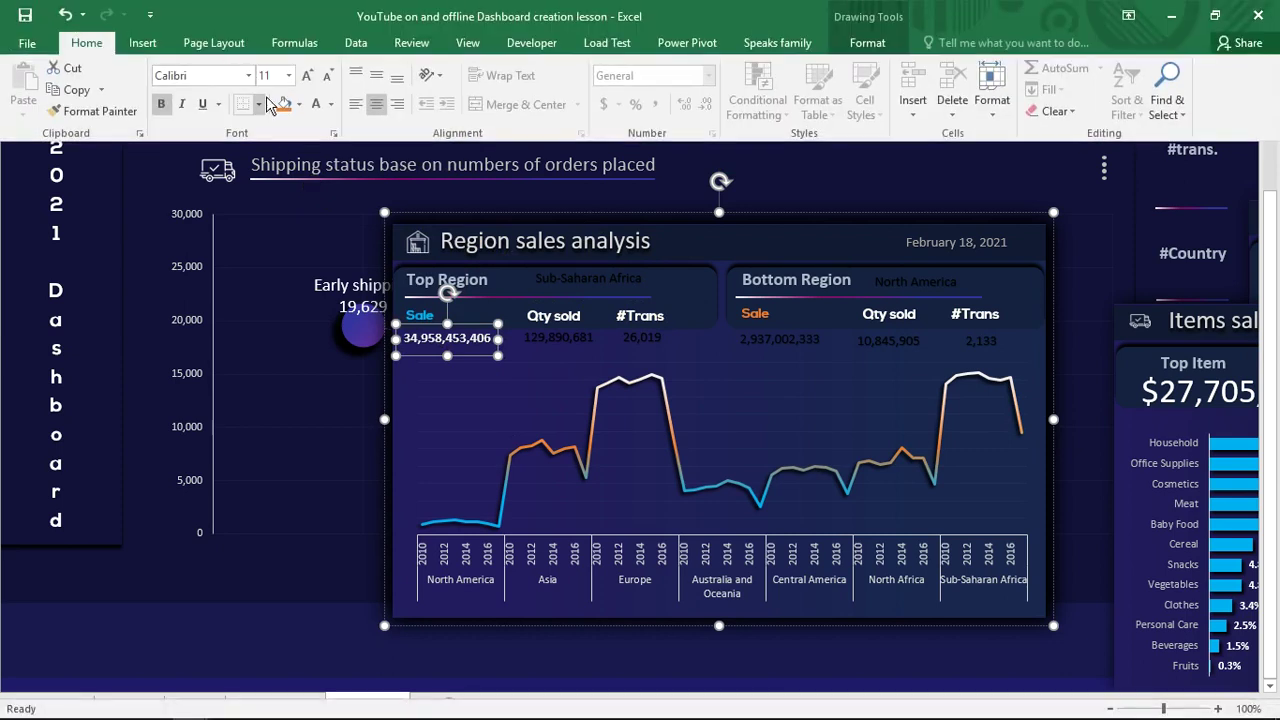
{"action": "left_click", "coordinate": [117, 110]}
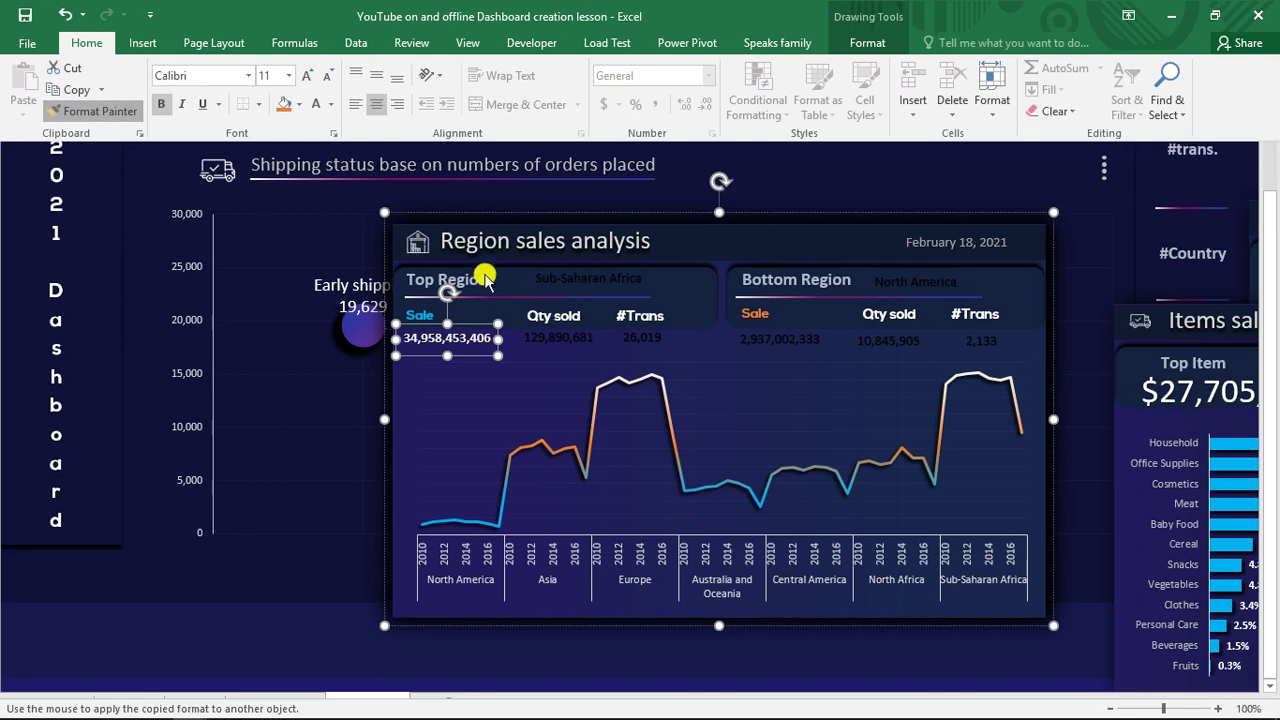
{"action": "key", "text": "ctrl+shift+F1"}
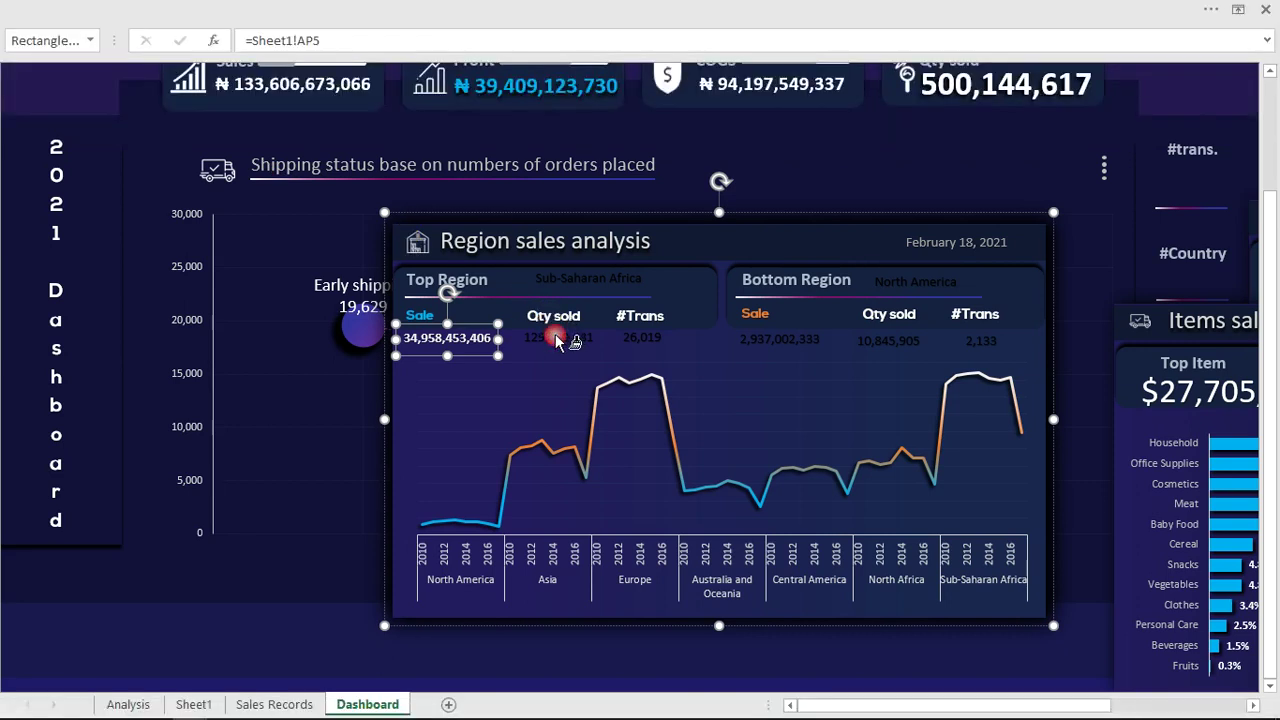
{"action": "left_click", "coordinate": [554, 337]}
{"action": "left_click", "coordinate": [691, 343]}
{"action": "left_click", "coordinate": [791, 341]}
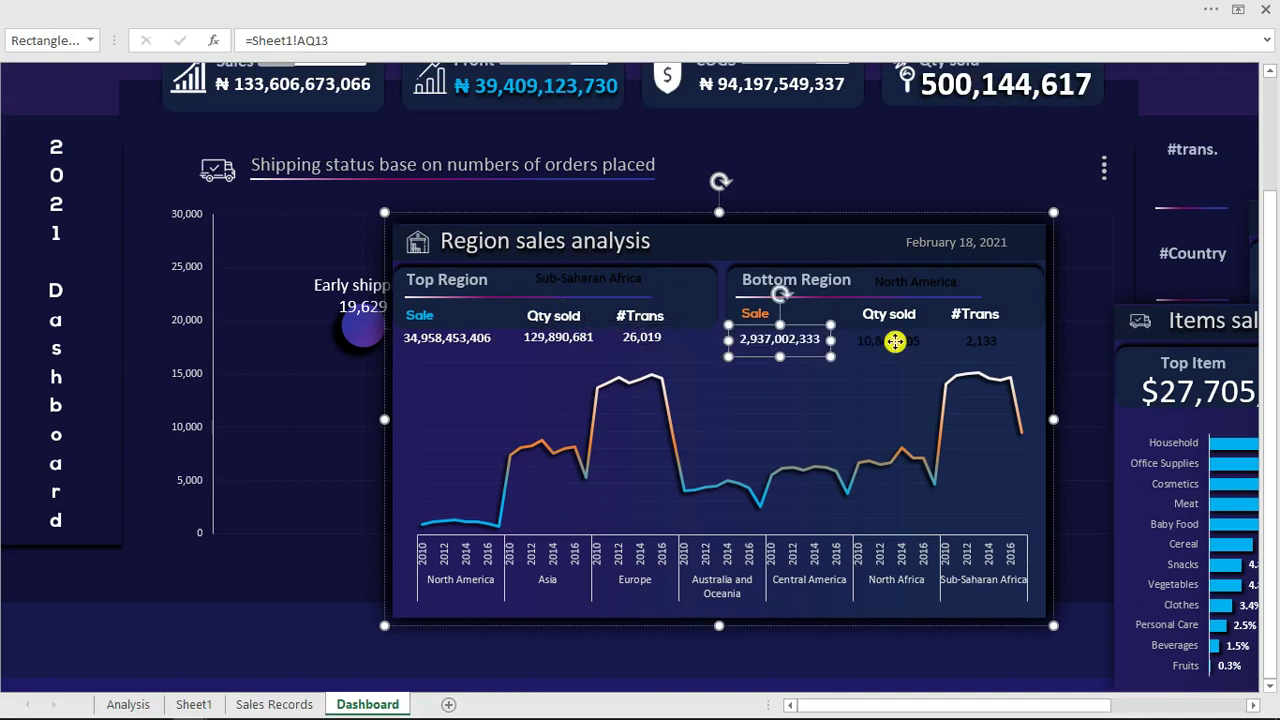
{"action": "left_click", "coordinate": [889, 341]}
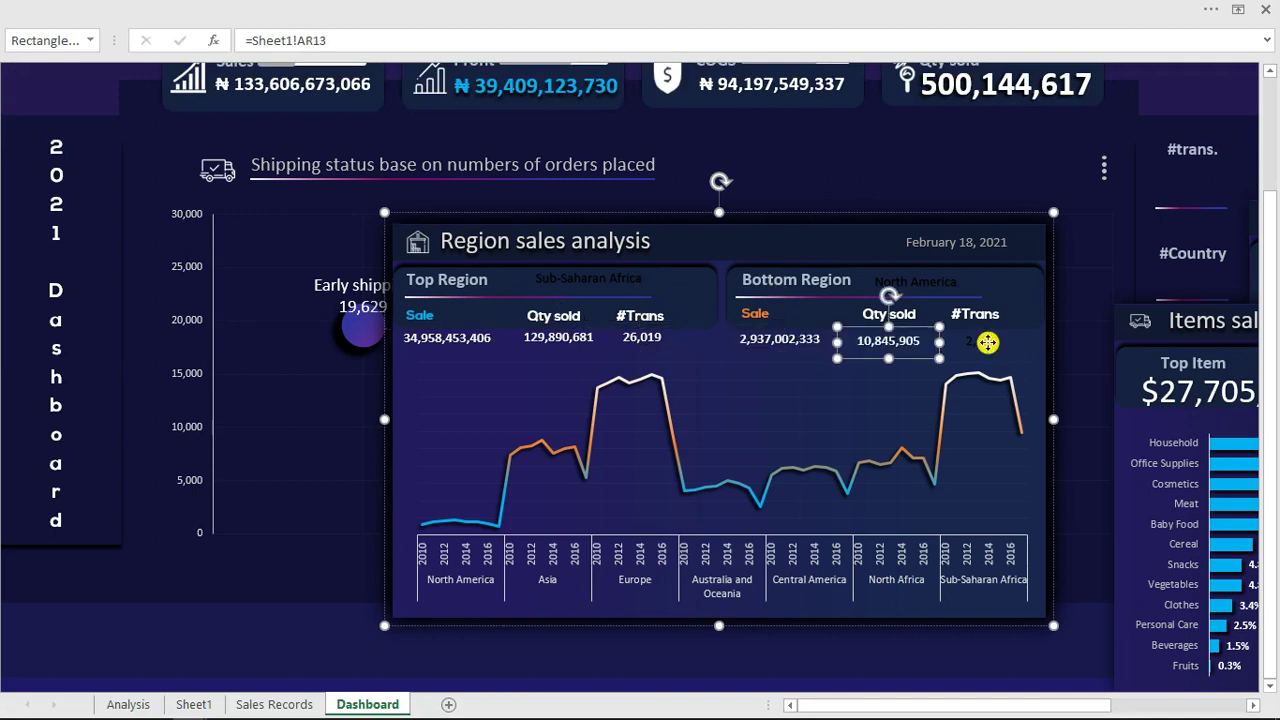
{"action": "left_click", "coordinate": [987, 343]}
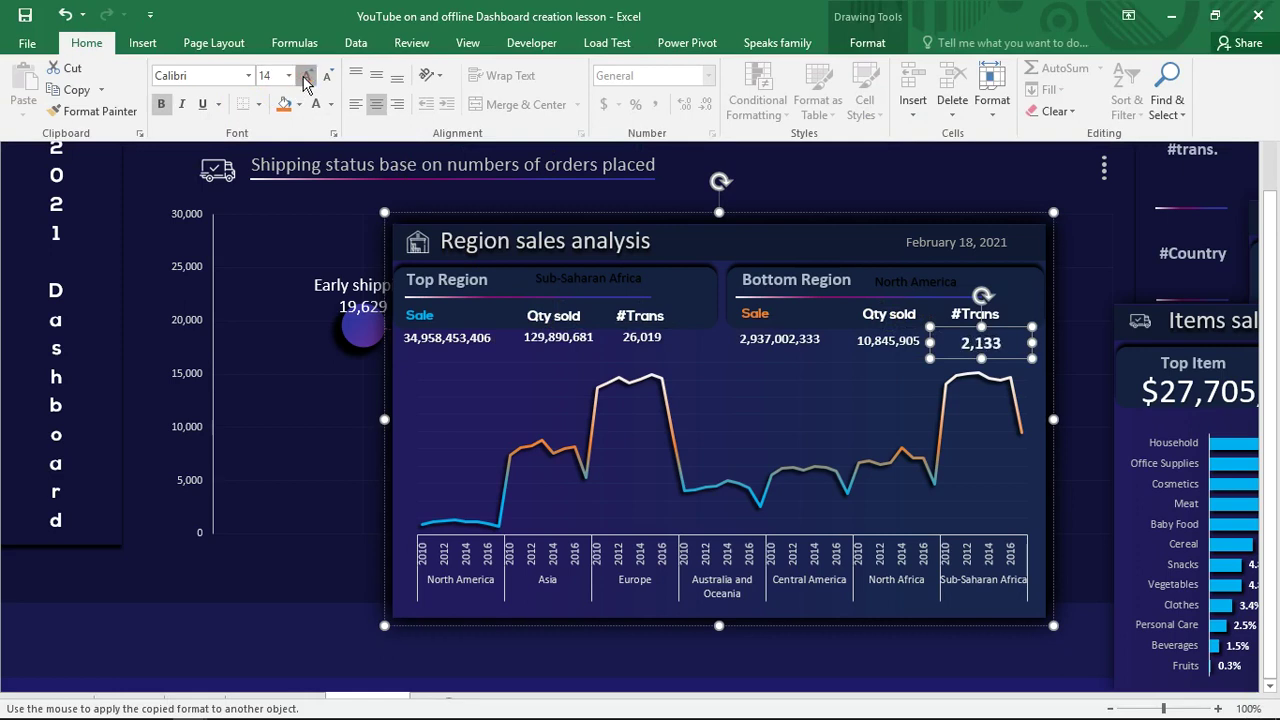
Step: Enlarge the bottom region's #Trans figure to font size 20 and copy its formatting onto the top region's #Trans figure
{"action": "left_click", "coordinate": [306, 77]}
{"action": "left_click", "coordinate": [306, 77]}
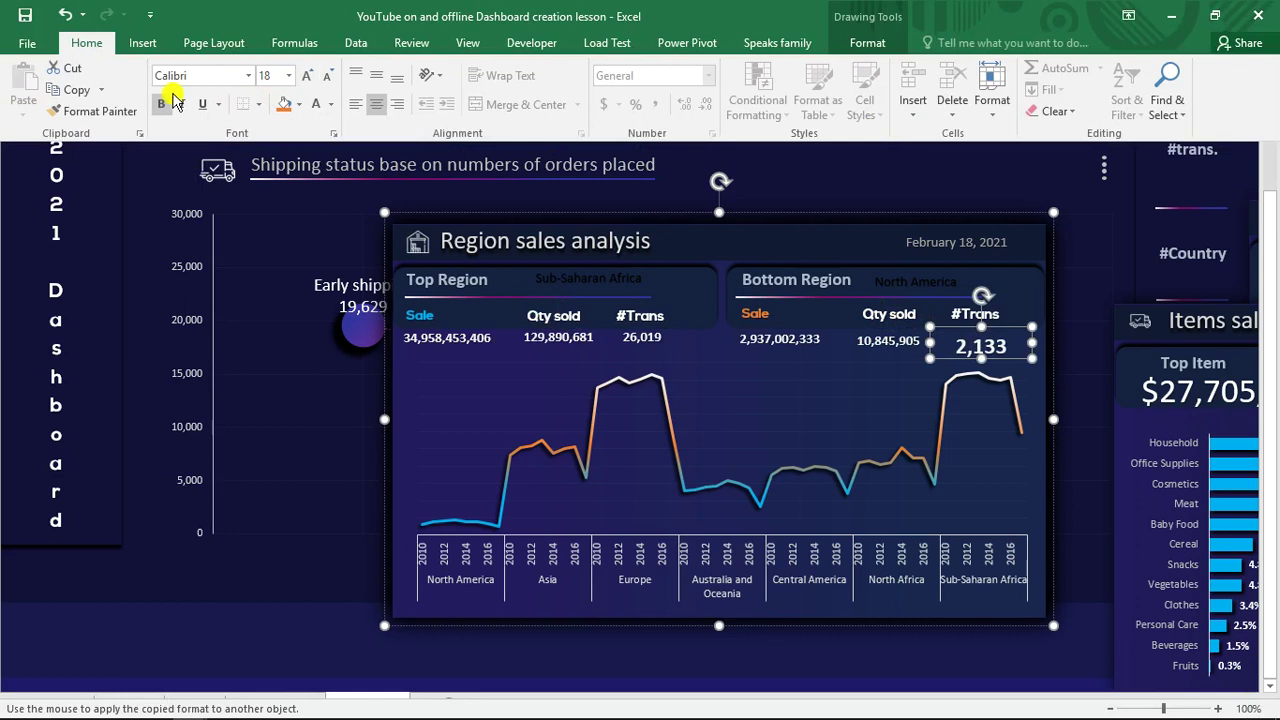
{"action": "left_click", "coordinate": [130, 117]}
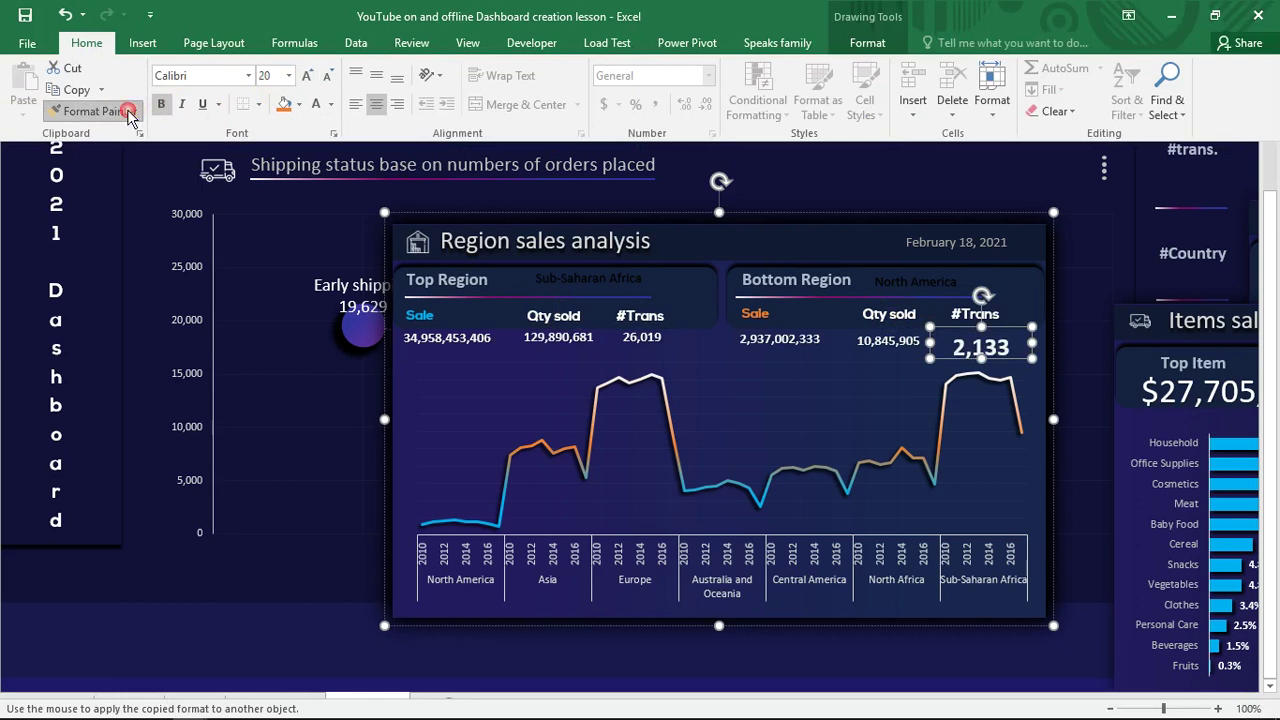
{"action": "key", "text": "ctrl+shift+F1"}
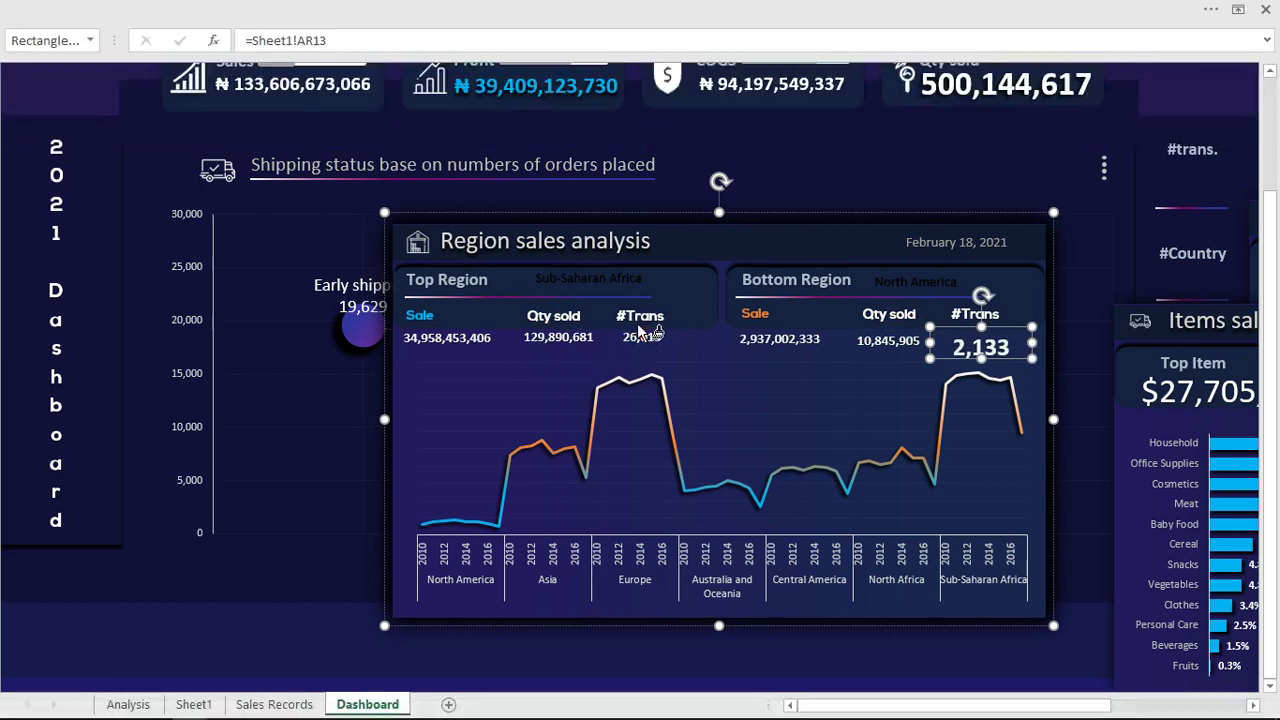
{"action": "left_click", "coordinate": [650, 342]}
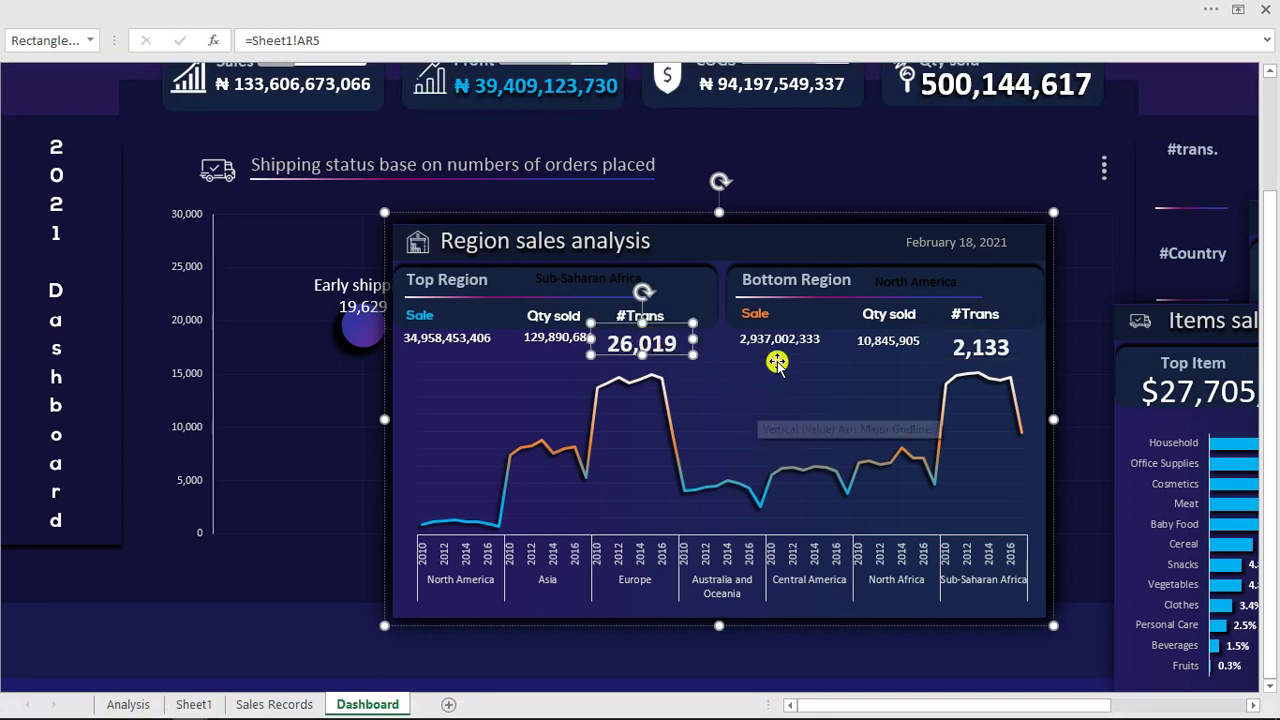
Step: Set the top region's name label to the Nexa Bold font in white
{"action": "left_click", "coordinate": [603, 280]}
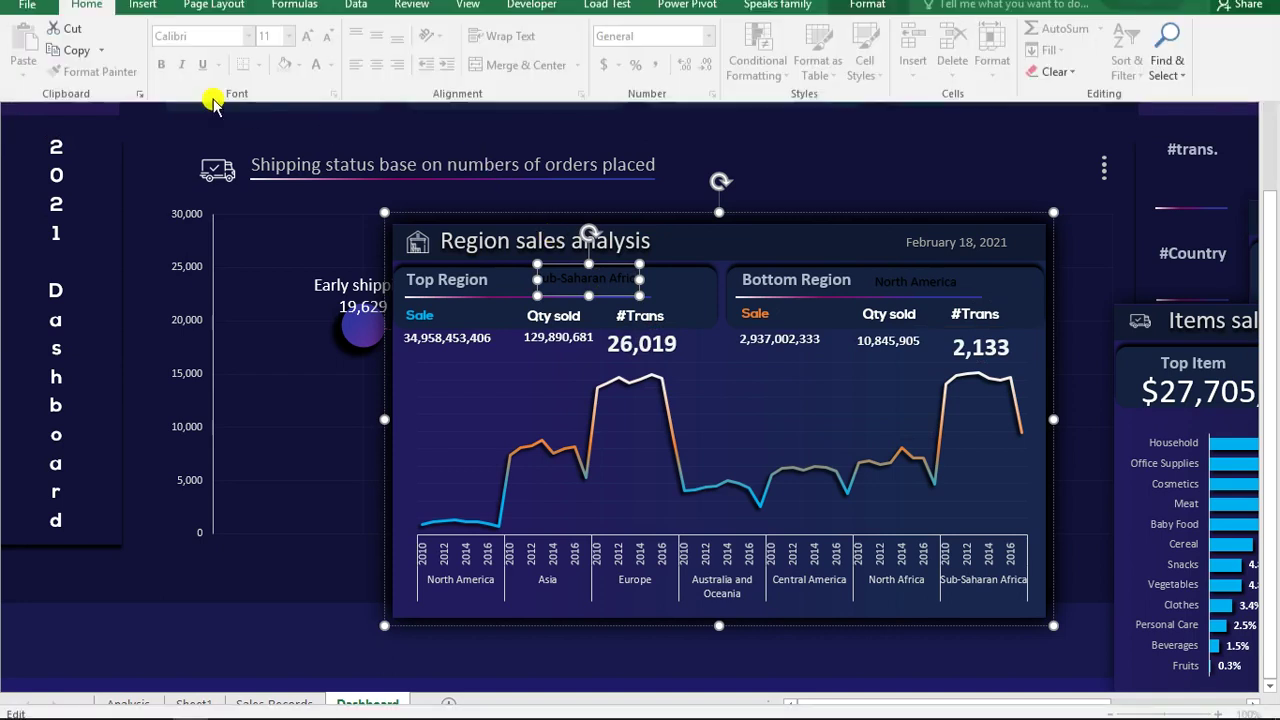
{"action": "left_click", "coordinate": [560, 290]}
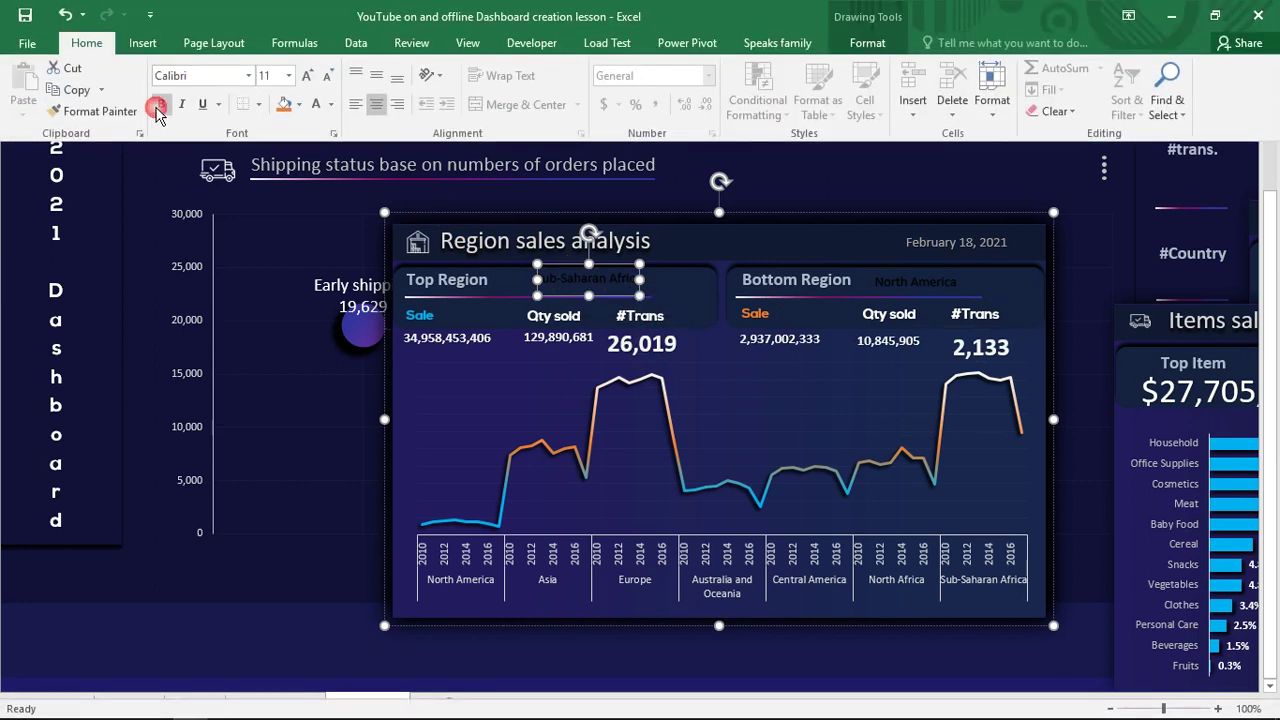
{"action": "left_click", "coordinate": [233, 77]}
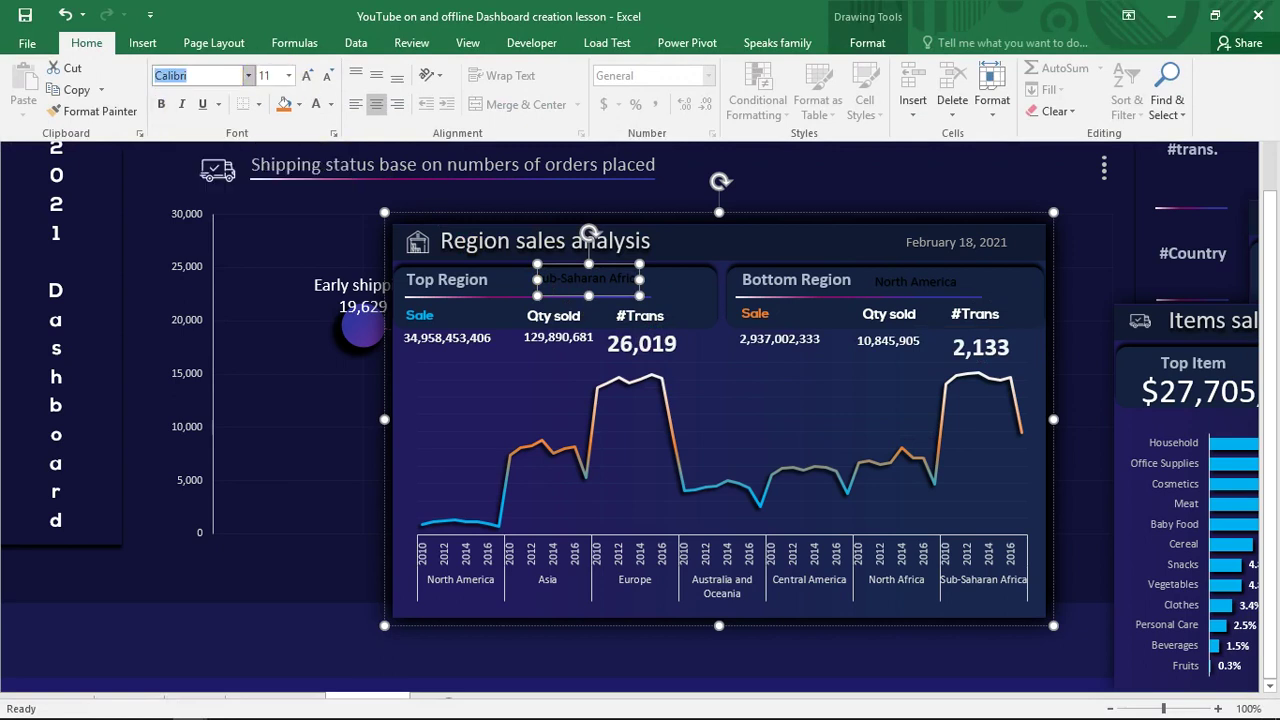
{"action": "key", "text": "Return"}
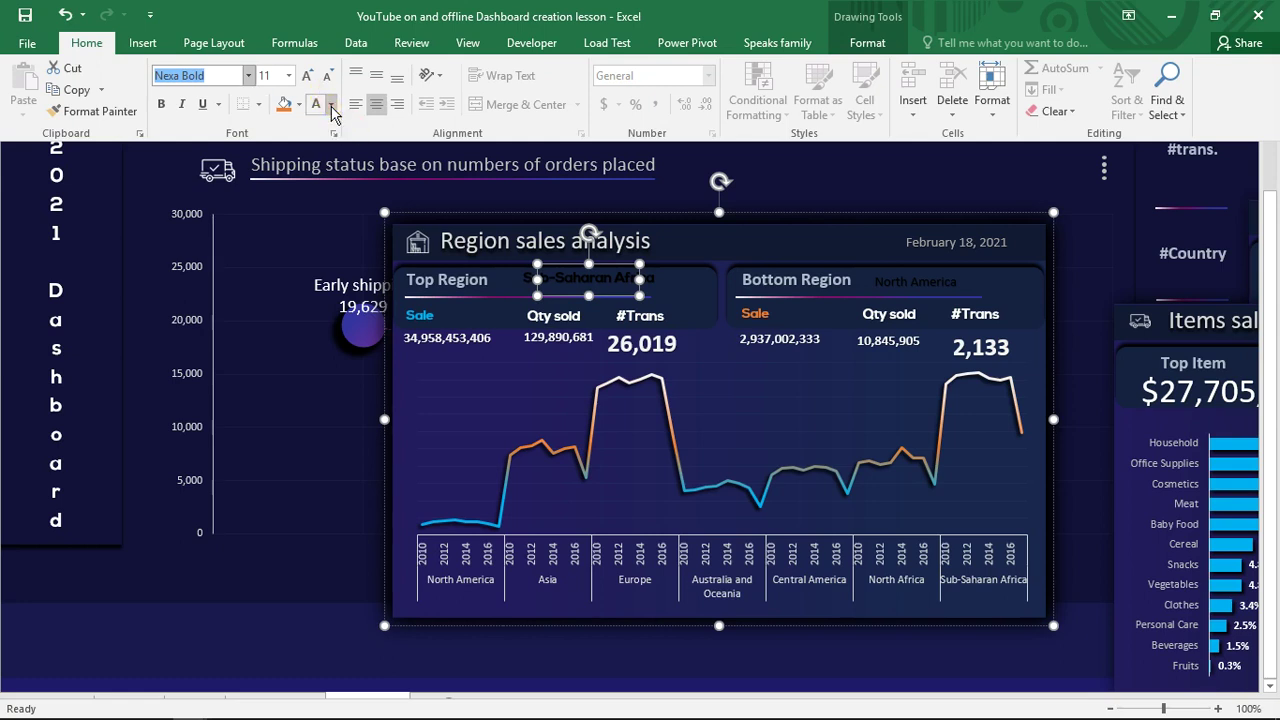
{"action": "left_click", "coordinate": [331, 105]}
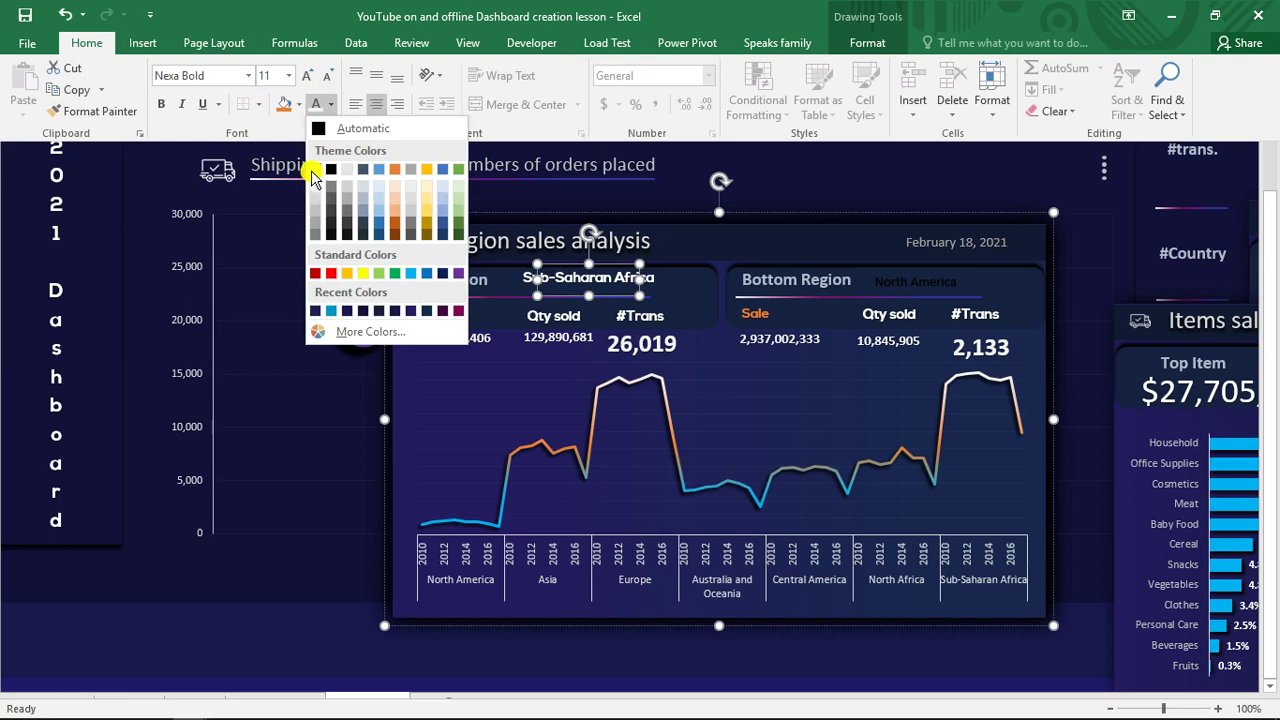
{"action": "left_click", "coordinate": [314, 170]}
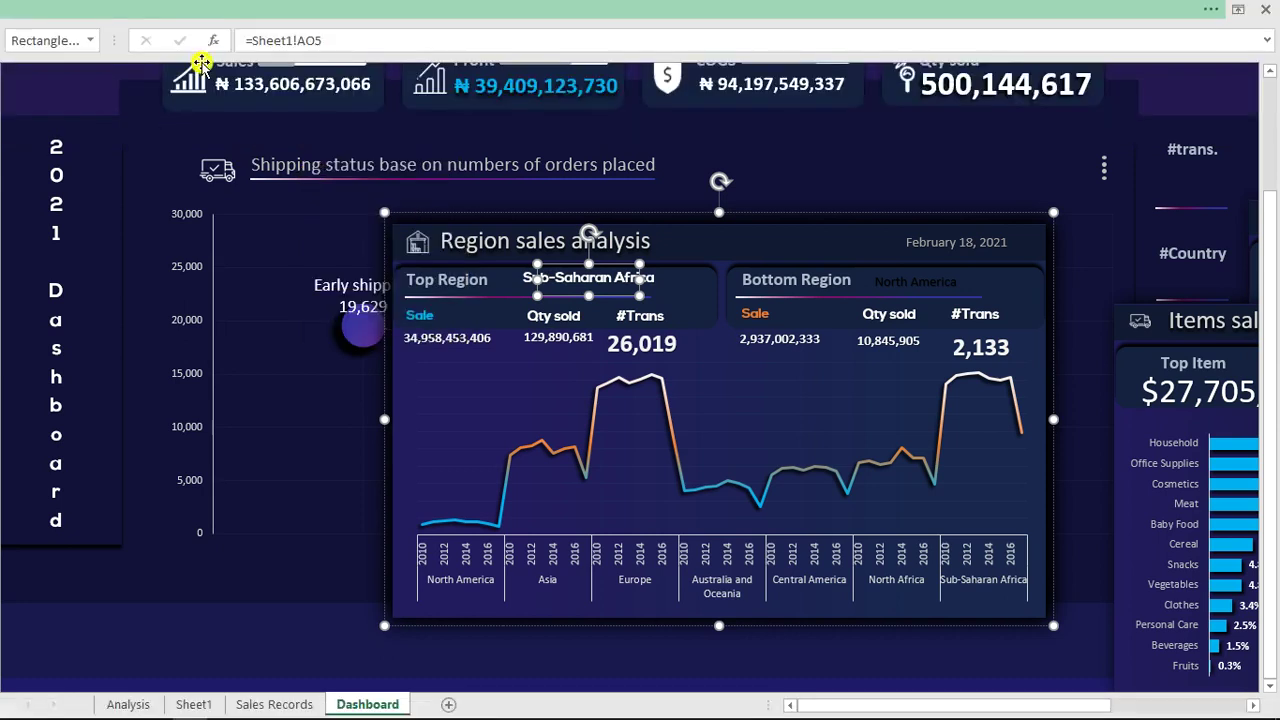
Step: Try to copy the top region name's formatting onto the bottom region name and nudge that label up
{"action": "left_click", "coordinate": [198, 8]}
{"action": "left_click", "coordinate": [93, 110]}
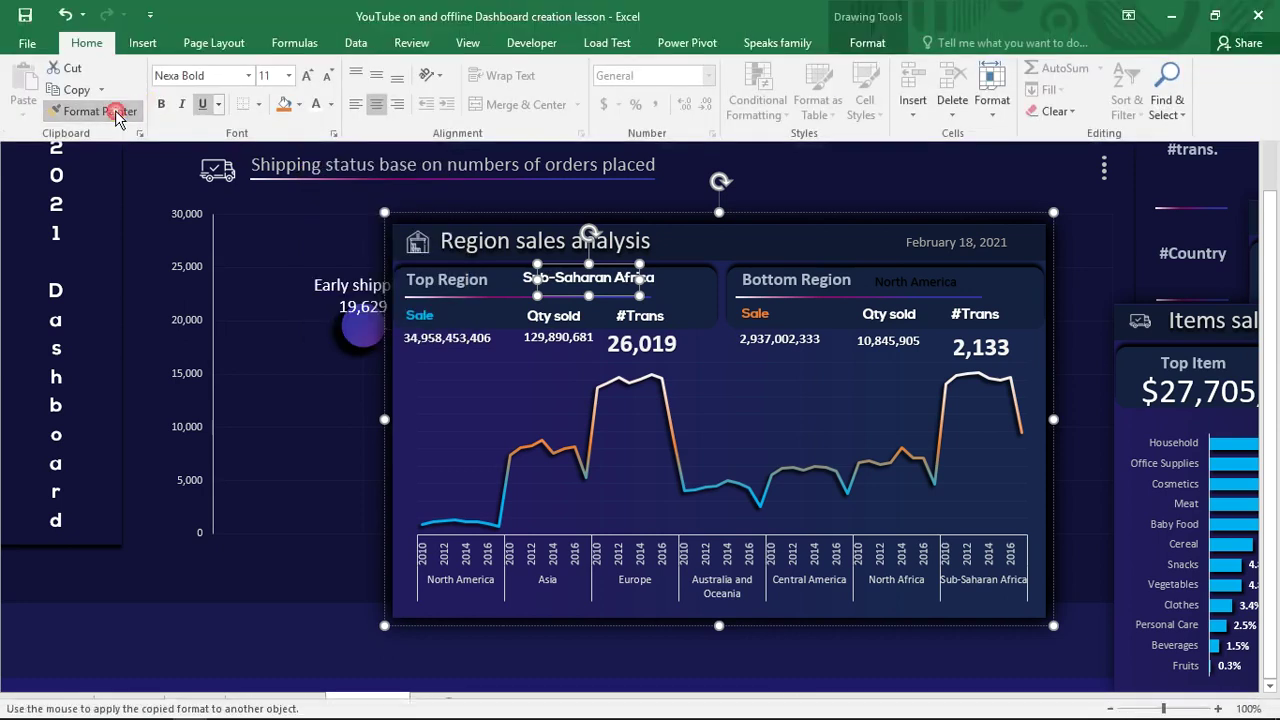
{"action": "left_click", "coordinate": [937, 289]}
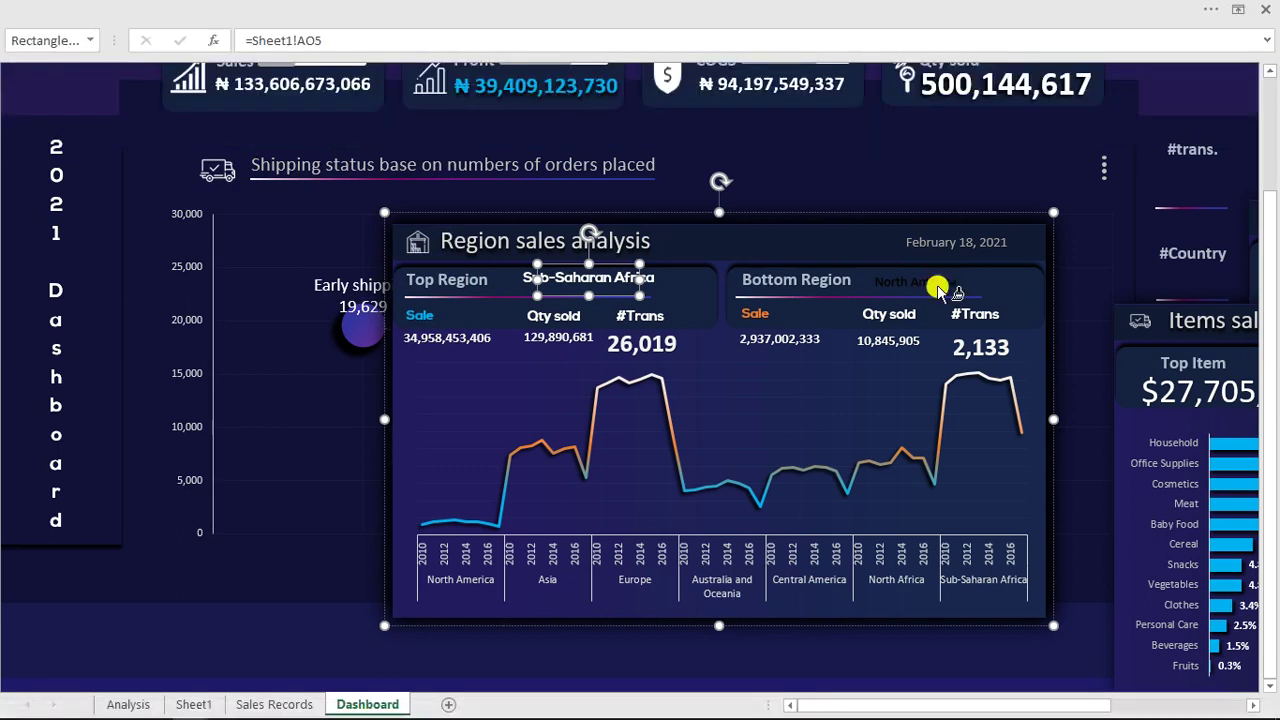
{"action": "left_click", "coordinate": [937, 288]}
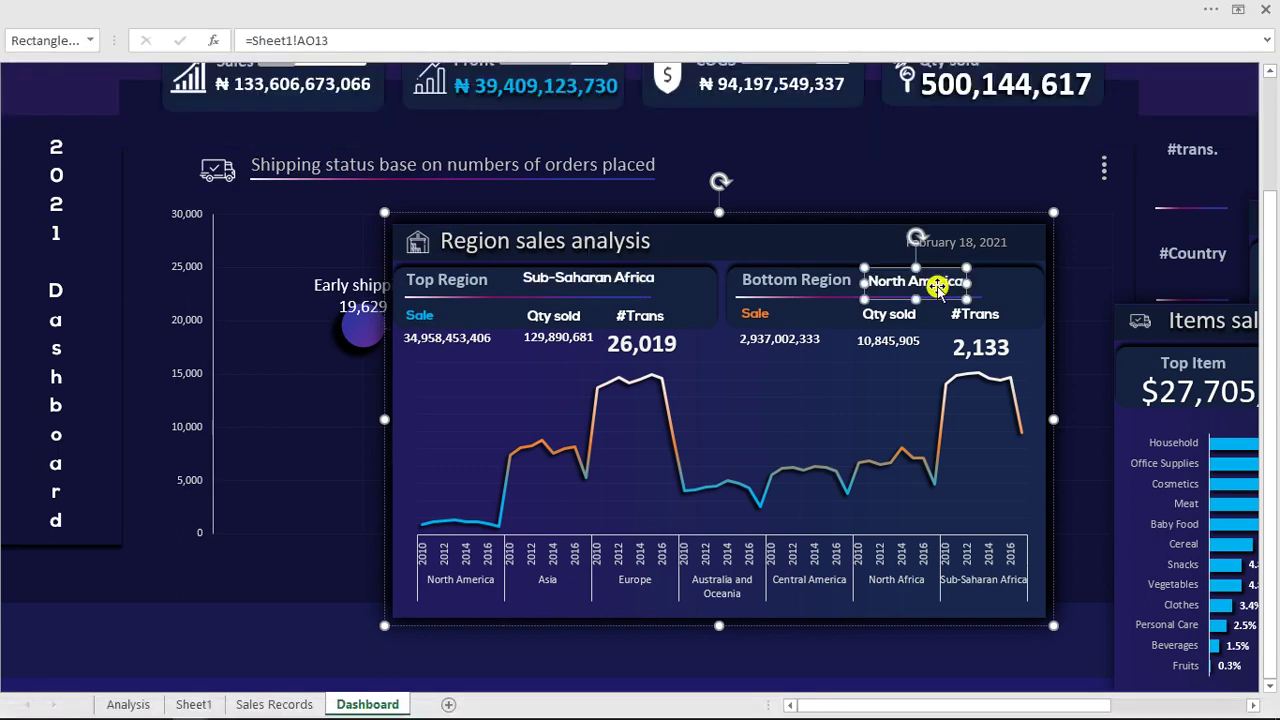
{"action": "key", "text": "Up"}
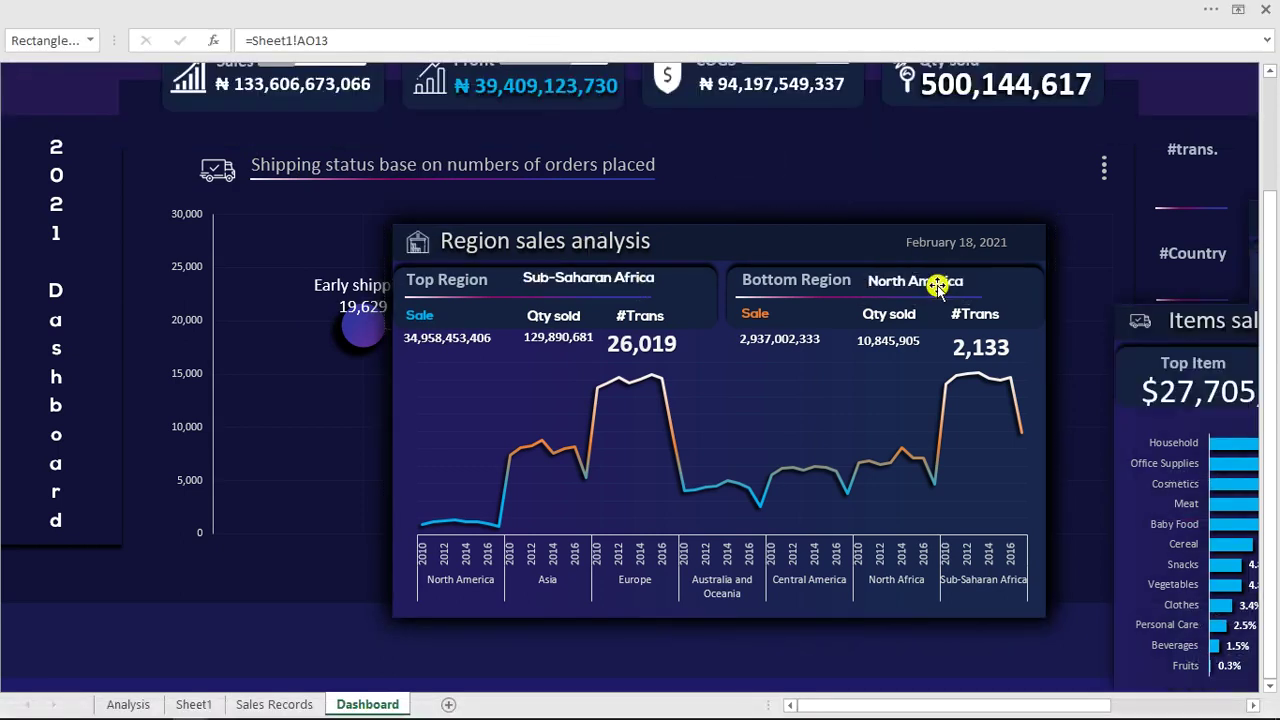
{"action": "left_click", "coordinate": [937, 287]}
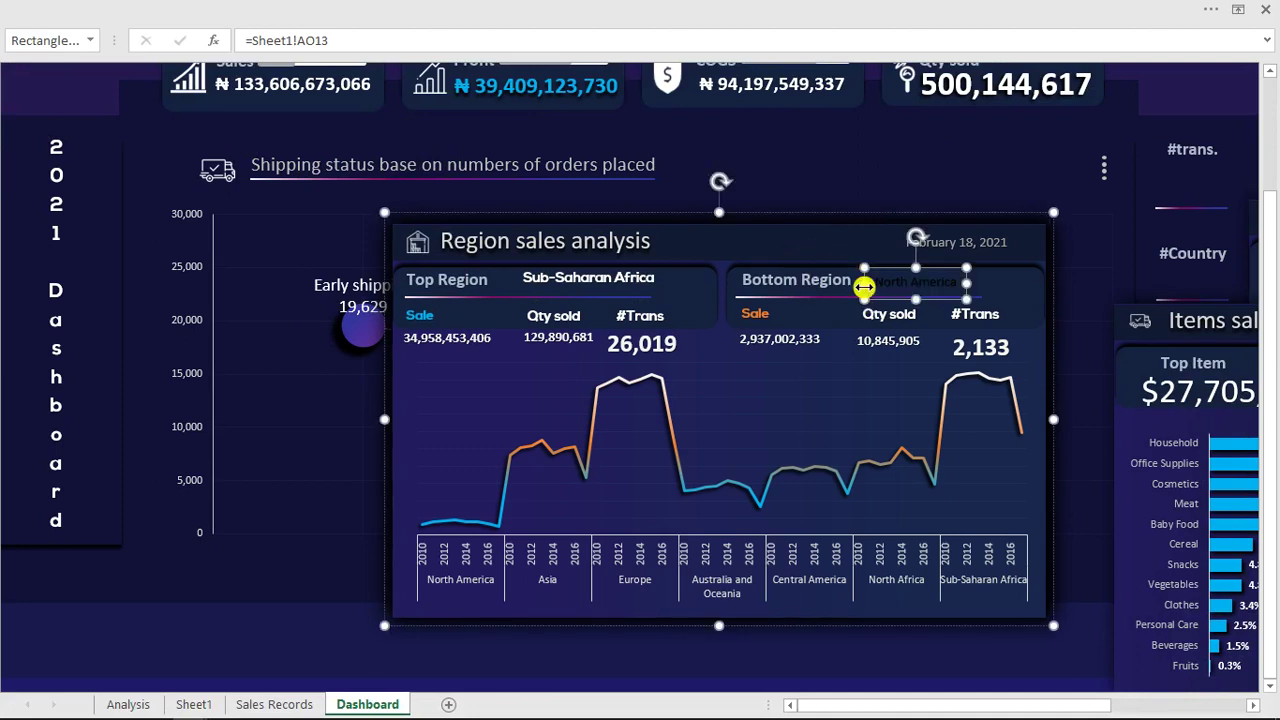
Step: Copy the top region name's formatting onto the bottom region's name label
{"action": "left_click", "coordinate": [617, 276]}
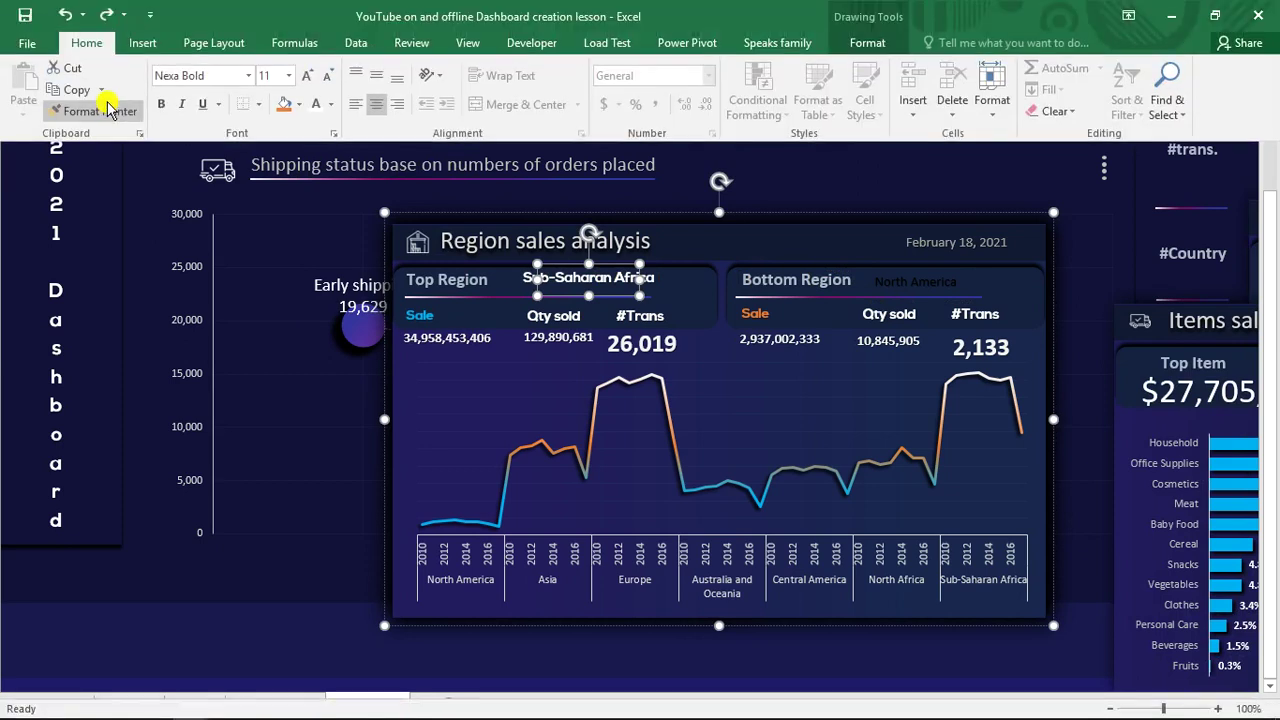
{"action": "left_click", "coordinate": [110, 115]}
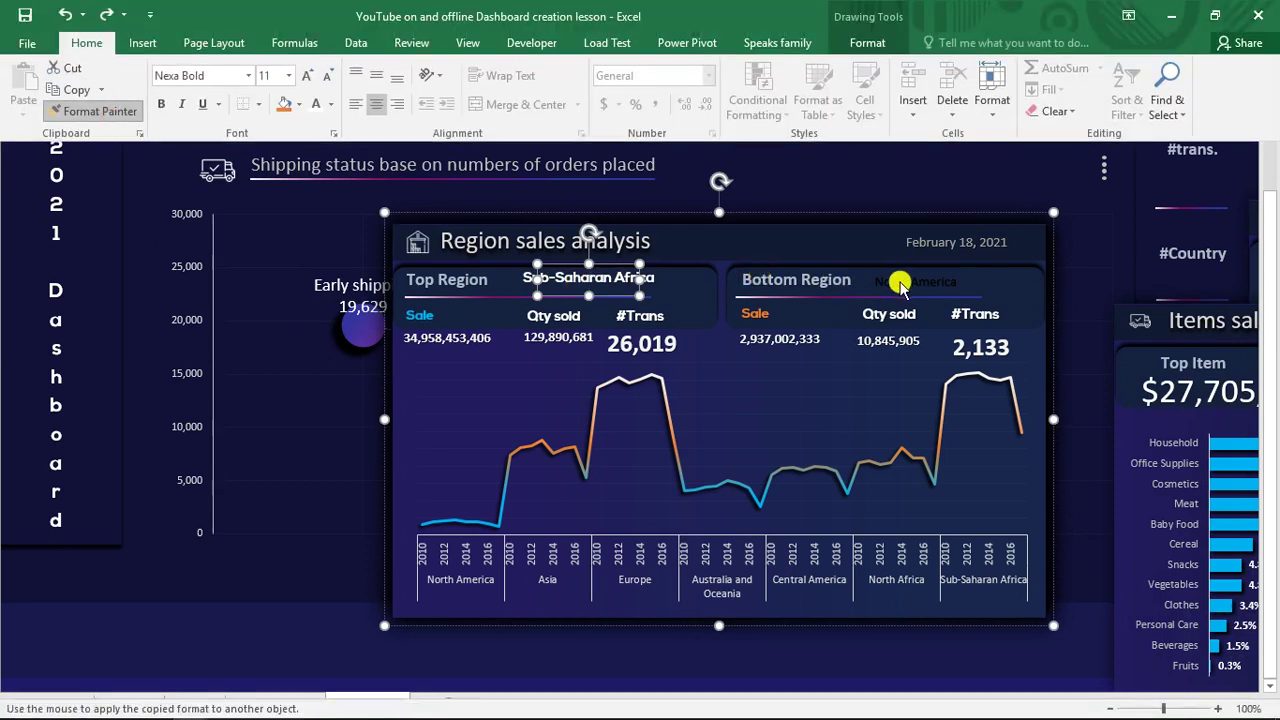
{"action": "left_click", "coordinate": [900, 285]}
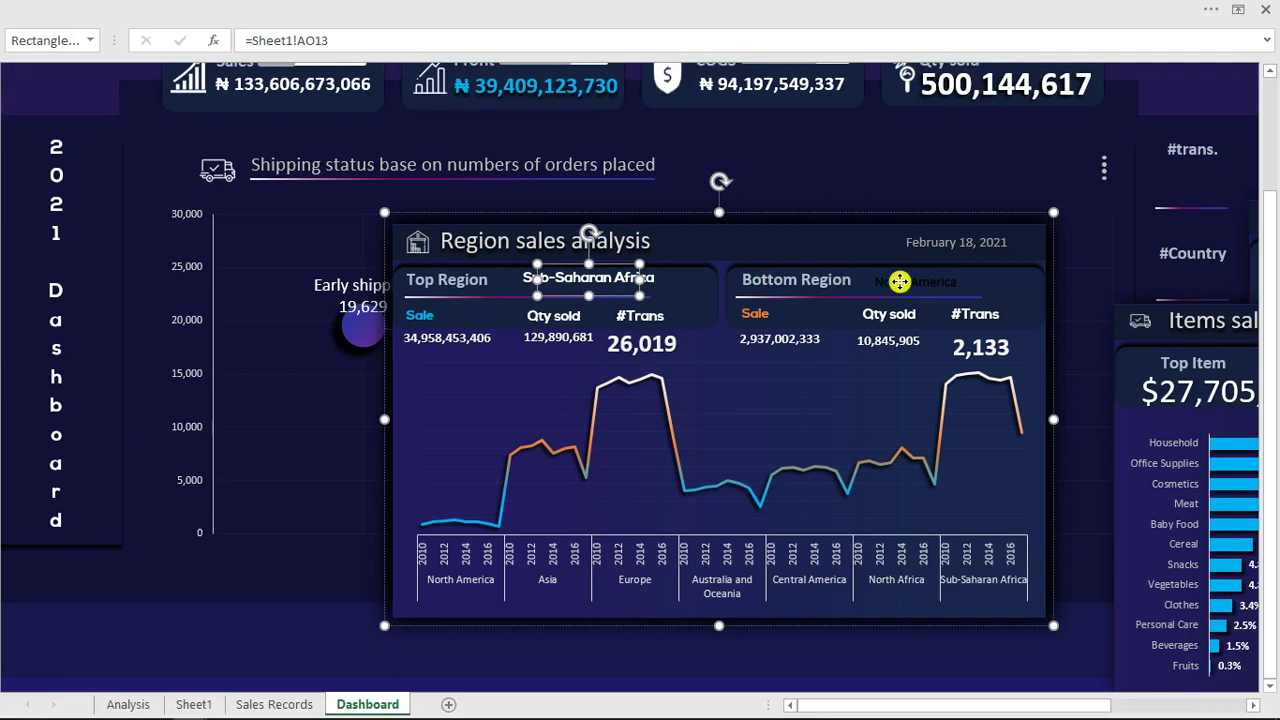
Step: Group the Region sales analysis card with its line chart and move the group down and right, away from the shipping status chart's center
{"action": "left_click", "coordinate": [820, 215]}
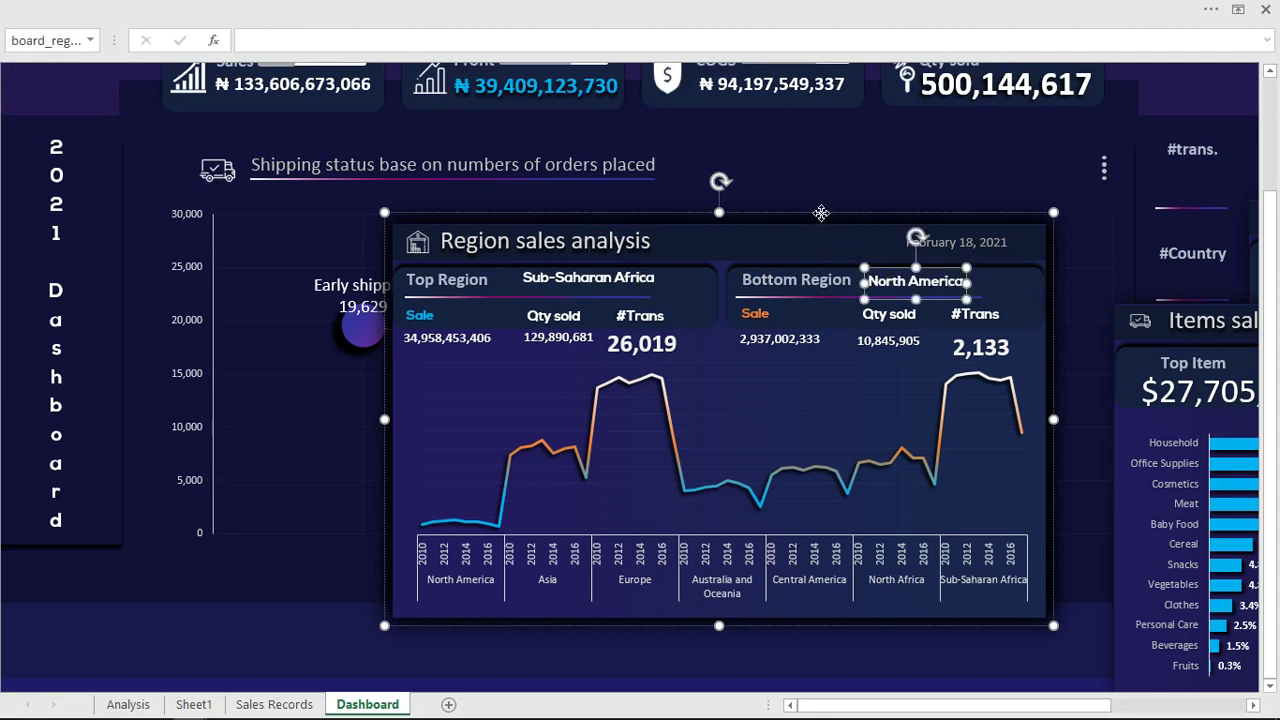
{"action": "left_click", "coordinate": [794, 459]}
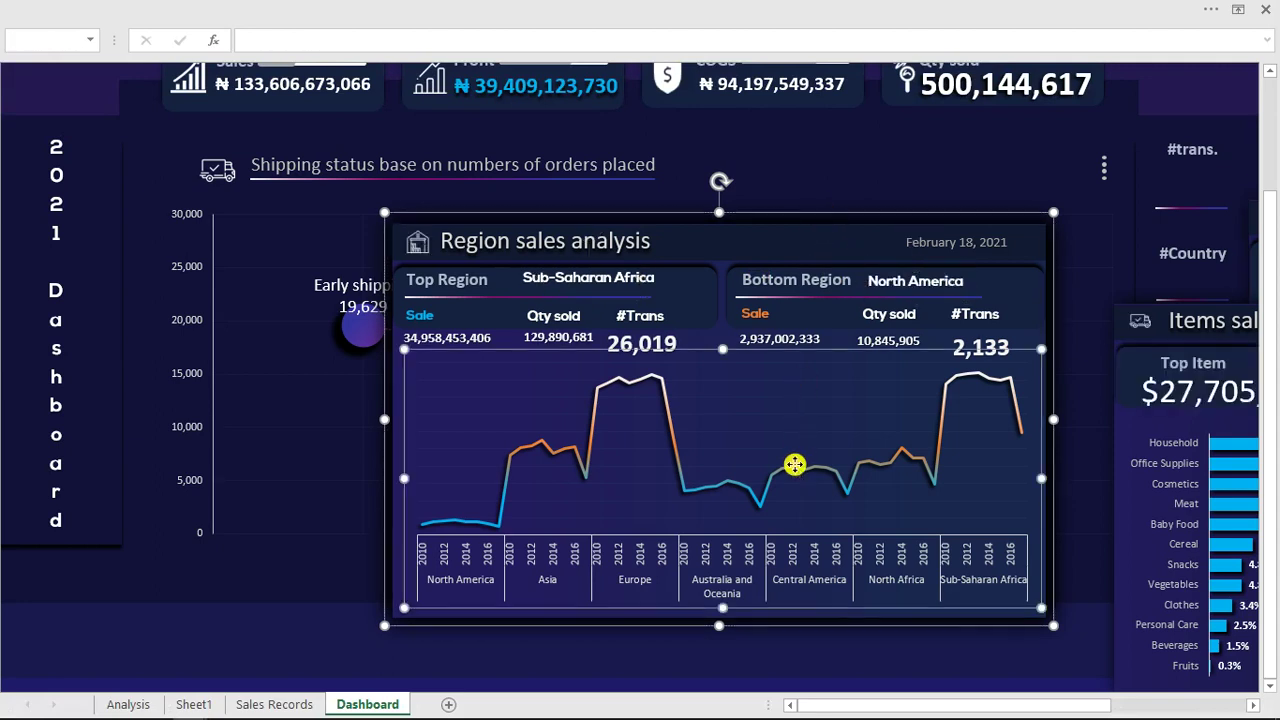
{"action": "right_click", "coordinate": [786, 350]}
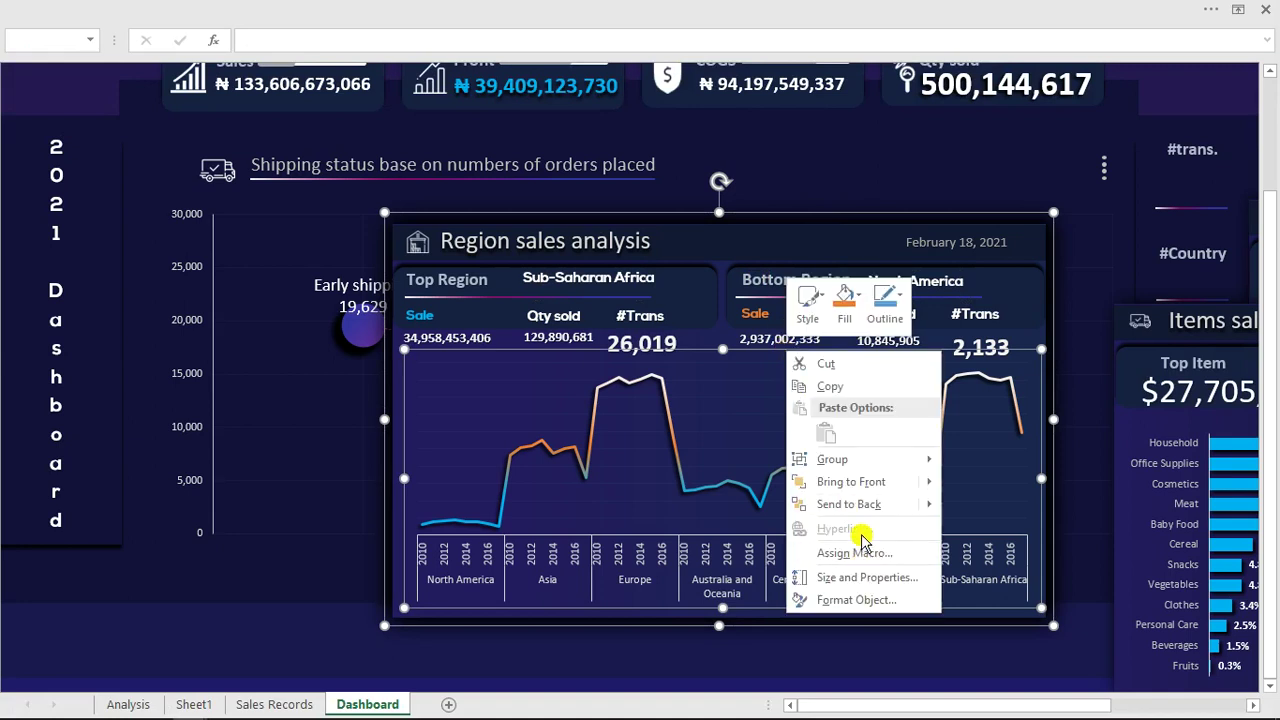
{"action": "mouse_move", "coordinate": [860, 465]}
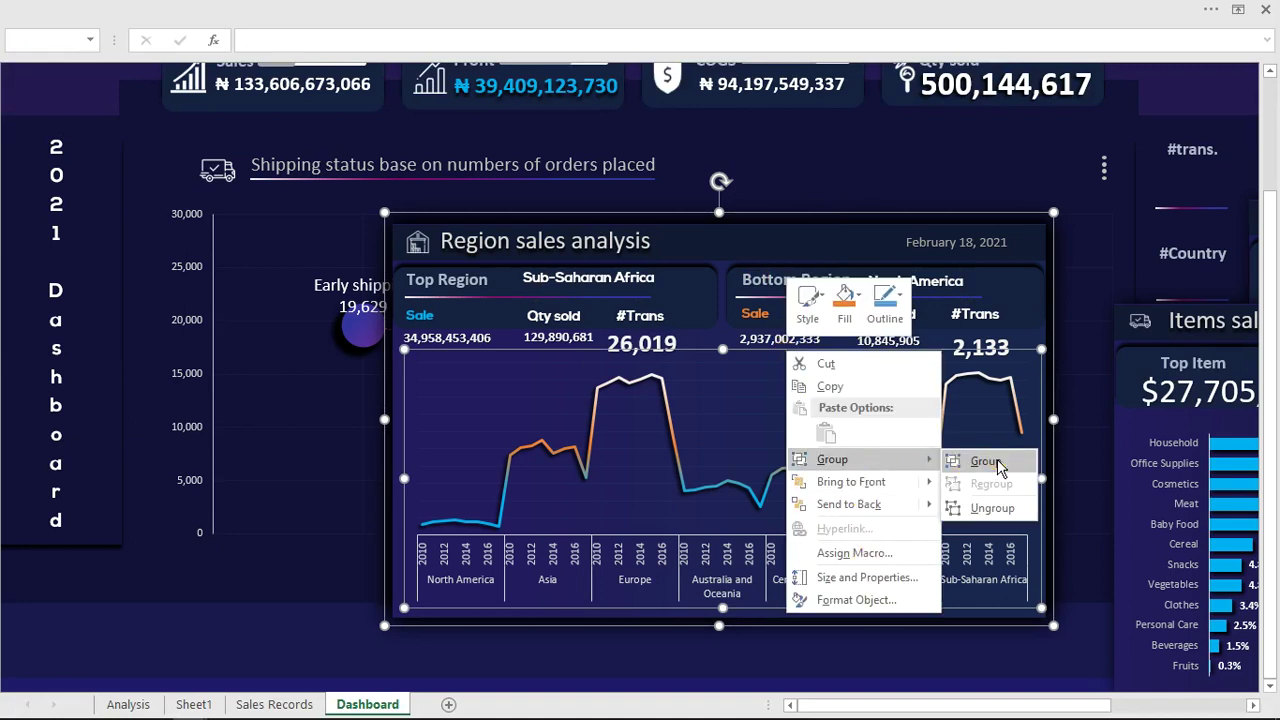
{"action": "left_click", "coordinate": [995, 463]}
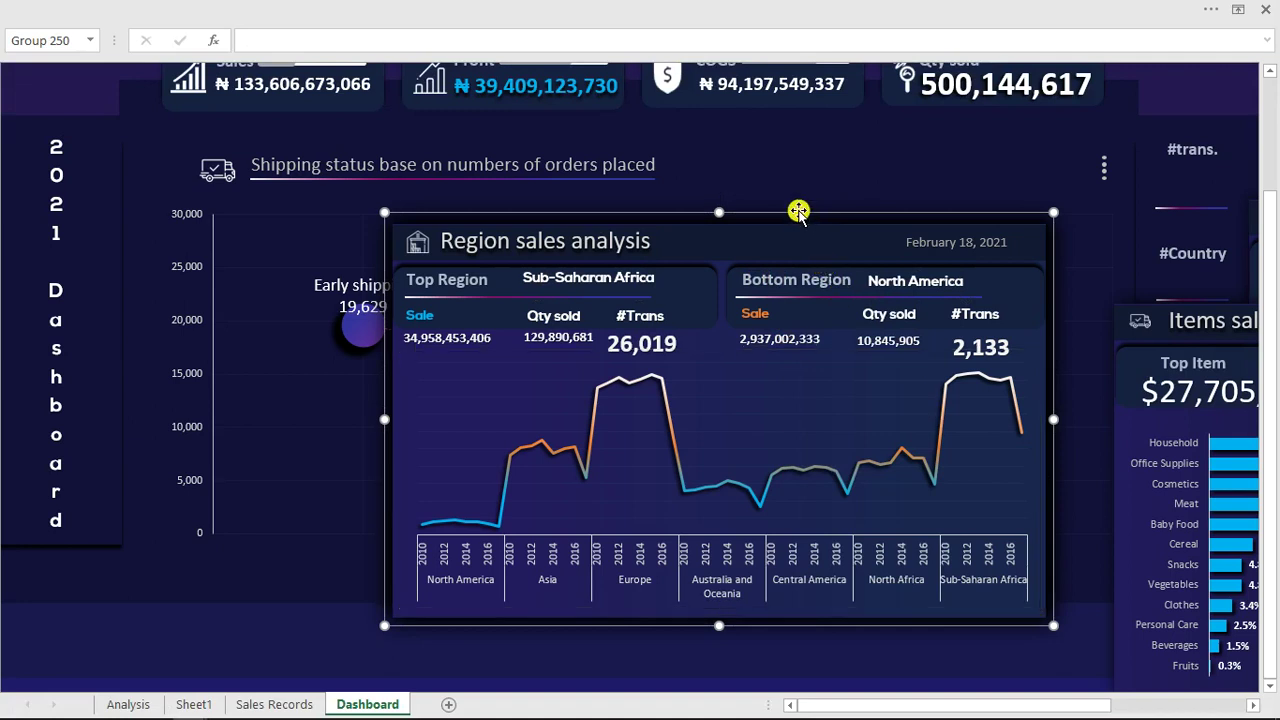
{"action": "left_click_drag", "start_coordinate": [798, 211], "coordinate": [1177, 359]}
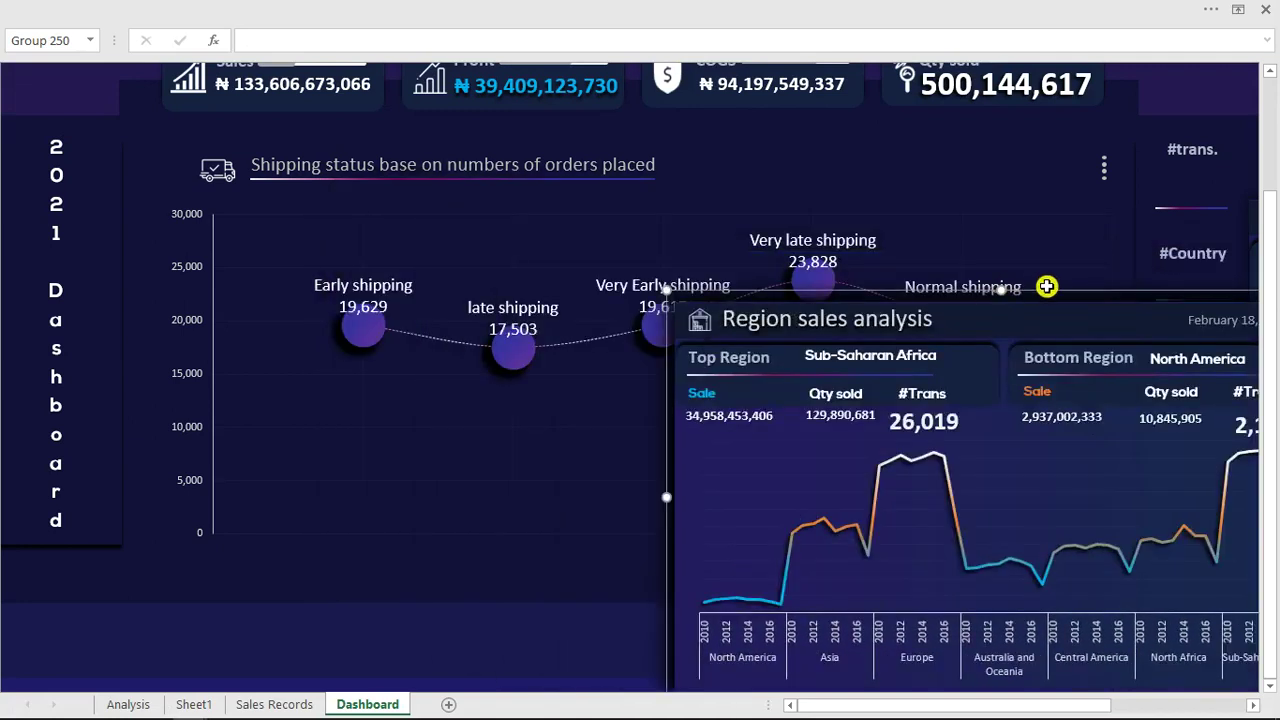
{"action": "left_click_drag", "start_coordinate": [1047, 292], "coordinate": [1272, 403]}
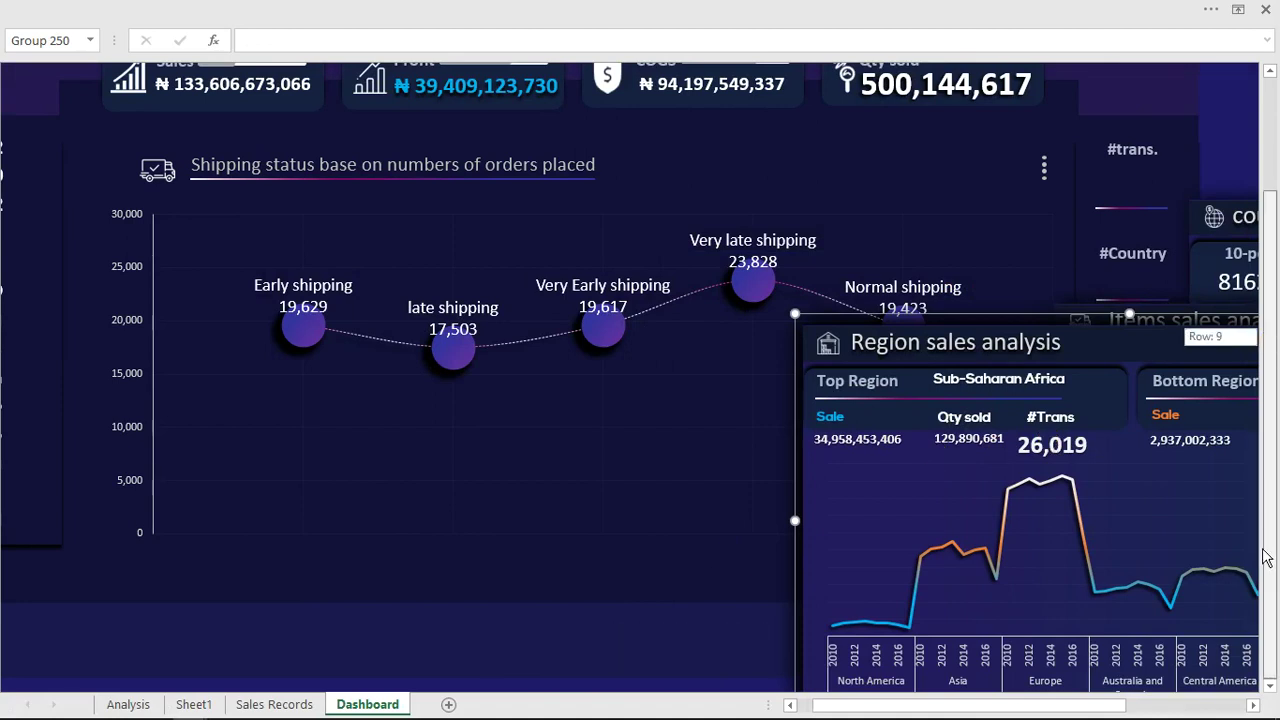
Step: Move the Sales channel analysis card out from behind the Region sales analysis card to the area over the shipping status chart
{"action": "left_click", "coordinate": [1272, 690]}
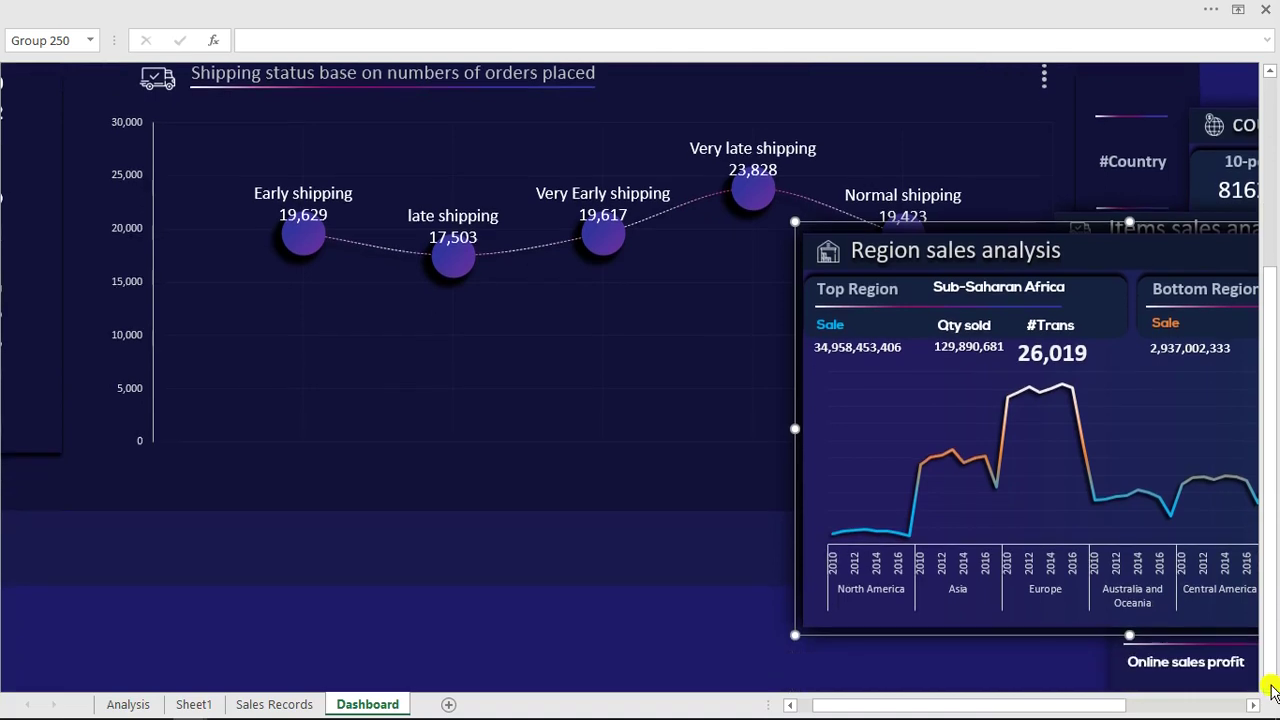
{"action": "left_click", "coordinate": [1180, 668]}
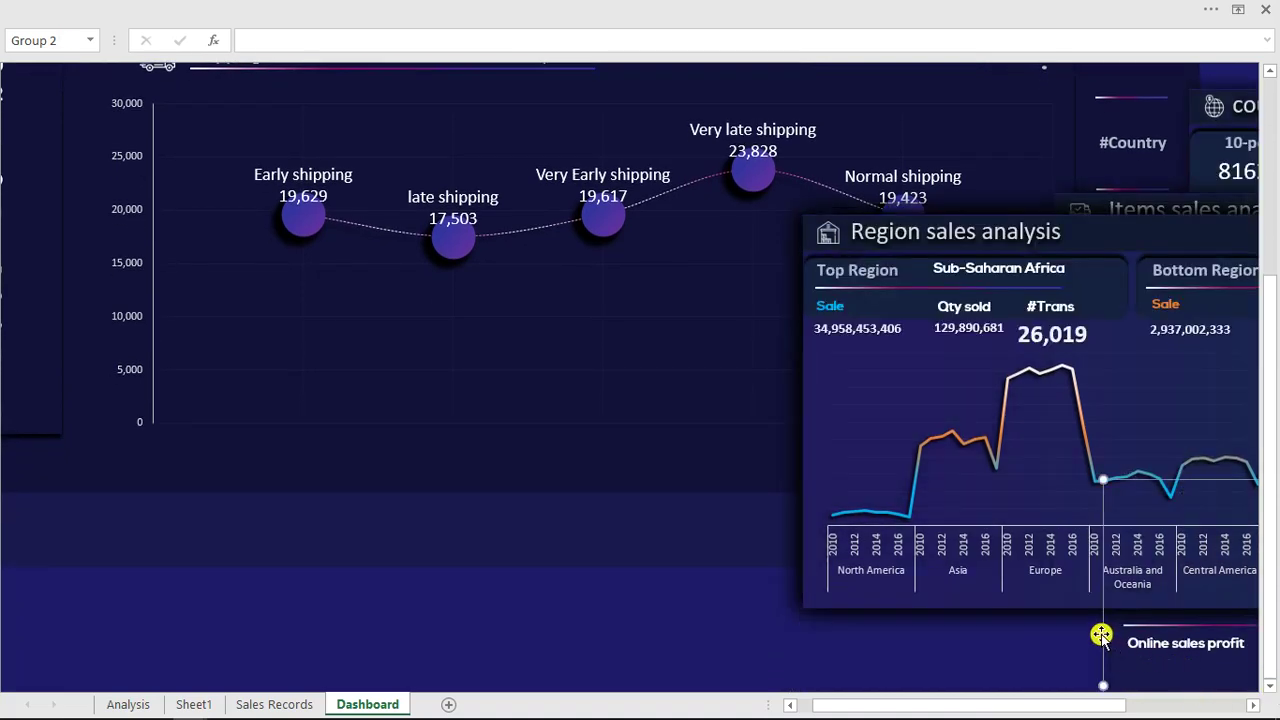
{"action": "left_click_drag", "start_coordinate": [1100, 636], "coordinate": [306, 206]}
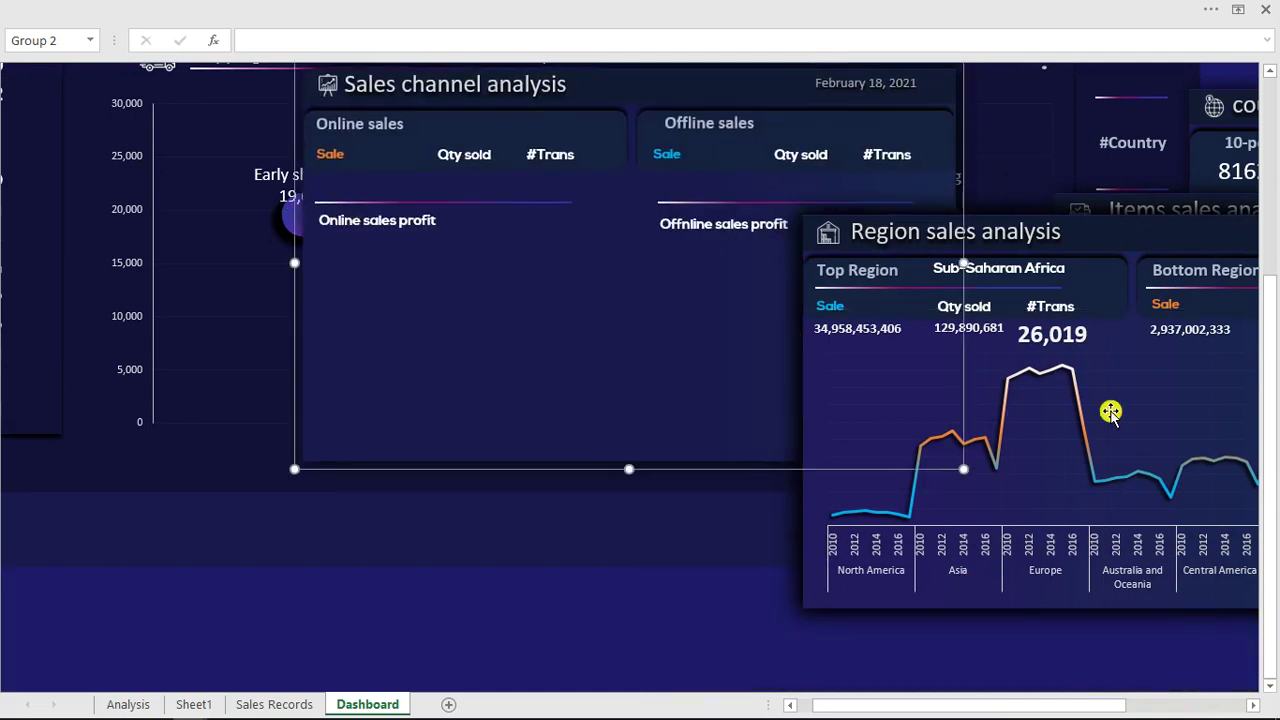
{"action": "left_click_drag", "start_coordinate": [1270, 348], "coordinate": [1272, 155]}
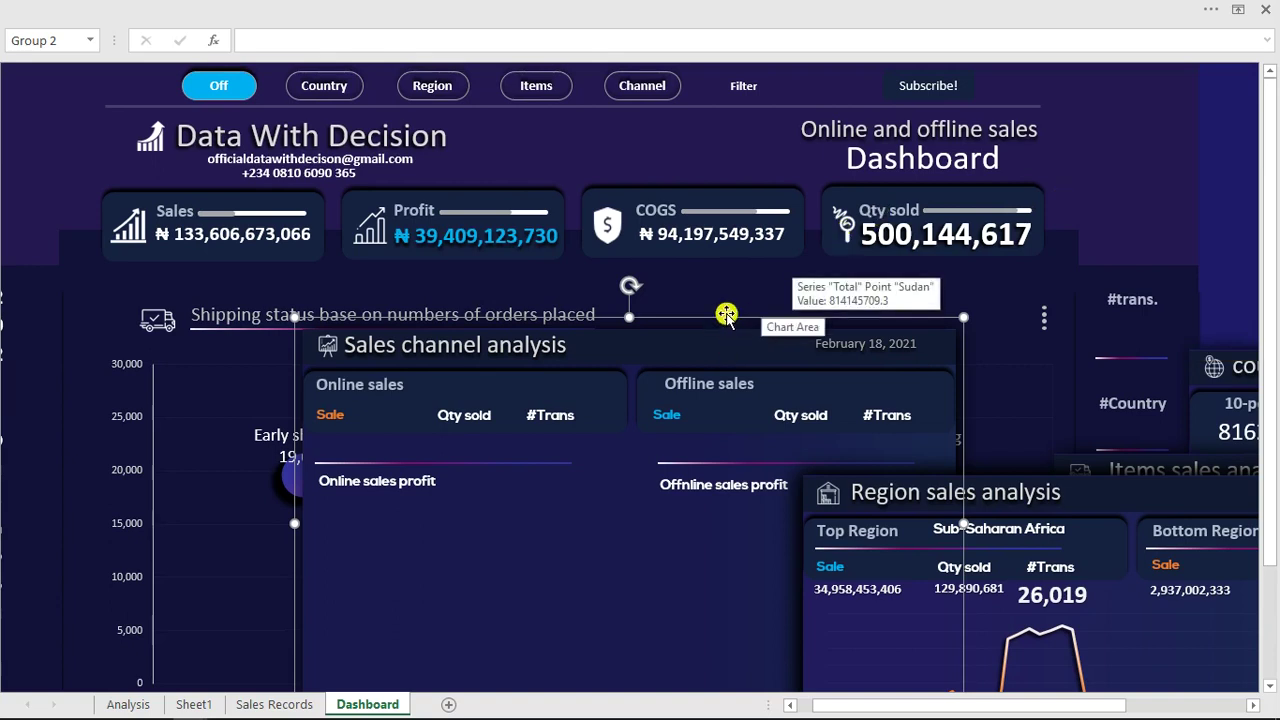
{"action": "left_click_drag", "start_coordinate": [725, 317], "coordinate": [545, 220]}
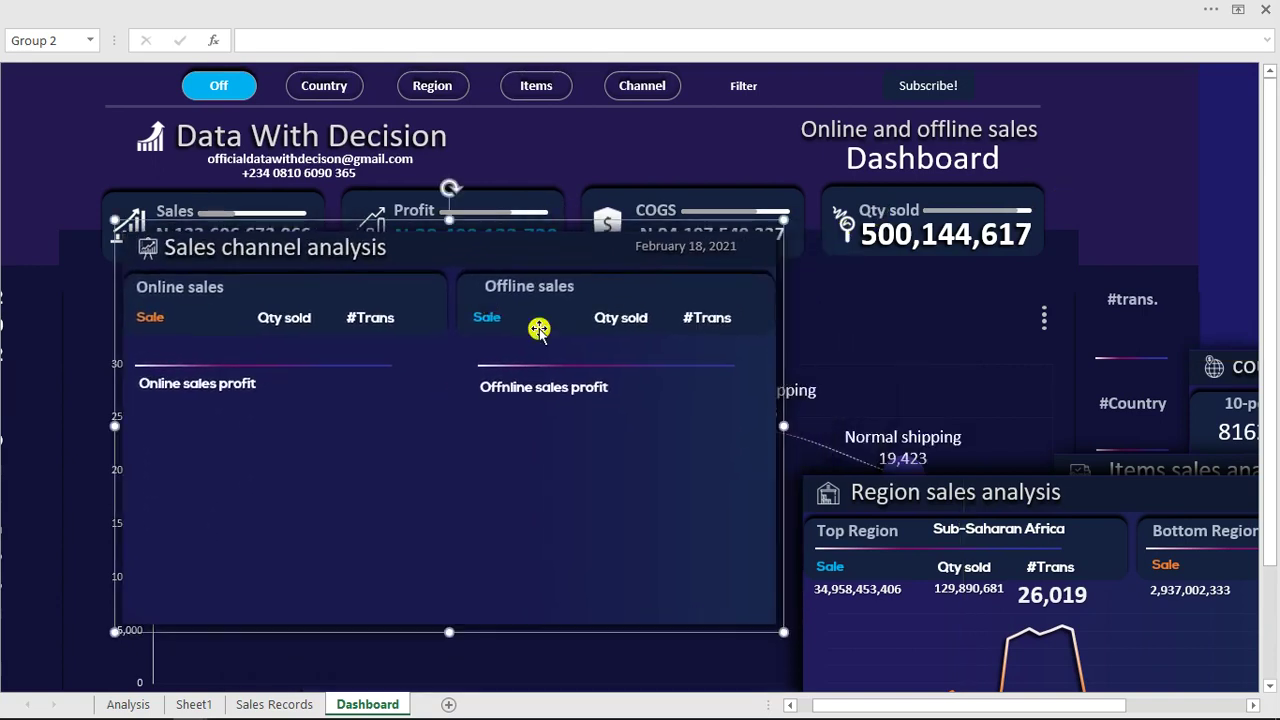
Step: Switch to the finished online and offline sales dashboard workbook, examine its Channel view's Sales channel analysis card, and return to the lesson workbook
{"action": "mouse_move", "coordinate": [175, 712]}
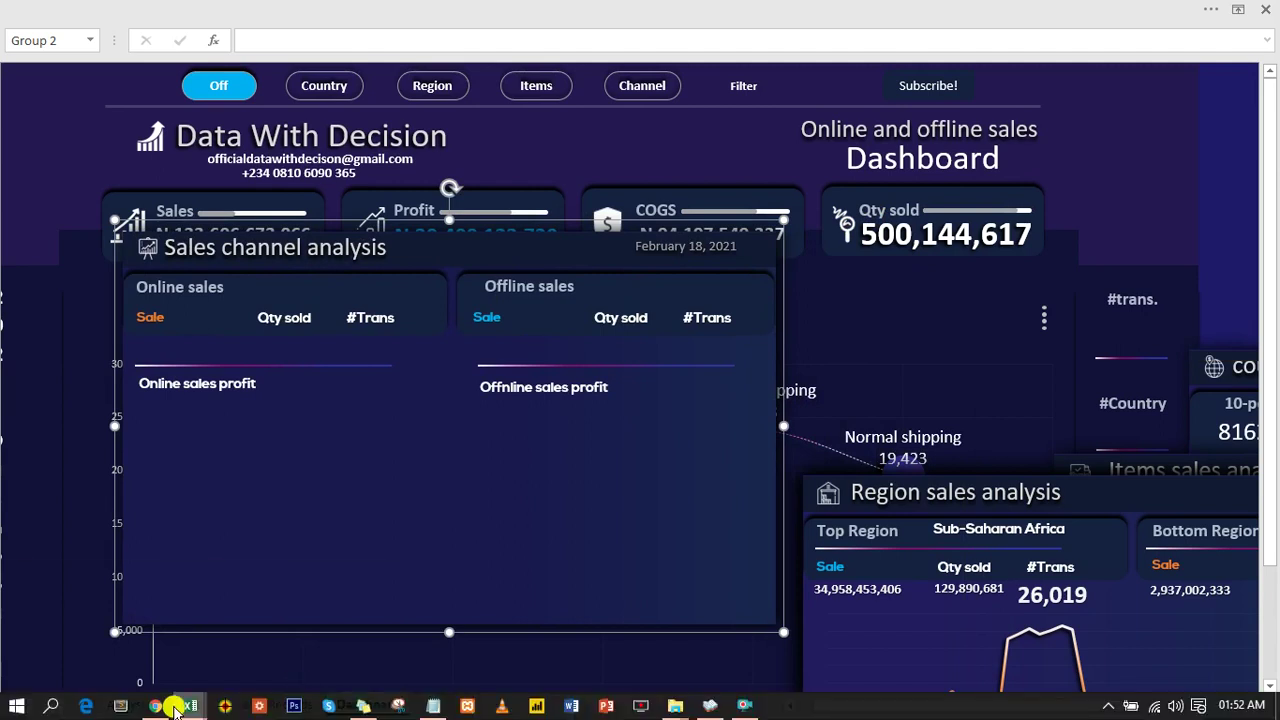
{"action": "left_click", "coordinate": [138, 636]}
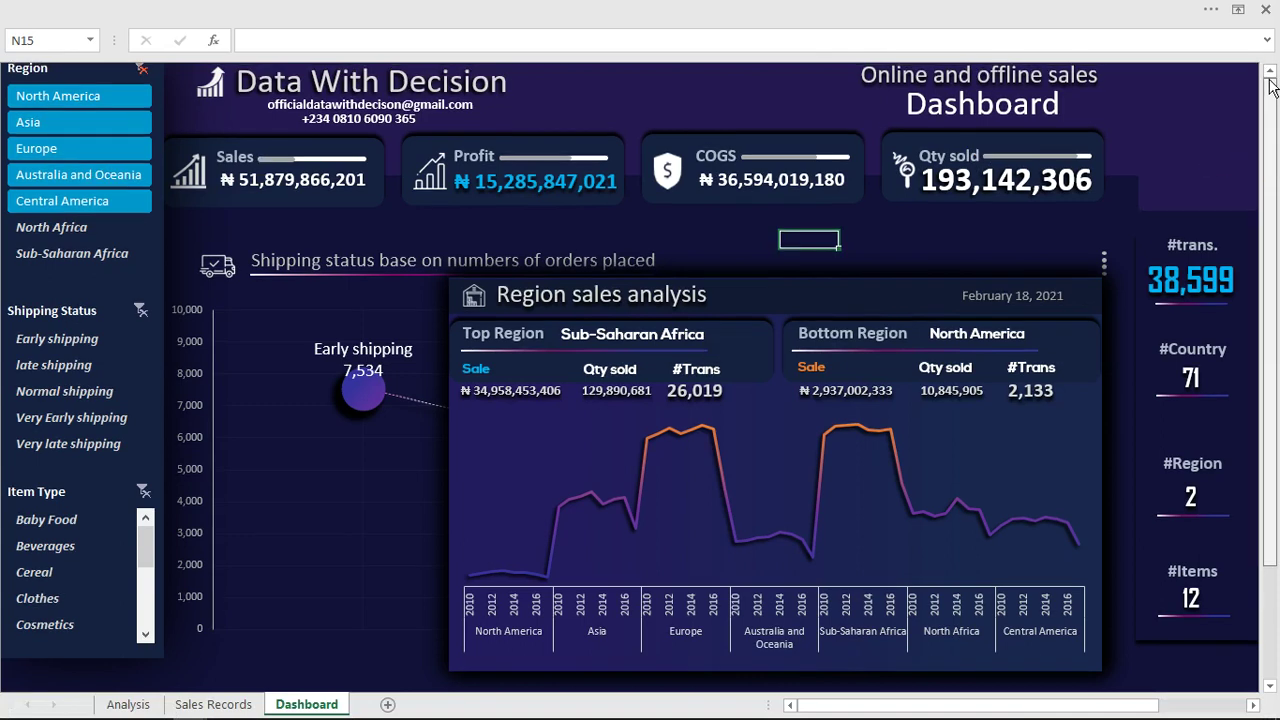
{"action": "scroll", "coordinate": [1265, 75], "scroll_direction": "up", "scroll_amount": 1}
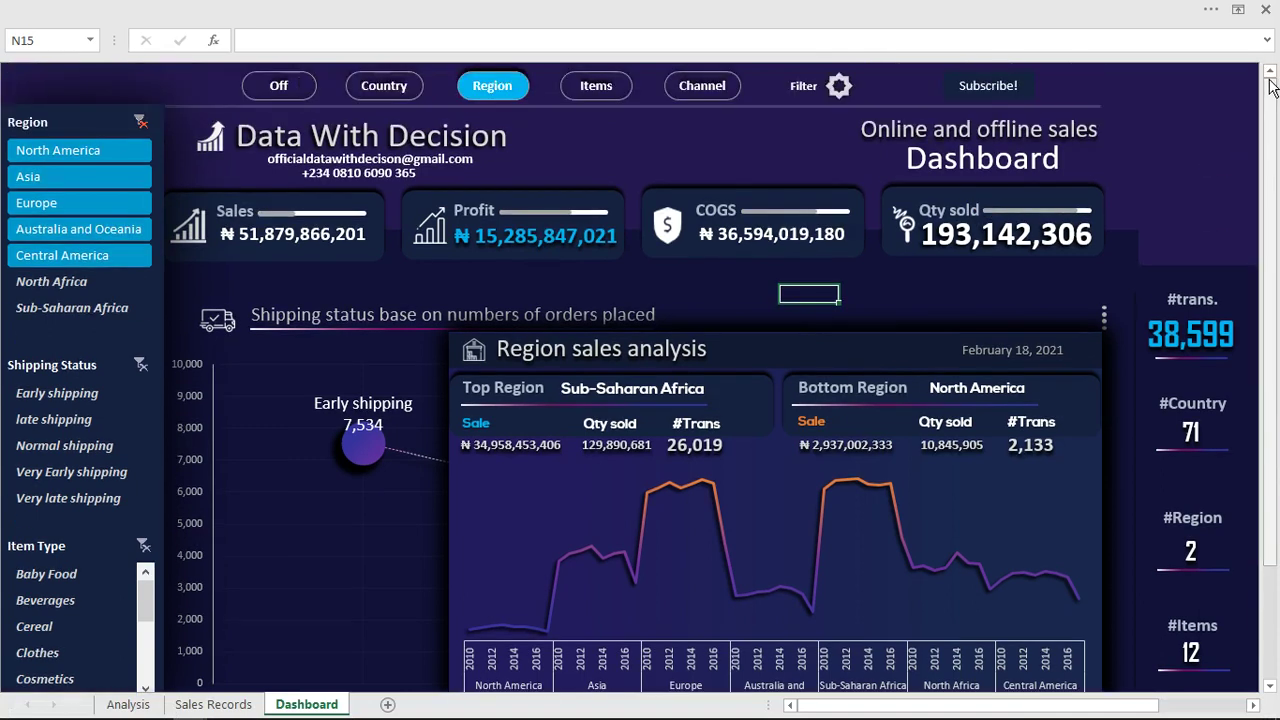
{"action": "left_click", "coordinate": [698, 98]}
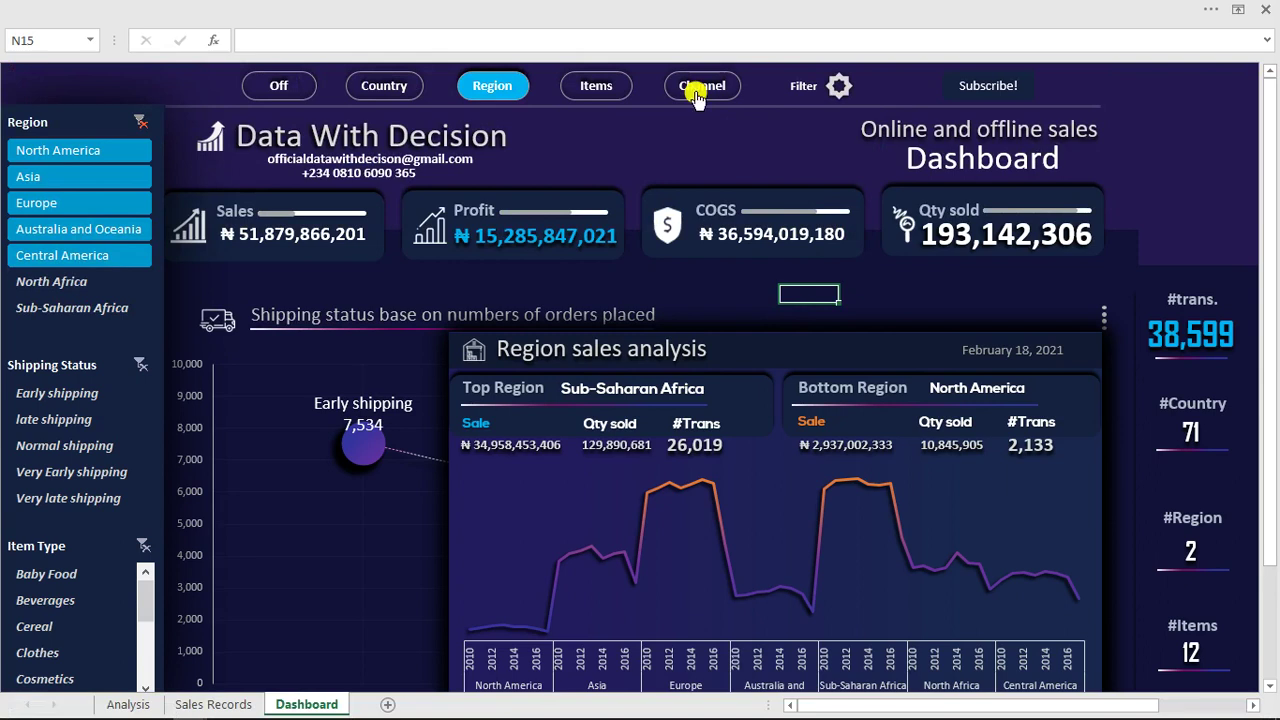
{"action": "left_click_drag", "start_coordinate": [1272, 340], "coordinate": [1279, 381]}
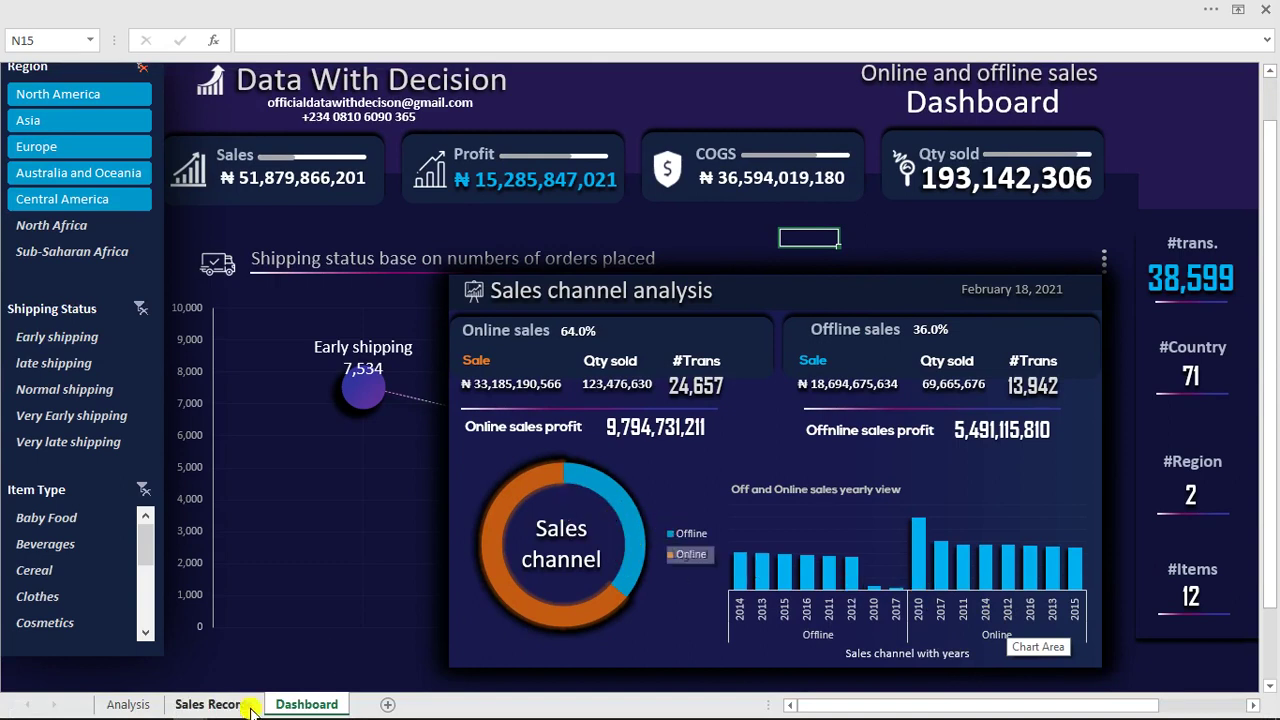
{"action": "mouse_move", "coordinate": [235, 706]}
{"action": "mouse_move", "coordinate": [192, 706]}
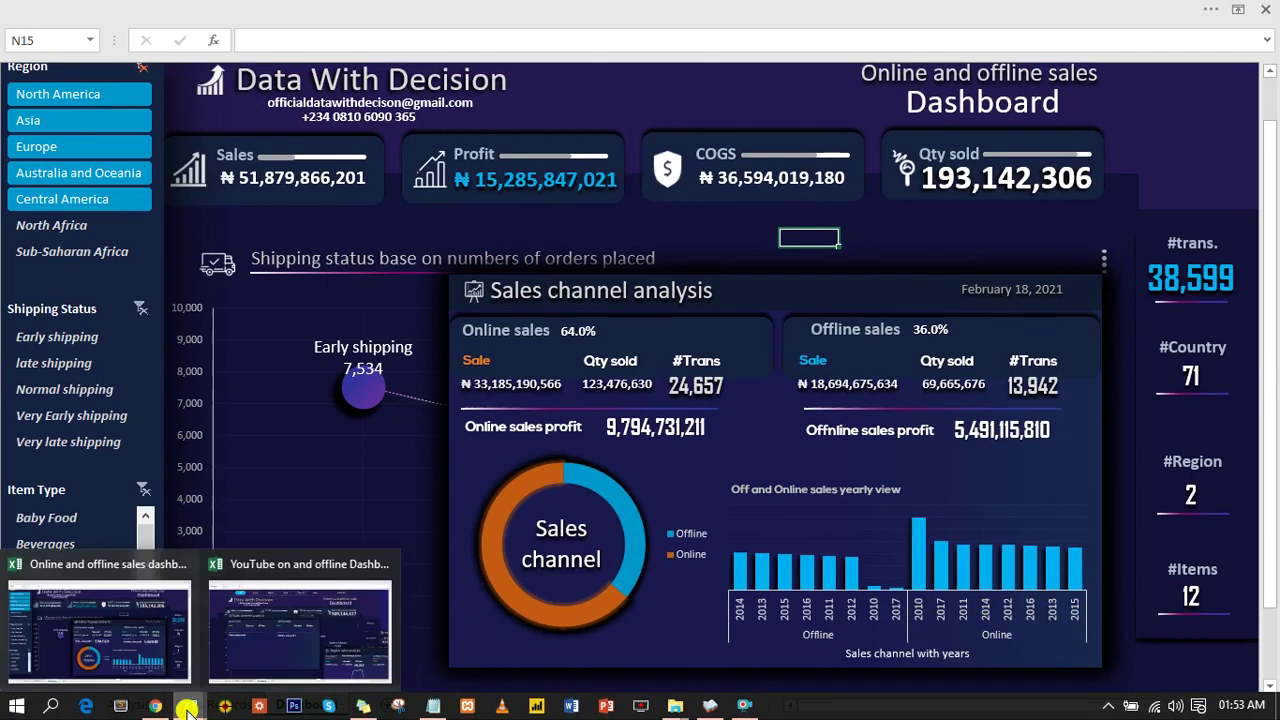
{"action": "left_click", "coordinate": [258, 665]}
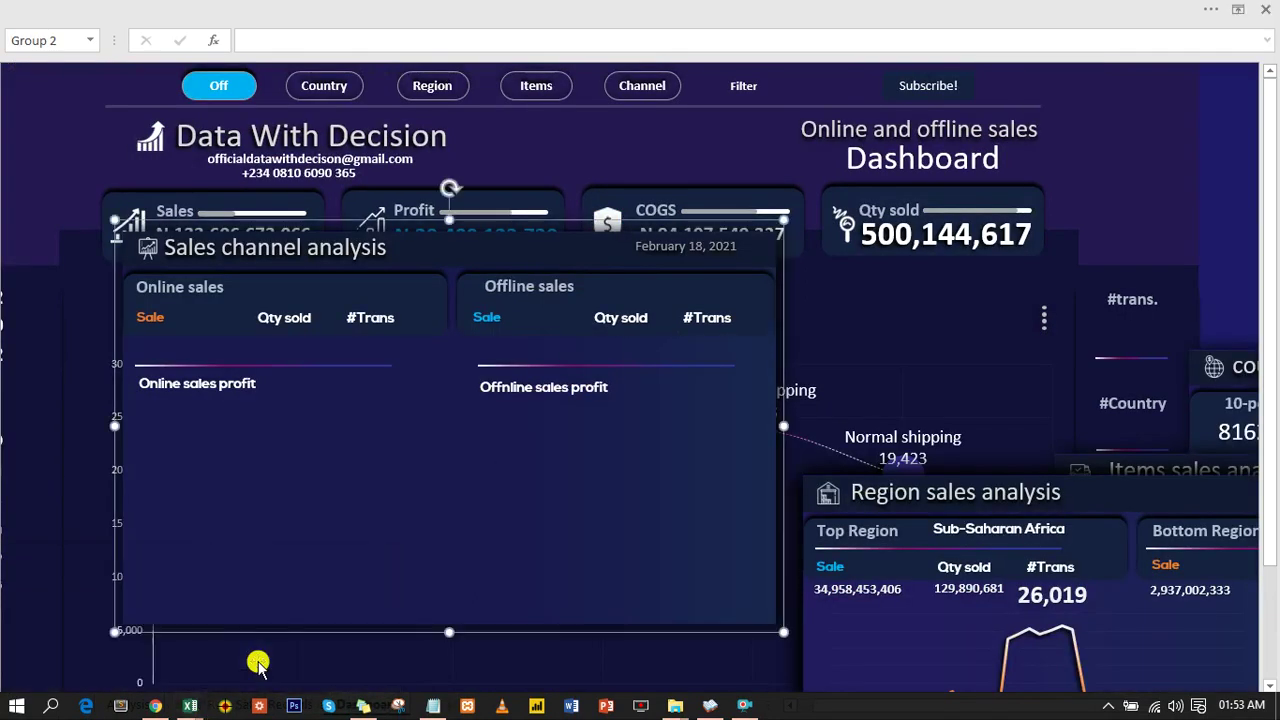
Step: Copy the top region pivot table from AO4:AR5 on Sheet1 to cell AV4
{"action": "left_click", "coordinate": [196, 703]}
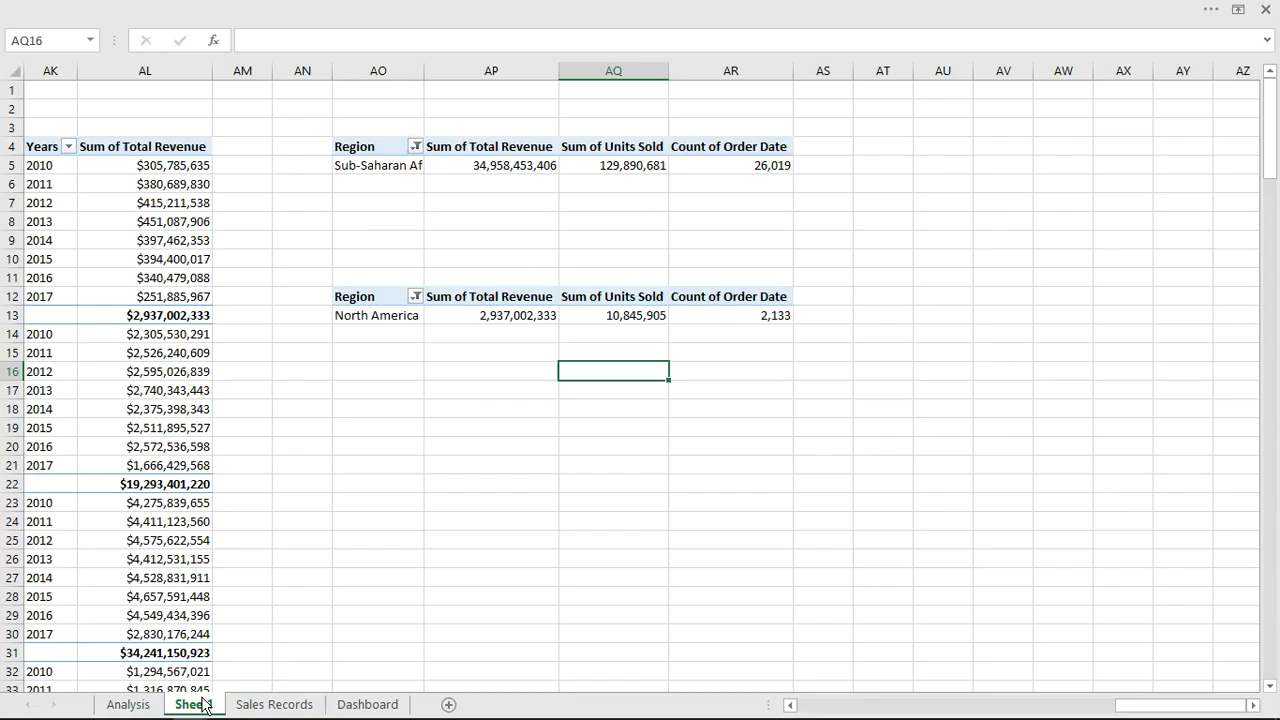
{"action": "left_click_drag", "start_coordinate": [374, 147], "coordinate": [723, 167]}
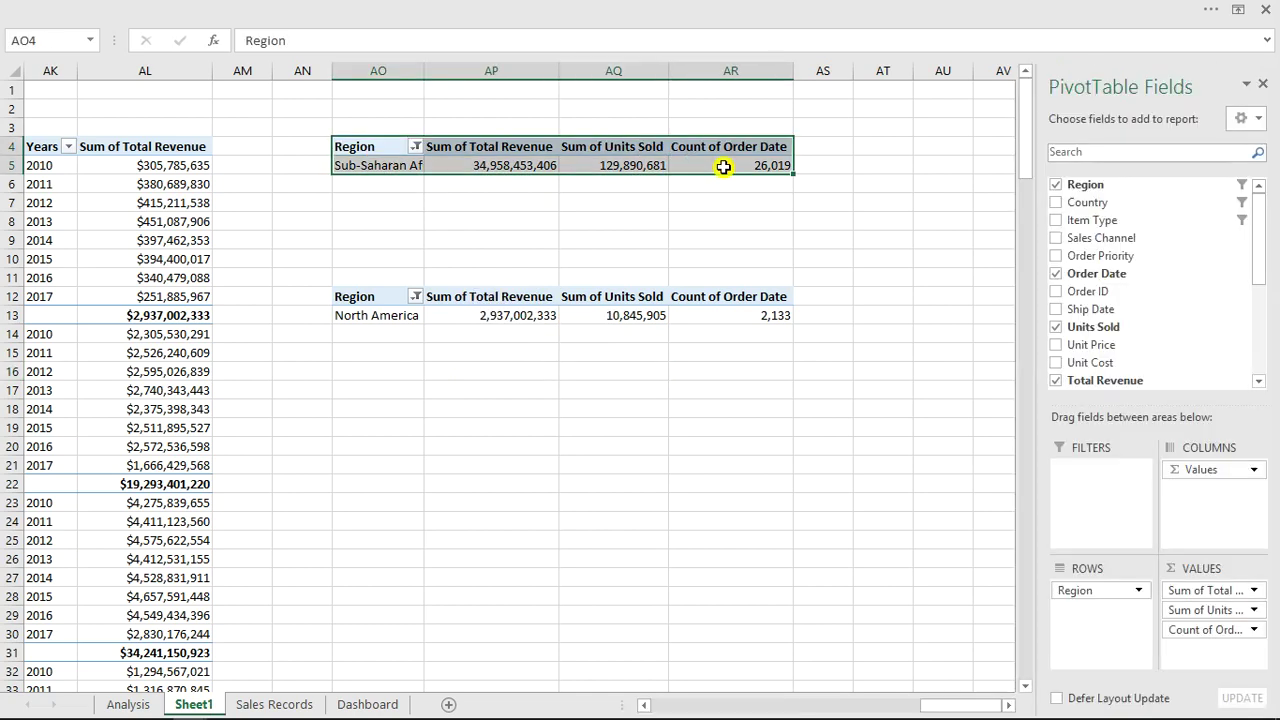
{"action": "key", "text": "ctrl+c"}
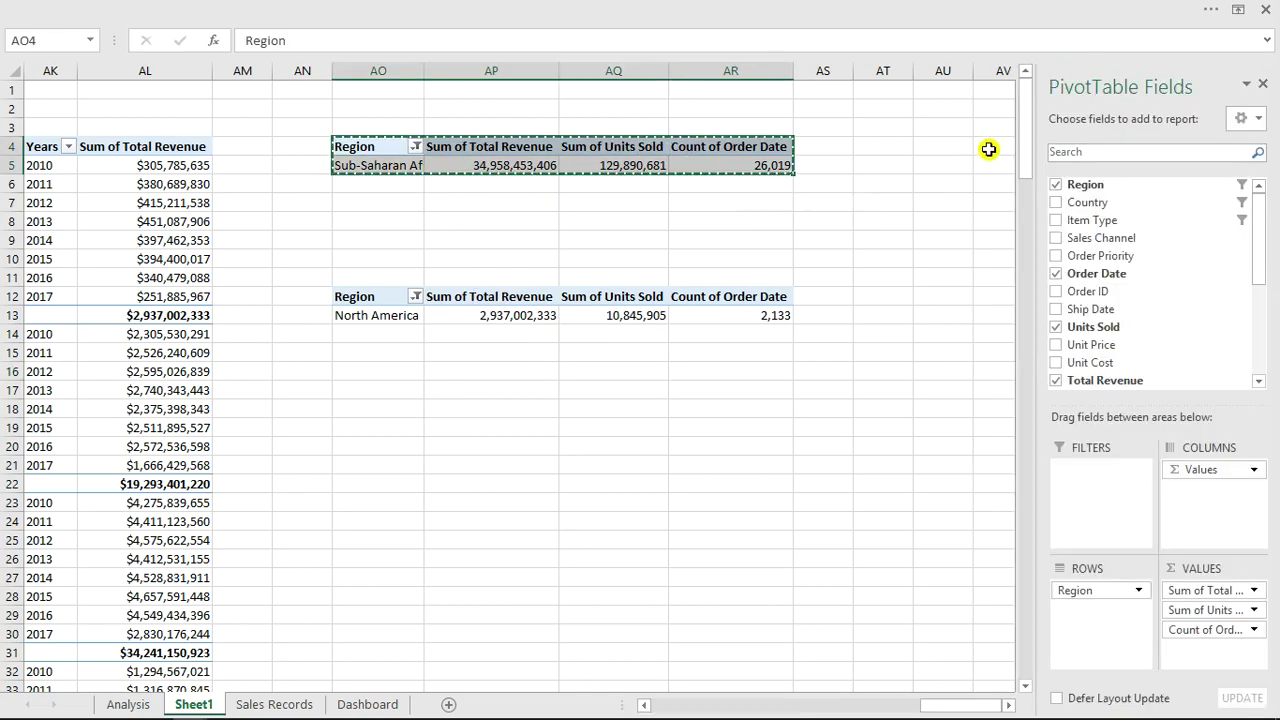
{"action": "left_click", "coordinate": [988, 149]}
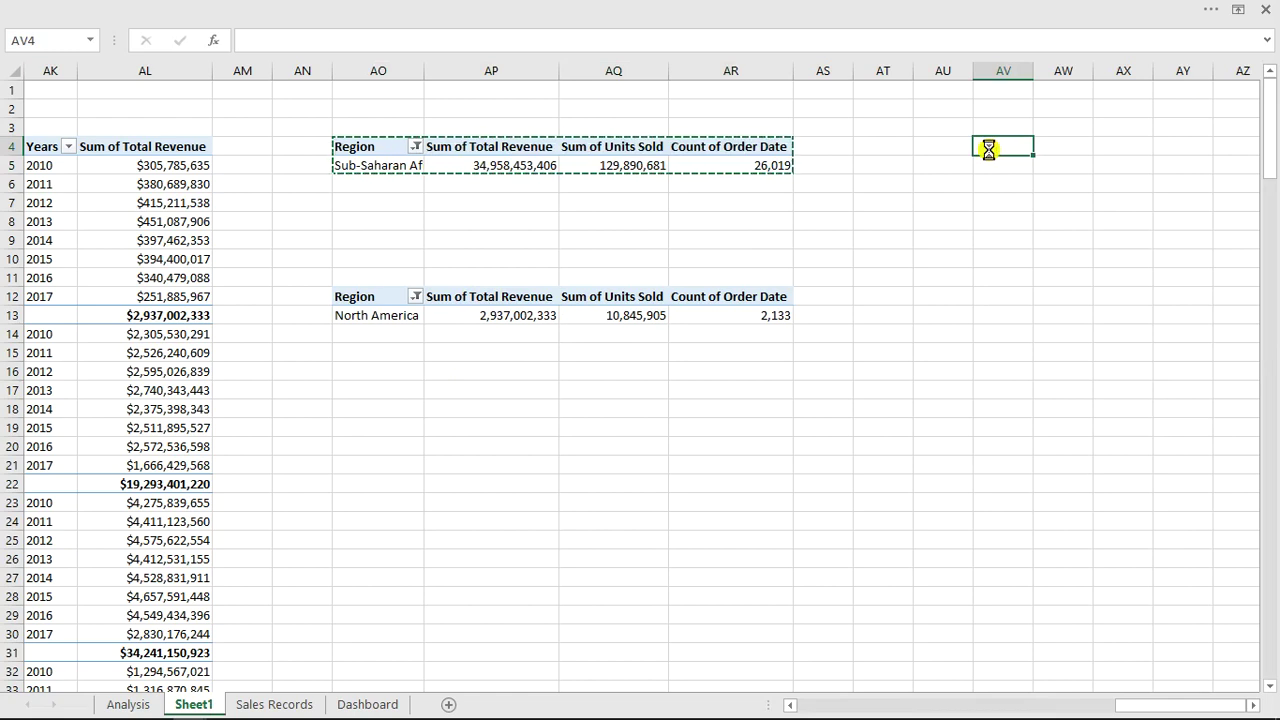
{"action": "key", "text": "ctrl+v"}
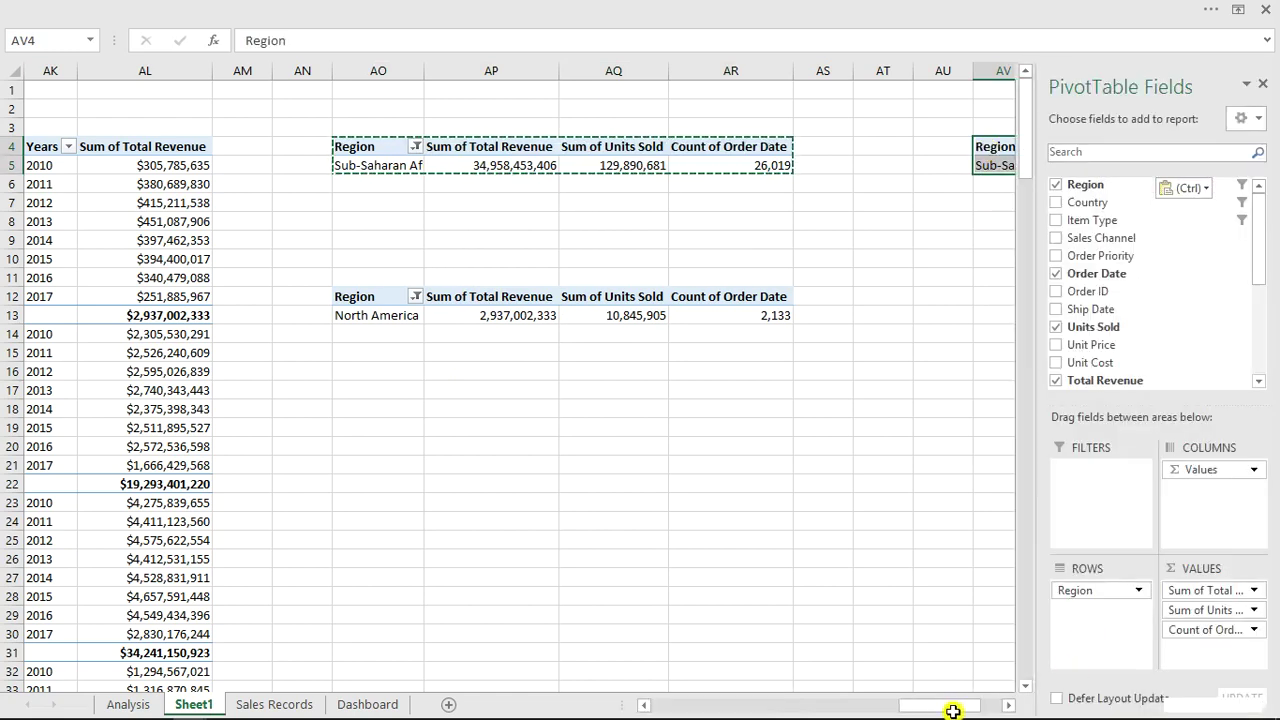
{"action": "left_click", "coordinate": [1007, 705]}
{"action": "left_click", "coordinate": [1007, 705]}
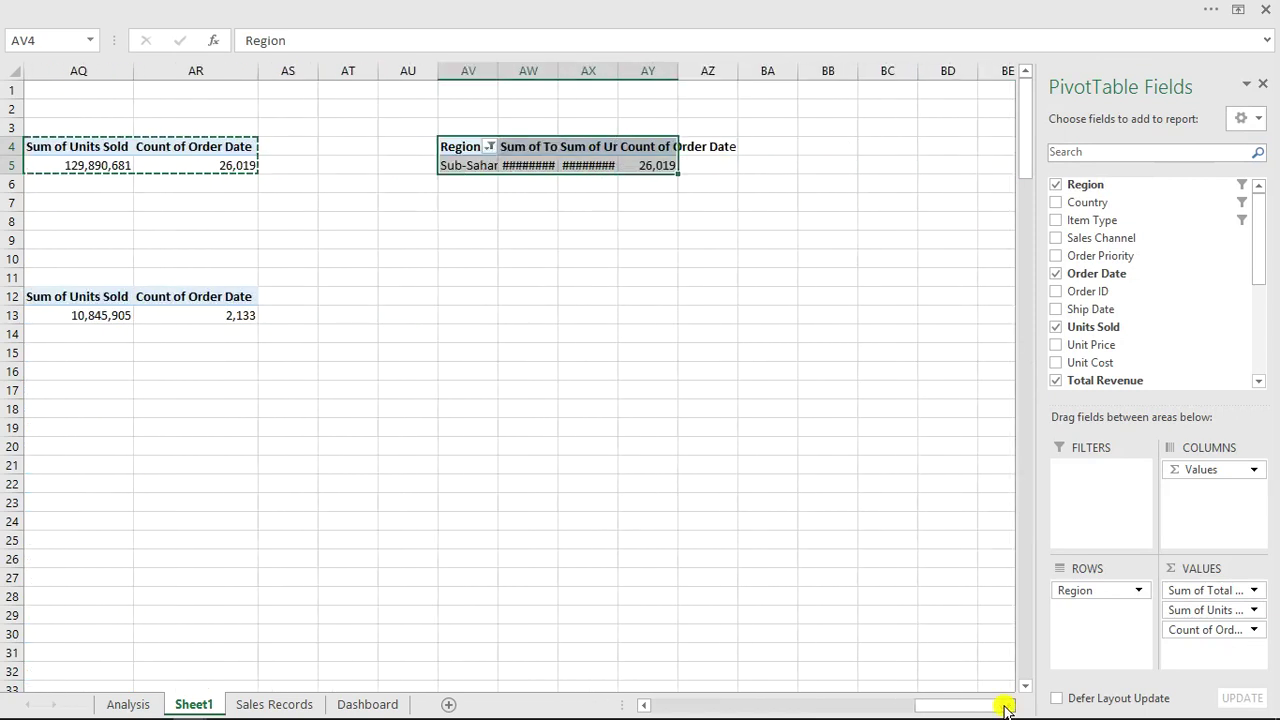
{"action": "left_click", "coordinate": [1007, 705]}
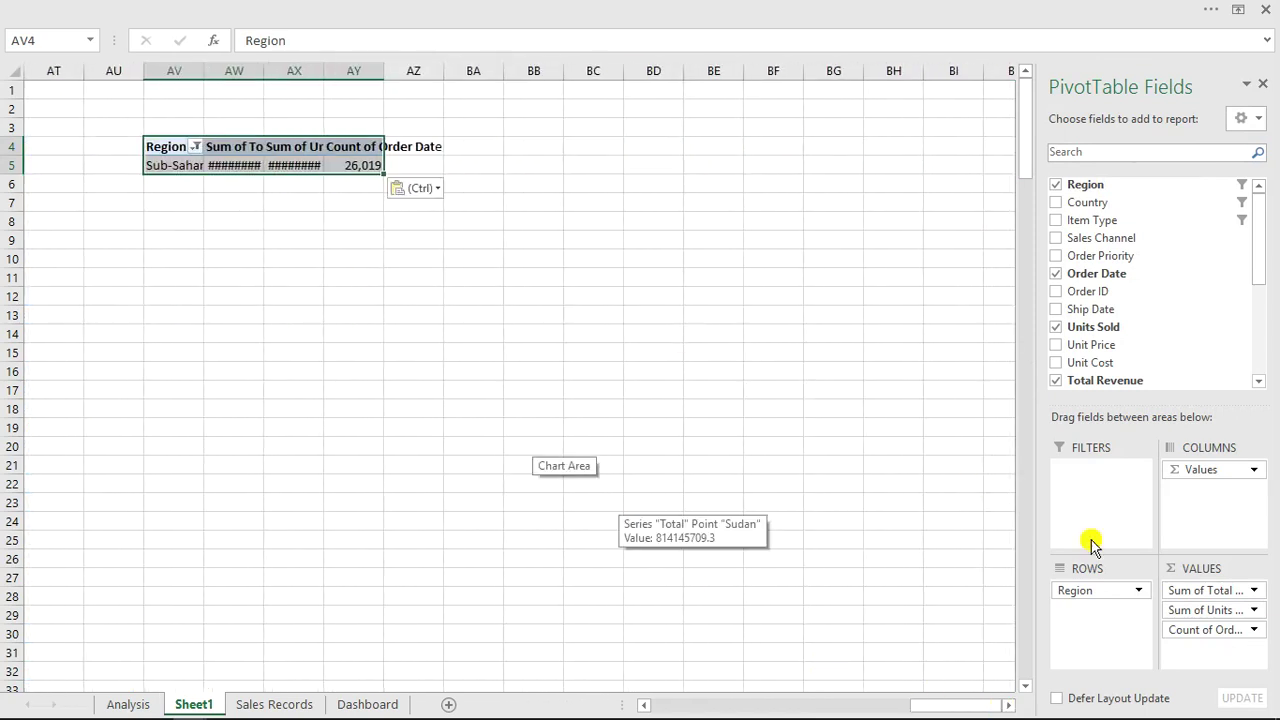
Step: Remove the Units Sold sum, the Order Date count and the Region row field from the copied pivot table
{"action": "left_click_drag", "start_coordinate": [1216, 609], "coordinate": [926, 602]}
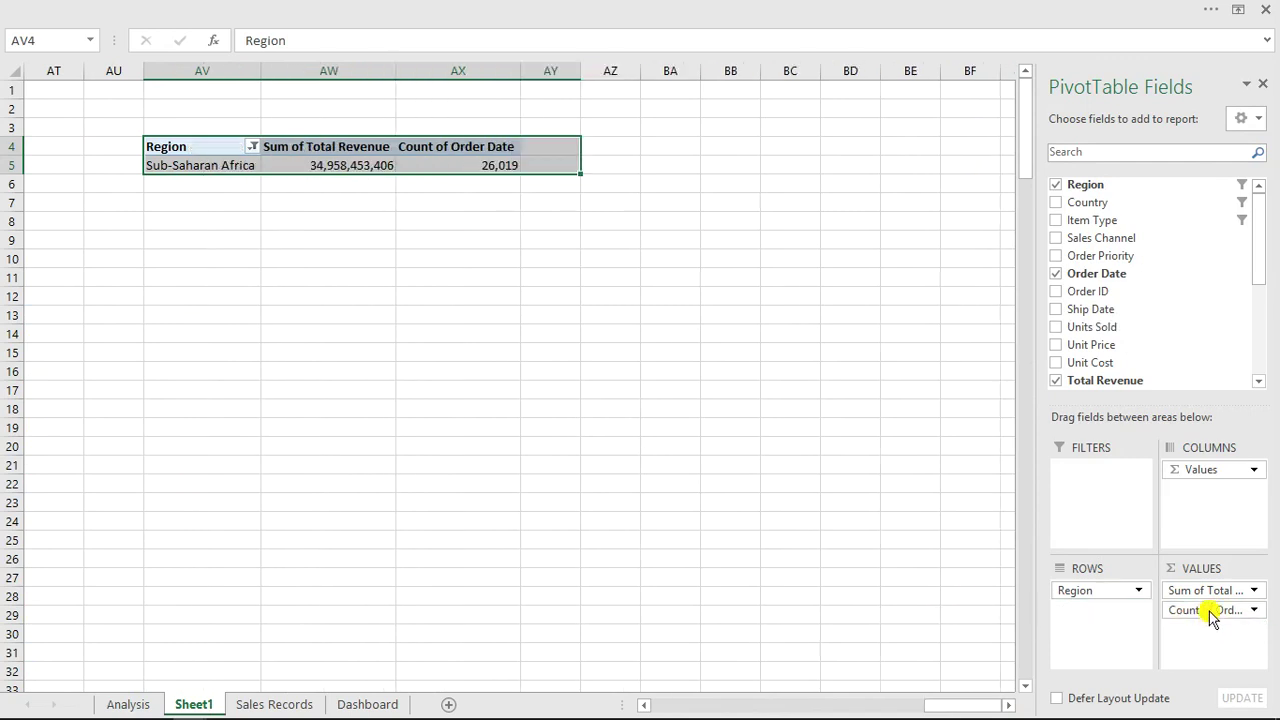
{"action": "left_click_drag", "start_coordinate": [1210, 612], "coordinate": [869, 629]}
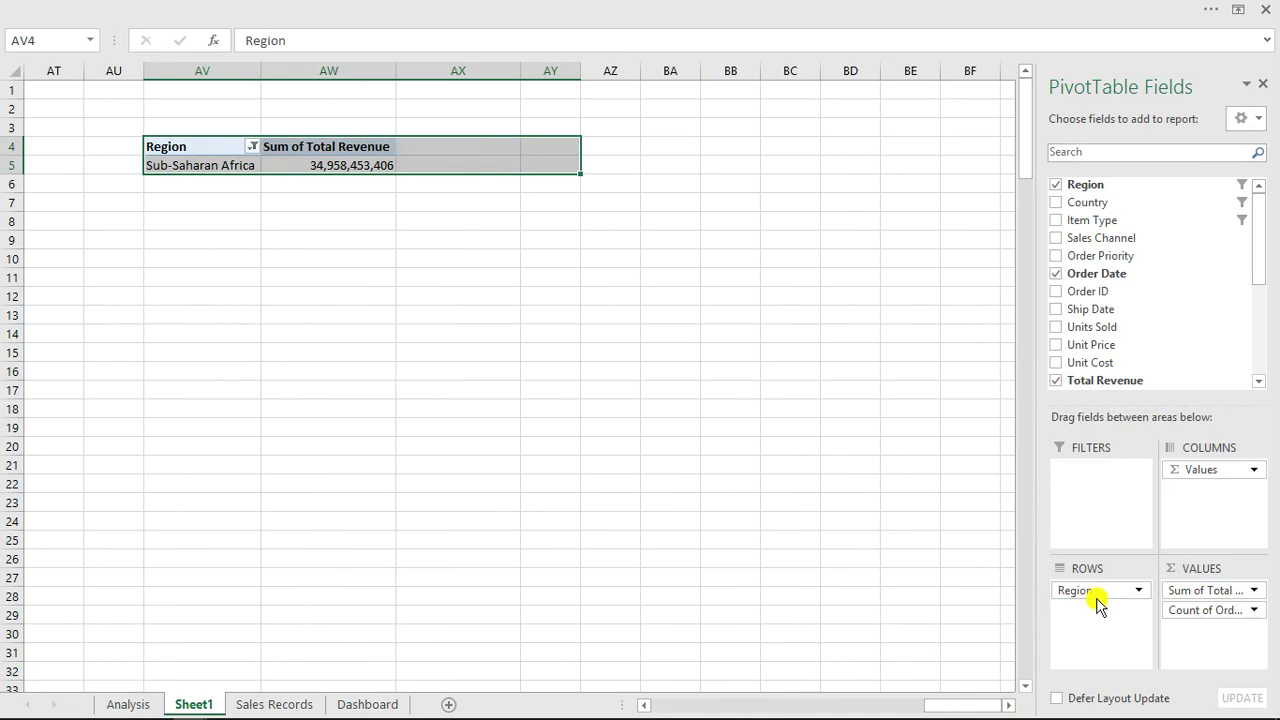
{"action": "left_click_drag", "start_coordinate": [1101, 592], "coordinate": [840, 580]}
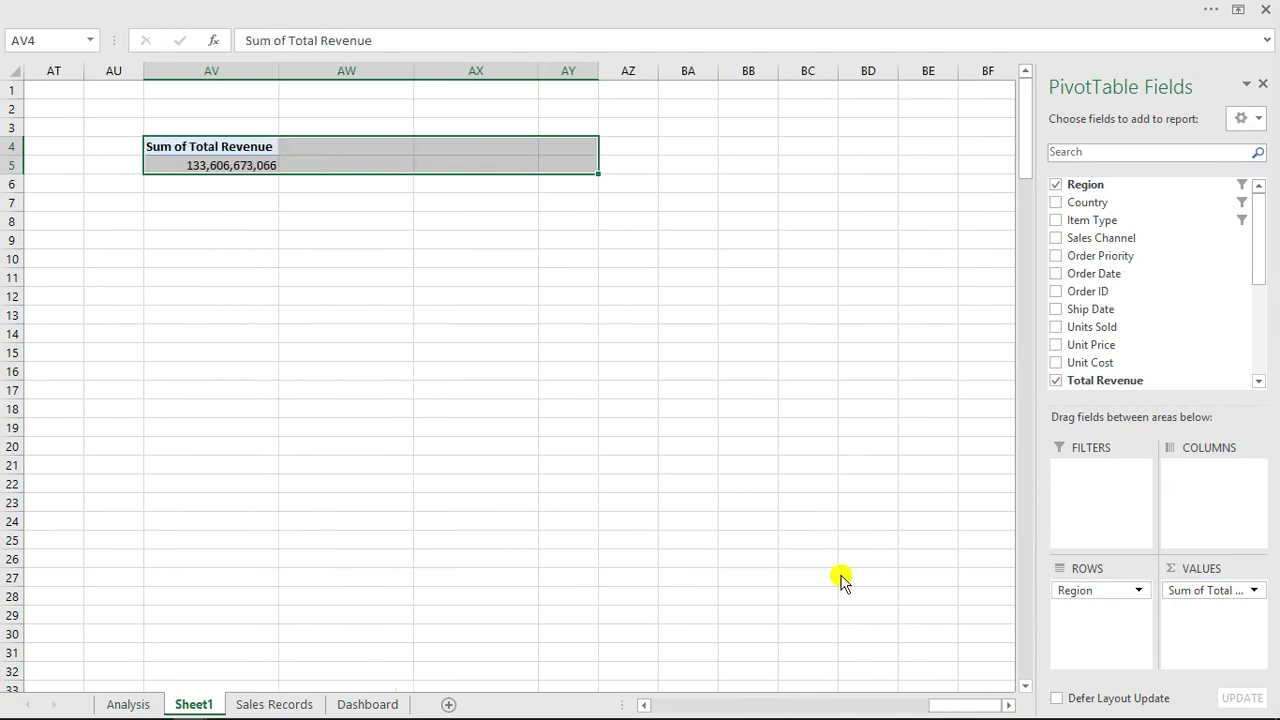
Step: Break down the copied pivot table's total revenue by Sales Channel and Years as row fields
{"action": "left_click_drag", "start_coordinate": [1077, 238], "coordinate": [1062, 241]}
{"action": "left_click", "coordinate": [1056, 243]}
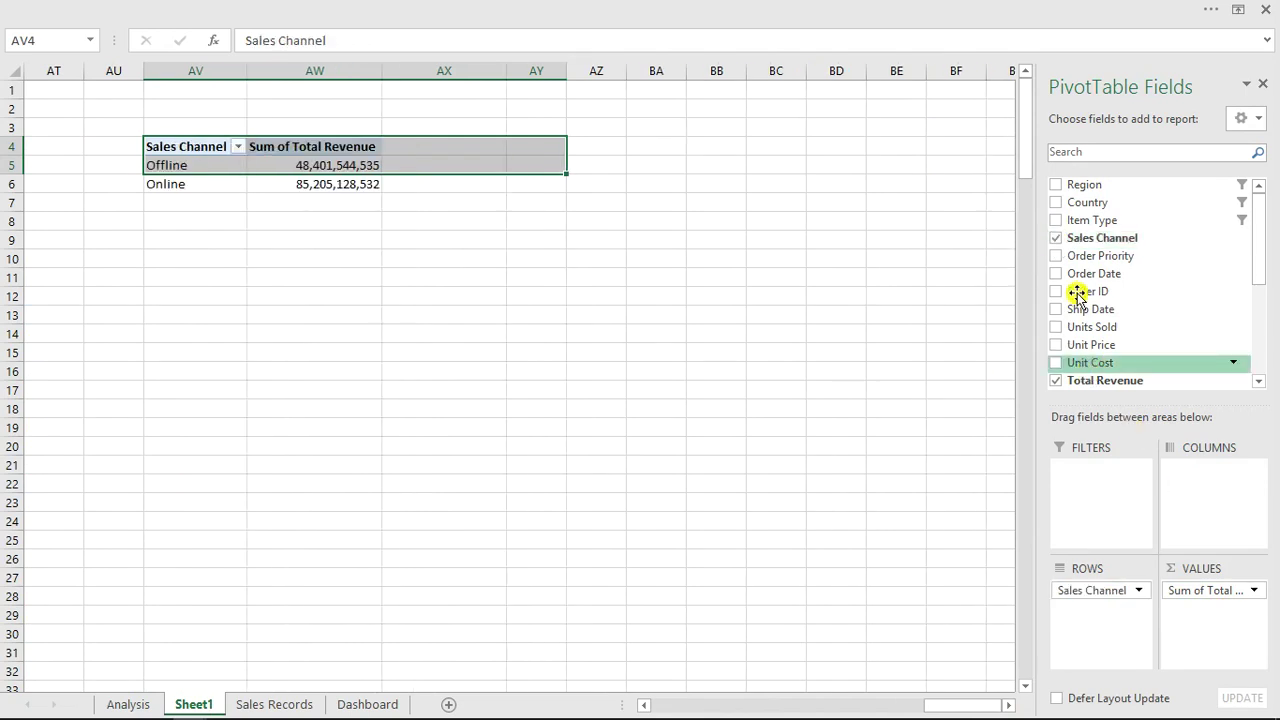
{"action": "left_click_drag", "start_coordinate": [1263, 280], "coordinate": [1266, 397]}
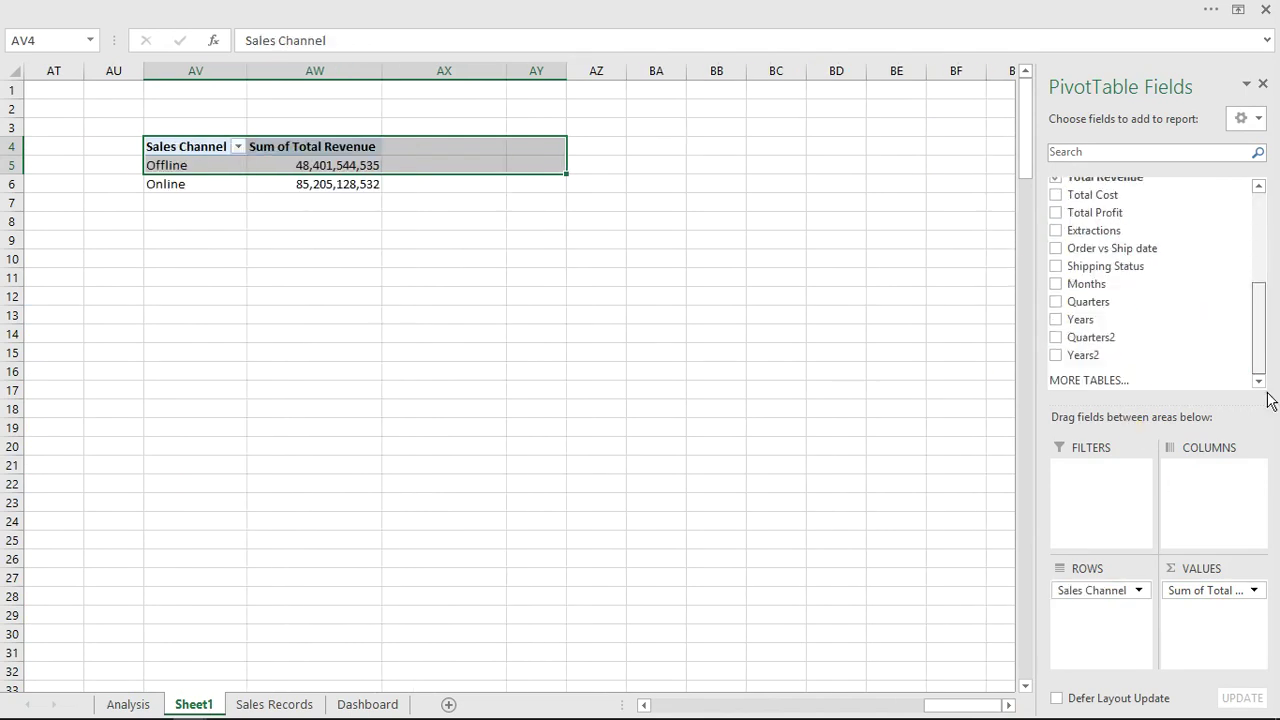
{"action": "left_click_drag", "start_coordinate": [1070, 320], "coordinate": [1097, 626]}
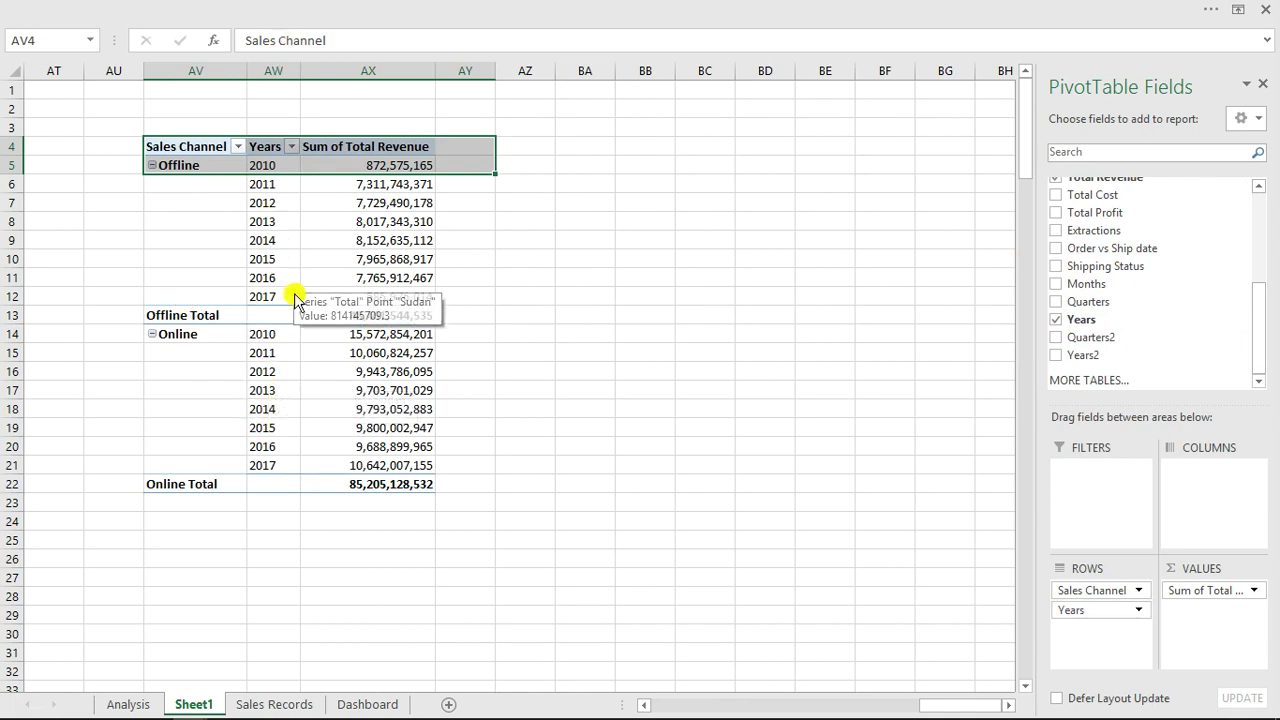
Step: Insert a Clustered Column PivotChart based on the sales channel and years pivot table
{"action": "left_click", "coordinate": [268, 227]}
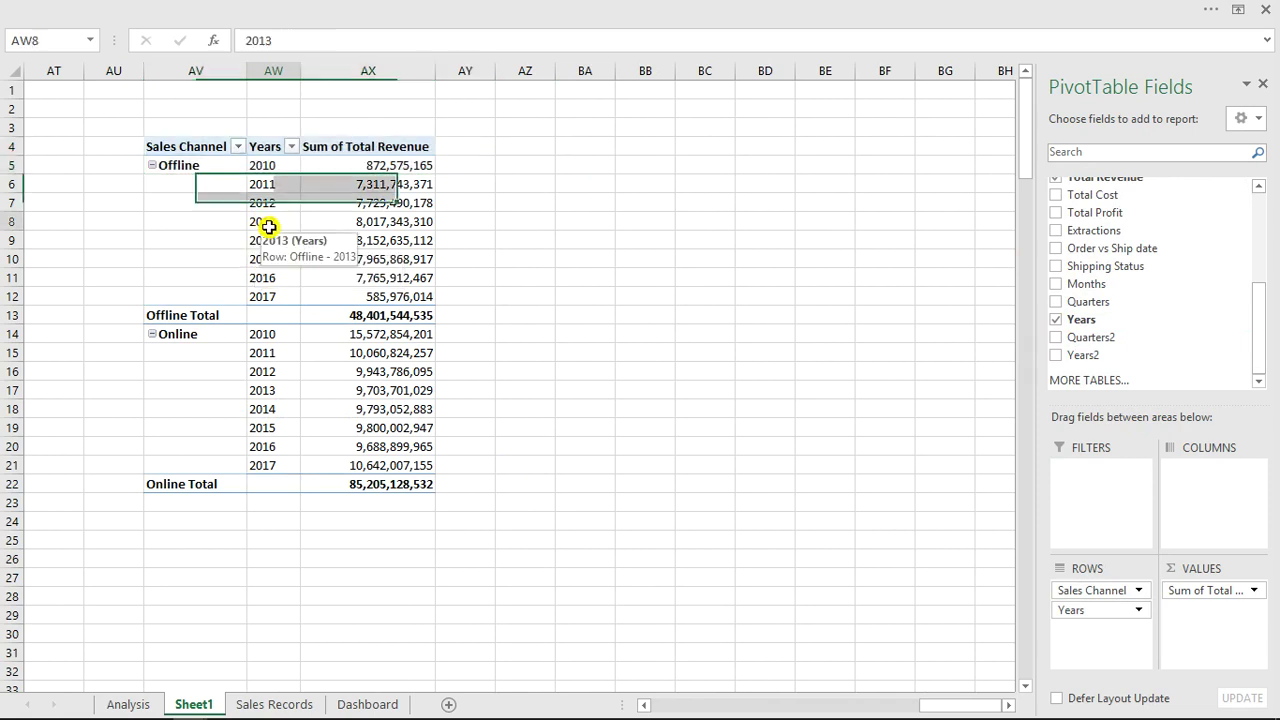
{"action": "left_click", "coordinate": [652, 8]}
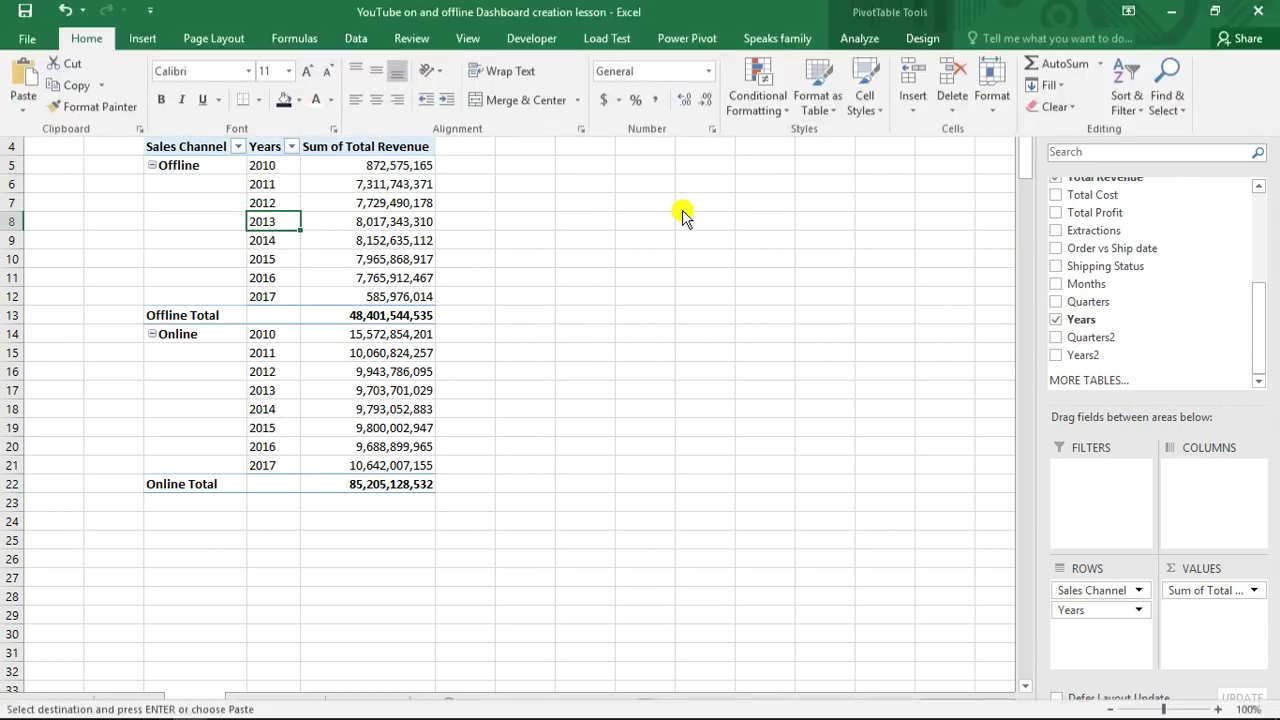
{"action": "left_click", "coordinate": [857, 46]}
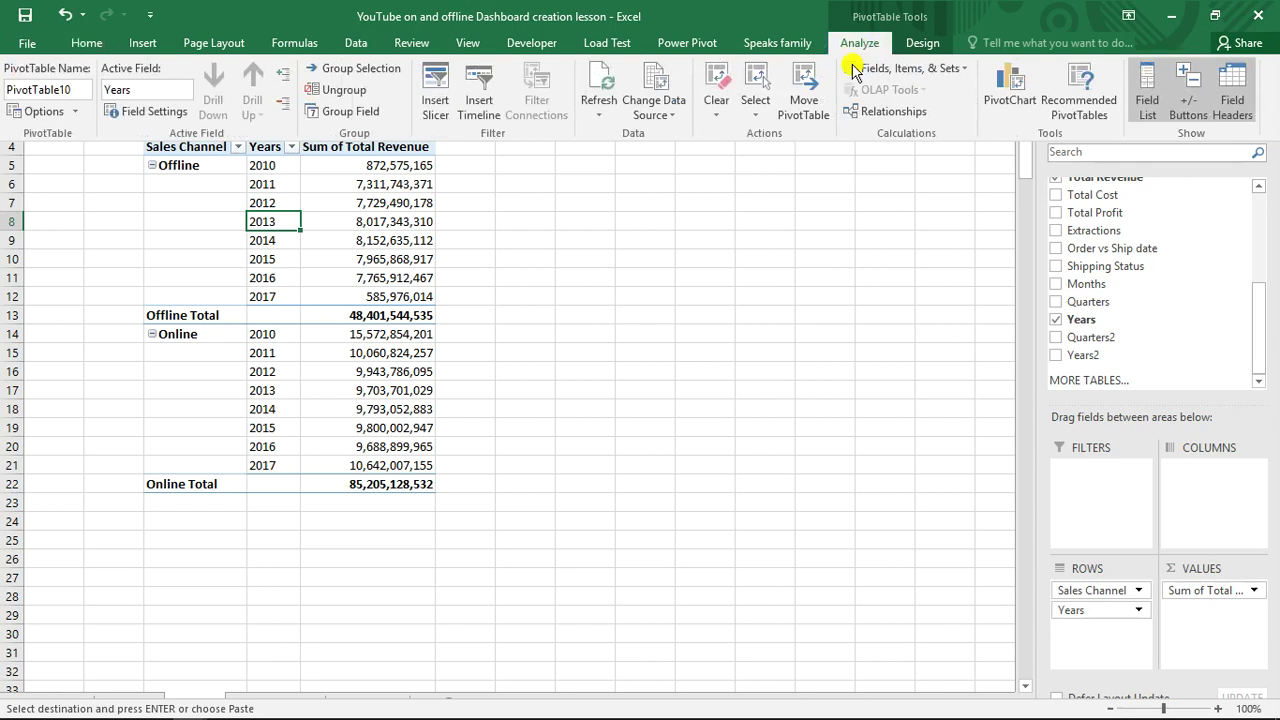
{"action": "left_click", "coordinate": [1013, 100]}
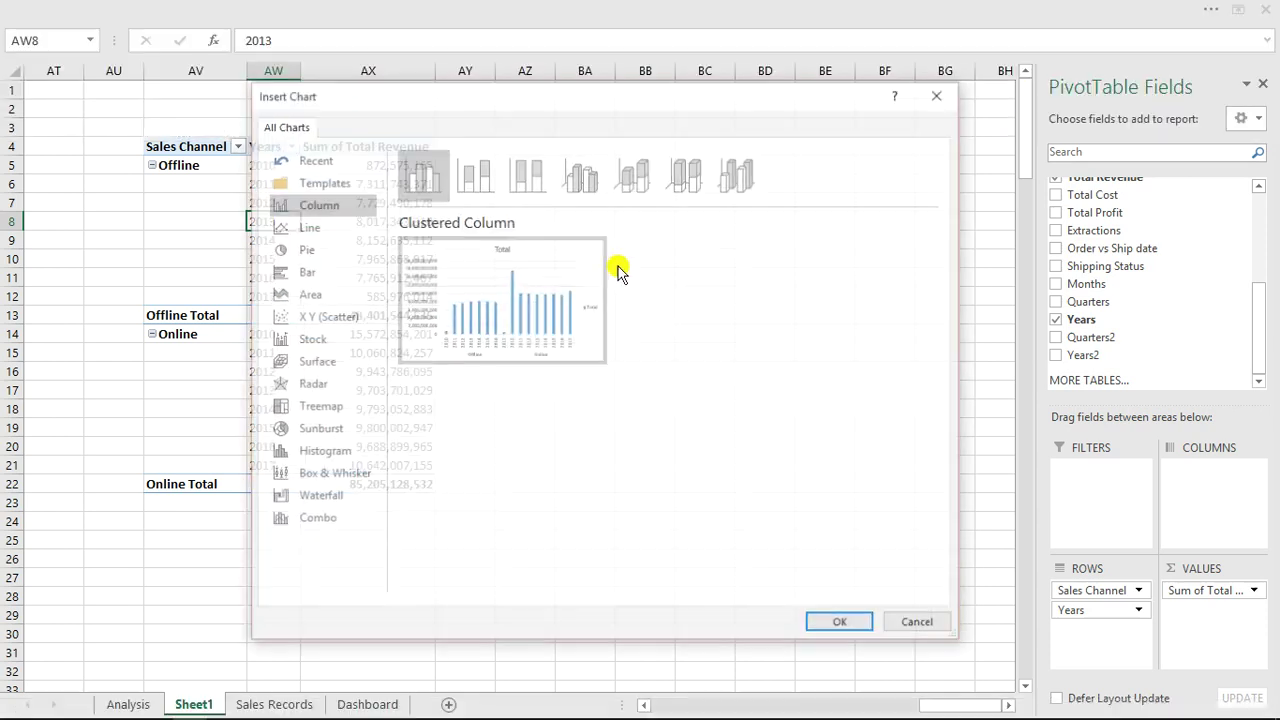
{"action": "mouse_move", "coordinate": [487, 316]}
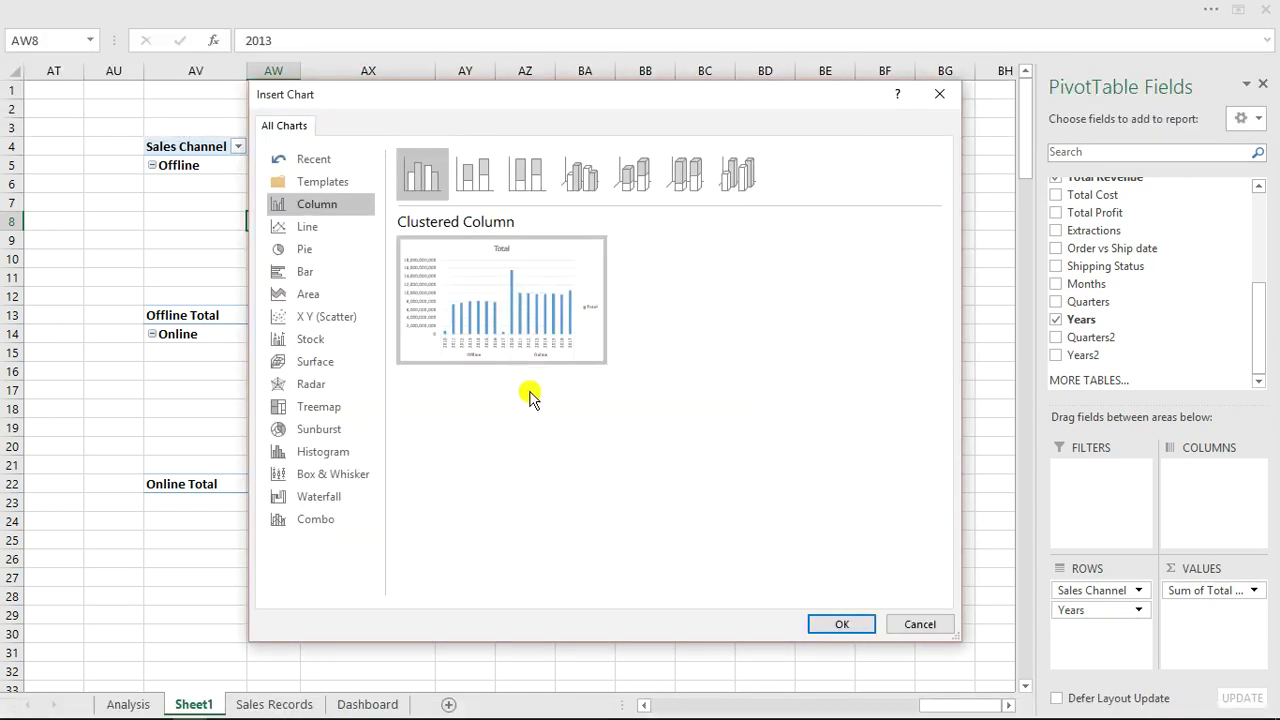
{"action": "left_click", "coordinate": [840, 622]}
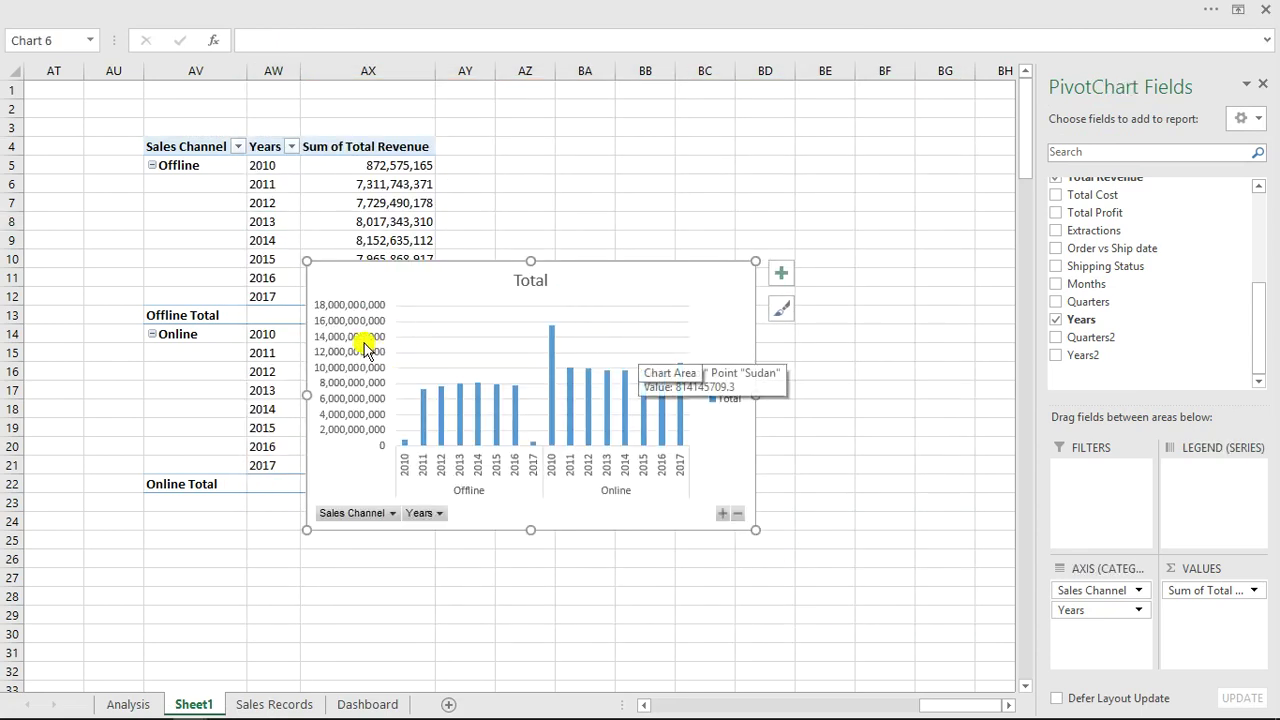
Step: Delete the PivotChart's vertical value axis and hide all of its field buttons
{"action": "left_click", "coordinate": [367, 349]}
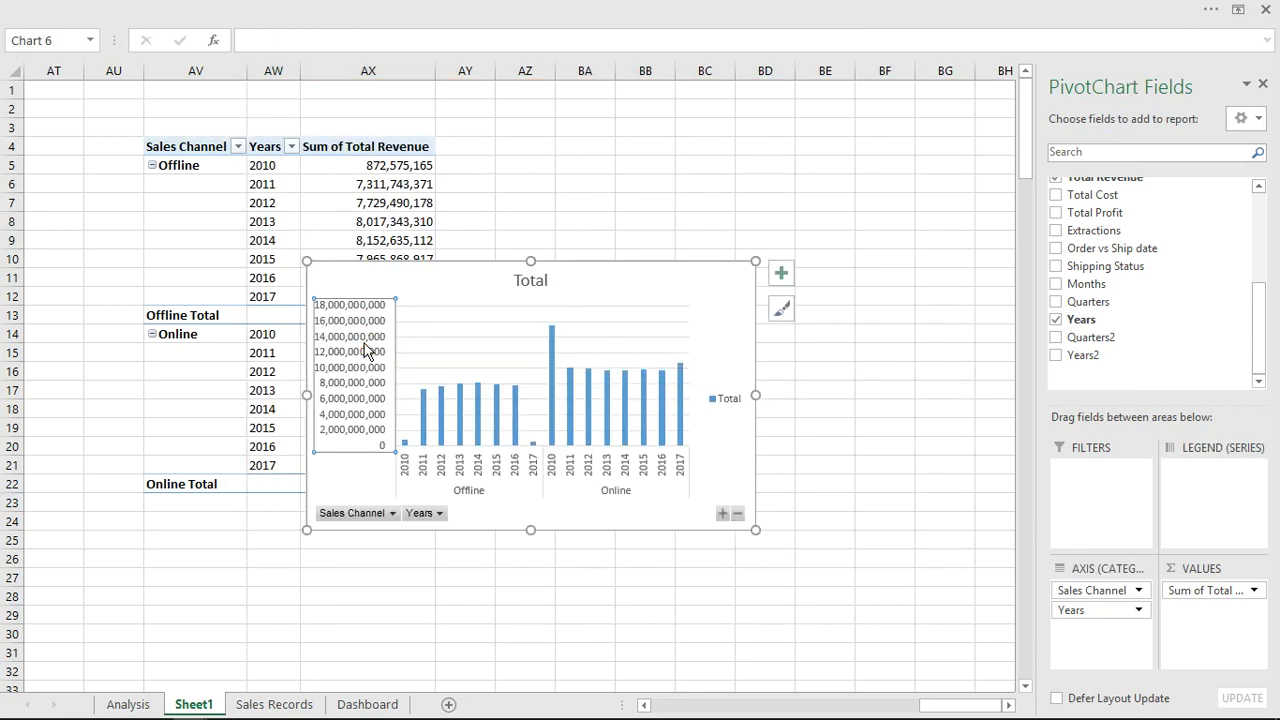
{"action": "key", "text": "Delete"}
{"action": "right_click", "coordinate": [378, 514]}
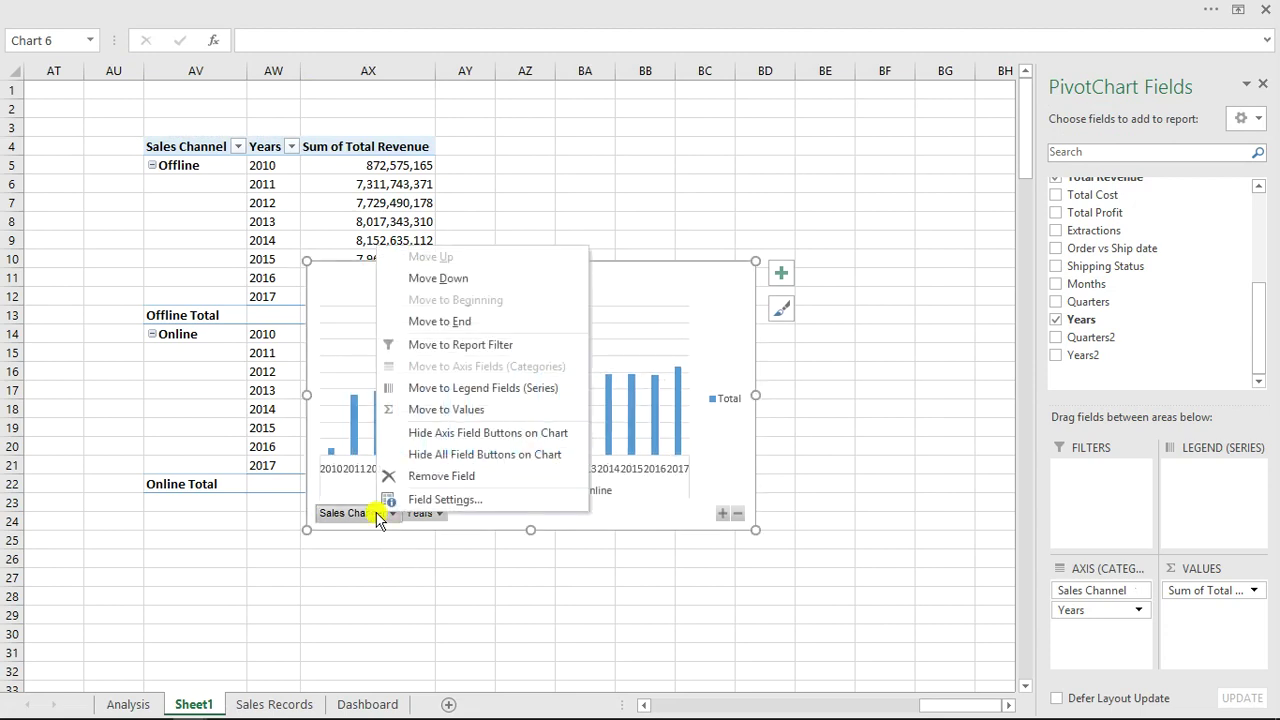
{"action": "left_click", "coordinate": [425, 460]}
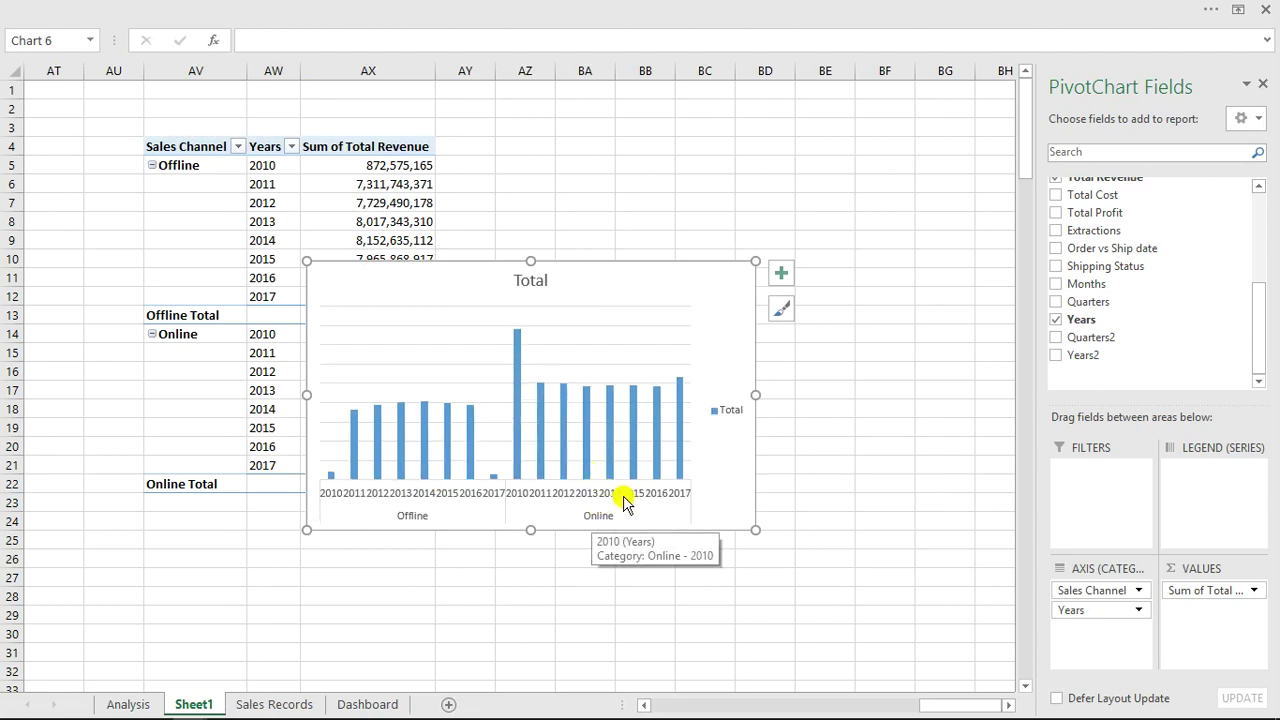
Step: Delete the legend and the Total title from the sales channel PivotChart
{"action": "left_click", "coordinate": [736, 414]}
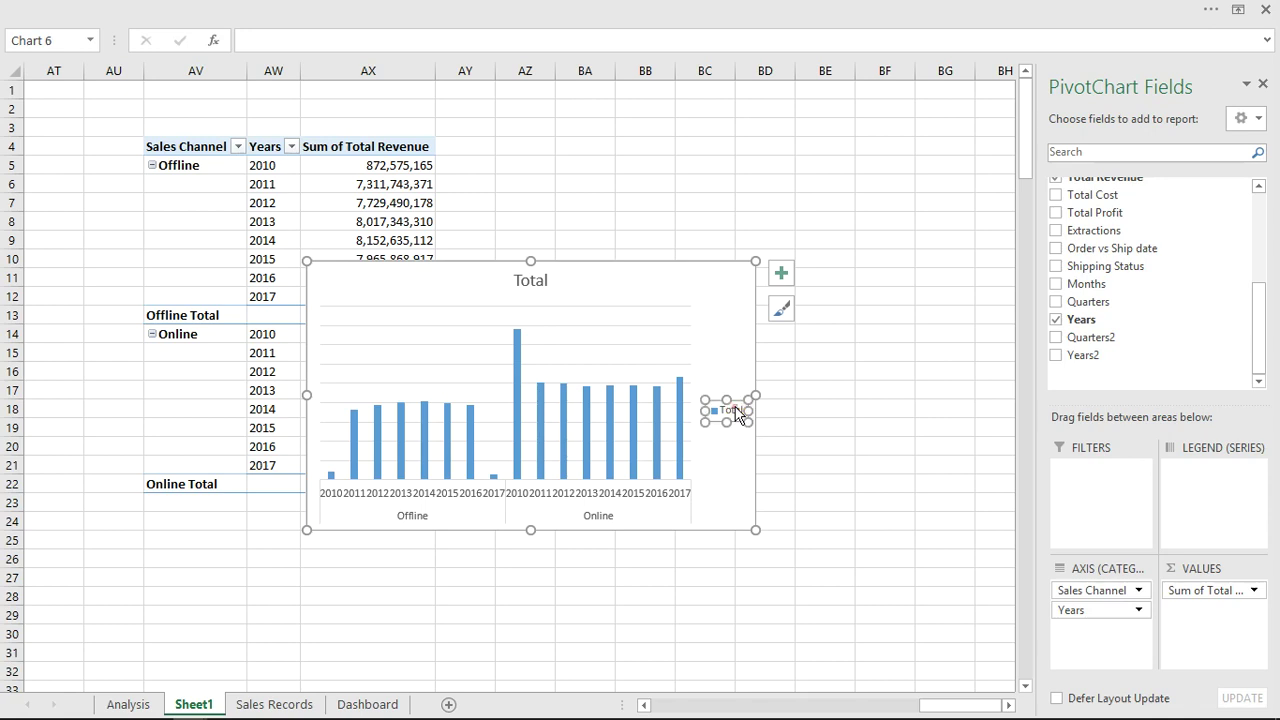
{"action": "key", "text": "Delete"}
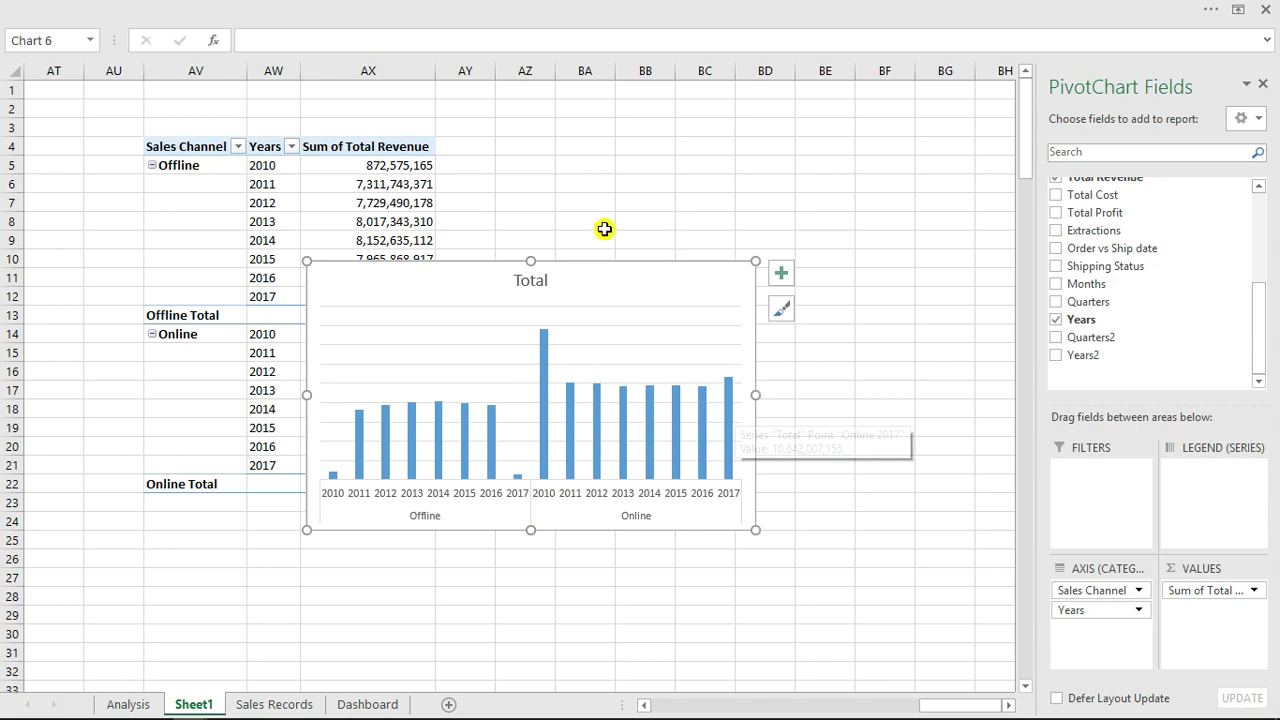
{"action": "left_click", "coordinate": [530, 281]}
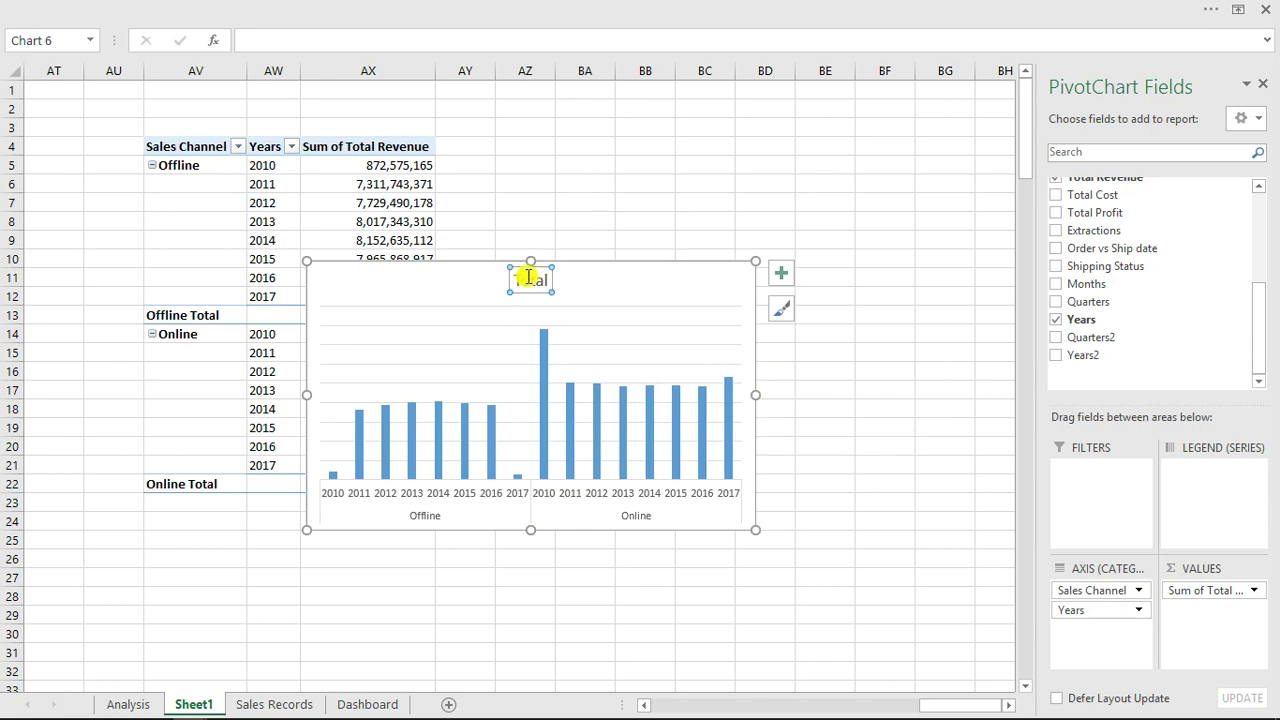
{"action": "key", "text": "Delete"}
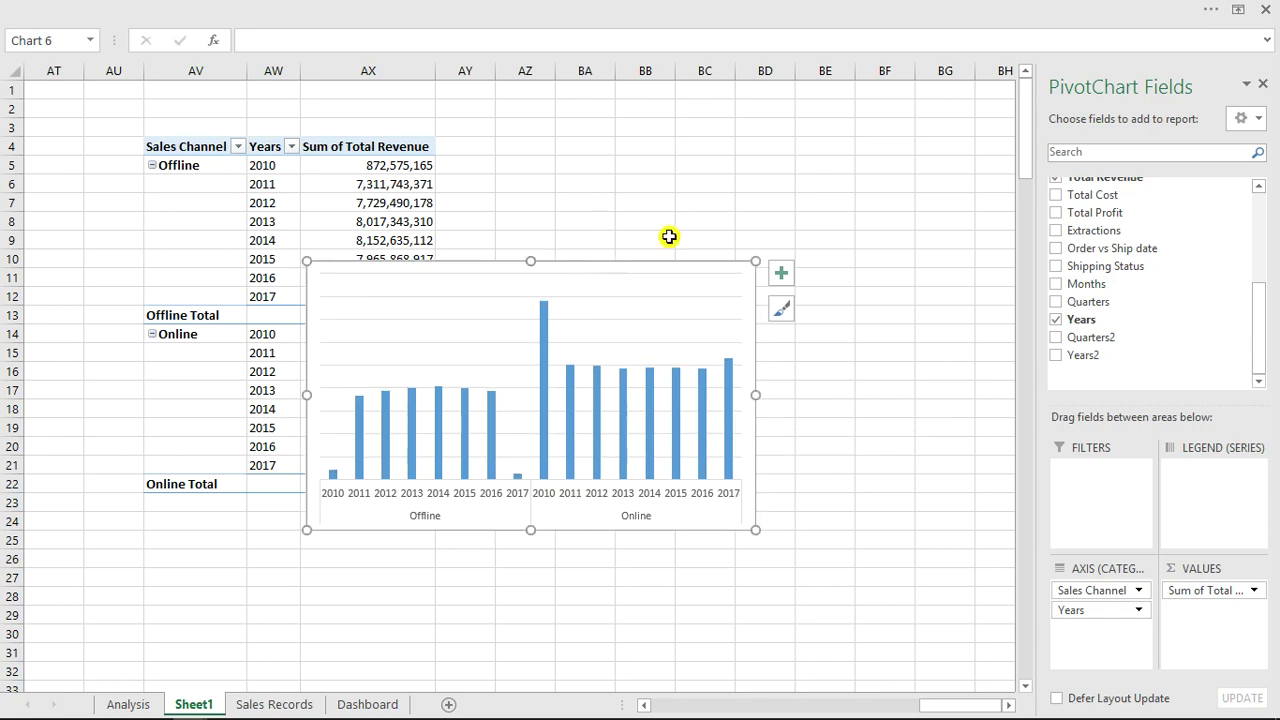
Step: Shrink the PivotChart and move it from Sheet1 to the Dashboard's Sales channel analysis card, below the Offnline sales profit label
{"action": "left_click_drag", "start_coordinate": [754, 265], "coordinate": [641, 374]}
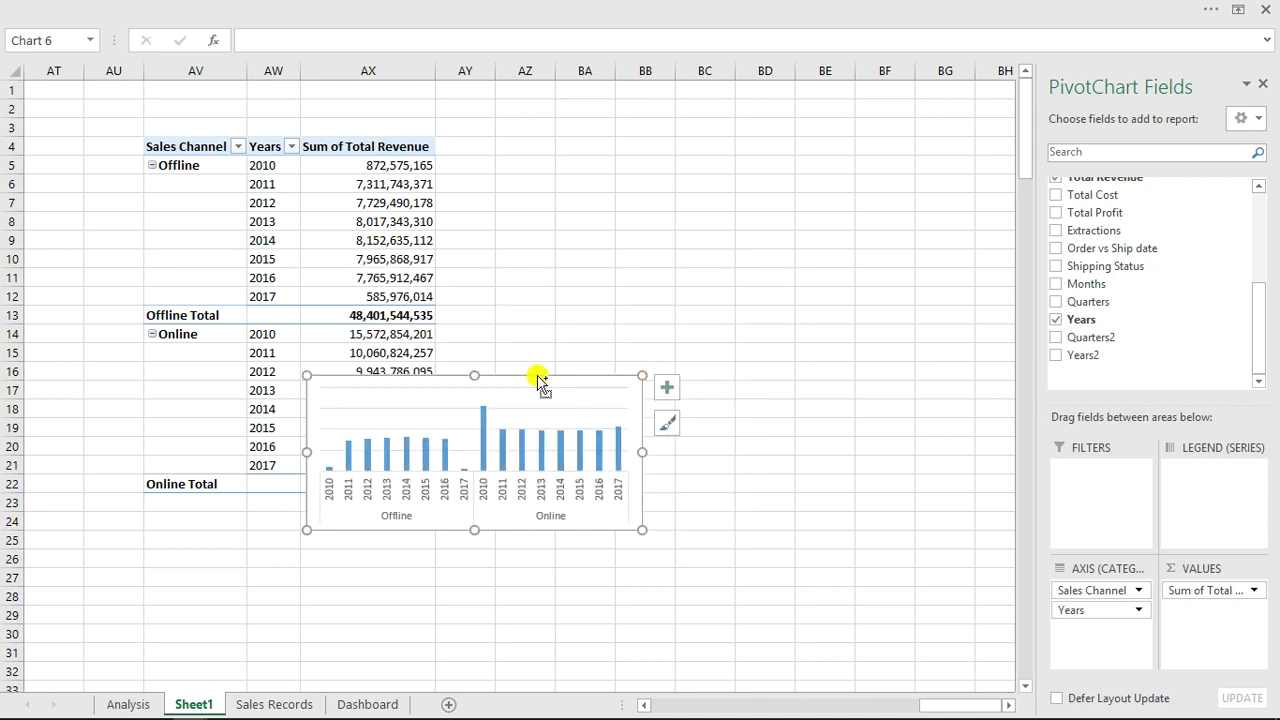
{"action": "key", "text": "ctrl+x"}
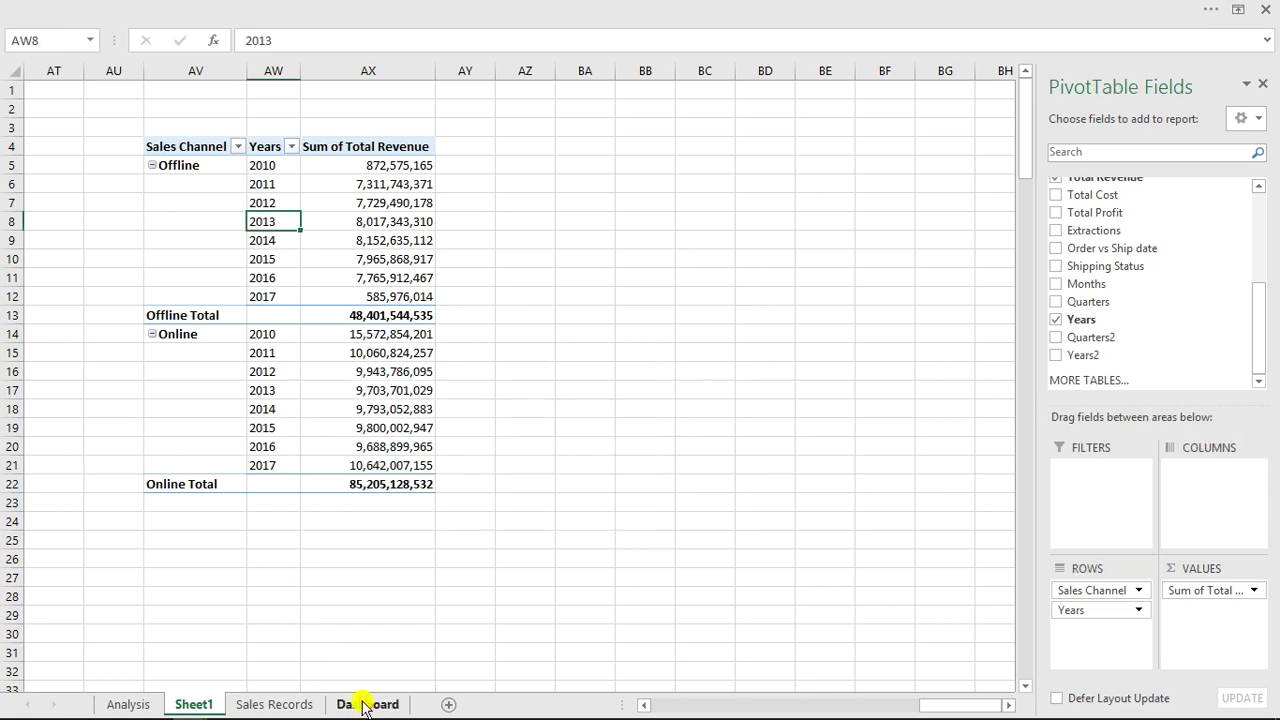
{"action": "left_click", "coordinate": [365, 705]}
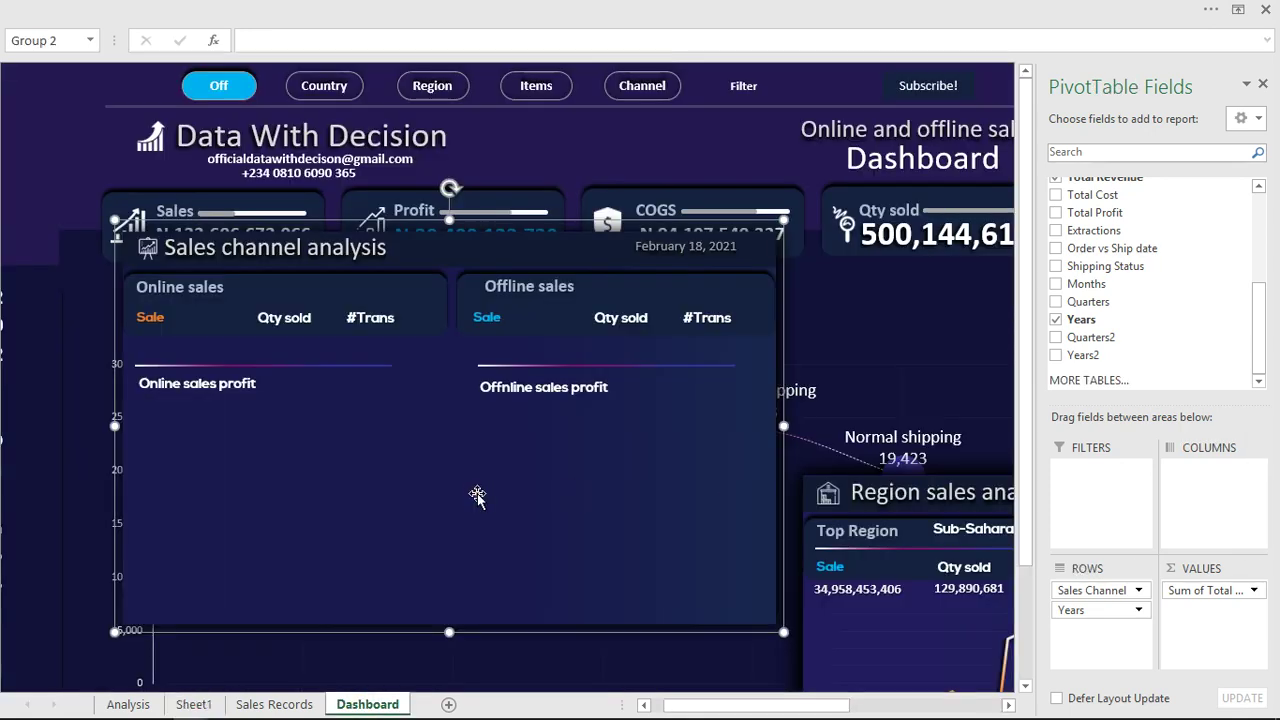
{"action": "left_click", "coordinate": [477, 494]}
{"action": "left_click", "coordinate": [477, 494]}
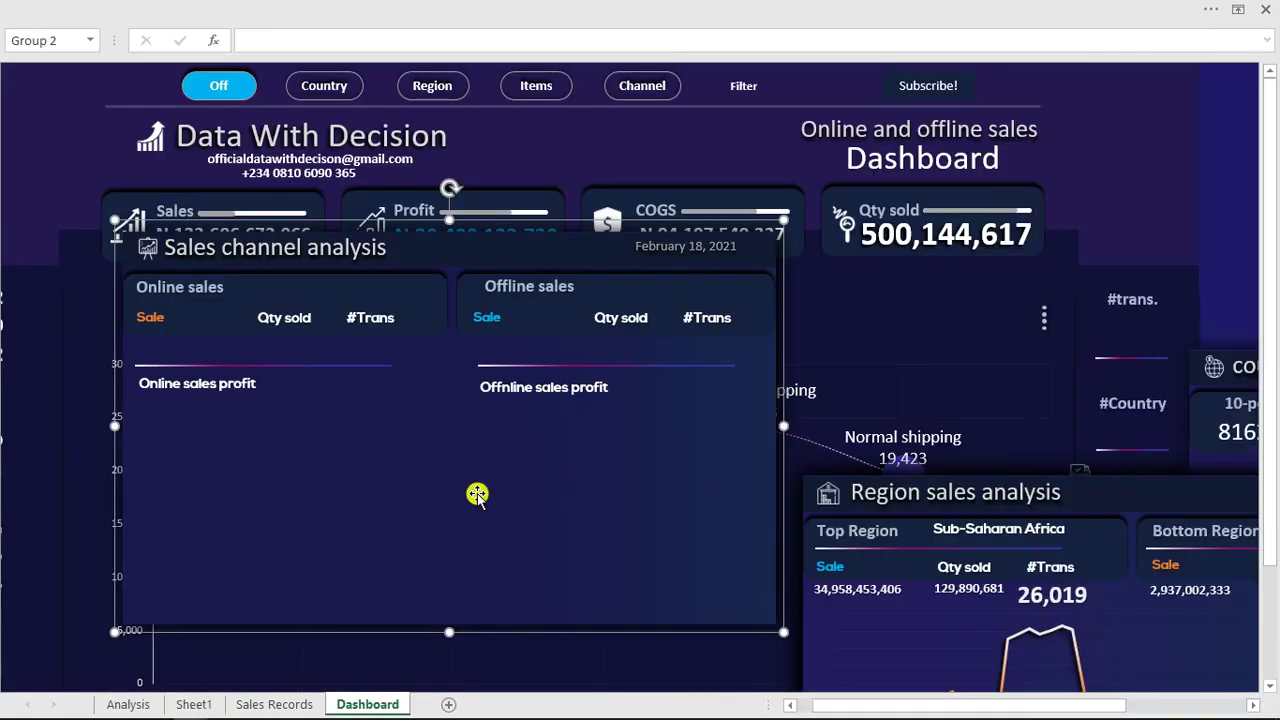
{"action": "left_click", "coordinate": [477, 494]}
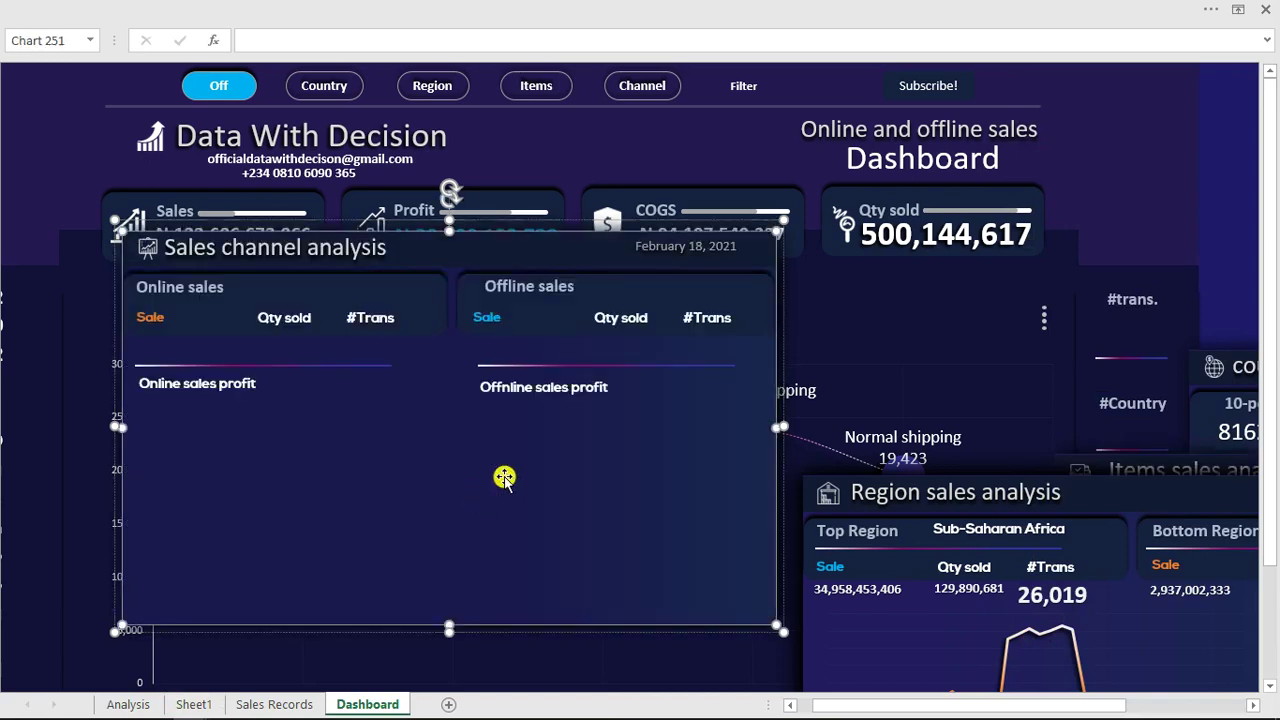
{"action": "key", "text": "ctrl+v"}
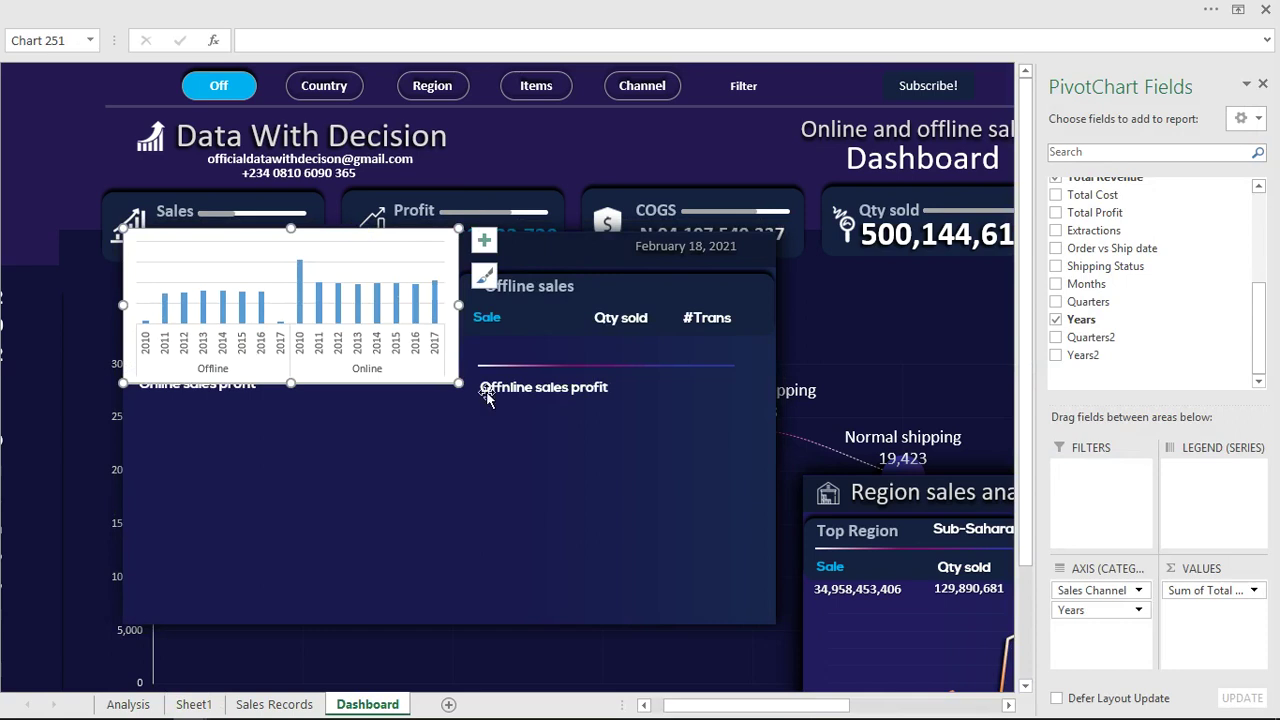
{"action": "left_click_drag", "start_coordinate": [553, 447], "coordinate": [596, 432]}
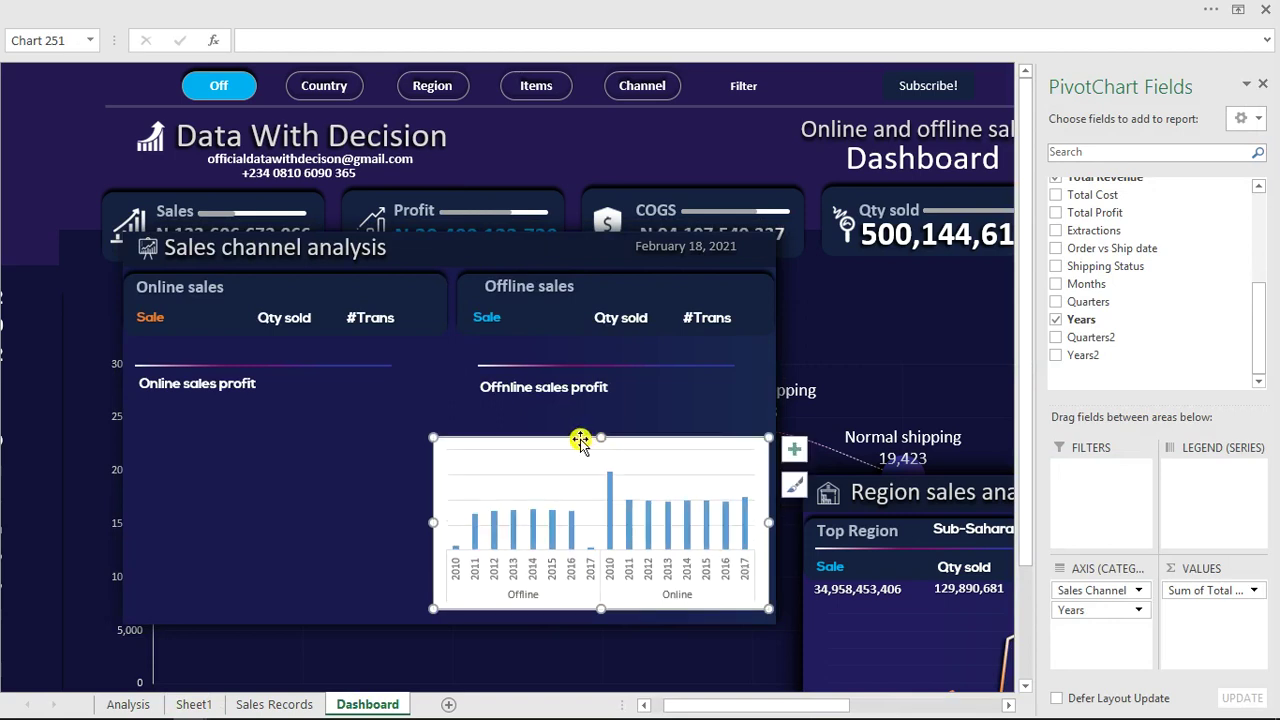
Step: Set the chart area to no fill and no border line, and delete the chart's major gridlines
{"action": "double_click", "coordinate": [580, 442]}
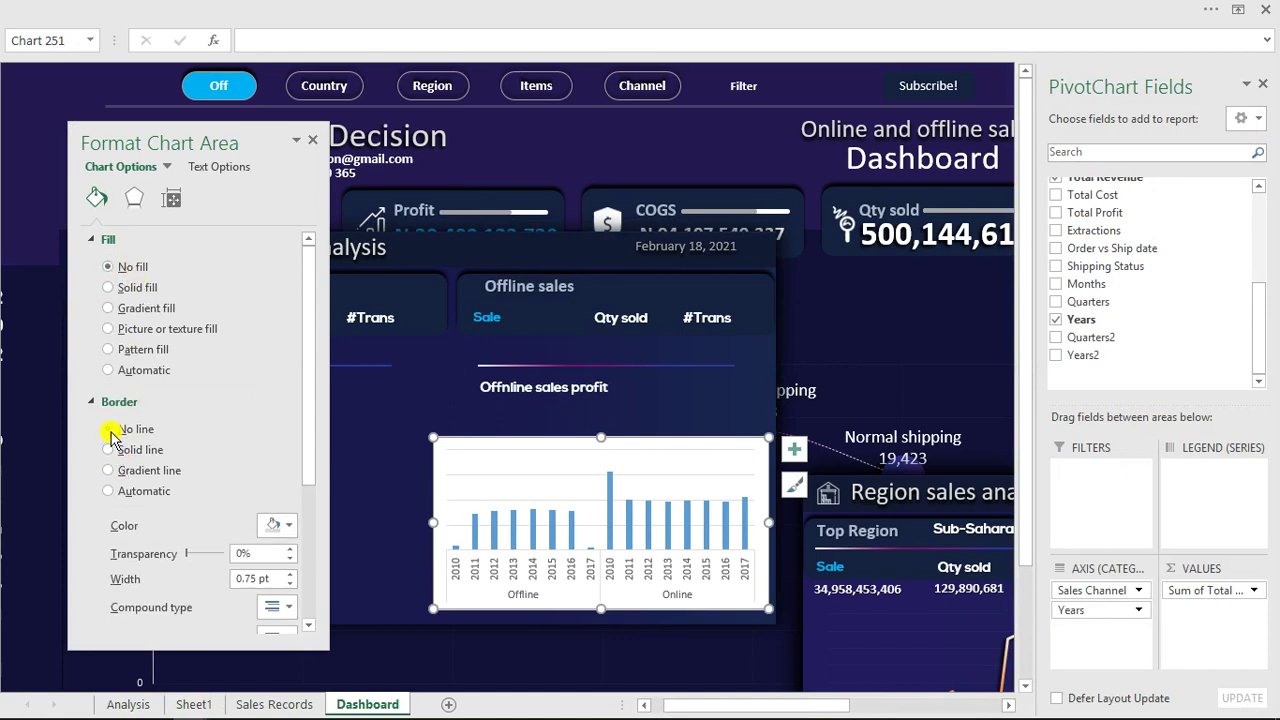
{"action": "left_click", "coordinate": [110, 432]}
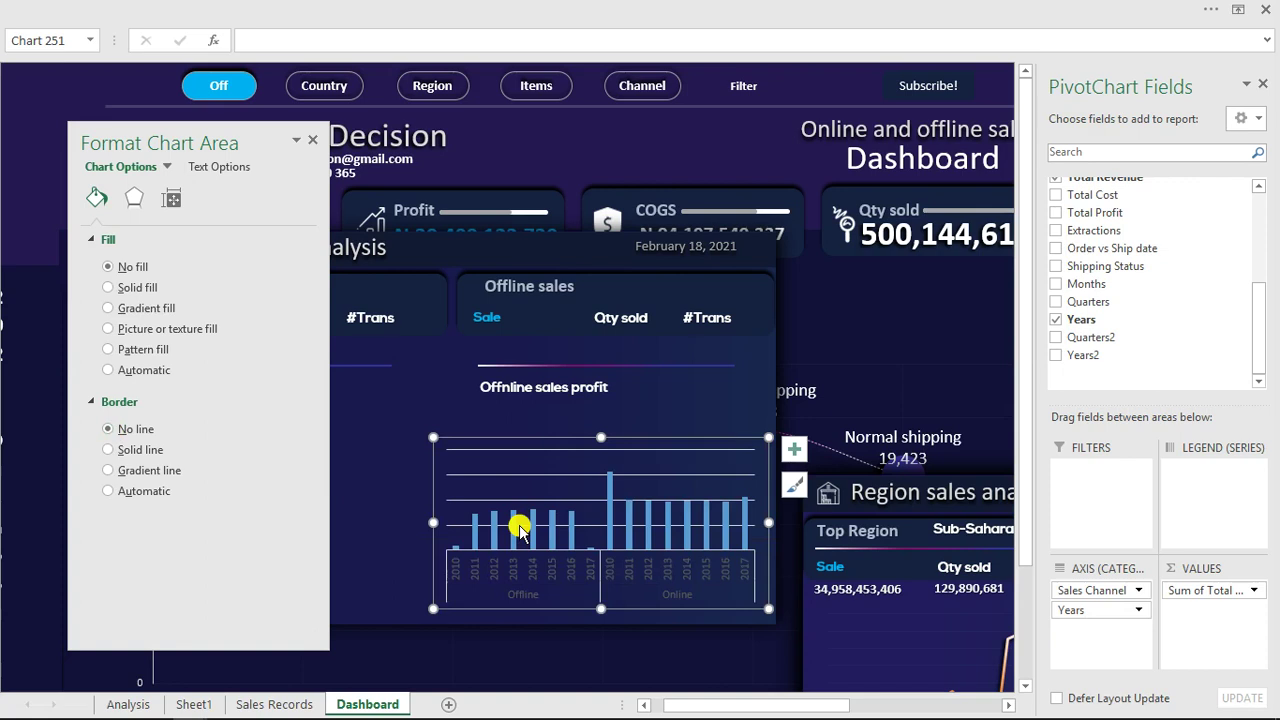
{"action": "left_click", "coordinate": [517, 498]}
{"action": "key", "text": "Delete"}
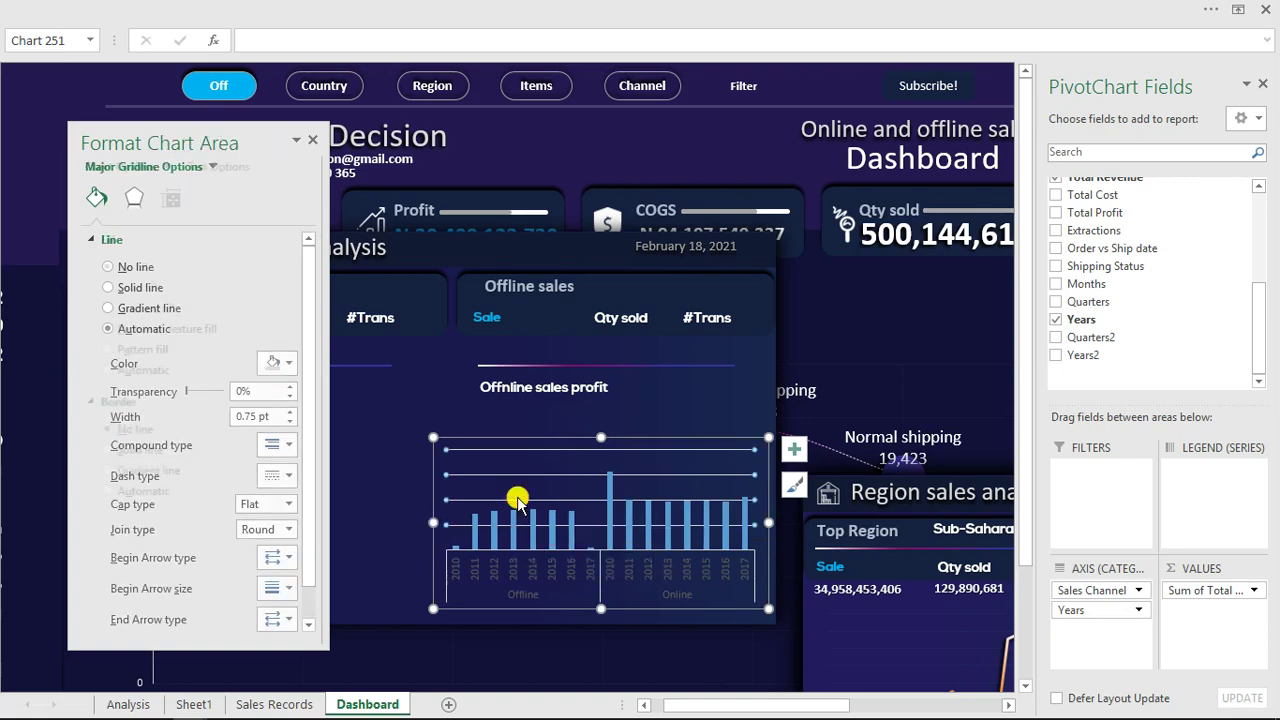
Step: Change the font color of the chart's category axis labels to a light shade from the theme's white column
{"action": "left_click", "coordinate": [542, 562]}
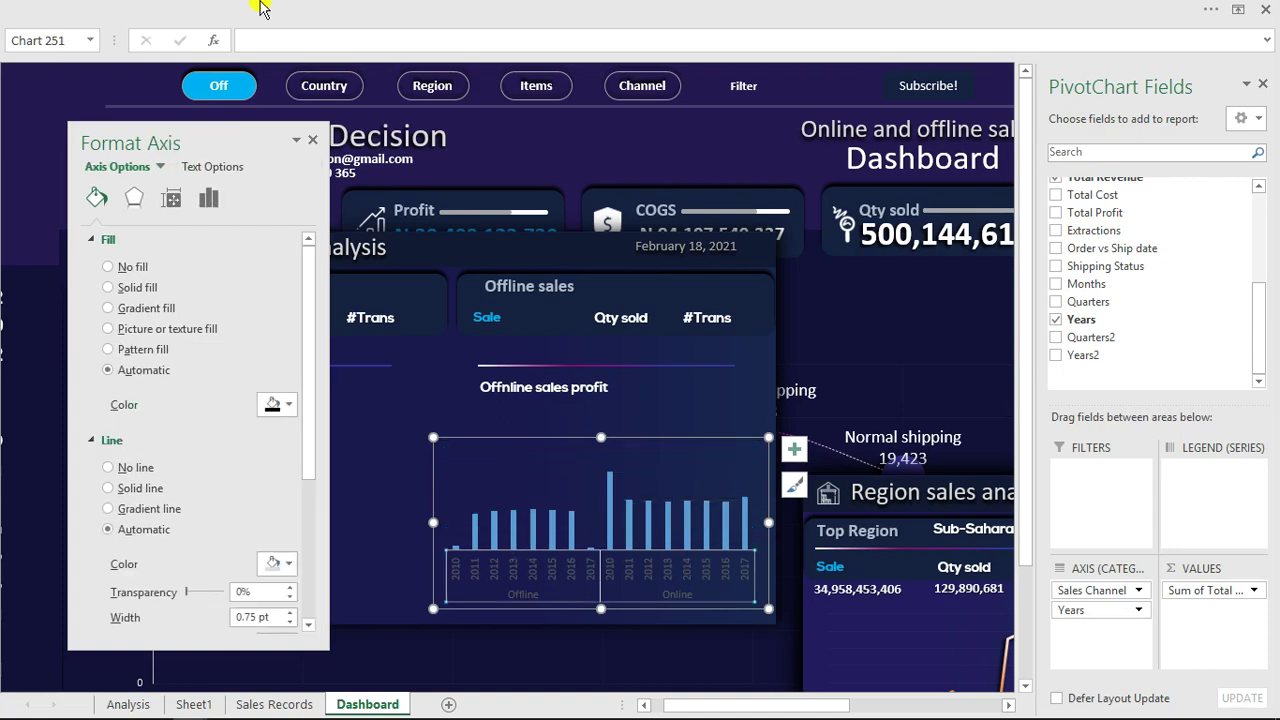
{"action": "left_click", "coordinate": [190, 10]}
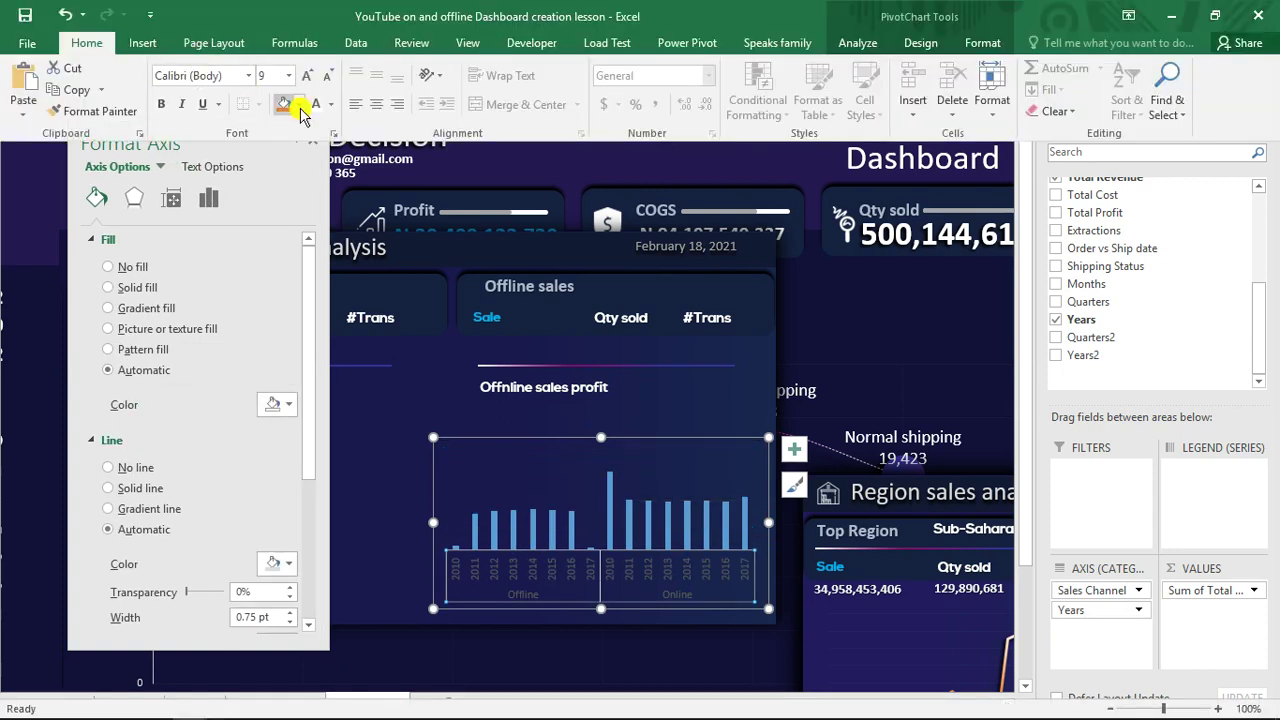
{"action": "left_click", "coordinate": [333, 106]}
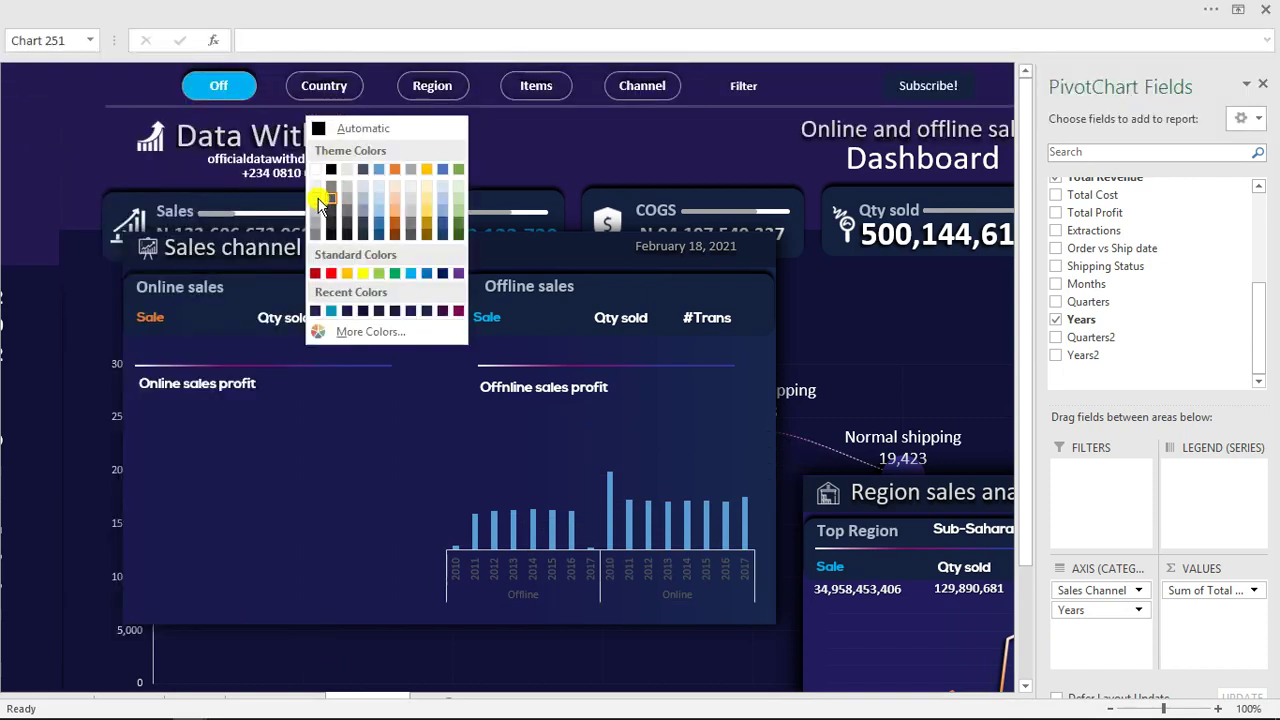
{"action": "left_click", "coordinate": [318, 203]}
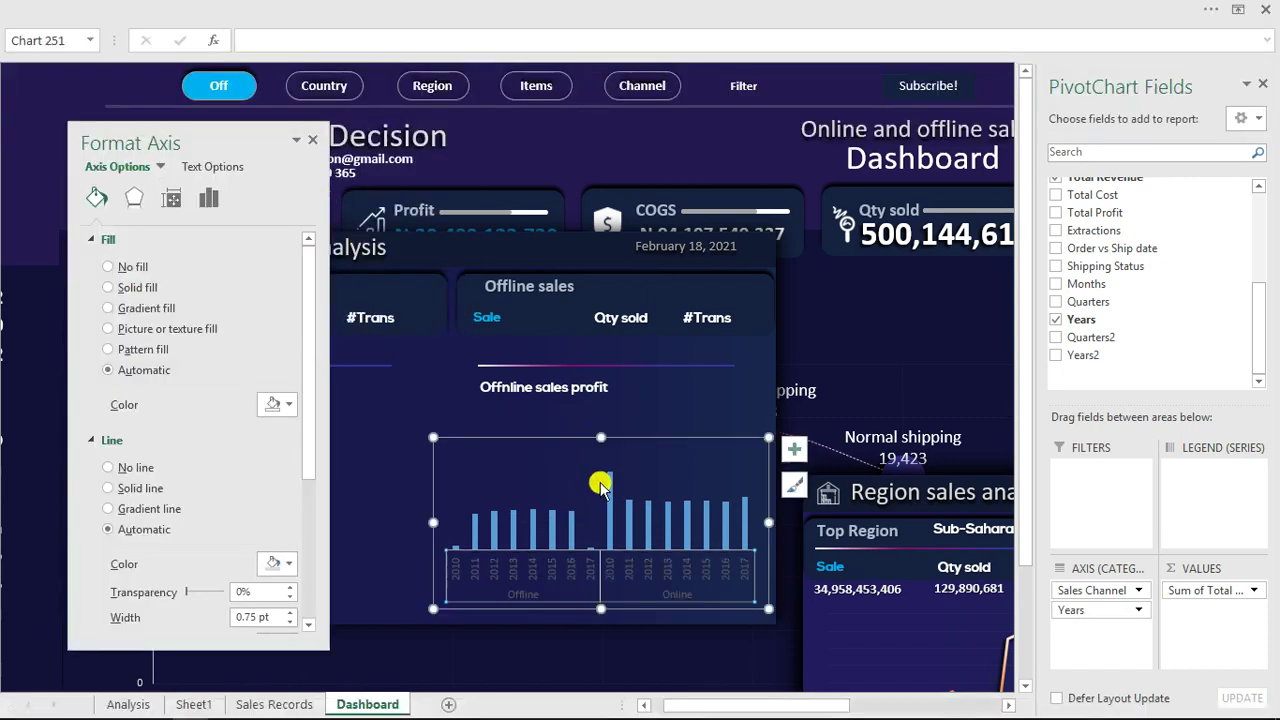
Step: Format the chart's data series with wider columns and a solid light blue fill
{"action": "left_click", "coordinate": [612, 488]}
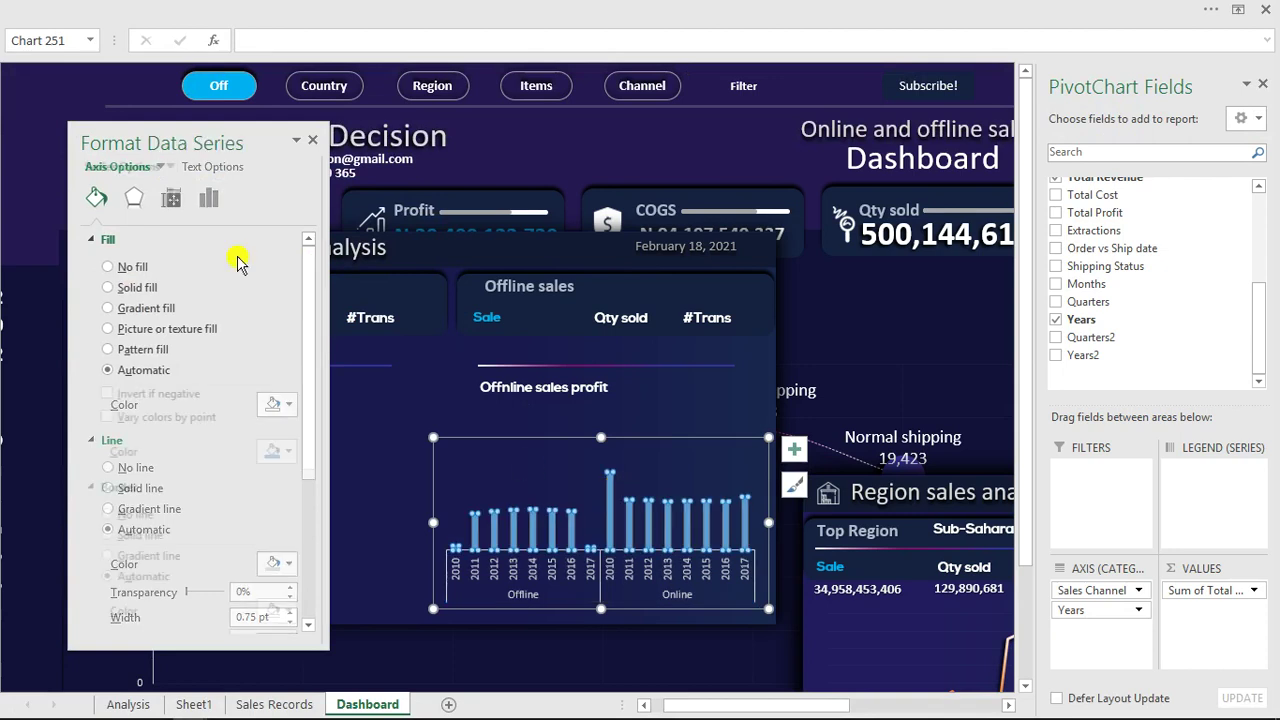
{"action": "left_click", "coordinate": [173, 200]}
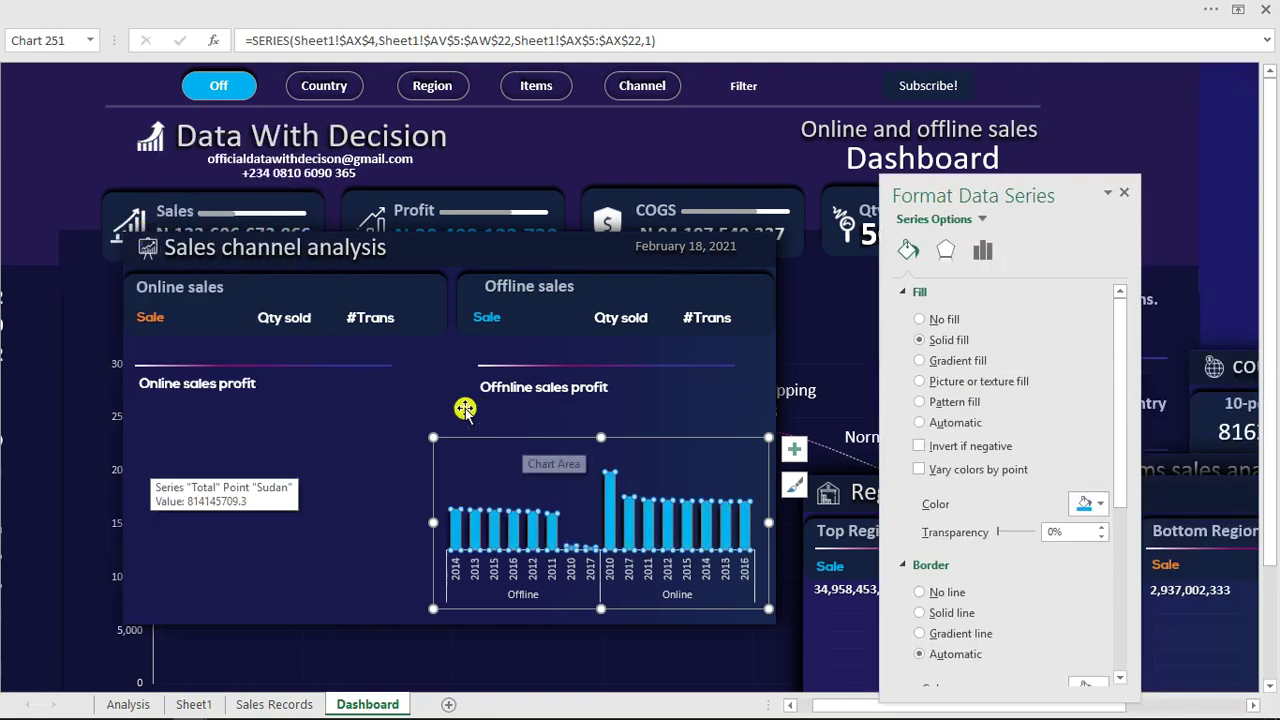
{"action": "left_click", "coordinate": [84, 146]}
Step: Duplicate the Offnline sales profit label in the Sales channel analysis card
{"action": "left_click", "coordinate": [524, 385]}
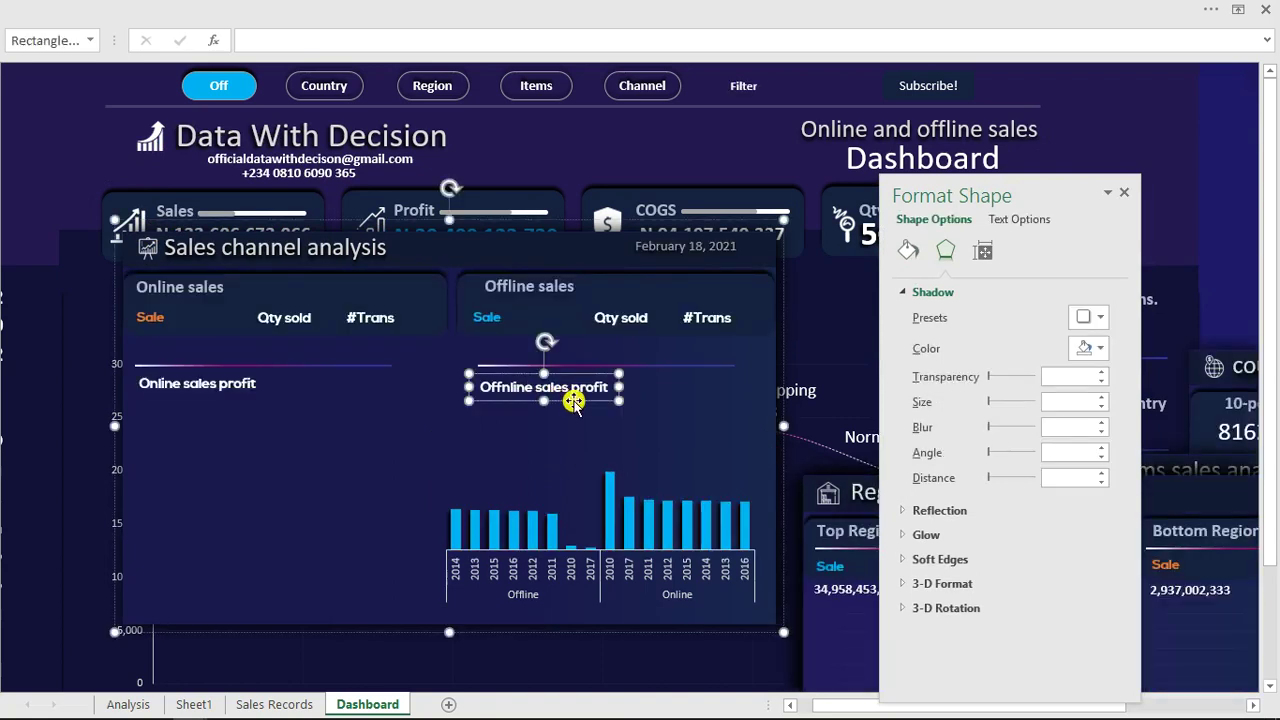
{"action": "key", "text": "ctrl+d"}
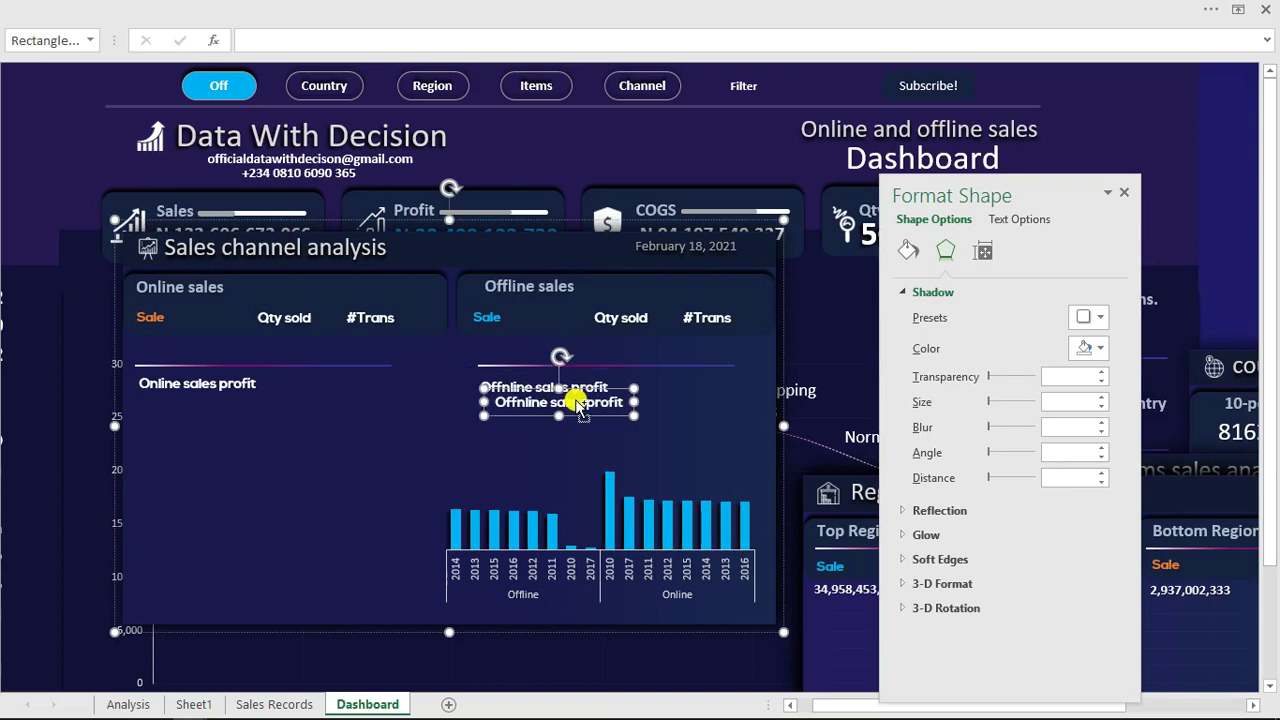
Step: Move the duplicated label above the chart's Offline columns, and undo that move
{"action": "left_click_drag", "start_coordinate": [580, 418], "coordinate": [542, 472]}
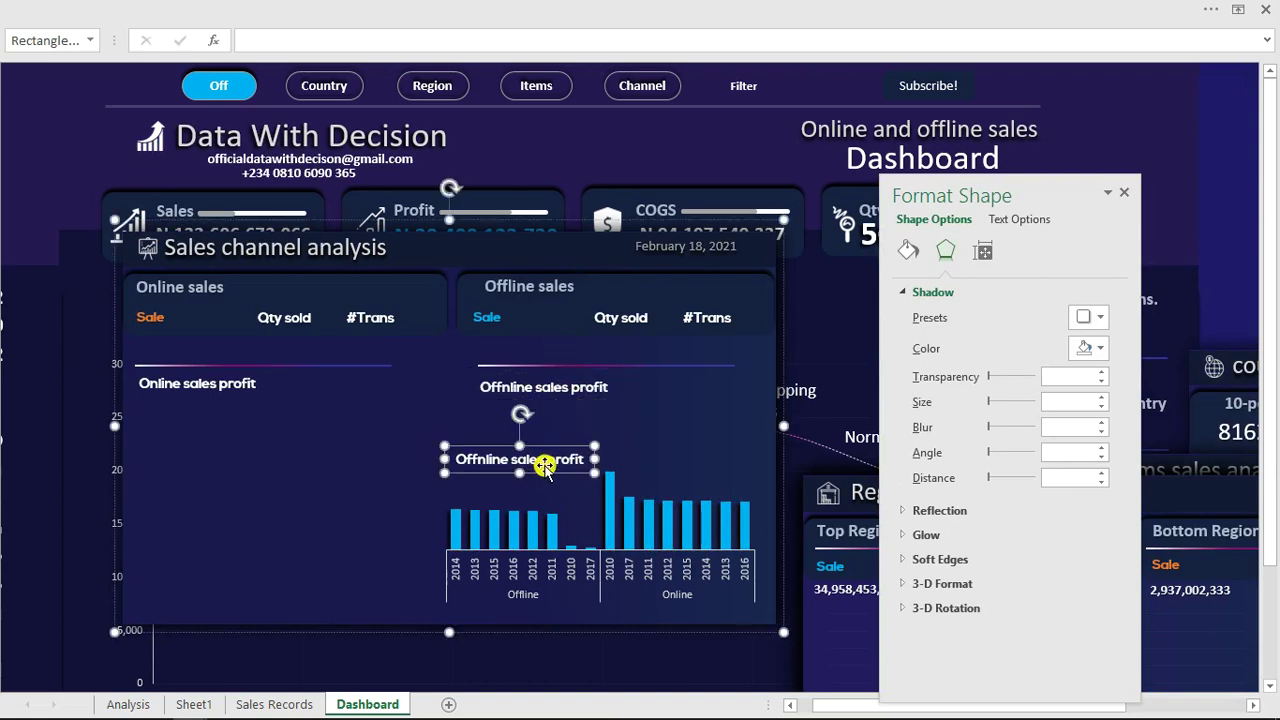
{"action": "left_click", "coordinate": [541, 460]}
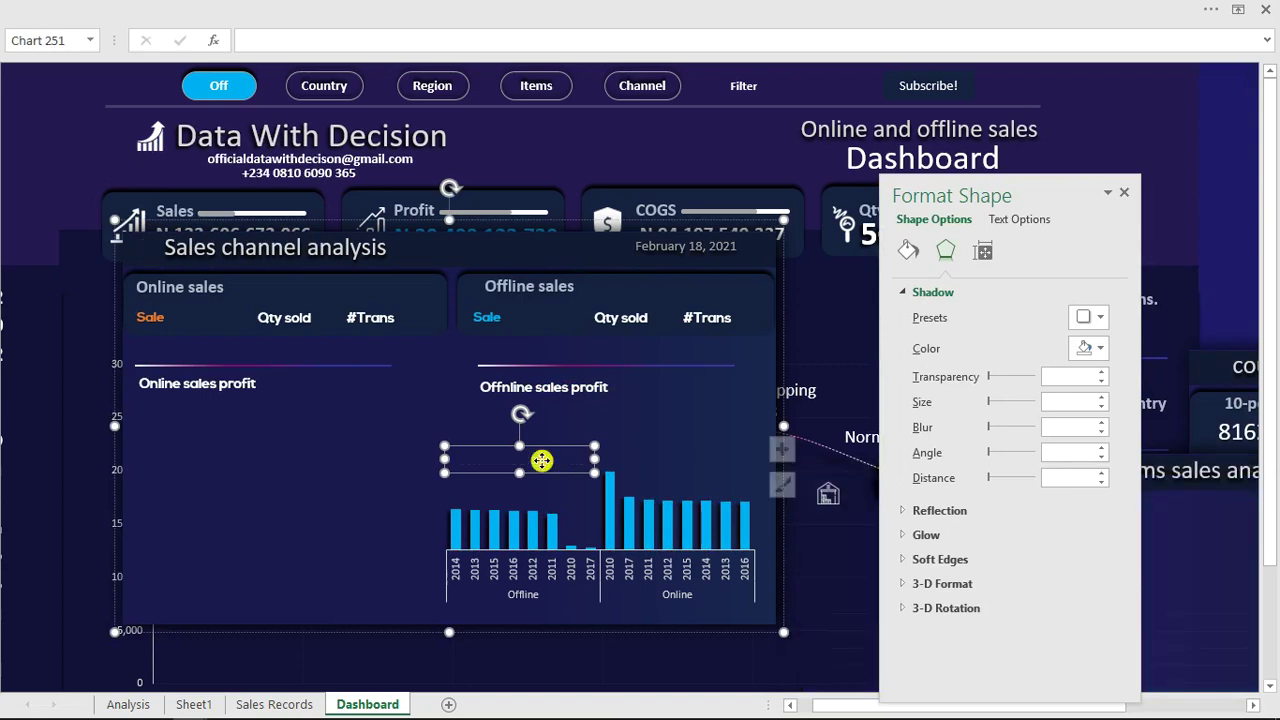
{"action": "left_click", "coordinate": [543, 460]}
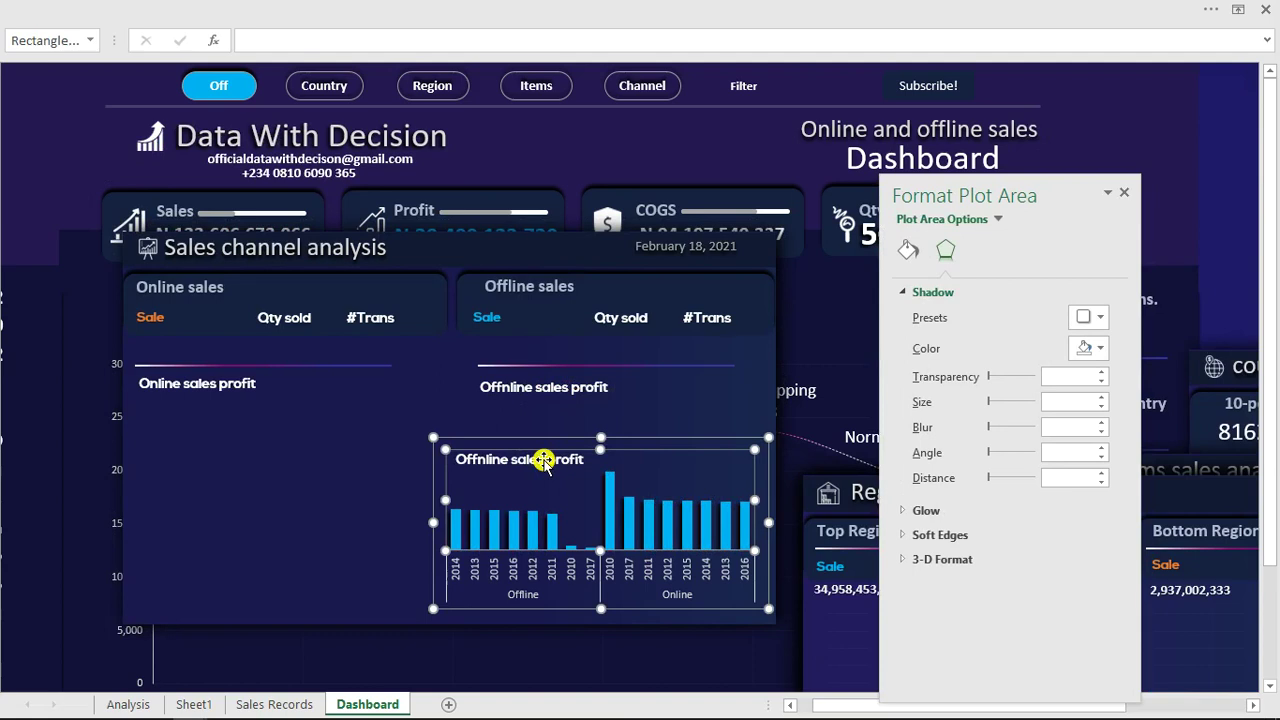
{"action": "key", "text": "ctrl+z"}
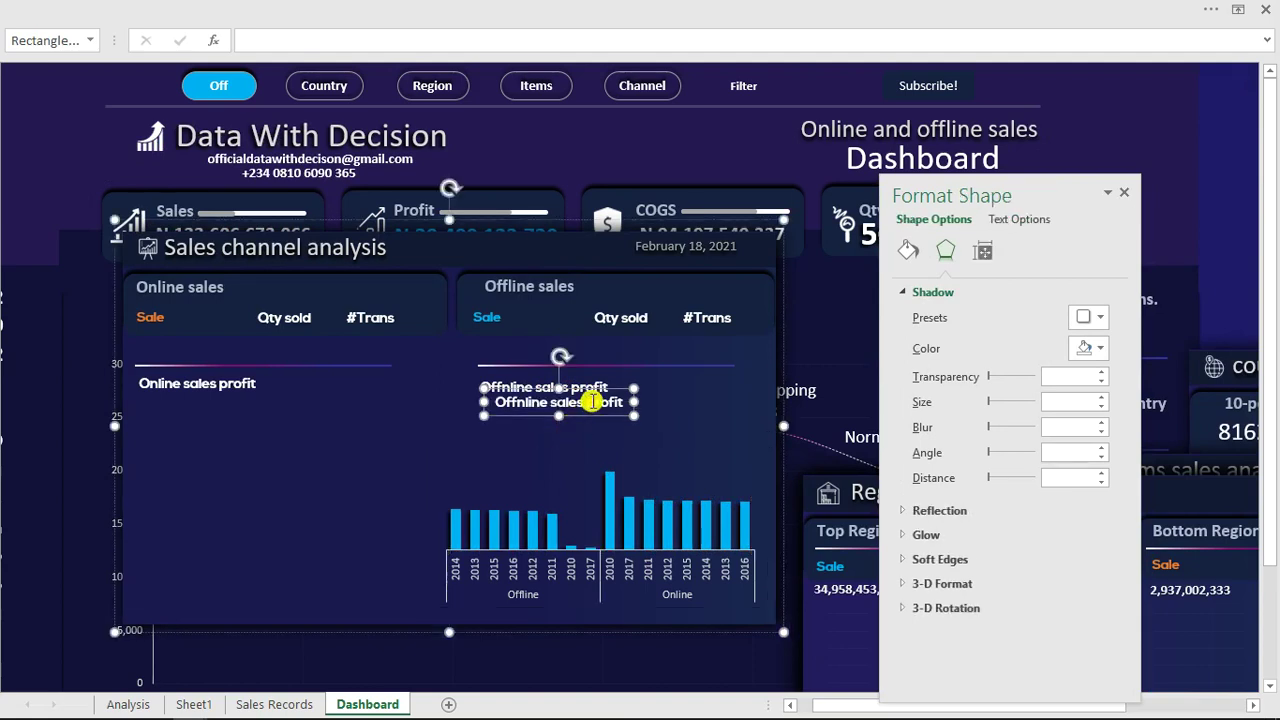
Step: Replace the duplicated label's text in the Sales channel analysis card with "off and online sales view"
{"action": "left_click_drag", "start_coordinate": [581, 402], "coordinate": [522, 402]}
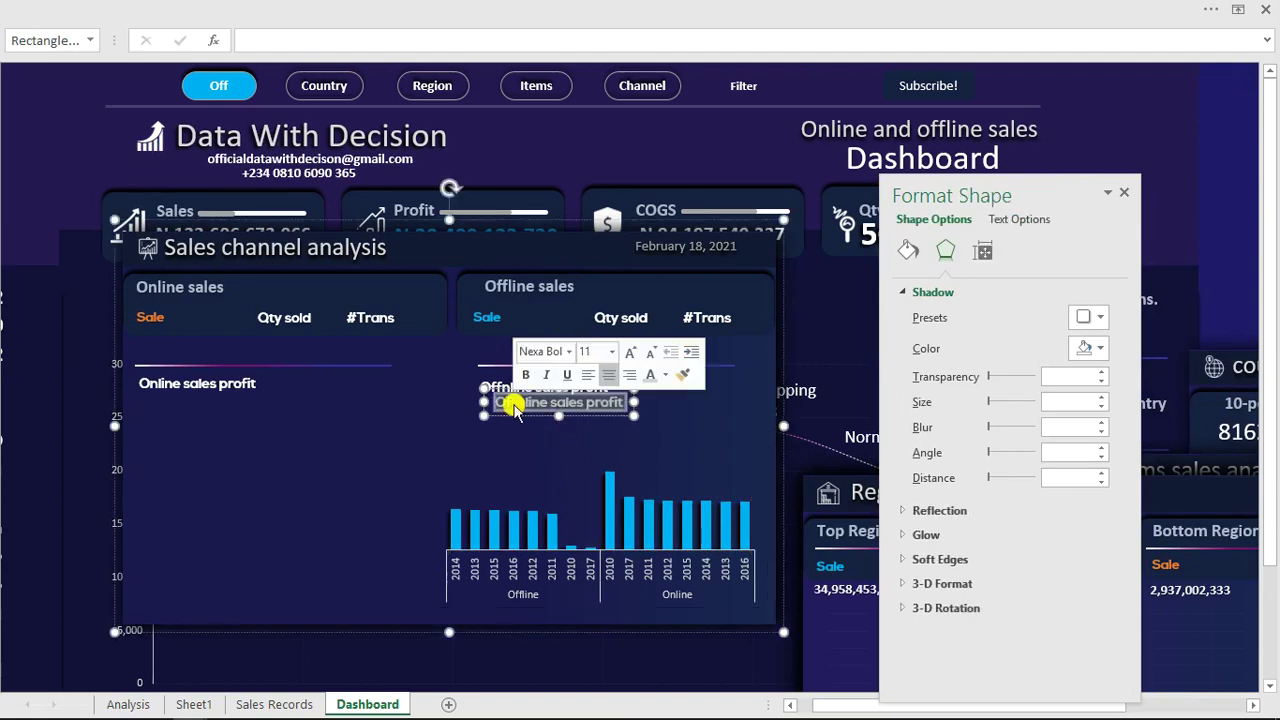
{"action": "type", "text": "O"}
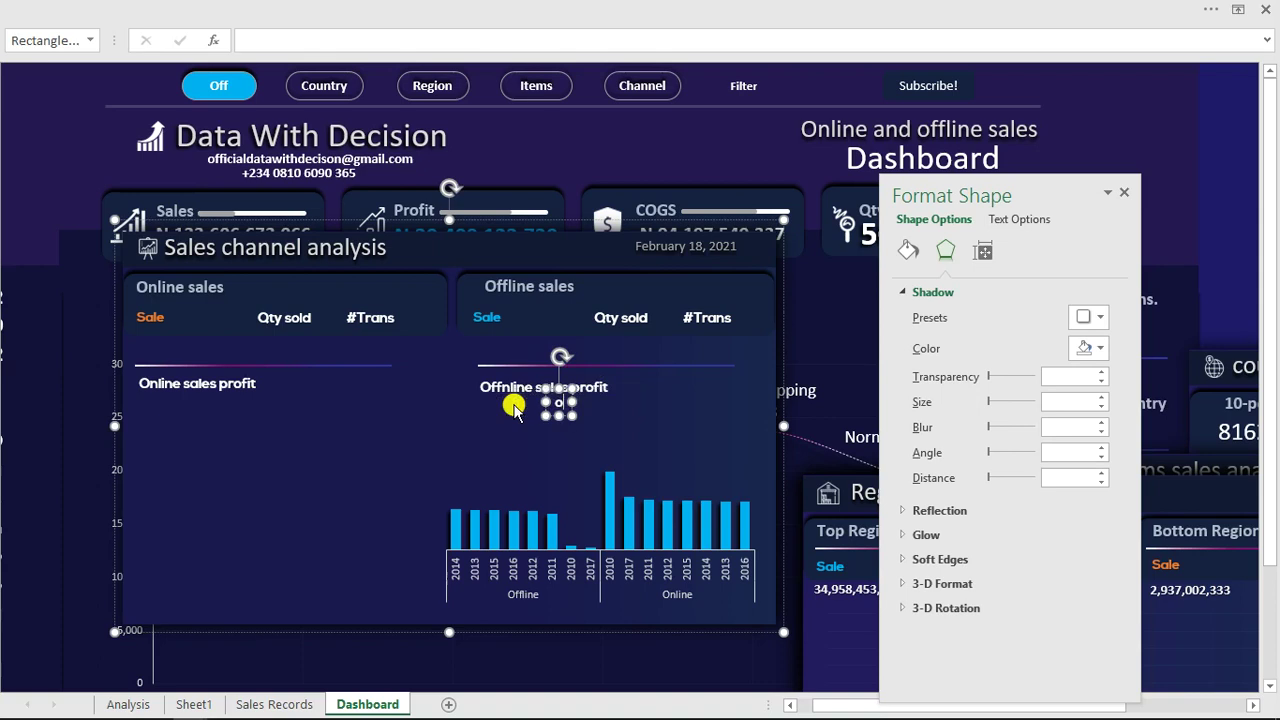
{"action": "type", "text": "f an"}
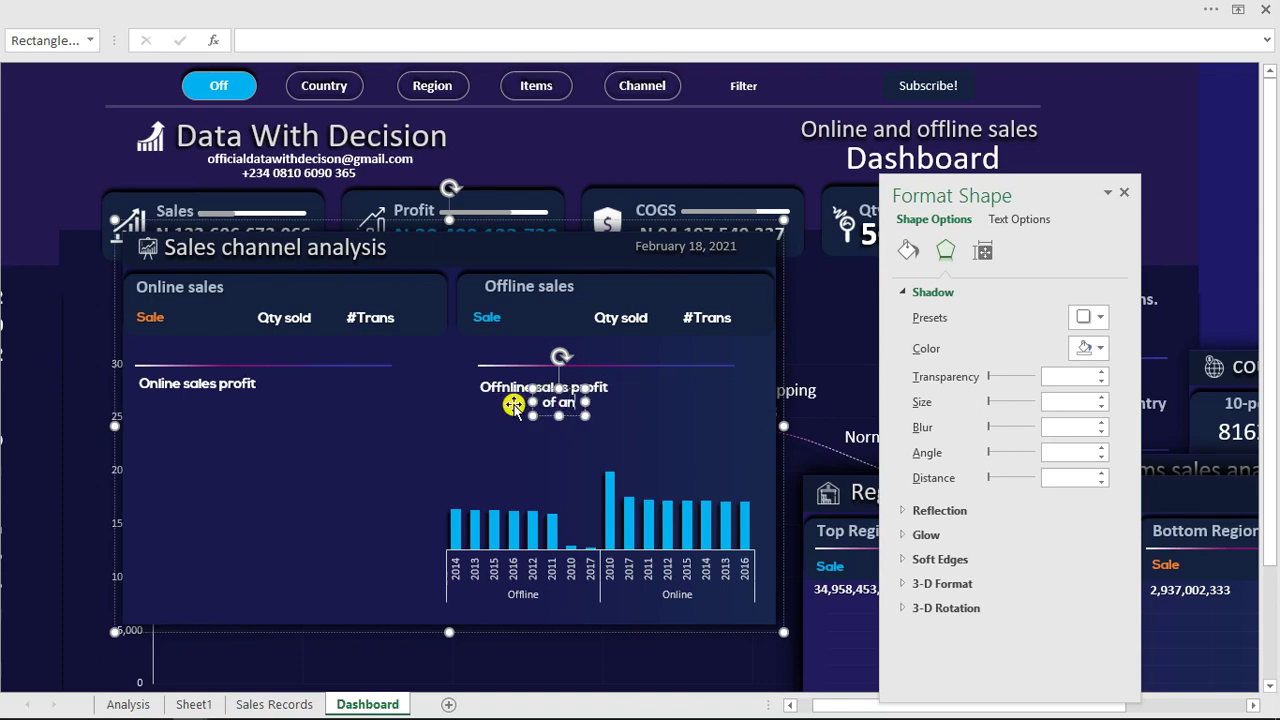
{"action": "key", "text": "BackSpace"}
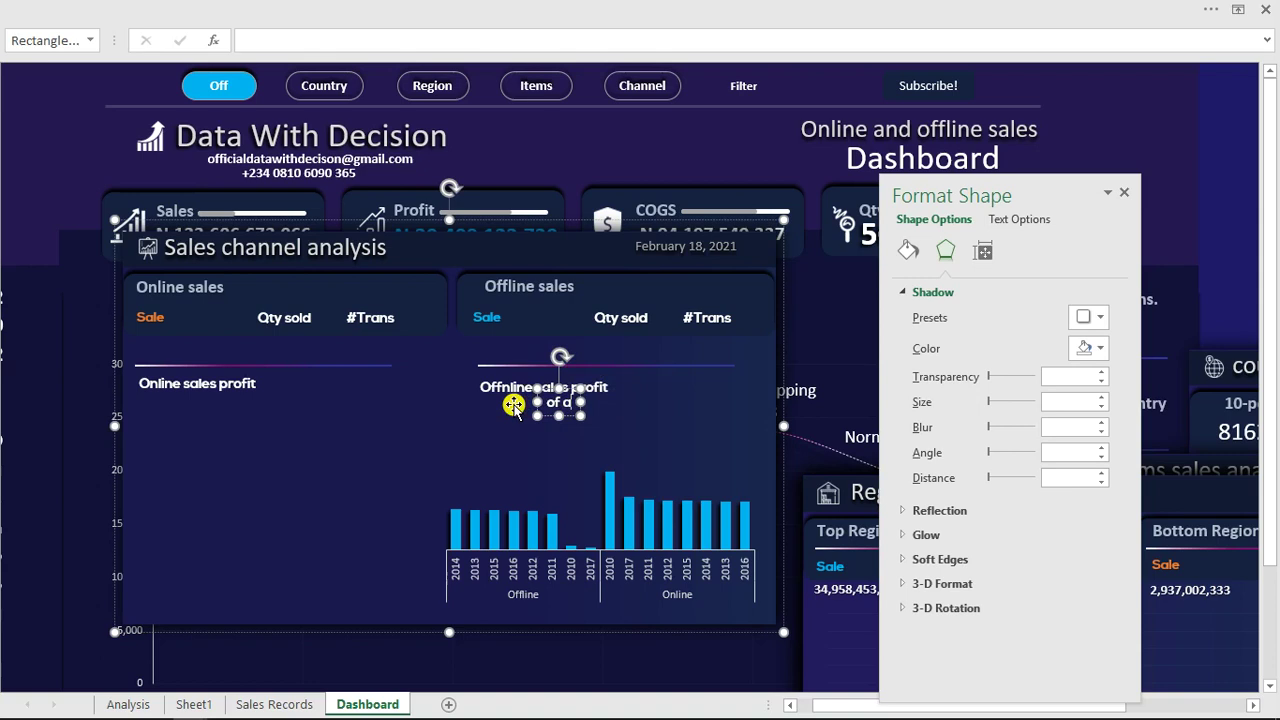
{"action": "key", "text": "BackSpace"}
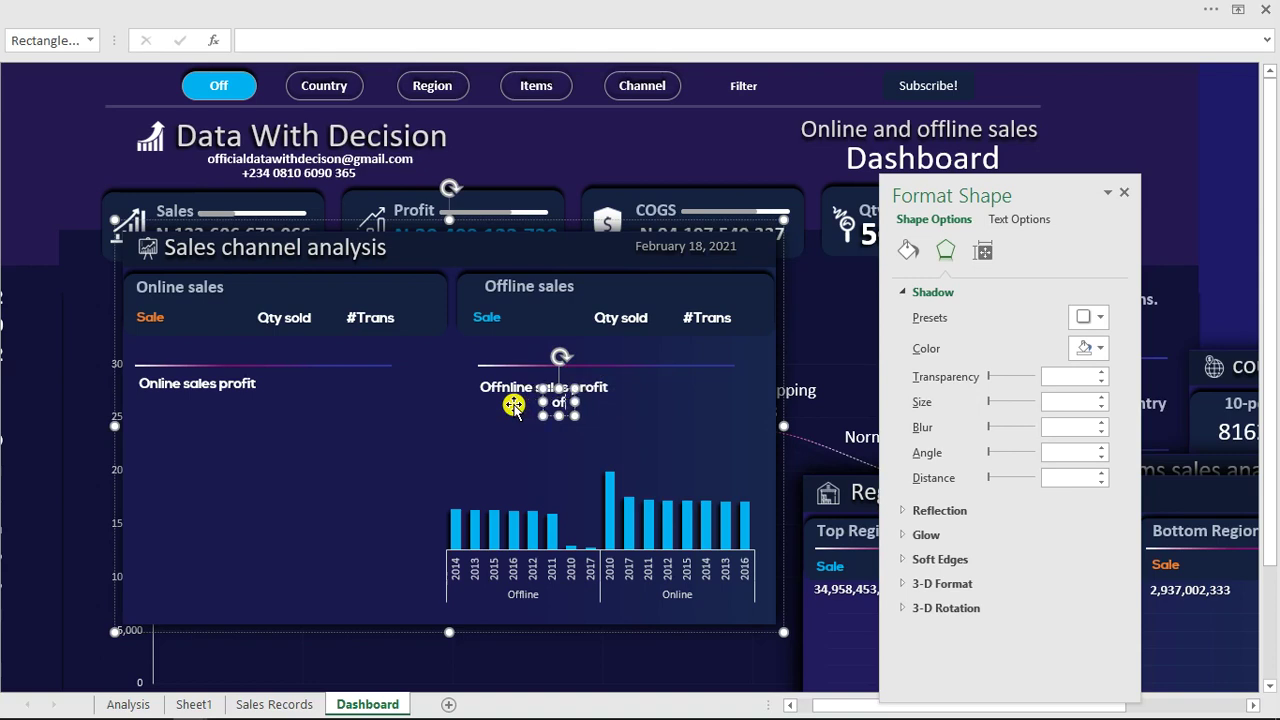
{"action": "key", "text": "BackSpace"}
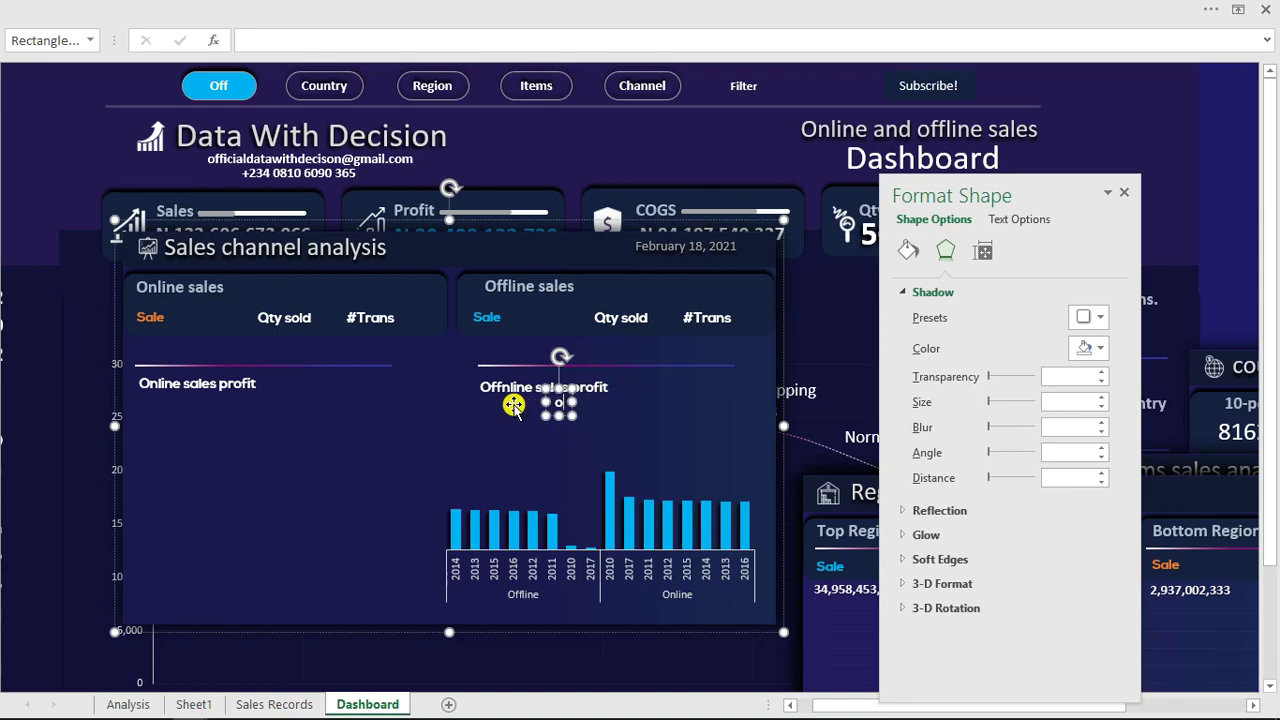
{"action": "type", "text": "ff and on"}
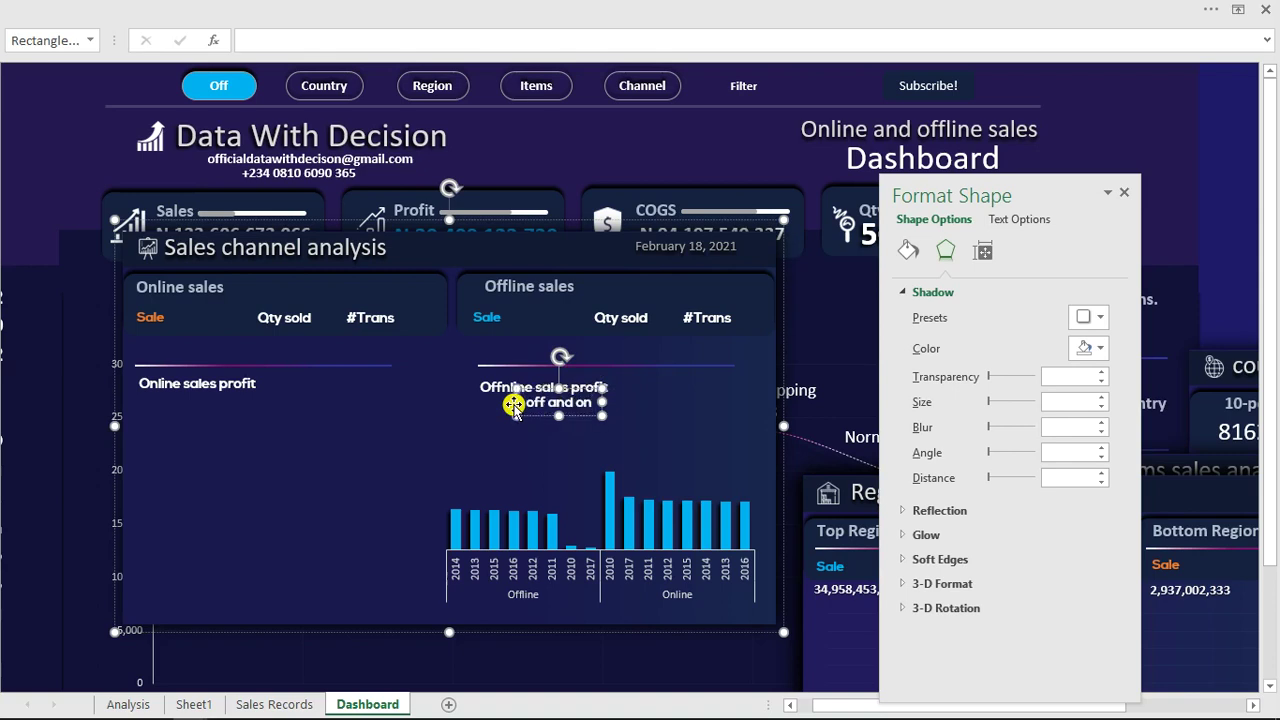
{"action": "type", "text": " sales"}
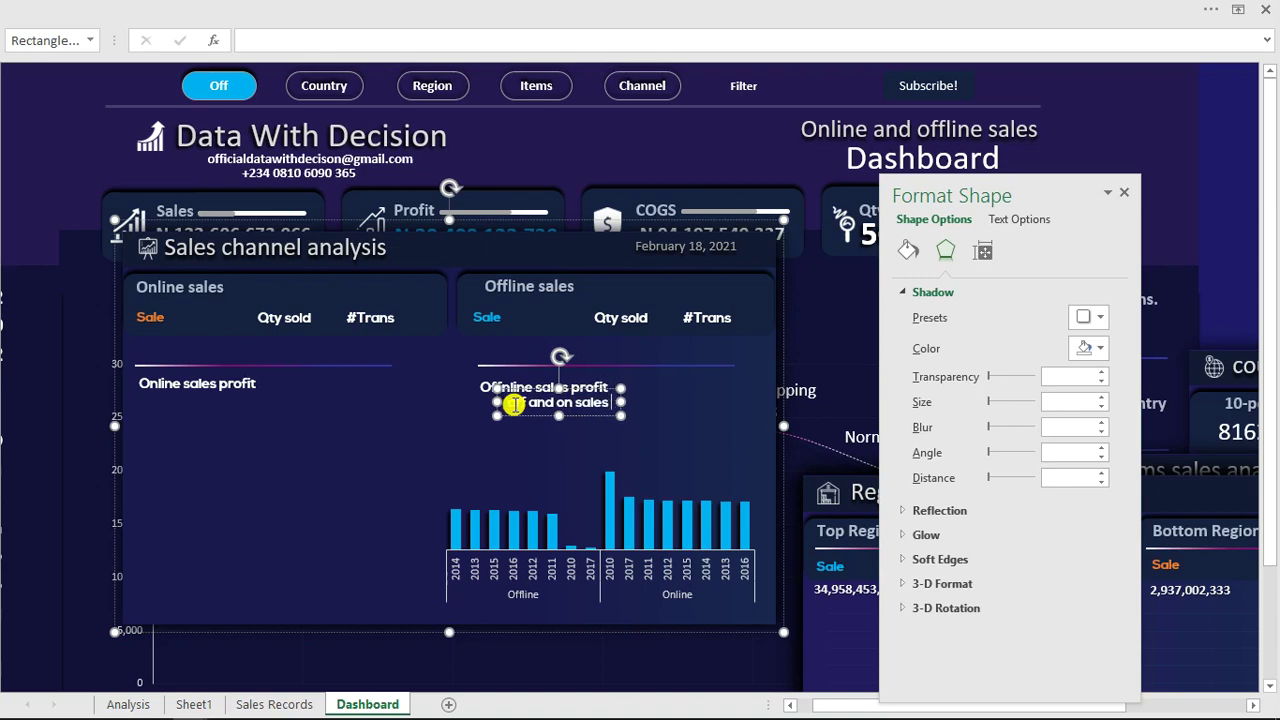
{"action": "type", "text": " view"}
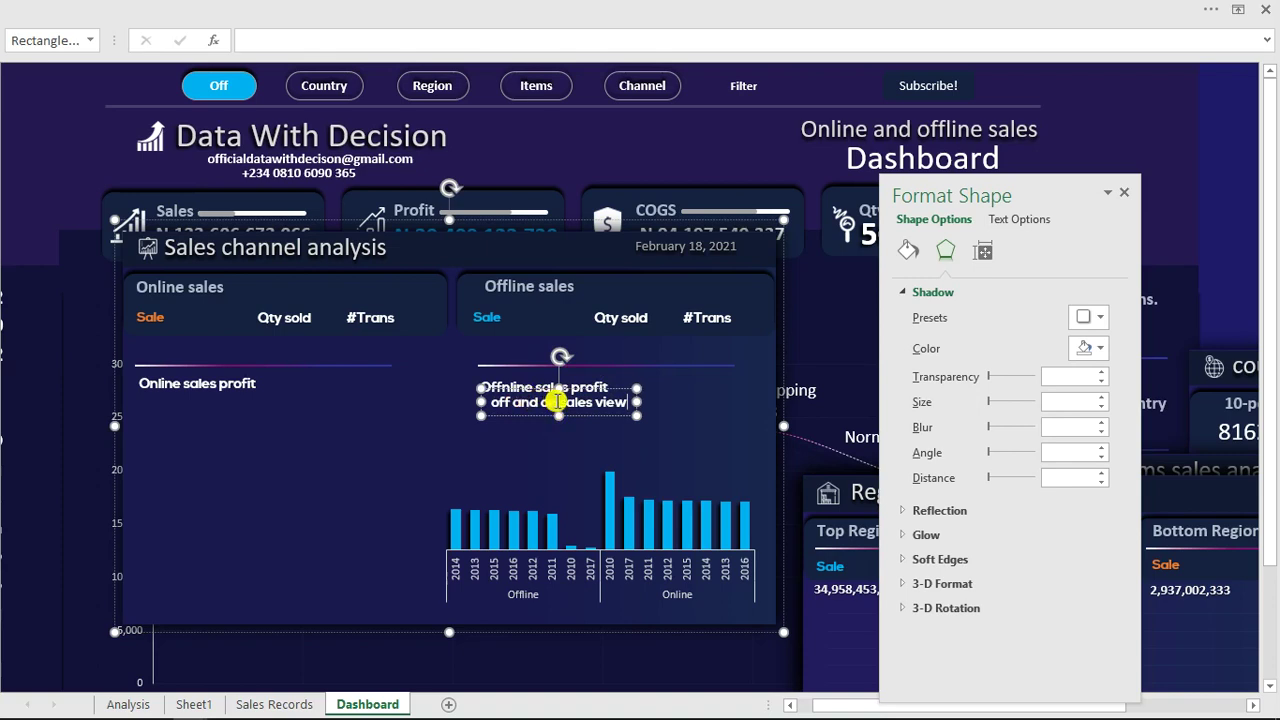
{"action": "left_click", "coordinate": [556, 401]}
{"action": "type", "text": "l"}
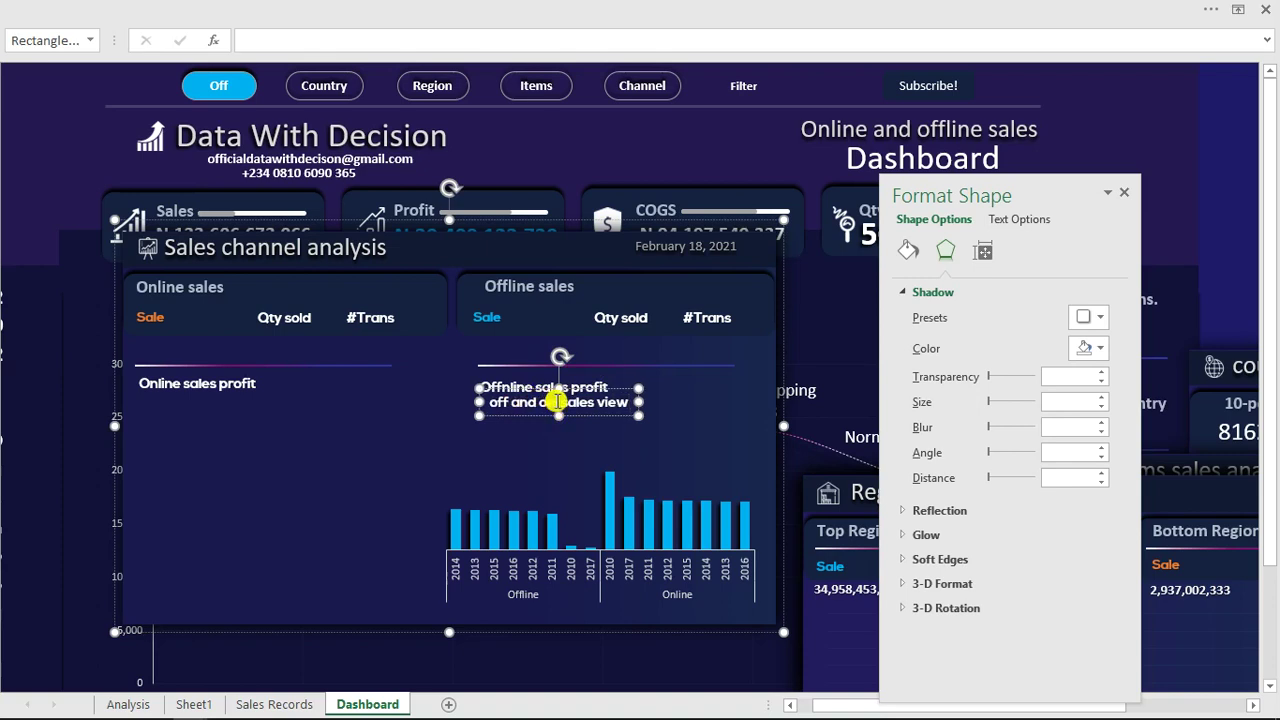
{"action": "type", "text": "ine"}
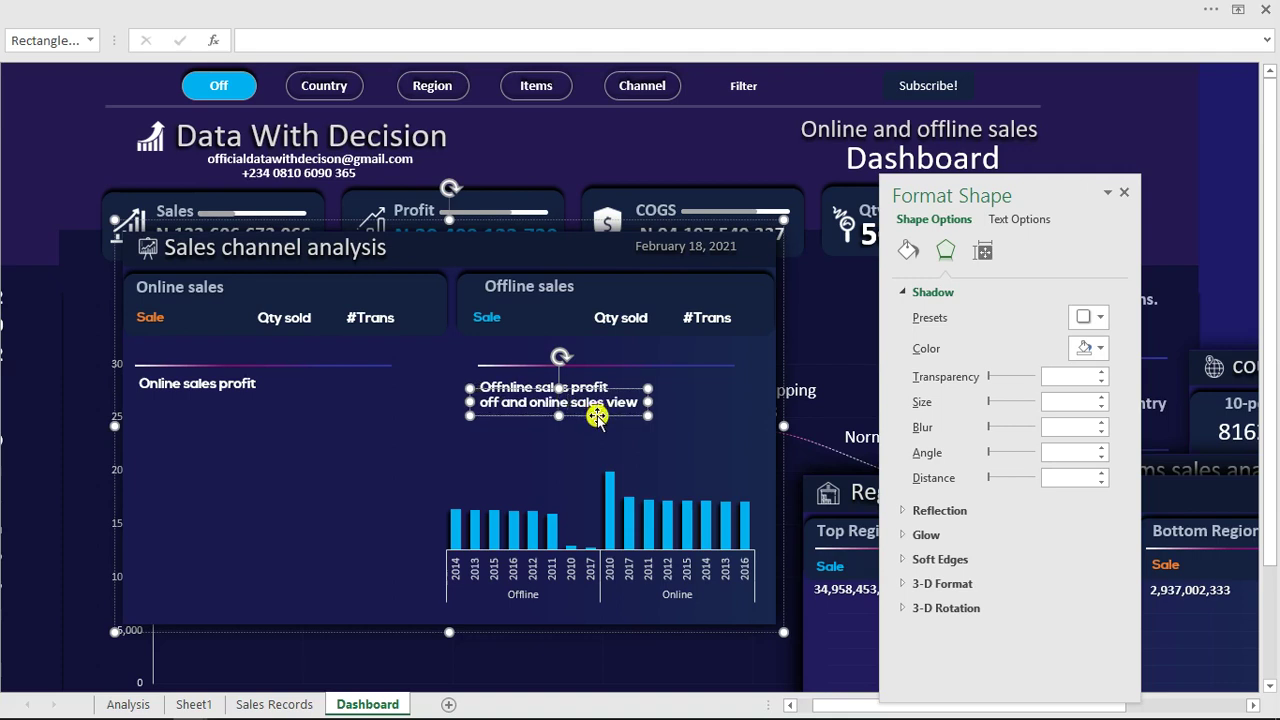
Step: Set the caption label's font to size 10 in a gray shade from the theme's white column, and place it above the chart's Offline columns
{"action": "left_click", "coordinate": [282, 6]}
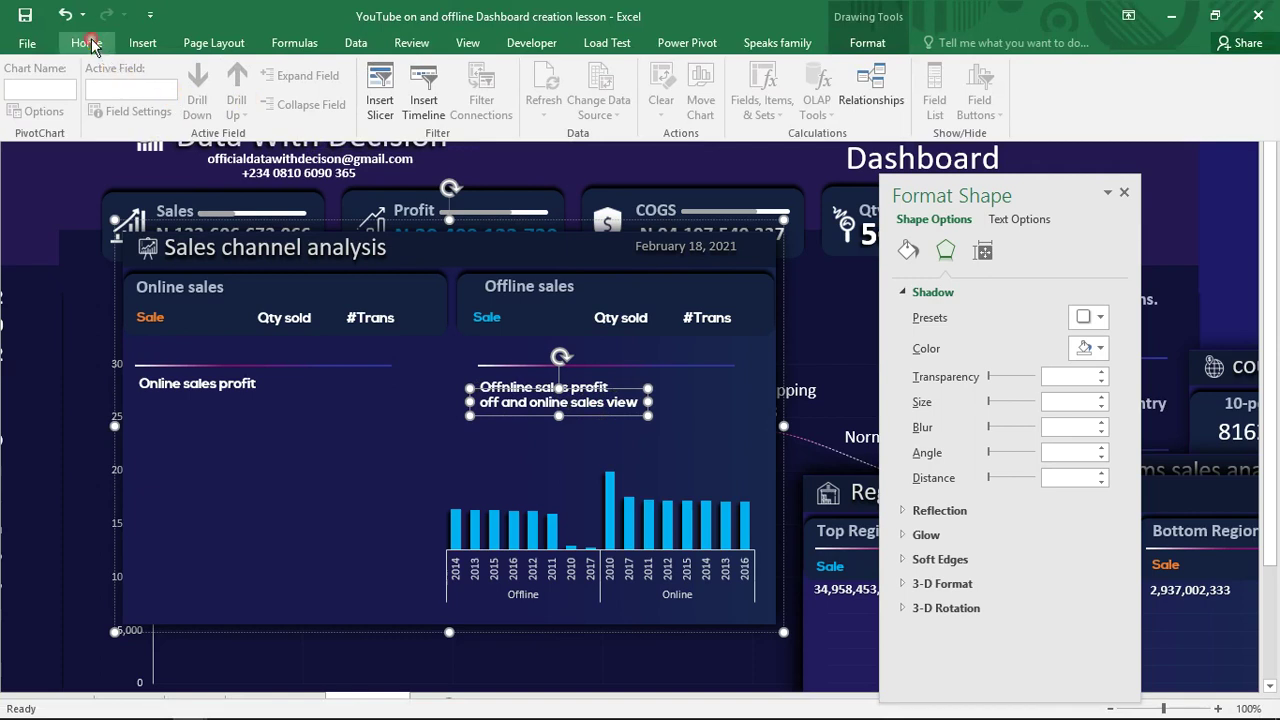
{"action": "left_click", "coordinate": [90, 44]}
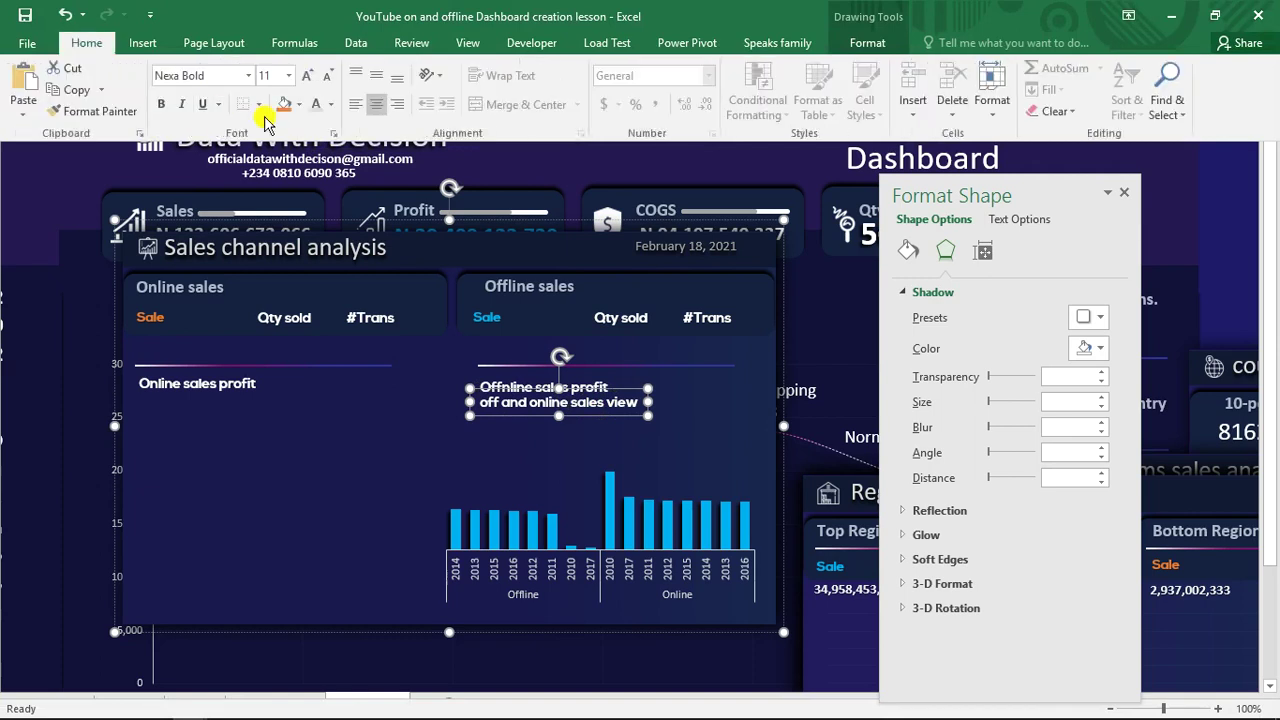
{"action": "left_click", "coordinate": [328, 78]}
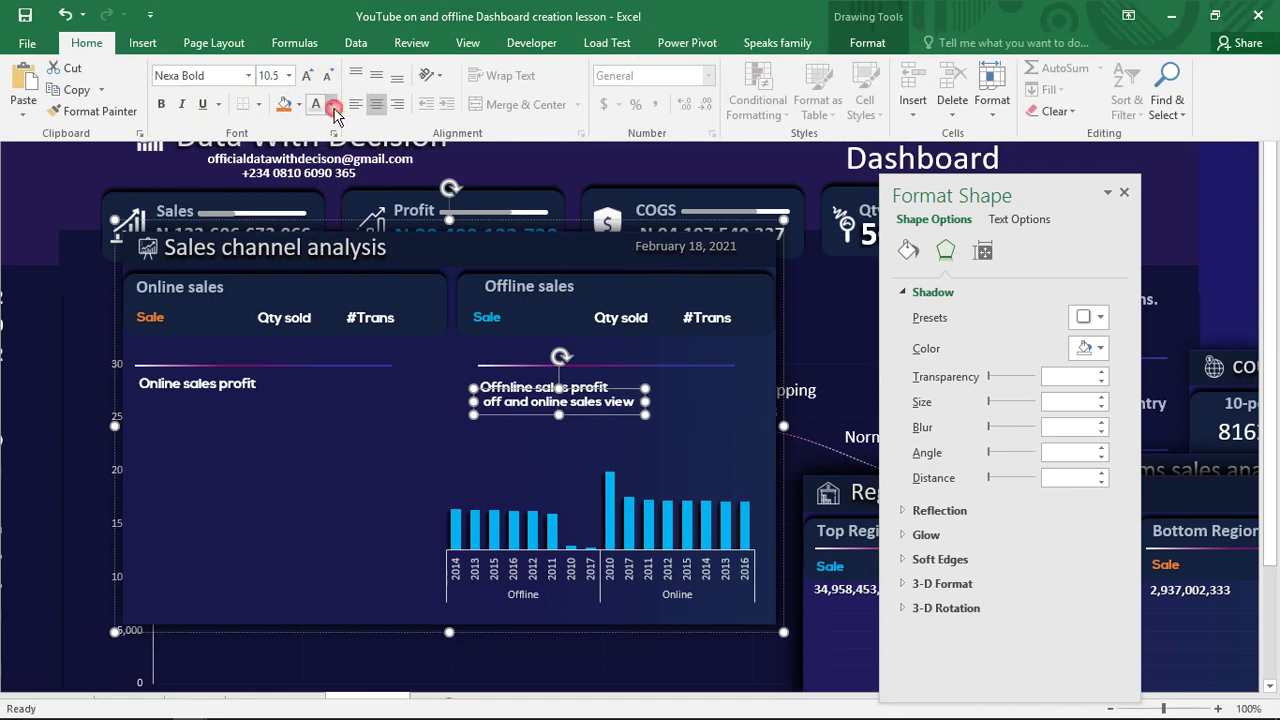
{"action": "left_click", "coordinate": [331, 104]}
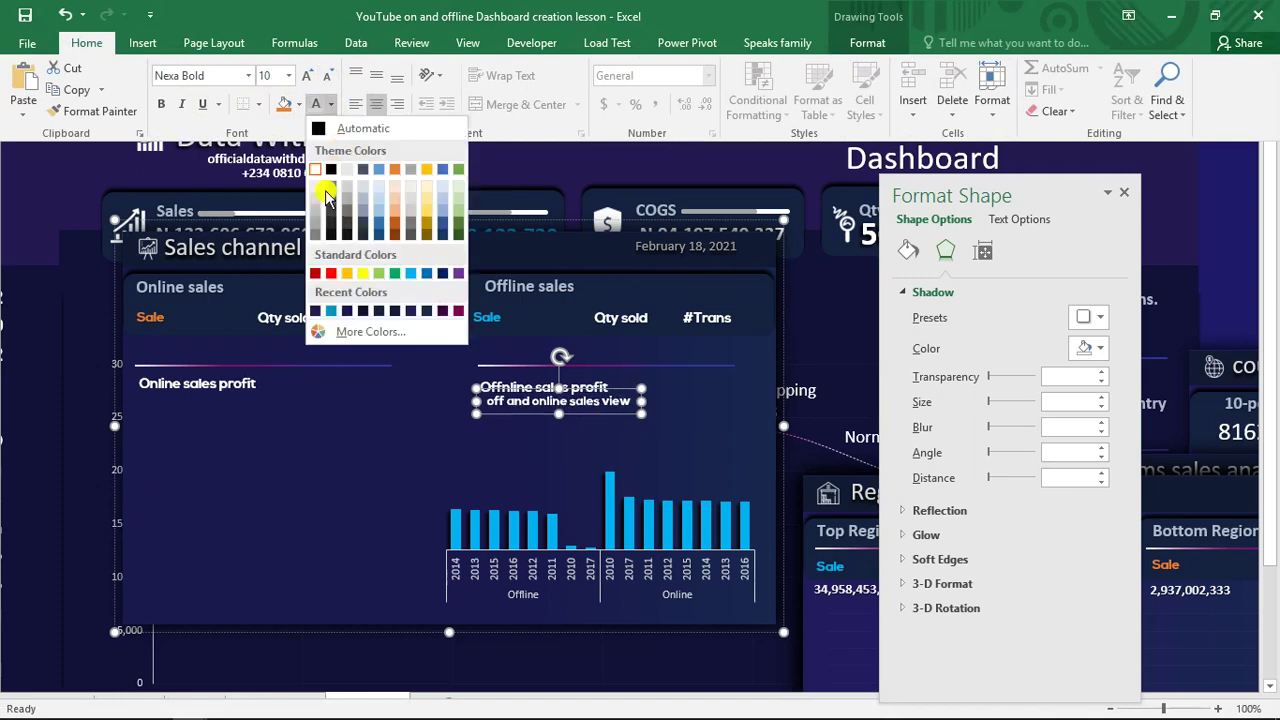
{"action": "left_click", "coordinate": [315, 219]}
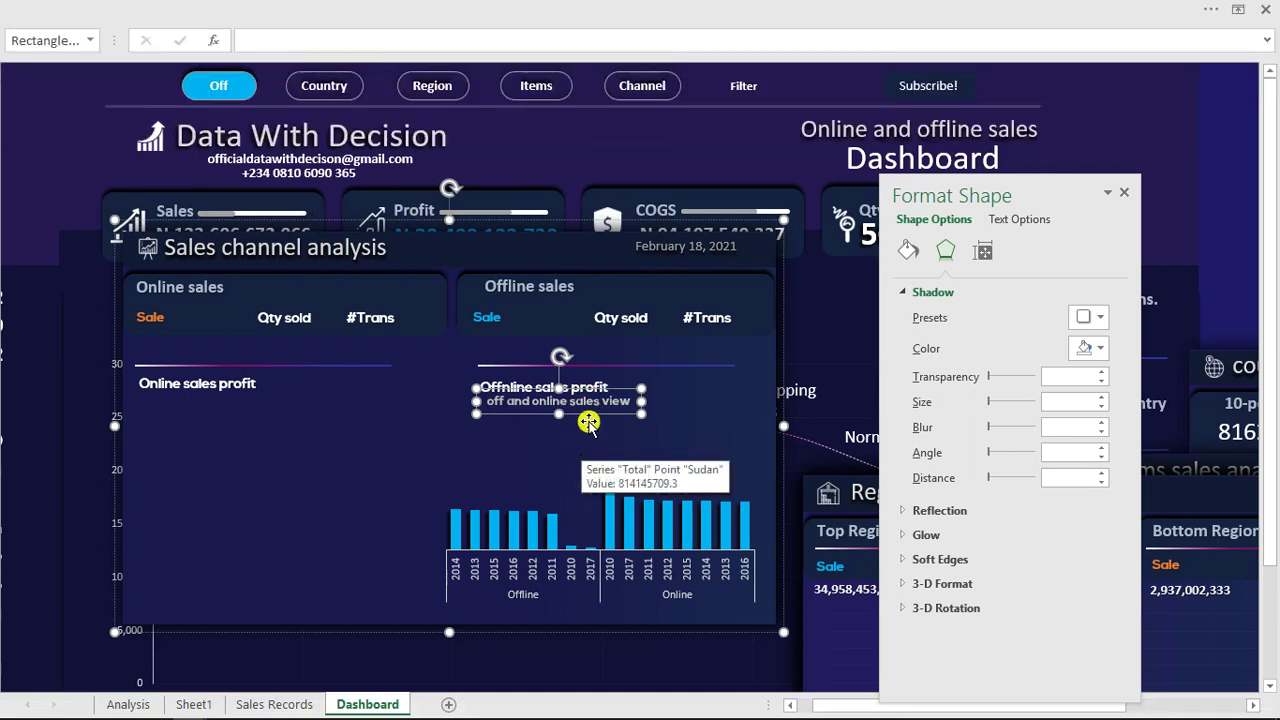
{"action": "left_click_drag", "start_coordinate": [591, 414], "coordinate": [556, 467]}
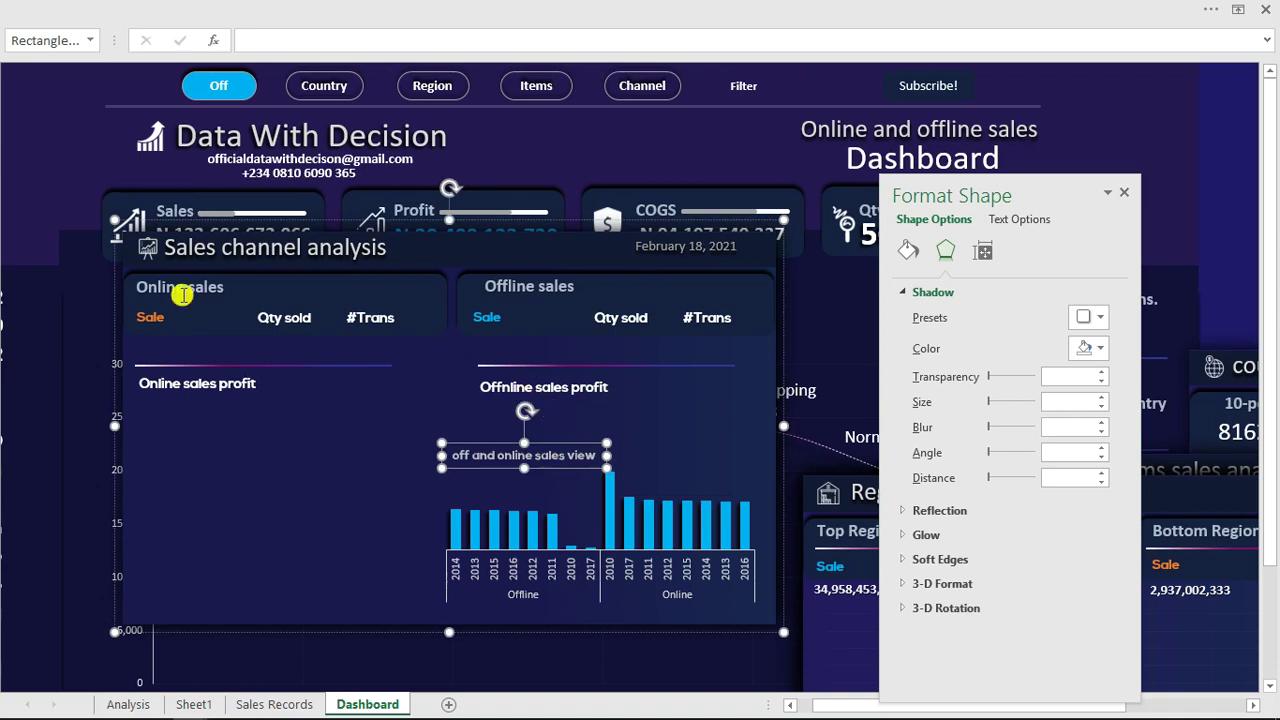
{"action": "left_click", "coordinate": [61, 157]}
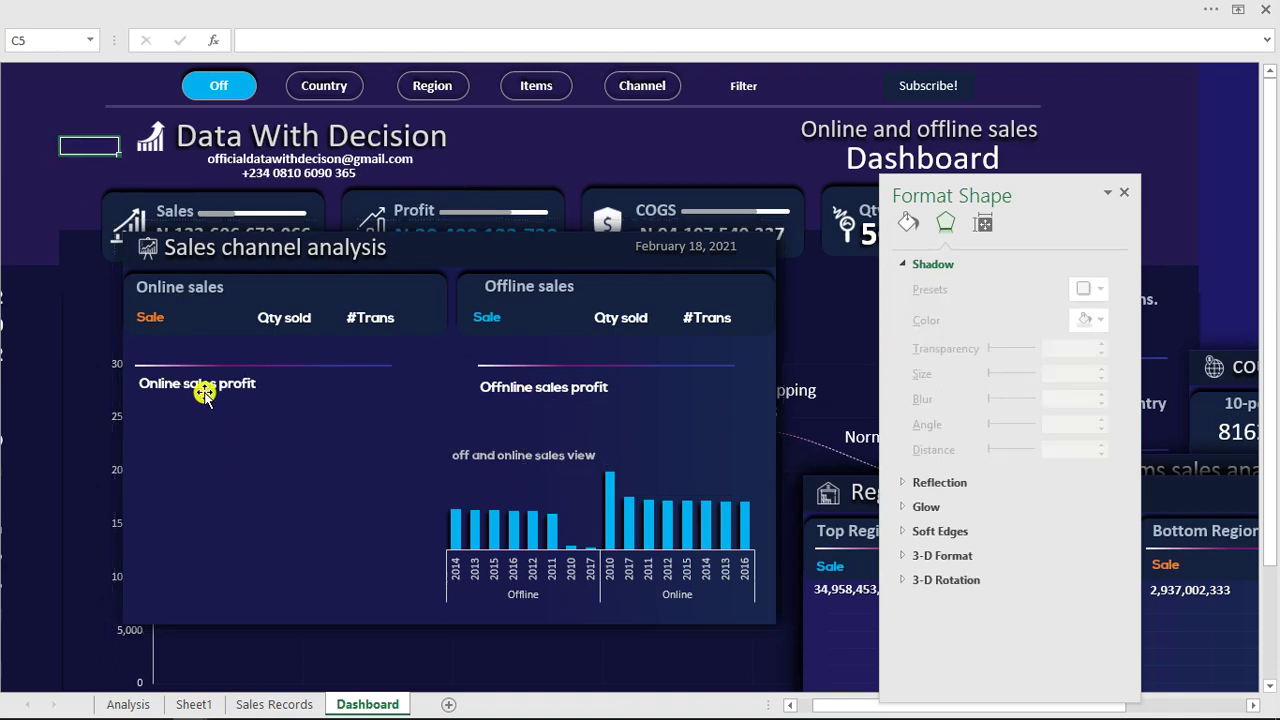
Step: Copy the Sales Channel by Years pivot table on Sheet1 to cell BB4 and remove the Years field from the copy's rows
{"action": "left_click", "coordinate": [193, 705]}
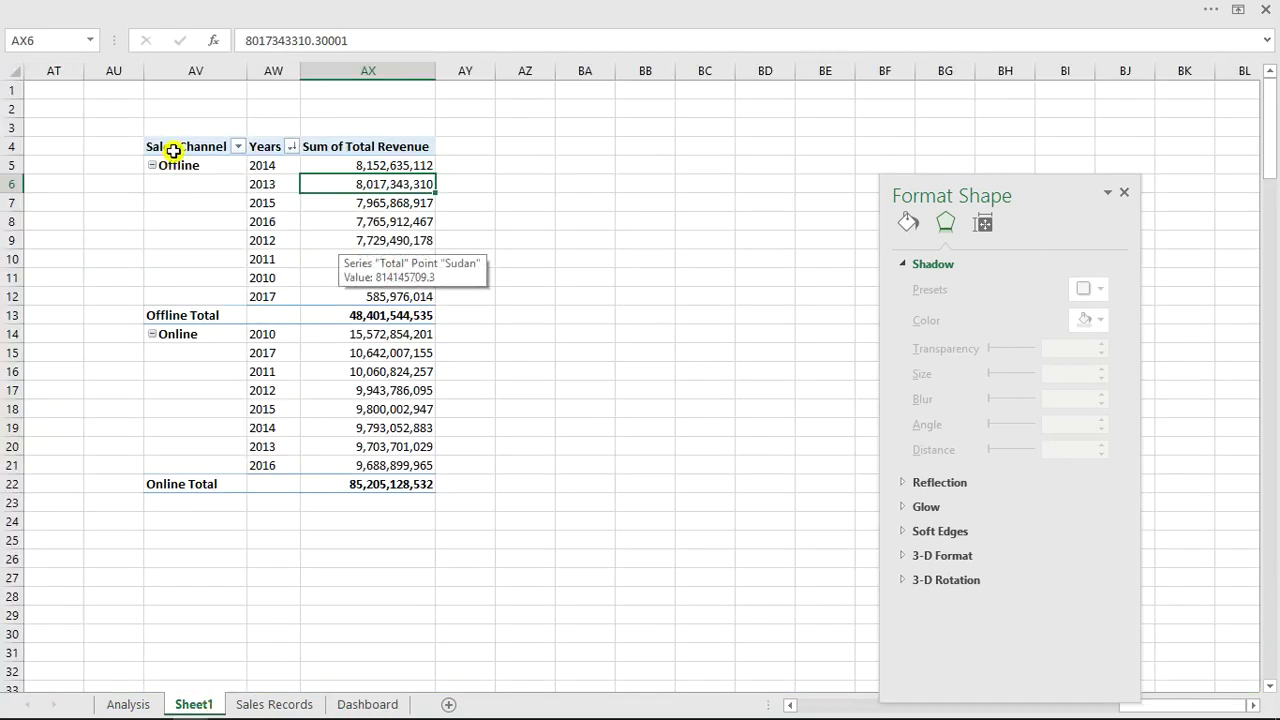
{"action": "left_click_drag", "start_coordinate": [175, 146], "coordinate": [341, 477]}
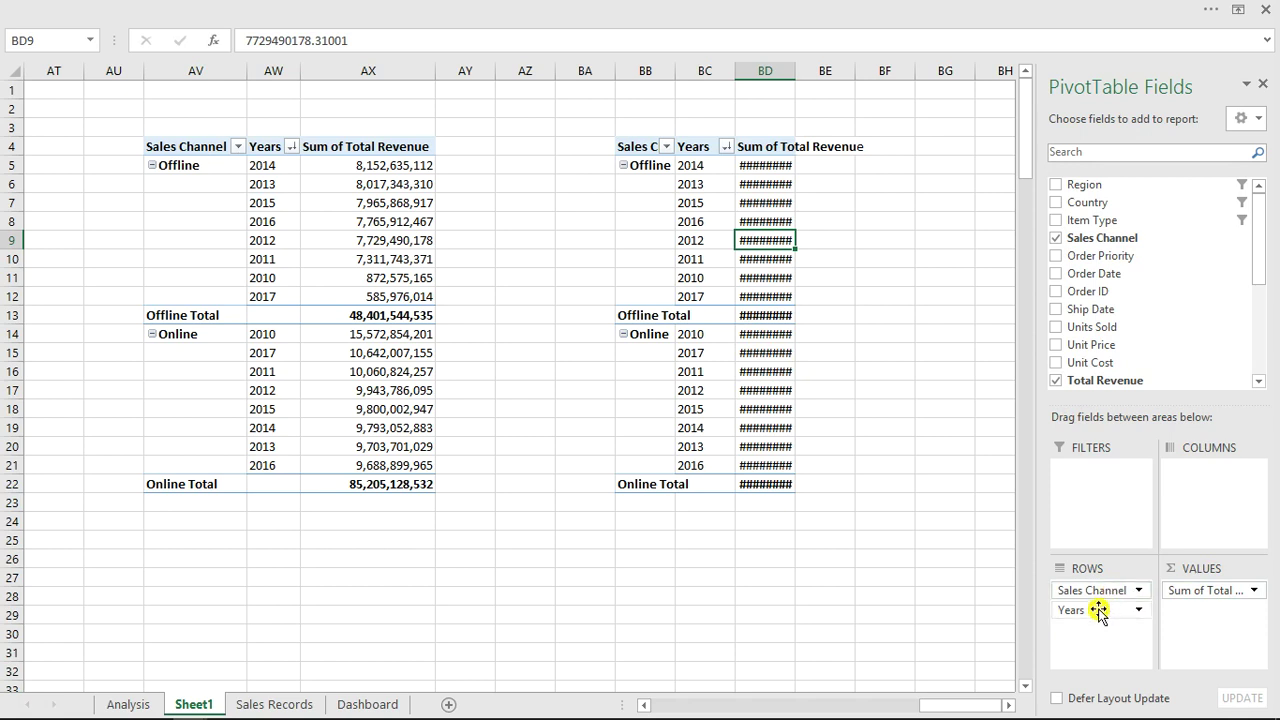
{"action": "left_click_drag", "start_coordinate": [1097, 612], "coordinate": [922, 580]}
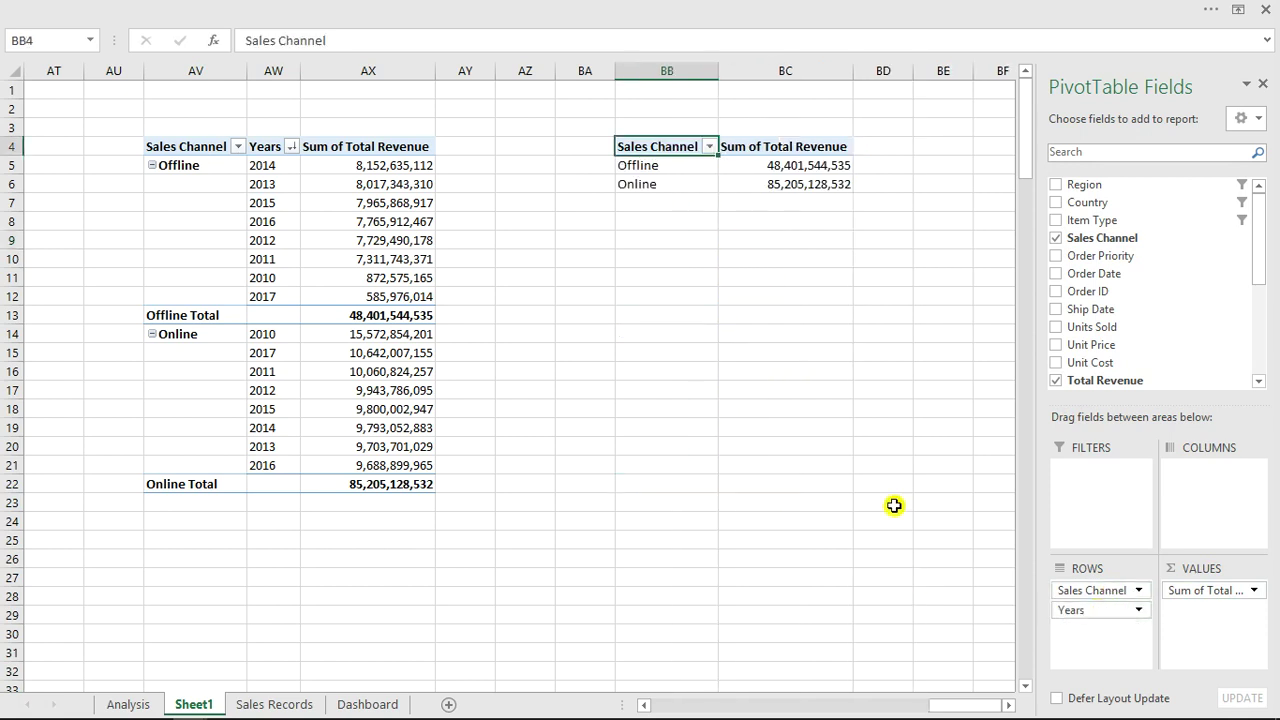
Step: Insert a Doughnut PivotChart from the new pivot table of total revenue by sales channel
{"action": "left_click", "coordinate": [803, 169]}
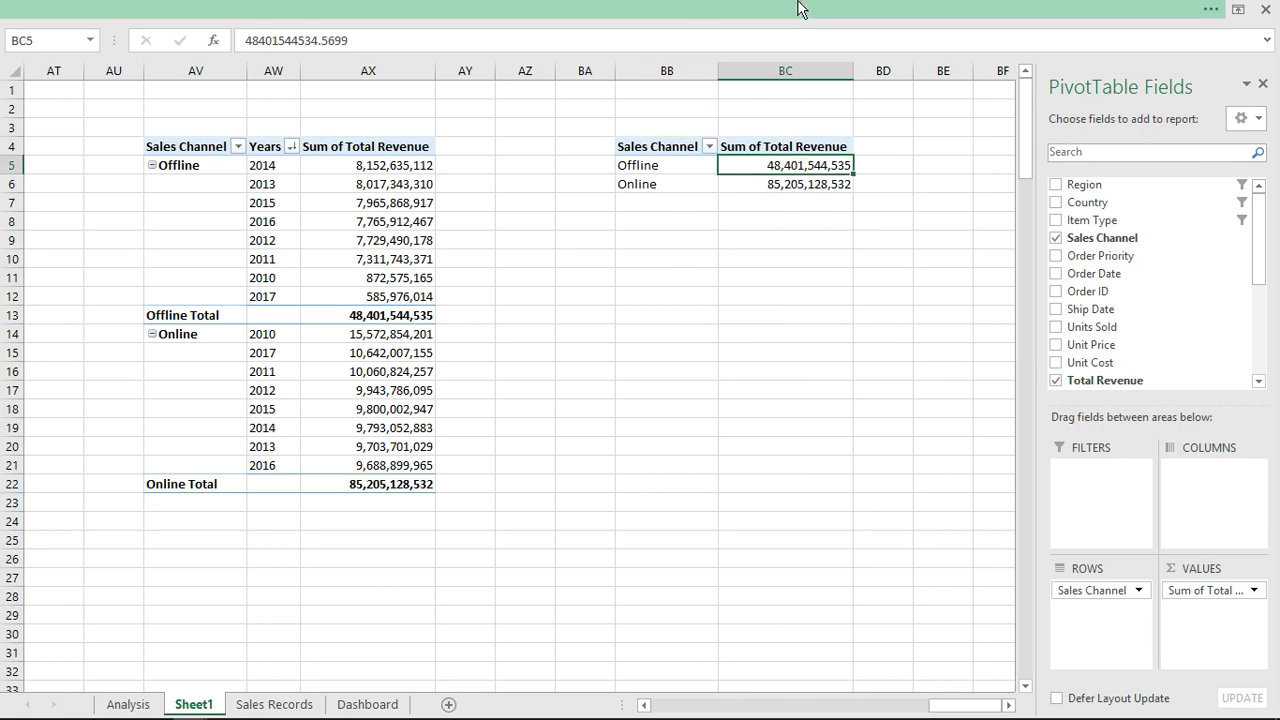
{"action": "left_click", "coordinate": [857, 10]}
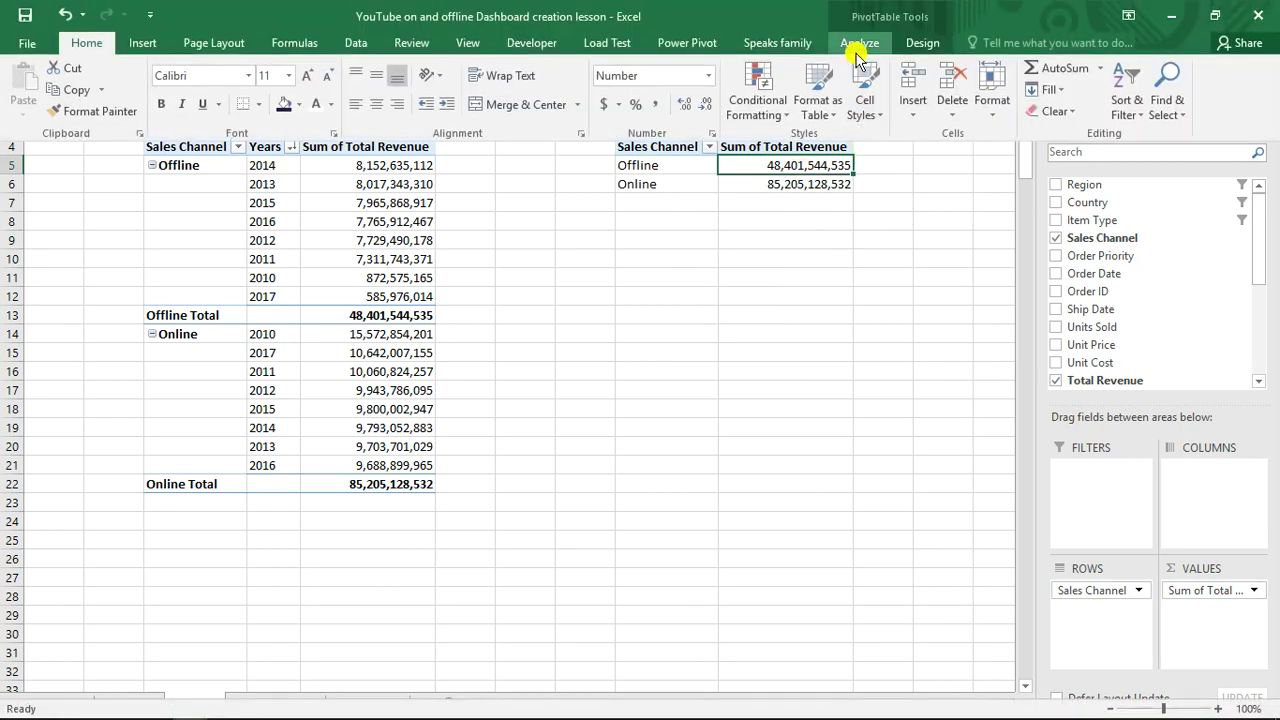
{"action": "left_click", "coordinate": [857, 43]}
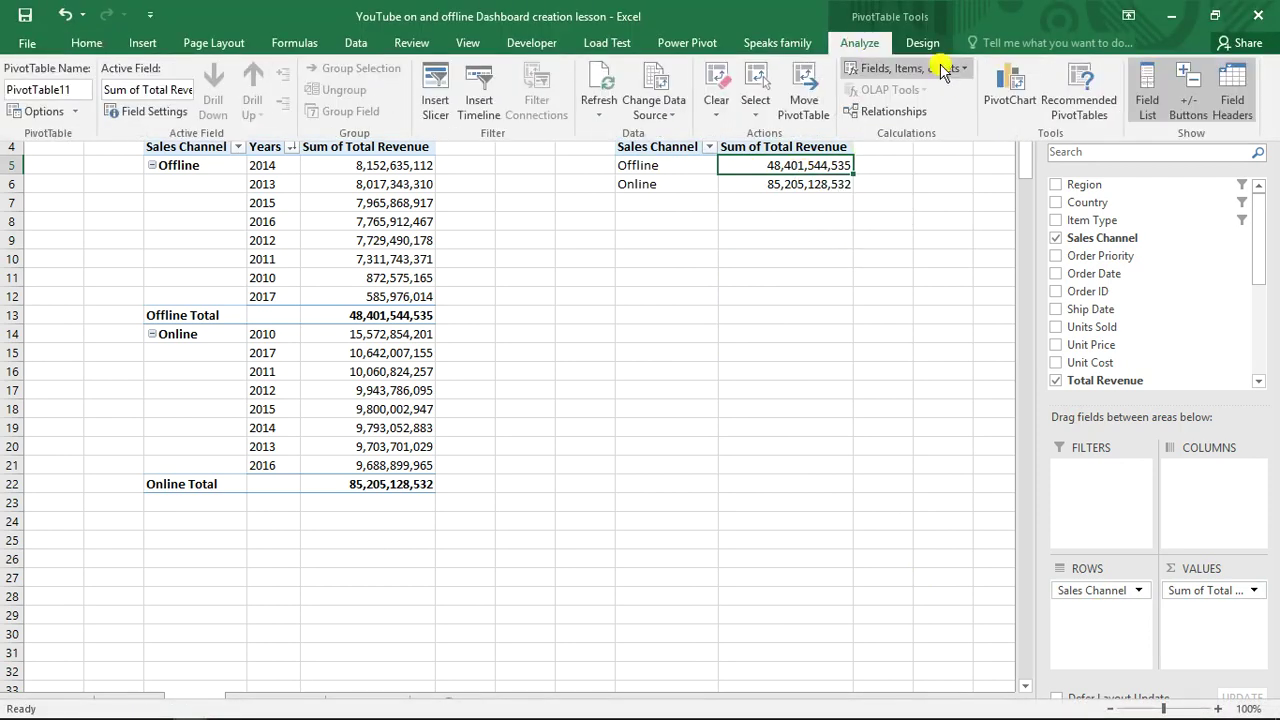
{"action": "left_click", "coordinate": [1025, 92]}
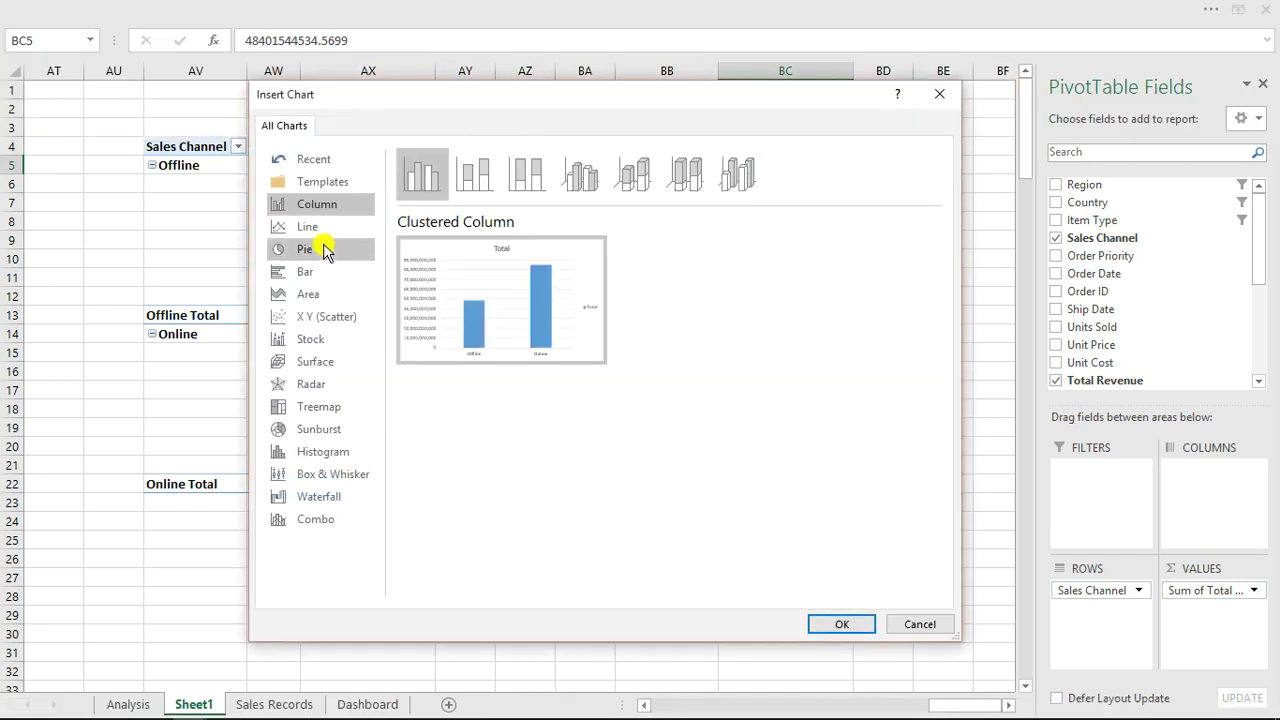
{"action": "left_click", "coordinate": [323, 246]}
{"action": "left_click", "coordinate": [632, 174]}
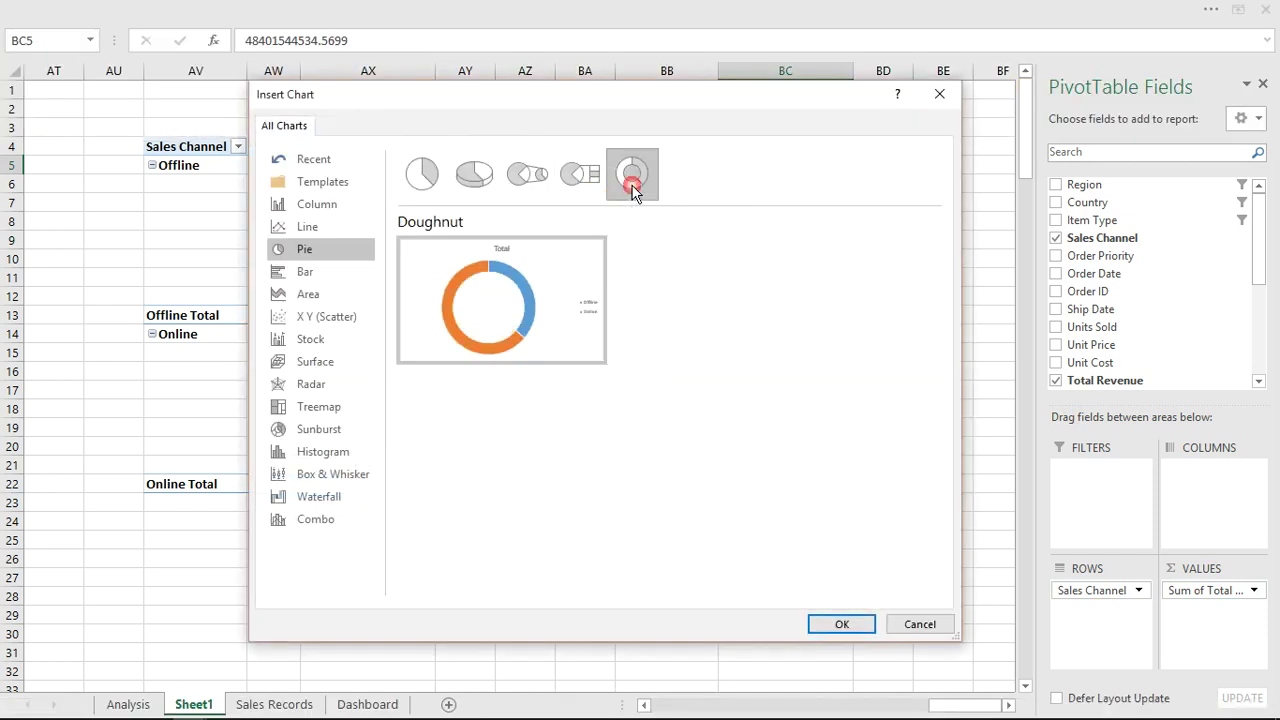
{"action": "left_click", "coordinate": [831, 625]}
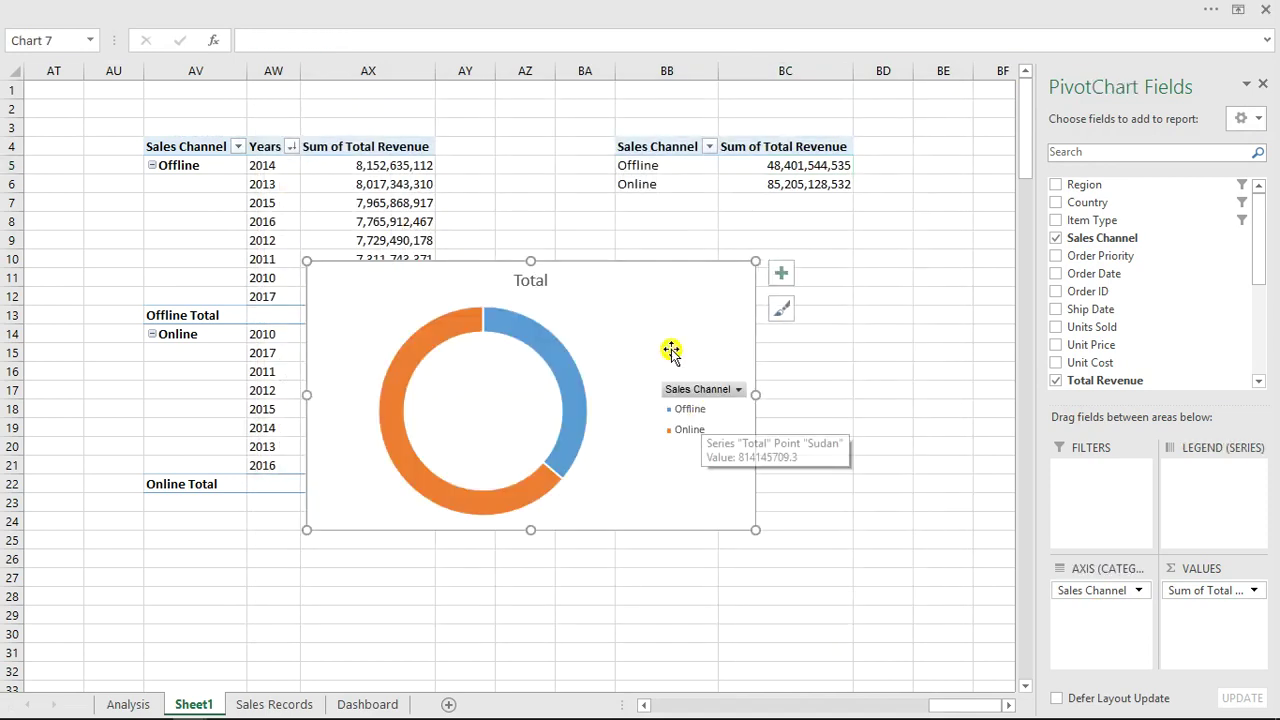
Step: Hide all field buttons on the doughnut chart and delete its Total title
{"action": "right_click", "coordinate": [707, 392]}
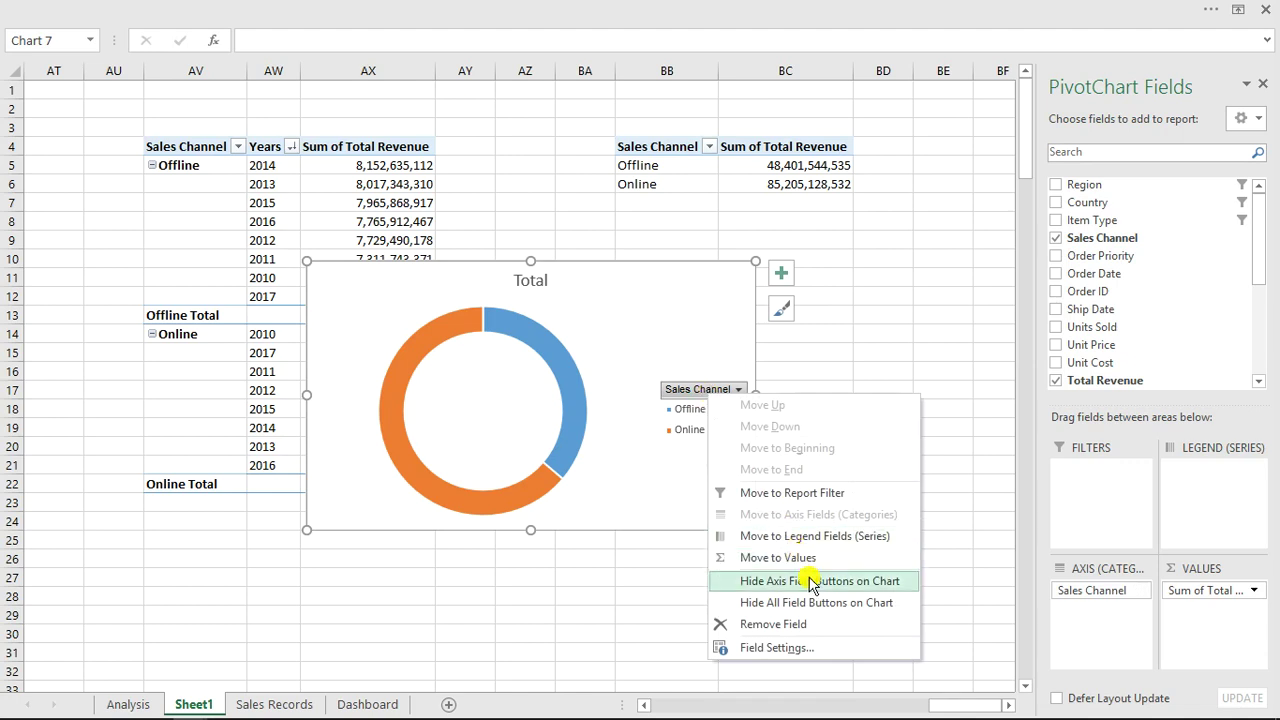
{"action": "left_click", "coordinate": [811, 606]}
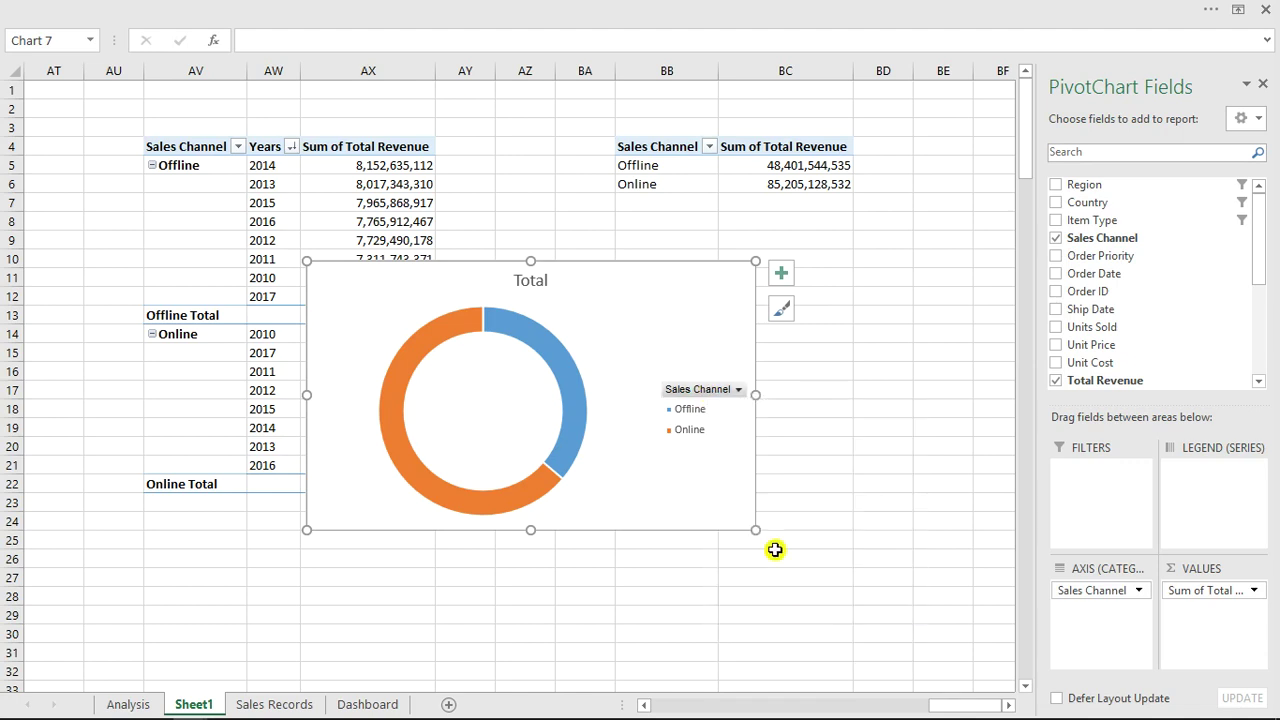
{"action": "left_click", "coordinate": [542, 281]}
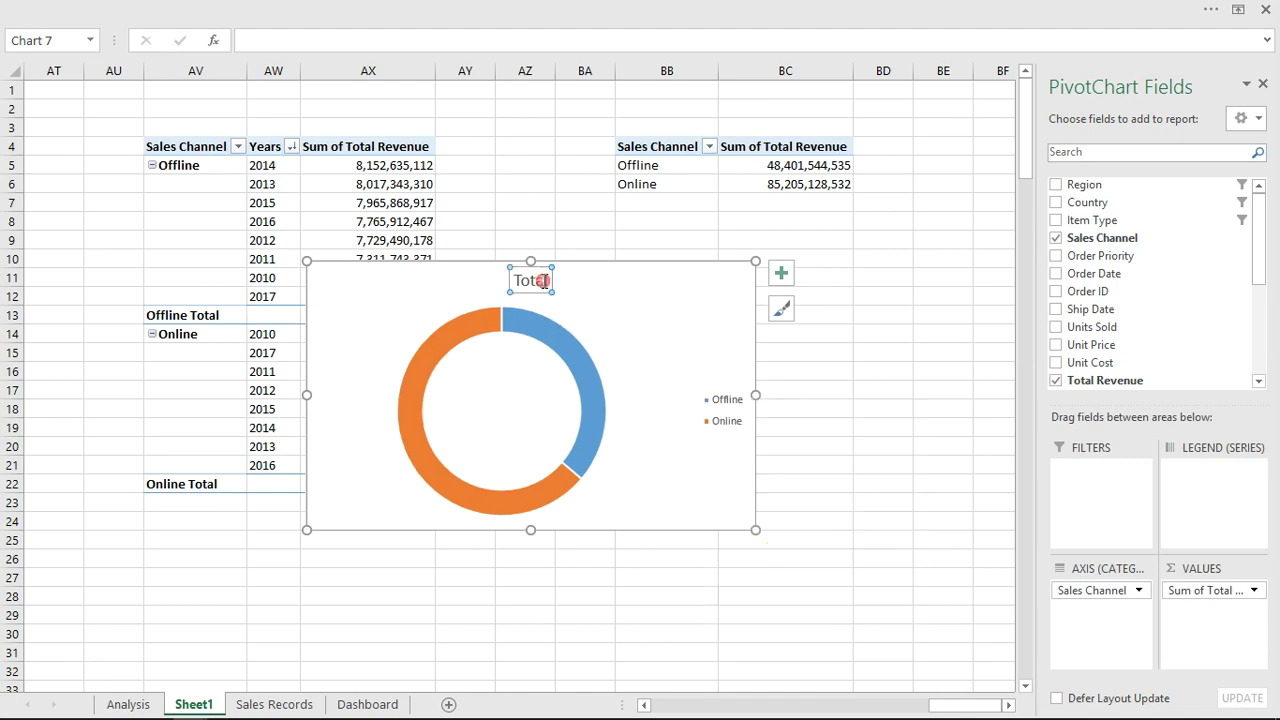
{"action": "key", "text": "Delete"}
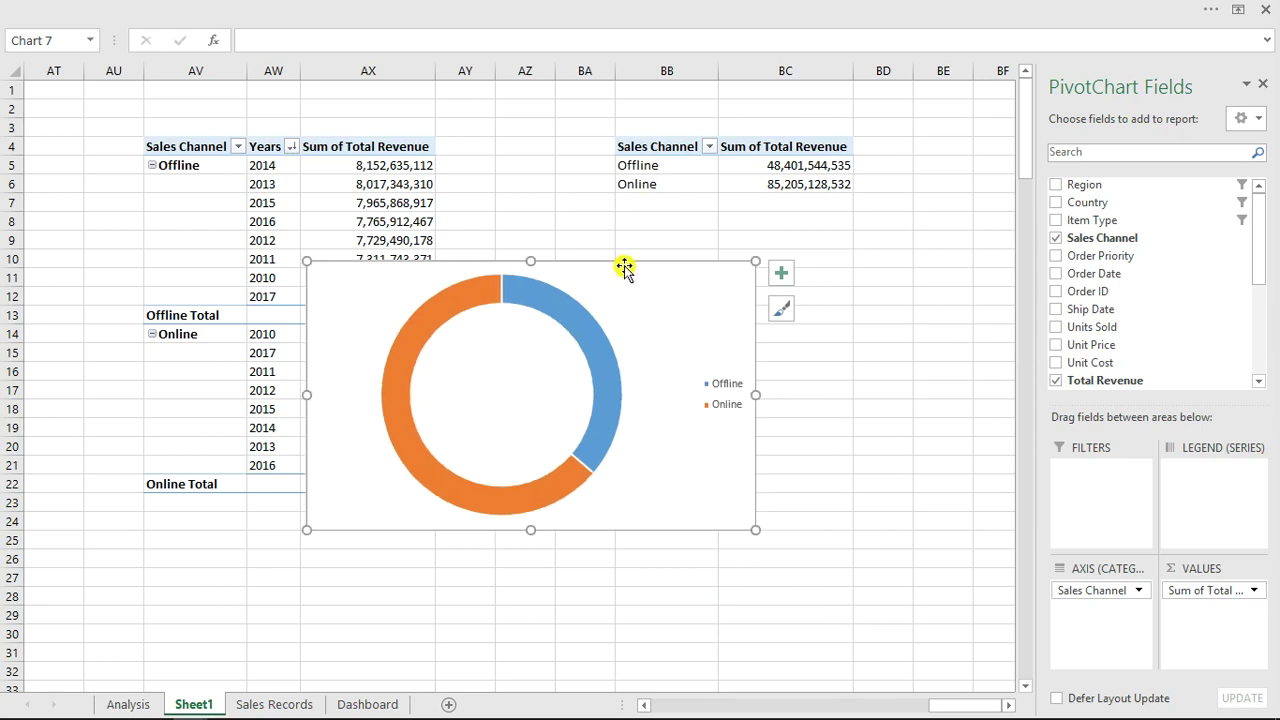
Step: Shrink the doughnut chart and move it from Sheet1 onto the Dashboard sheet's Sales channel analysis card
{"action": "left_click_drag", "start_coordinate": [755, 264], "coordinate": [597, 329]}
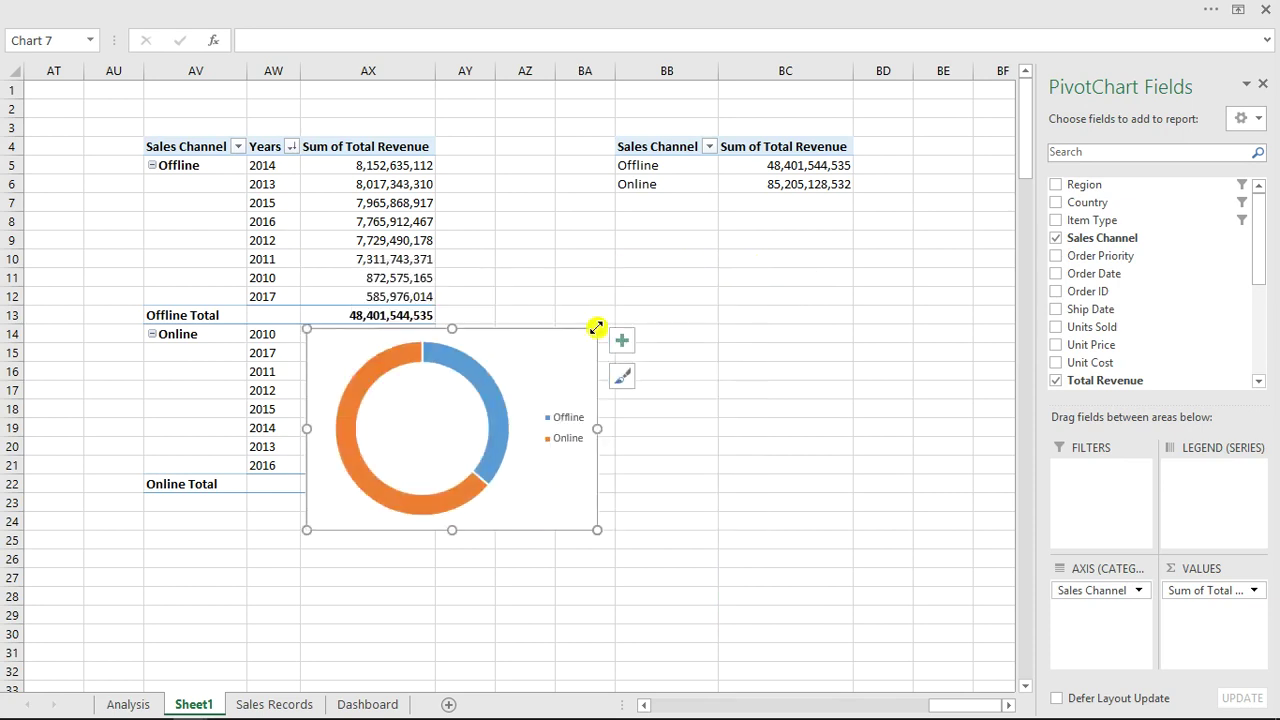
{"action": "key", "text": "ctrl+x"}
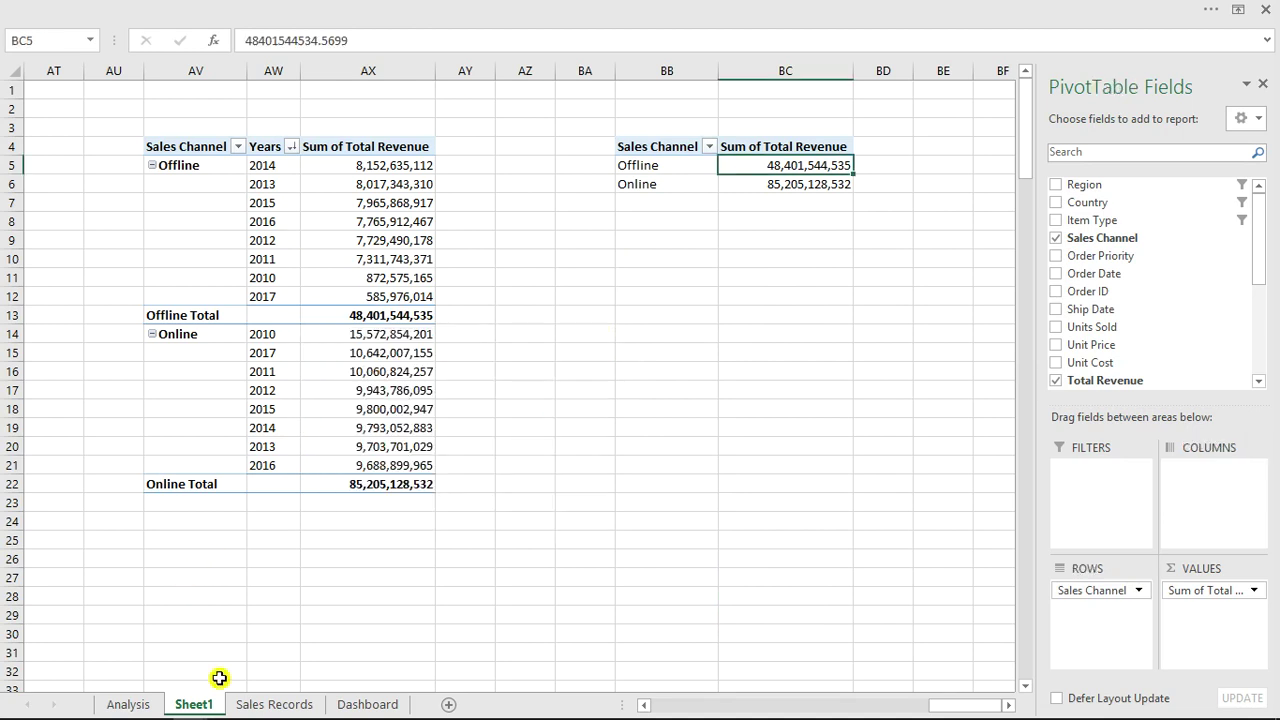
{"action": "left_click", "coordinate": [362, 705]}
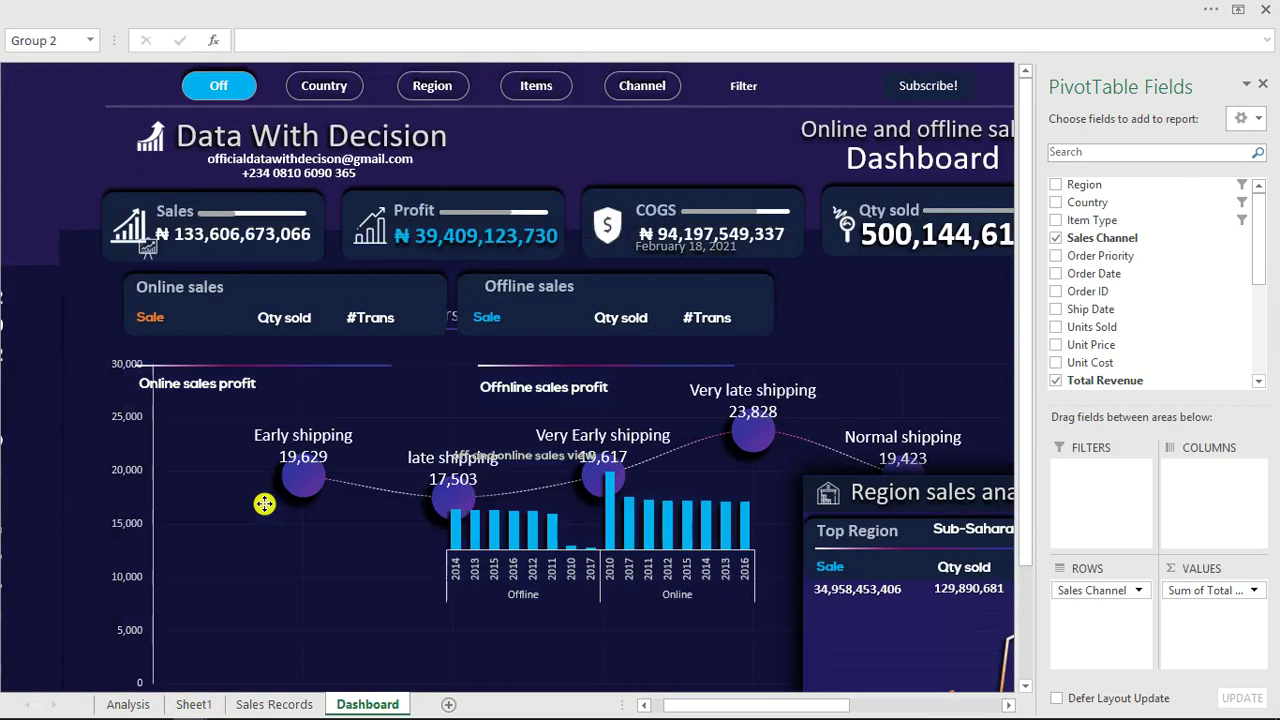
{"action": "left_click", "coordinate": [264, 504]}
{"action": "key", "text": "ctrl+v"}
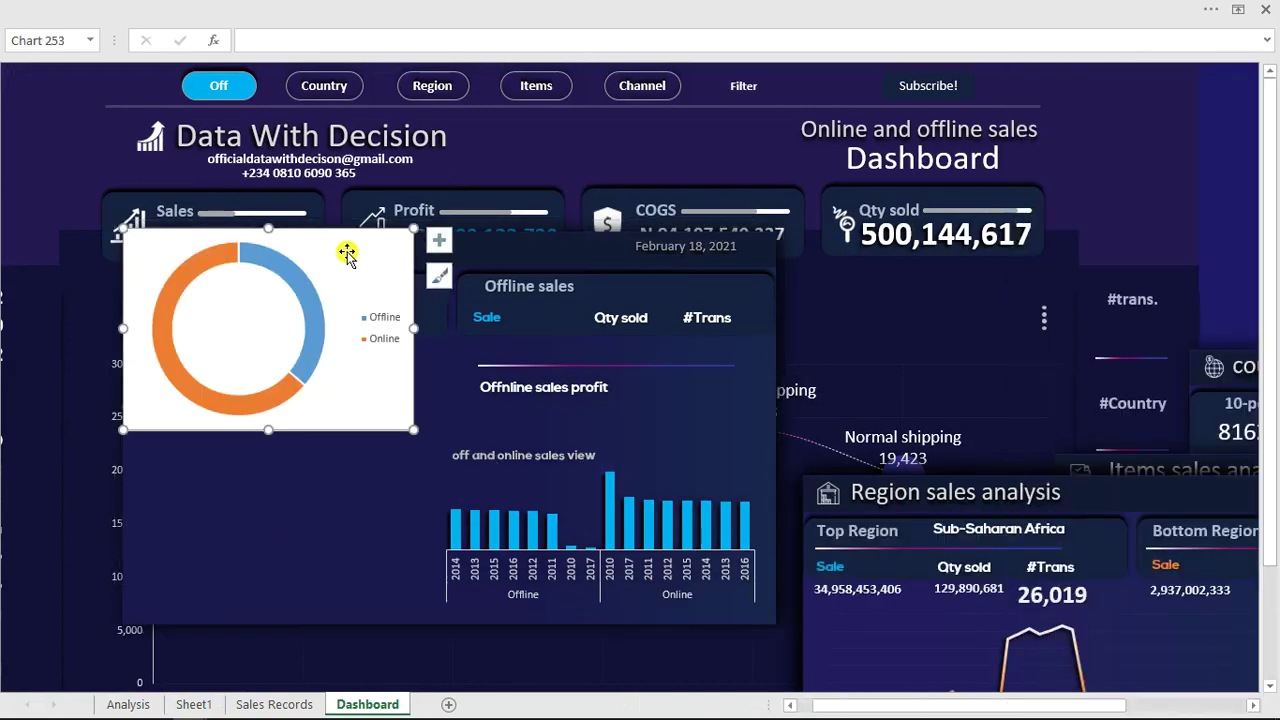
Step: Place the doughnut chart below the Online sales profit heading and remove its chart area fill and border
{"action": "mouse_move", "coordinate": [343, 237]}
{"action": "left_mouse_down"}
{"action": "mouse_move", "coordinate": [349, 434]}
{"action": "mouse_move", "coordinate": [363, 439]}
{"action": "mouse_move", "coordinate": [347, 422]}
{"action": "left_mouse_up"}
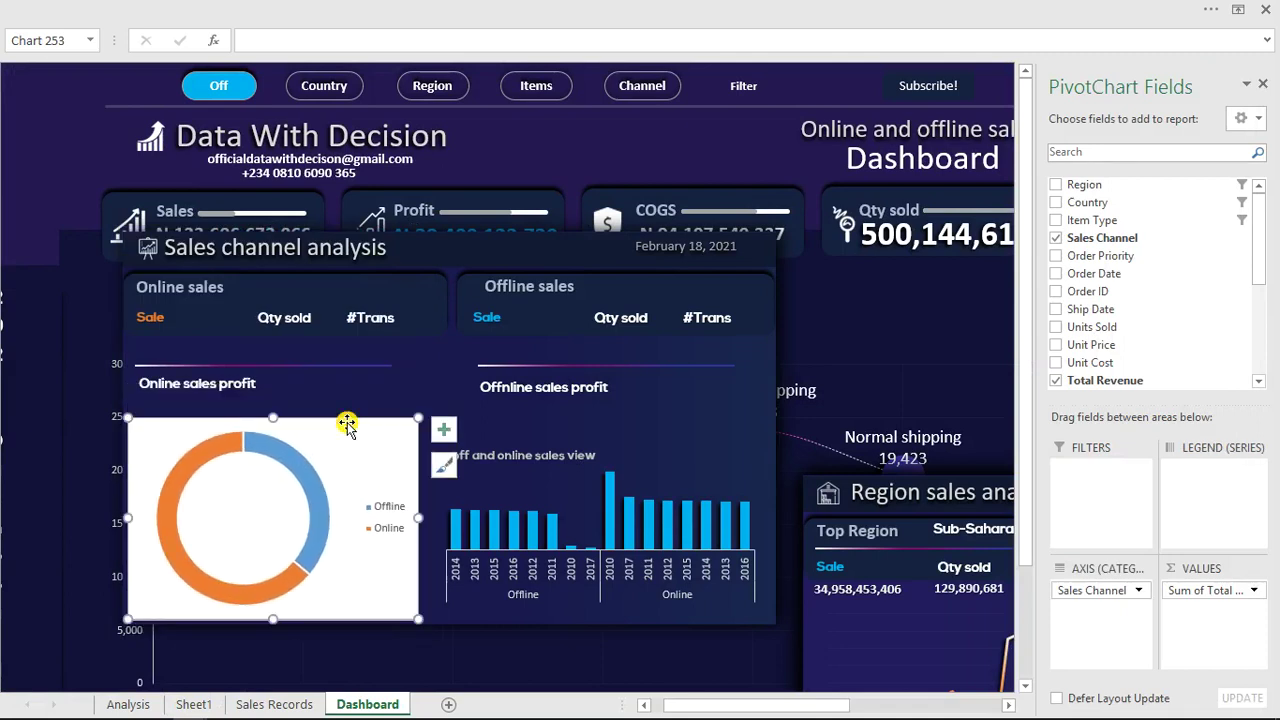
{"action": "key", "text": "ctrl+1"}
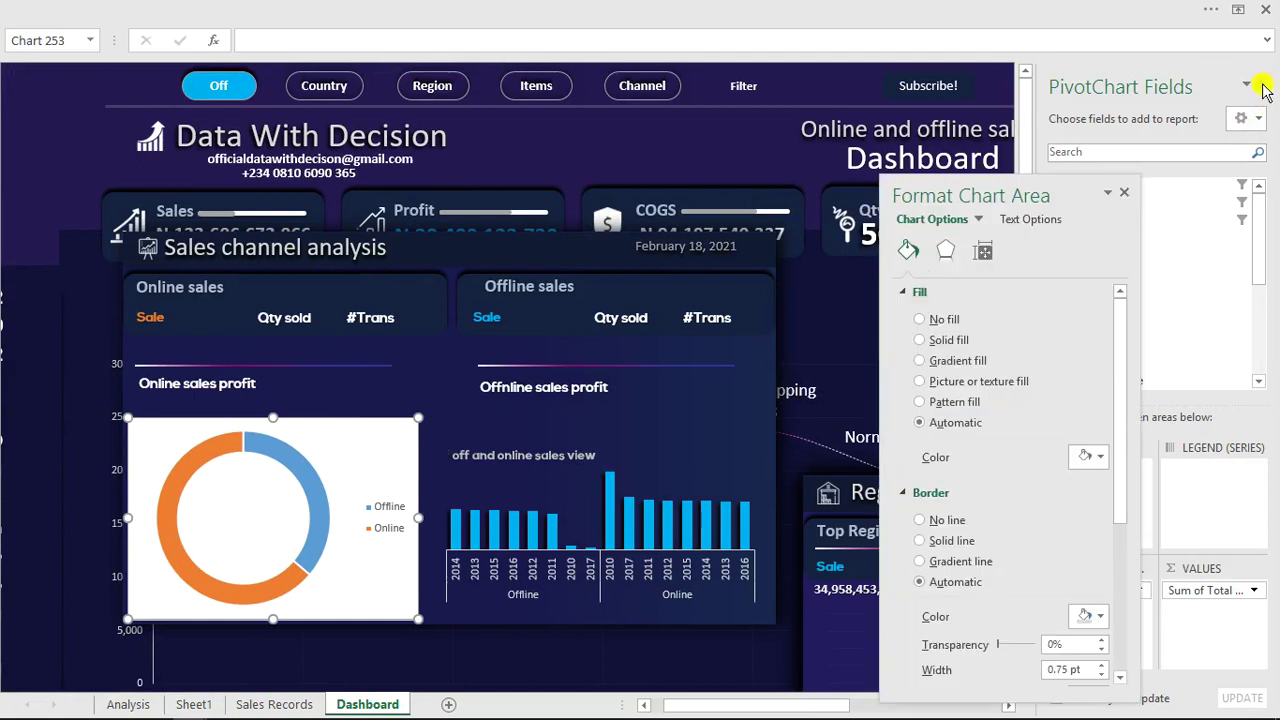
{"action": "left_click", "coordinate": [1263, 87]}
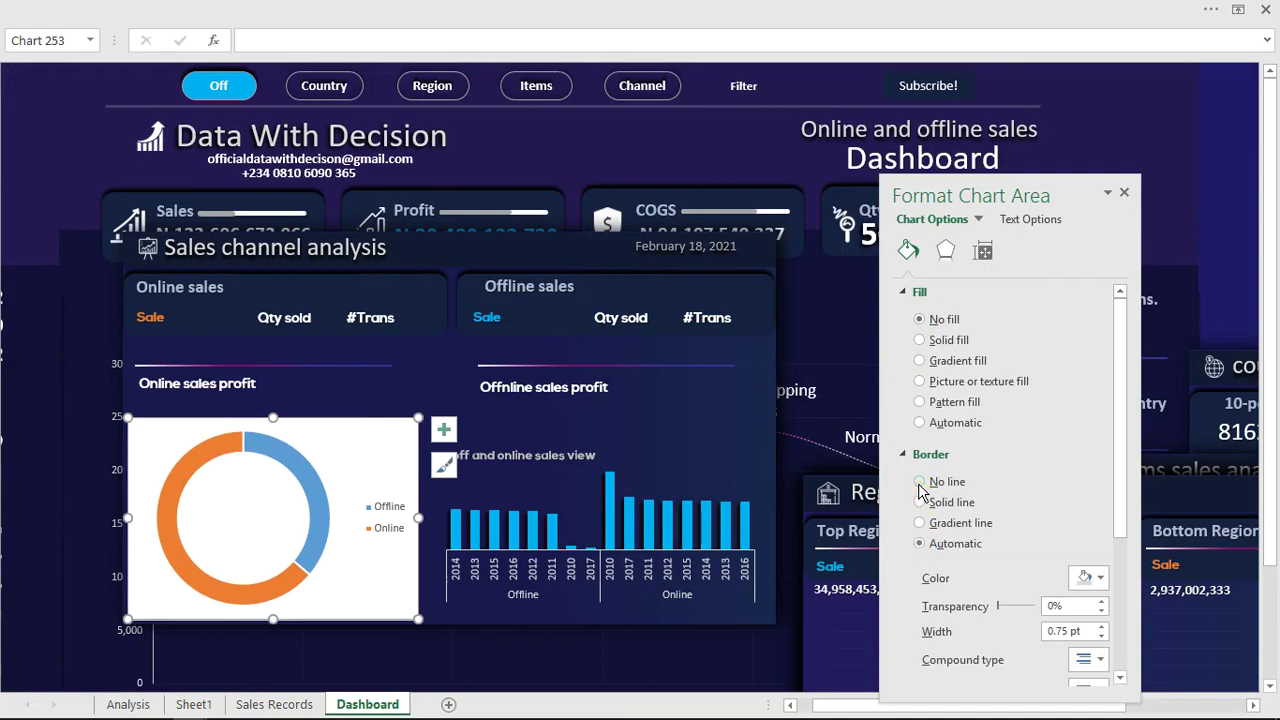
{"action": "left_click", "coordinate": [920, 483]}
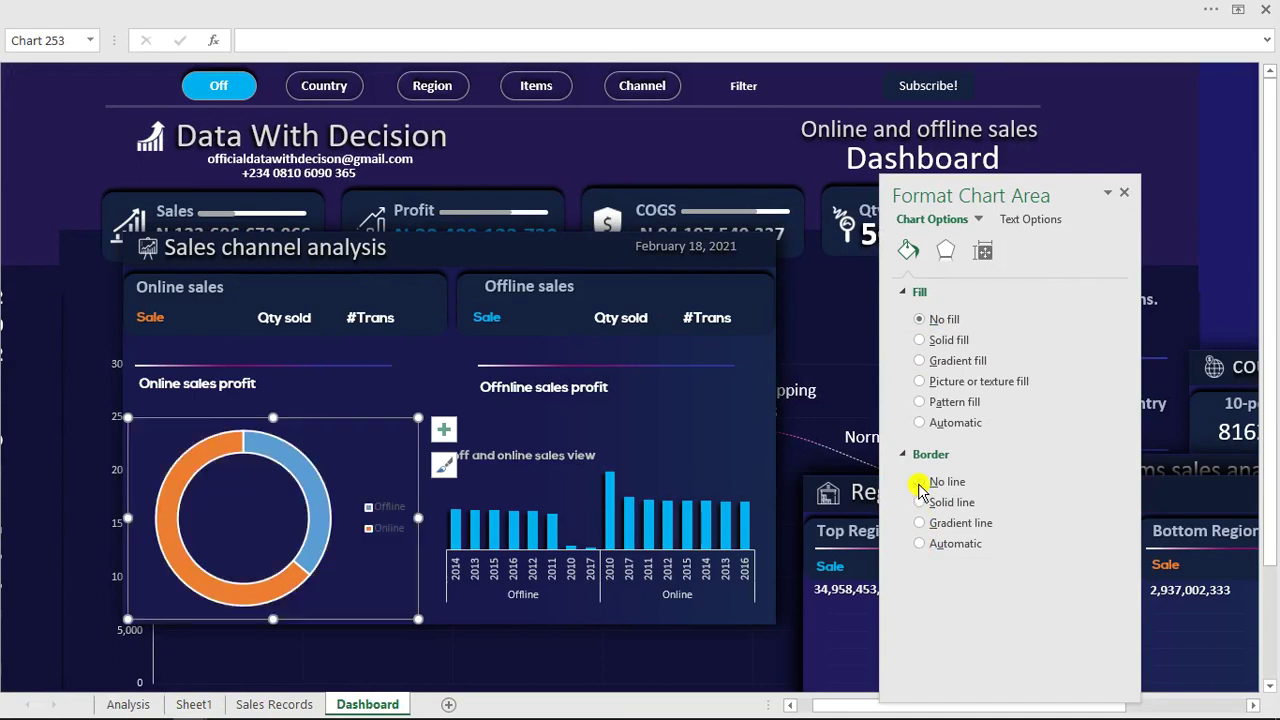
Step: Remove the border lines from the doughnut series and fill the Offline slice with standard light blue
{"action": "left_click", "coordinate": [324, 505]}
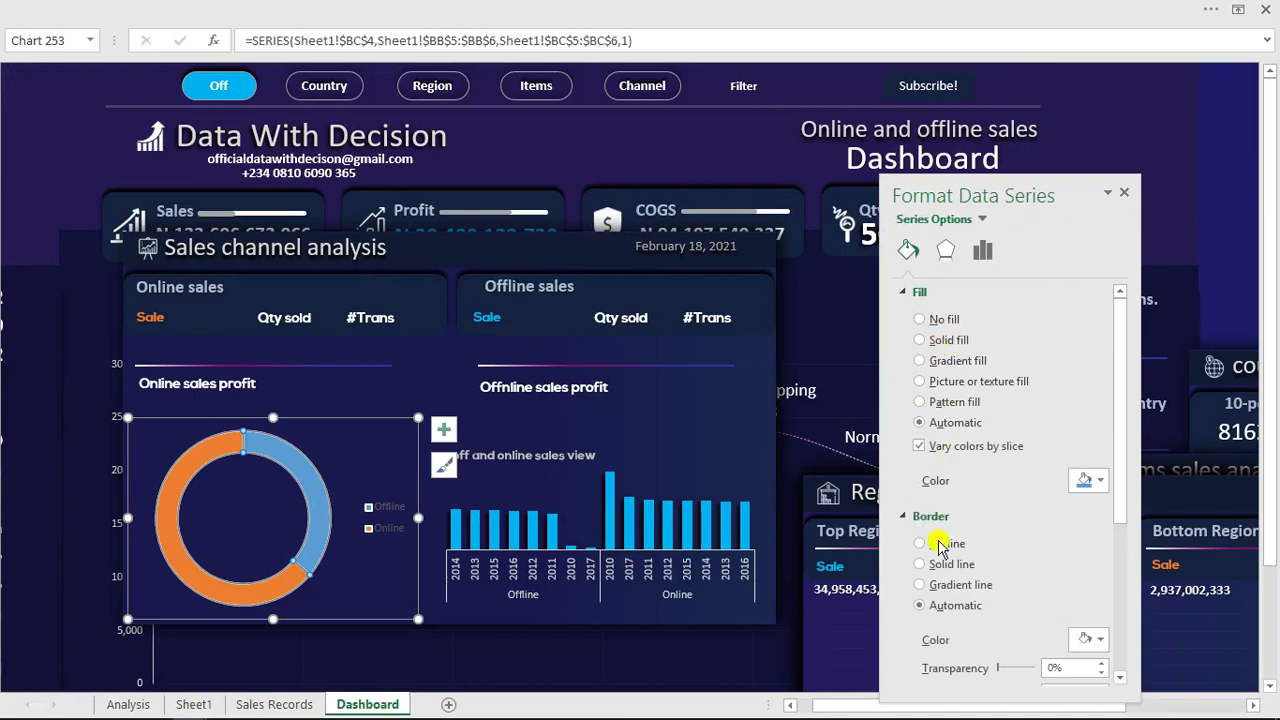
{"action": "left_click", "coordinate": [932, 545]}
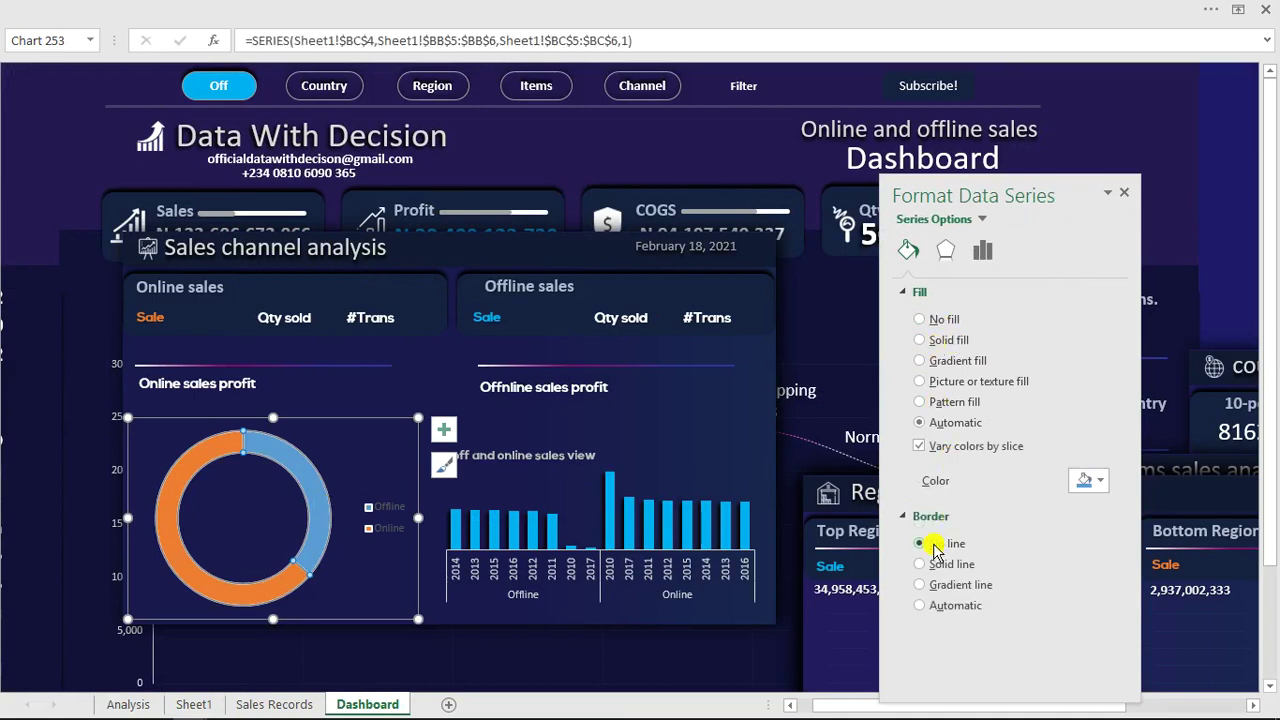
{"action": "left_click", "coordinate": [193, 453]}
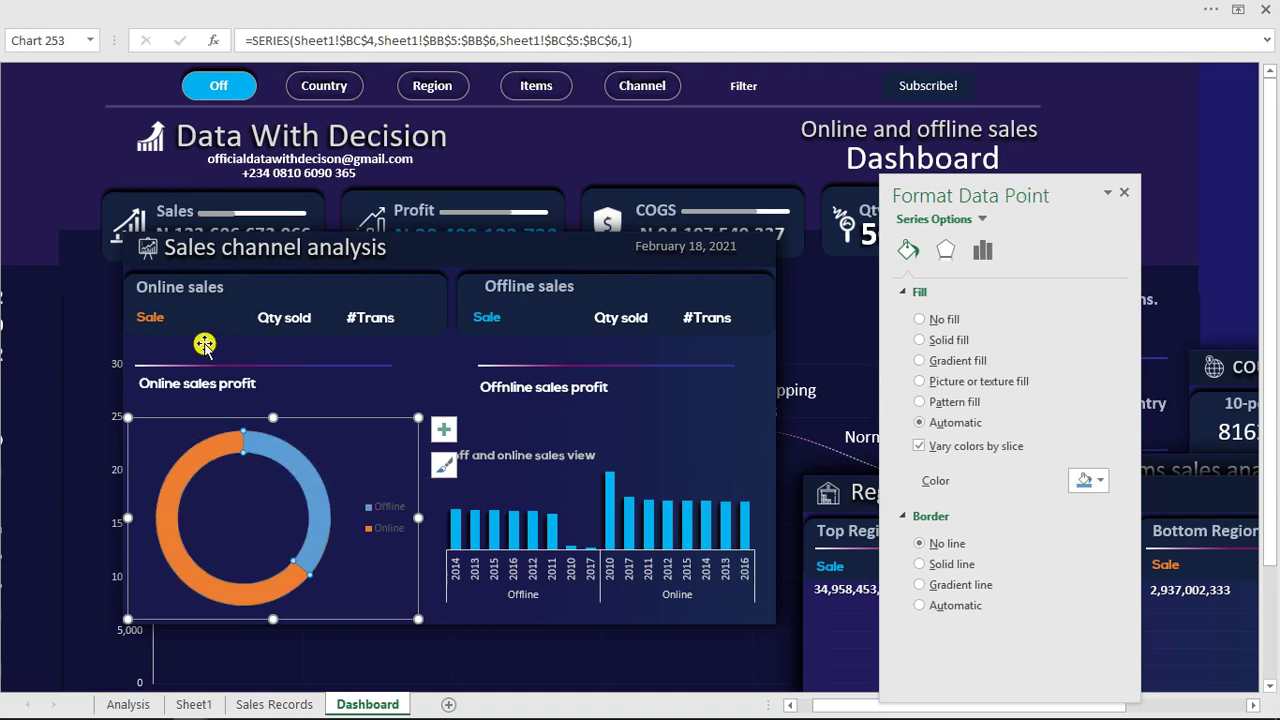
{"action": "left_click", "coordinate": [1097, 484]}
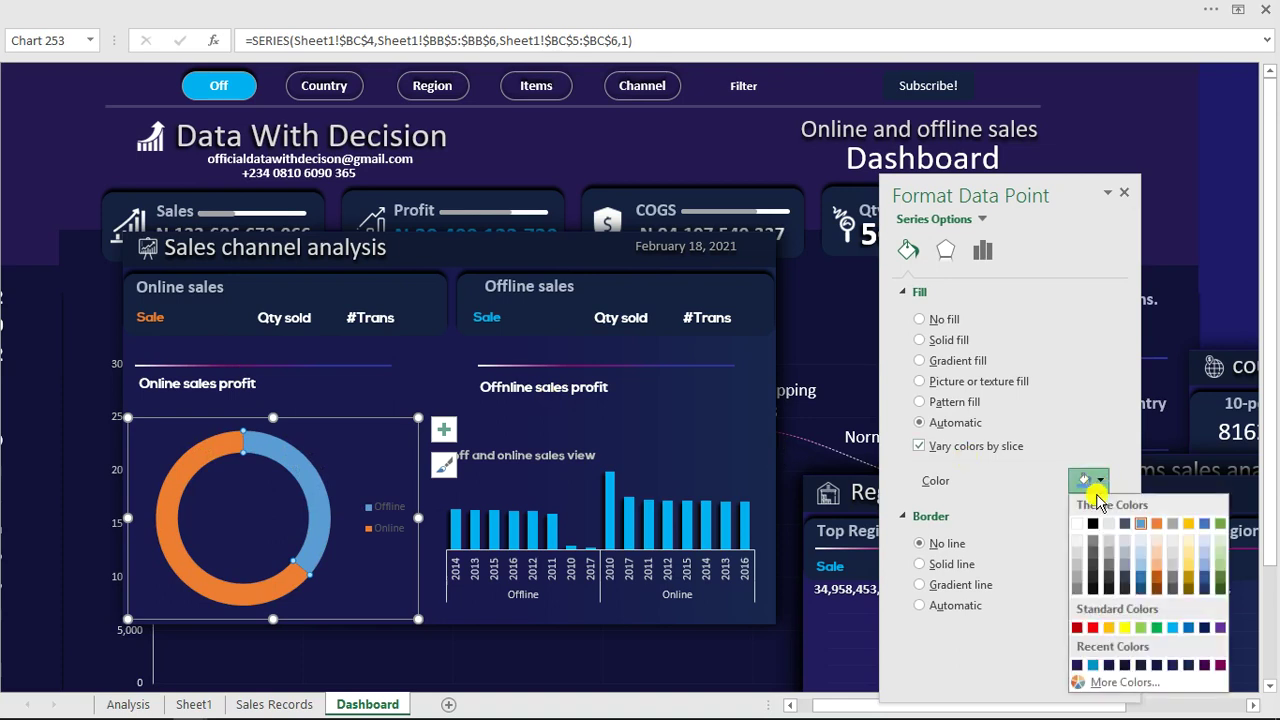
{"action": "left_click", "coordinate": [1173, 629]}
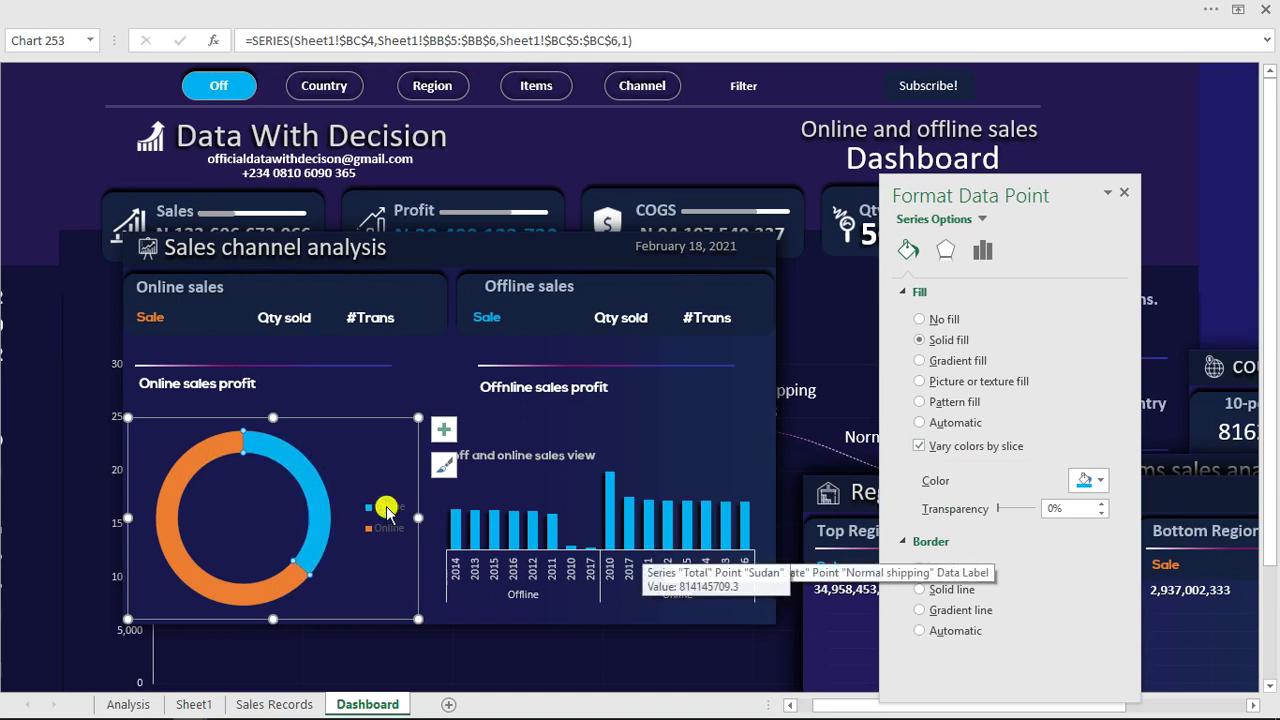
Step: Change the doughnut chart's legend text to a light grey font colour
{"action": "left_click", "coordinate": [385, 510]}
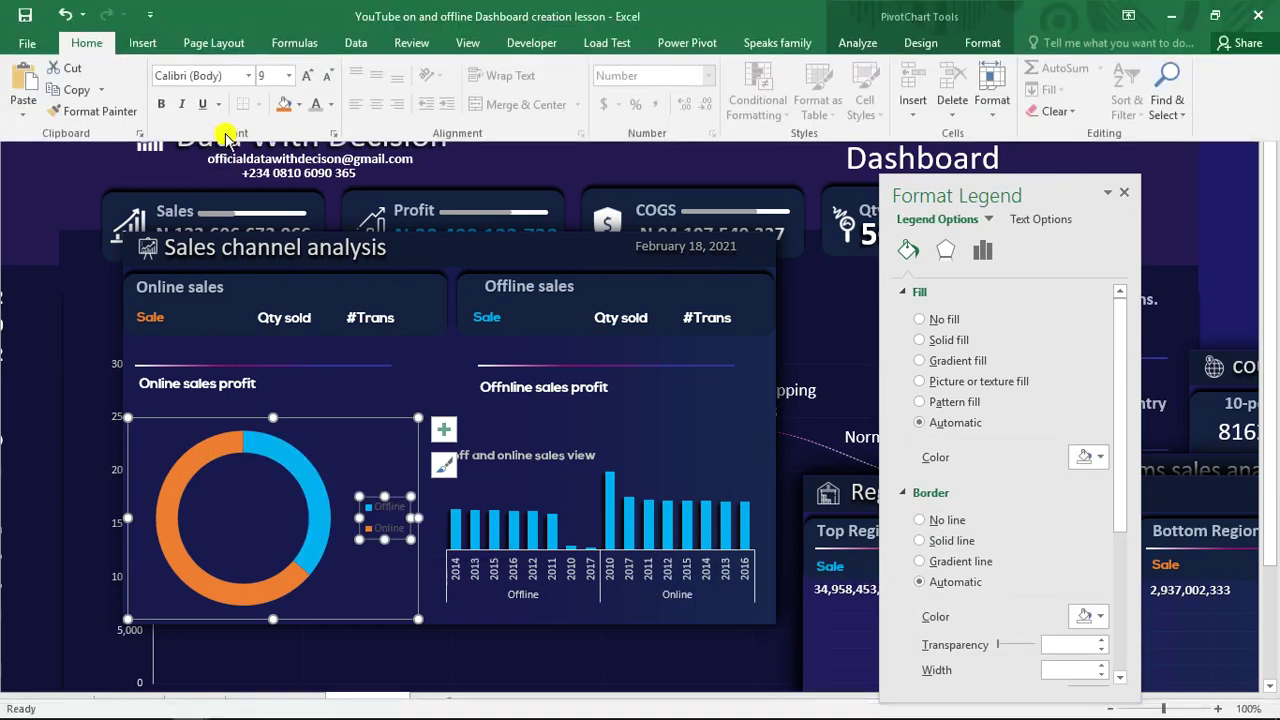
{"action": "left_click", "coordinate": [331, 105]}
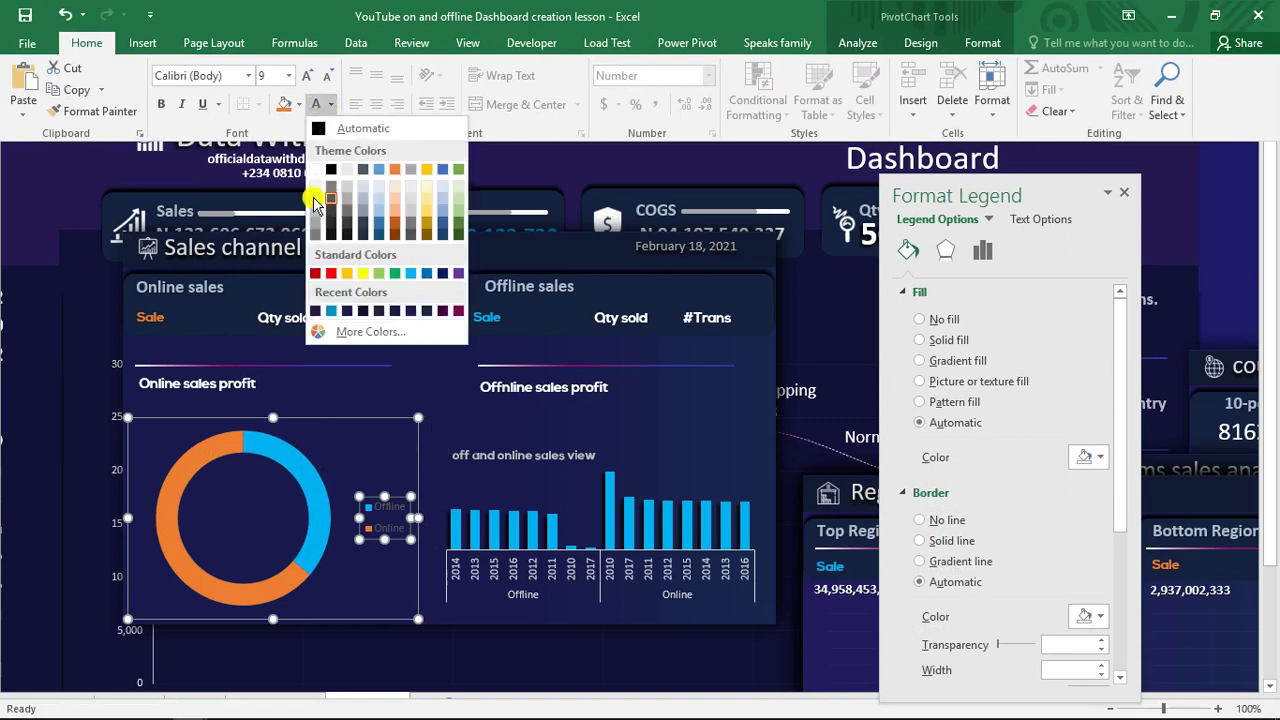
{"action": "left_click", "coordinate": [314, 199]}
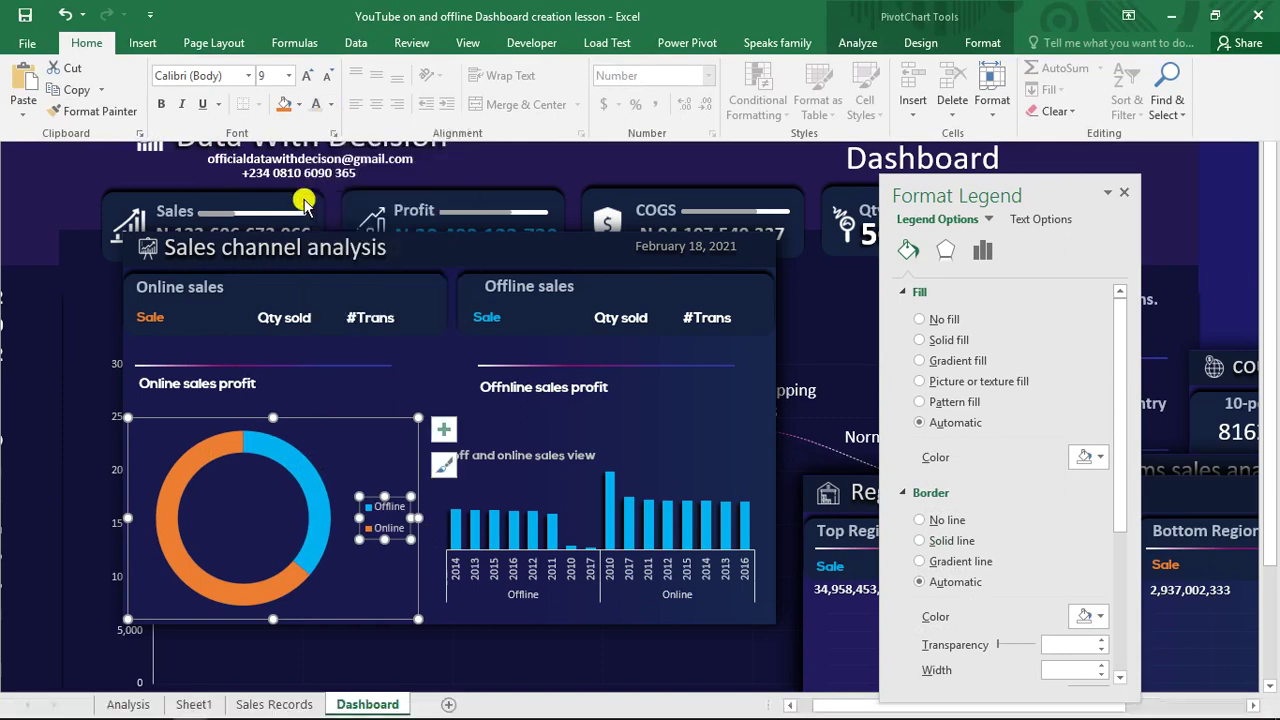
{"action": "left_click", "coordinate": [46, 186]}
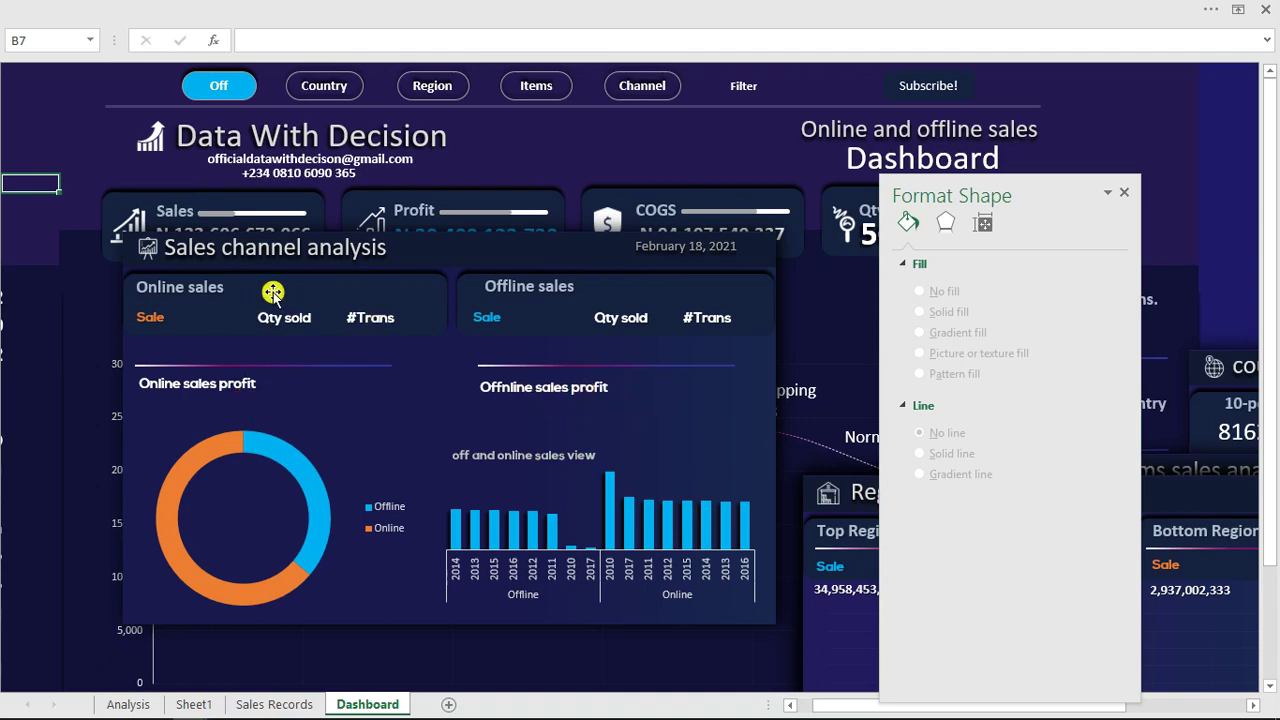
Step: On Sheet1, show the revenue values of the channel-only pivot table at BB4 as % of Column Total
{"action": "left_click", "coordinate": [194, 704]}
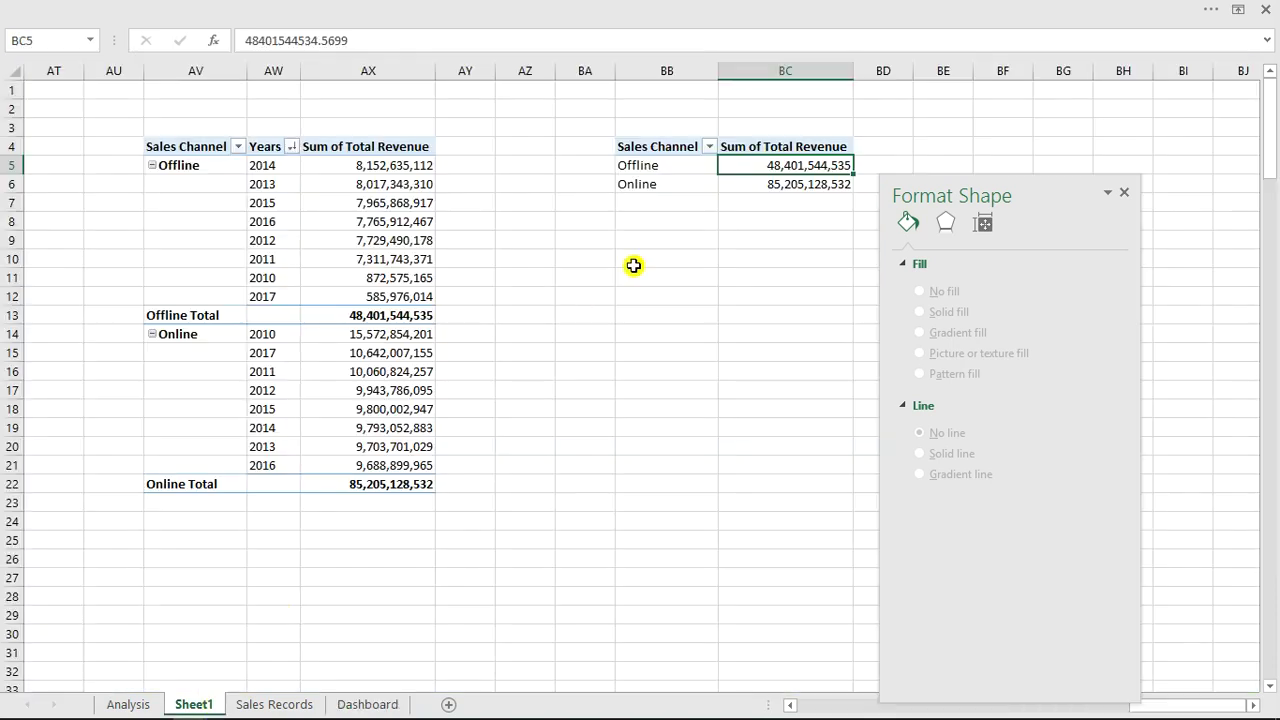
{"action": "right_click", "coordinate": [788, 165]}
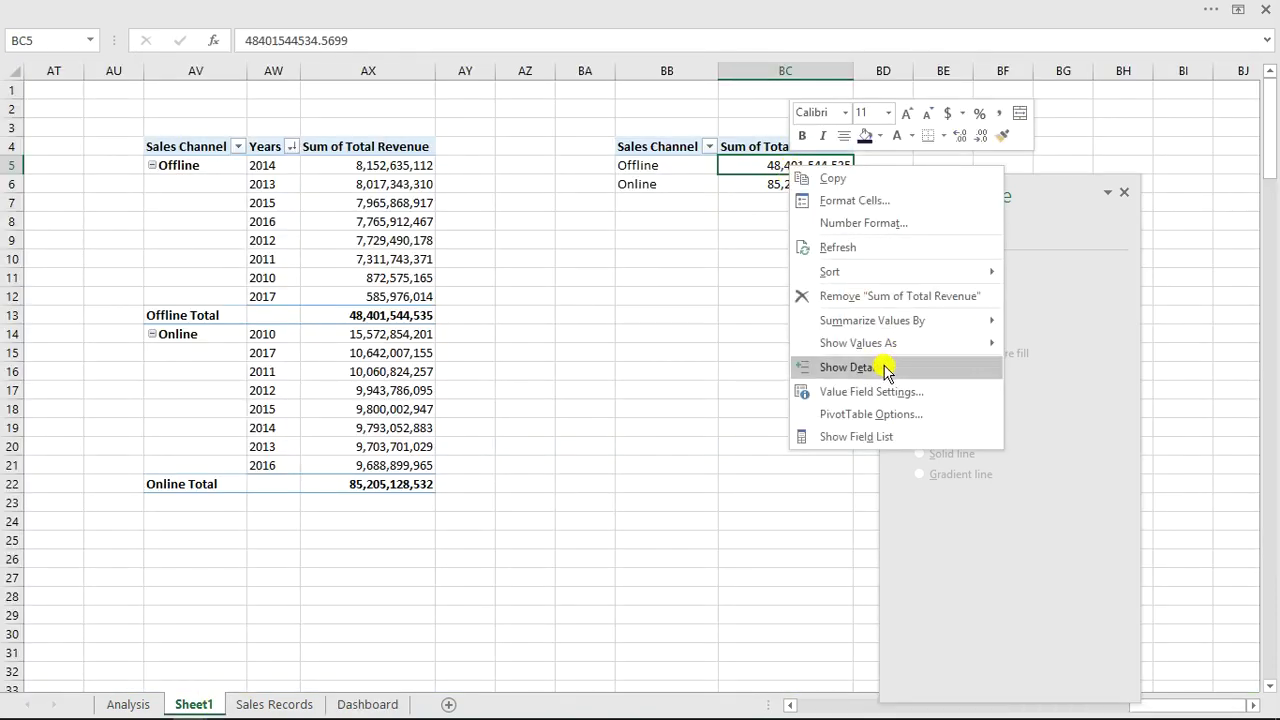
{"action": "mouse_move", "coordinate": [886, 343]}
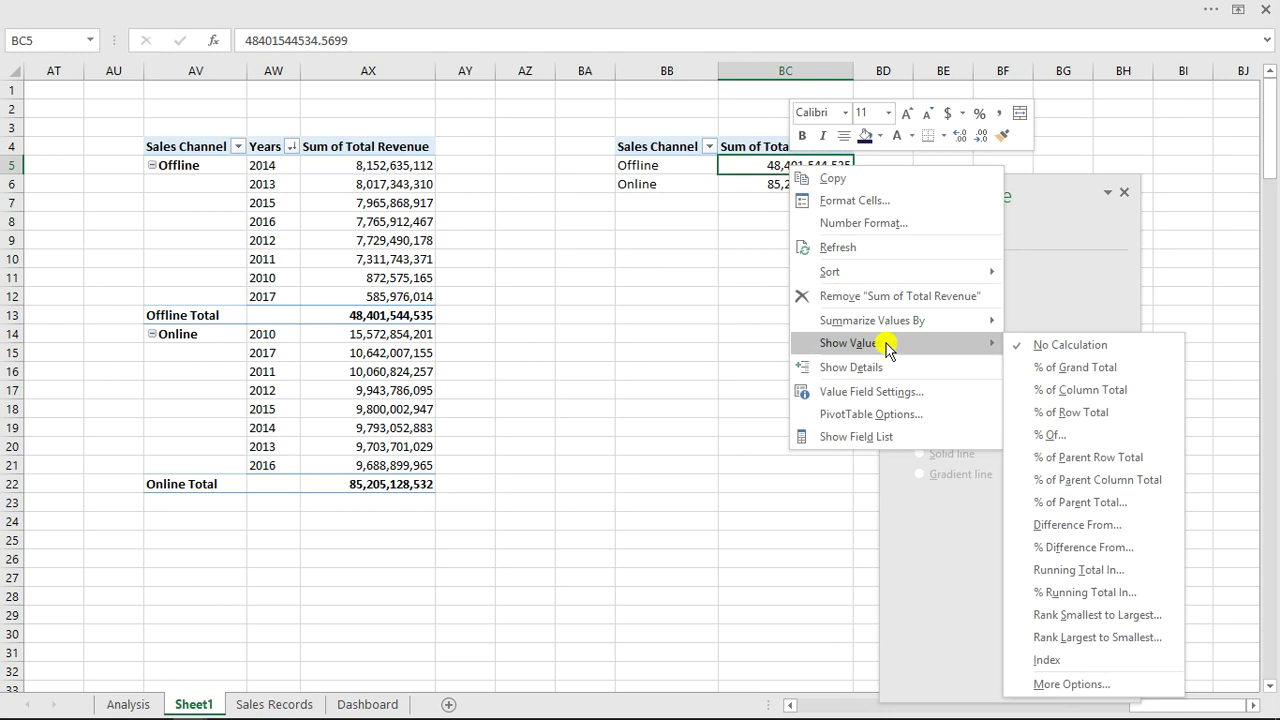
{"action": "left_click", "coordinate": [1083, 390]}
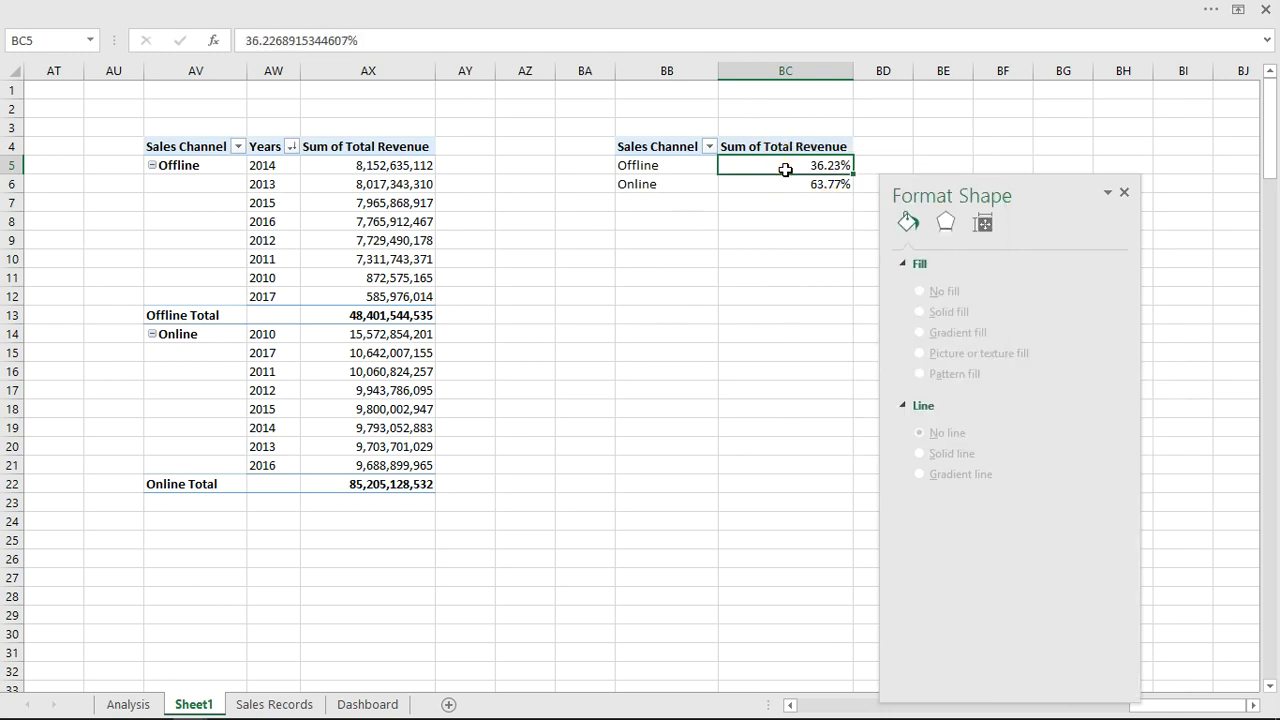
Step: Format the percentages in BC5:BC6 with one decimal place and close the Format Shape pane
{"action": "left_click_drag", "start_coordinate": [785, 170], "coordinate": [787, 184]}
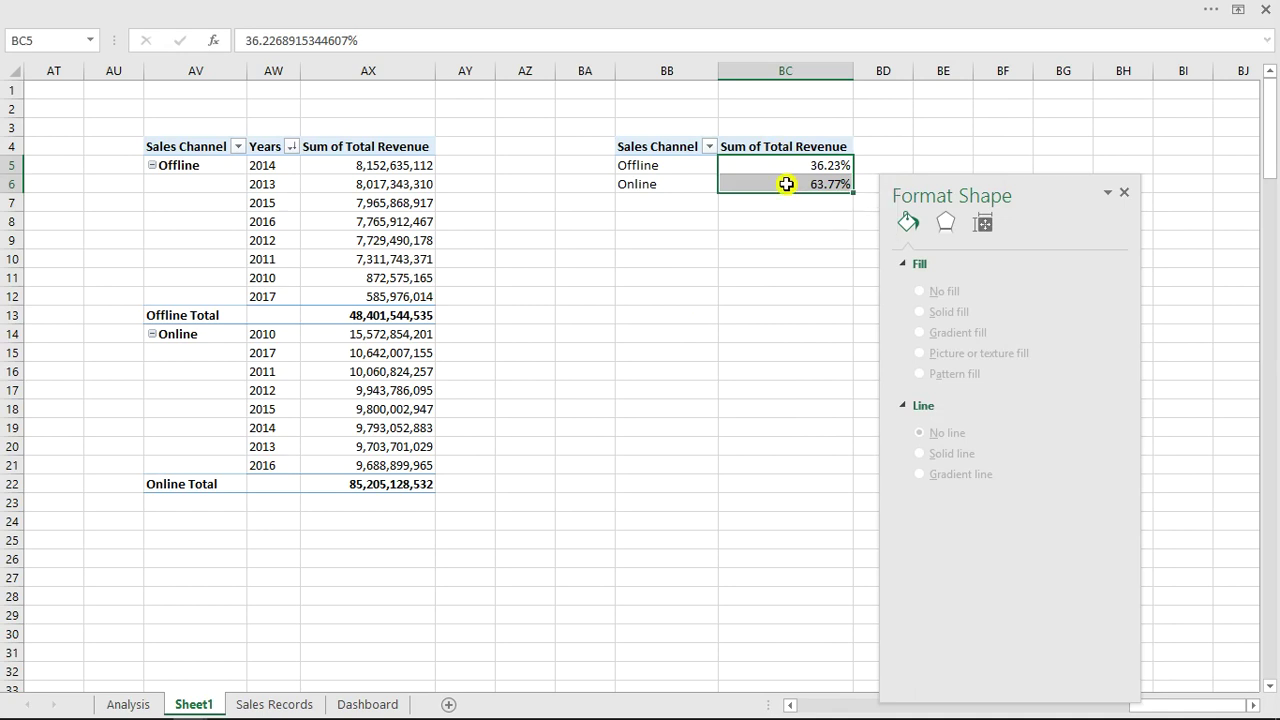
{"action": "key", "text": "ctrl+1"}
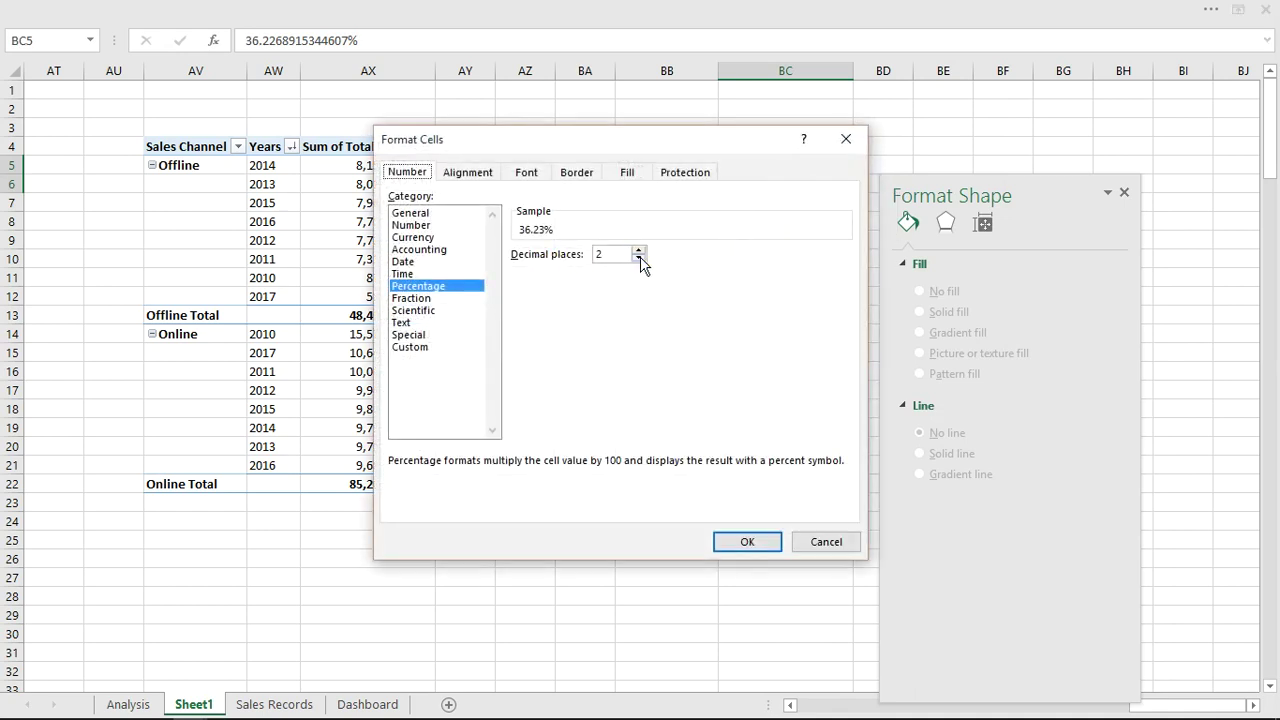
{"action": "left_click", "coordinate": [749, 546]}
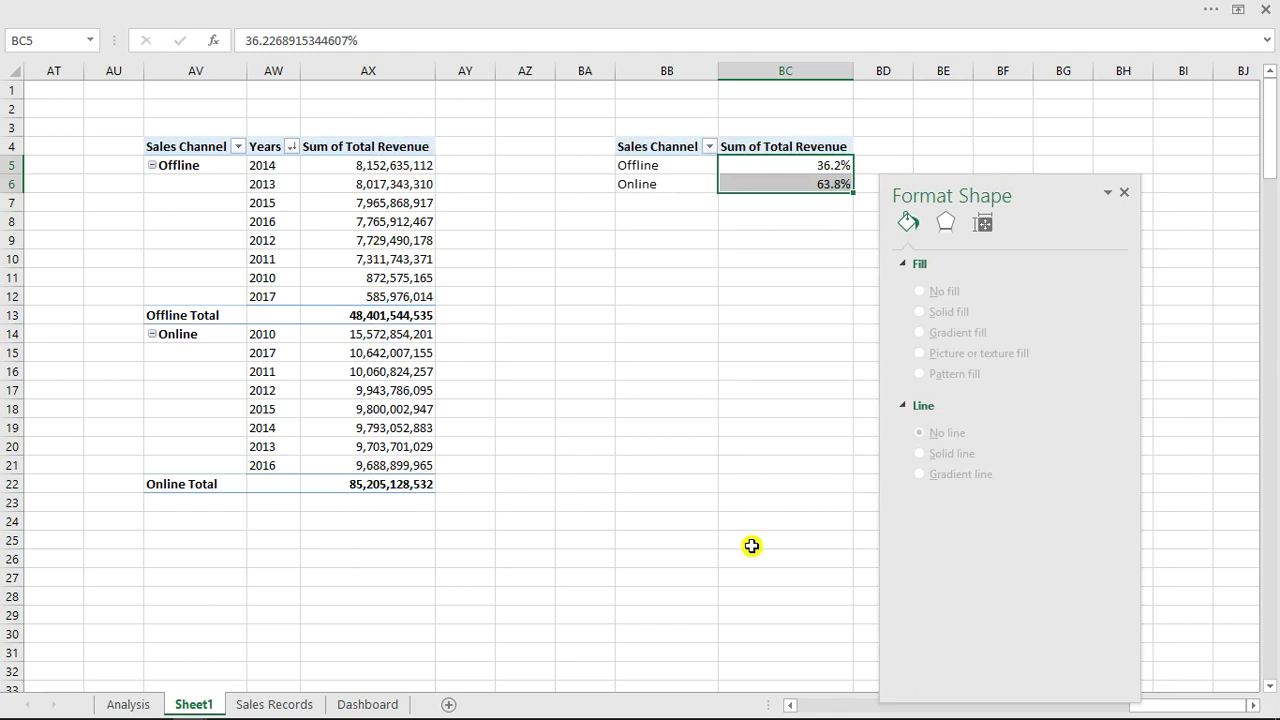
{"action": "left_click", "coordinate": [595, 293]}
{"action": "left_click", "coordinate": [1122, 197]}
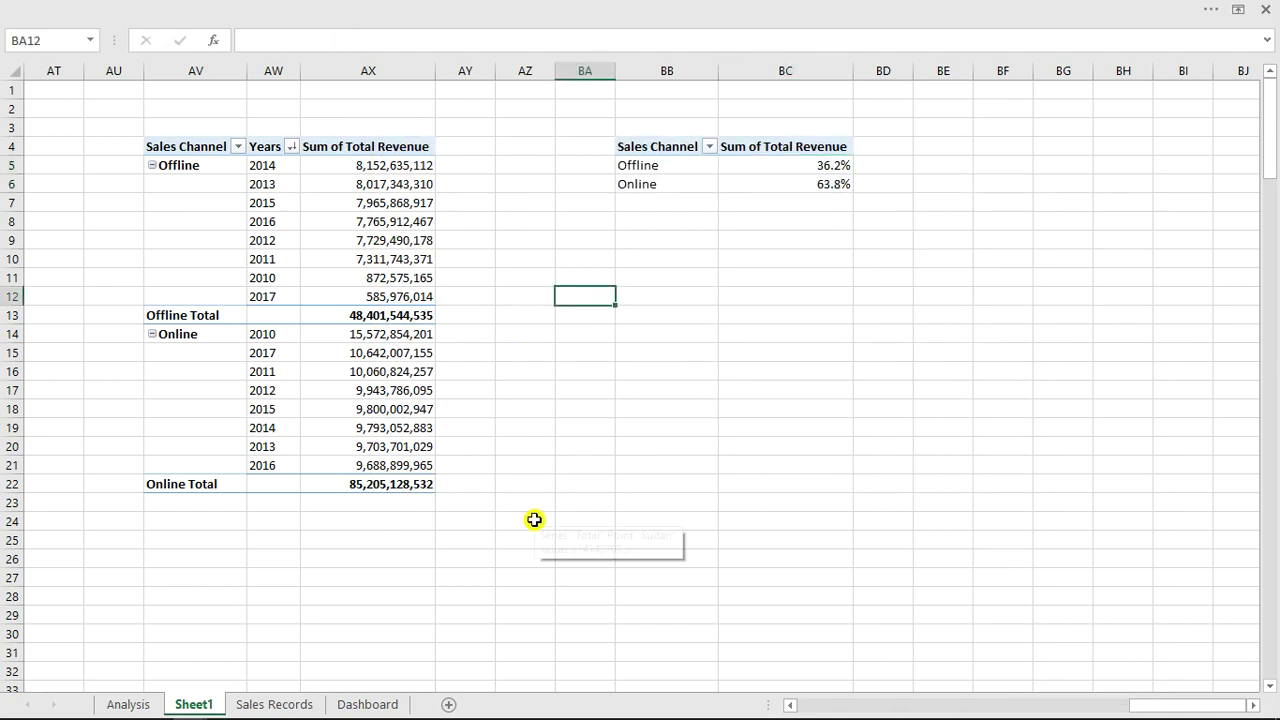
Step: Duplicate the Dashboard's Online sales label just beside the original and link the copy to =Sheet1!BC6
{"action": "left_click", "coordinate": [345, 703]}
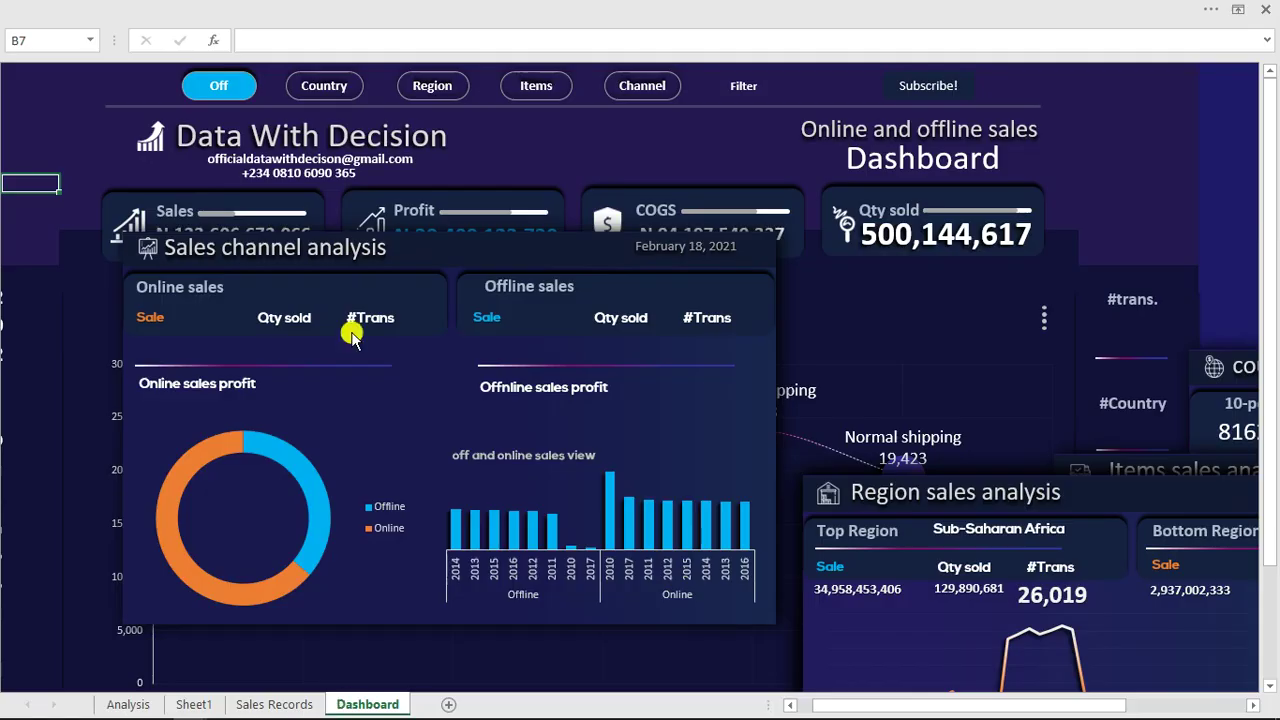
{"action": "left_click", "coordinate": [204, 290]}
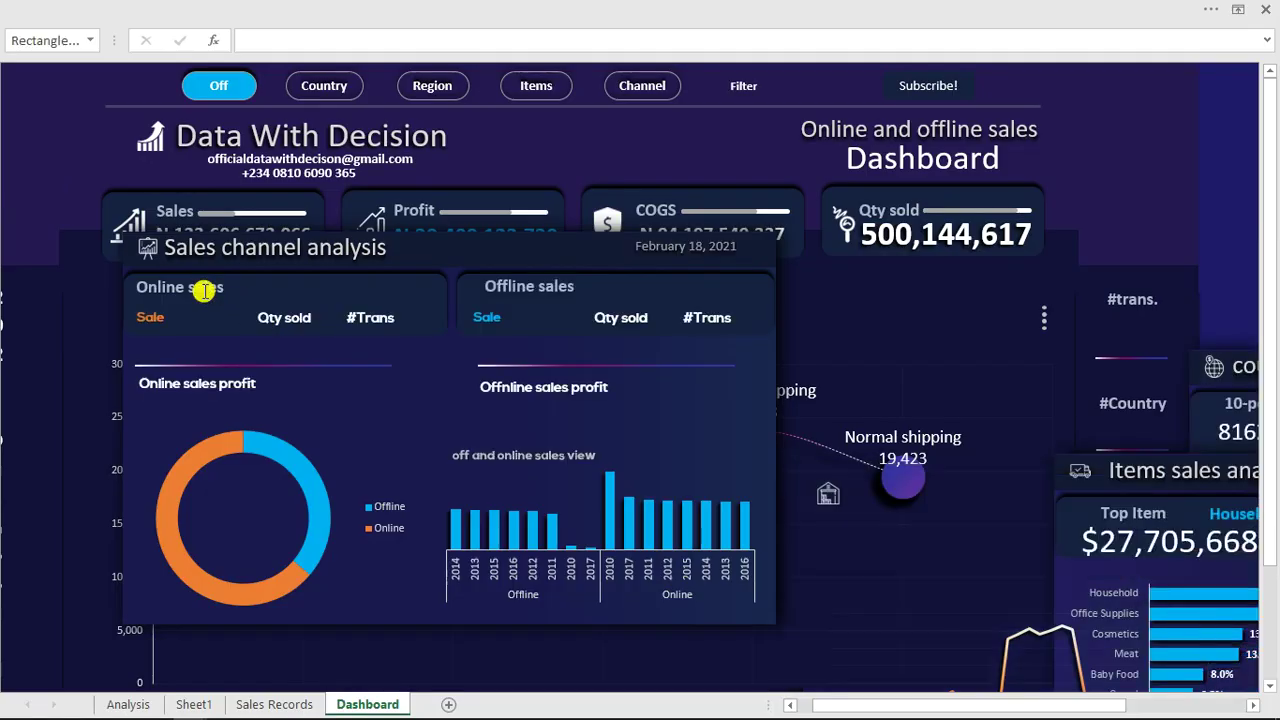
{"action": "left_click", "coordinate": [205, 288]}
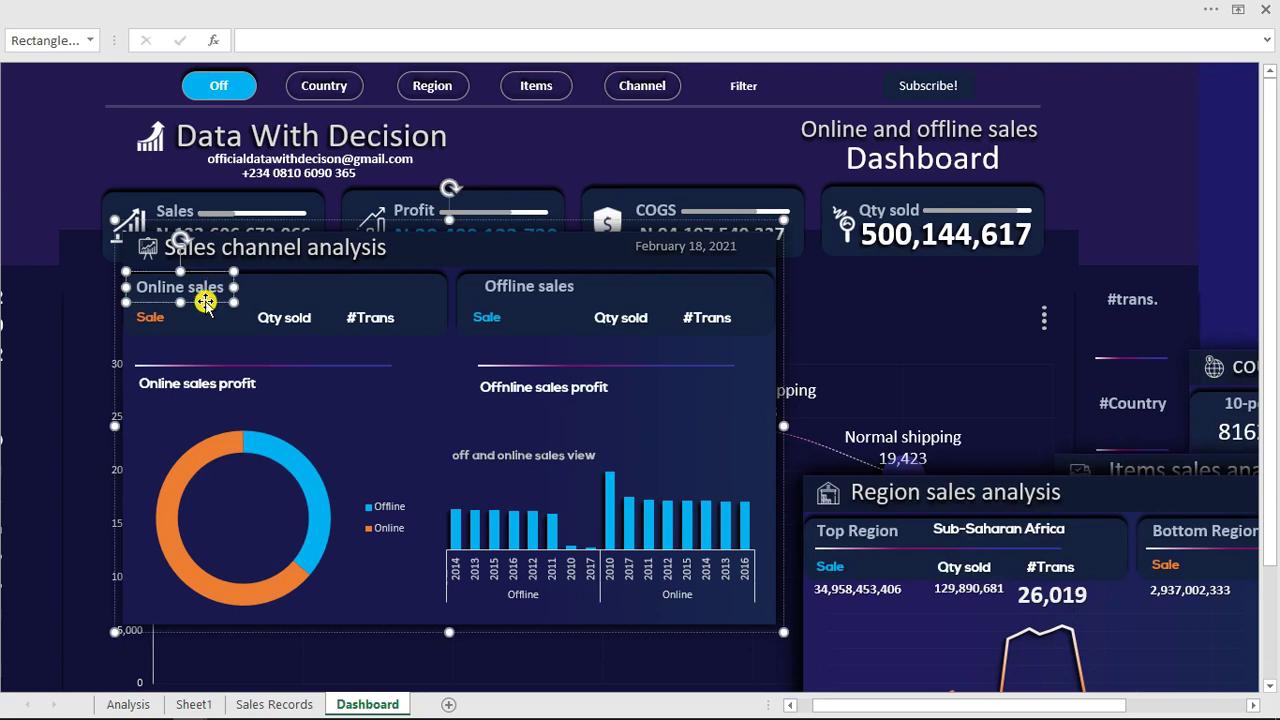
{"action": "left_click_drag", "start_coordinate": [205, 305], "coordinate": [309, 302]}
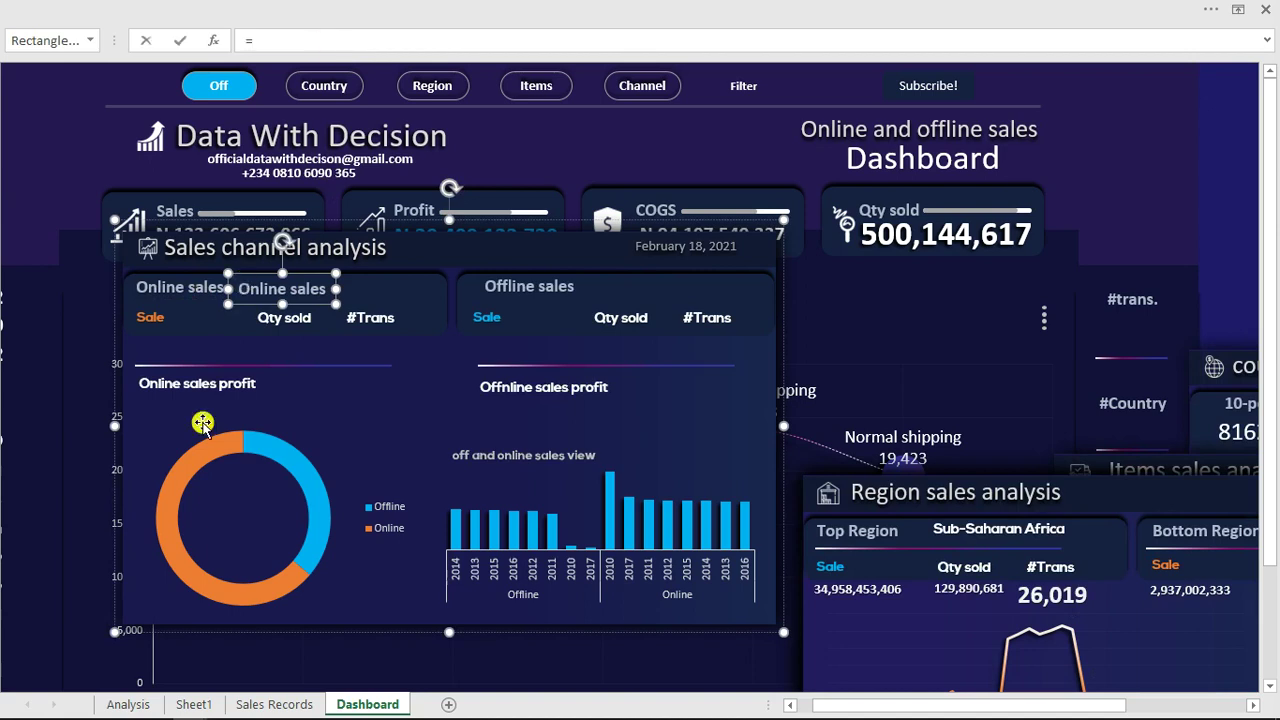
{"action": "left_click", "coordinate": [194, 704]}
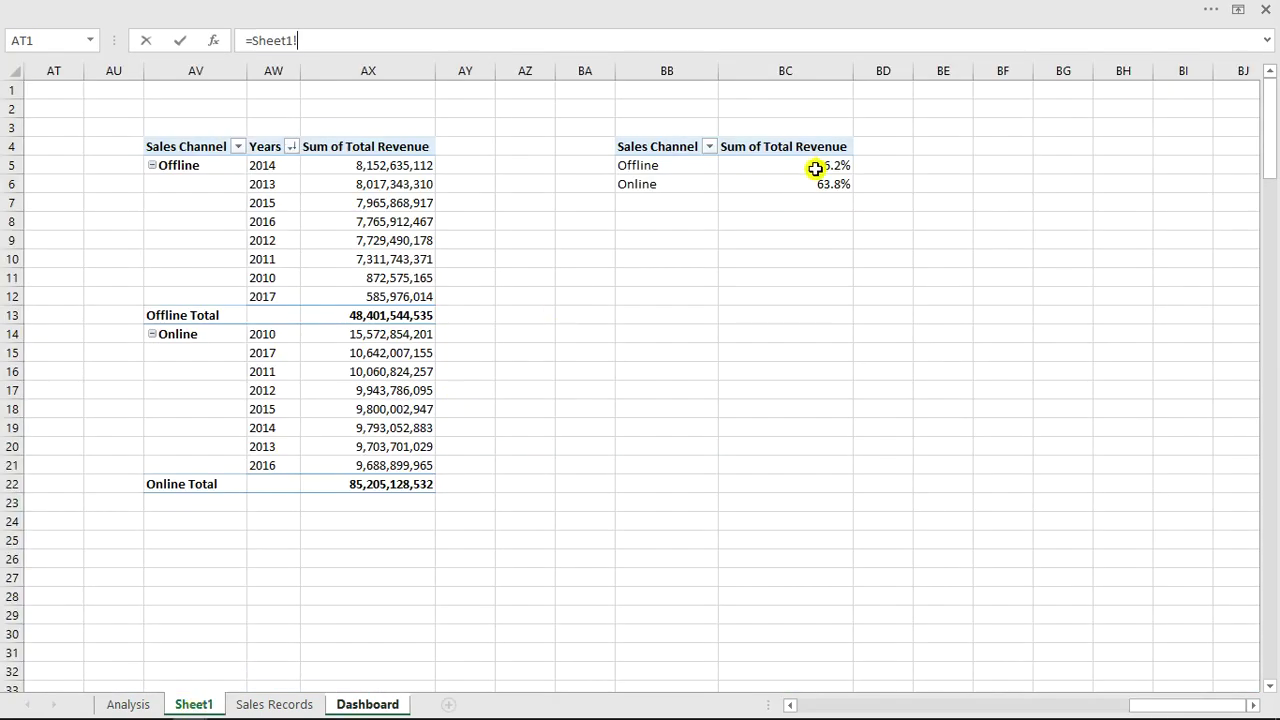
{"action": "left_click", "coordinate": [352, 702]}
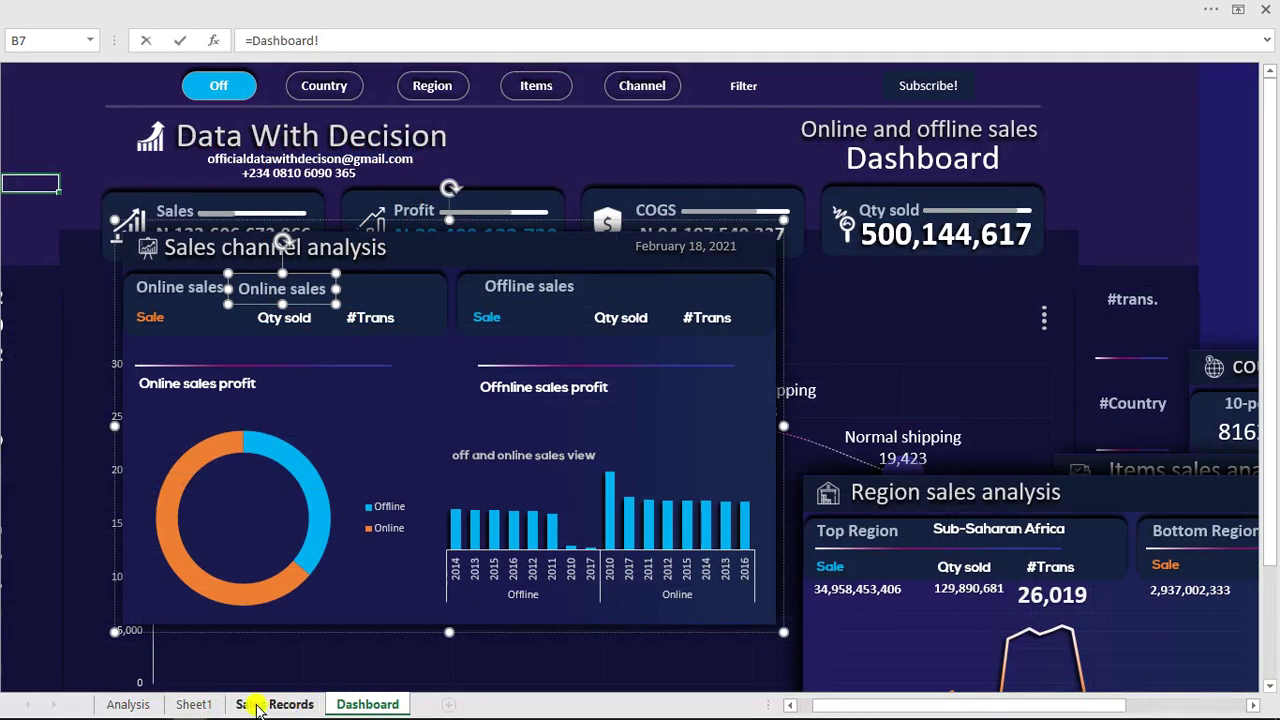
{"action": "left_click", "coordinate": [205, 705]}
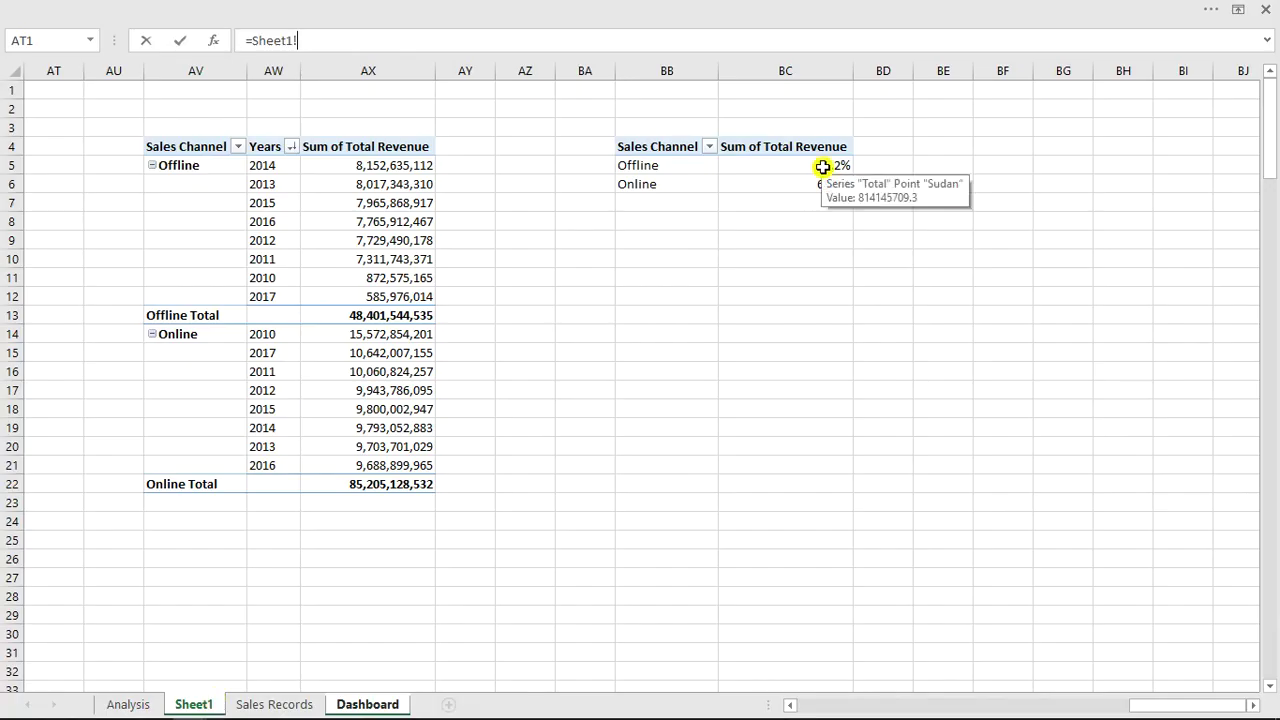
{"action": "left_click", "coordinate": [822, 183]}
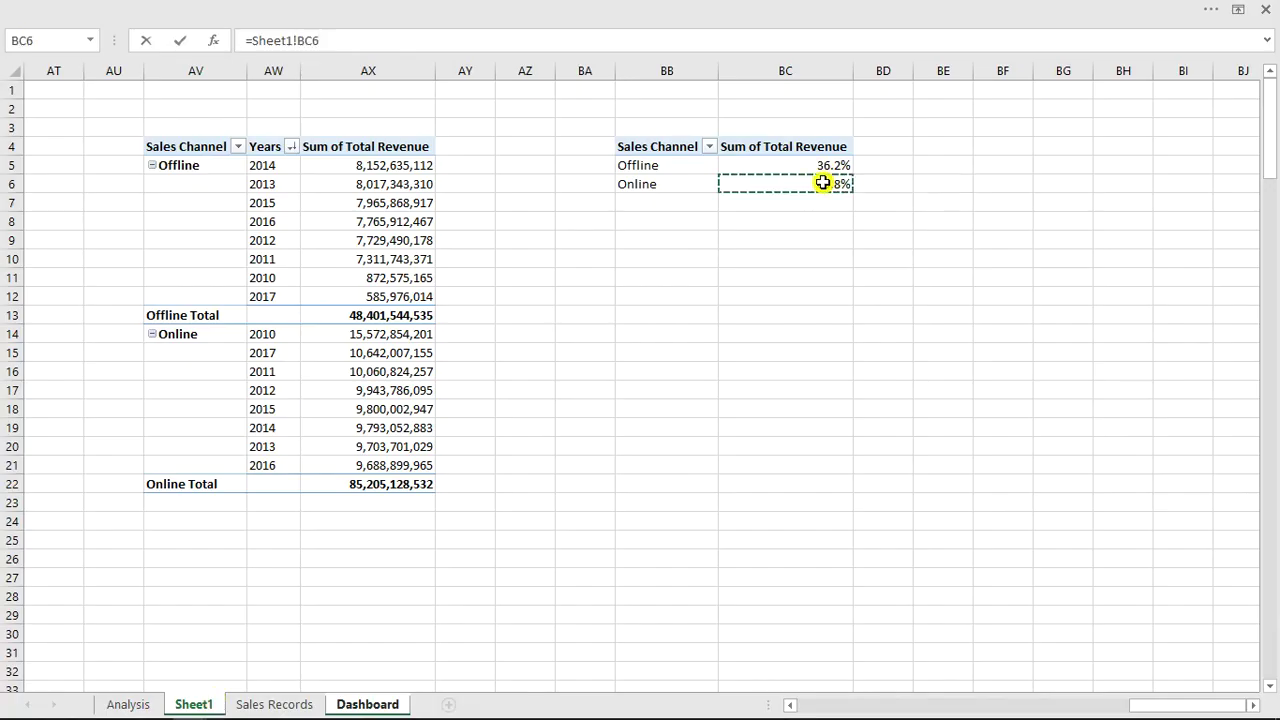
{"action": "key", "text": "Return"}
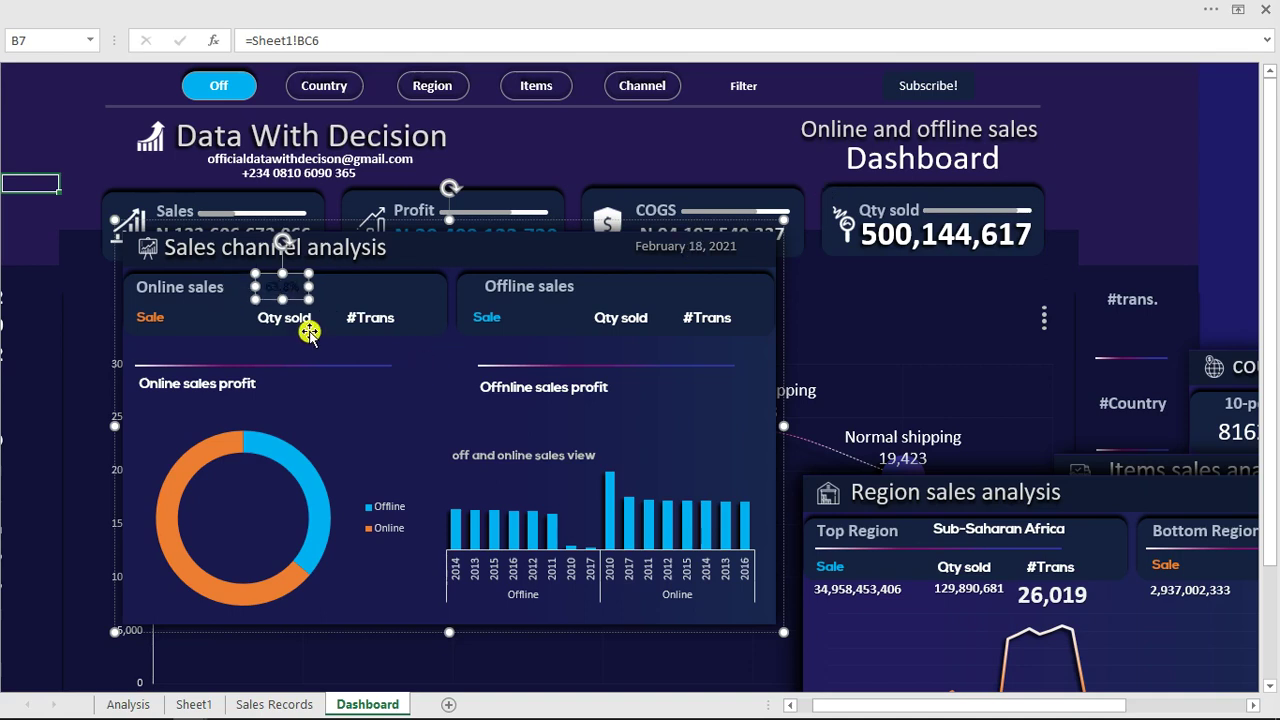
Step: Duplicate the Online sales percentage label beside the Offline sales heading and link the copy to =Sheet1!BC5
{"action": "left_click", "coordinate": [300, 305]}
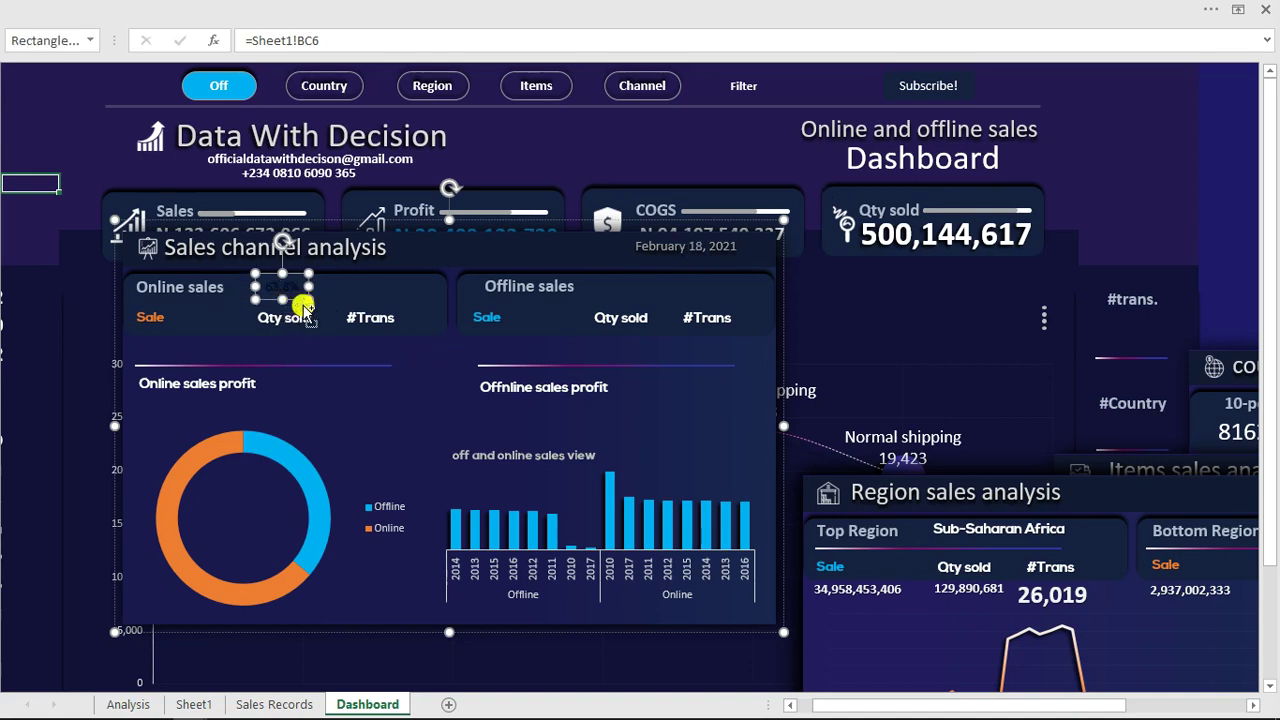
{"action": "left_click_drag", "start_coordinate": [303, 309], "coordinate": [621, 292]}
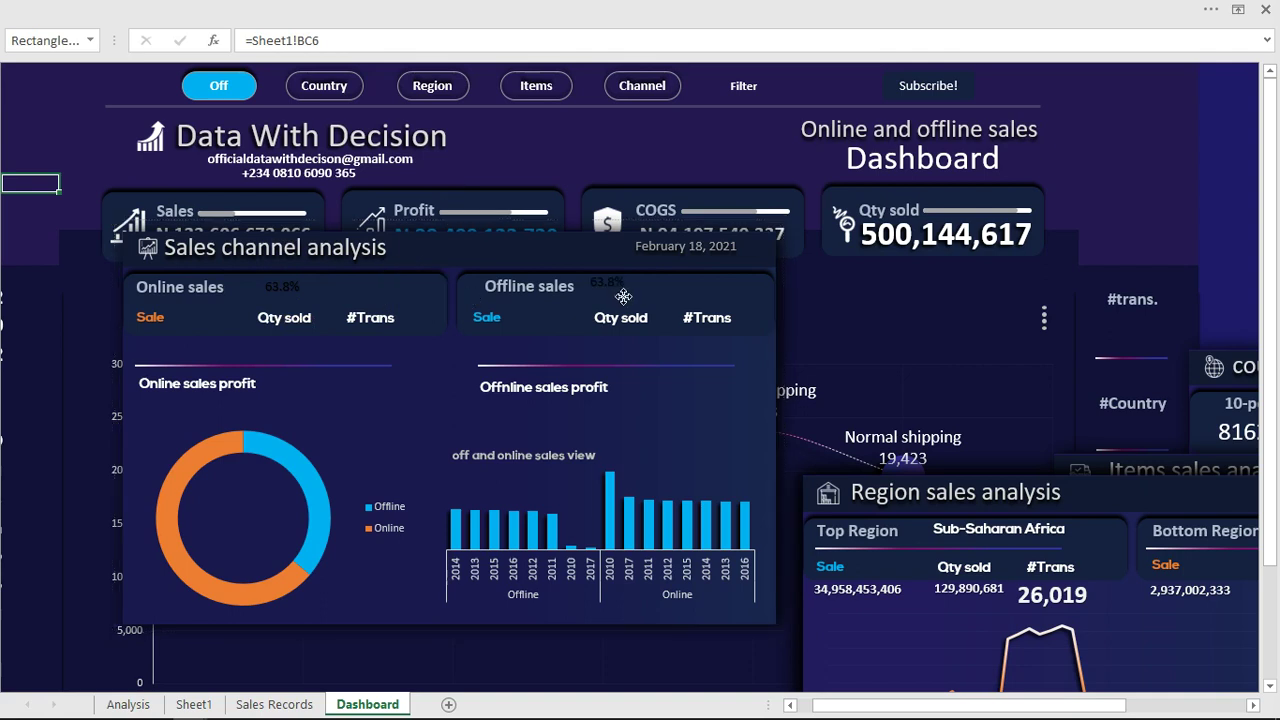
{"action": "left_click", "coordinate": [623, 300]}
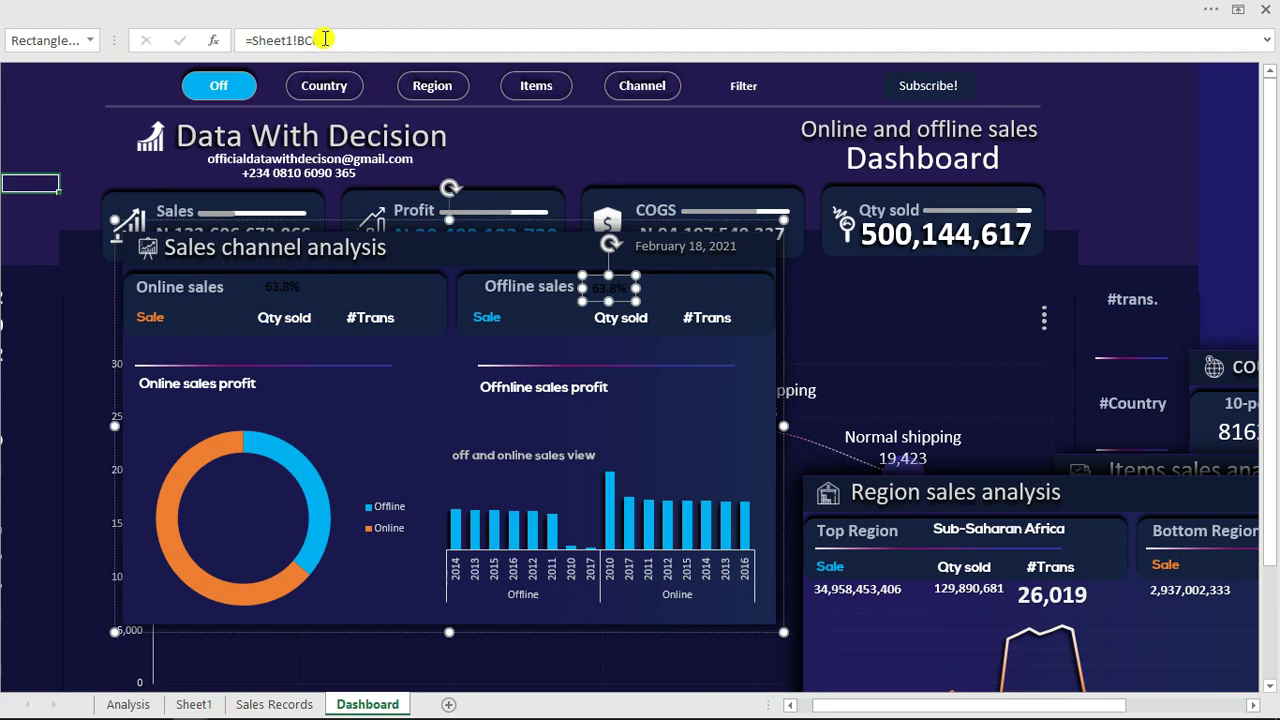
{"action": "left_click_drag", "start_coordinate": [322, 39], "coordinate": [292, 38]}
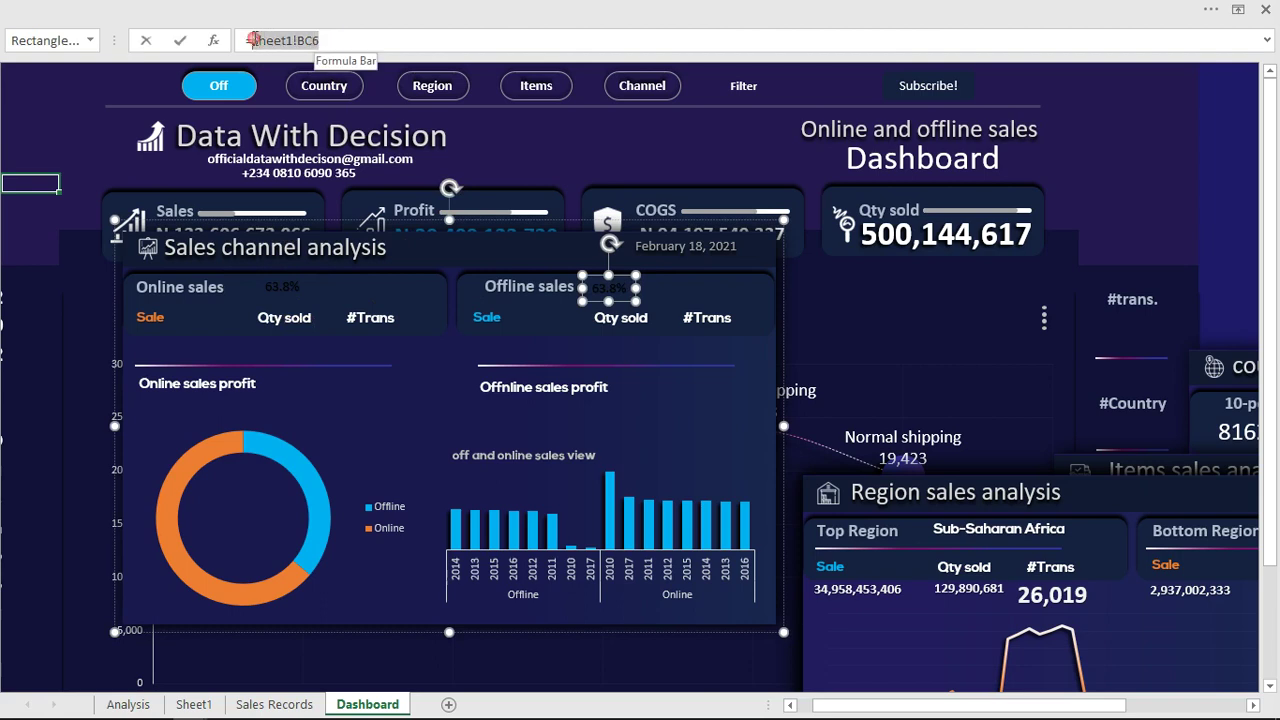
{"action": "left_click", "coordinate": [205, 707]}
{"action": "left_click", "coordinate": [820, 168]}
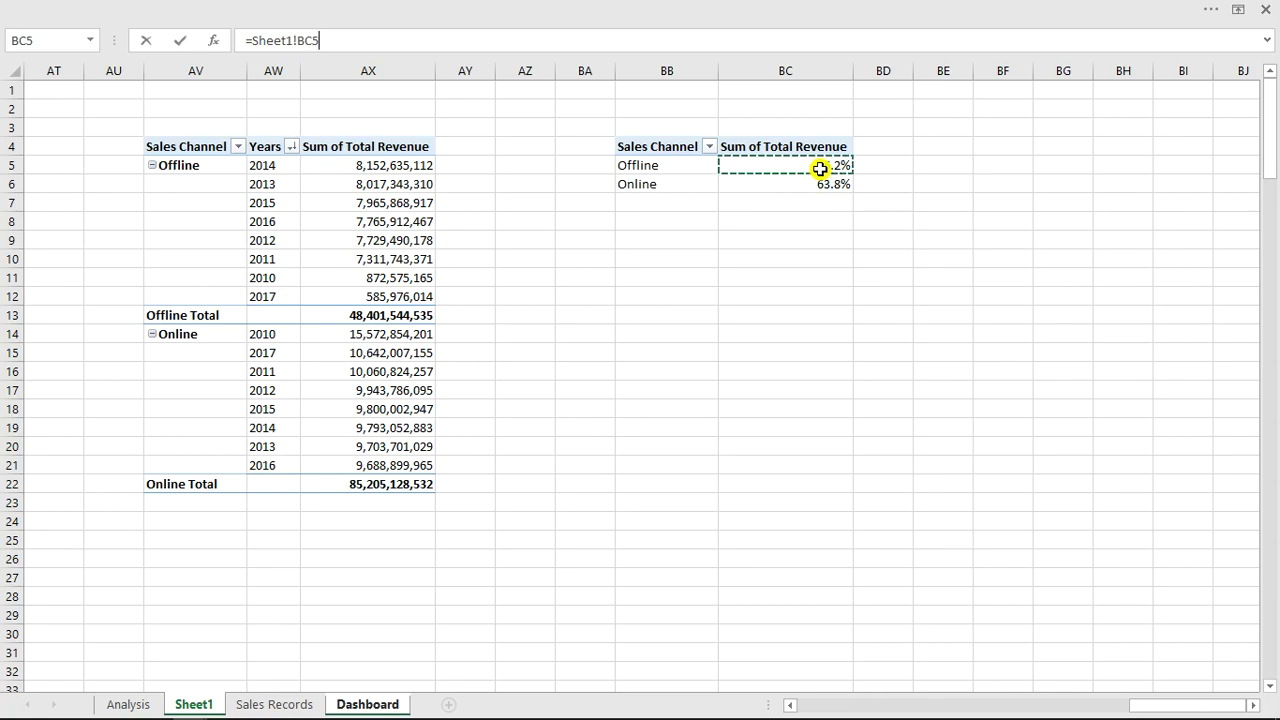
{"action": "key", "text": "Return"}
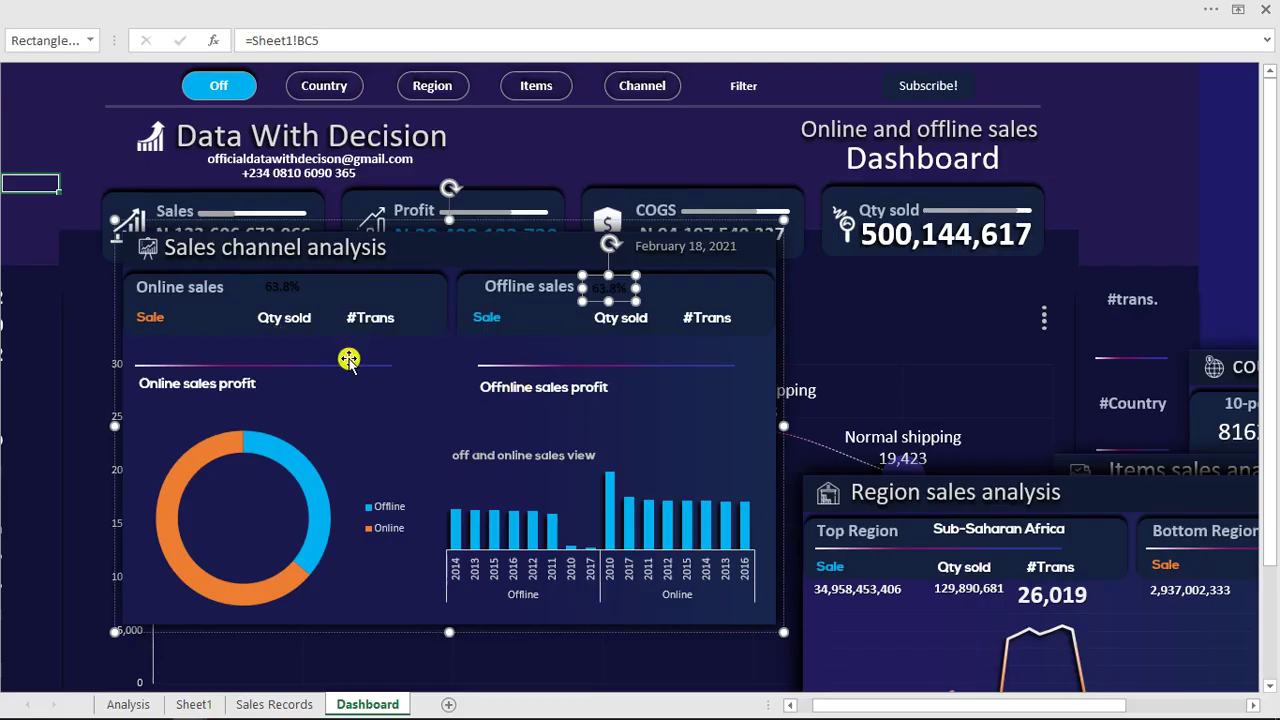
Step: On Sheet1, copy the channel percentage pivot table in BB4:BC6 and paste it at BF4
{"action": "left_click", "coordinate": [190, 704]}
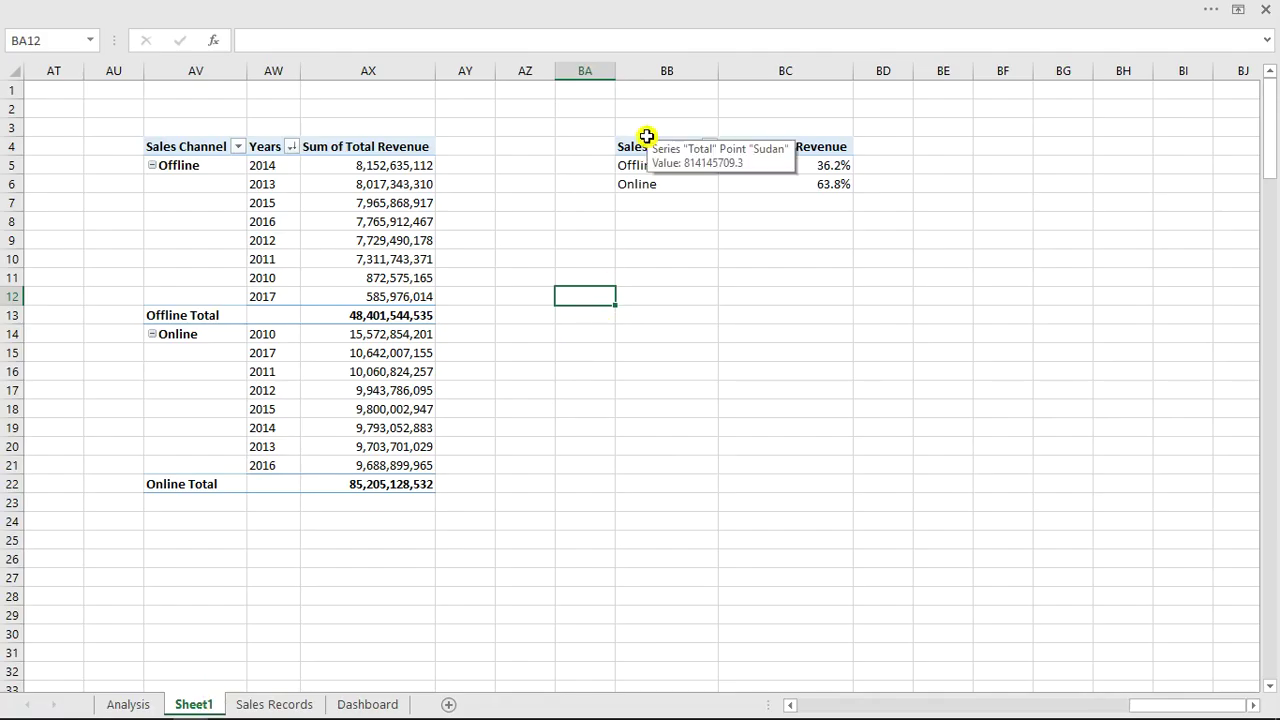
{"action": "left_click_drag", "start_coordinate": [644, 148], "coordinate": [756, 181]}
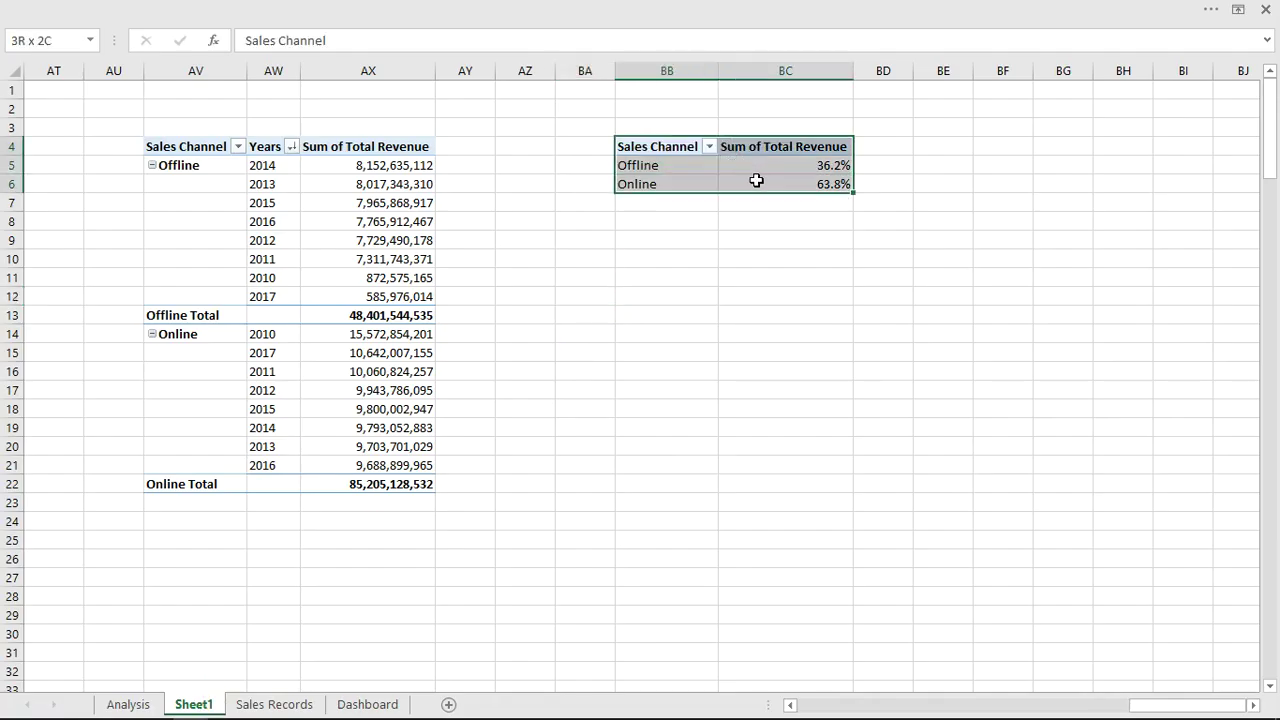
{"action": "key", "text": "ctrl+c"}
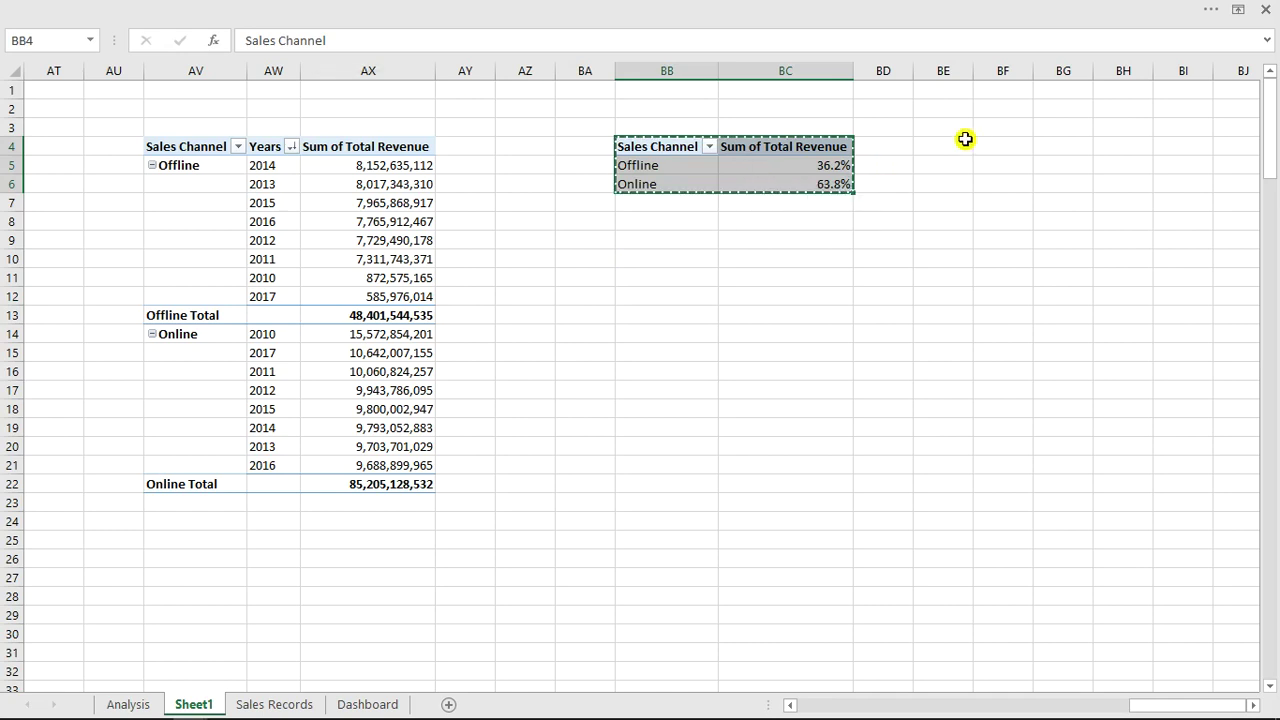
{"action": "left_click", "coordinate": [1006, 150]}
{"action": "key", "text": "ctrl+v"}
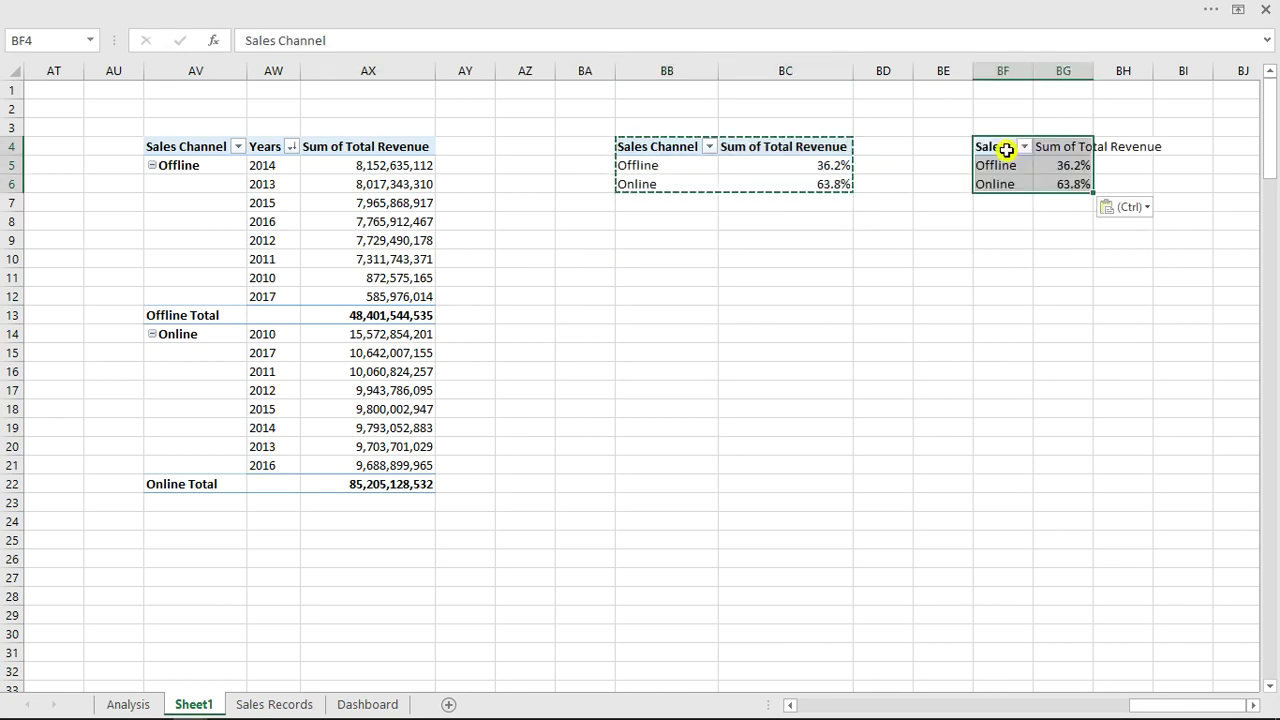
Step: Show the revenue values of the copied pivot table at BF4 with No Calculation
{"action": "left_click", "coordinate": [1253, 705]}
{"action": "left_click", "coordinate": [1253, 705]}
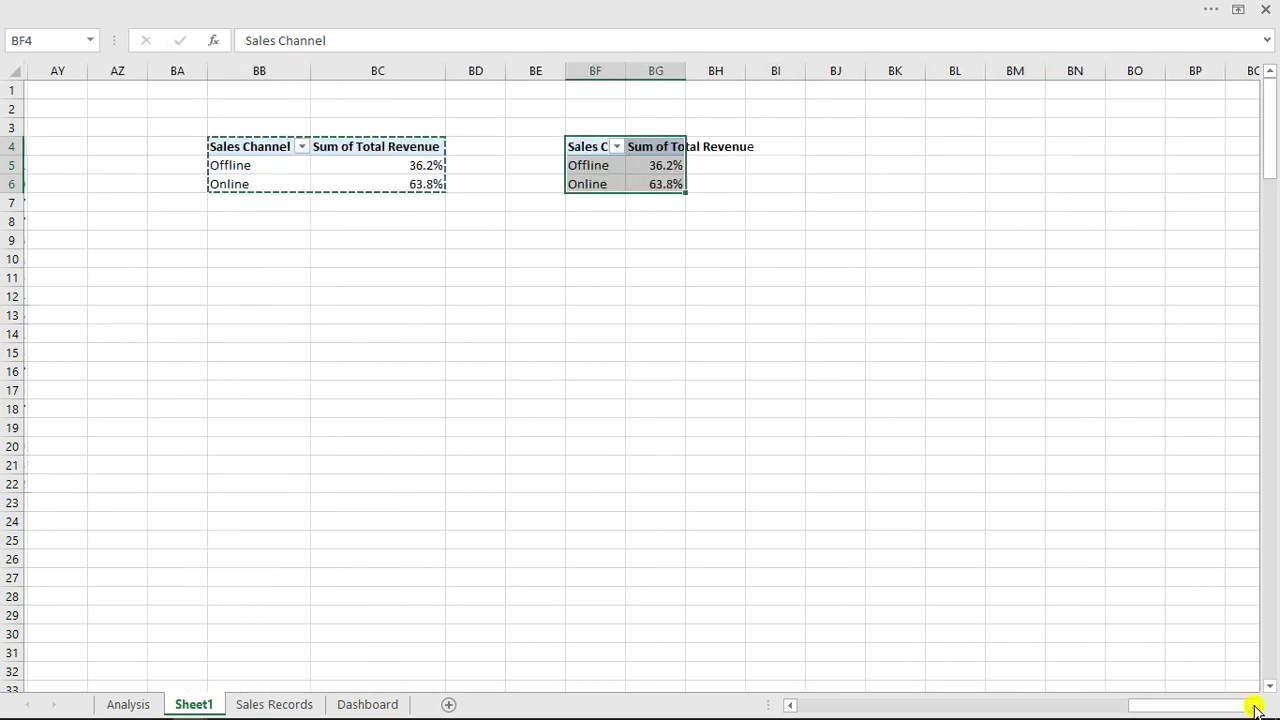
{"action": "left_click", "coordinate": [657, 166]}
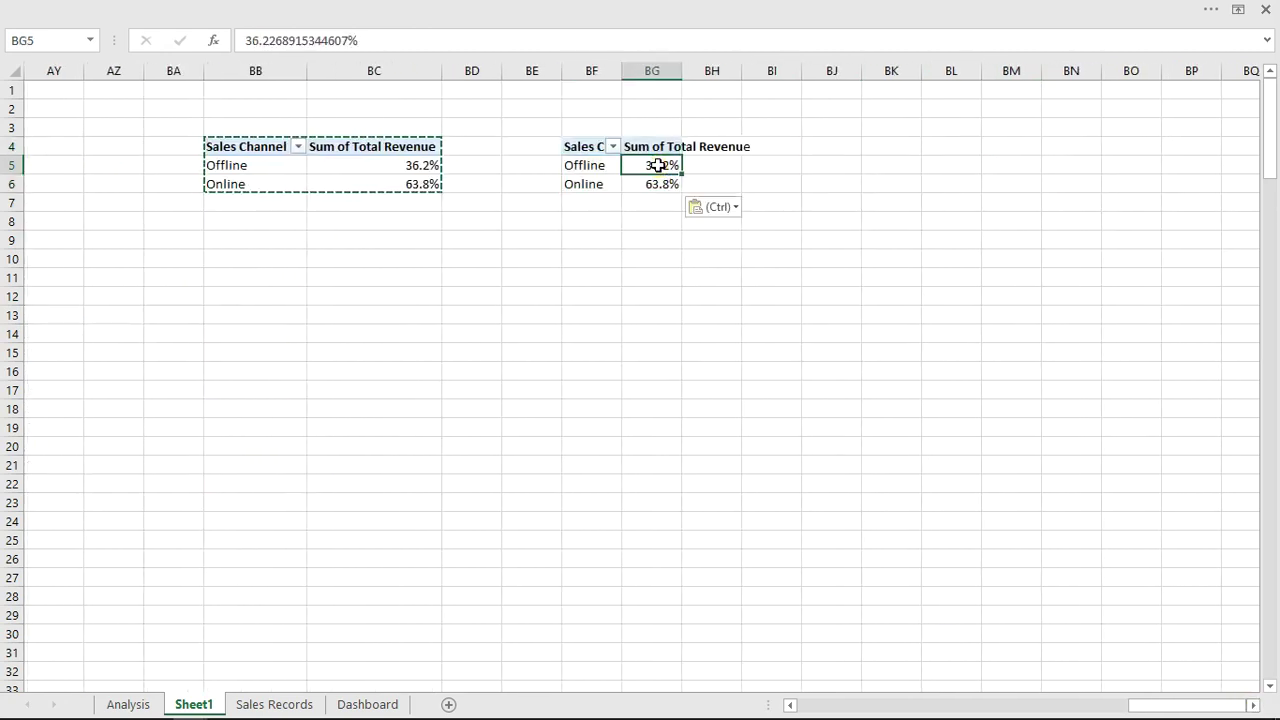
{"action": "right_click", "coordinate": [657, 166]}
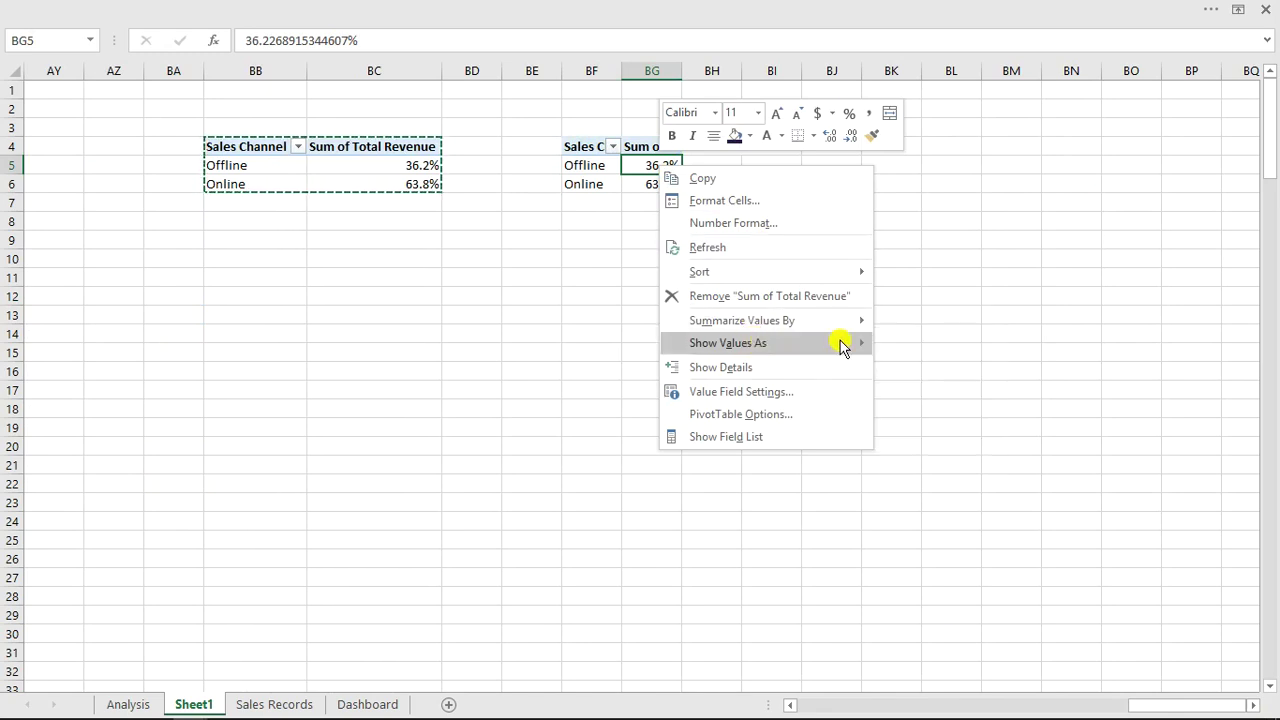
{"action": "mouse_move", "coordinate": [850, 343]}
{"action": "left_click", "coordinate": [928, 346]}
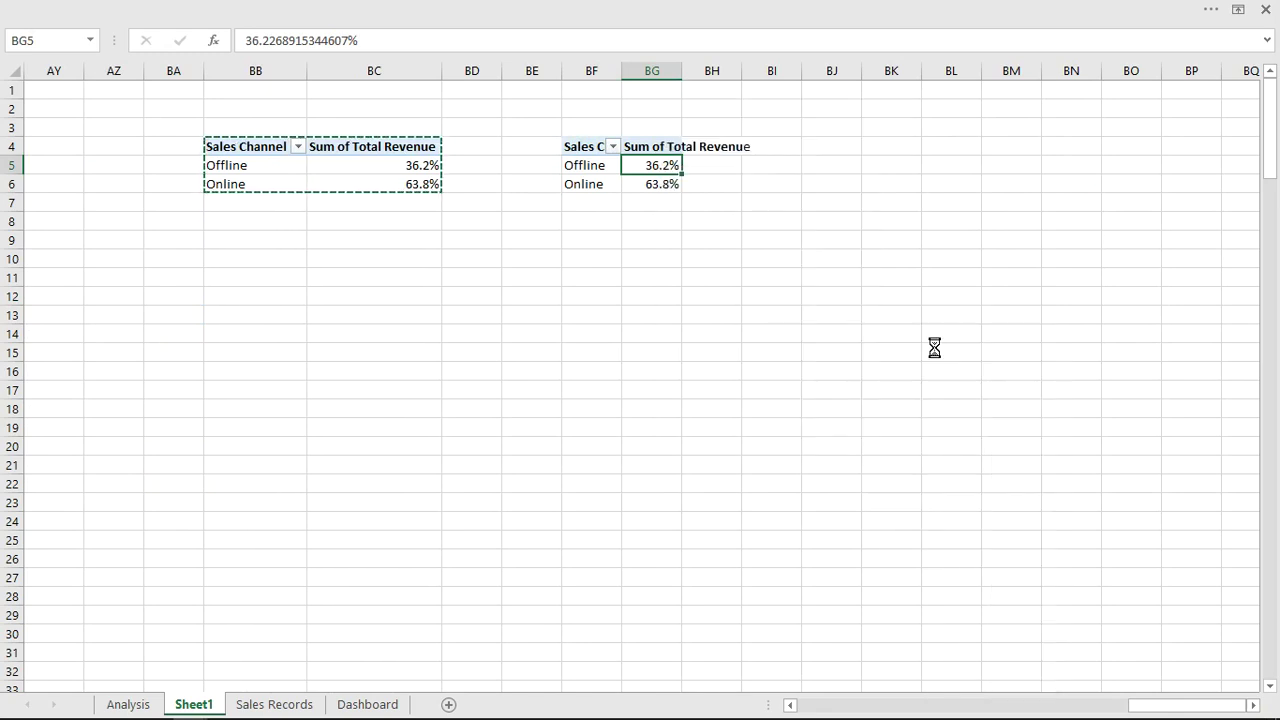
{"action": "mouse_move", "coordinate": [334, 705]}
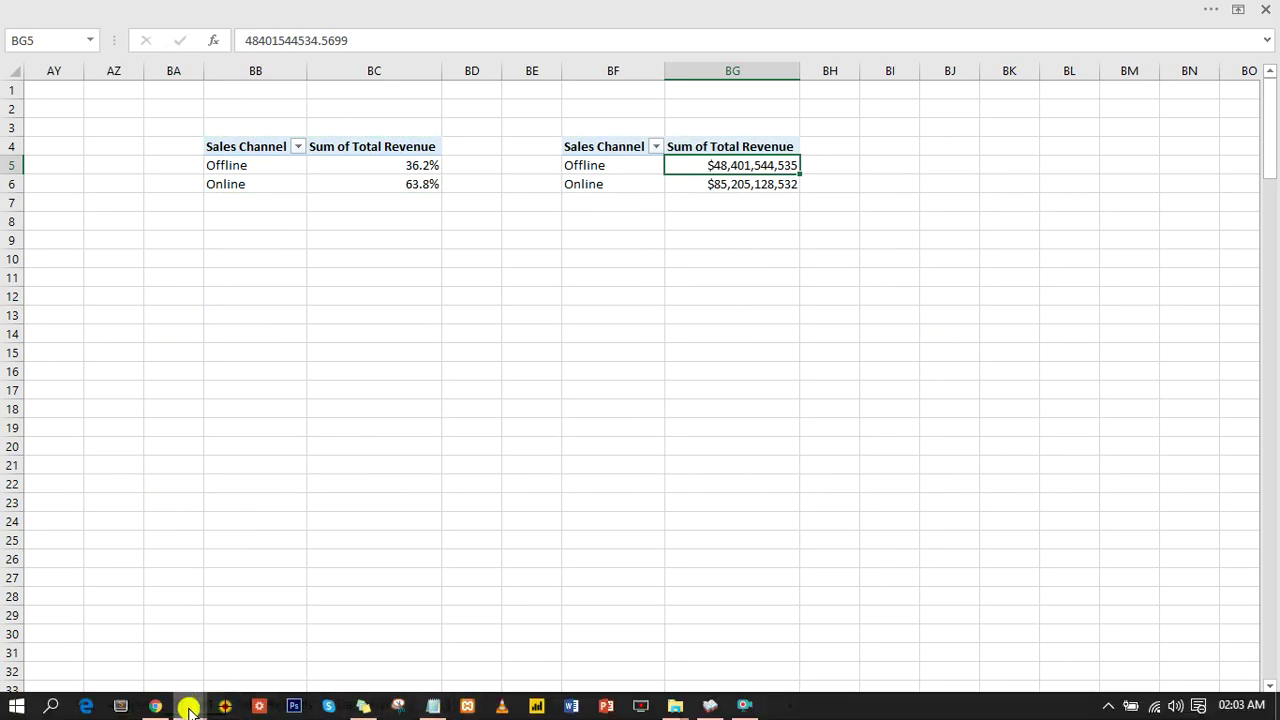
{"action": "mouse_move", "coordinate": [188, 703]}
{"action": "mouse_move", "coordinate": [117, 636]}
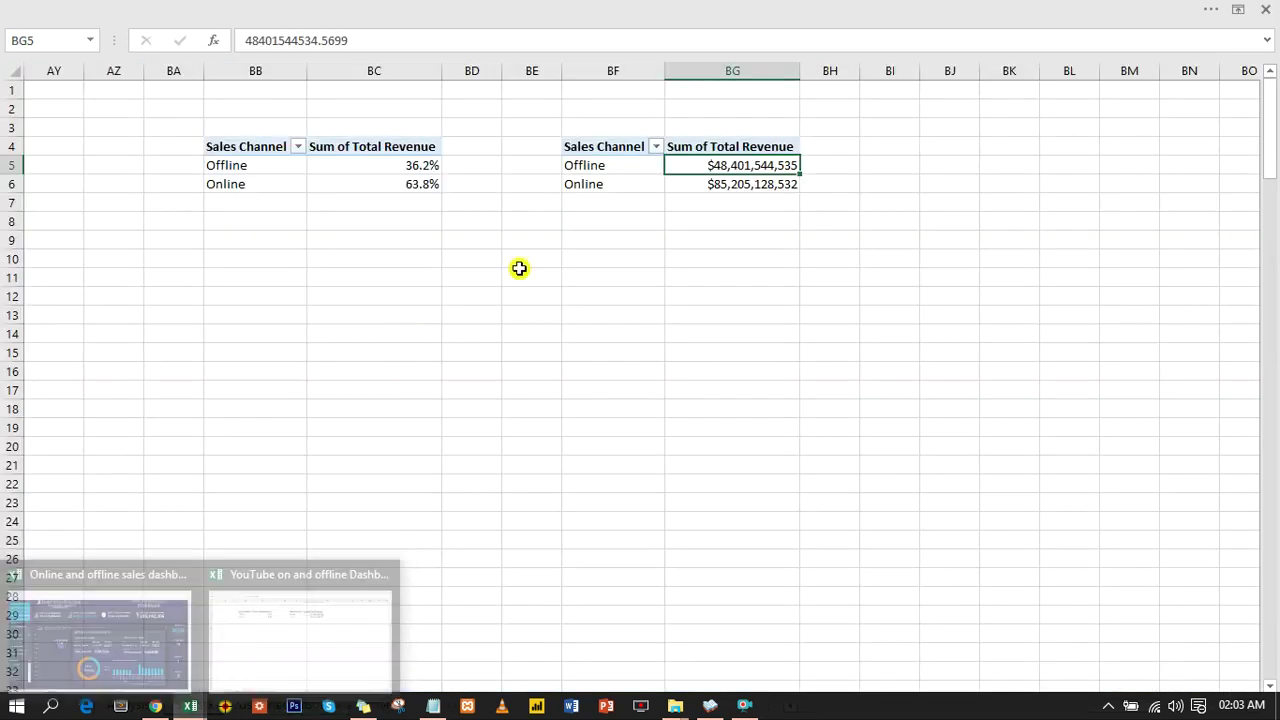
Step: Add Units Sold and Order Date as value fields to the pivot table at BF4 and close its field list
{"action": "right_click", "coordinate": [733, 166]}
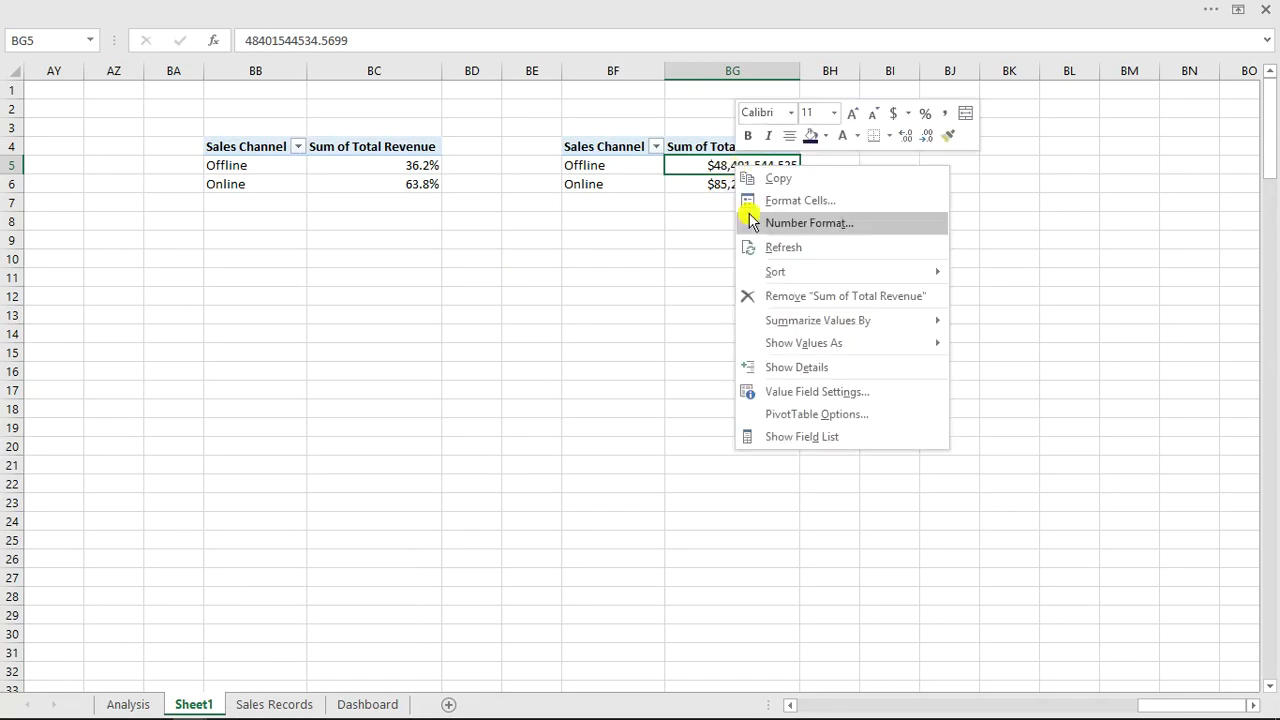
{"action": "left_click", "coordinate": [815, 437]}
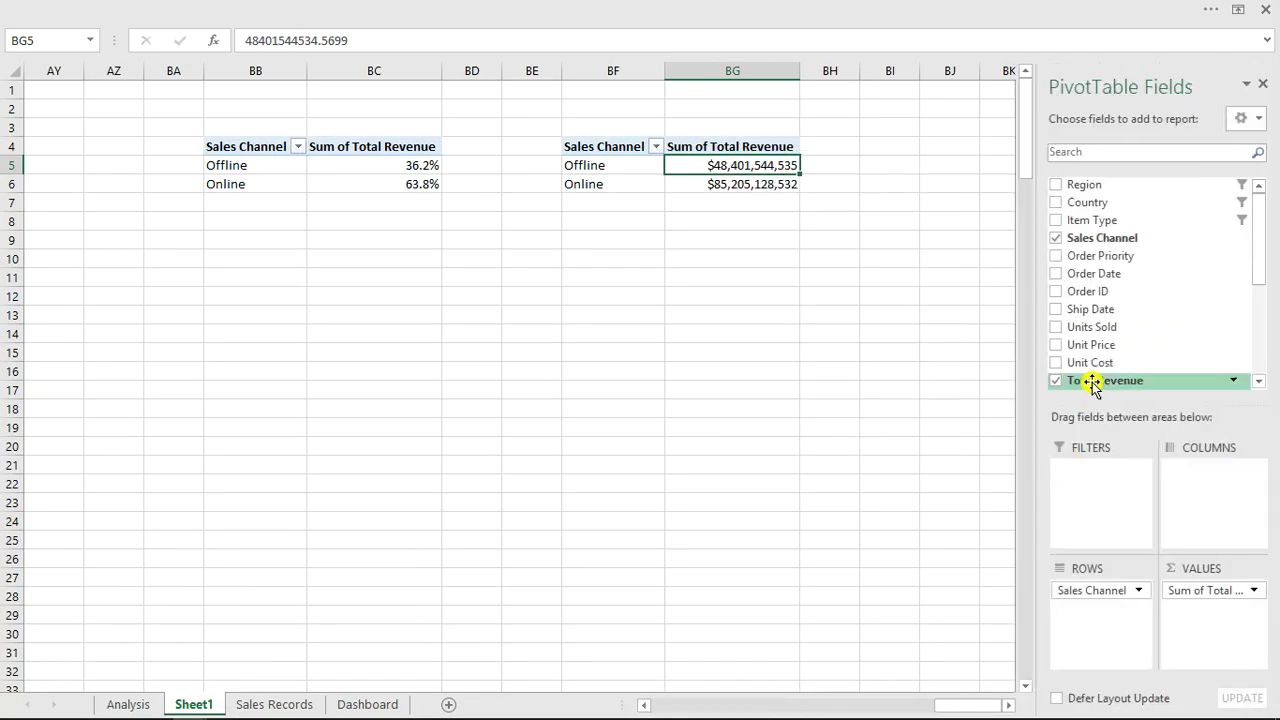
{"action": "left_click_drag", "start_coordinate": [1095, 327], "coordinate": [1207, 630]}
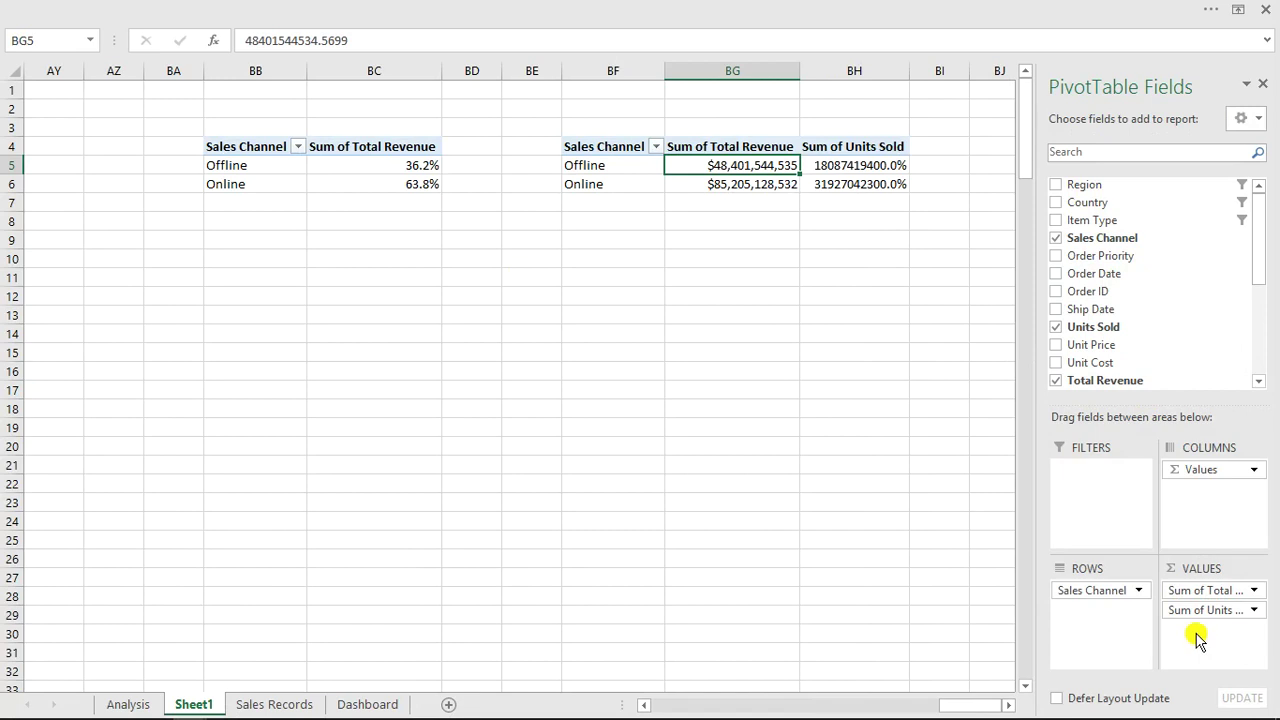
{"action": "left_click_drag", "start_coordinate": [1095, 282], "coordinate": [1220, 640]}
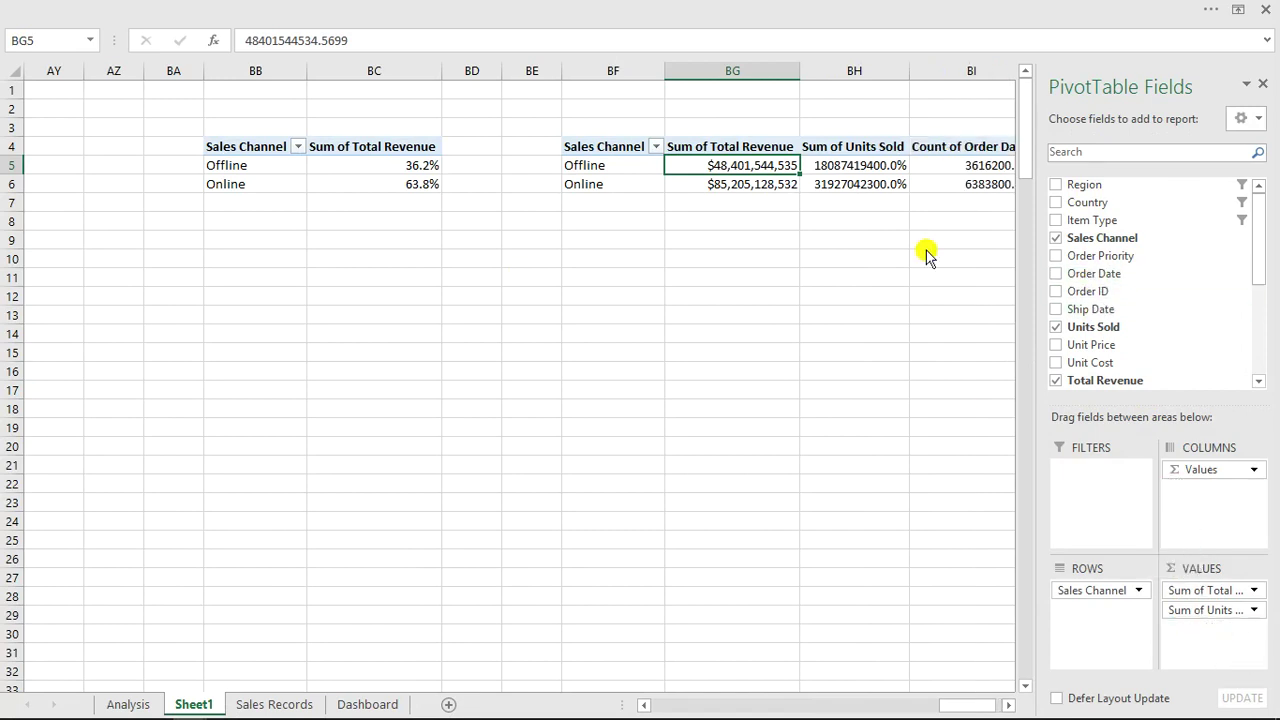
{"action": "left_click", "coordinate": [1262, 86]}
Step: Format the units sold and order count values in BH5:BI6 as Number with 0 decimal places and a thousands separator
{"action": "left_click_drag", "start_coordinate": [872, 168], "coordinate": [967, 195]}
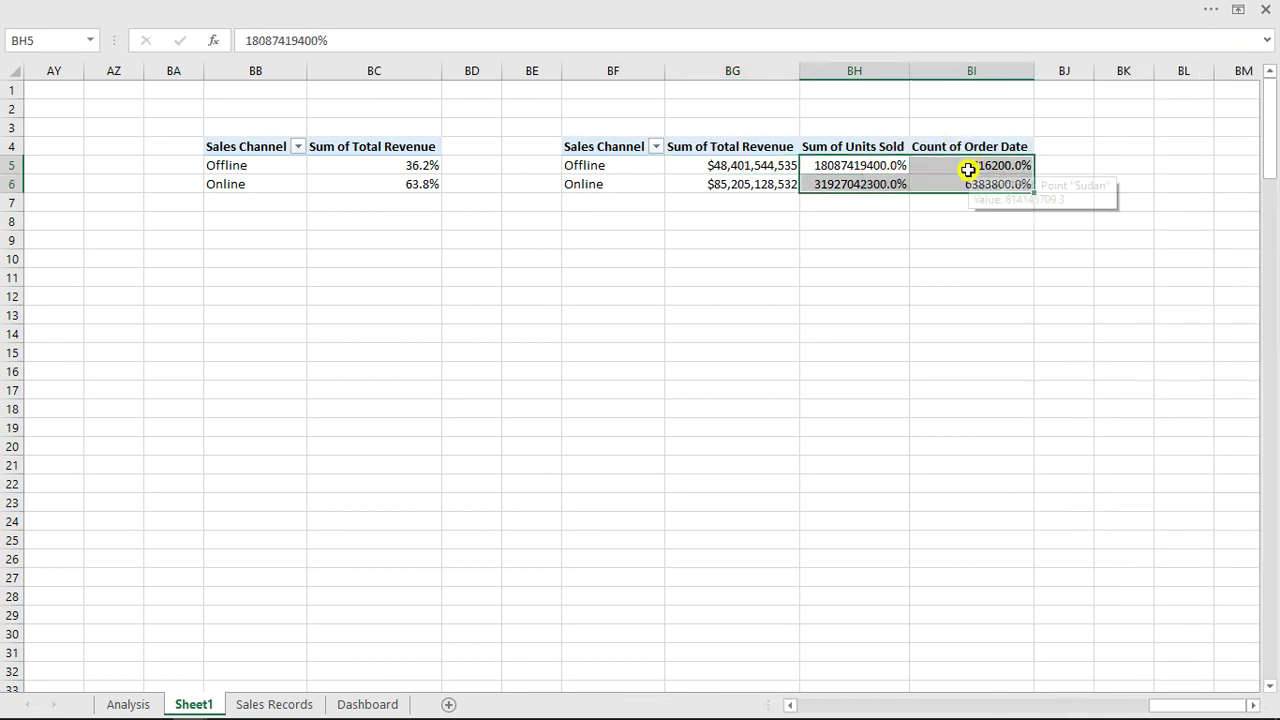
{"action": "right_click", "coordinate": [970, 173]}
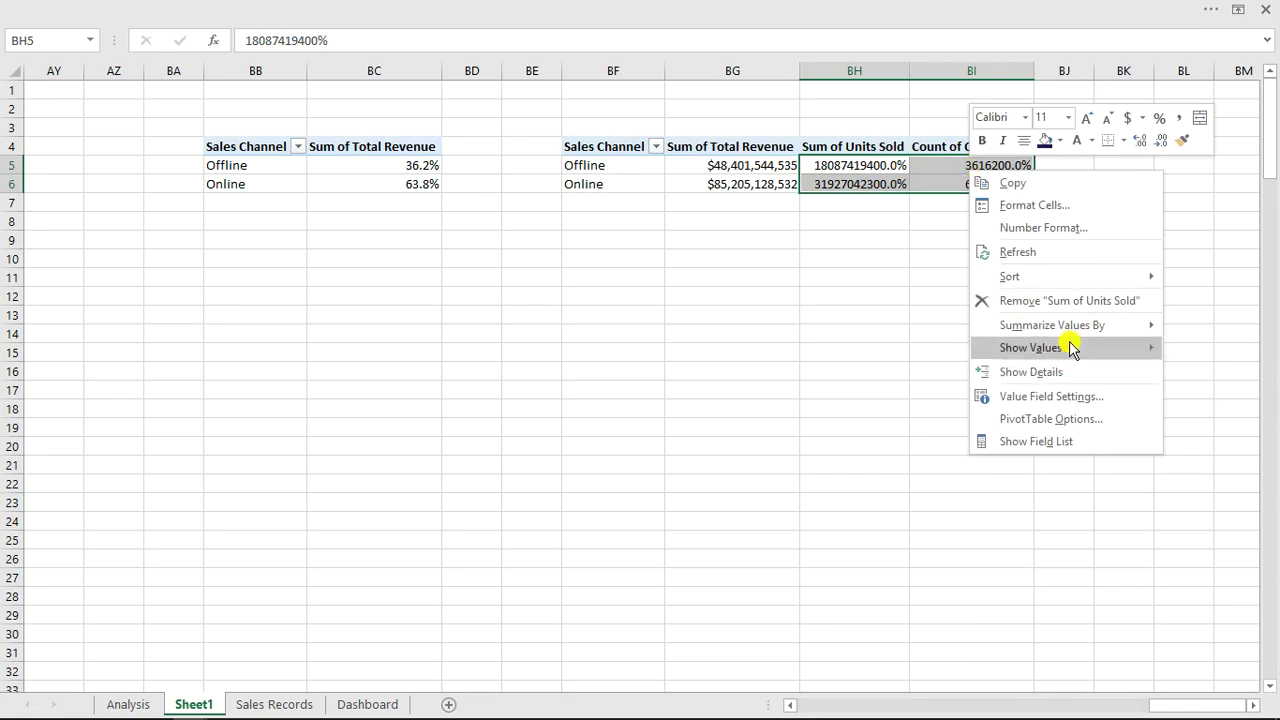
{"action": "mouse_move", "coordinate": [1070, 347]}
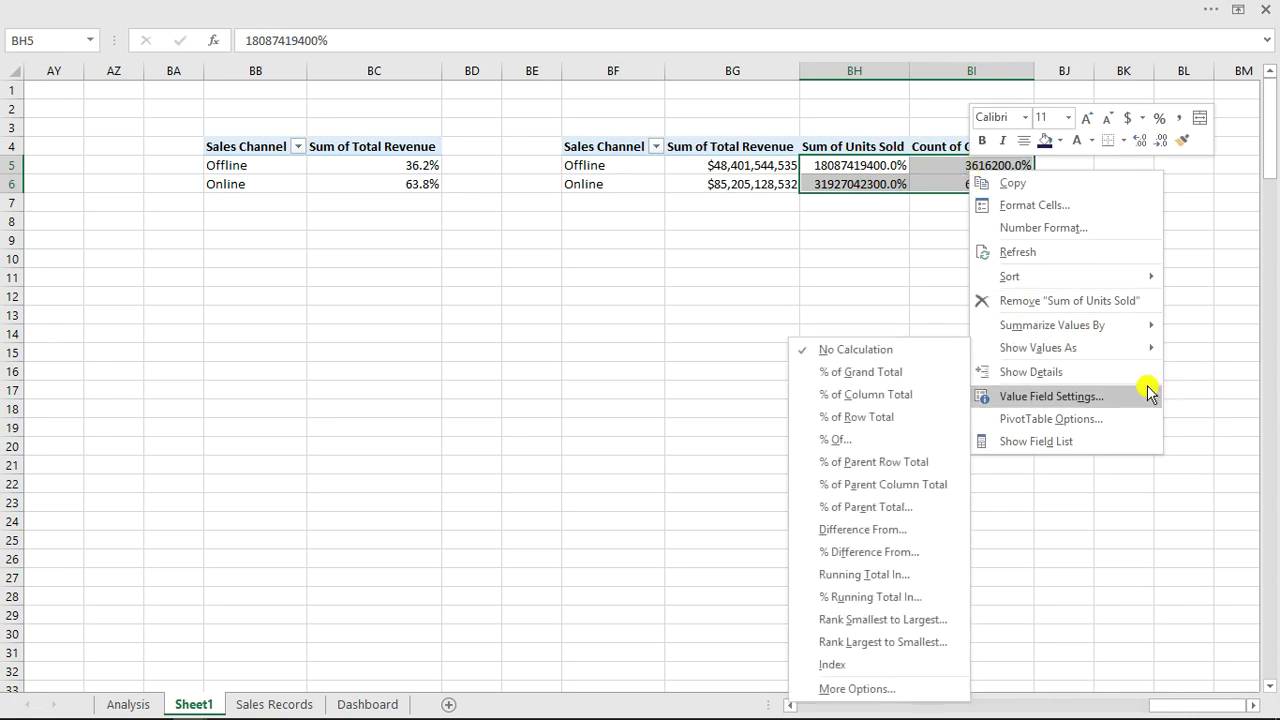
{"action": "left_click", "coordinate": [923, 352]}
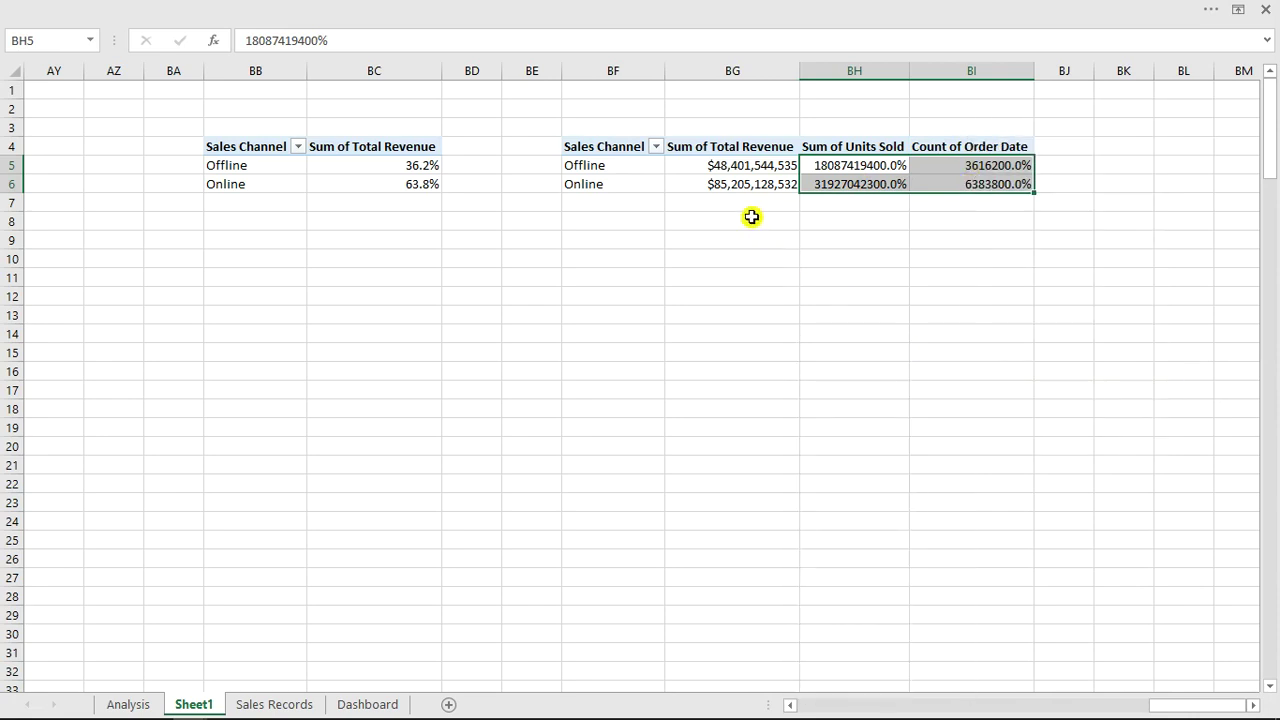
{"action": "key", "text": "ctrl+1"}
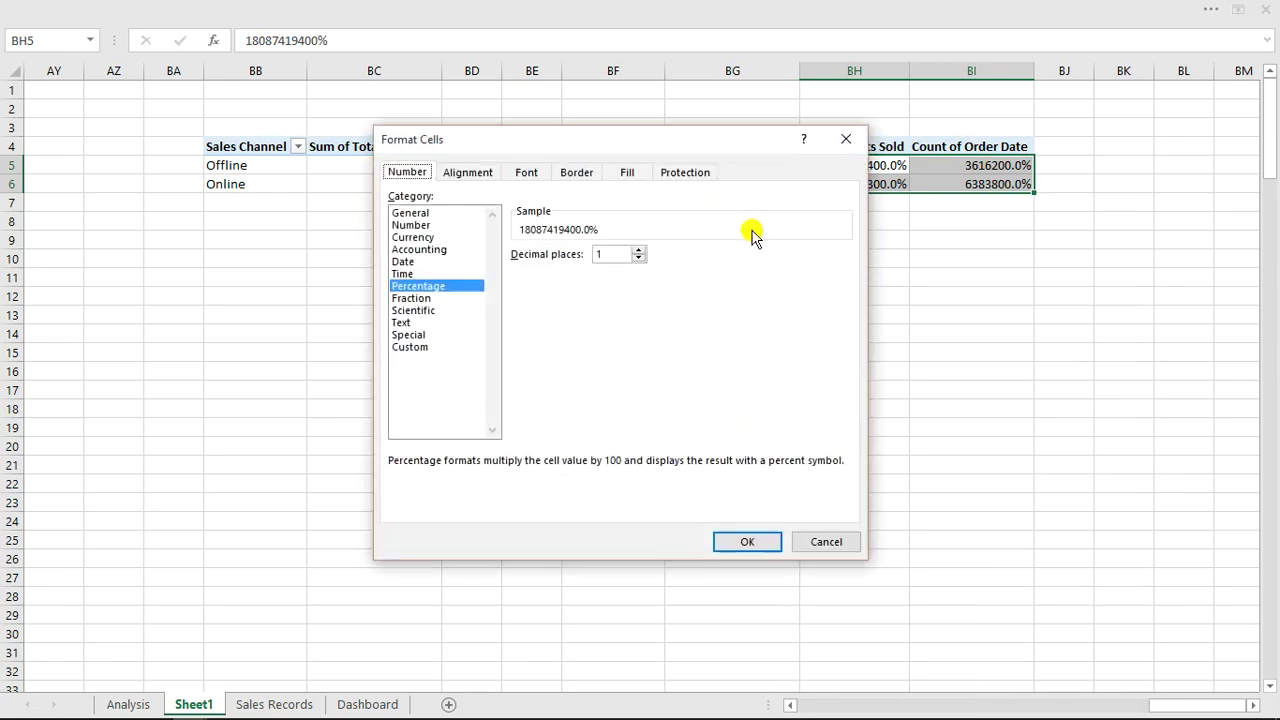
{"action": "left_click", "coordinate": [430, 225]}
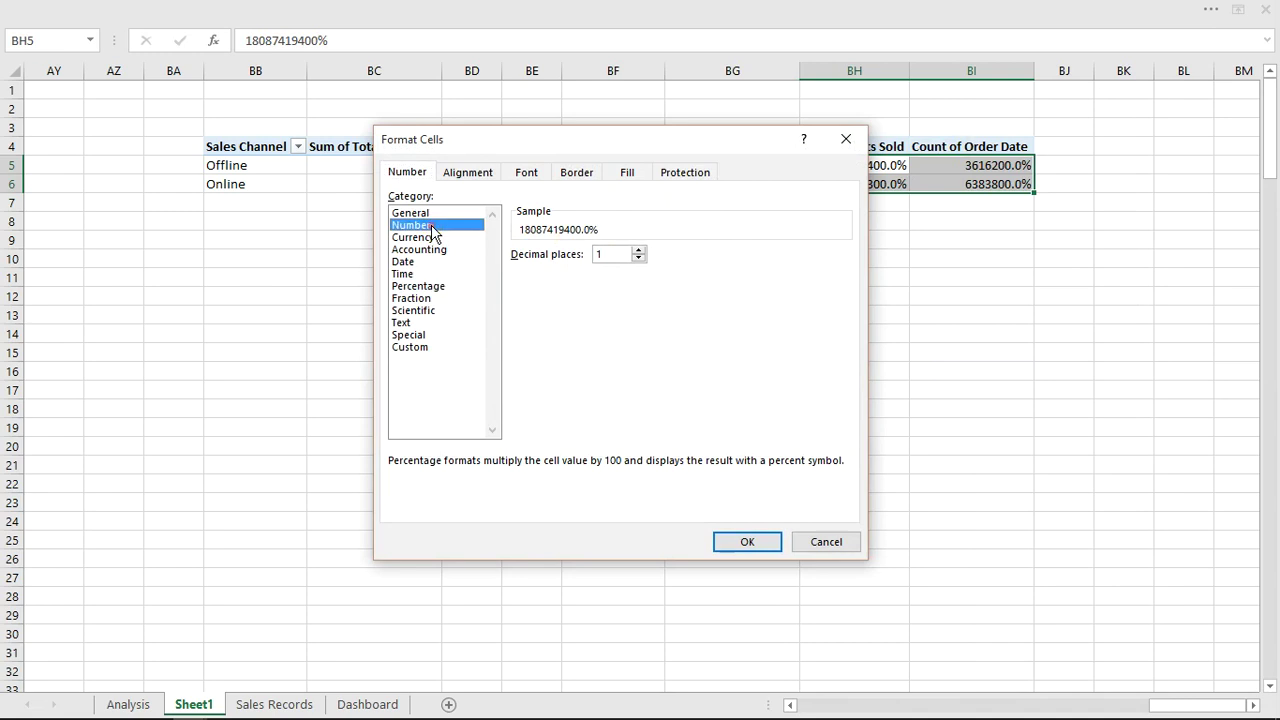
{"action": "left_click", "coordinate": [640, 259]}
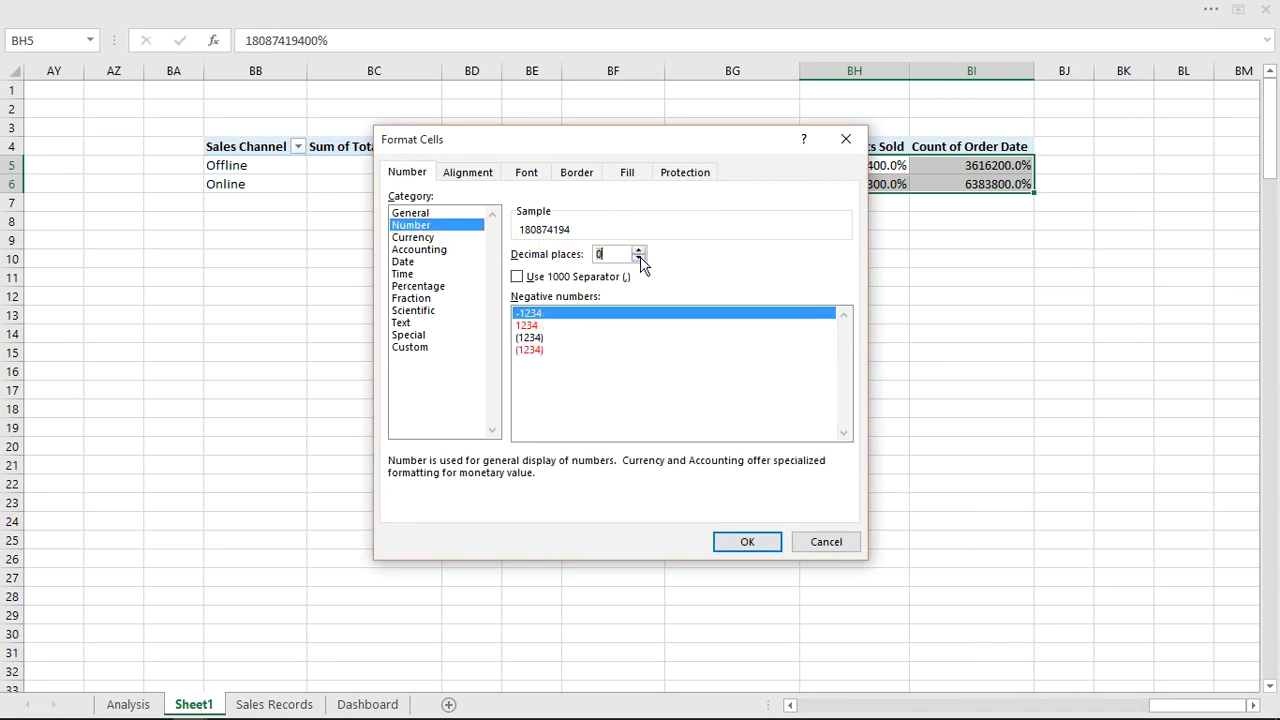
{"action": "left_click", "coordinate": [518, 277]}
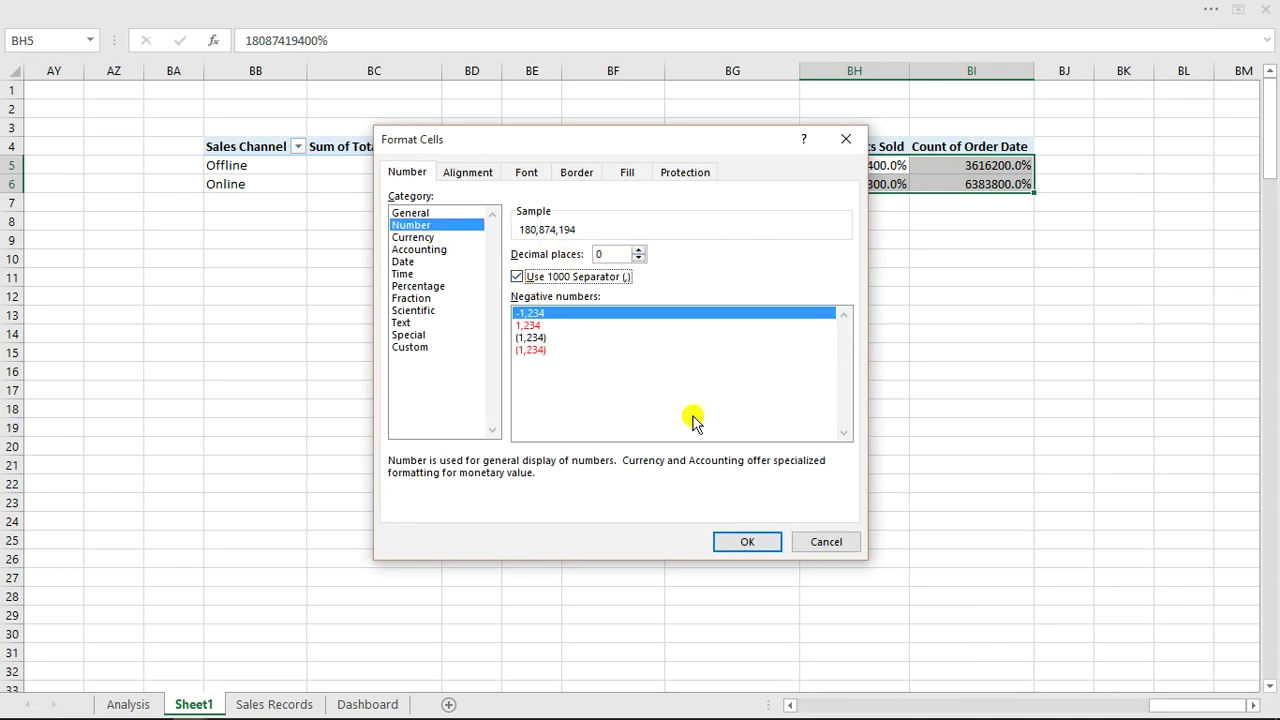
{"action": "left_click", "coordinate": [748, 545]}
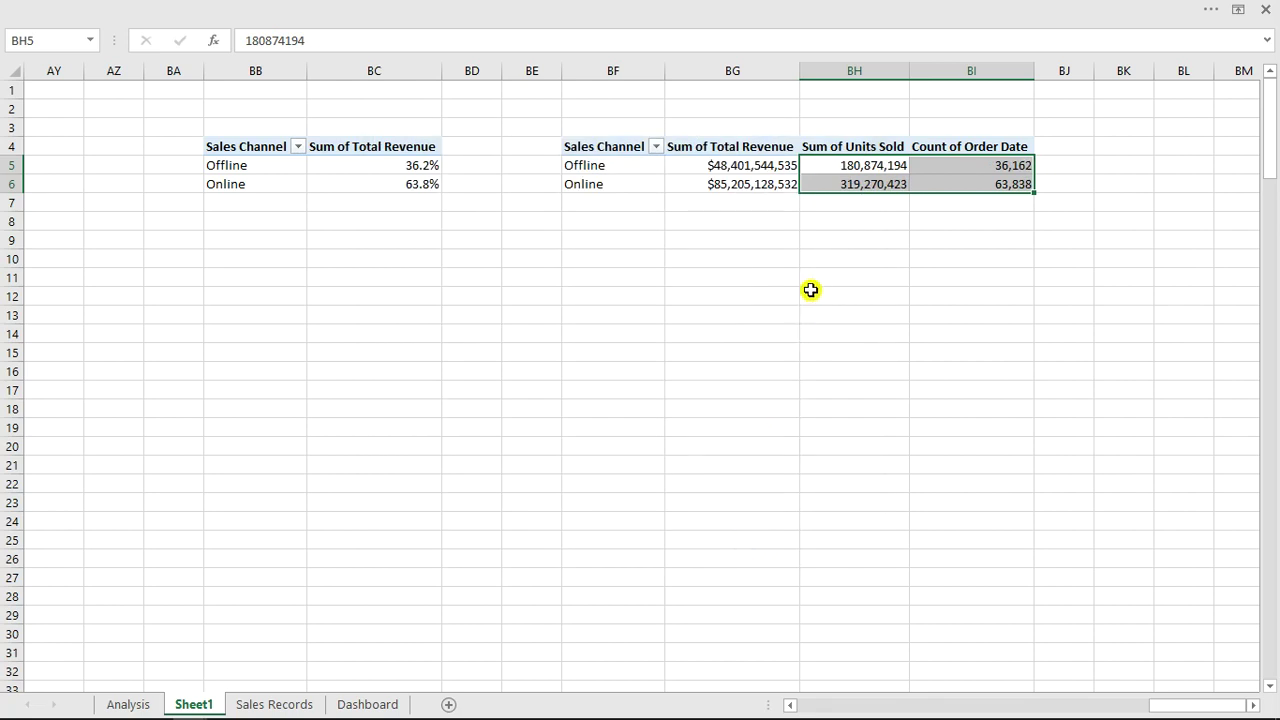
Step: On the Dashboard sheet, link the Online sales profit value label to the Online Total cell AX22 on Sheet1
{"action": "left_click", "coordinate": [341, 704]}
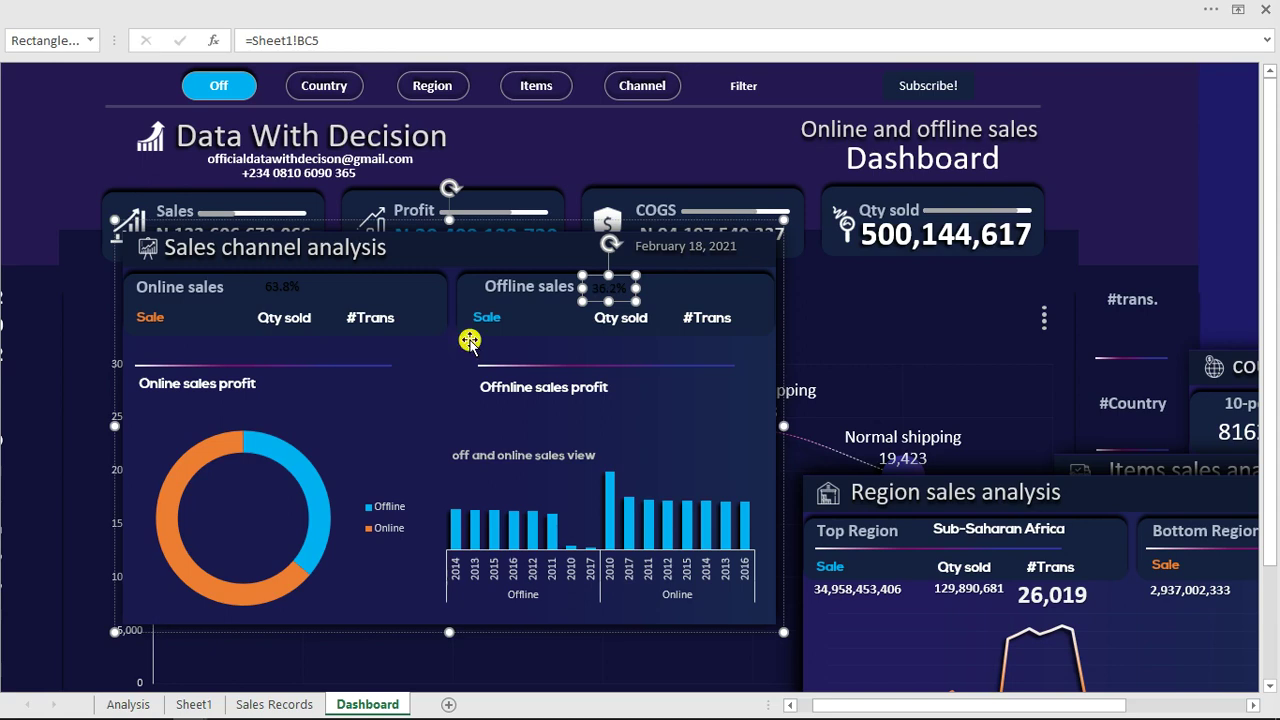
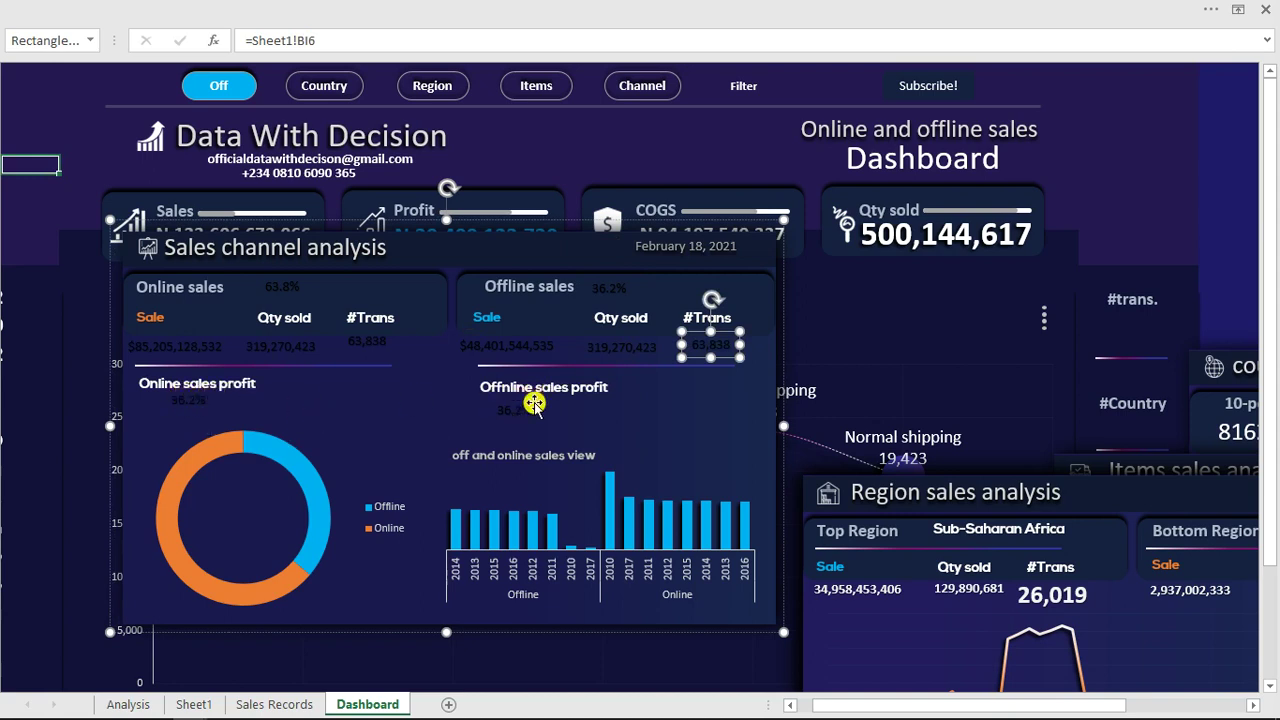
{"action": "left_click", "coordinate": [199, 401]}
{"action": "left_click_drag", "start_coordinate": [333, 44], "coordinate": [261, 44]}
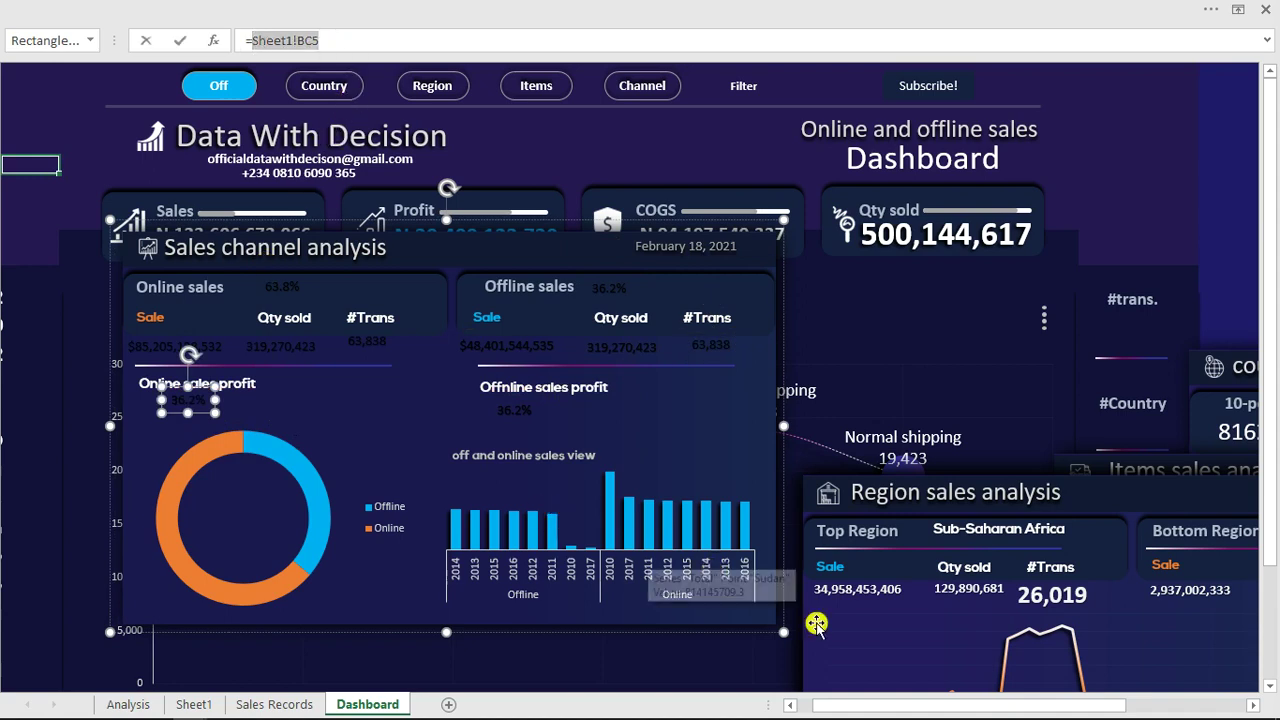
{"action": "mouse_move", "coordinate": [178, 714]}
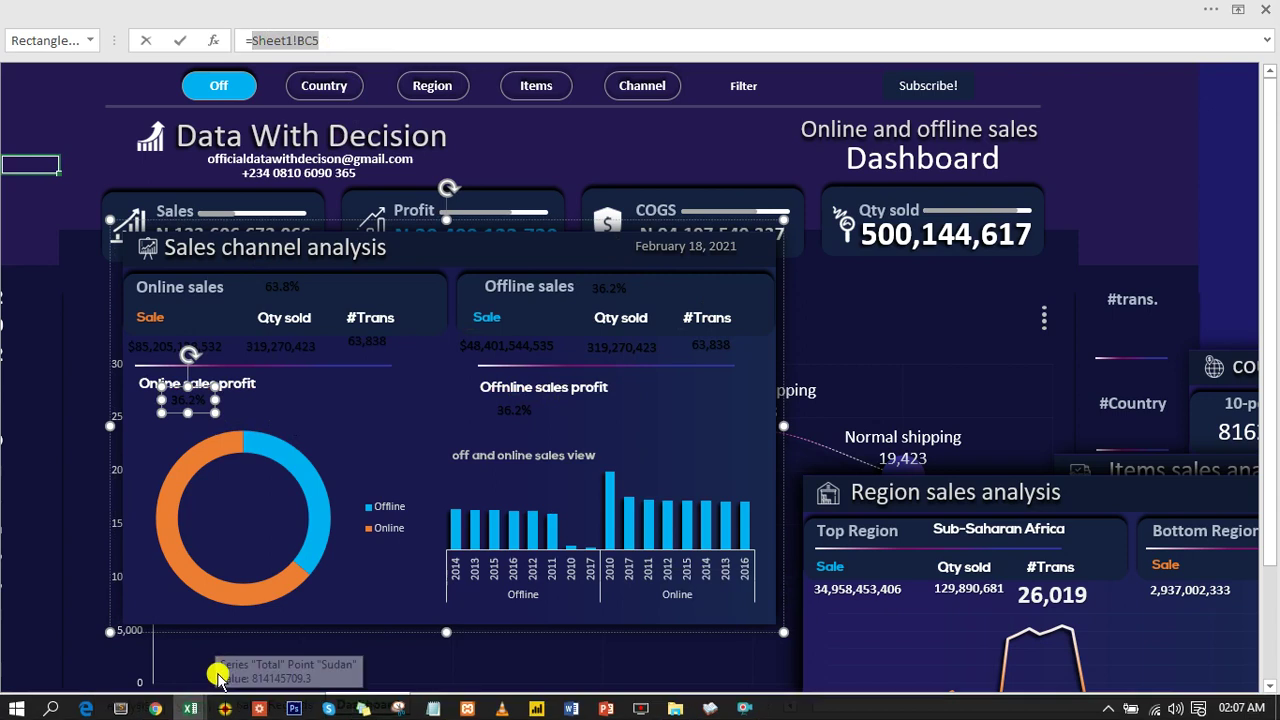
{"action": "left_click", "coordinate": [200, 705]}
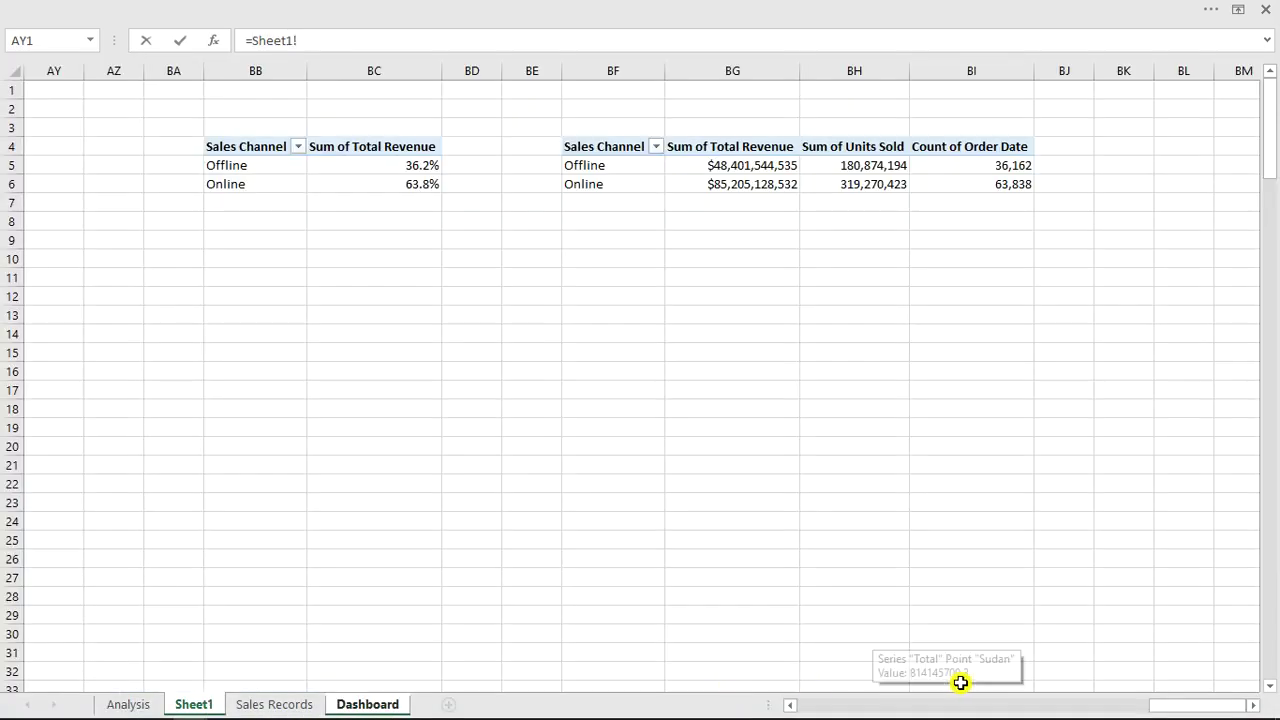
{"action": "left_click_drag", "start_coordinate": [1180, 705], "coordinate": [1118, 711]}
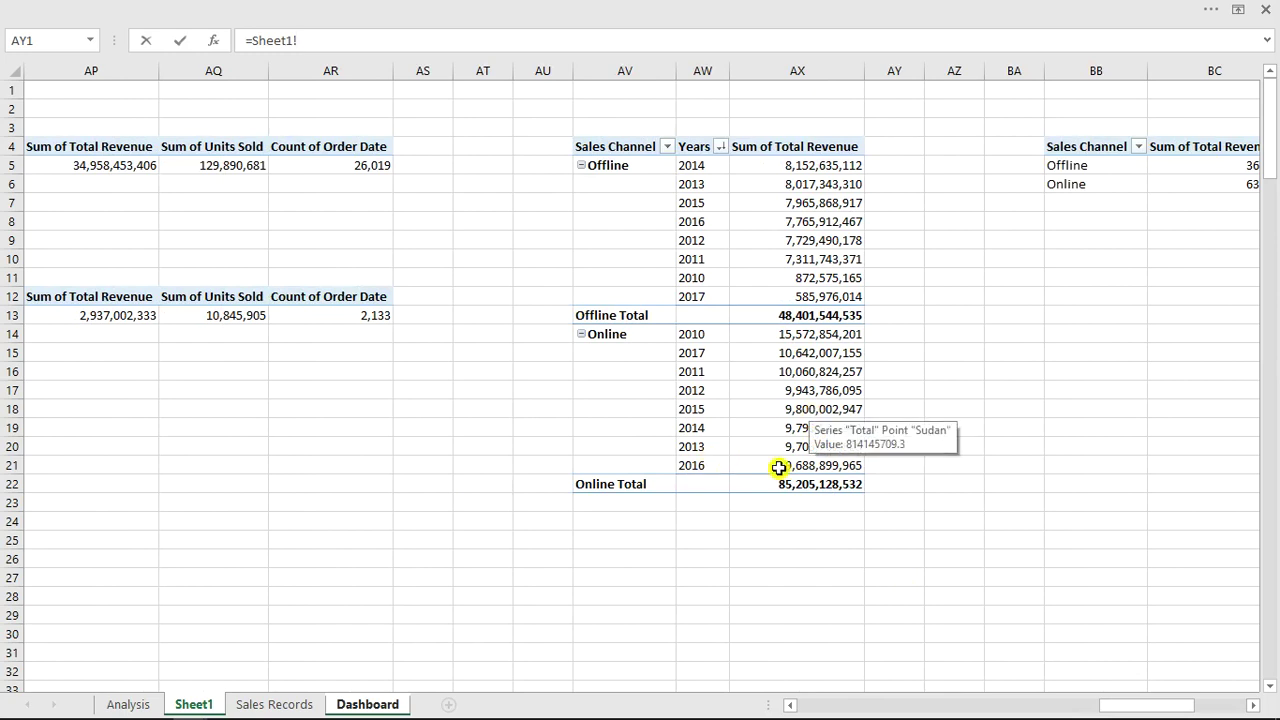
{"action": "left_click", "coordinate": [829, 487]}
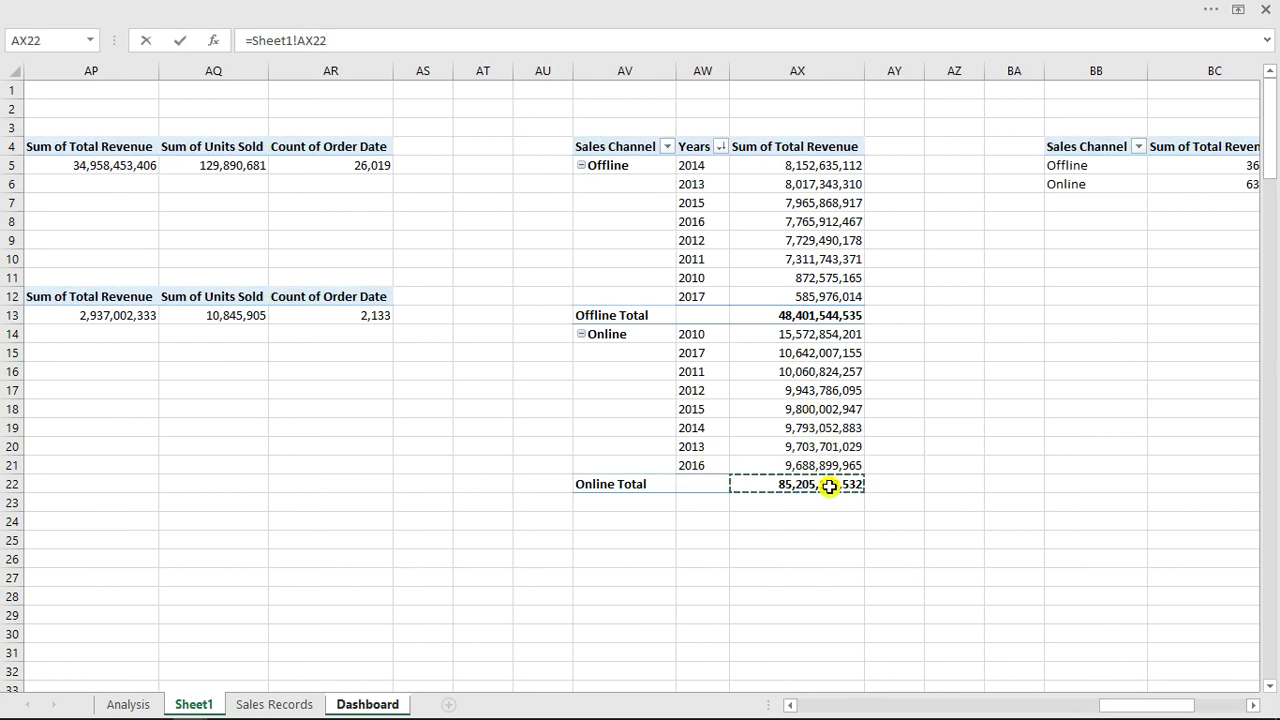
{"action": "key", "text": "Return"}
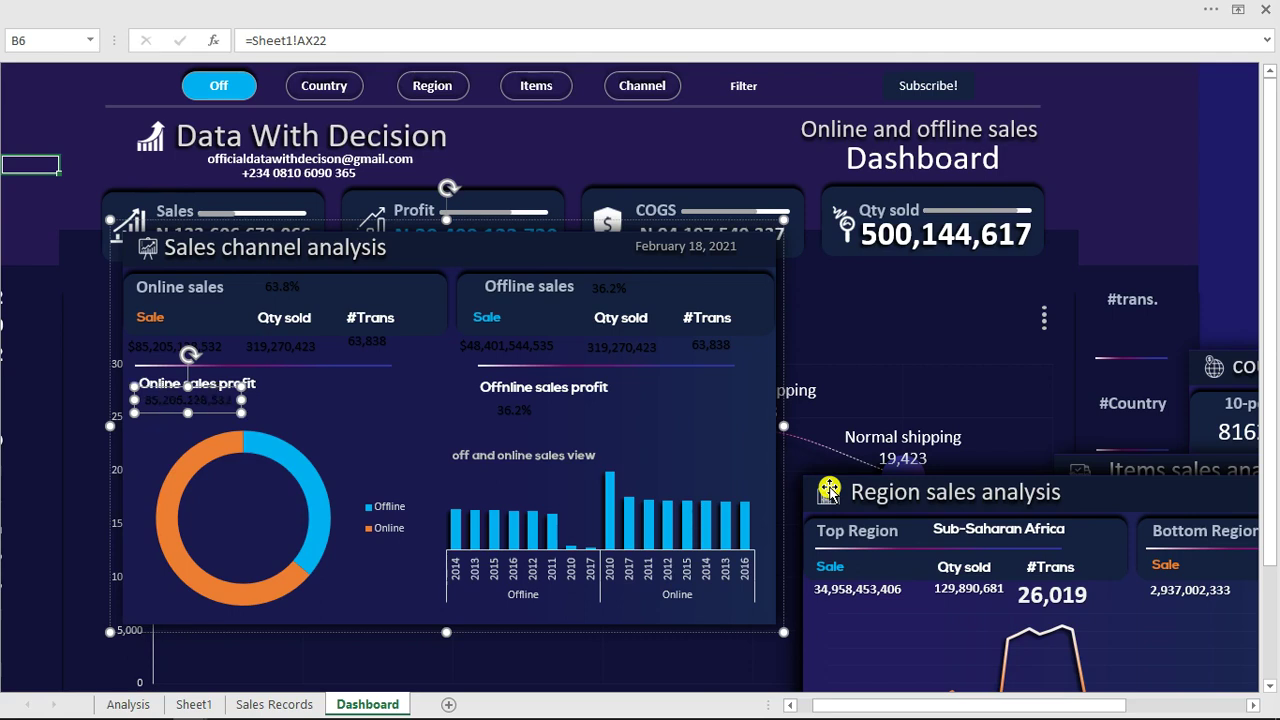
Step: Link the offline sales profit value label to the Offline Total cell AX13 on Sheet1
{"action": "left_click", "coordinate": [526, 412]}
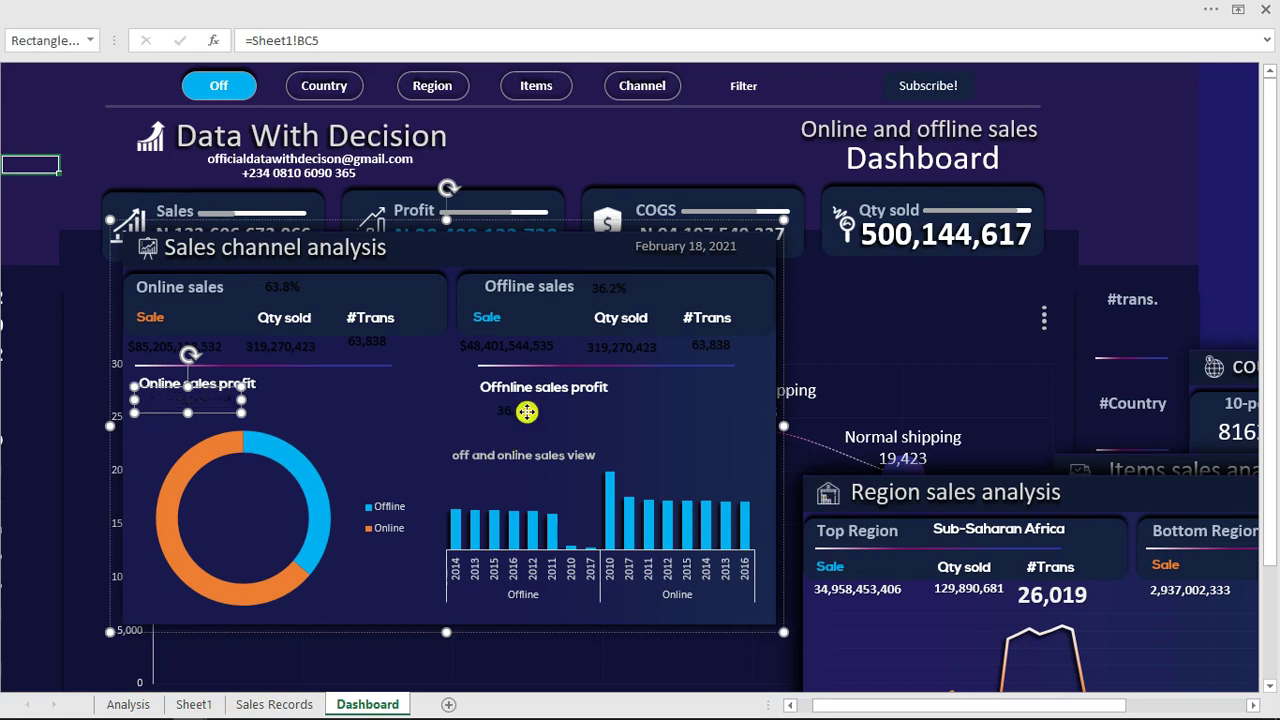
{"action": "left_click_drag", "start_coordinate": [327, 40], "coordinate": [268, 40]}
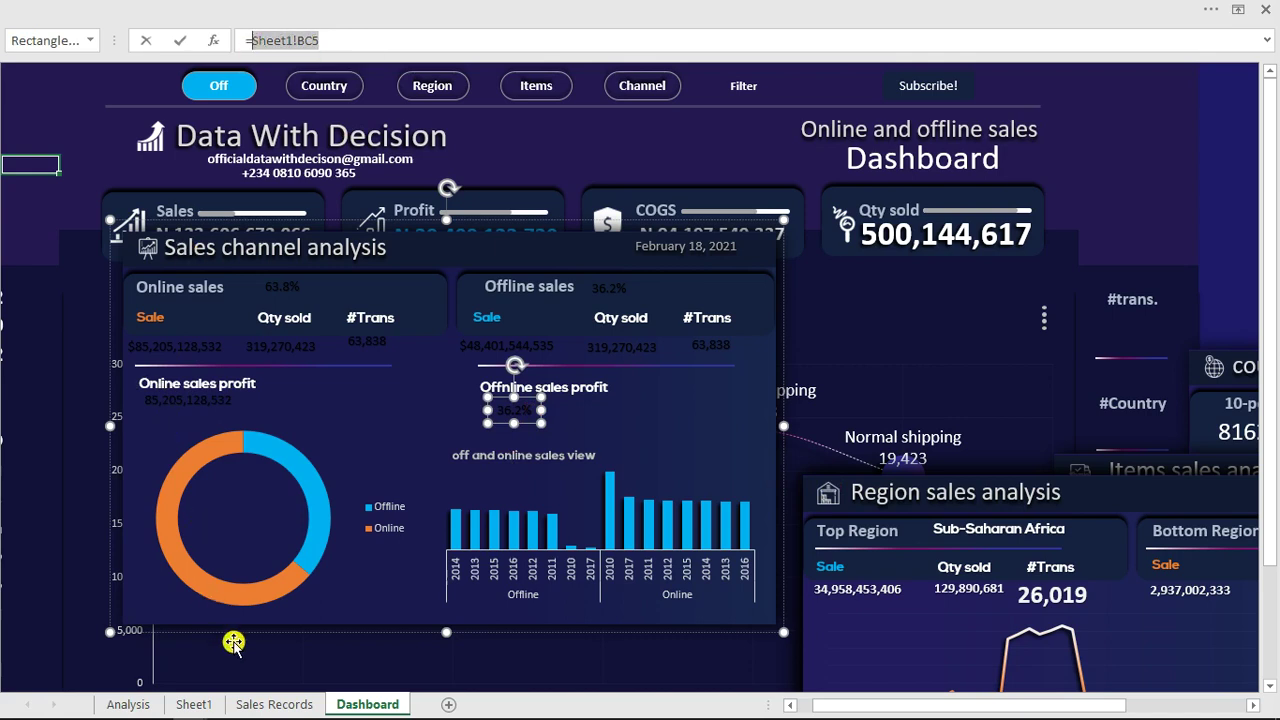
{"action": "left_click", "coordinate": [194, 704]}
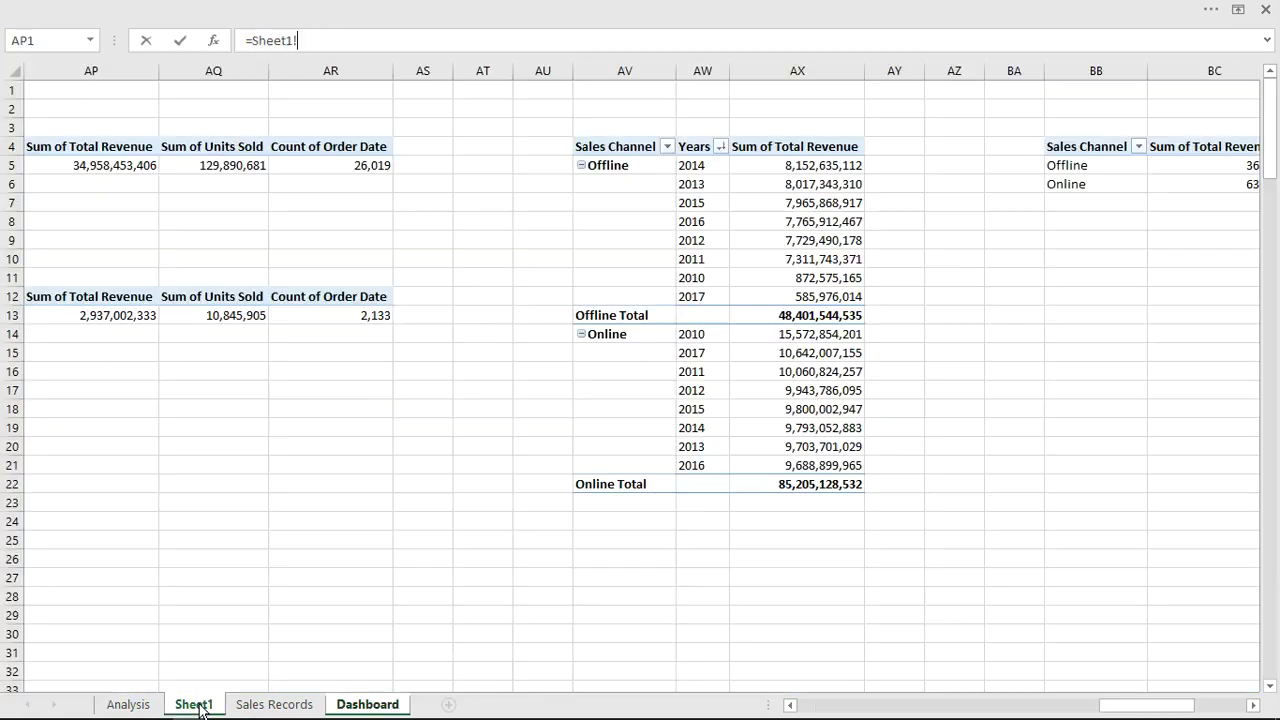
{"action": "left_click", "coordinate": [832, 316]}
{"action": "key", "text": "Return"}
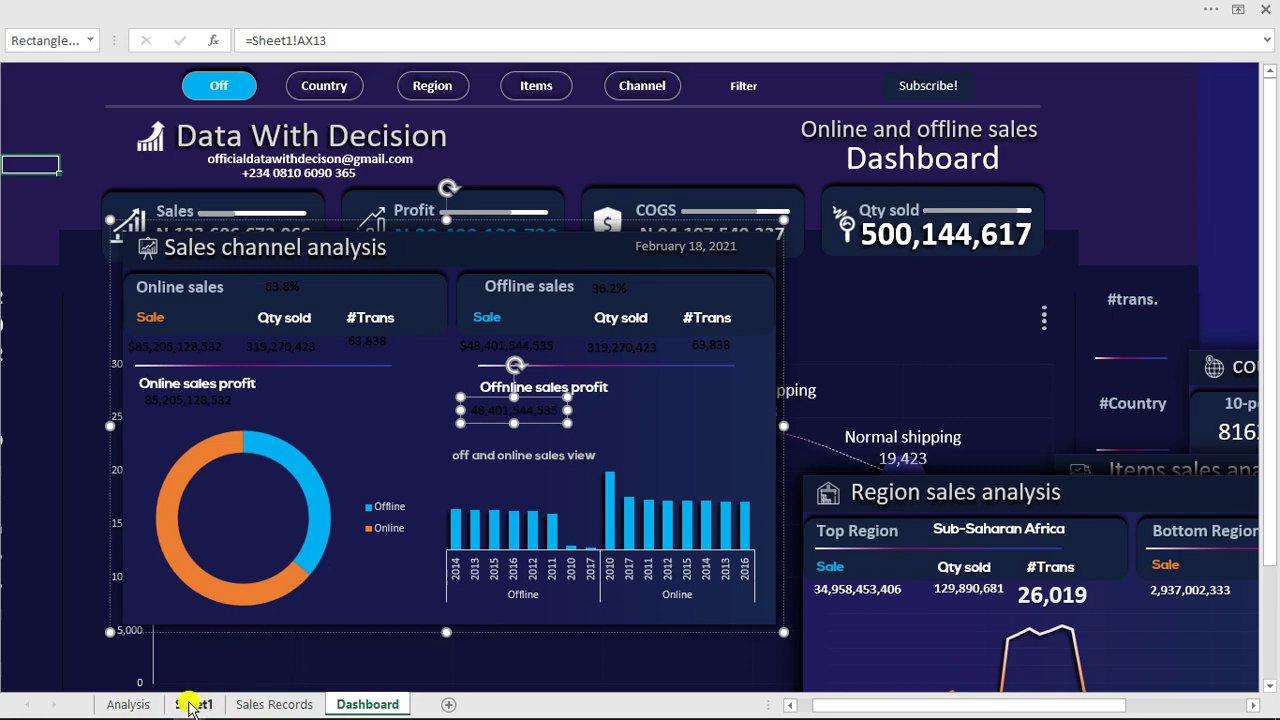
Step: On Sheet1, replace Total Revenue with Total Profit as the value field of the yearly sales channel pivot table at AV4
{"action": "left_click", "coordinate": [190, 706]}
{"action": "left_click", "coordinate": [820, 241]}
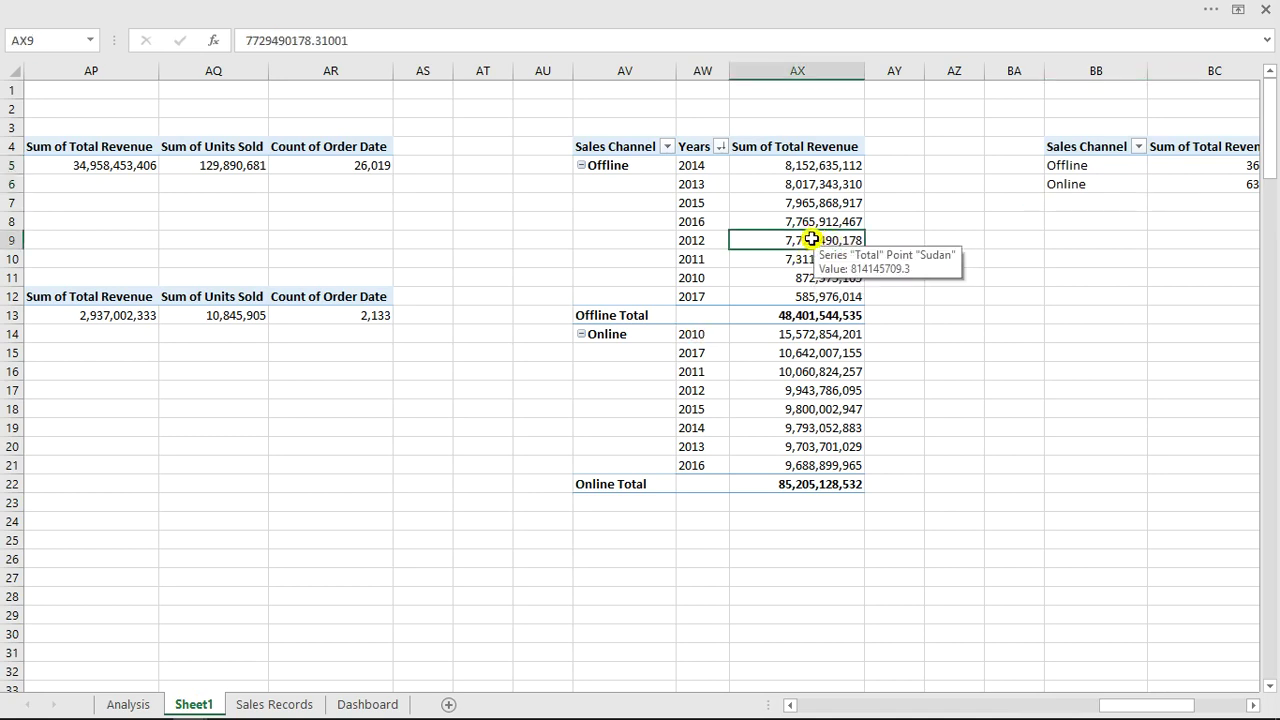
{"action": "right_click", "coordinate": [810, 240]}
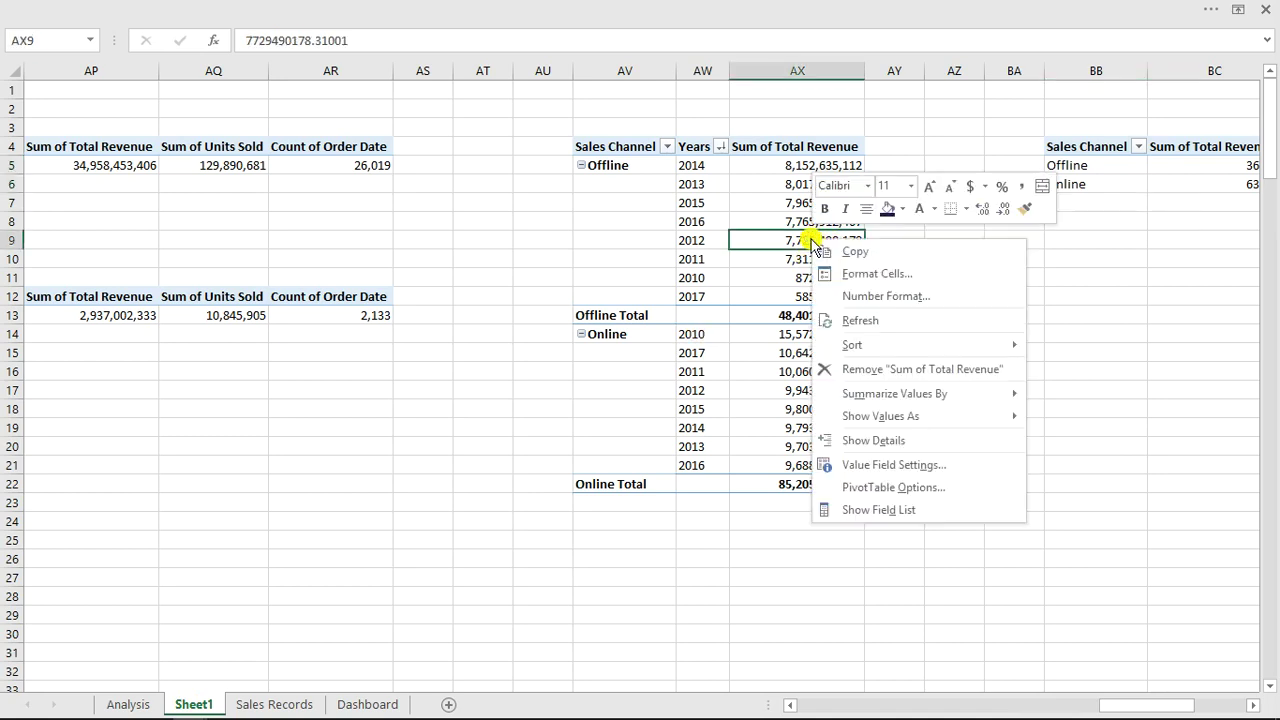
{"action": "left_click", "coordinate": [868, 516]}
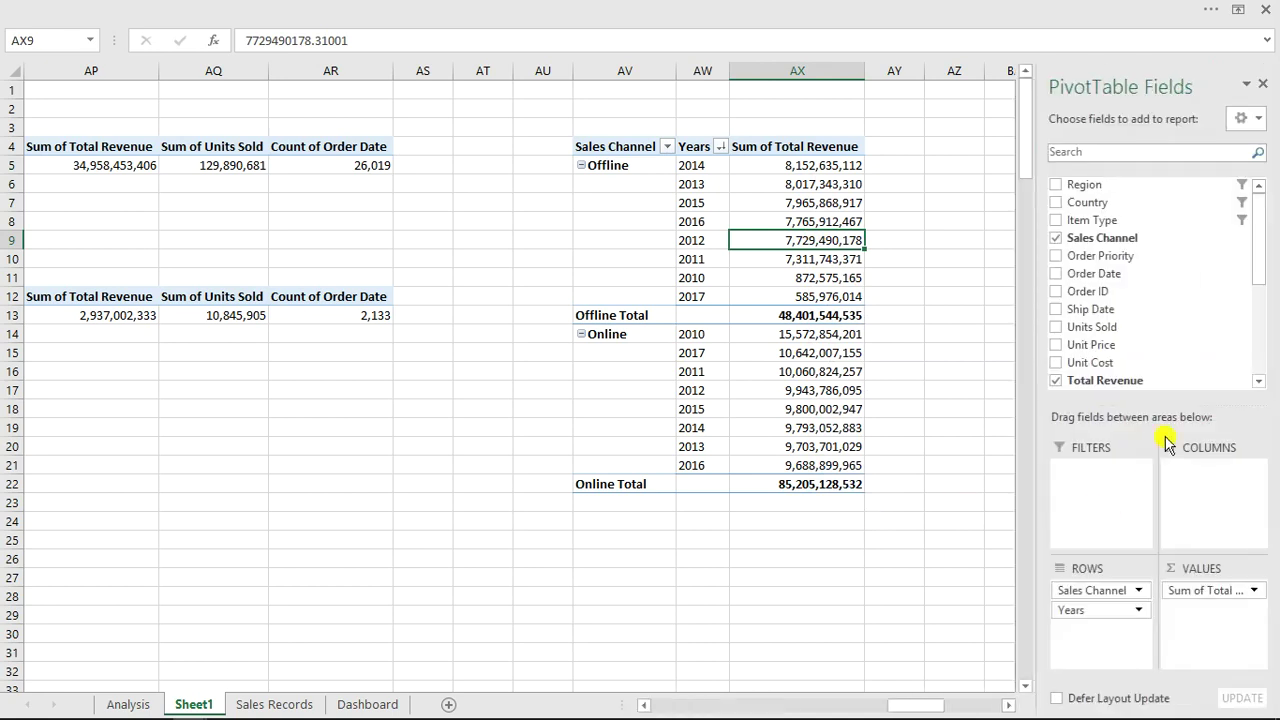
{"action": "left_click_drag", "start_coordinate": [1257, 266], "coordinate": [1260, 312]}
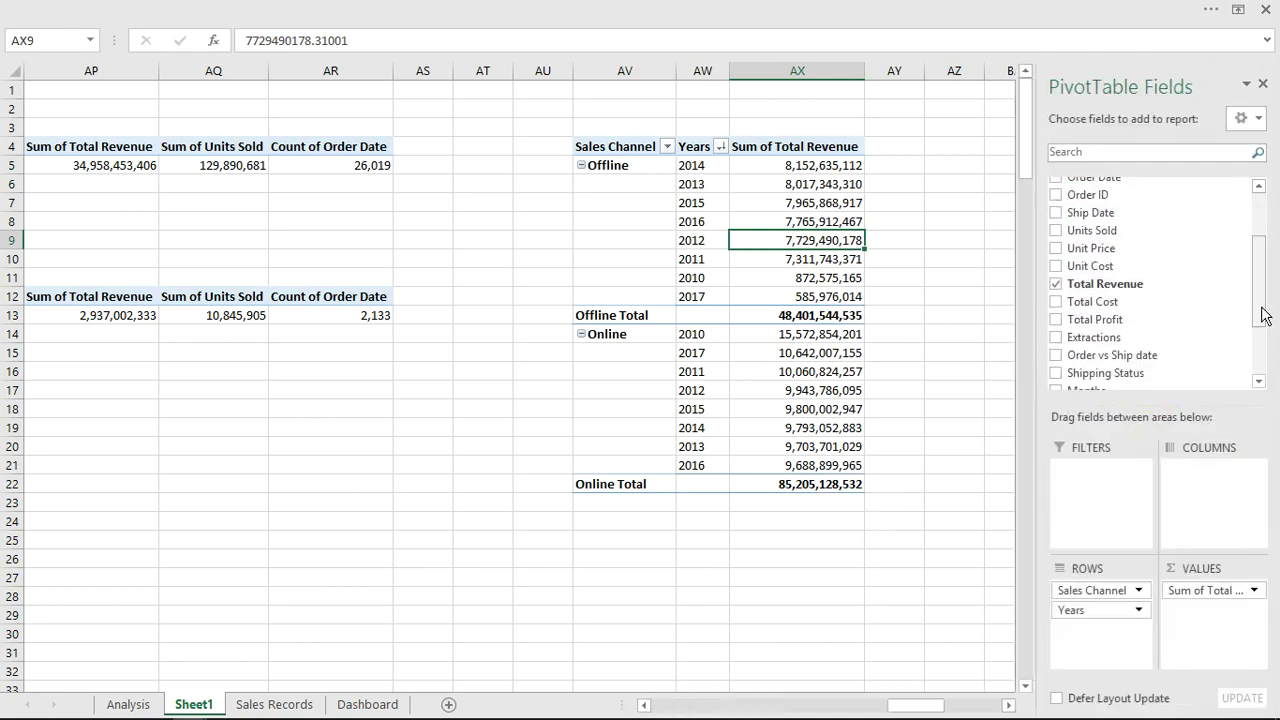
{"action": "left_click_drag", "start_coordinate": [1115, 320], "coordinate": [1215, 615]}
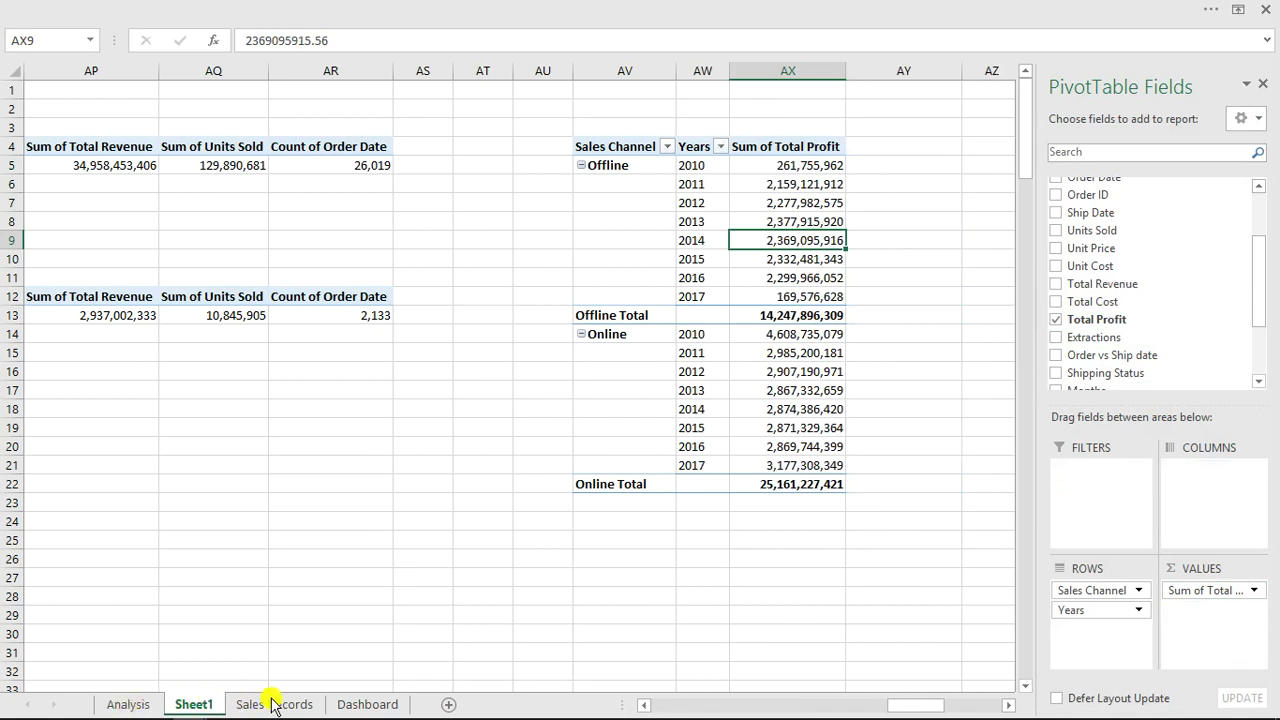
Step: On the Dashboard, fill the columns of the off and online sales view chart with the standard light blue
{"action": "left_click", "coordinate": [368, 704]}
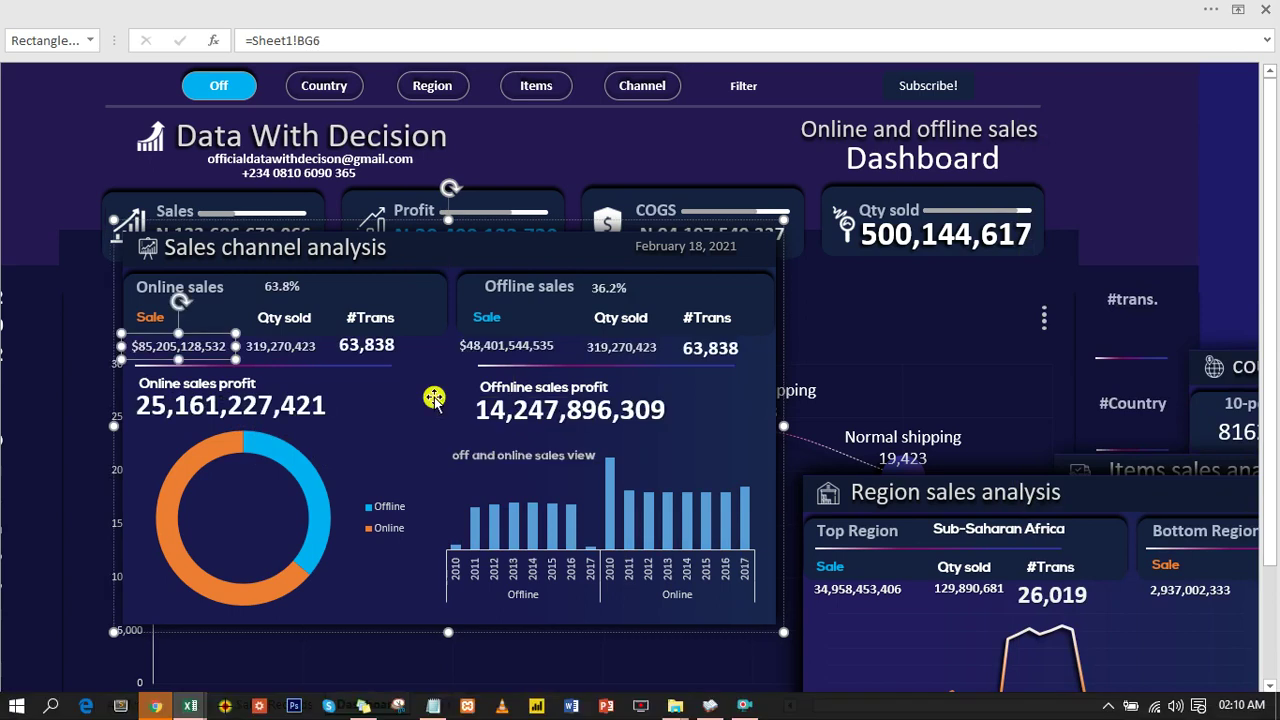
{"action": "left_click", "coordinate": [612, 505]}
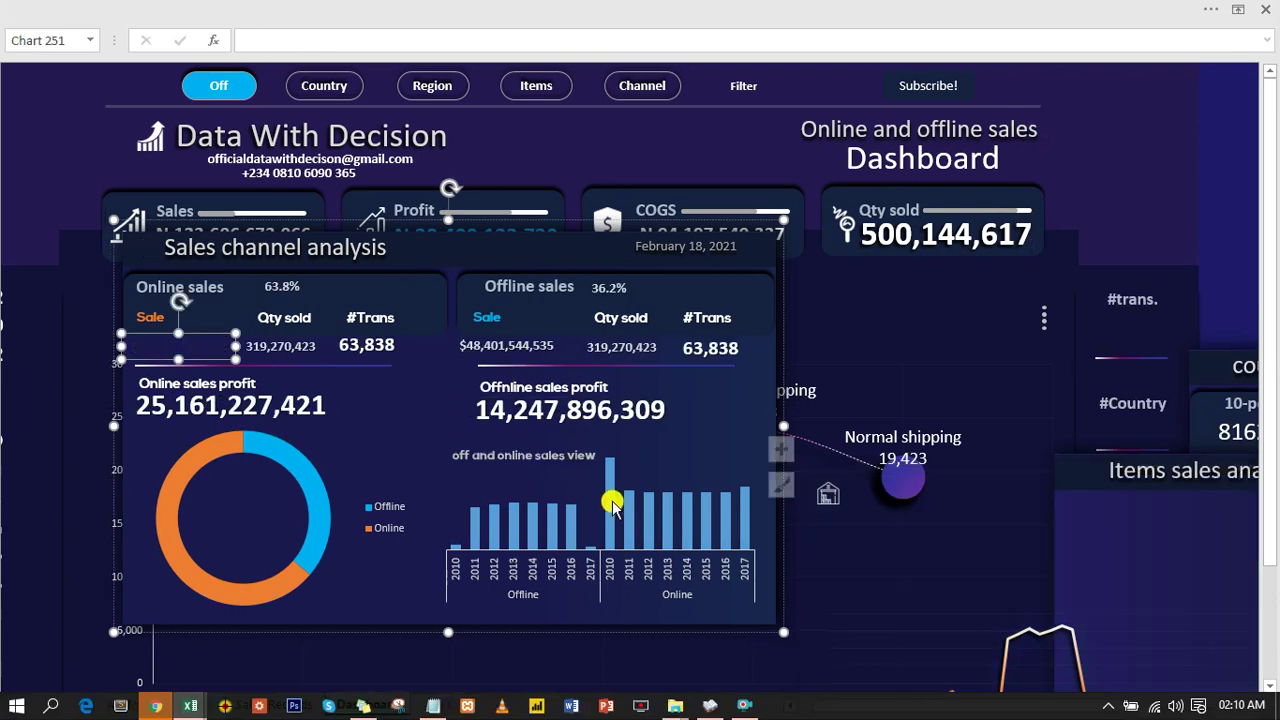
{"action": "left_click", "coordinate": [612, 505]}
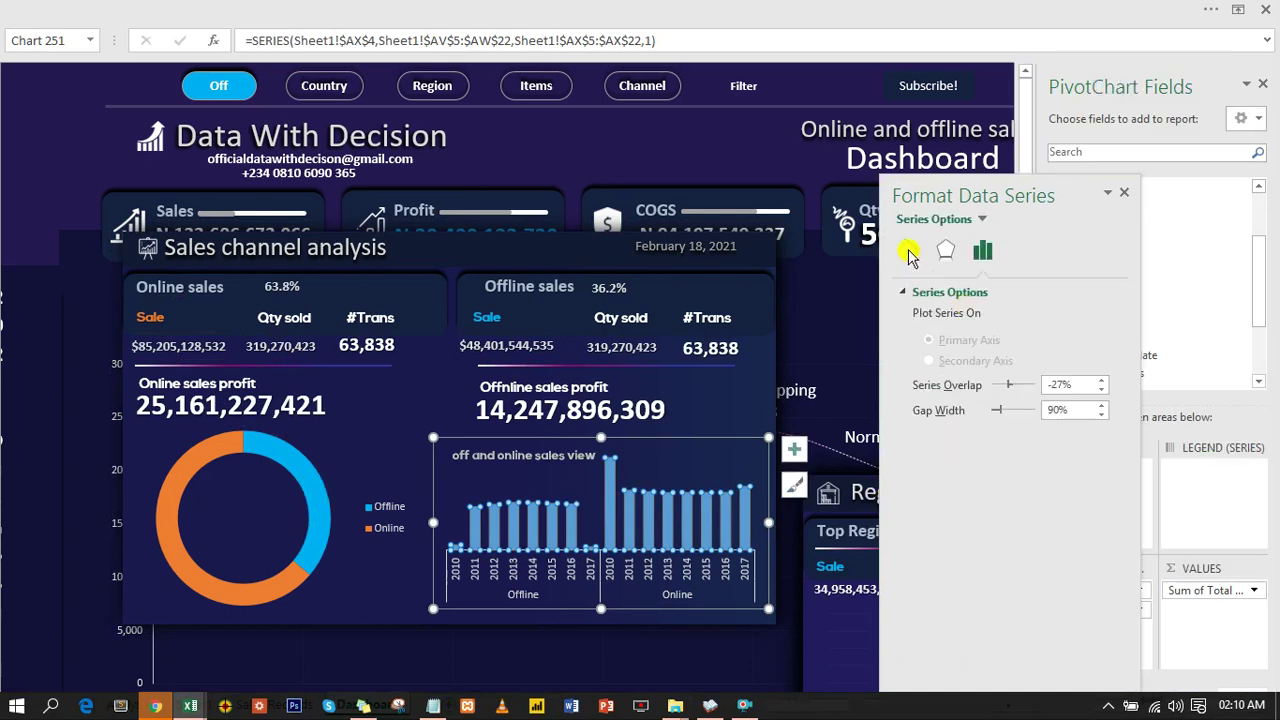
{"action": "left_click", "coordinate": [909, 254]}
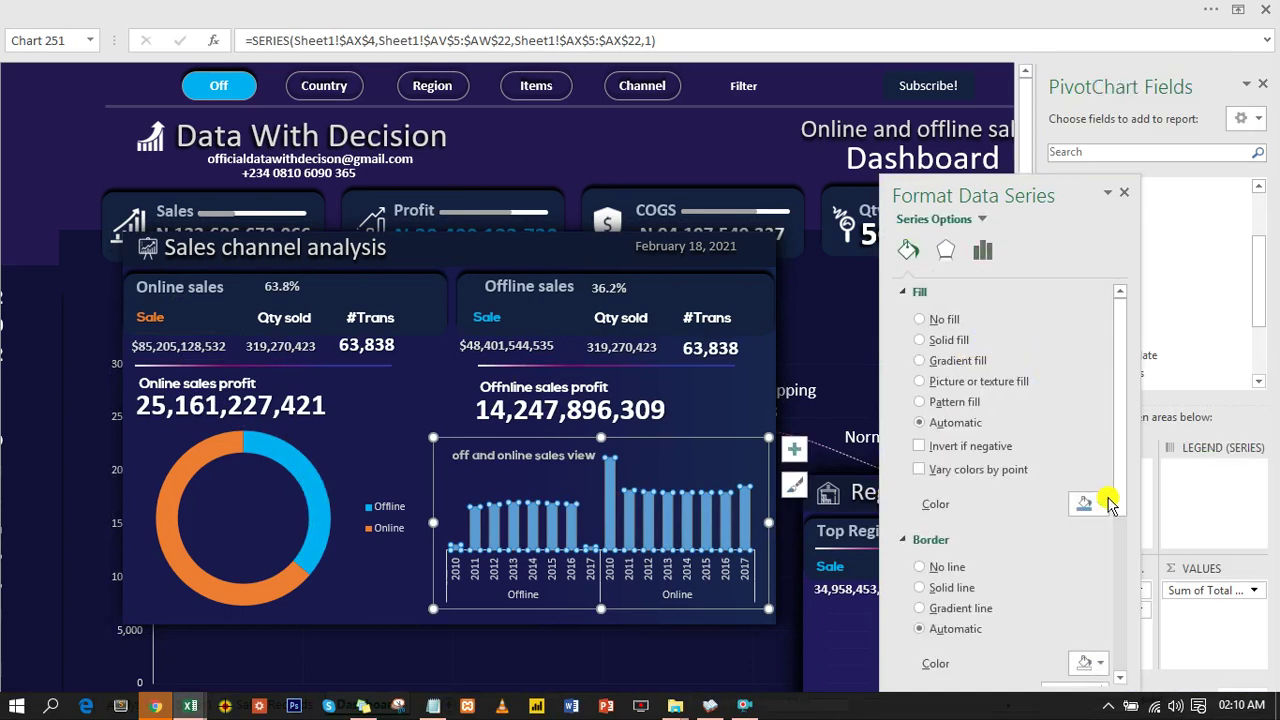
{"action": "left_click", "coordinate": [1106, 508]}
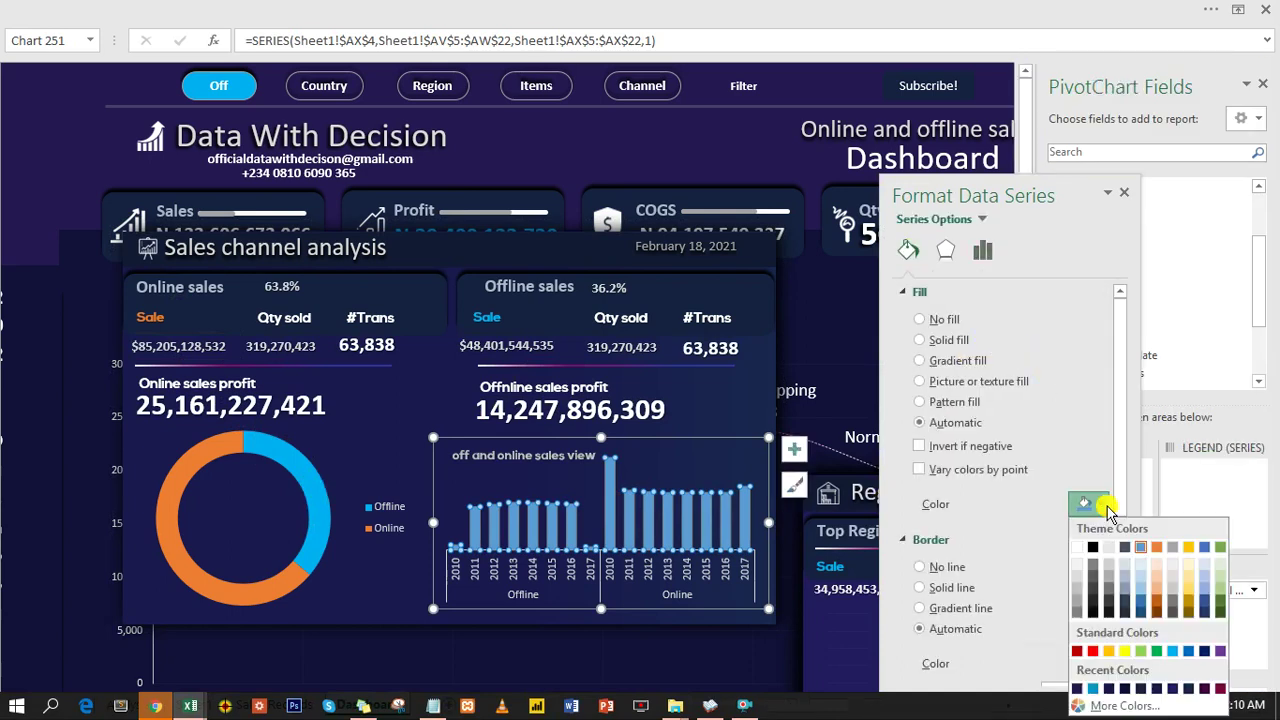
{"action": "left_click", "coordinate": [1174, 652]}
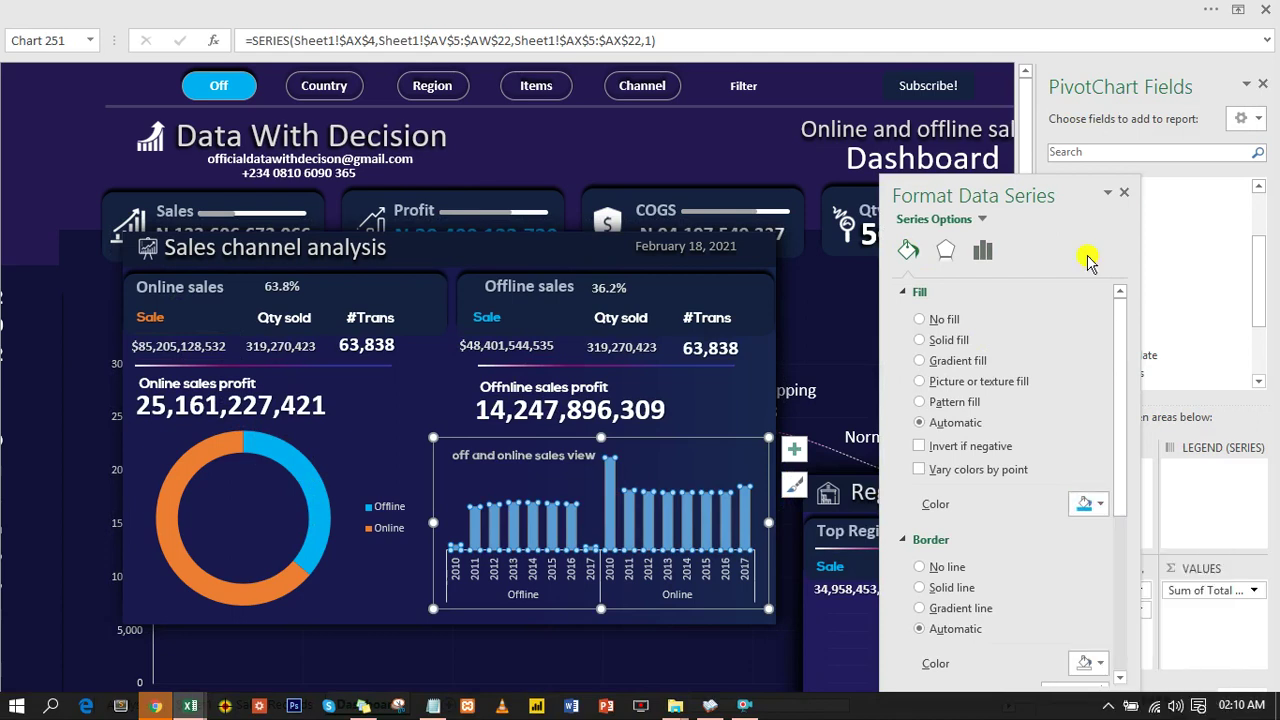
{"action": "left_click", "coordinate": [1124, 194]}
Step: Group the column chart and the doughnut chart with the Sales channel analysis card
{"action": "mouse_move", "coordinate": [551, 449]}
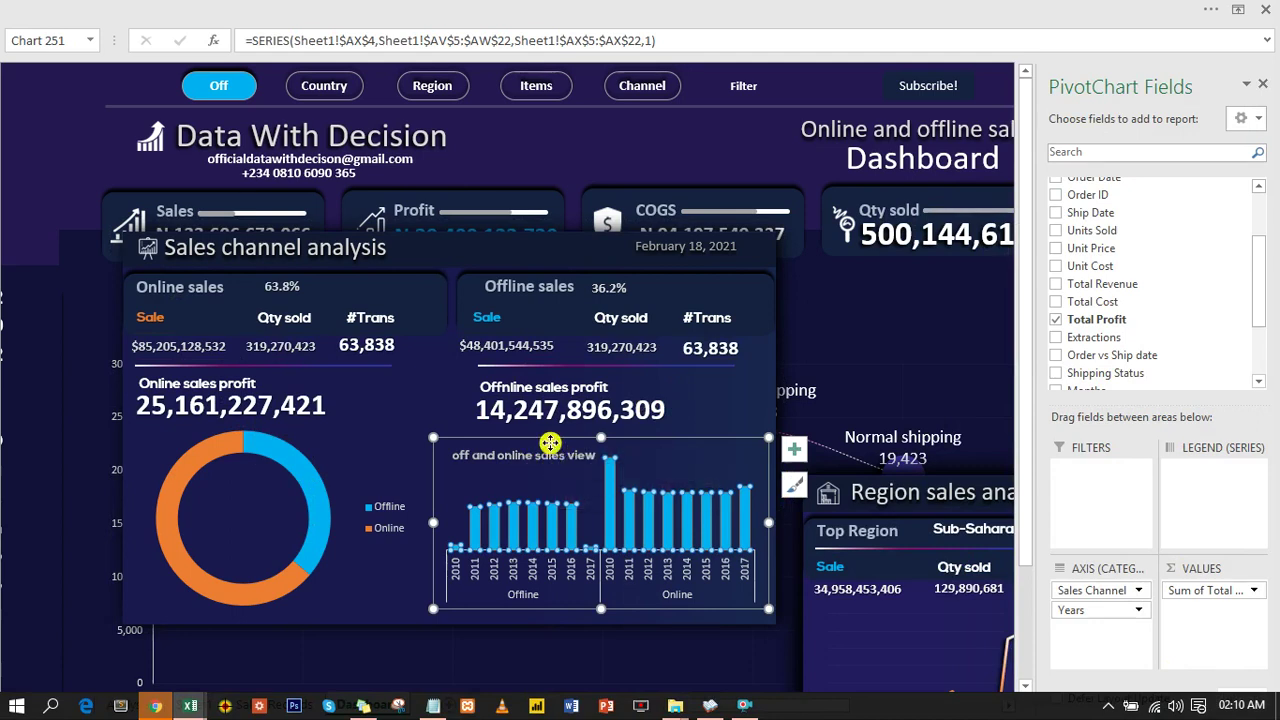
{"action": "left_click", "coordinate": [551, 444]}
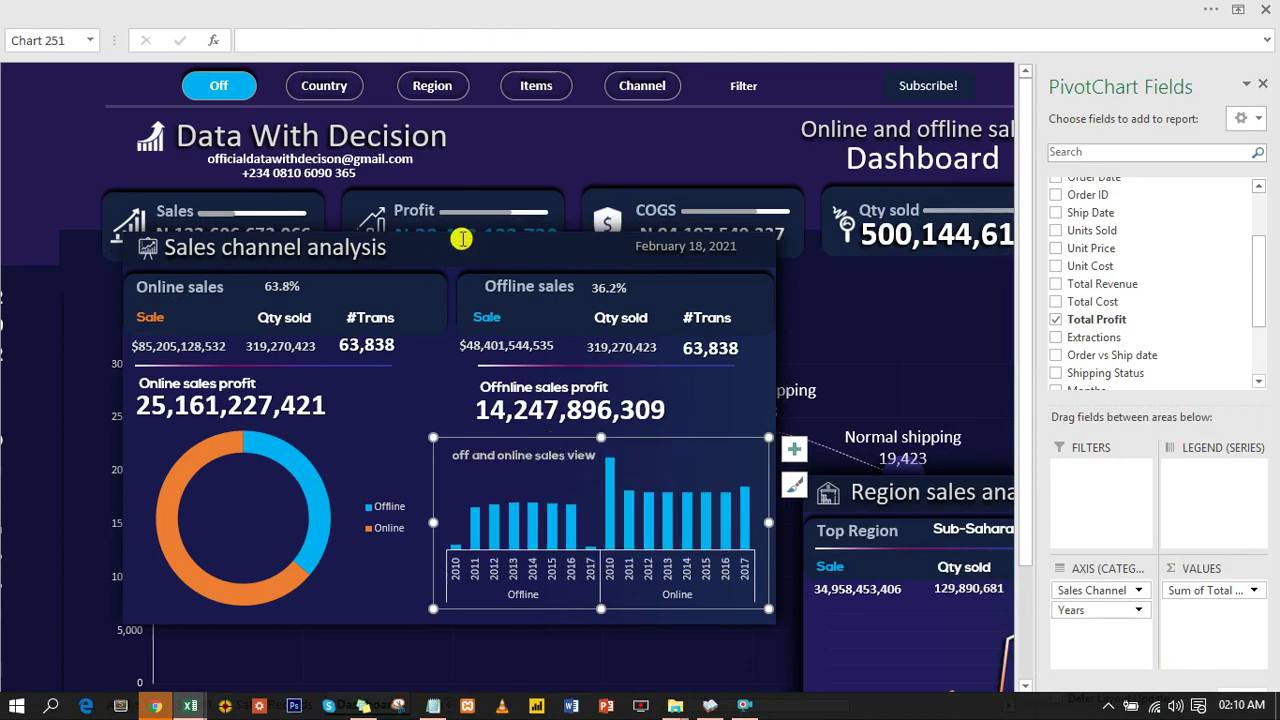
{"action": "left_click", "coordinate": [329, 437], "text": "ctrl"}
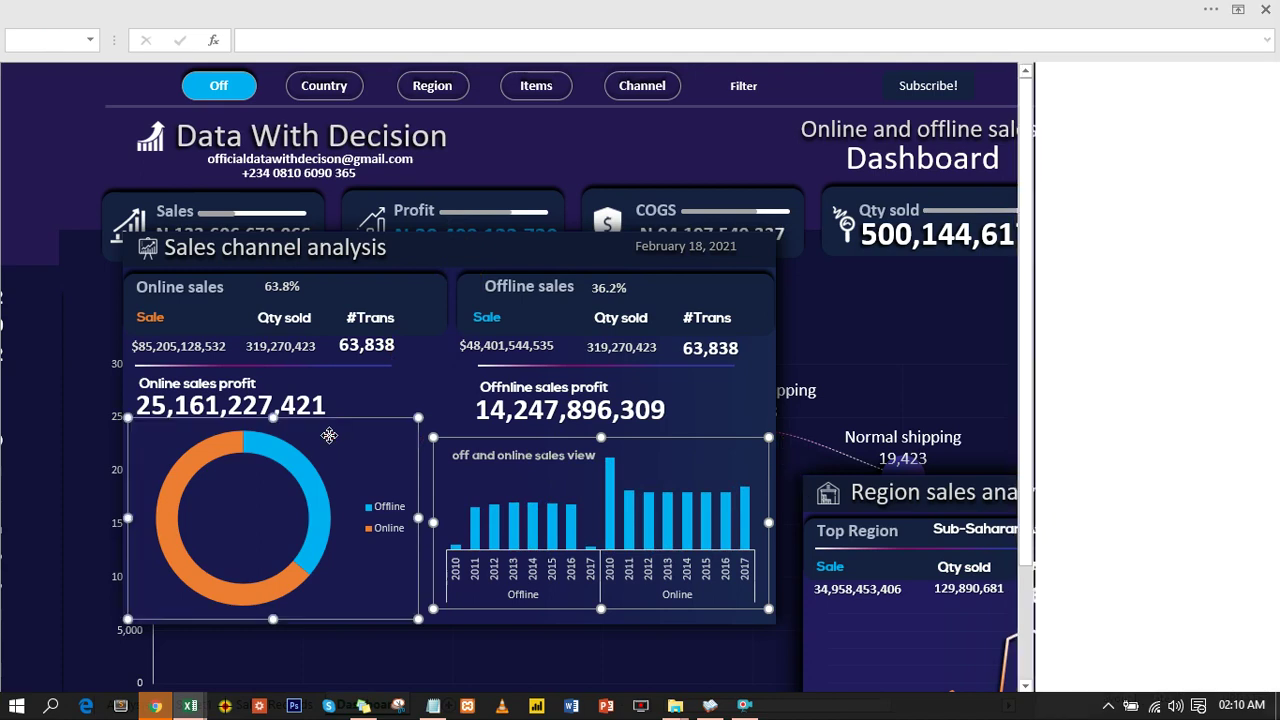
{"action": "left_click", "coordinate": [471, 254], "text": "ctrl"}
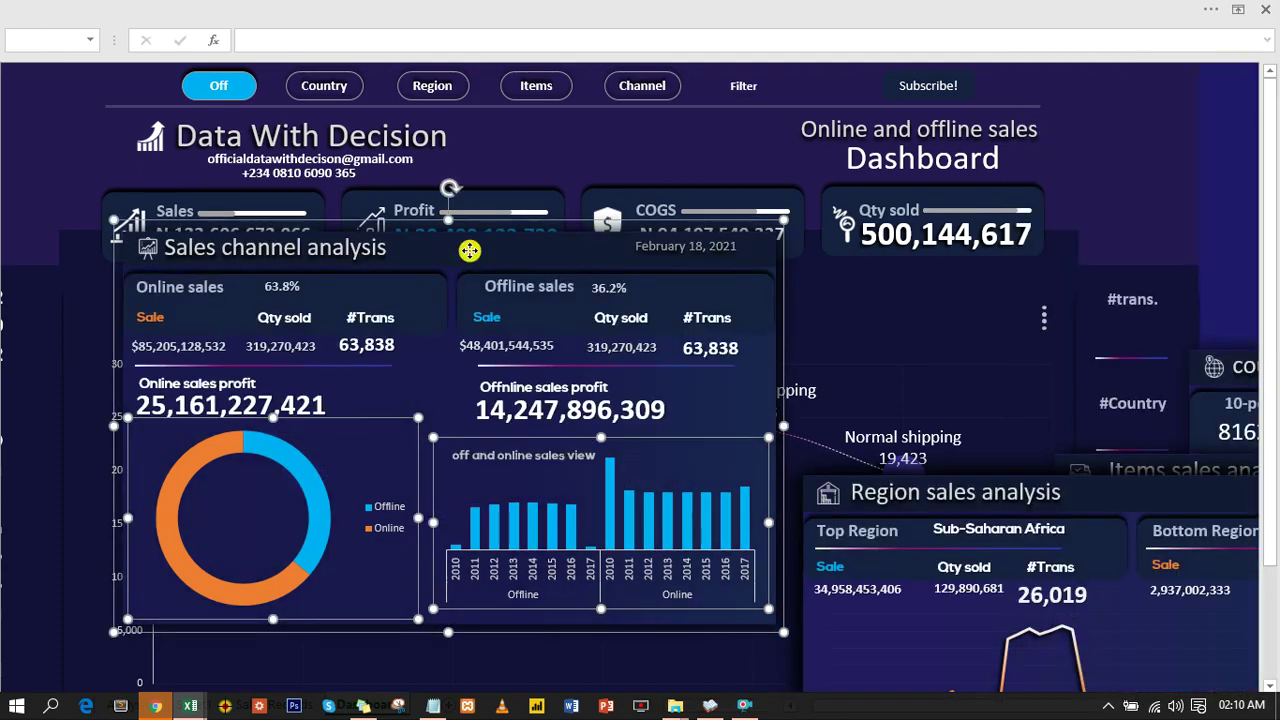
{"action": "right_click", "coordinate": [469, 250]}
{"action": "mouse_move", "coordinate": [517, 368]}
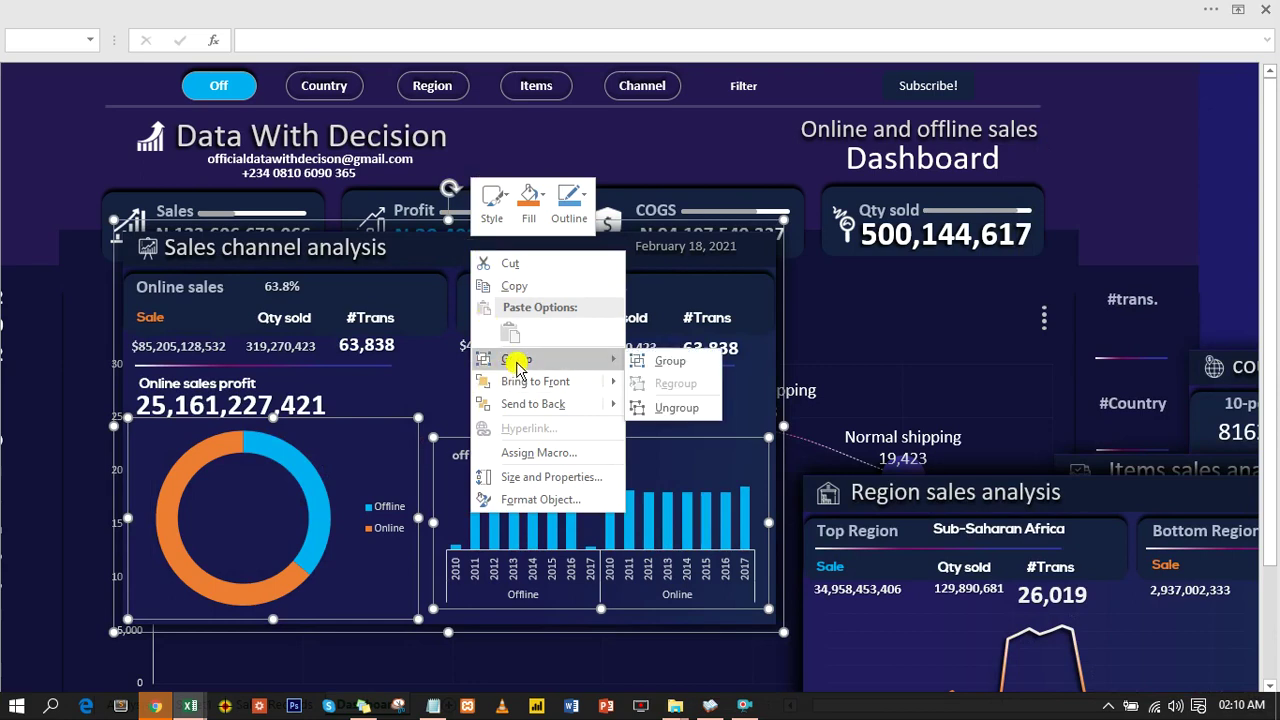
{"action": "left_click", "coordinate": [664, 362]}
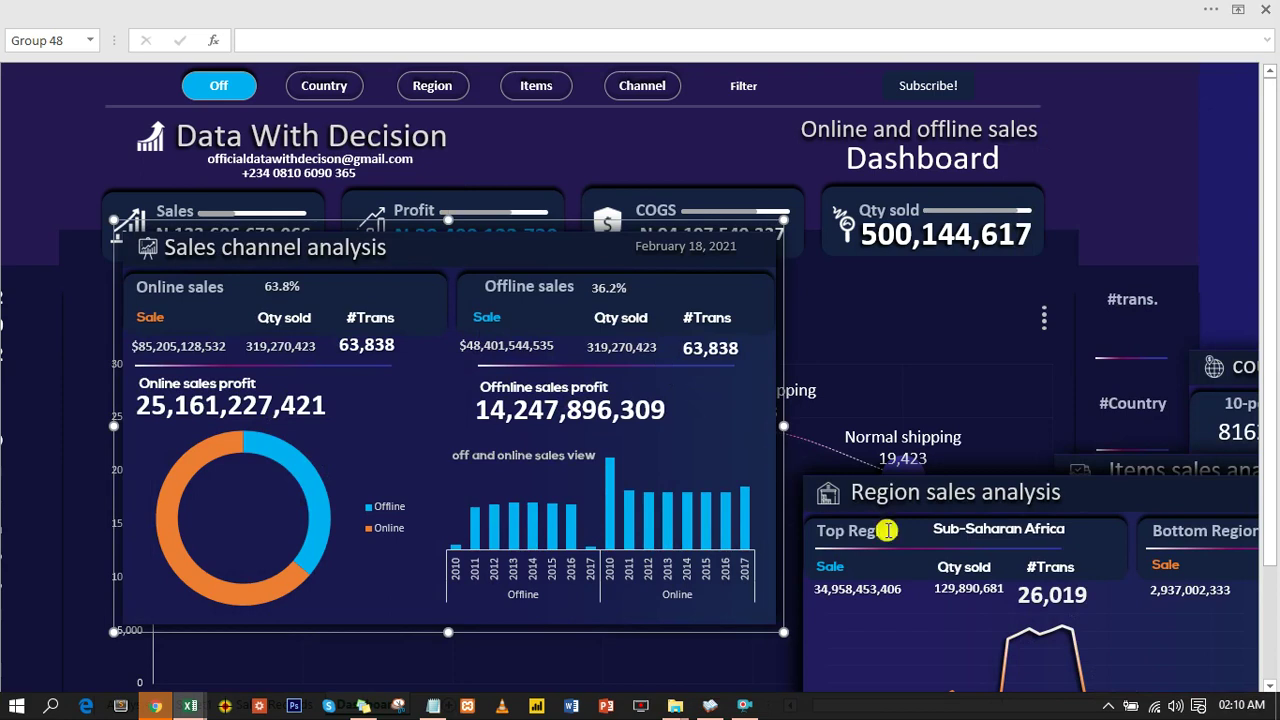
Step: Move the Items sales analysis card up and inward so it sits over the Qty sold card, overlapping the Sales channel analysis card
{"action": "left_click", "coordinate": [1100, 498]}
{"action": "left_click_drag", "start_coordinate": [1074, 468], "coordinate": [896, 287]}
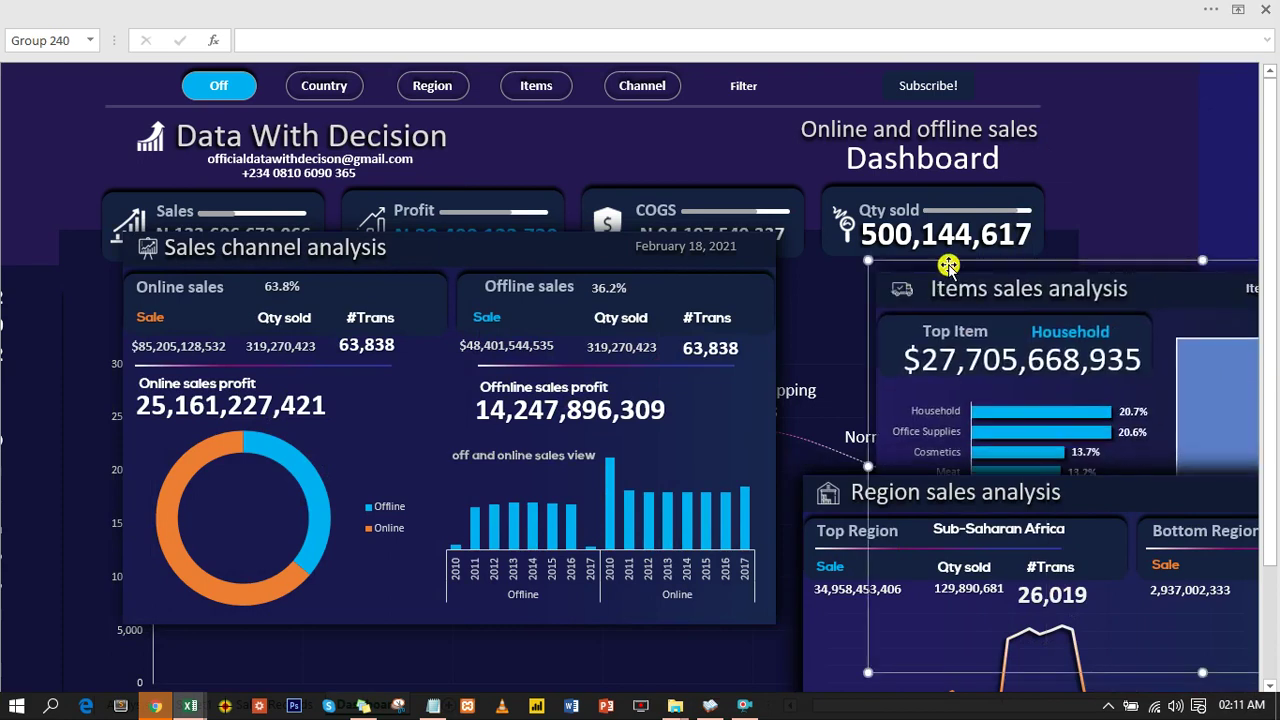
{"action": "left_click_drag", "start_coordinate": [612, 167], "coordinate": [602, 149]}
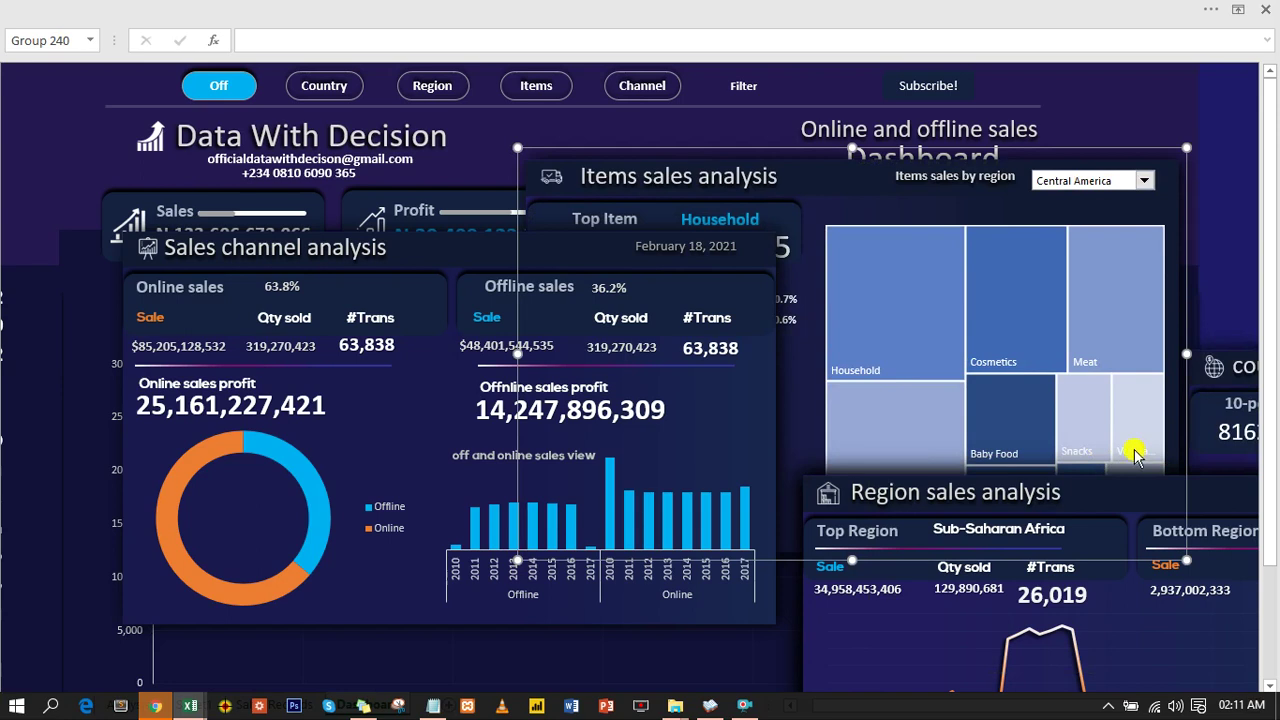
Step: Select the items, region, country and sales channel analysis cards together, then align them by center and middle into one stack
{"action": "left_click", "coordinate": [1240, 497], "text": "ctrl"}
{"action": "left_click", "coordinate": [1220, 368], "text": "ctrl"}
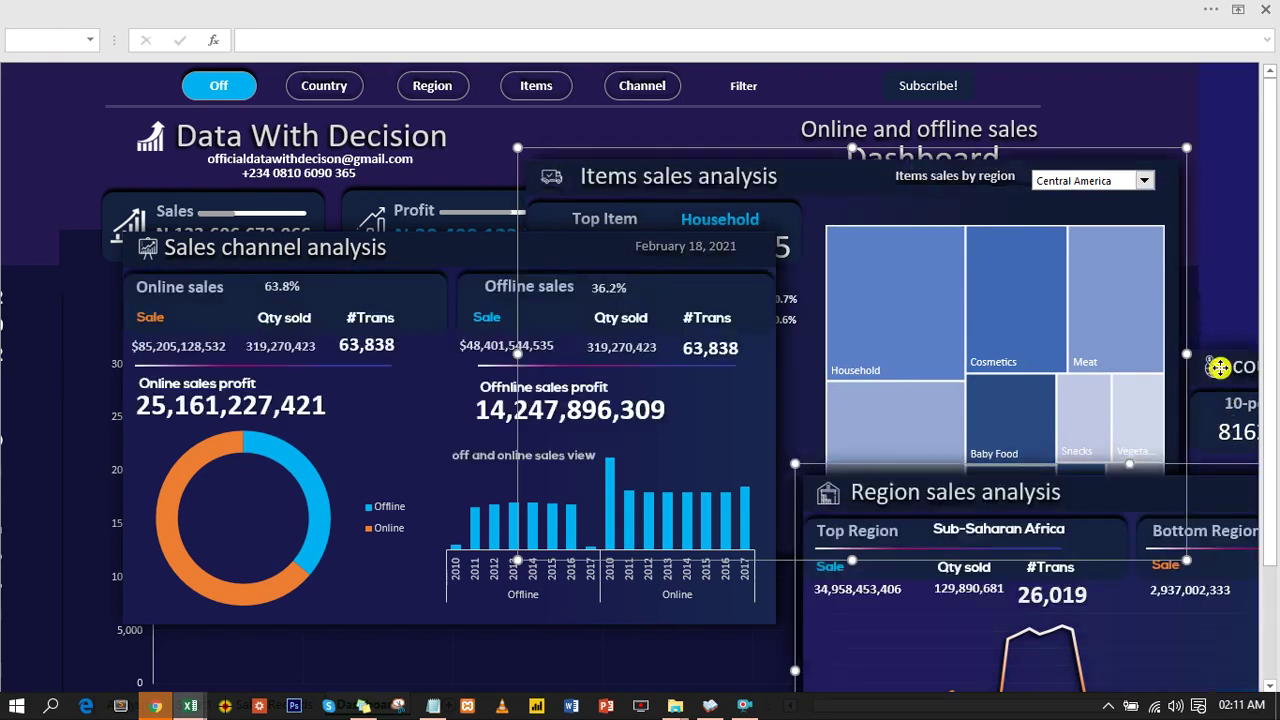
{"action": "left_click", "coordinate": [424, 245], "text": "ctrl"}
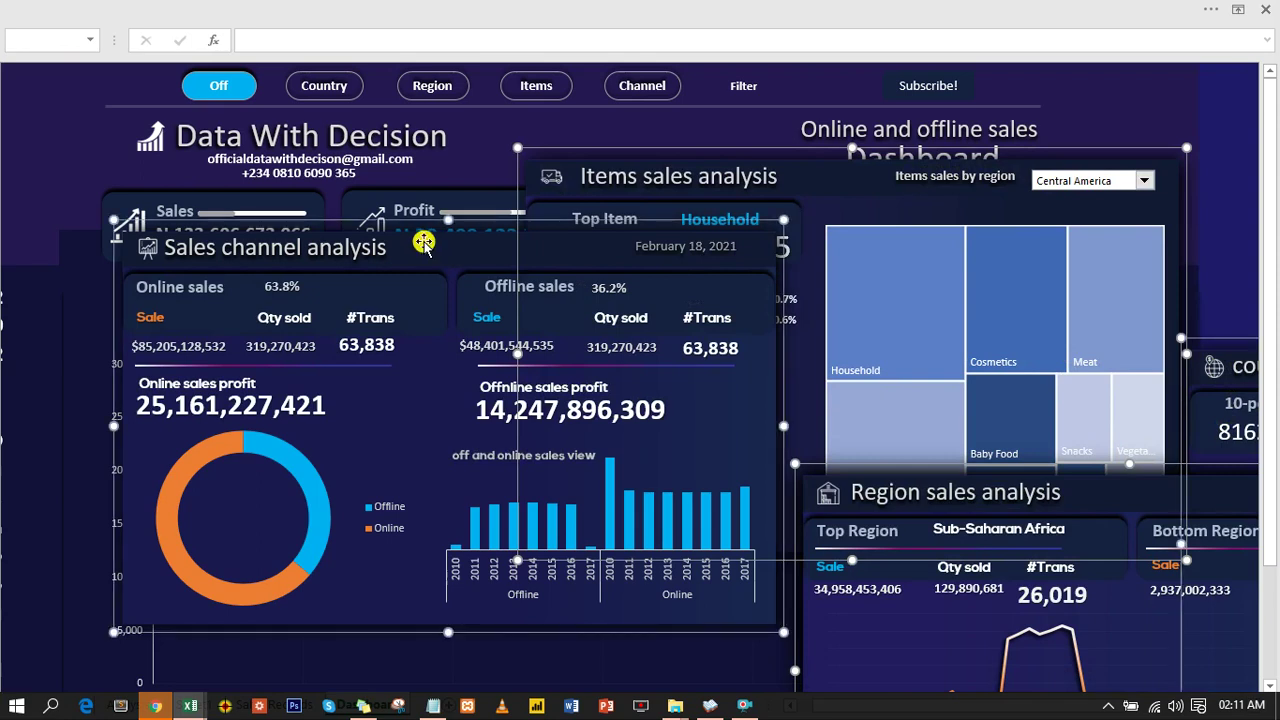
{"action": "left_click", "coordinate": [757, 10]}
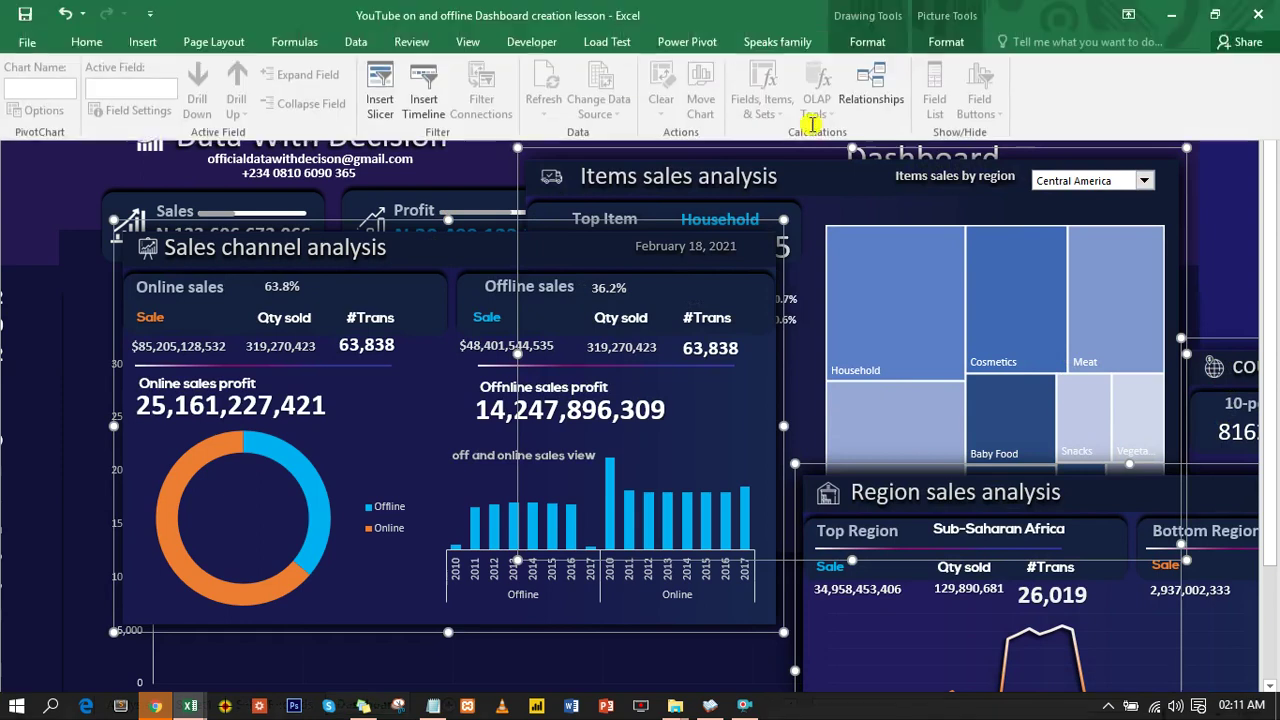
{"action": "left_click", "coordinate": [942, 43]}
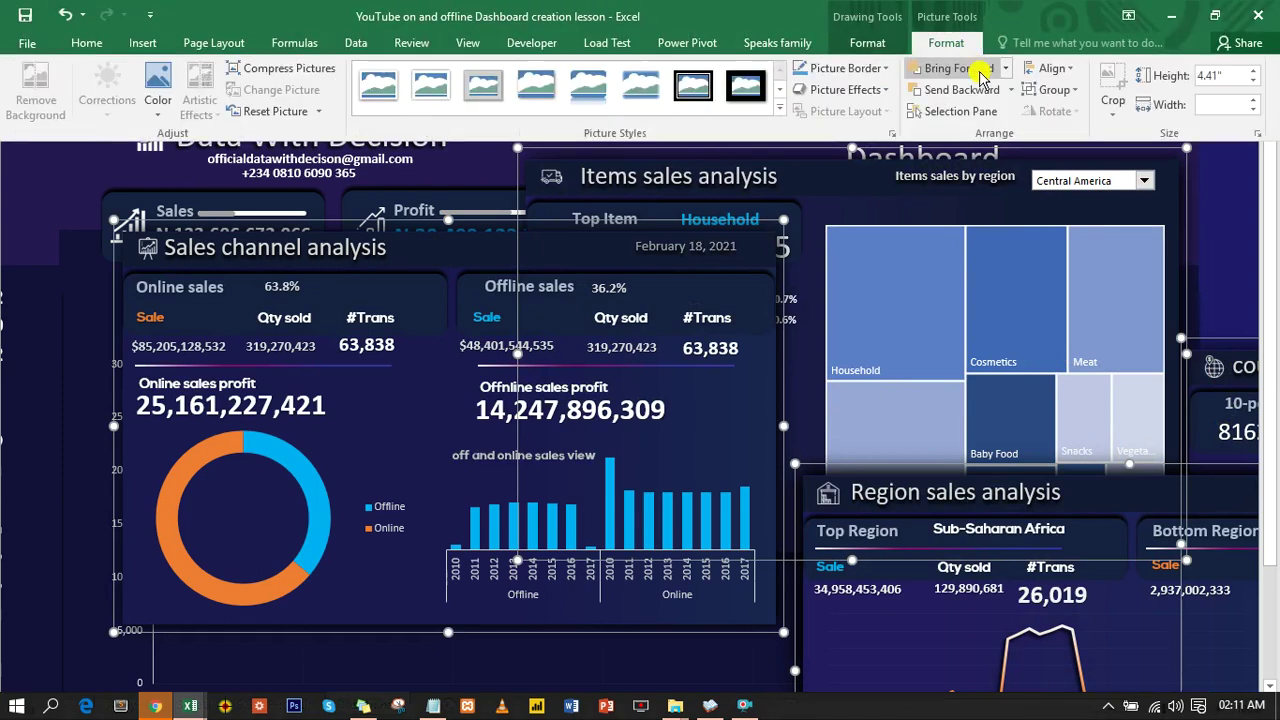
{"action": "left_click", "coordinate": [1052, 68]}
{"action": "left_click", "coordinate": [1080, 115]}
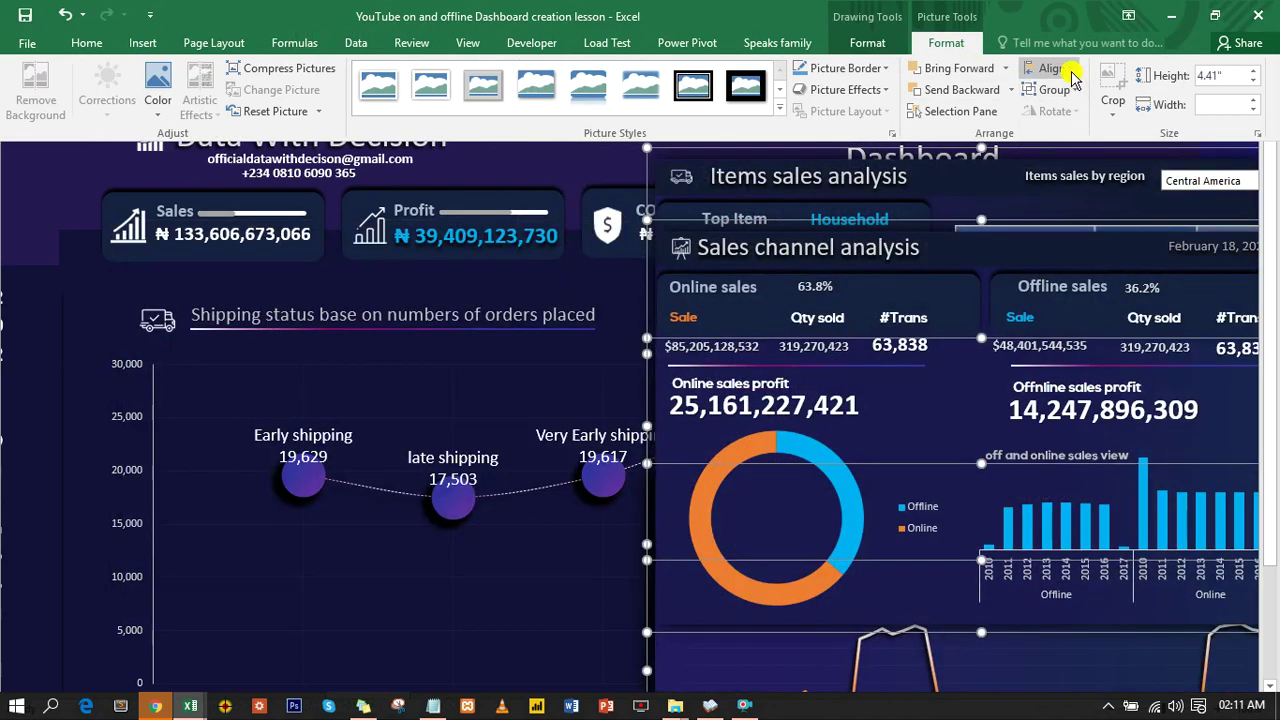
{"action": "left_click", "coordinate": [1070, 75]}
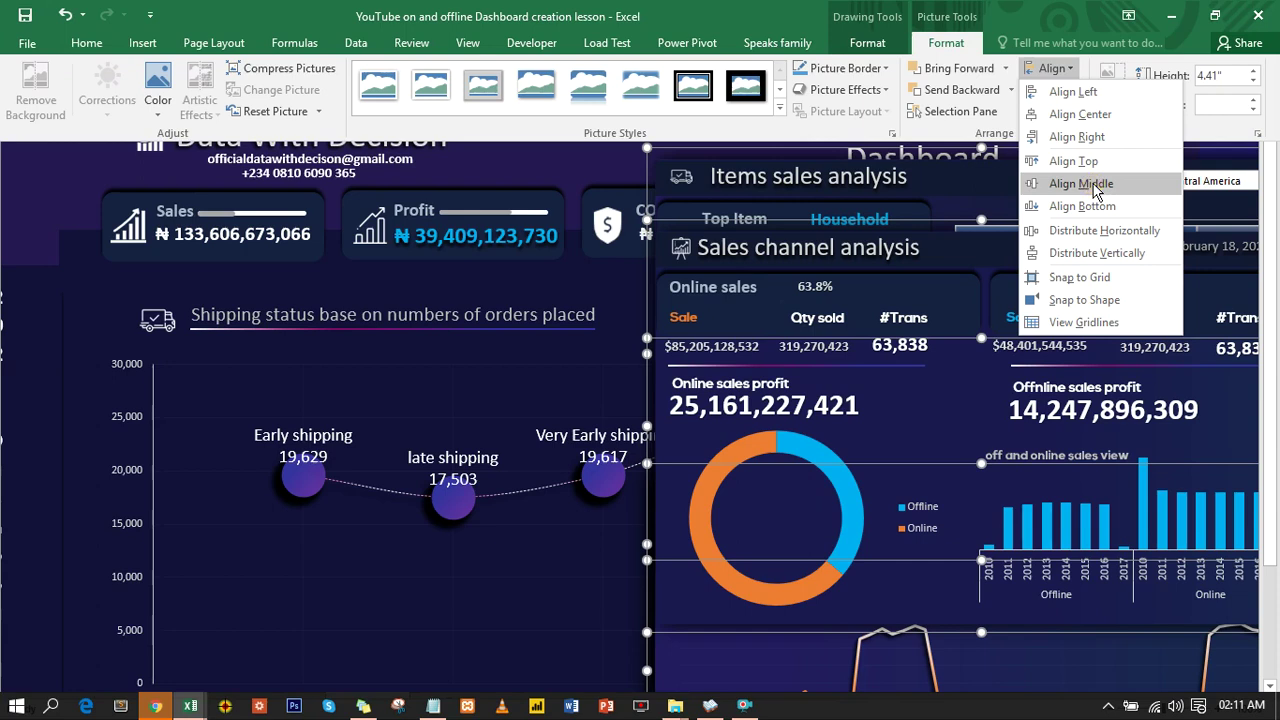
{"action": "left_click", "coordinate": [1096, 185]}
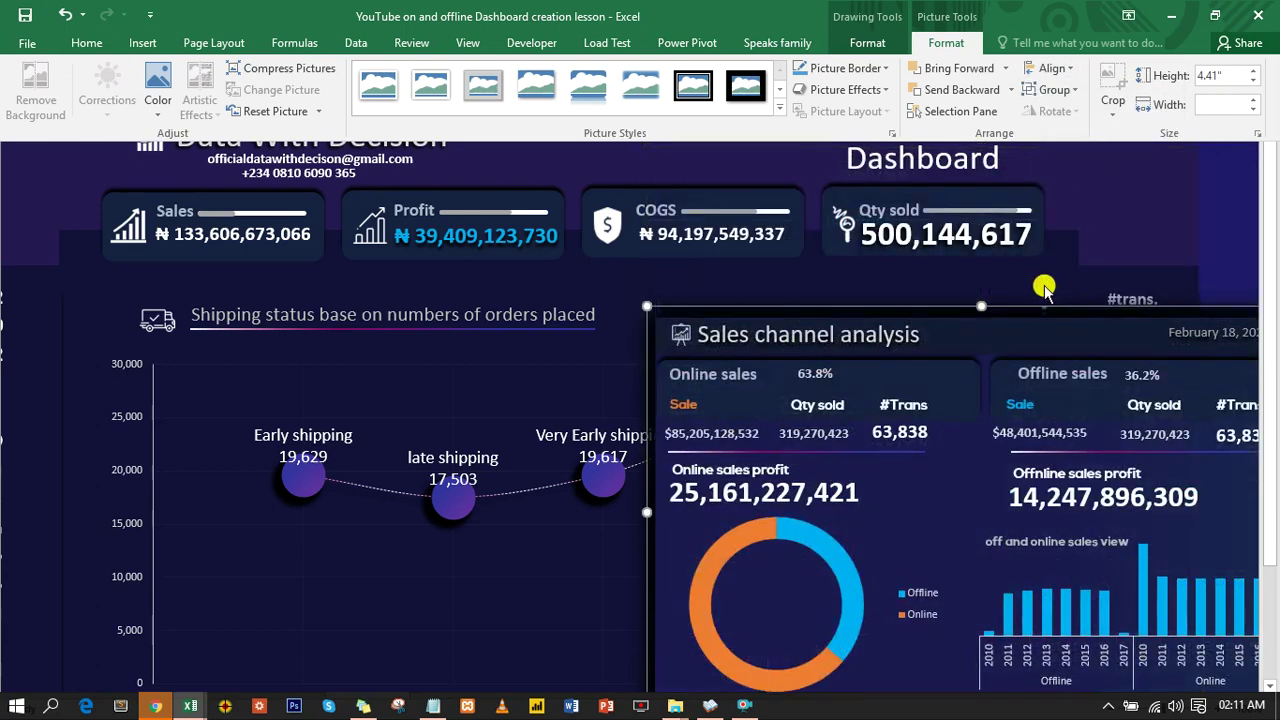
Step: Move the stacked analysis cards over the Shipping status chart, just below the Profit, COGS and Qty sold cards and clear of the #trans. column
{"action": "key", "text": "ctrl+shift+F1"}
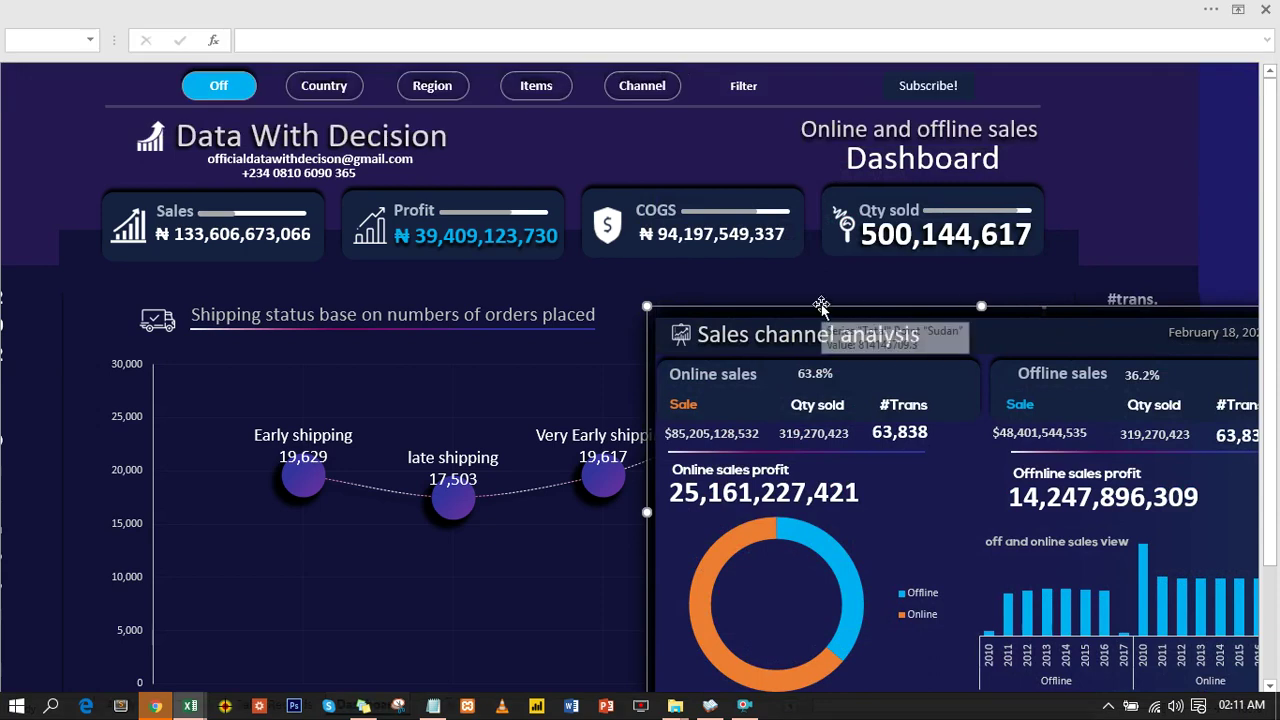
{"action": "left_click_drag", "start_coordinate": [997, 297], "coordinate": [698, 322]}
{"action": "left_click", "coordinate": [698, 322]}
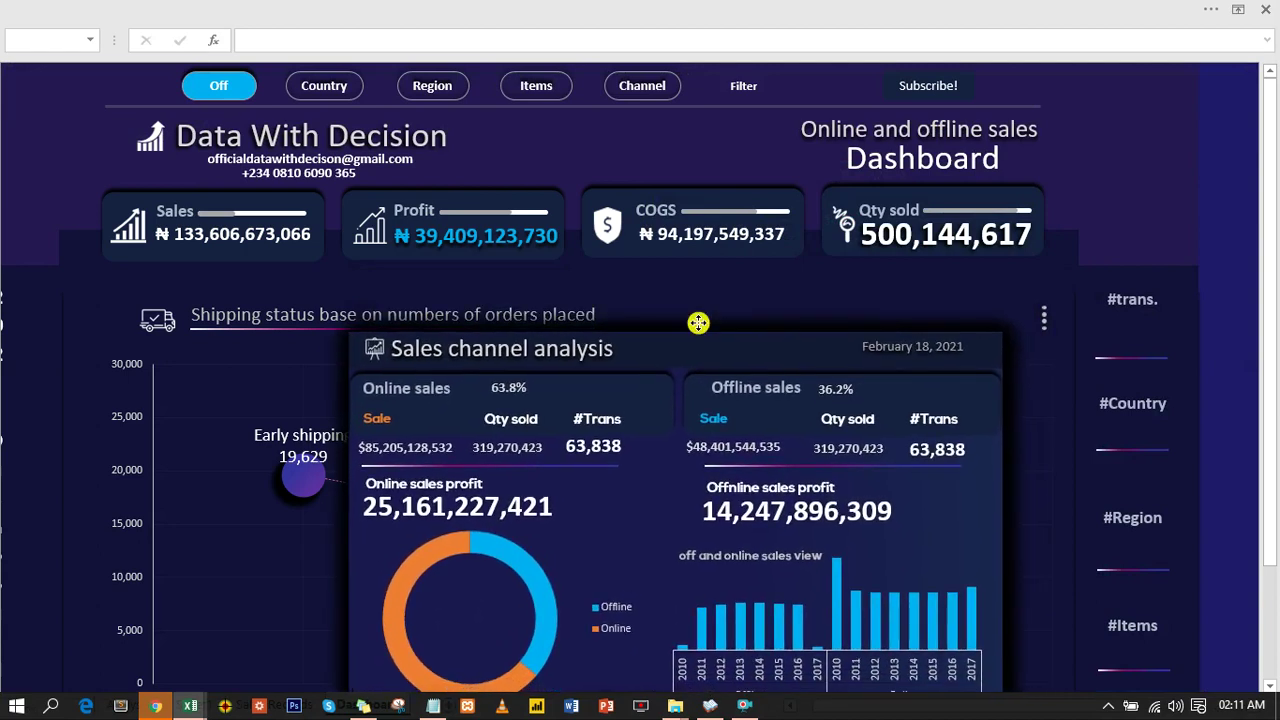
{"action": "left_click", "coordinate": [698, 322]}
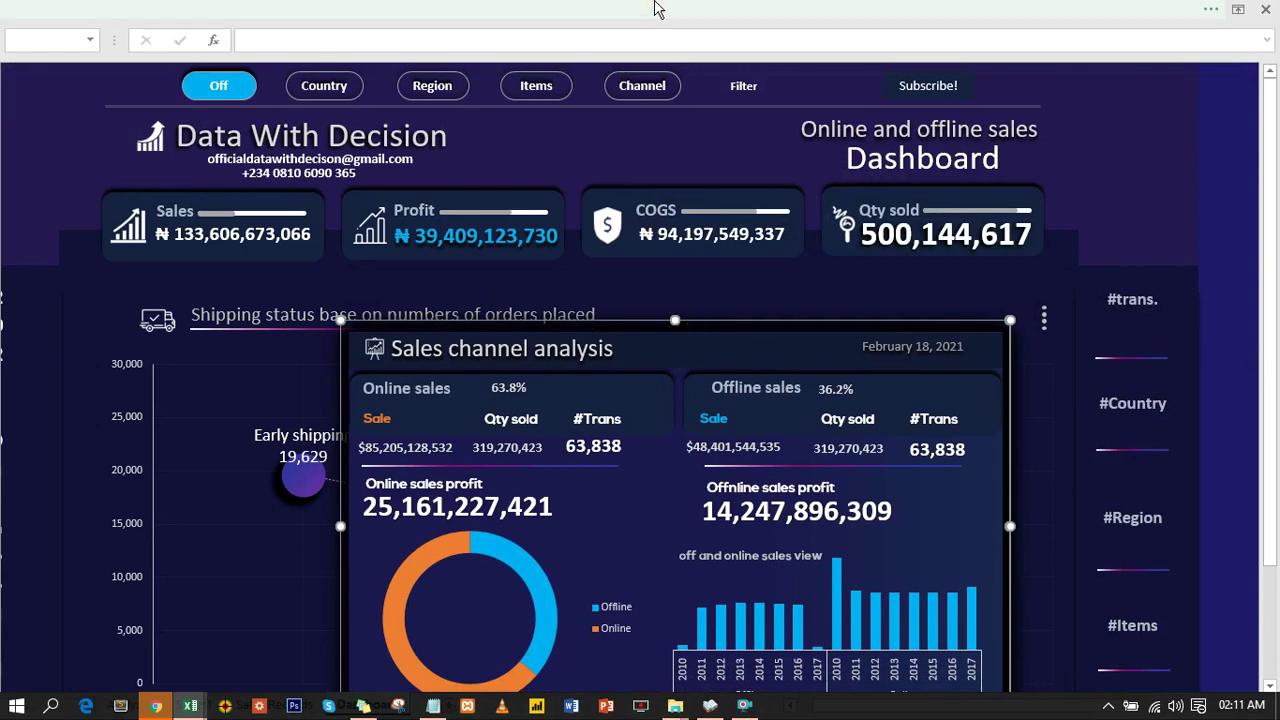
Step: Hide the formula bar, return the dashboard to the full-screen view and deselect the cards
{"action": "left_click", "coordinate": [623, 12]}
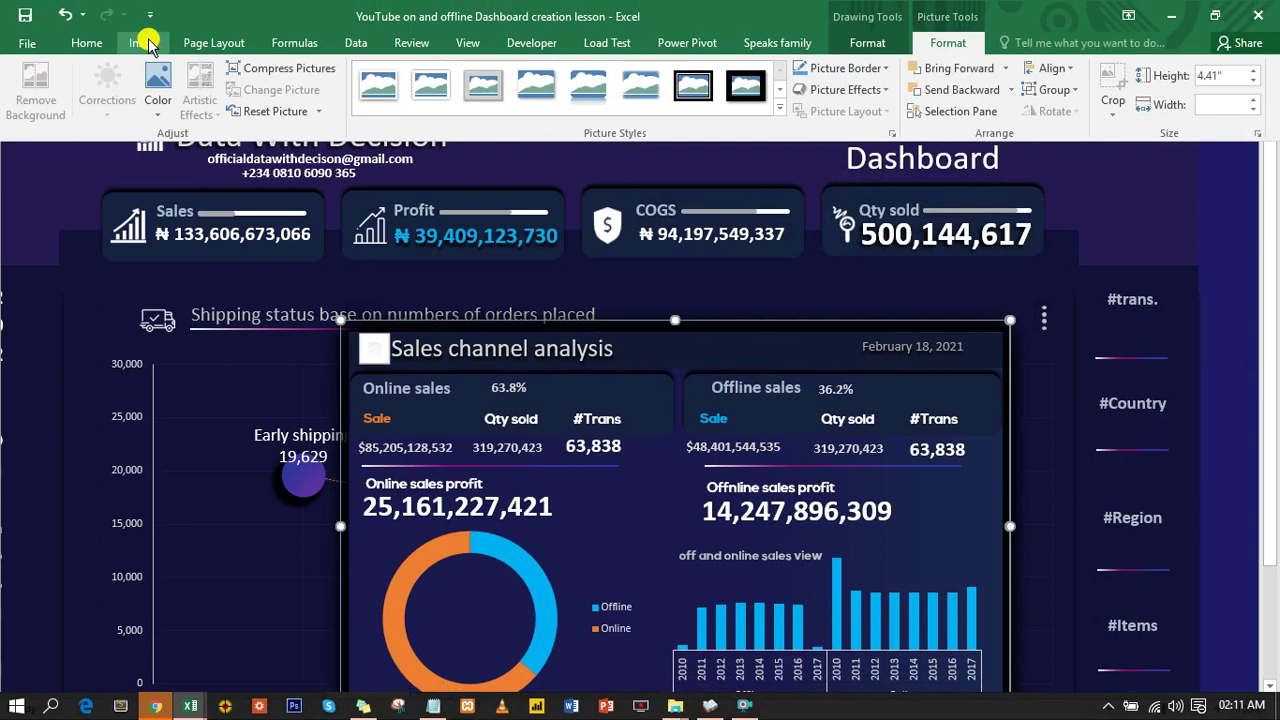
{"action": "left_click", "coordinate": [478, 40]}
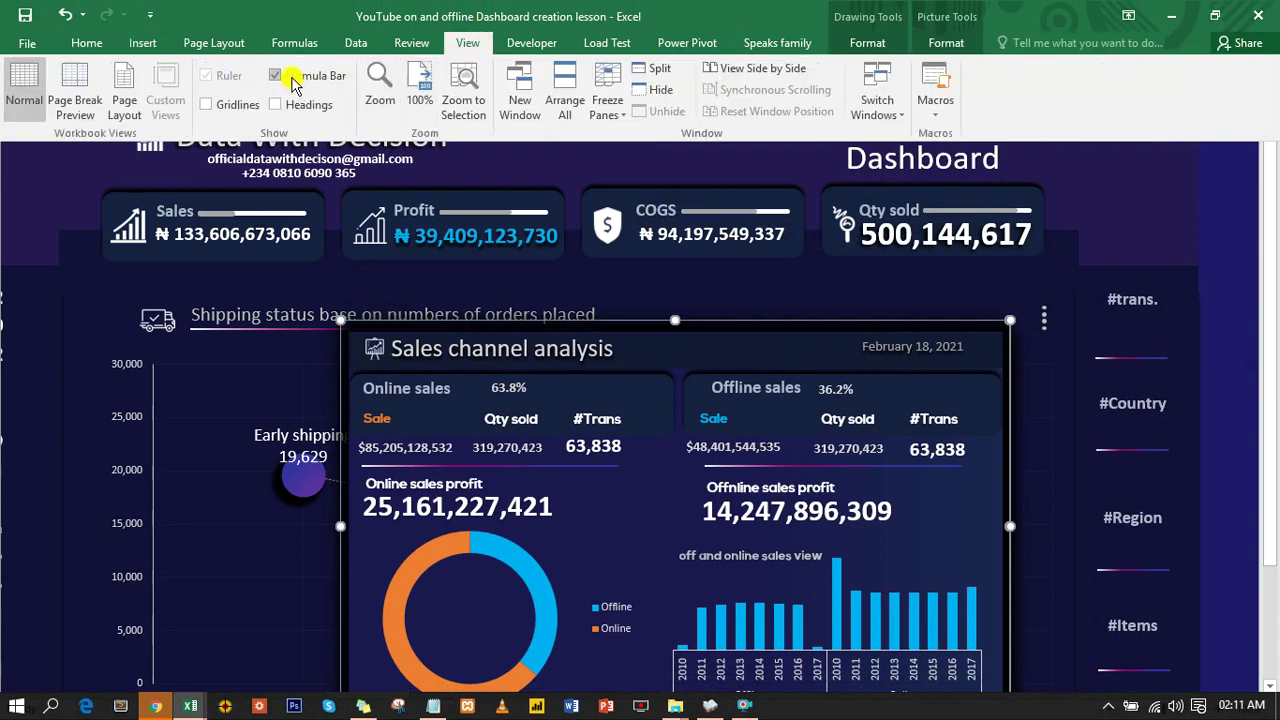
{"action": "left_click", "coordinate": [276, 76]}
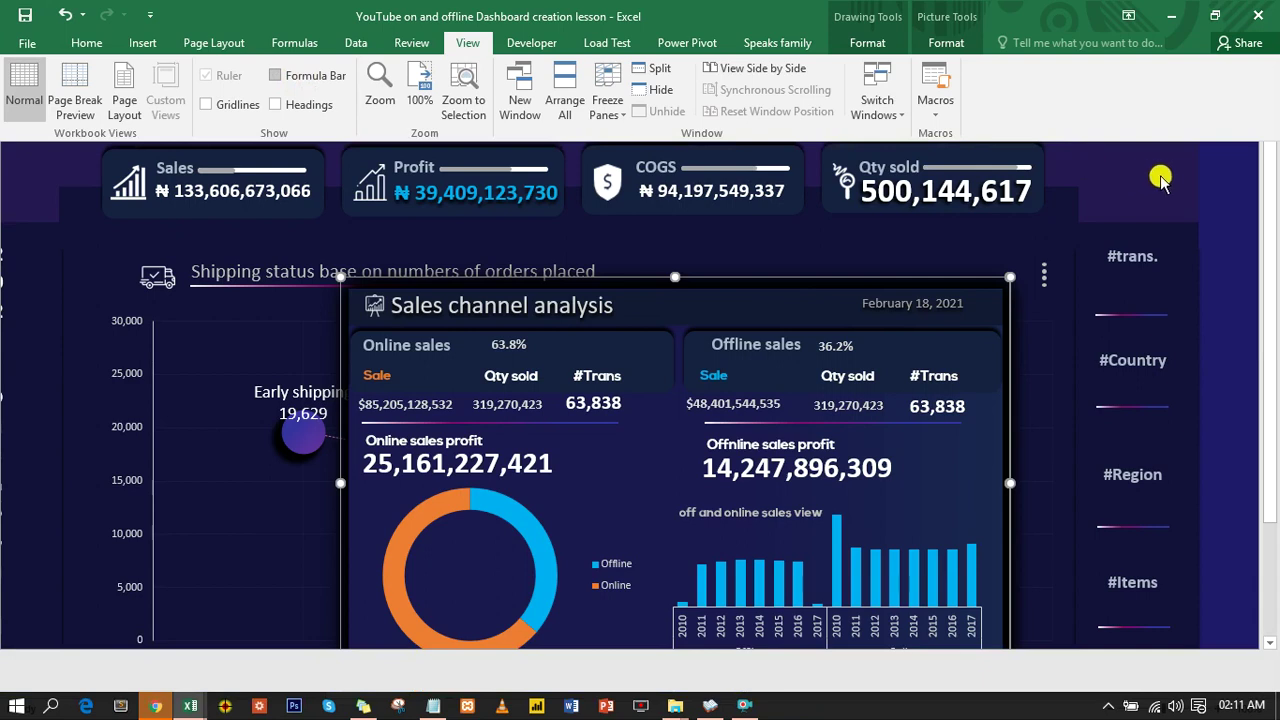
{"action": "key", "text": "ctrl+shift+F1"}
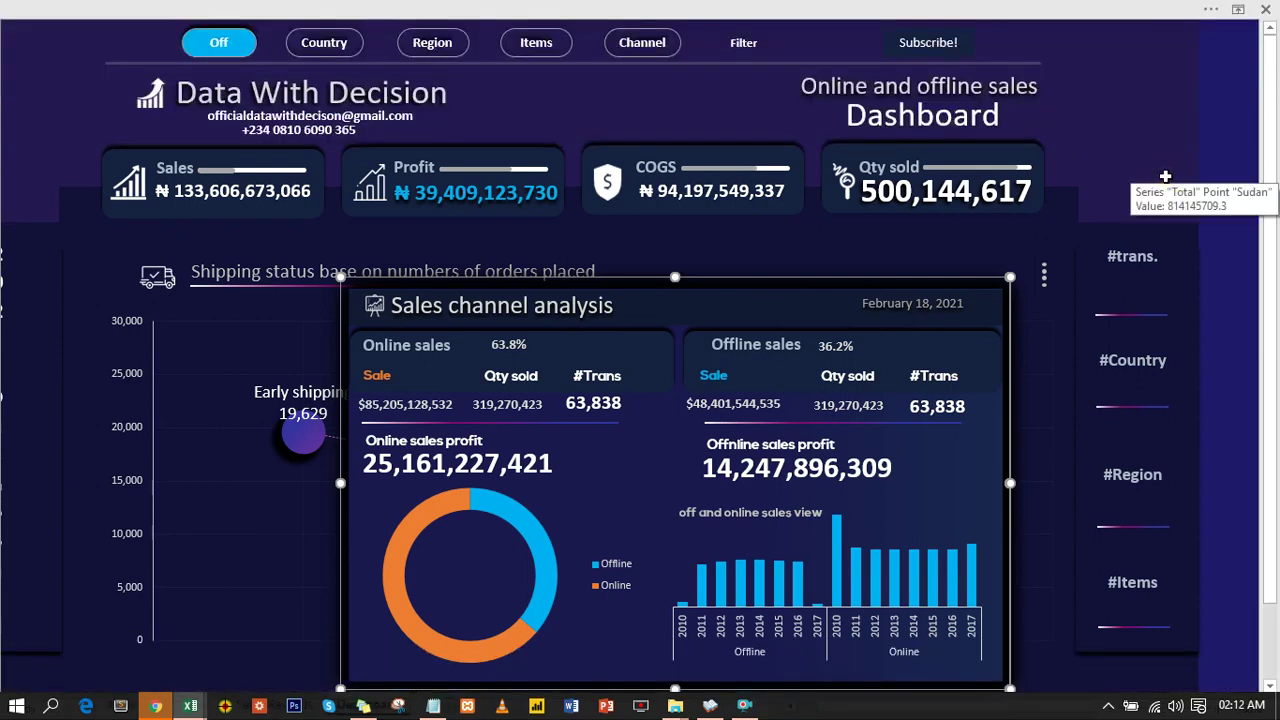
{"action": "left_click", "coordinate": [1165, 176]}
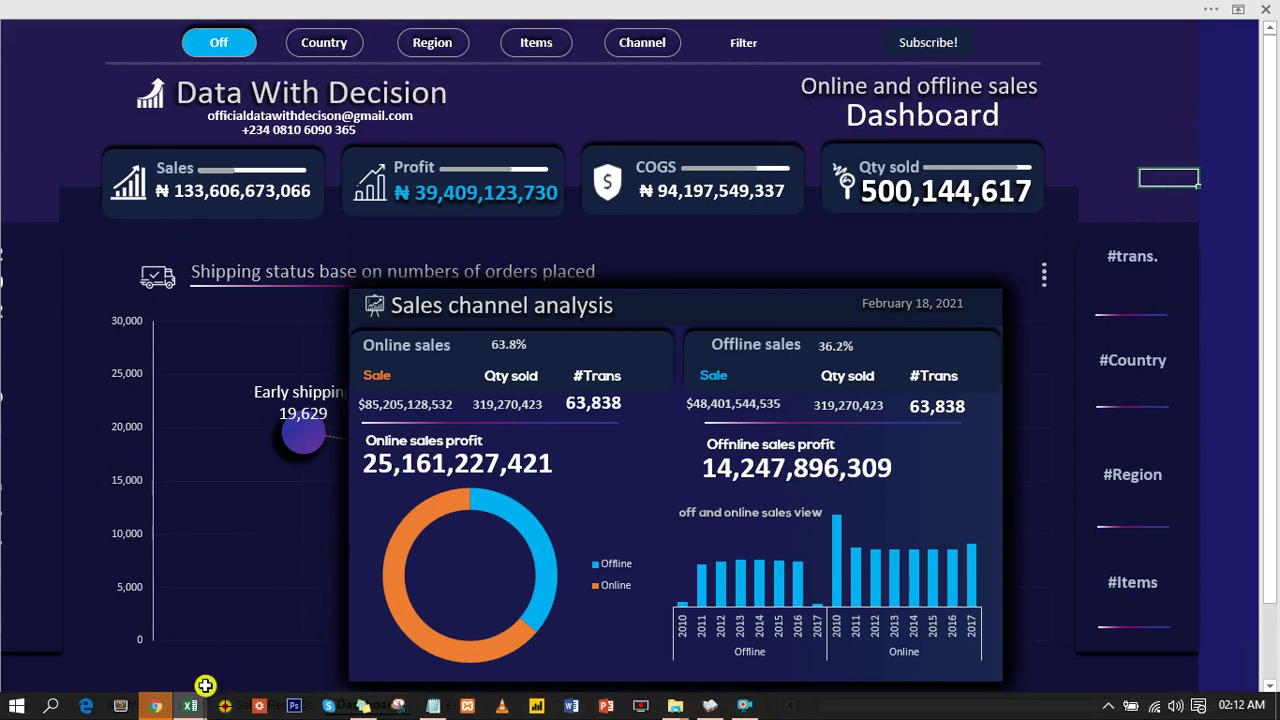
Step: Switch to the finished Online and offline sales workbook and open its Subscribe message from the dashboard header
{"action": "mouse_move", "coordinate": [197, 707]}
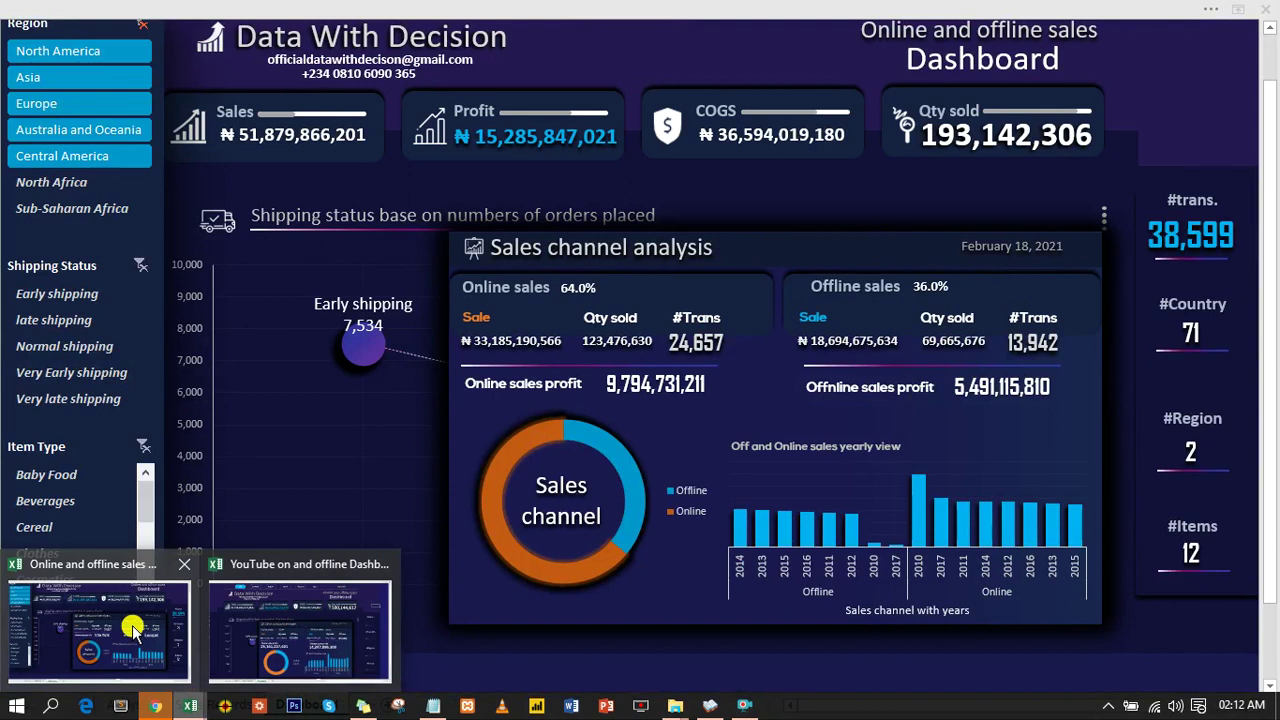
{"action": "left_click", "coordinate": [133, 628]}
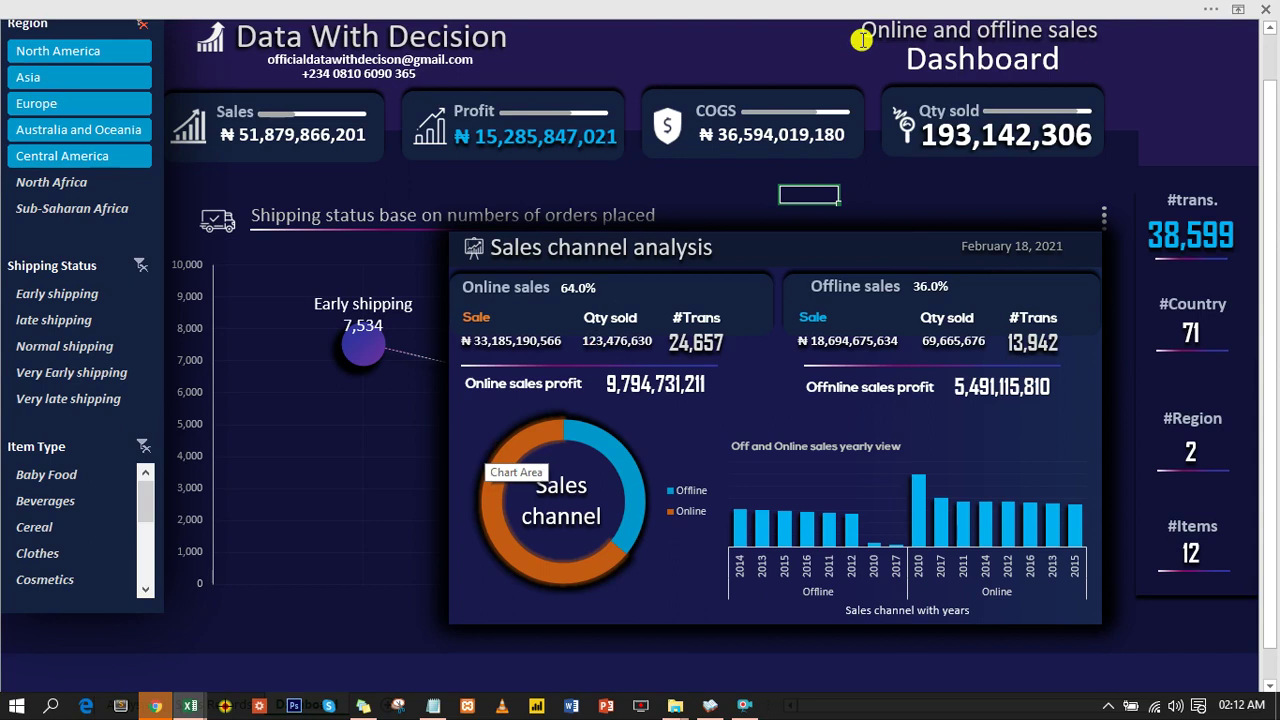
{"action": "left_click", "coordinate": [829, 67]}
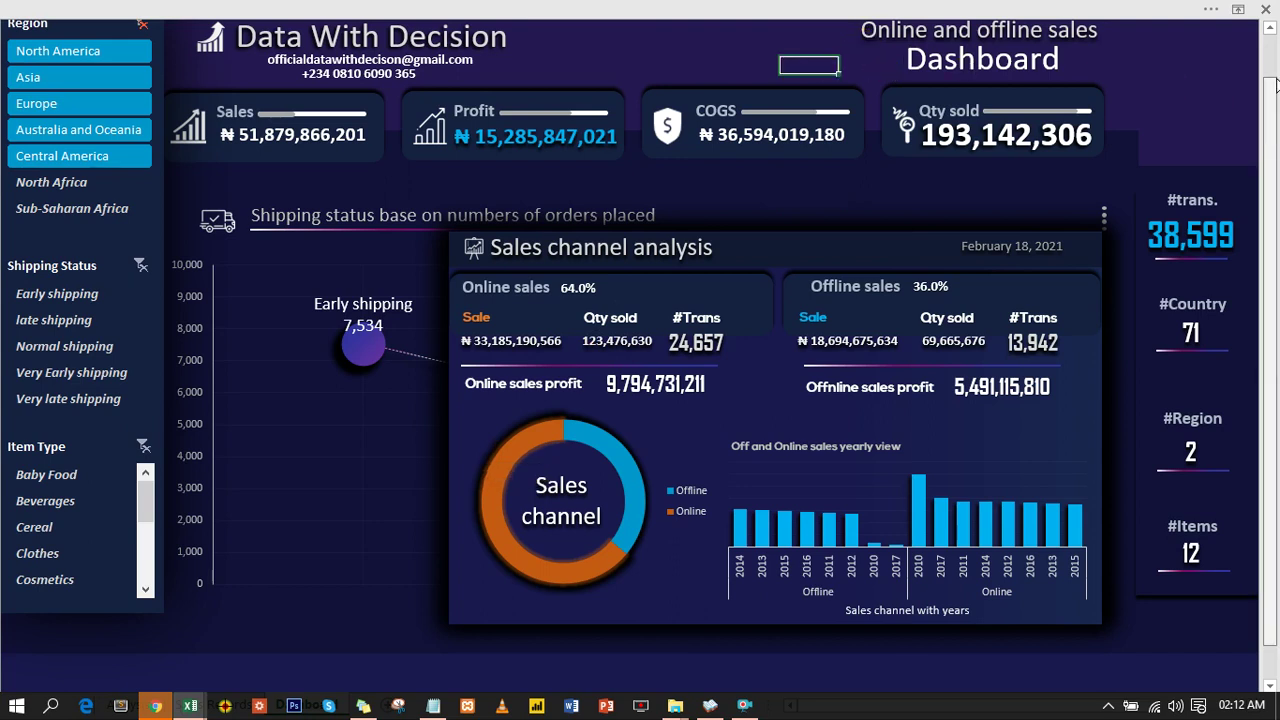
{"action": "scroll", "coordinate": [1273, 85], "scroll_direction": "up", "scroll_amount": 1}
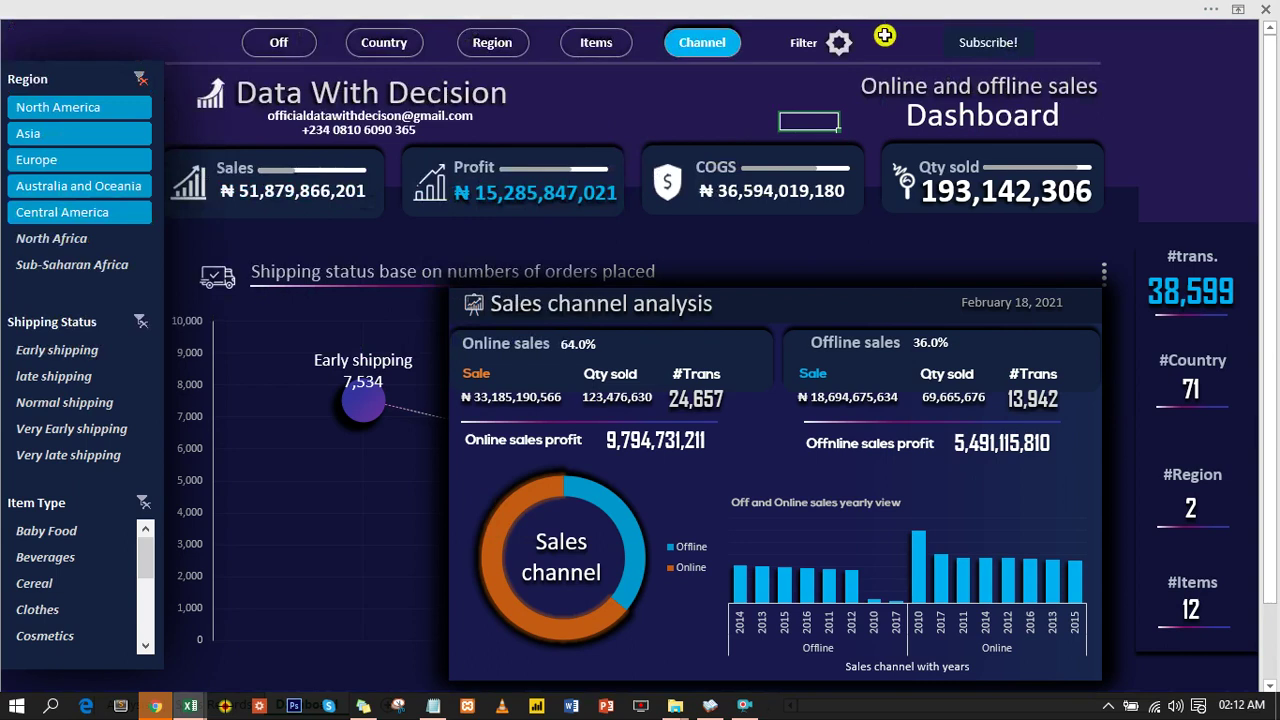
{"action": "left_click", "coordinate": [990, 45]}
{"action": "left_click", "coordinate": [990, 45]}
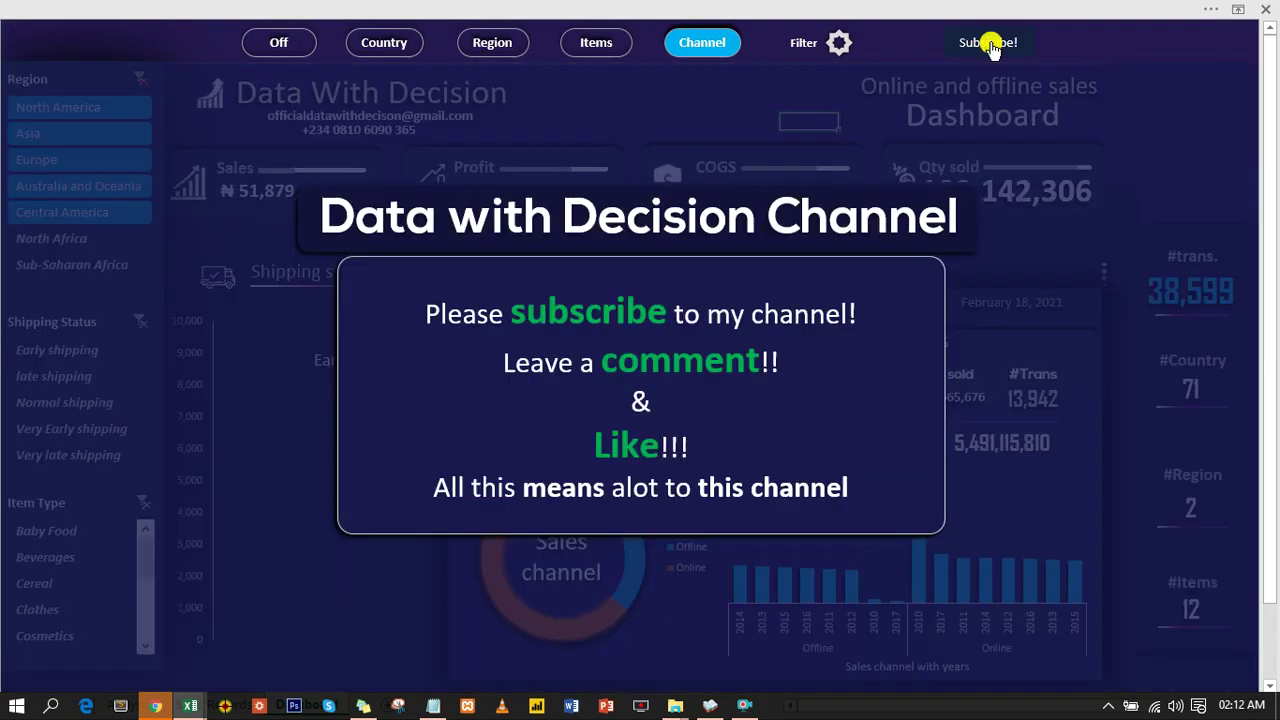